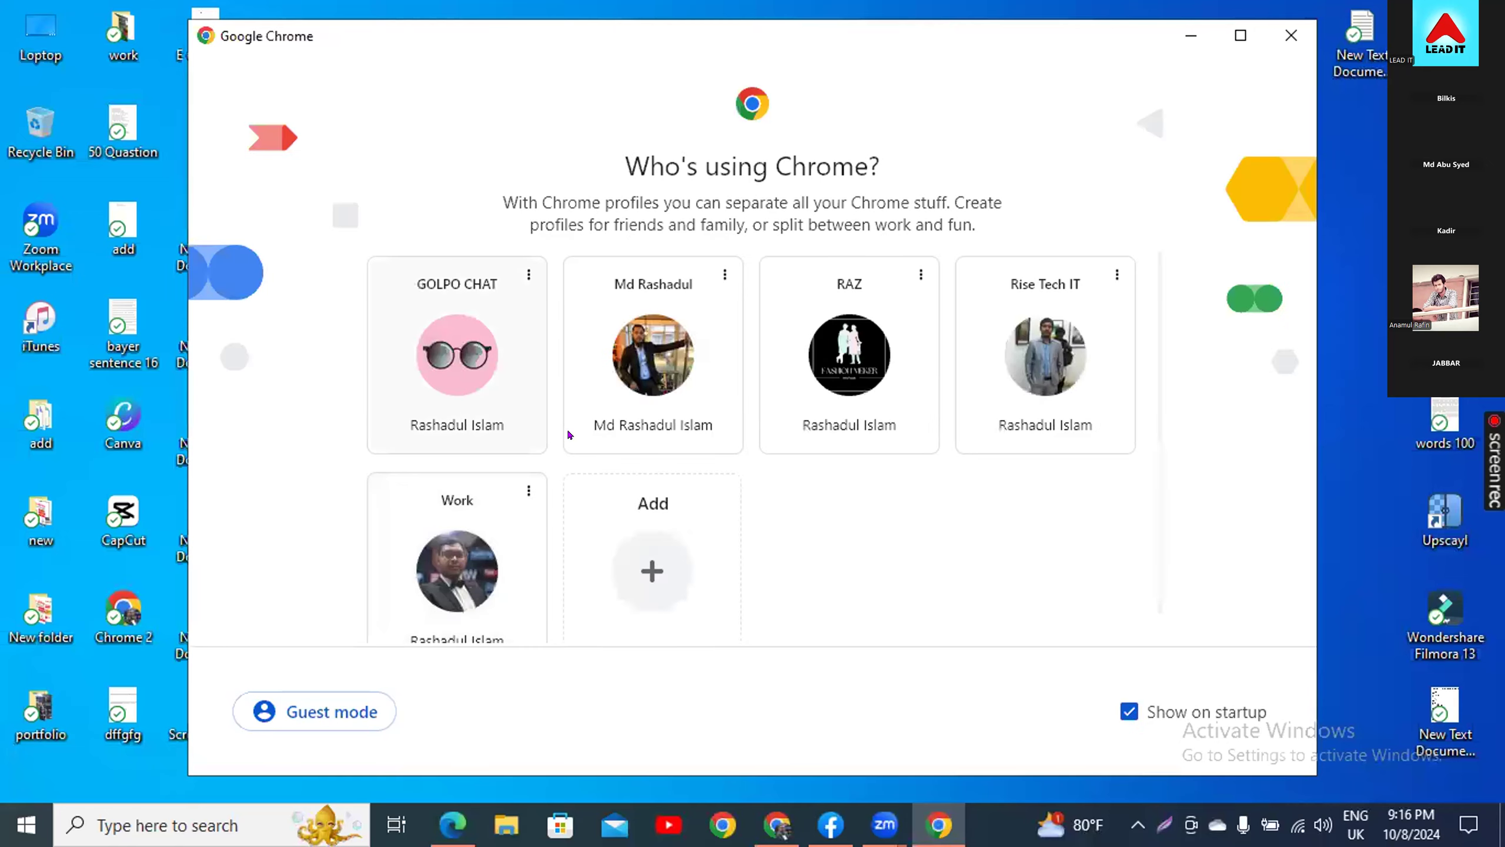
# - Open the second Chrome profile and go from the Google apps to the Google Ads account's campaigns page
pyautogui.click(677, 398)
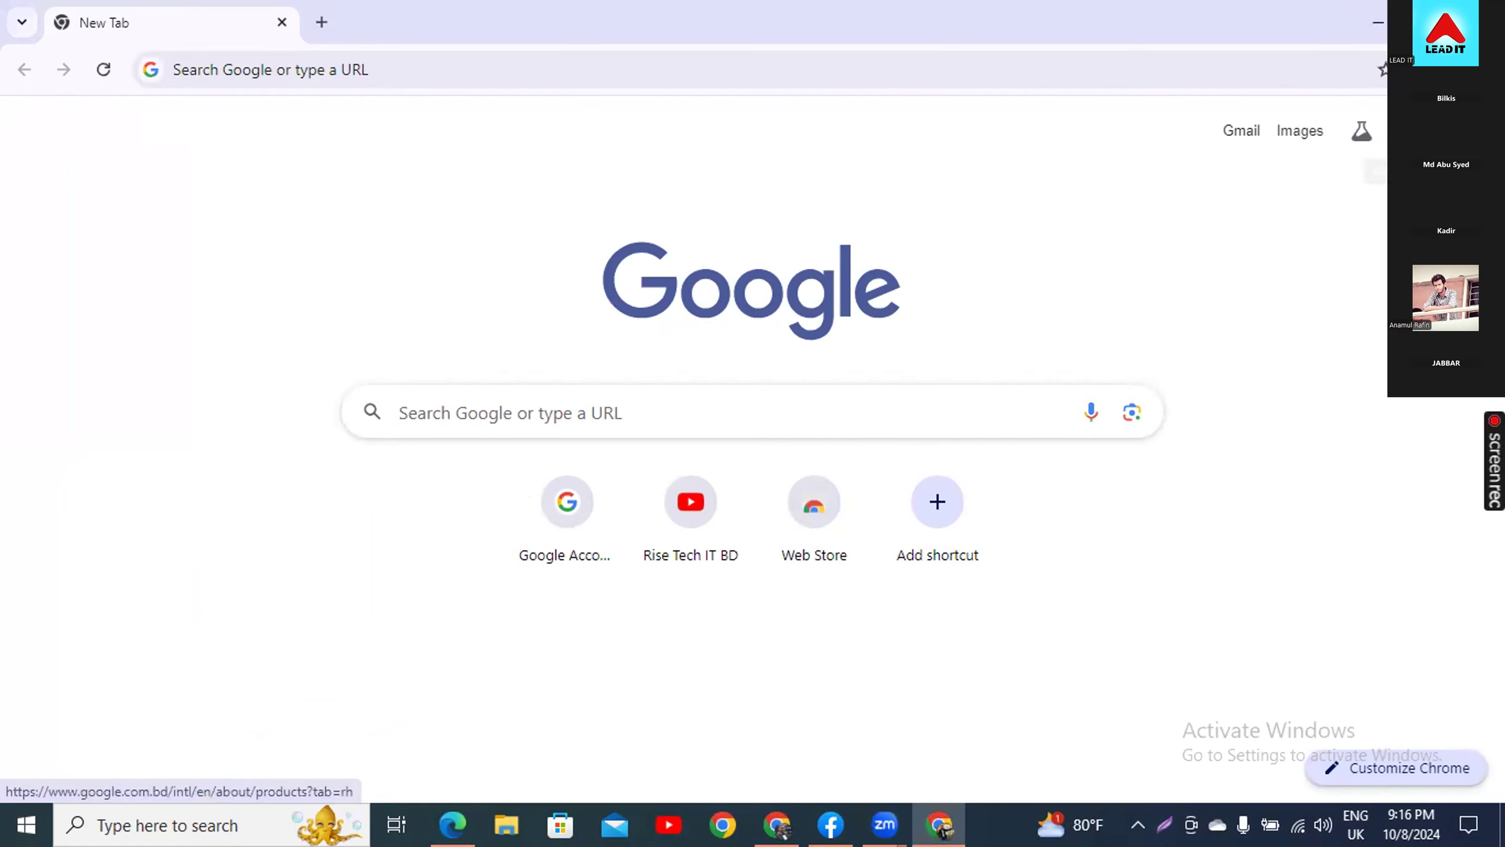
pyautogui.click(1383, 130)
pyautogui.scroll(-5, 1379, 416)
pyautogui.scroll(-10, 1379, 416)
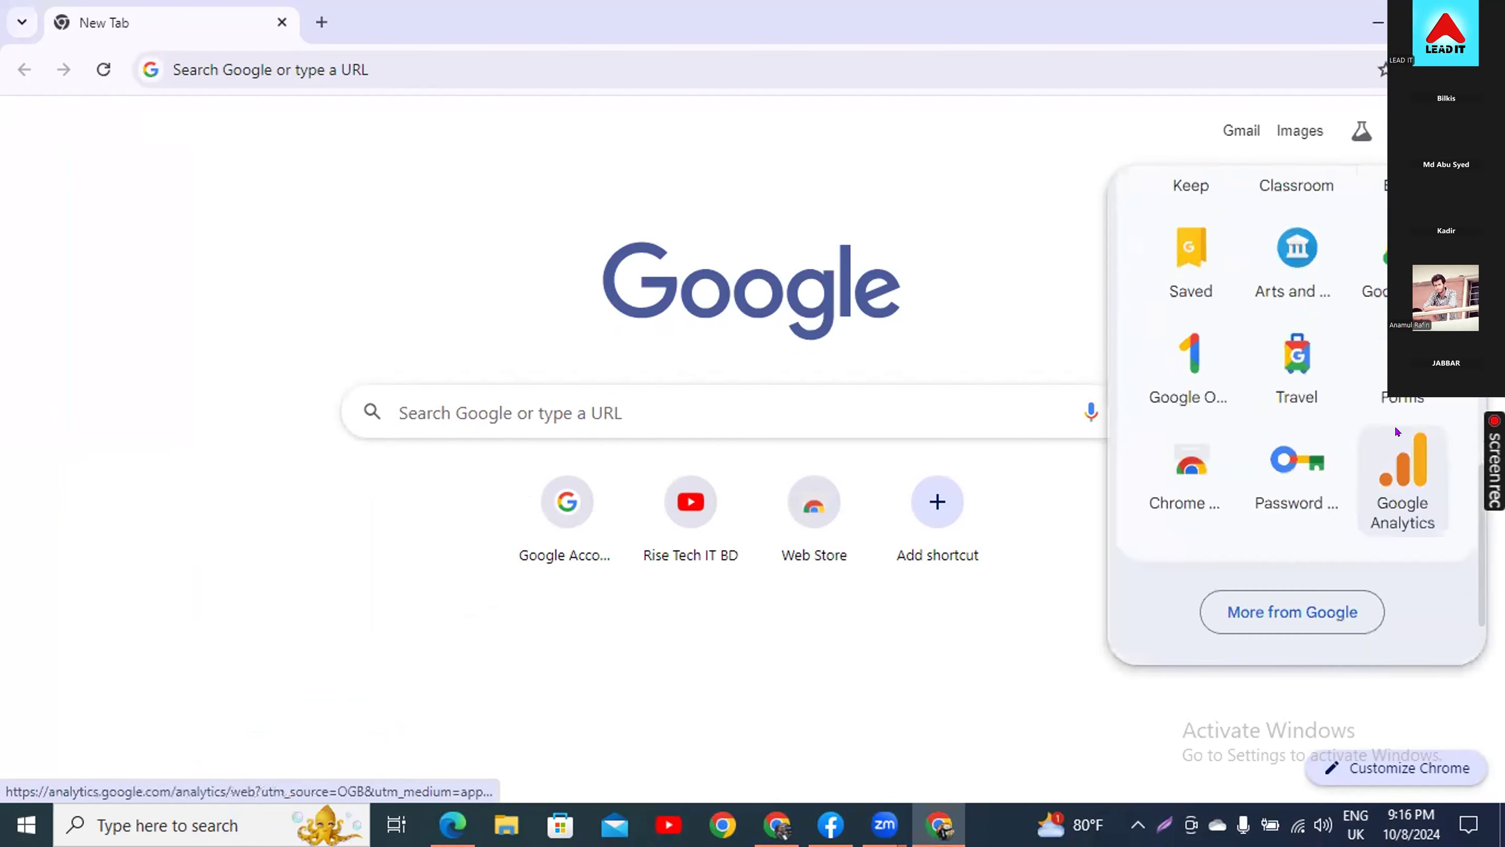
pyautogui.click(1401, 264)
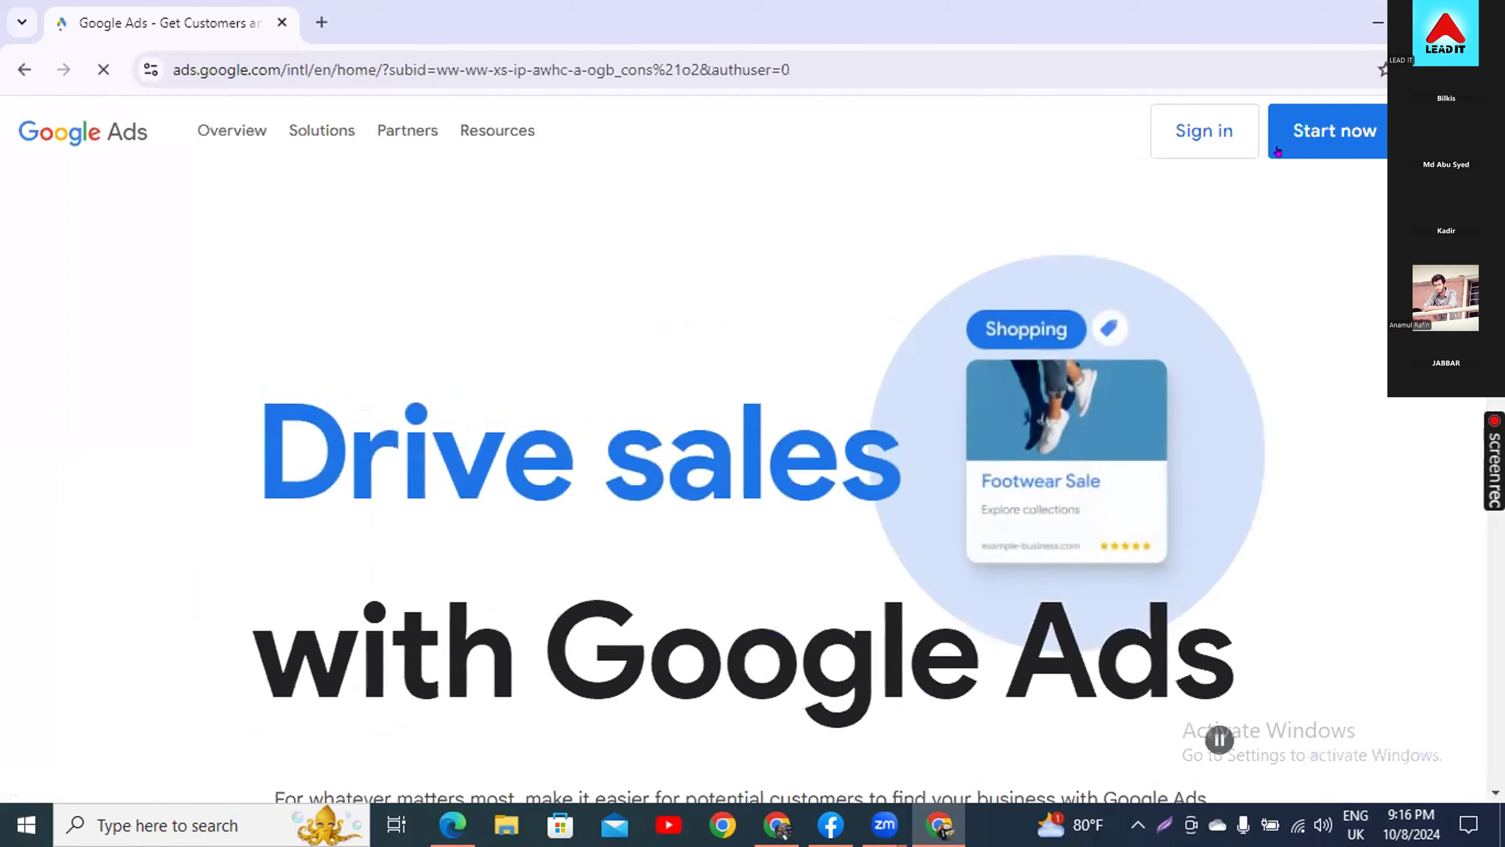
pyautogui.click(1311, 136)
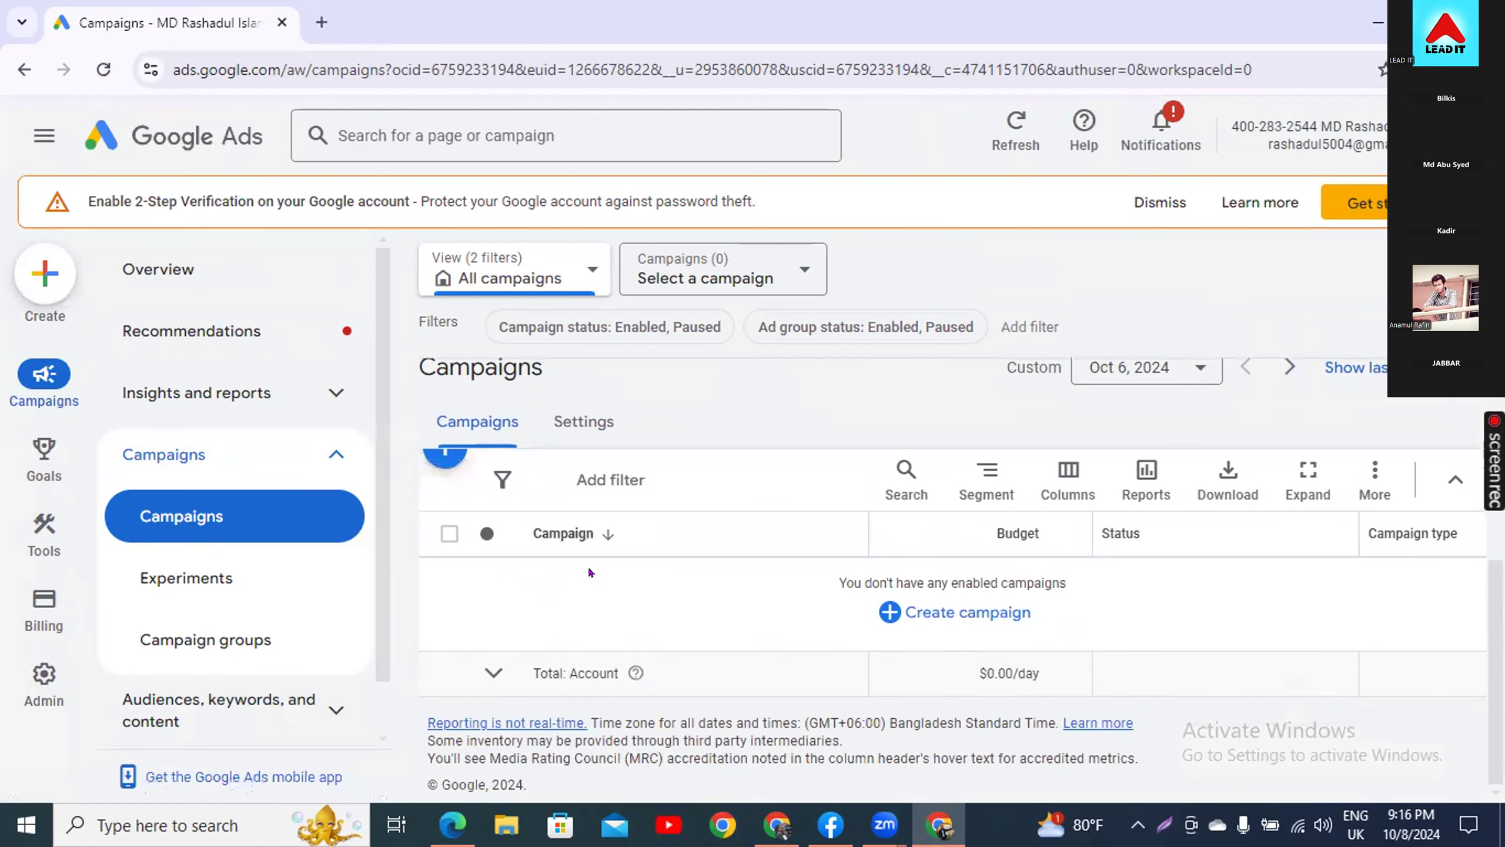
pyautogui.click(591, 533)
pyautogui.click(521, 549)
pyautogui.click(569, 639)
pyautogui.click(569, 639)
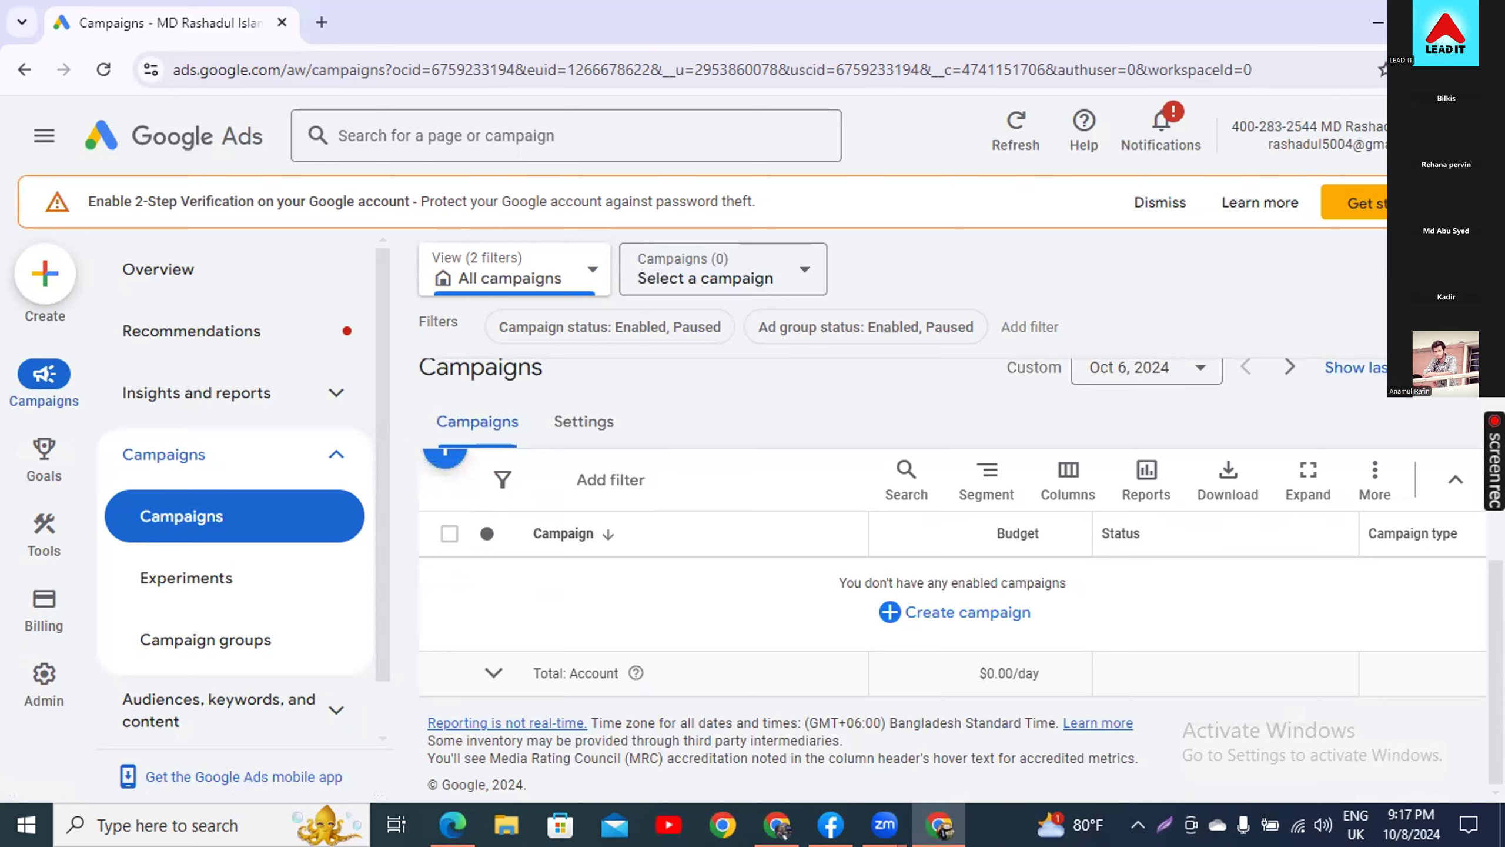
pyautogui.click(1467, 136)
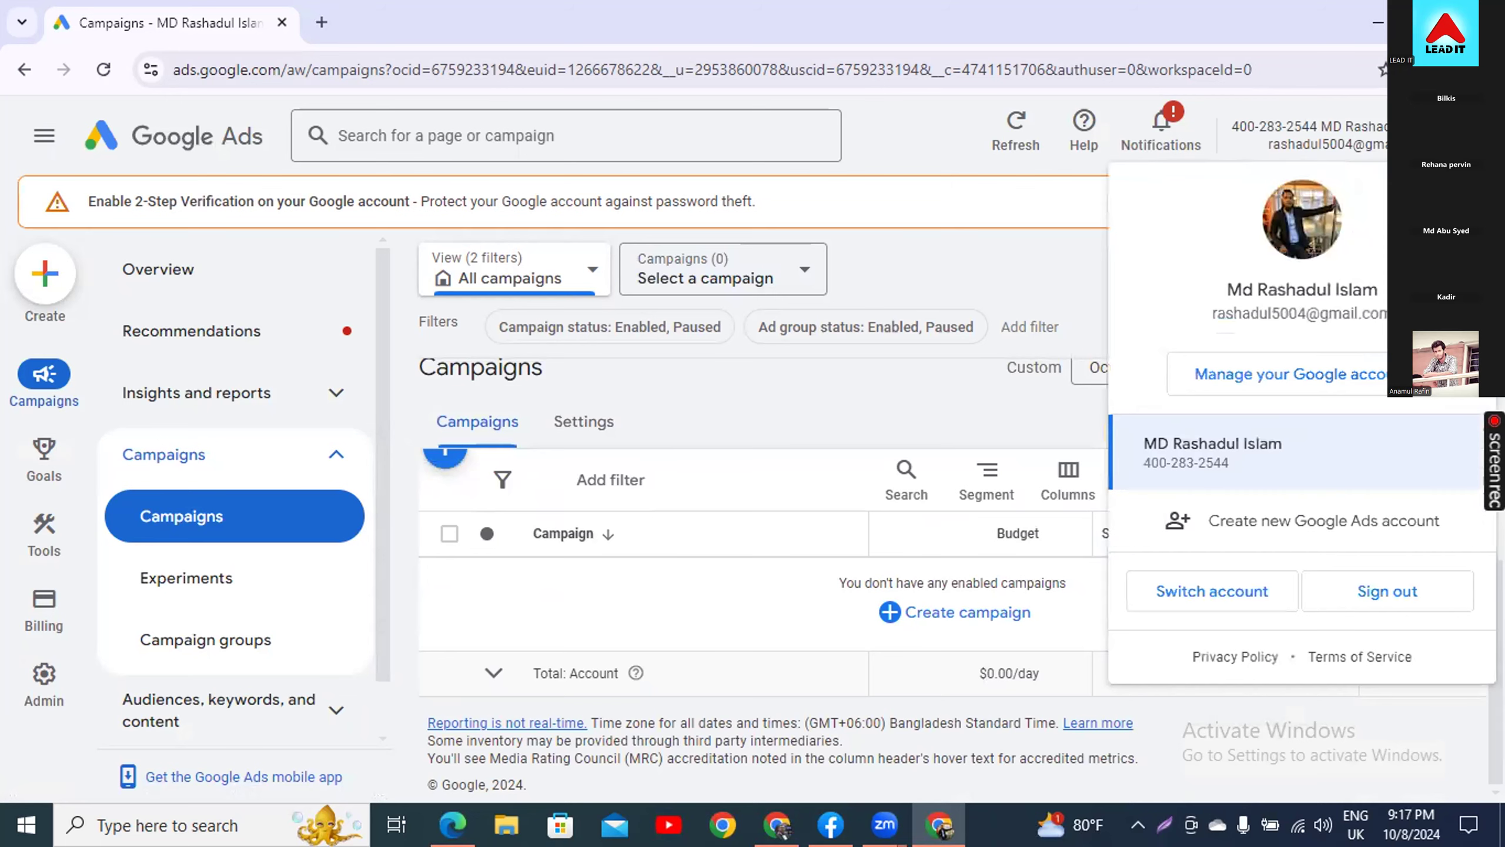
pyautogui.click(1467, 136)
pyautogui.click(605, 534)
pyautogui.scroll(2, 606, 534)
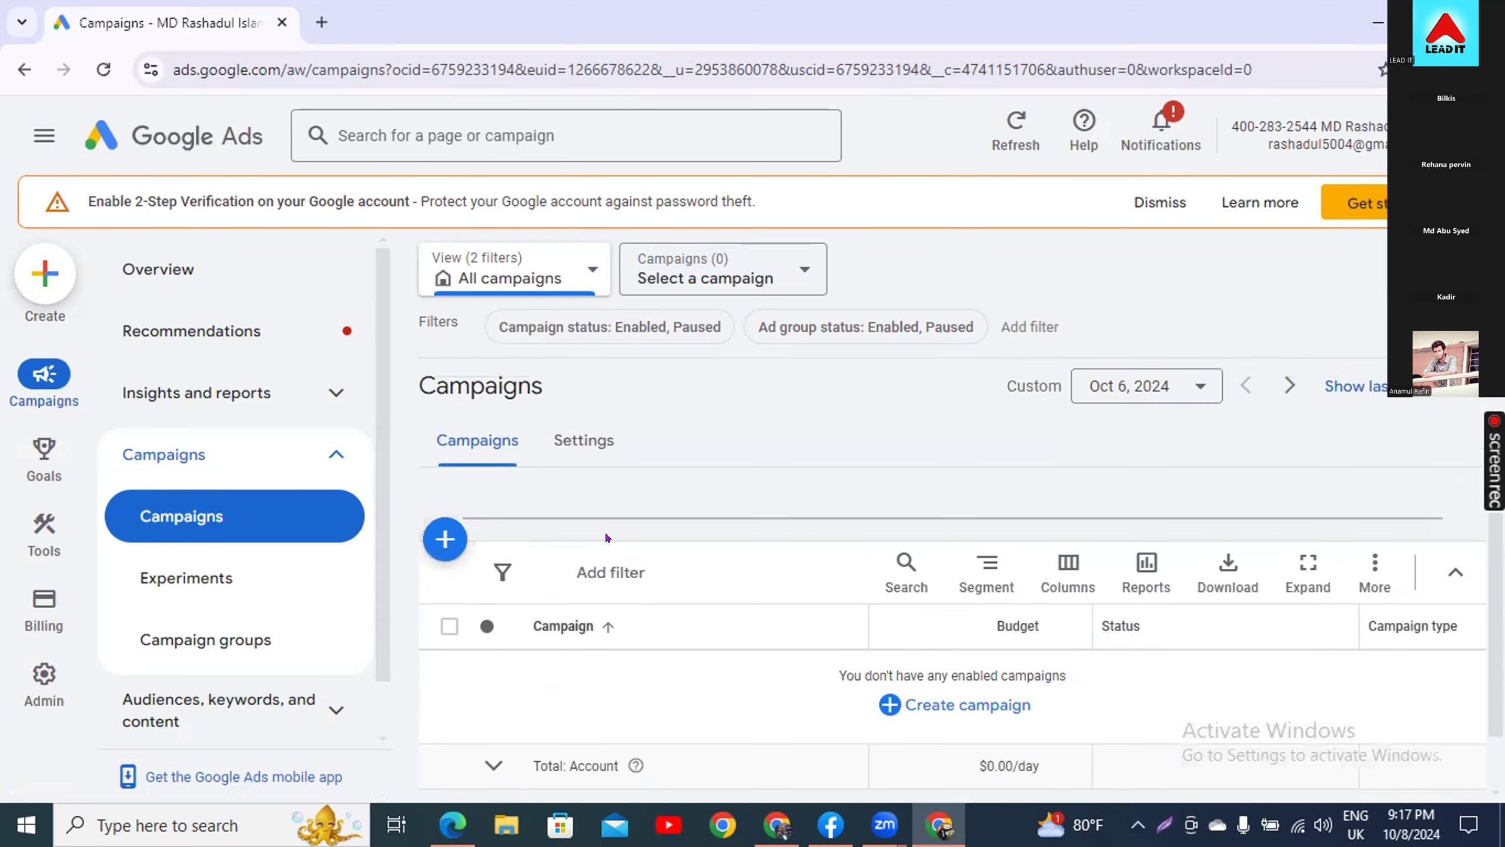
pyautogui.click(605, 626)
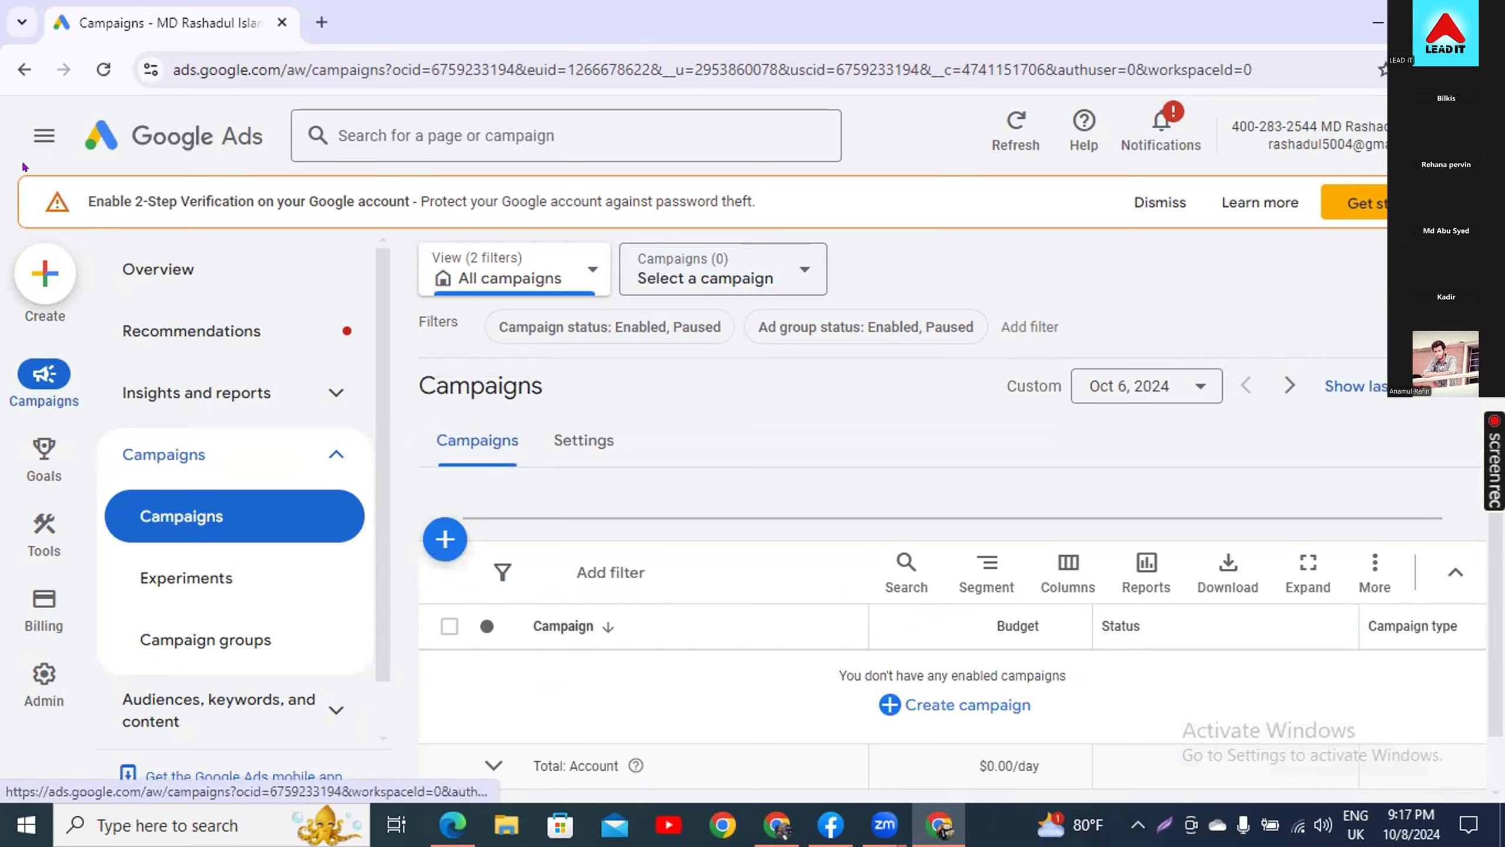
# - Reload the campaigns page, expand the drafts in progress and resume the "Freelancing course" draft
pyautogui.click(94, 74)
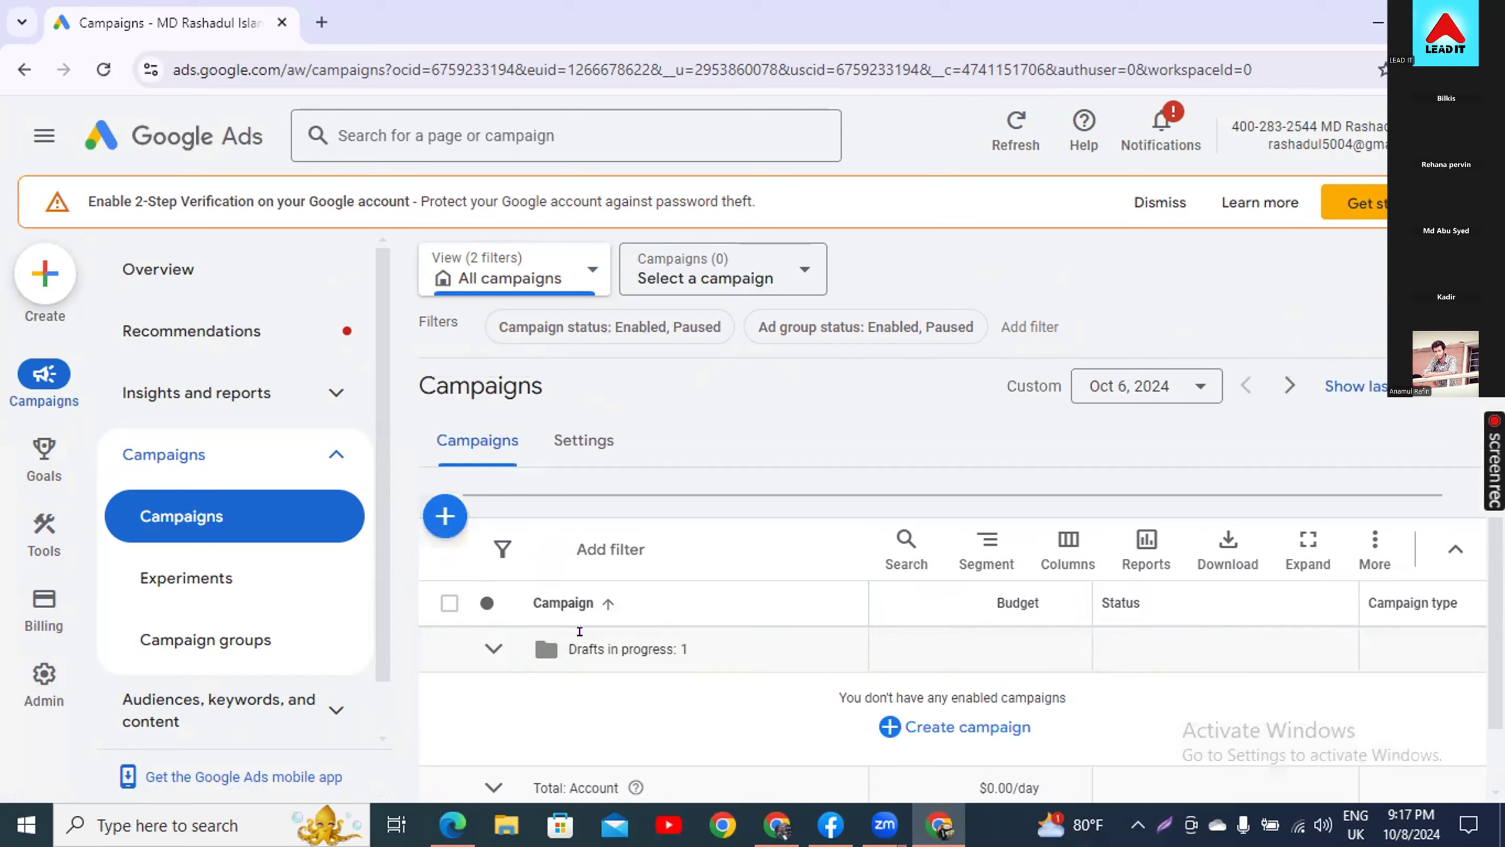
pyautogui.click(494, 648)
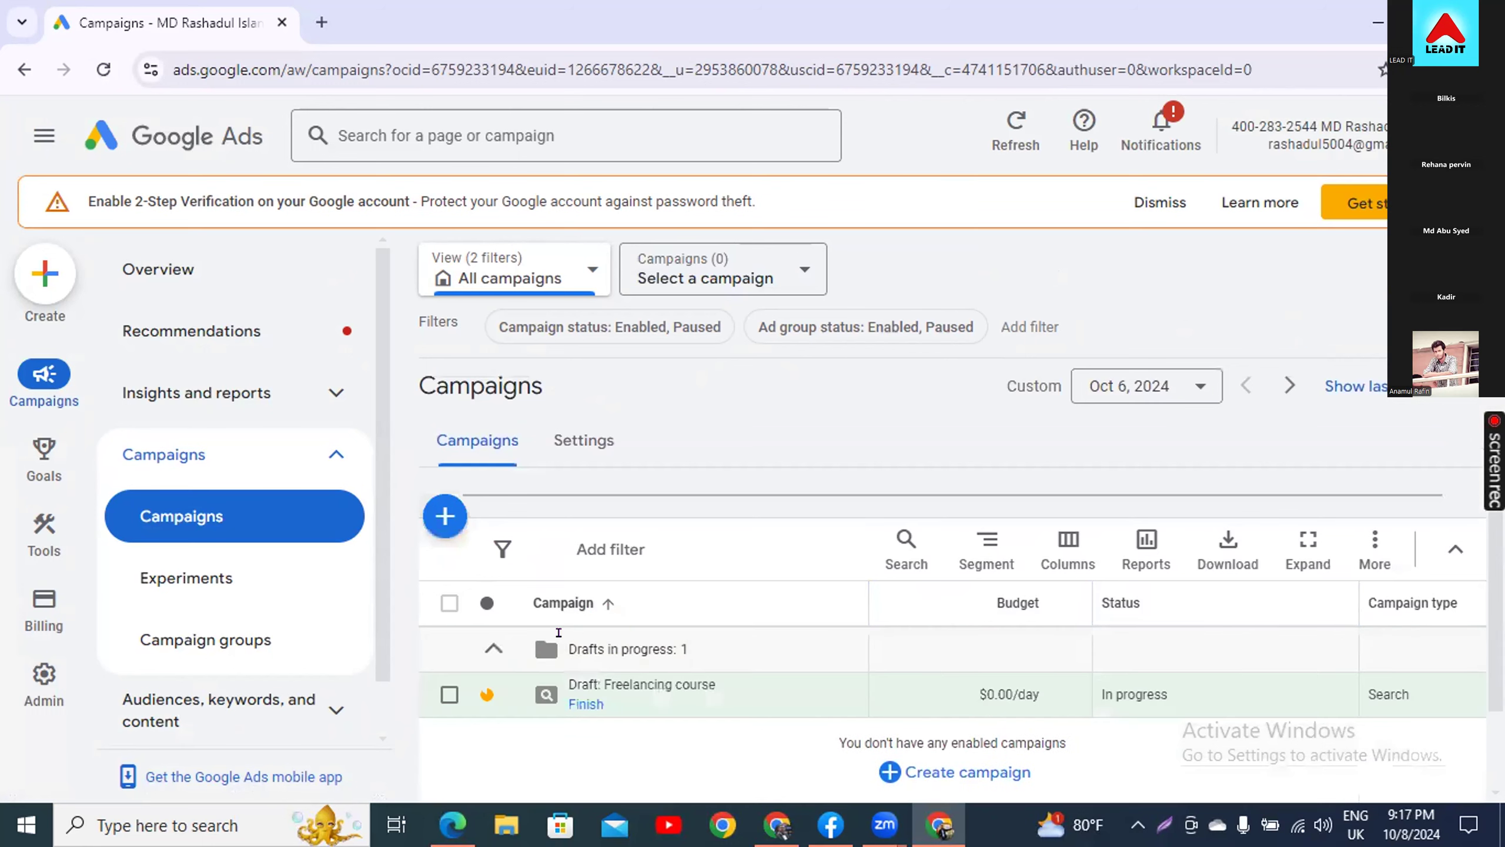
pyautogui.click(580, 703)
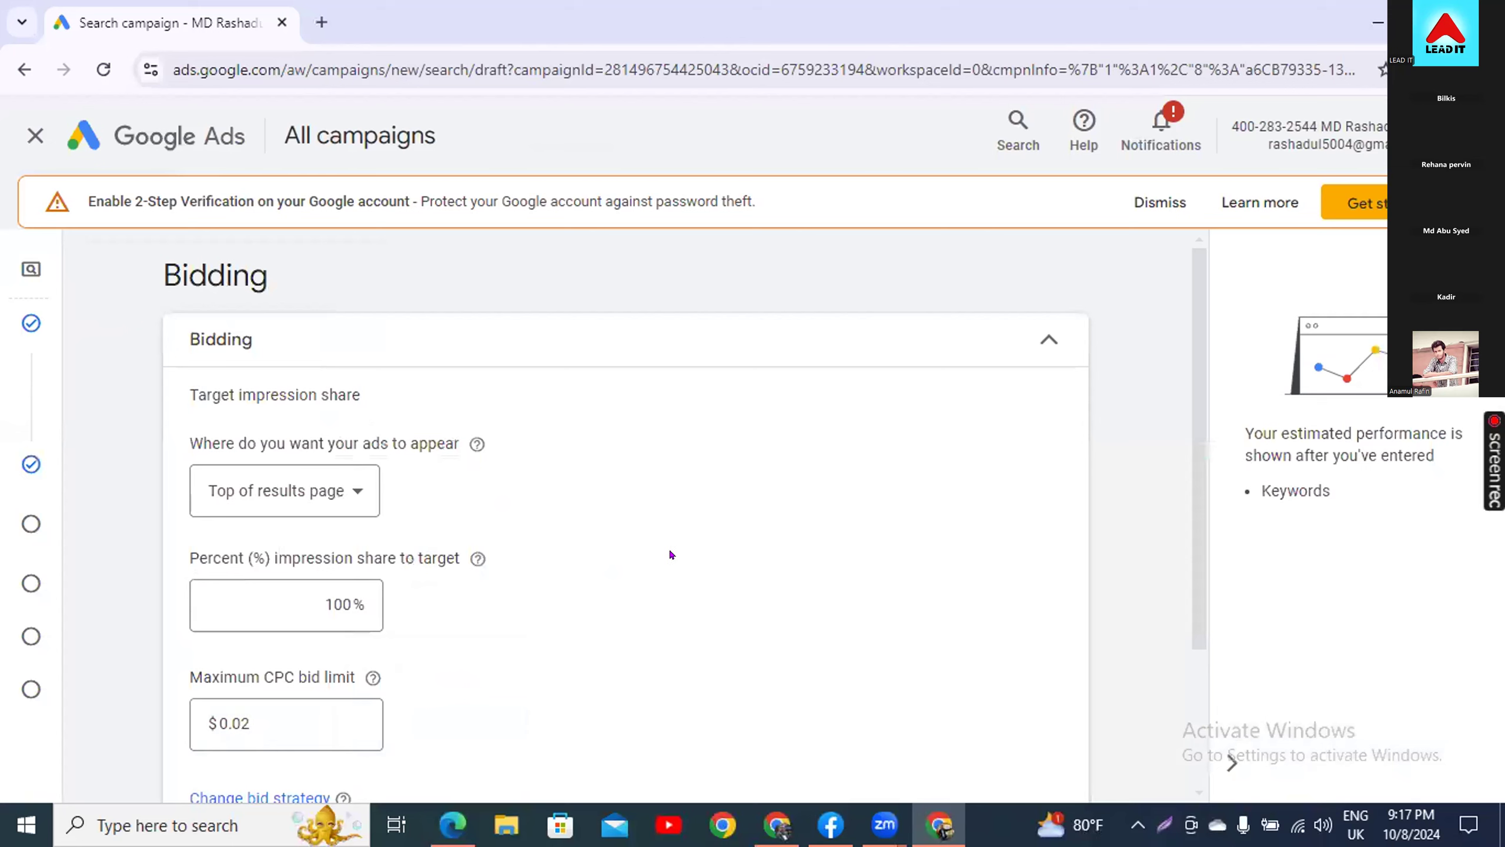
# - Review the draft's target impression share bidding settings and continue to the campaign settings
pyautogui.scroll(-2, 460, 468)
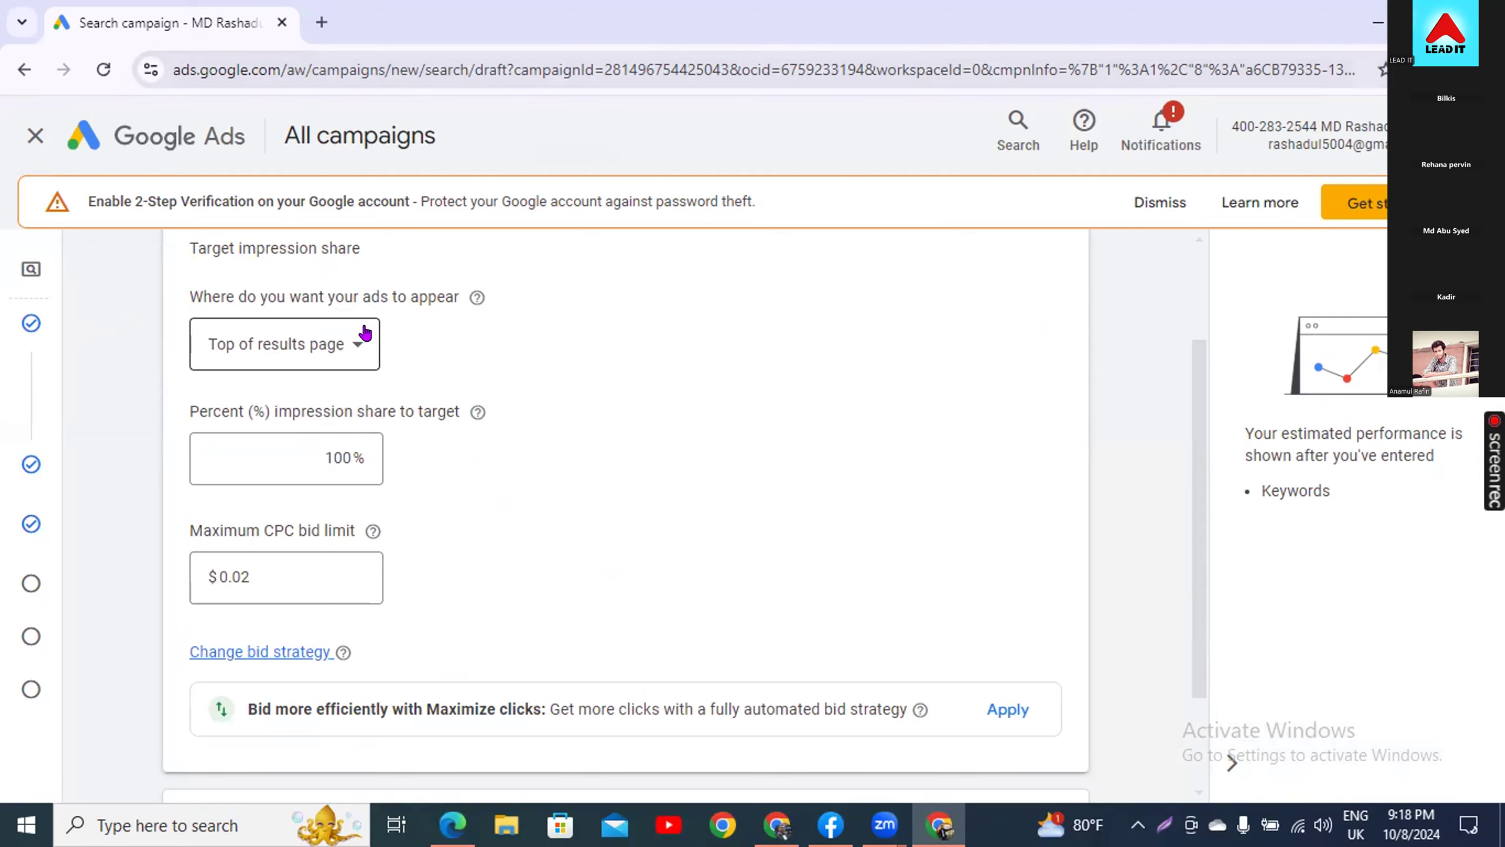
pyautogui.scroll(-2, 500, 465)
pyautogui.scroll(4, 494, 503)
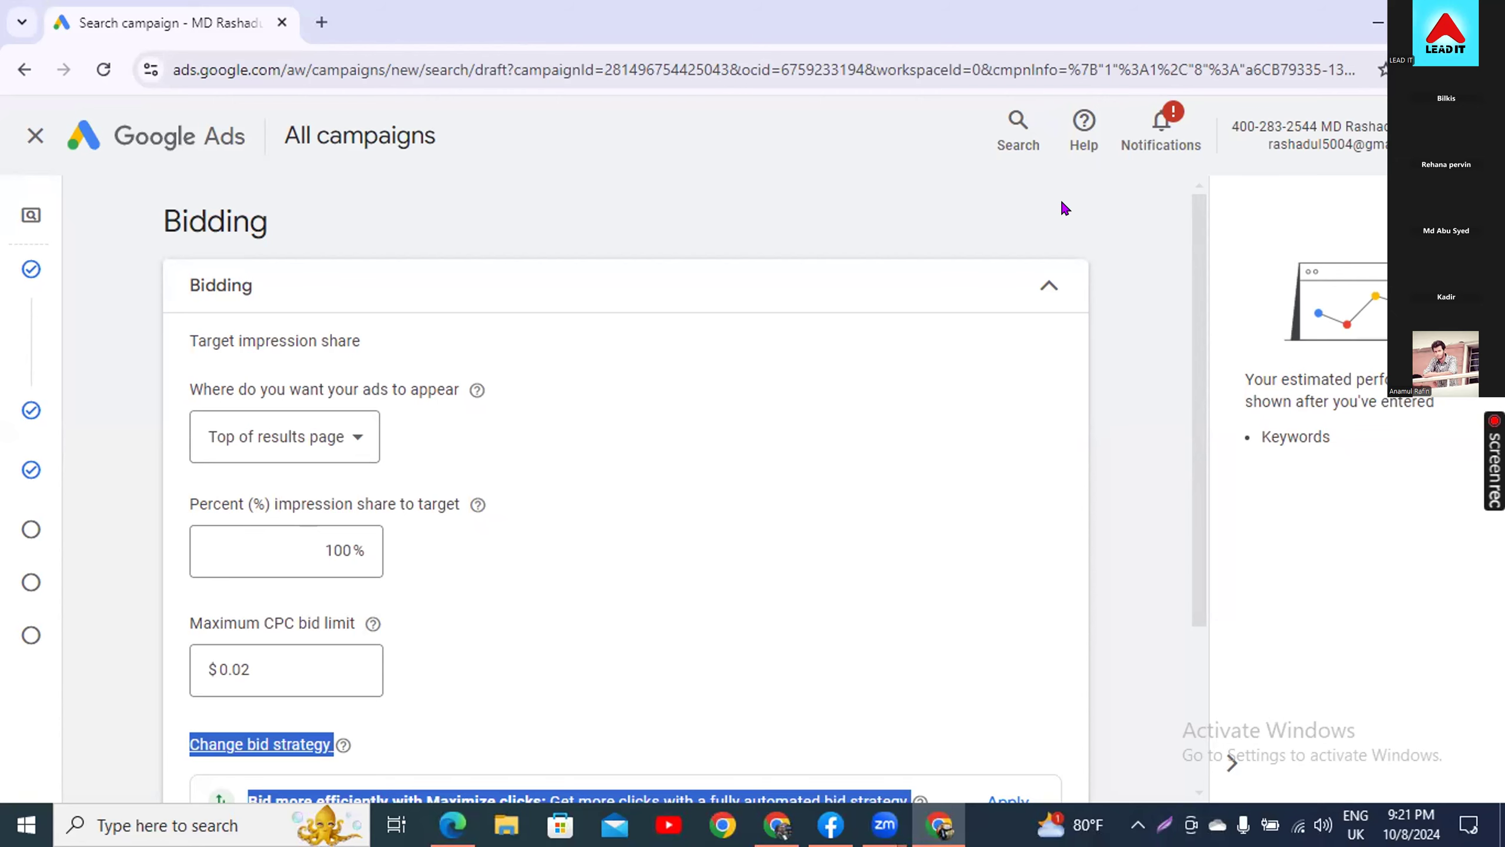
pyautogui.scroll(-2, 446, 432)
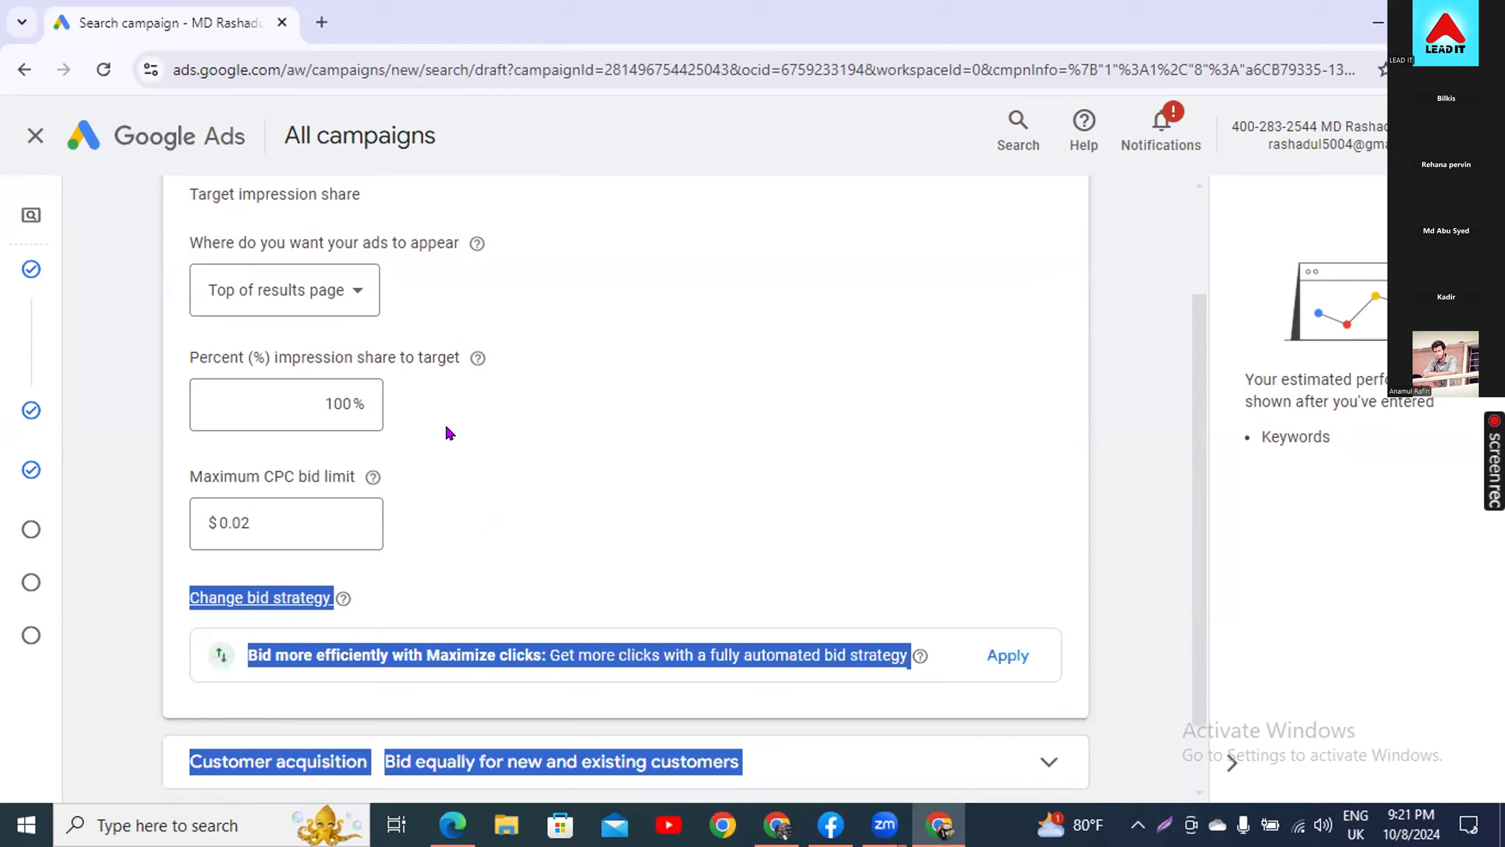
pyautogui.click(446, 397)
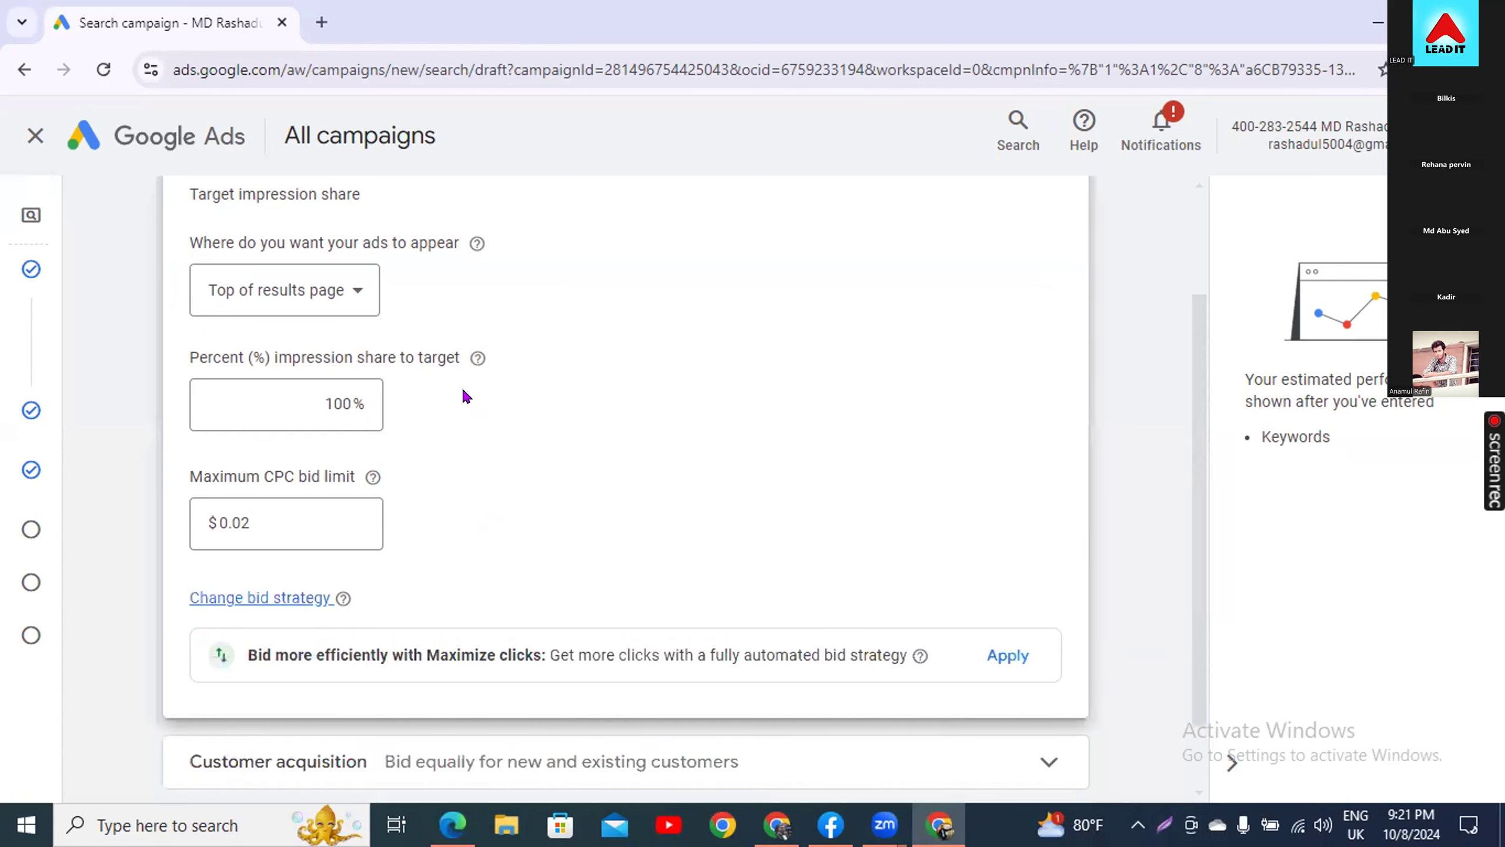
pyautogui.scroll(-1, 462, 393)
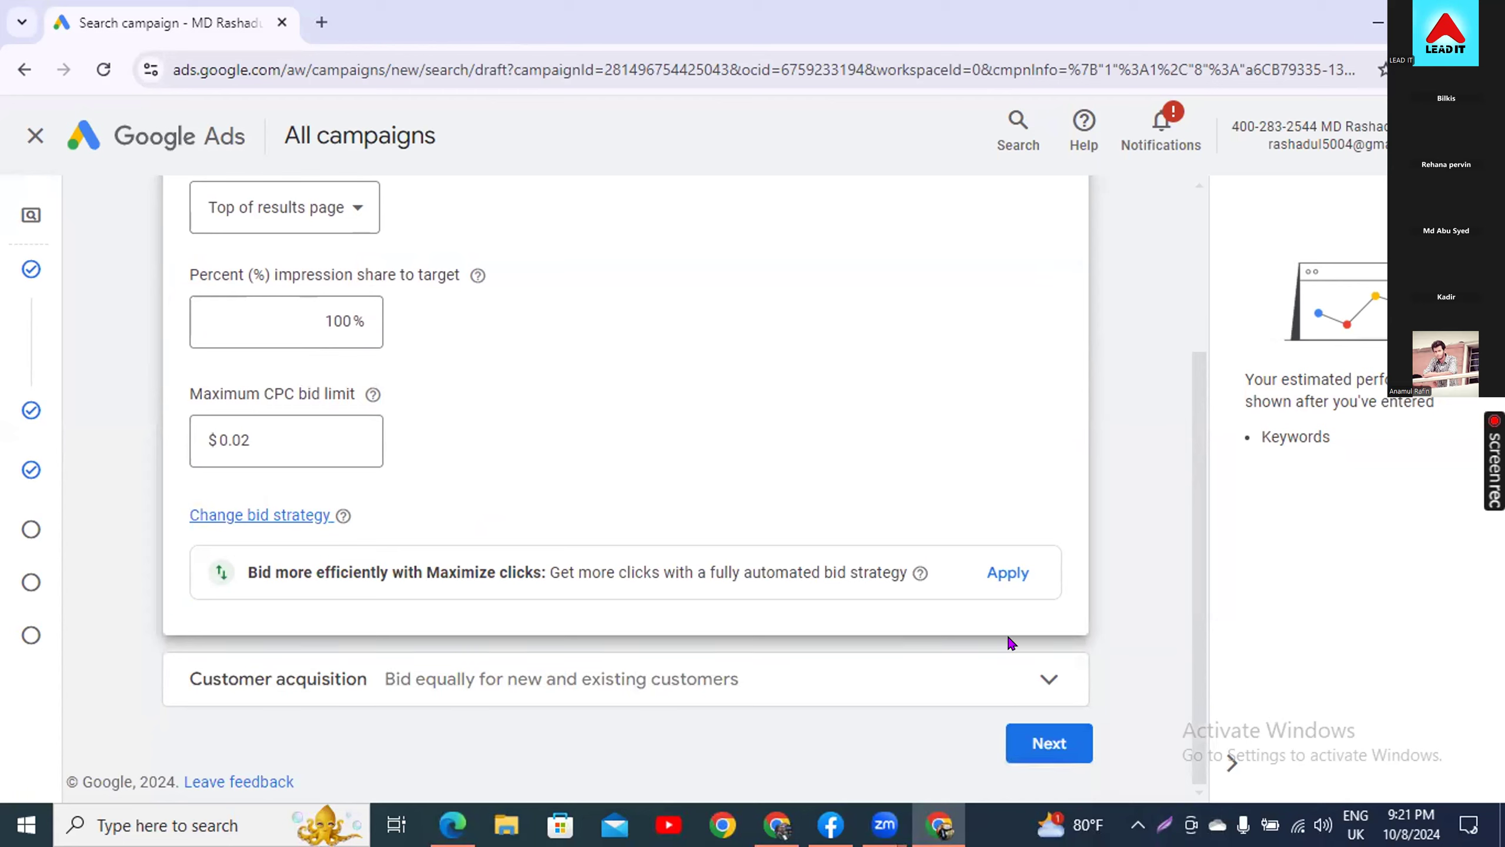
pyautogui.click(1034, 733)
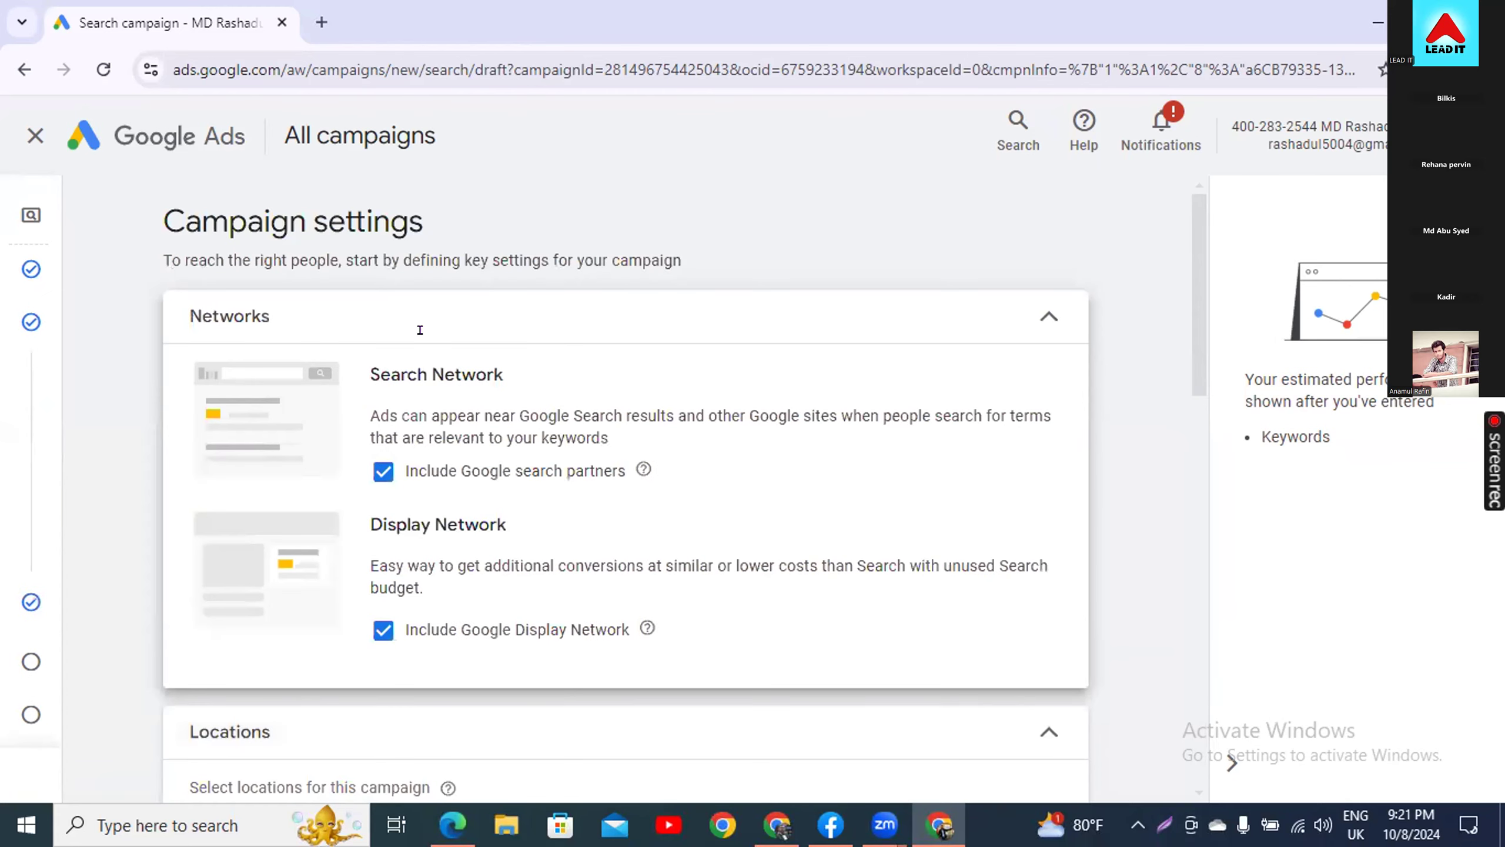
# - Review the campaign's networks, locations, languages and audience segments, and collapse the audience segments section
pyautogui.scroll(-3, 584, 517)
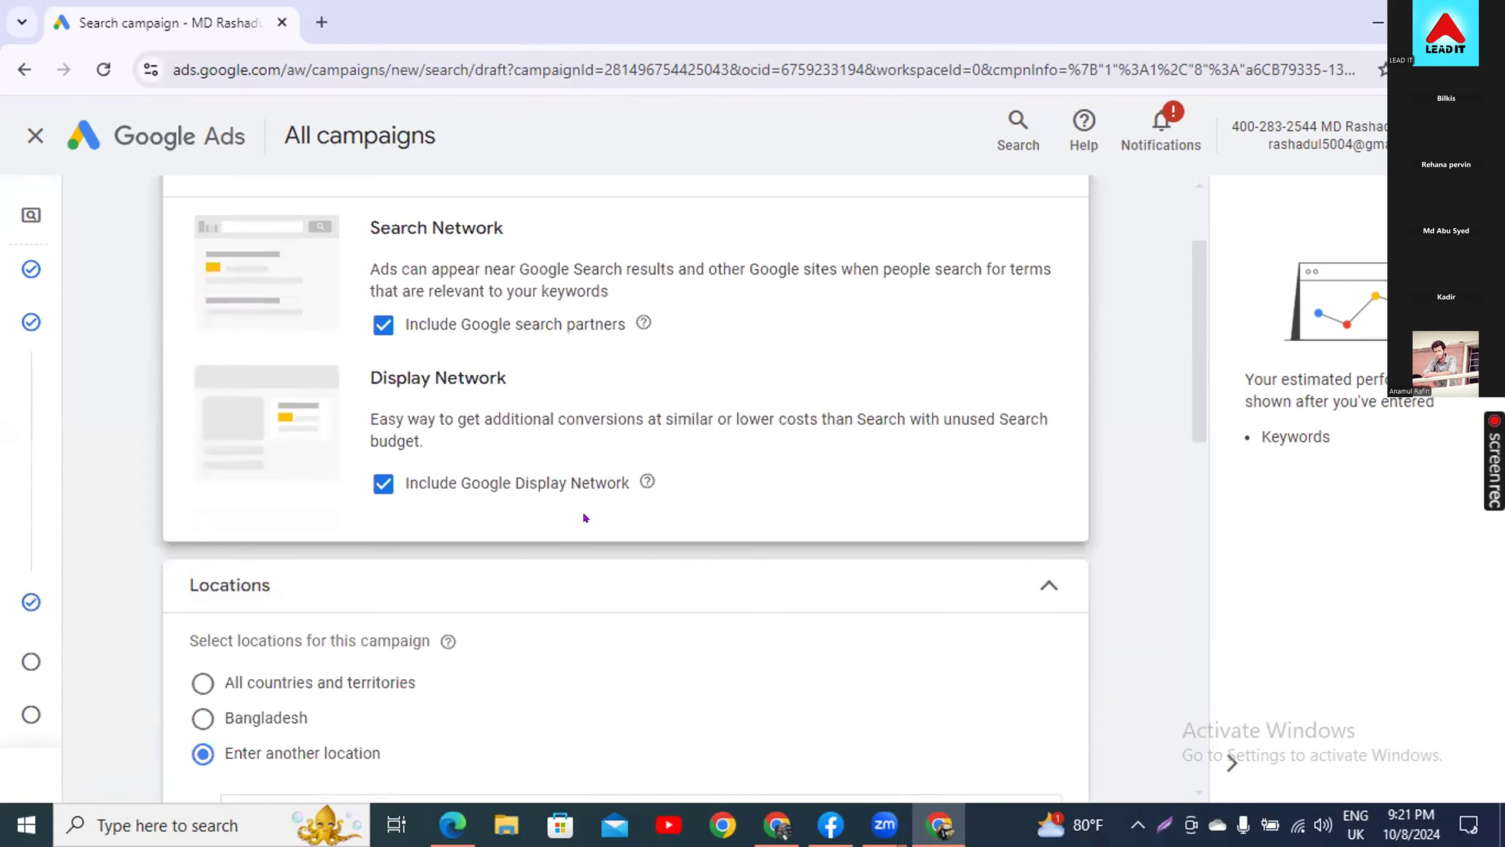
pyautogui.scroll(-4, 584, 518)
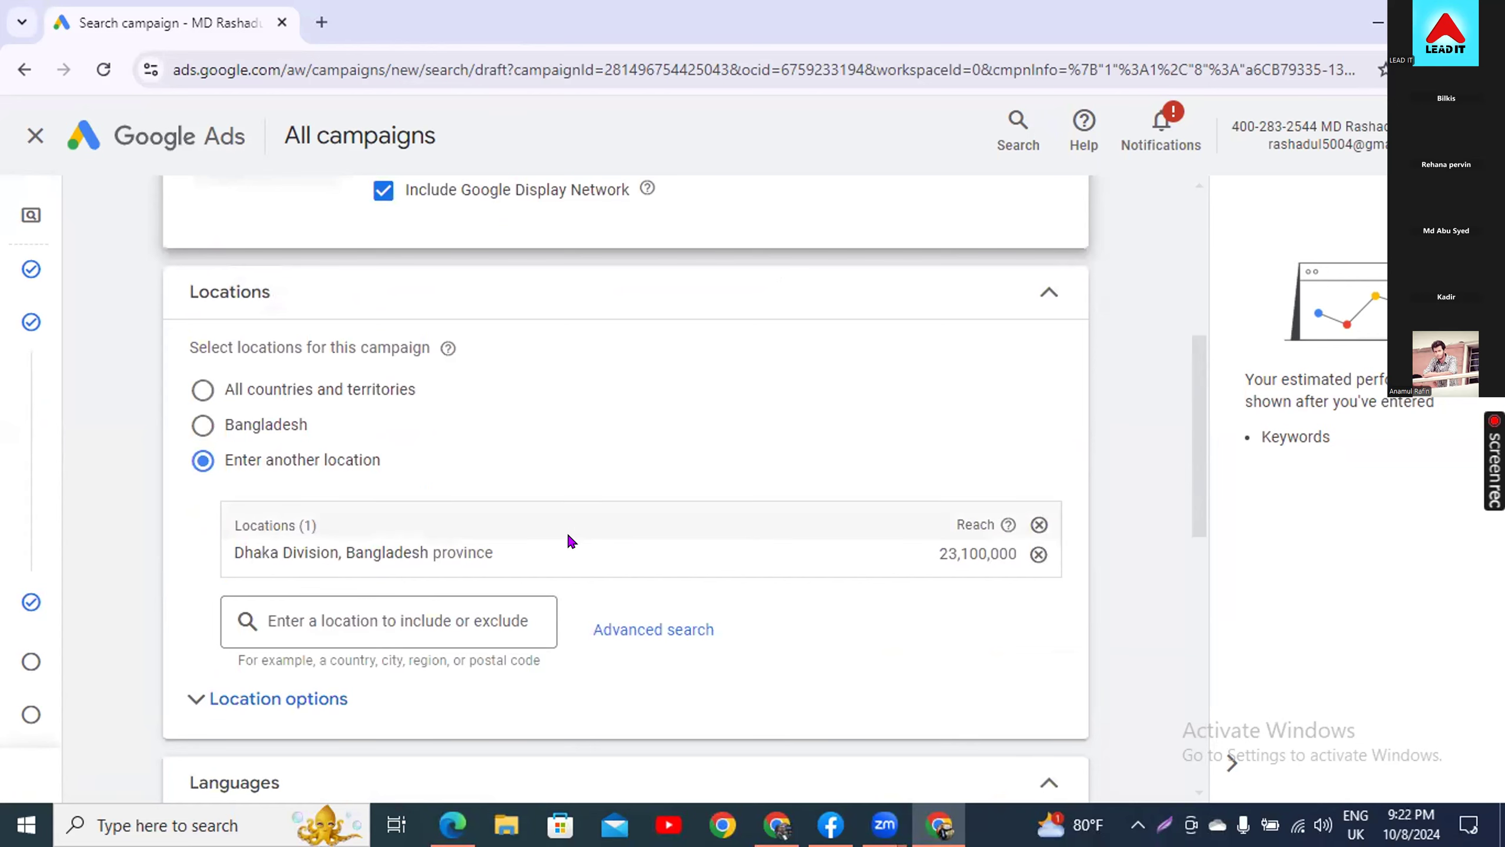
pyautogui.scroll(-4, 759, 535)
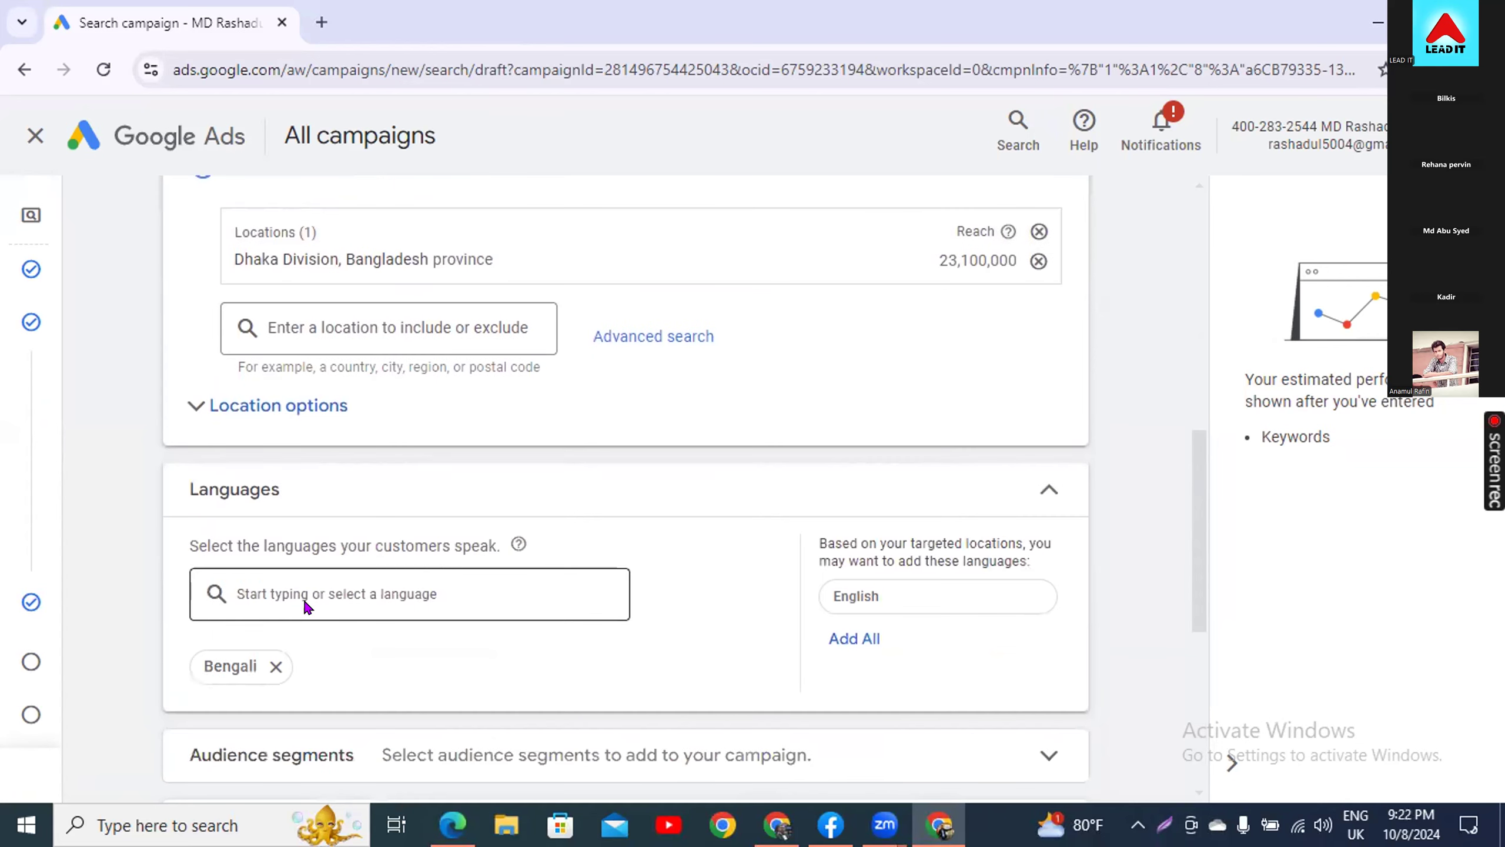
pyautogui.scroll(-5, 320, 643)
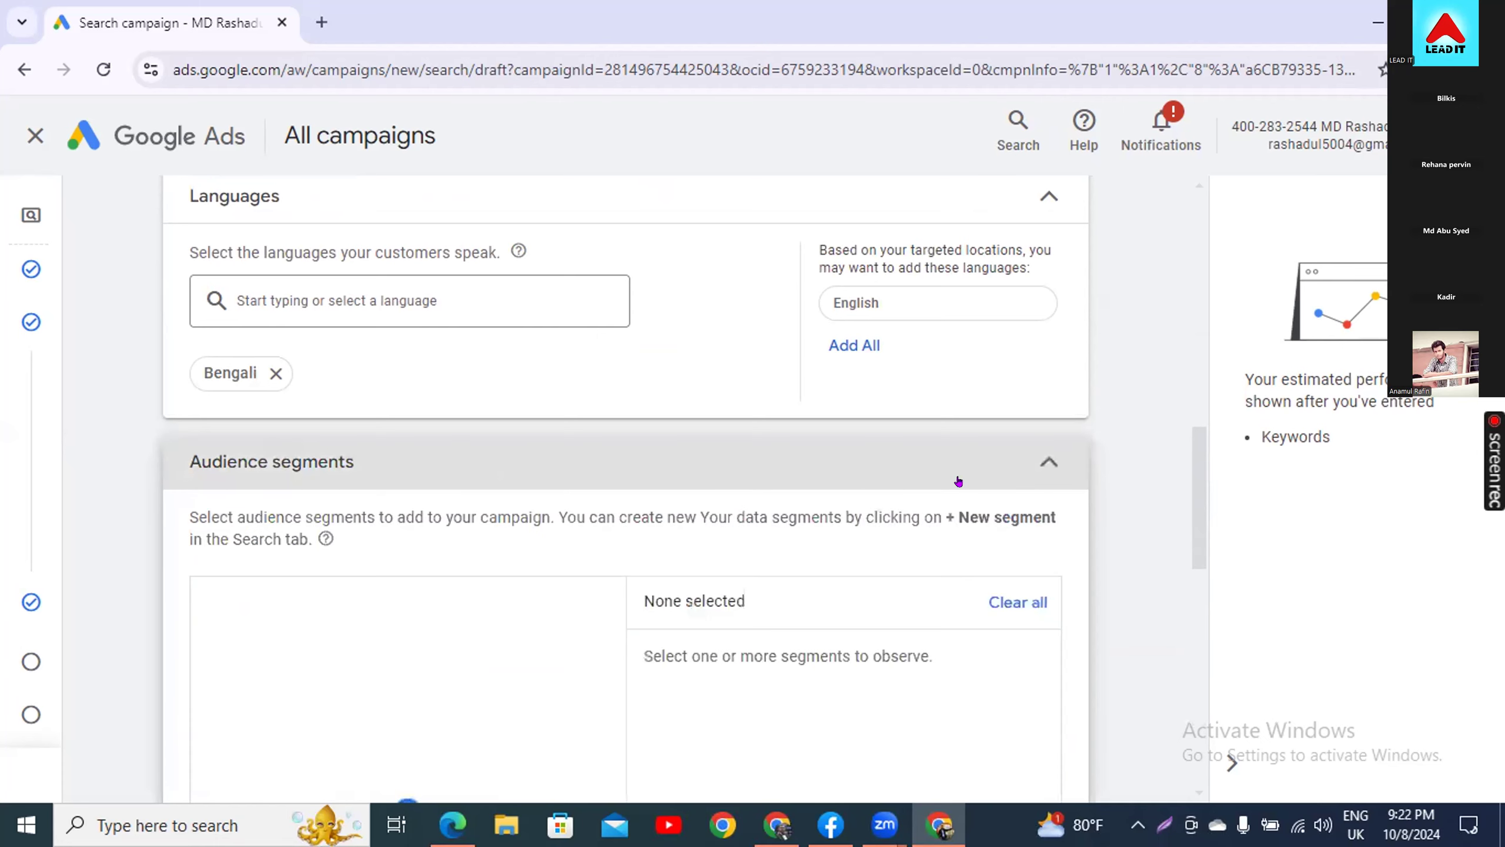
pyautogui.scroll(-5, 481, 534)
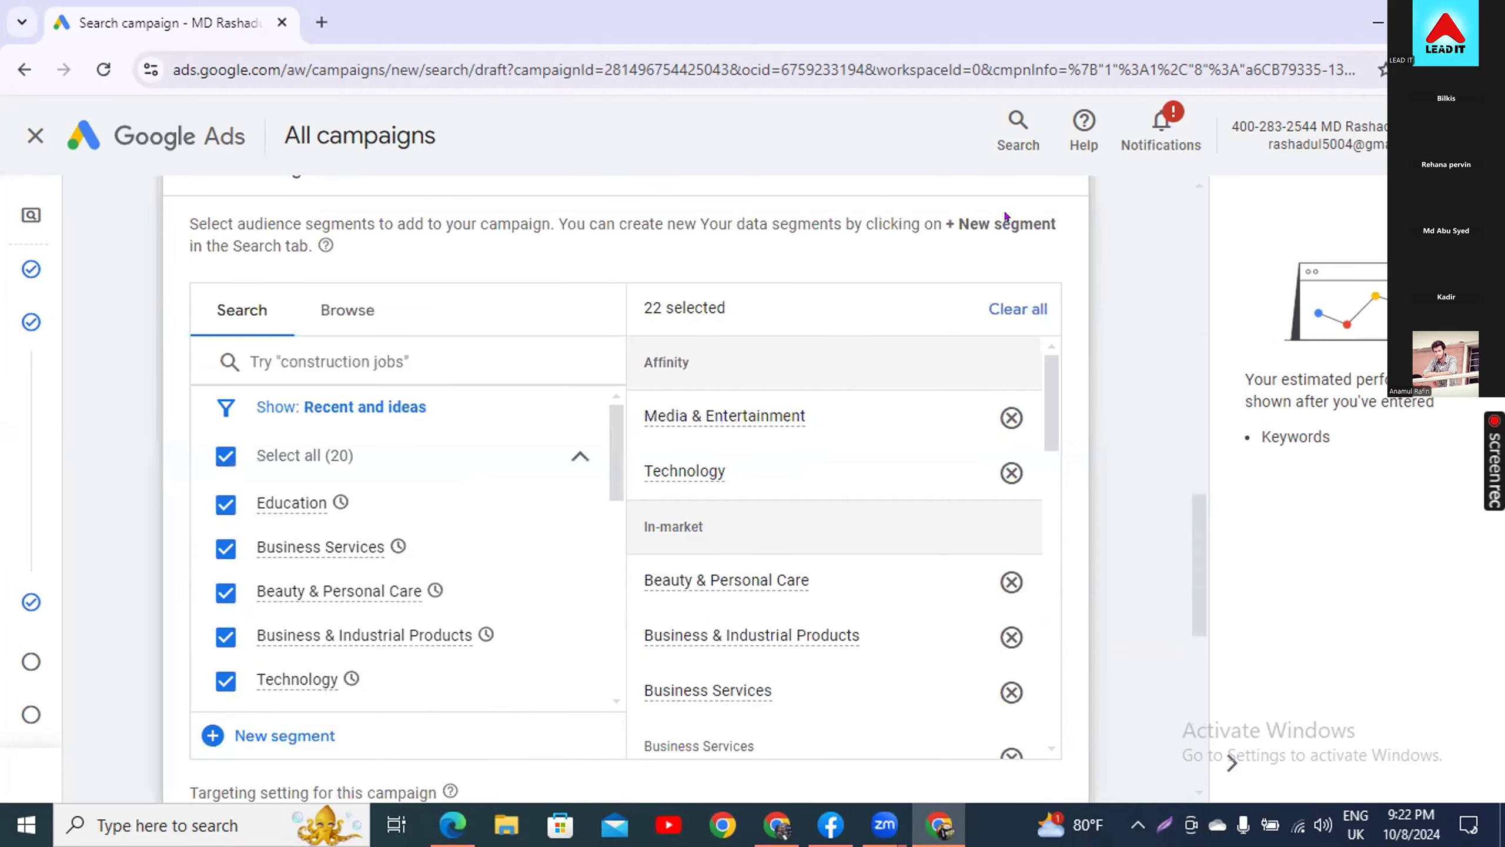
pyautogui.scroll(-4, 385, 644)
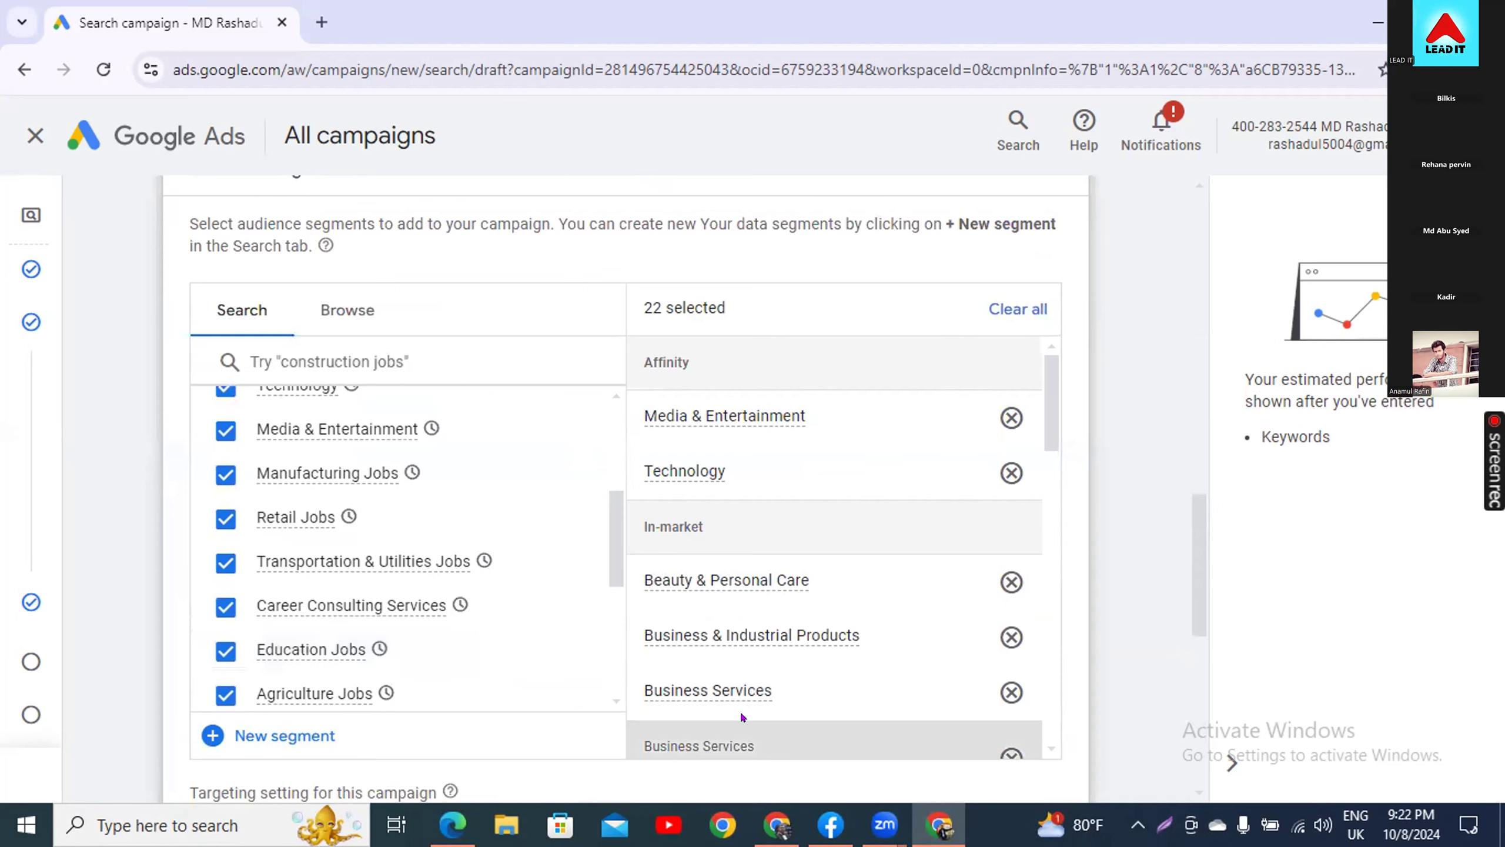
pyautogui.scroll(-5, 1026, 287)
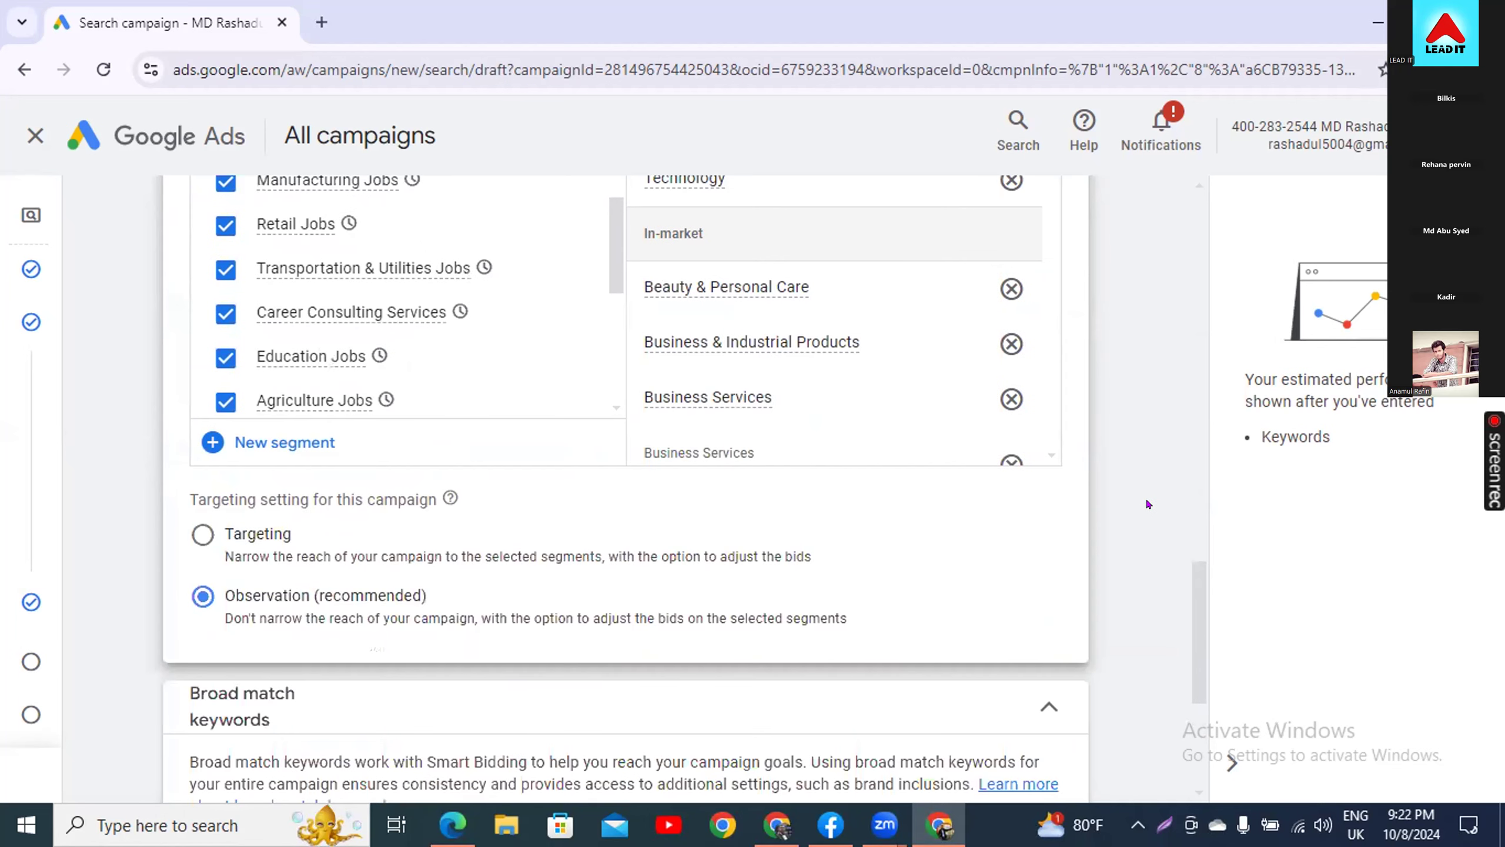
pyautogui.scroll(7, 779, 540)
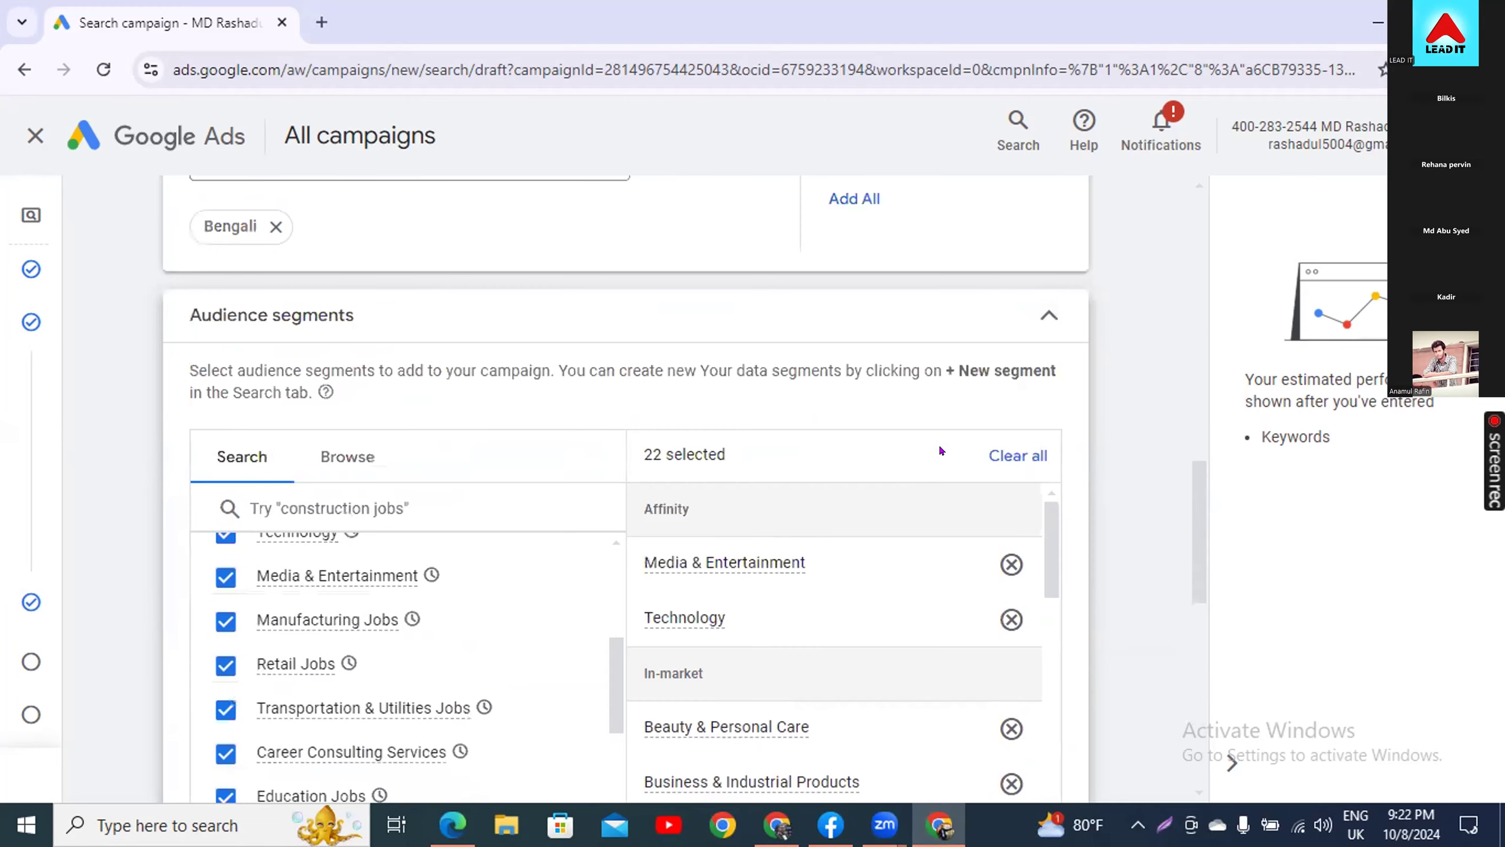
pyautogui.click(1032, 323)
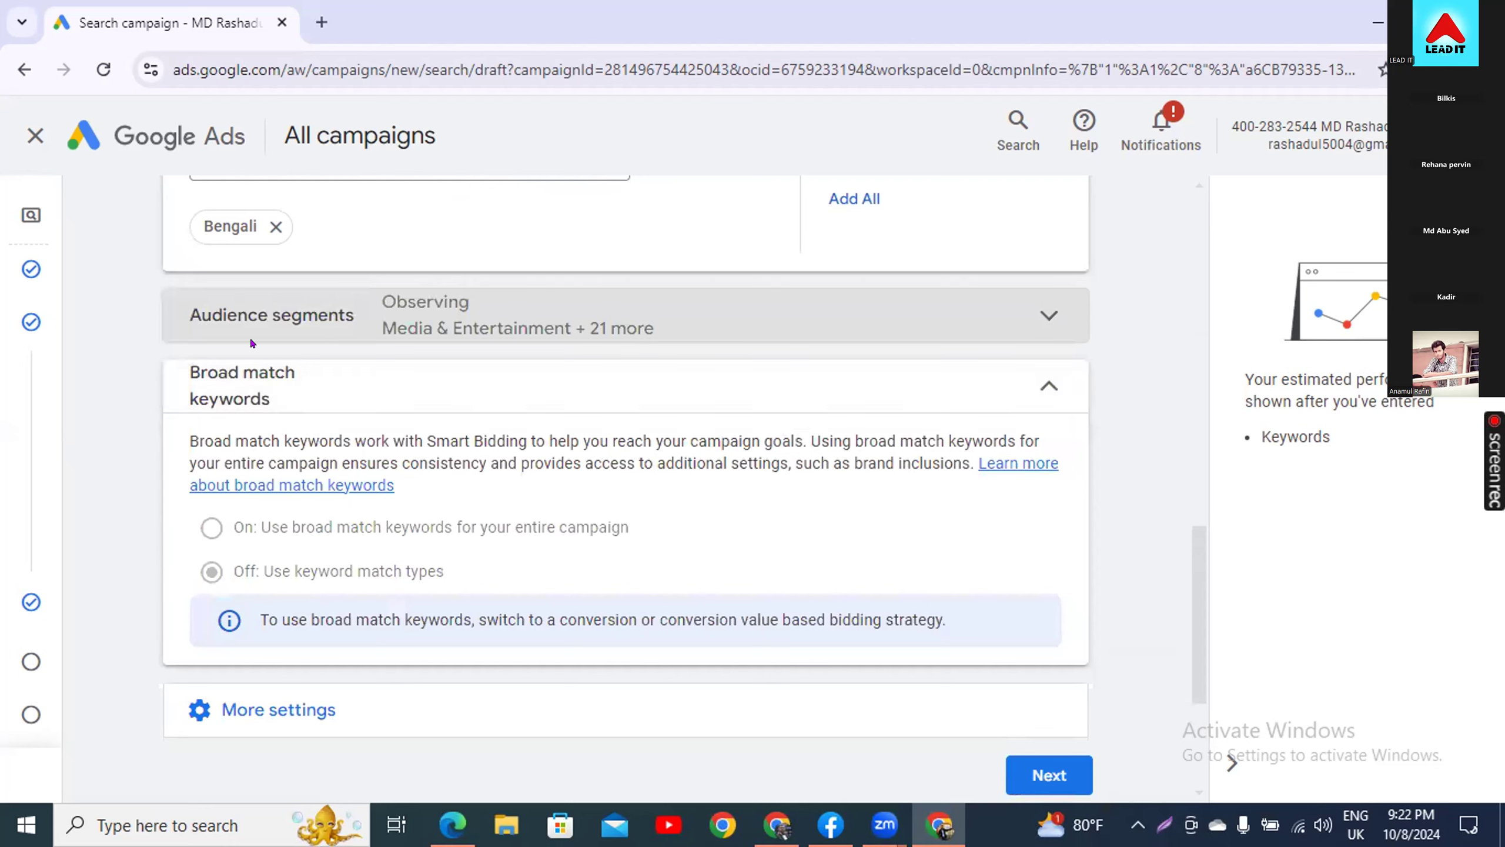
# - Check the broad match keywords setting and leave its section collapsed
pyautogui.click(1017, 385)
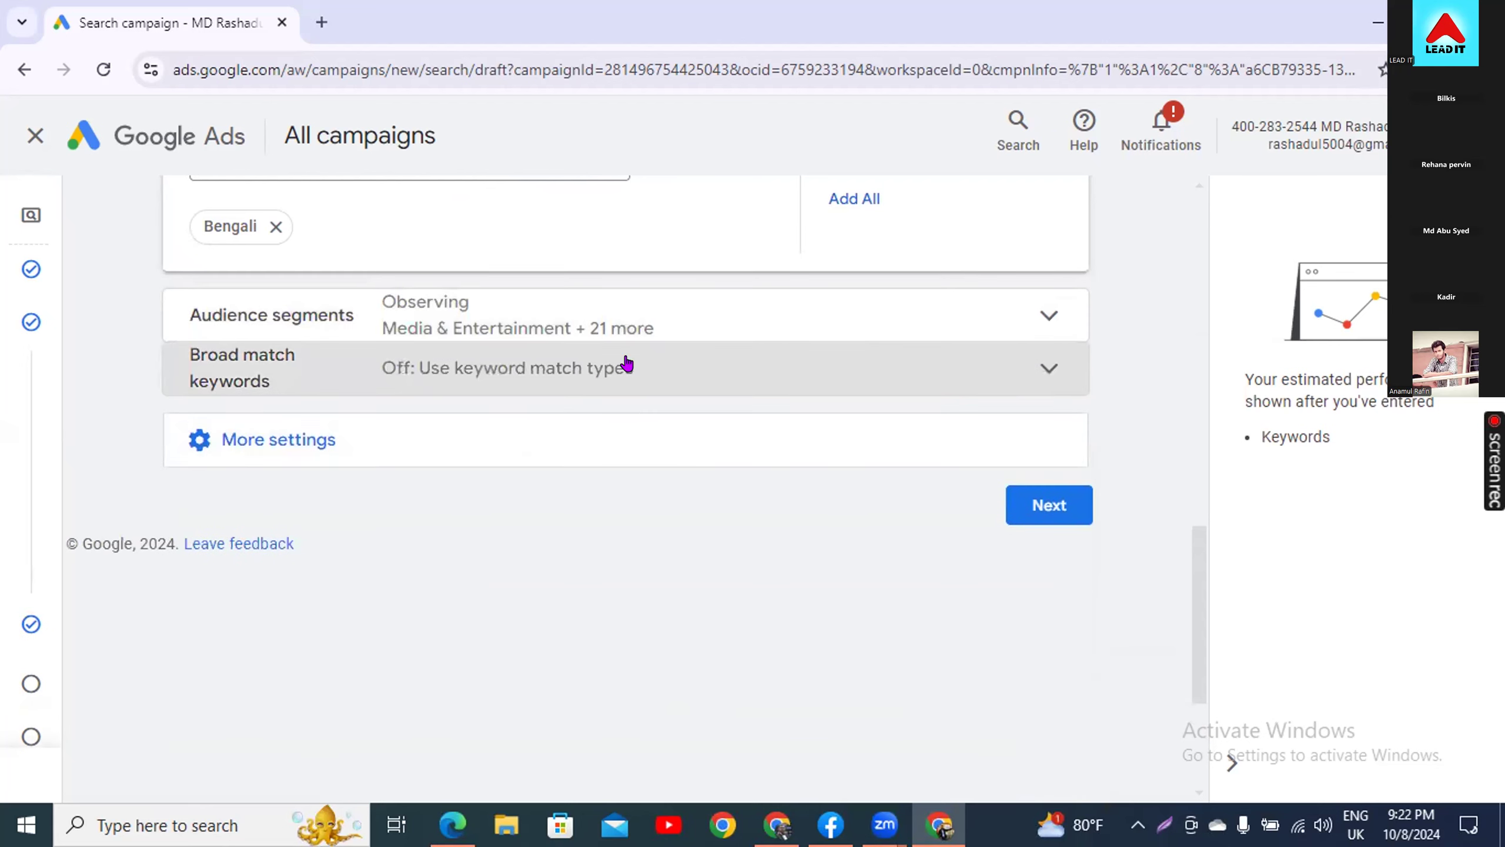
pyautogui.click(534, 374)
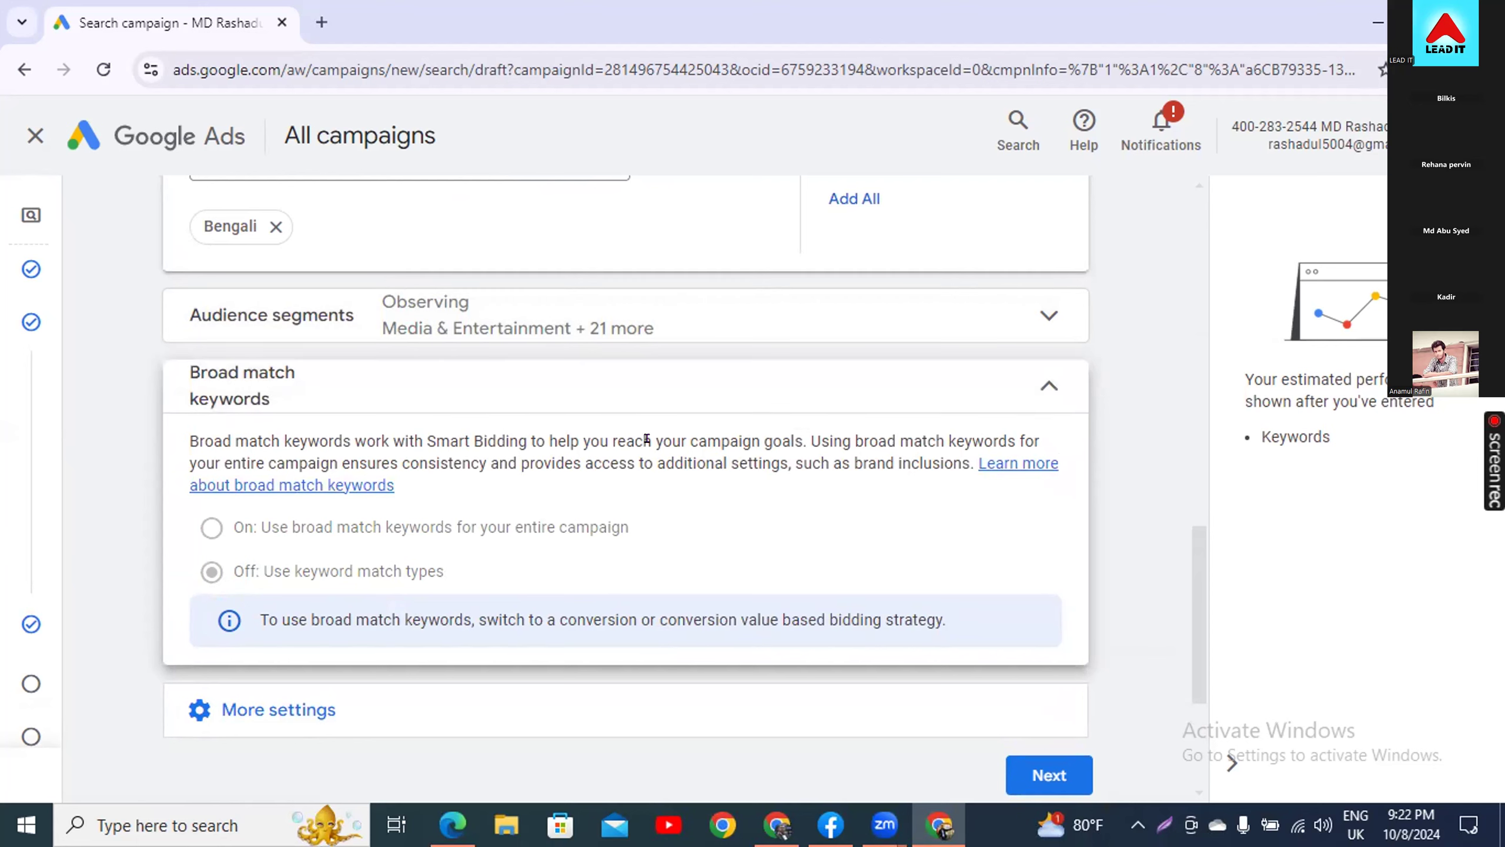
pyautogui.click(1027, 379)
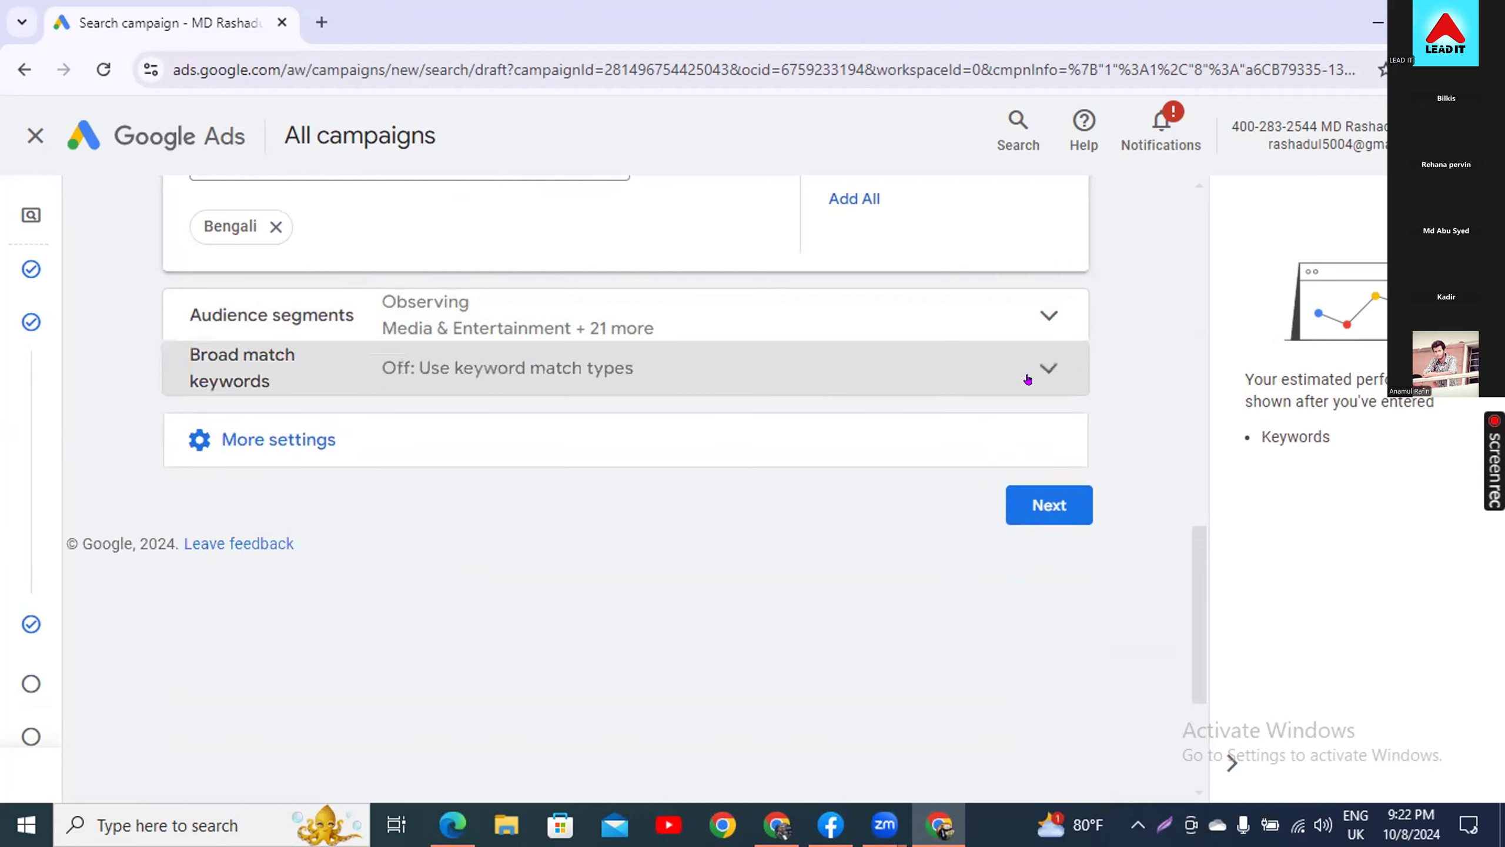
# - Reveal the additional campaign settings and check the days and hours of the ad schedule
pyautogui.click(306, 449)
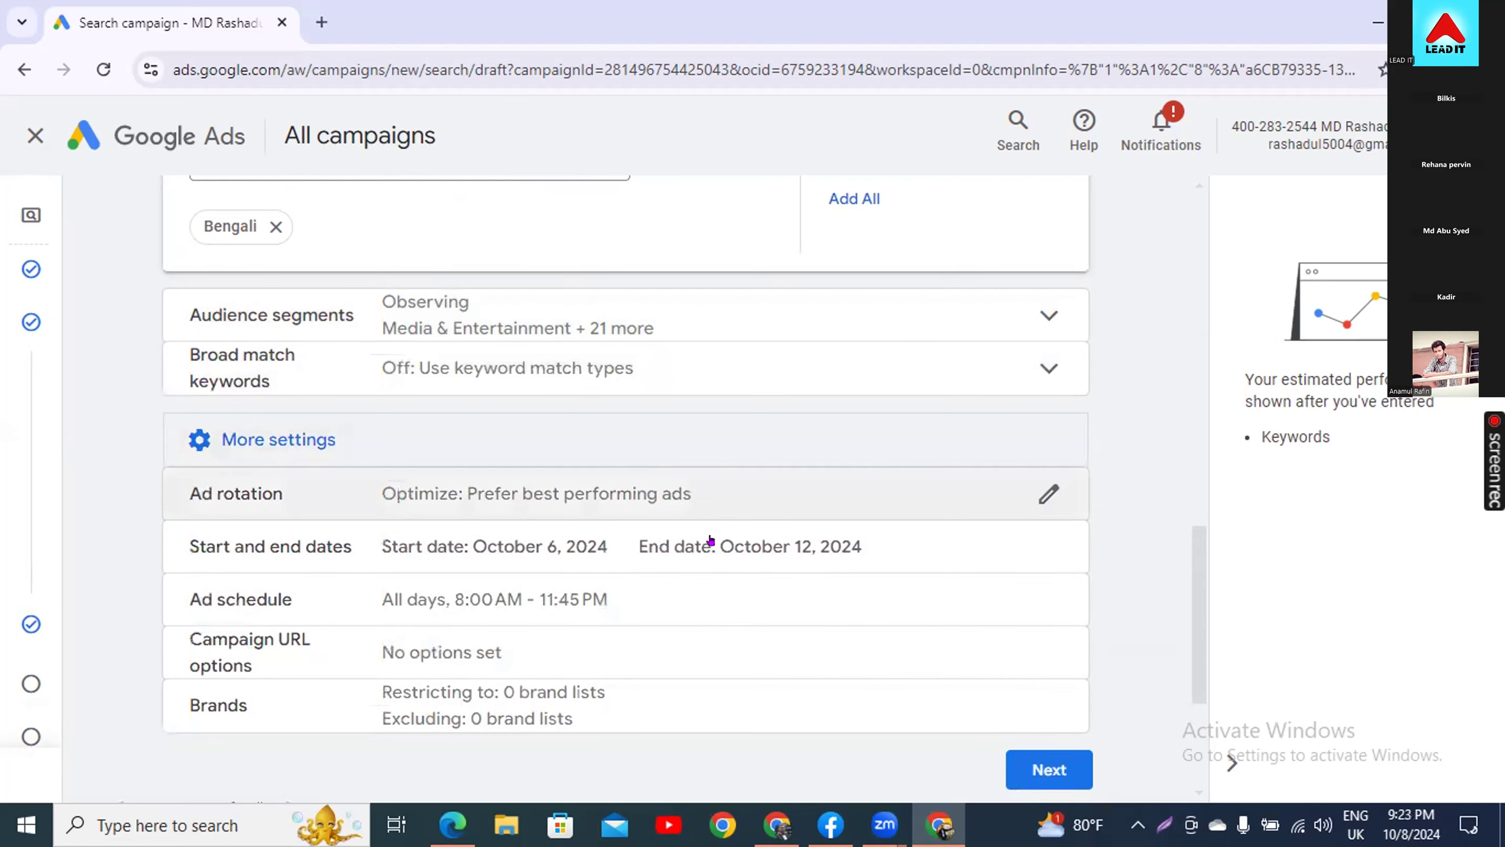
pyautogui.click(446, 603)
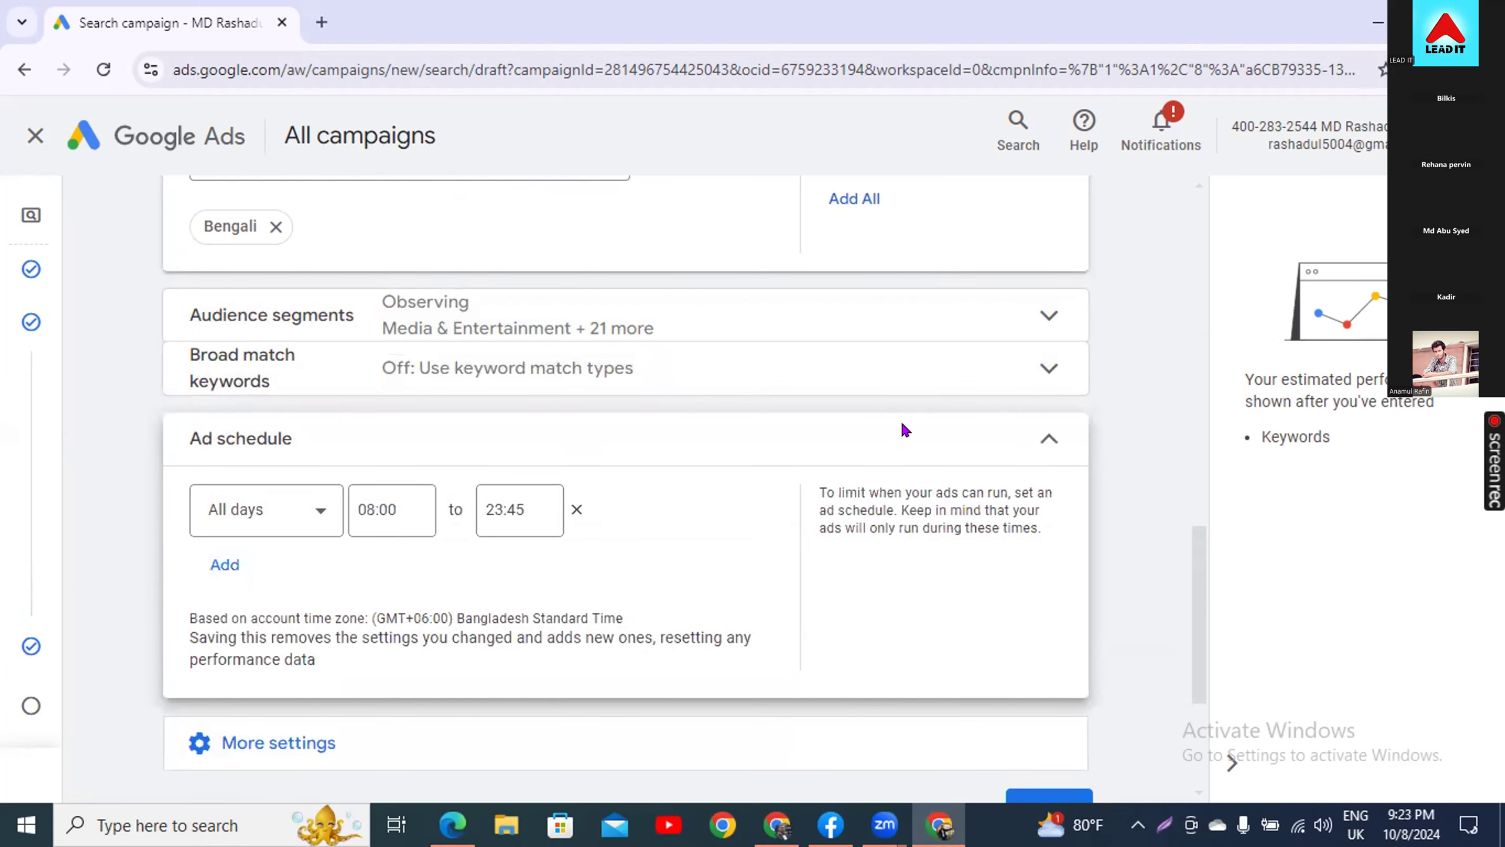
pyautogui.click(1004, 431)
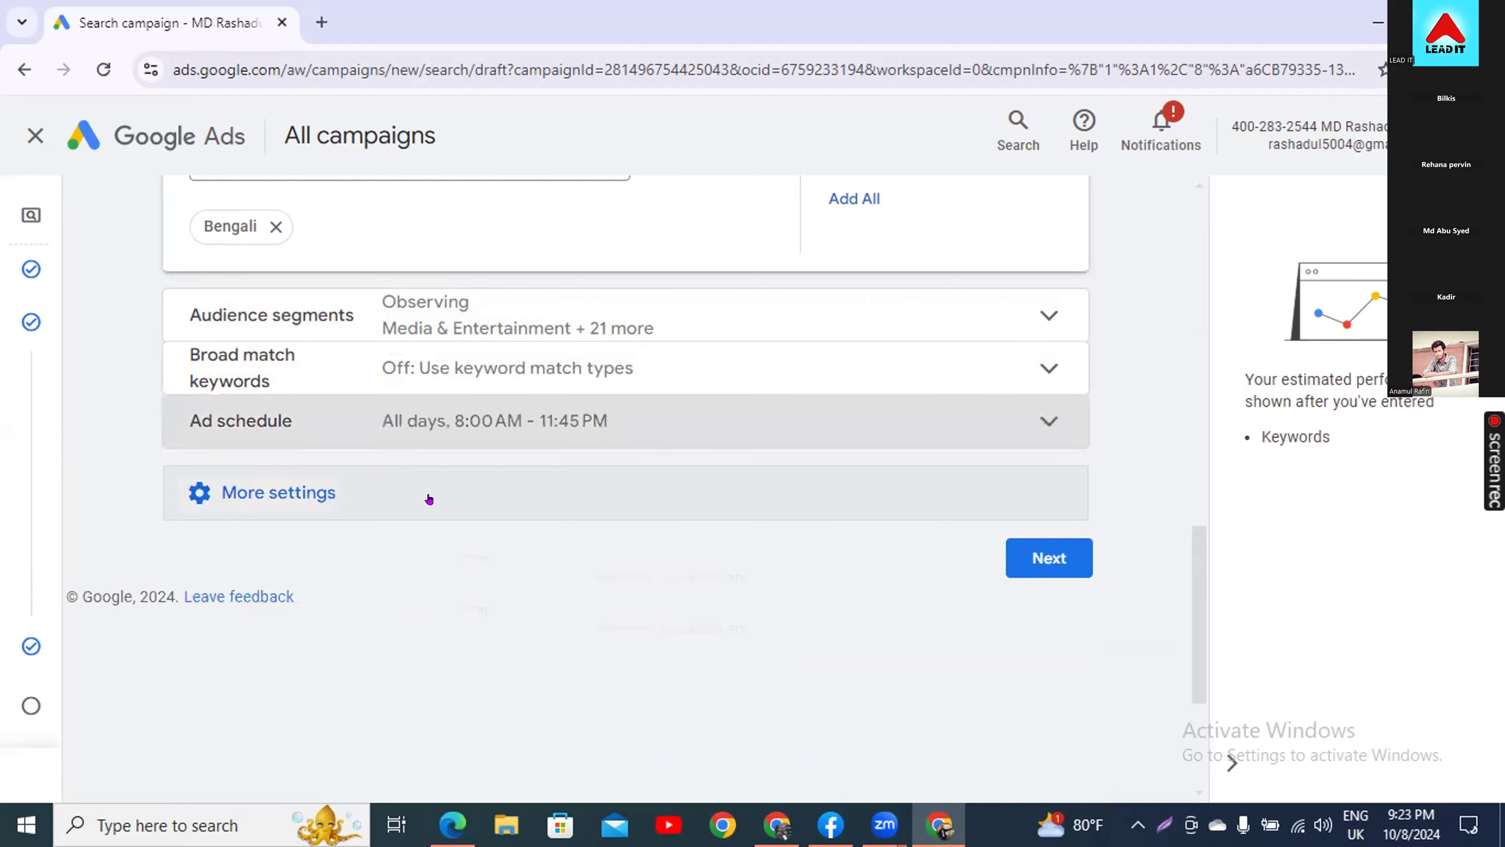
# - Set the campaign's start date to October 8, 2024 and end date to October 18, 2024, and collapse the dates section
pyautogui.click(422, 490)
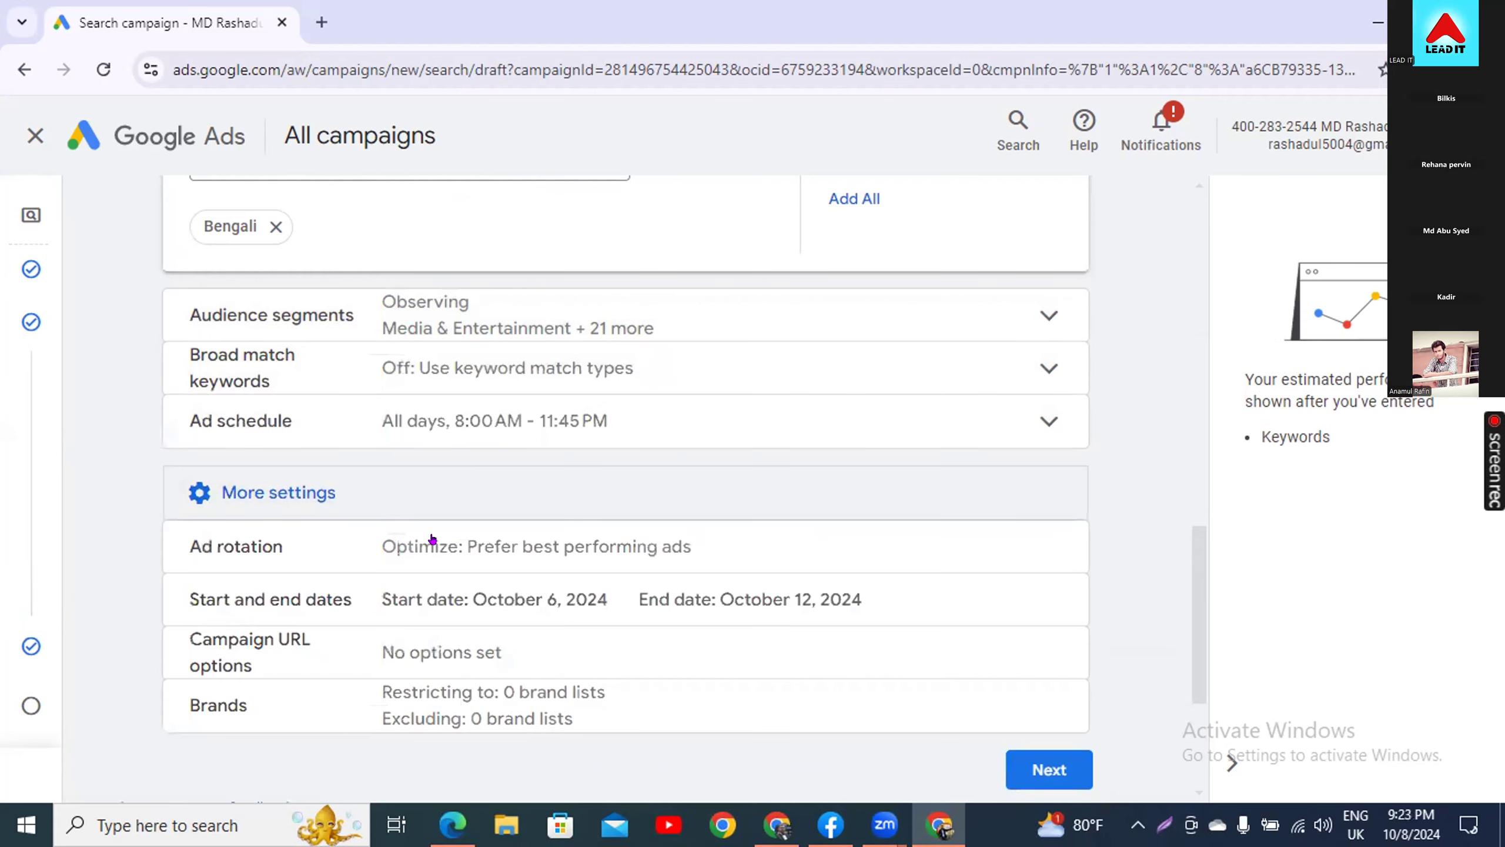
pyautogui.click(572, 592)
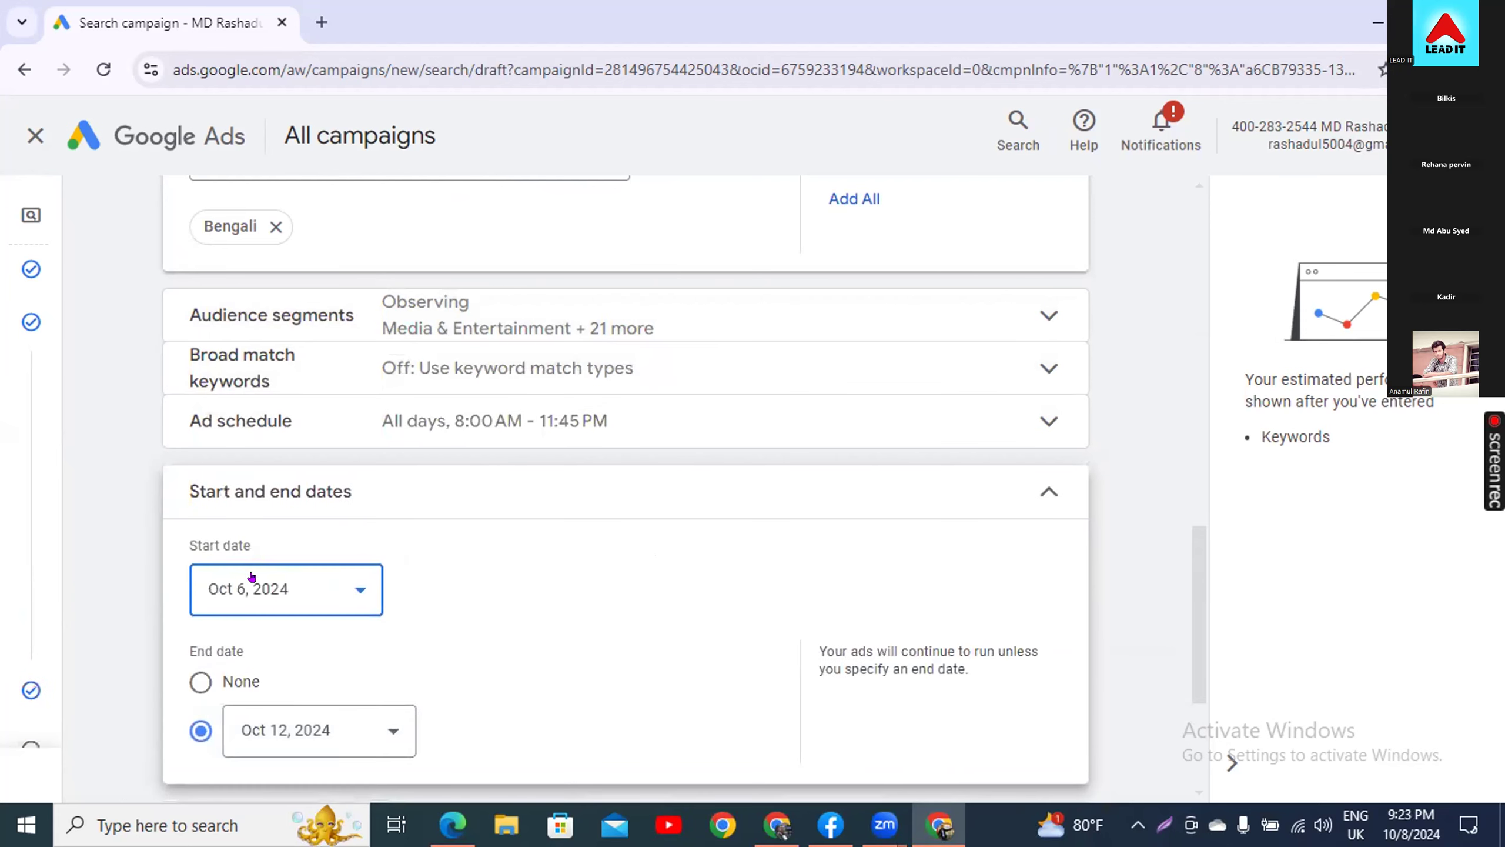
pyautogui.click(286, 588)
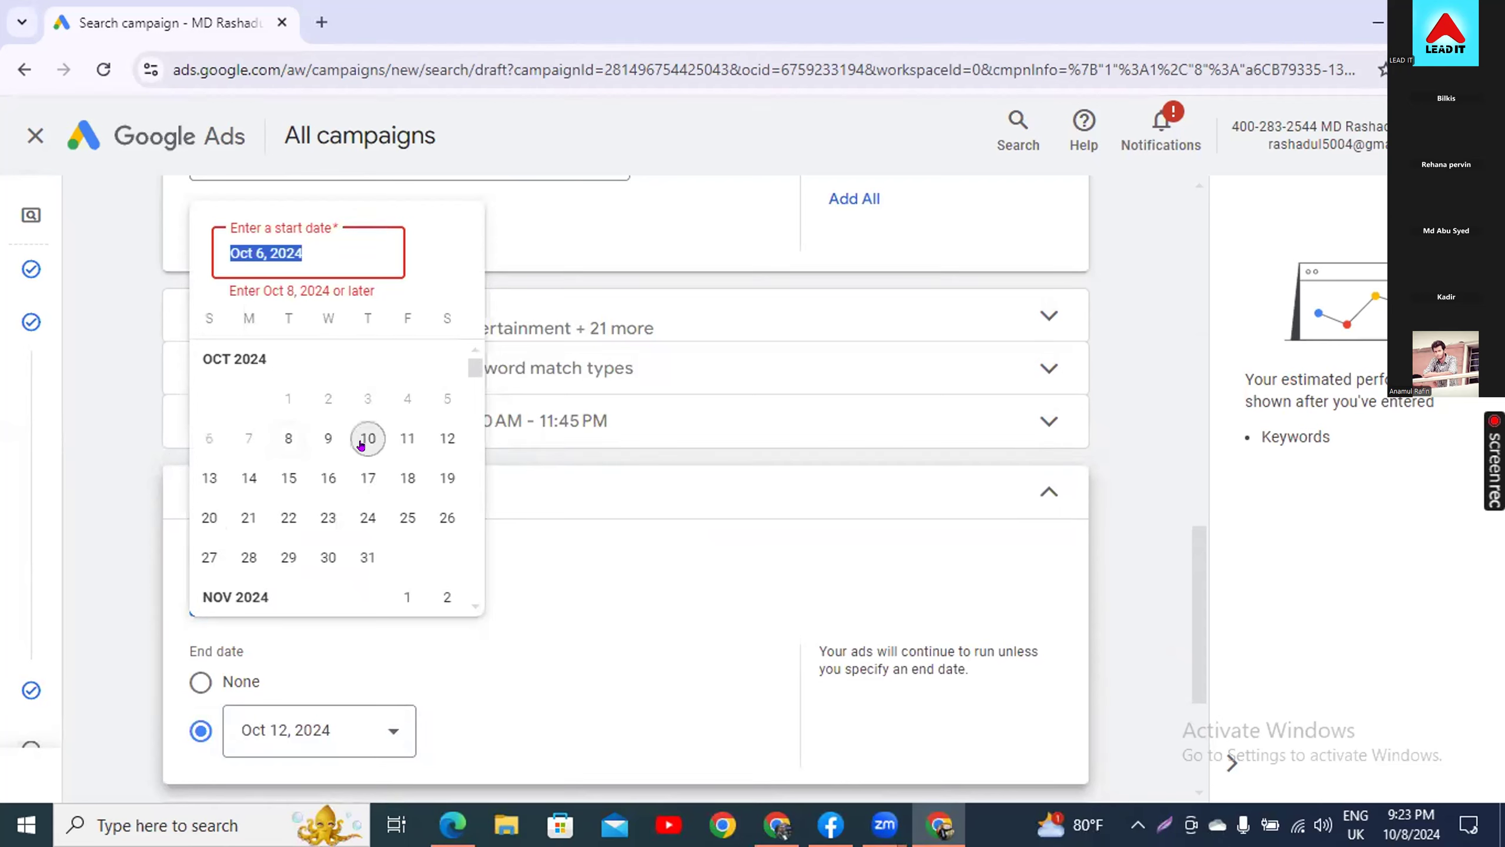
pyautogui.click(288, 440)
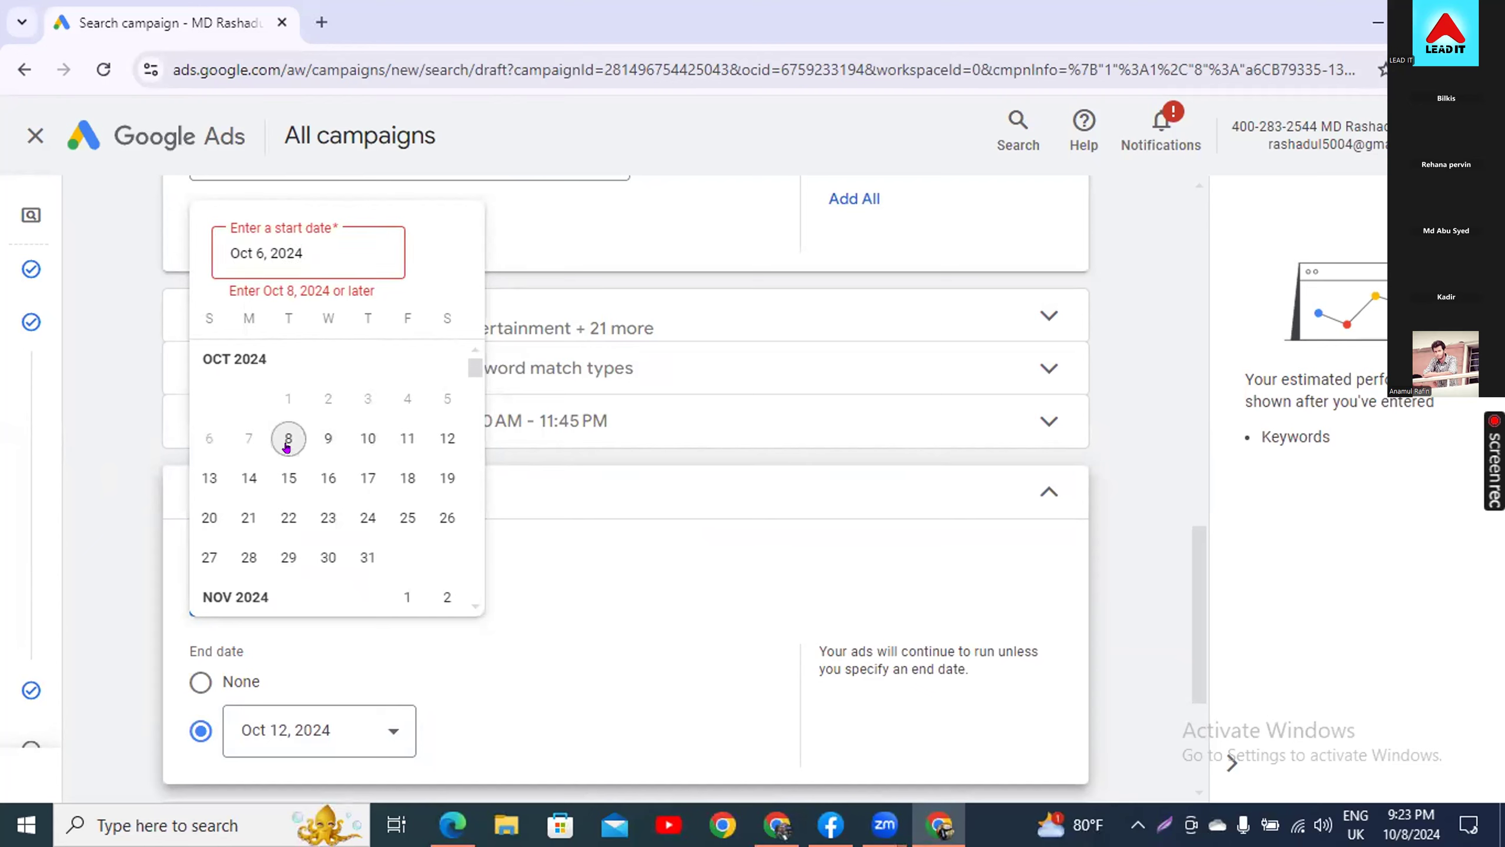
pyautogui.click(304, 720)
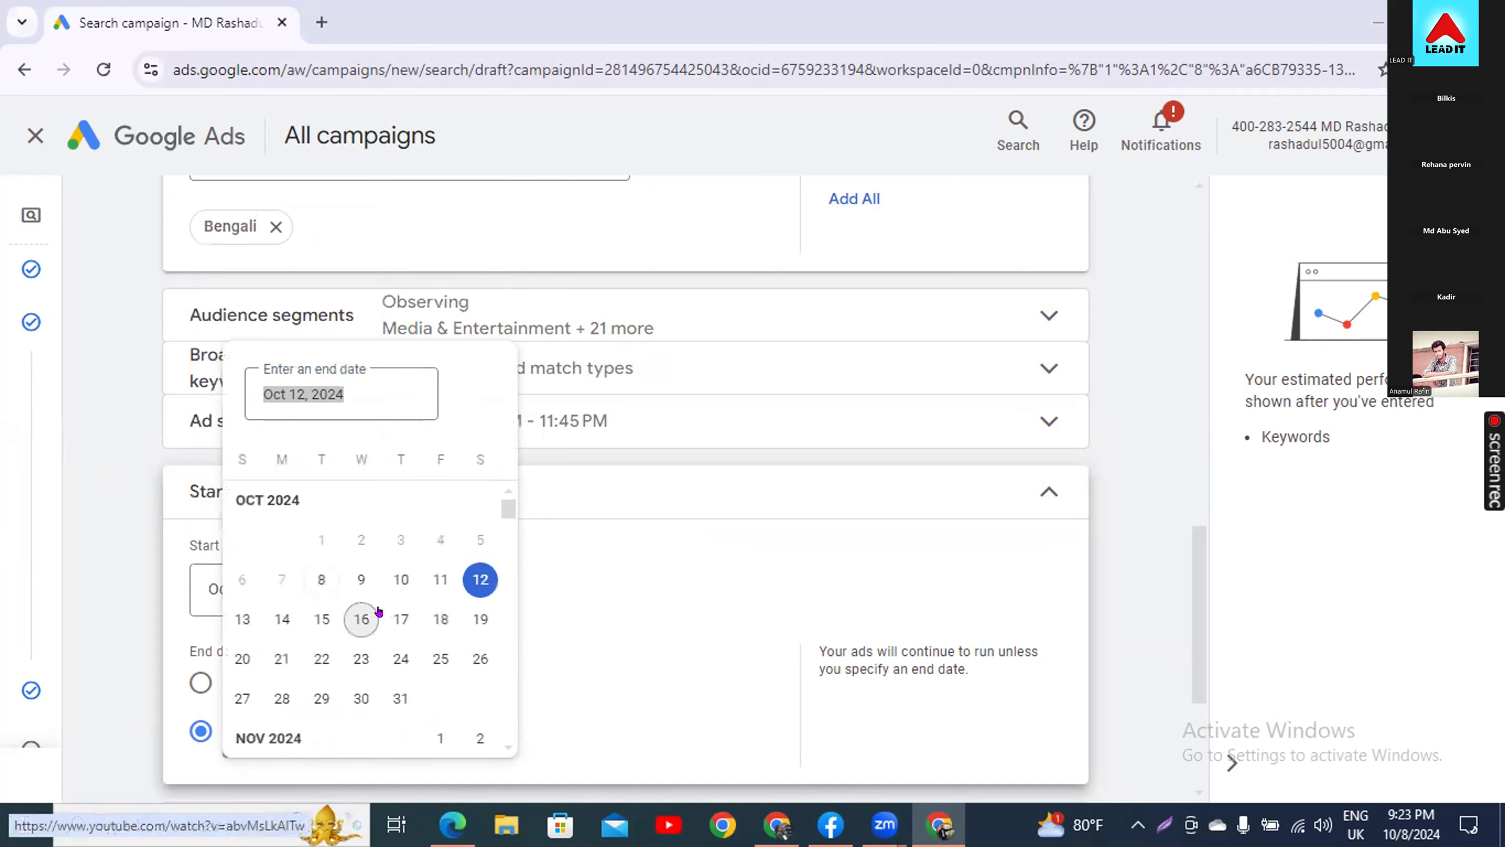
pyautogui.click(440, 618)
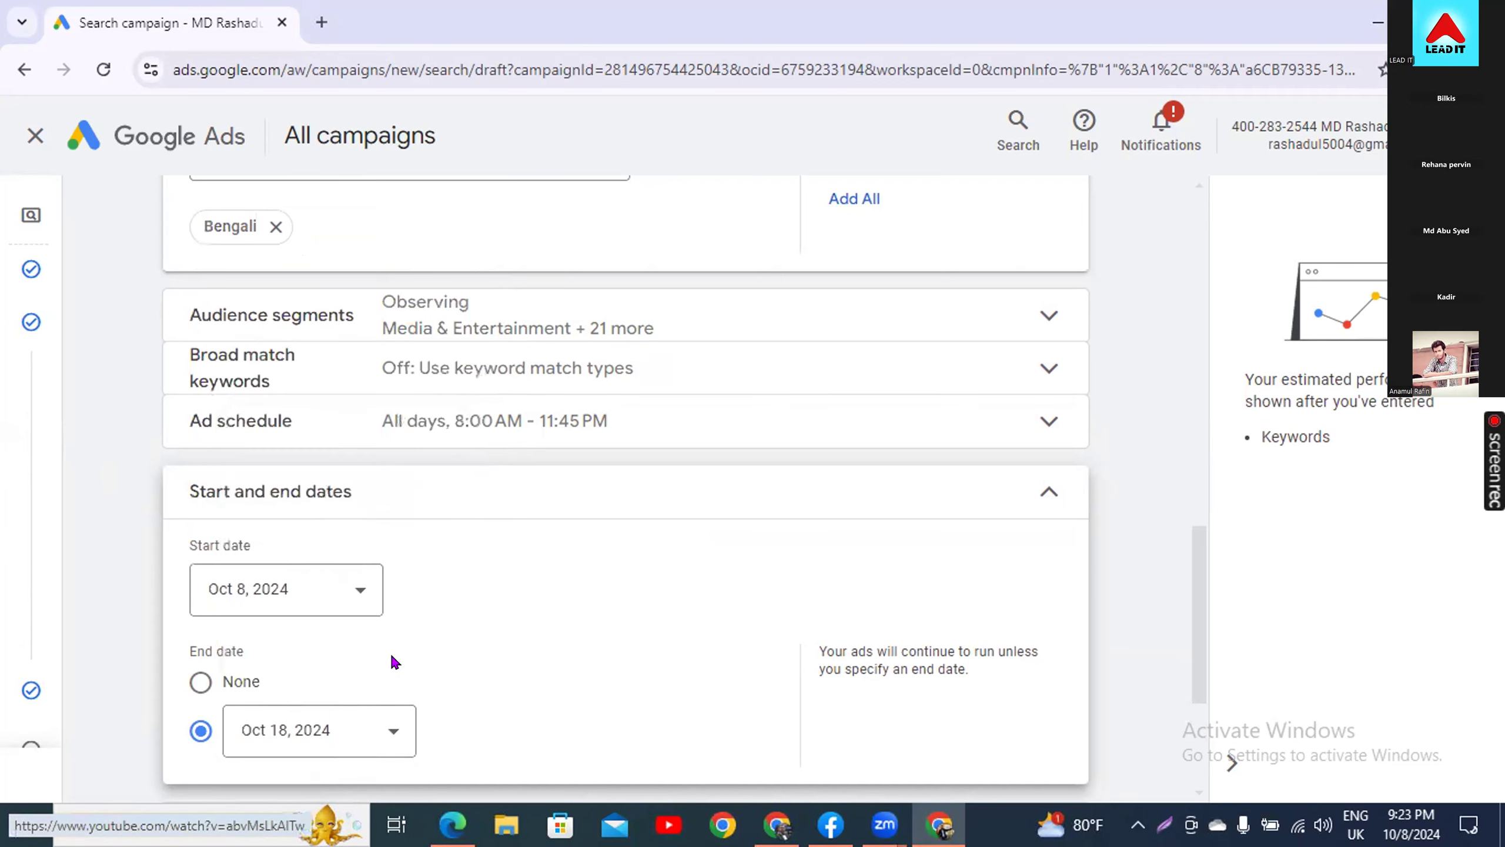
pyautogui.scroll(-3, 605, 688)
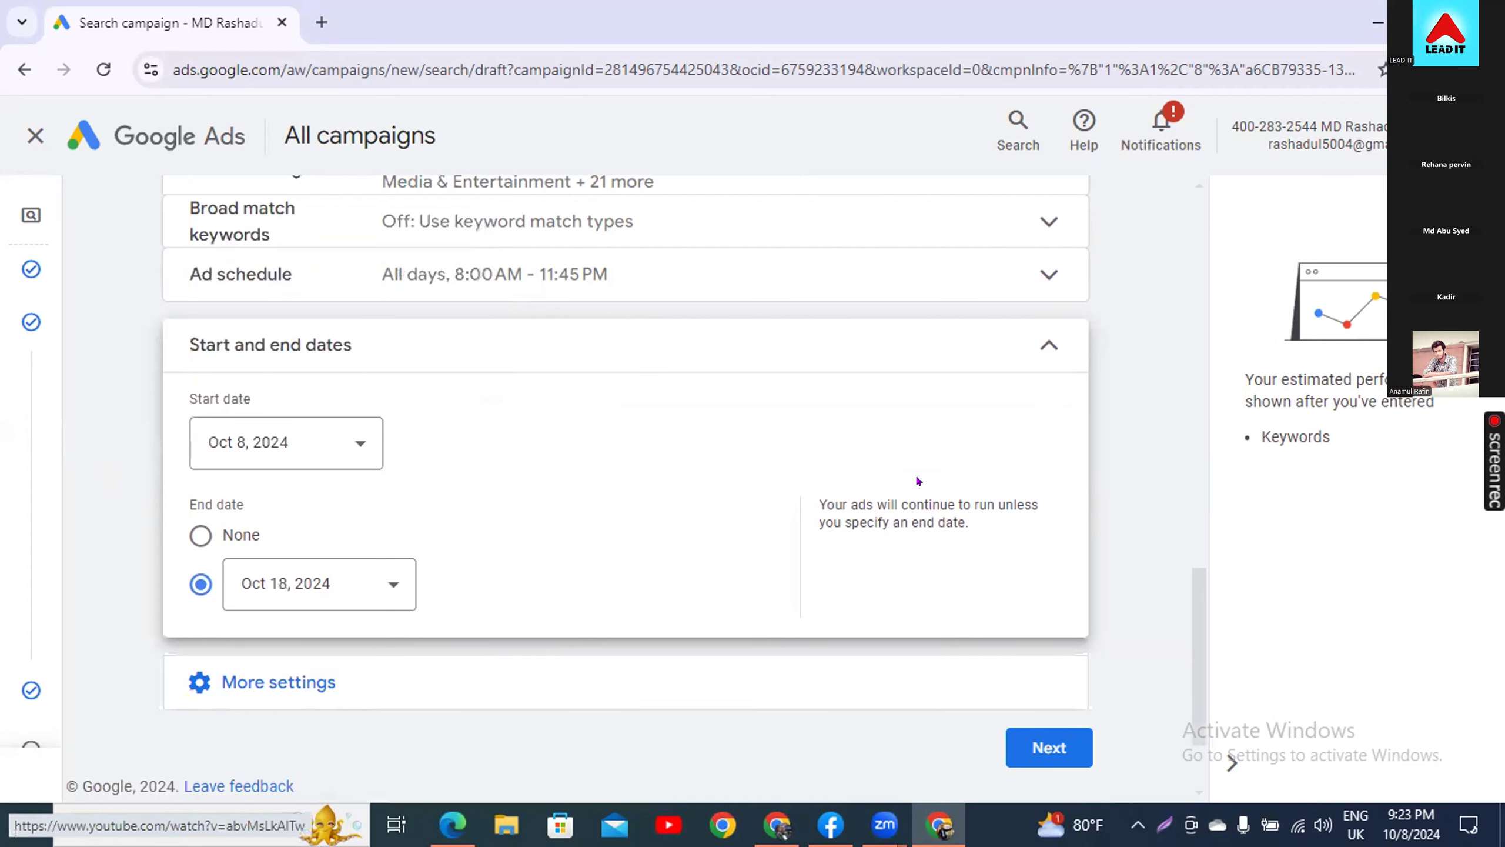
pyautogui.click(1048, 354)
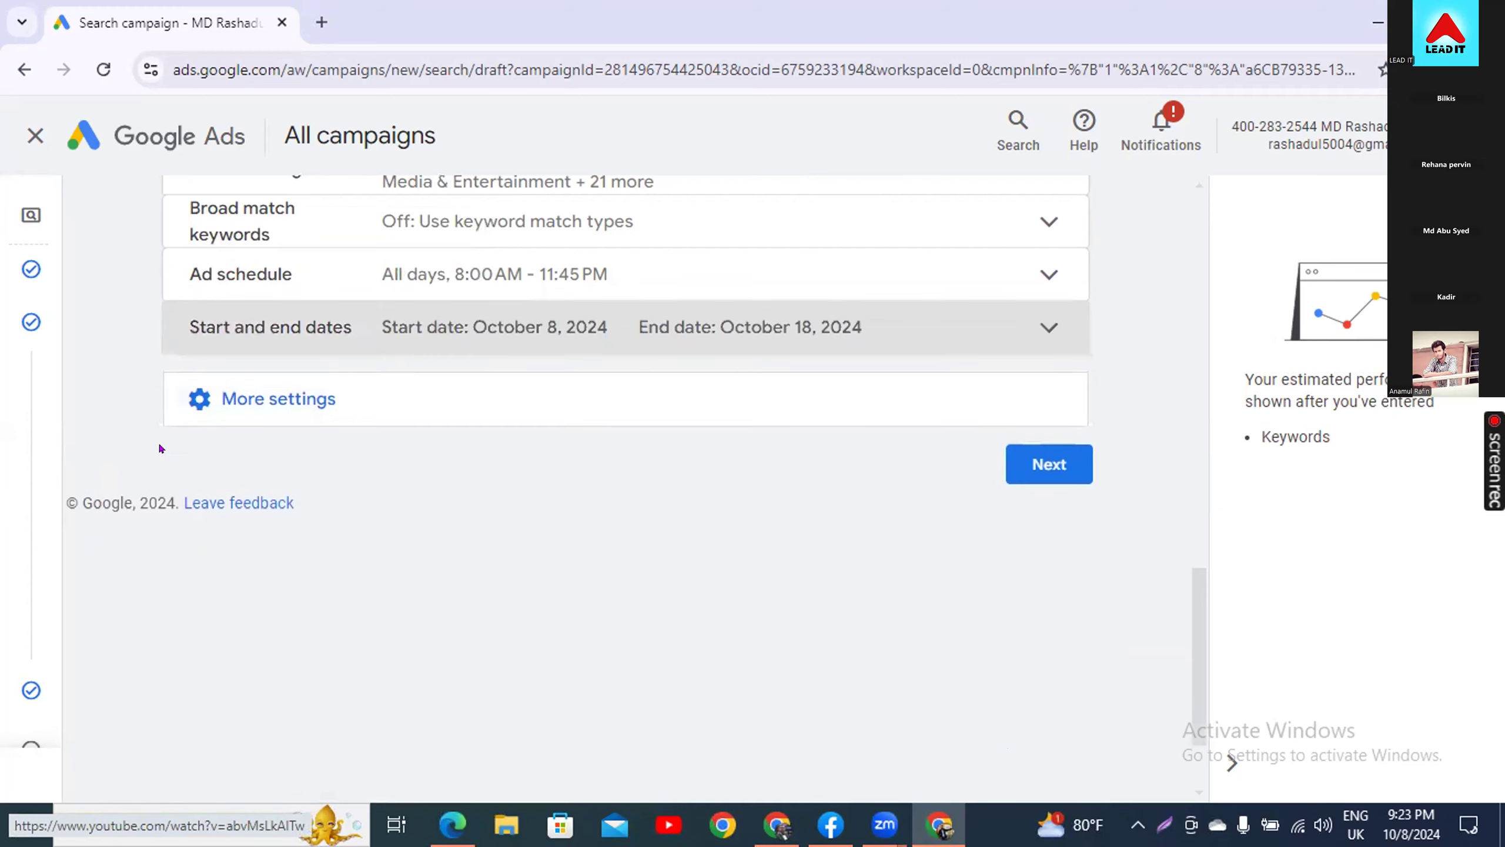
# - Check the remaining additional campaign settings and continue to the keyword and asset generation page
pyautogui.click(308, 398)
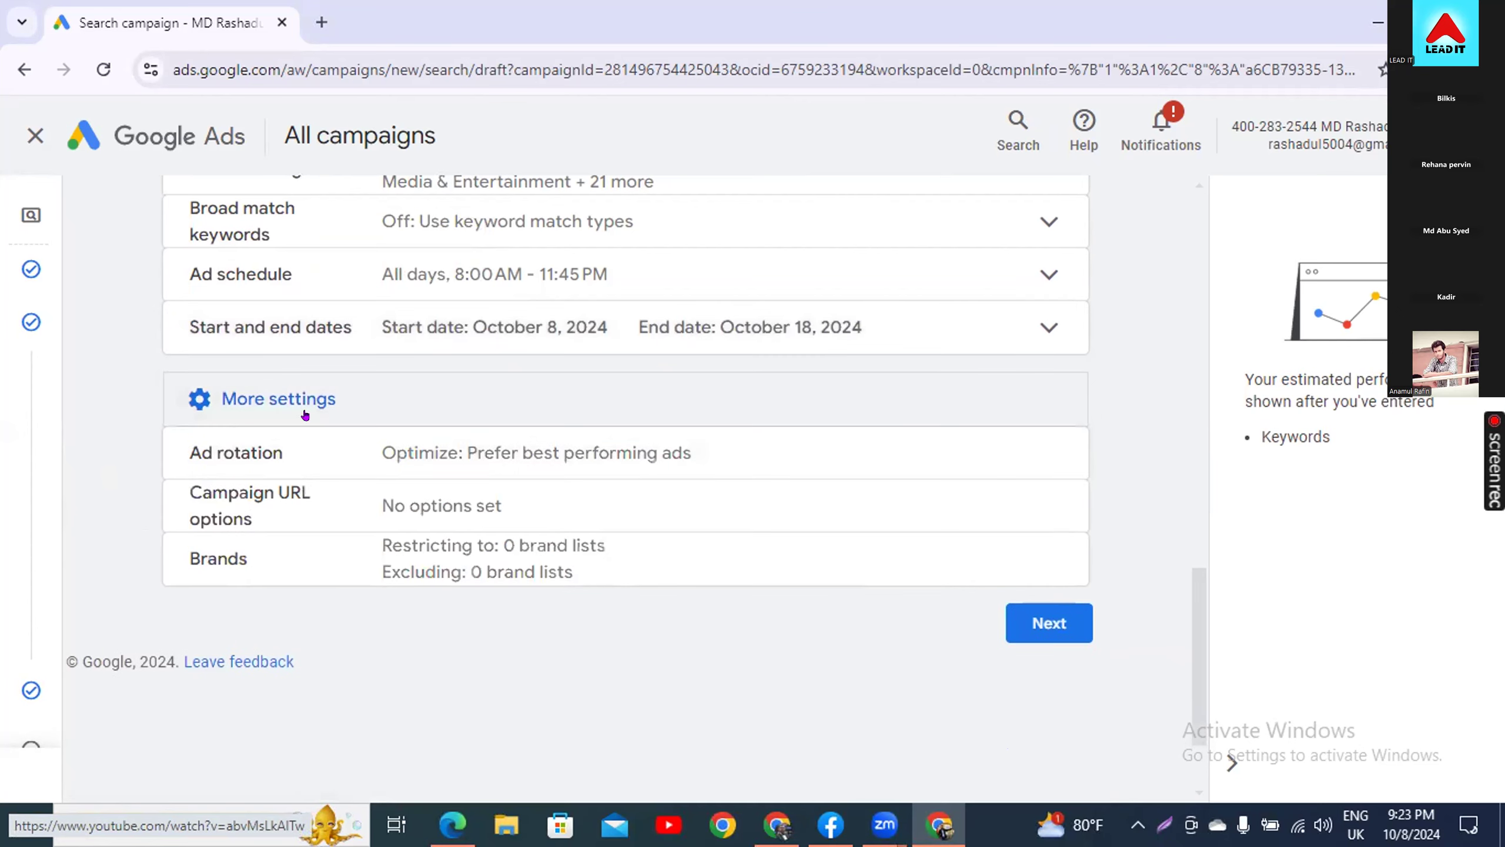
pyautogui.click(275, 400)
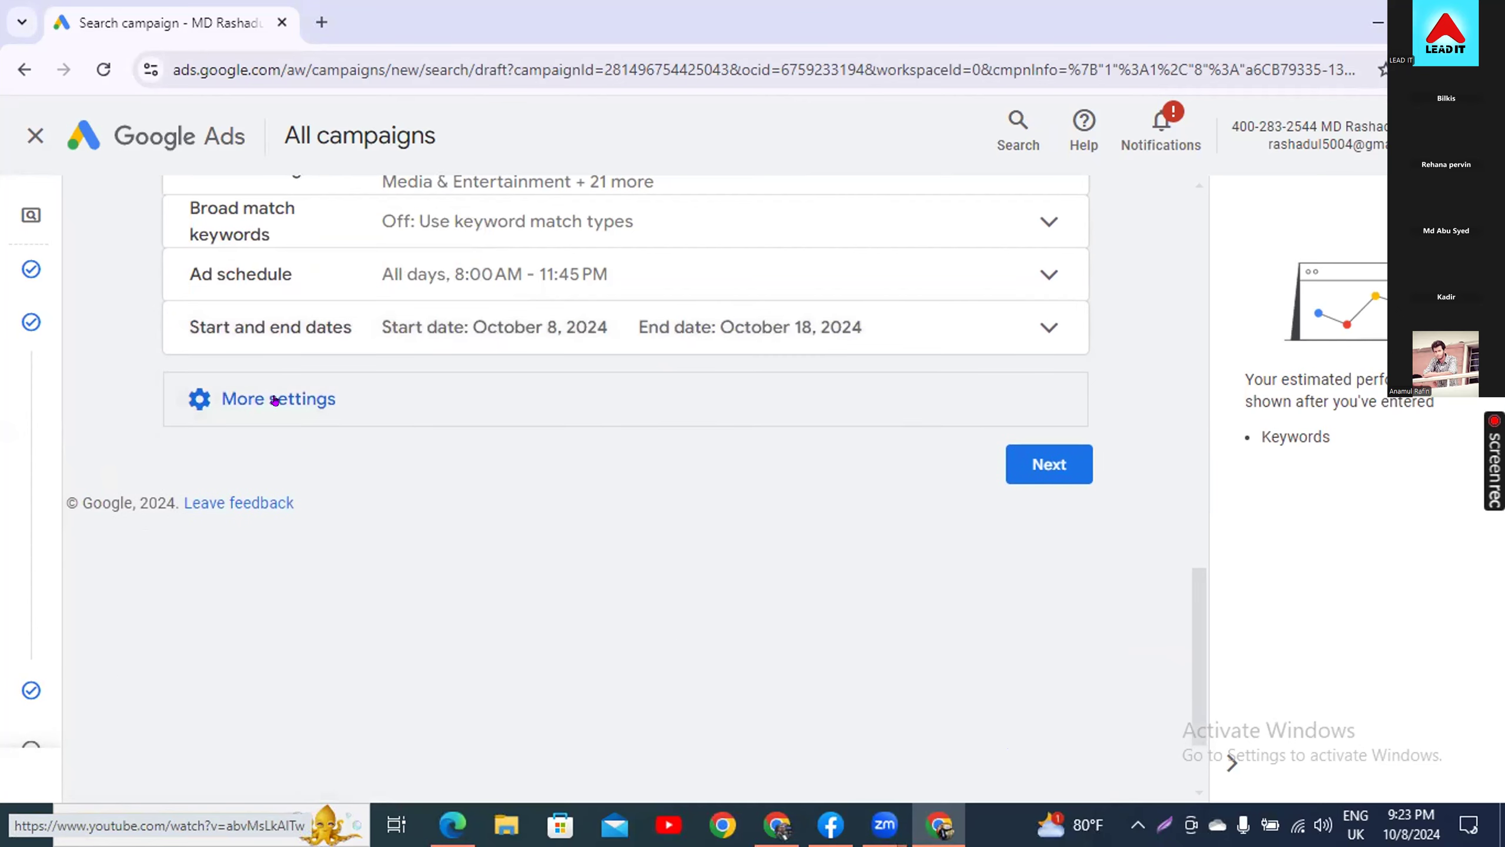
pyautogui.click(1034, 468)
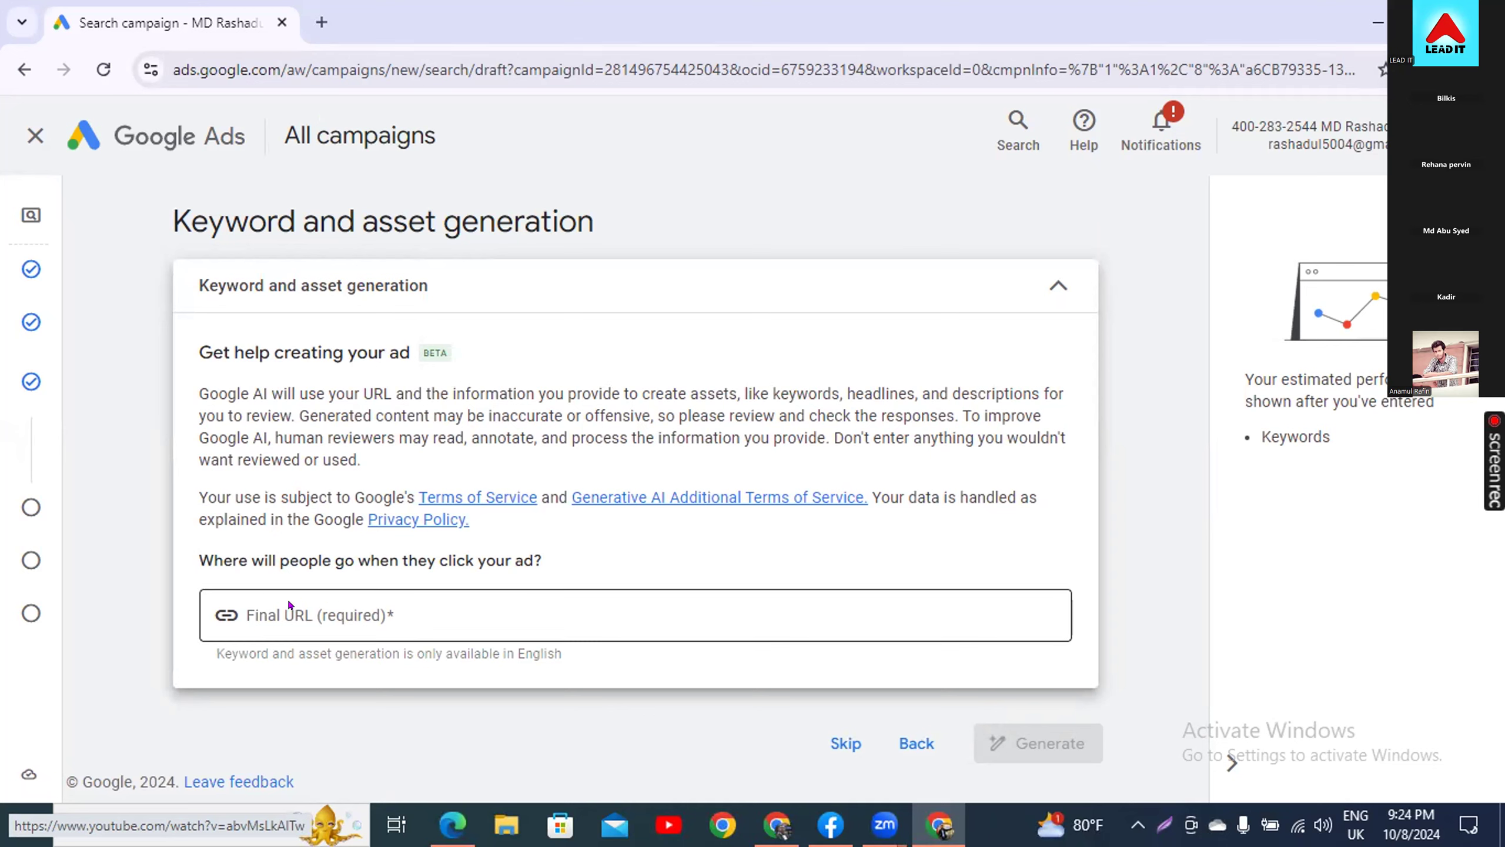
pyautogui.moveTo(238, 530); pyautogui.dragTo(532, 549)
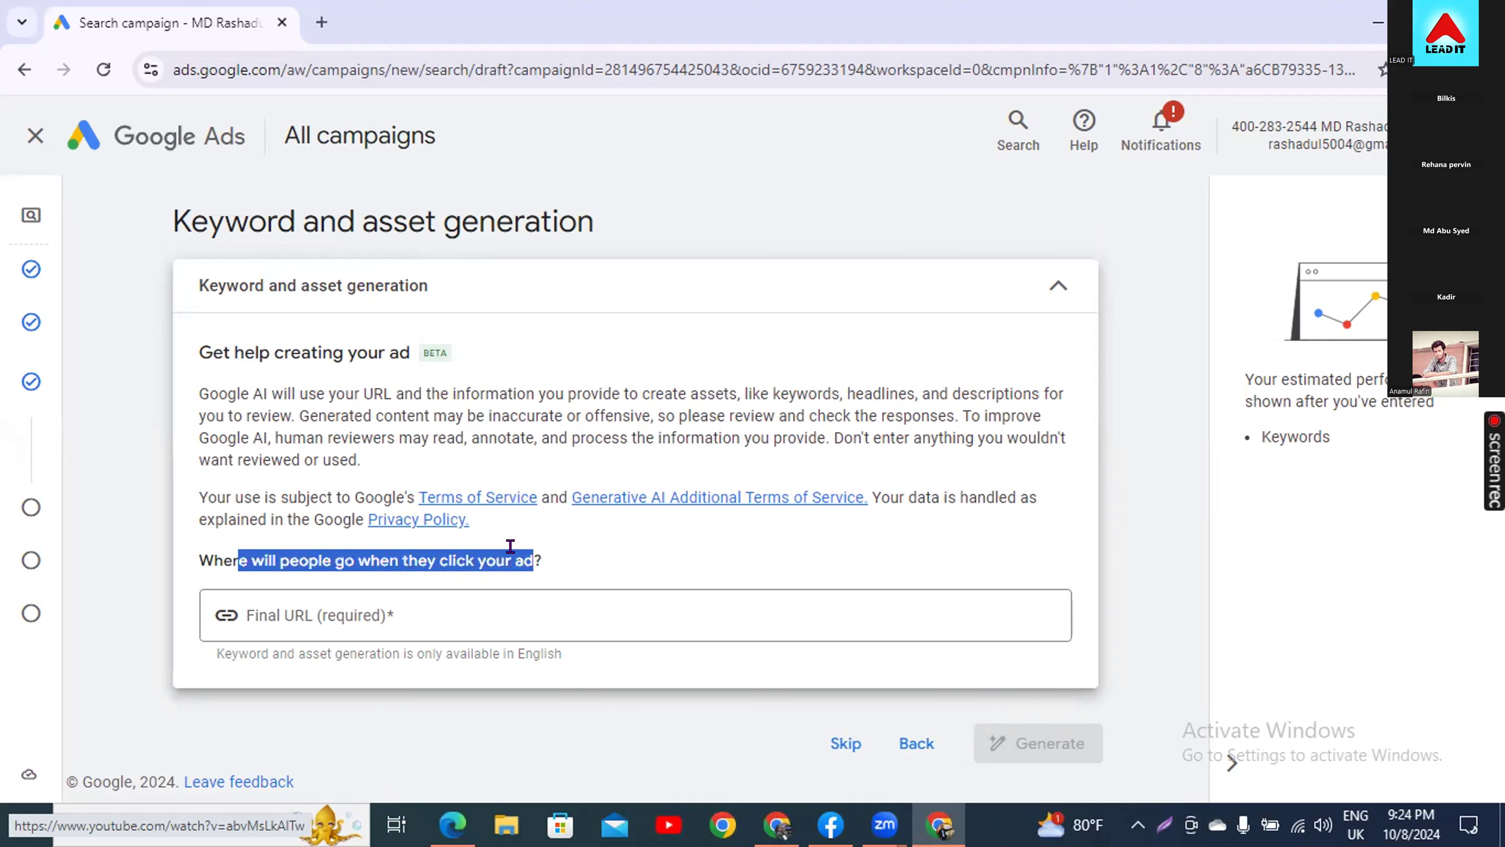
pyautogui.click(243, 542)
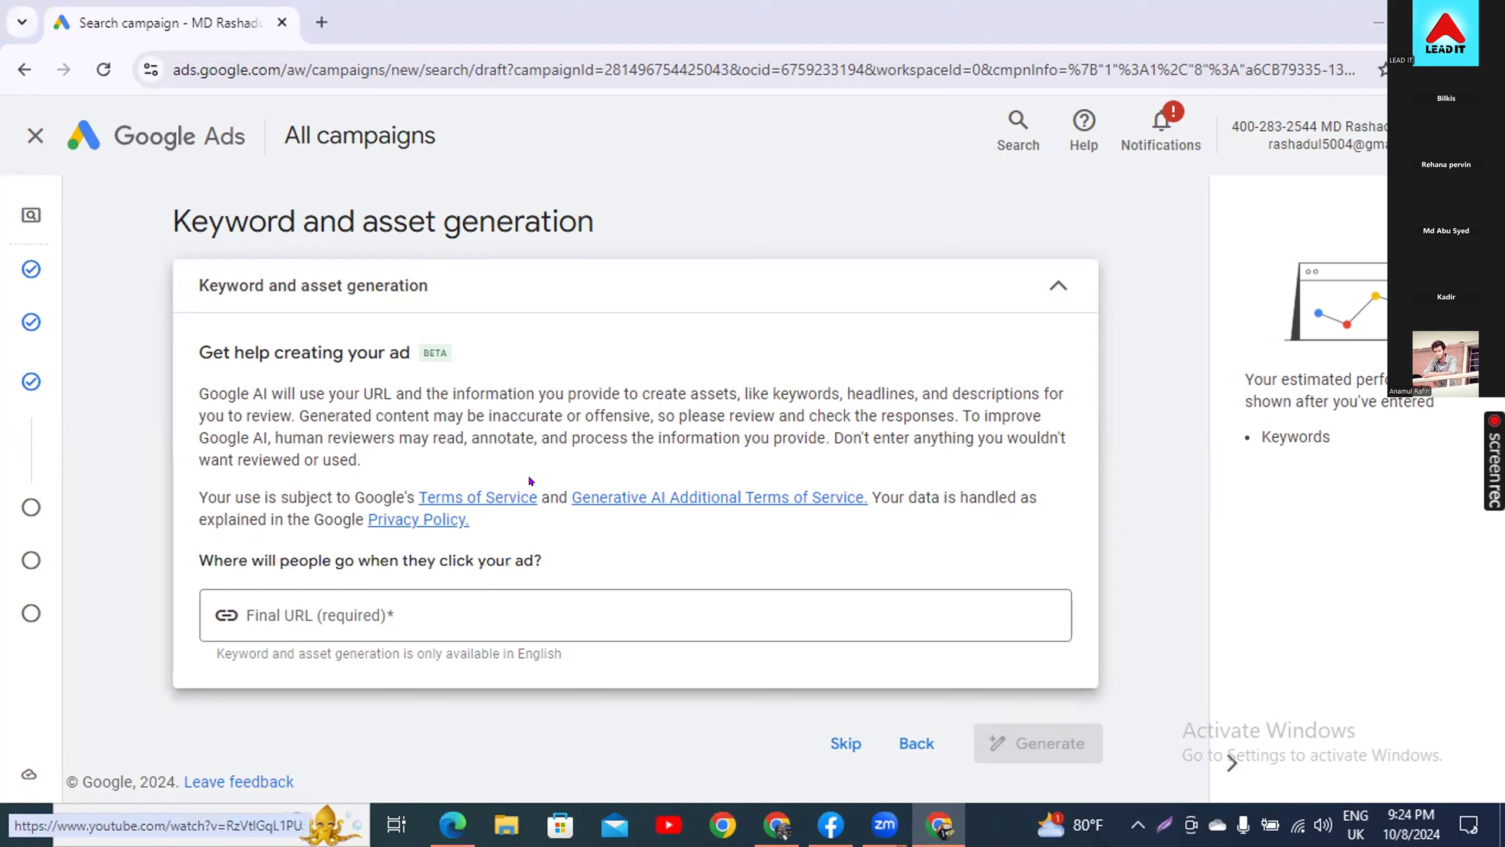
# - Search the web for "leadit edu" in a new tab, open the edu.leaditbd.com site and copy its address
pyautogui.click(309, 26)
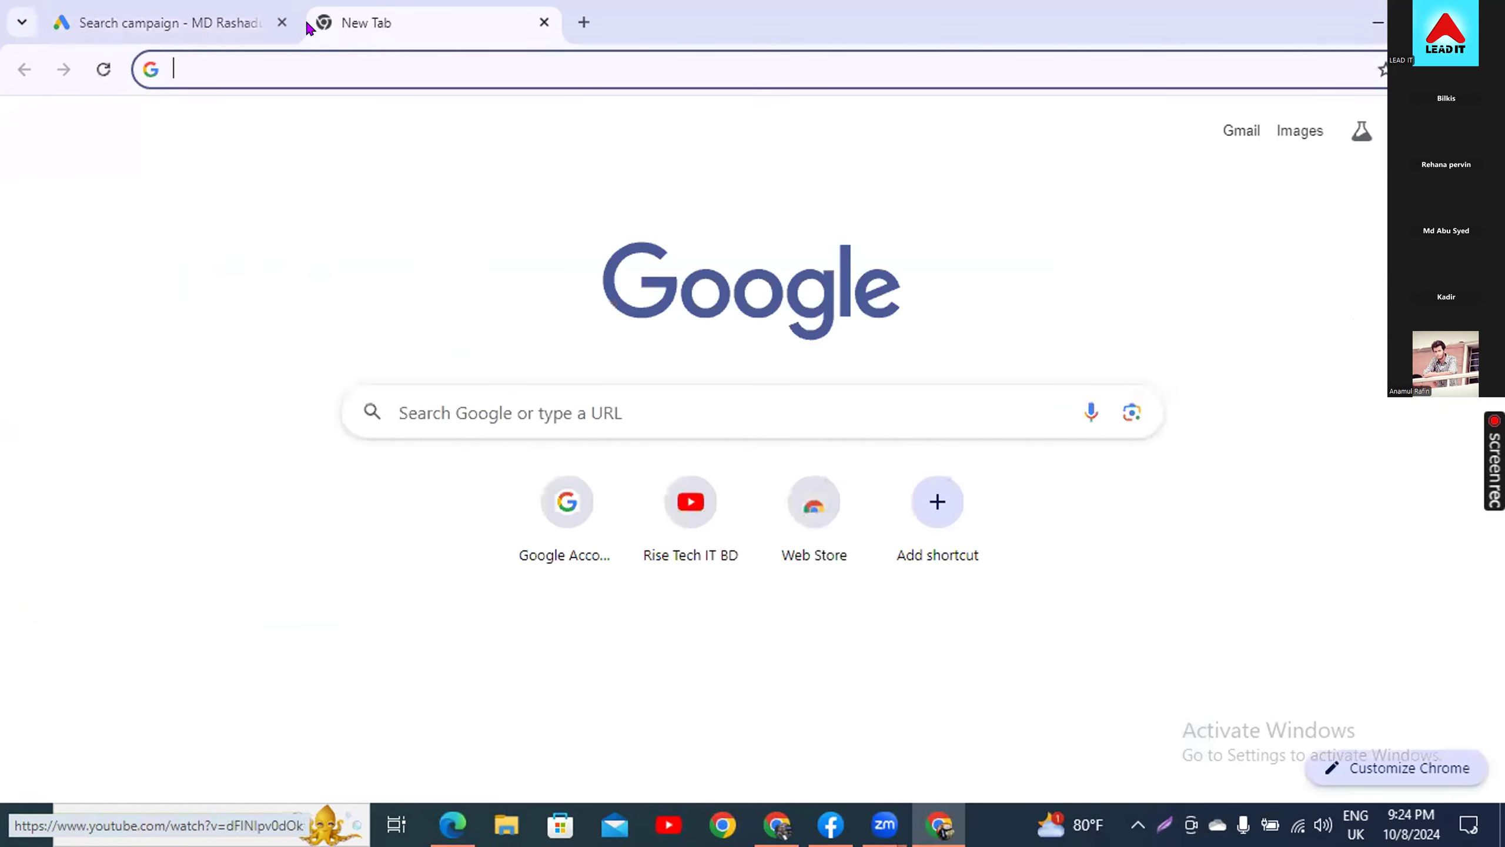
pyautogui.write('lead')
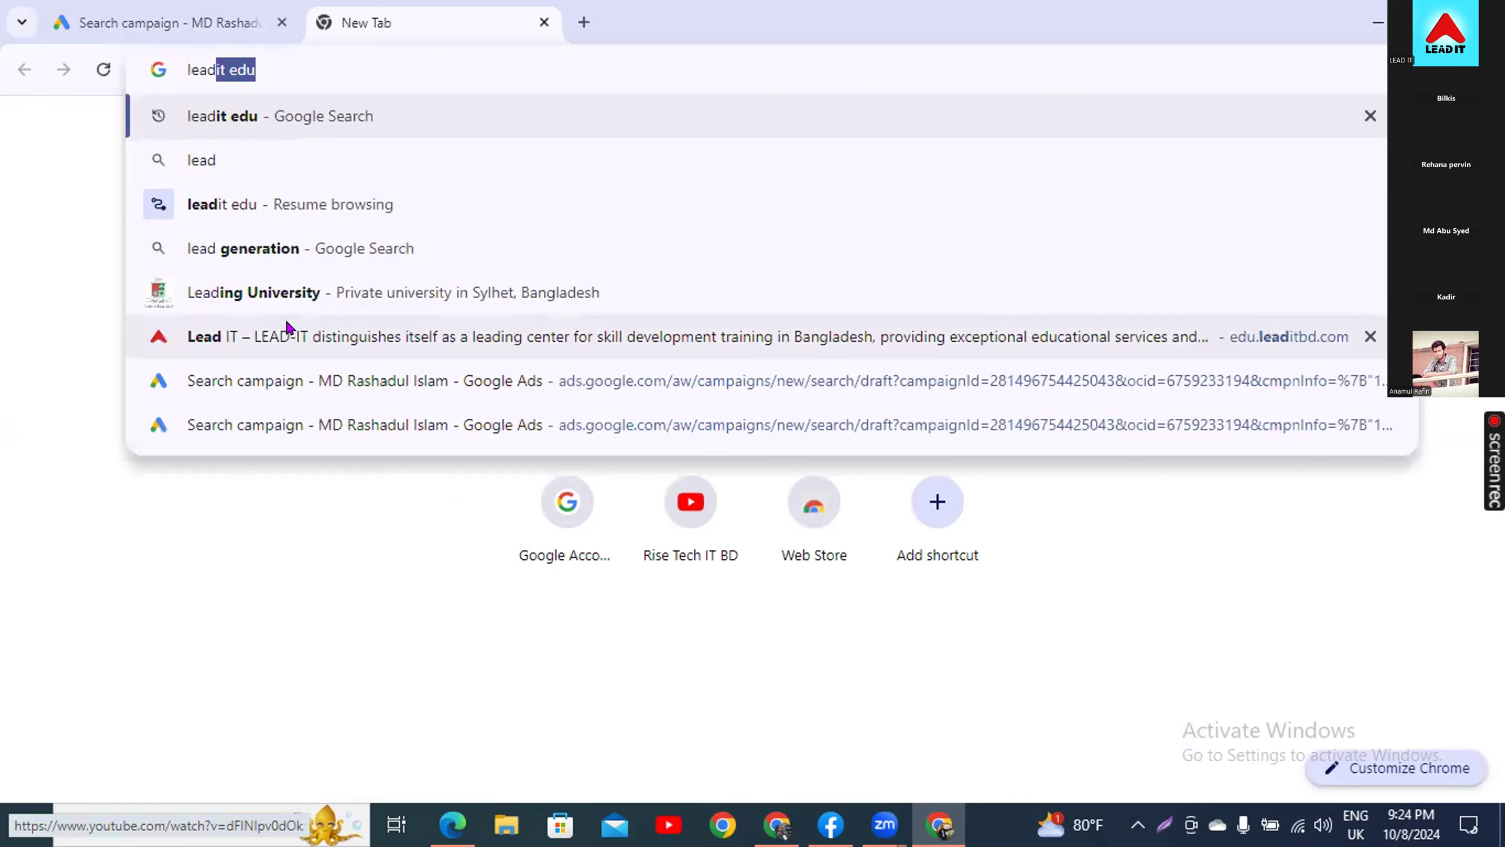
pyautogui.click(270, 93)
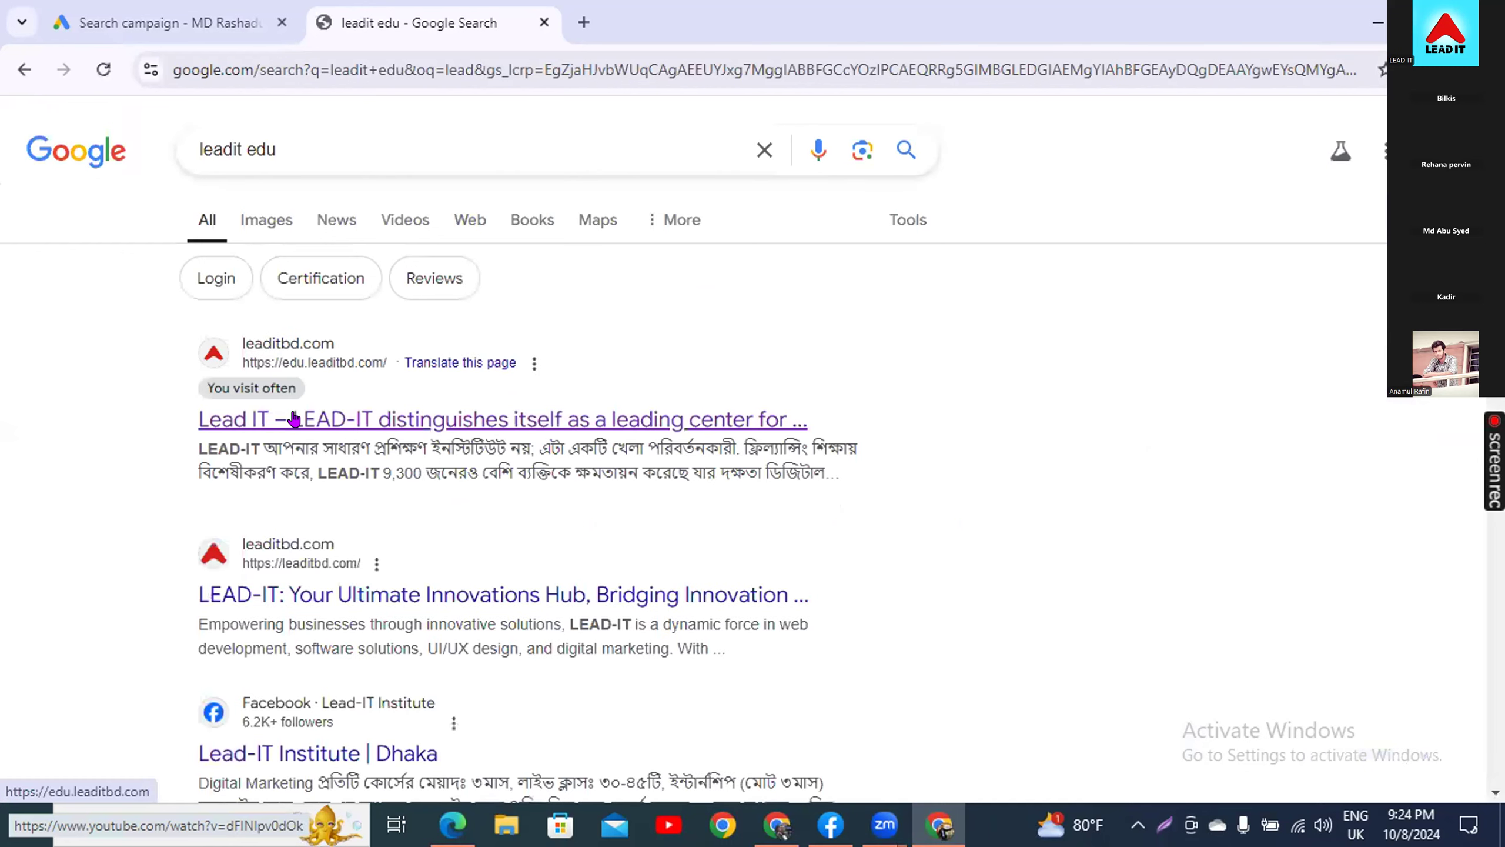
pyautogui.click(294, 418)
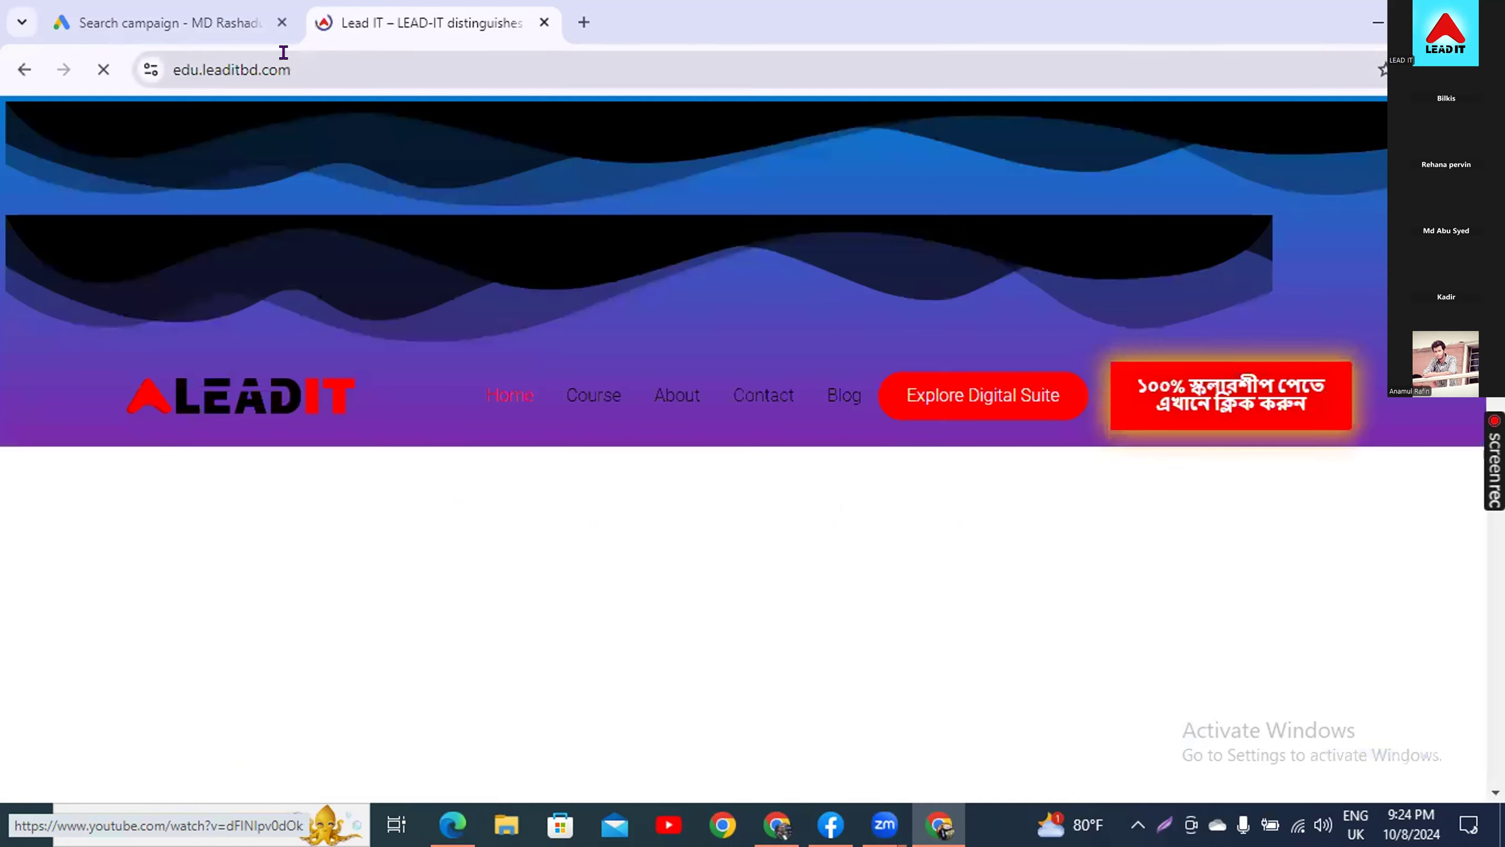
pyautogui.click(293, 53)
pyautogui.hotkey('ctrl', 'c')
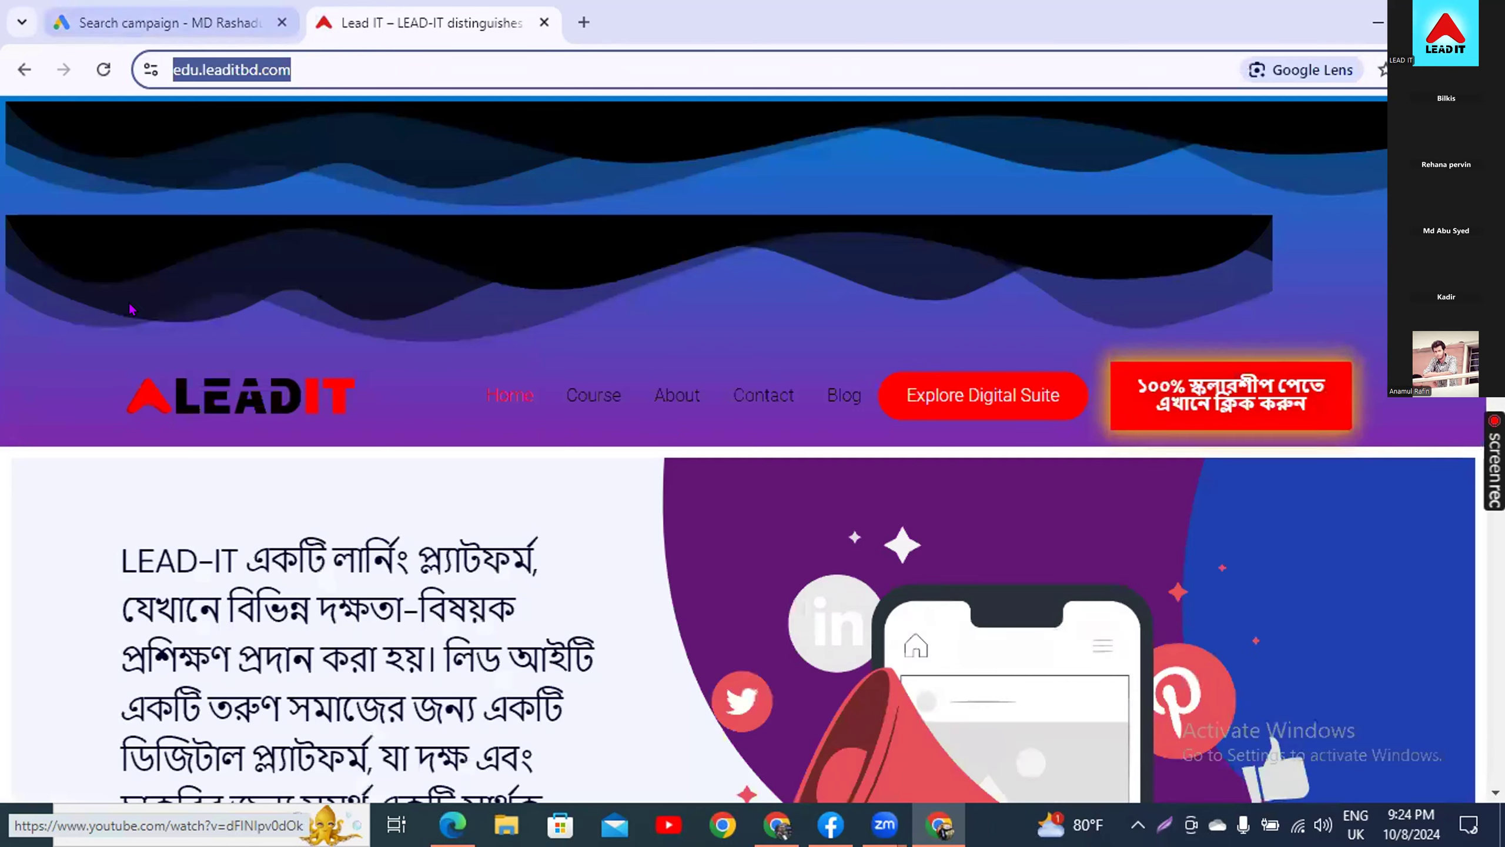
pyautogui.click(165, 22)
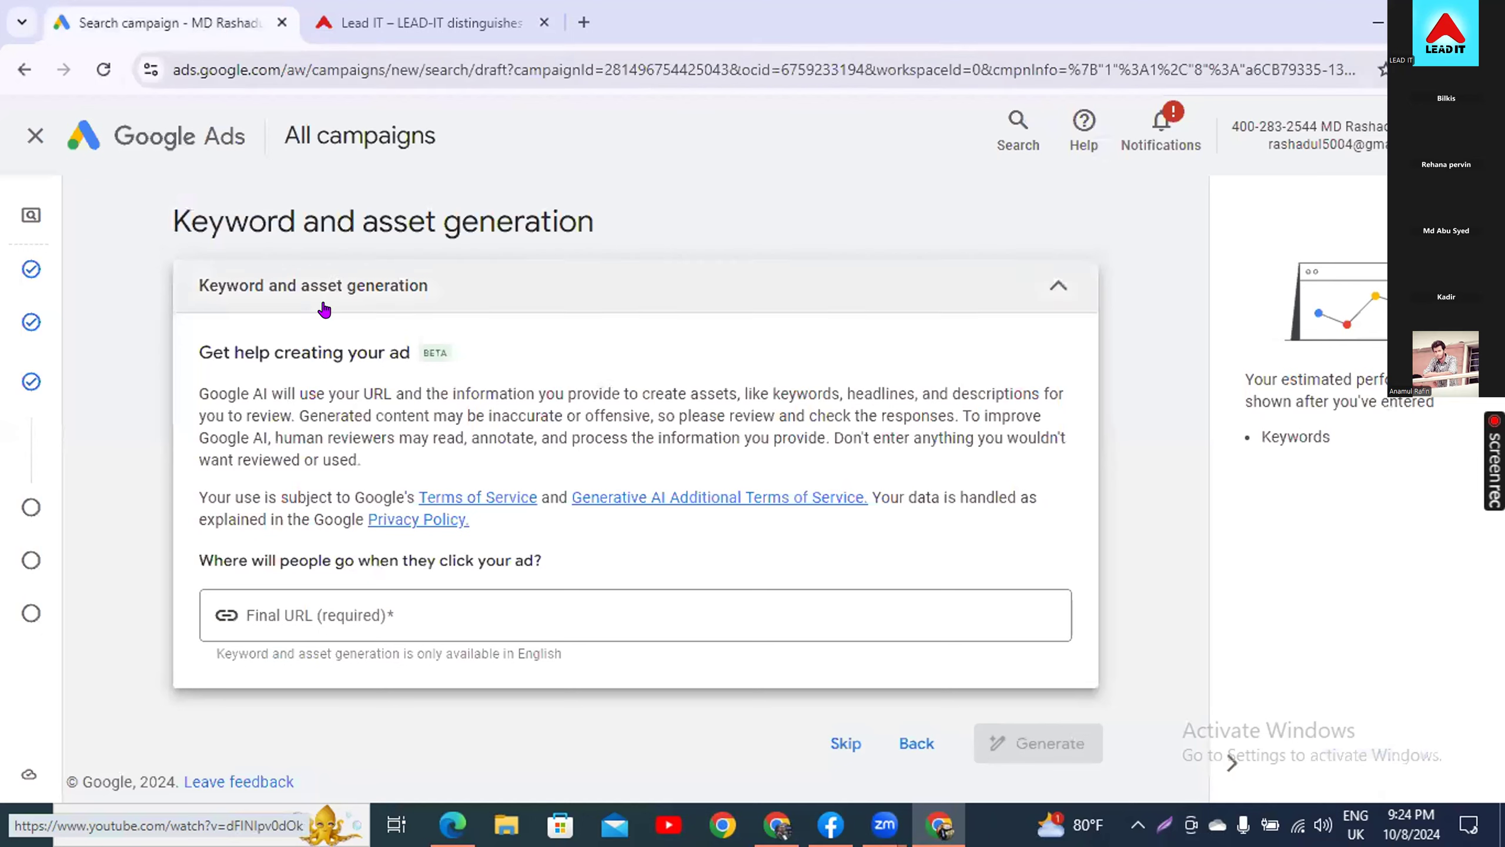
pyautogui.click(287, 597)
pyautogui.hotkey('ctrl', 'v')
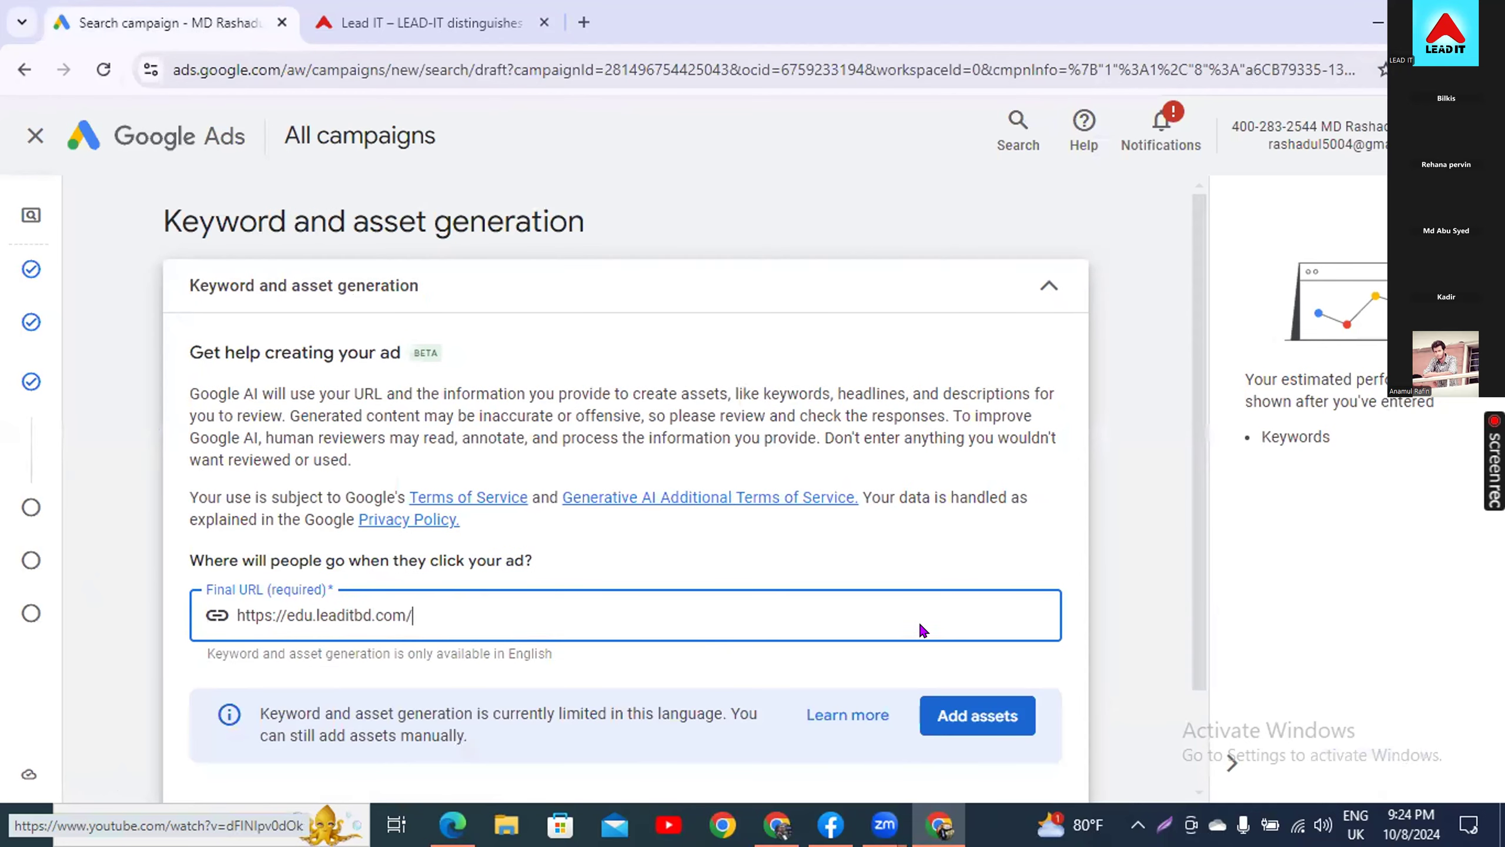
# - Proceed to adding assets manually and dismiss the introduction to the new keywords experience
pyautogui.scroll(-2, 622, 574)
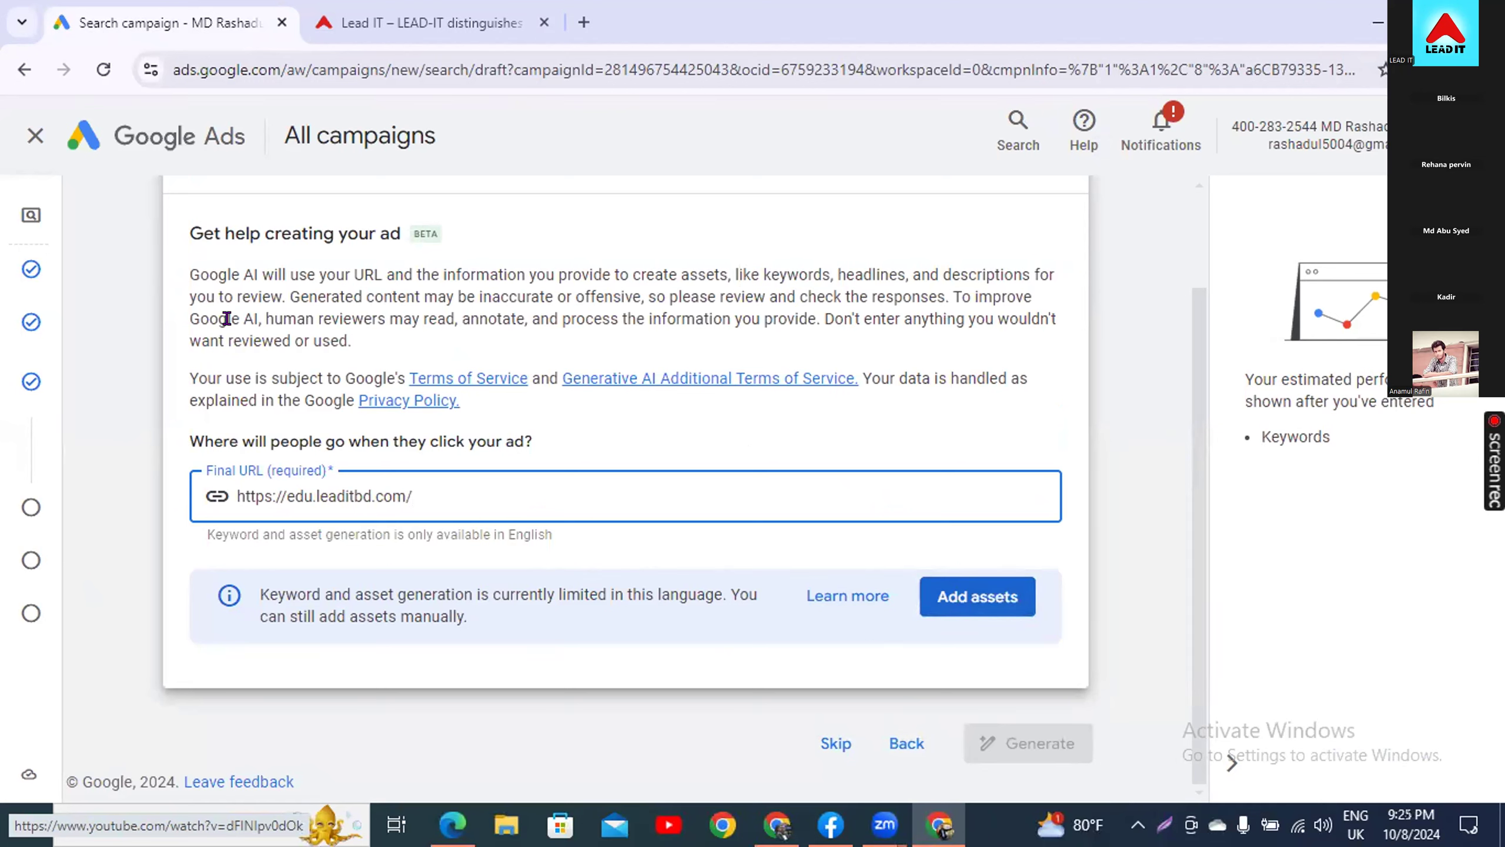
pyautogui.click(958, 595)
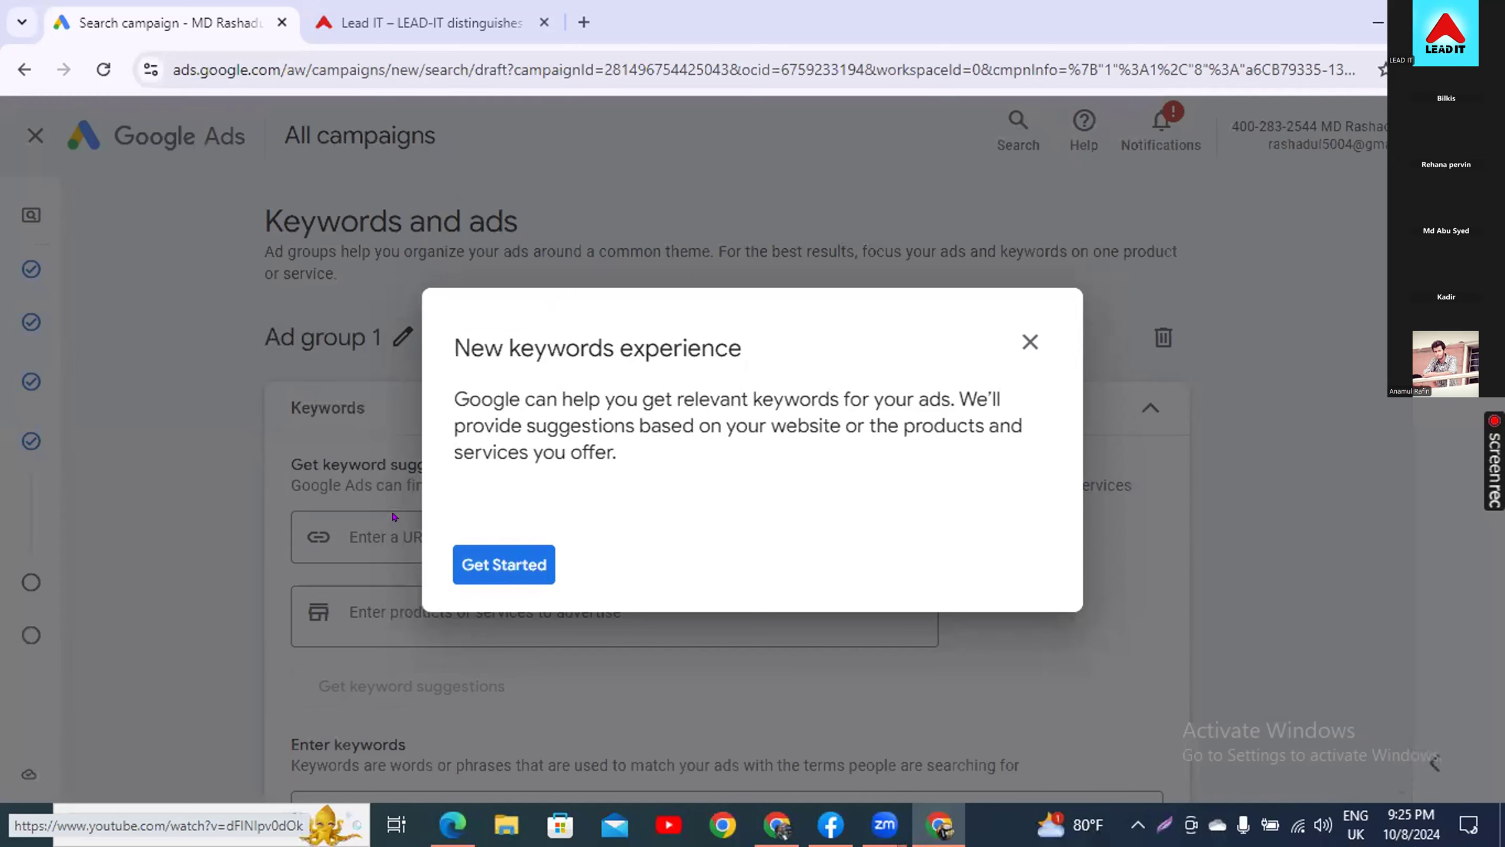
pyautogui.click(1030, 343)
pyautogui.click(834, 488)
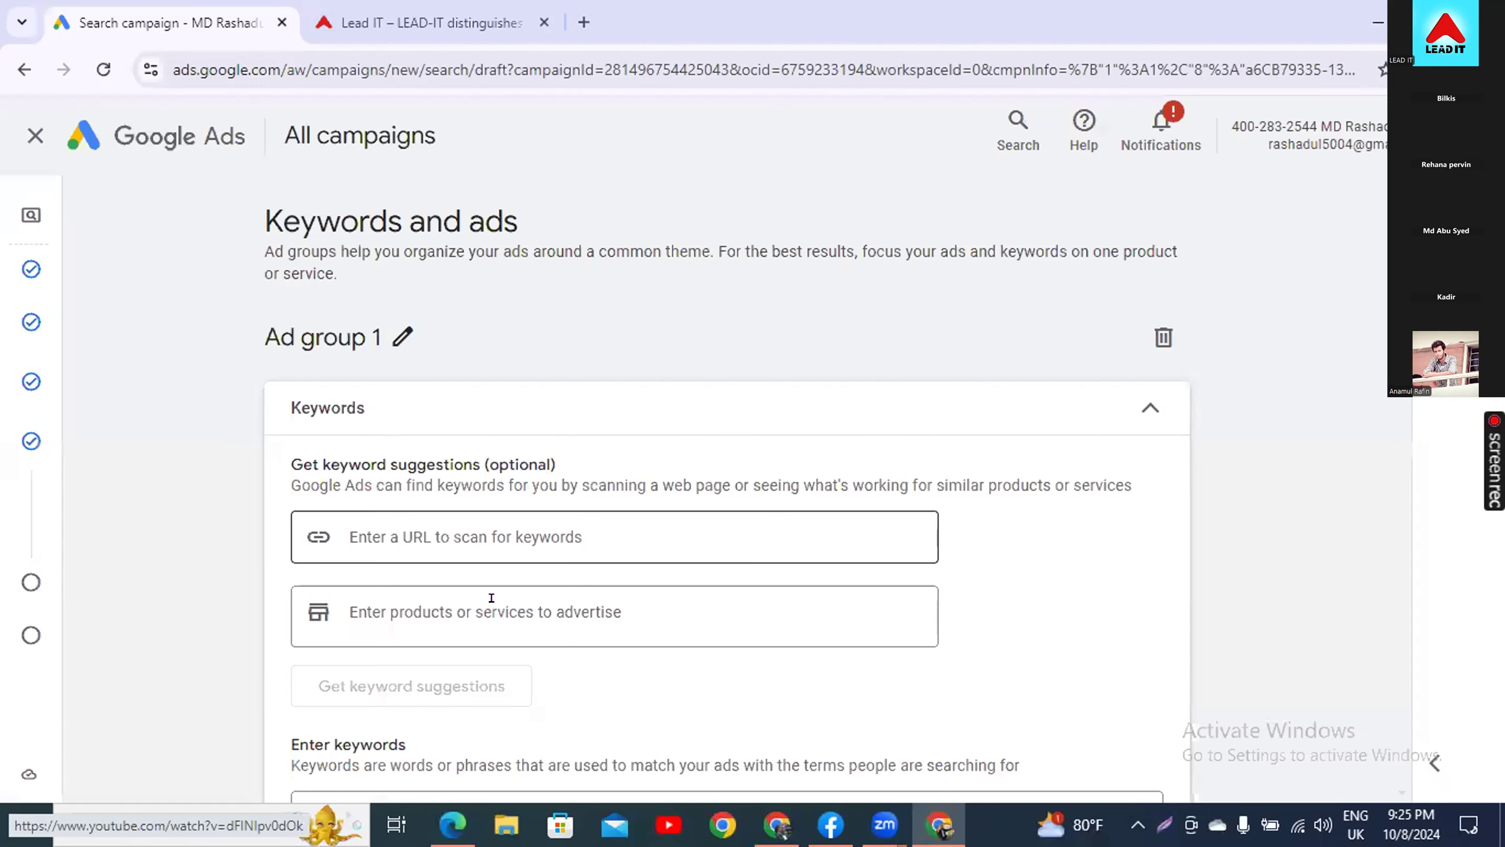
# - Add "fiverr" and "fiverr crush course" as products or services to advertise in Ad group 1's keyword suggestions
pyautogui.click(420, 611)
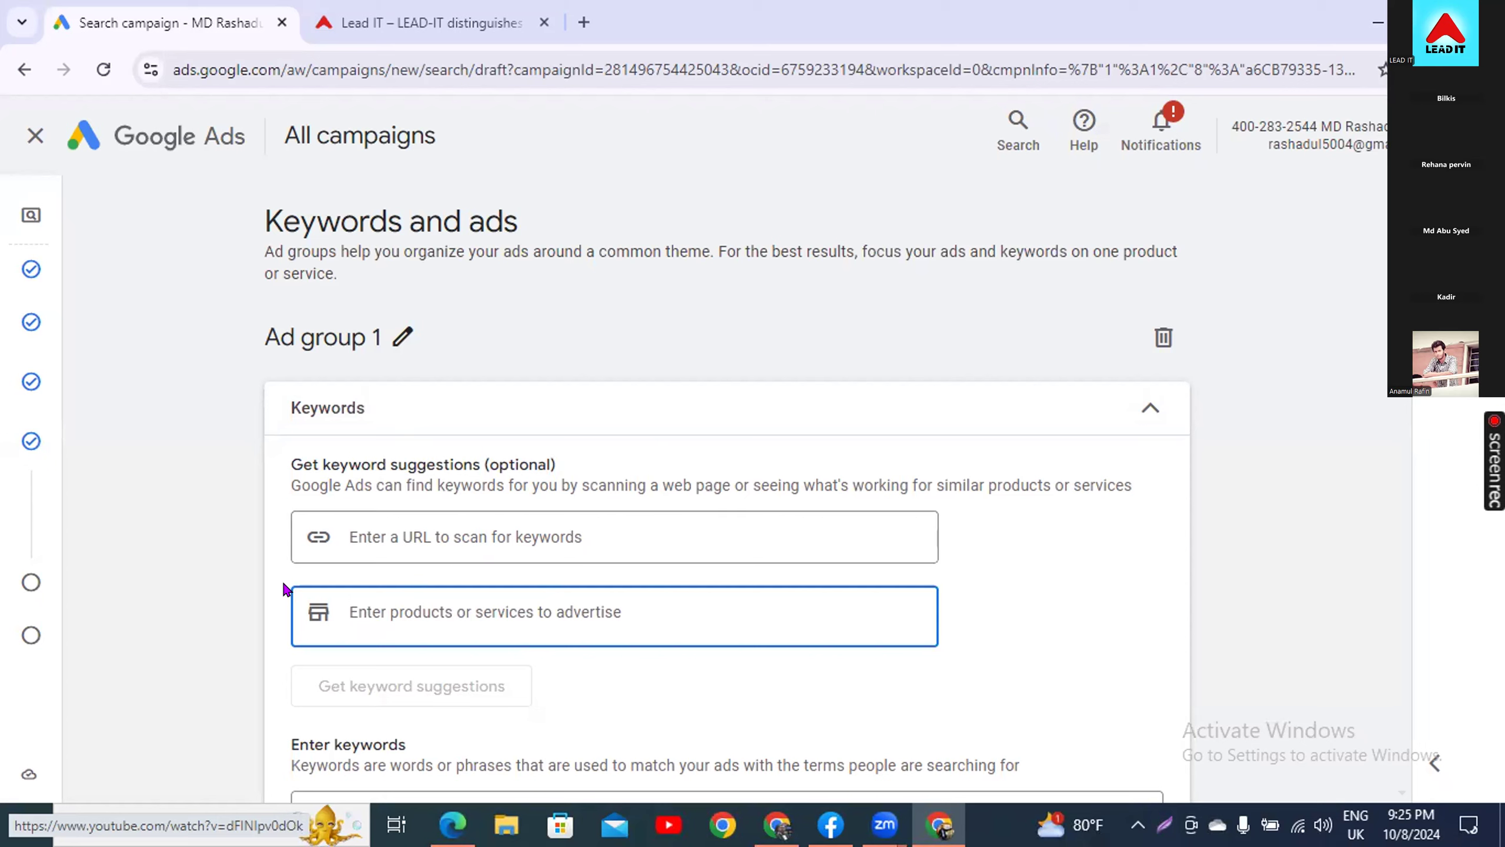
pyautogui.click(335, 514)
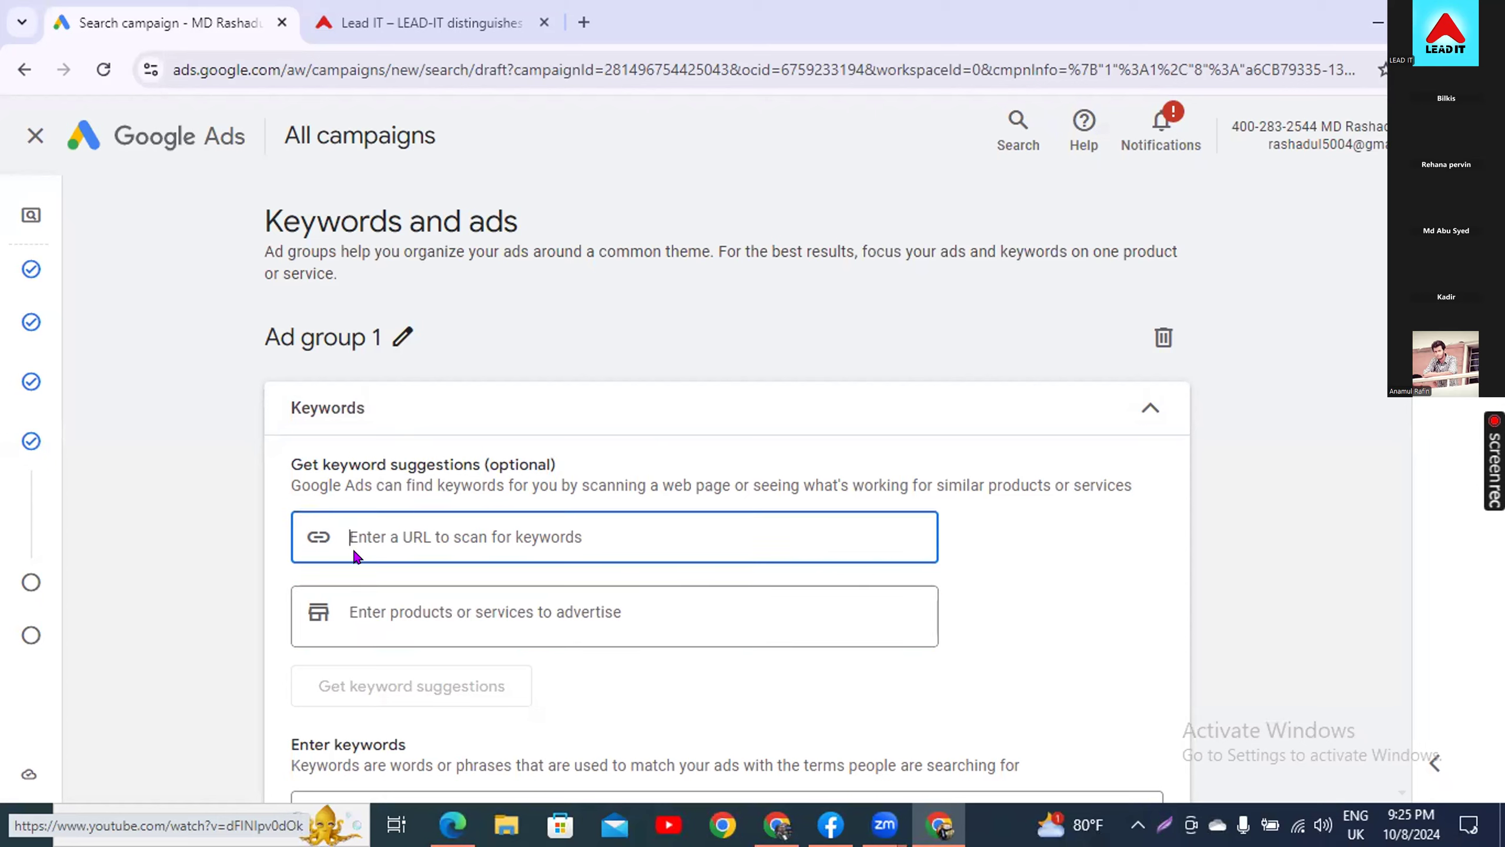
pyautogui.scroll(-2, 355, 563)
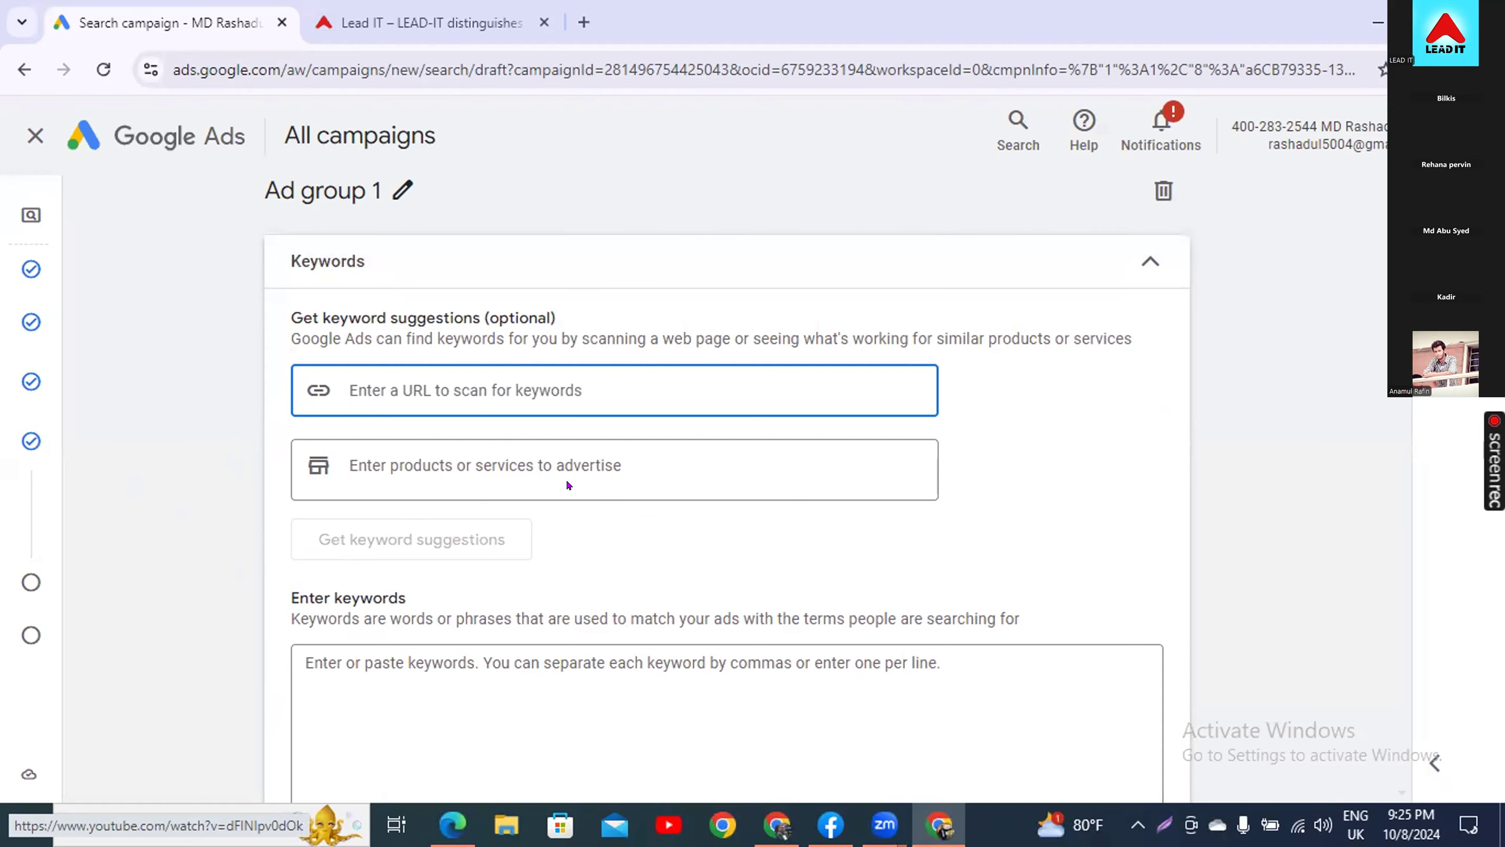
pyautogui.click(366, 438)
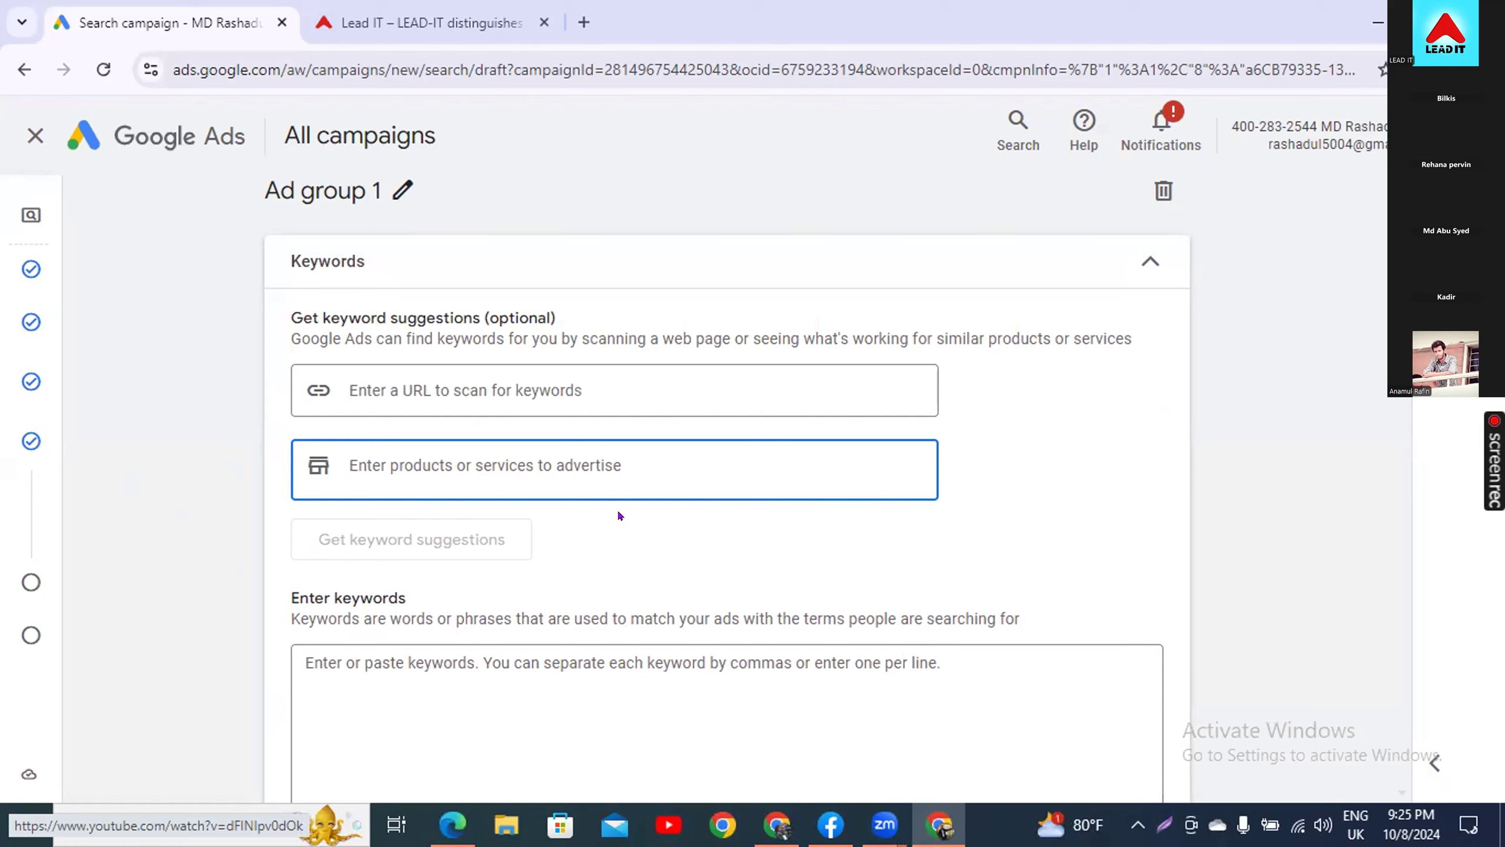
pyautogui.write('fiverr')
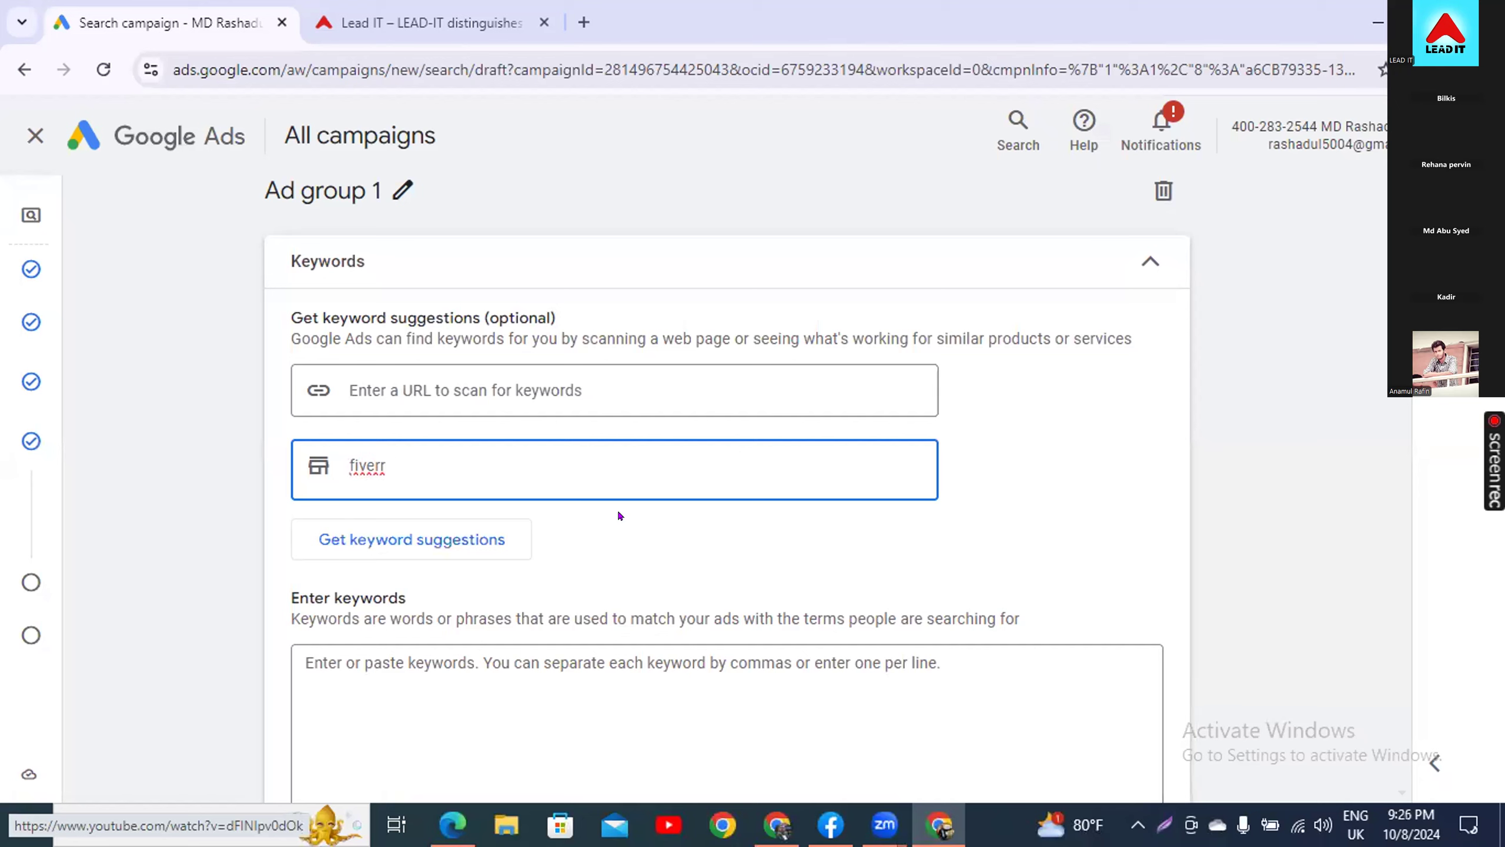
pyautogui.press('Return')
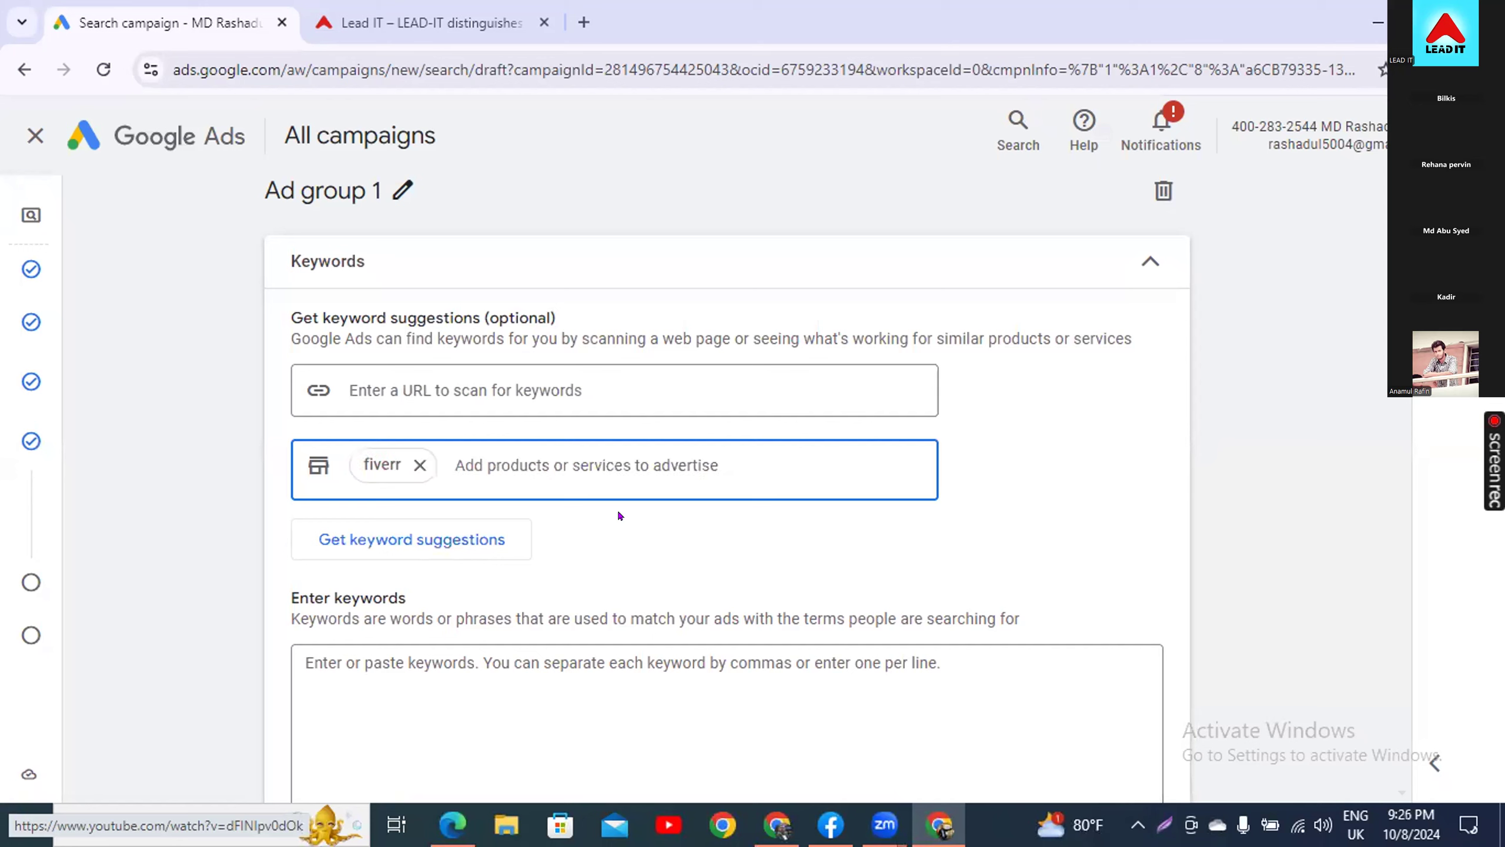
pyautogui.write('fiverr')
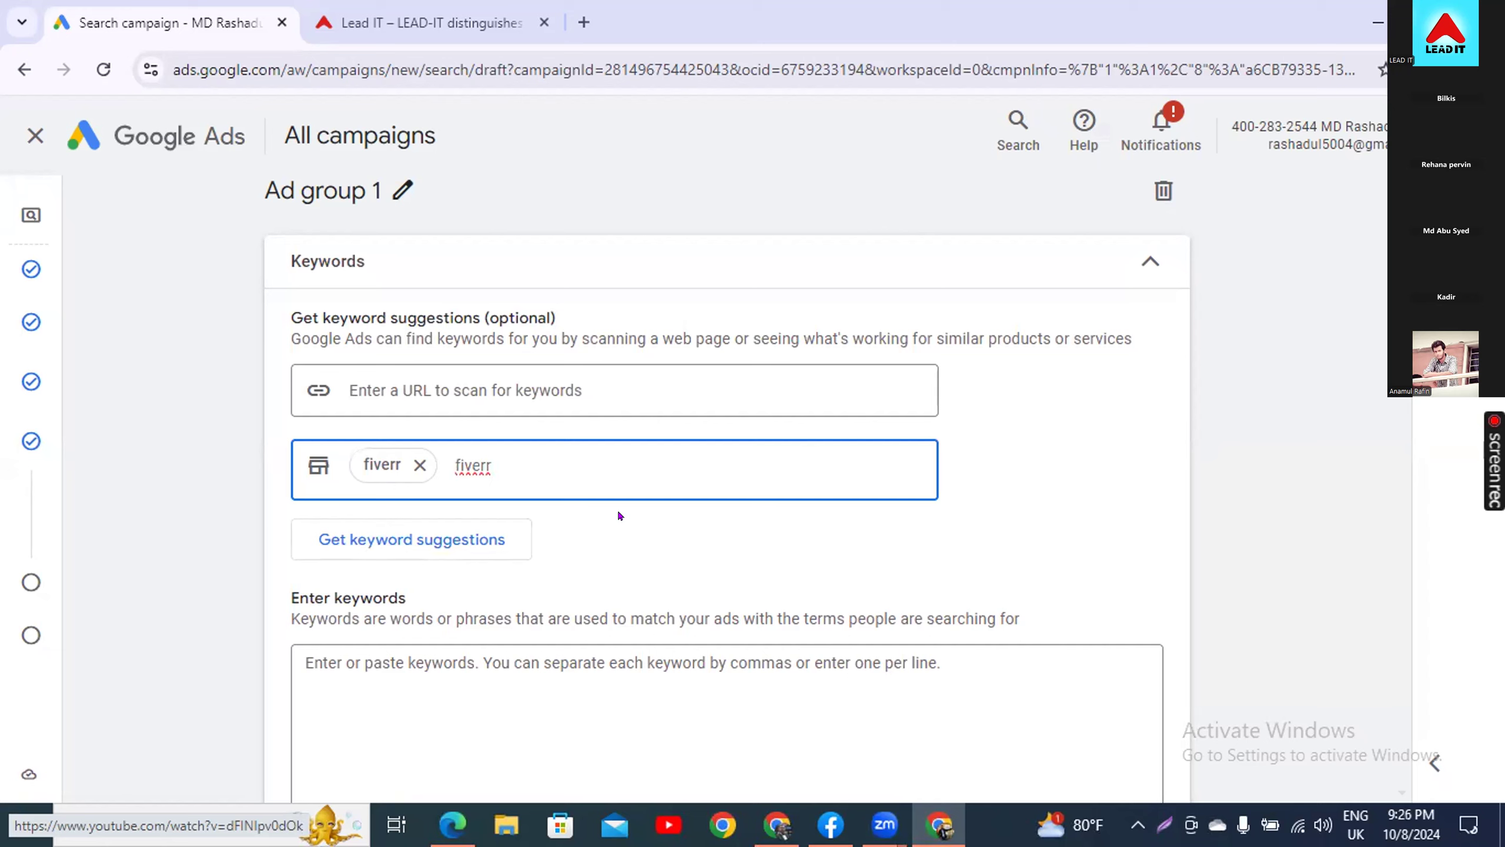
pyautogui.write(' crush course')
pyautogui.press('Return')
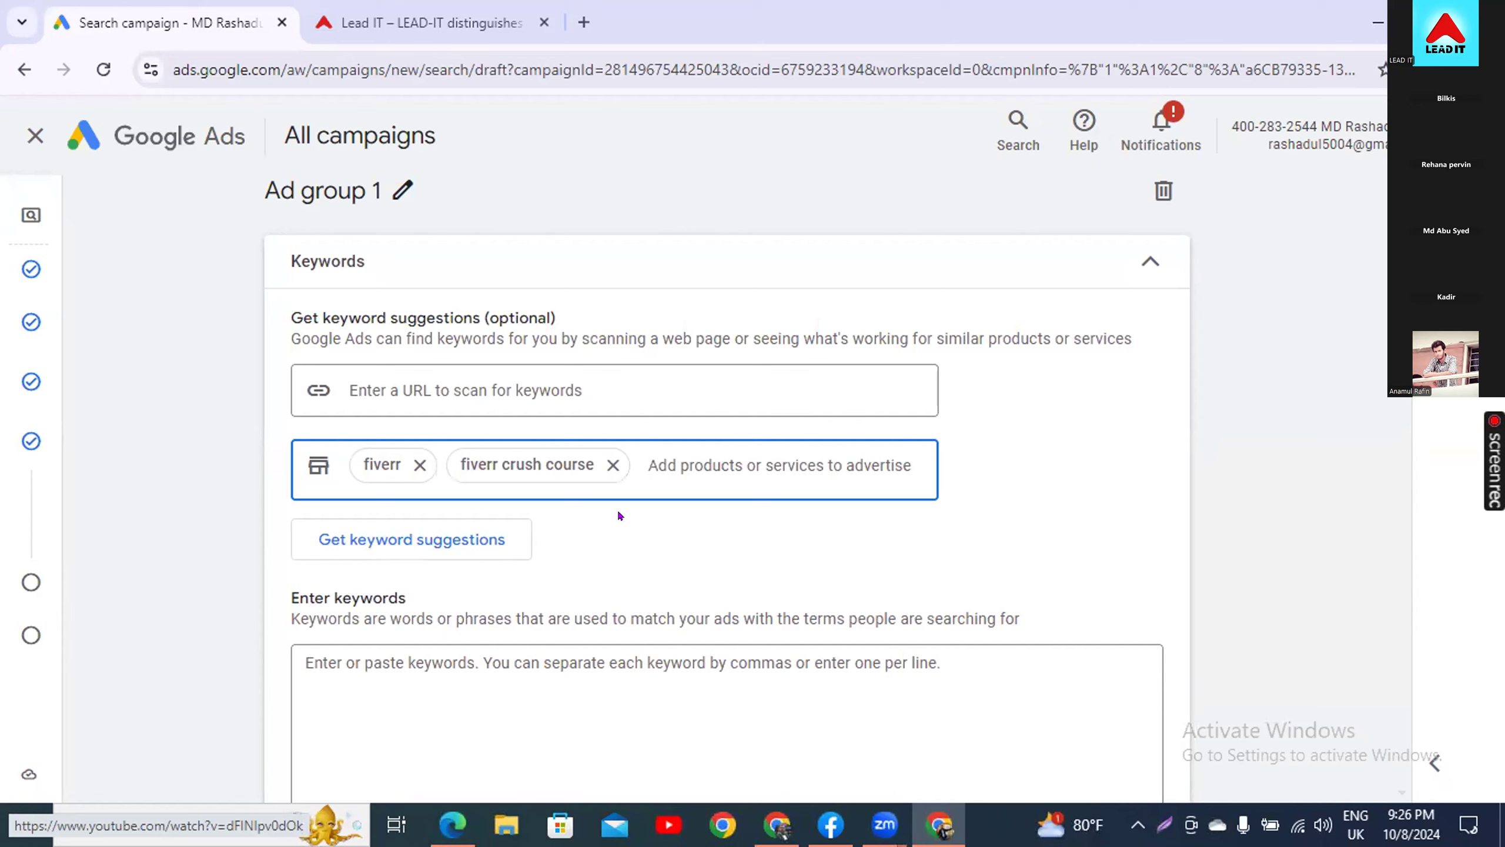
# - Add "freelancing course" and "upwork" to the products or services used for keyword suggestions
pyautogui.write('free')
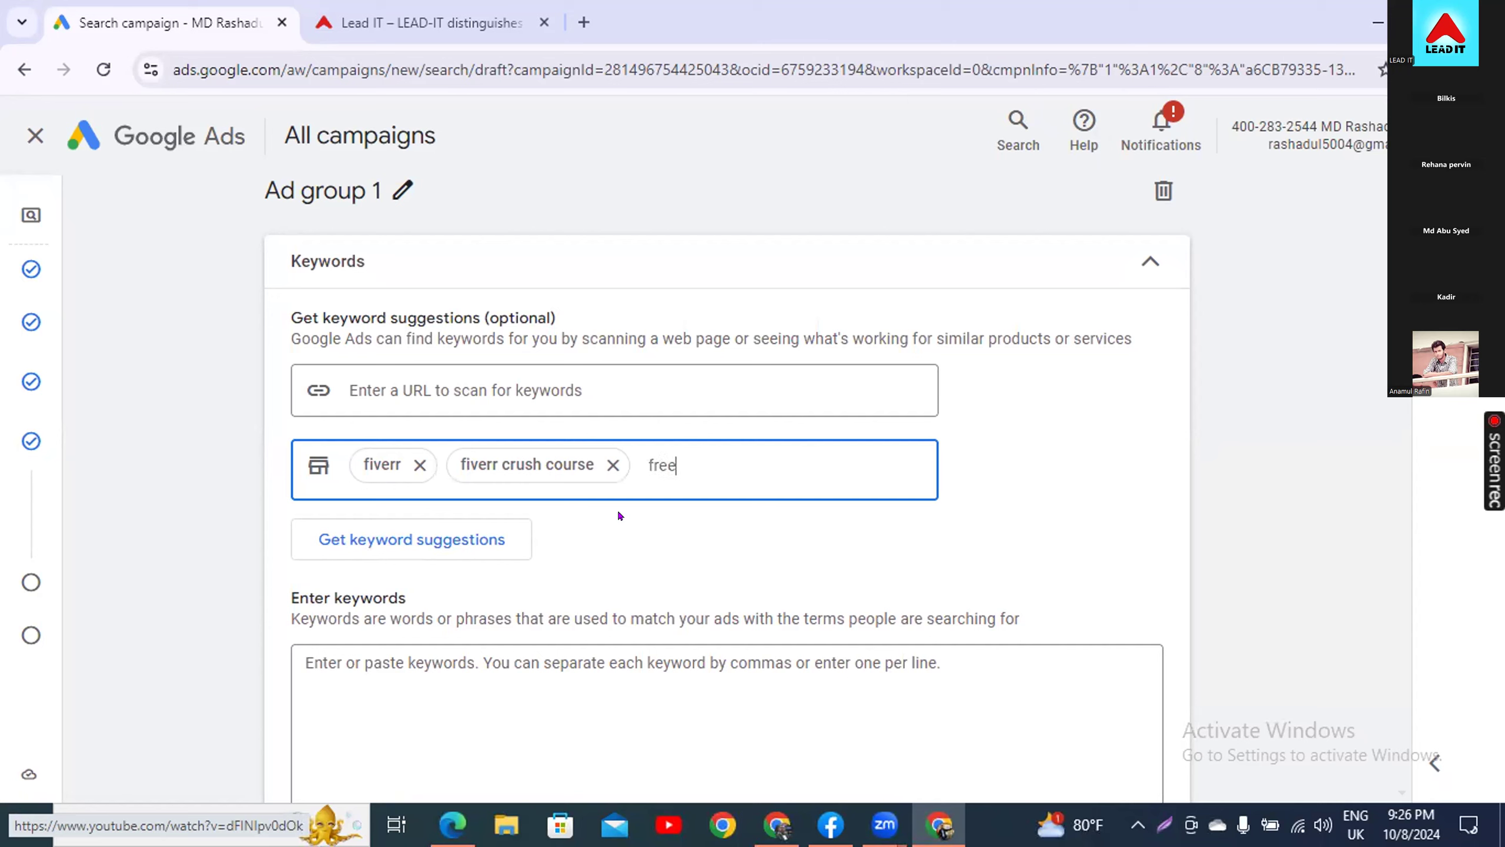
pyautogui.write('lancing course')
pyautogui.press('Return')
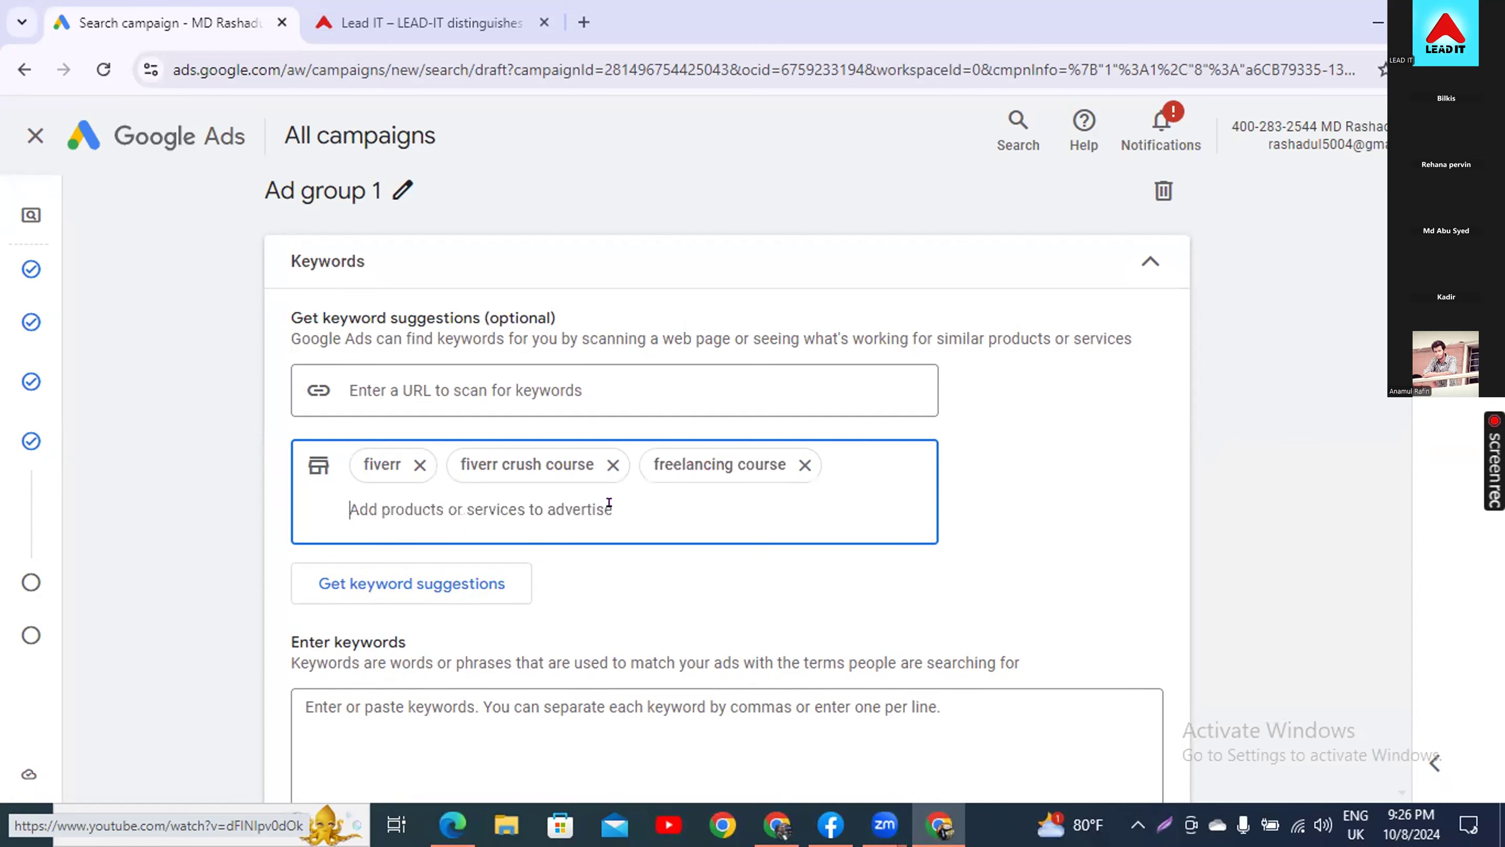
pyautogui.write('upwork')
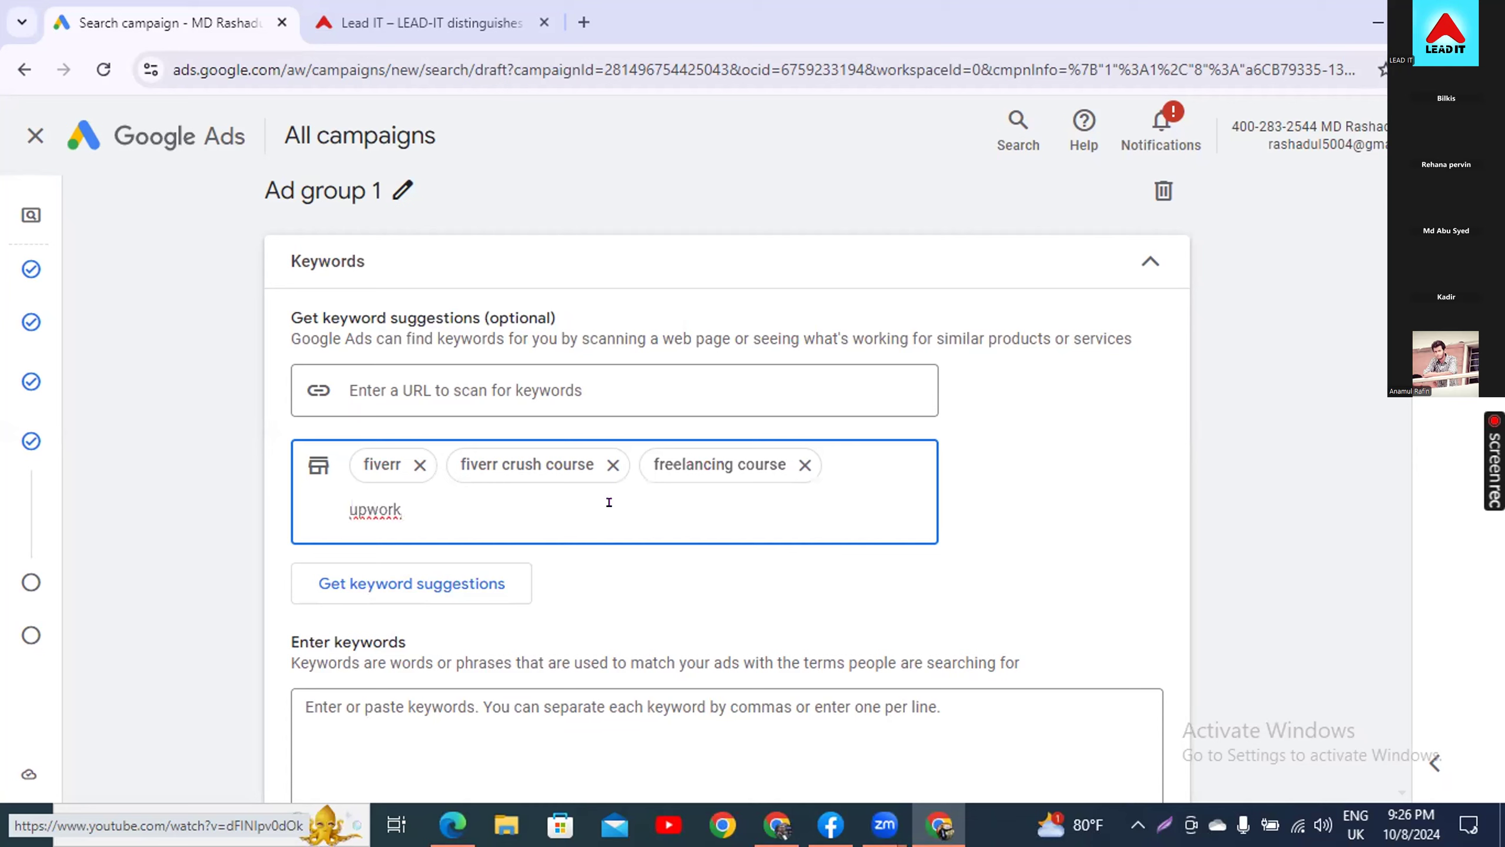
pyautogui.press('Return')
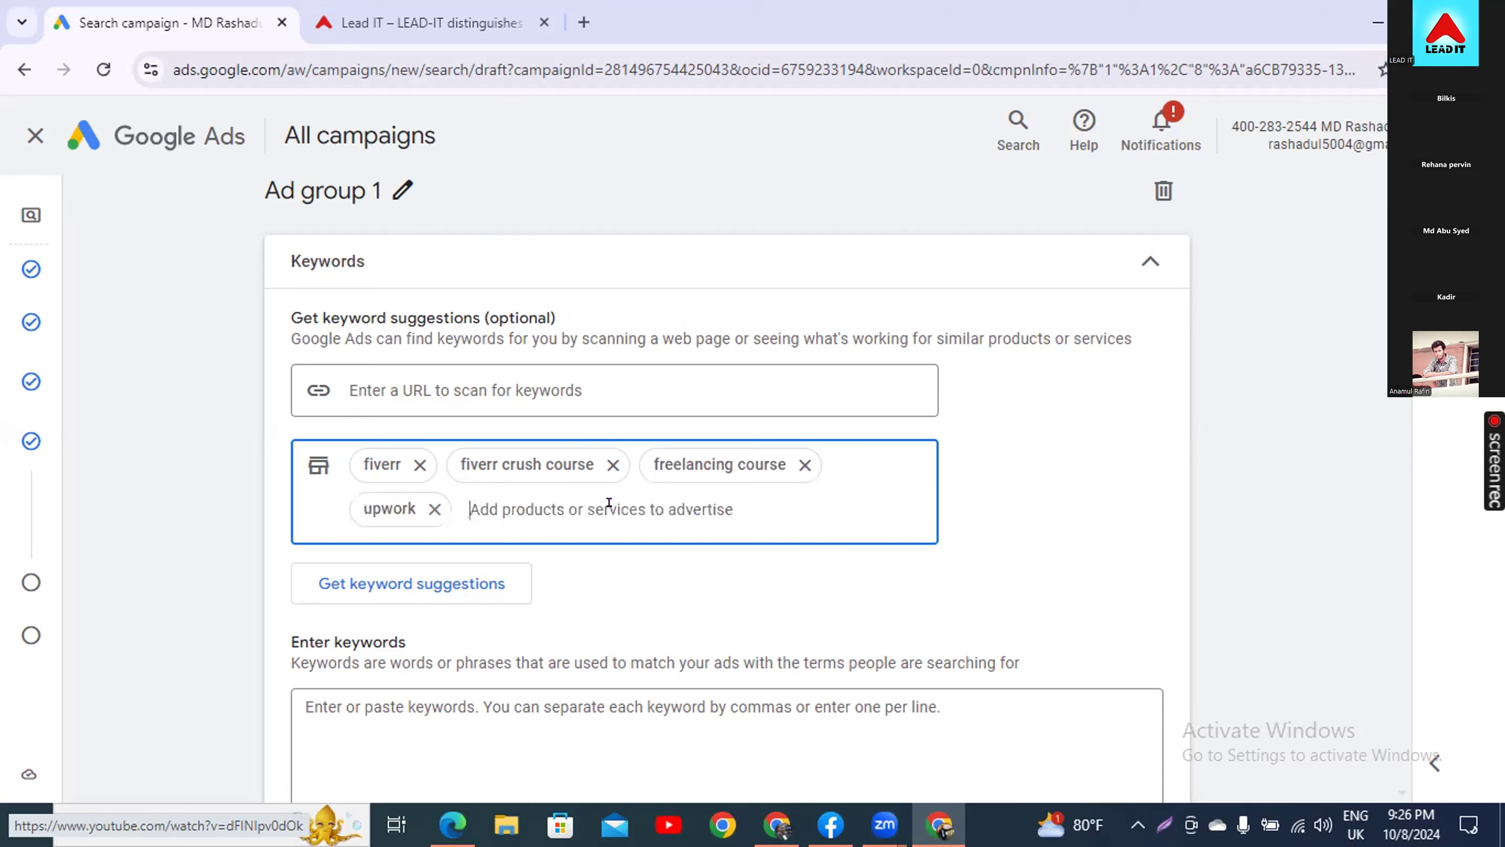
# - Add "upwork crash course" and "best digital marketing course" to the products or services used for keyword suggestions
pyautogui.write('upwor')
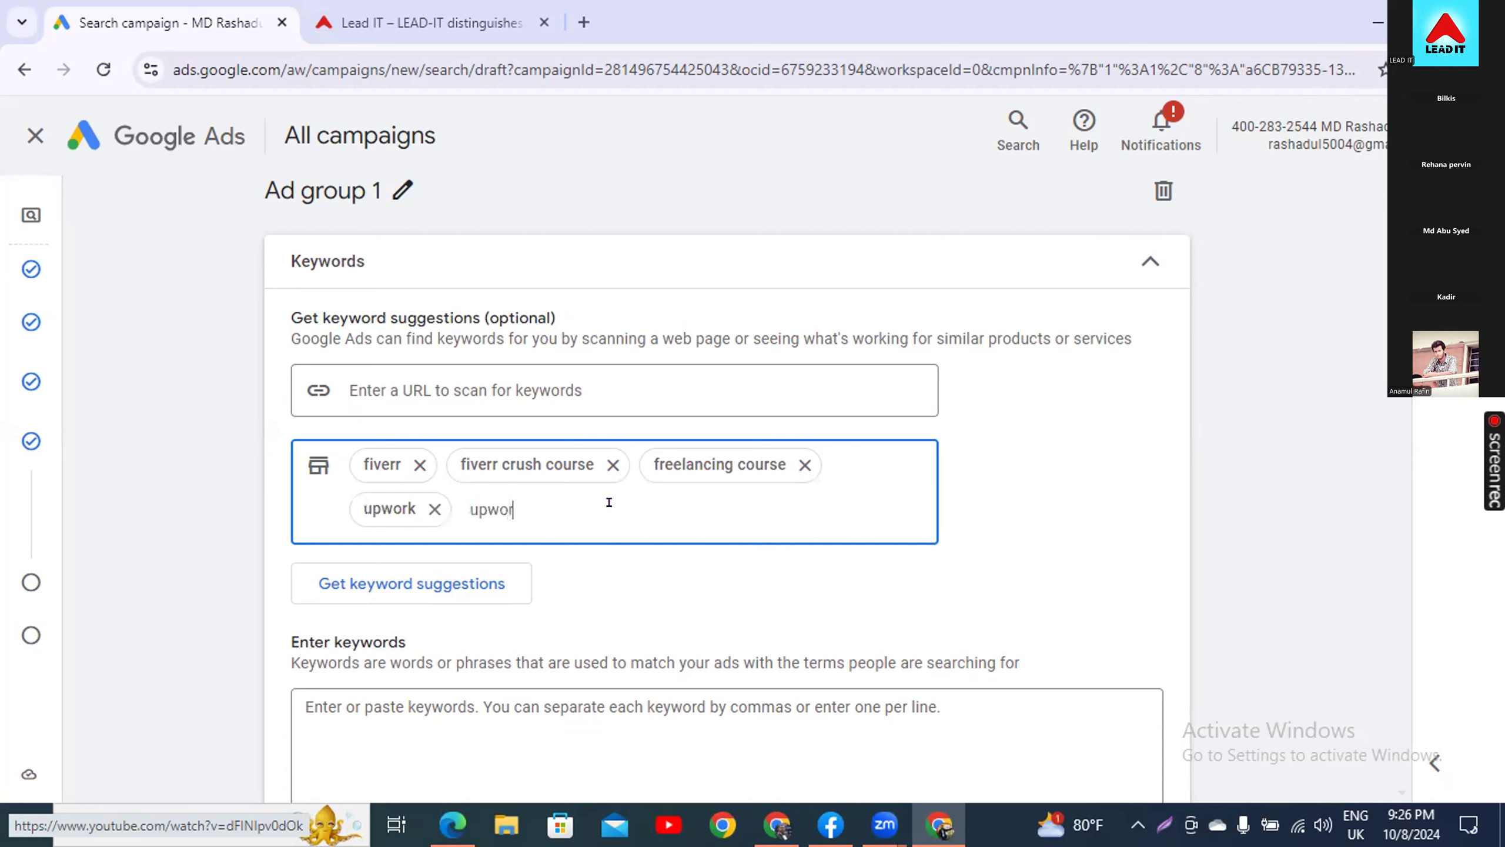
pyautogui.write('k crash course')
pyautogui.press('Return')
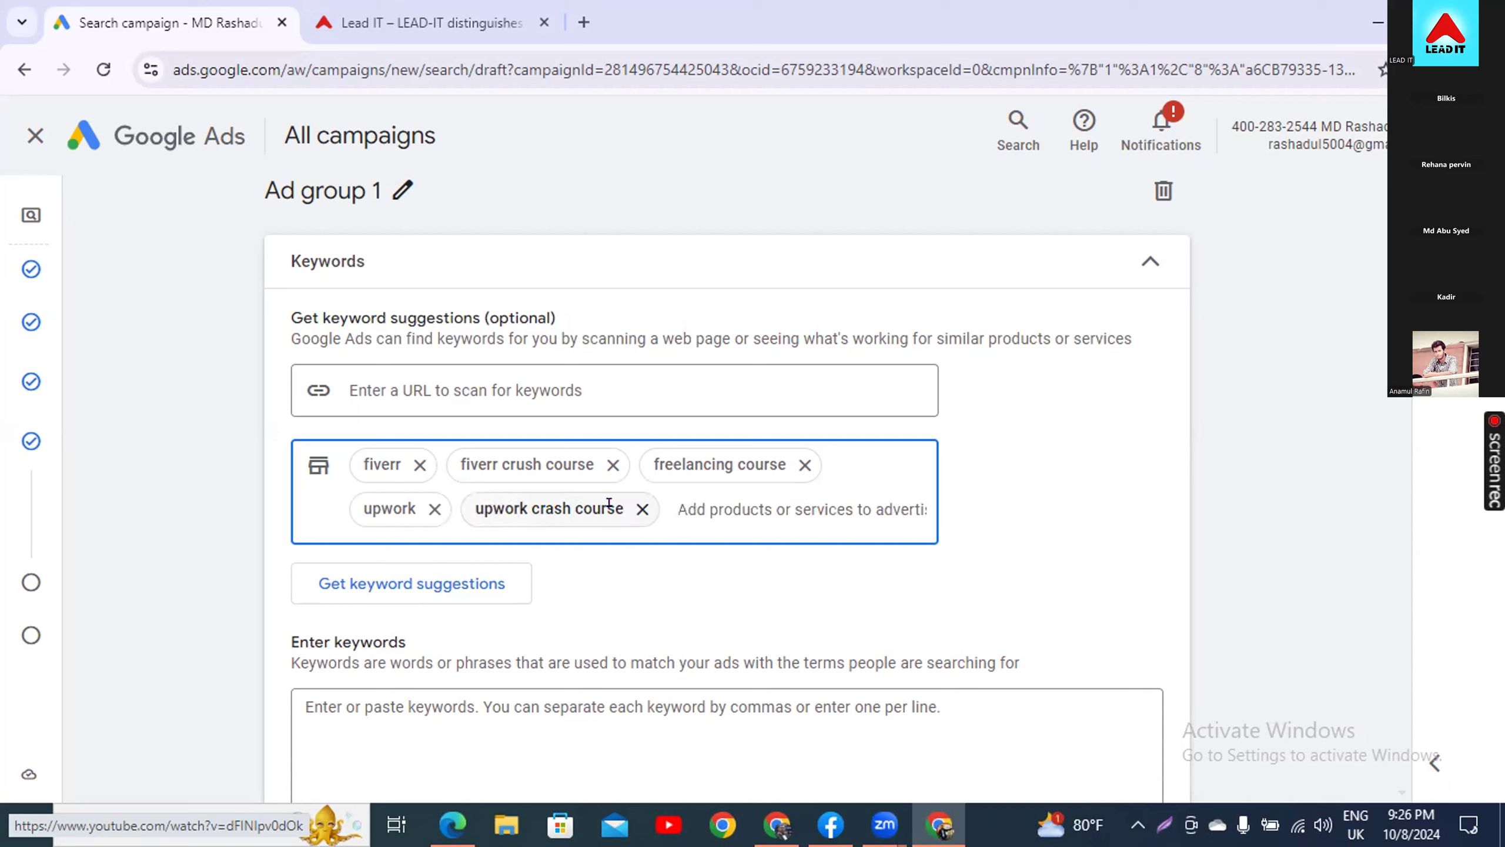
pyautogui.write('best digital mar')
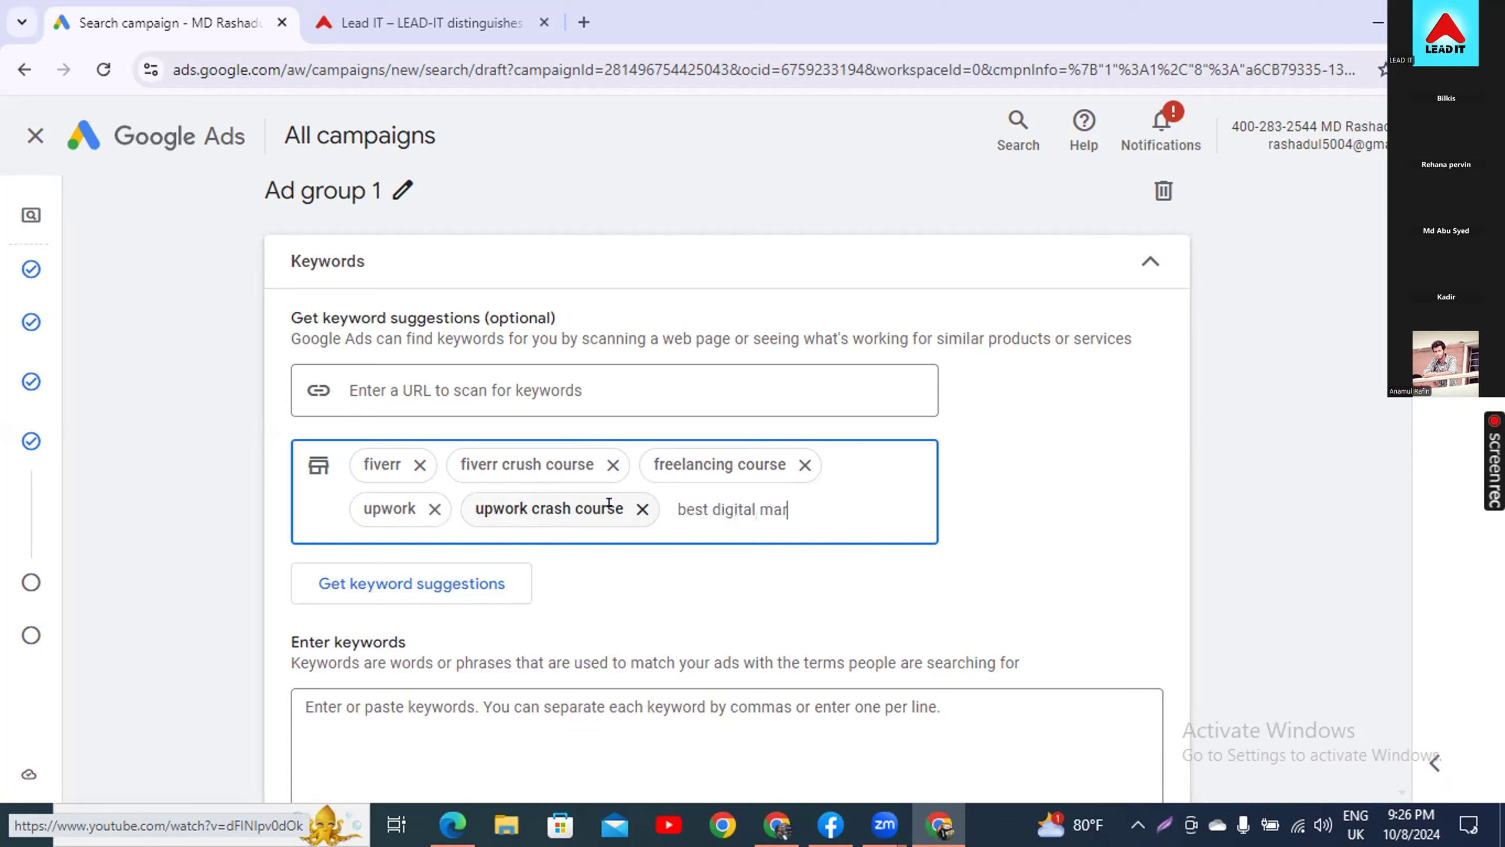
pyautogui.write('keting course')
pyautogui.press('Return')
pyautogui.write('best')
pyautogui.press('Return')
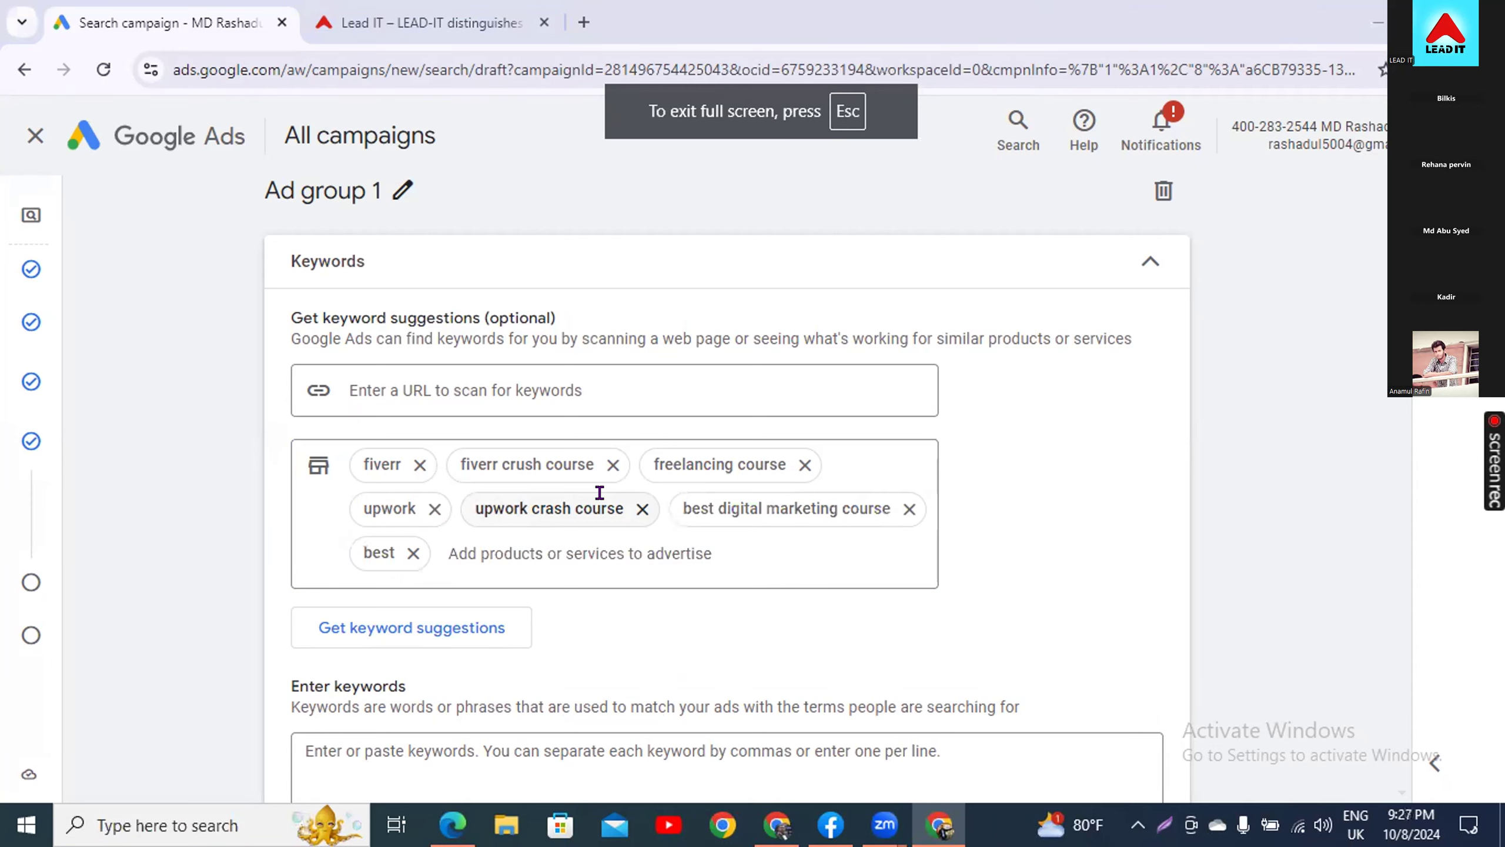
pyautogui.click(470, 545)
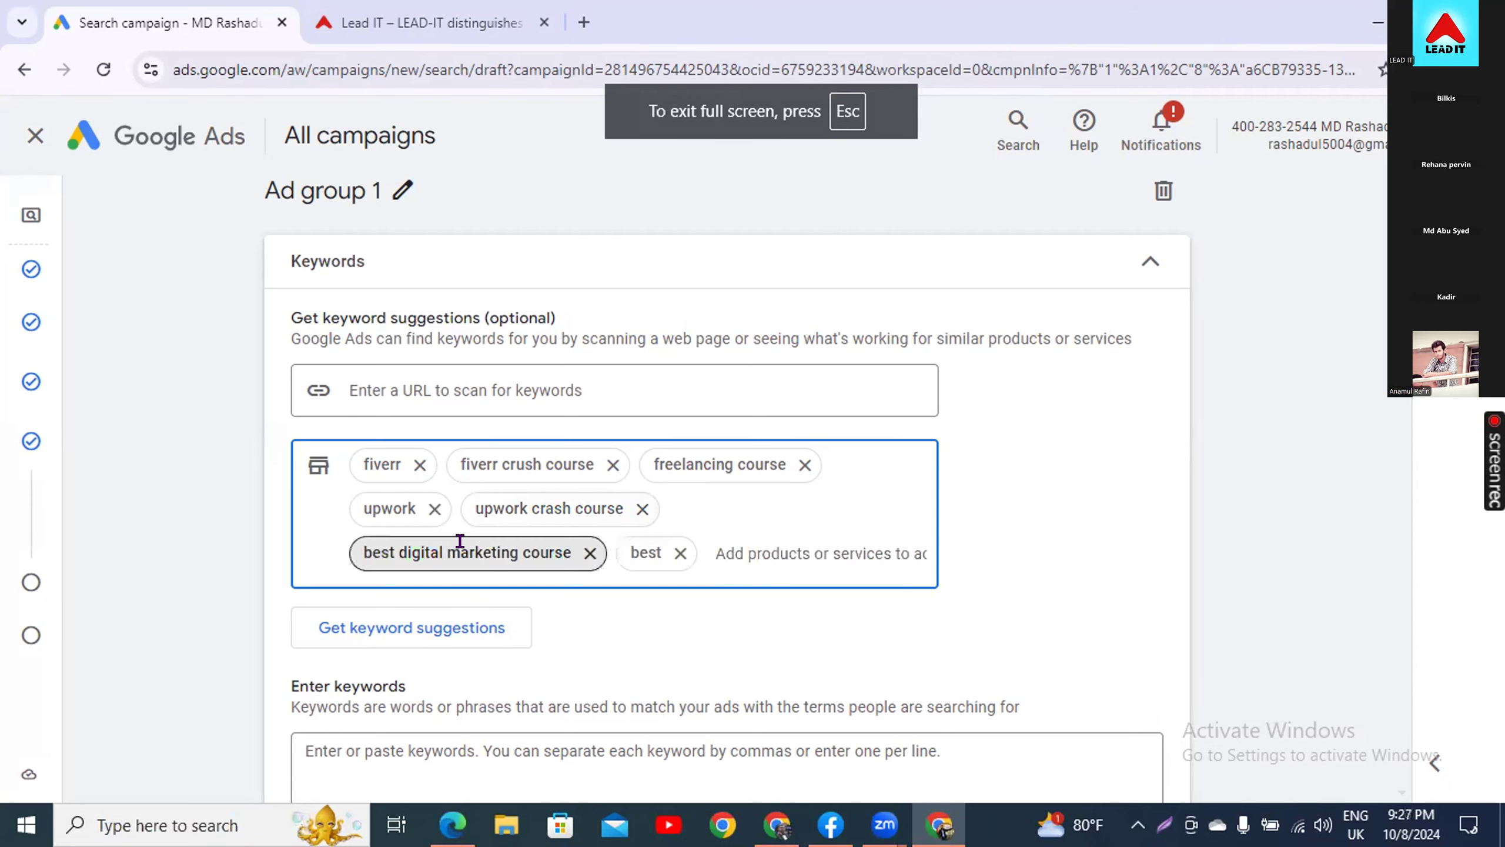
pyautogui.click(680, 553)
# - Add "best freelancing site" as another product or service for Ad group 1's keyword suggestions
pyautogui.click(654, 528)
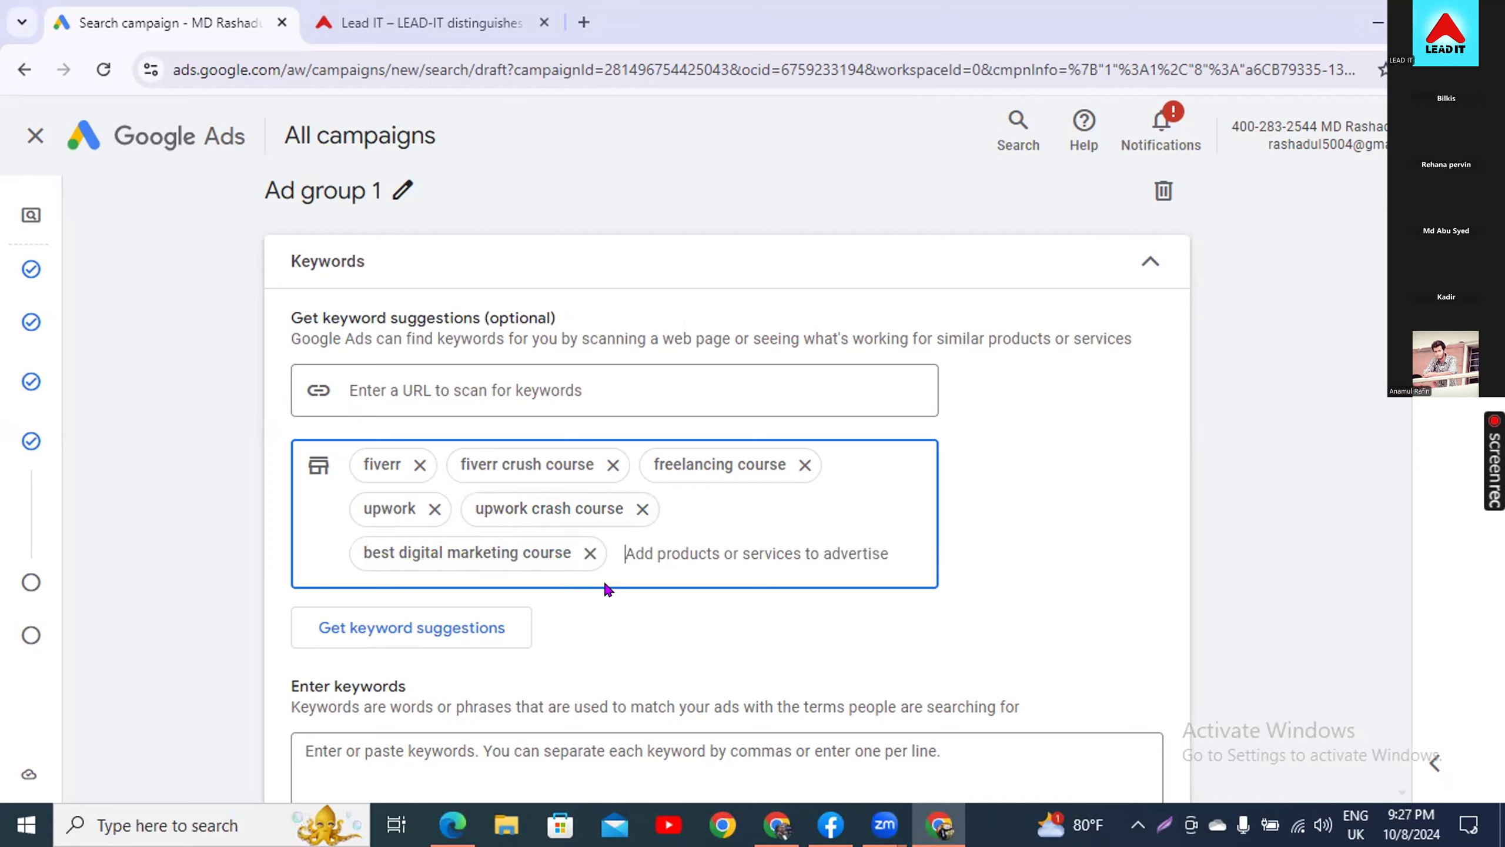
pyautogui.write('best')
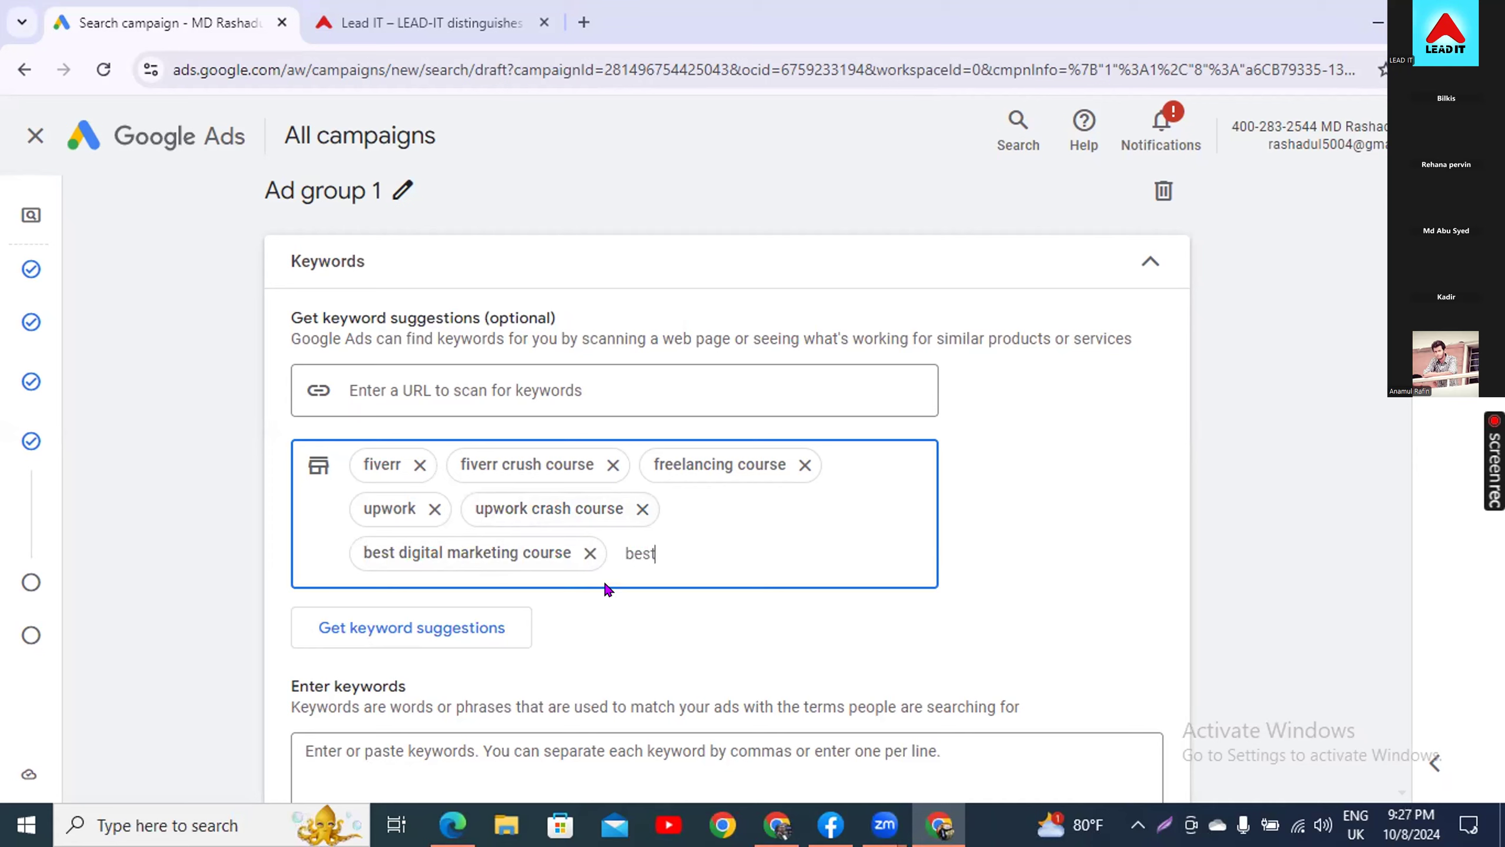
pyautogui.write(' freelancing course')
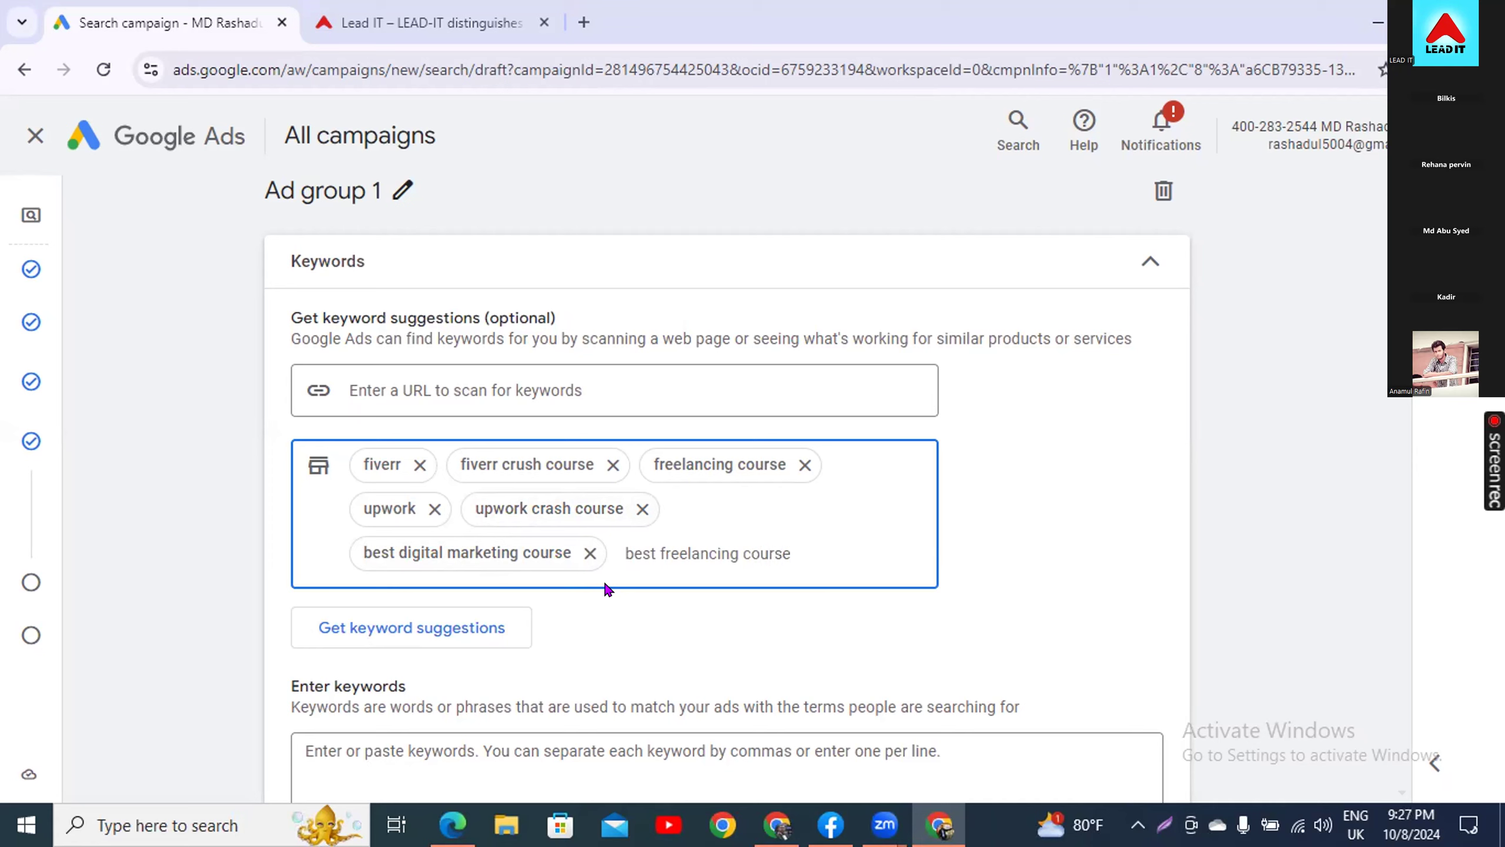
pyautogui.press('BackSpace')
pyautogui.press('BackSpace')
pyautogui.press('BackSpace')
pyautogui.press('BackSpace')
pyautogui.press('BackSpace')
pyautogui.press('BackSpace')
pyautogui.write('site')
pyautogui.press('Return')
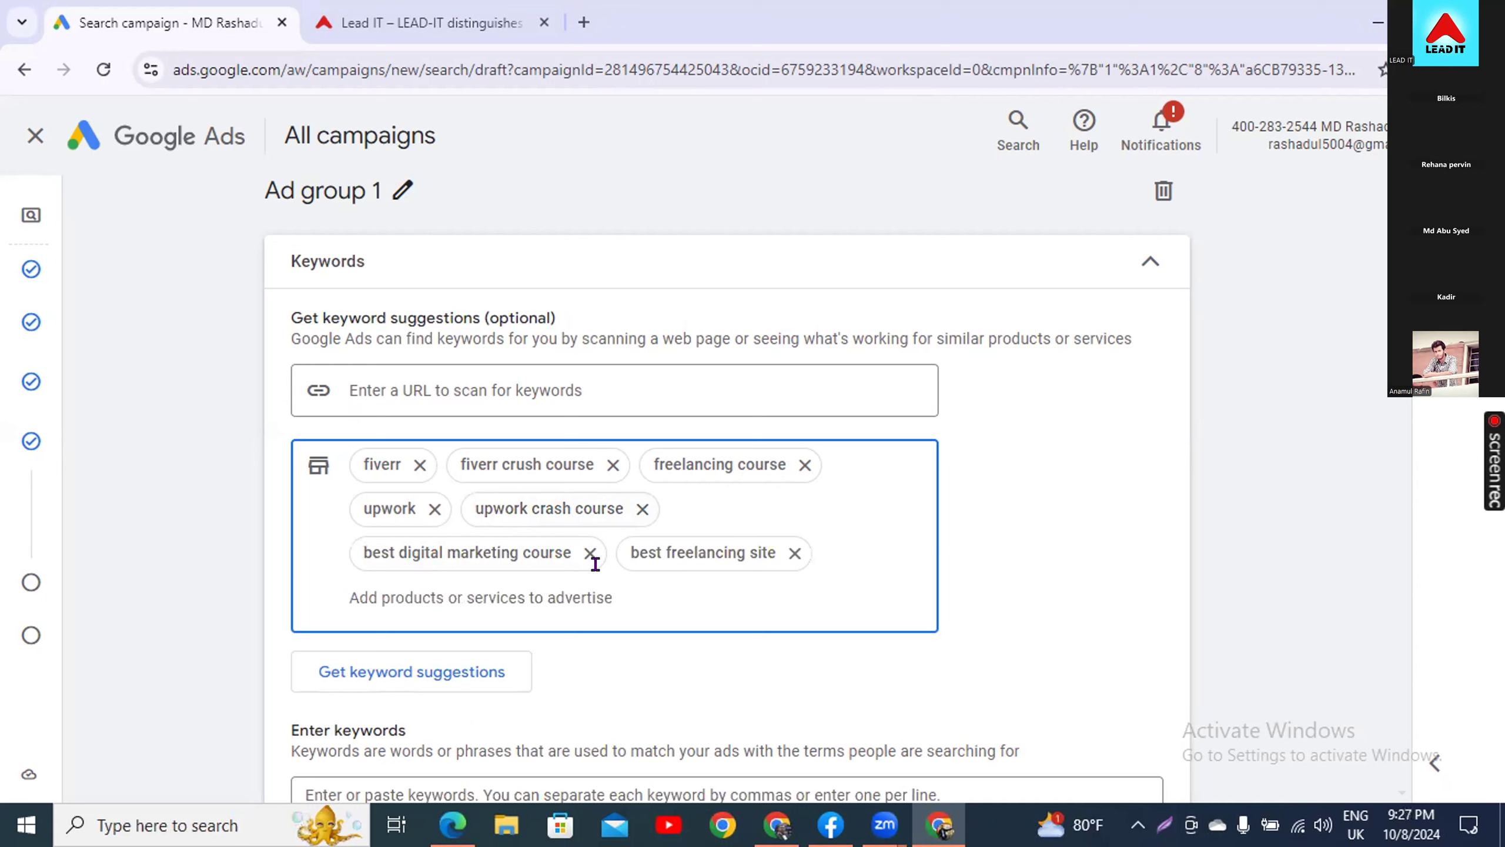
# - Add "digital marketing earn money course" to the advertised products or services
pyautogui.write('digital ')
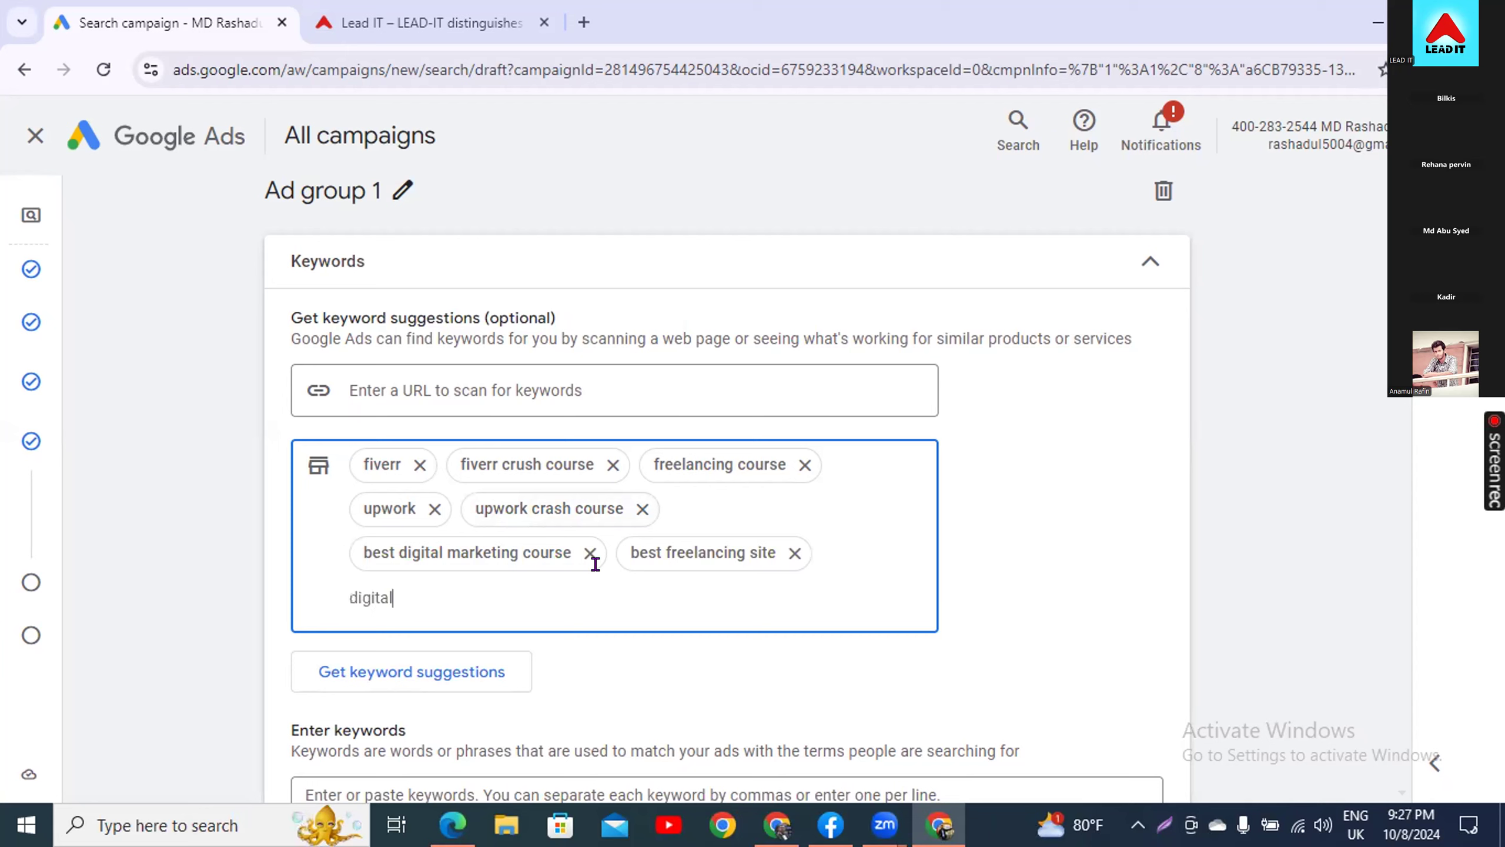
pyautogui.write('marketing earm mon')
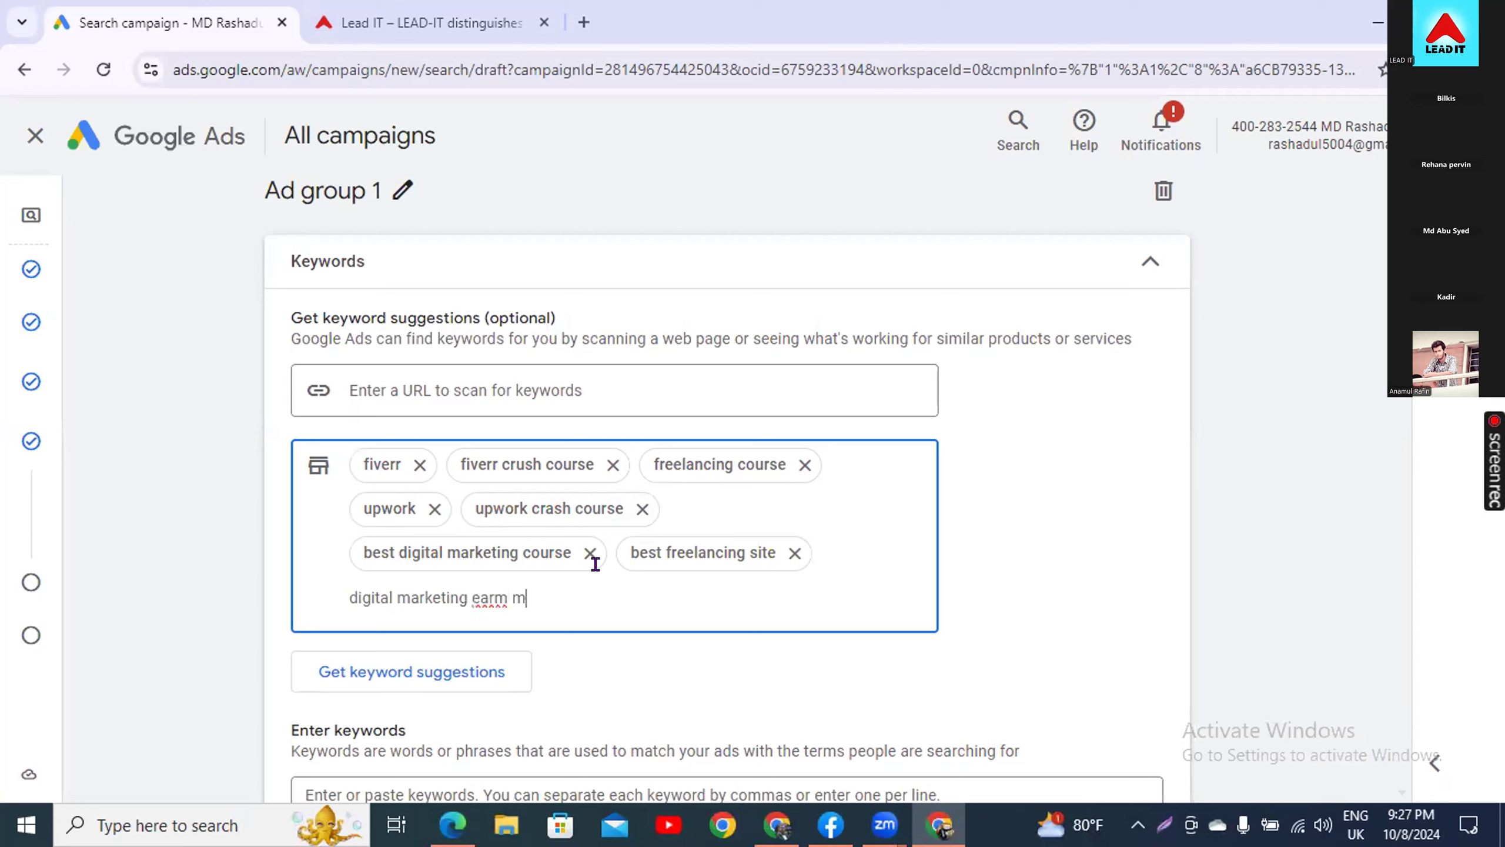
pyautogui.press('BackSpace')
pyautogui.press('BackSpace')
pyautogui.press('BackSpace')
pyautogui.press('BackSpace')
pyautogui.press('BackSpace')
pyautogui.write('n money course')
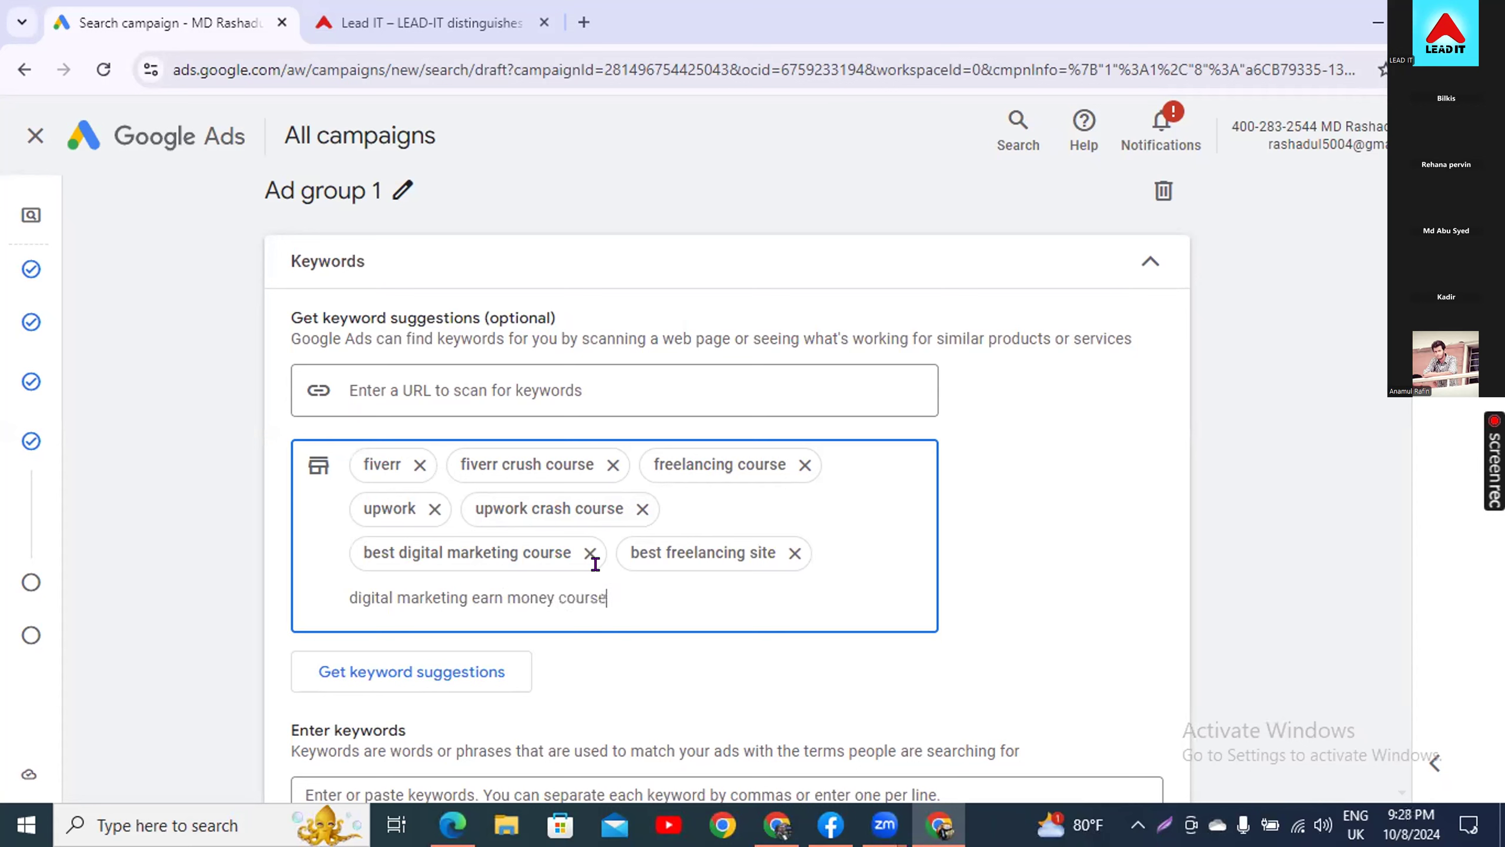
pyautogui.press('Return')
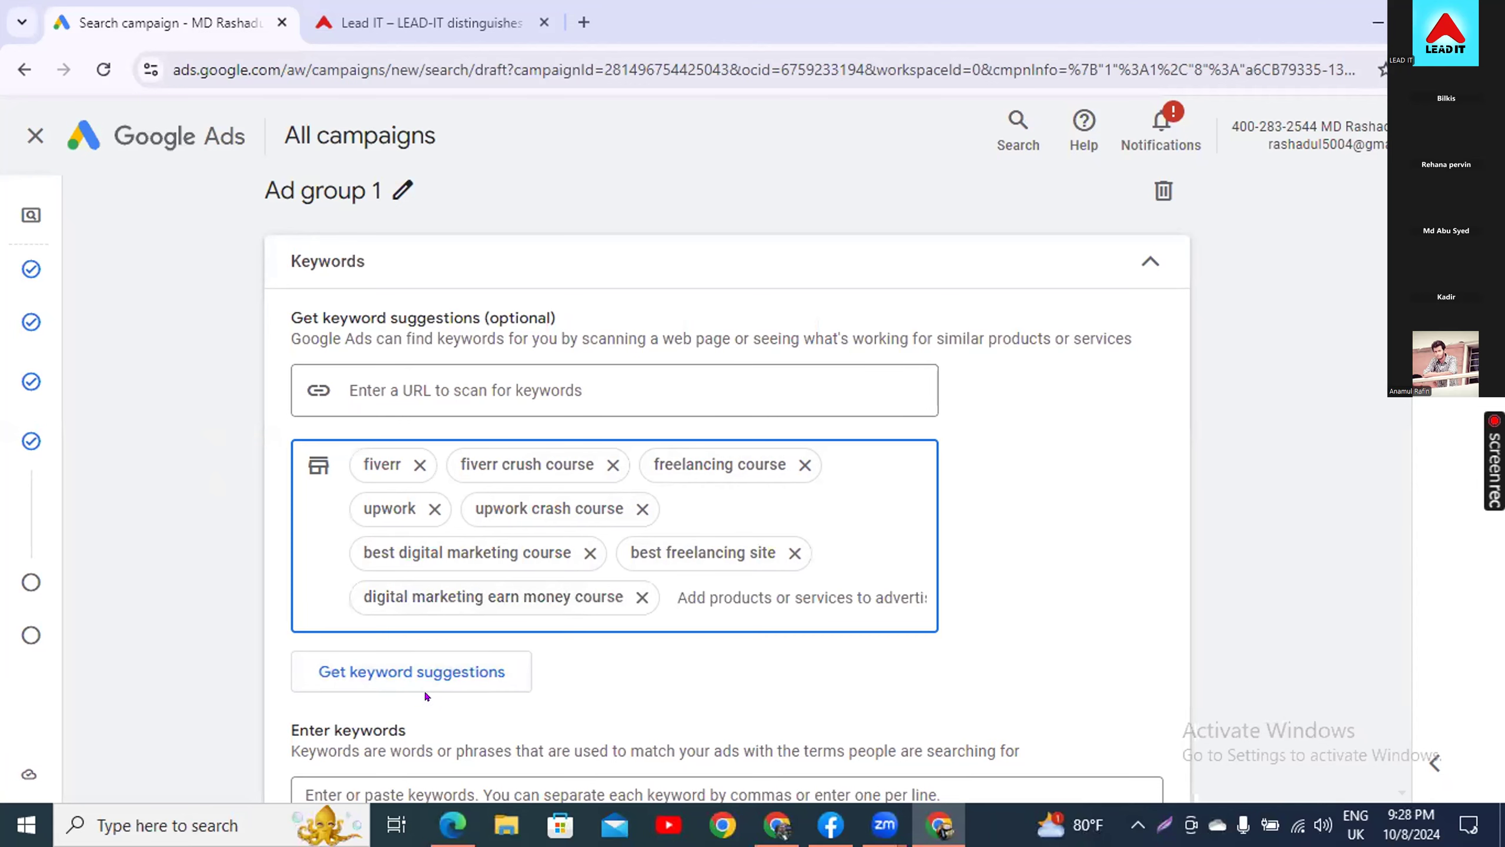
# - Generate keyword suggestions from the entered products and services and review the filled keyword list
pyautogui.scroll(-2, 426, 688)
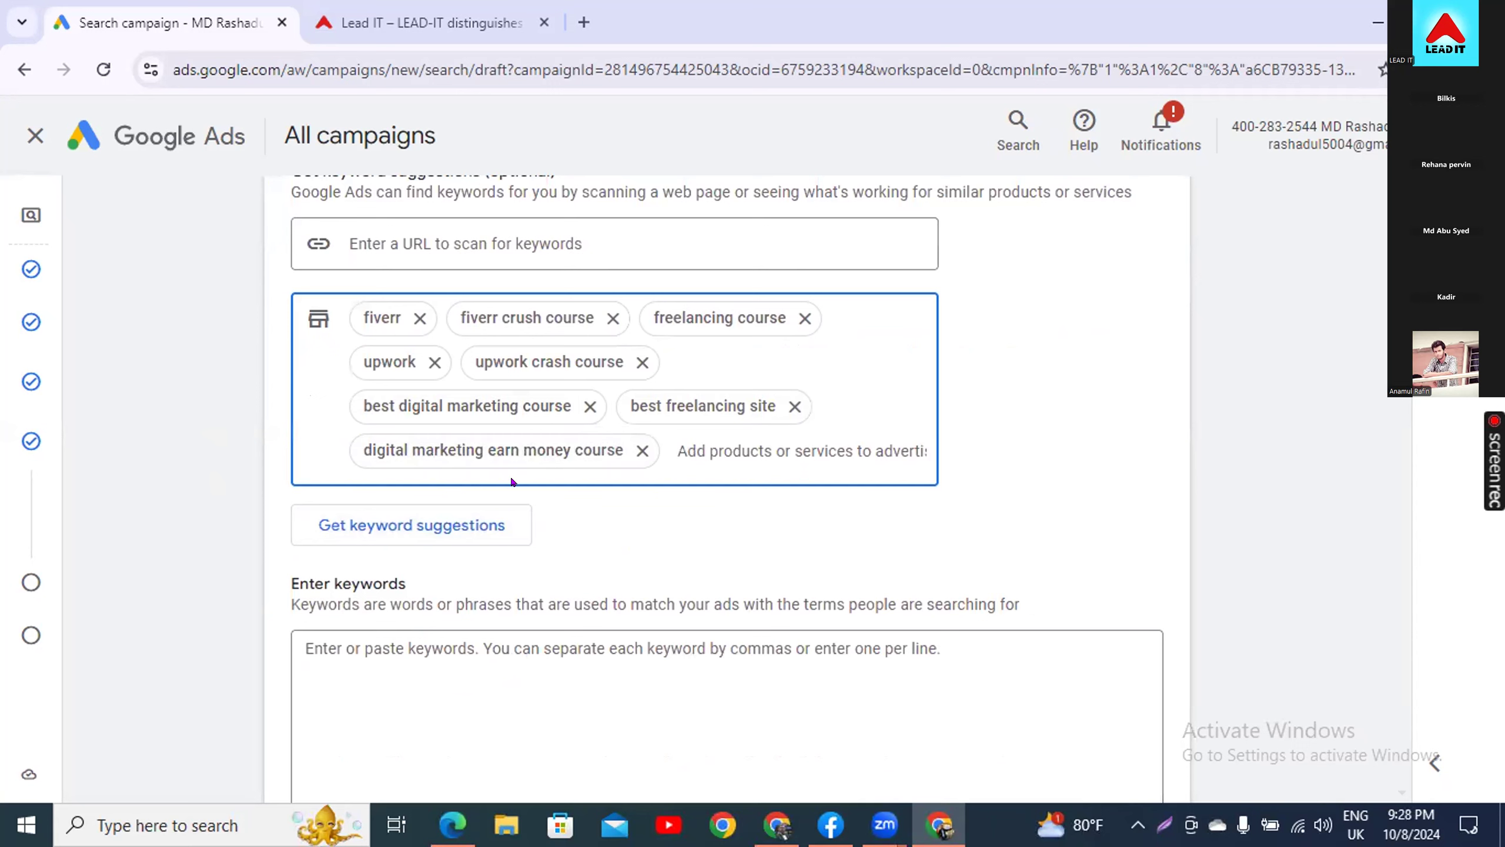
pyautogui.click(462, 523)
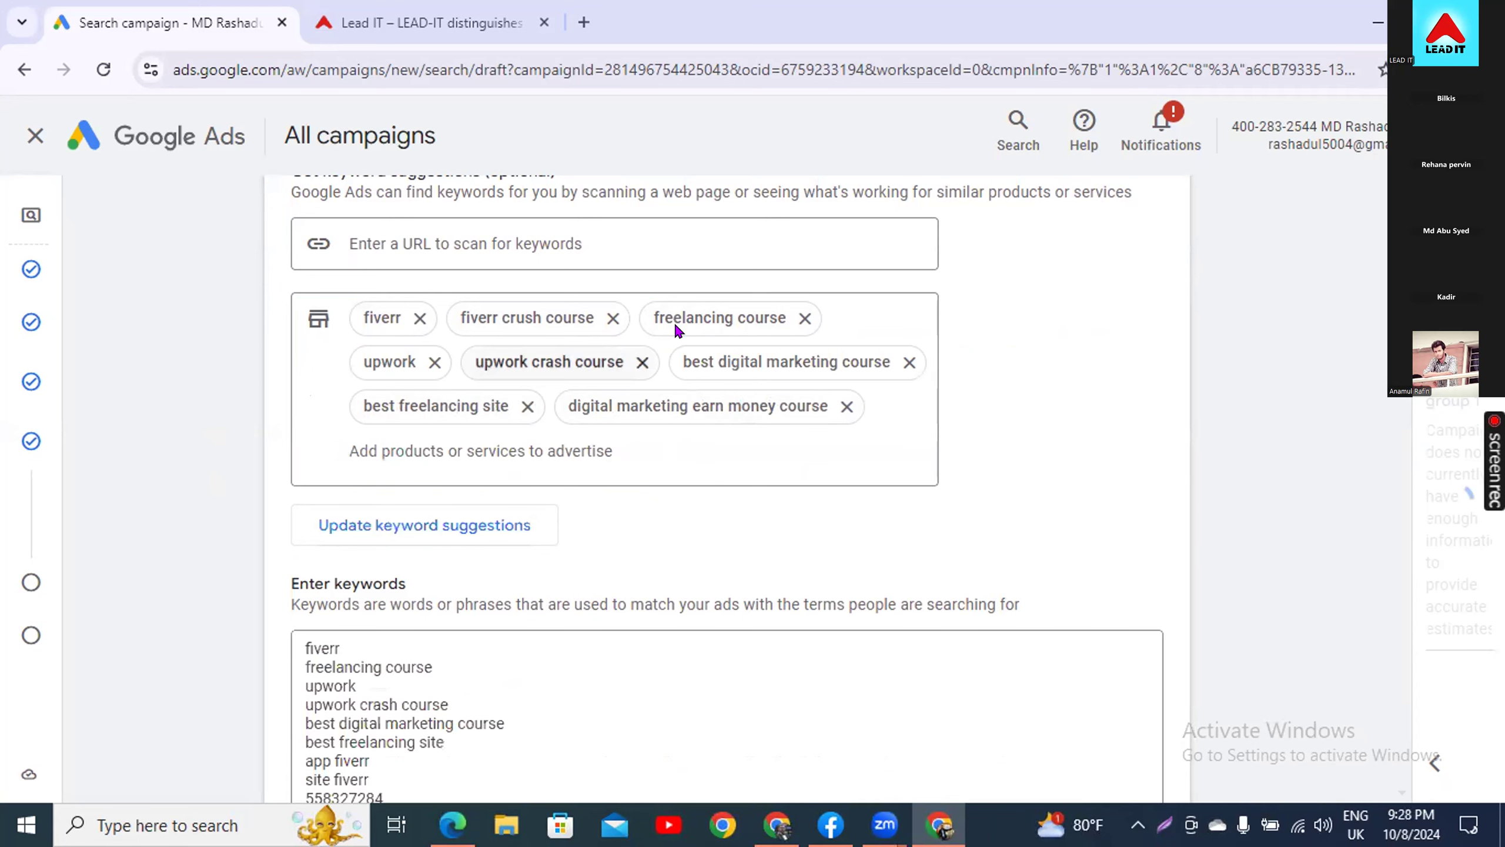
pyautogui.scroll(-2, 723, 542)
pyautogui.scroll(-2, 723, 542)
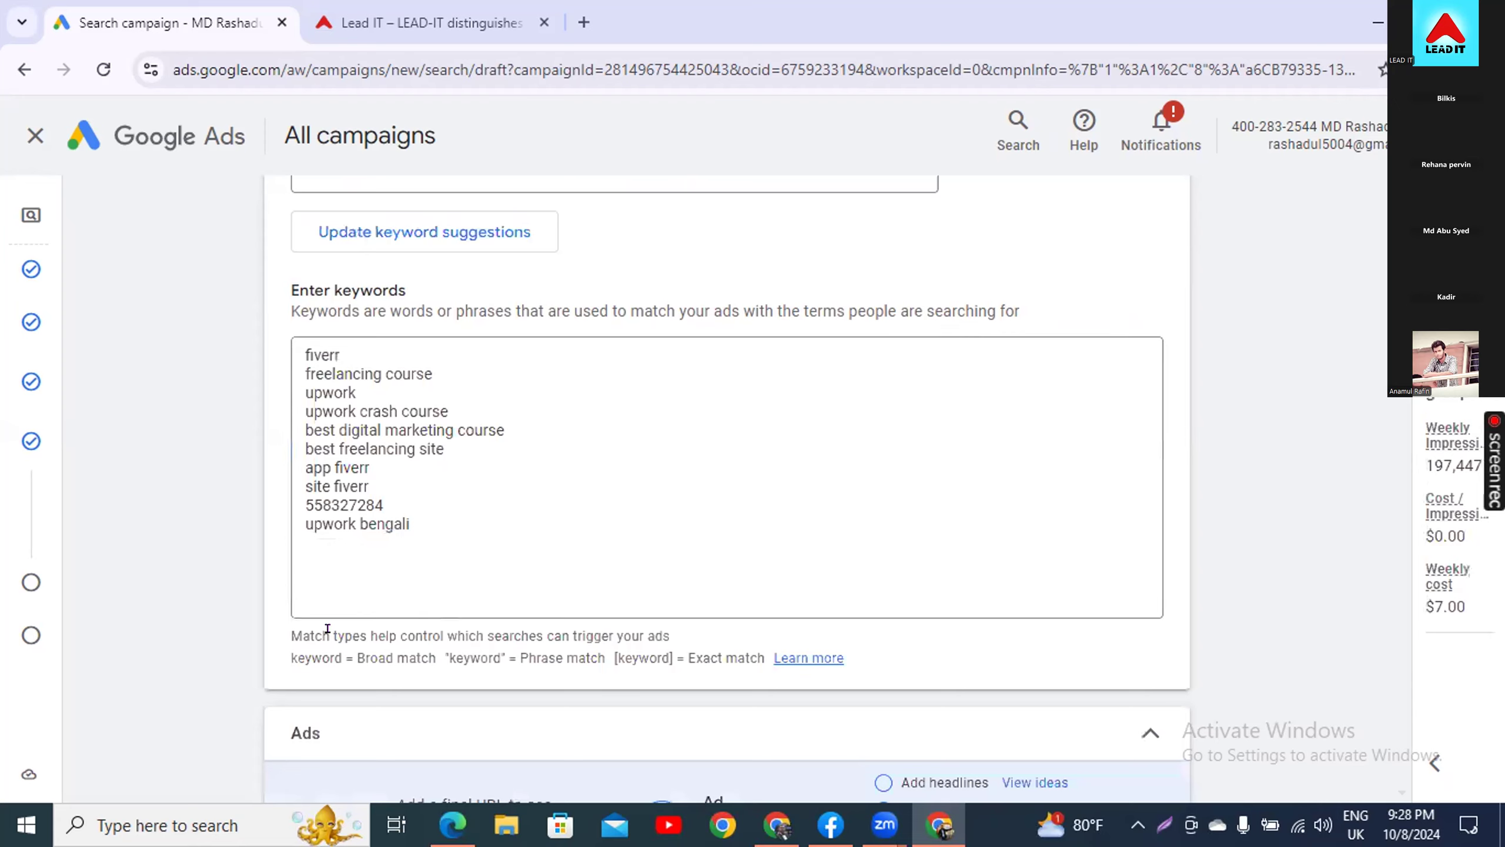
pyautogui.scroll(-2, 273, 628)
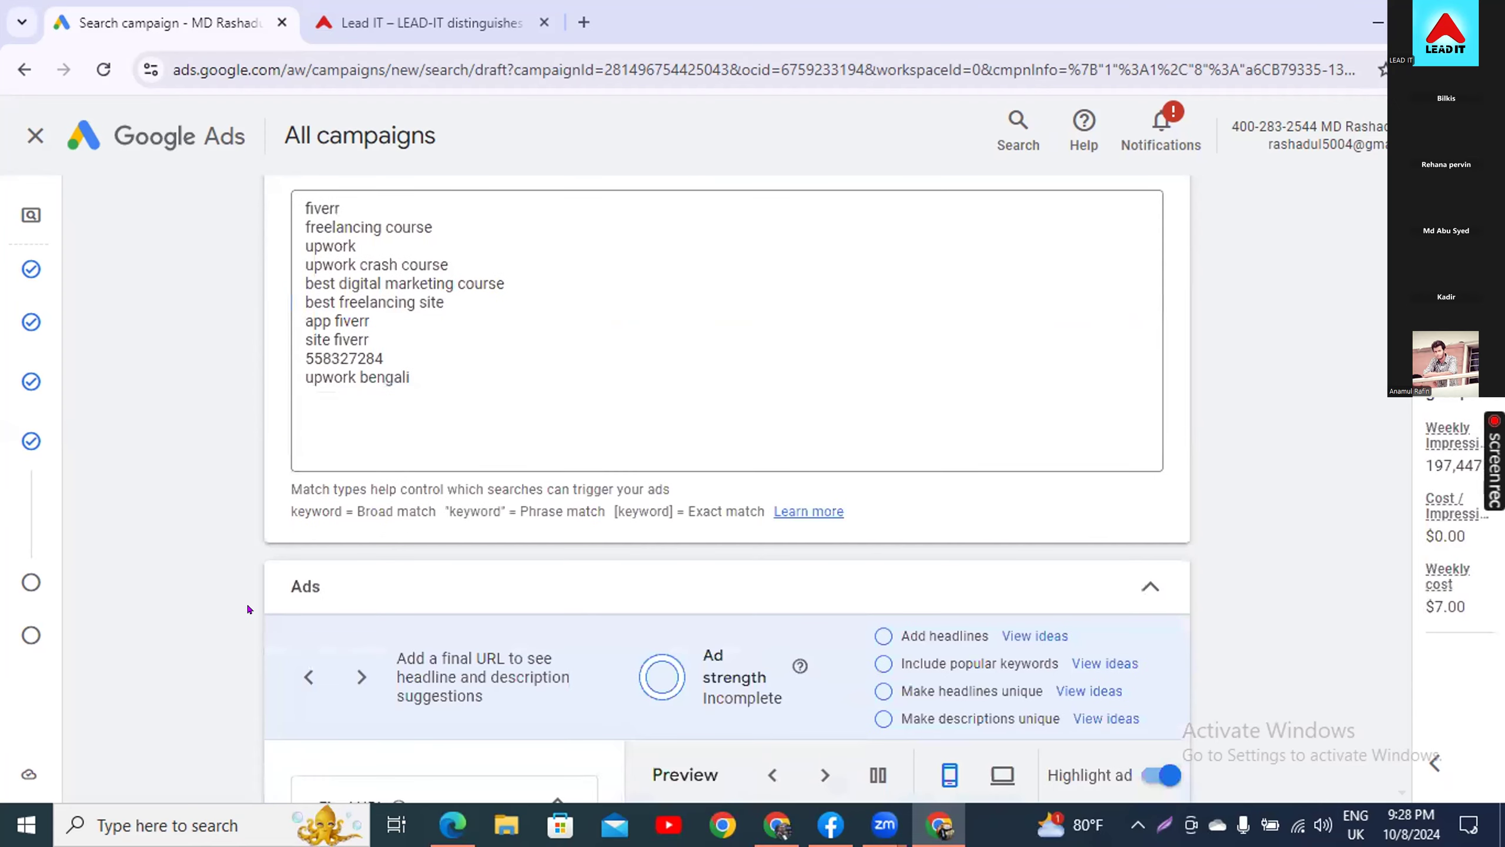
pyautogui.scroll(-2, 245, 601)
pyautogui.scroll(-2, 266, 609)
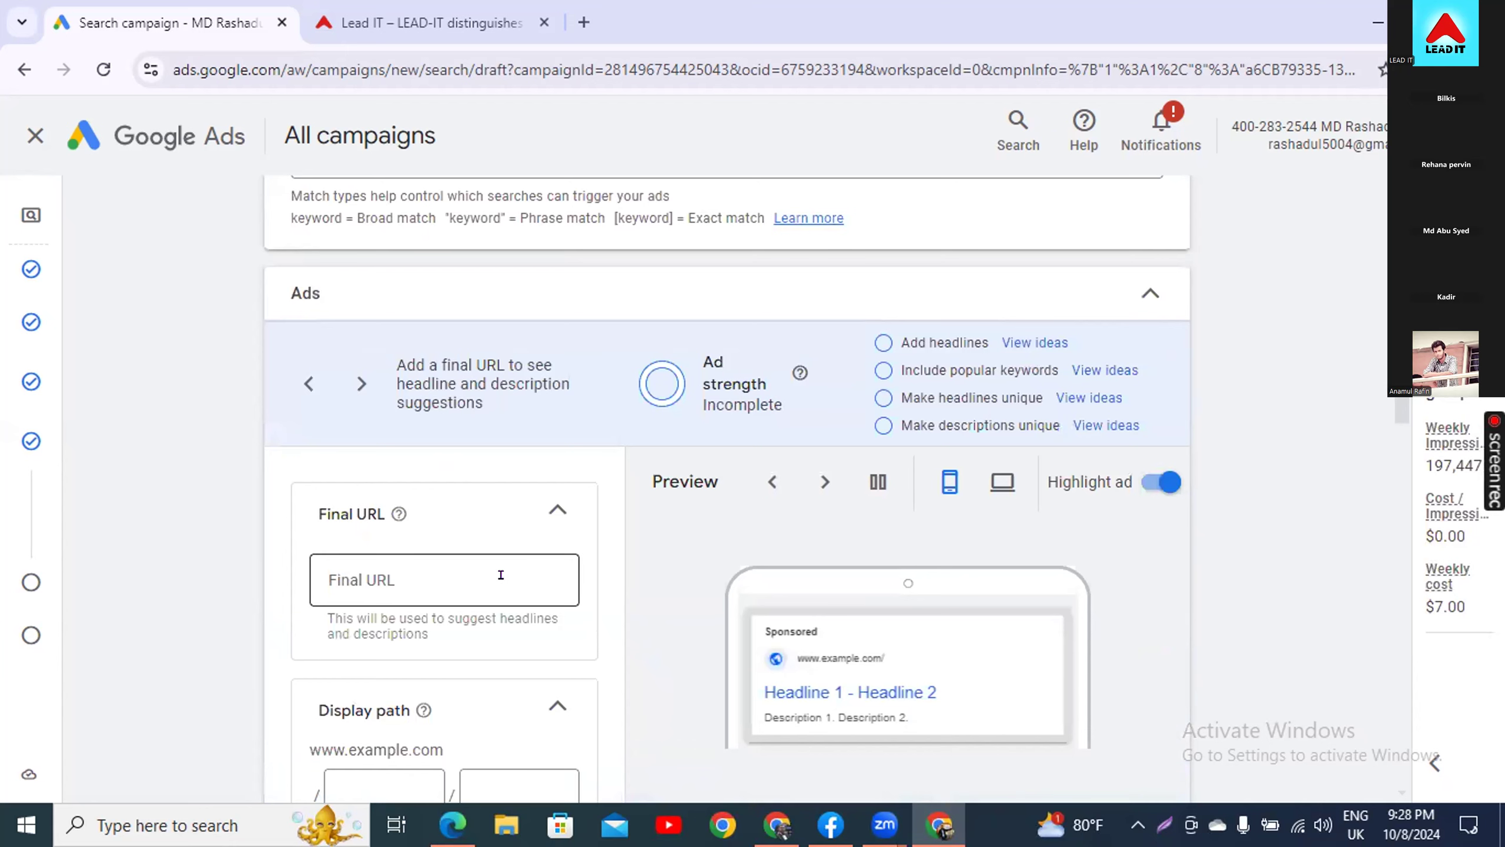
pyautogui.scroll(-2, 308, 593)
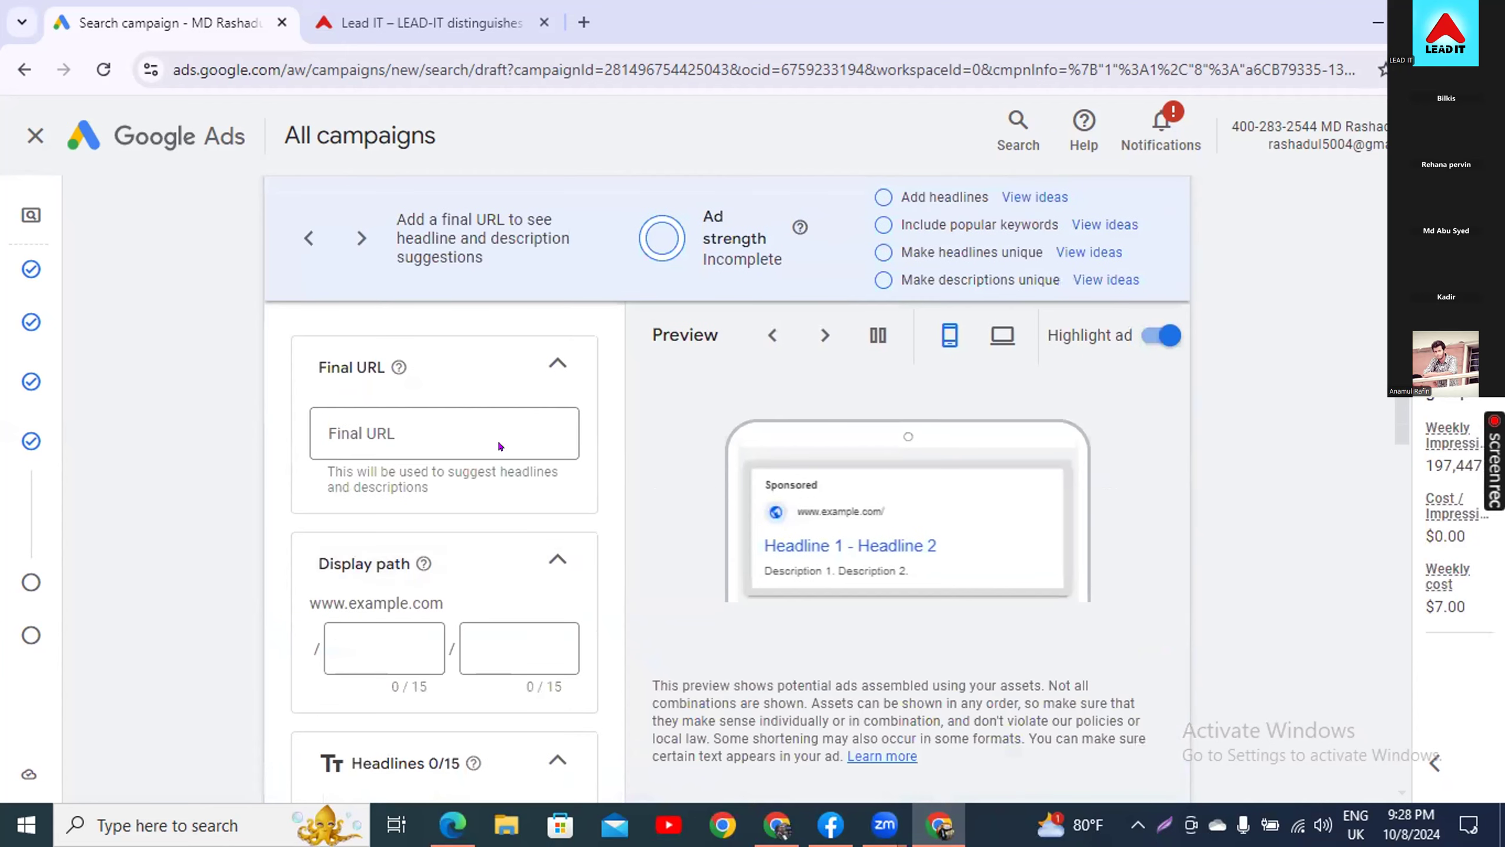
pyautogui.click(441, 414)
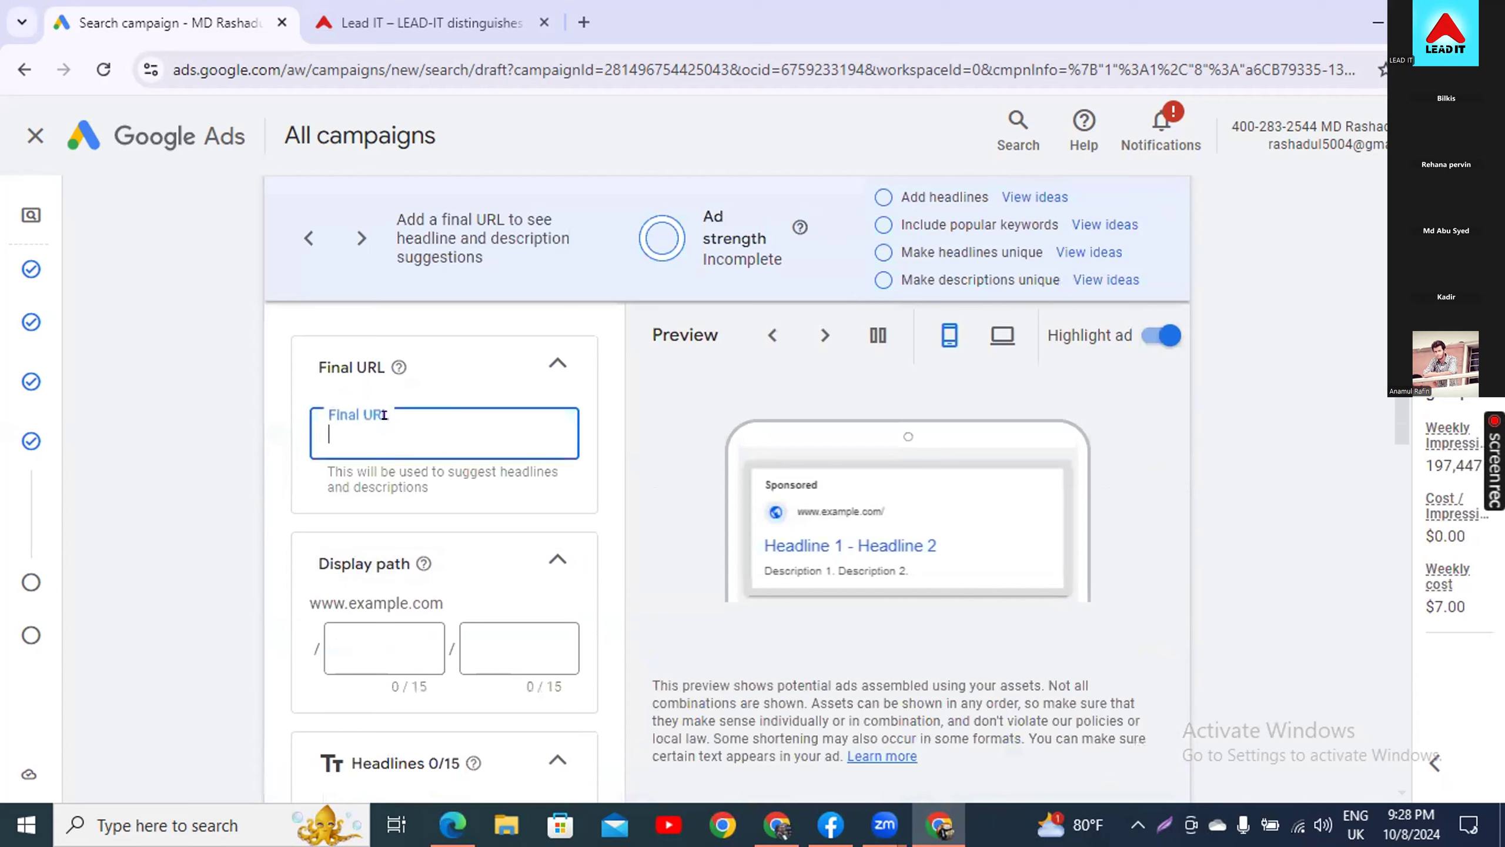
pyautogui.write('https://edu.leaditbd.com/')
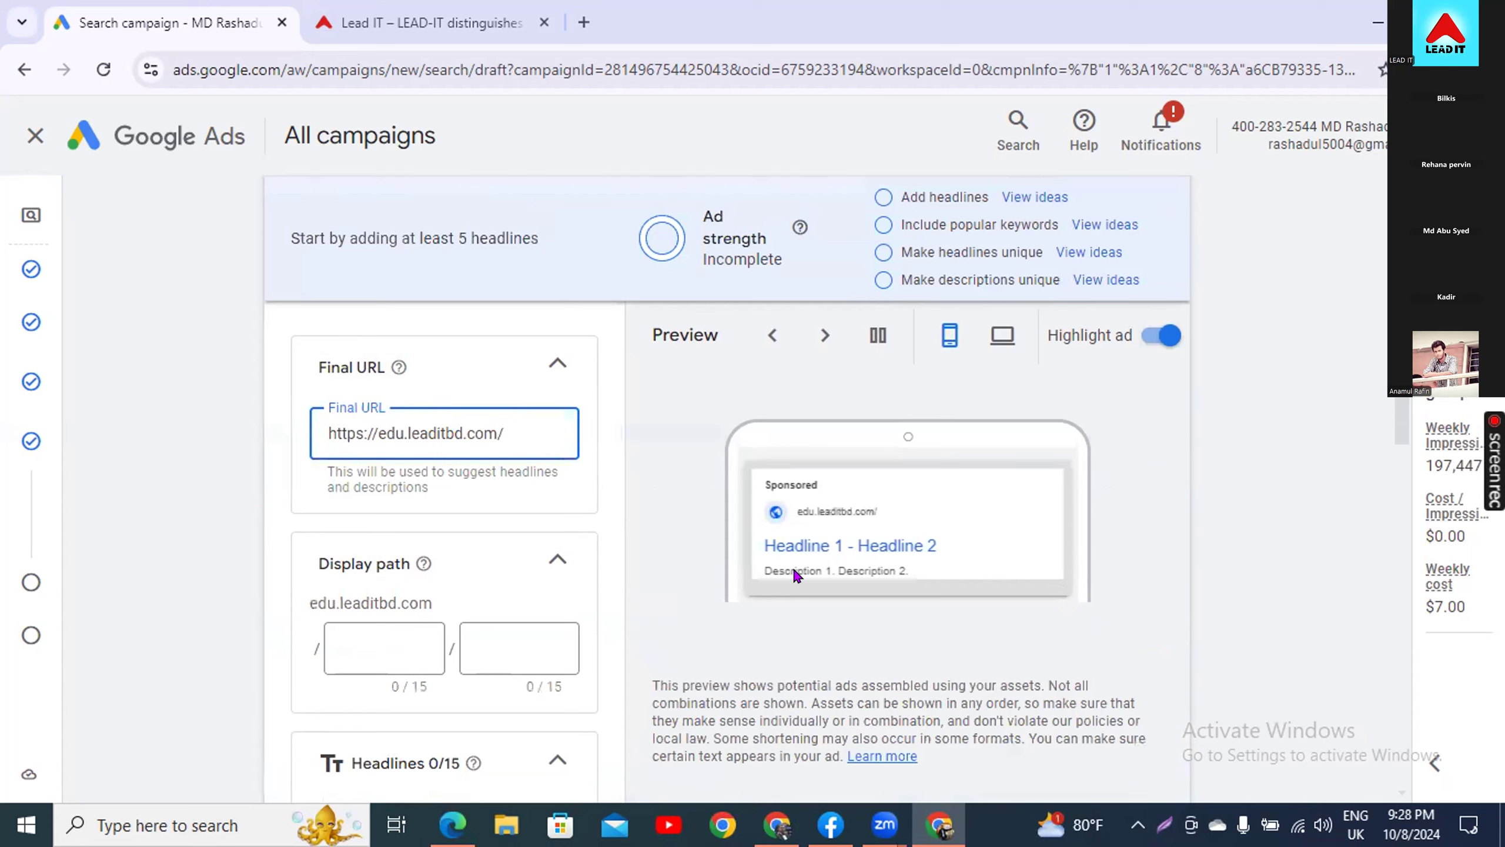
# - Examine the ad's final URL, display path and mobile preview at a larger page zoom
pyautogui.hotkey('ctrl', '+')
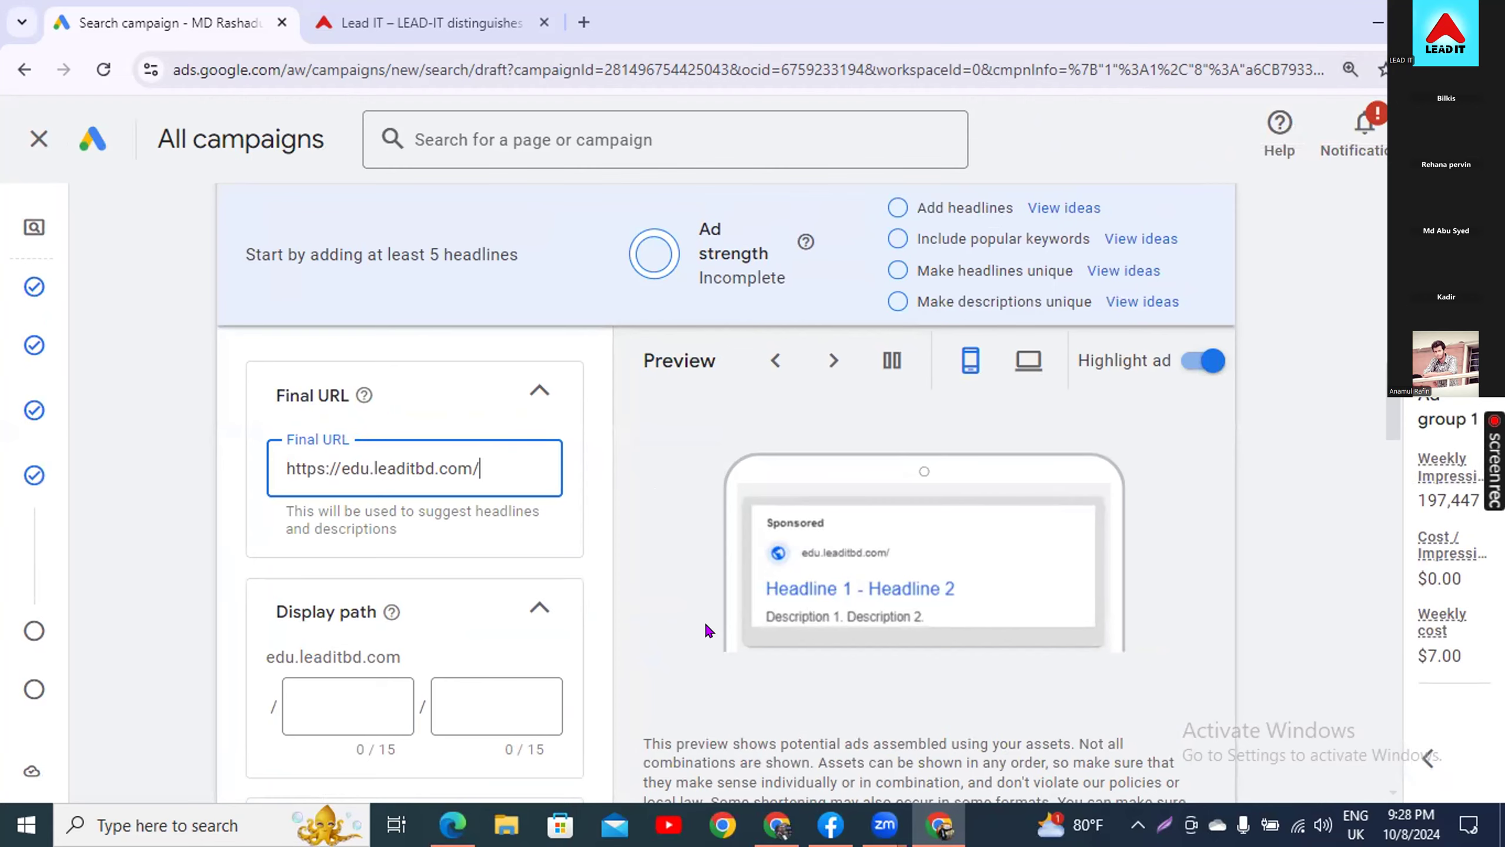
pyautogui.hotkey('ctrl', '+')
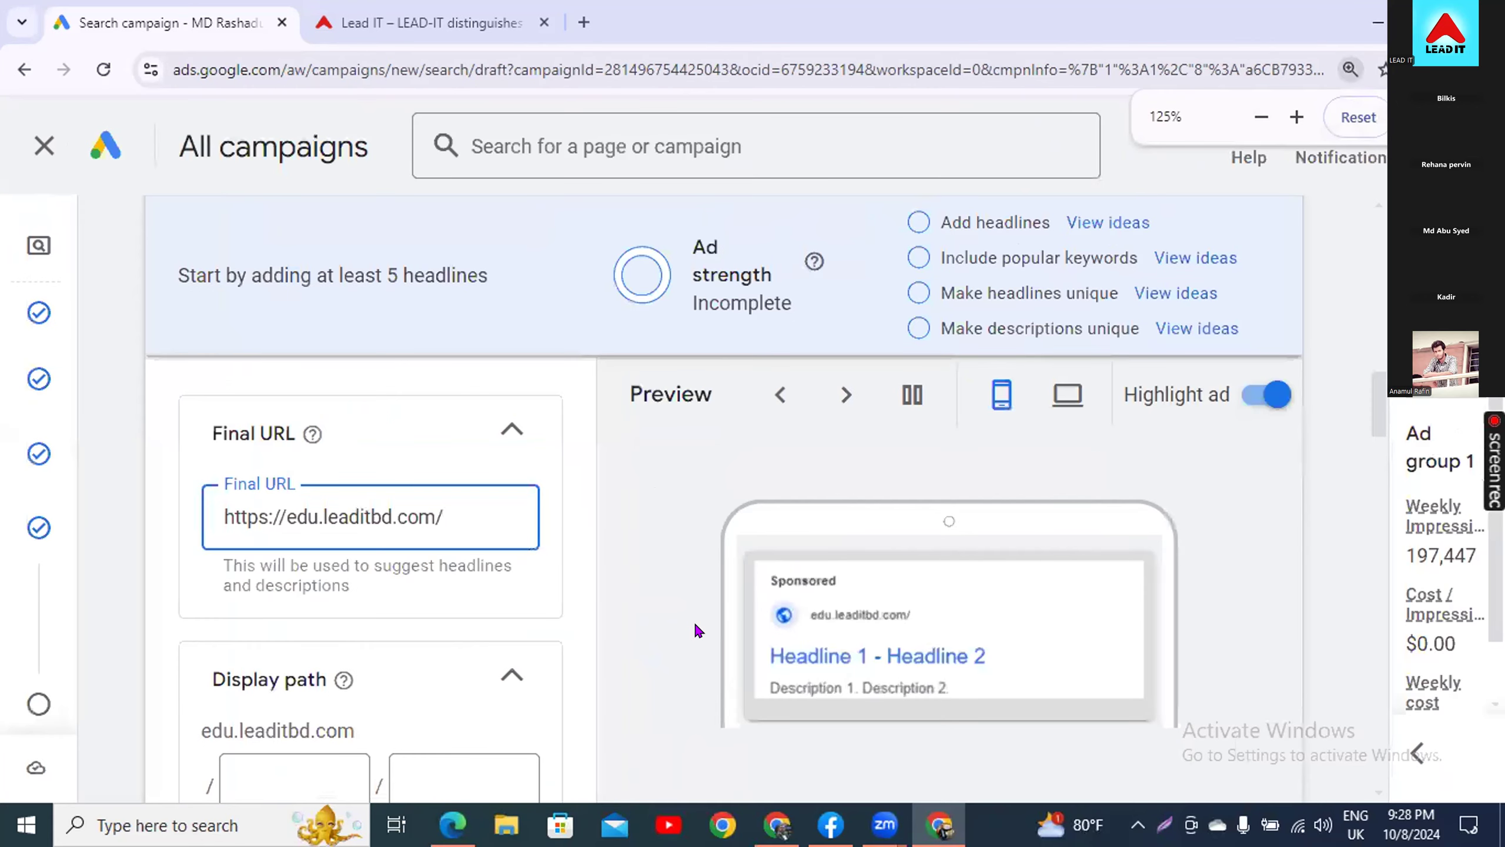
pyautogui.scroll(-2, 693, 625)
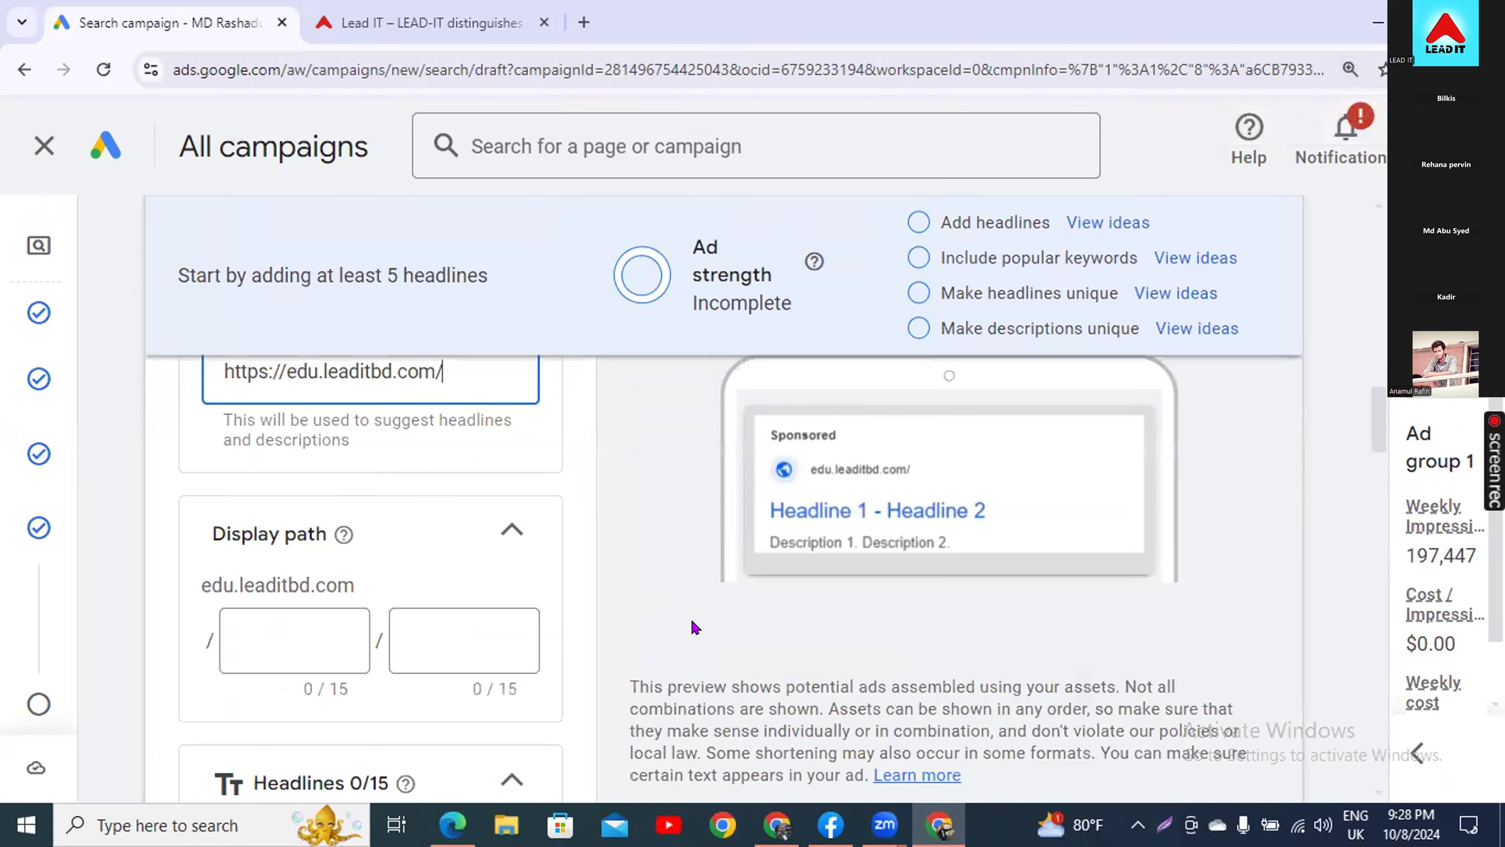
pyautogui.scroll(2, 690, 618)
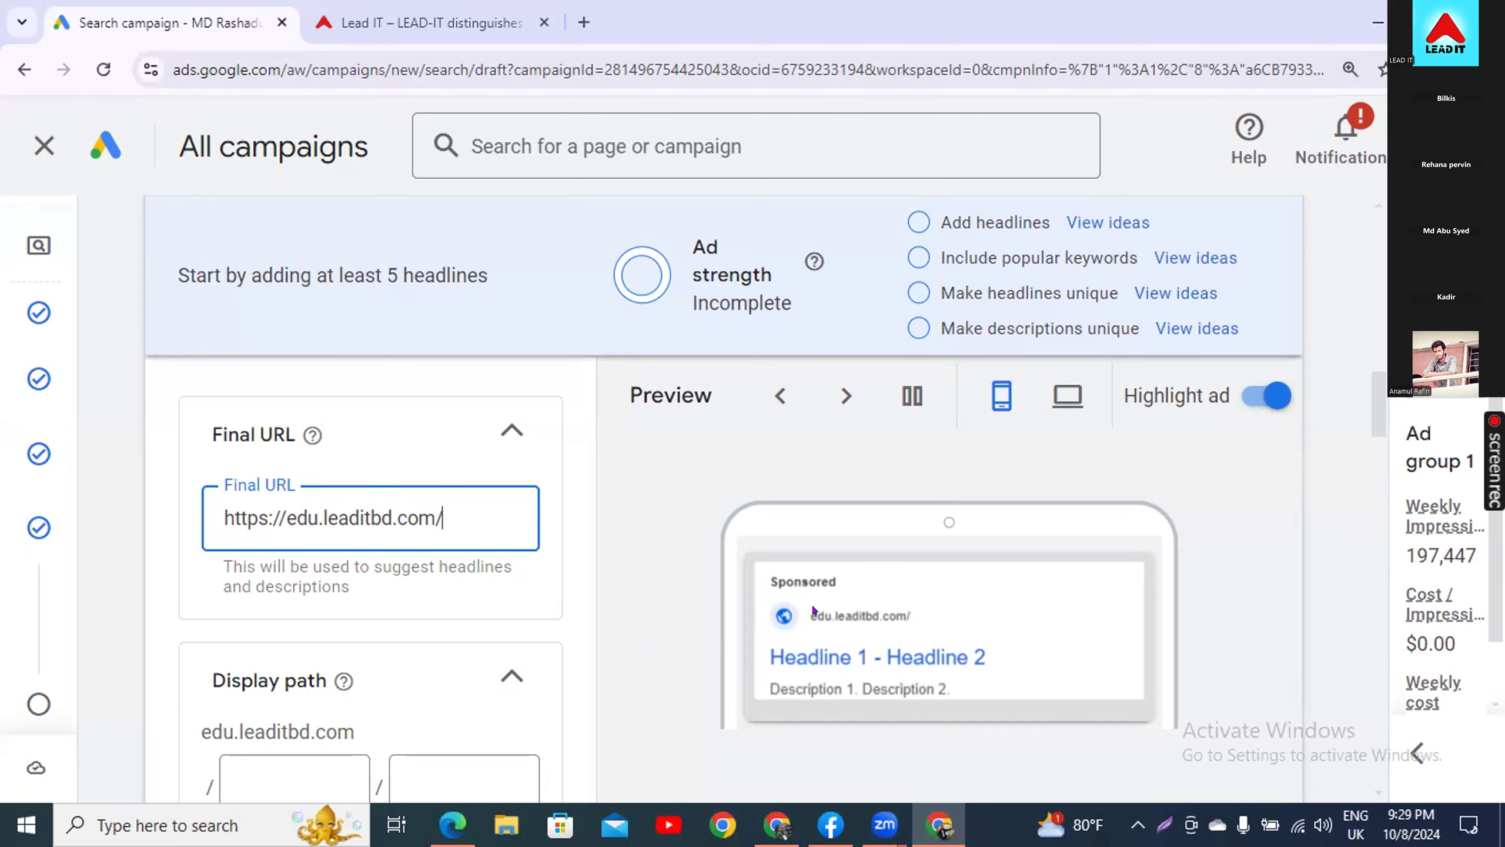
pyautogui.scroll(-2, 600, 597)
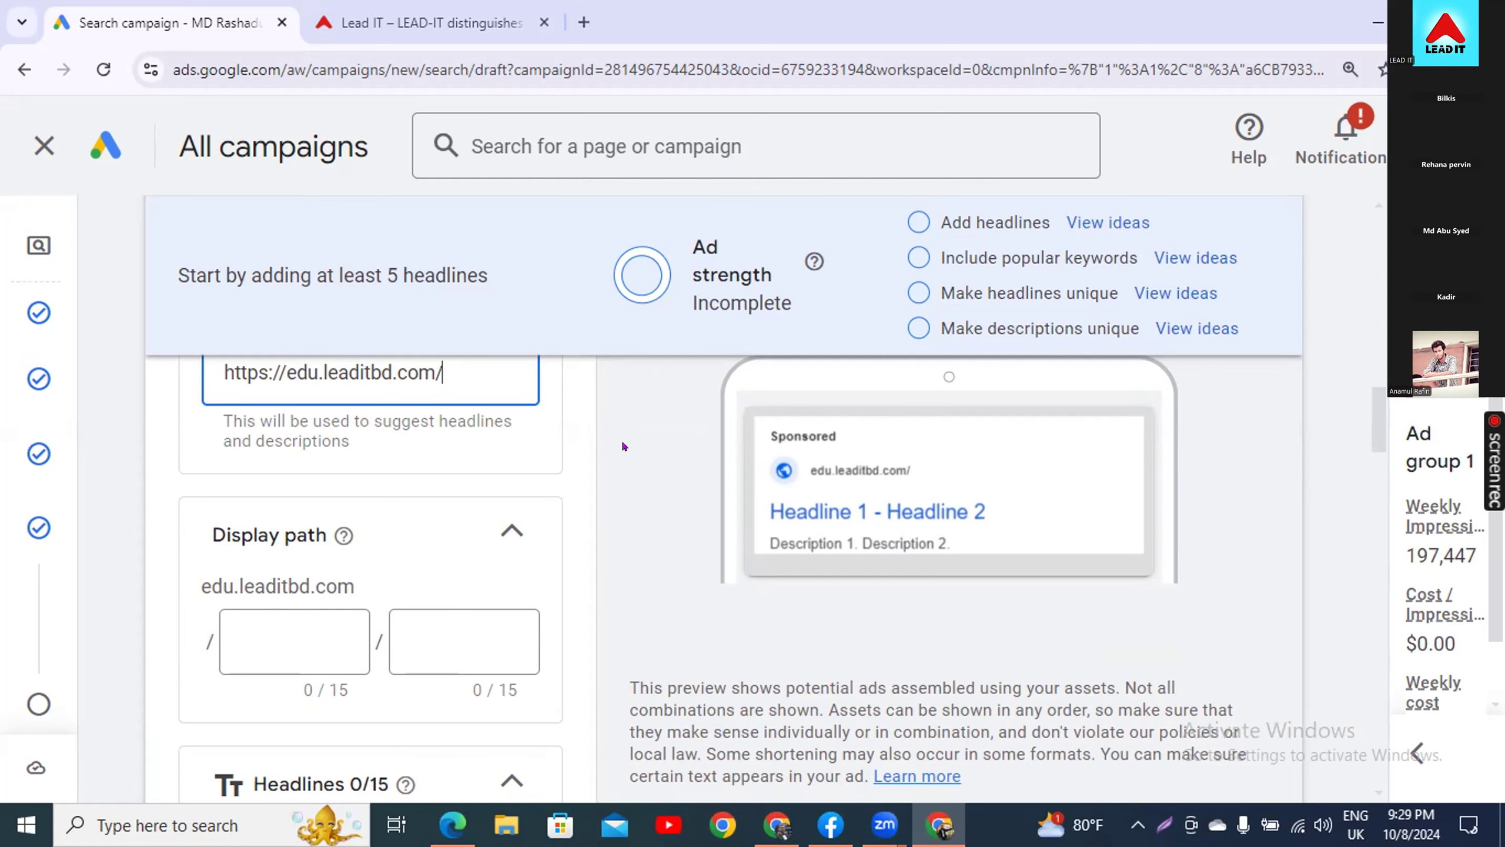
pyautogui.hotkey('ctrl', '-')
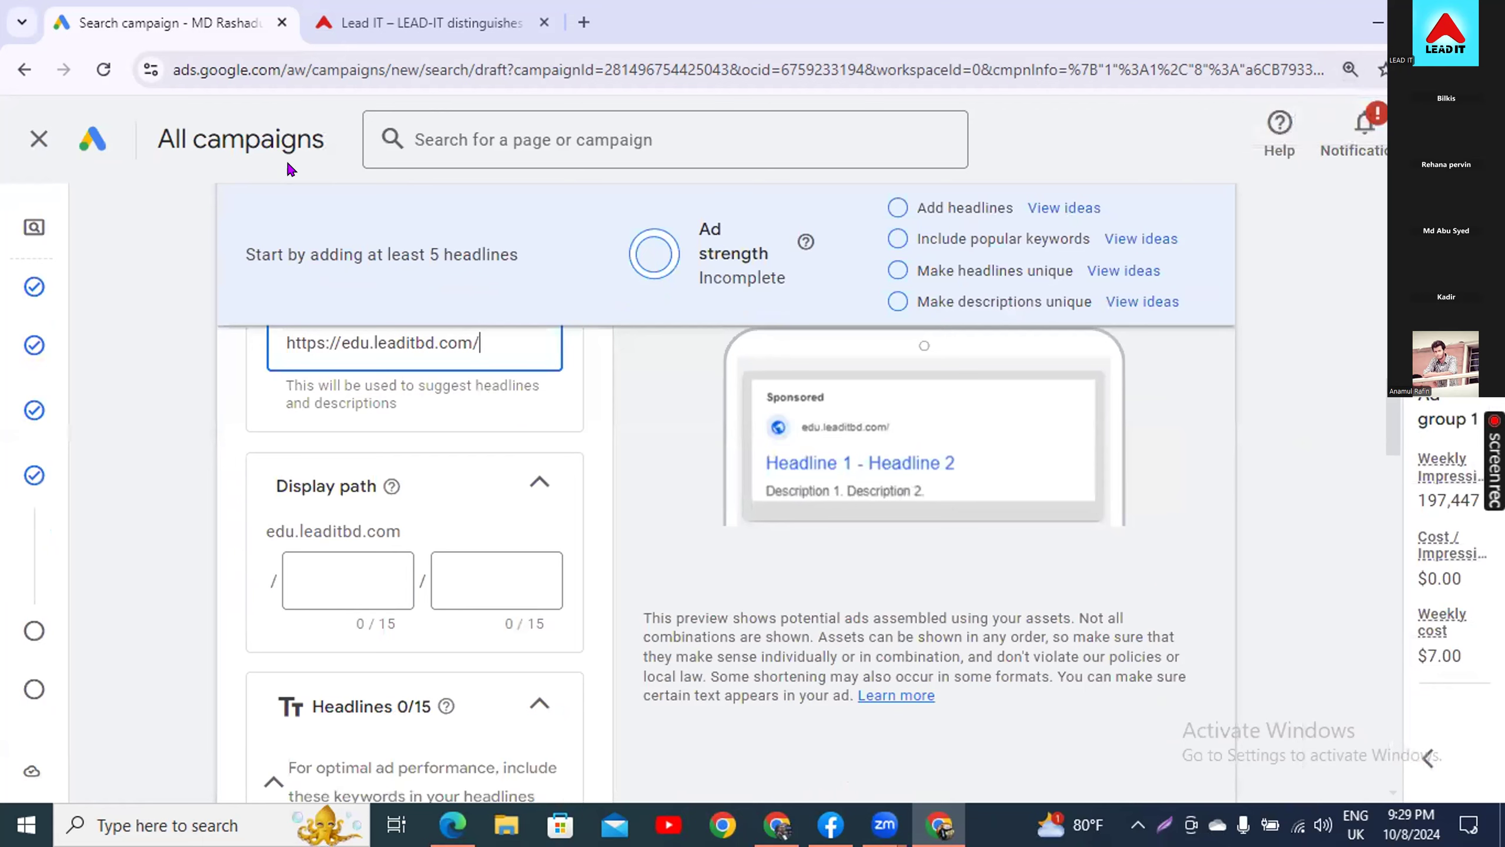
pyautogui.hotkey('ctrl', '-')
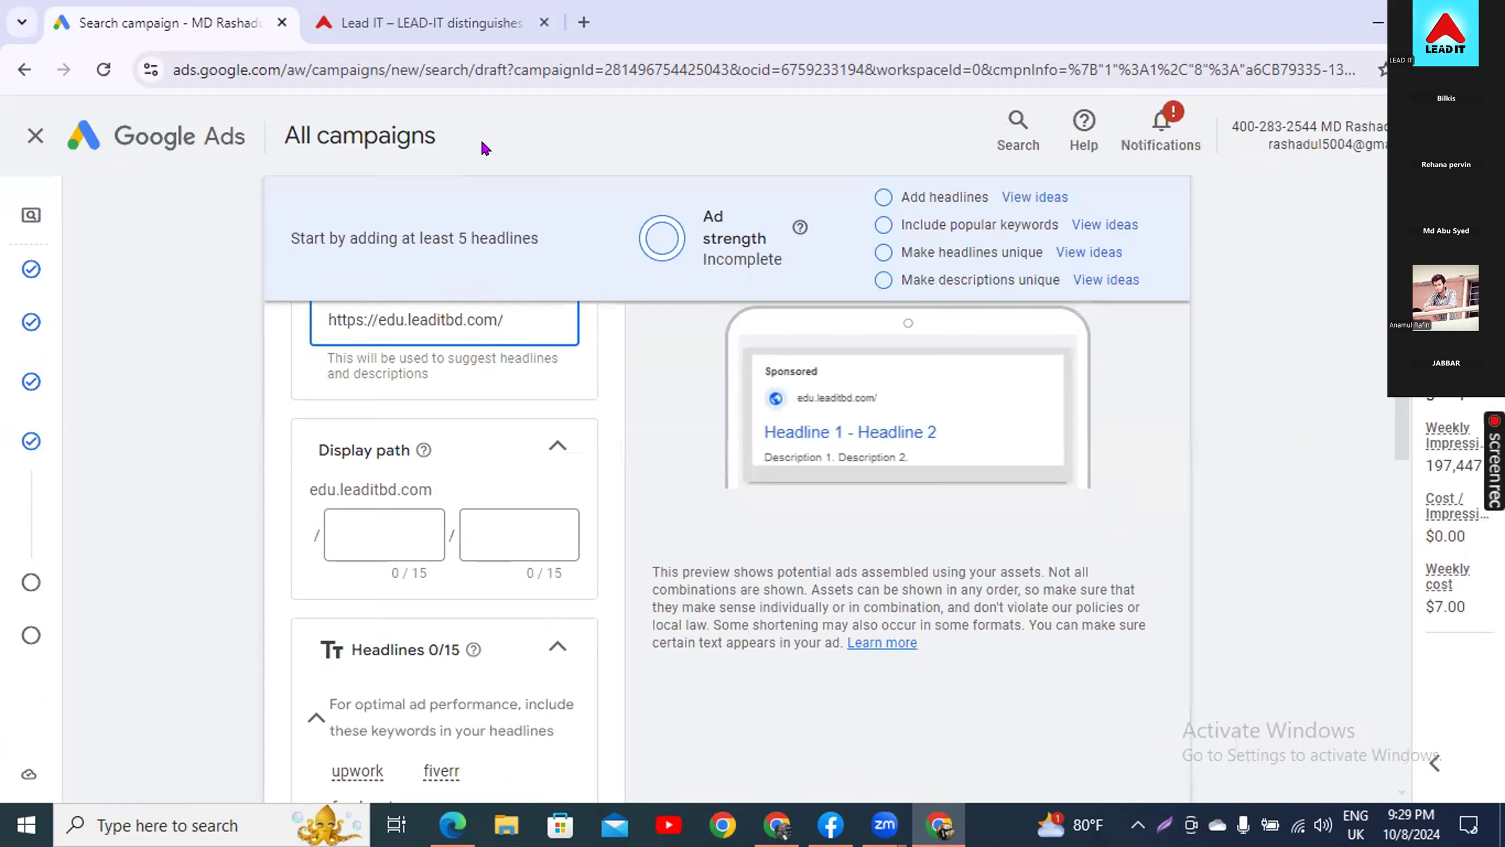
pyautogui.hotkey('ctrl', '+')
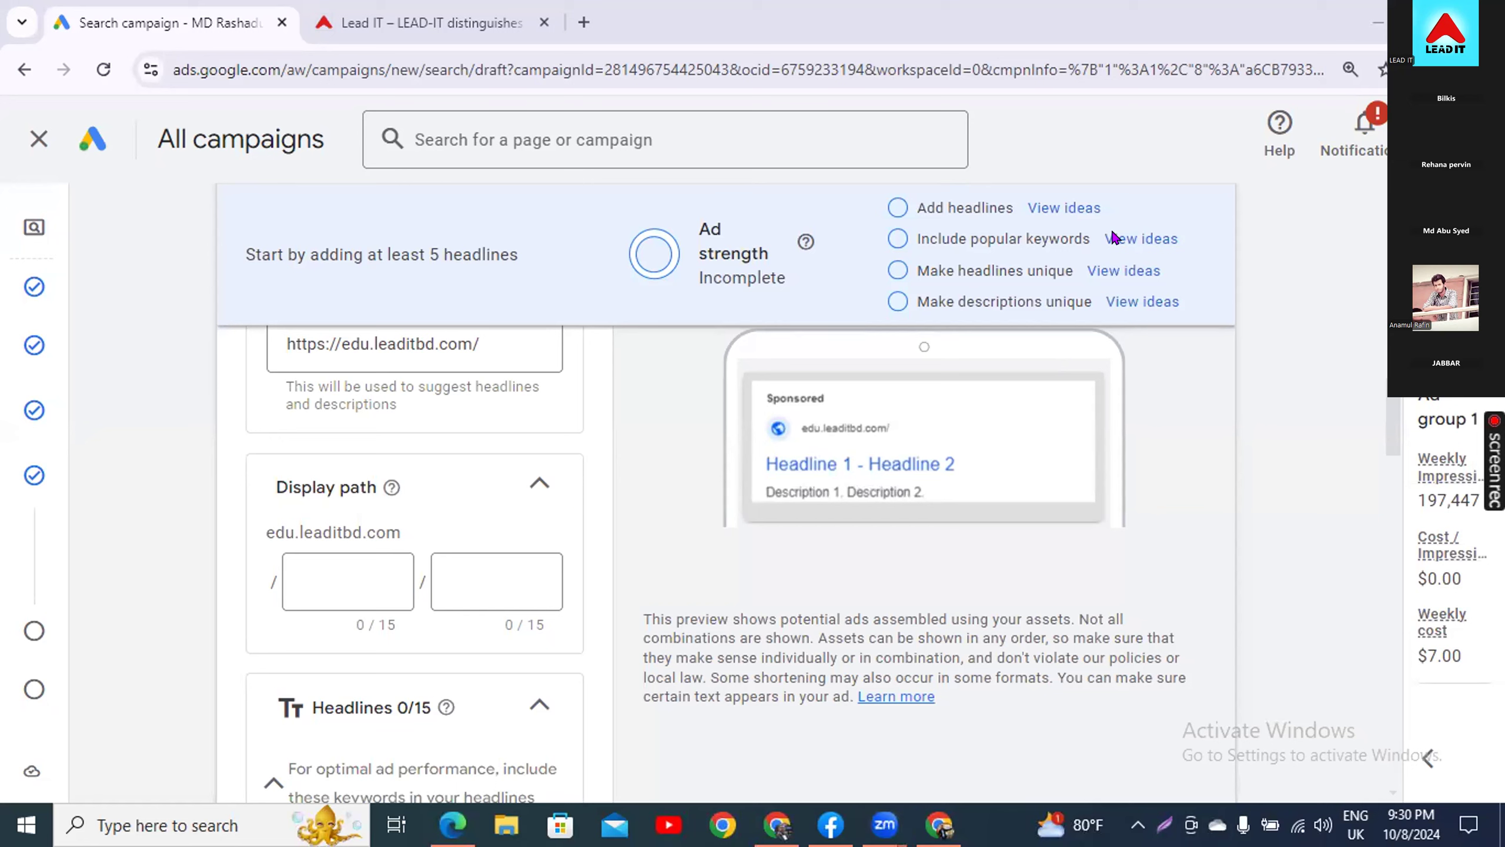
# - Switch to the Lead IT website, open its Course page and look through the listed courses
pyautogui.click(391, 23)
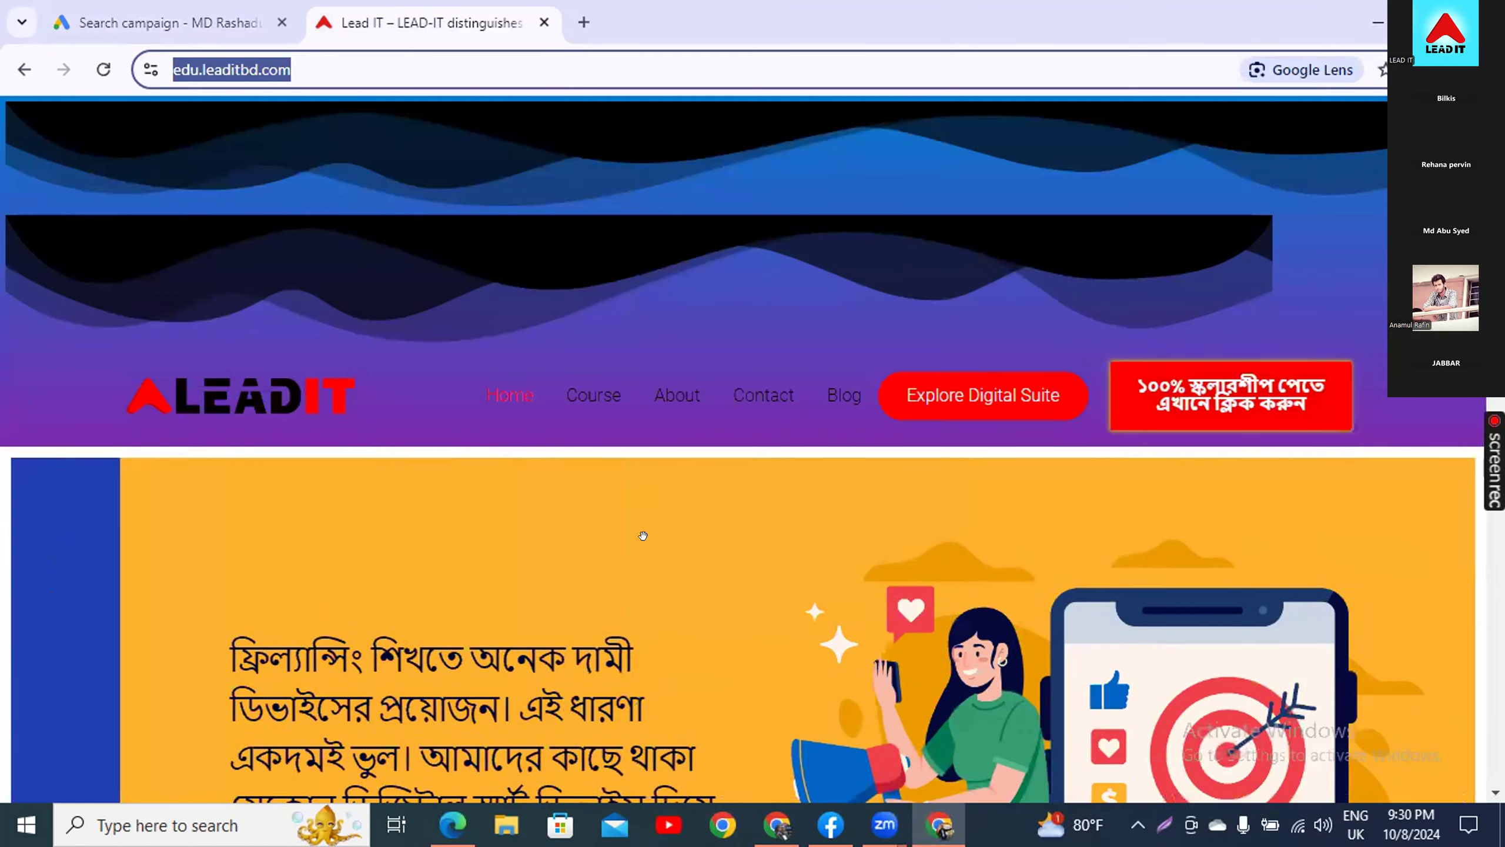
pyautogui.scroll(-2, 662, 507)
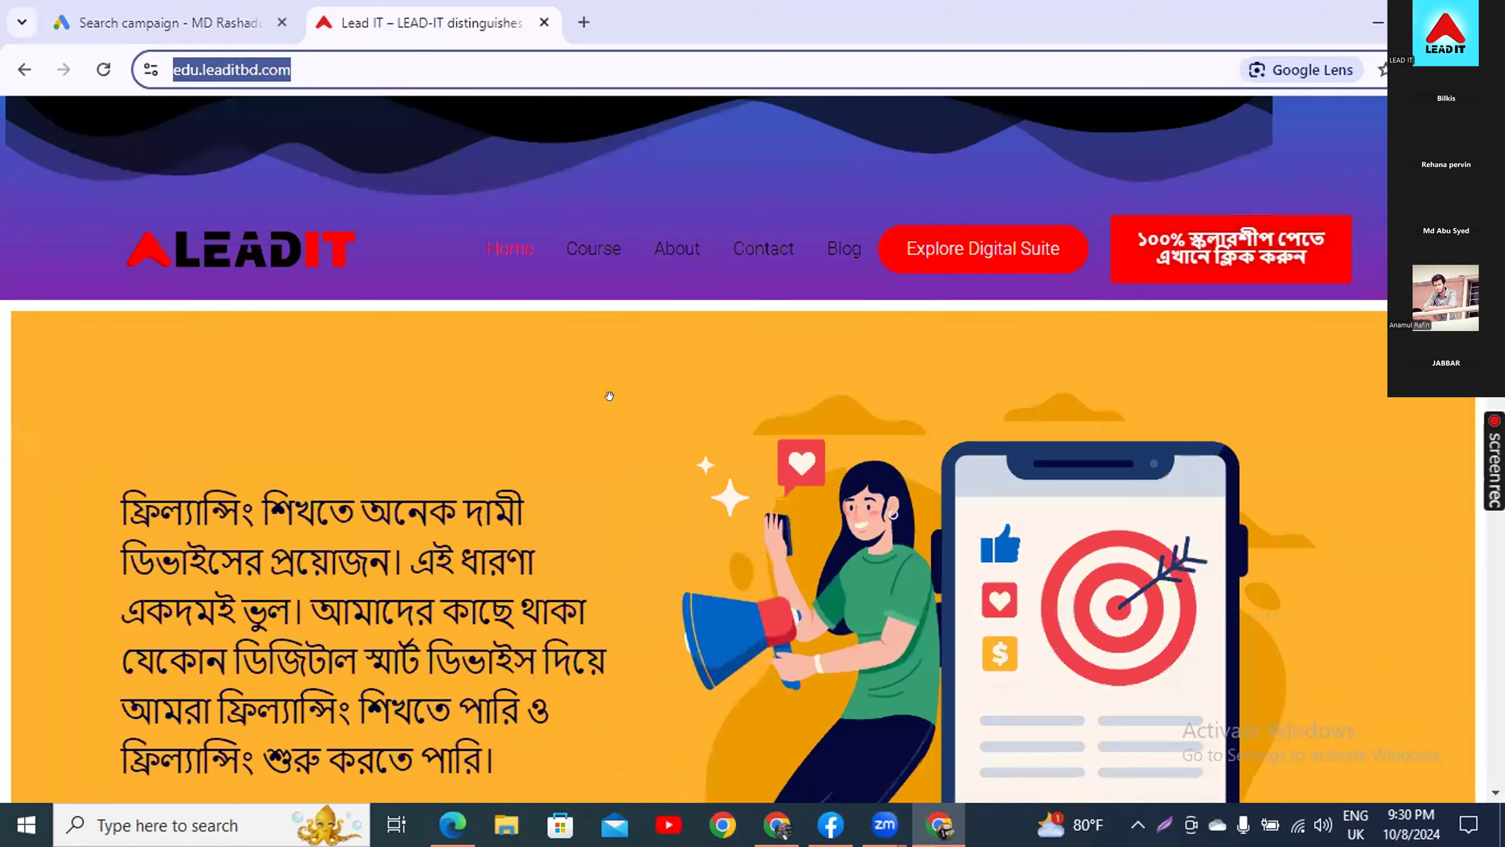
pyautogui.click(575, 242)
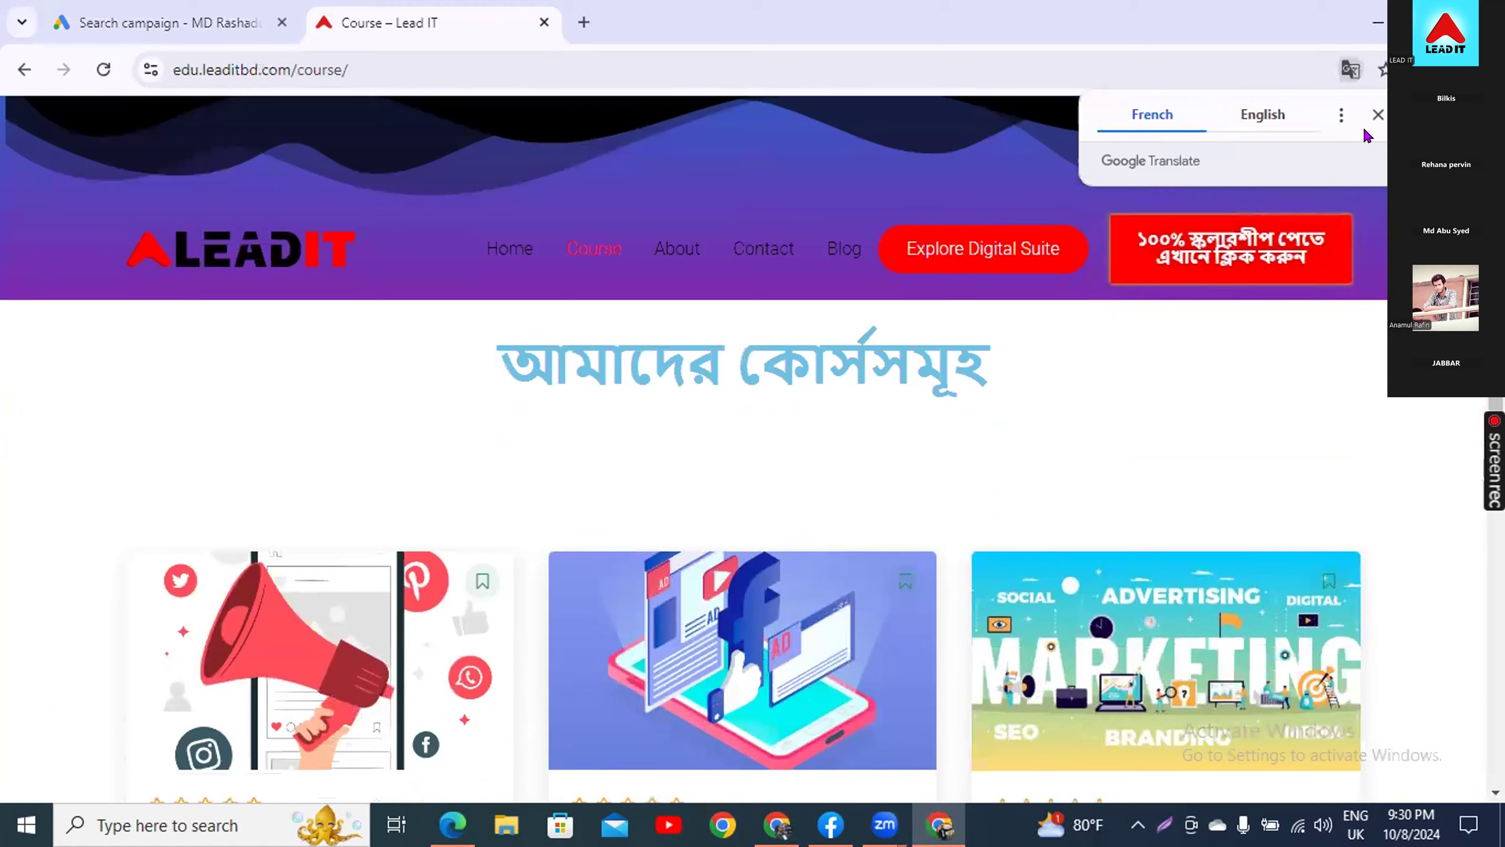
pyautogui.click(1377, 115)
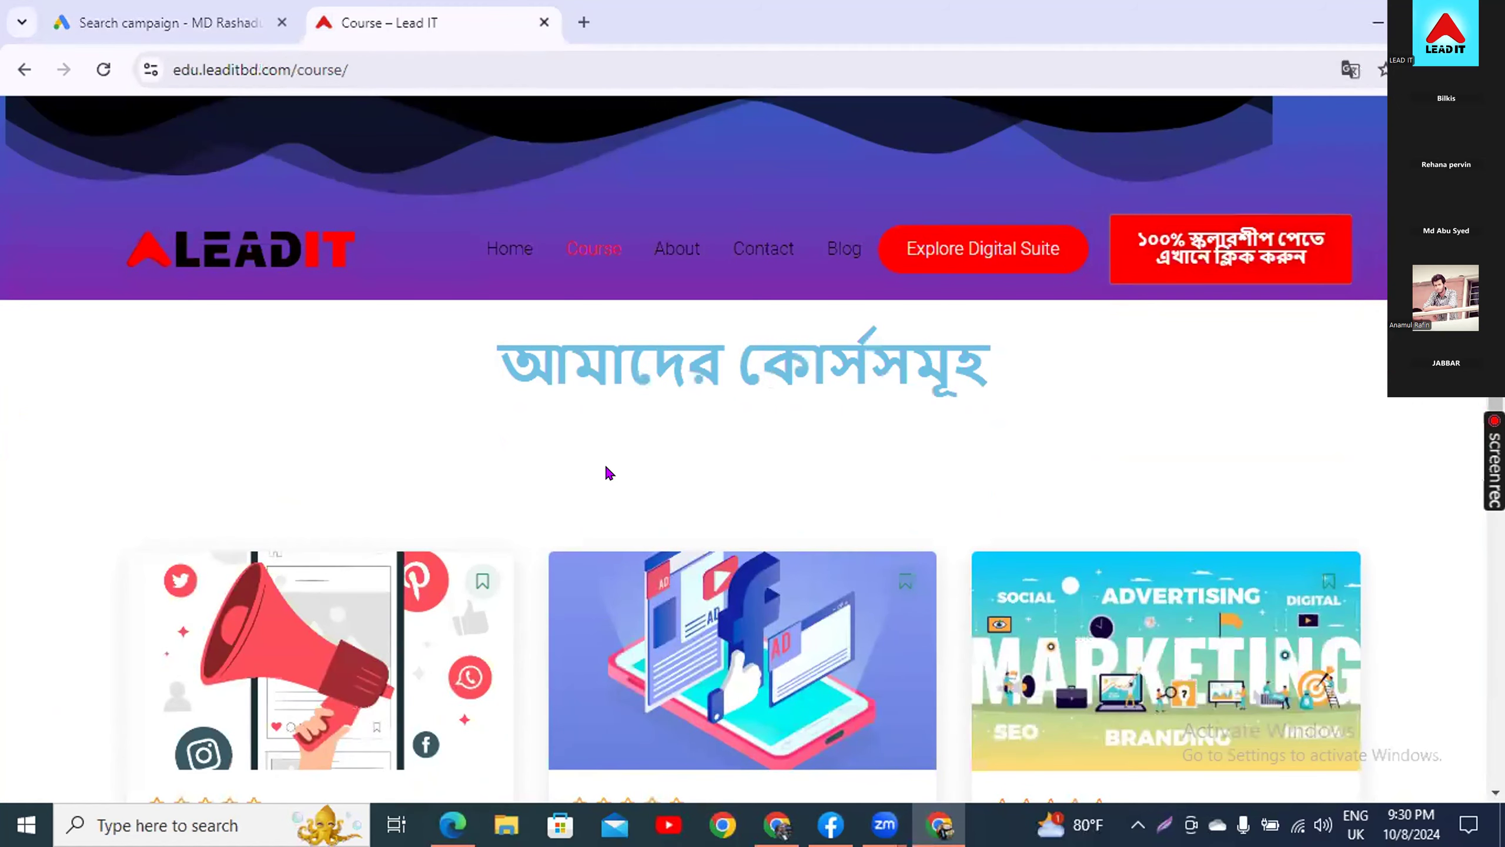
pyautogui.scroll(-5, 605, 474)
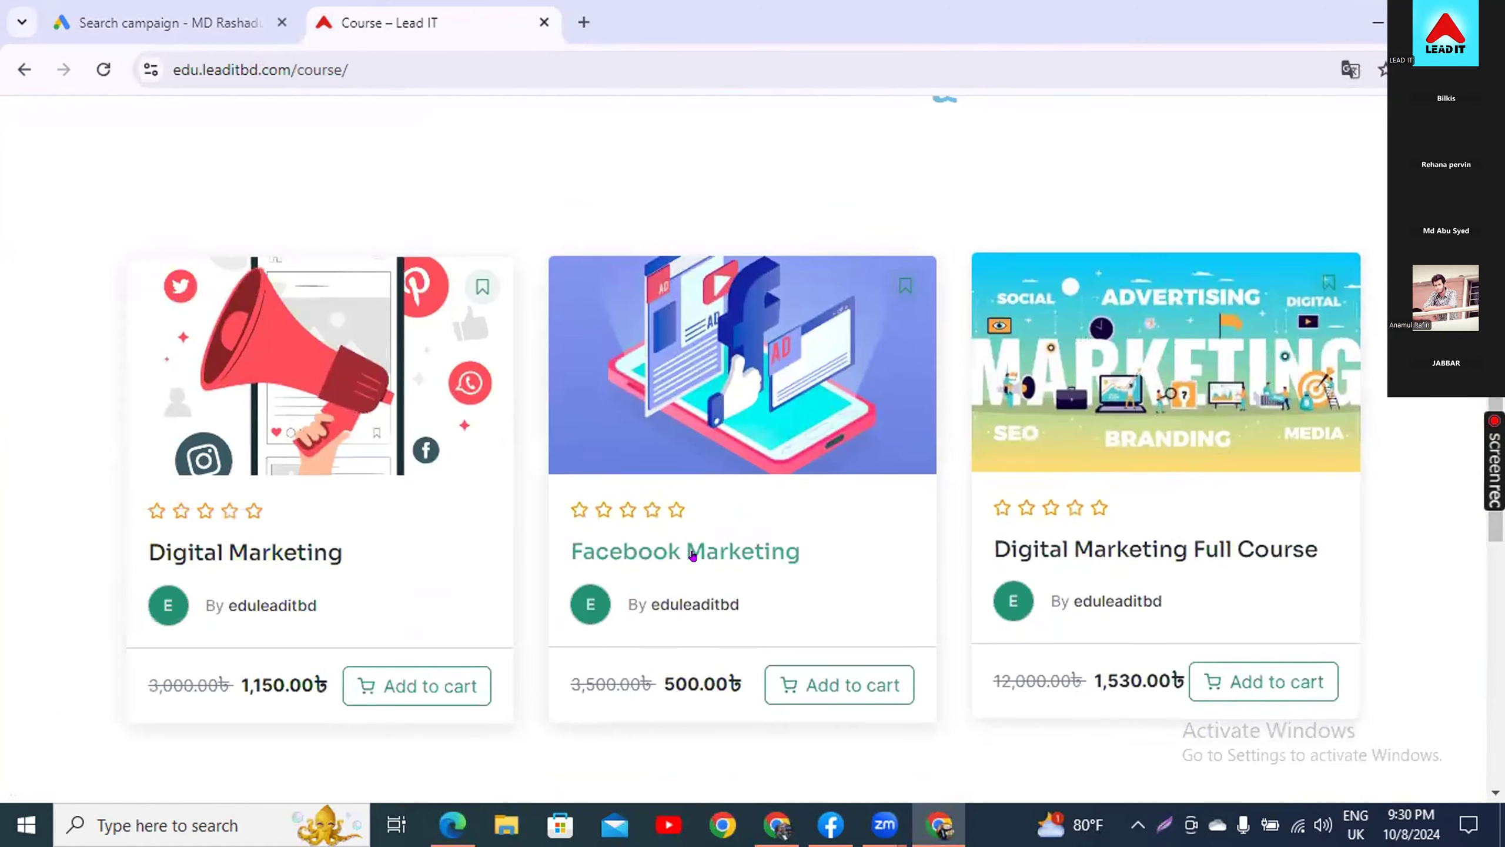
pyautogui.scroll(7, 616, 522)
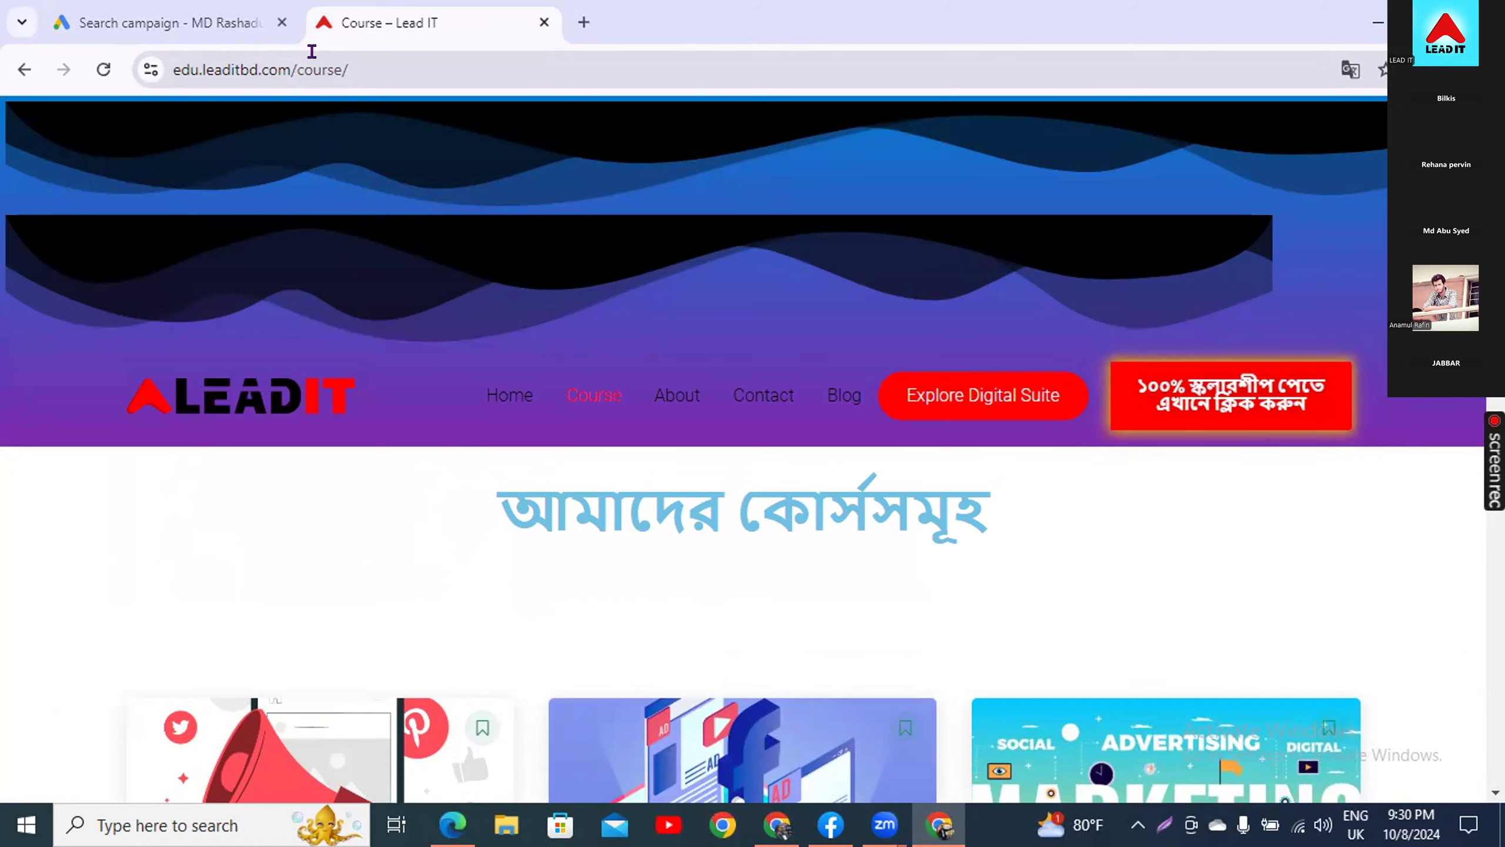
# - Begin editing the ad's first display path field, and open the Digital Marketing Full Course page on the Lead IT website
pyautogui.click(215, 23)
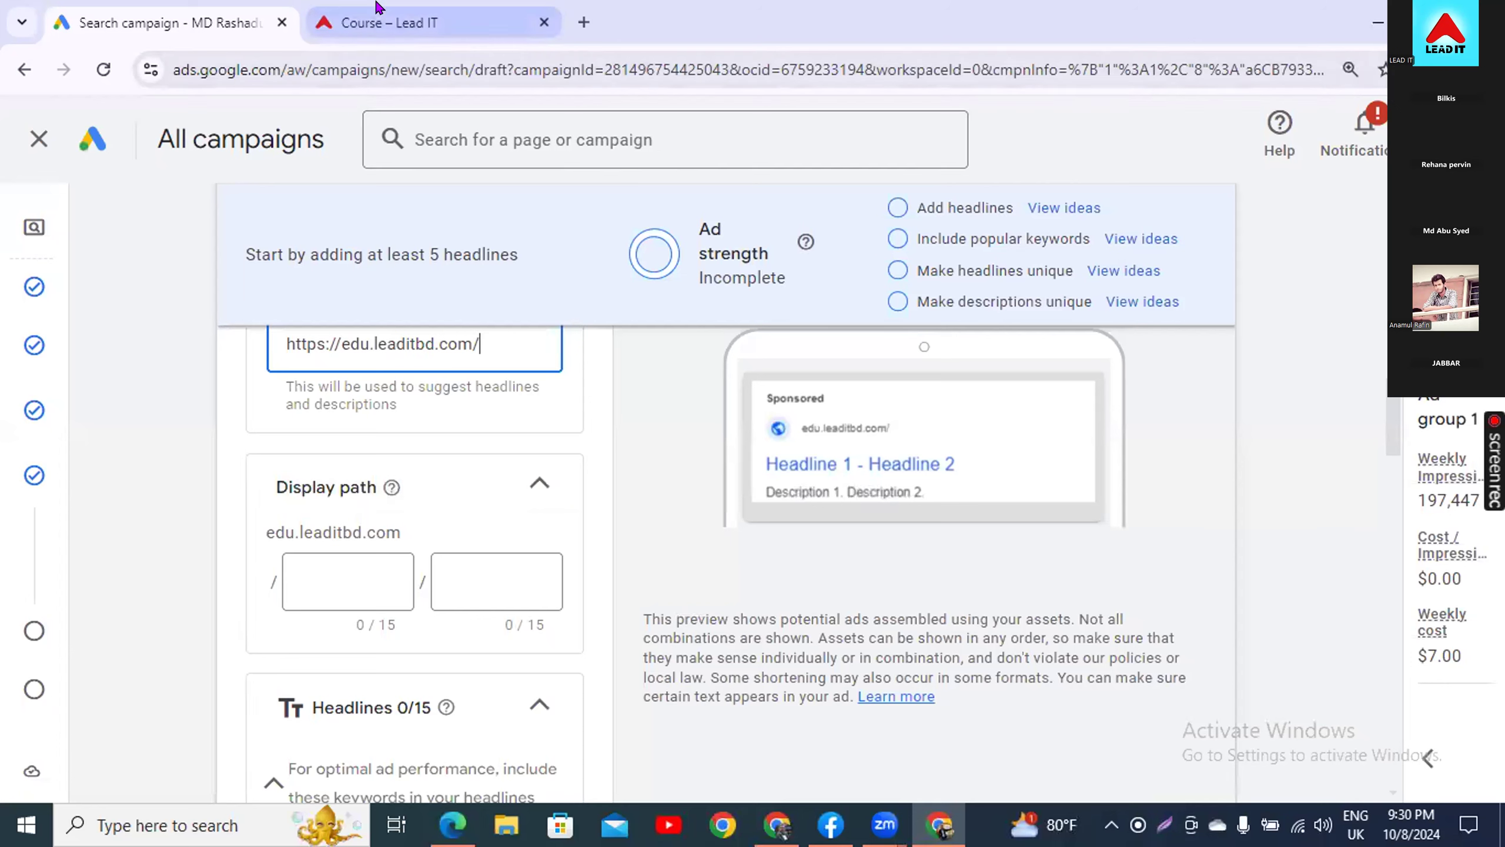
pyautogui.click(329, 573)
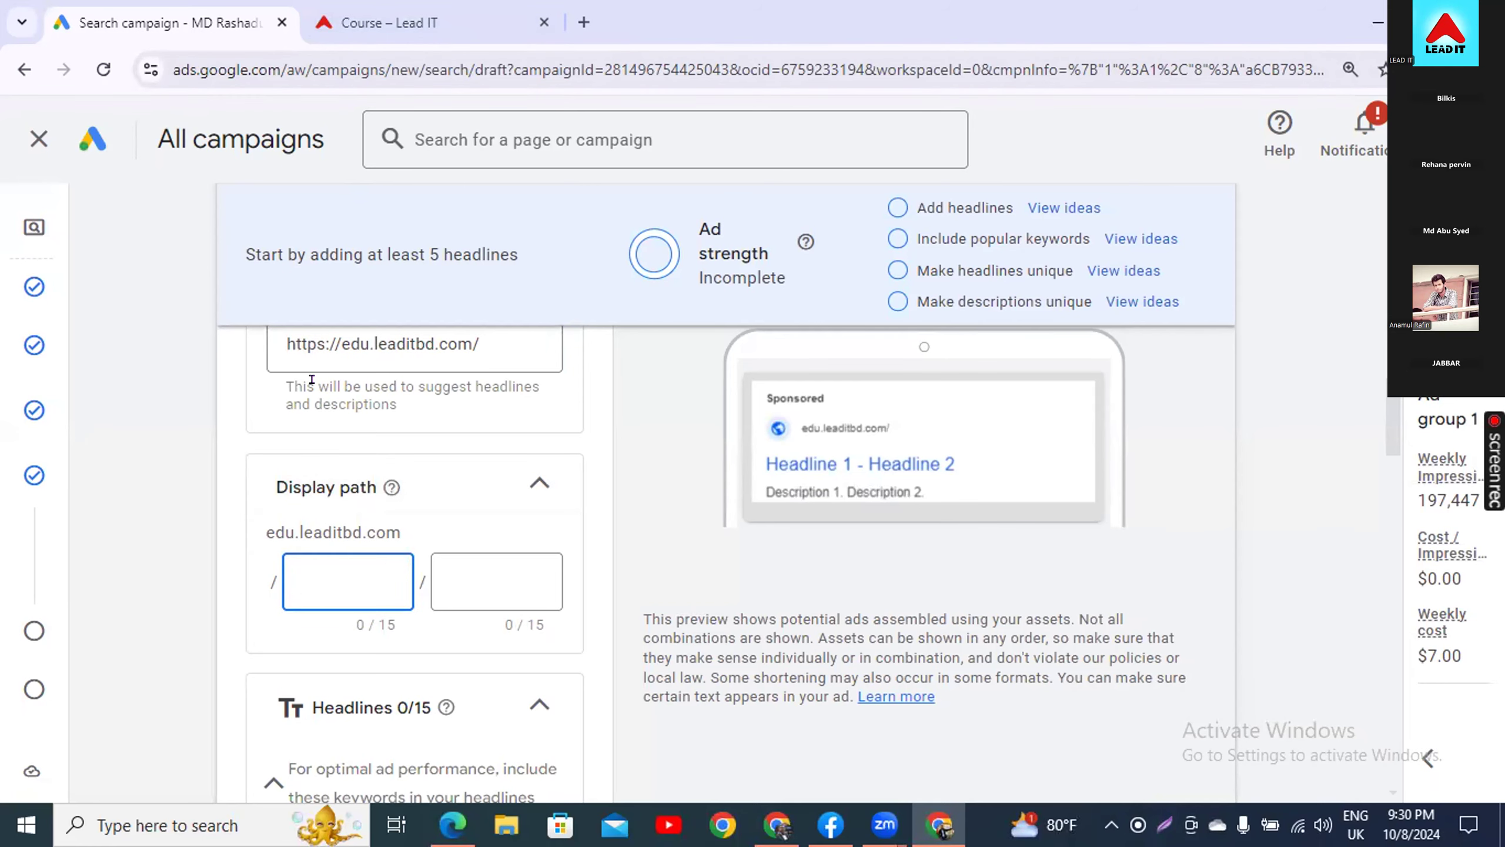
pyautogui.click(394, 22)
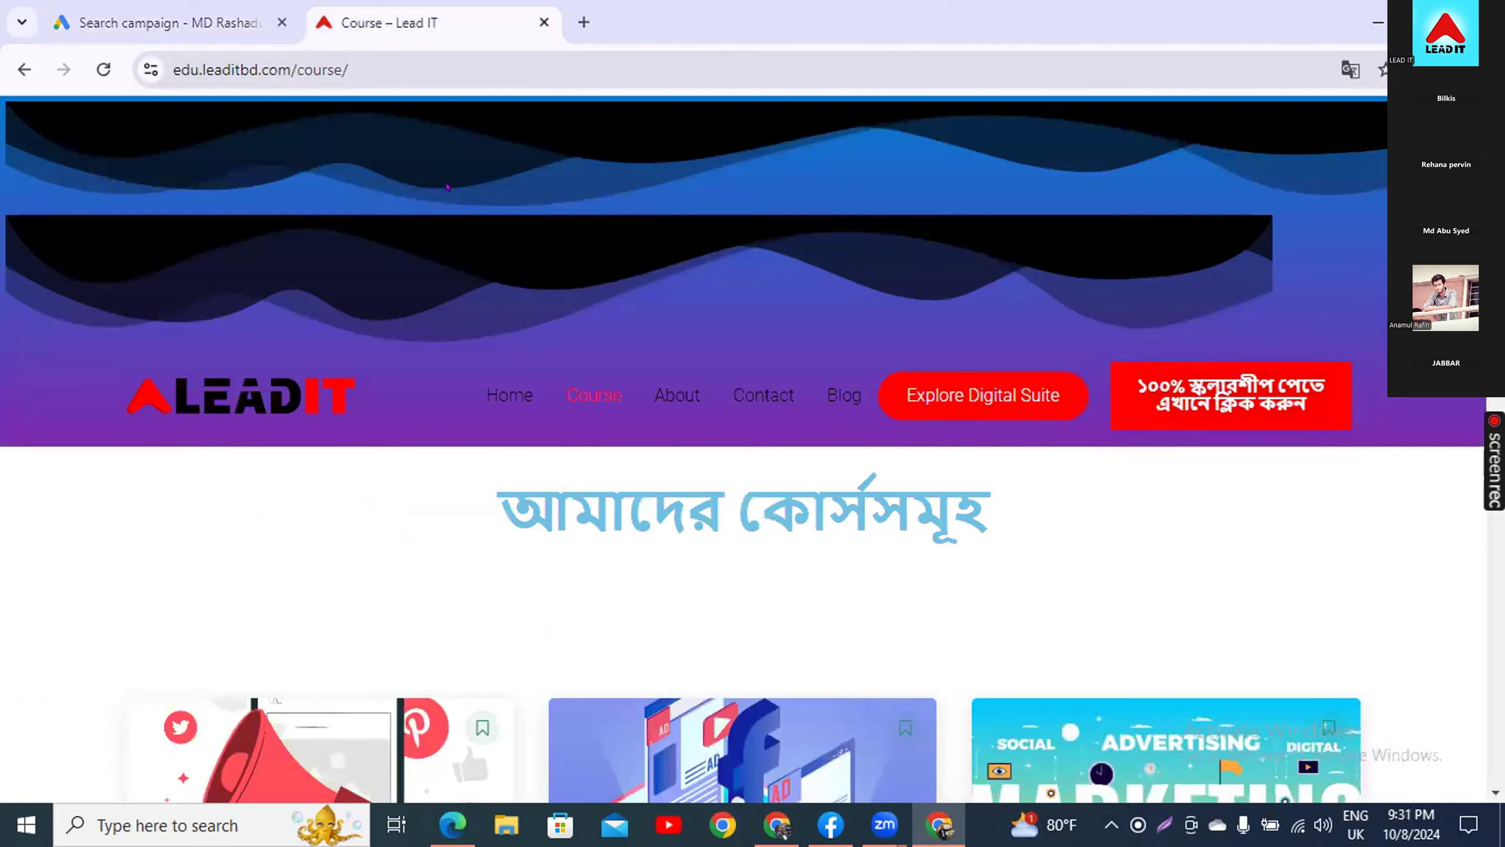
pyautogui.click(995, 752)
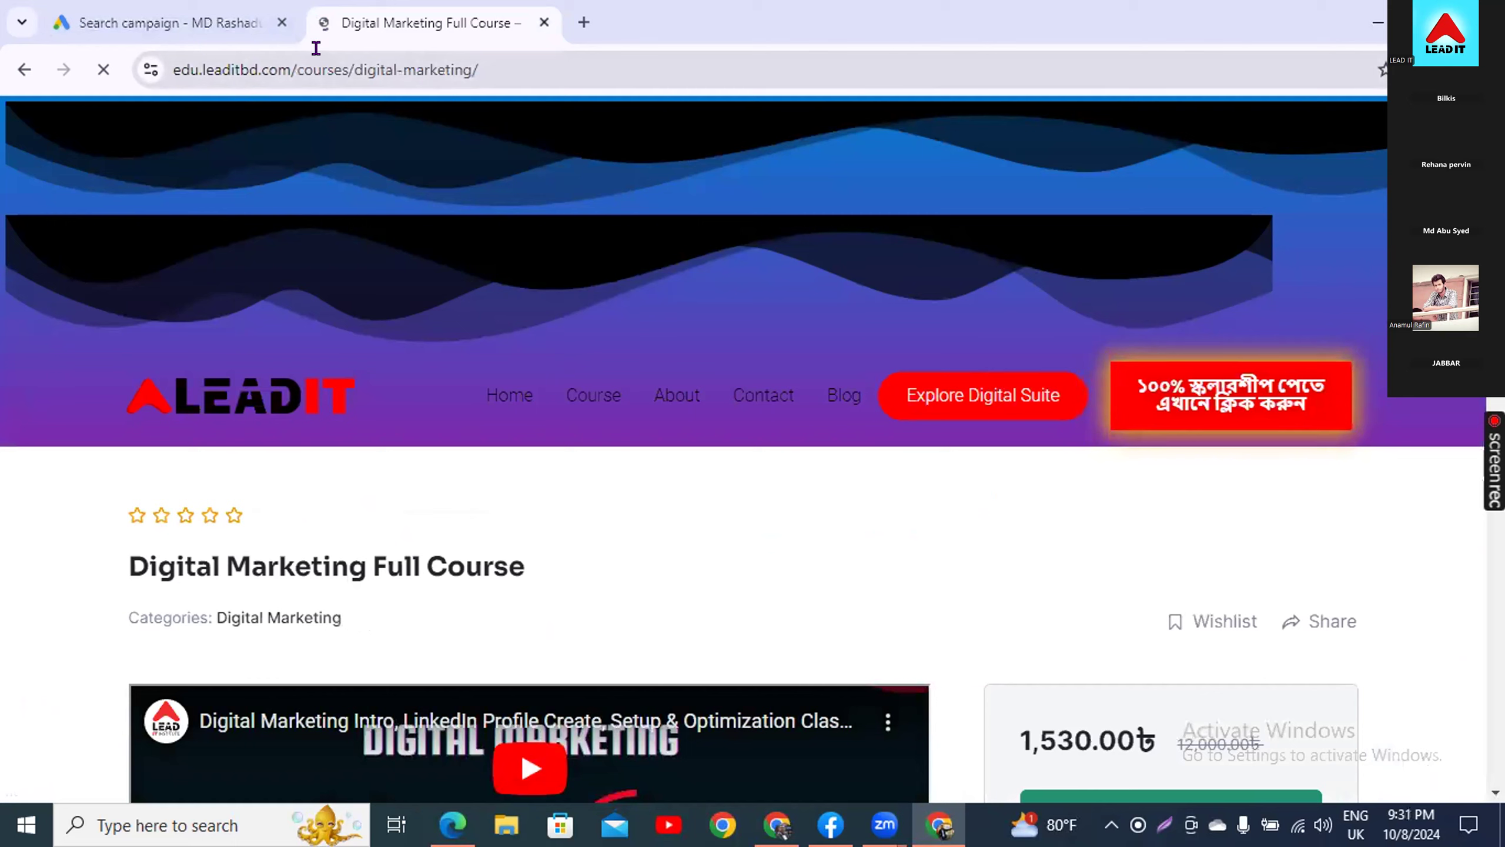
# - Copy the "courses/" segment from the address of the Digital Marketing Full Course page
pyautogui.click(330, 50)
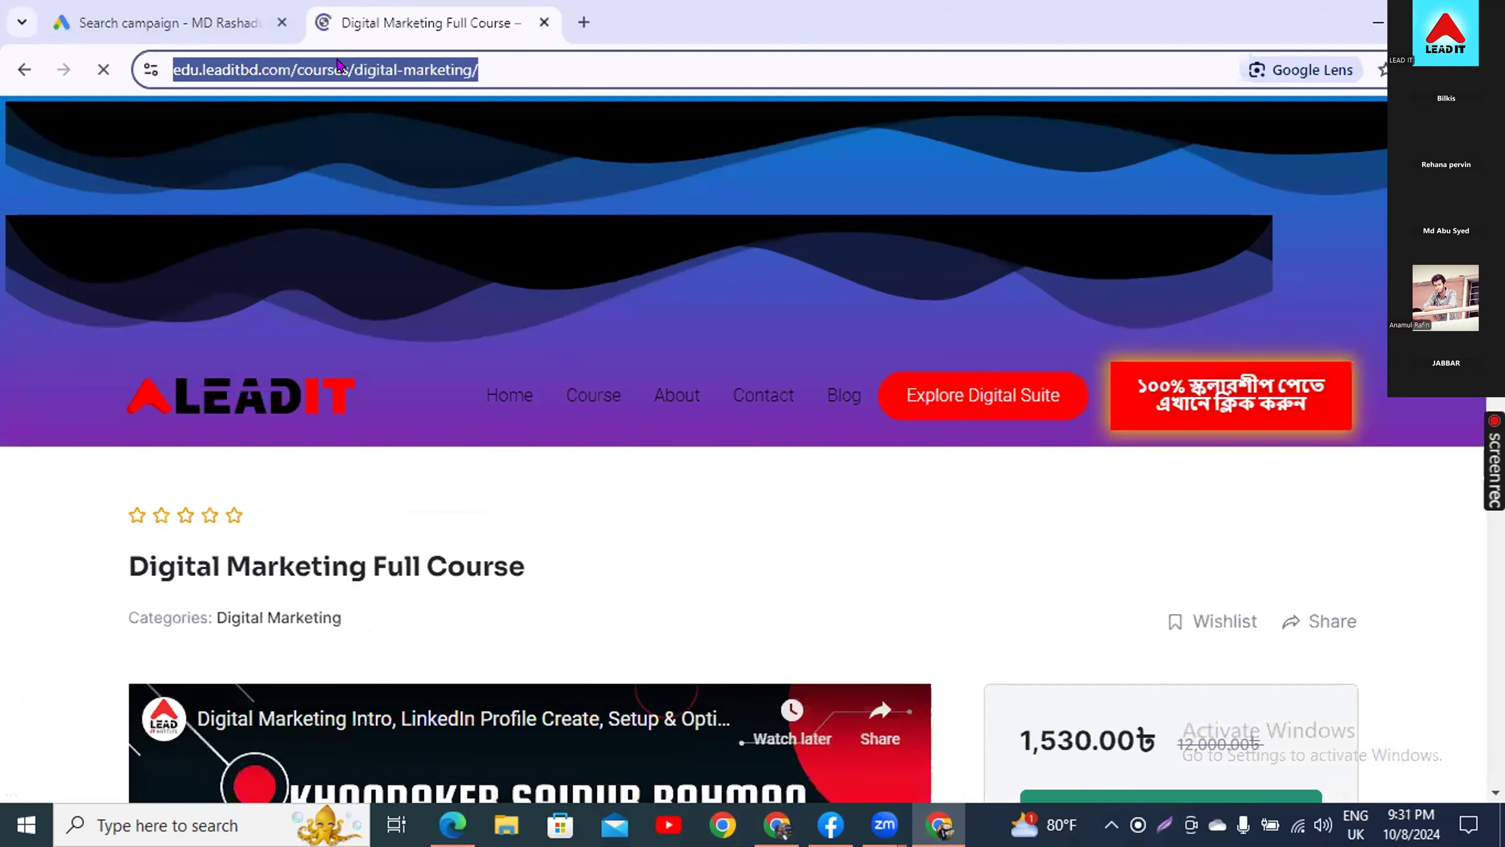
pyautogui.click(335, 49)
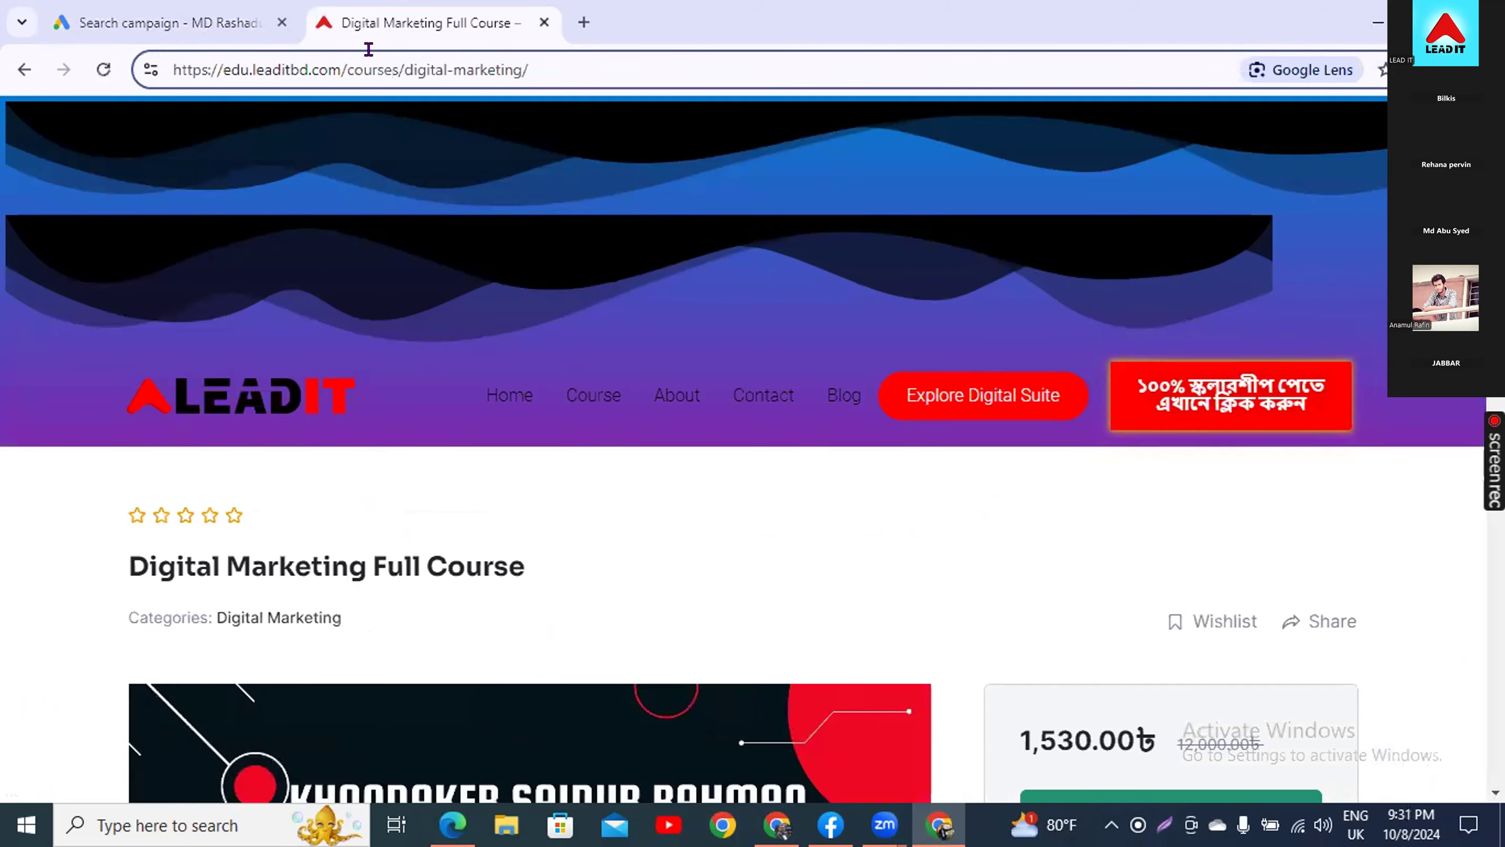
pyautogui.moveTo(392, 49); pyautogui.dragTo(354, 49)
pyautogui.click(380, 65)
pyautogui.press('Right')
pyautogui.press('Right')
pyautogui.hotkey('shift', 'Left')
pyautogui.hotkey('shift', 'Left')
pyautogui.hotkey('shift', 'Left')
pyautogui.hotkey('shift', 'Left')
pyautogui.hotkey('shift', 'Left')
pyautogui.hotkey('shift', 'Left')
pyautogui.hotkey('shift', 'Left')
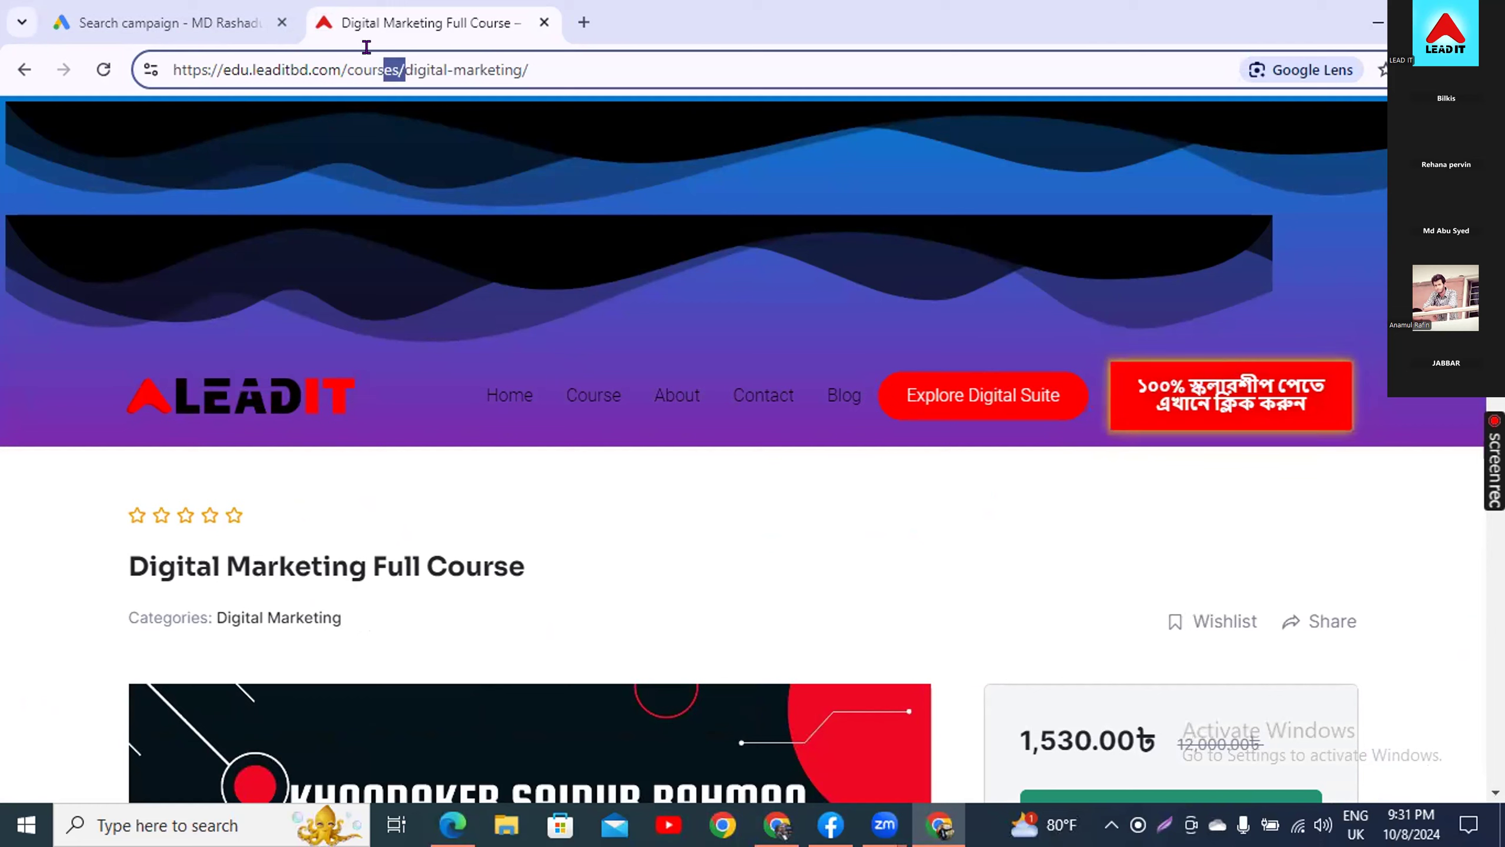
pyautogui.hotkey('shift', 'Left')
pyautogui.hotkey('ctrl', 'c')
pyautogui.rightClick(353, 61)
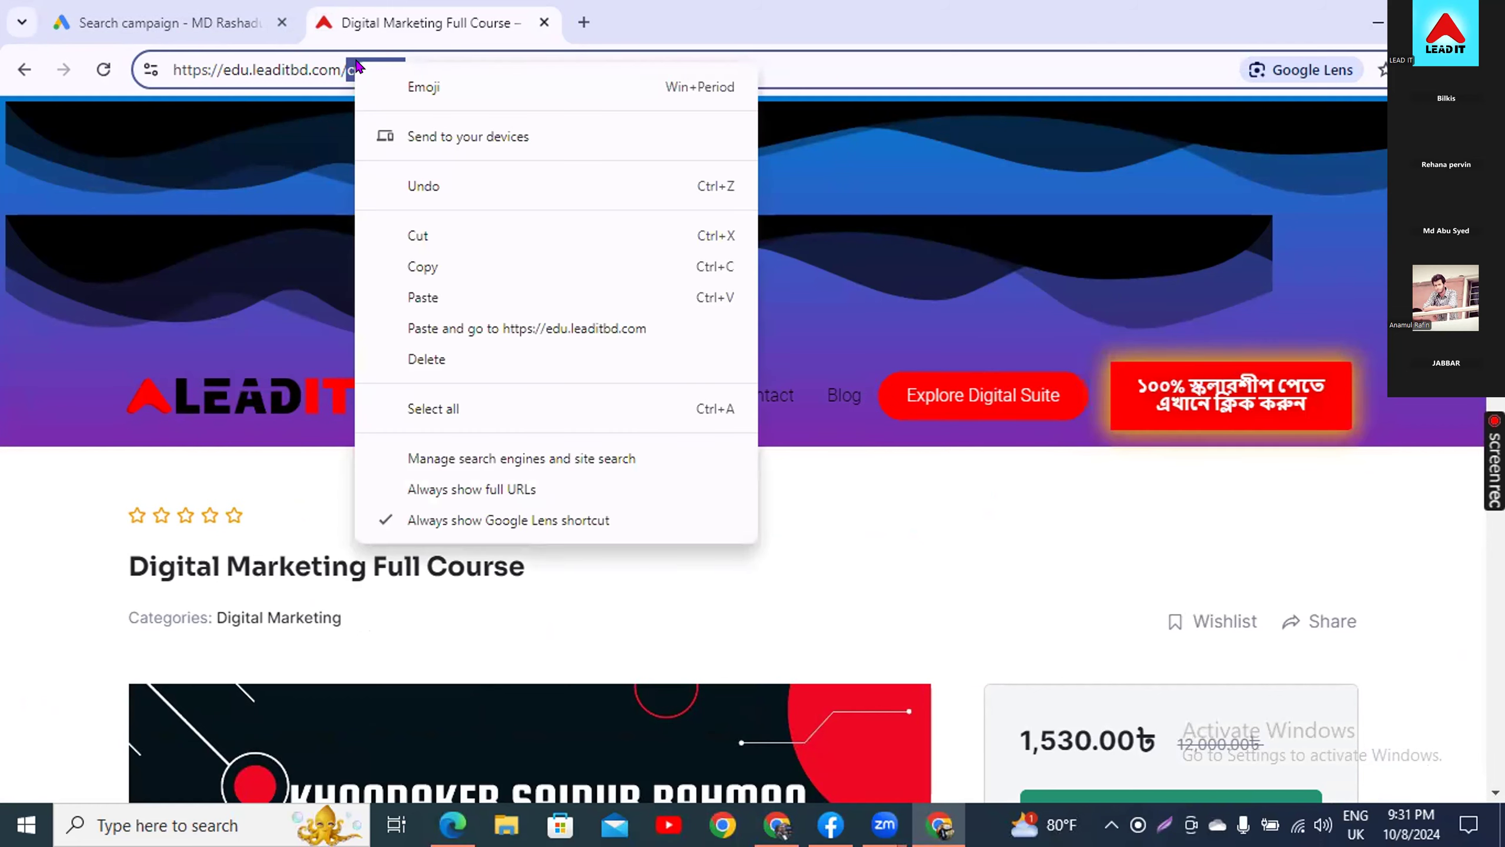
pyautogui.click(408, 261)
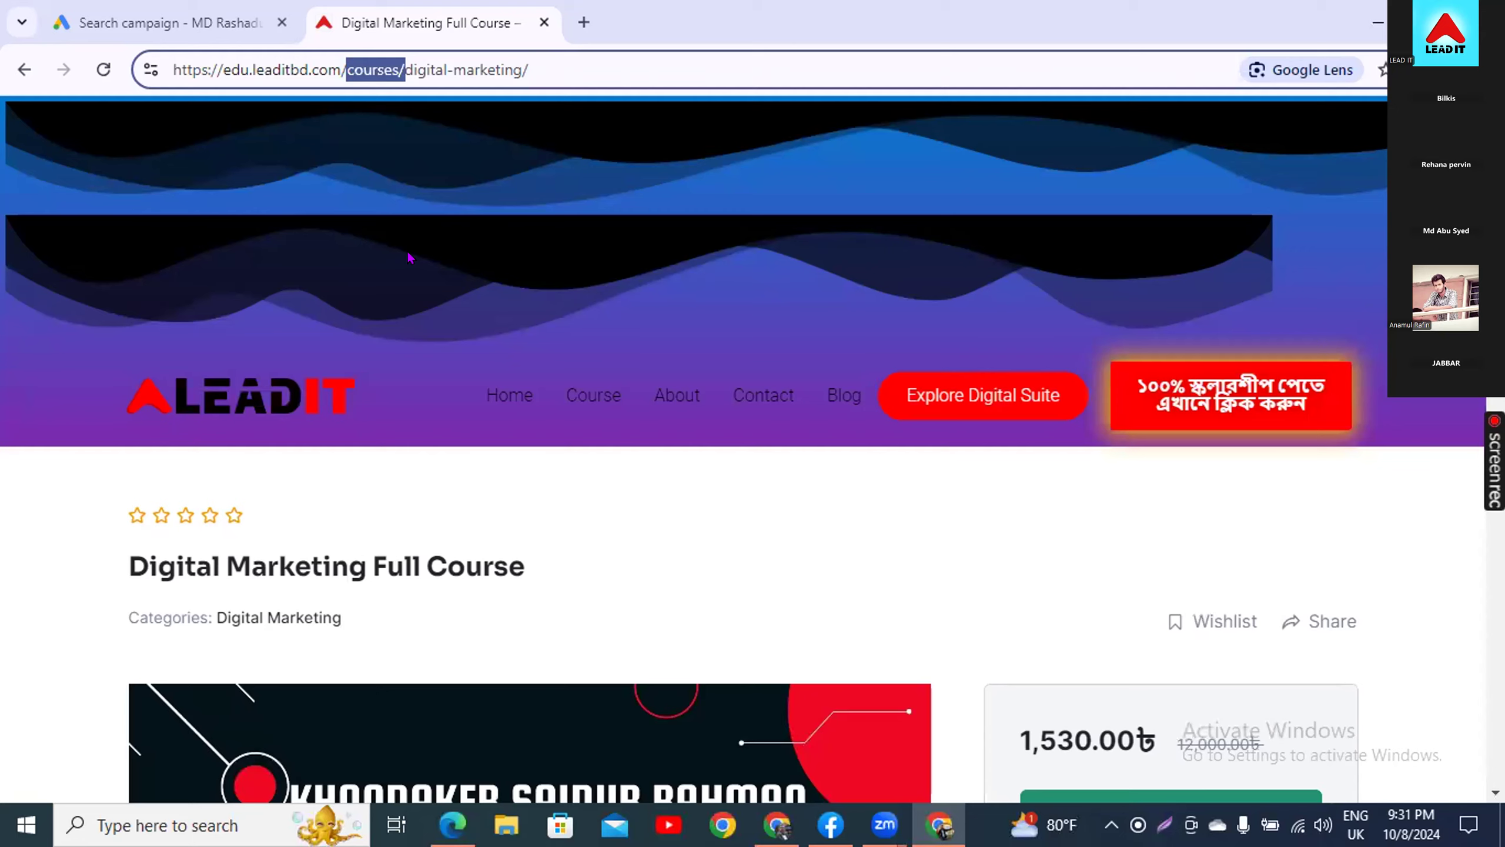
# - Return to the Google Ads campaign draft and set the first display path field to "courses" from the copied text, without the slash
pyautogui.click(198, 23)
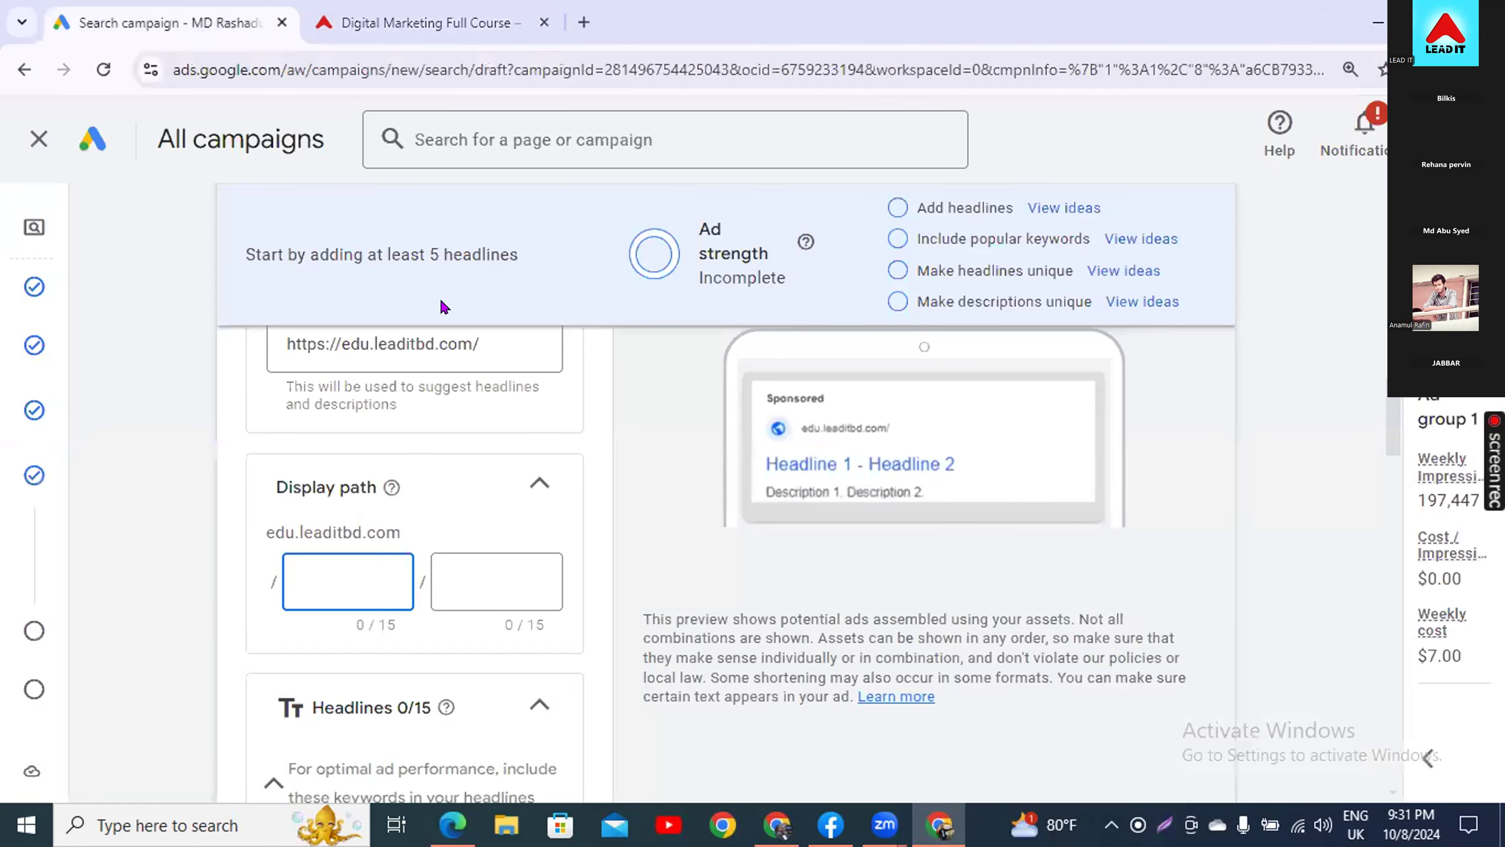
pyautogui.hotkey('ctrl', 'v')
pyautogui.press('BackSpace')
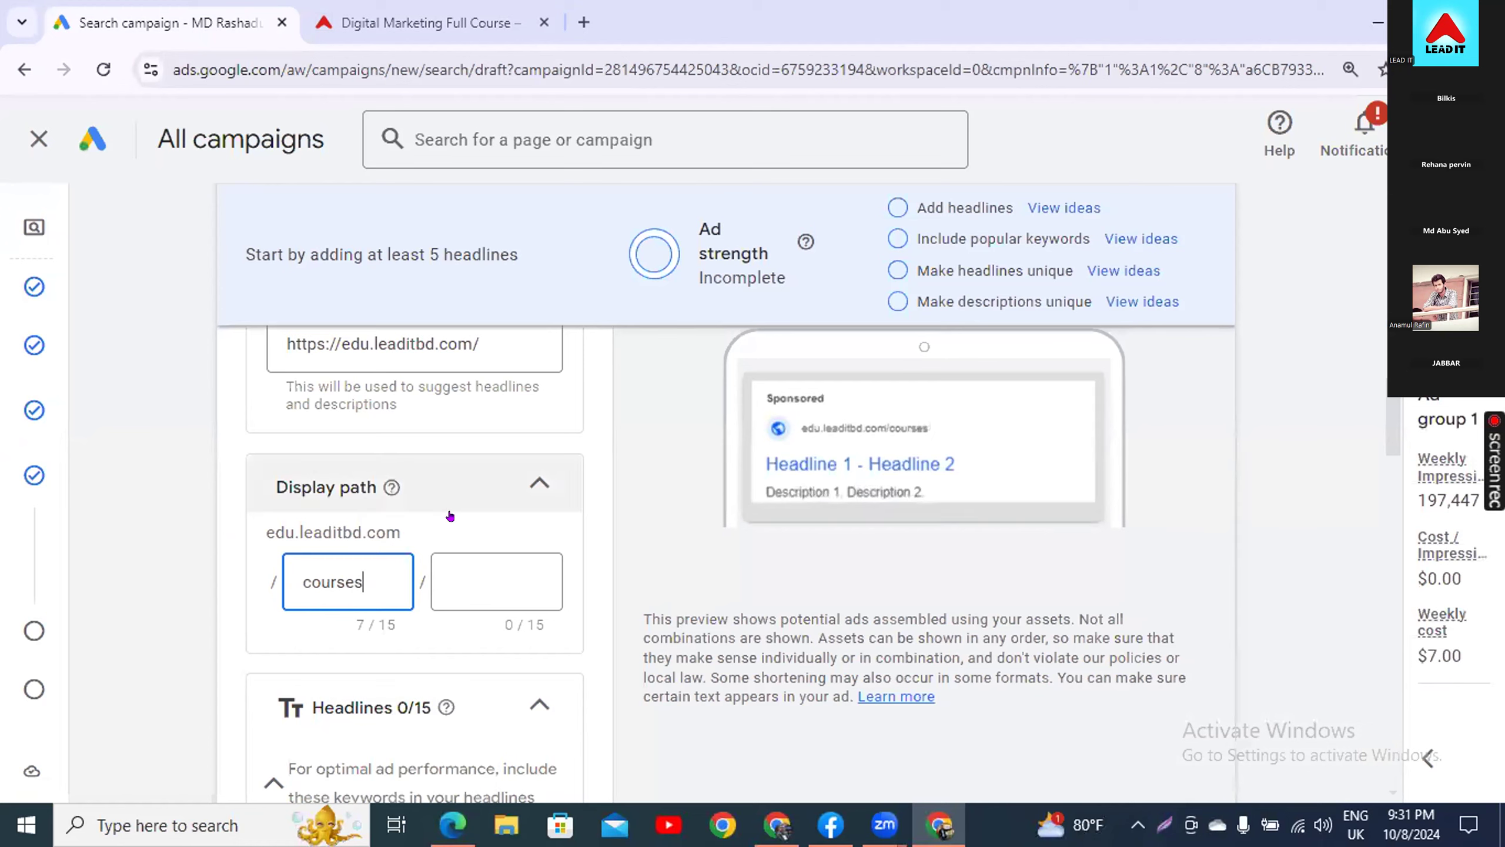
# - Copy "digital-marketing" from the course page's address and paste it into the ad's second display path field
pyautogui.click(433, 586)
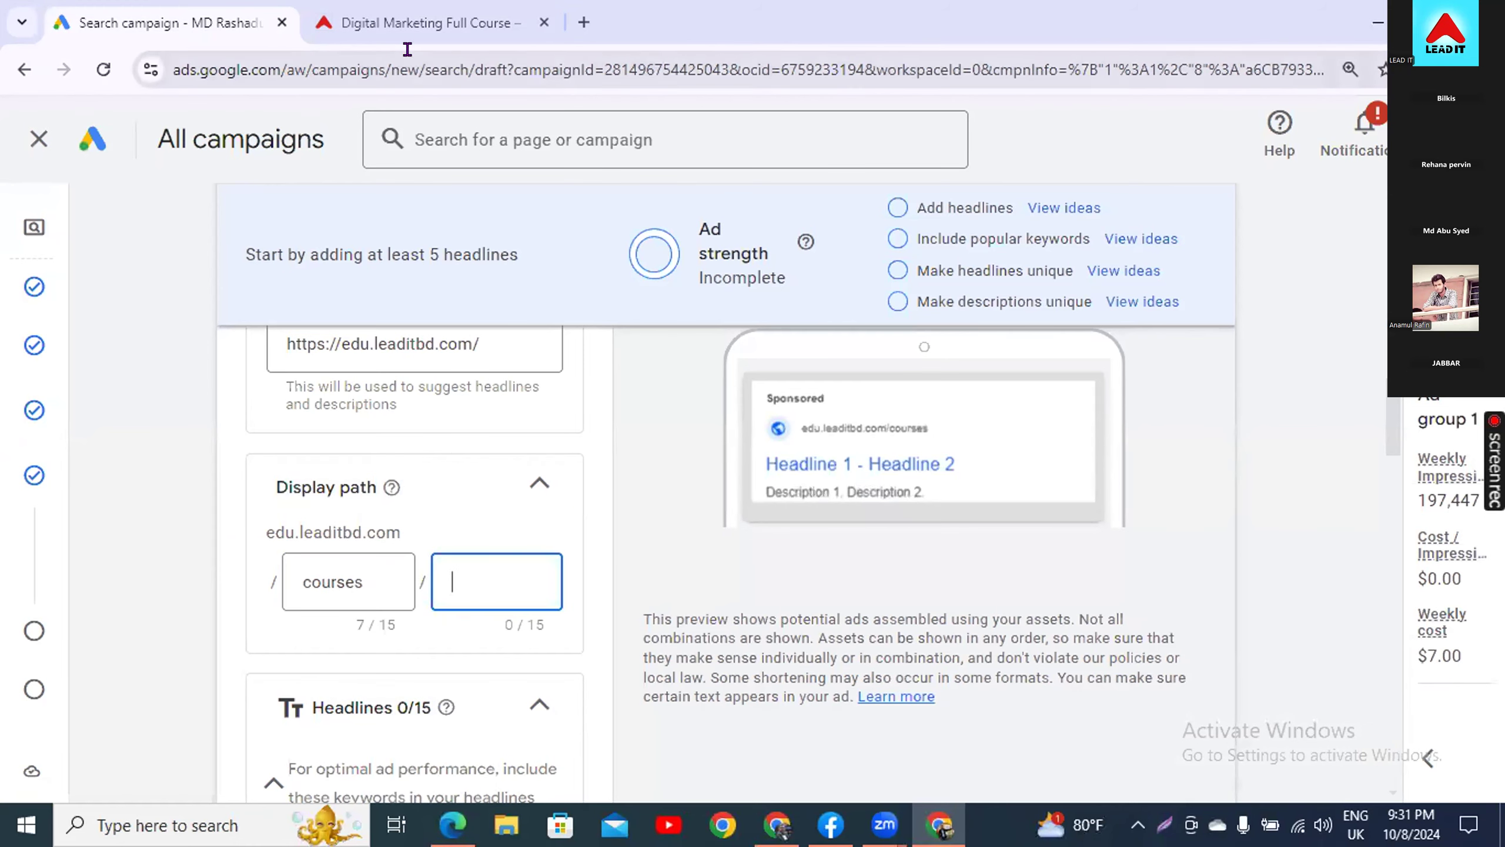
pyautogui.click(410, 33)
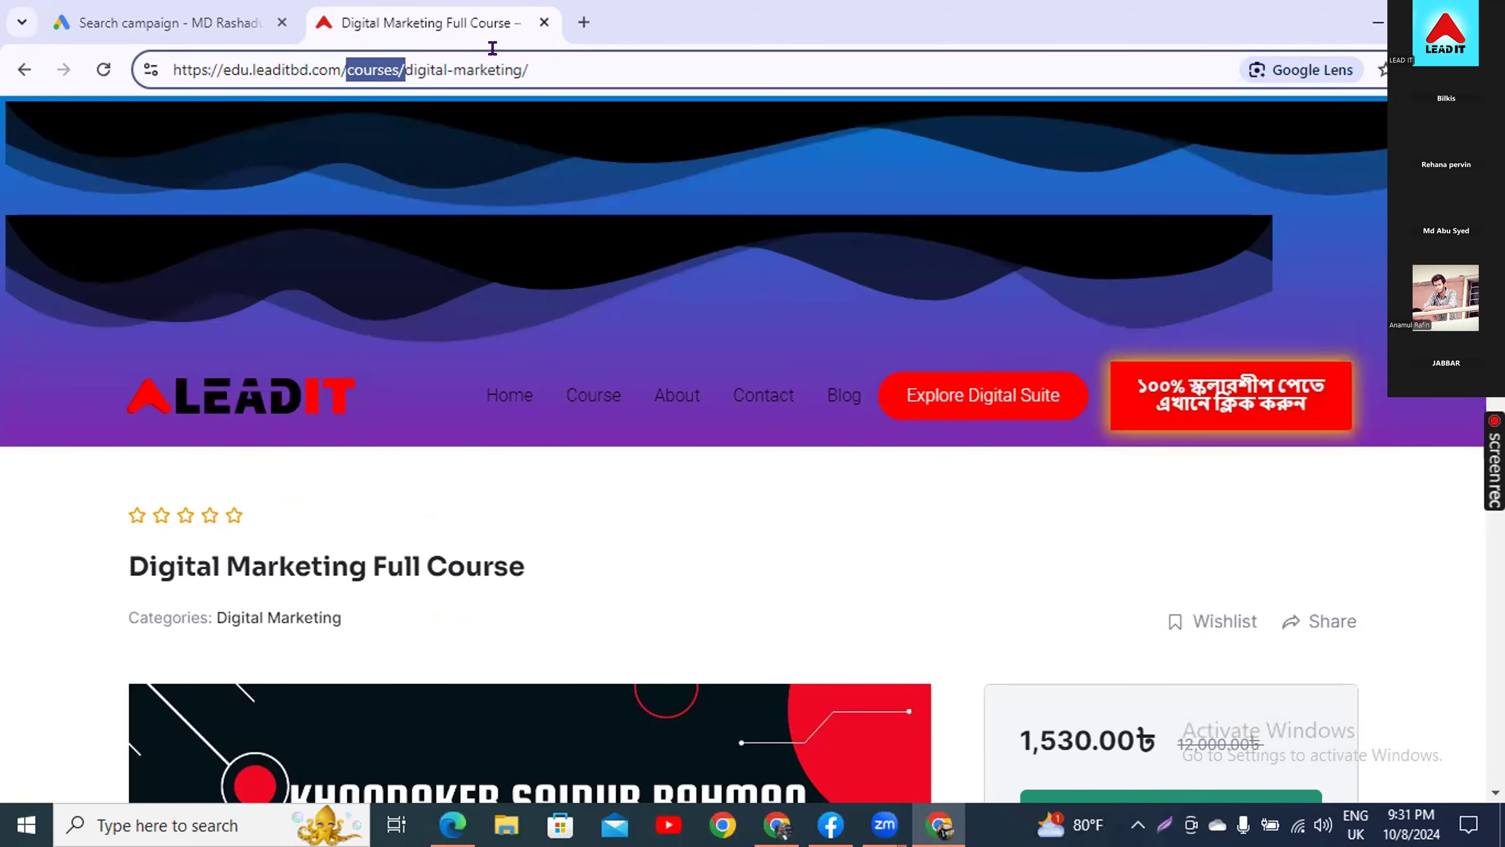
pyautogui.click(512, 66)
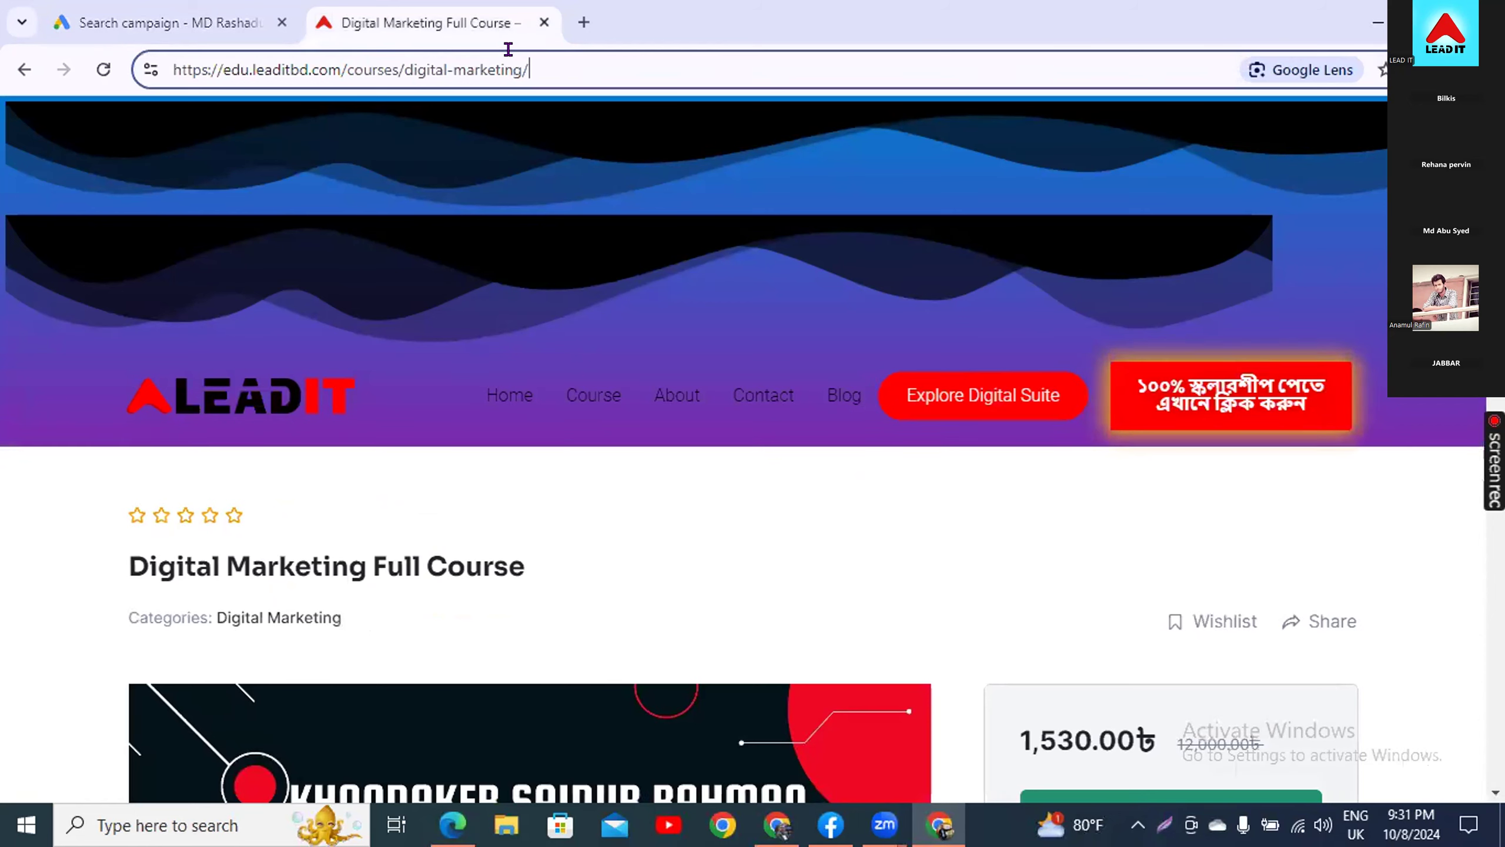
pyautogui.moveTo(508, 52); pyautogui.dragTo(386, 53)
pyautogui.hotkey('ctrl', 'c')
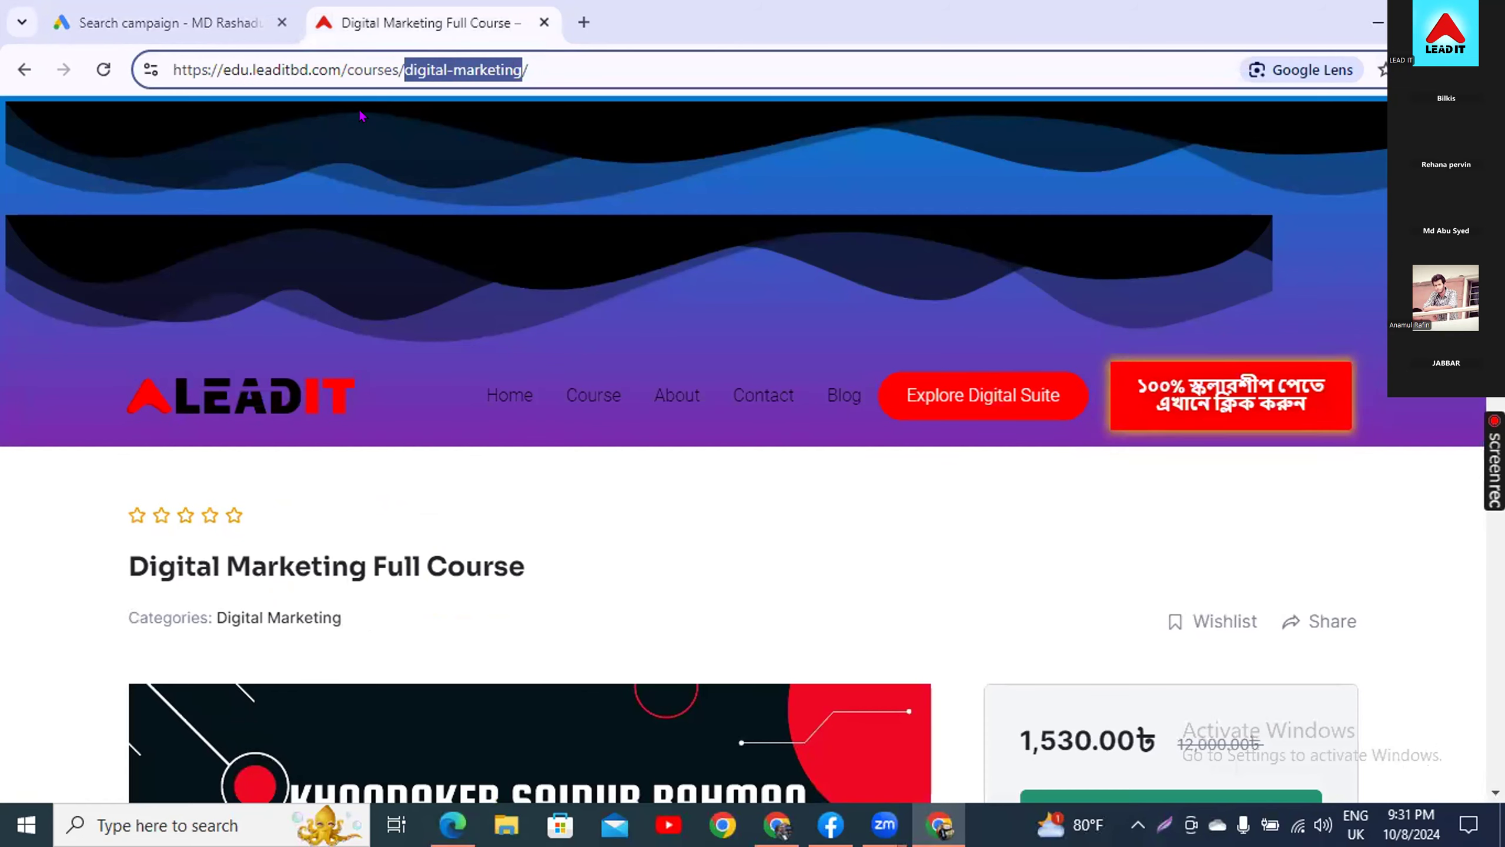
pyautogui.click(149, 22)
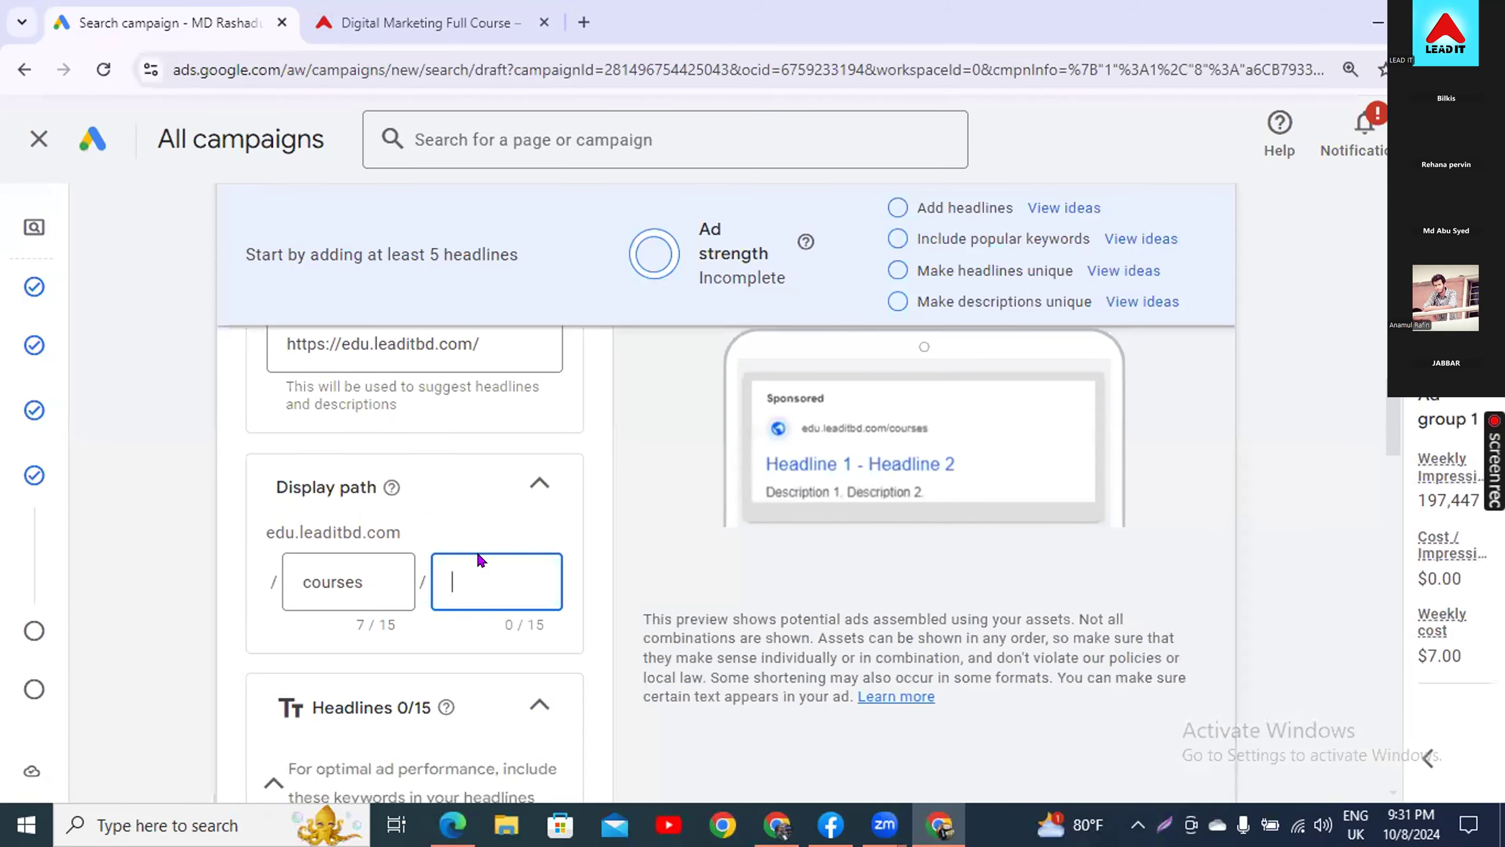
pyautogui.hotkey('ctrl', 'v')
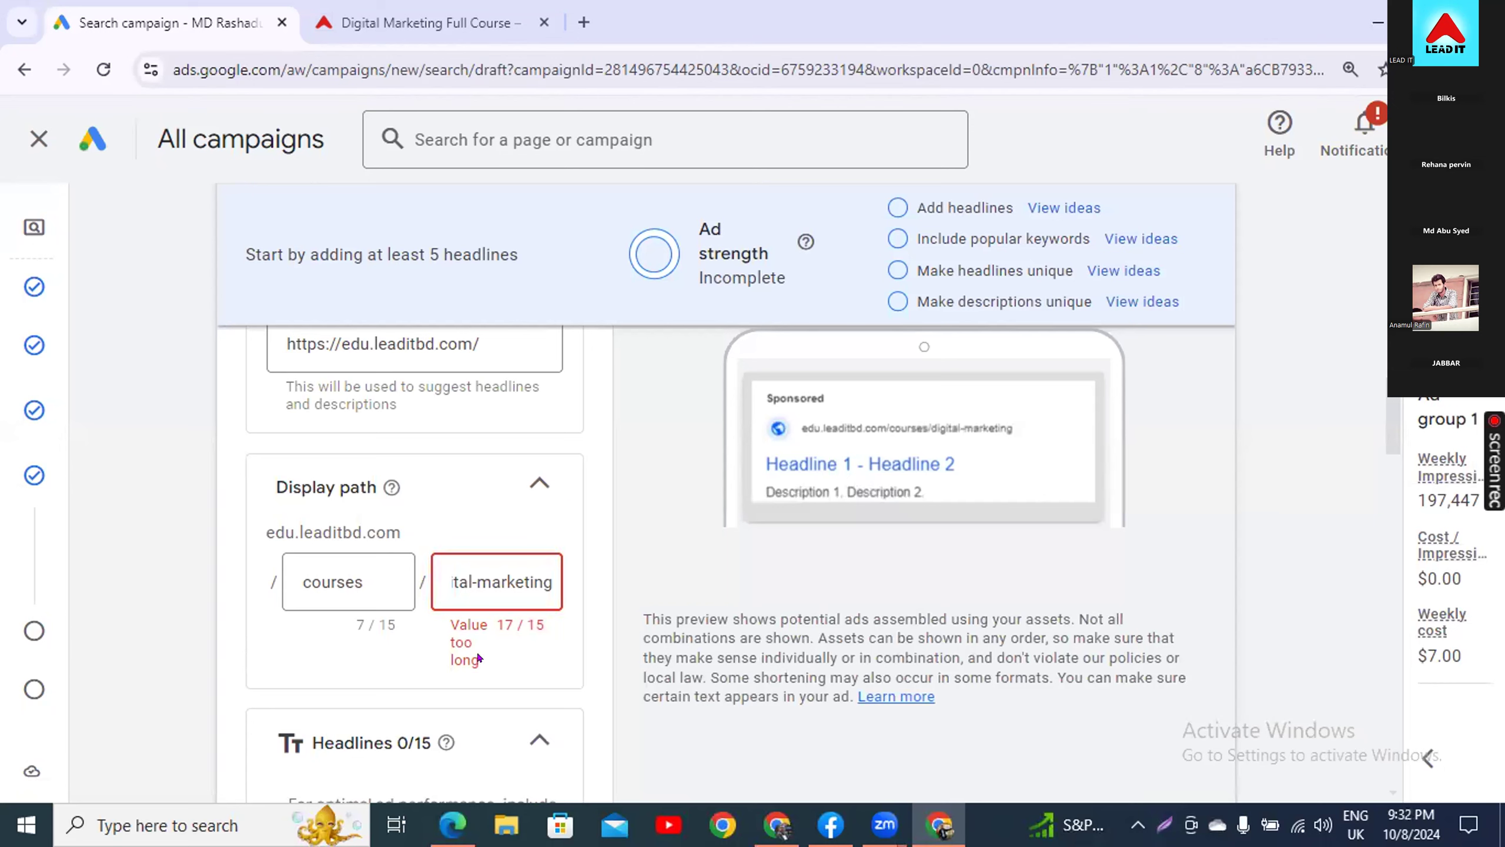
# - Shorten the second display path to "digitalmarketin" to fit the 15-character limit
pyautogui.press('BackSpace')
pyautogui.press('BackSpace')
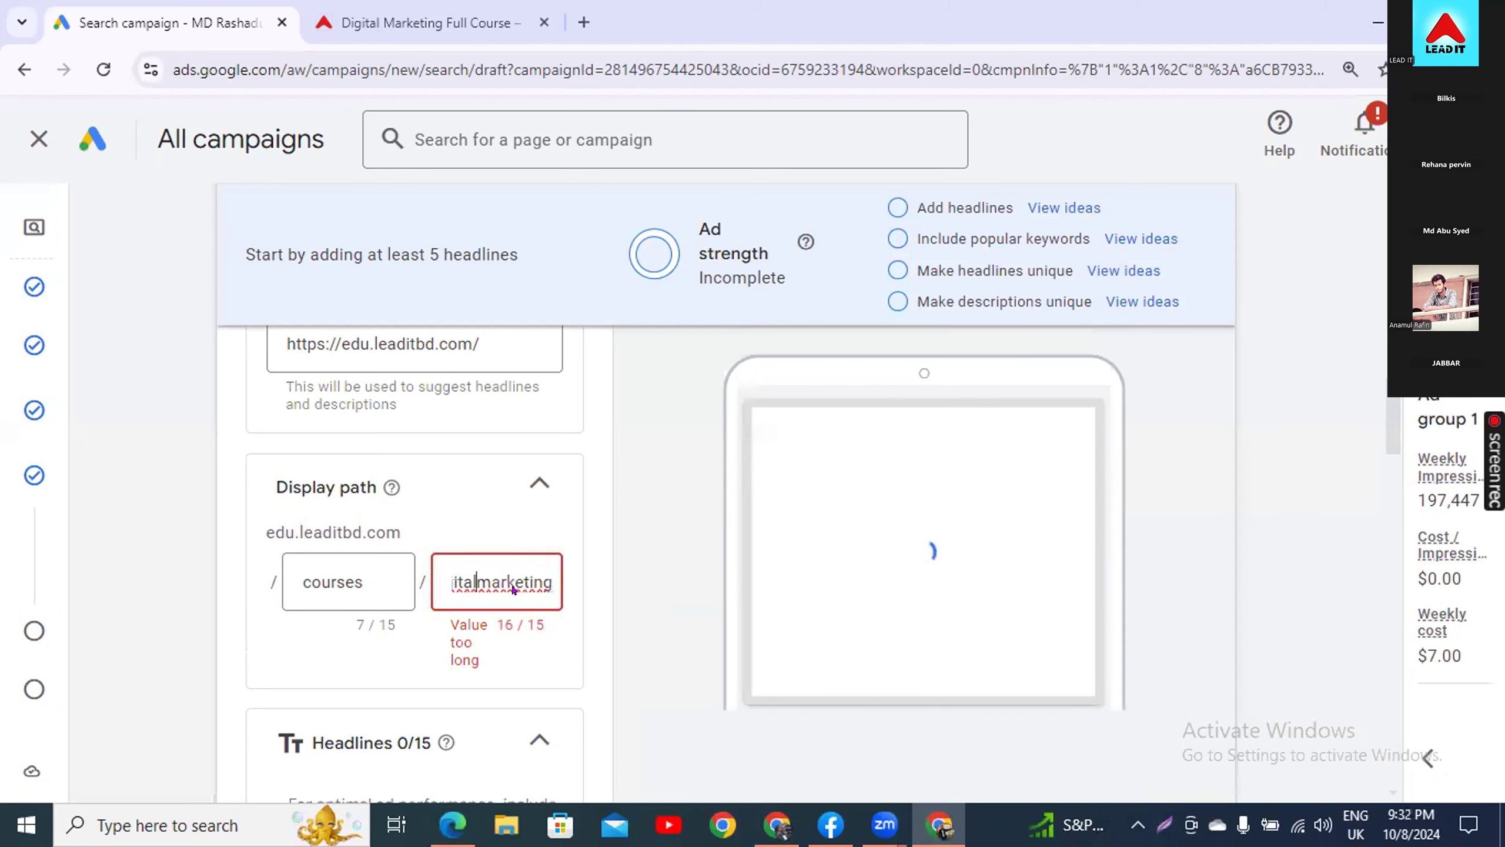
pyautogui.click(478, 582)
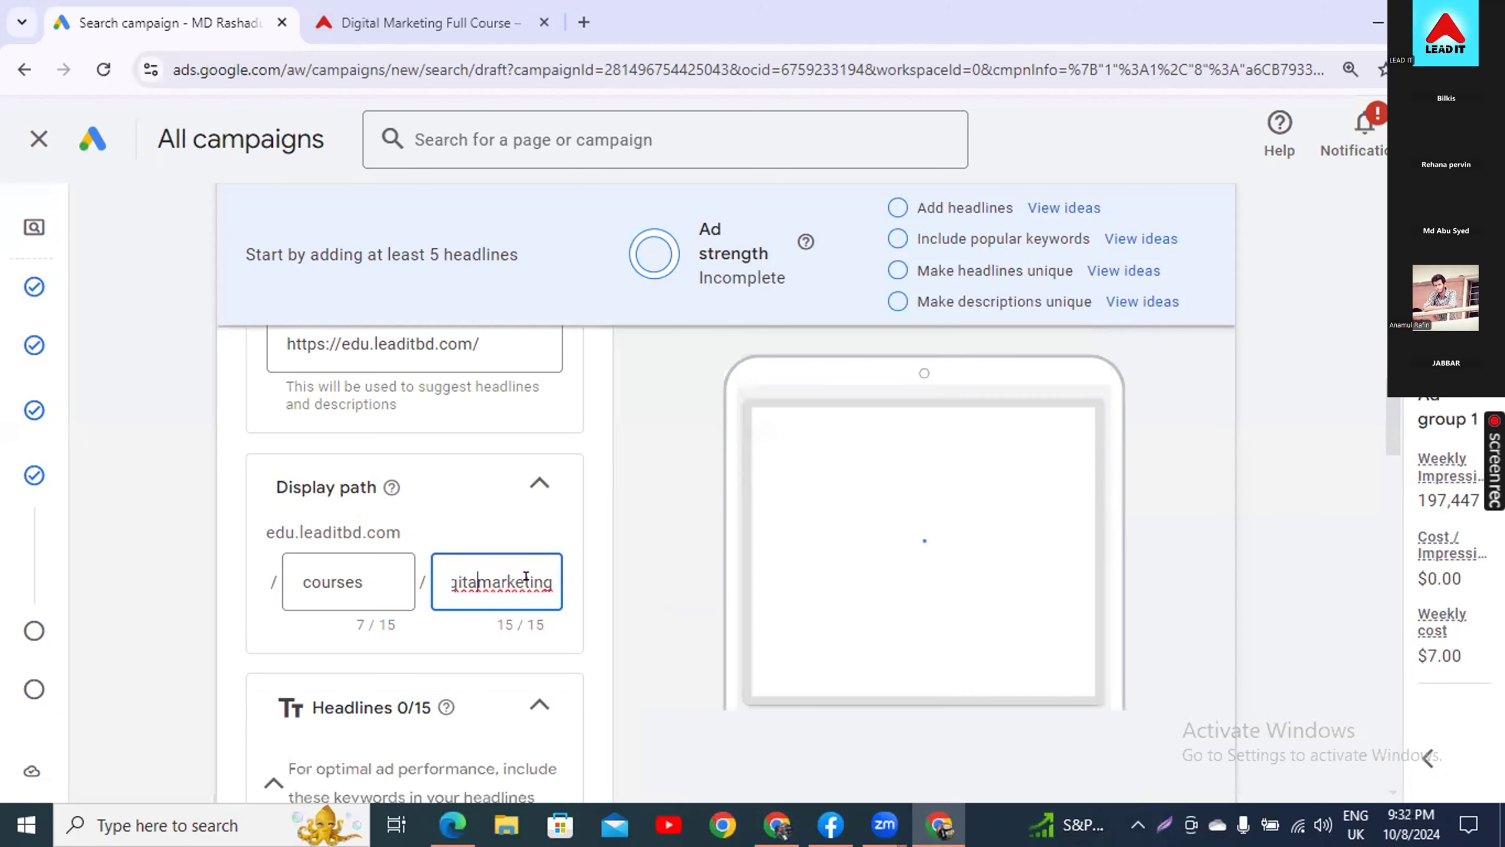
pyautogui.write('l')
pyautogui.press('End')
pyautogui.press('BackSpace')
pyautogui.press('Home')
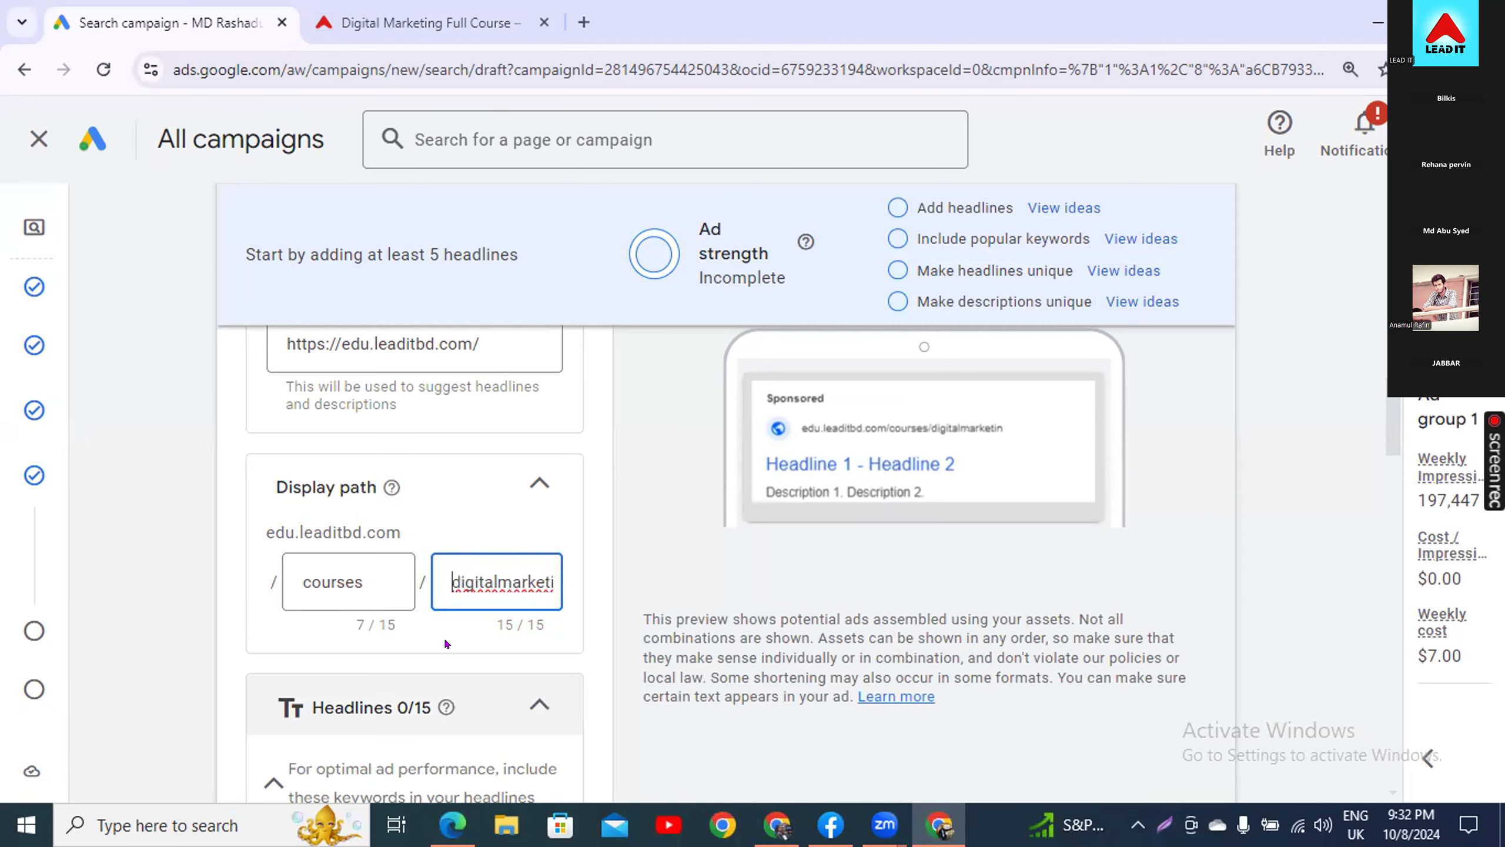
# - Change the second display path to "digital-markert", checking the wording against the course page's address
pyautogui.click(522, 562)
pyautogui.moveTo(486, 575); pyautogui.dragTo(586, 592)
pyautogui.press('BackSpace')
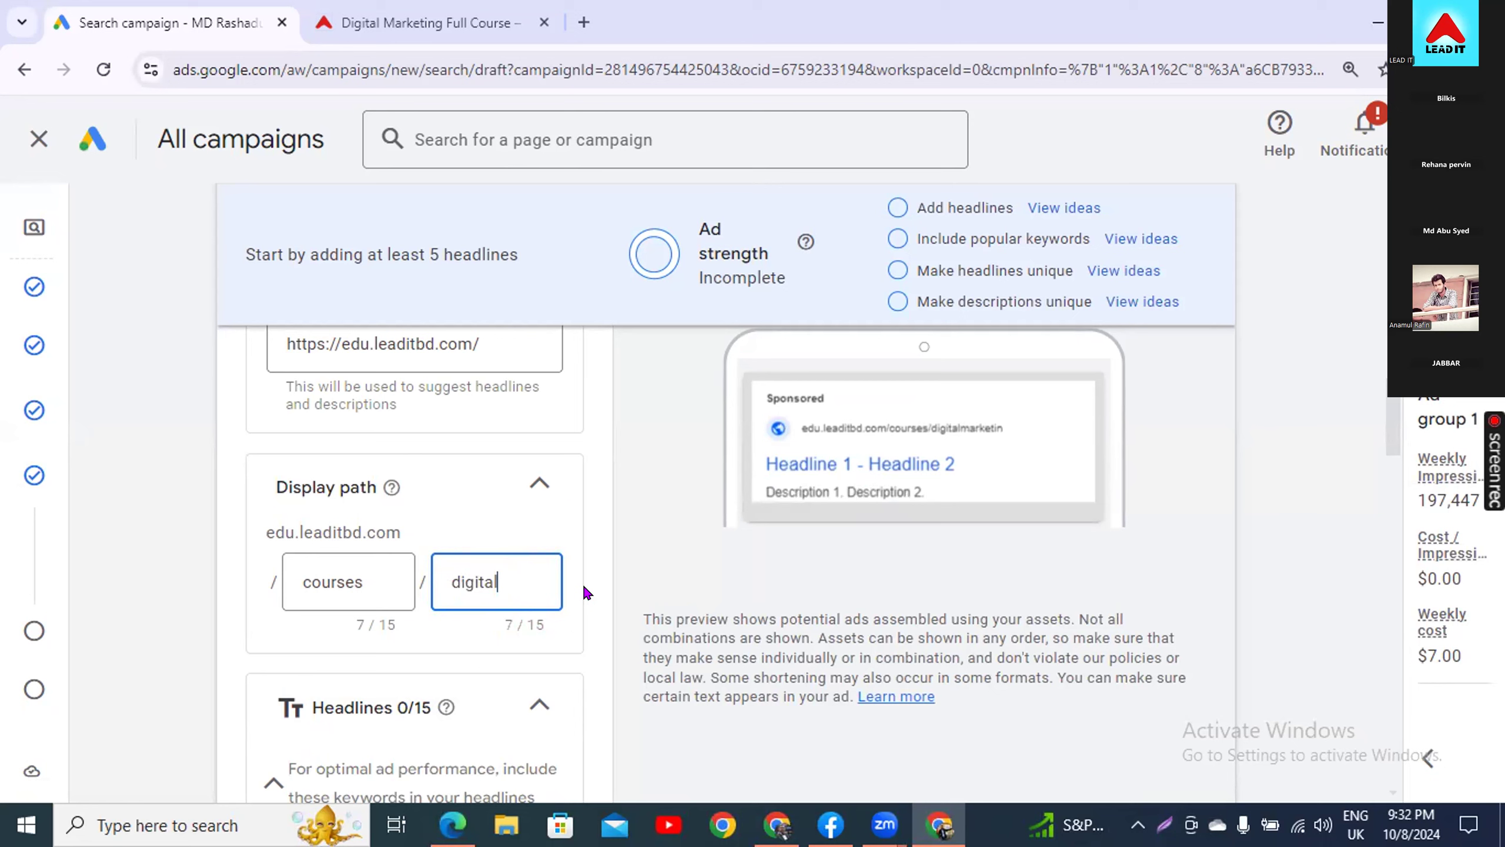
pyautogui.write('-m')
pyautogui.click(397, 24)
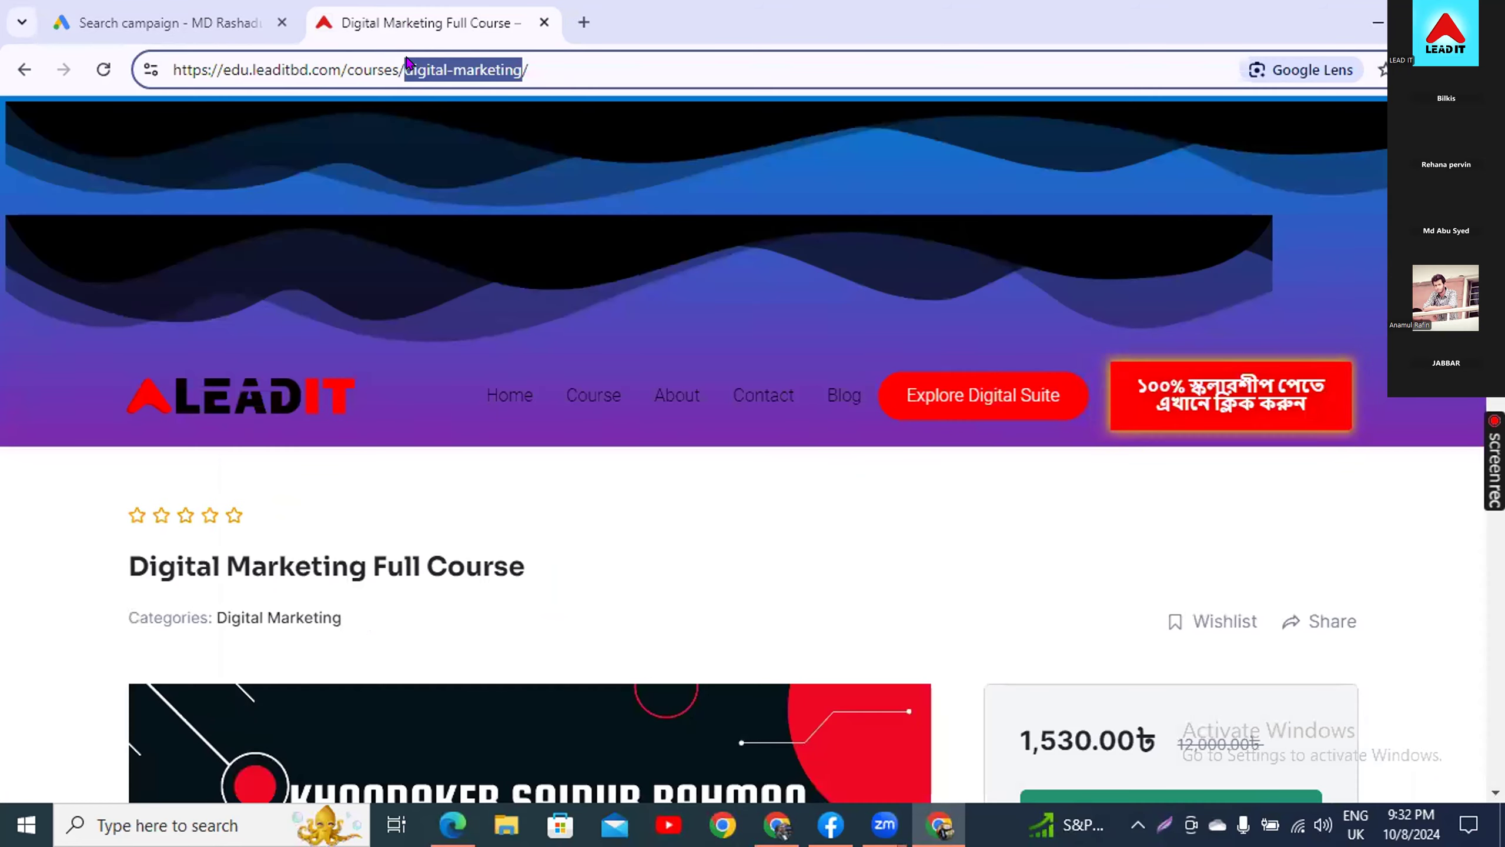
pyautogui.click(218, 35)
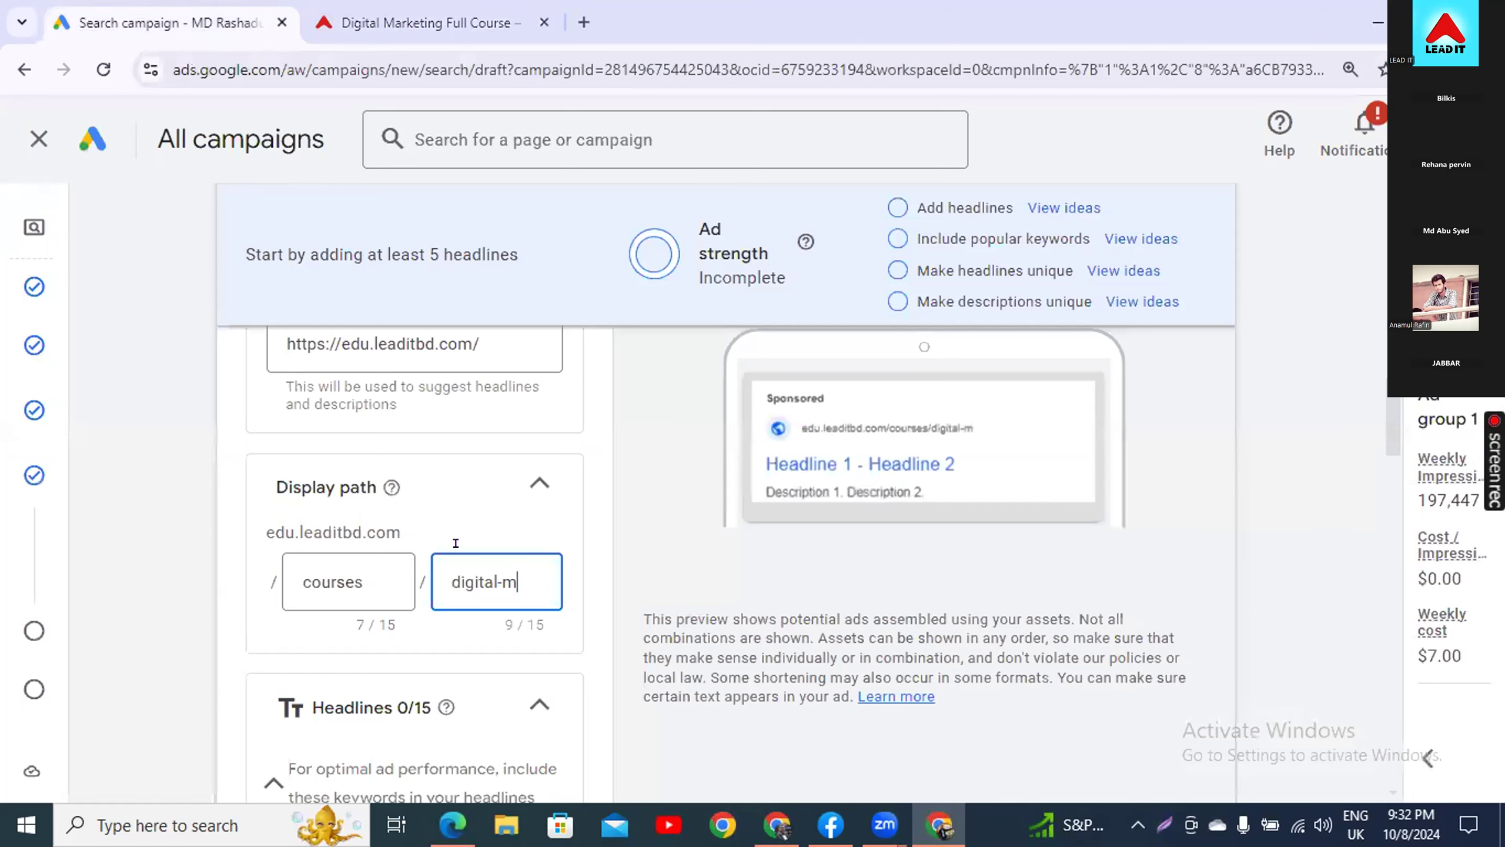
pyautogui.write('arker')
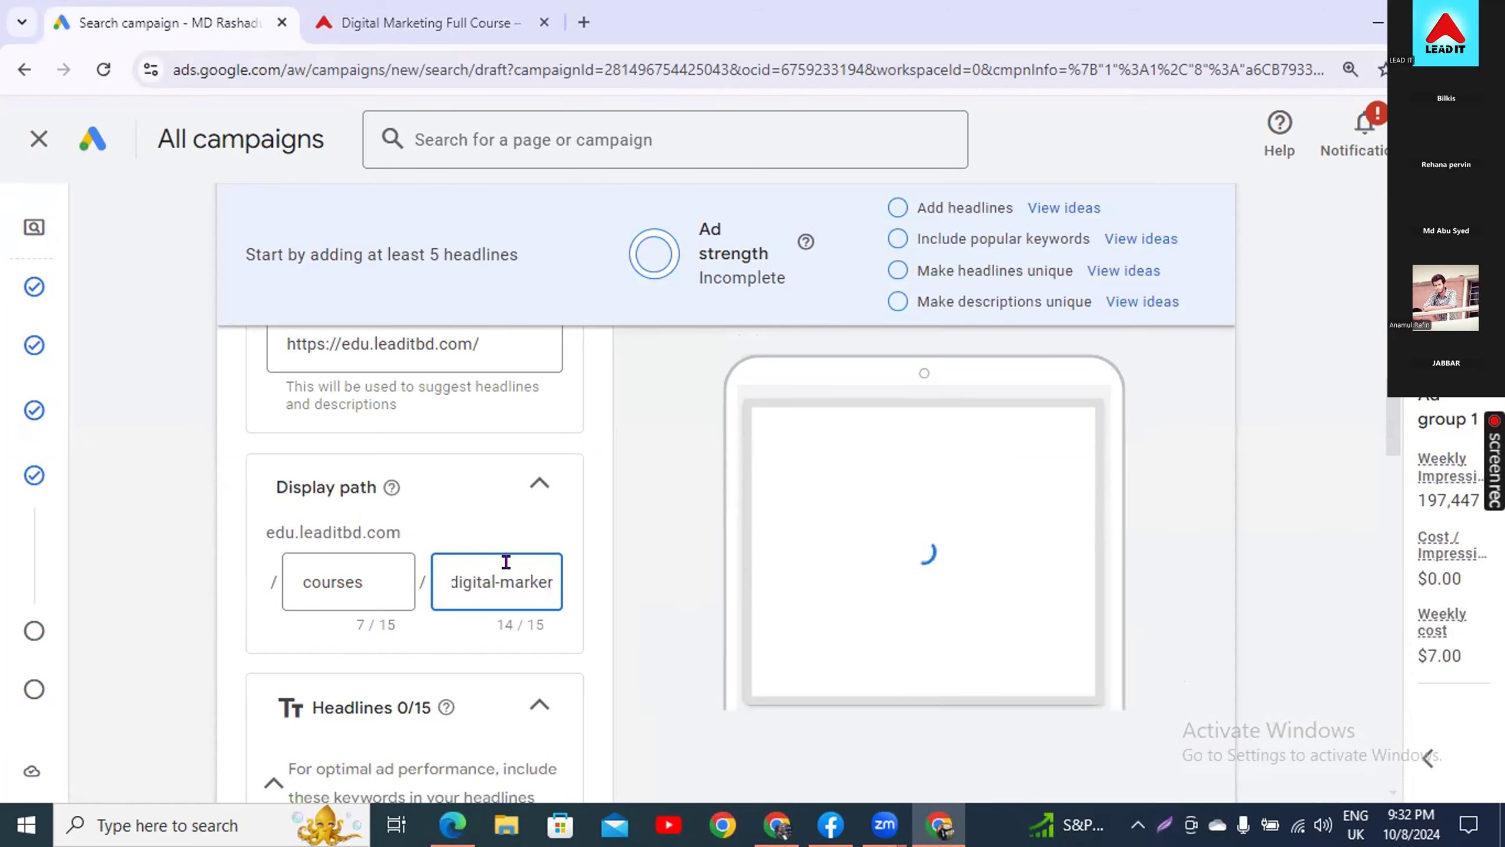
pyautogui.write('t')
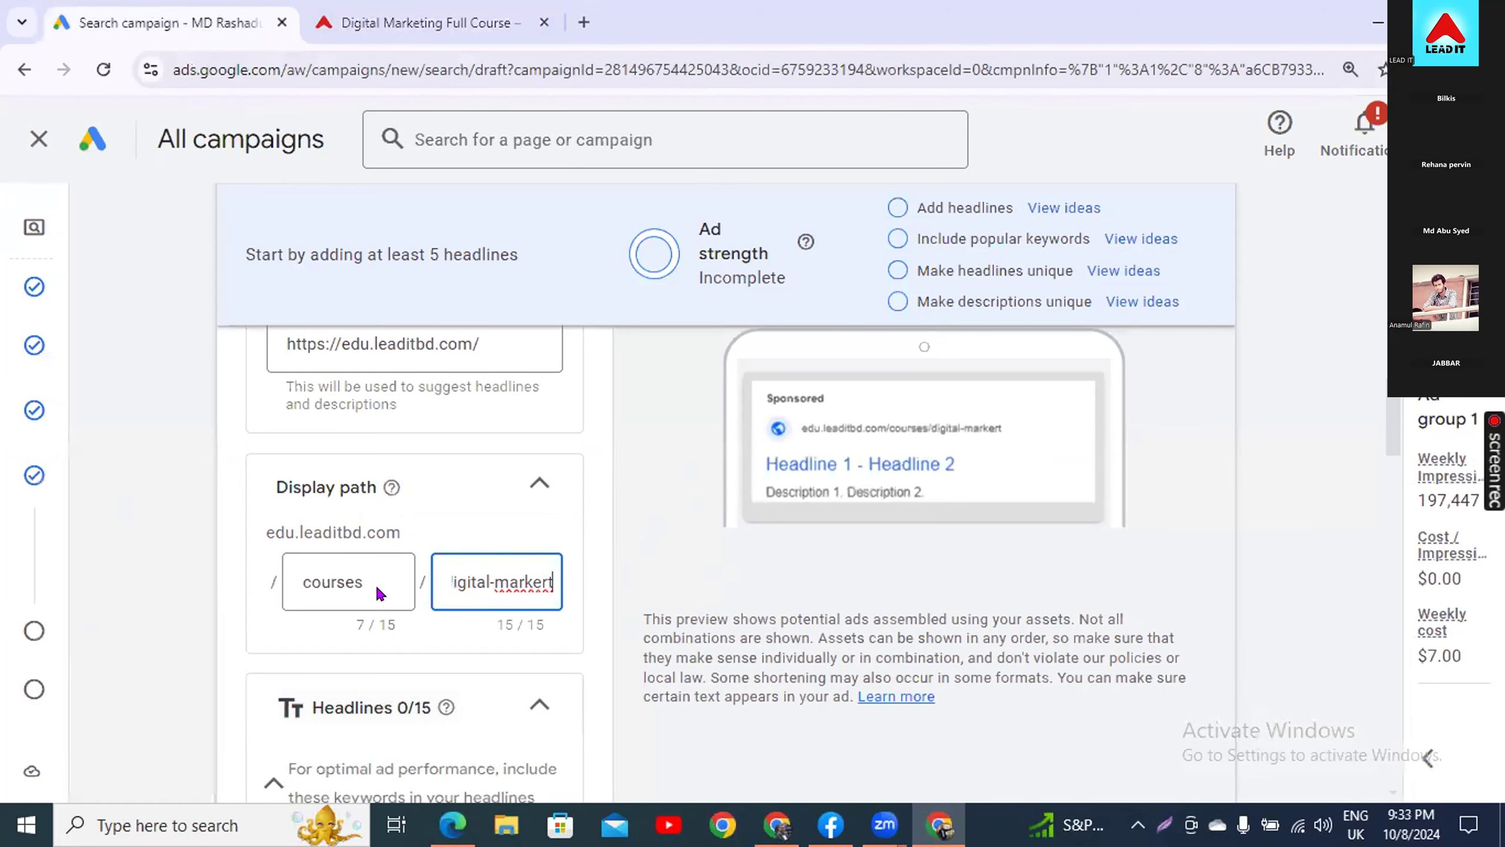
# - Review the ad's final URL, display path and the suggested keywords for the headlines
pyautogui.scroll(2, 329, 541)
pyautogui.click(485, 490)
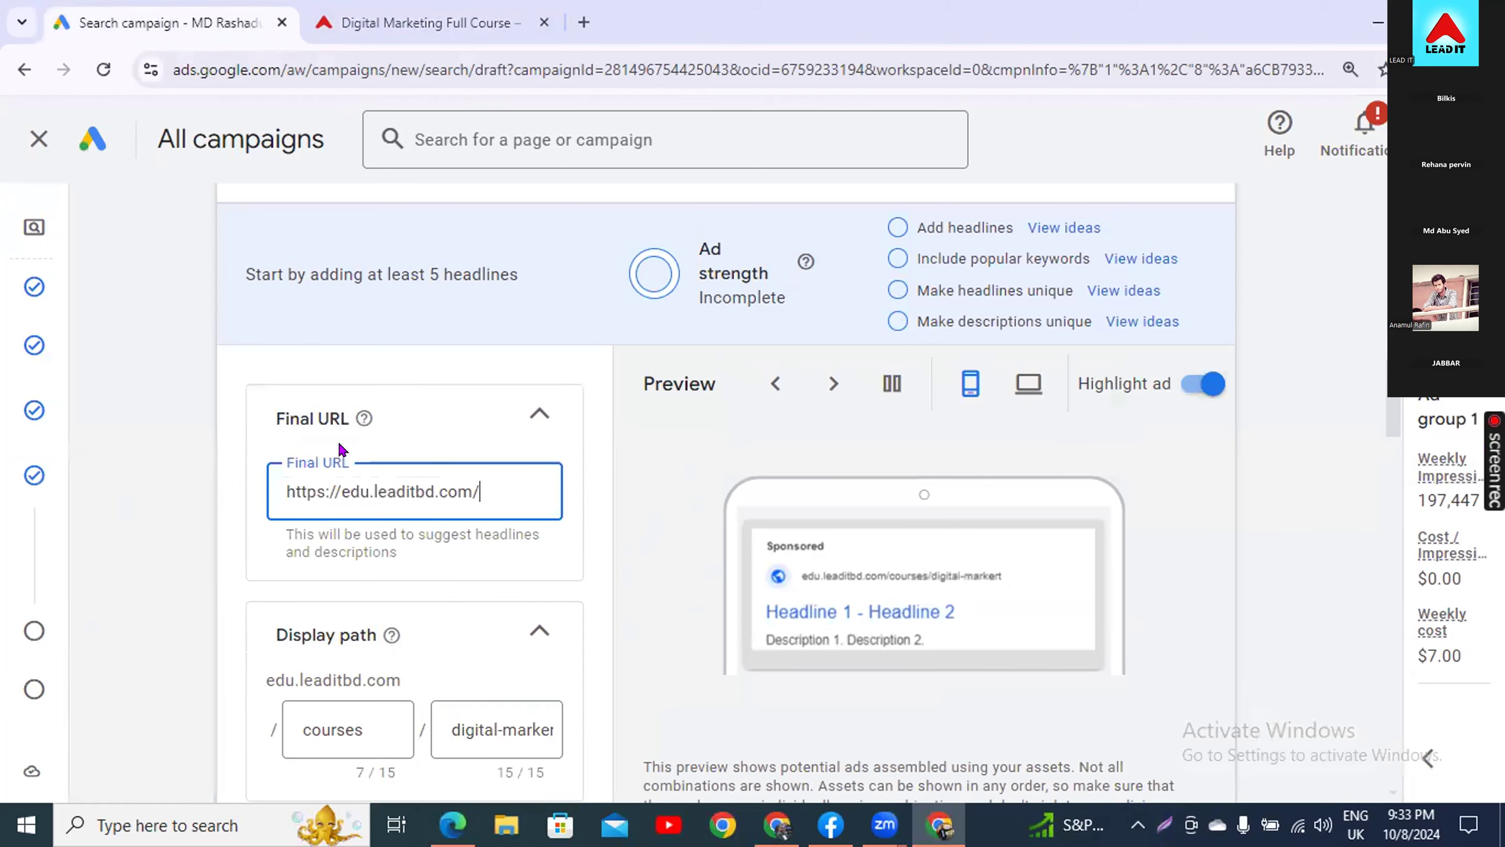
pyautogui.scroll(-2, 247, 557)
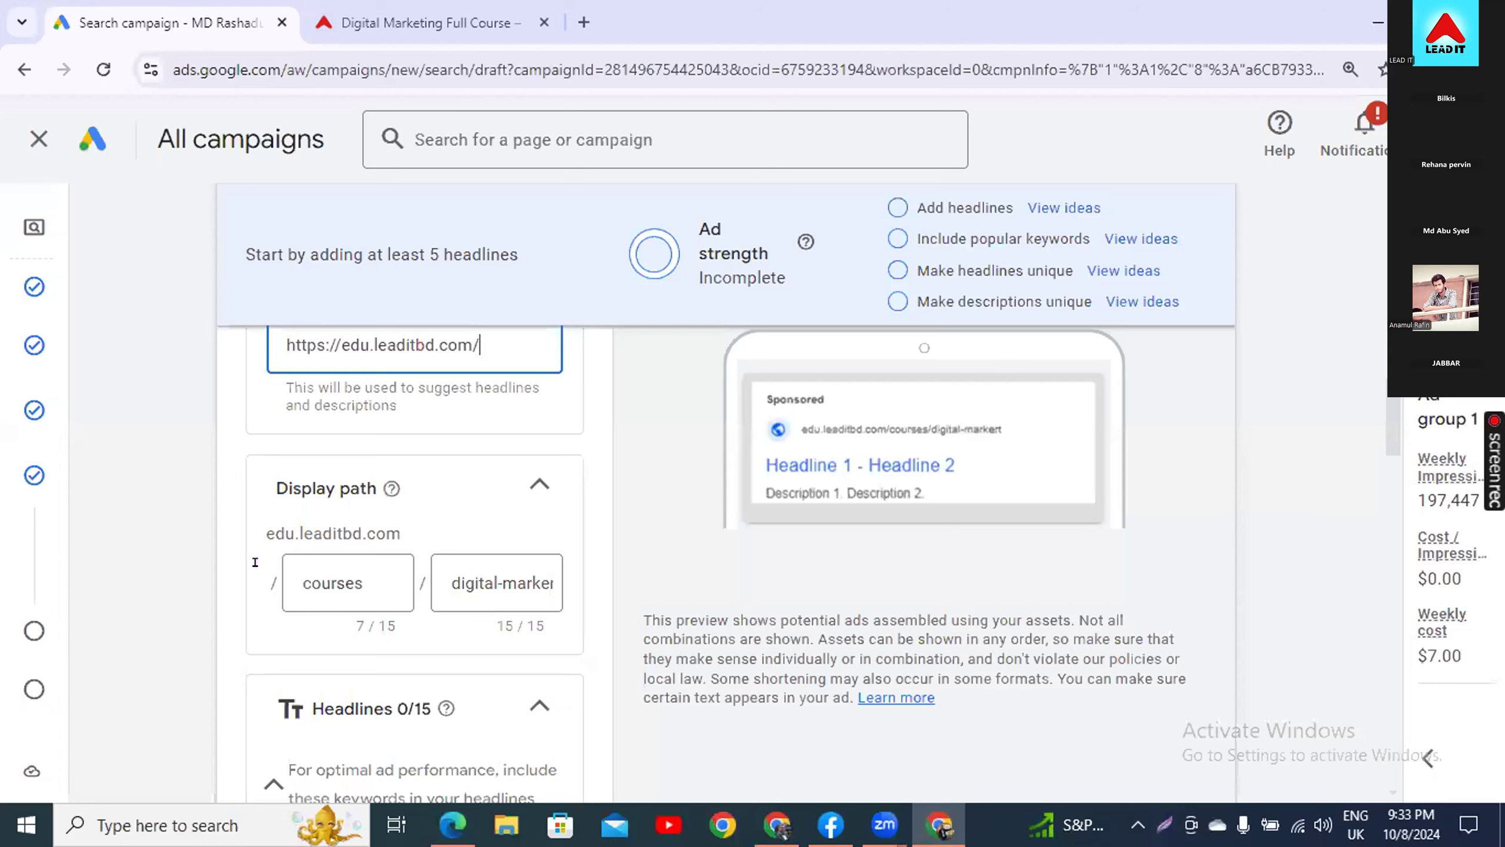
pyautogui.scroll(-2, 255, 562)
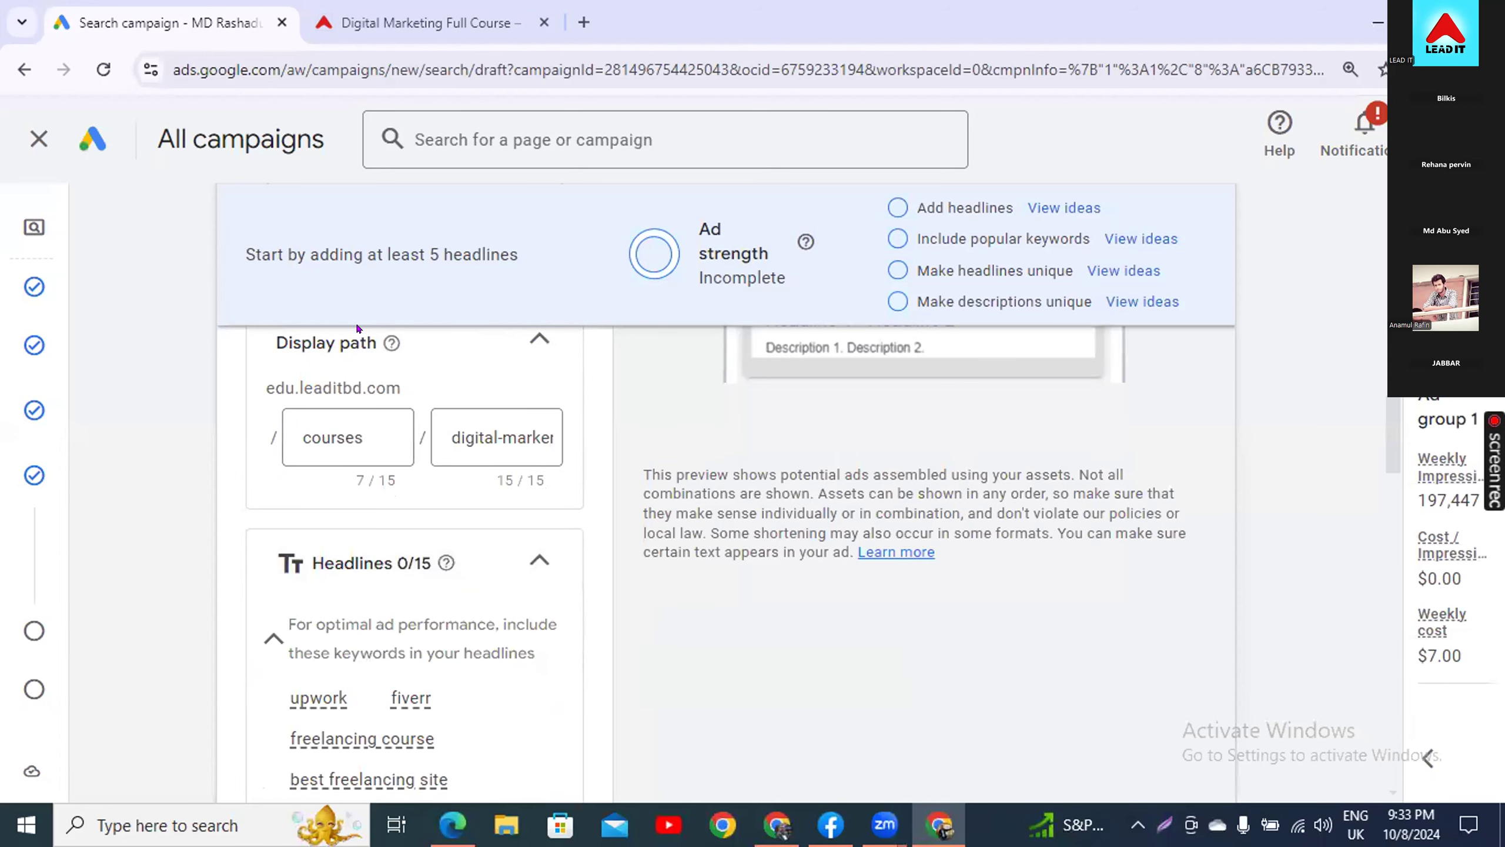
pyautogui.scroll(-2, 586, 492)
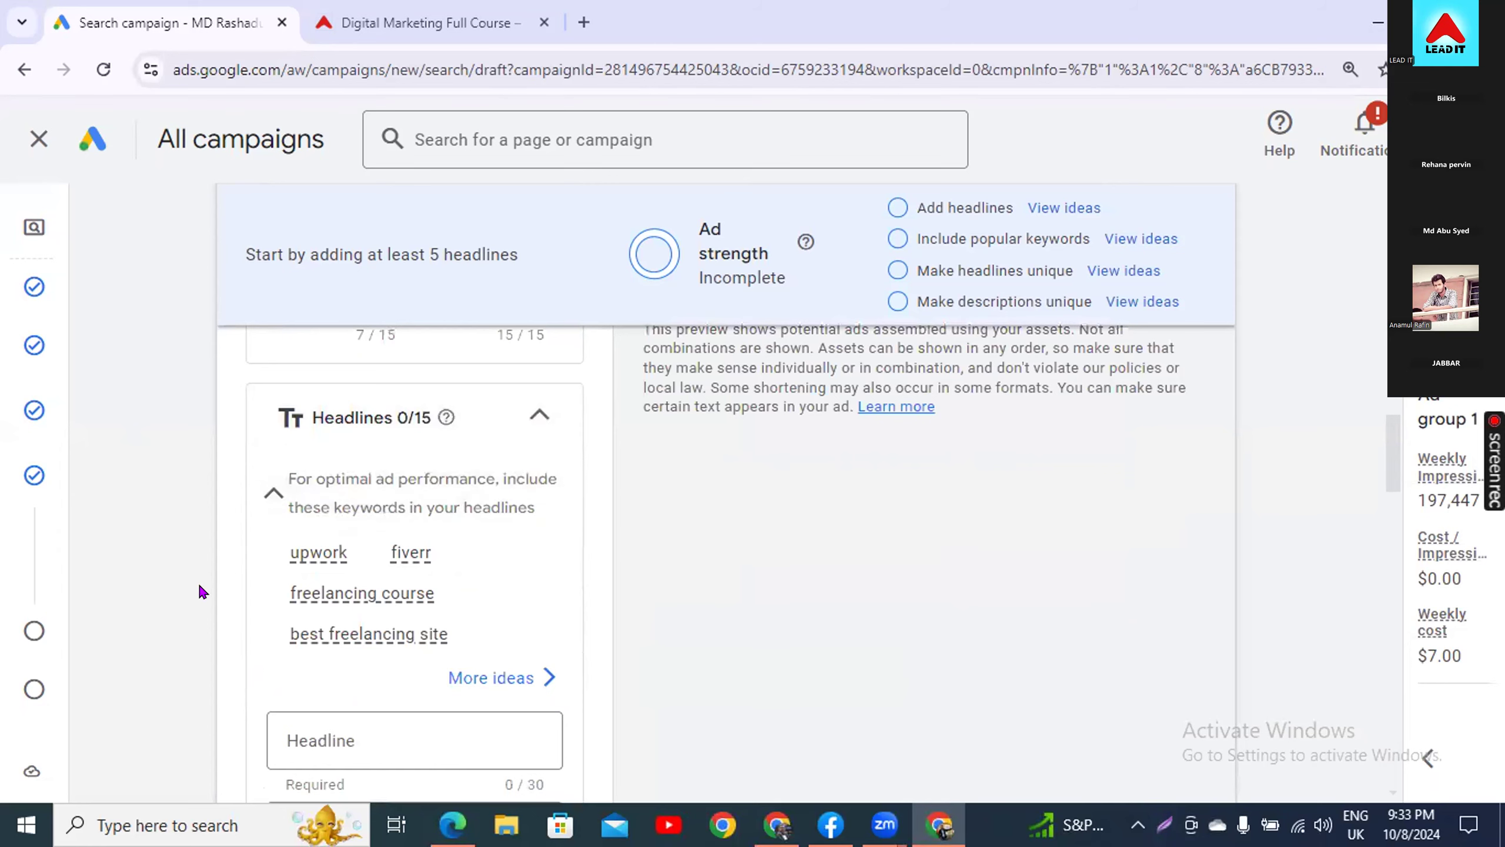
pyautogui.scroll(2, 492, 510)
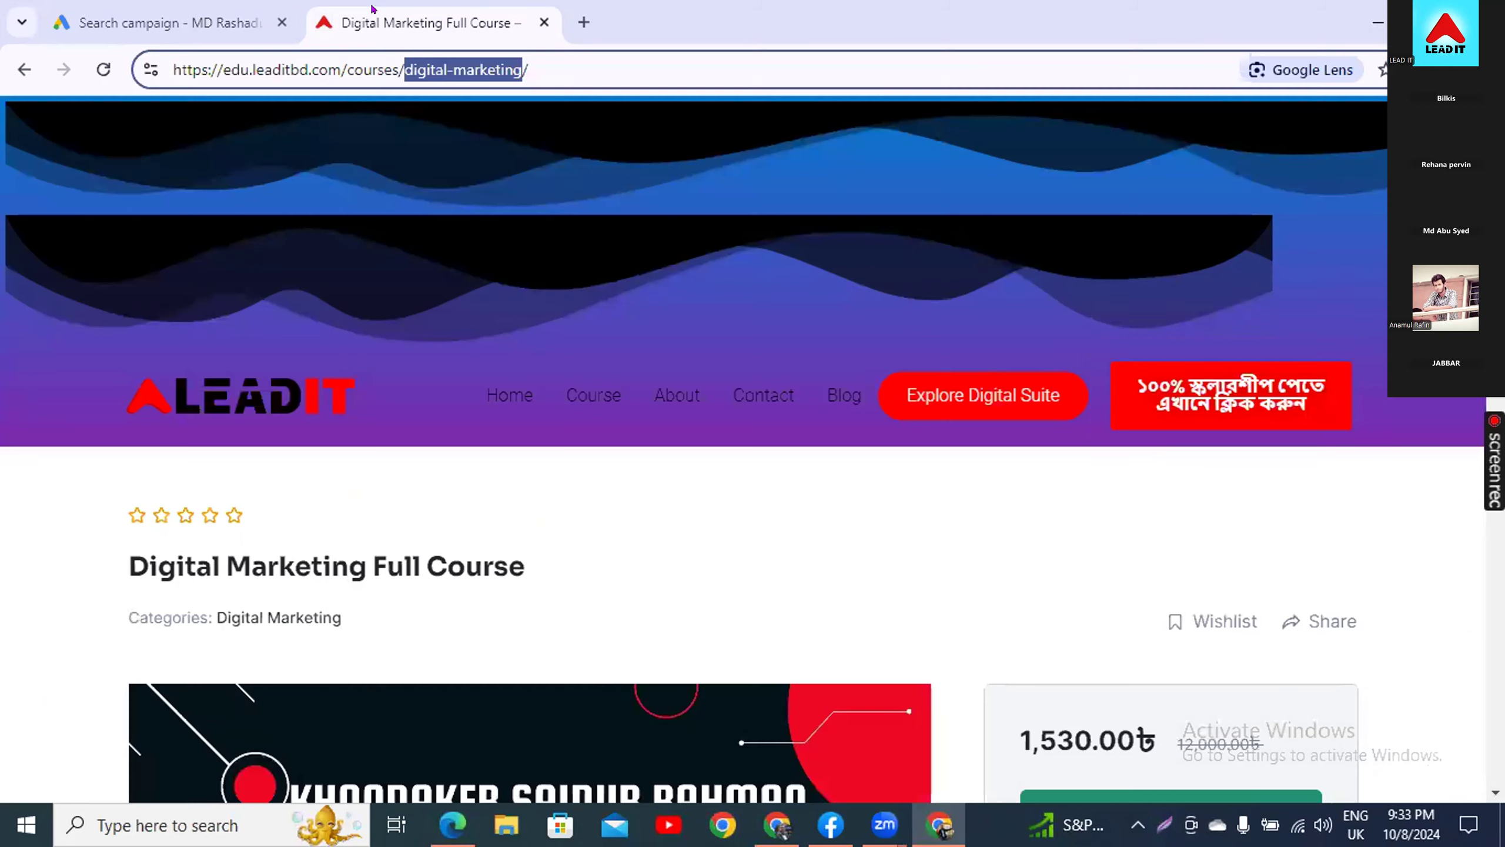
# - Open a new browser tab and search the web for "google"
pyautogui.click(377, 13)
pyautogui.click(584, 23)
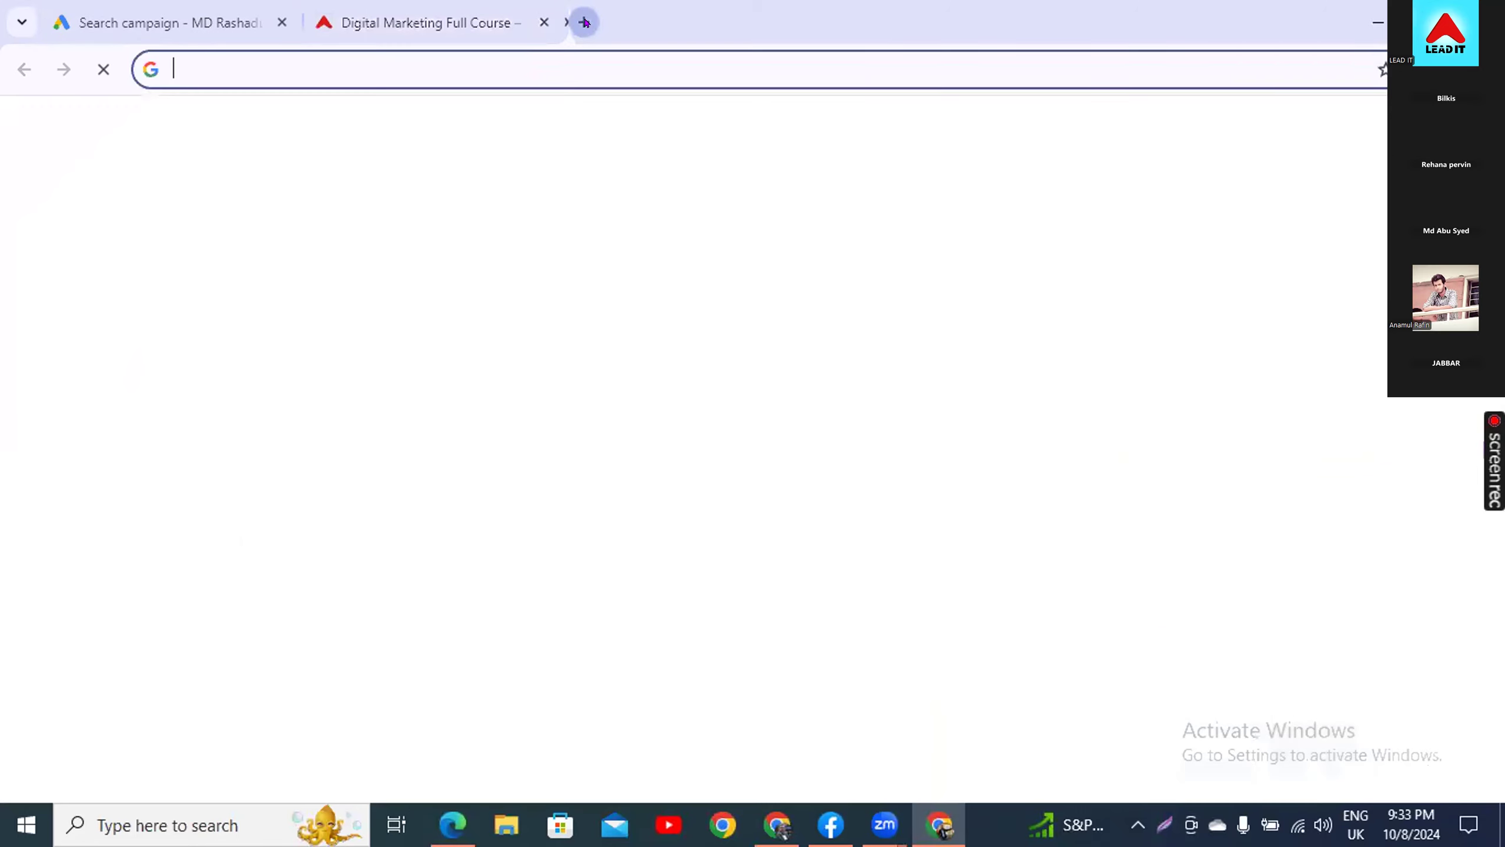
pyautogui.click(430, 61)
pyautogui.write('g')
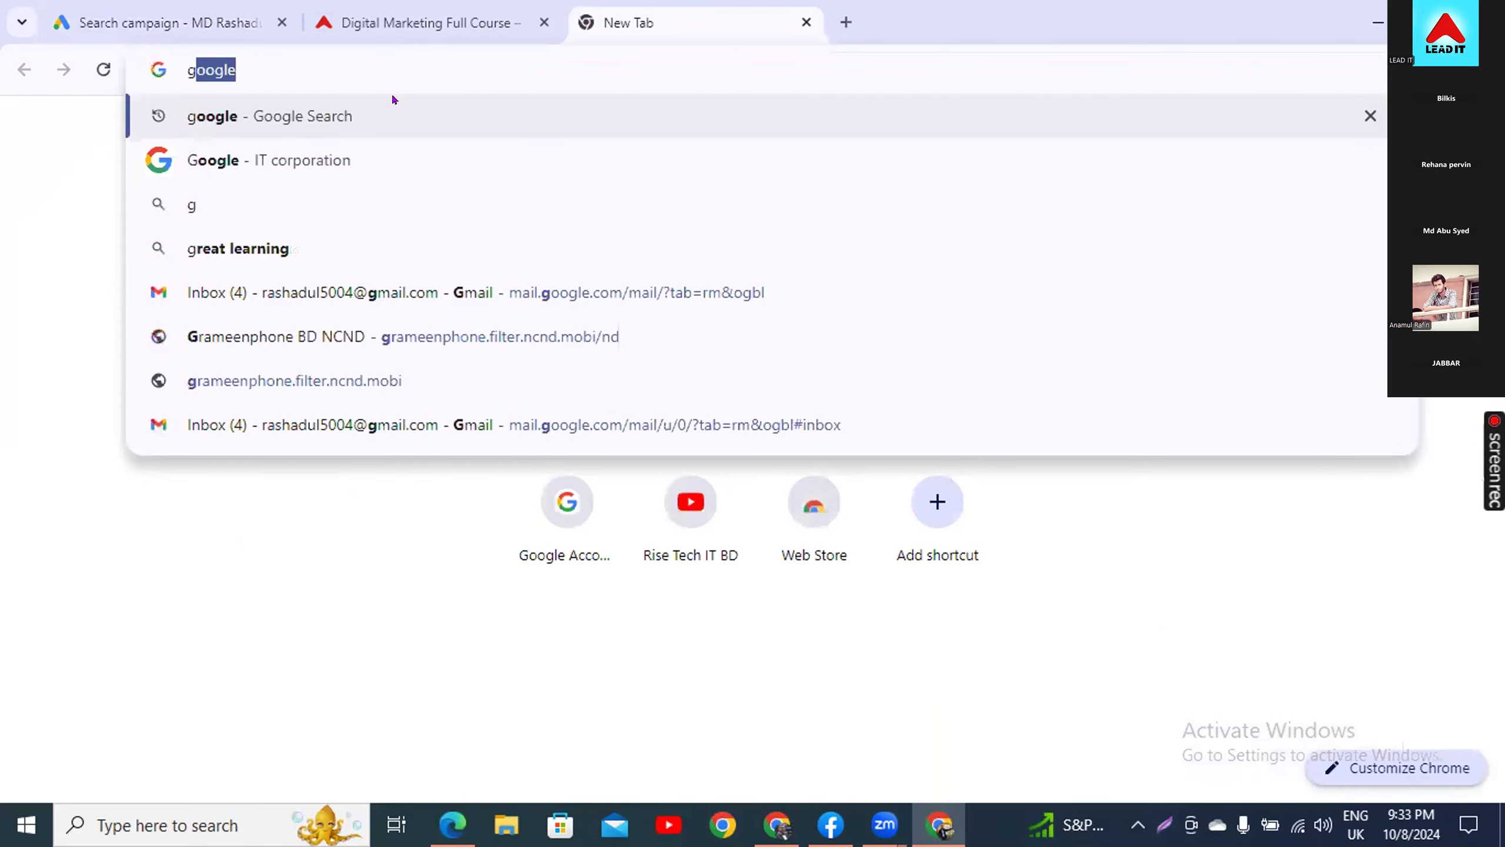
pyautogui.press('Return')
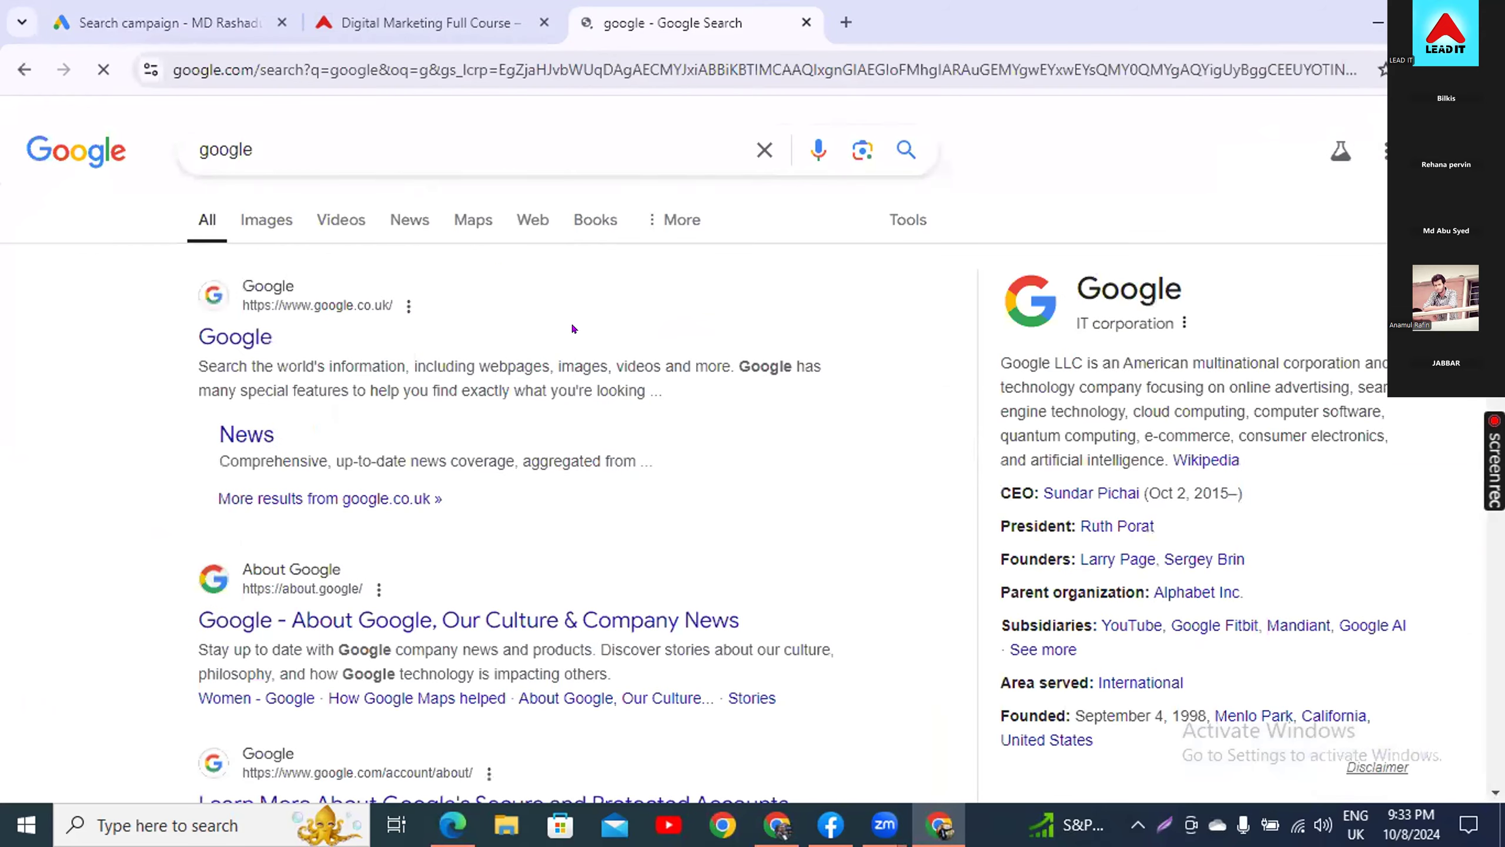
# - Search Google for "freelancing course in bangladesh", using the suggested query for "freelancing course"
pyautogui.click(762, 134)
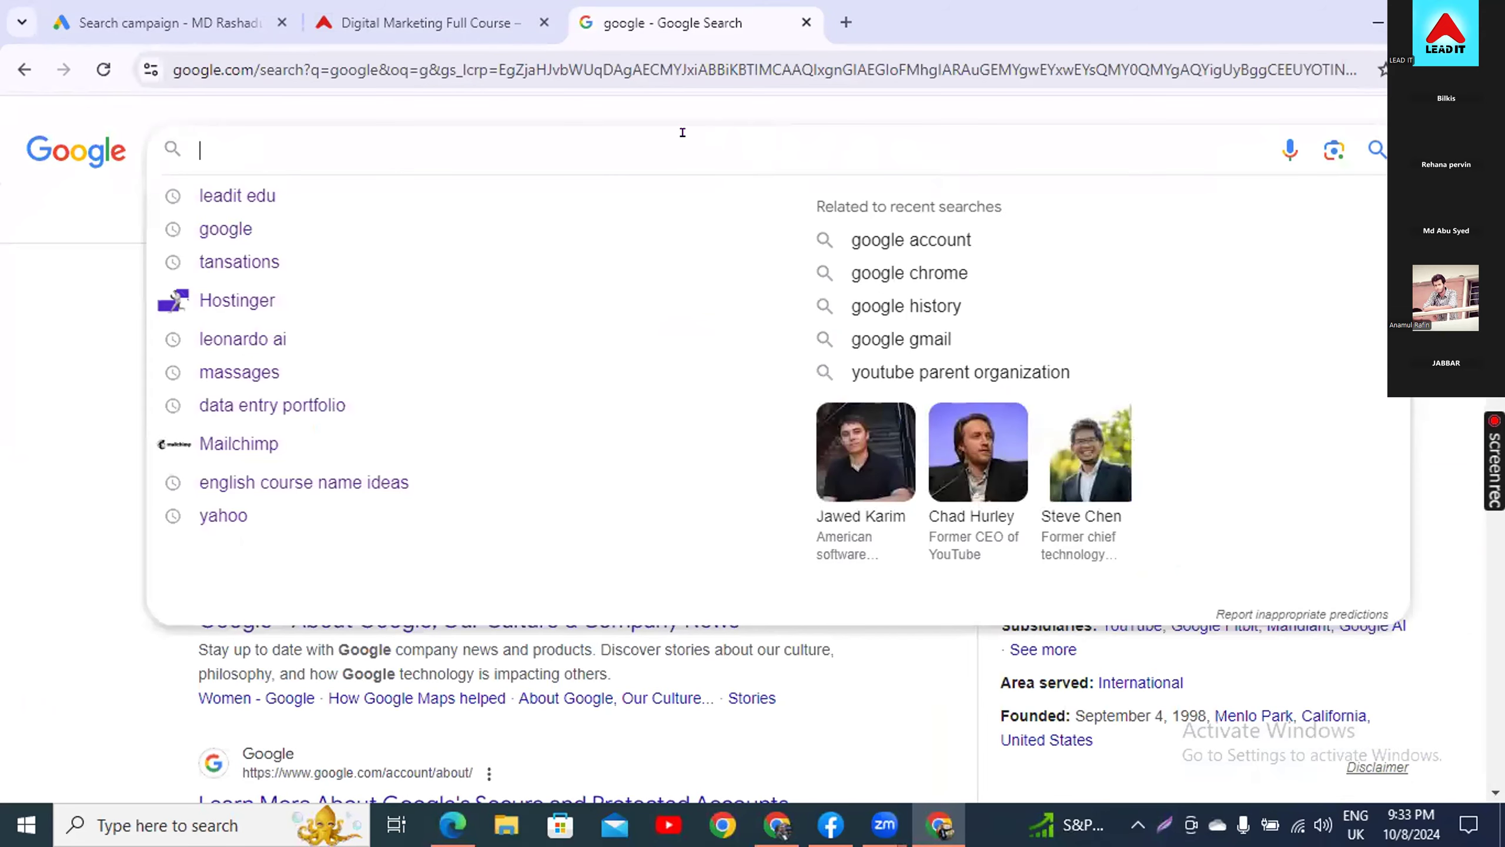
pyautogui.write('free;')
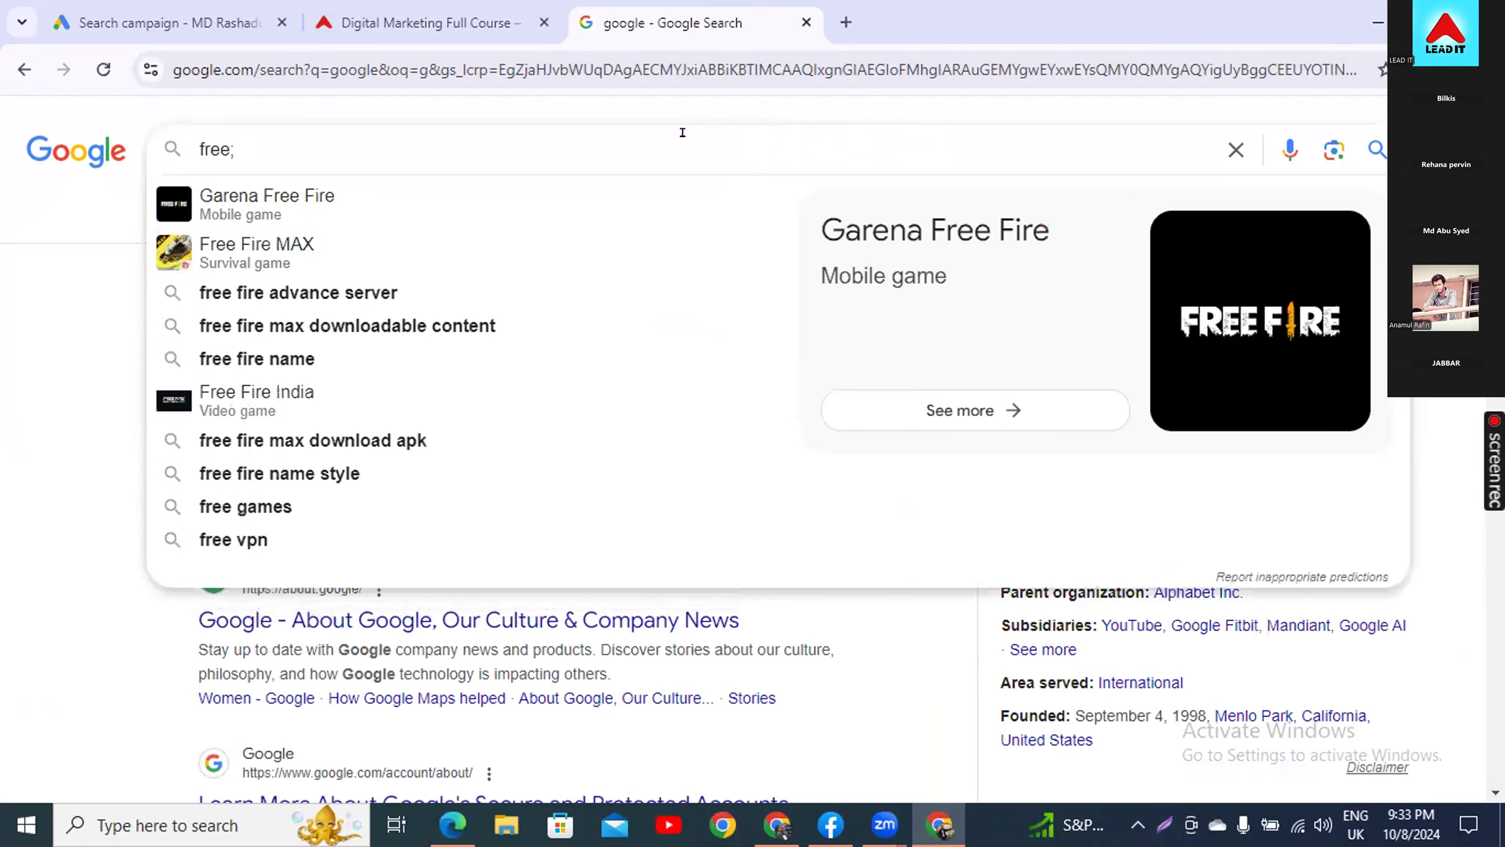
pyautogui.press('BackSpace')
pyautogui.write('l')
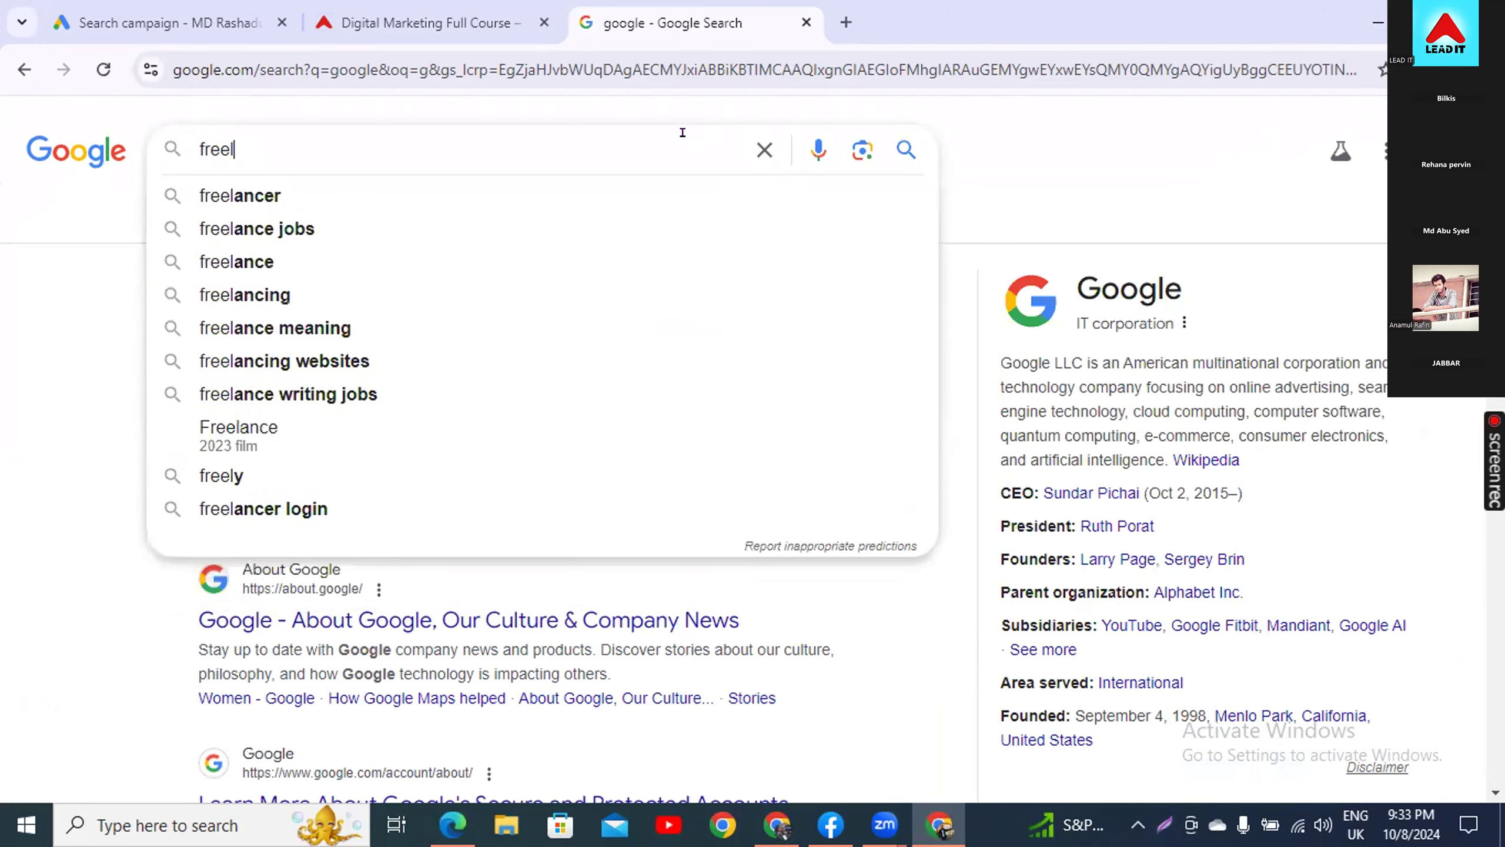
pyautogui.write('ancing course')
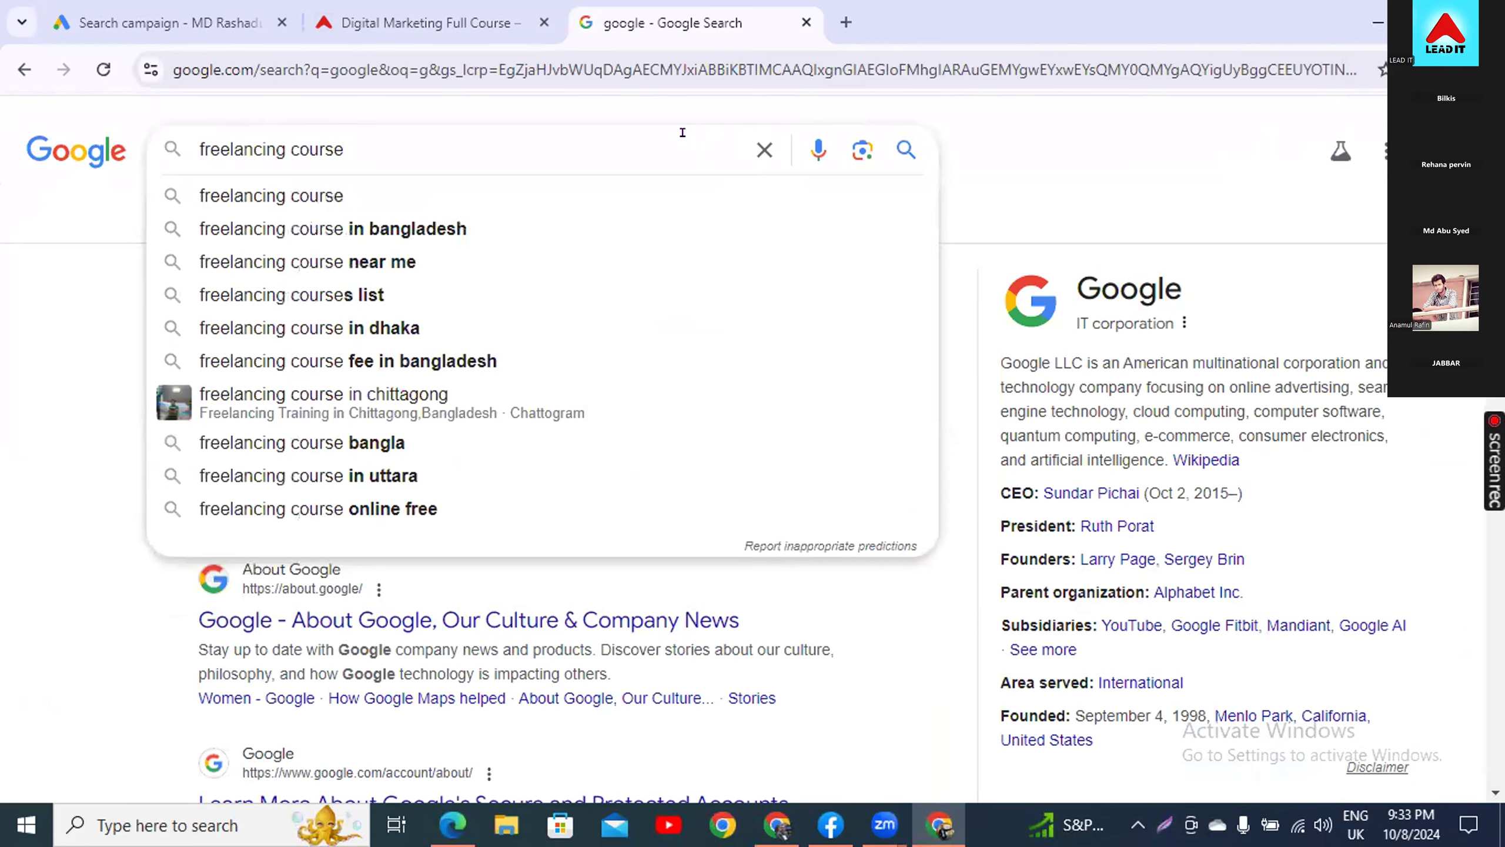
pyautogui.press('Down')
pyautogui.press('Down')
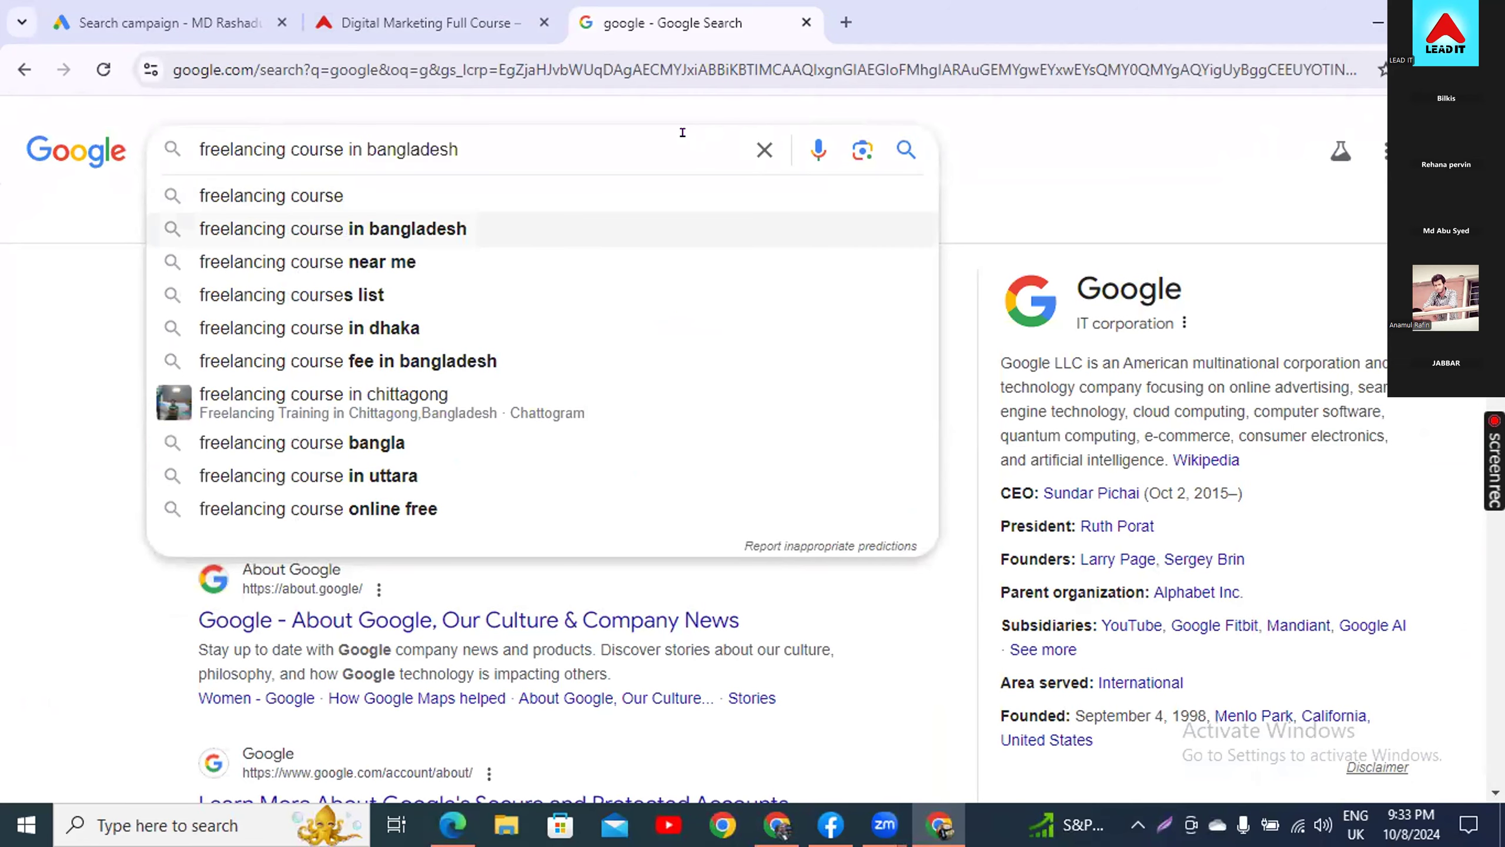
pyautogui.press('Return')
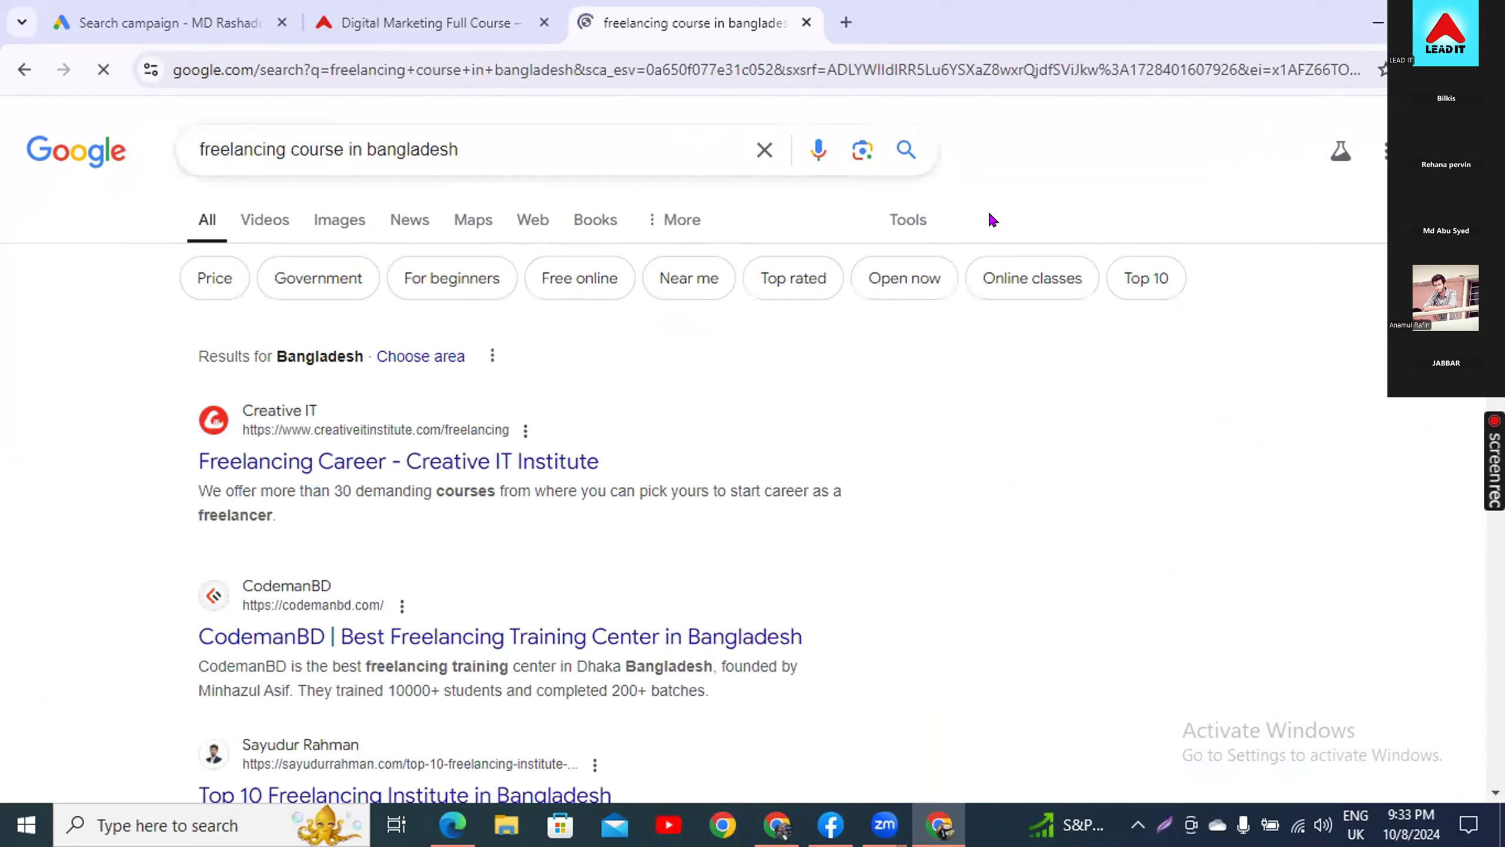
# - Decline the use of precise location and examine the titles and descriptions of the freelancing course search results
pyautogui.scroll(-5, 794, 551)
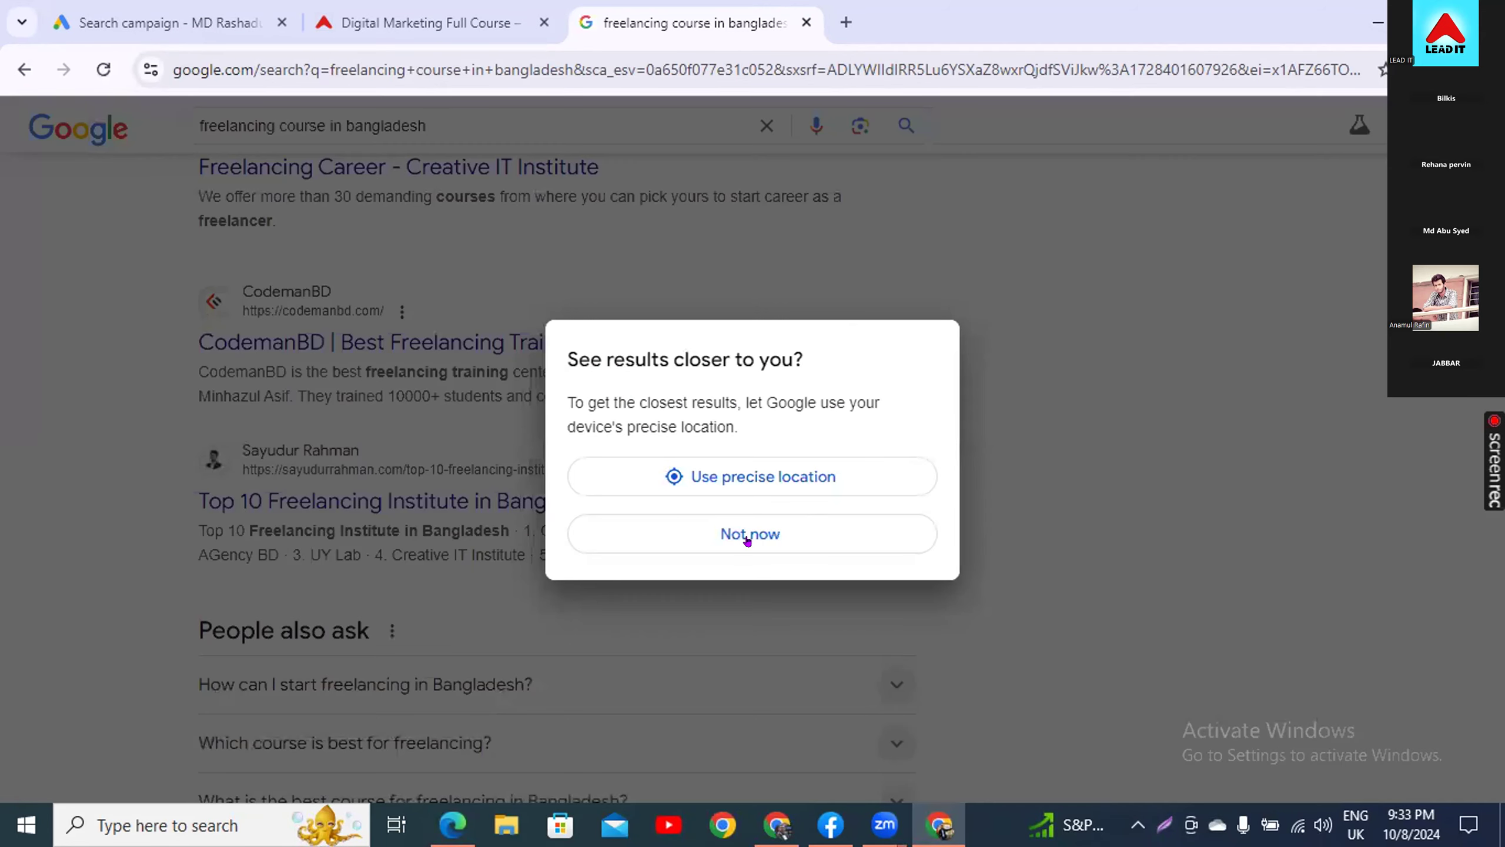
pyautogui.click(747, 533)
pyautogui.scroll(5, 142, 376)
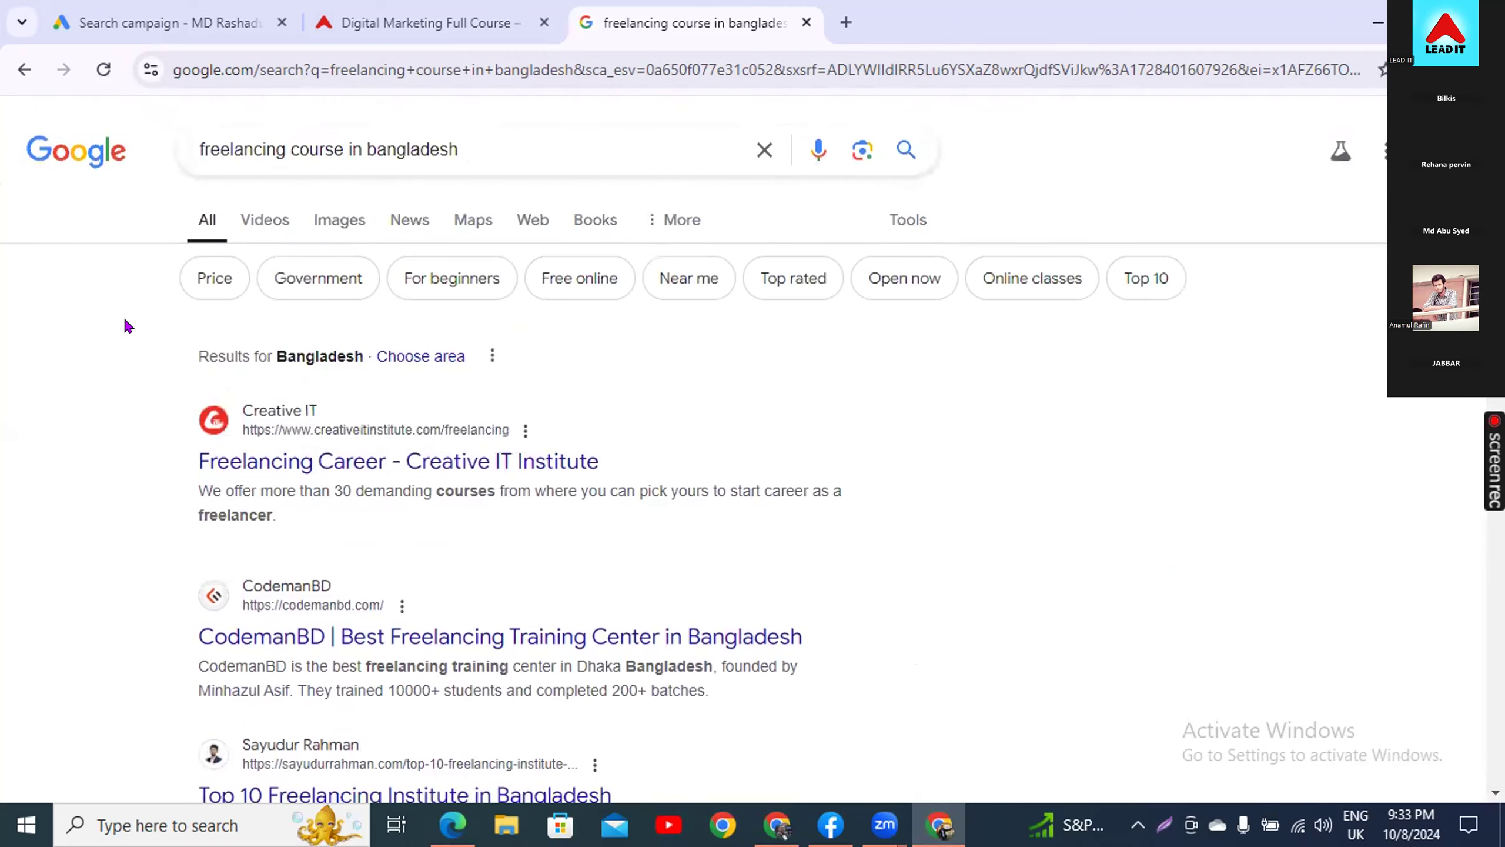
pyautogui.scroll(-5, 238, 344)
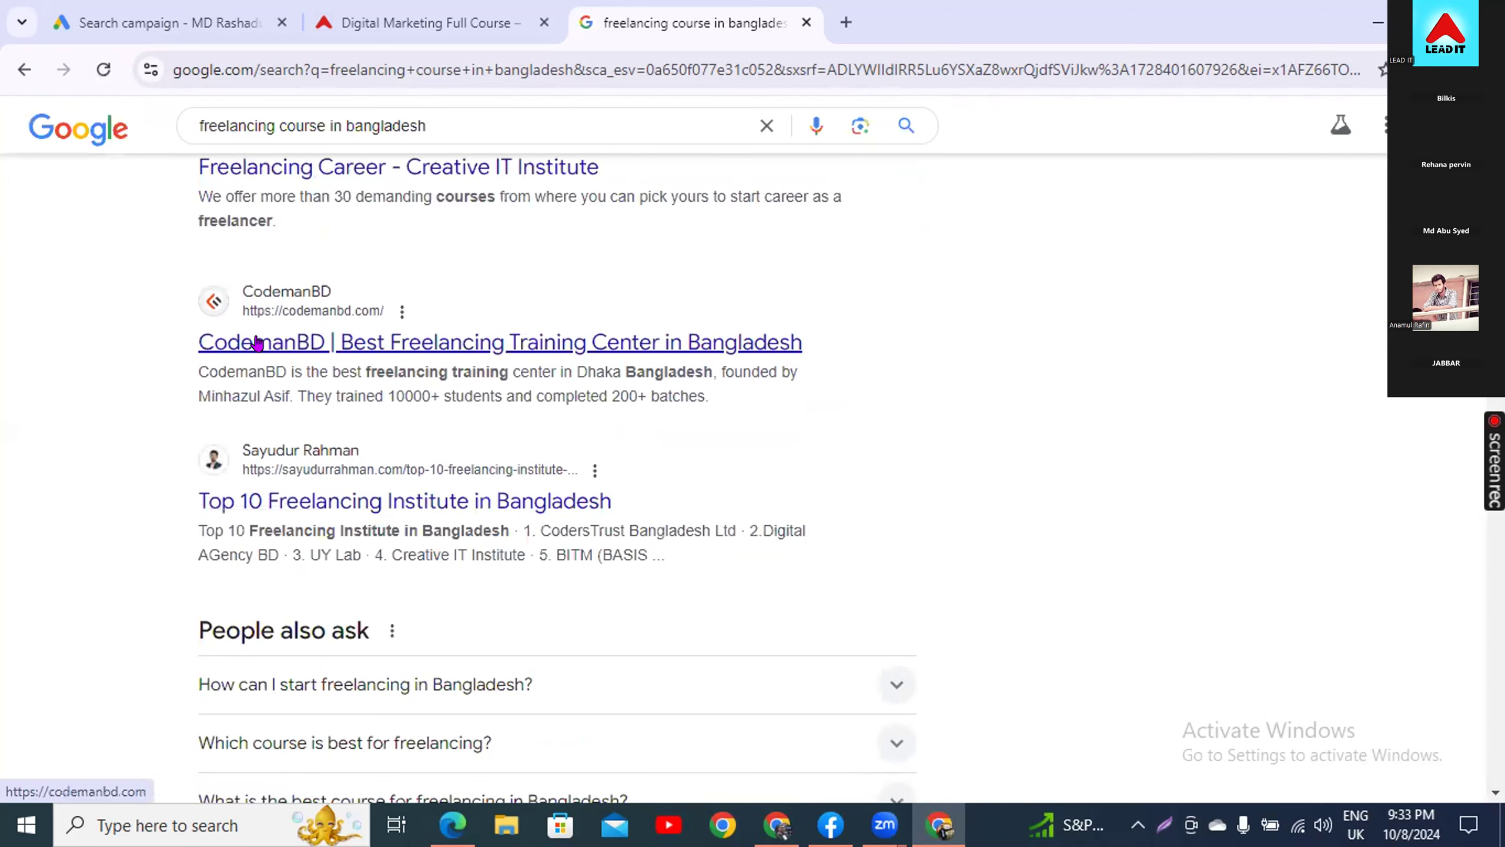
pyautogui.scroll(-5, 348, 470)
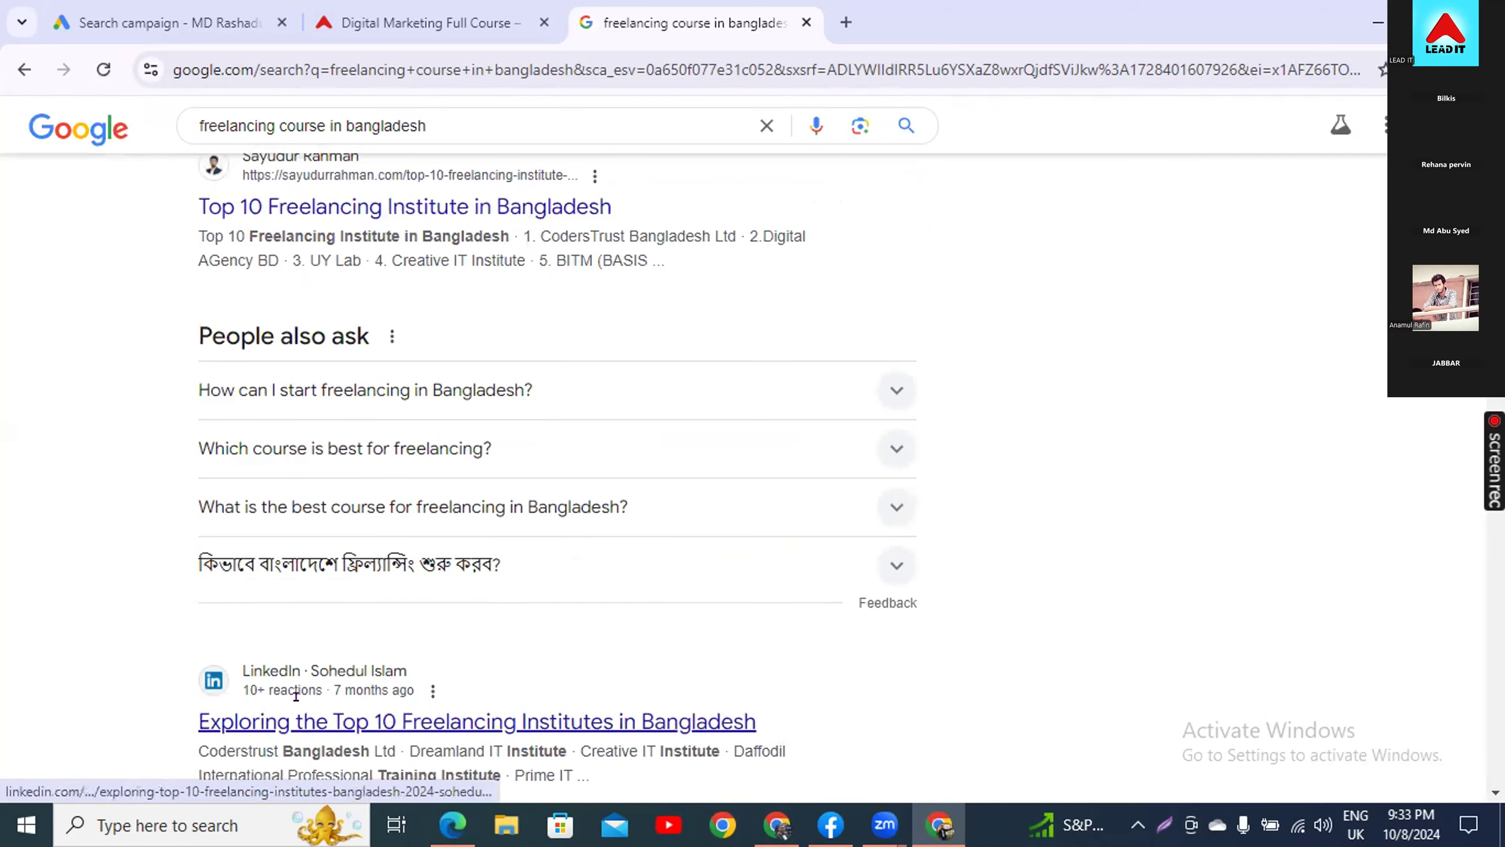
pyautogui.scroll(-2, 393, 693)
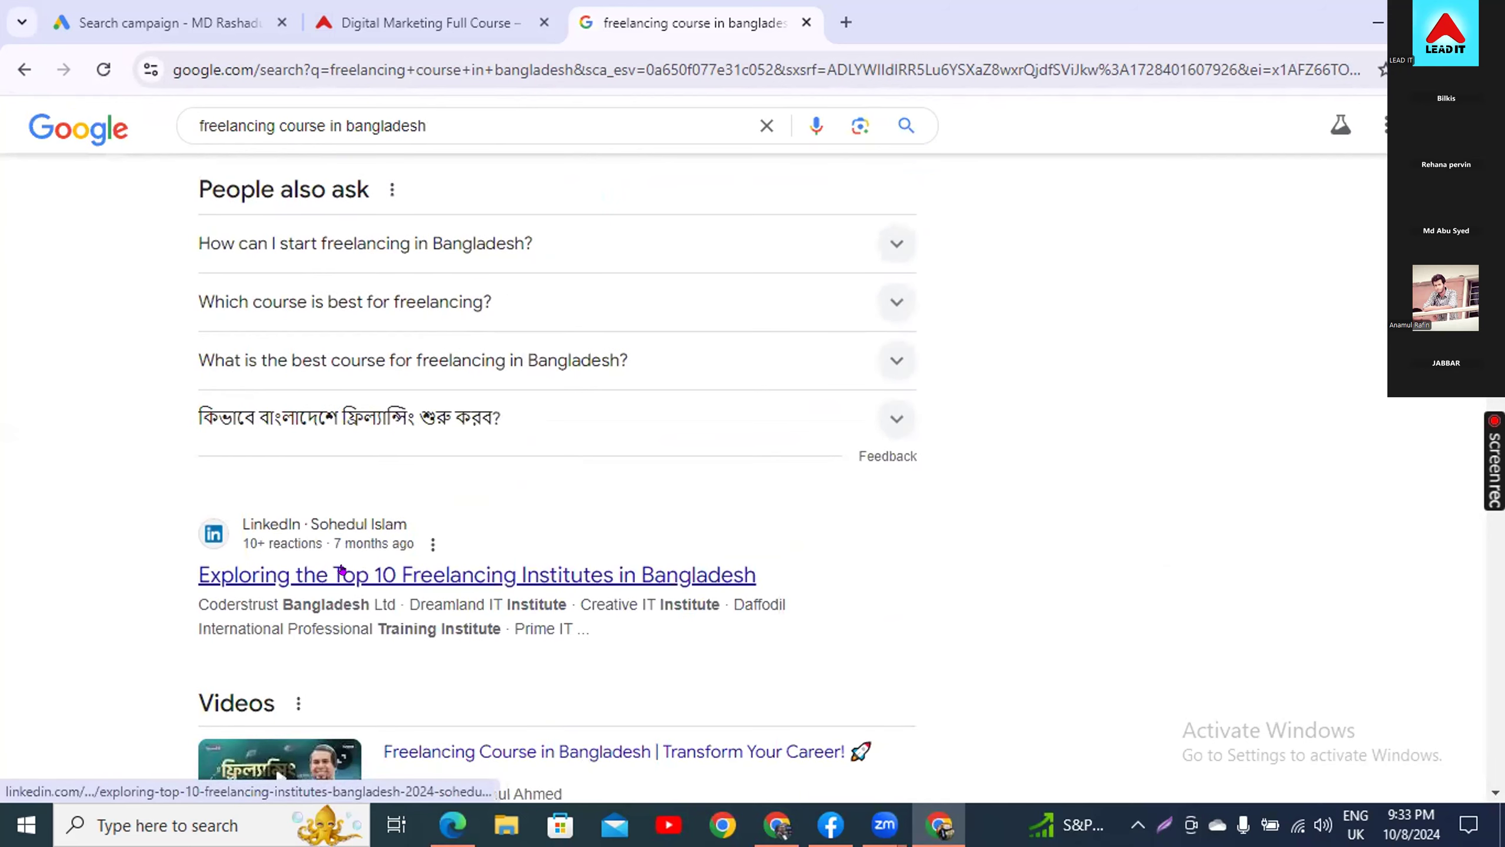
pyautogui.scroll(-14, 193, 582)
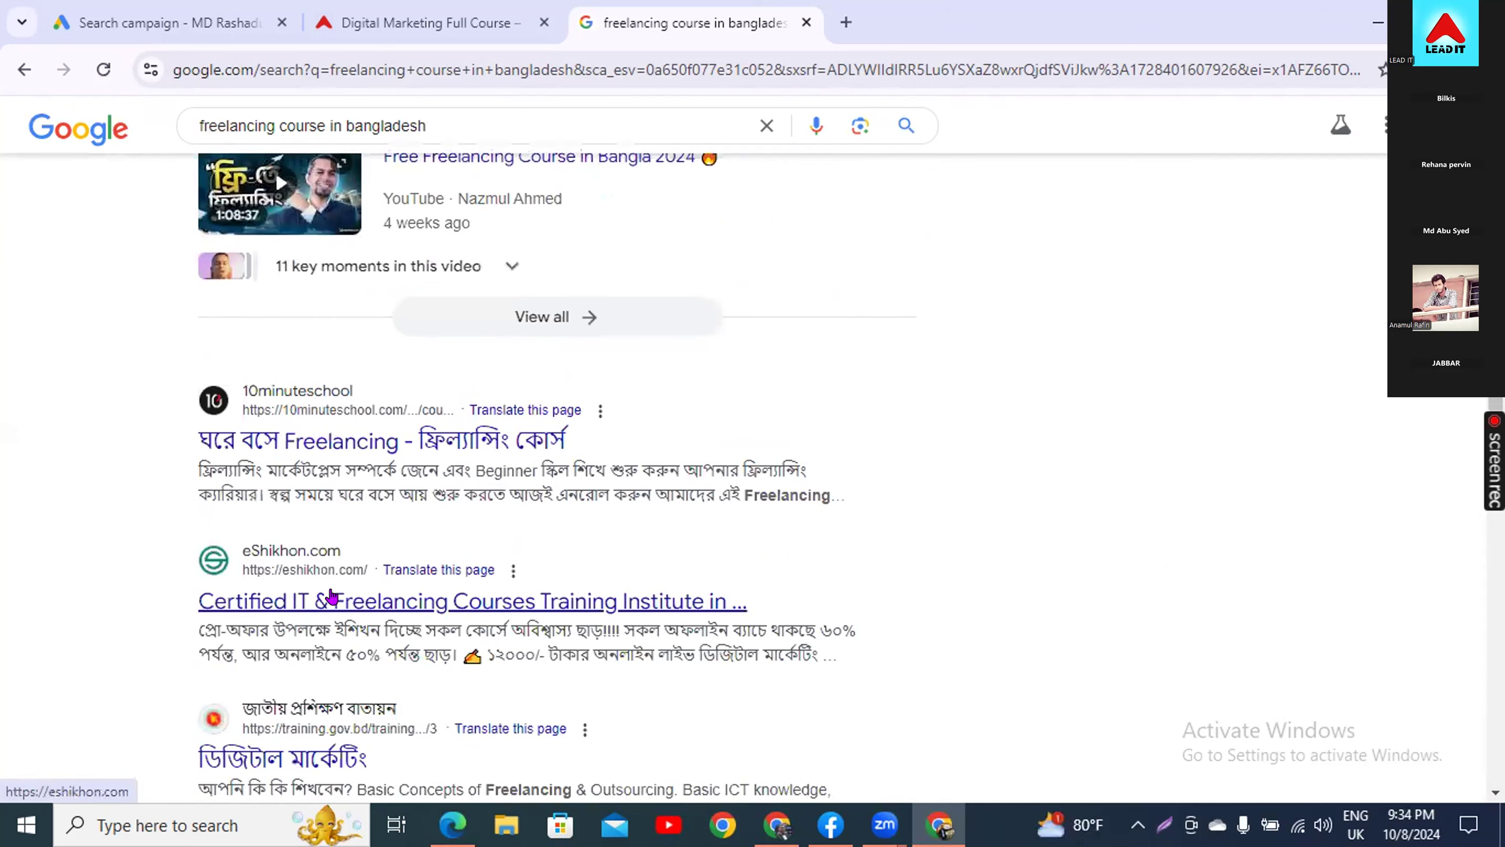
# - Return to the Google Ads campaign draft and enter "Best It institute in BD" as the ad's first headline
pyautogui.click(177, 29)
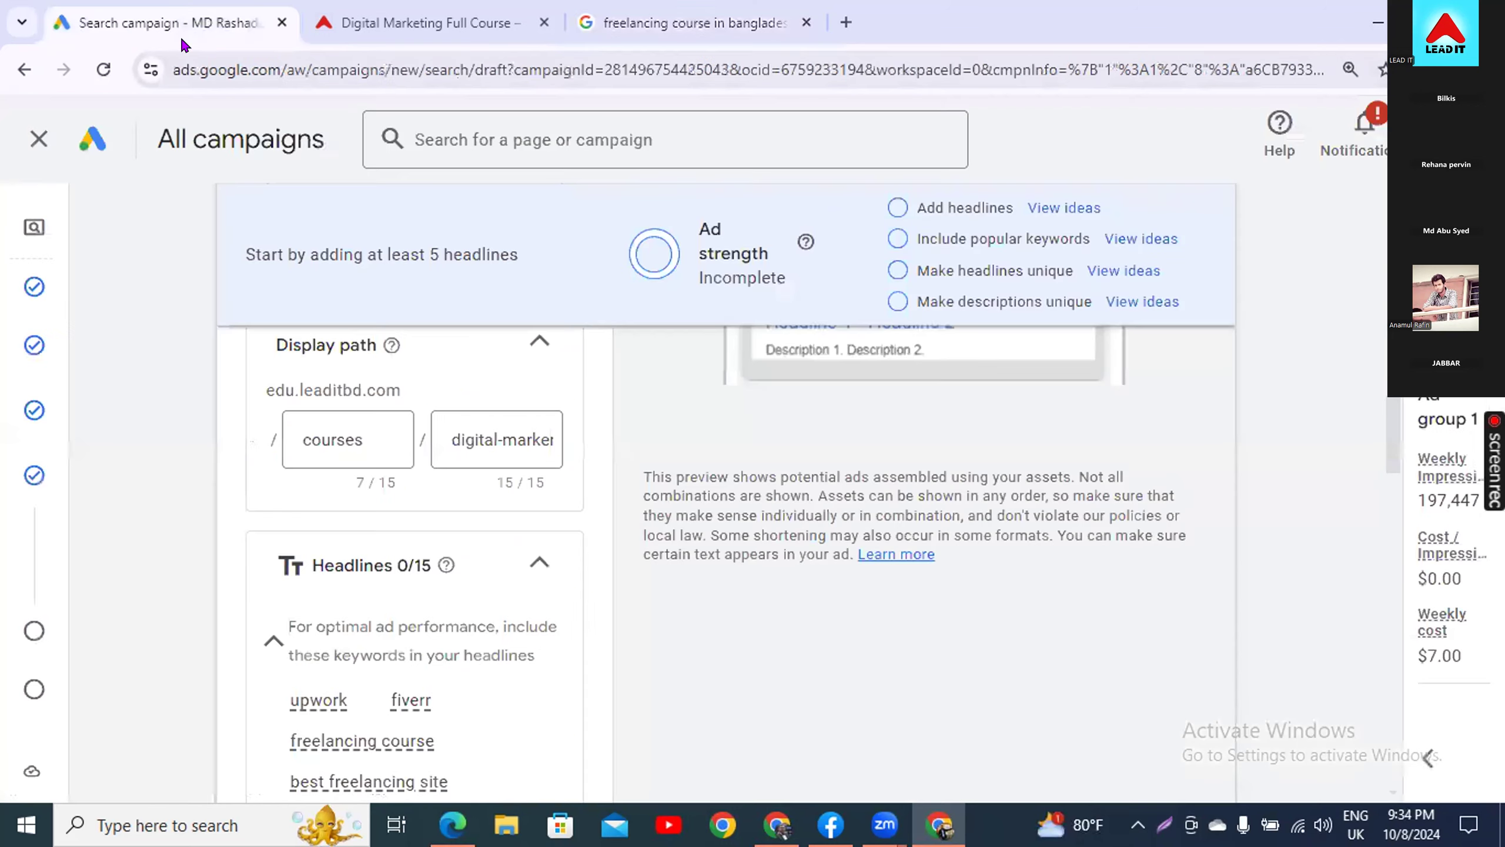
pyautogui.scroll(-7, 229, 531)
pyautogui.scroll(5, 214, 560)
pyautogui.scroll(2, 217, 559)
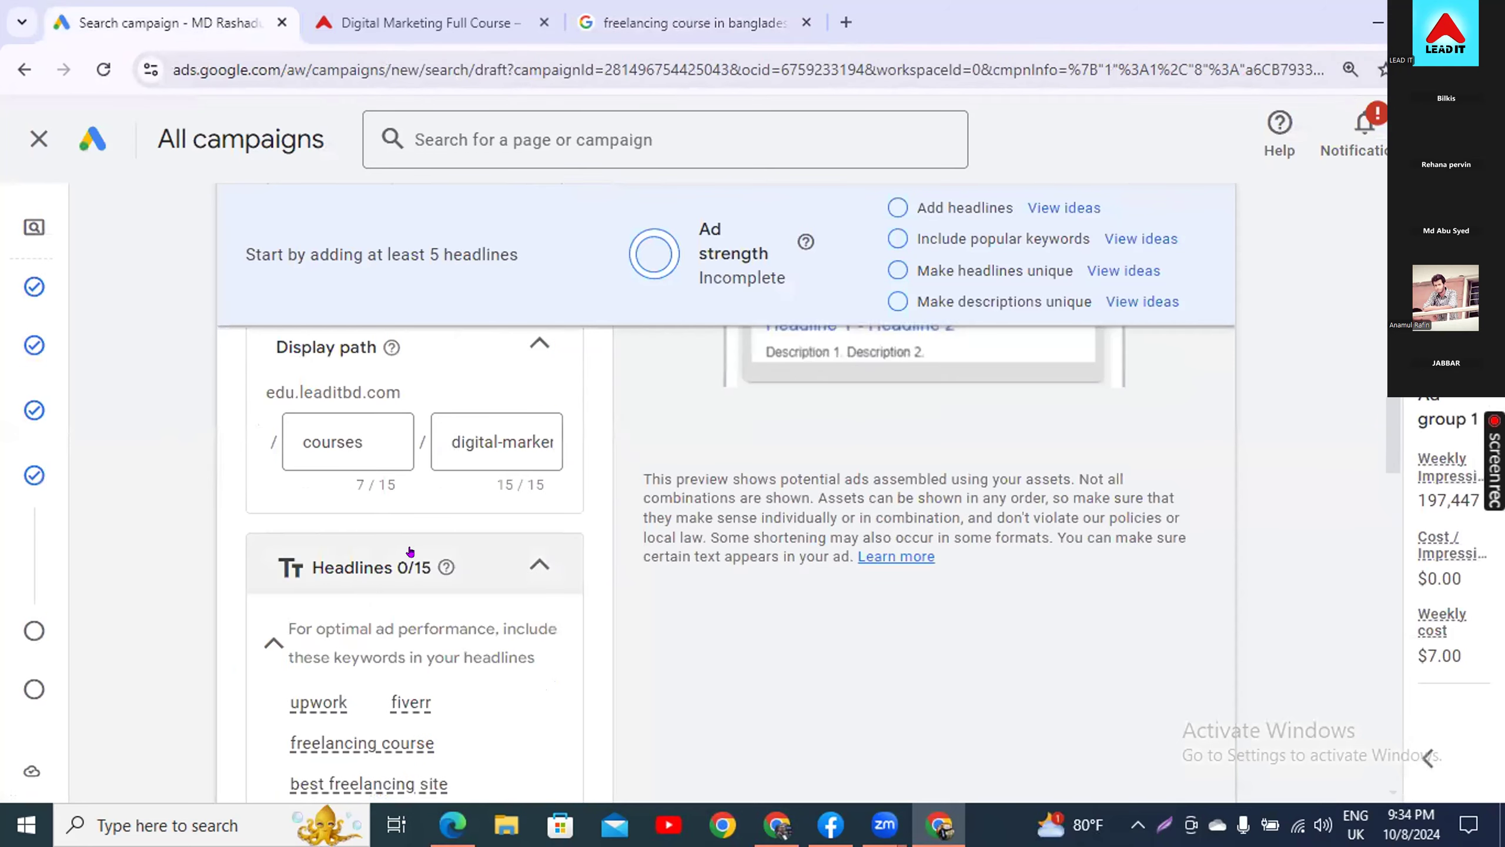
pyautogui.scroll(-5, 180, 622)
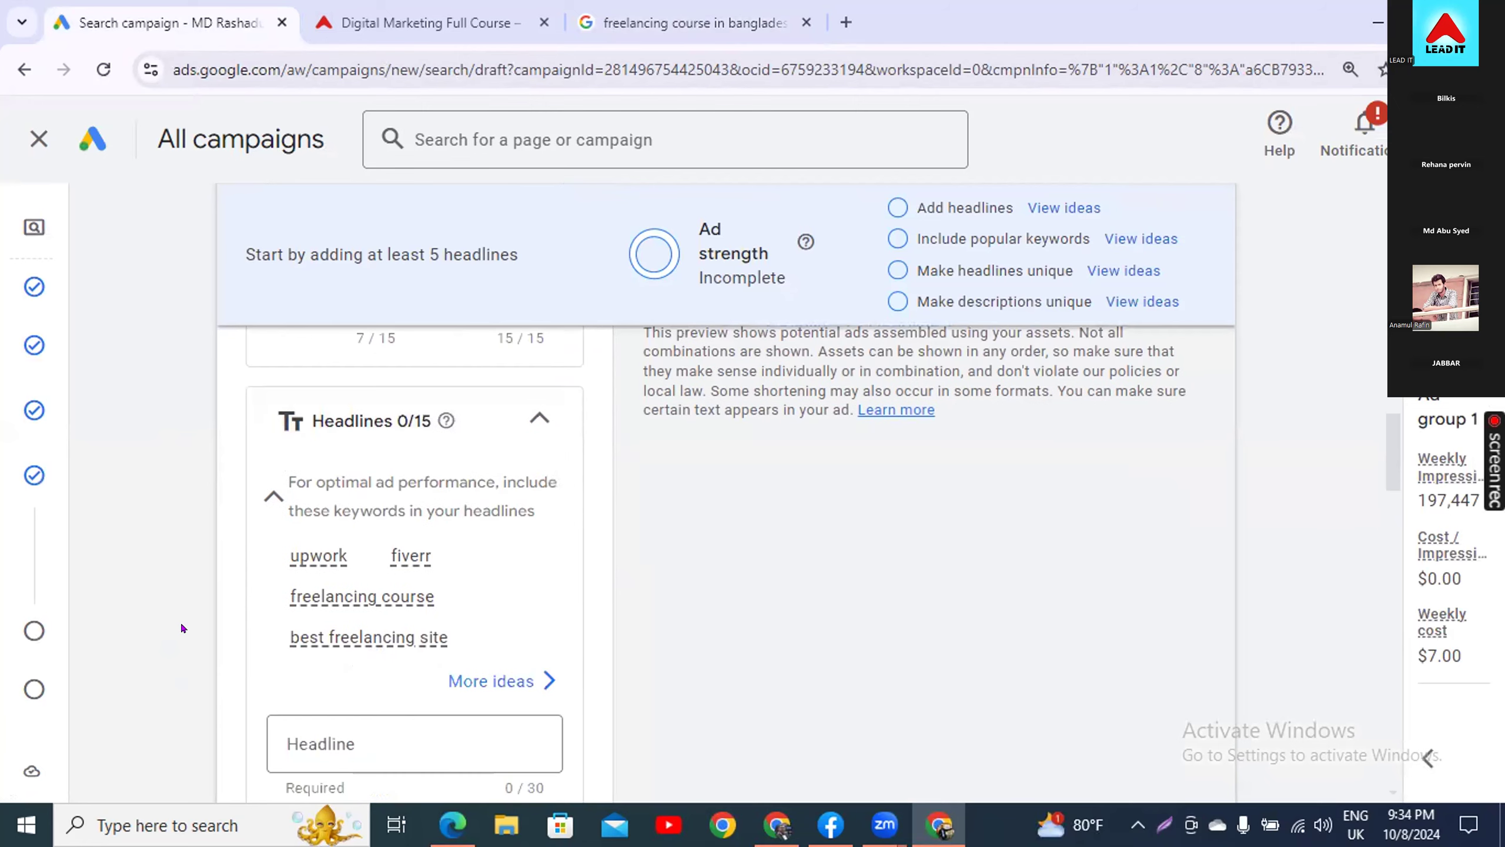
pyautogui.click(344, 573)
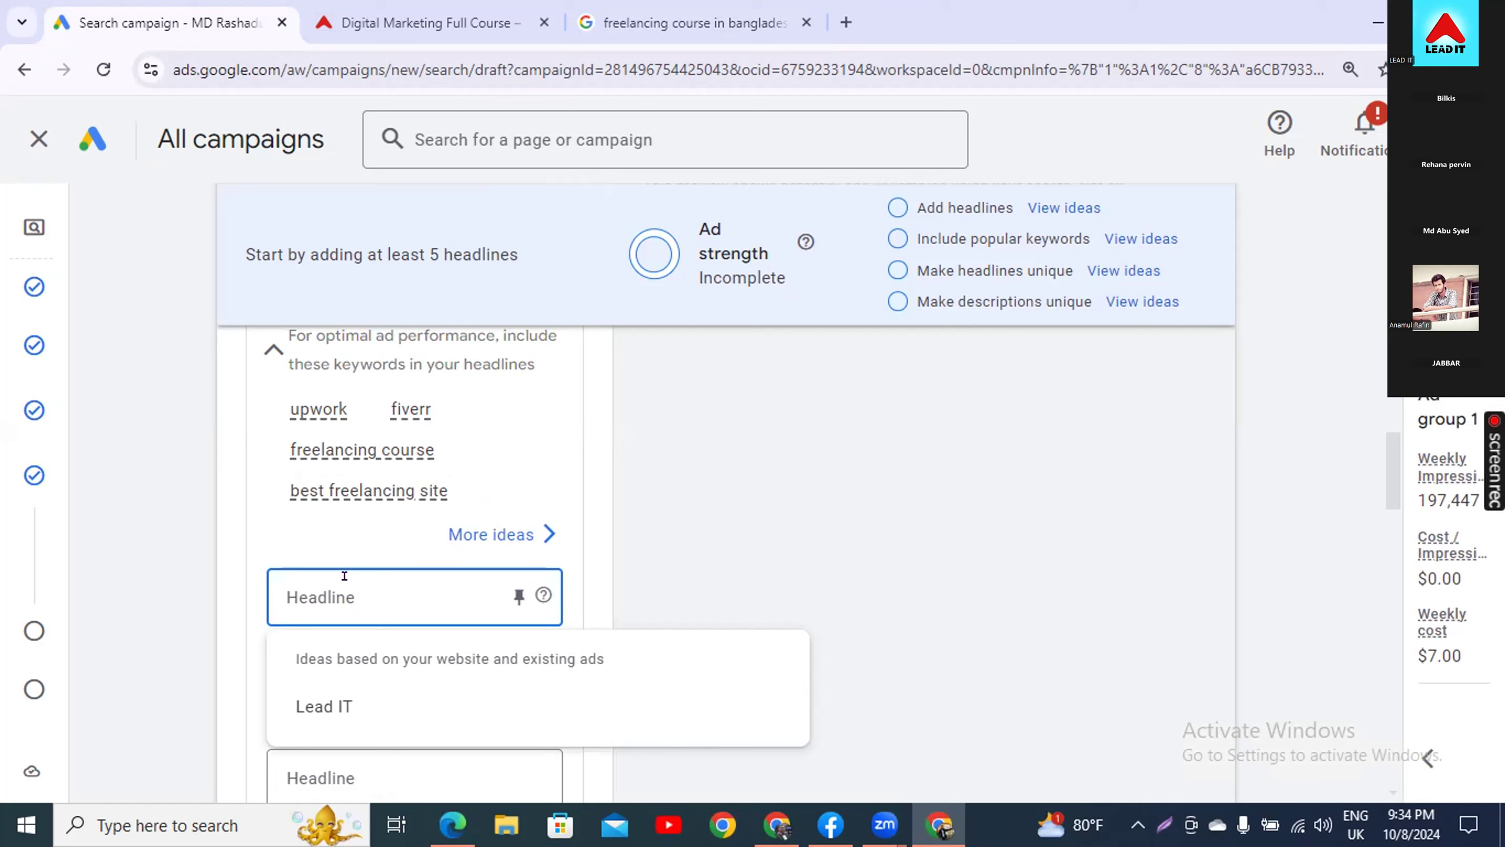
pyautogui.write('Best')
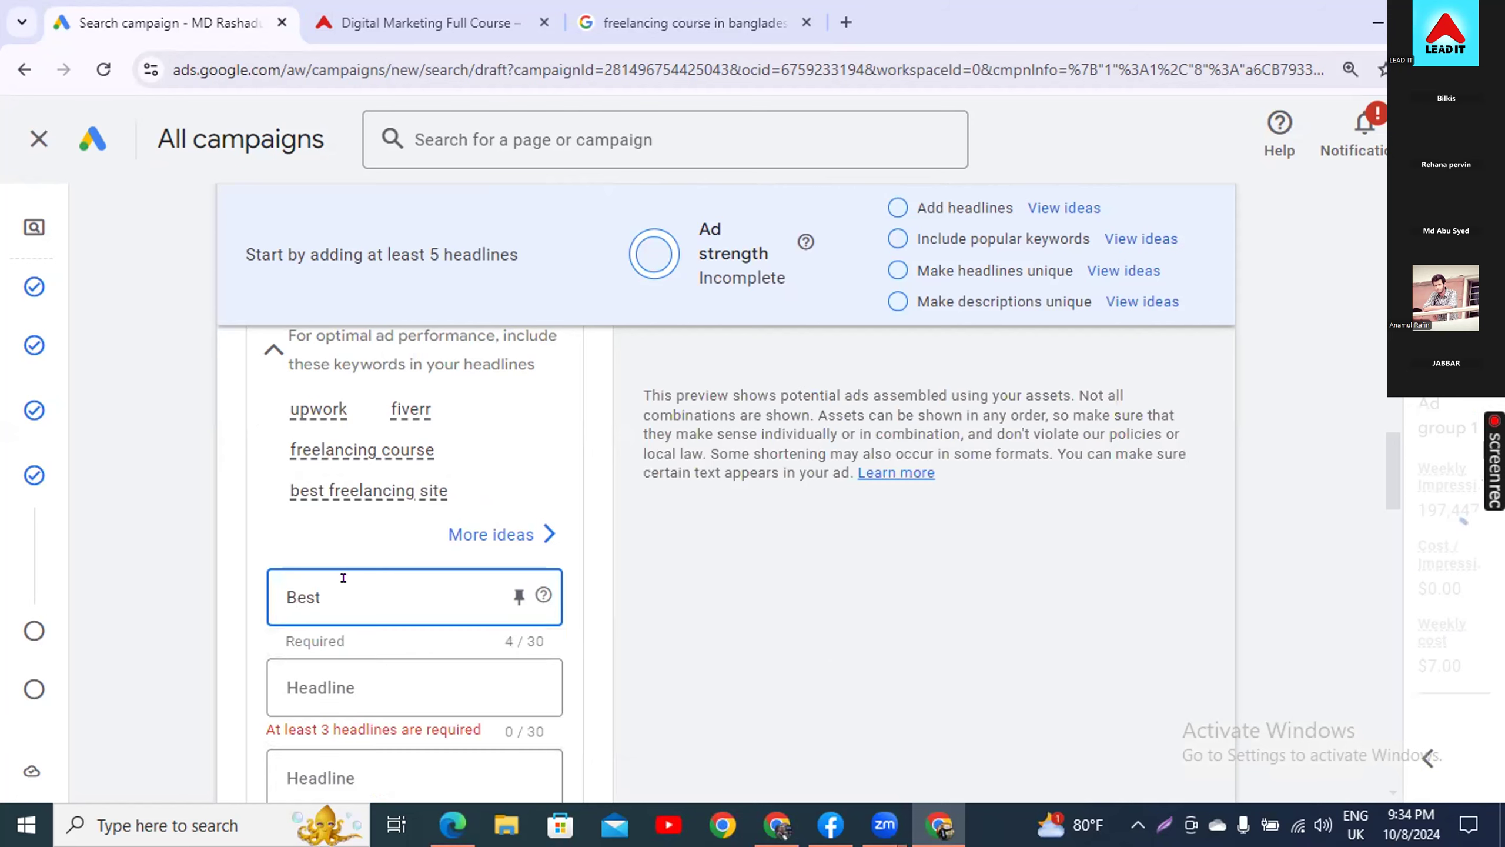
pyautogui.write(' It i')
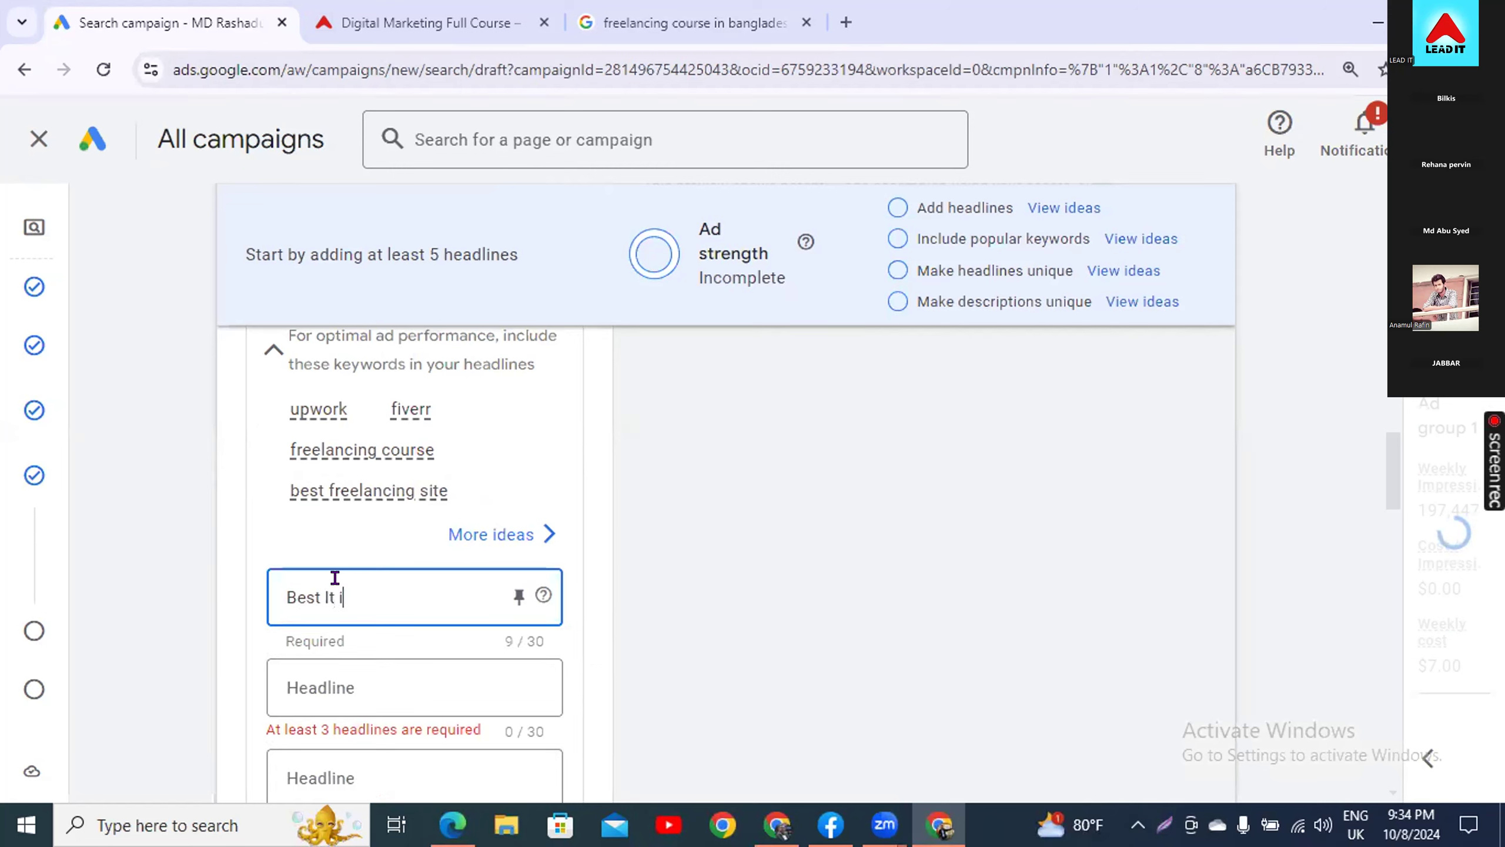
pyautogui.write('nstitute  in')
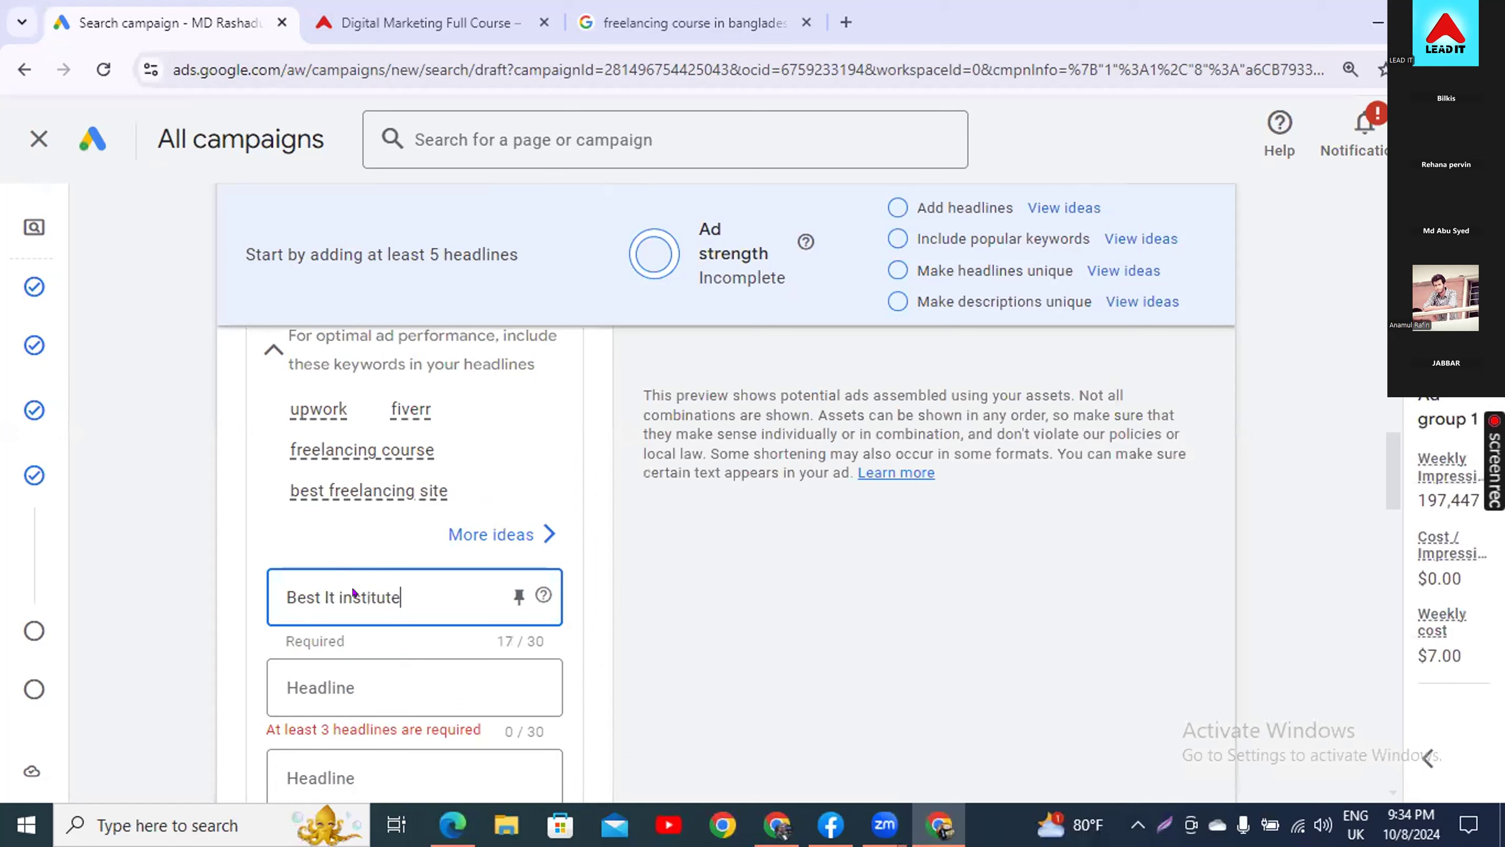
pyautogui.press('BackSpace')
pyautogui.press('BackSpace')
pyautogui.press('BackSpace')
pyautogui.press('BackSpace')
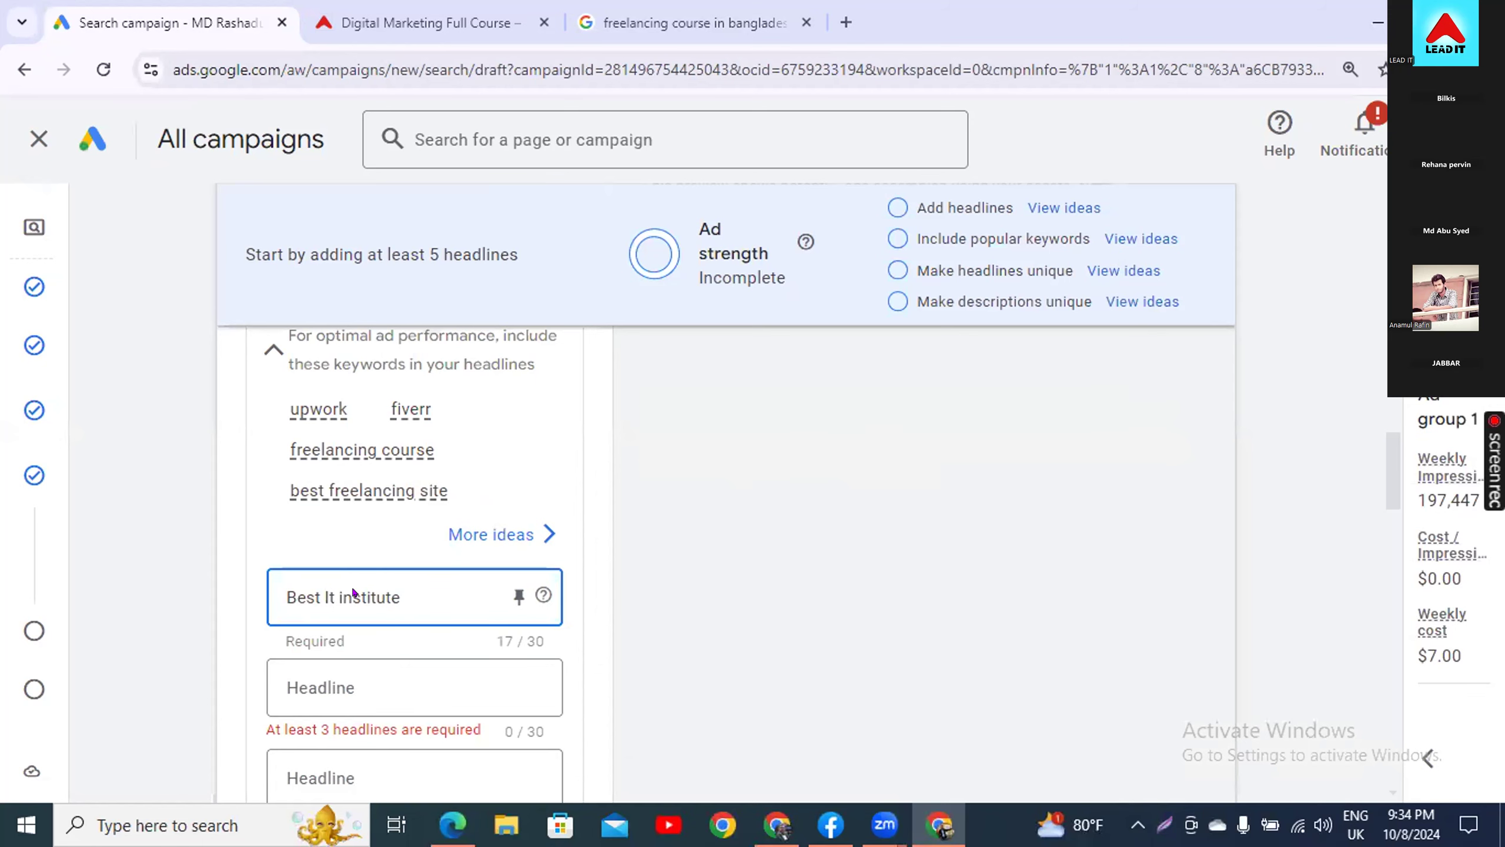
pyautogui.write('in')
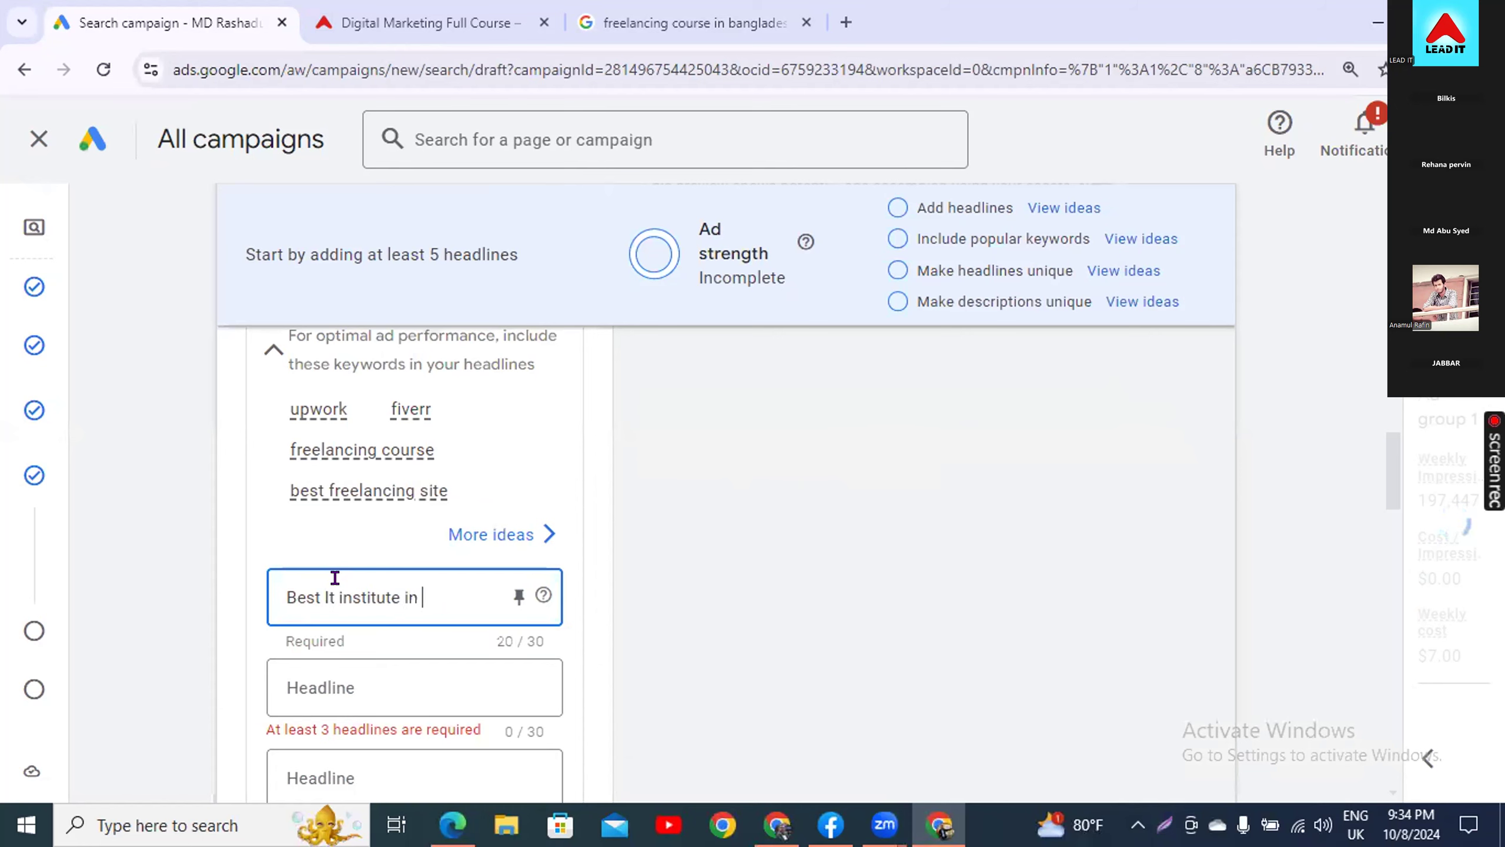
pyautogui.write(' BD')
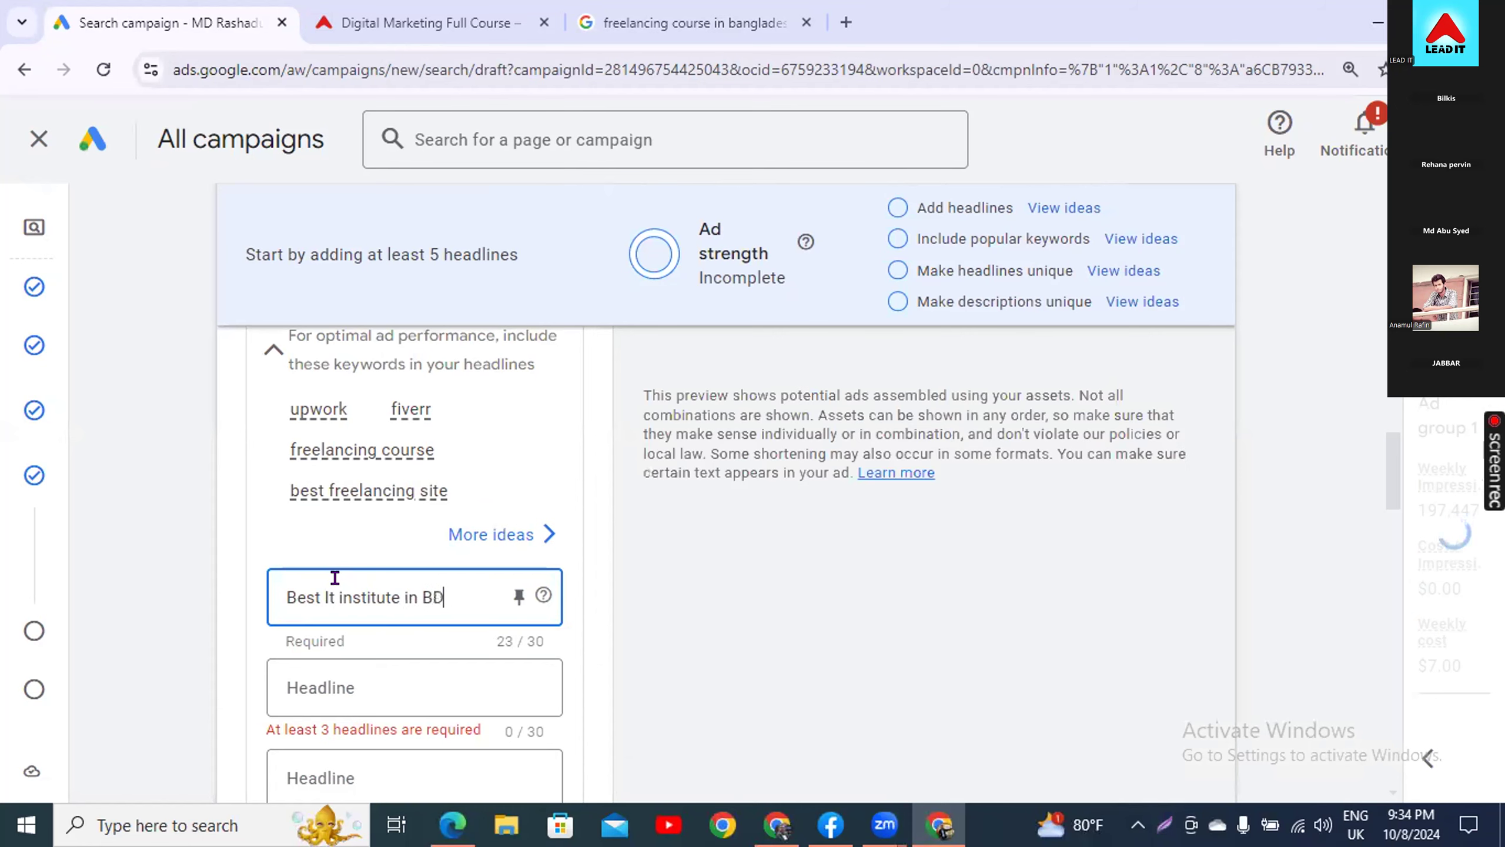
# - Enter "Best Freelancing Course" as the ad's second headline
pyautogui.click(331, 685)
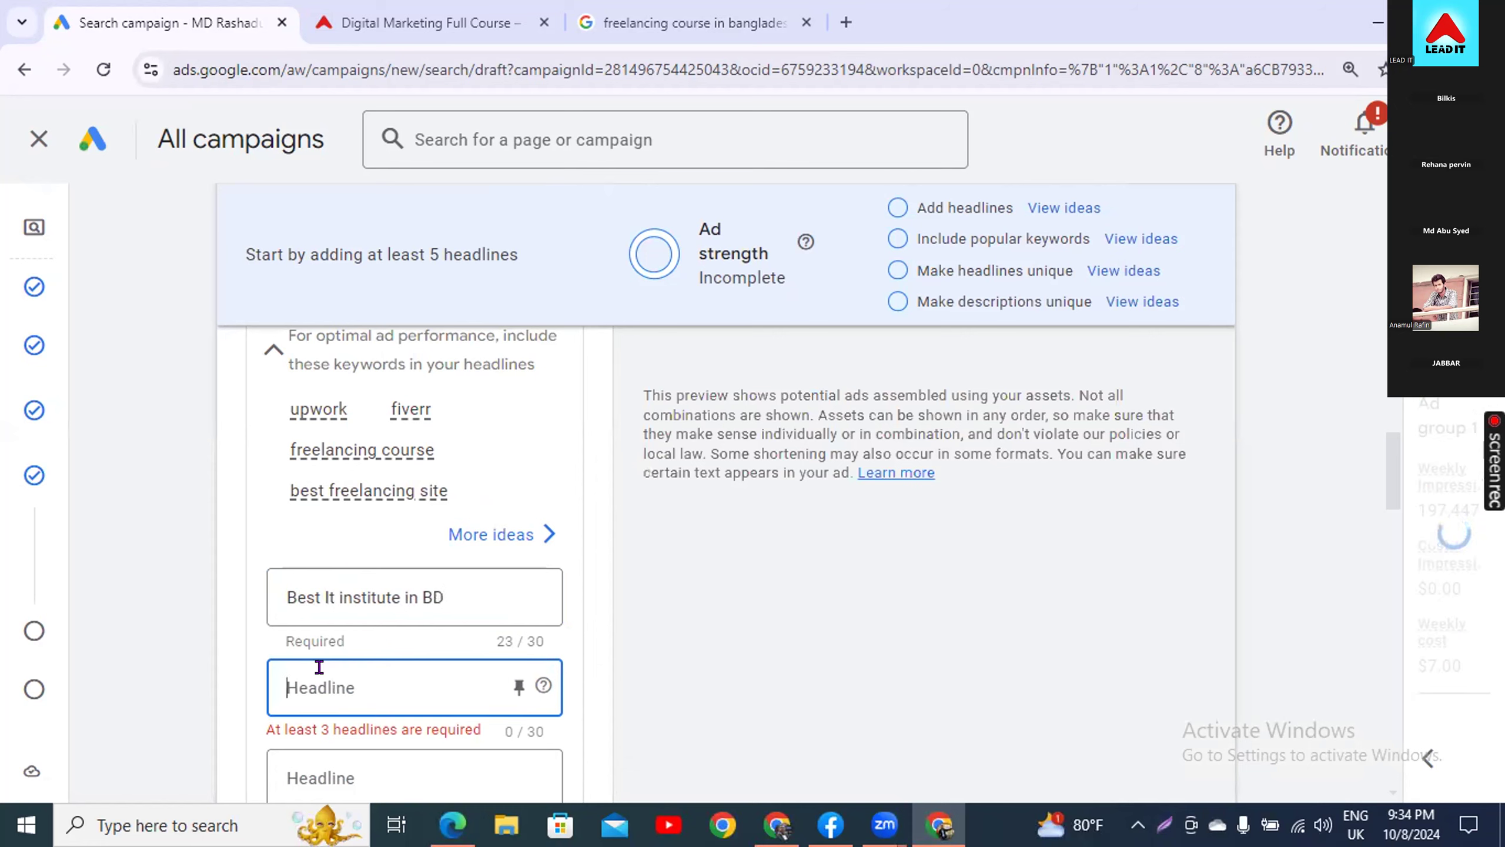
pyautogui.scroll(-2, 744, 630)
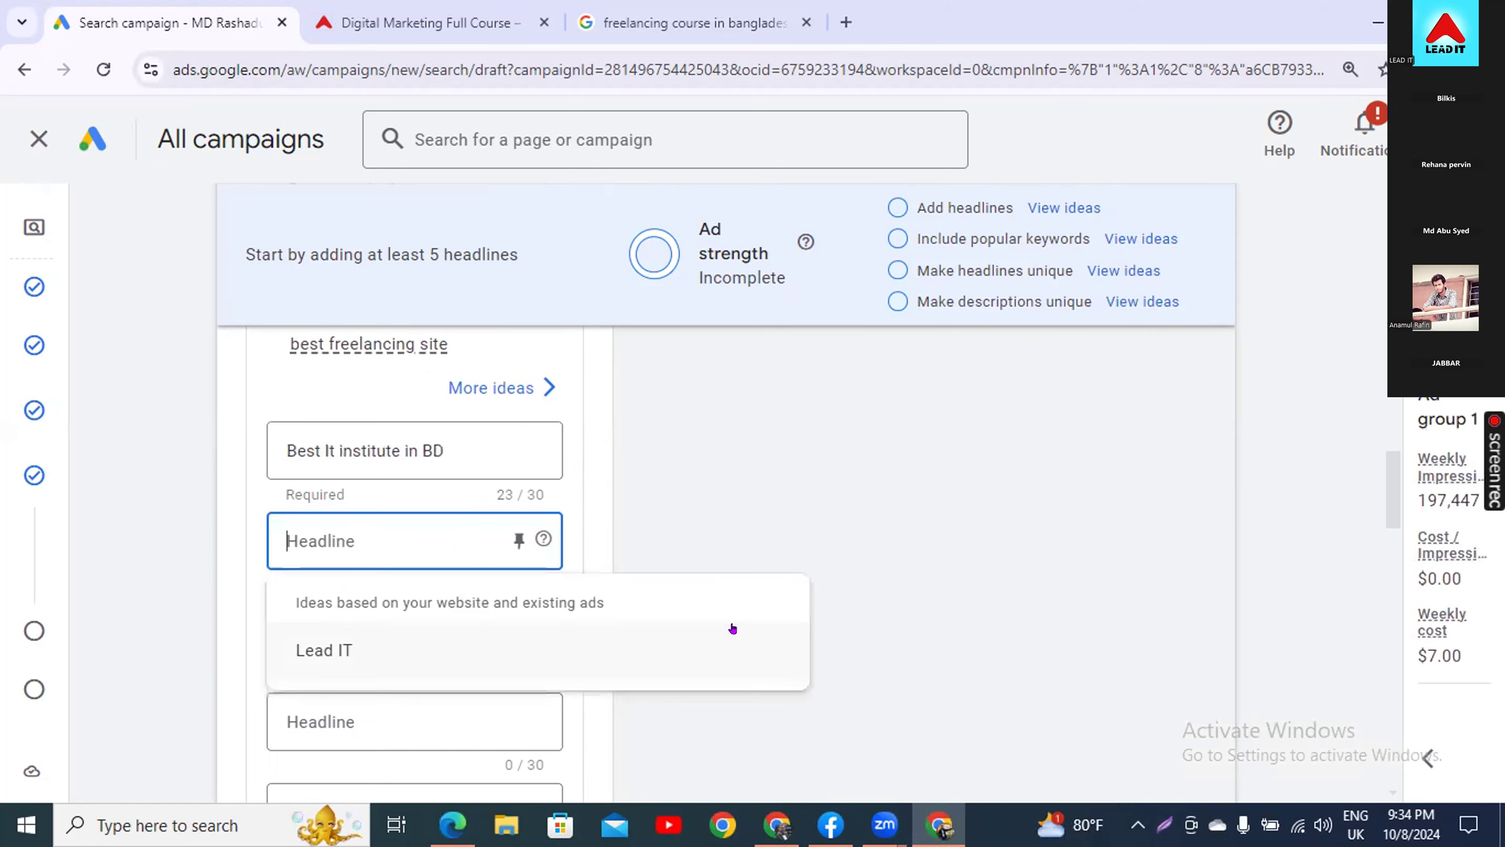
pyautogui.write('Best F')
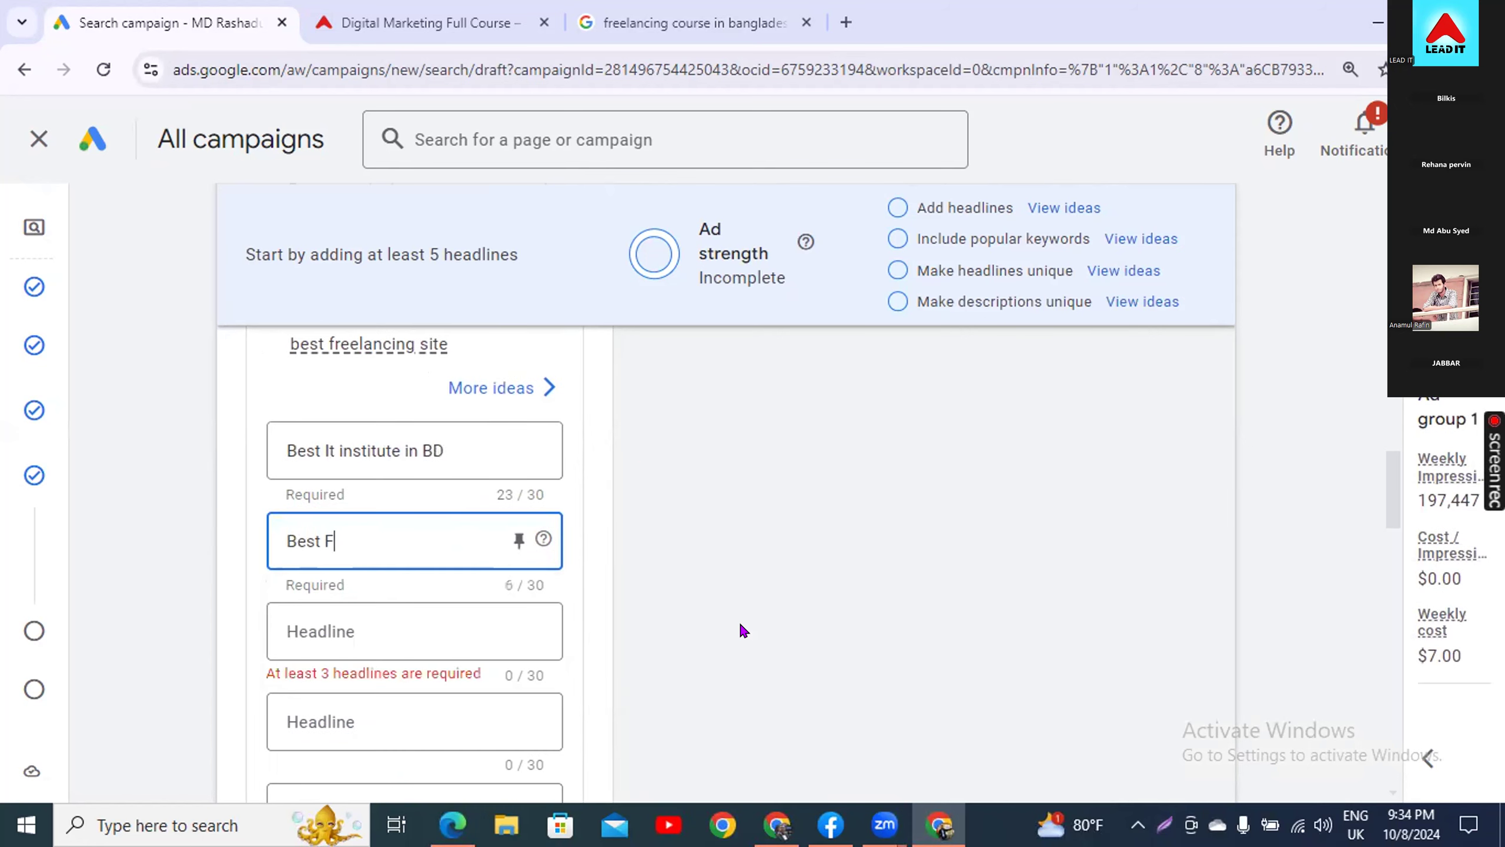
pyautogui.write('reelanci')
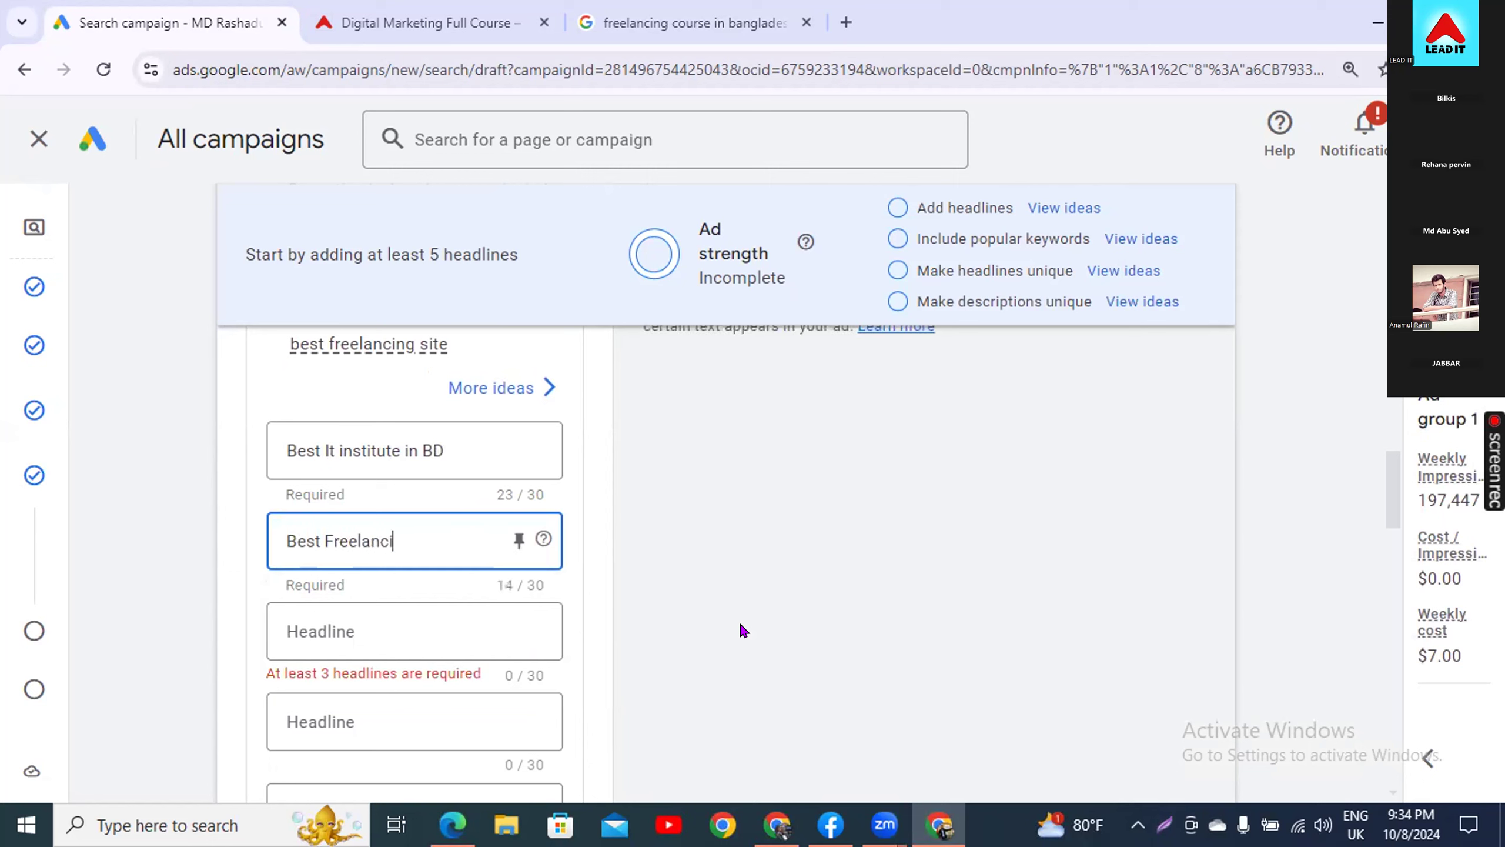
pyautogui.write('e')
pyautogui.write('r')
pyautogui.press('BackSpace')
pyautogui.press('BackSpace')
pyautogui.write('ing COuese')
pyautogui.press('BackSpace')
pyautogui.press('BackSpace')
pyautogui.press('BackSpace')
pyautogui.press('BackSpace')
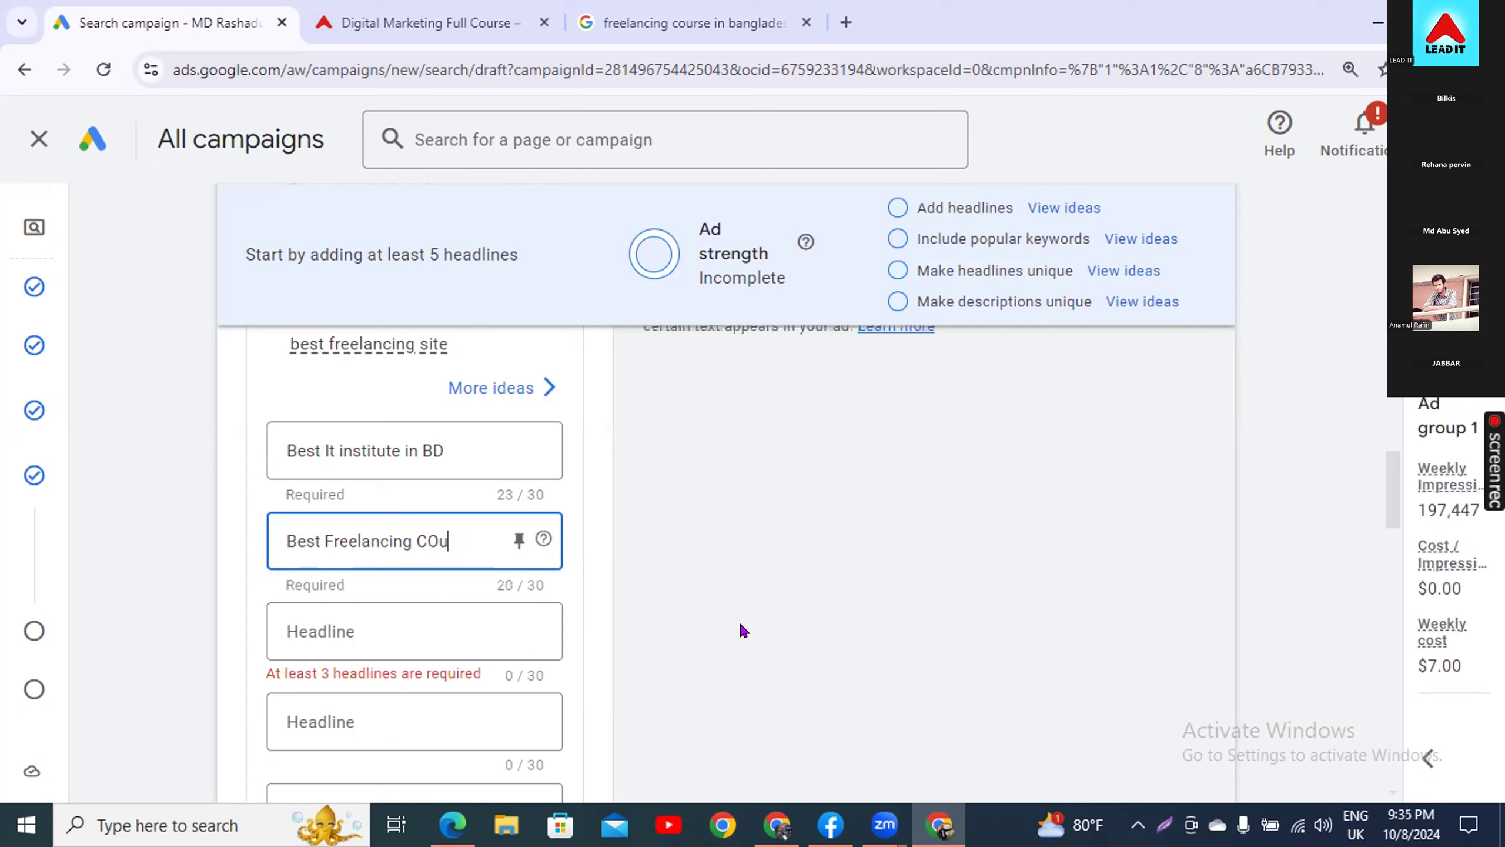
pyautogui.press('BackSpace')
pyautogui.write('o')
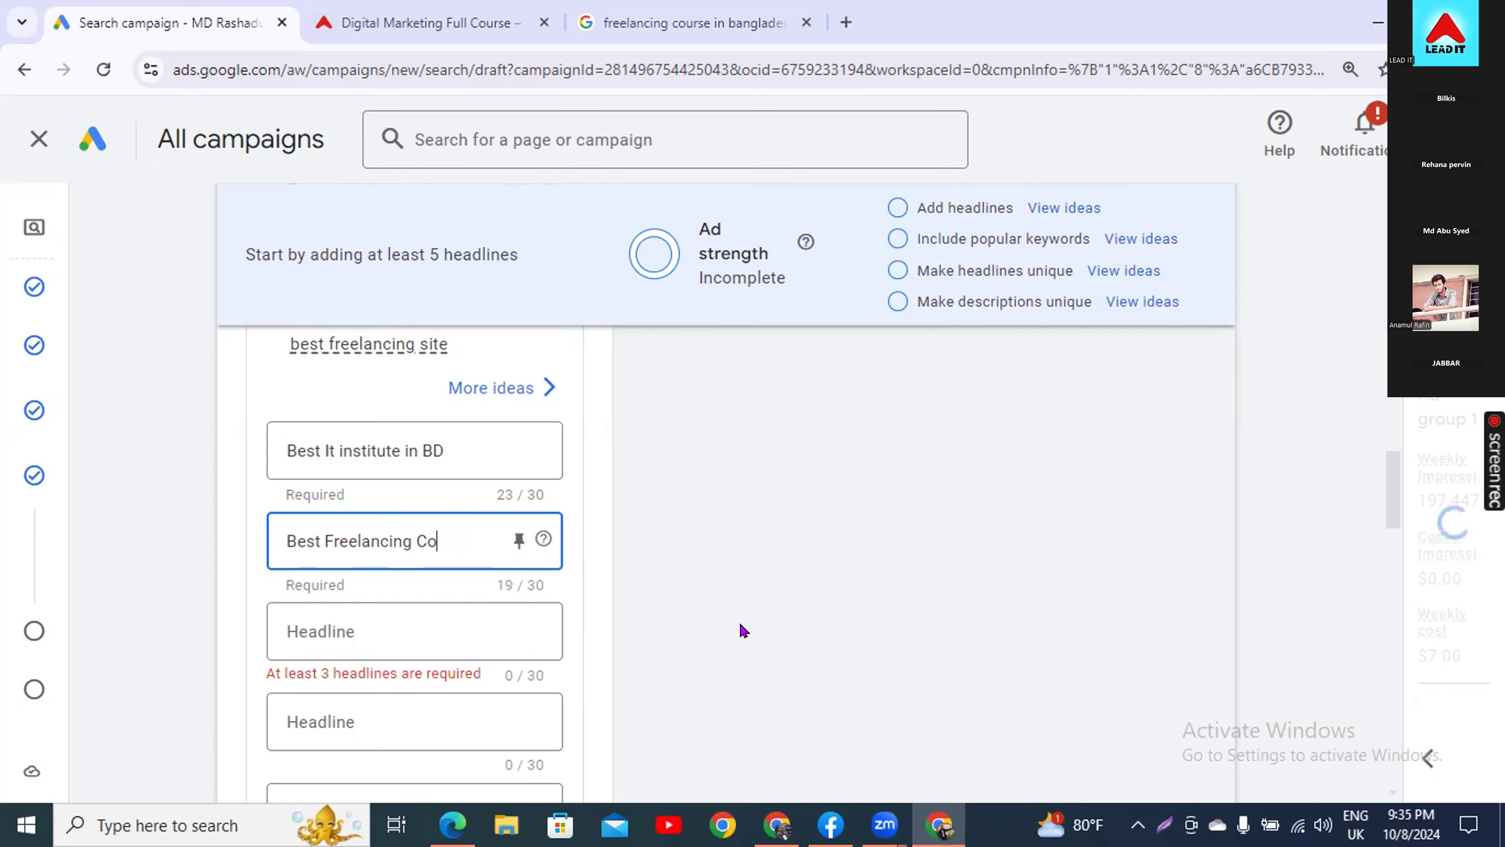
pyautogui.write('urse')
pyautogui.click(738, 622)
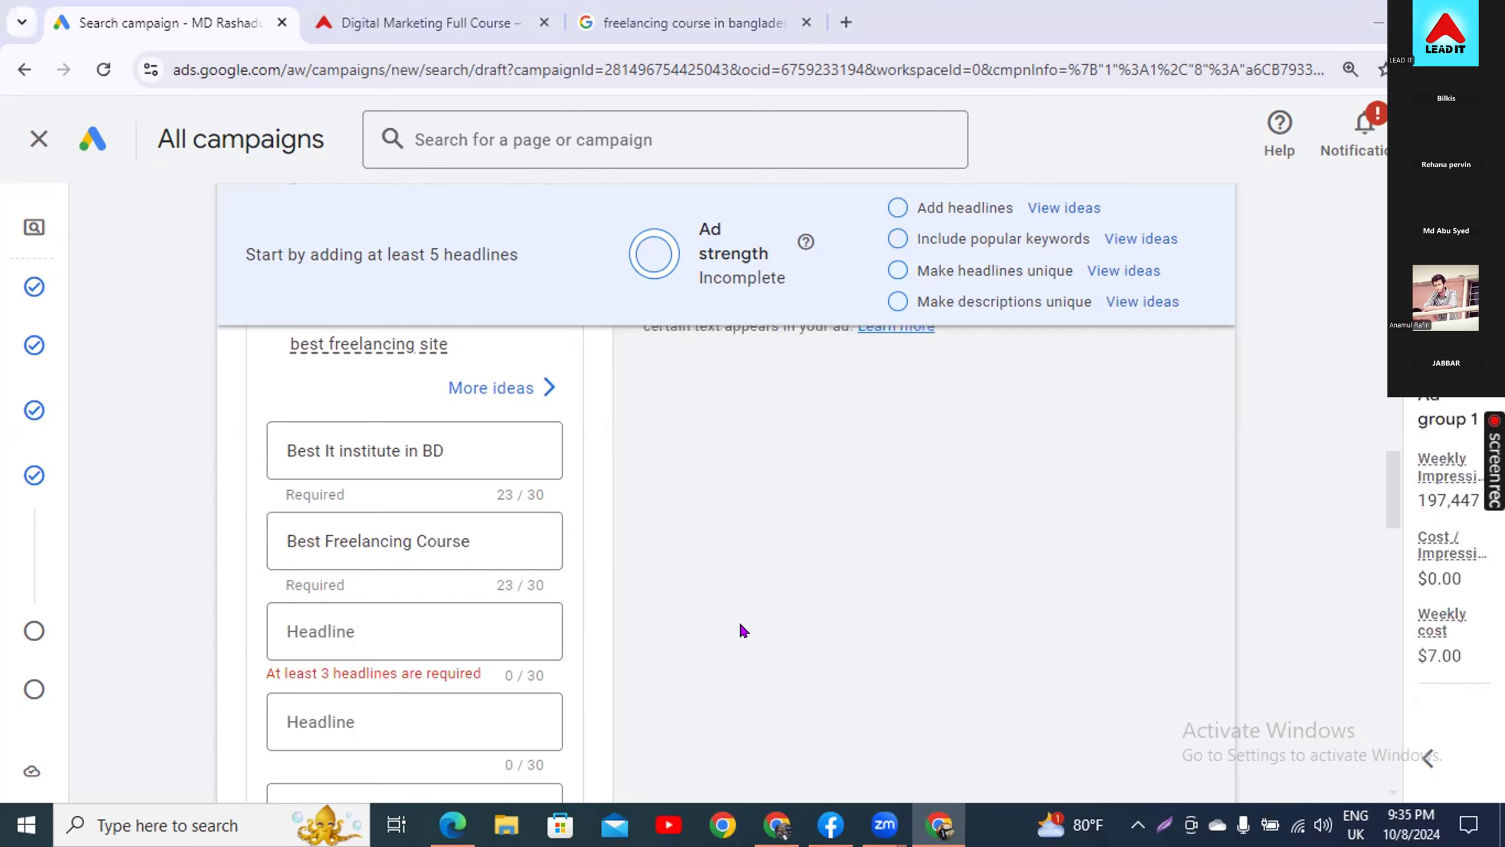
# - Enter "Online Classes" as the ad's third headline
pyautogui.click(424, 616)
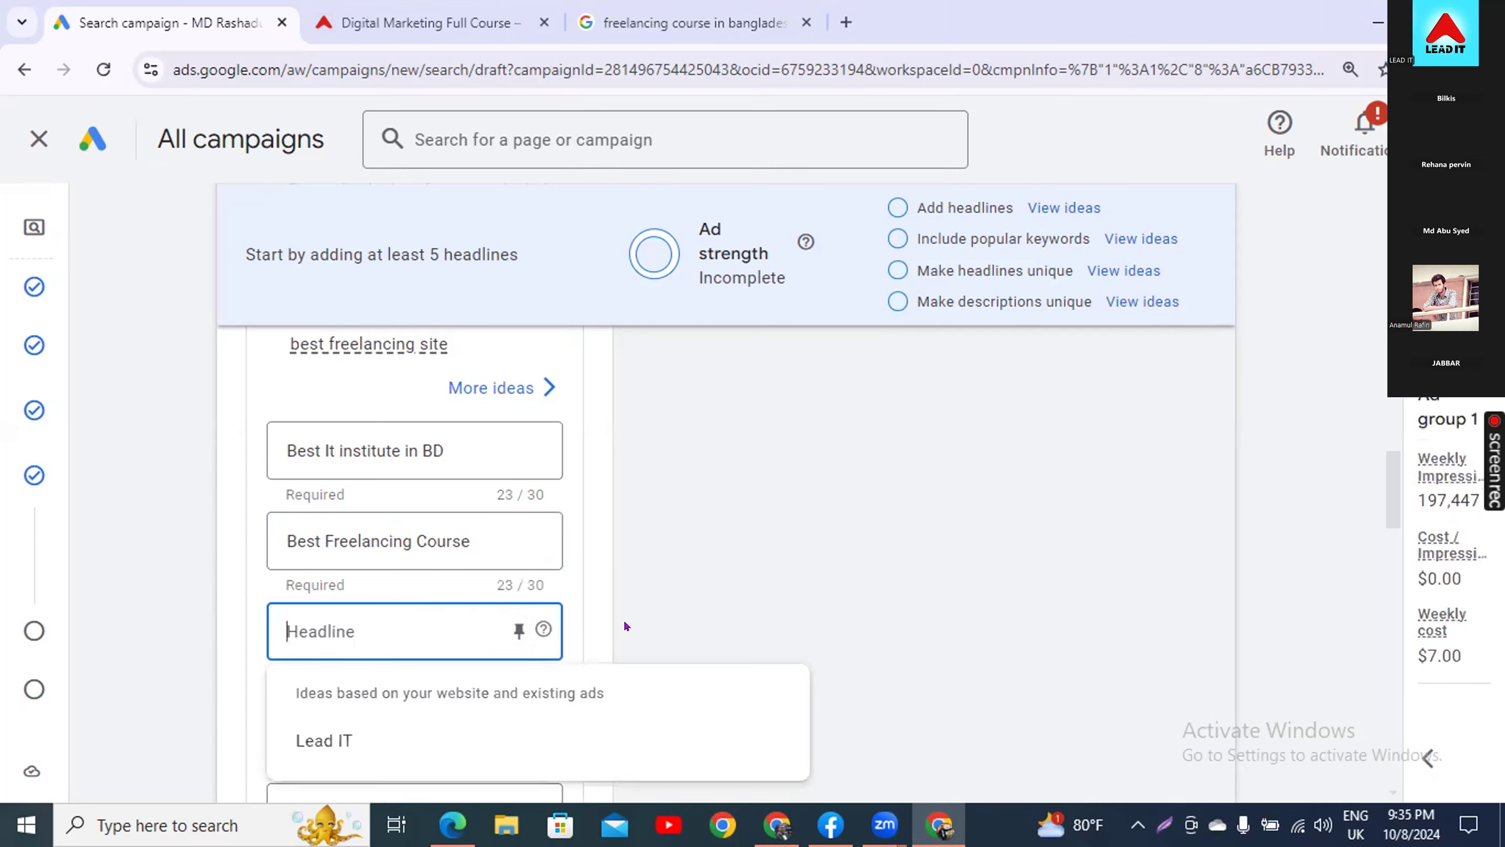
pyautogui.write('Online ')
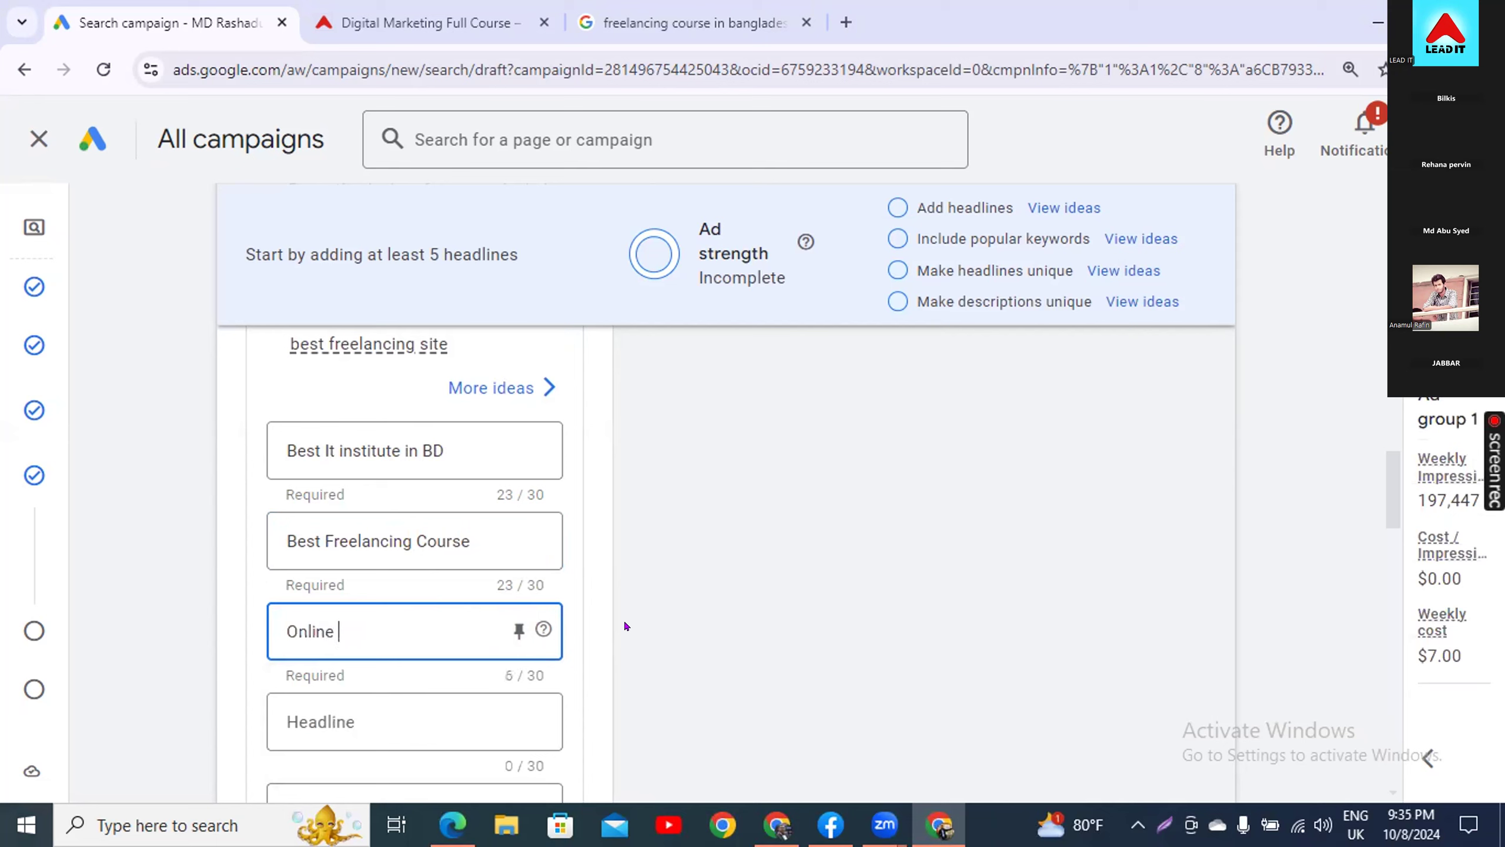
pyautogui.write('Classes')
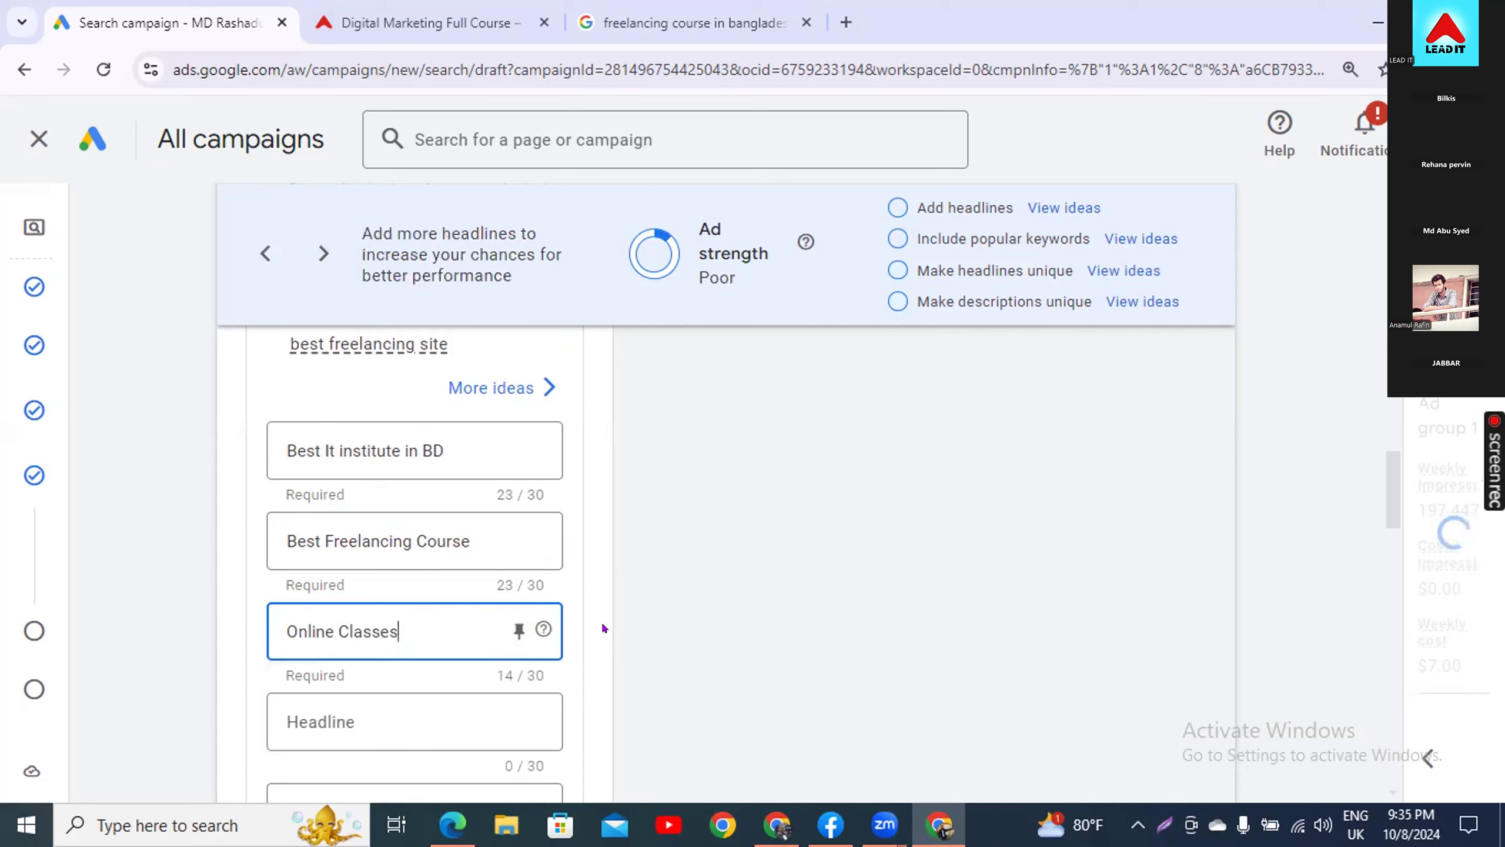
# - Enter "Digital Marketing Institute" as the ad's fourth headline
pyautogui.click(357, 701)
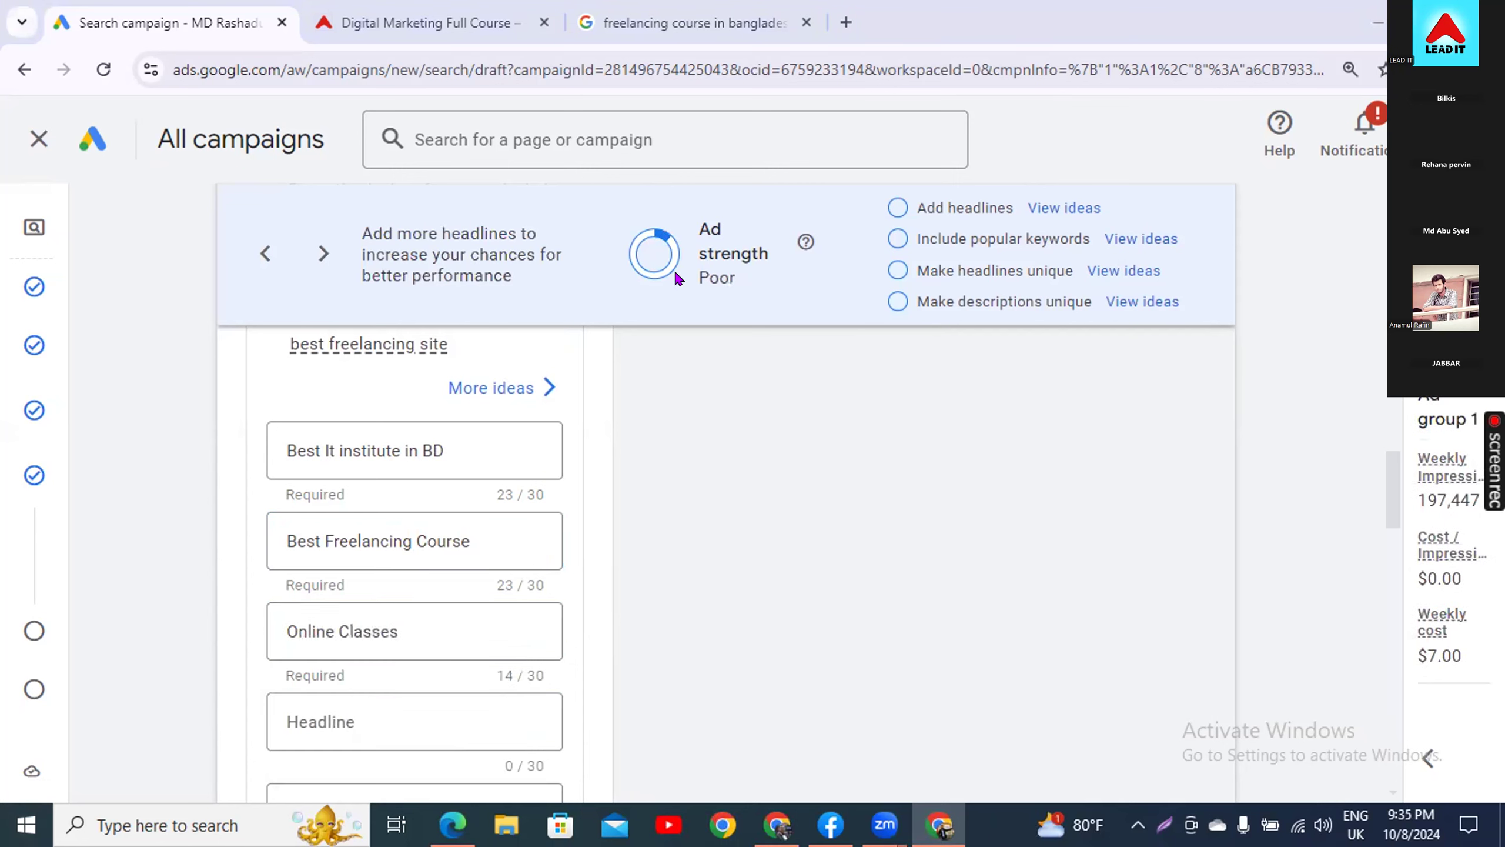
pyautogui.click(359, 706)
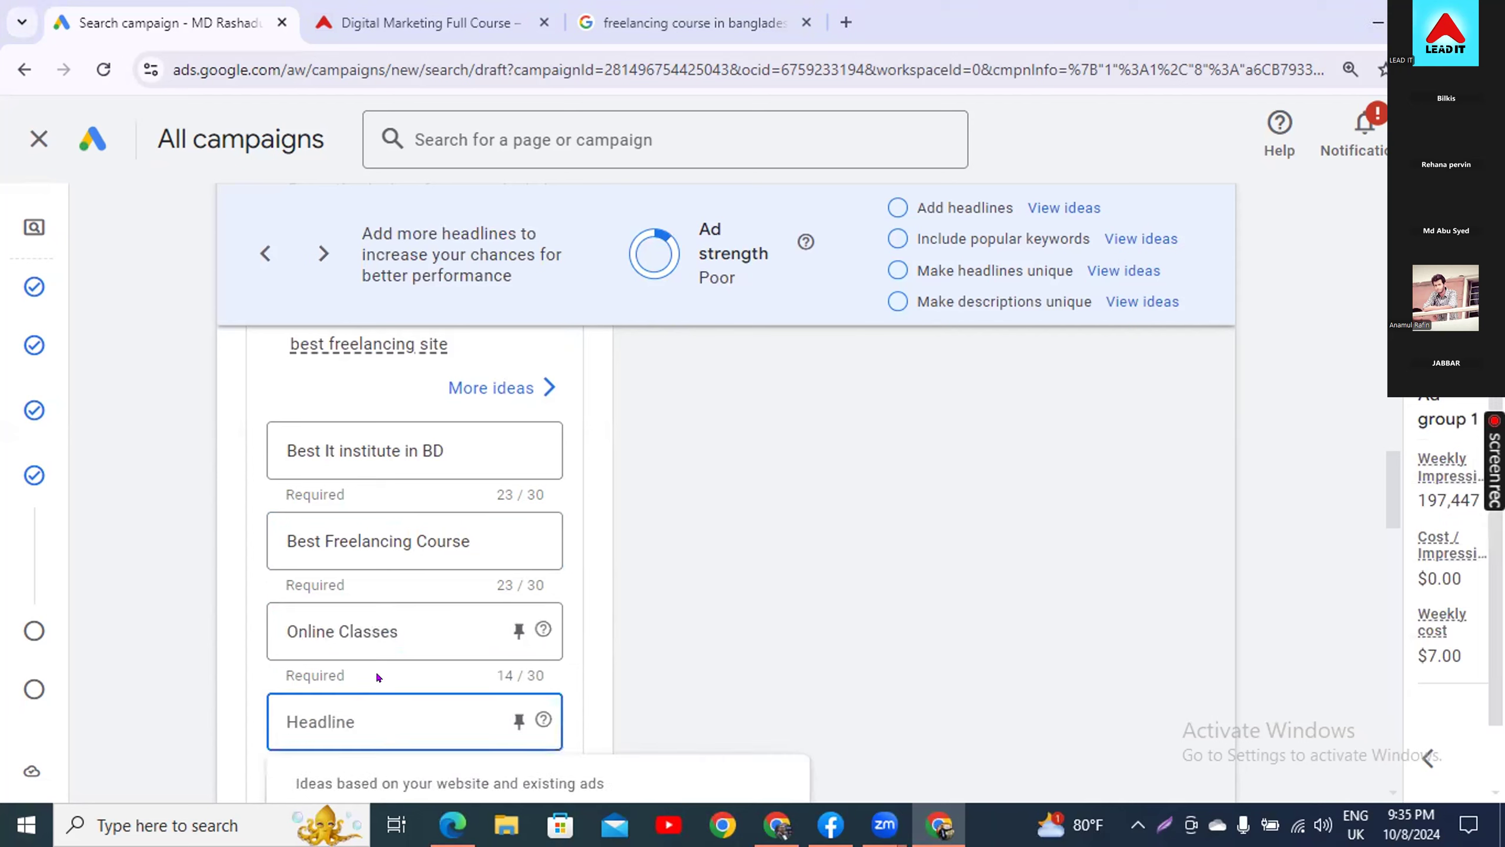
pyautogui.scroll(-2, 233, 656)
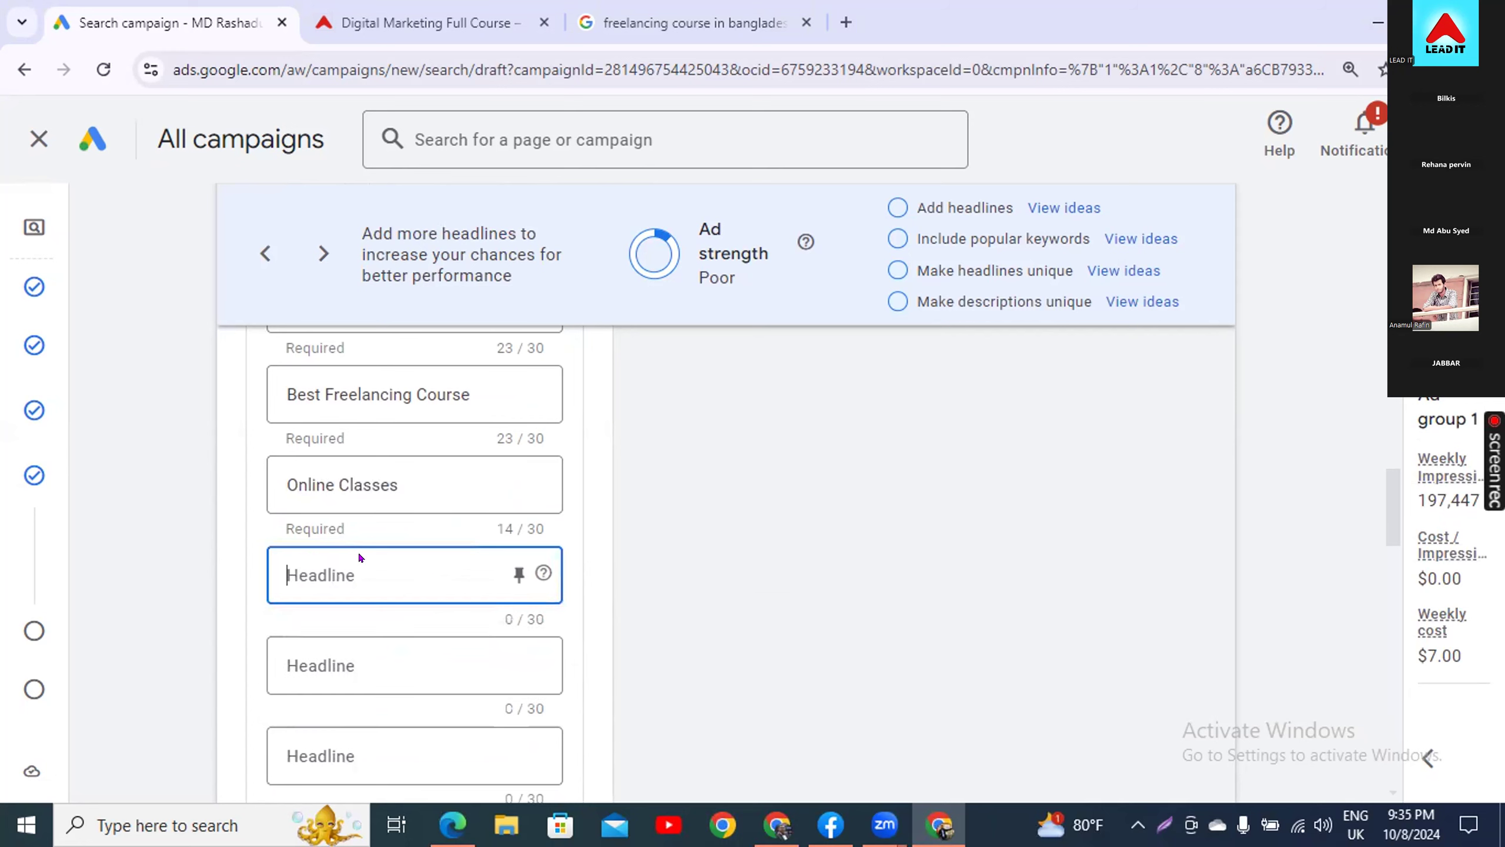
pyautogui.write('D')
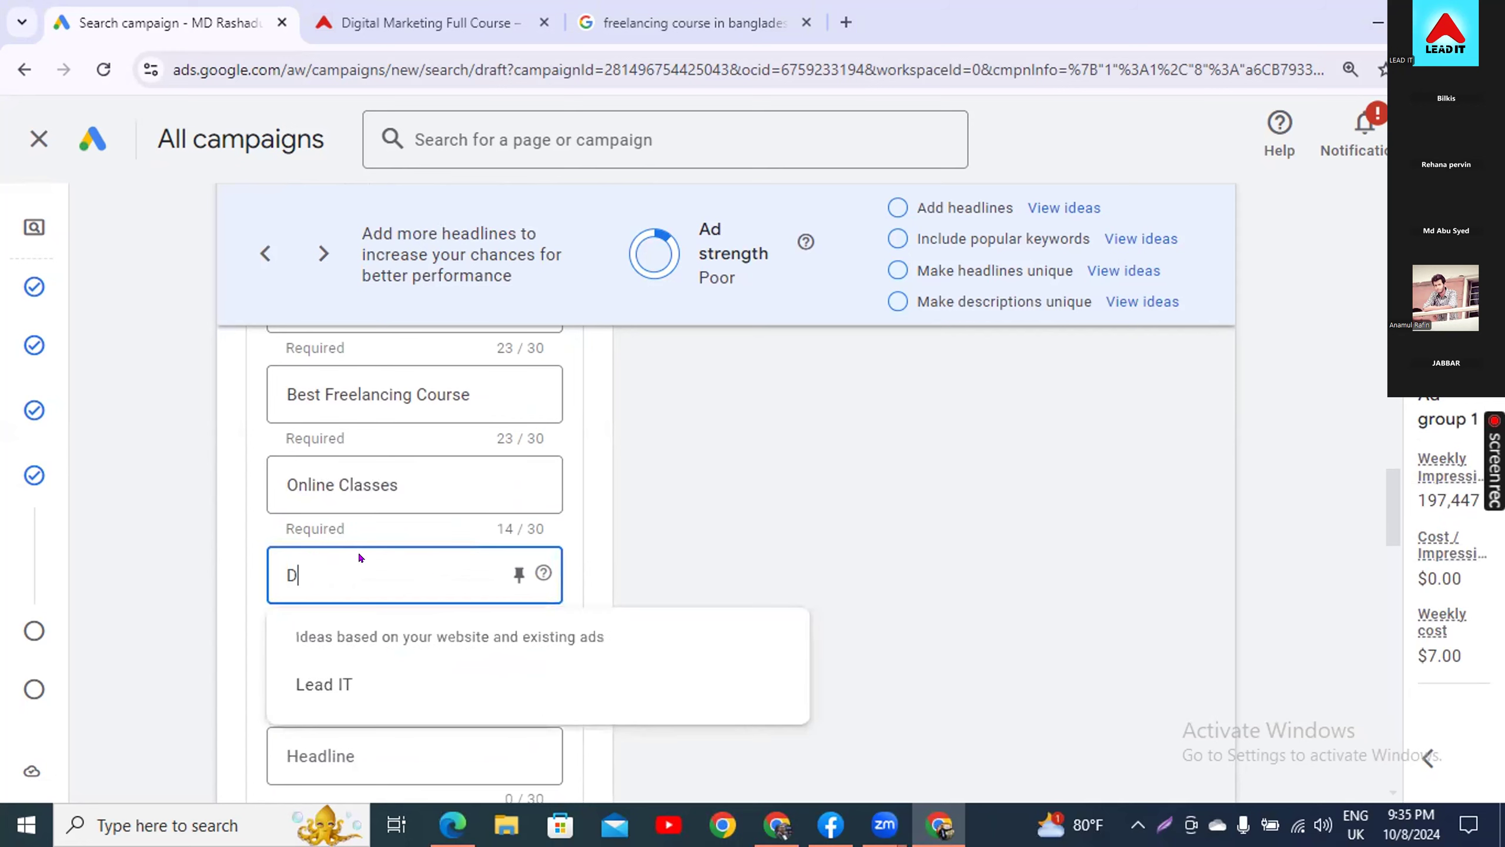
pyautogui.write('igital')
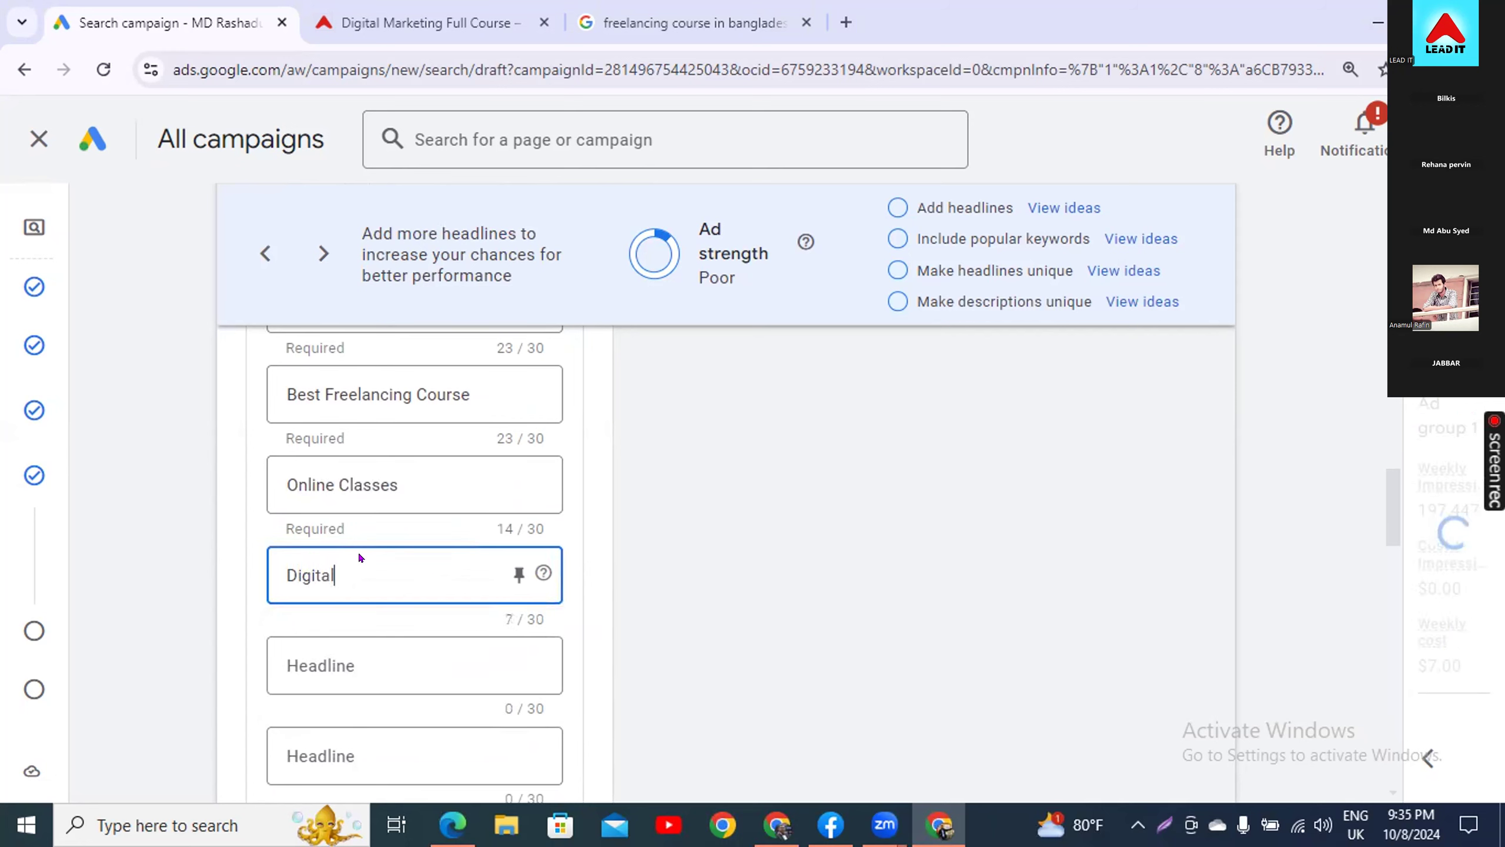
pyautogui.write(' Marketing')
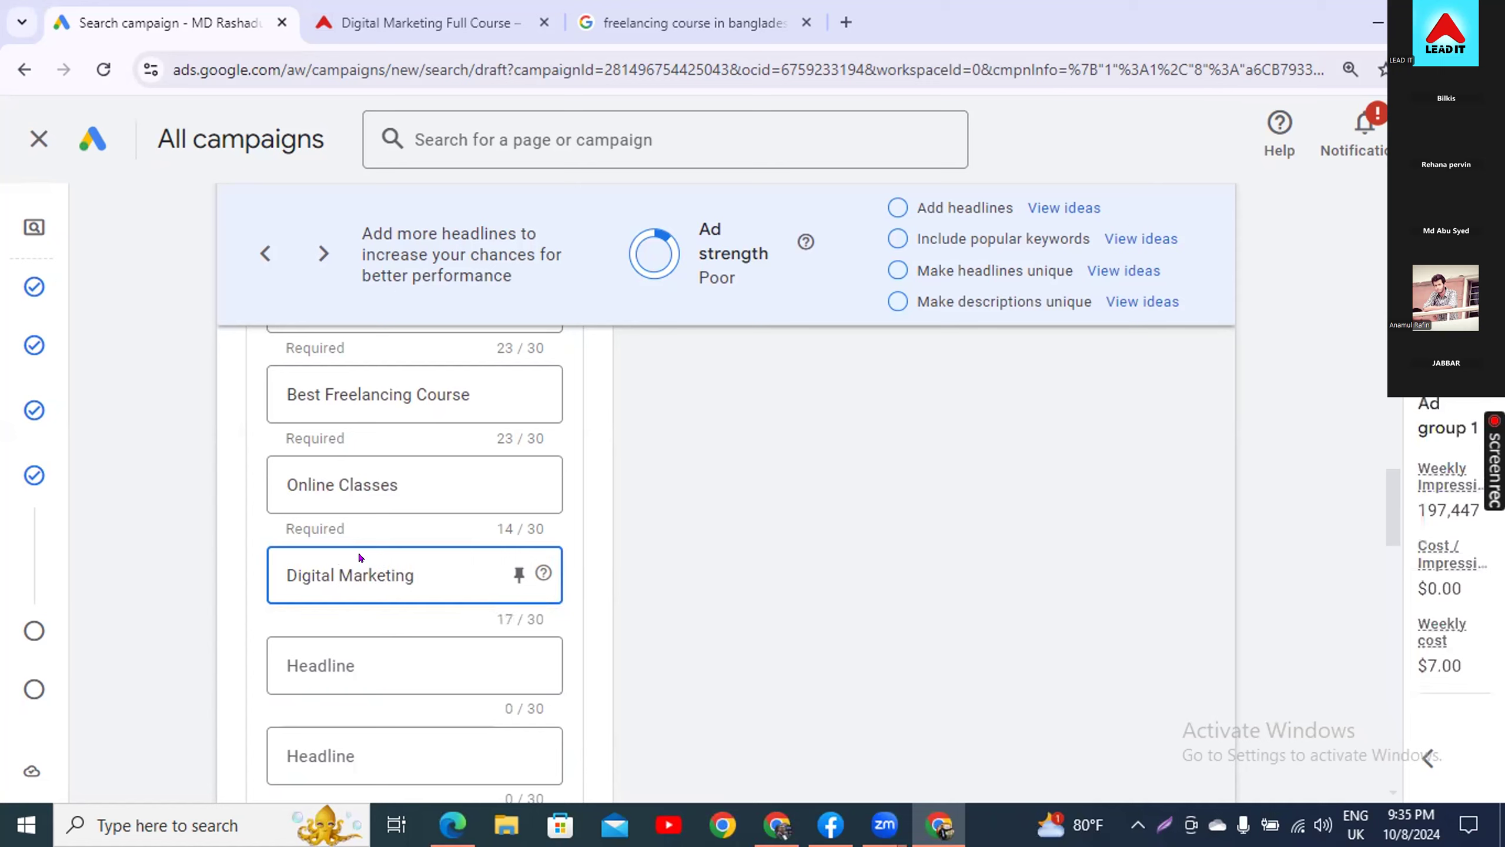
pyautogui.write(' Institute')
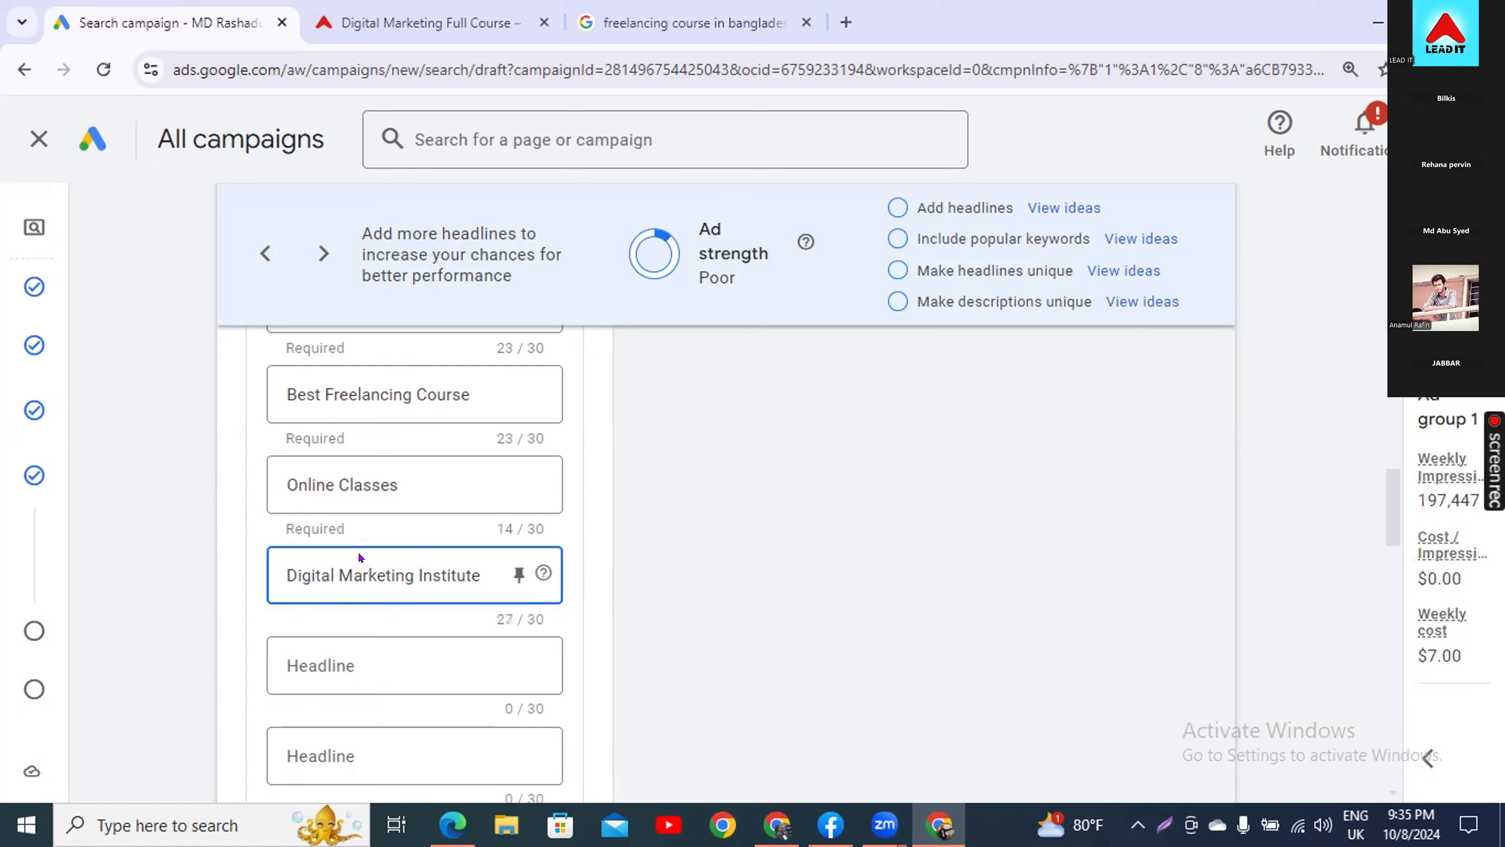
# - Enter "Fiver Crash Course Vidieo" as the ad's fifth headline
pyautogui.click(301, 664)
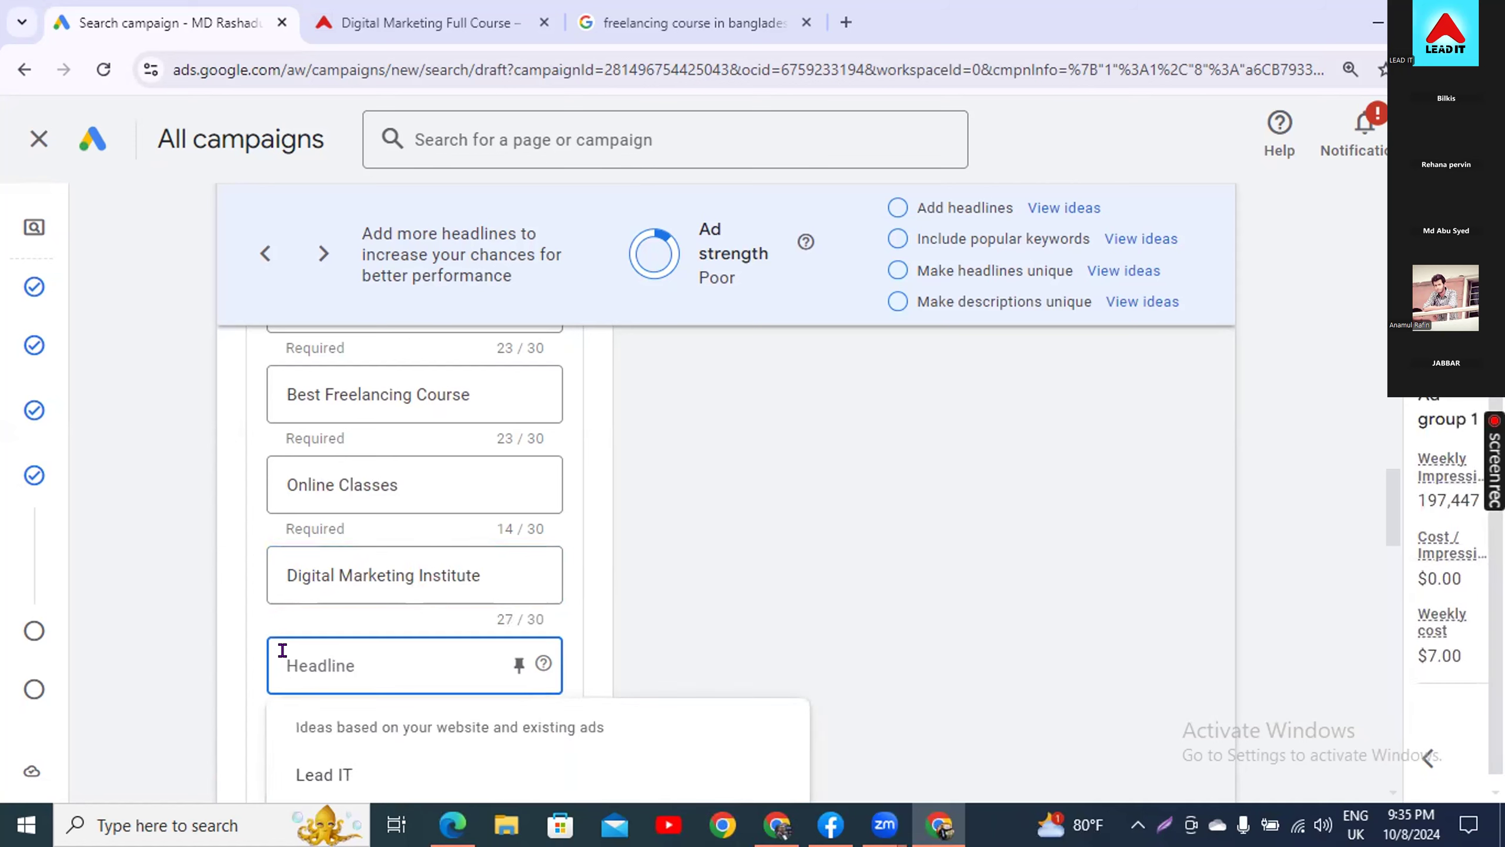
pyautogui.write('F')
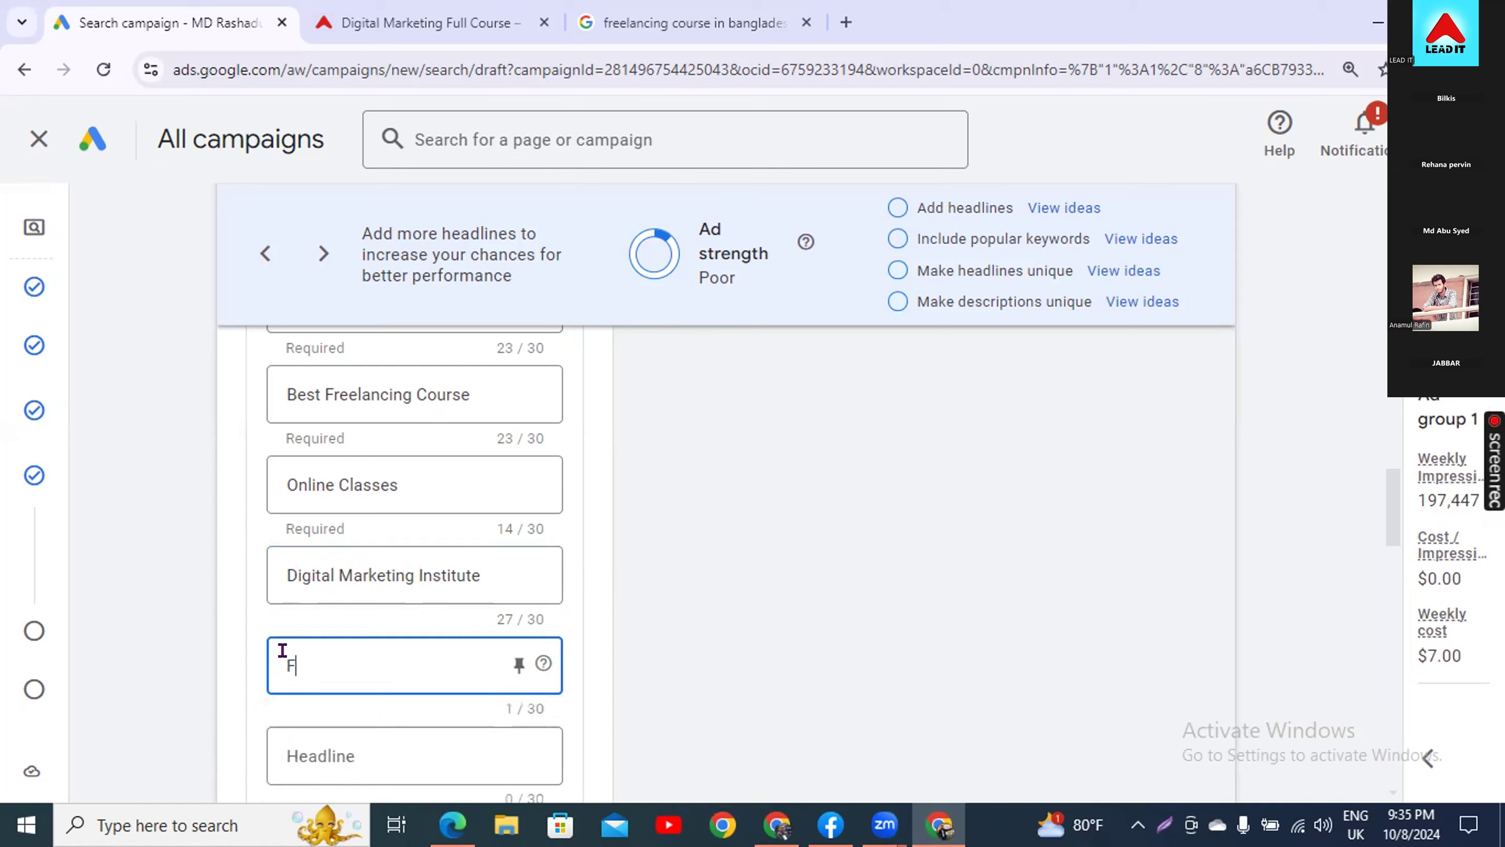
pyautogui.write('iver Crash')
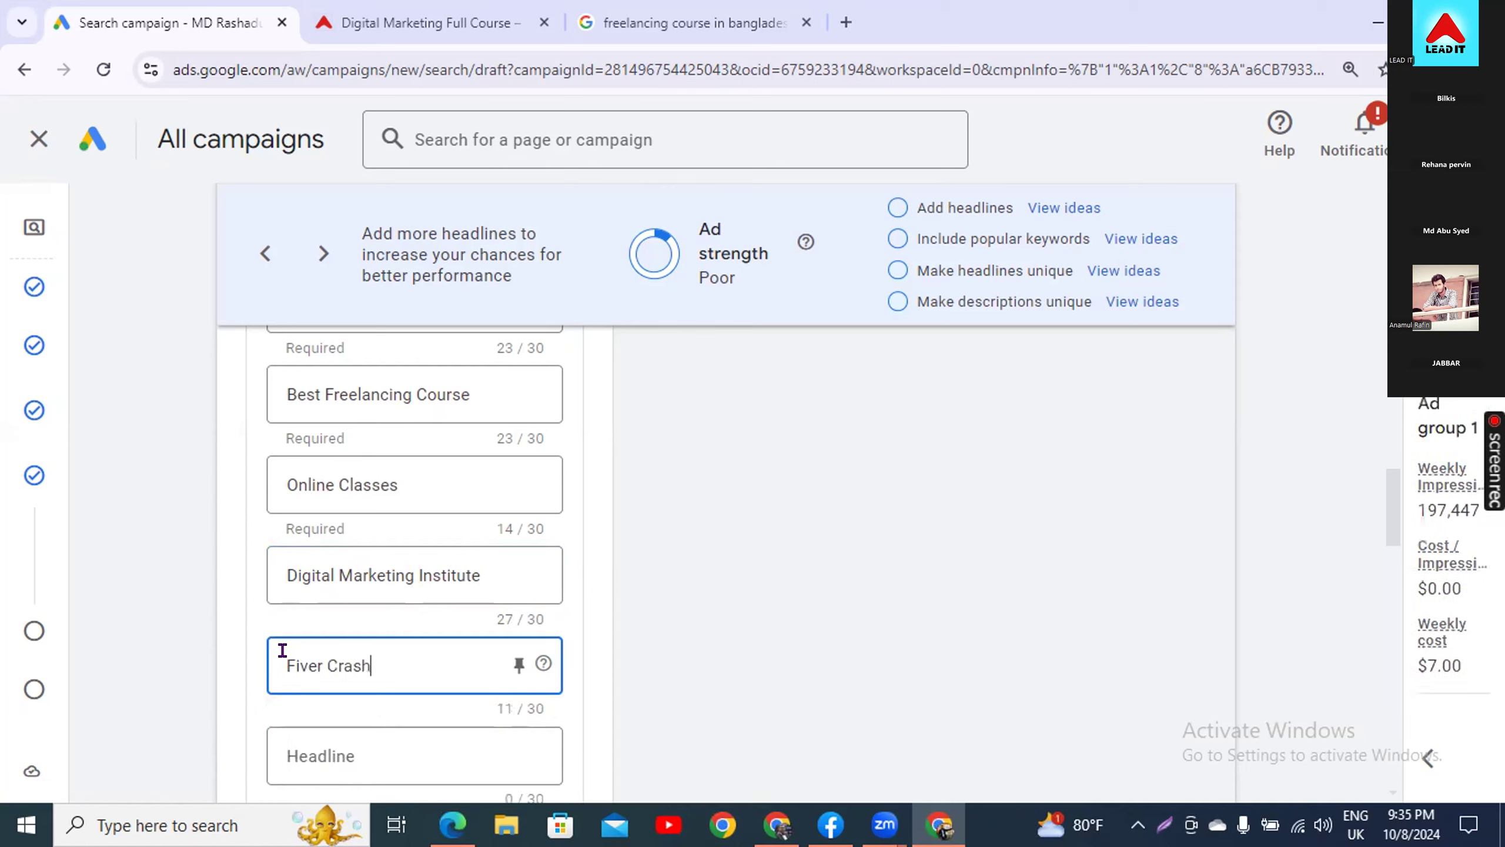
pyautogui.write(' Cour')
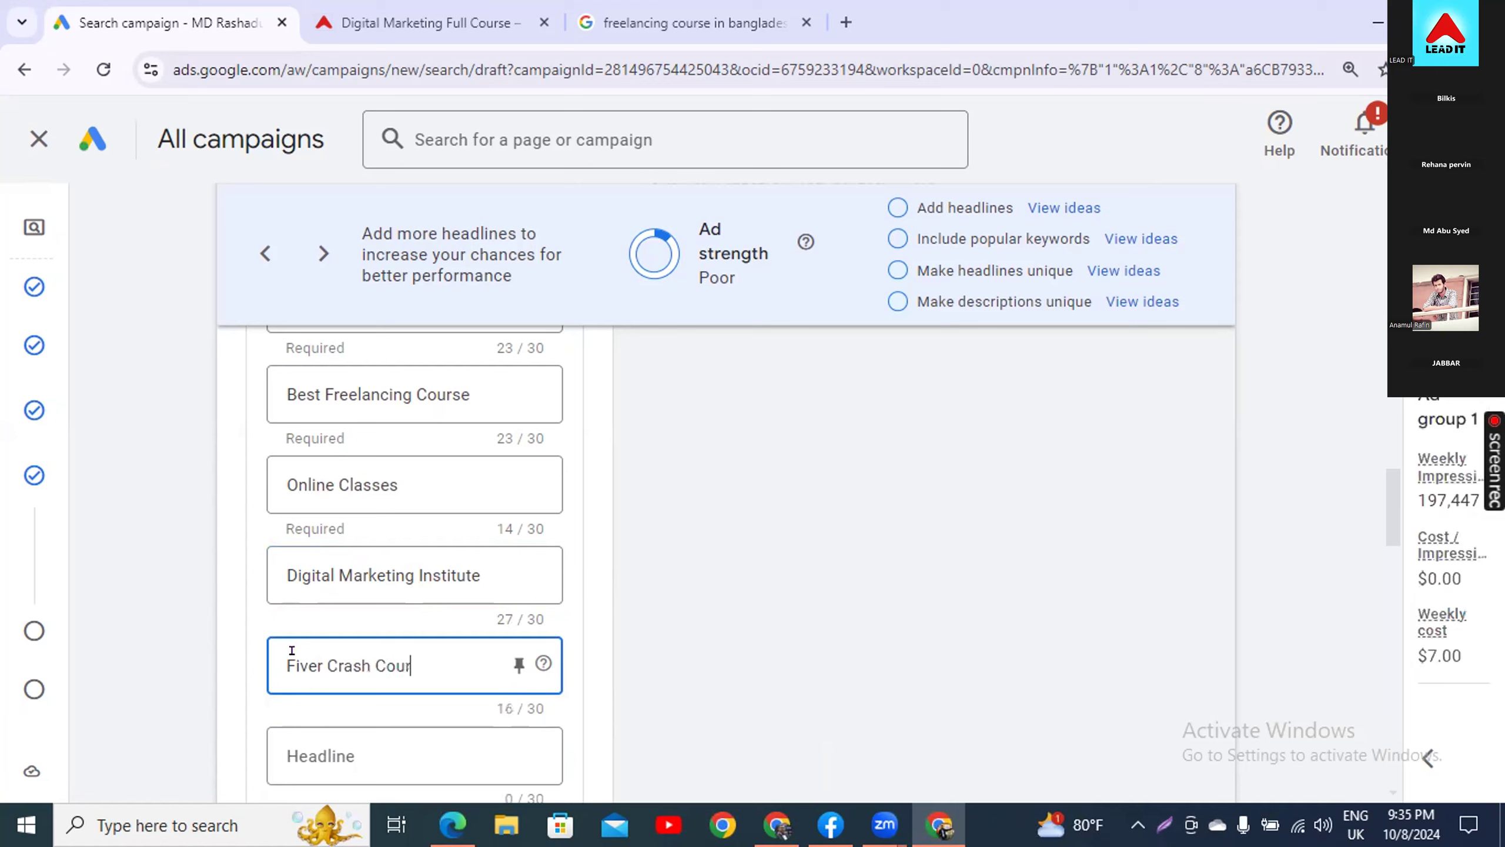
pyautogui.write('se Vidieo')
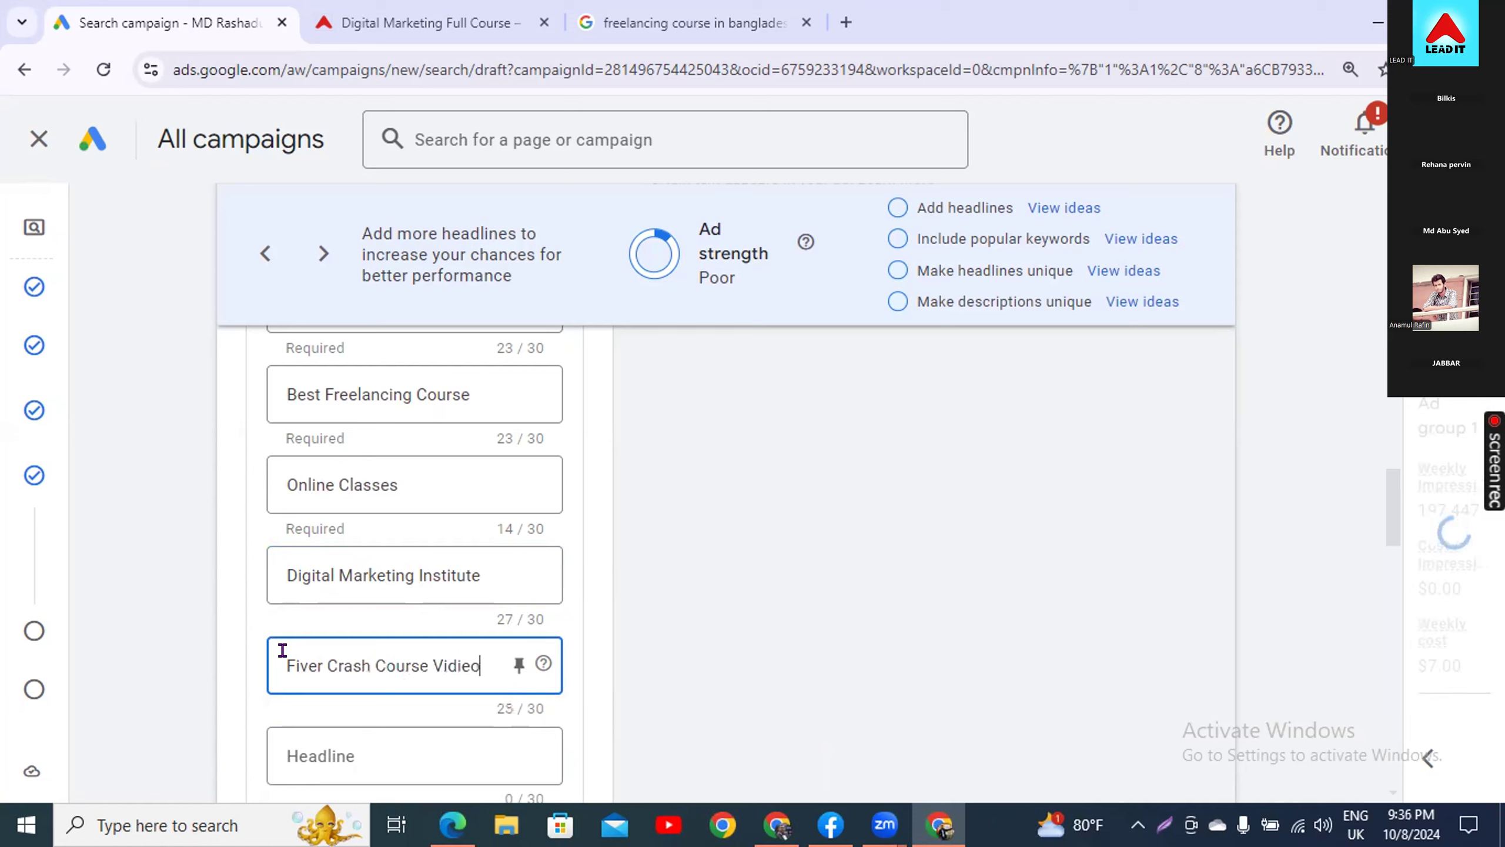
# - Enter "Upwork Crash Course Video" as the ad's sixth headline, with single spaces between the words
pyautogui.click(349, 618)
pyautogui.scroll(-2, 359, 652)
pyautogui.click(356, 620)
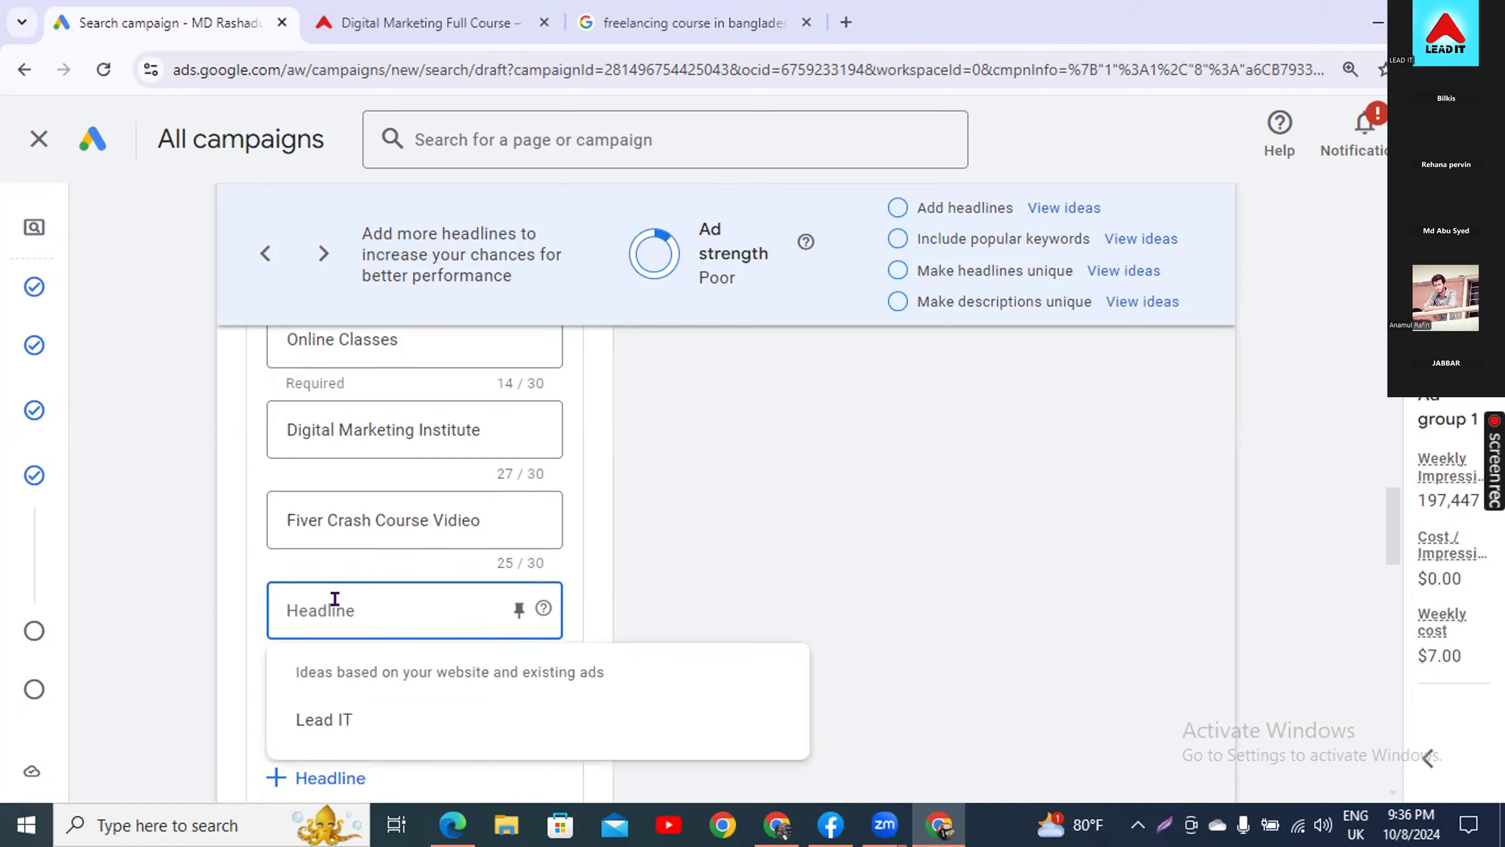
pyautogui.write('Up')
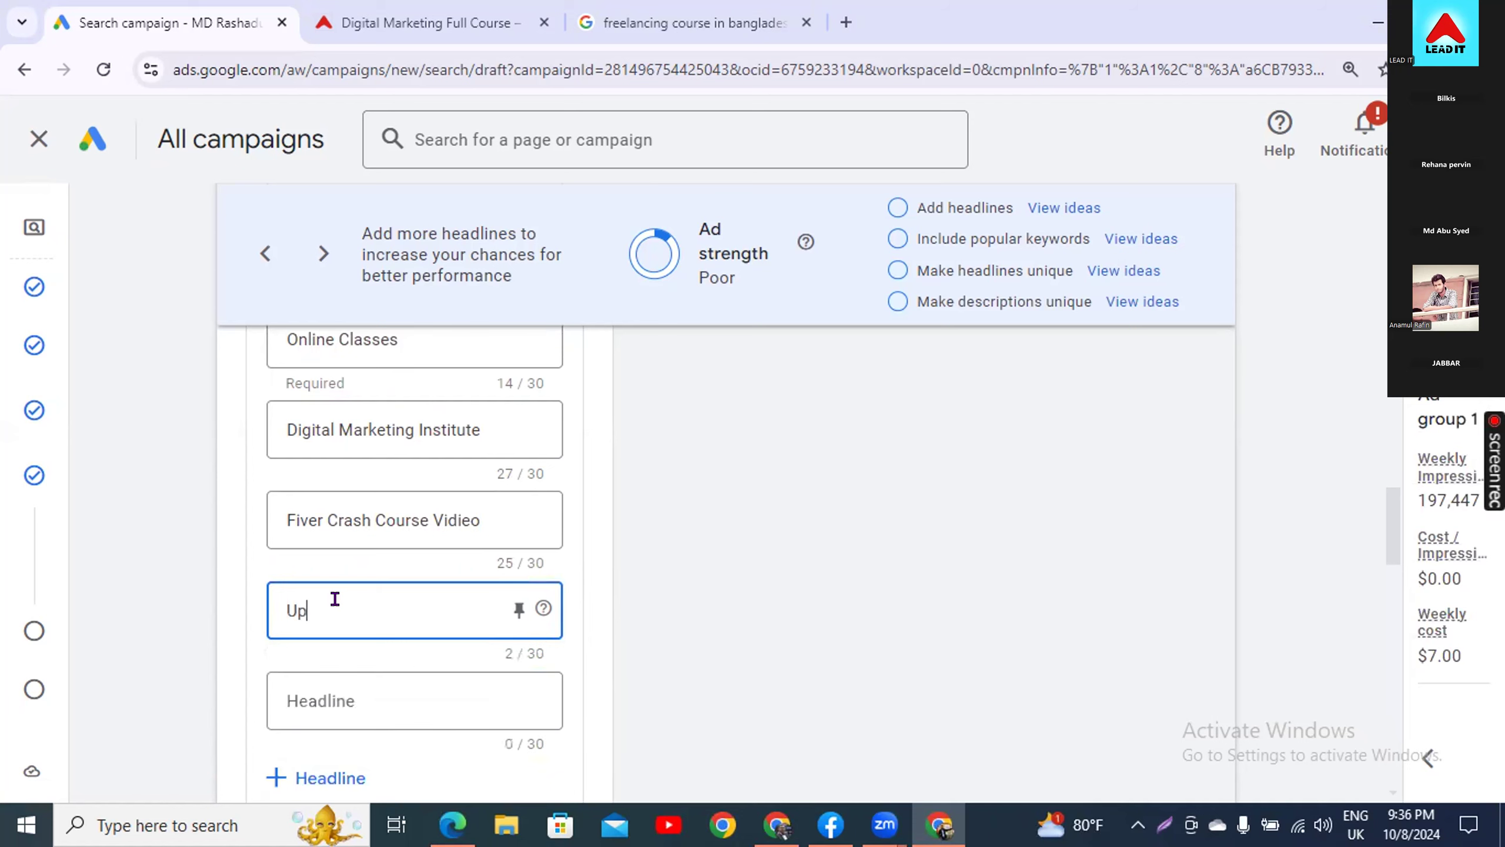
pyautogui.write('work ')
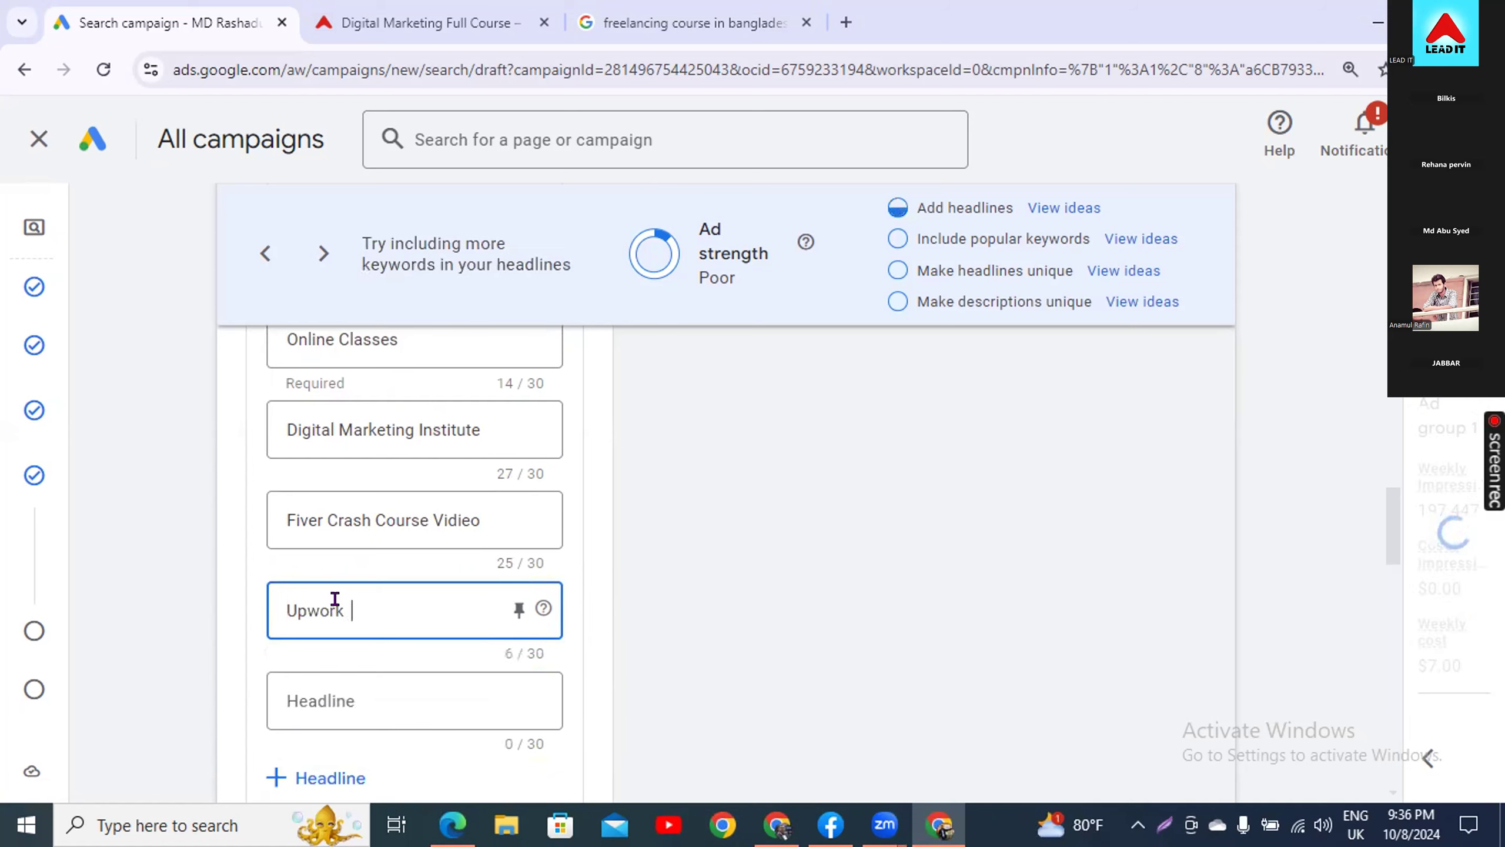
pyautogui.write('  C')
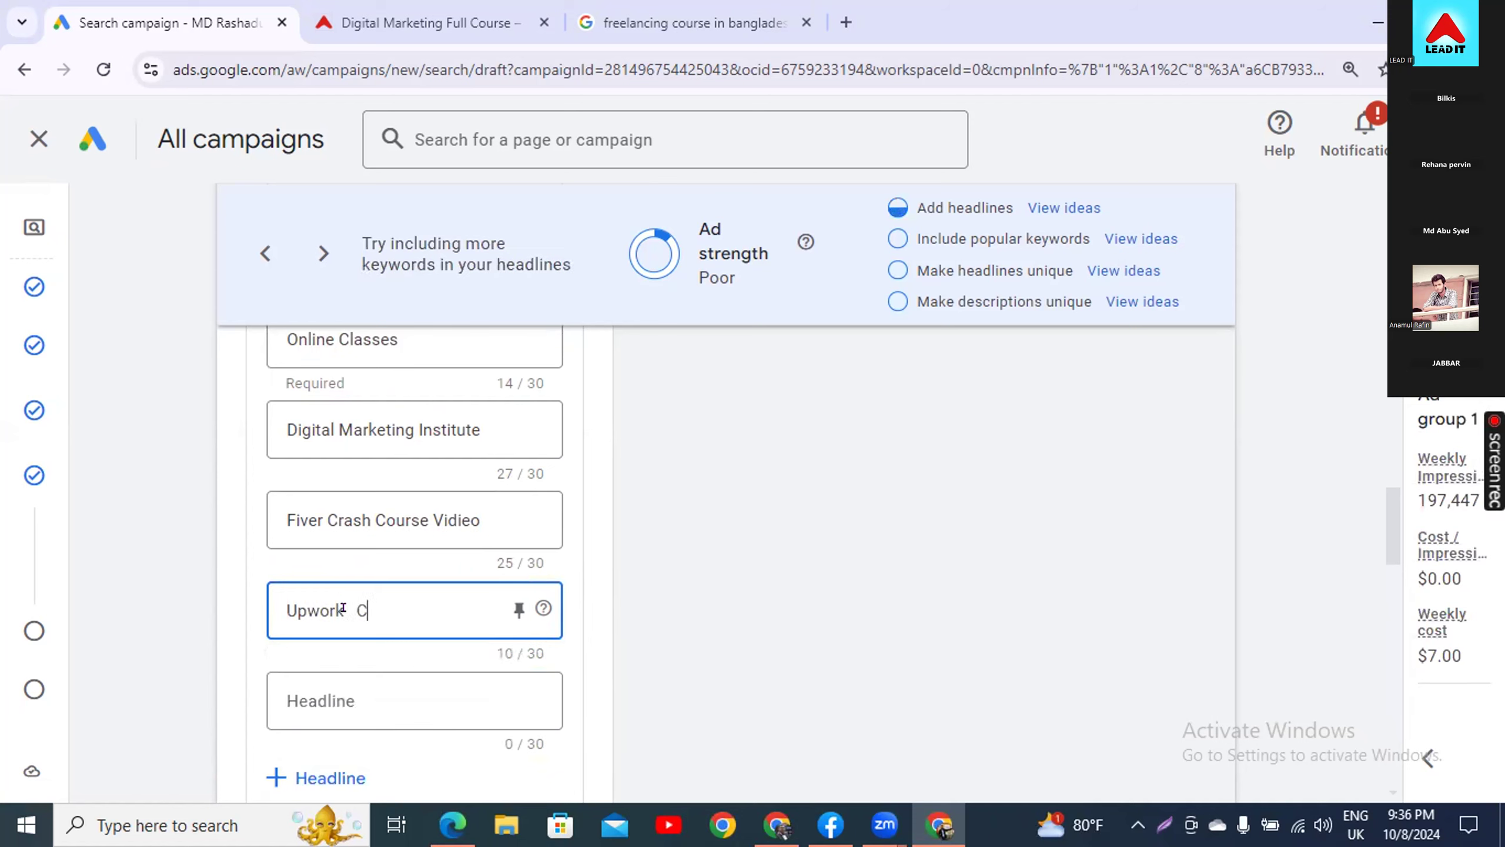
pyautogui.write('rash')
pyautogui.press('BackSpace')
pyautogui.press('BackSpace')
pyautogui.press('BackSpace')
pyautogui.write('Crash')
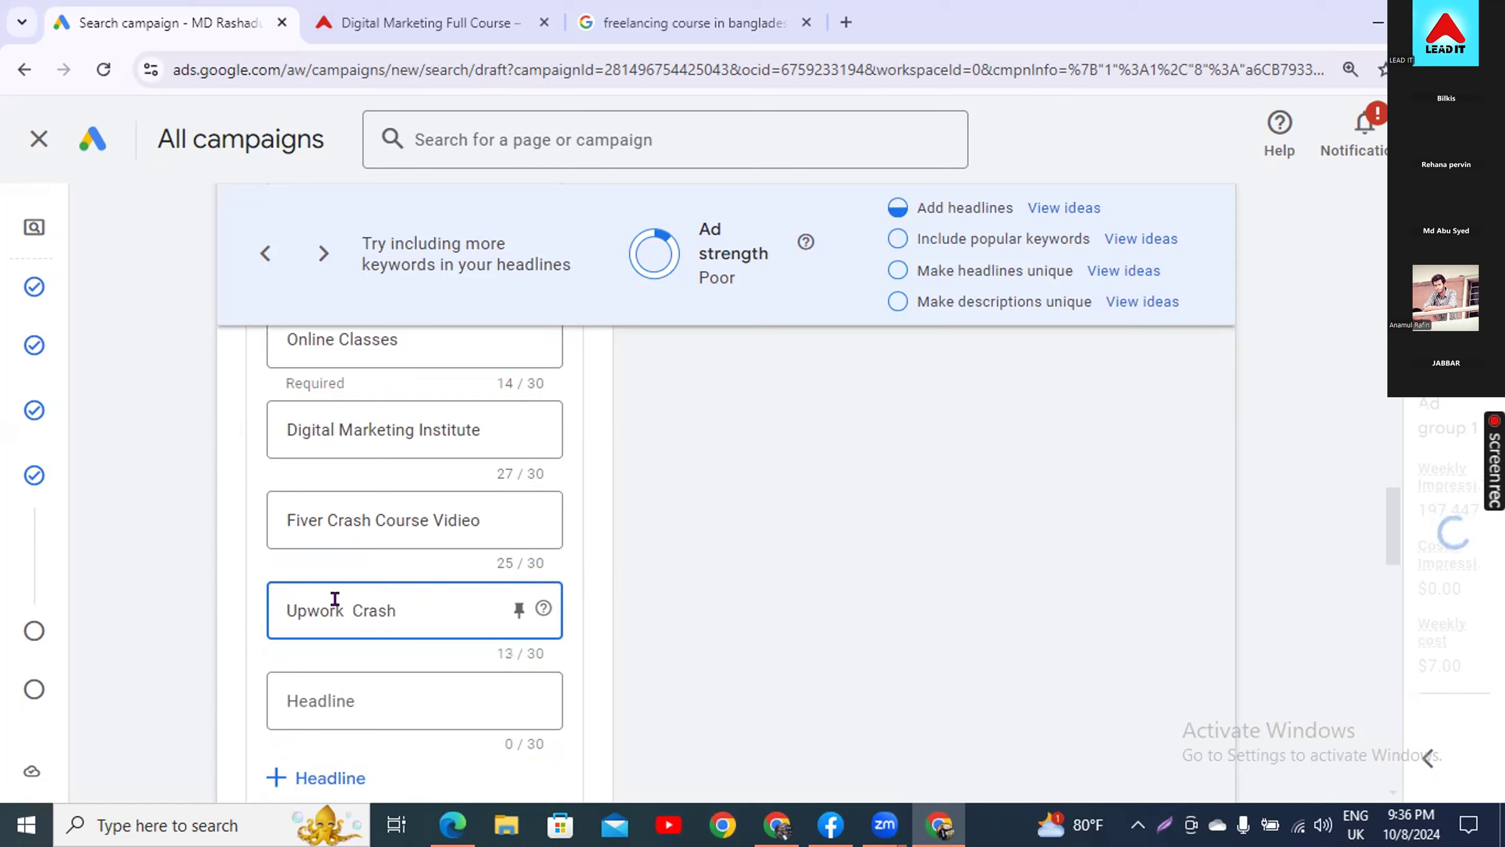
pyautogui.click(353, 614)
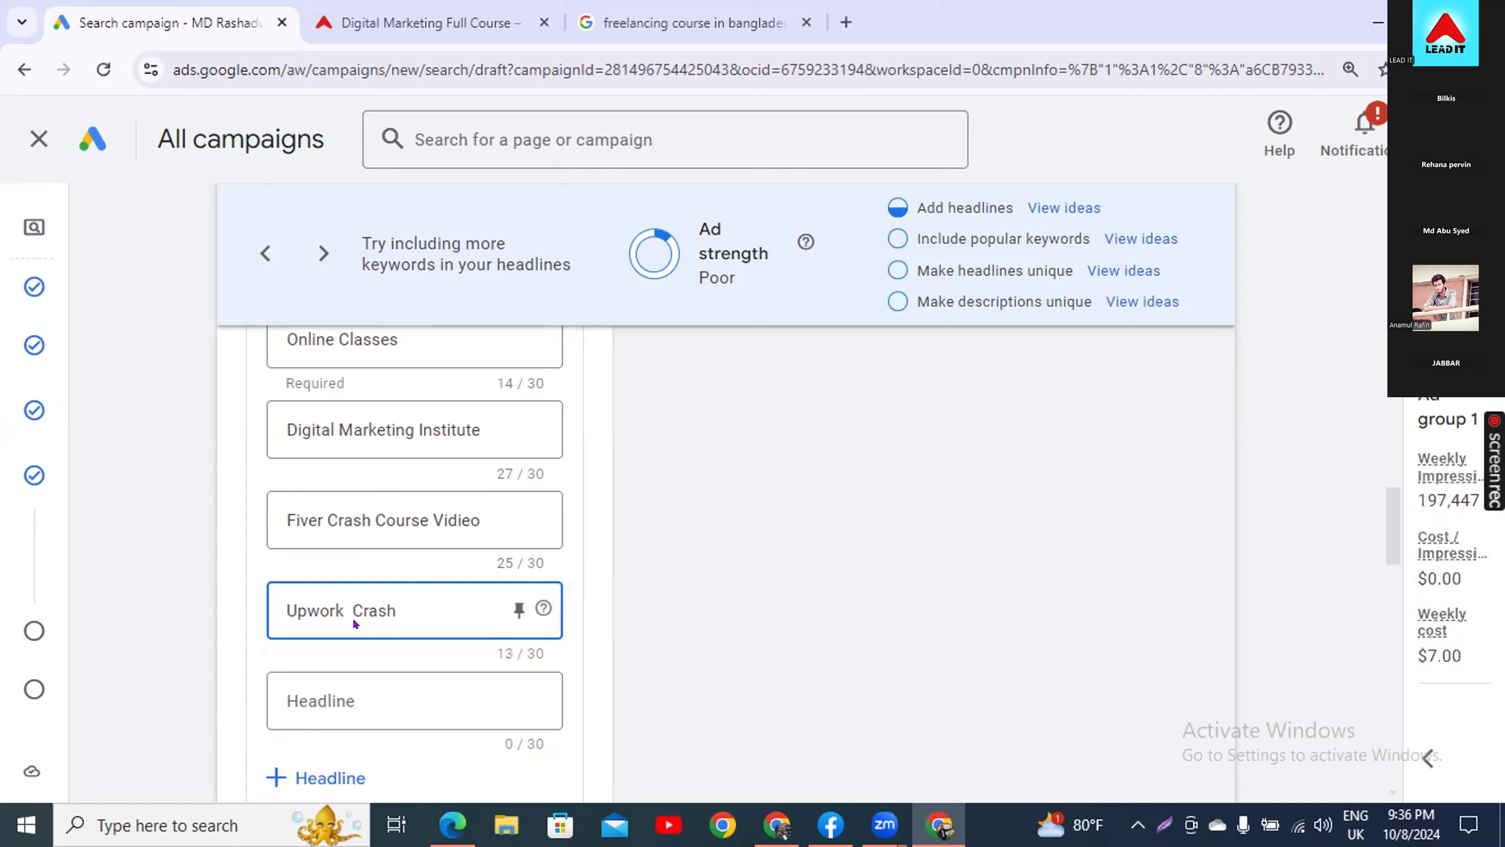
pyautogui.press('BackSpace')
pyautogui.write('Course  Video')
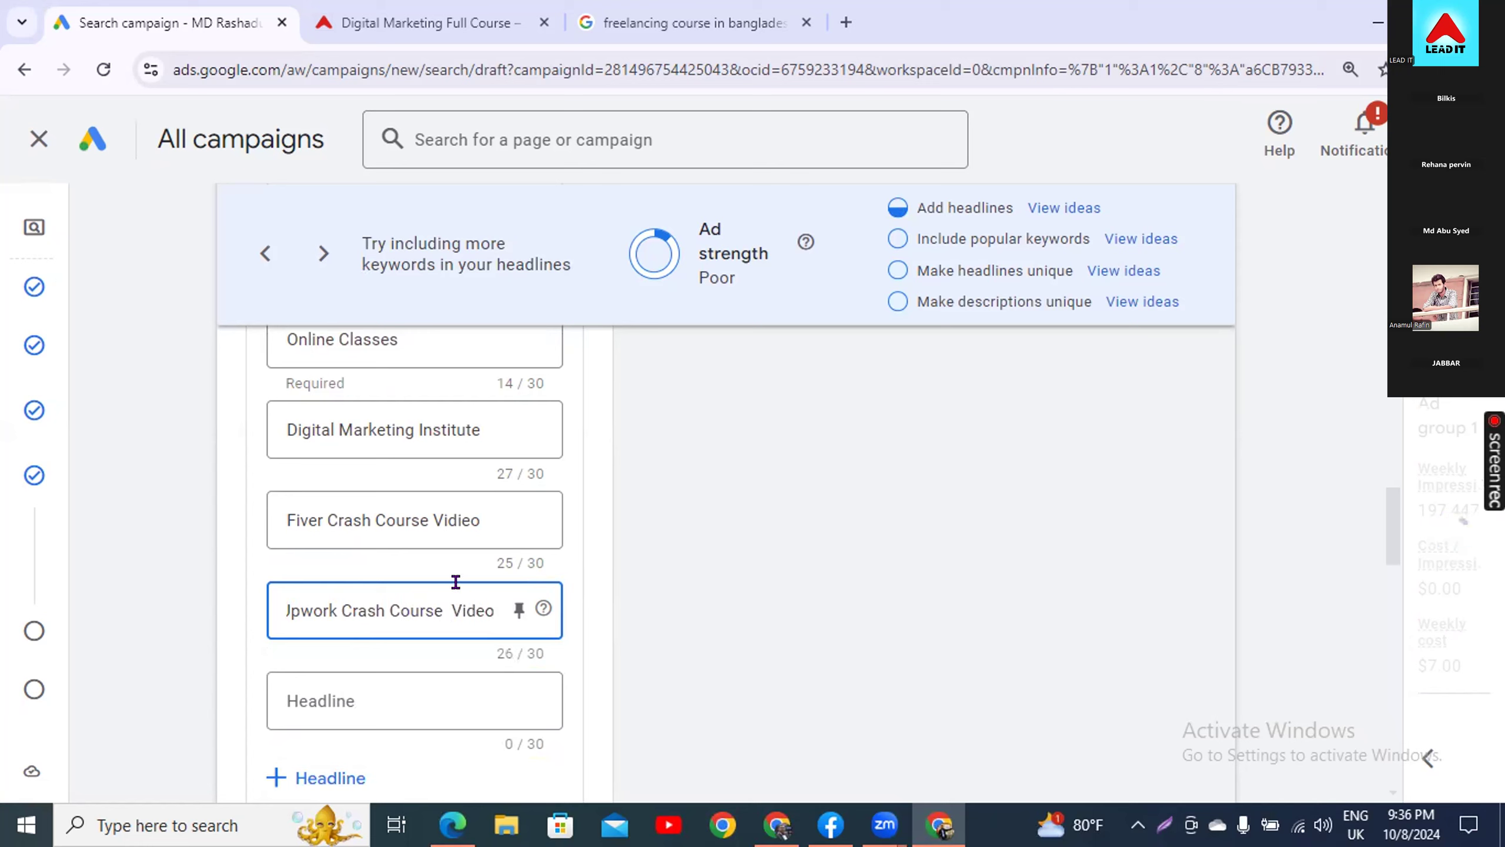
pyautogui.press('Left')
pyautogui.press('Left')
pyautogui.press('Left')
pyautogui.press('Left')
pyautogui.press('Left')
pyautogui.press('BackSpace')
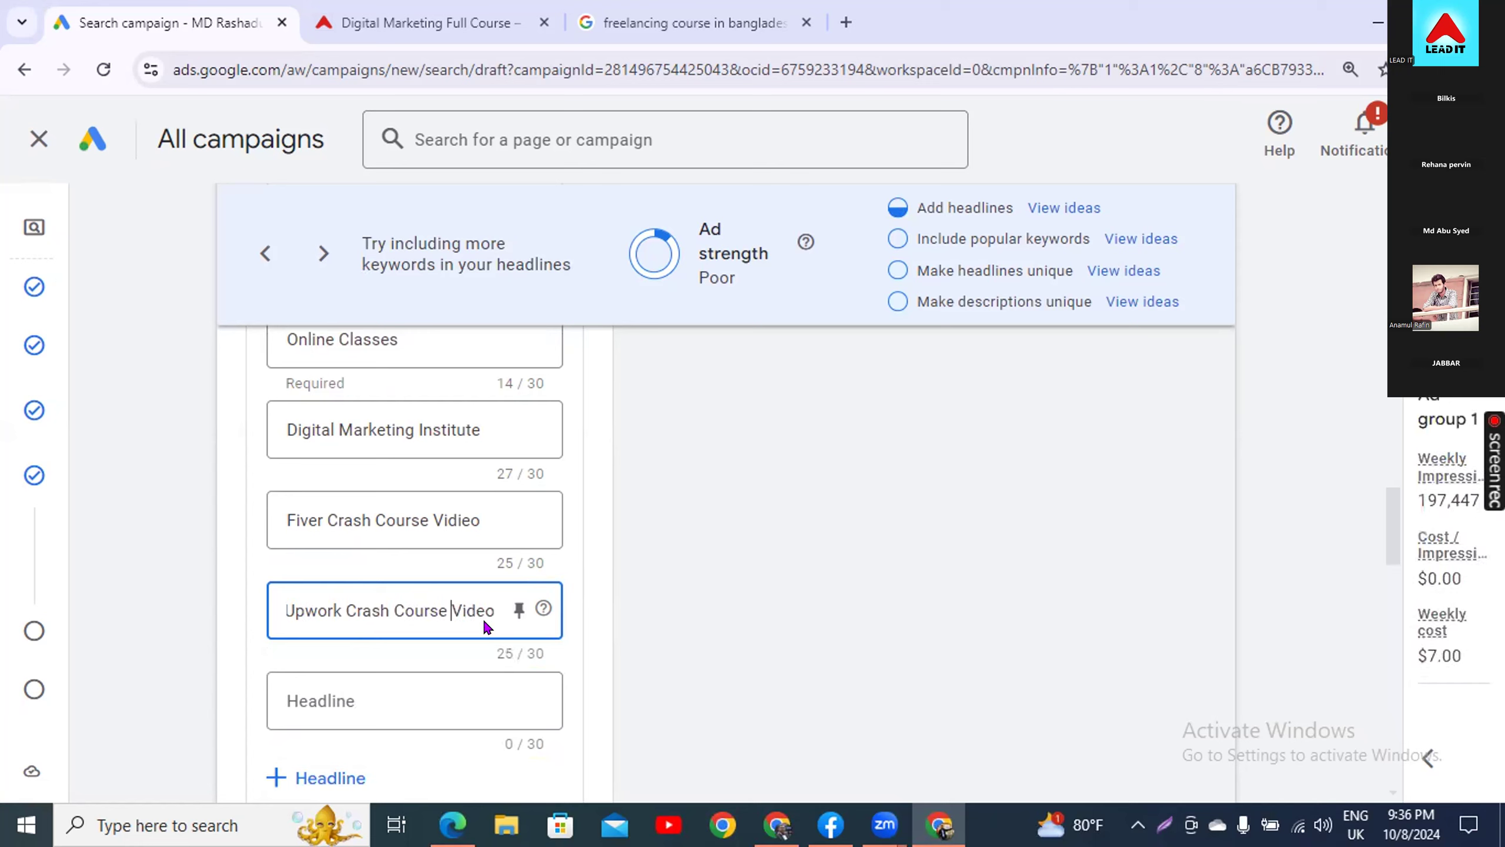
# - Enter "Facebook Marketing Course" as the ad's seventh headline, keeping it within the 30-character limit
pyautogui.click(419, 684)
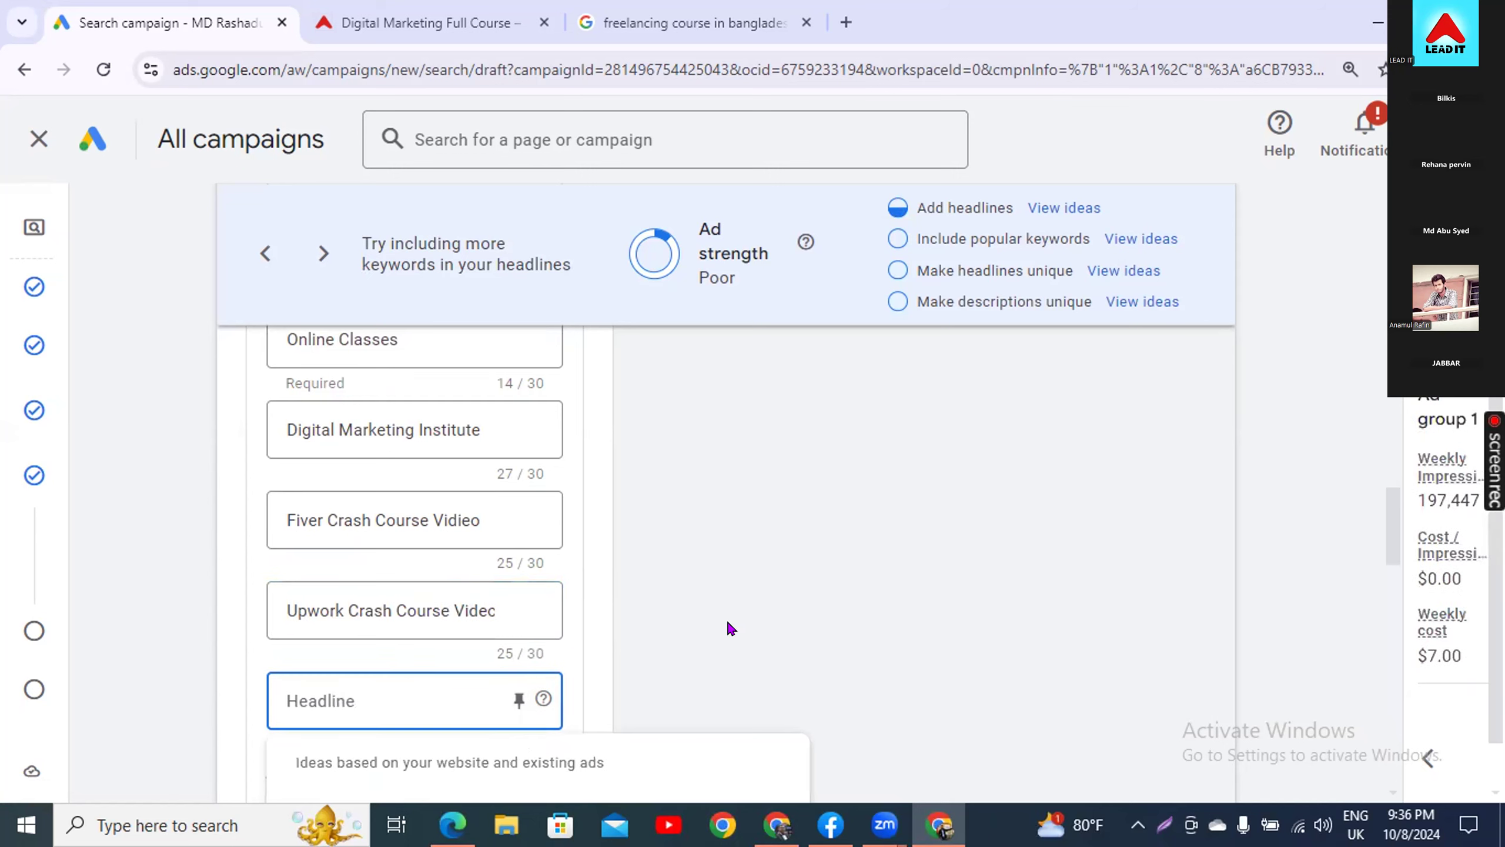
pyautogui.write('Facebook  Marketing')
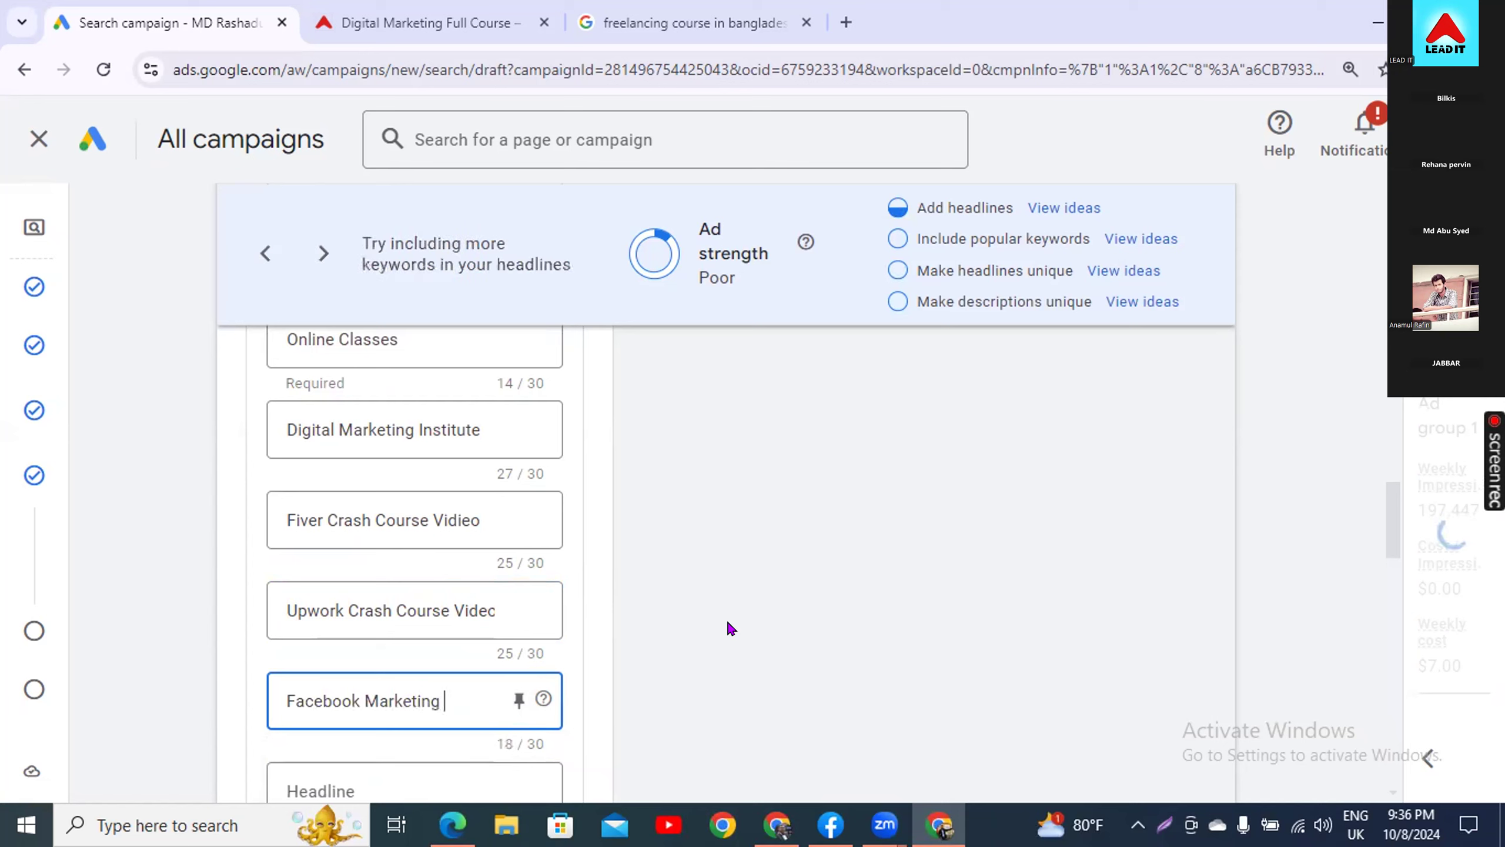
pyautogui.write(' Cou')
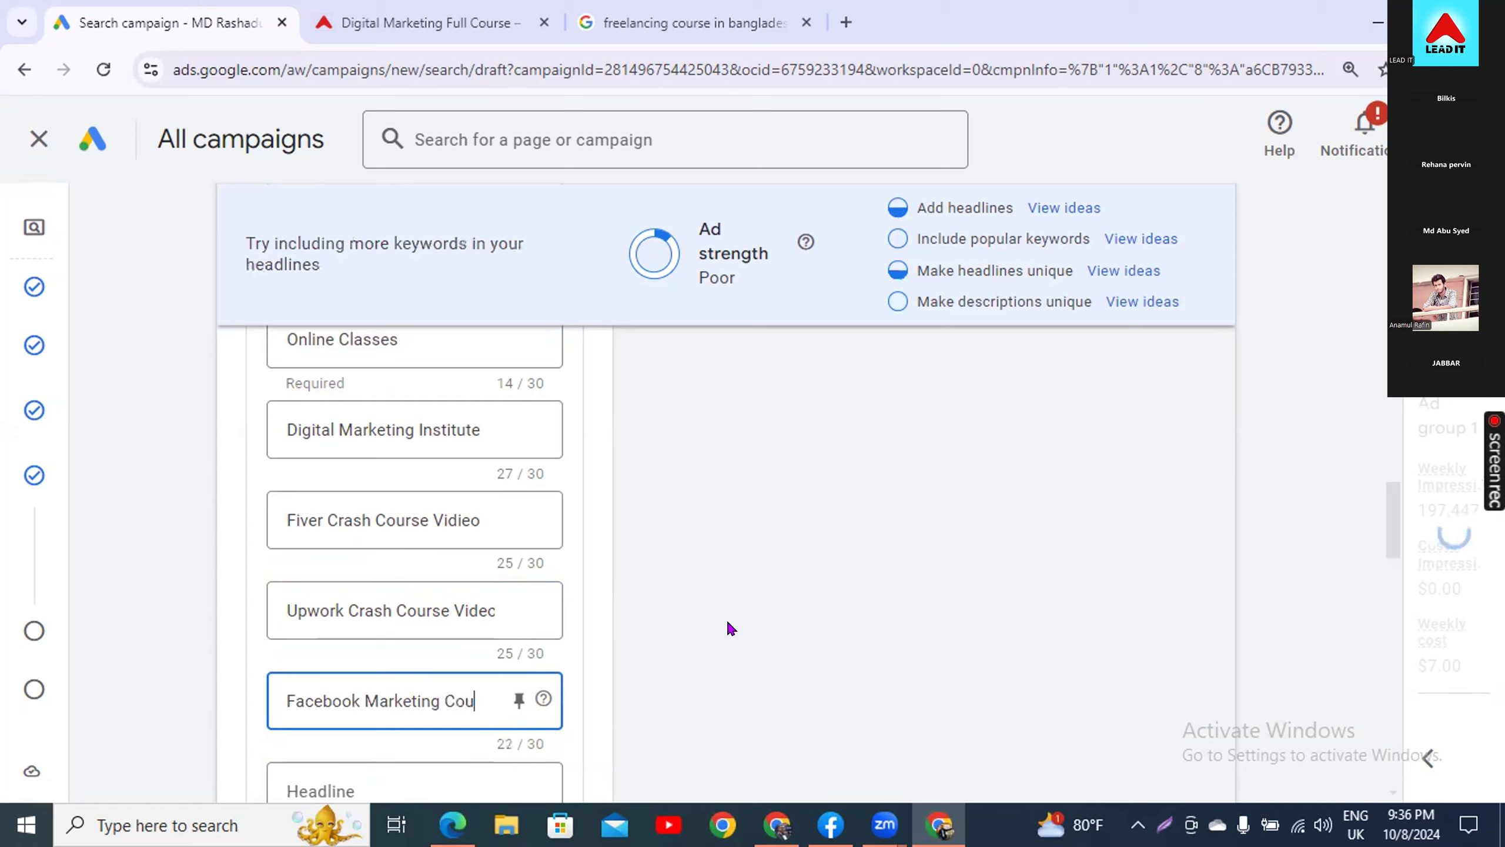
pyautogui.write('rse V')
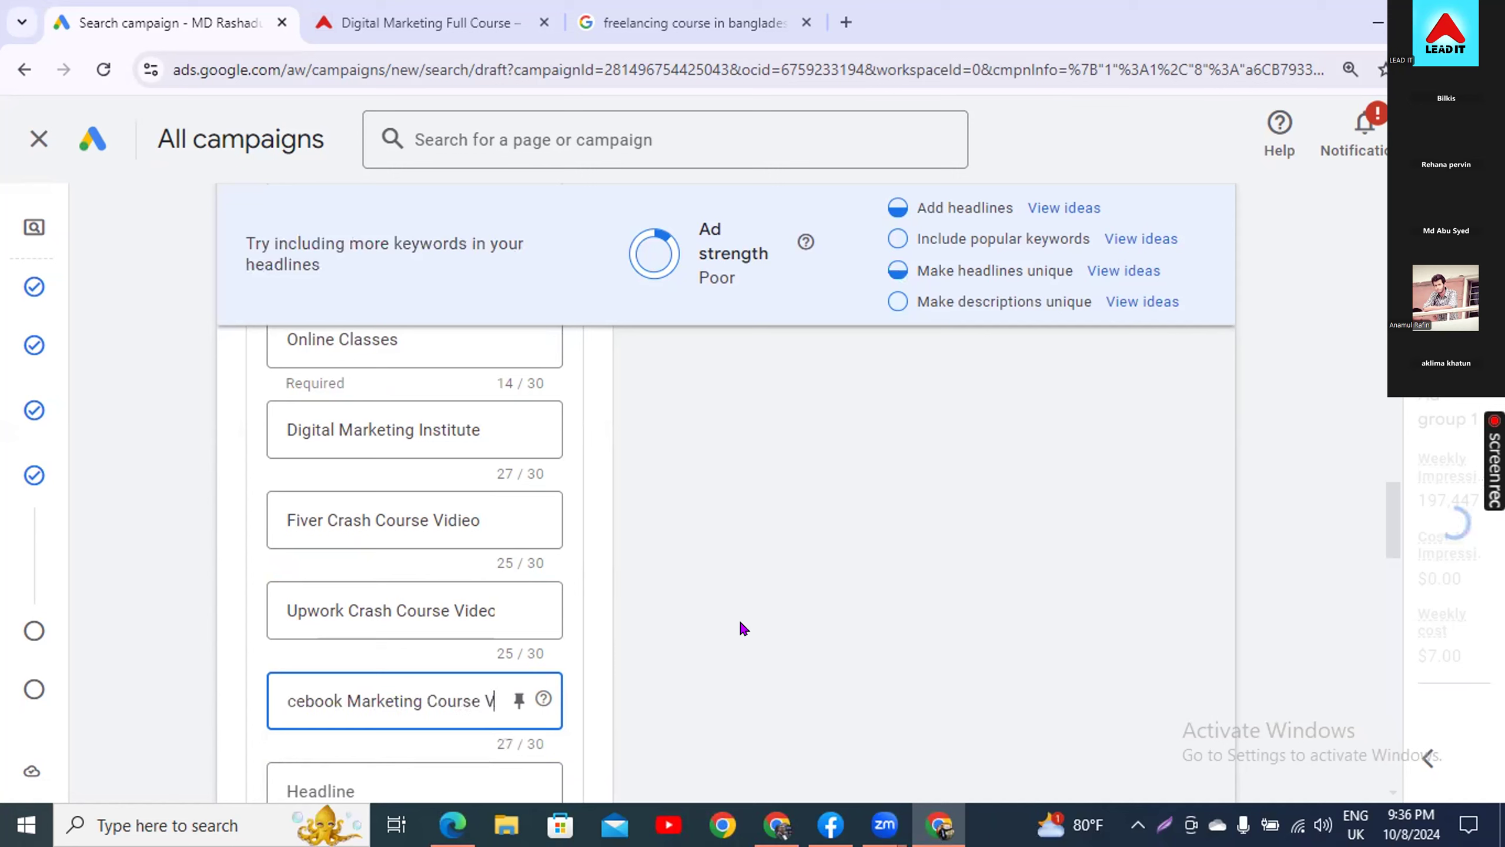
pyautogui.write('ide')
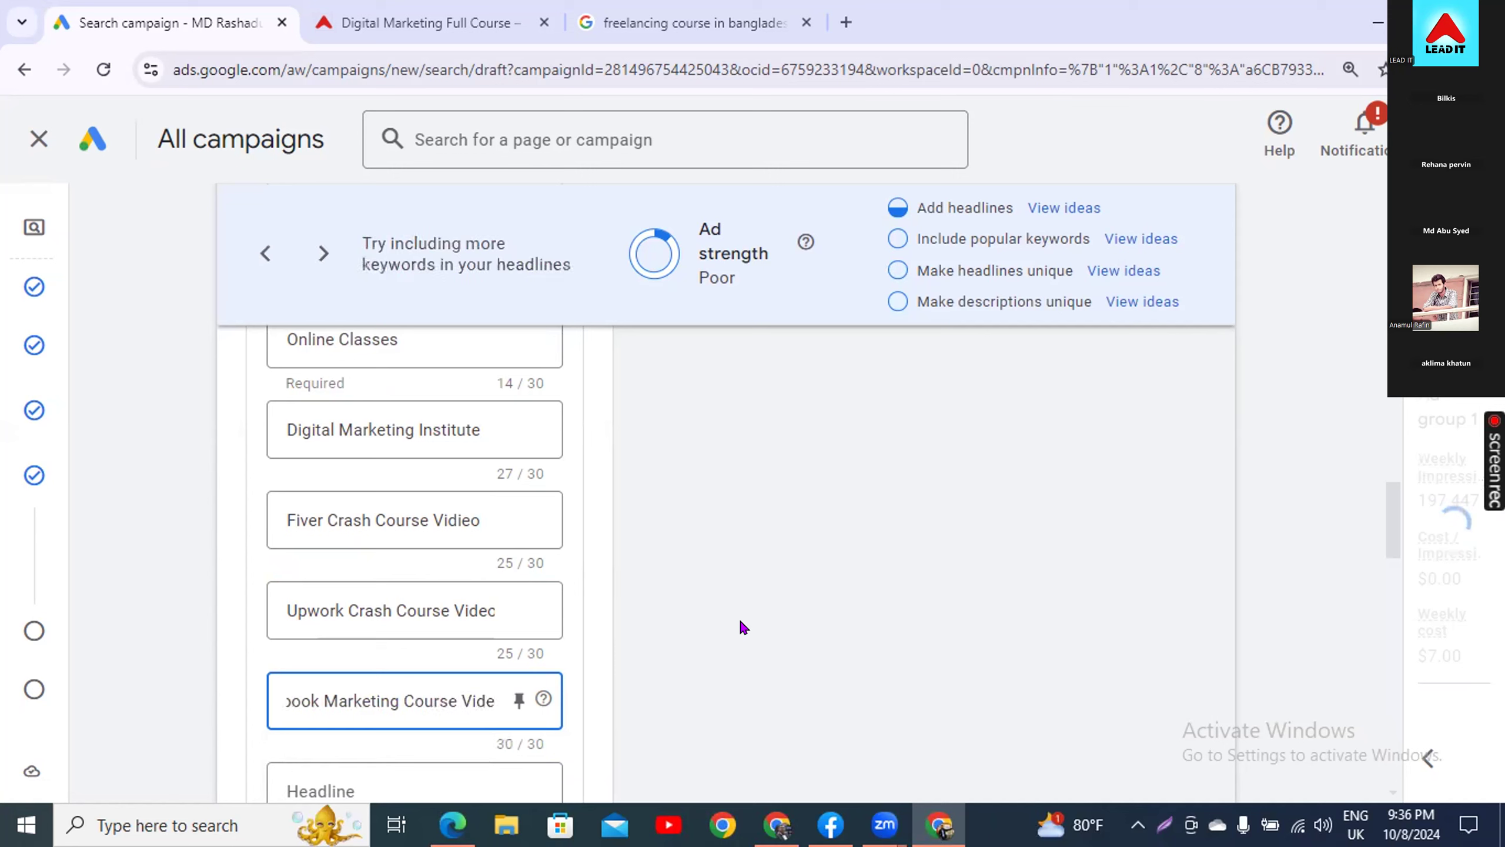
pyautogui.write('oo')
pyautogui.press('BackSpace')
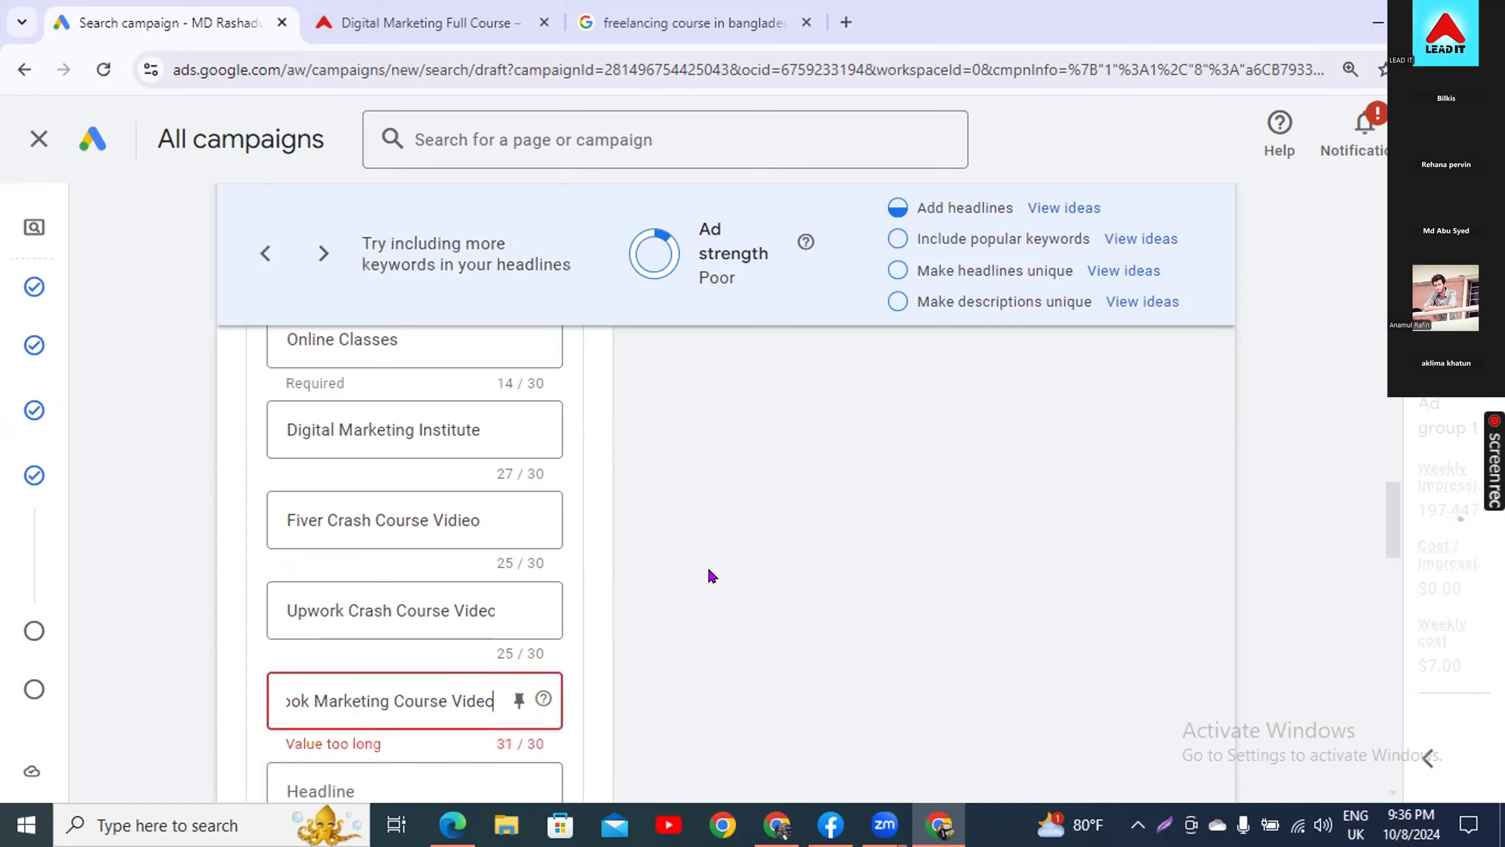
pyautogui.press('BackSpace')
pyautogui.press('BackSpace')
pyautogui.press('BackSpace')
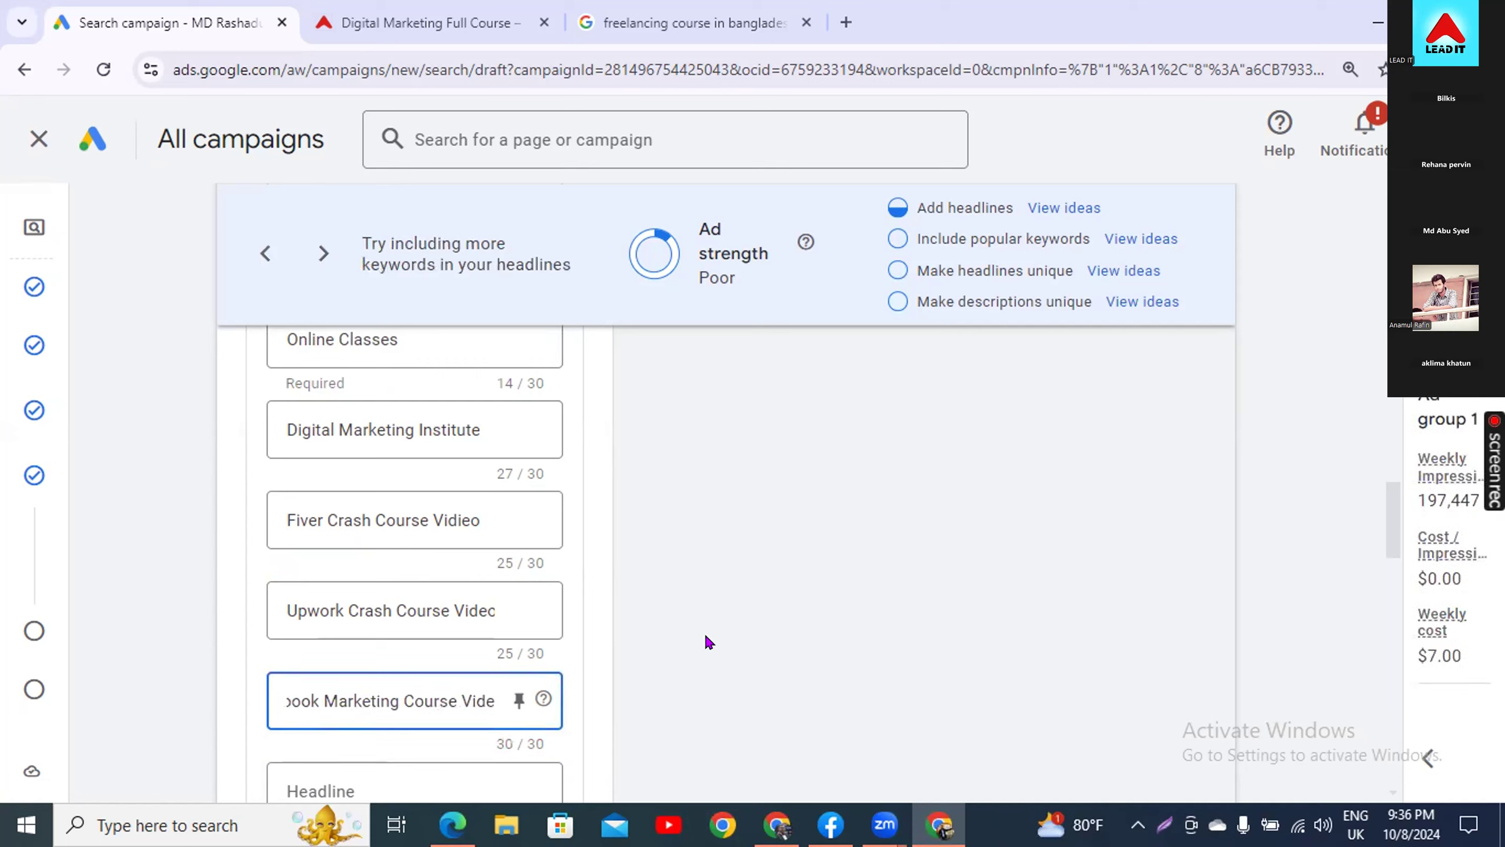
pyautogui.press('BackSpace')
pyautogui.press('BackSpace')
pyautogui.press('BackSpace')
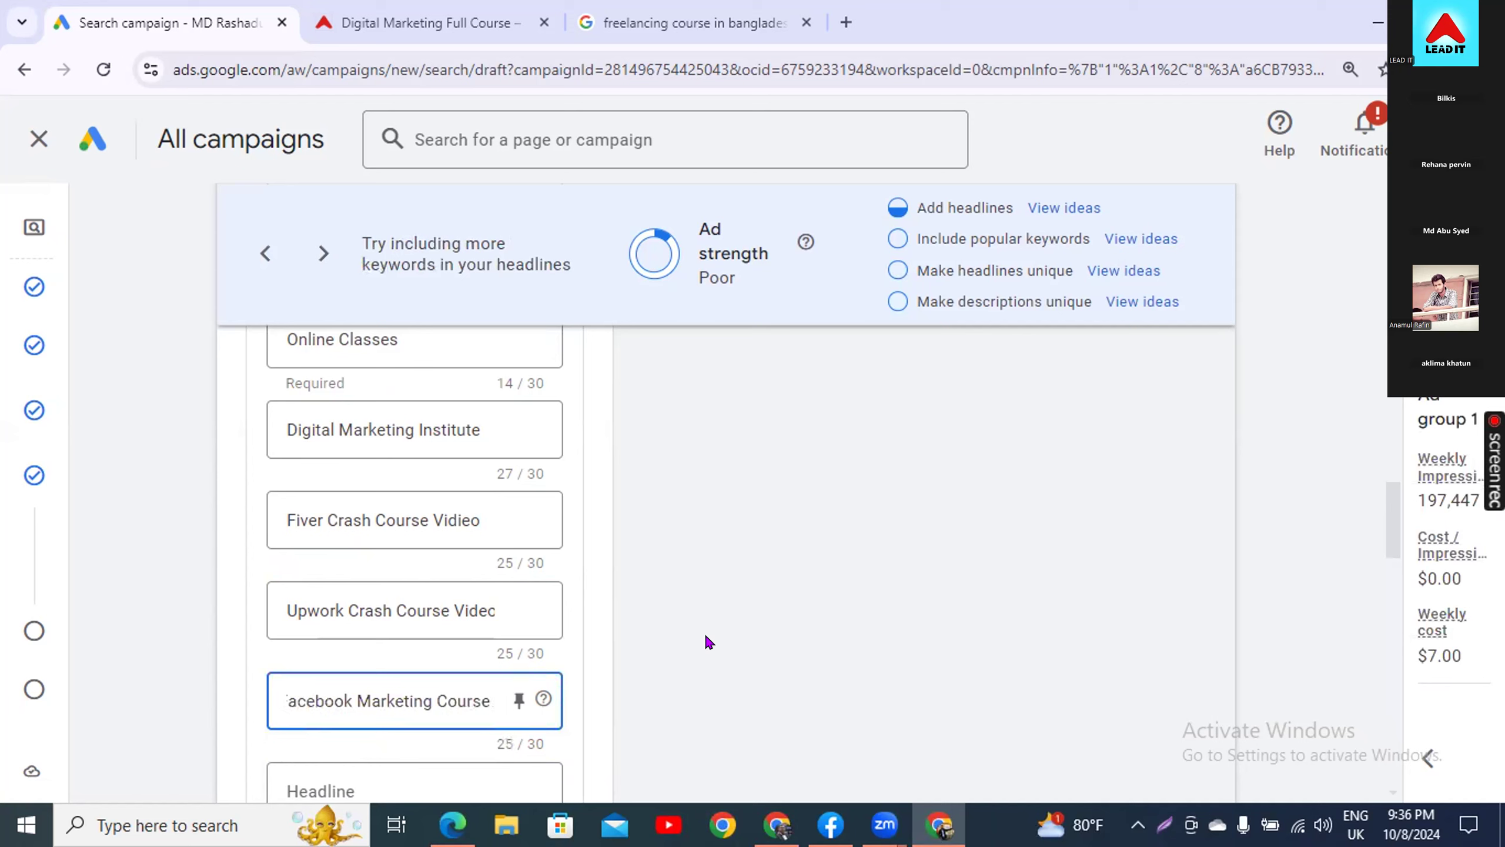
# - Enter "Lead Generation Course" as the ad's eighth headline, using the spelling suggestion for "Generation"
pyautogui.scroll(-2, 675, 654)
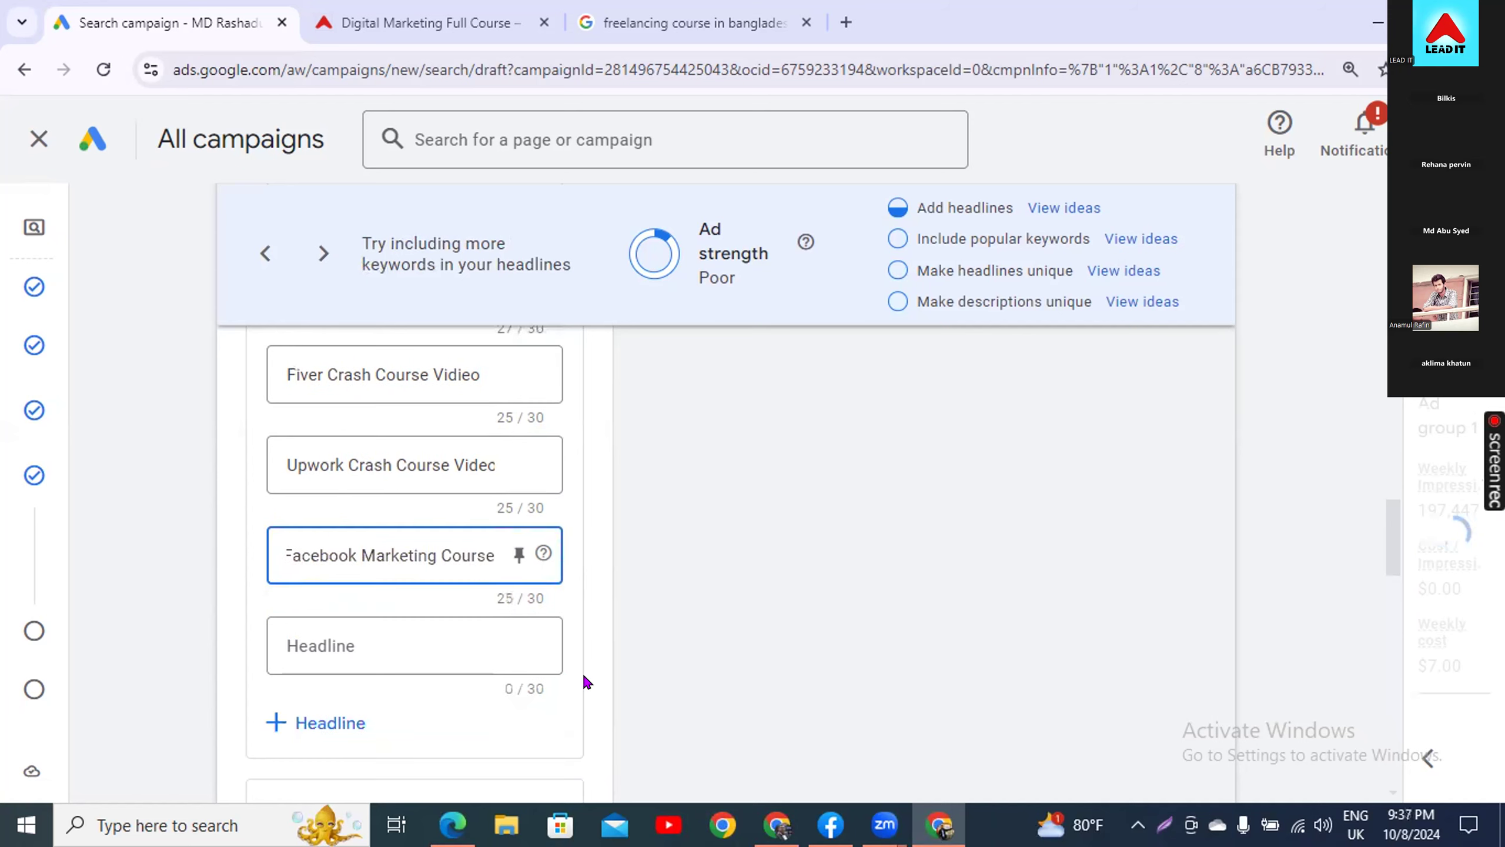
pyautogui.click(415, 634)
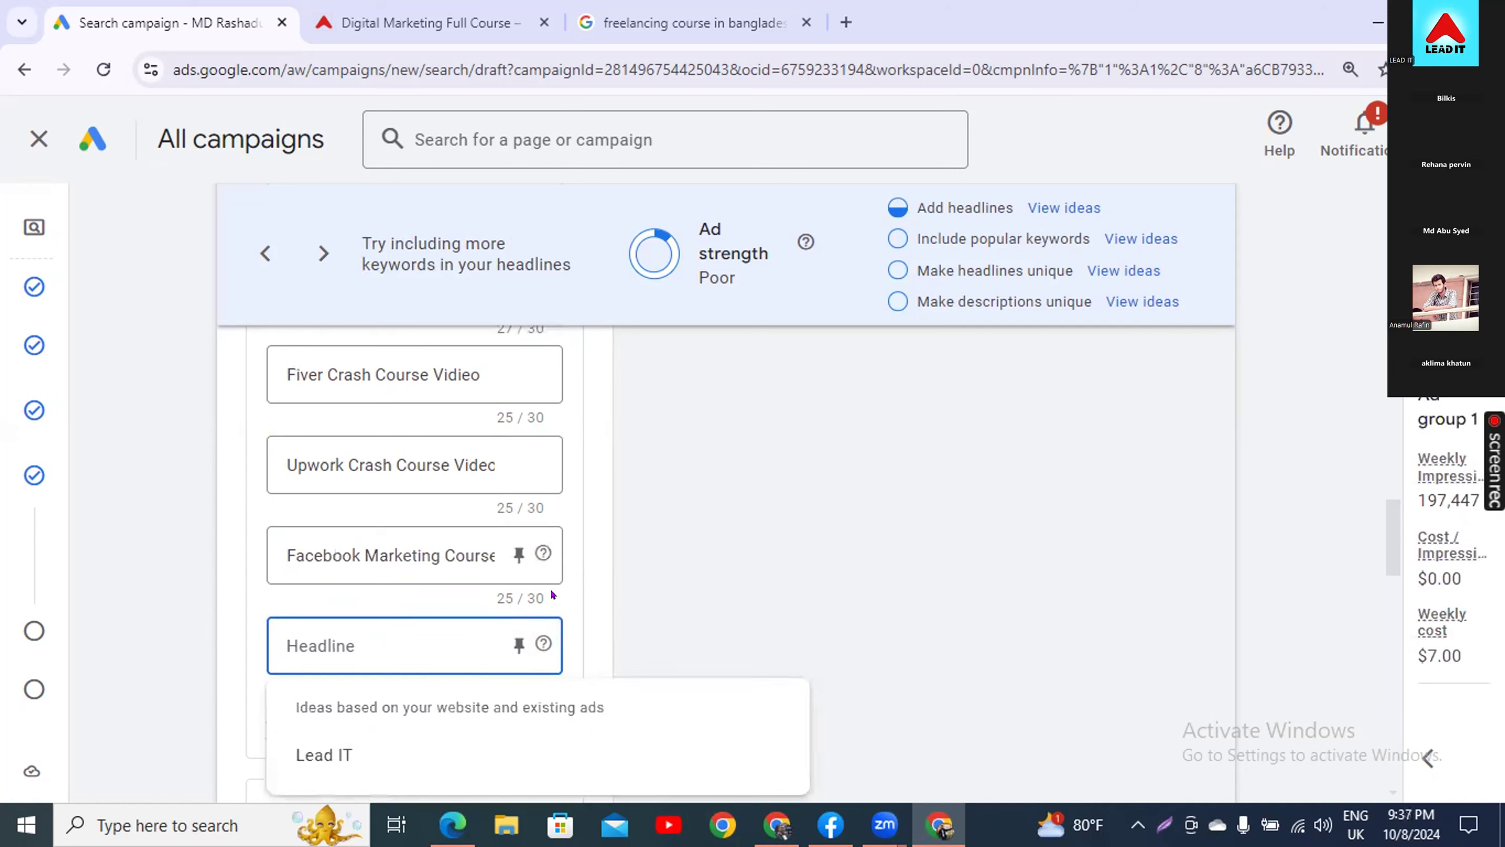
pyautogui.write('Lead Ge')
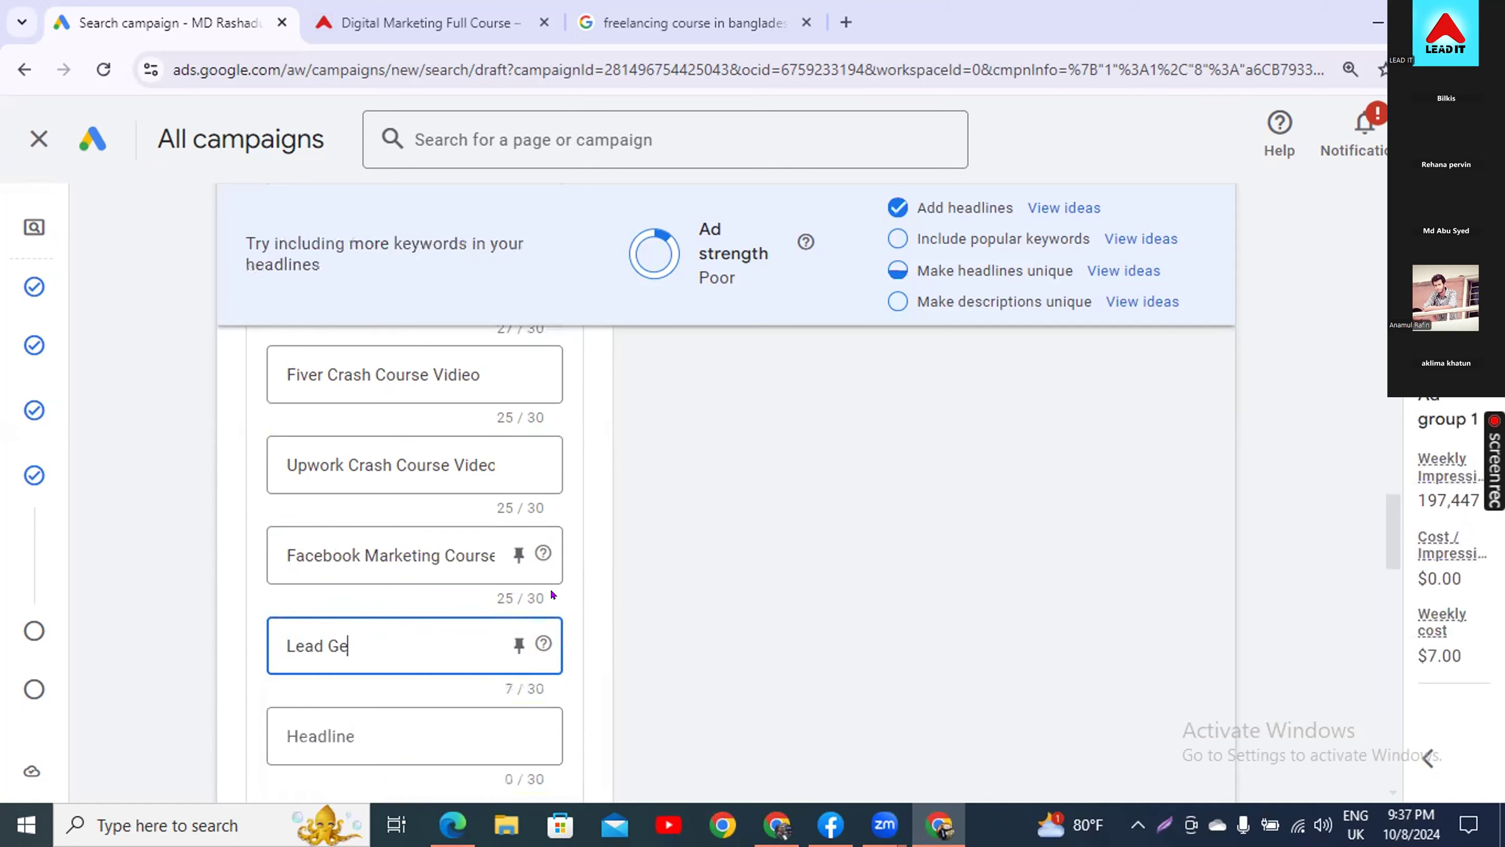
pyautogui.write('nearation')
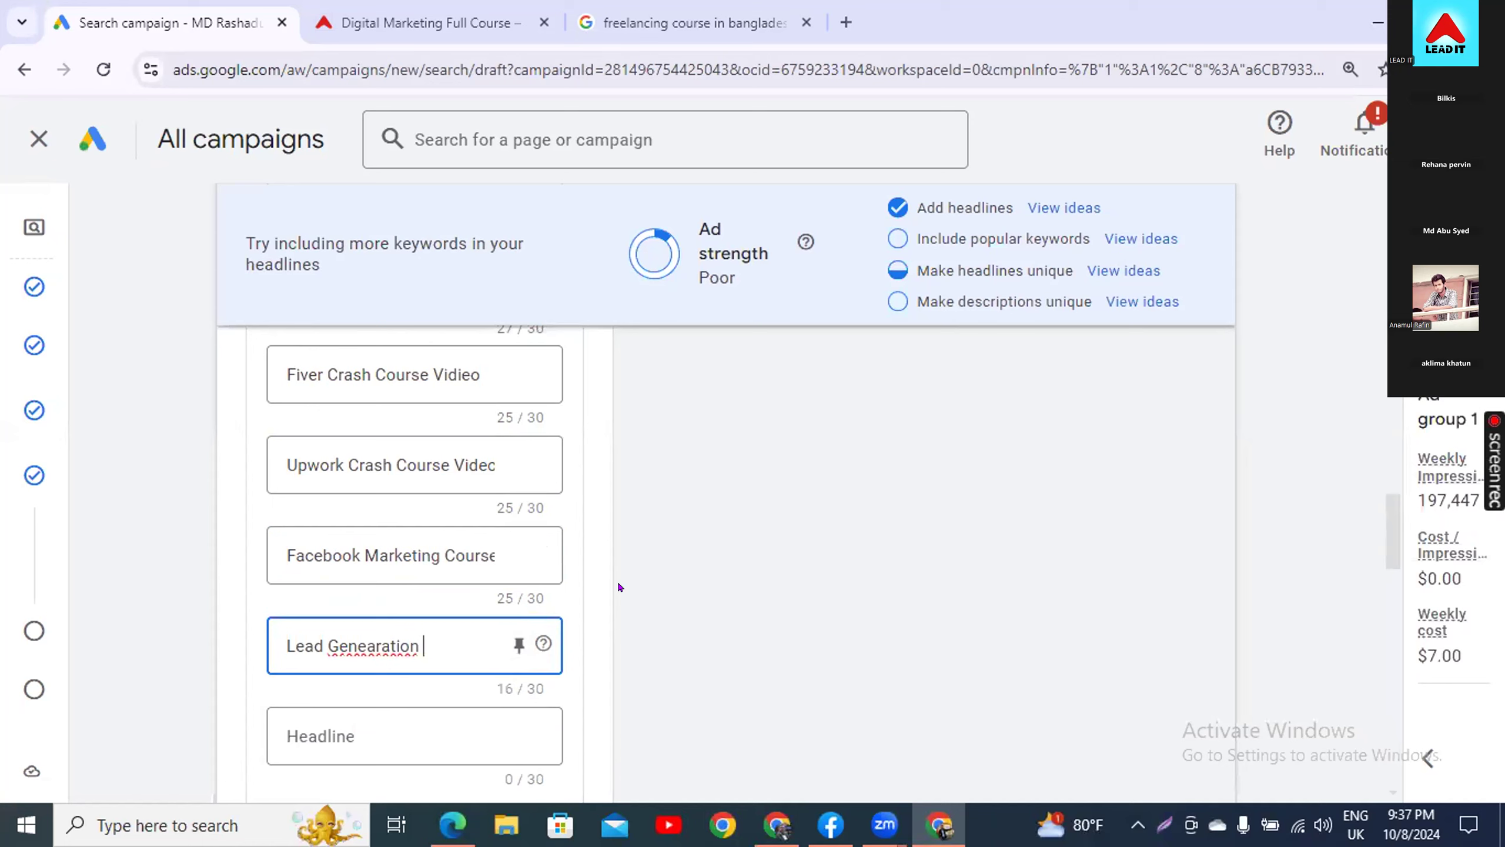
pyautogui.rightClick(377, 643)
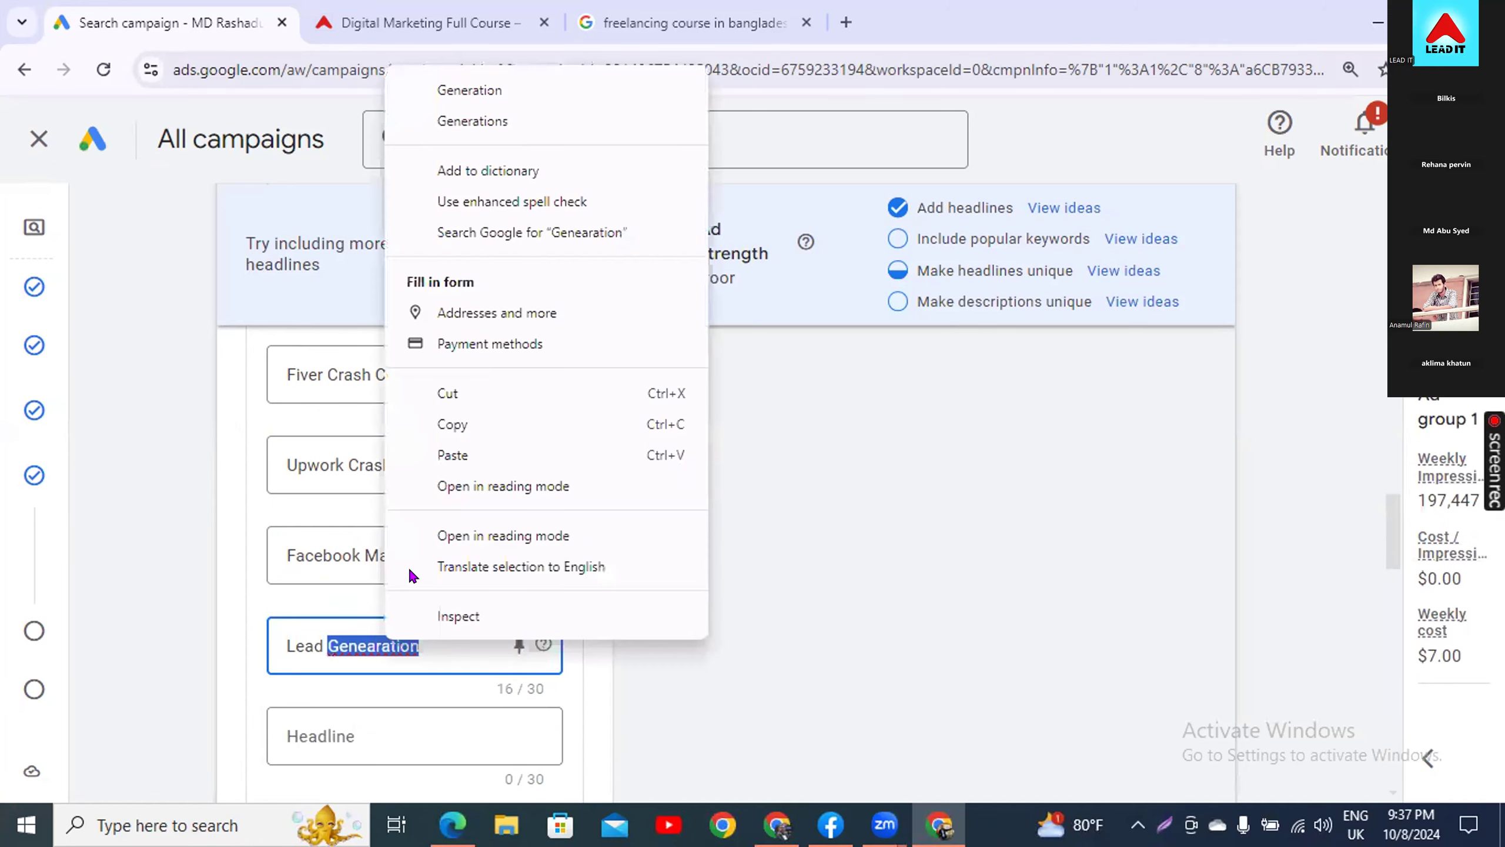
pyautogui.click(497, 93)
pyautogui.write('Course')
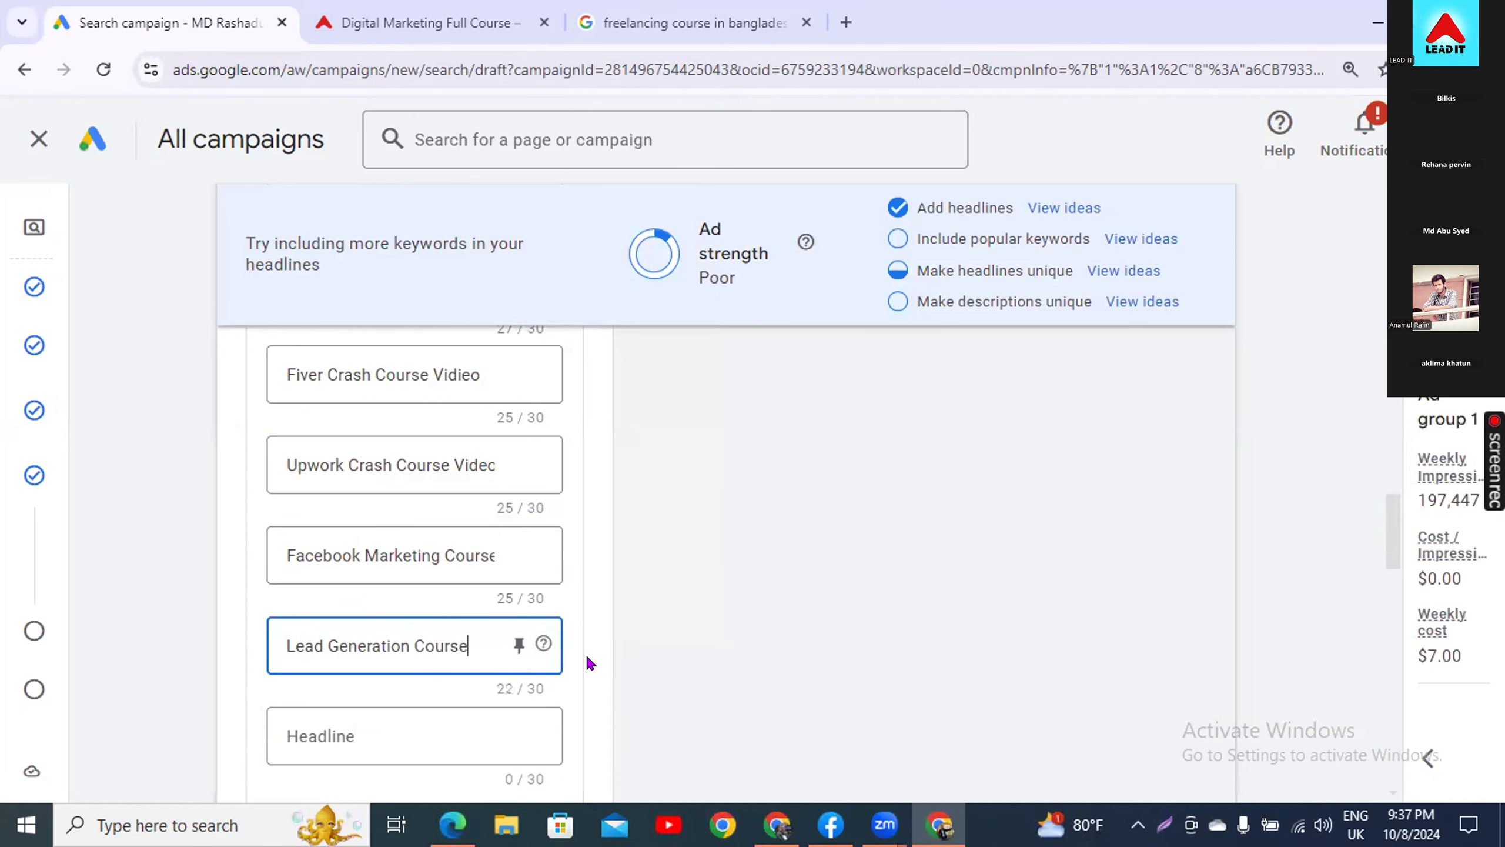
pyautogui.click(352, 722)
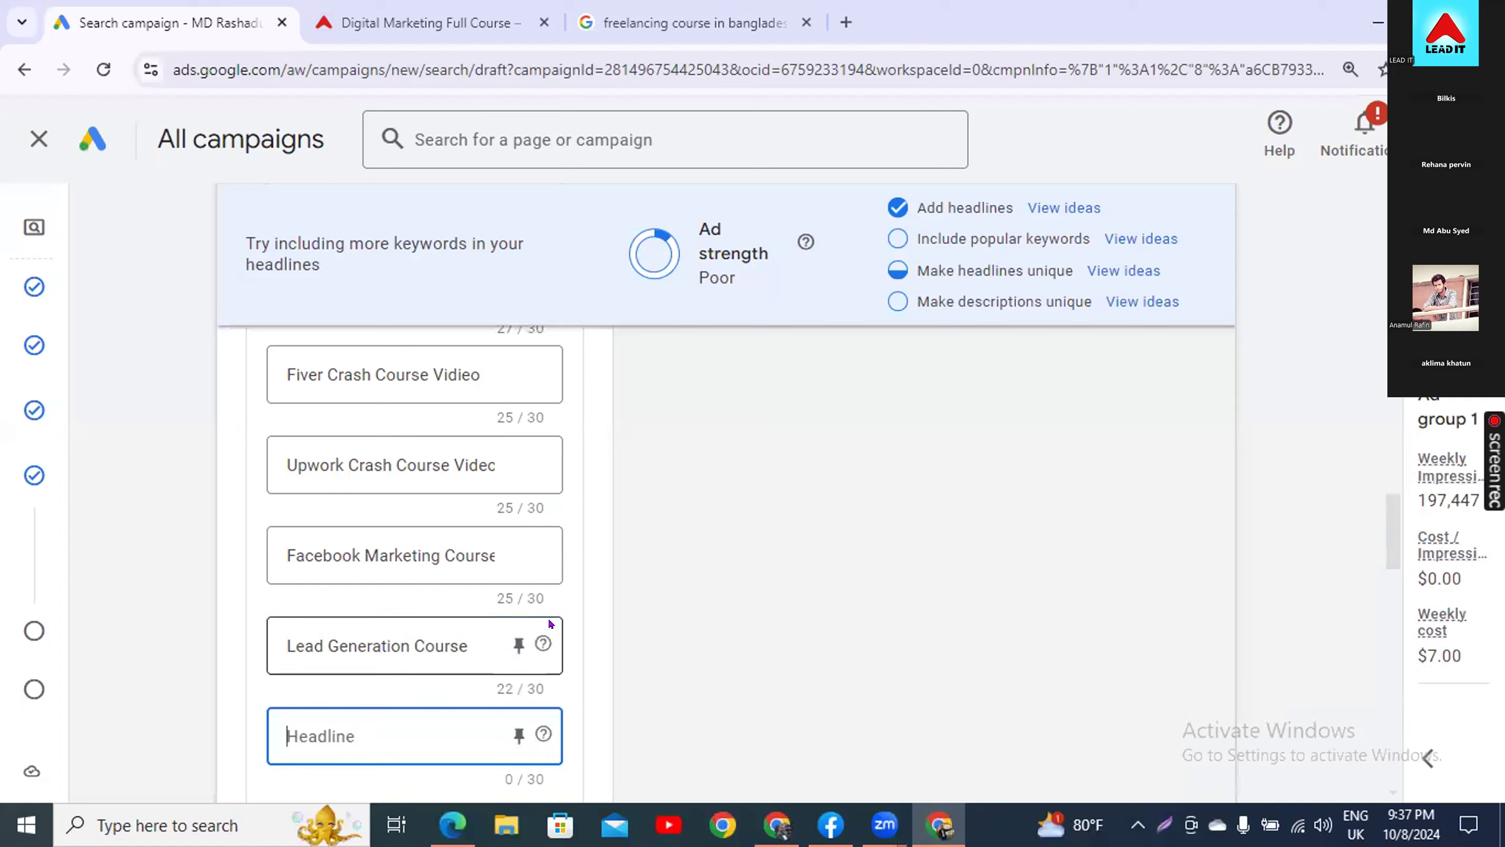
# - Enter "Search Engine Optimization" as the ad's ninth headline, correcting the spelling of "Engine"
pyautogui.click(568, 609)
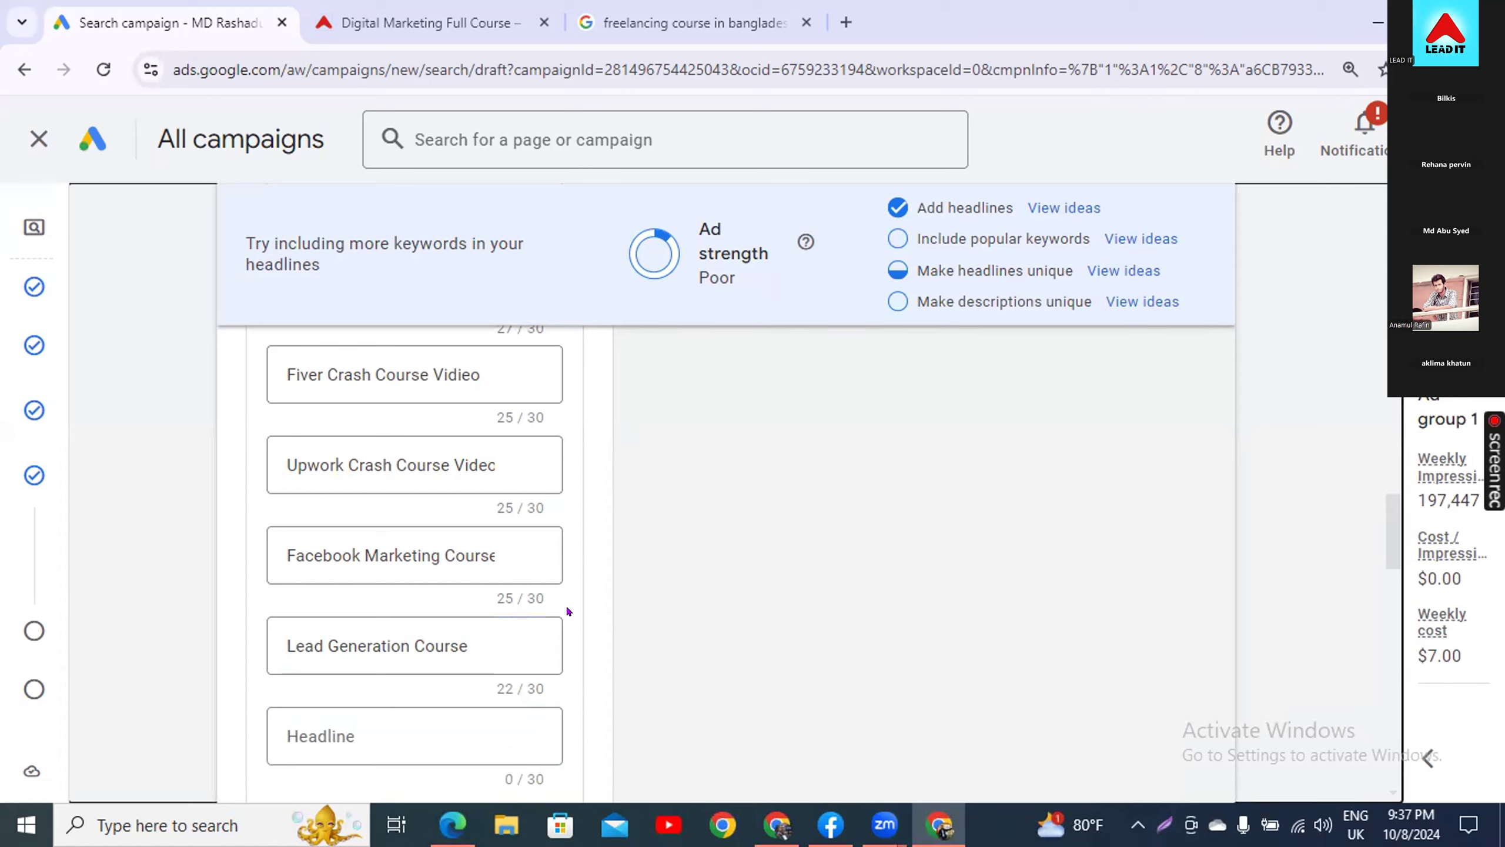
pyautogui.click(362, 715)
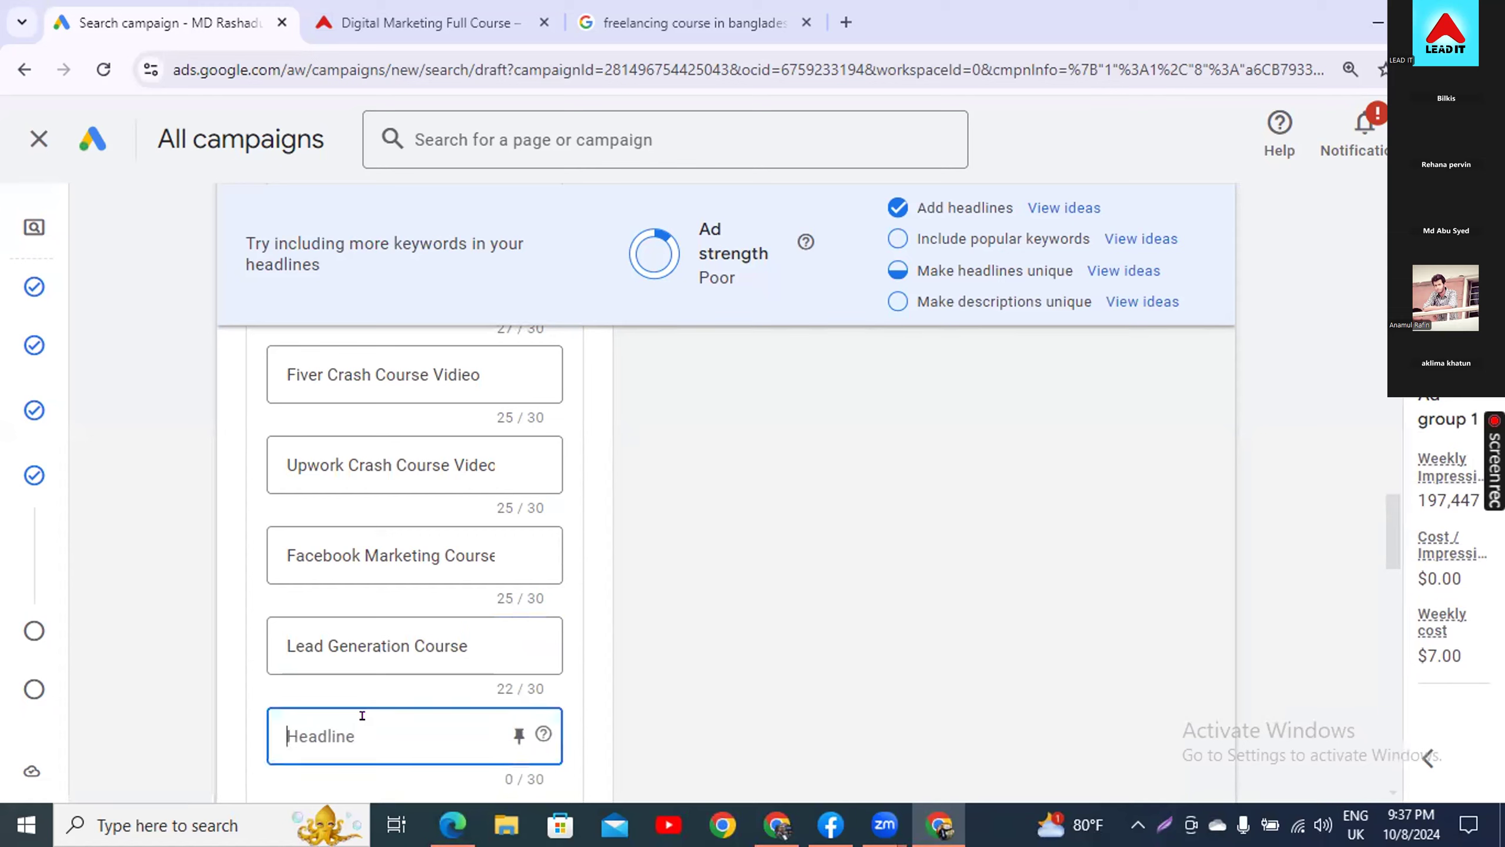
pyautogui.write('Se')
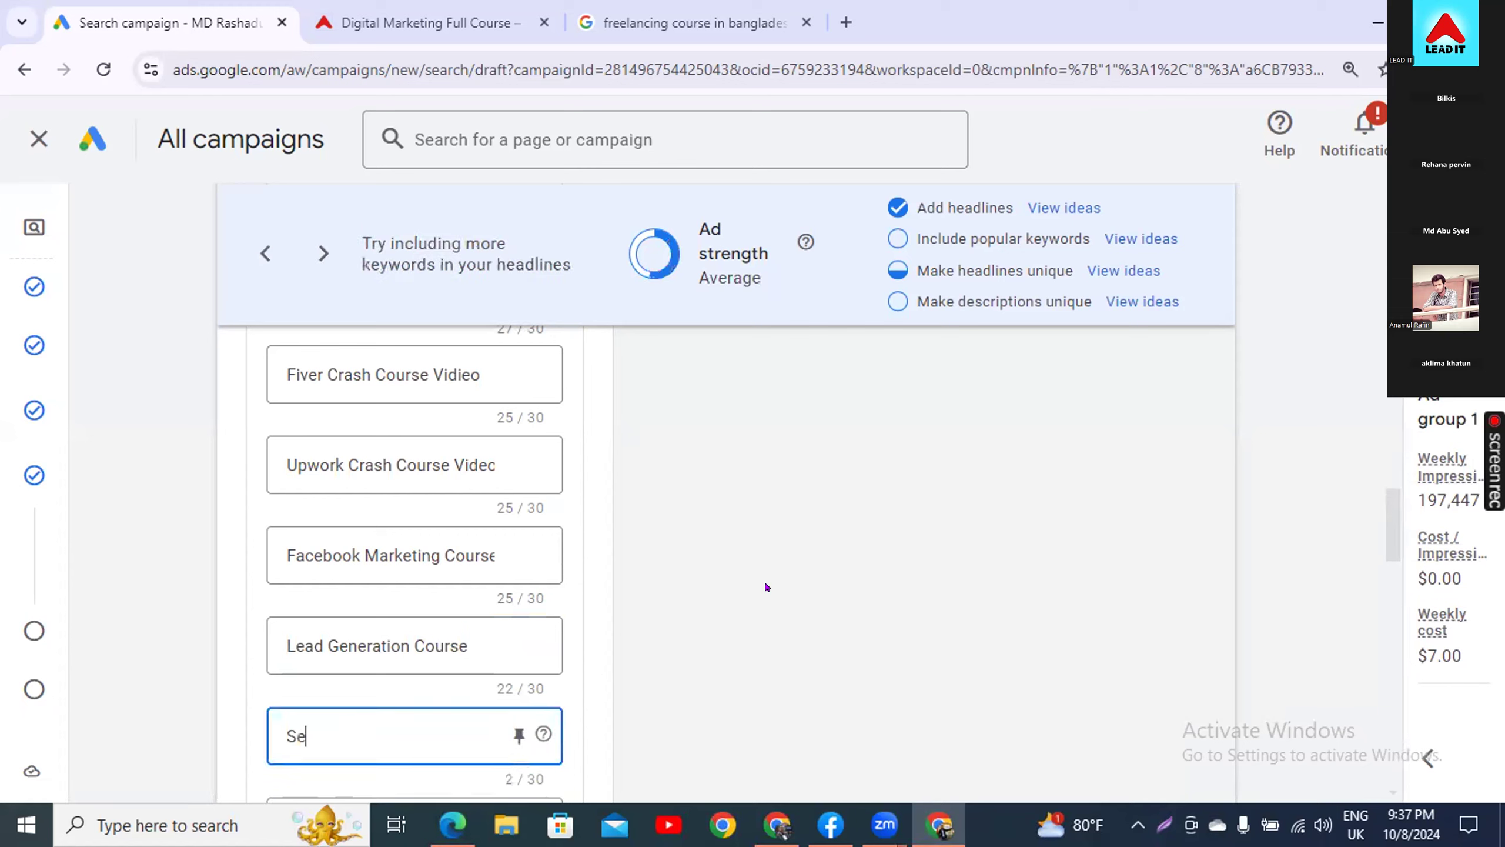
pyautogui.write('arch ')
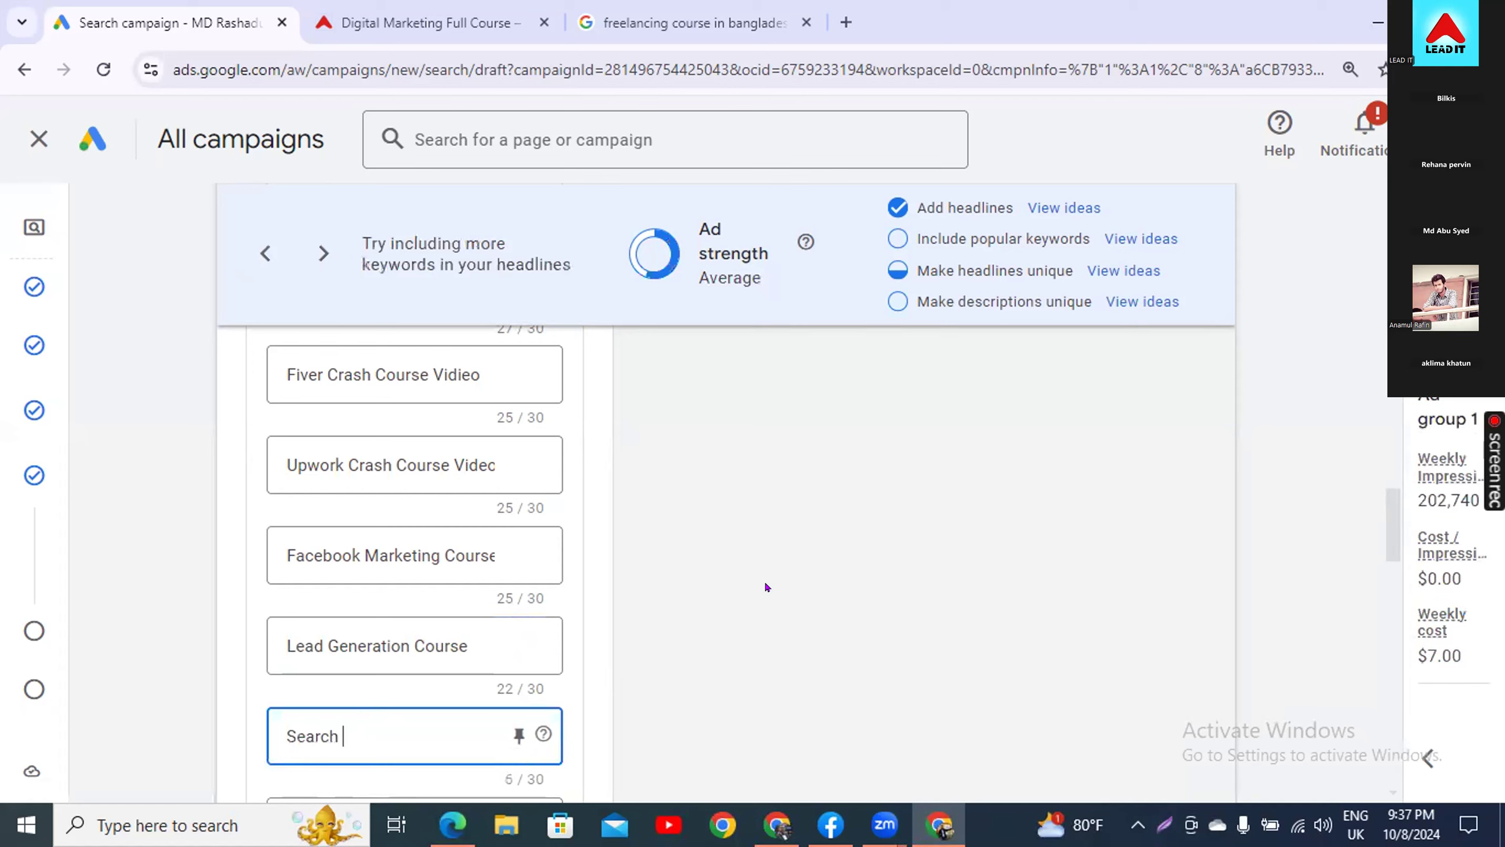
pyautogui.write('Engline')
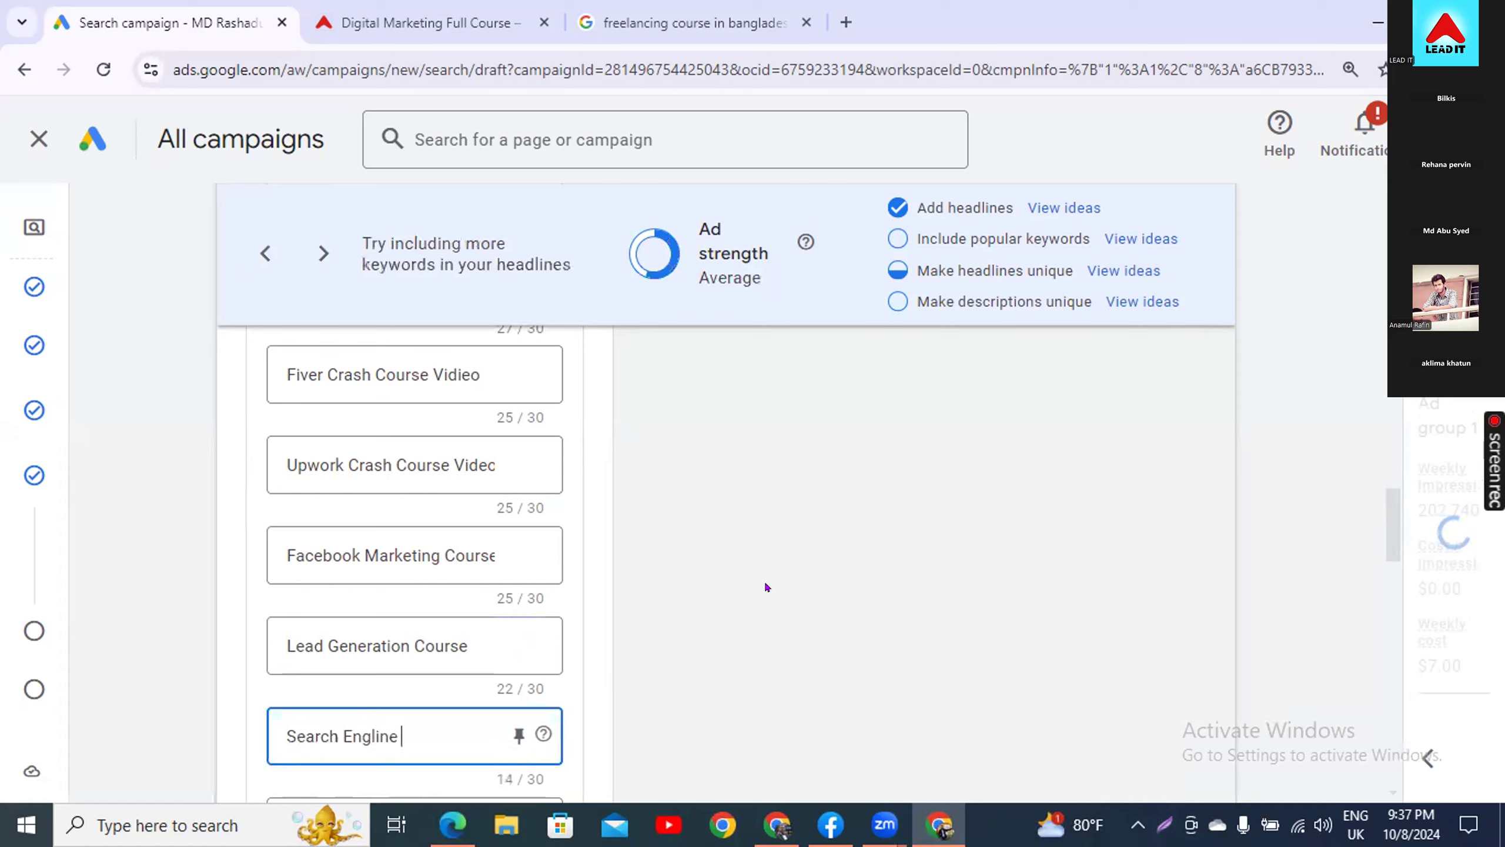
pyautogui.press('BackSpace')
pyautogui.press('BackSpace')
pyautogui.press('BackSpace')
pyautogui.press('BackSpace')
pyautogui.write('ine Opt')
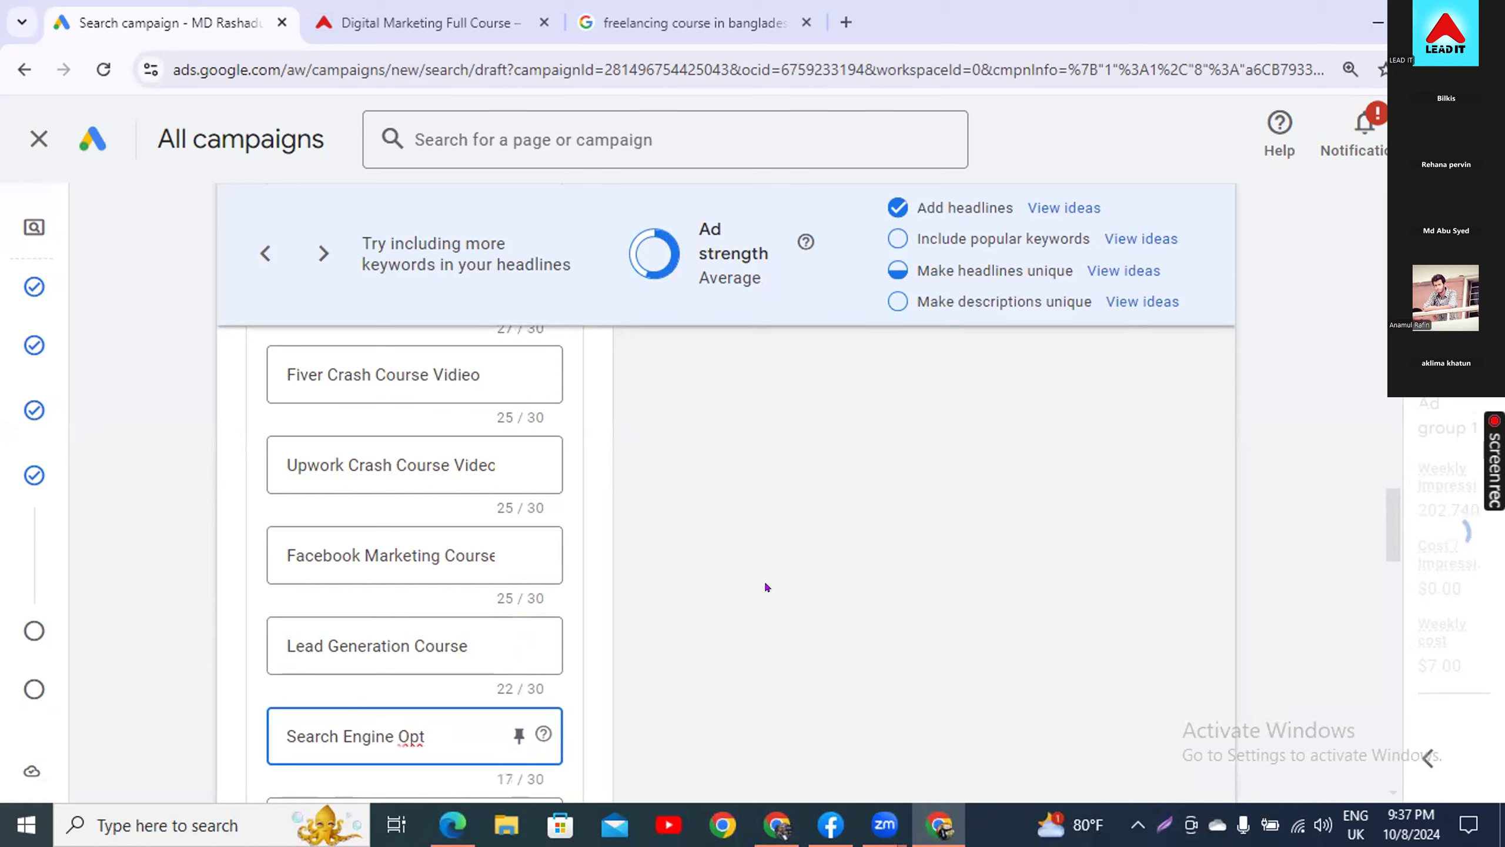
pyautogui.write('im')
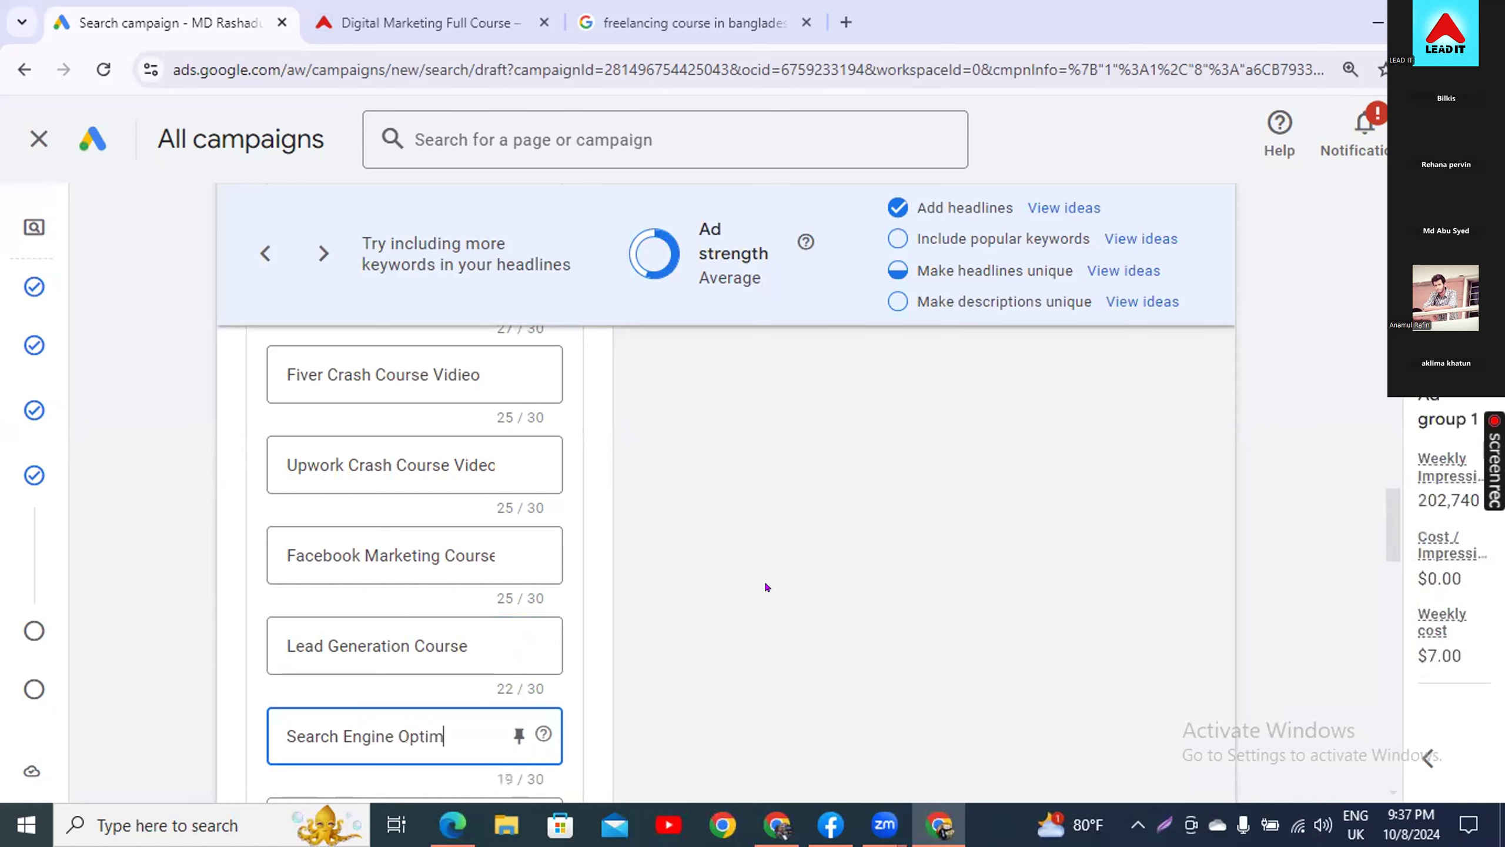
pyautogui.write('ization')
# - Copy the suggested keyword "best freelancing site" and use it as the ad's tenth headline
pyautogui.scroll(-5, 830, 481)
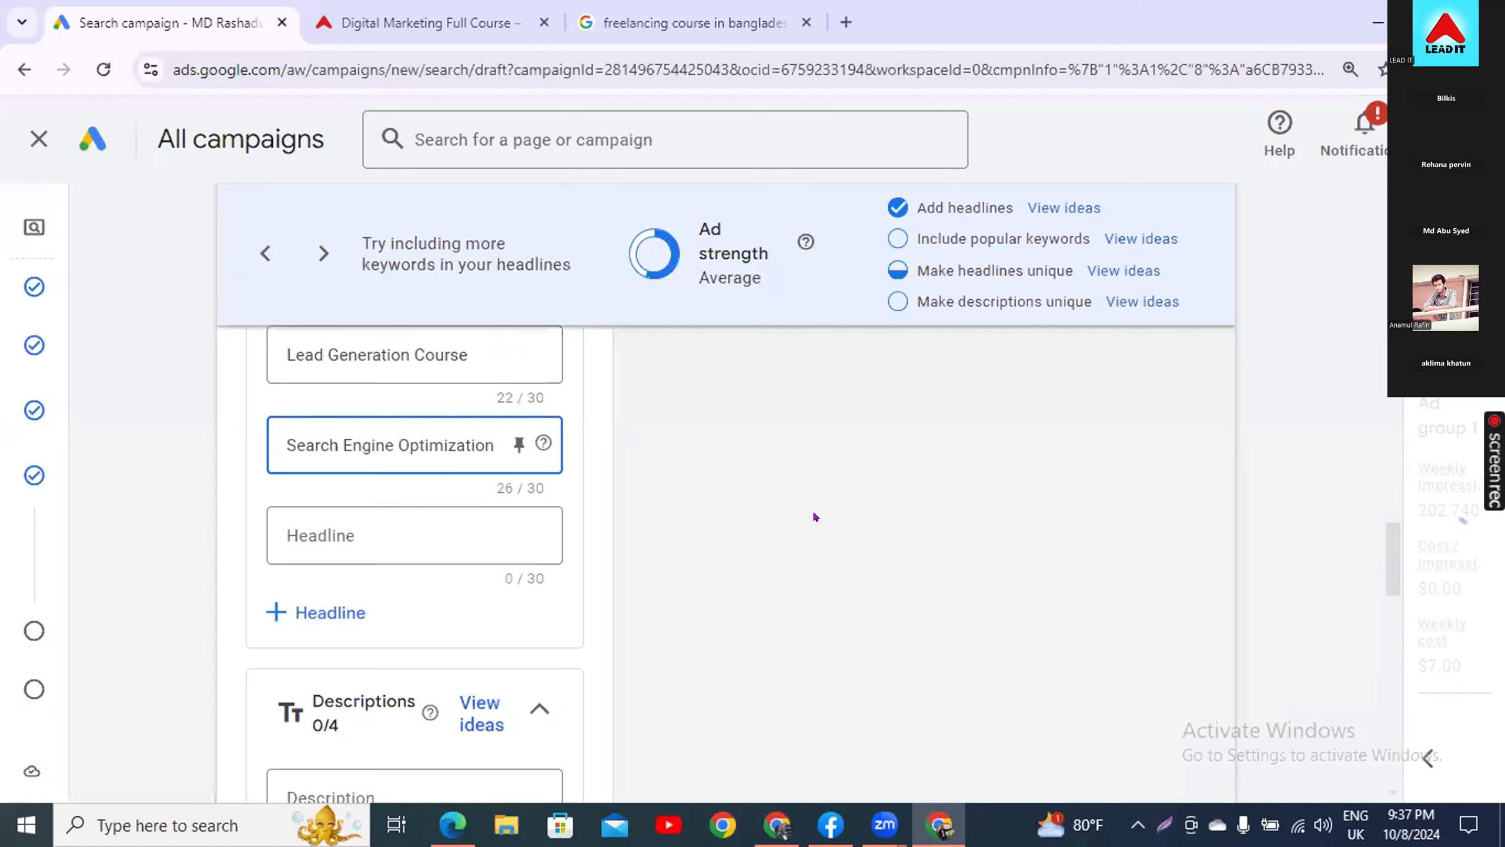
pyautogui.click(371, 511)
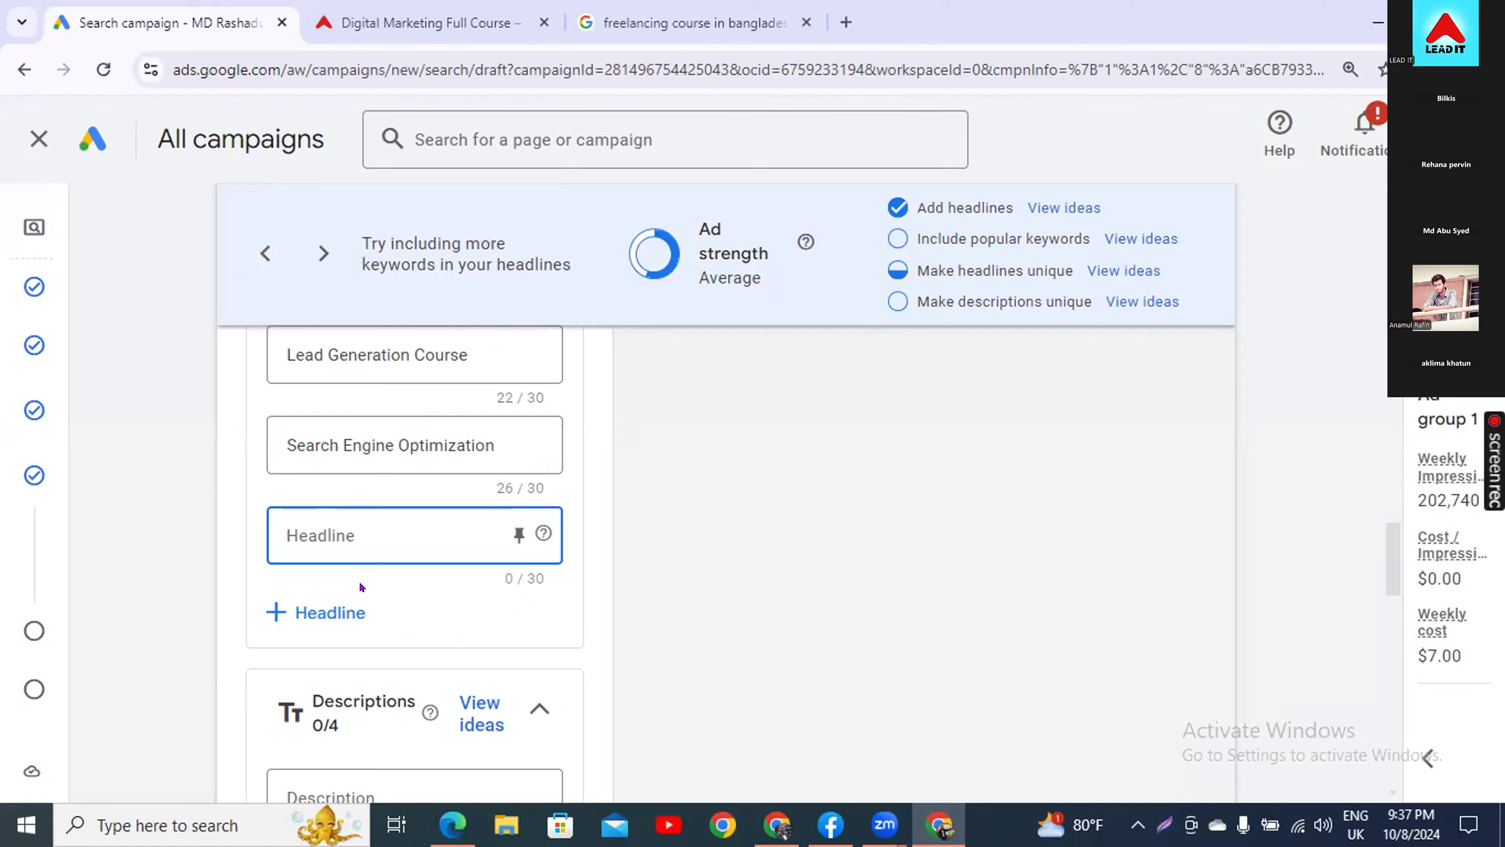
pyautogui.scroll(9, 599, 557)
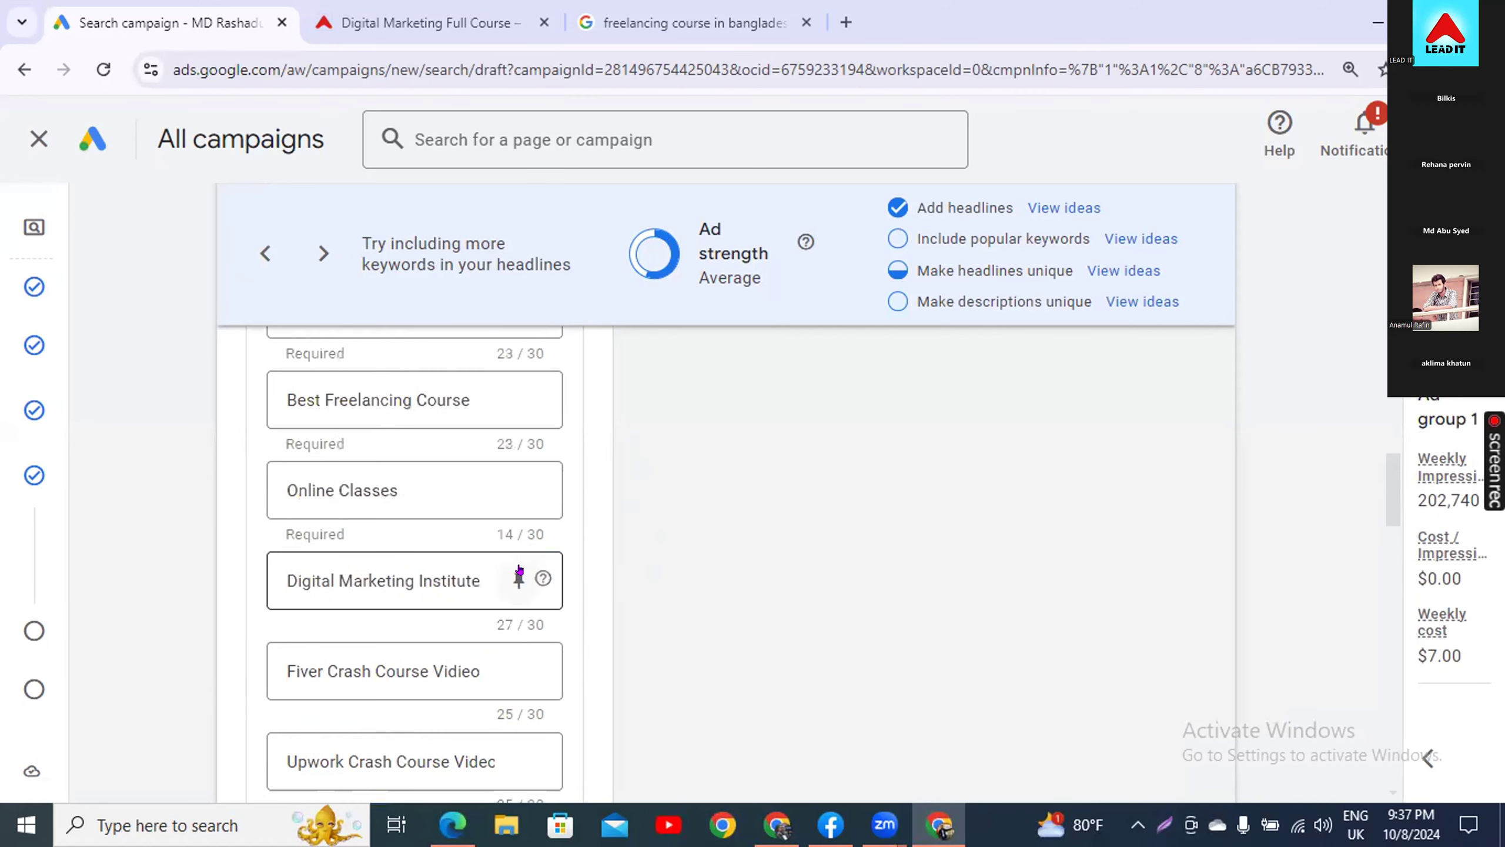
pyautogui.scroll(5, 319, 520)
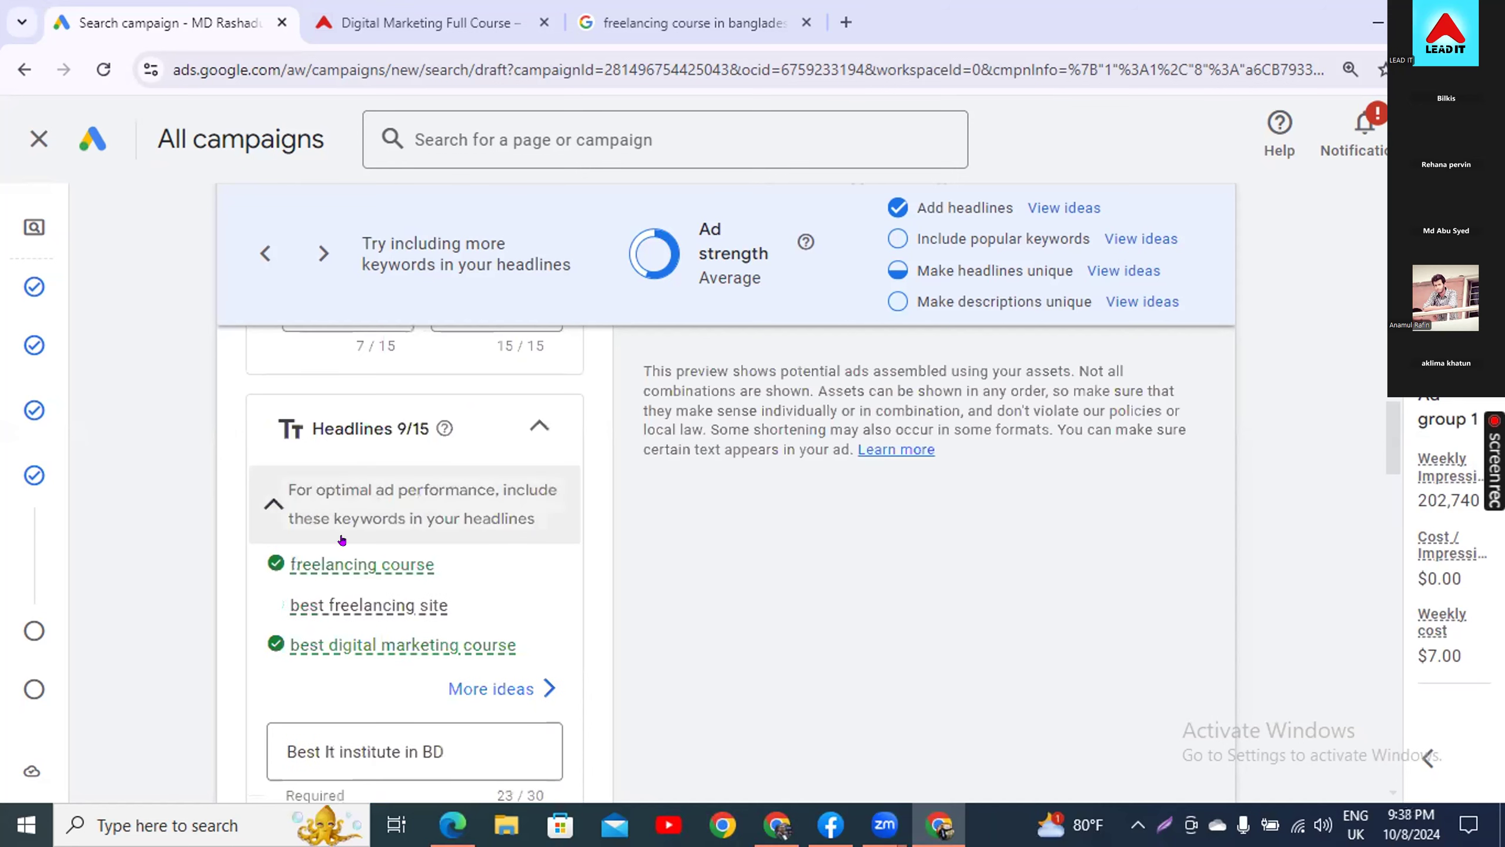
pyautogui.moveTo(449, 605); pyautogui.dragTo(270, 594)
pyautogui.hotkey('ctrl', 'c')
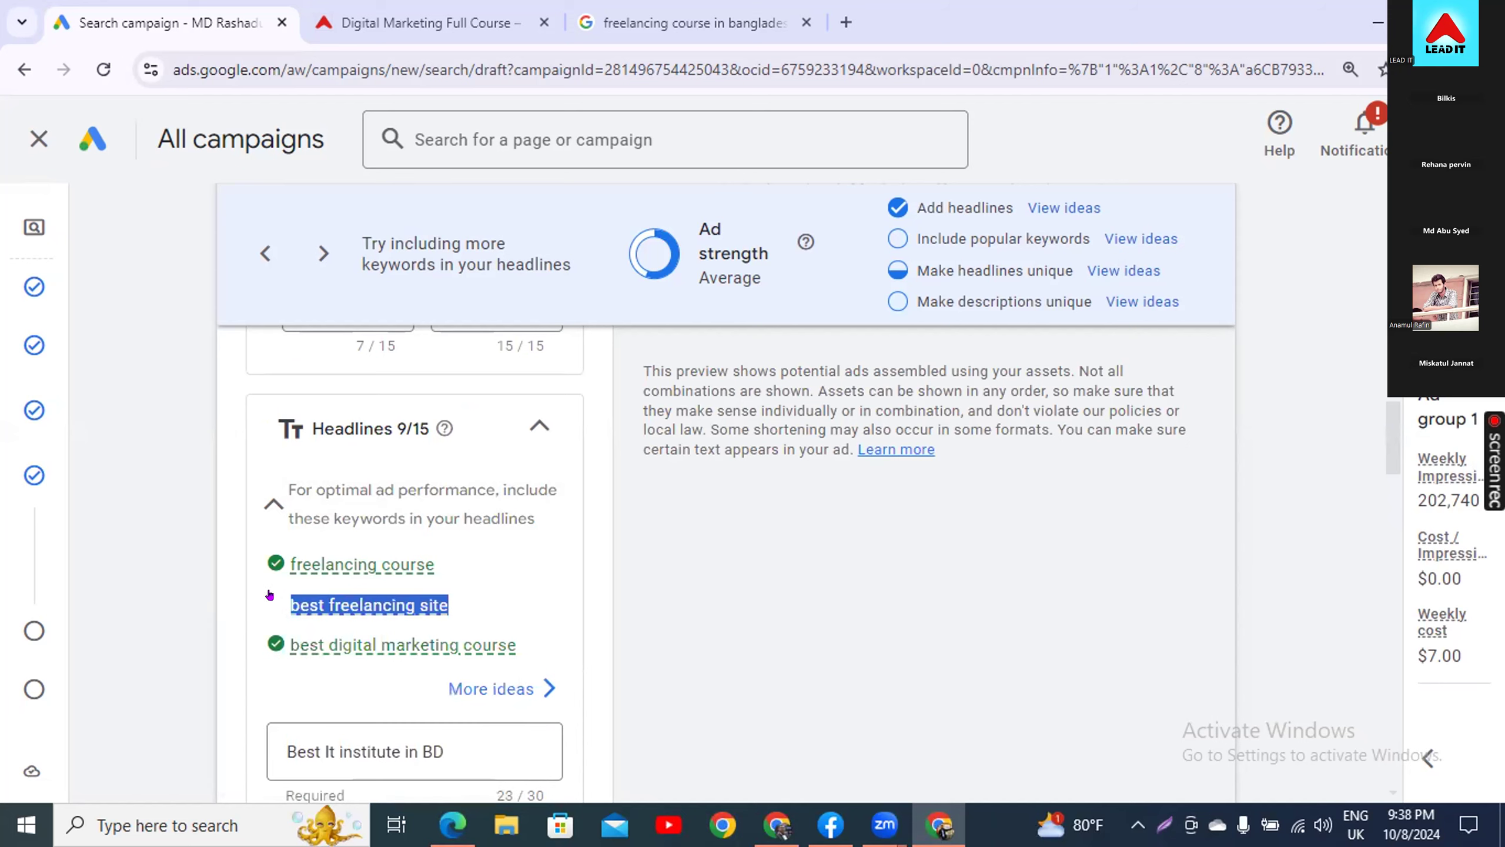
pyautogui.scroll(-10, 585, 635)
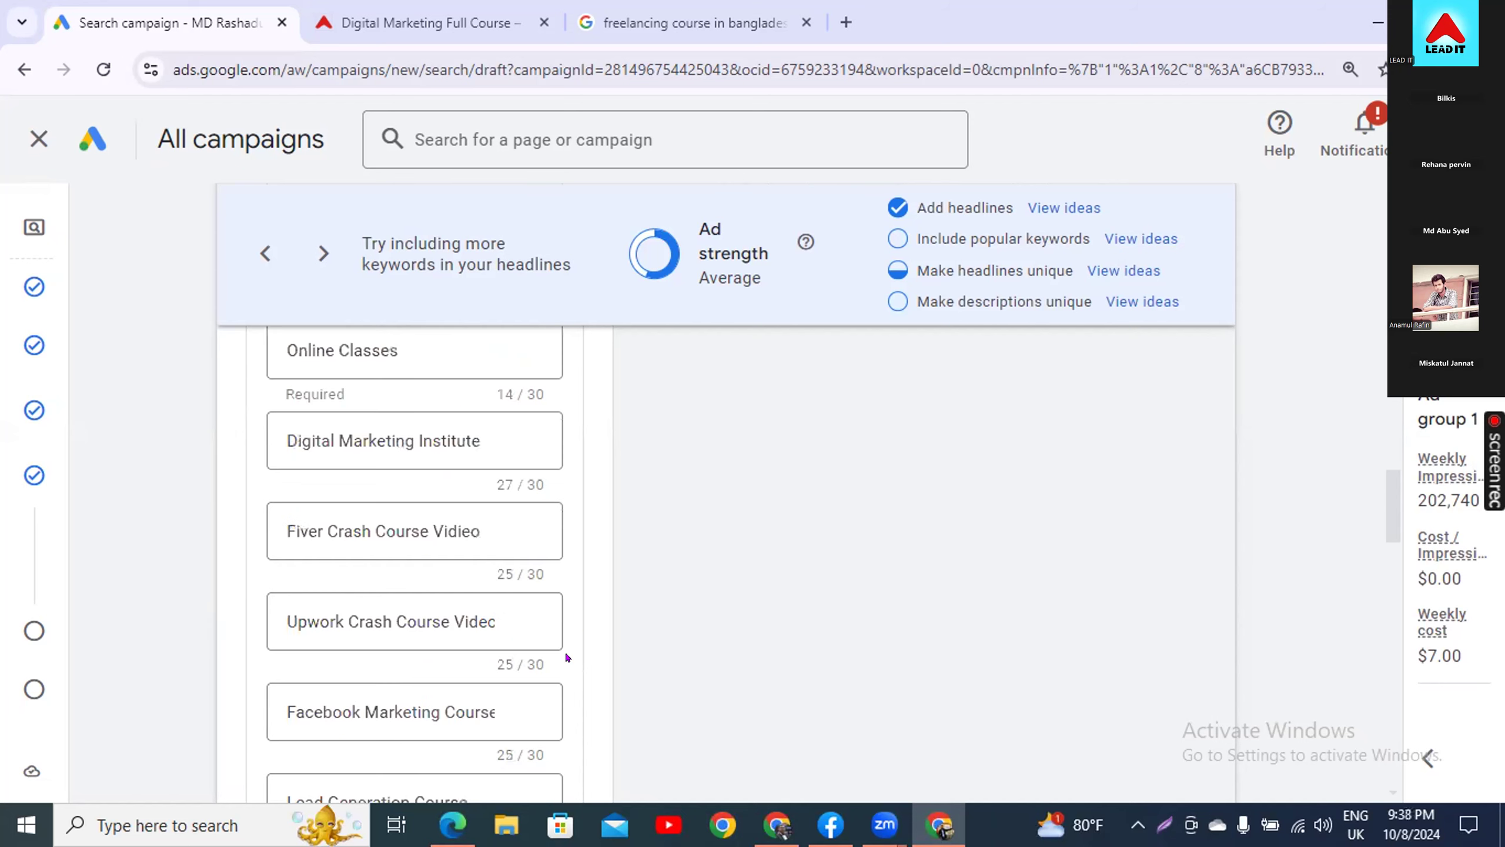
pyautogui.click(319, 553)
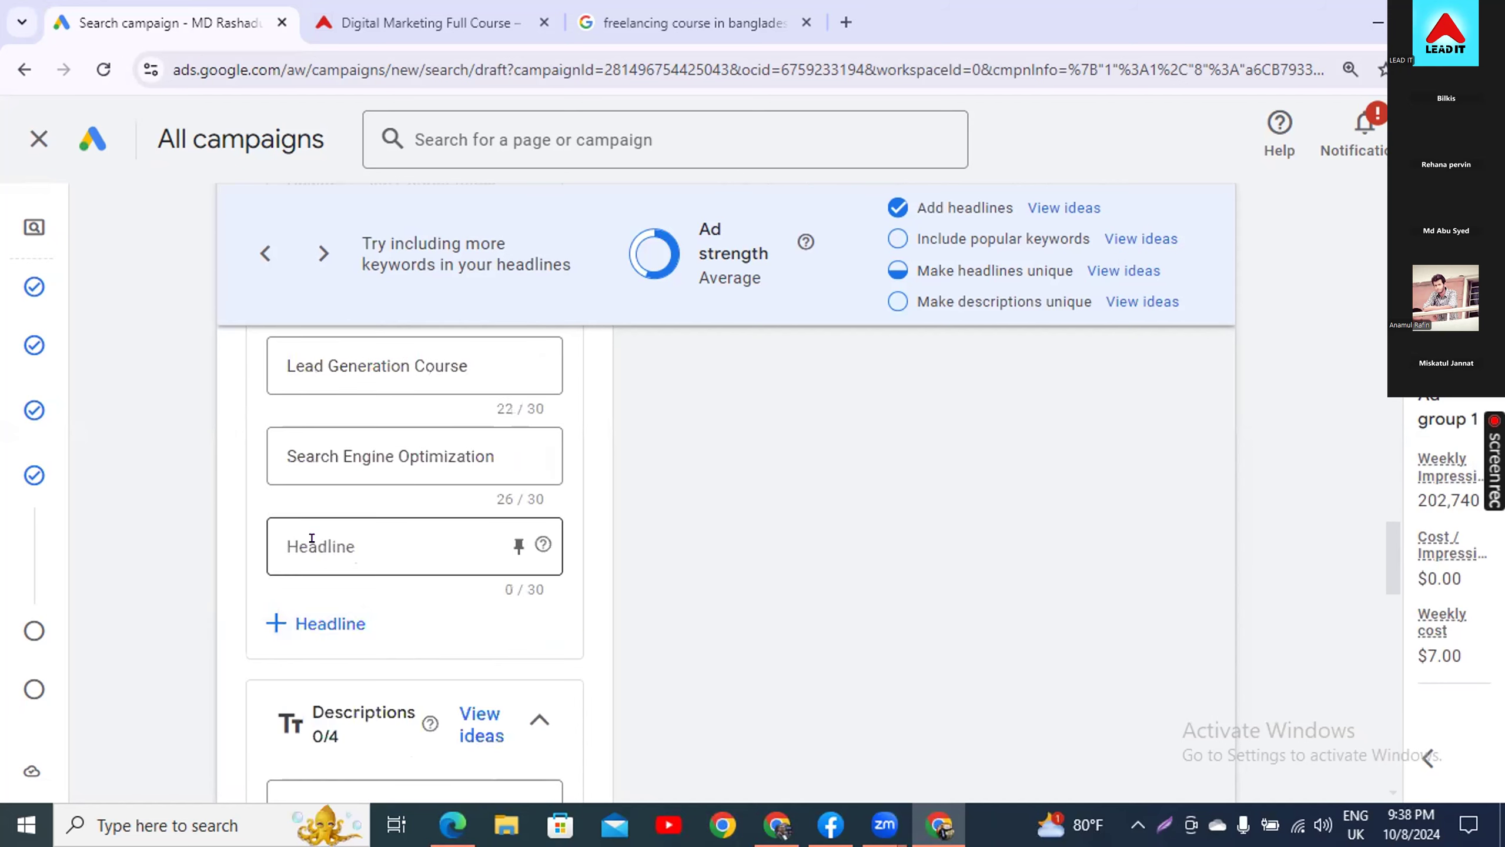
pyautogui.hotkey('ctrl', 'v')
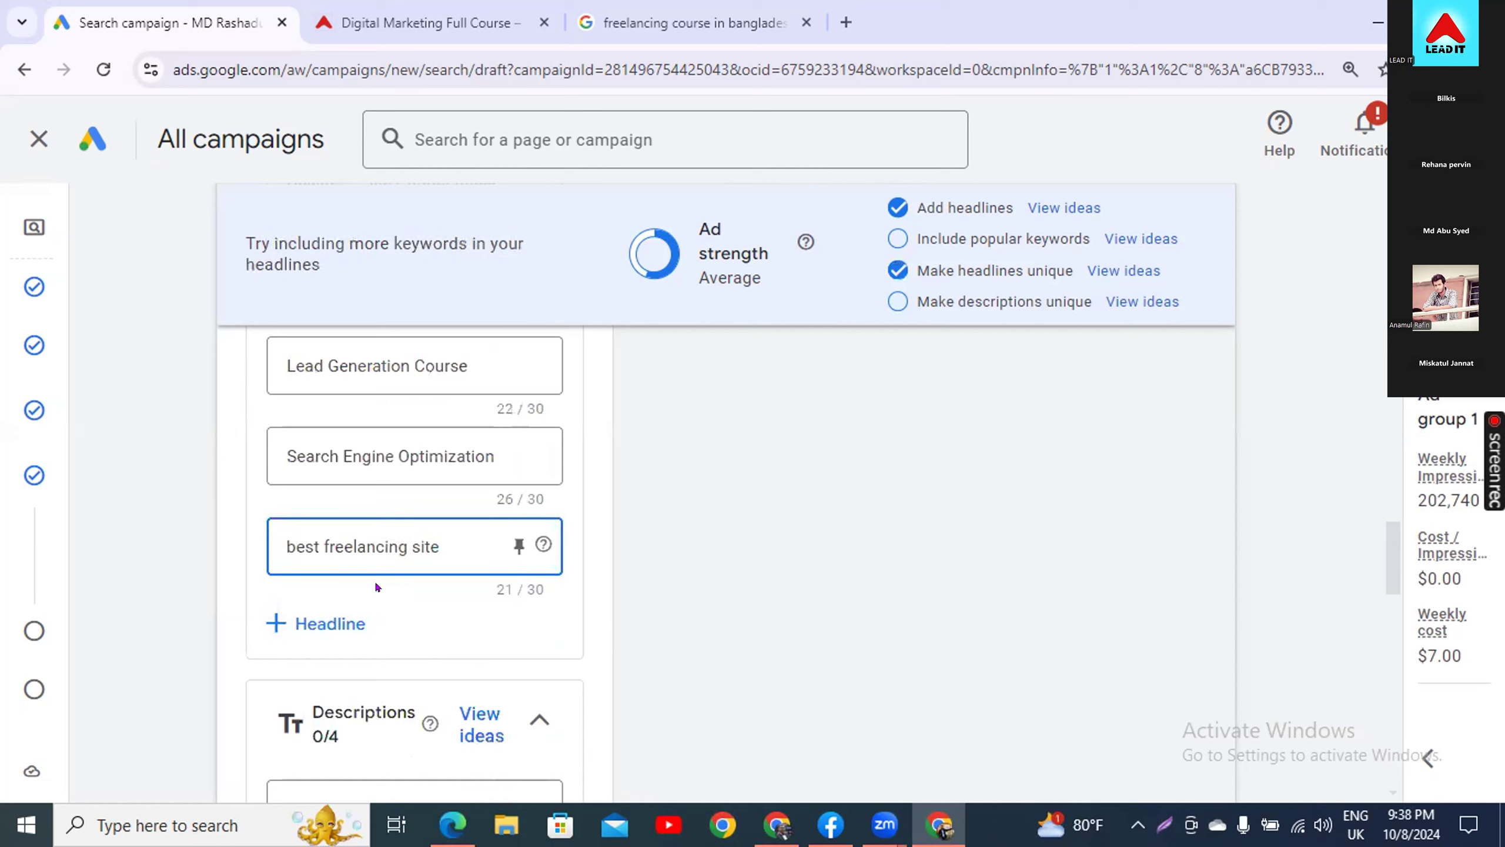
# - Add an eleventh headline reading "upwork bengali video", built from the "upwork bengali" keyword among the additional headline suggestions
pyautogui.click(329, 625)
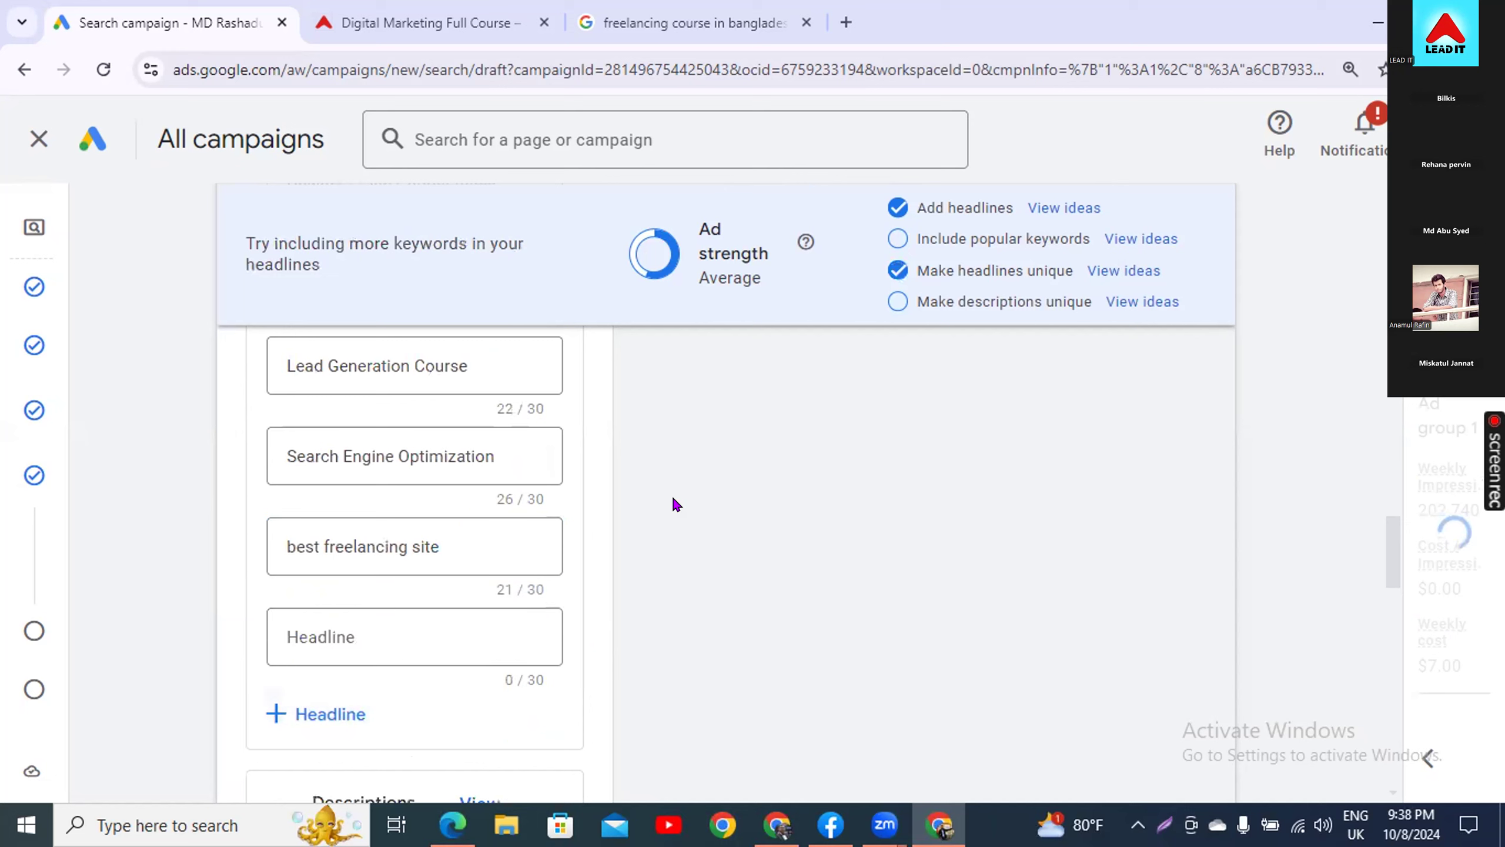
pyautogui.scroll(10, 329, 503)
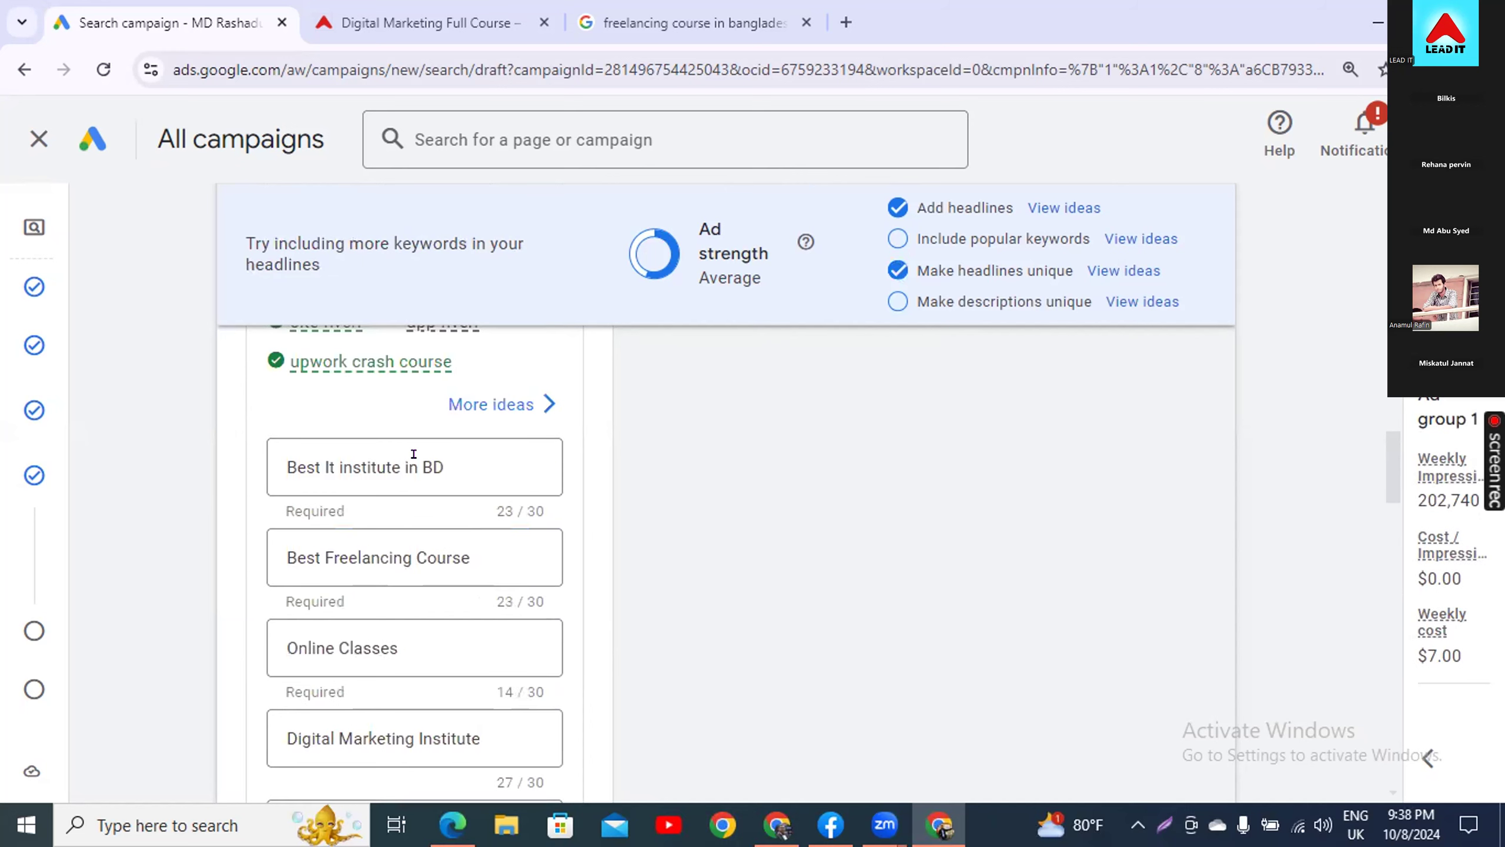
pyautogui.click(488, 403)
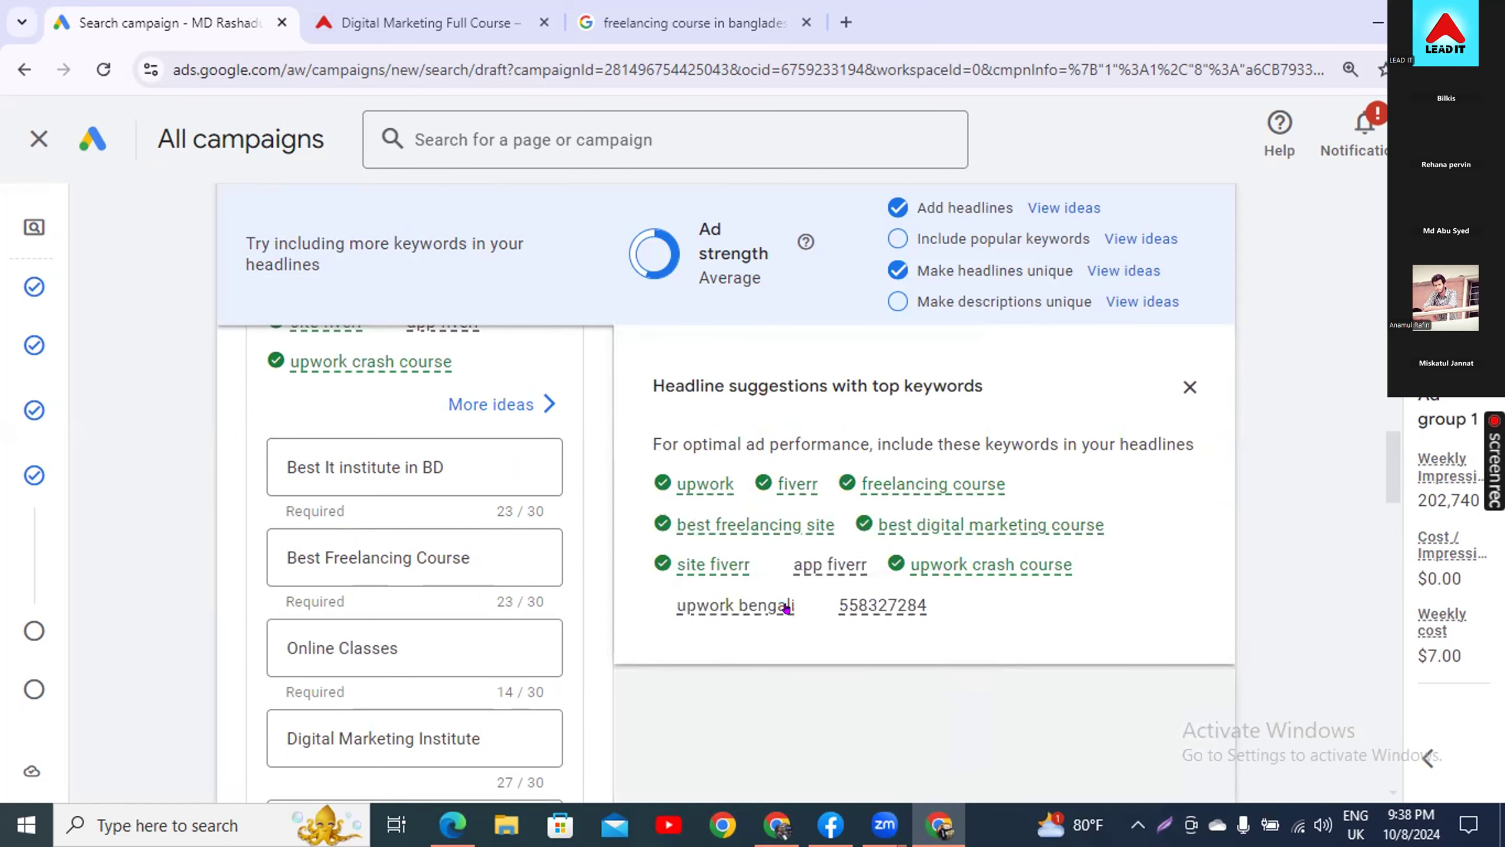
pyautogui.moveTo(677, 606); pyautogui.dragTo(801, 607)
pyautogui.hotkey('ctrl', 'c')
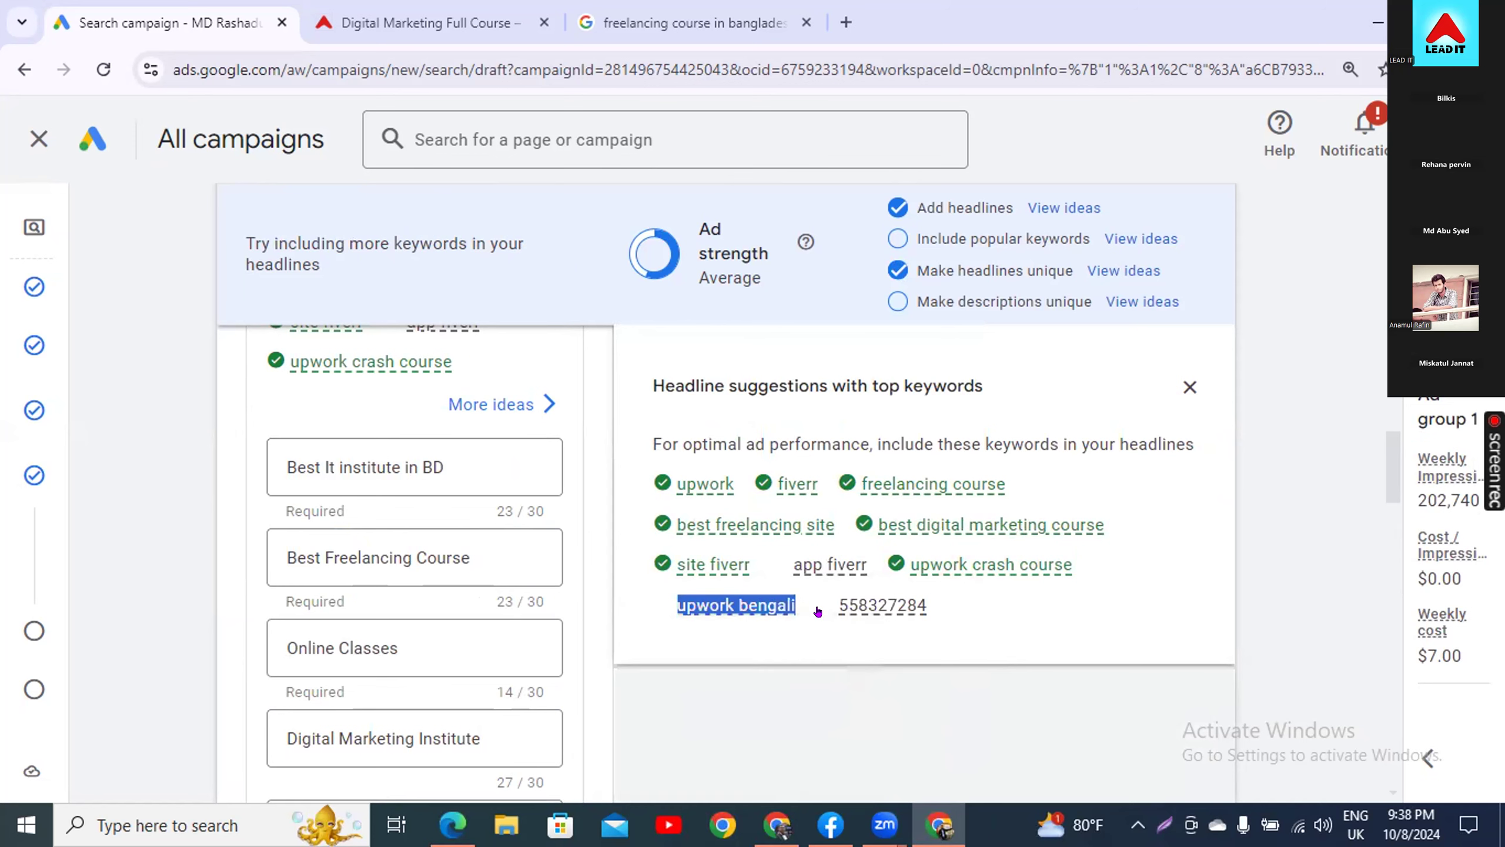
pyautogui.scroll(-3, 645, 659)
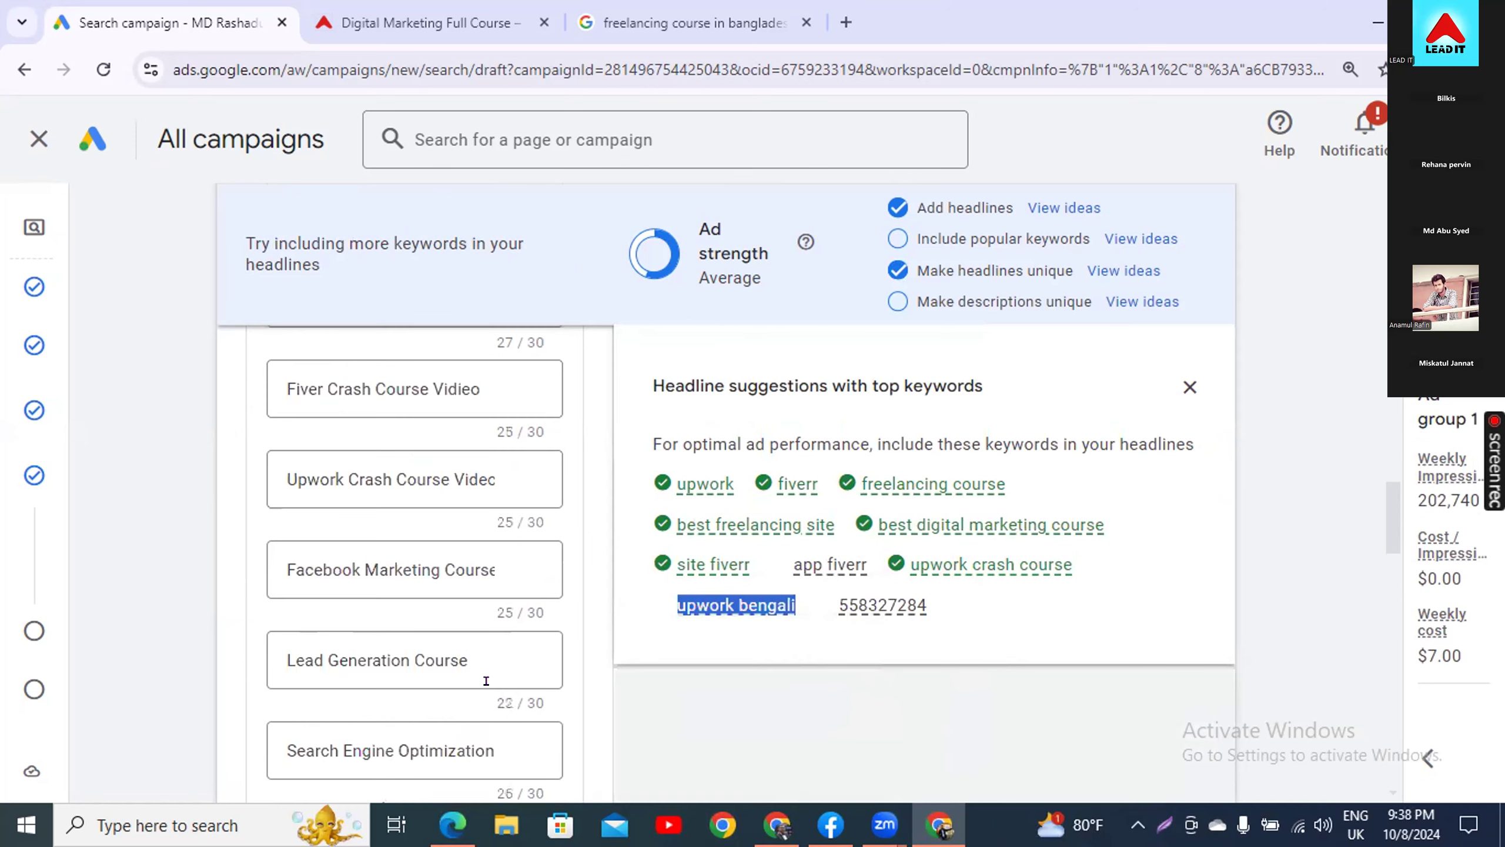
pyautogui.scroll(-1, 442, 689)
pyautogui.scroll(-2, 417, 685)
pyautogui.click(297, 633)
pyautogui.hotkey('ctrl', 'v')
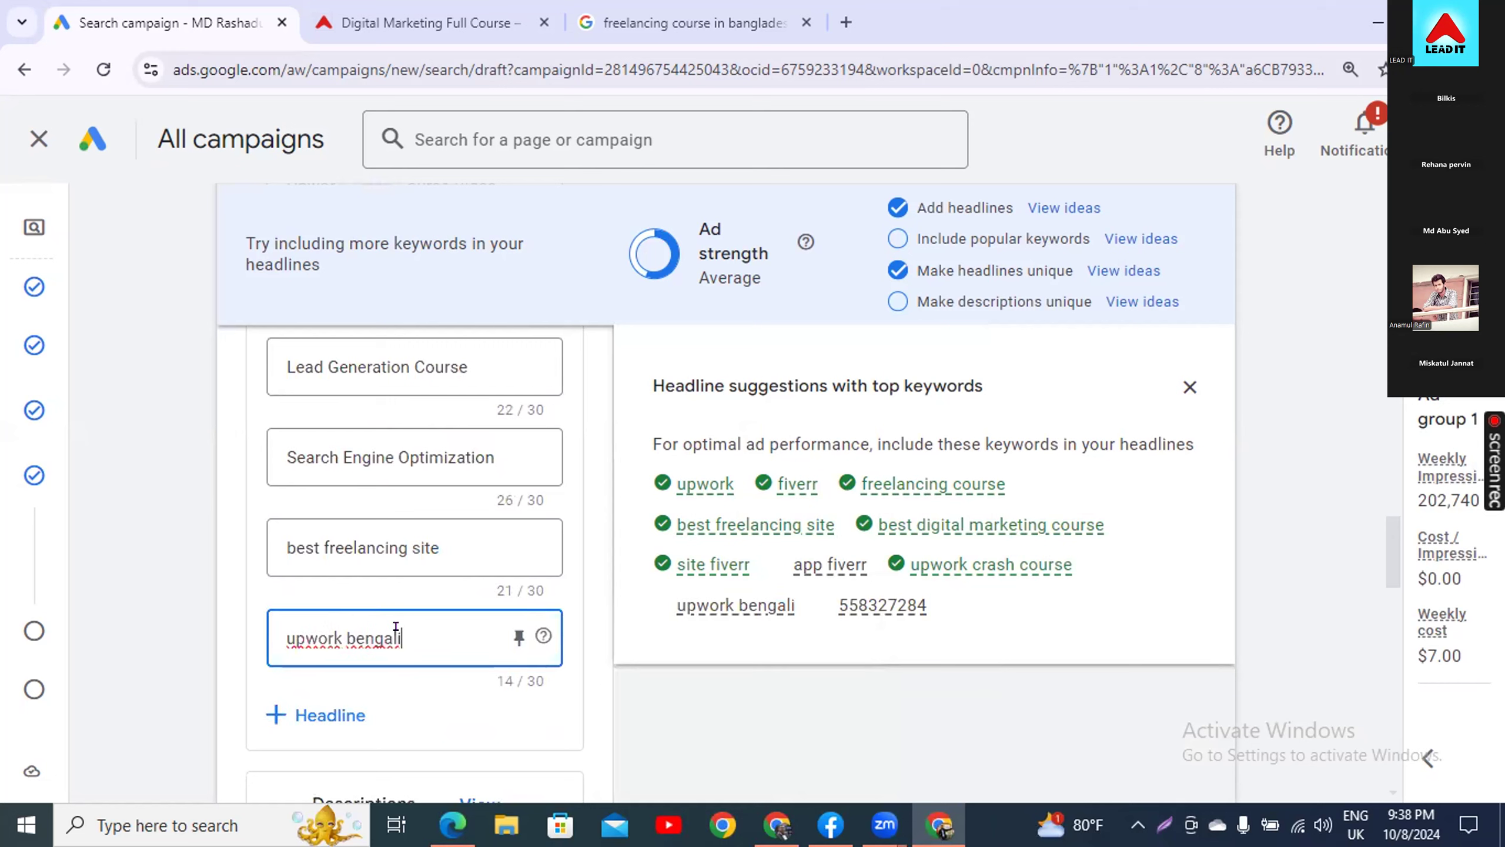
pyautogui.write('video')
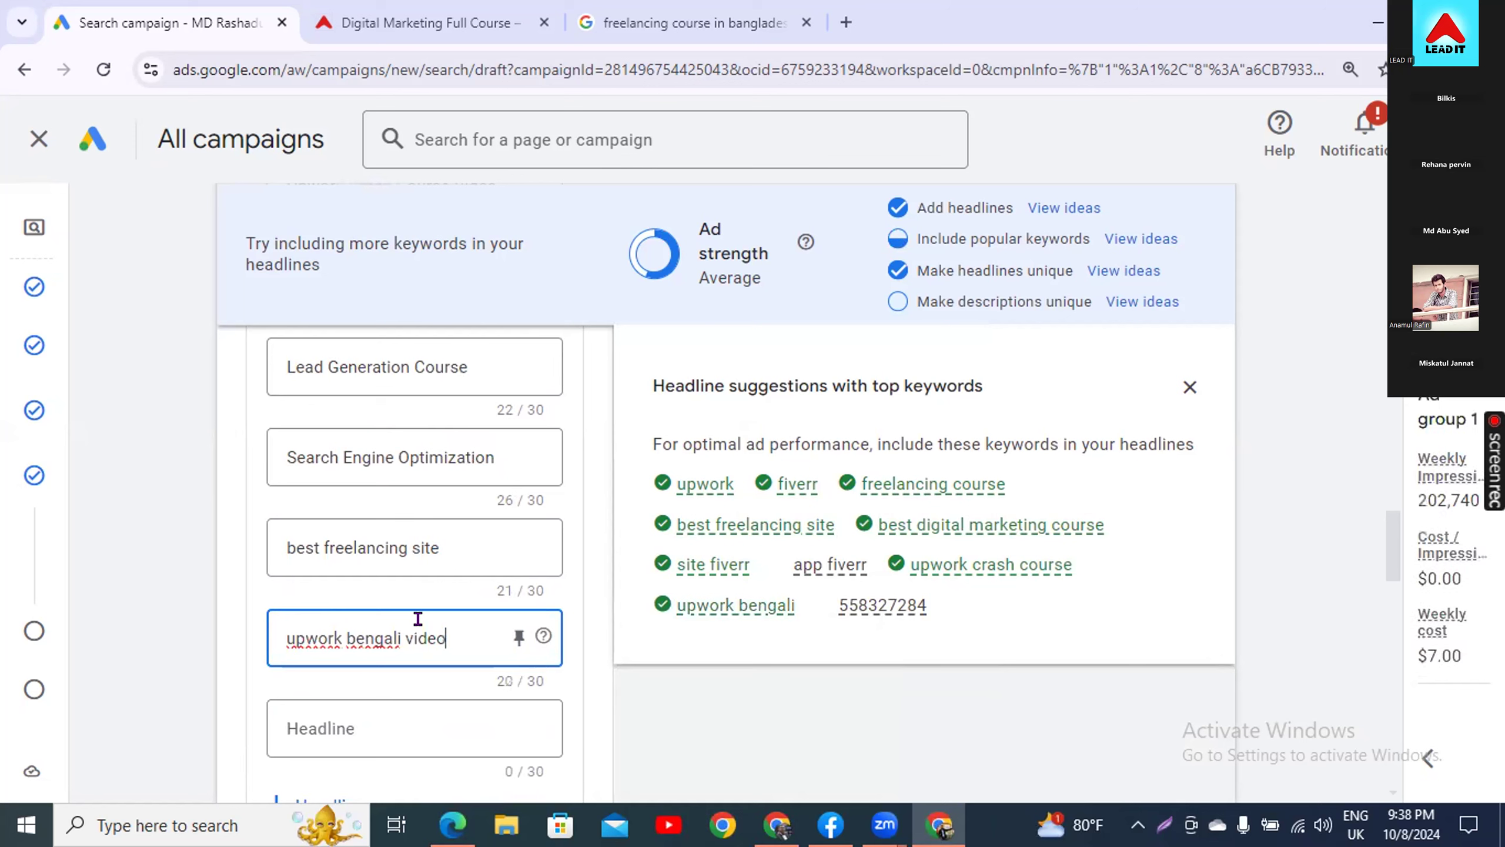
# - Enter "app fiverr videos" as the ad's twelfth headline, reusing the suggested keyword "app fiverr"
pyautogui.click(401, 706)
pyautogui.moveTo(769, 558)
pyautogui.moveTo(793, 563); pyautogui.dragTo(869, 555)
pyautogui.hotkey('ctrl', 'c')
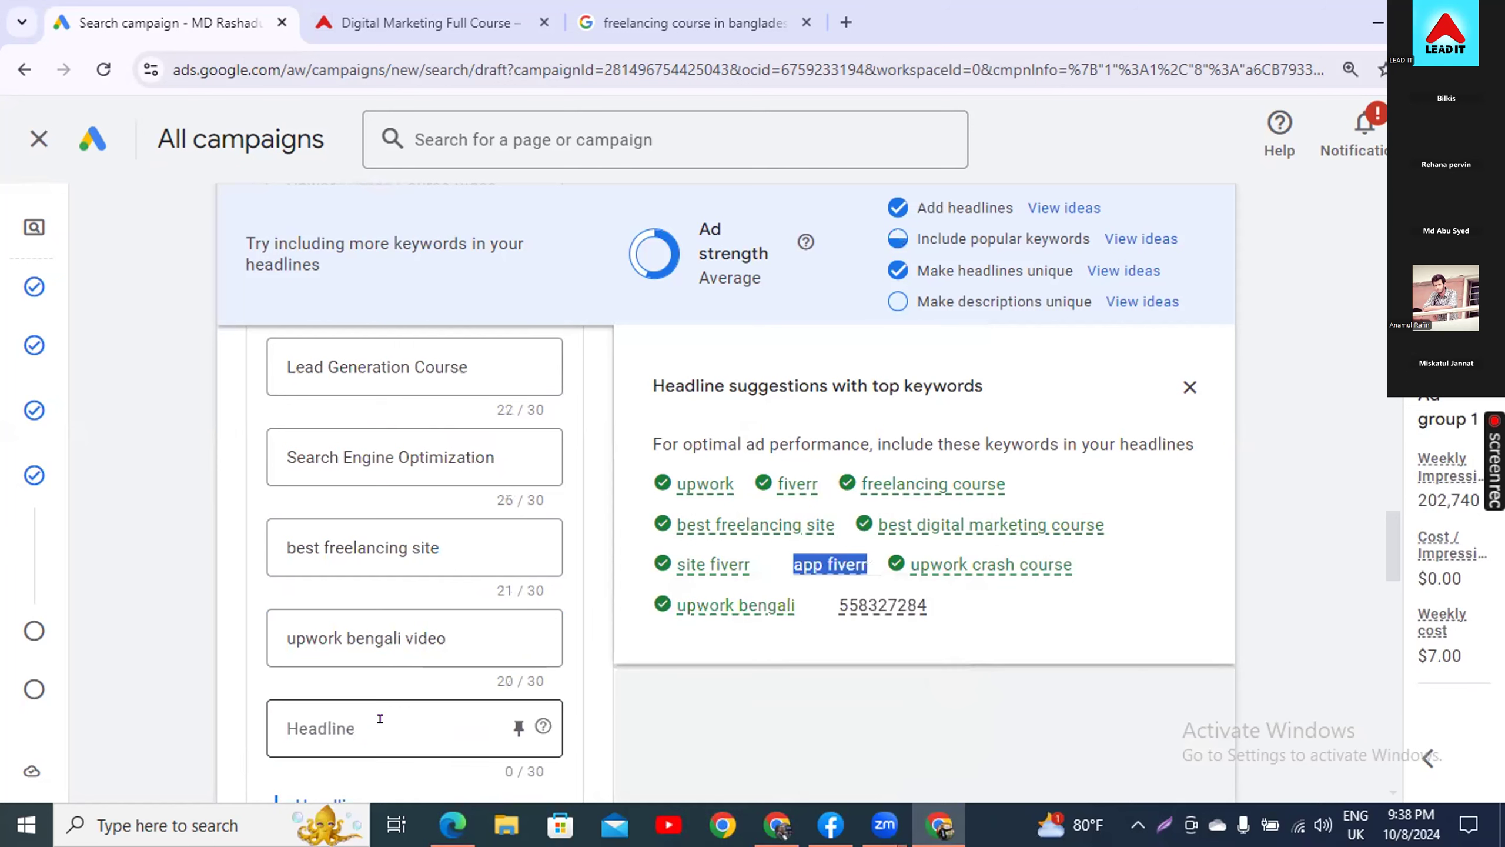
pyautogui.click(404, 728)
pyautogui.hotkey('ctrl', 'v')
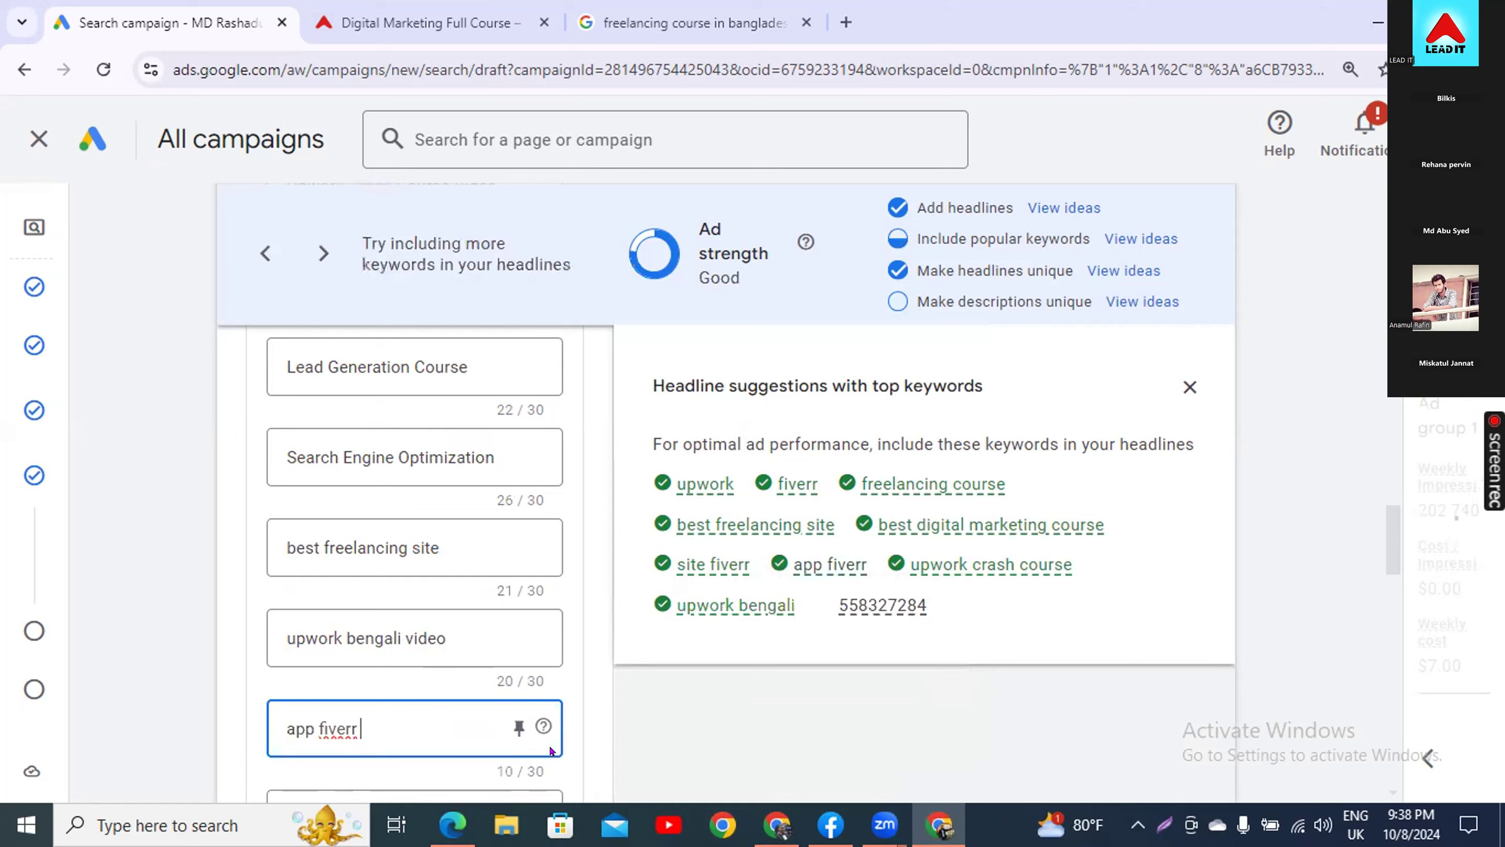
pyautogui.write('videos')
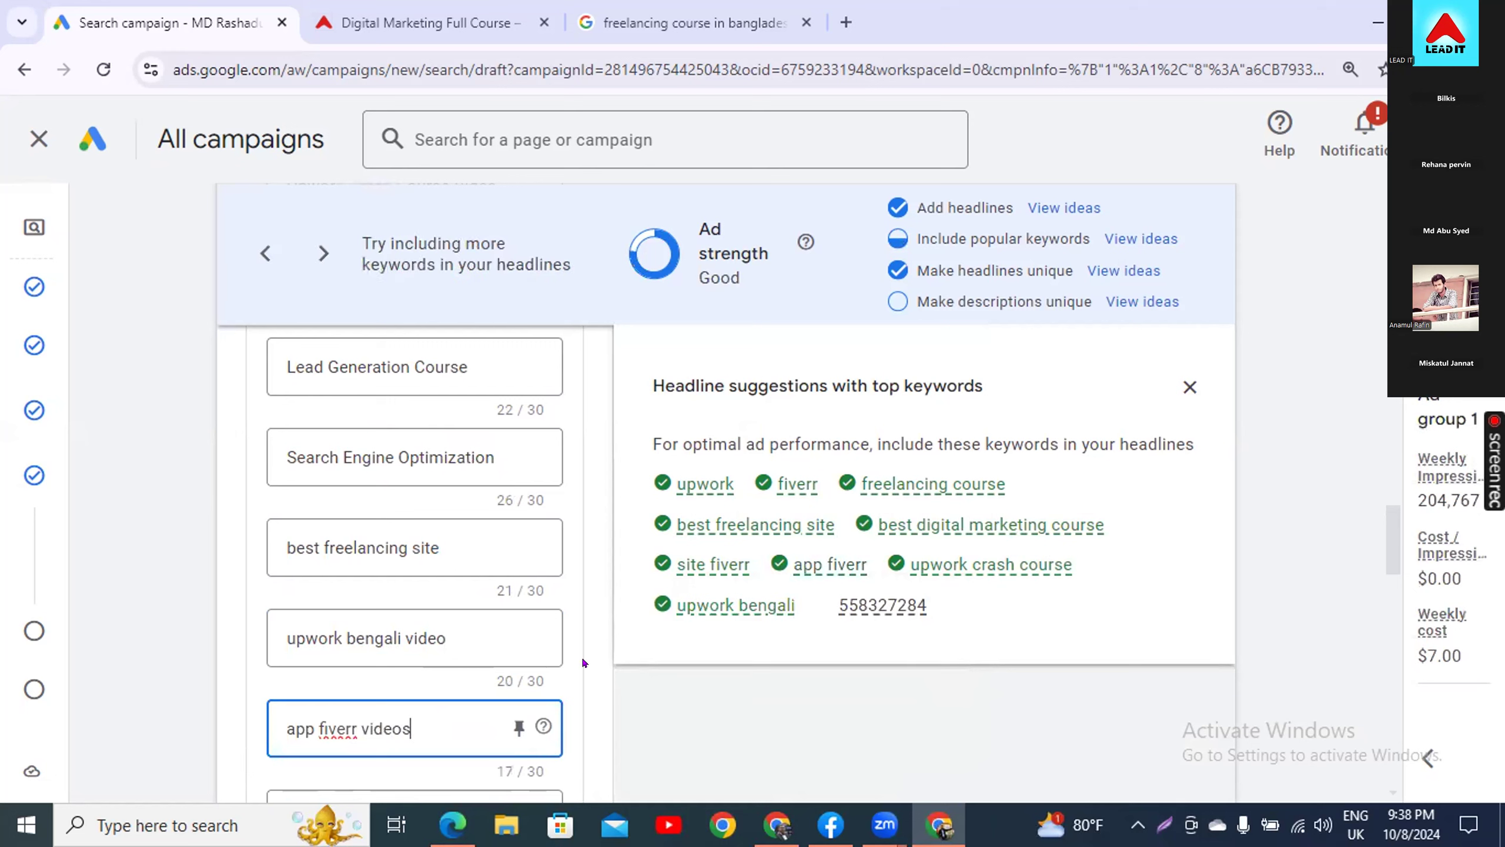
# - Enter "best way to make money online" as the ad's thirteenth headline
pyautogui.scroll(-2, 390, 748)
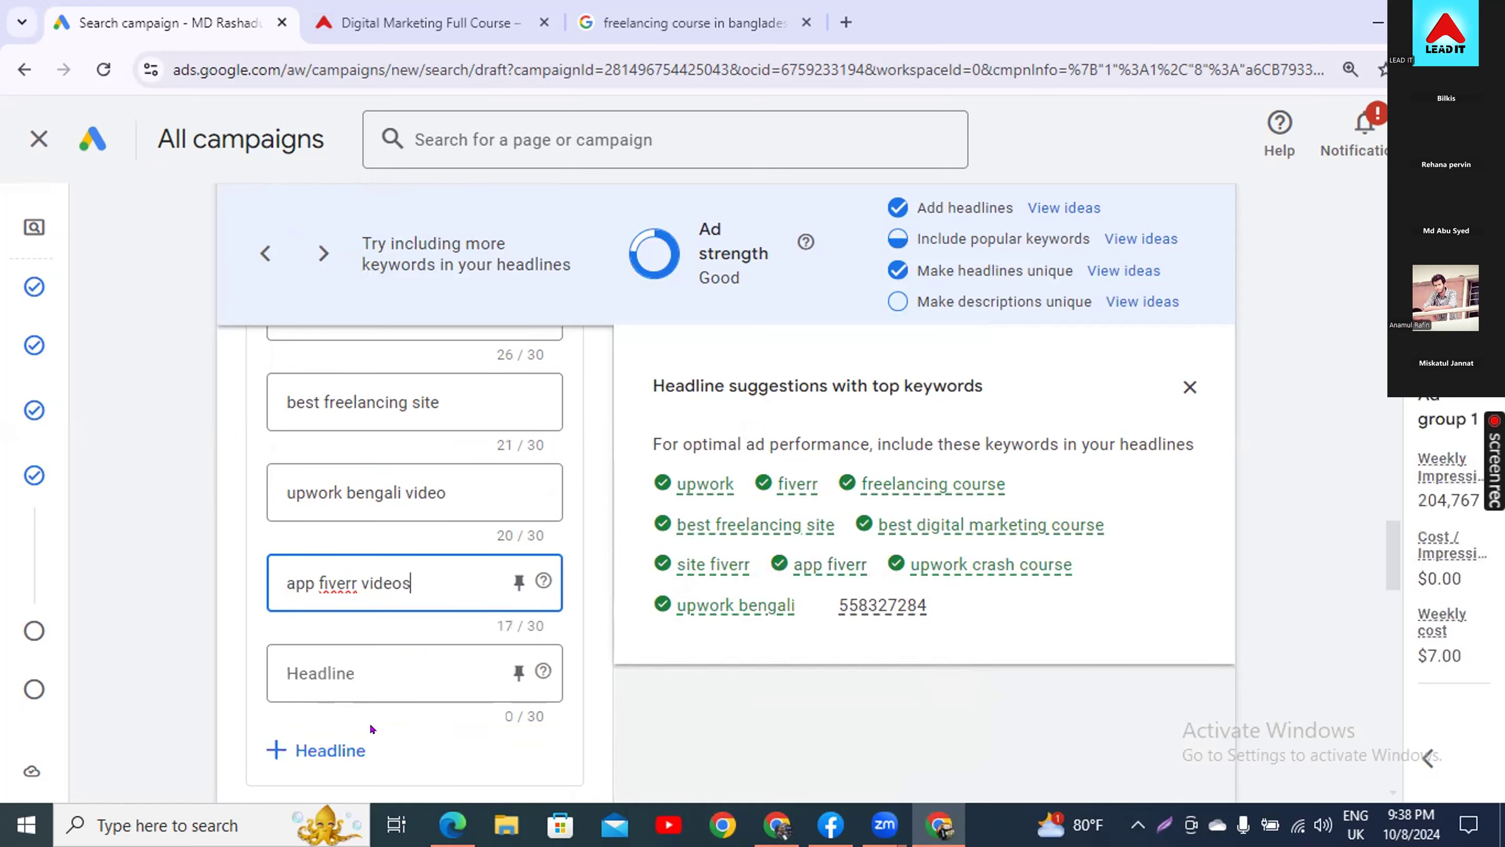
pyautogui.click(333, 649)
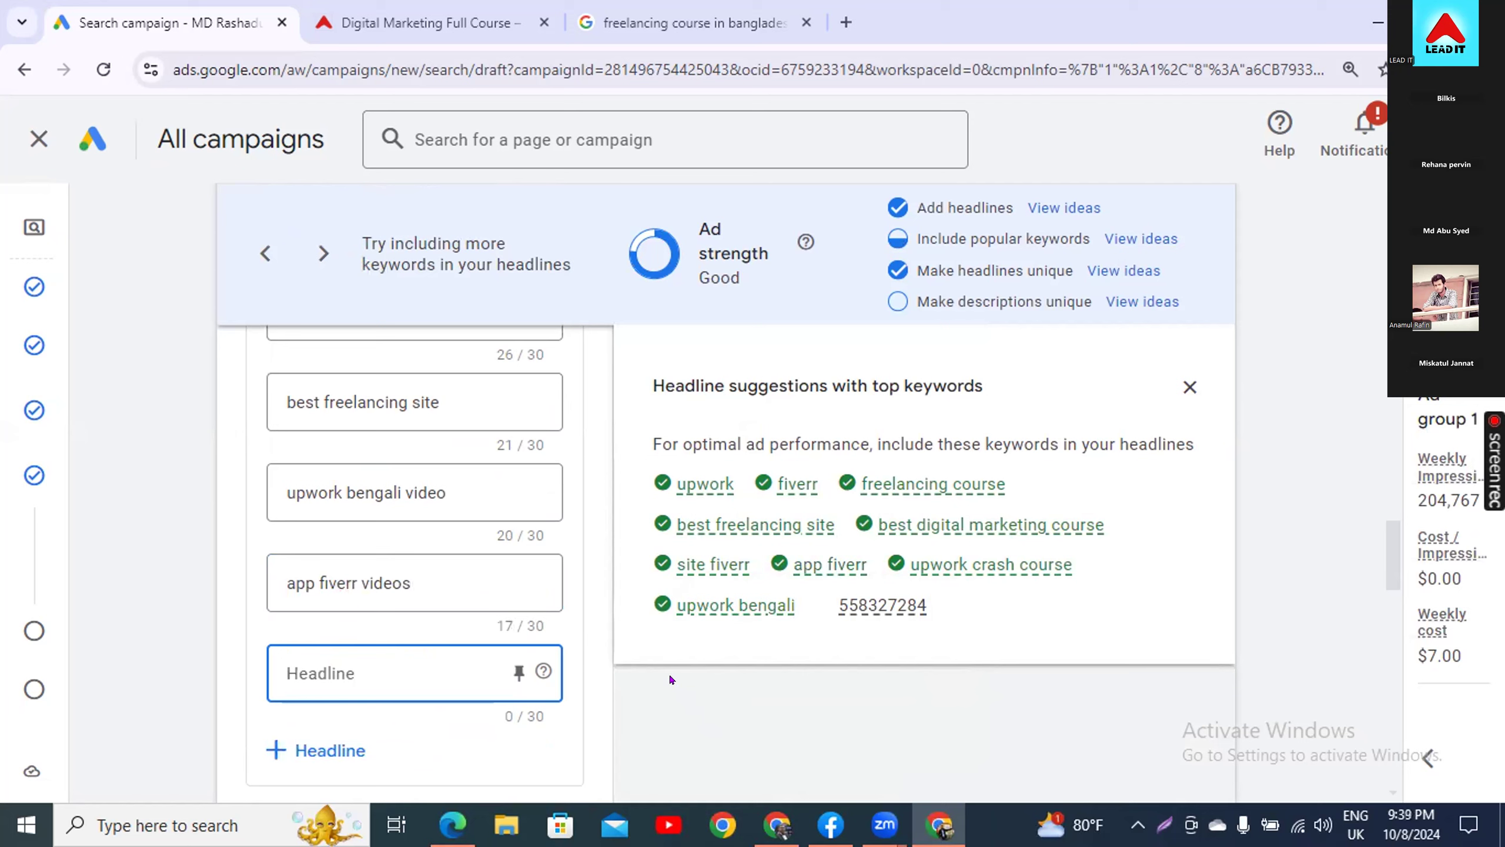
pyautogui.write('bes')
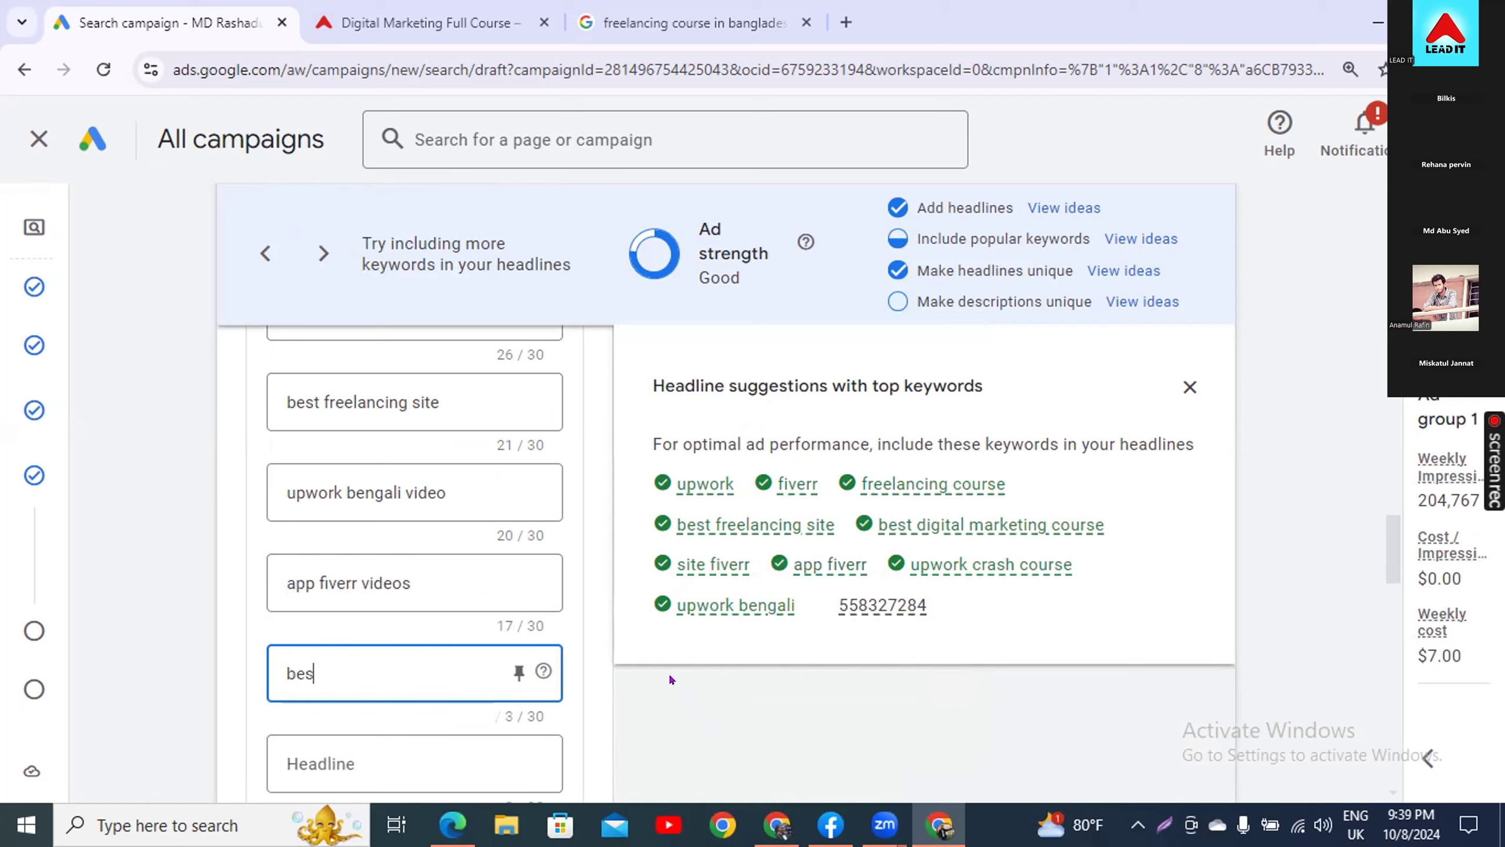
pyautogui.write('t way to')
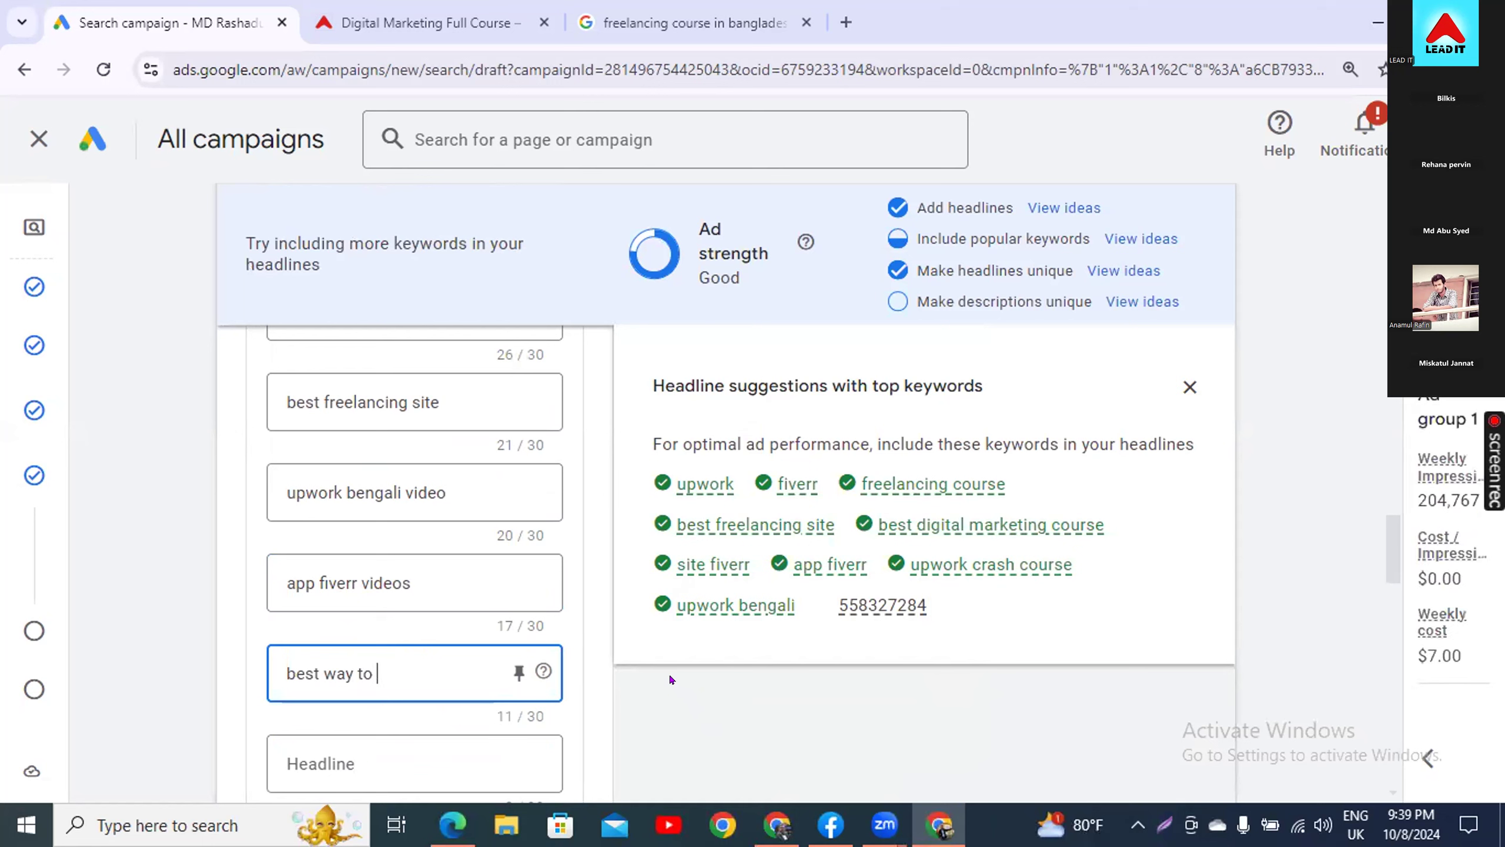
pyautogui.write('ma')
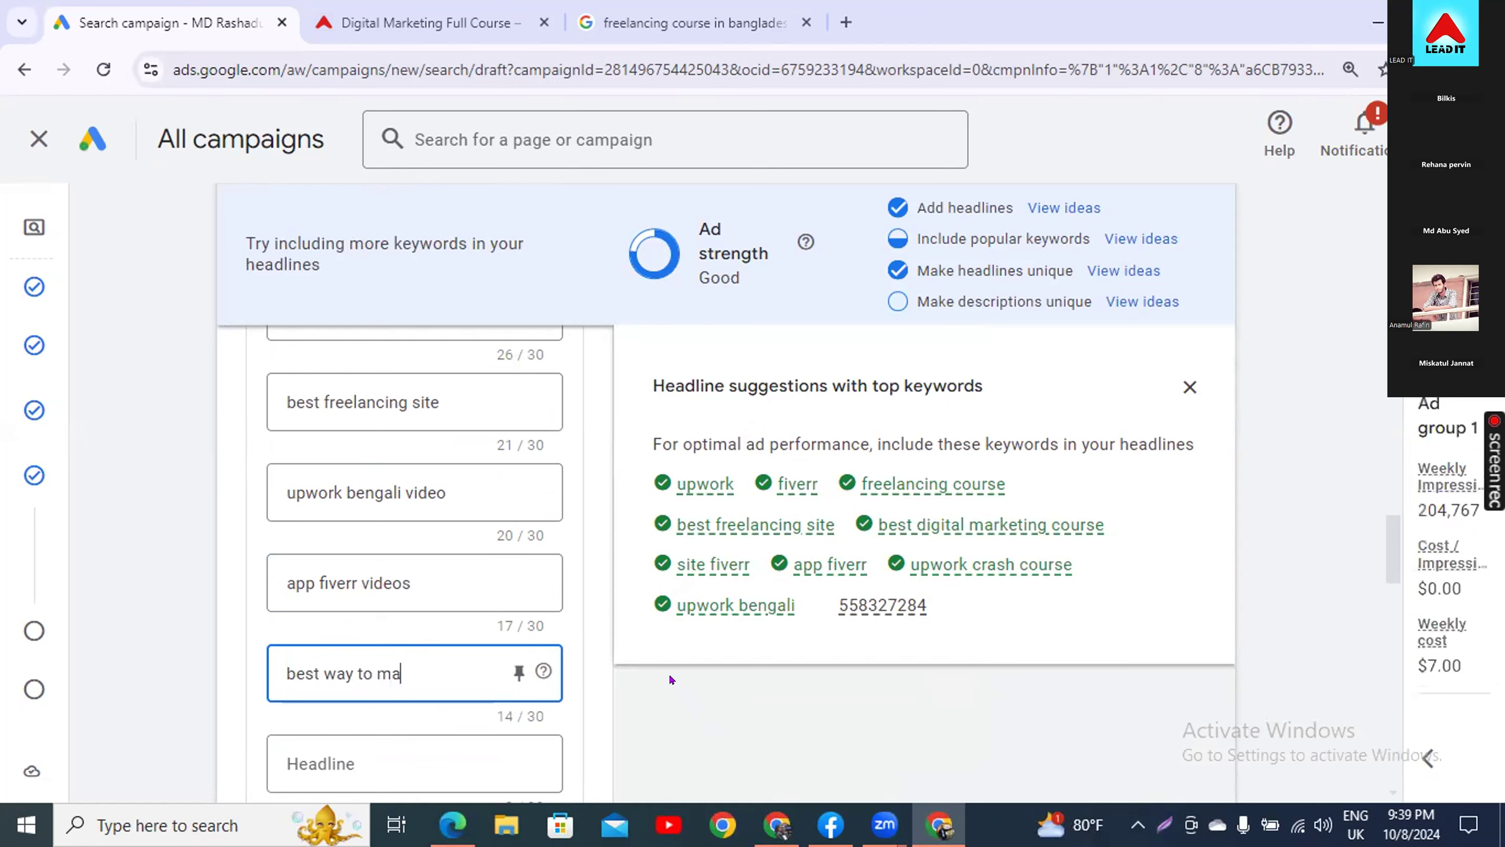
pyautogui.write('ke money')
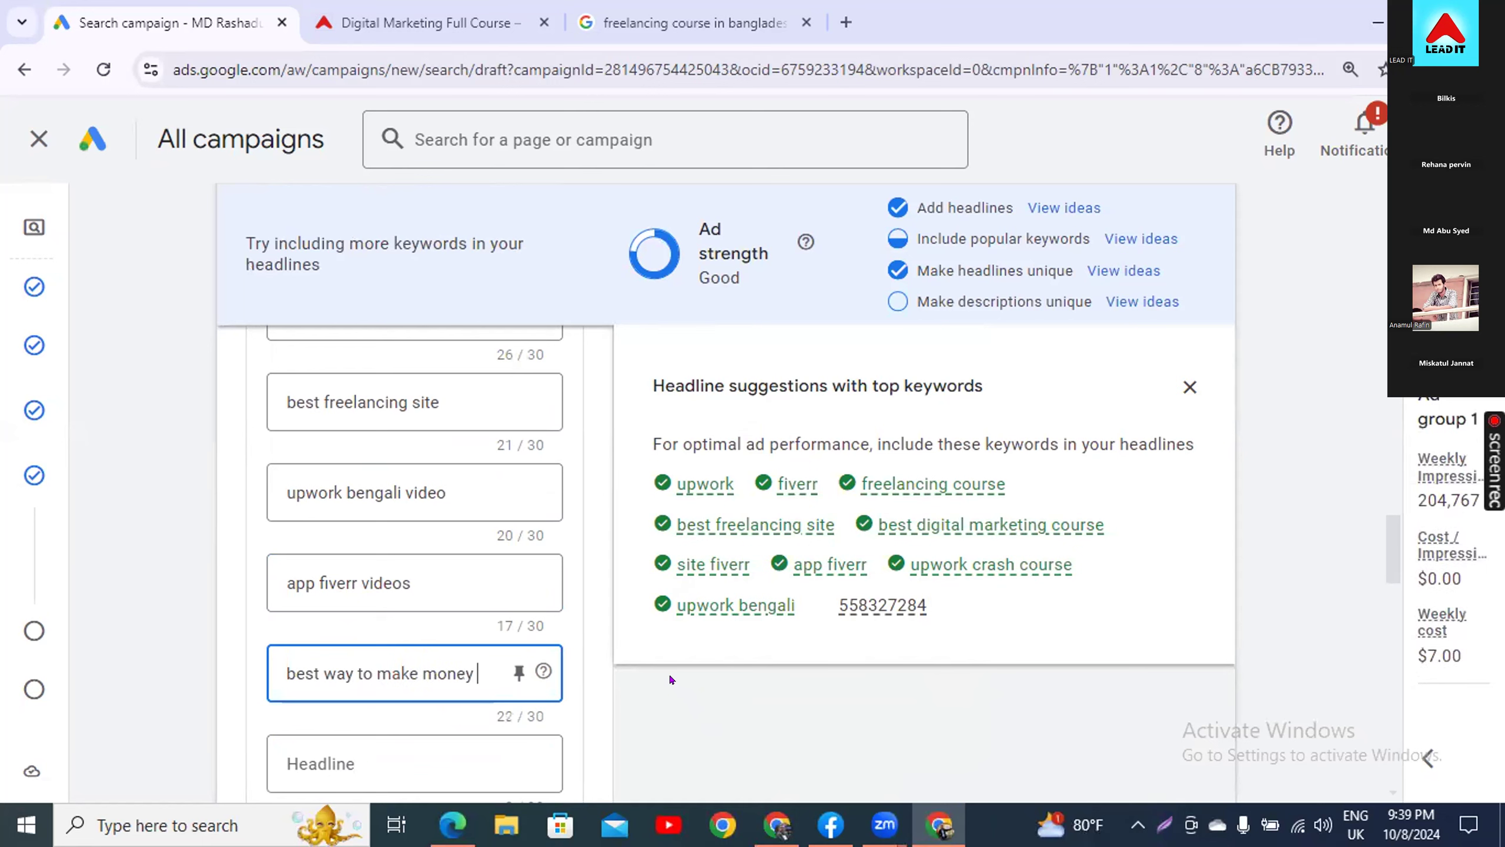
pyautogui.write(' online')
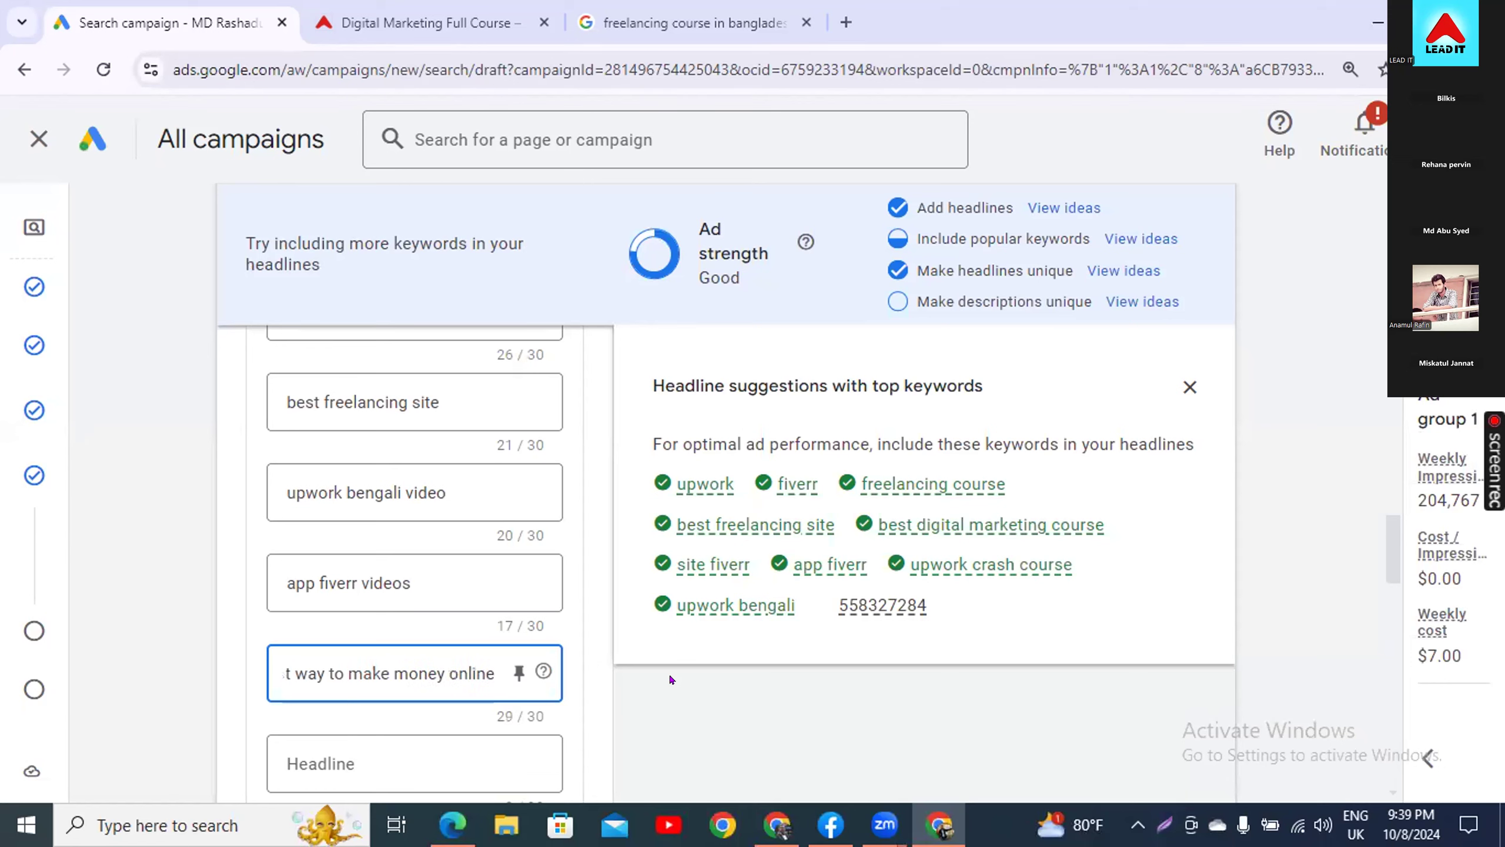
pyautogui.click(347, 740)
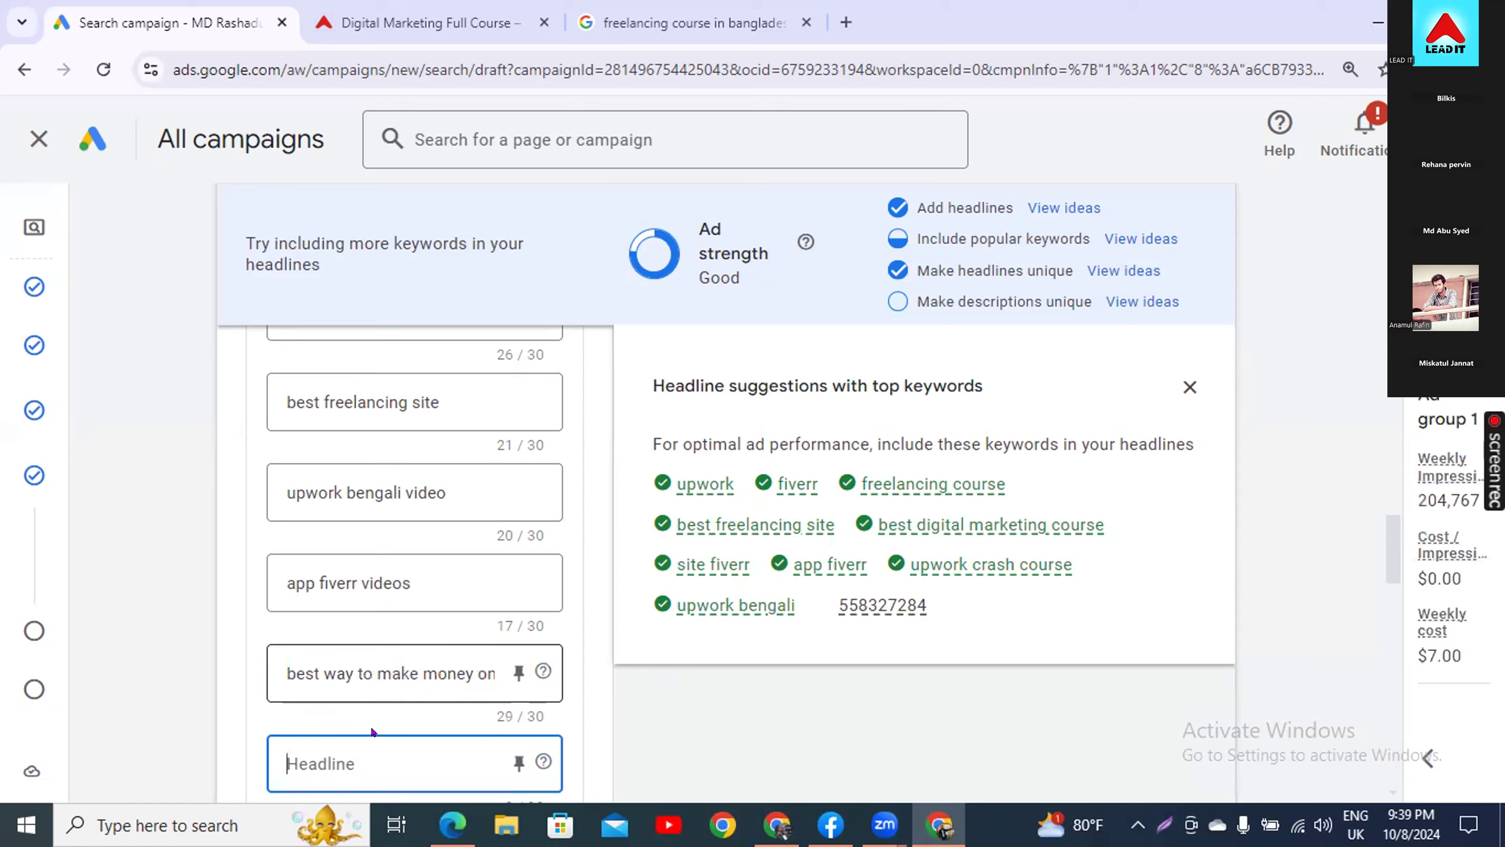
pyautogui.write('Easy')
pyautogui.press('BackSpace')
pyautogui.press('BackSpace')
pyautogui.press('BackSpace')
pyautogui.press('BackSpace')
pyautogui.press('BackSpace')
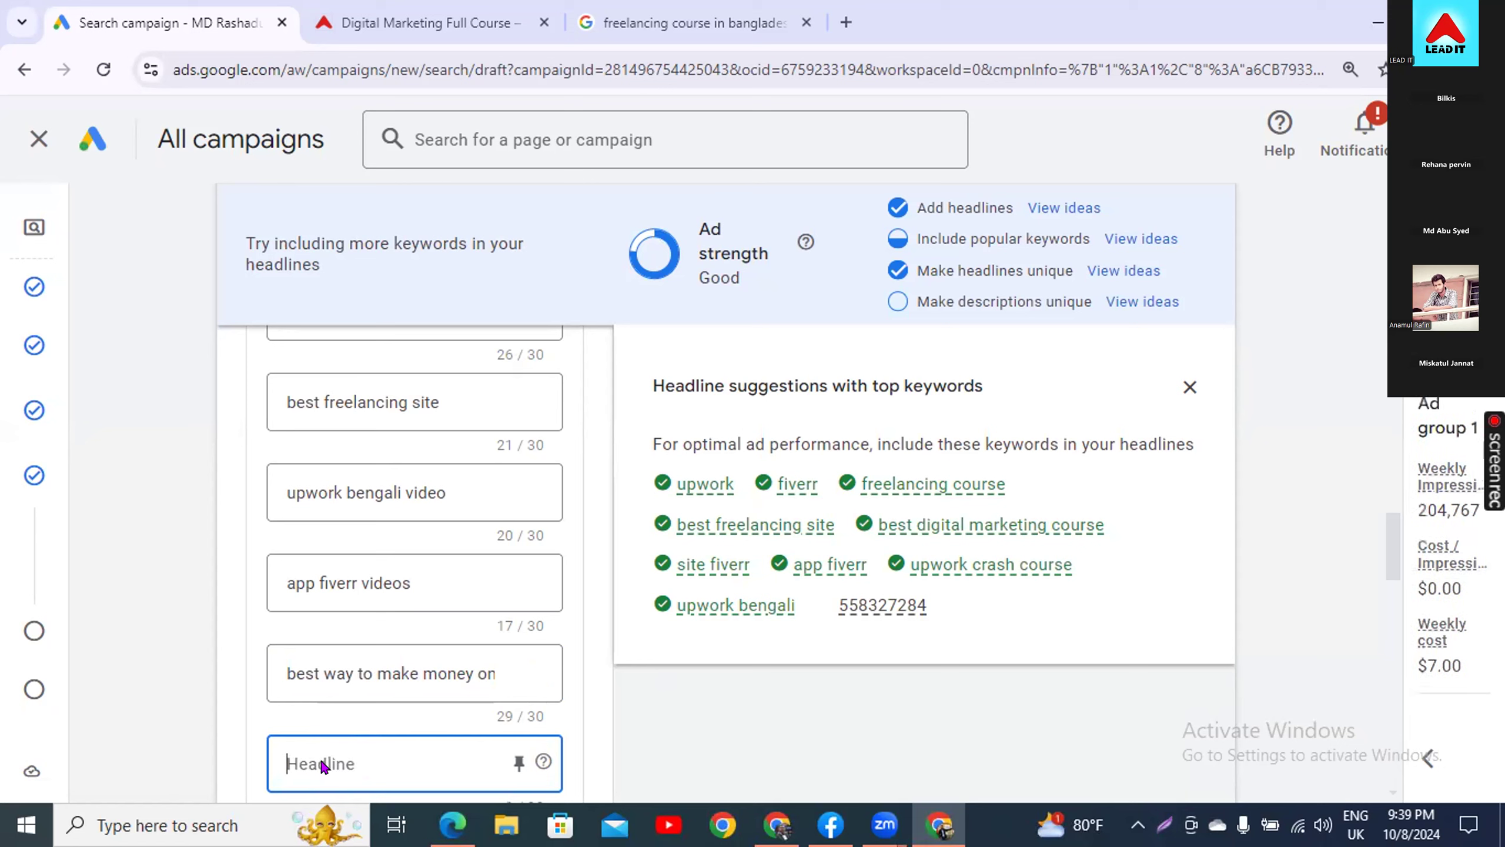
# - Copy the remaining unused numeric keyword from the headline suggestions and use it as the ad's fourteenth headline
pyautogui.moveTo(927, 603); pyautogui.dragTo(806, 606)
pyautogui.hotkey('ctrl', 'c')
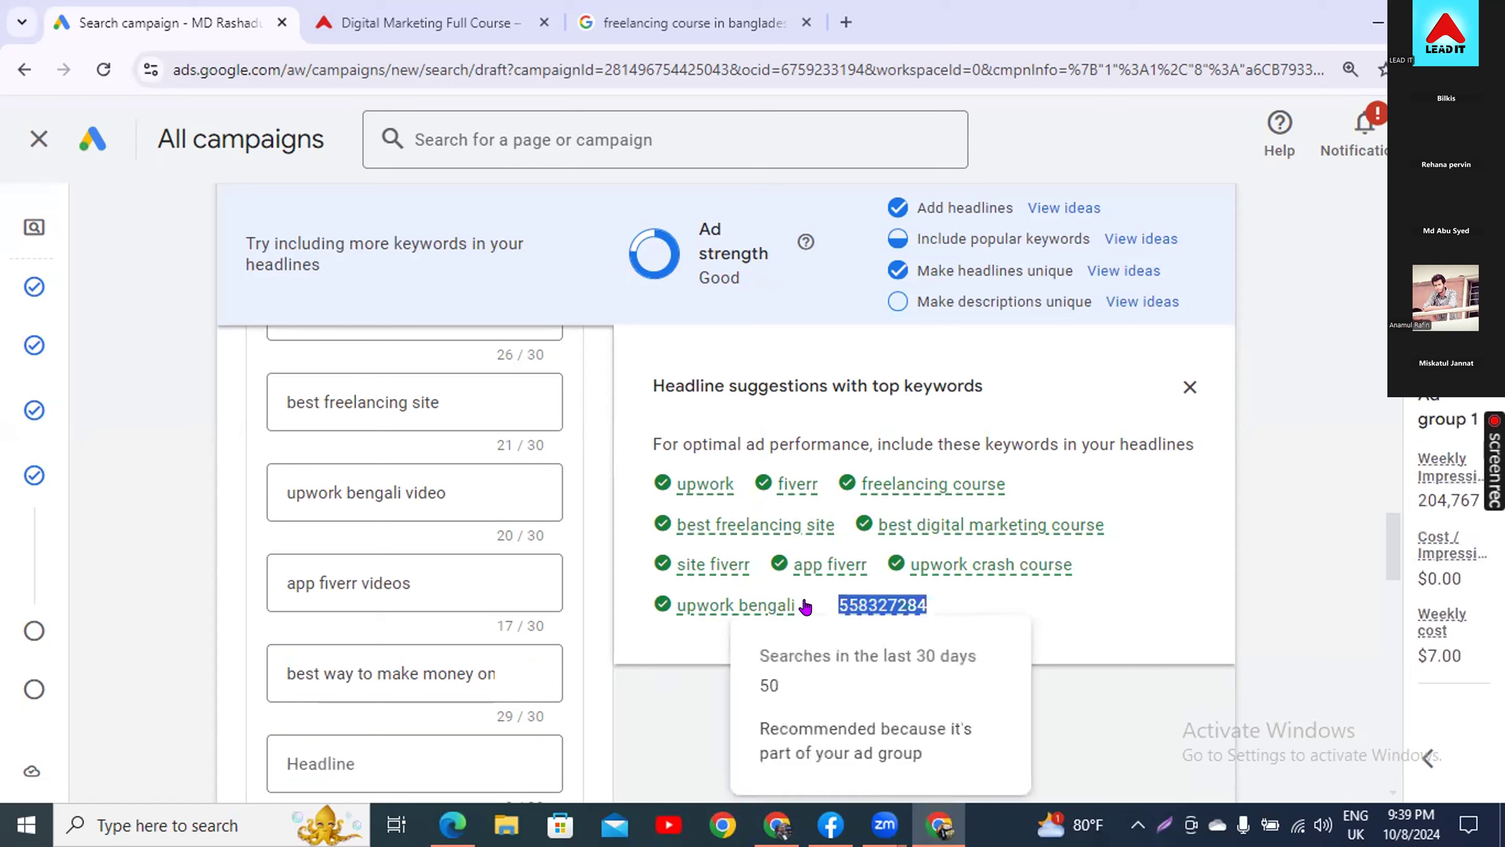
pyautogui.click(367, 756)
pyautogui.hotkey('ctrl', 'v')
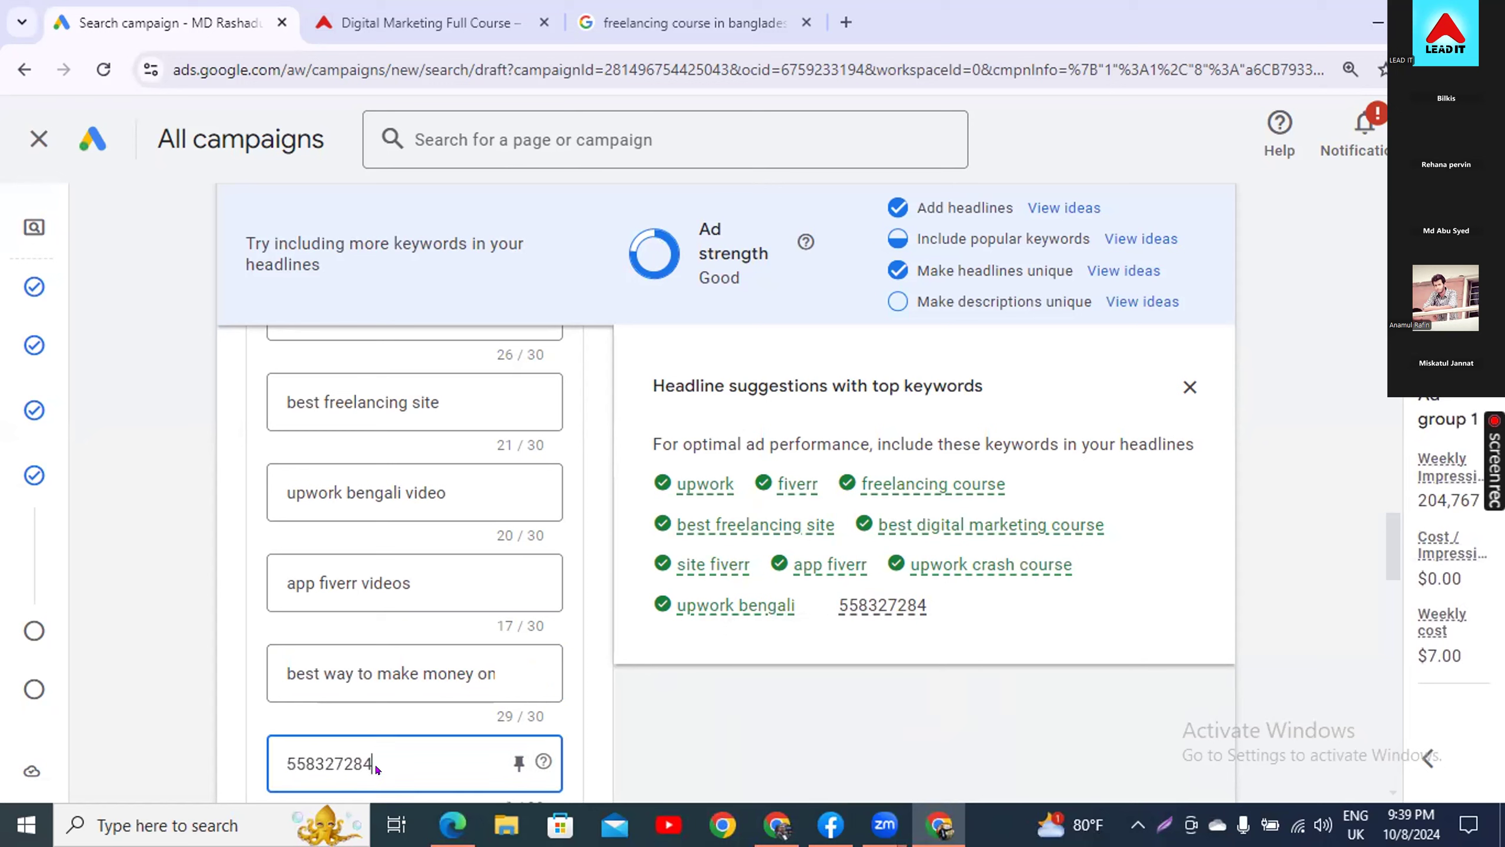
pyautogui.click(621, 742)
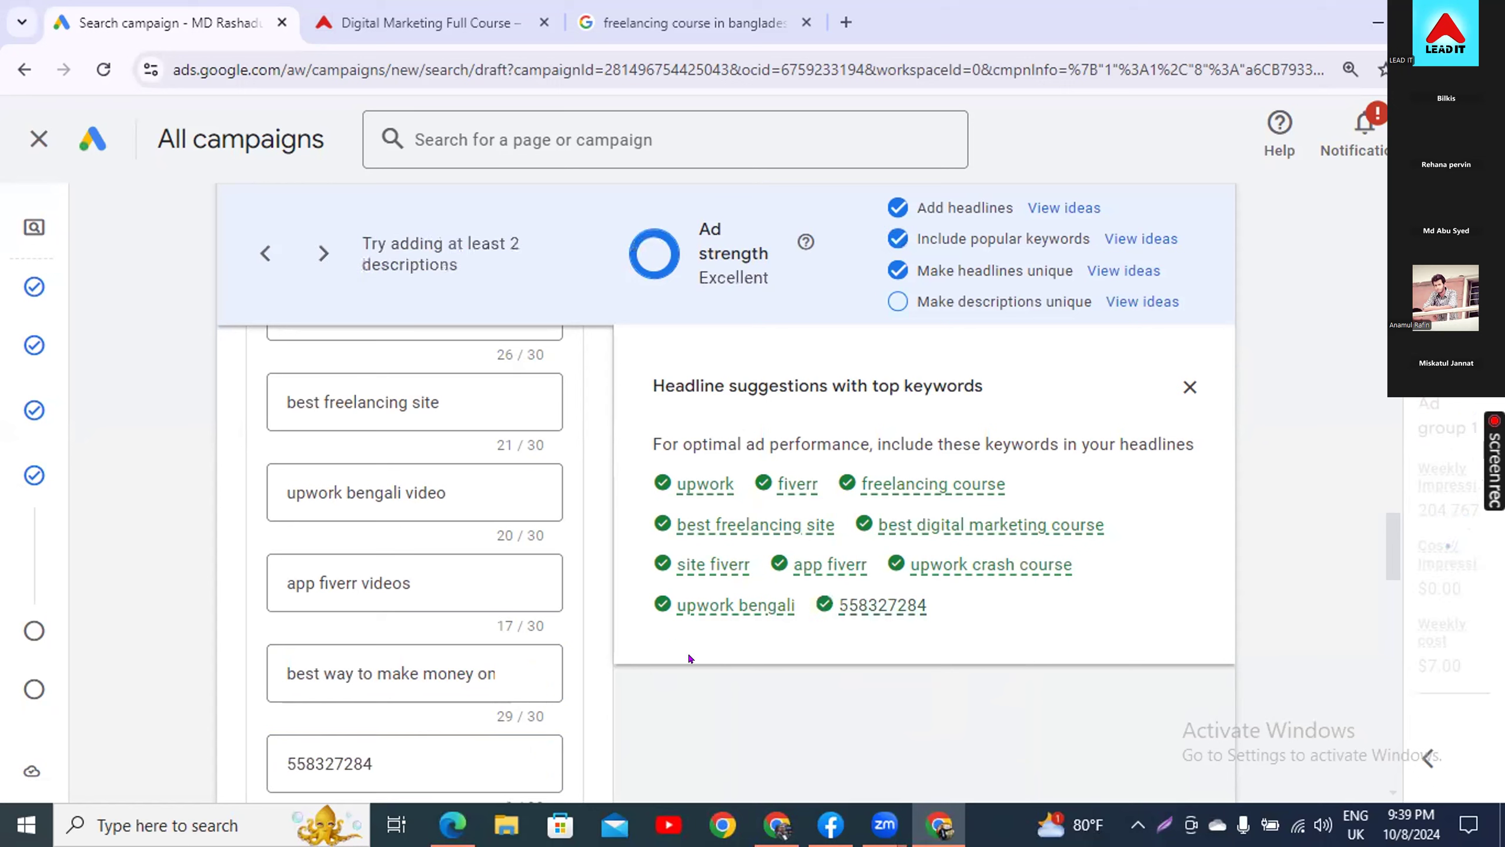
# - Enter "easy way to earn money" as the ad's fifteenth headline
pyautogui.scroll(-5, 637, 750)
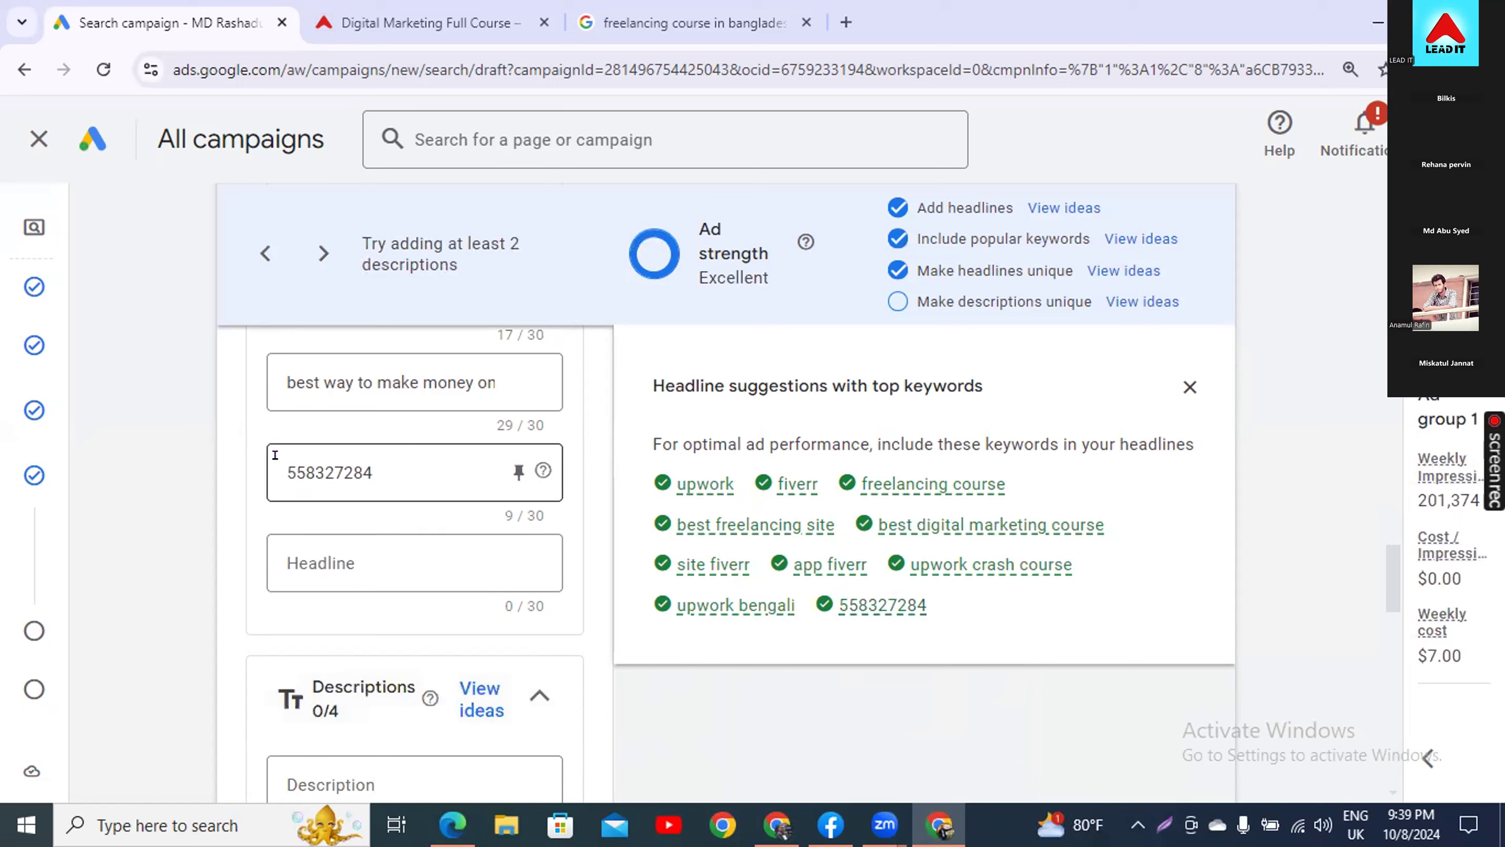
pyautogui.click(367, 541)
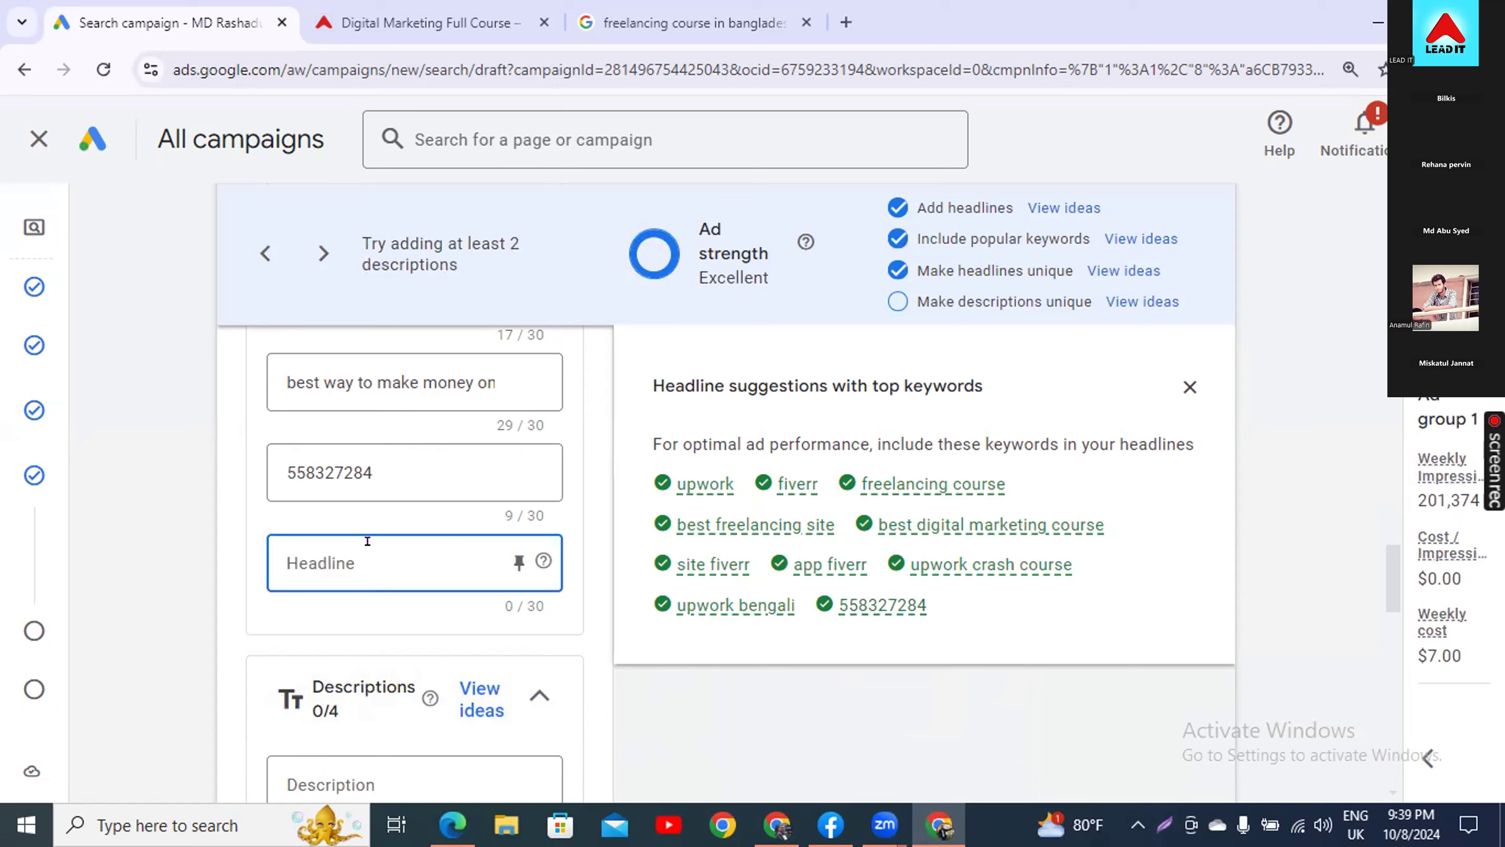
pyautogui.write('Easy')
pyautogui.press('BackSpace')
pyautogui.press('BackSpace')
pyautogui.press('BackSpace')
pyautogui.press('BackSpace')
pyautogui.write('eas')
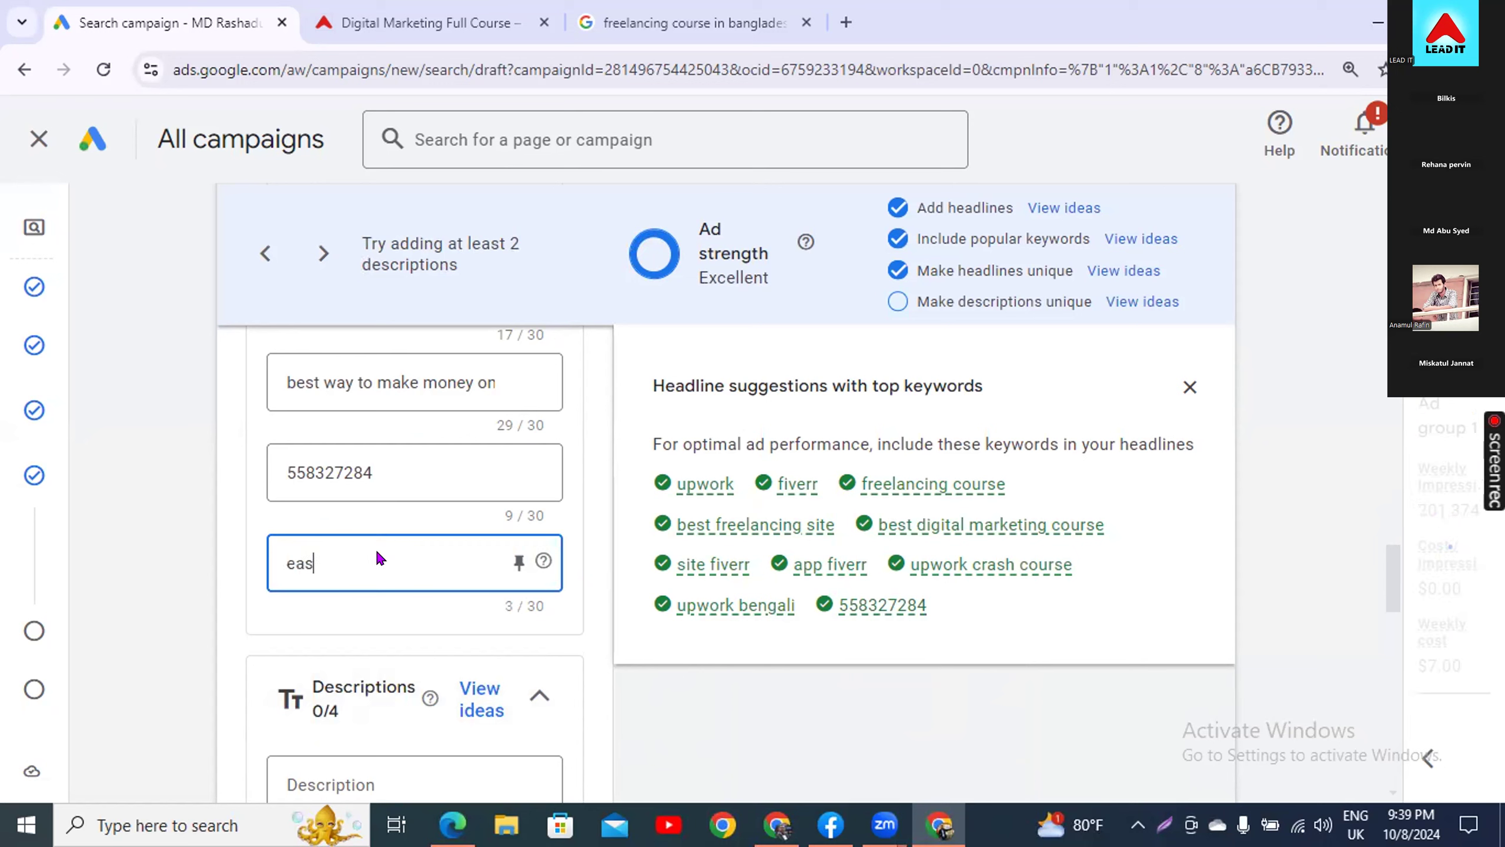
pyautogui.write('y way to')
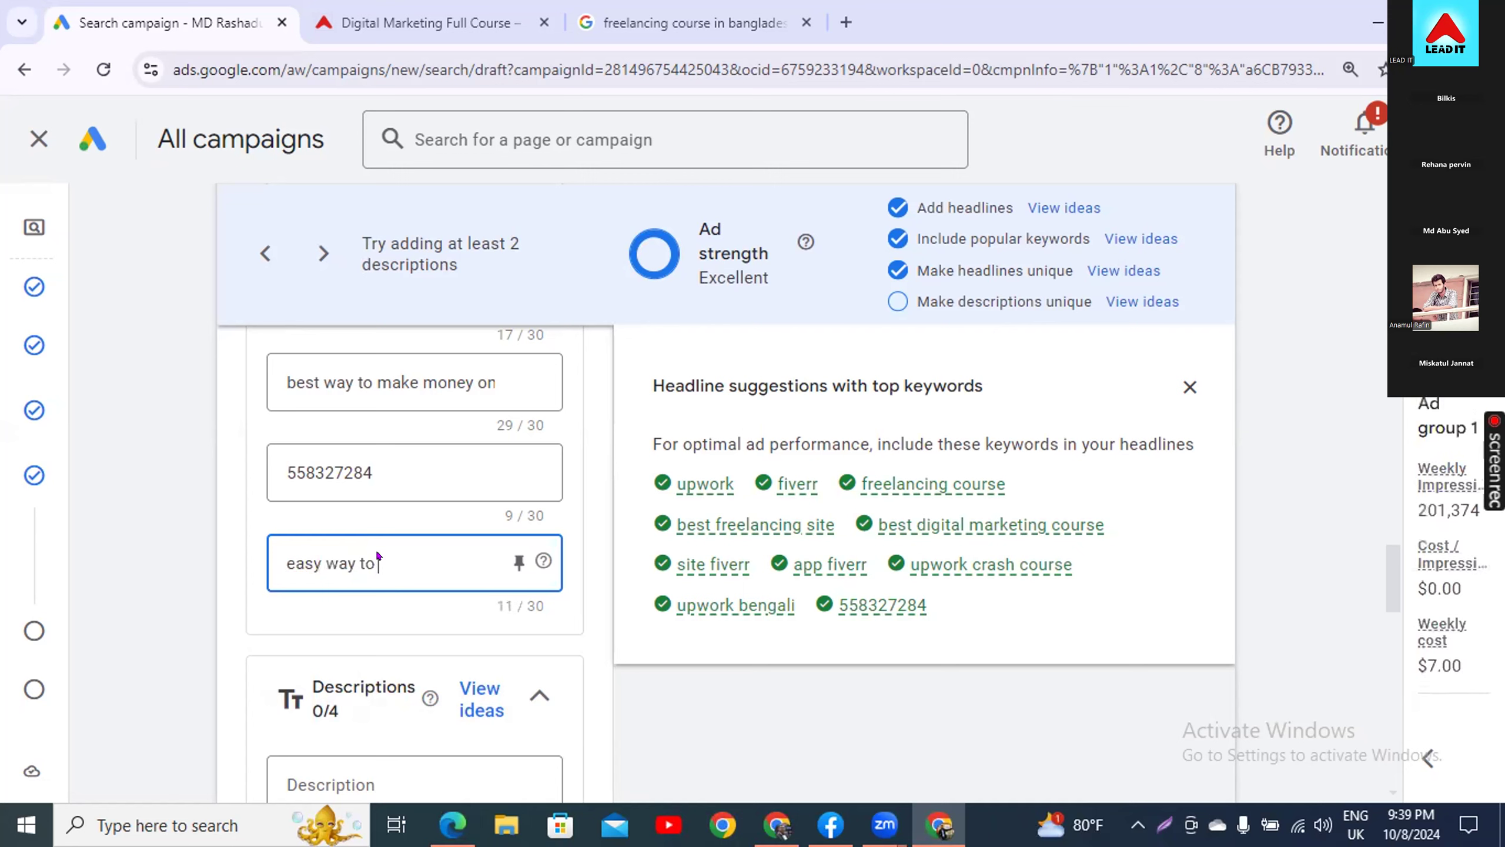
pyautogui.write(' make')
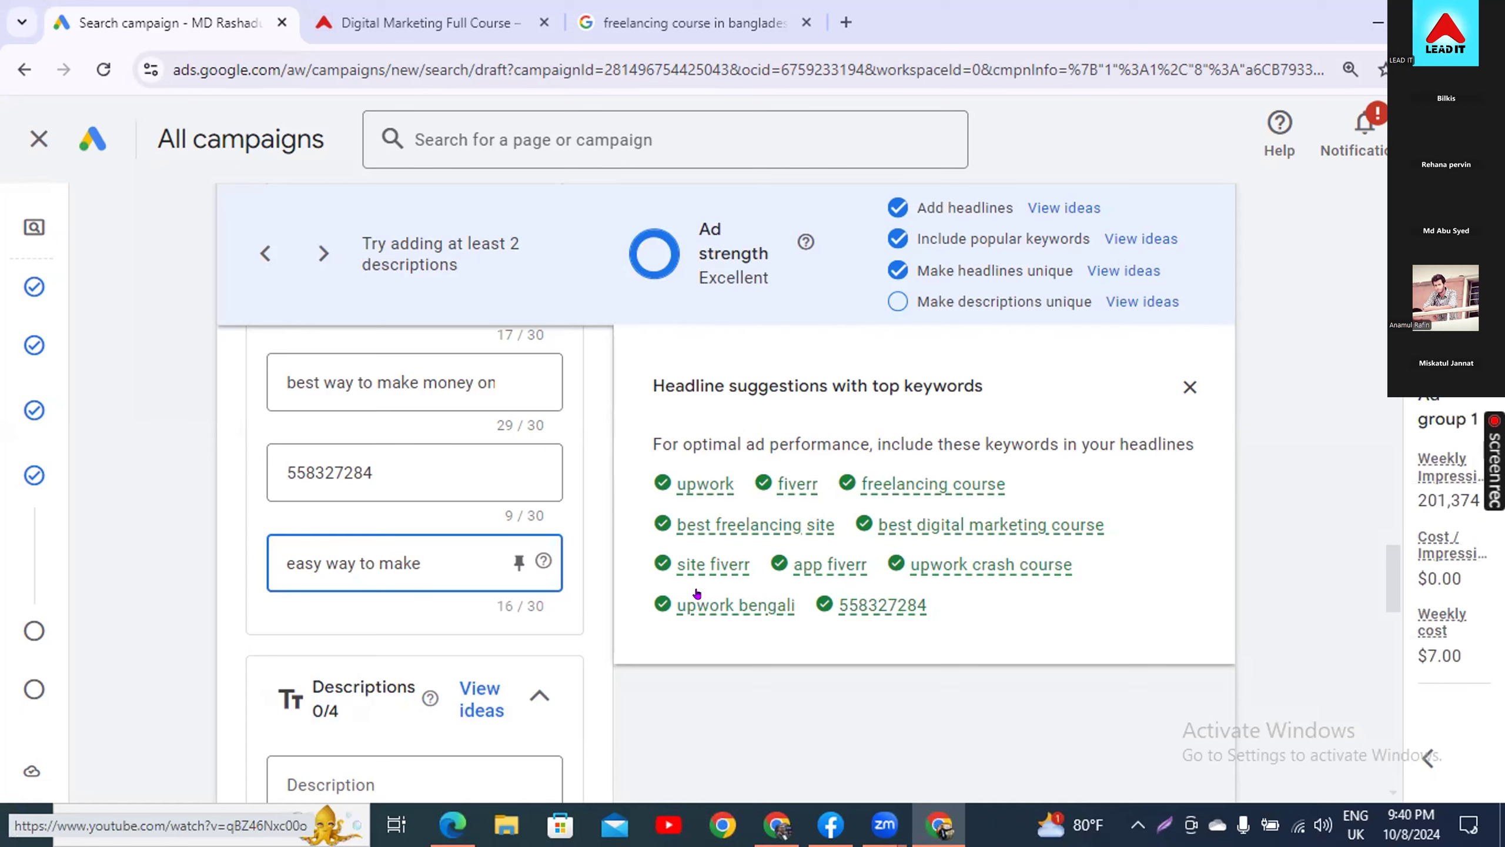
pyautogui.moveTo(730, 605)
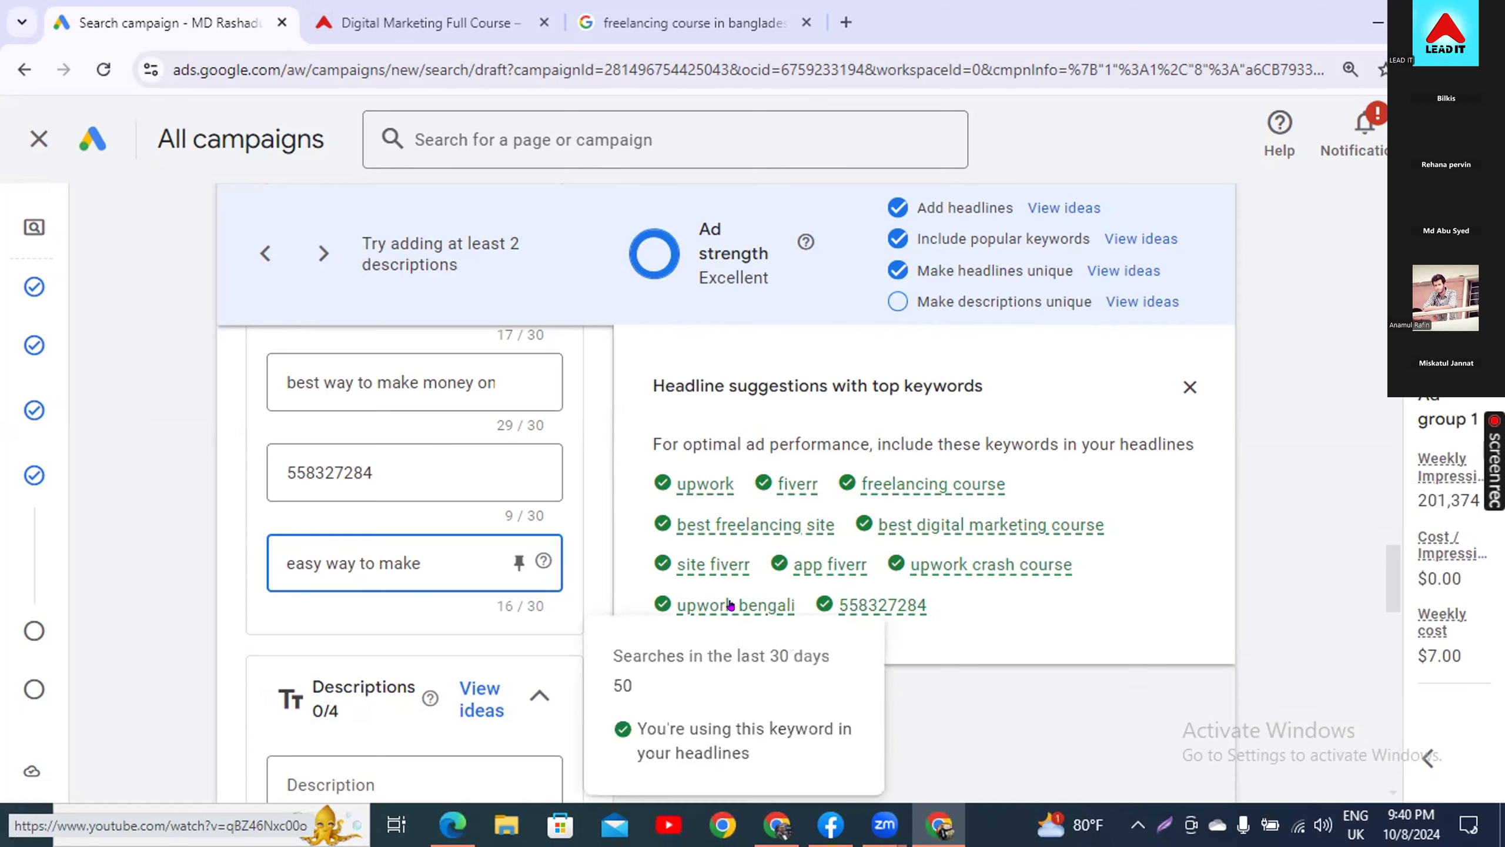
pyautogui.press('BackSpace')
pyautogui.press('BackSpace')
pyautogui.press('BackSpace')
pyautogui.press('BackSpace')
pyautogui.press('BackSpace')
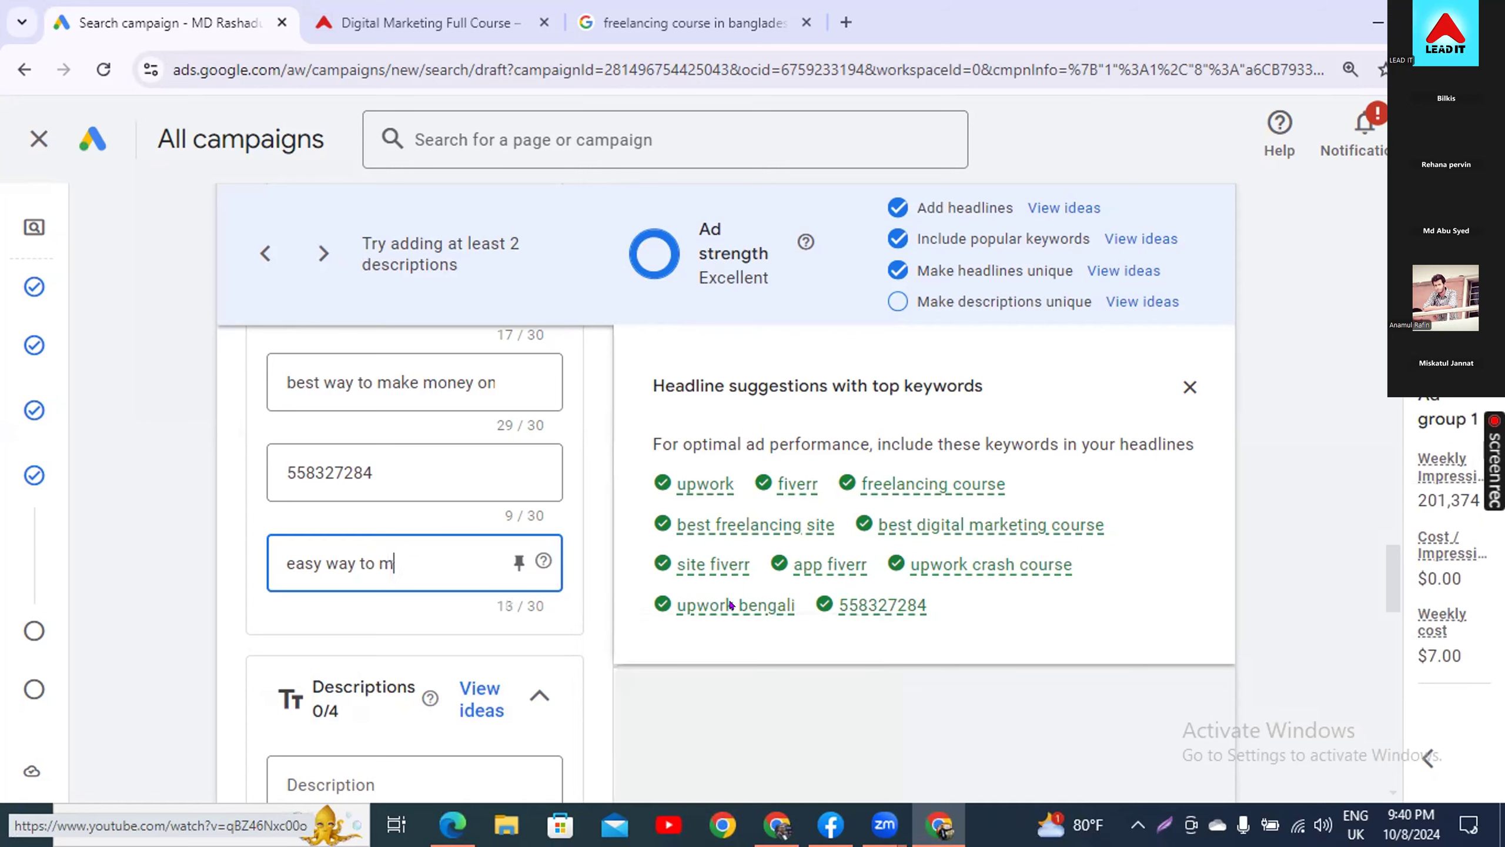
pyautogui.write('earn')
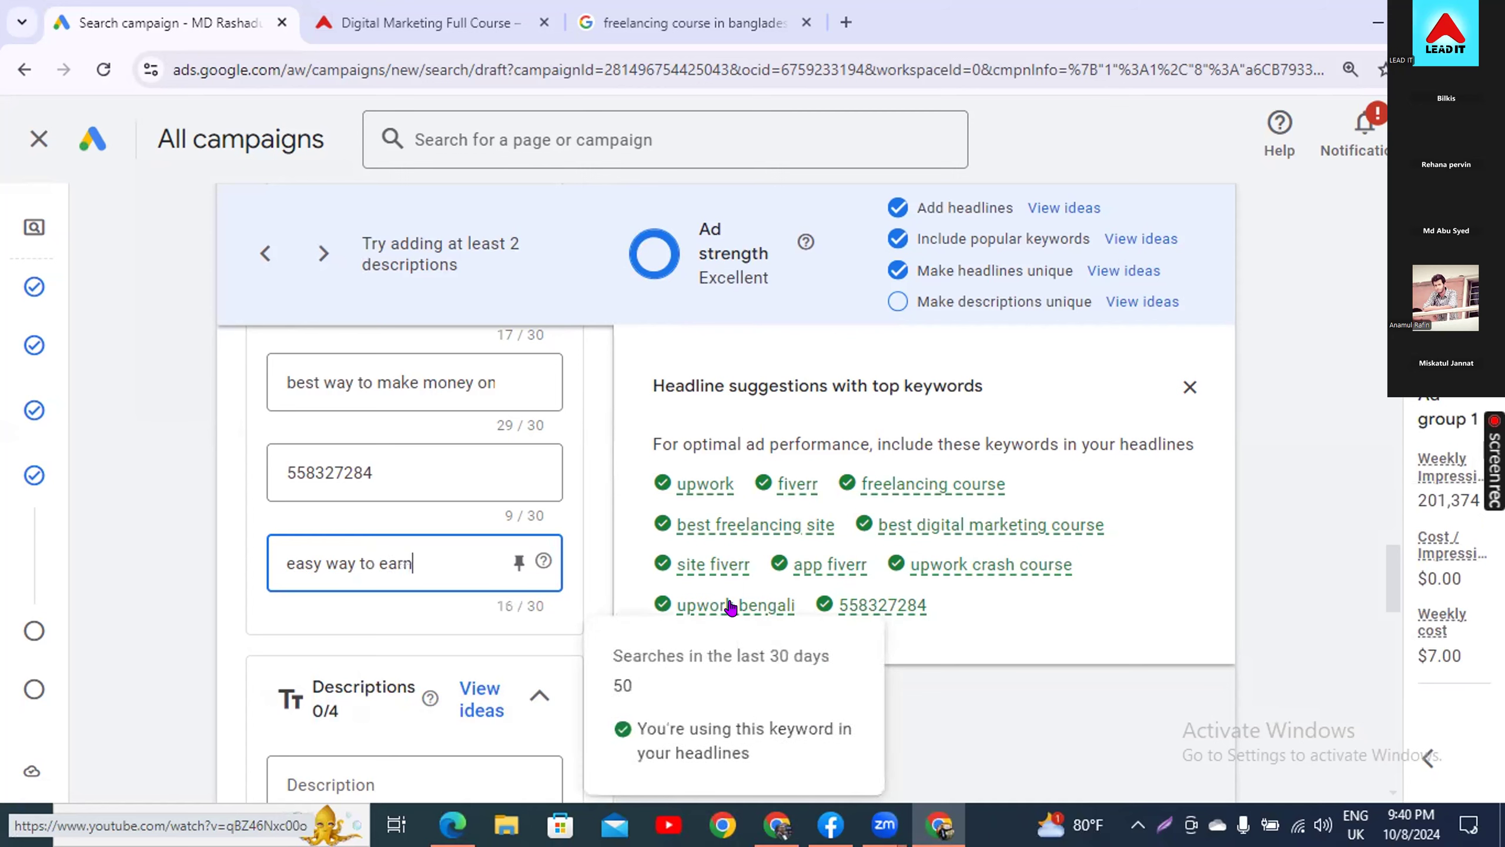
pyautogui.write(' money')
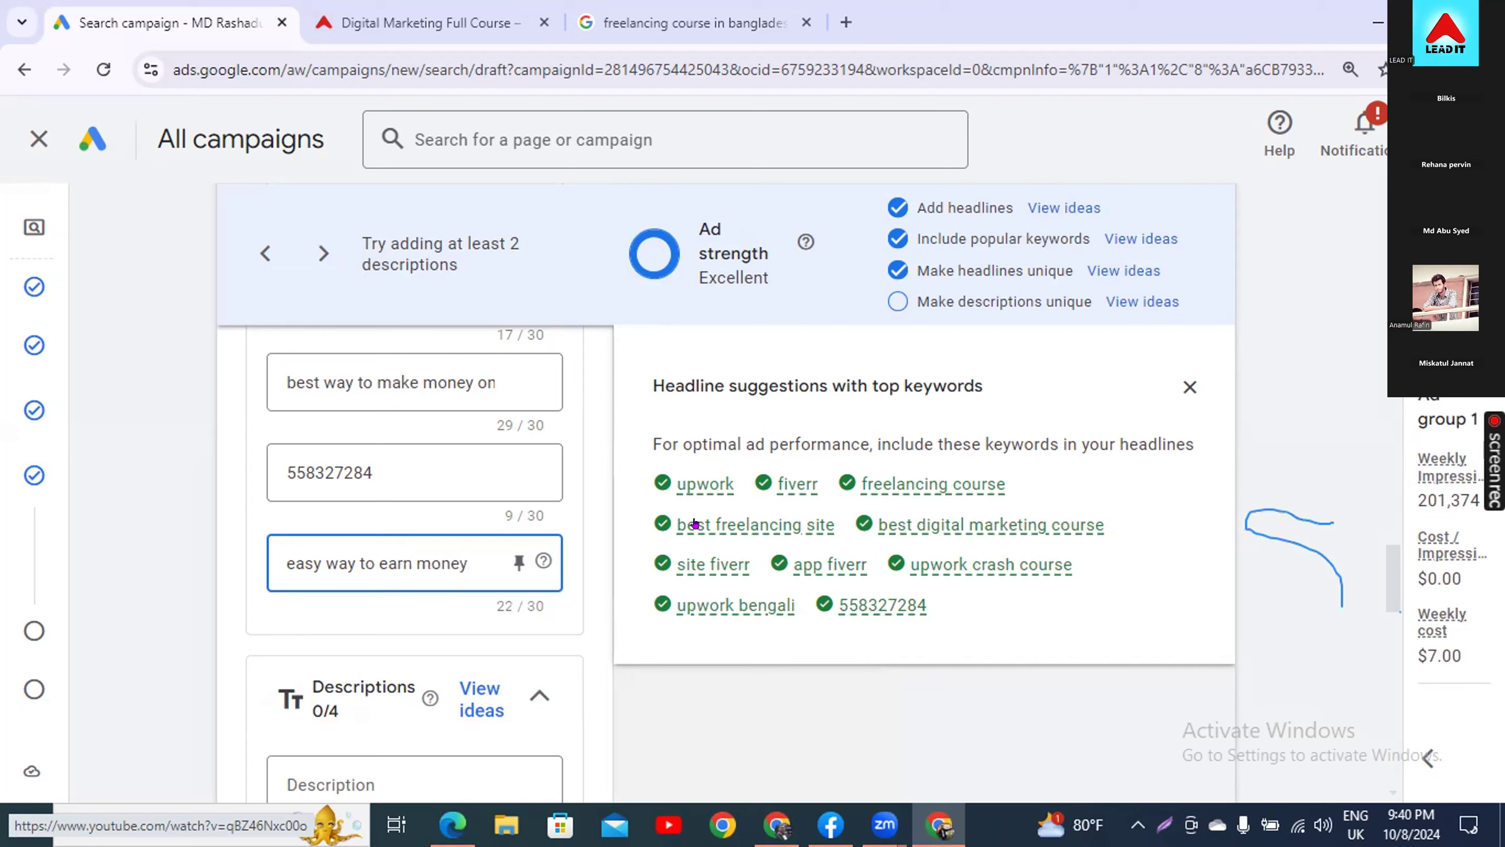
# - Look back over the entered headlines, then collapse the Headlines section to bring up the Descriptions fields
pyautogui.scroll(-2, 178, 587)
pyautogui.scroll(8, 177, 583)
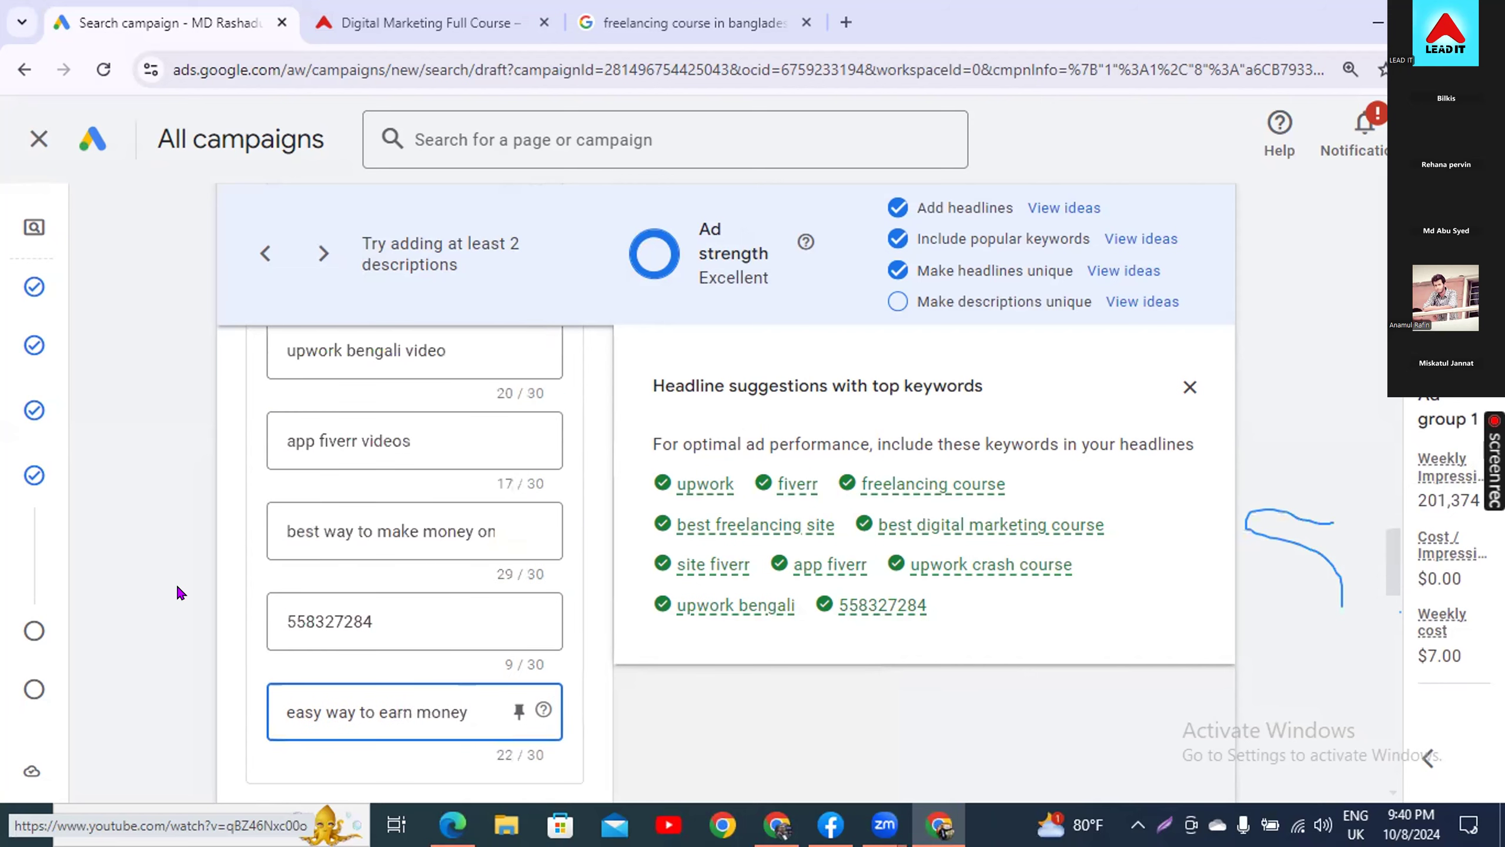
pyautogui.scroll(10, 176, 585)
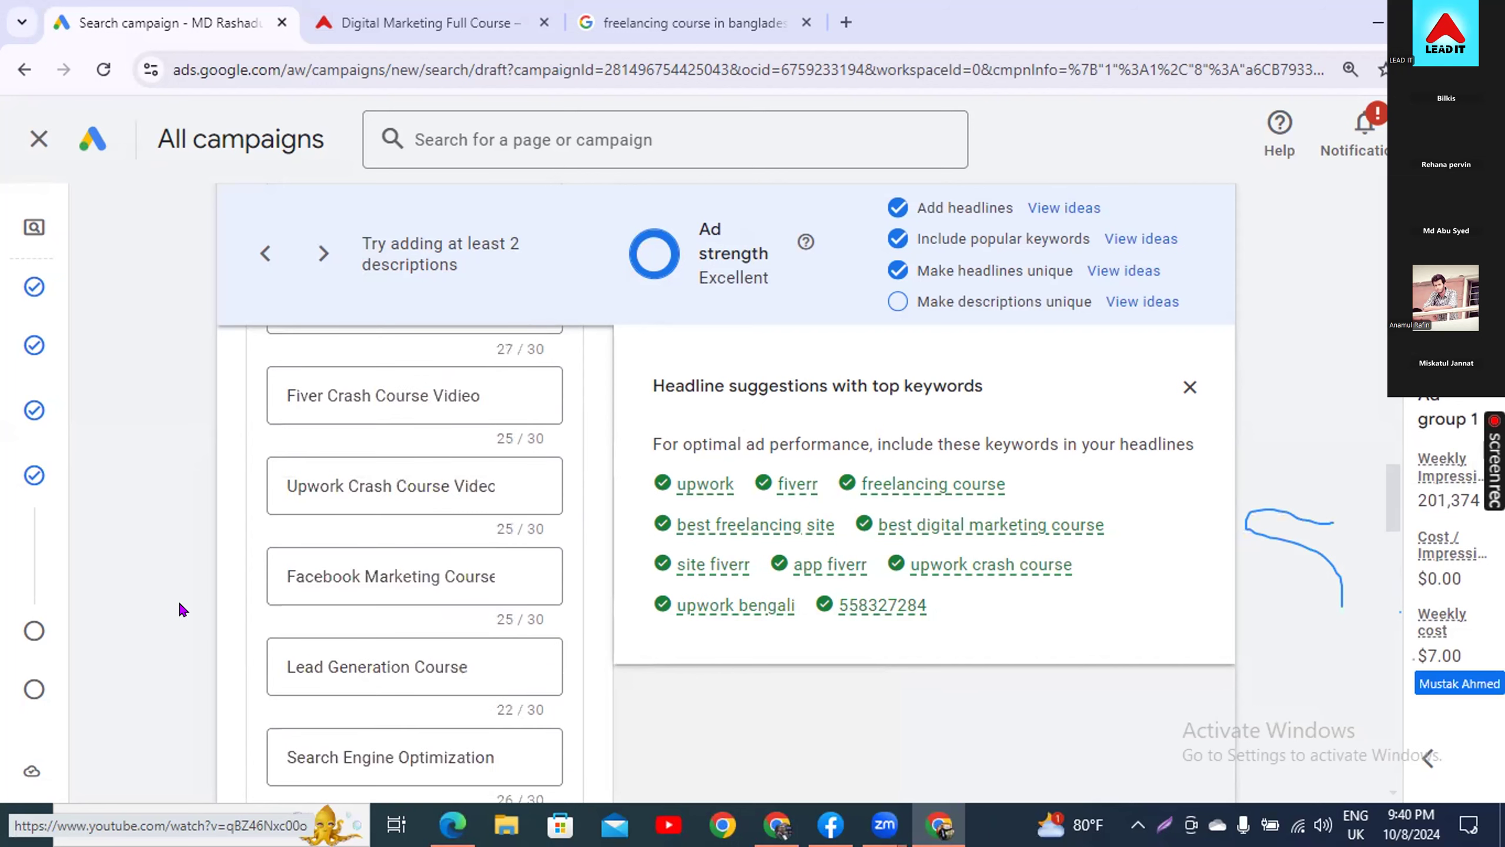
pyautogui.scroll(4, 180, 603)
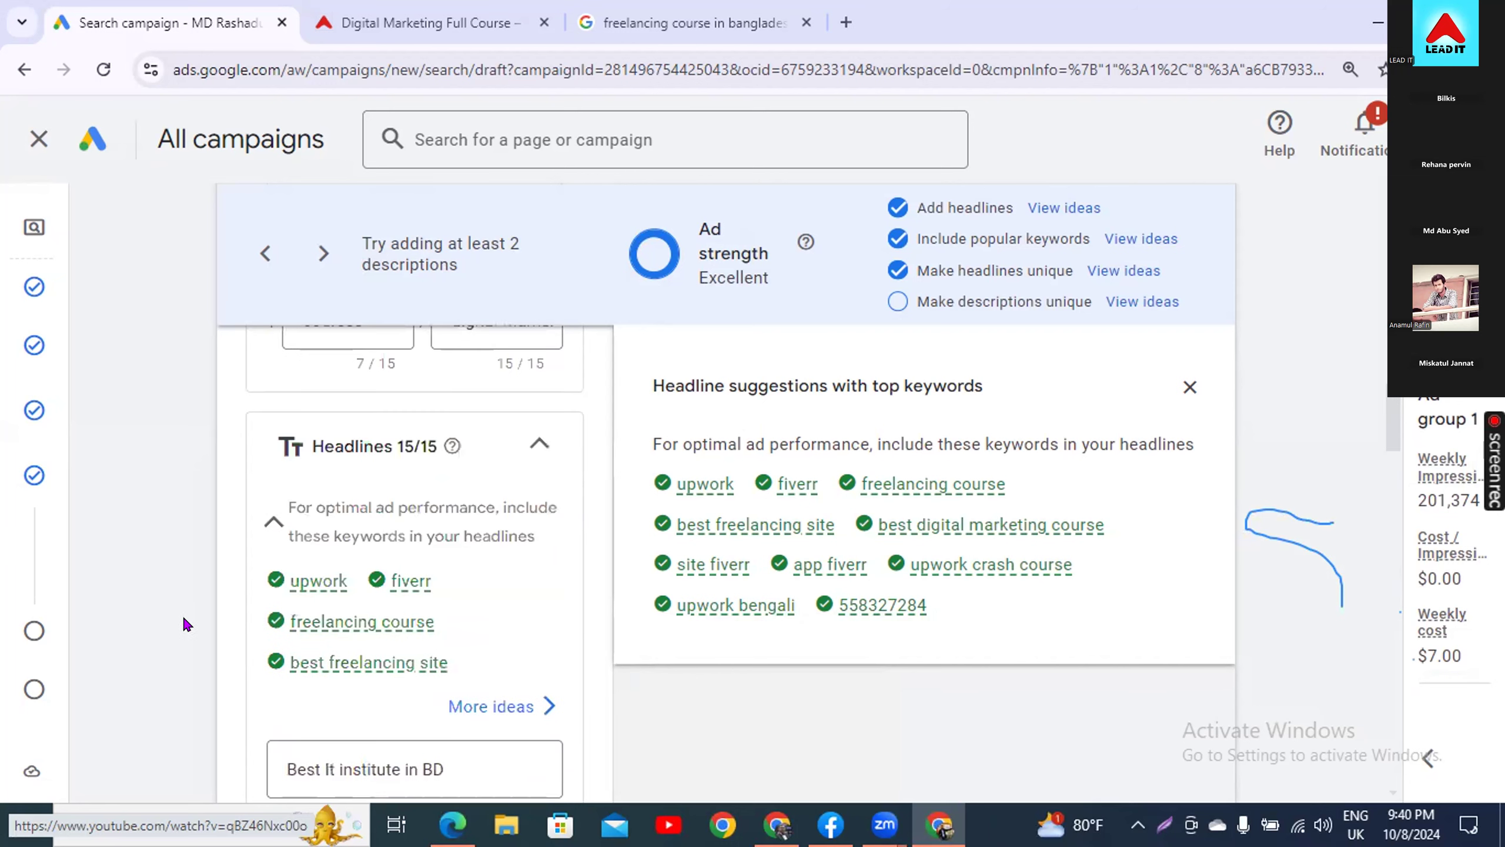
pyautogui.click(524, 434)
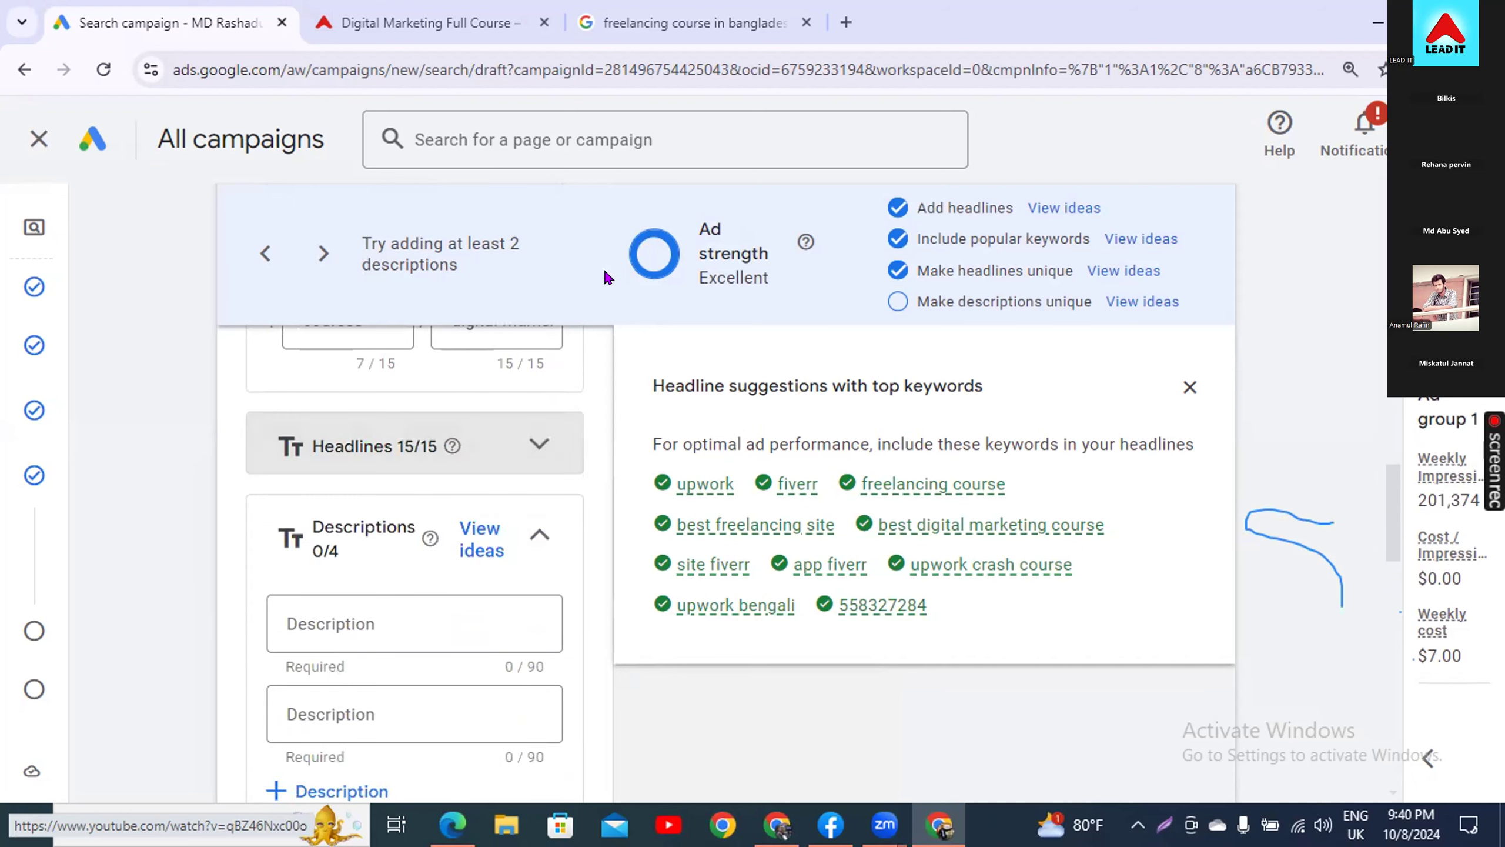
pyautogui.scroll(-2, 213, 616)
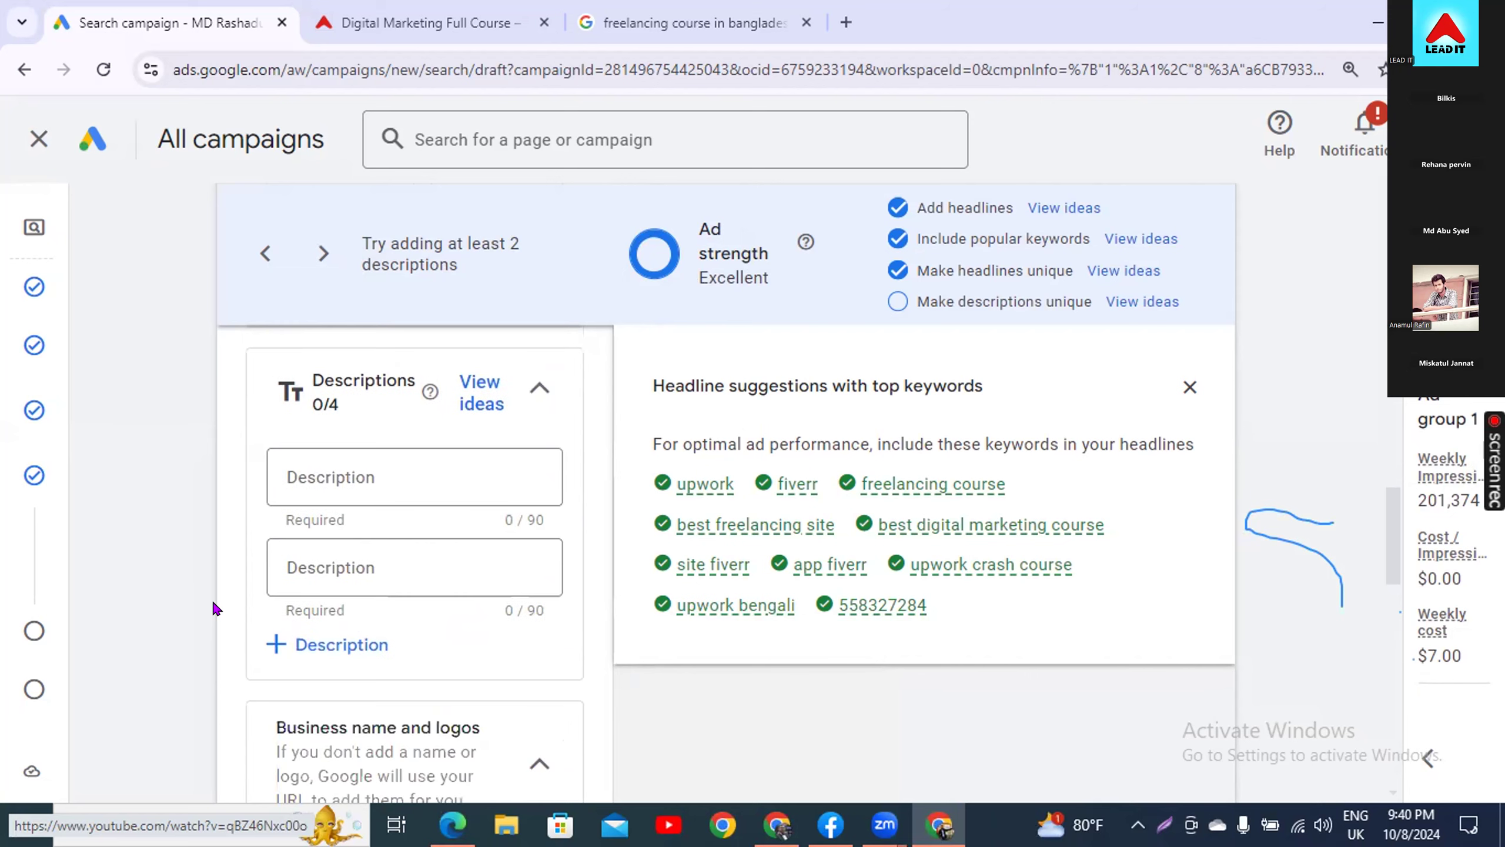
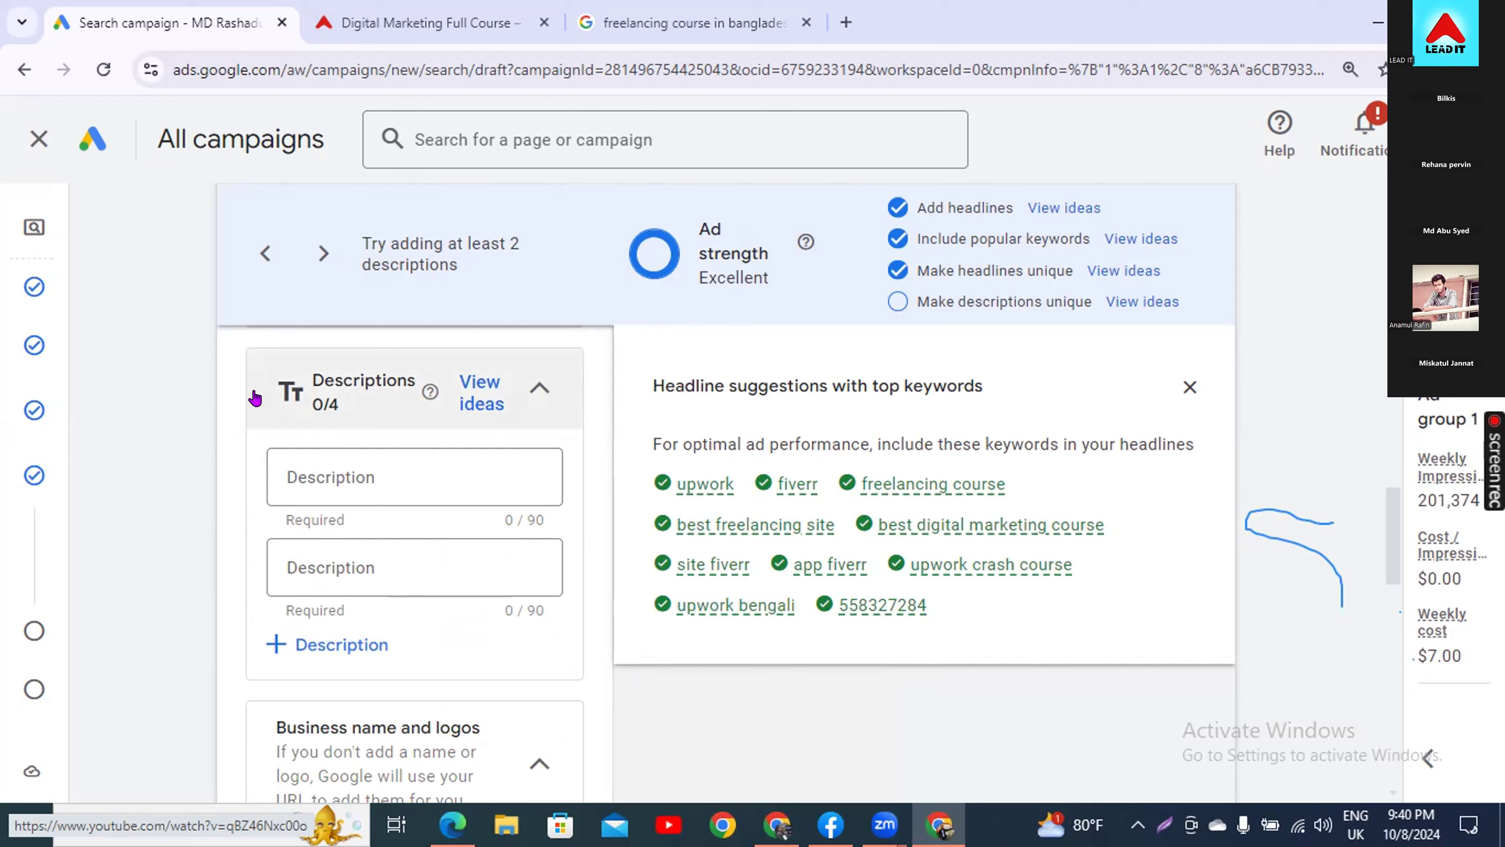
# - Switch to the Google results for "freelancing course in bangladesh" and examine the description text beneath the first three results
pyautogui.click(622, 24)
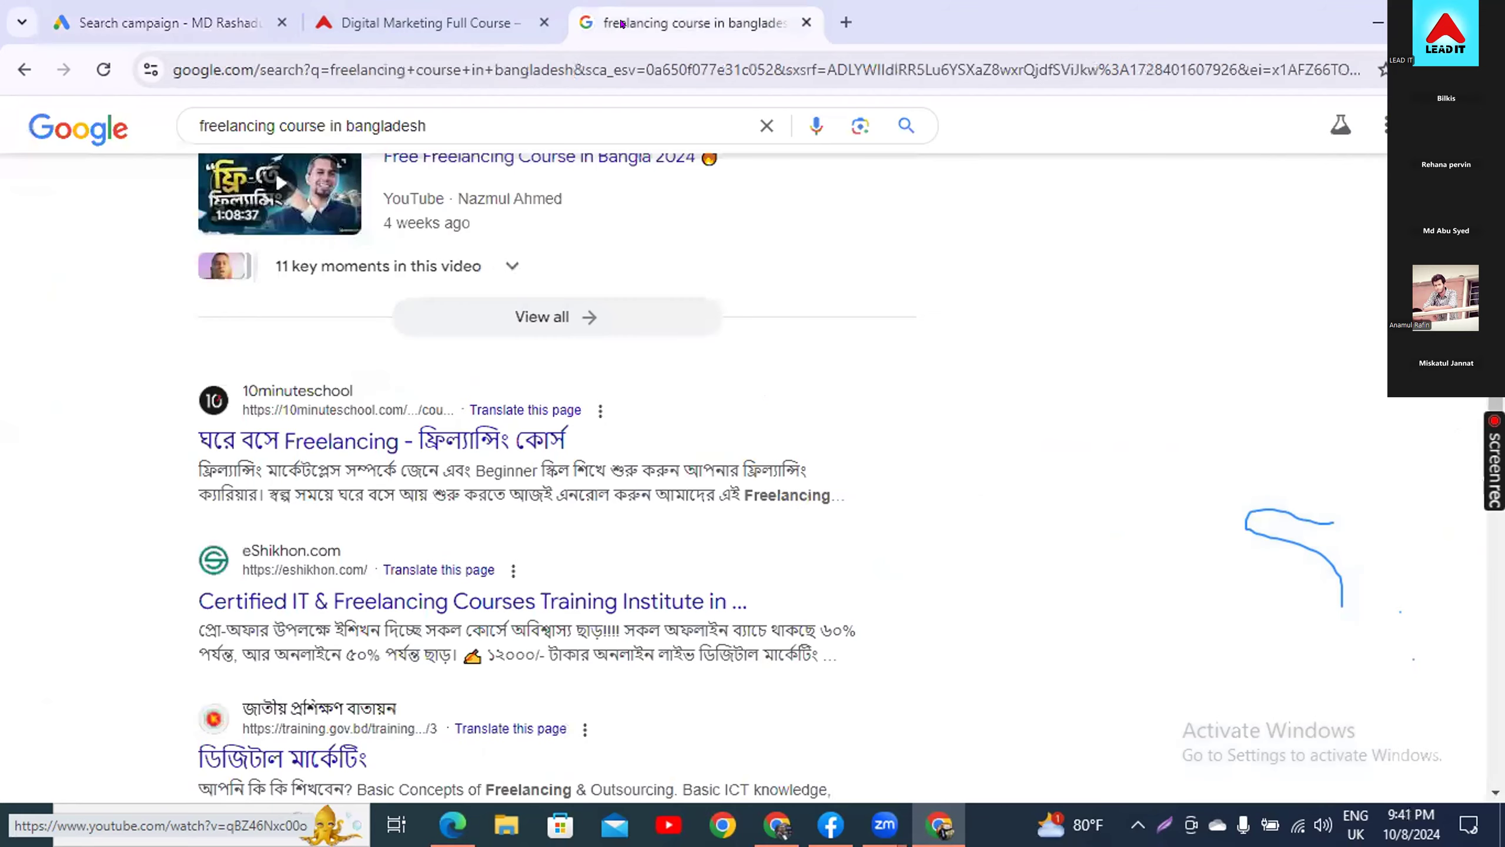
pyautogui.scroll(5, 974, 459)
pyautogui.scroll(15, 886, 487)
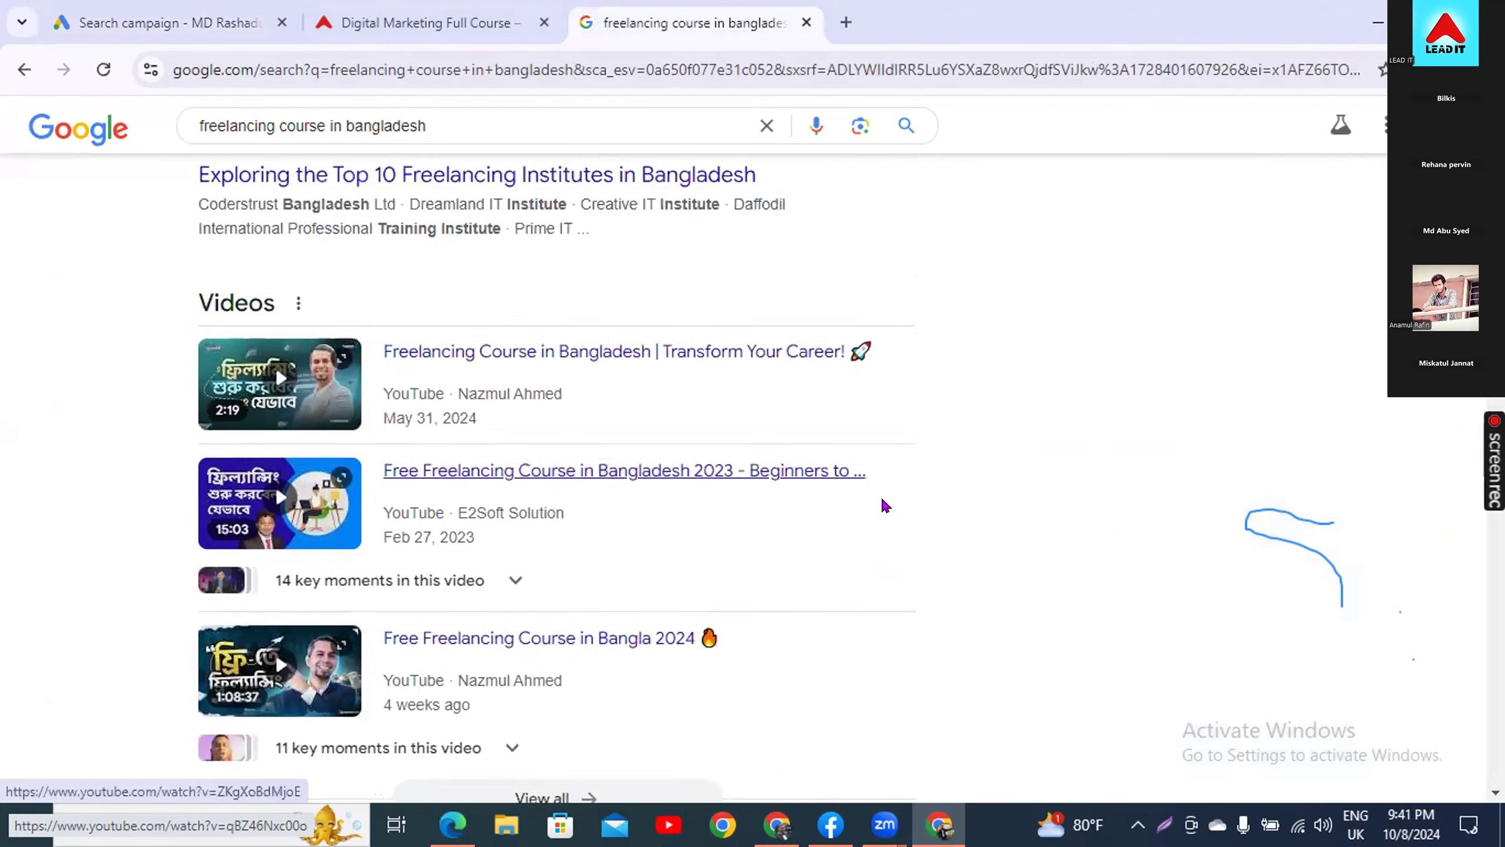
pyautogui.scroll(4, 582, 573)
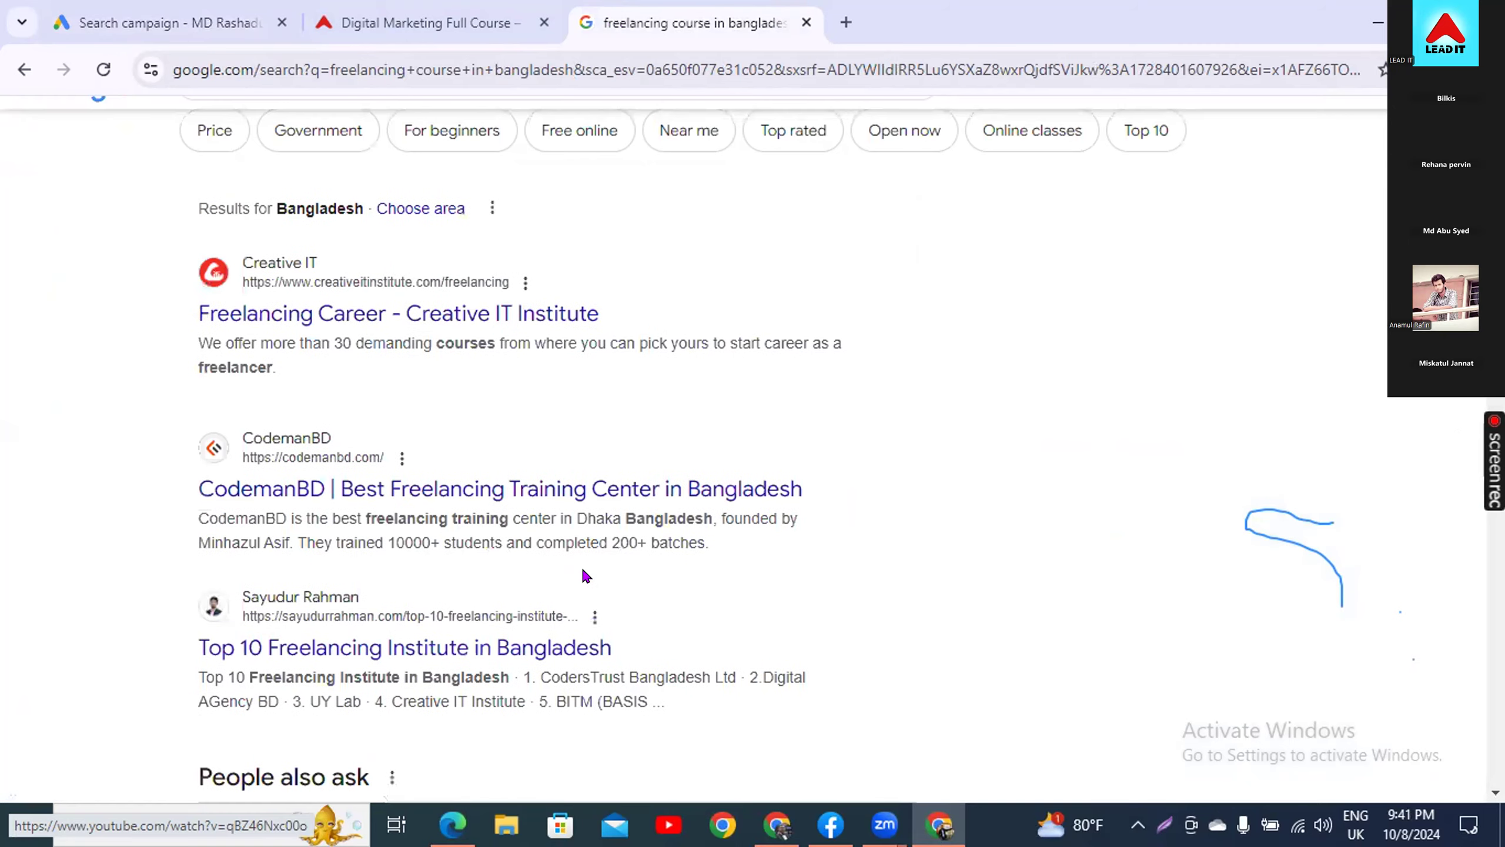
pyautogui.moveTo(201, 491); pyautogui.dragTo(649, 485)
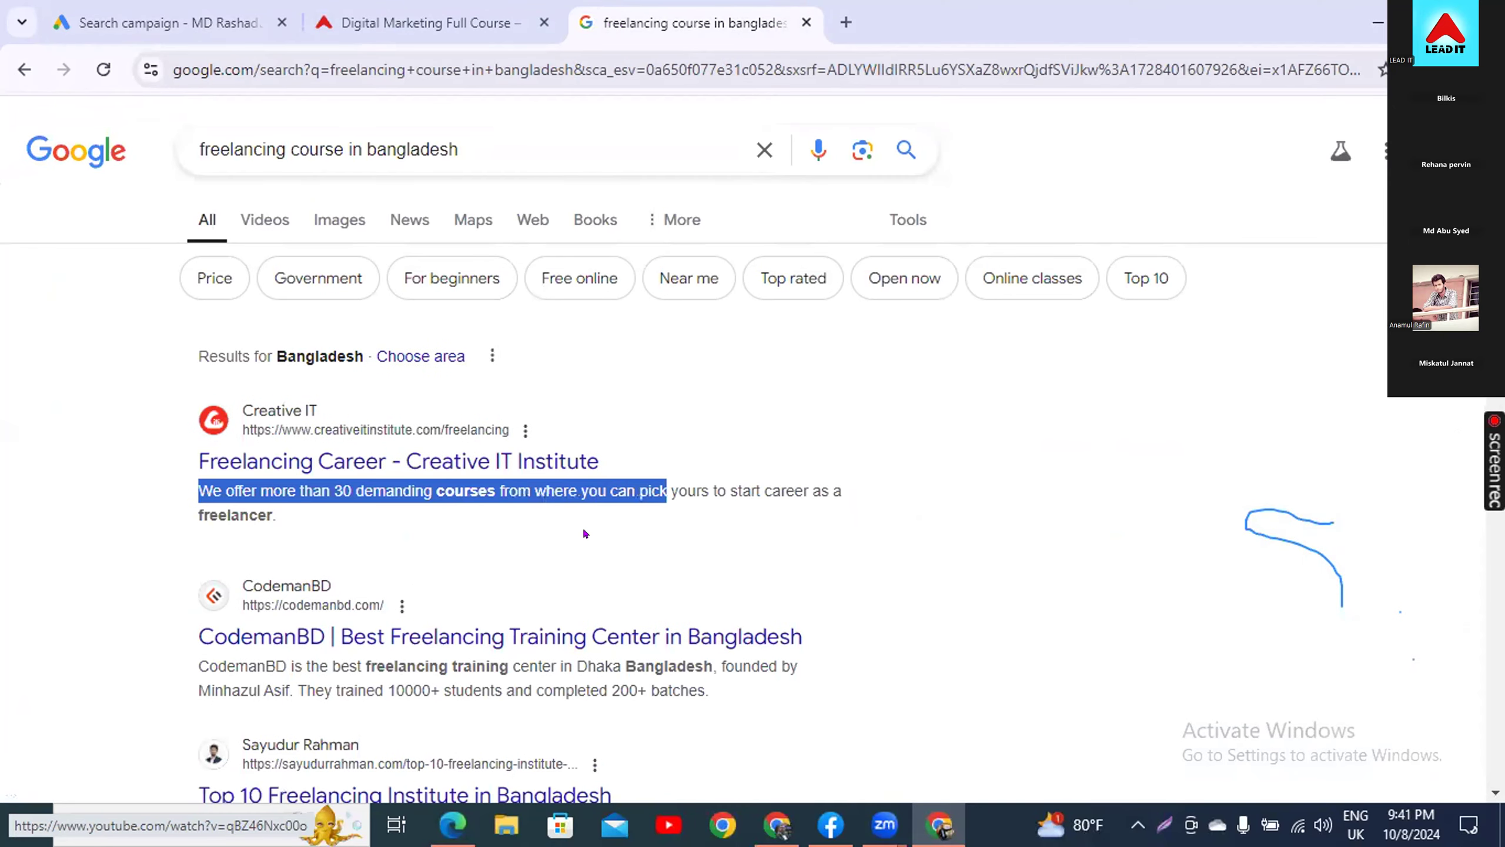
pyautogui.scroll(-2, 584, 533)
pyautogui.click(201, 505)
pyautogui.moveTo(202, 505); pyautogui.dragTo(332, 524)
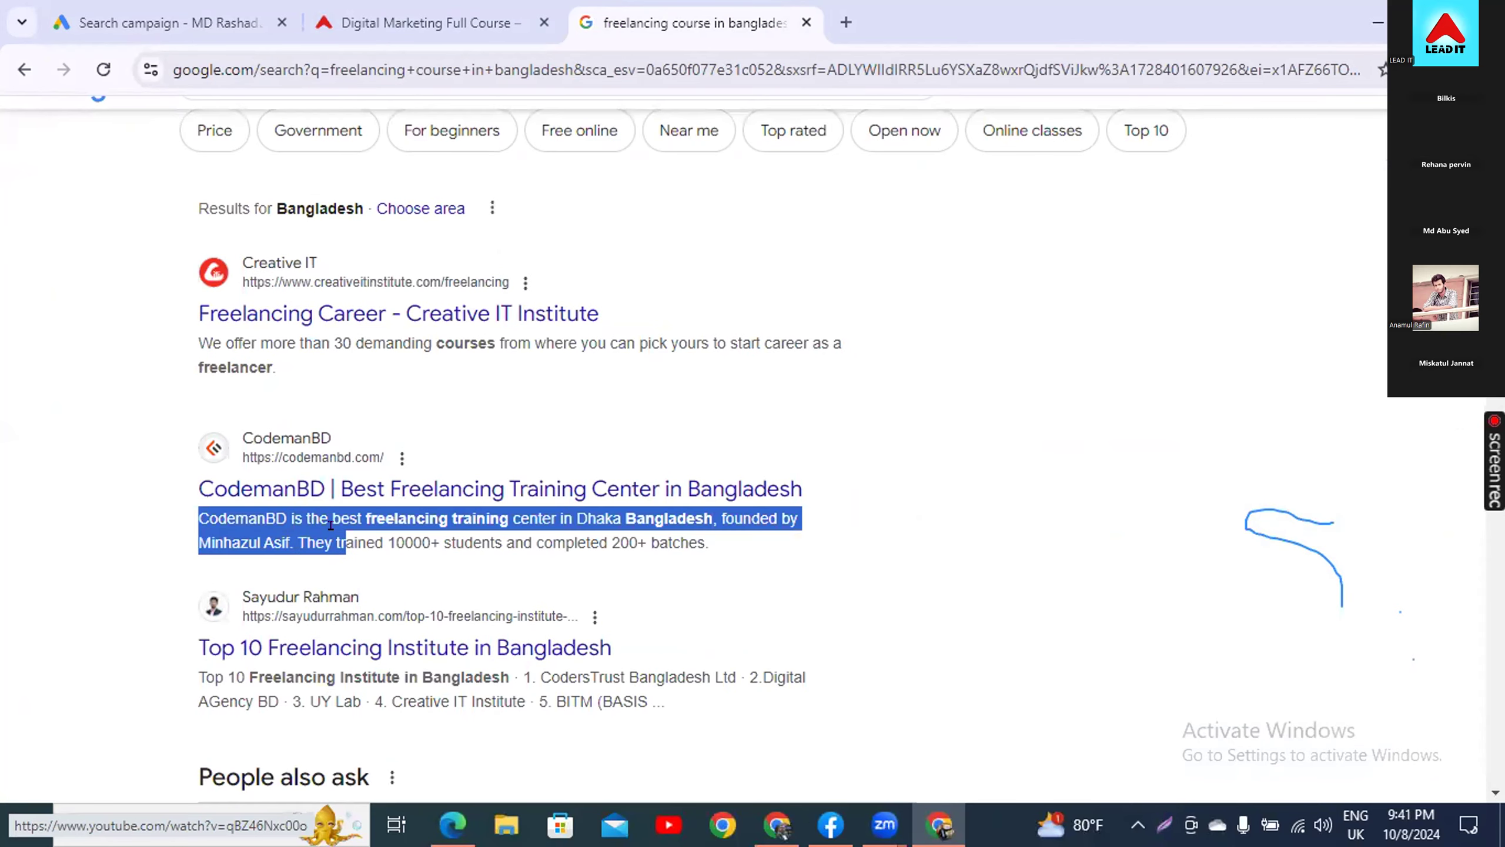
pyautogui.scroll(-2, 164, 616)
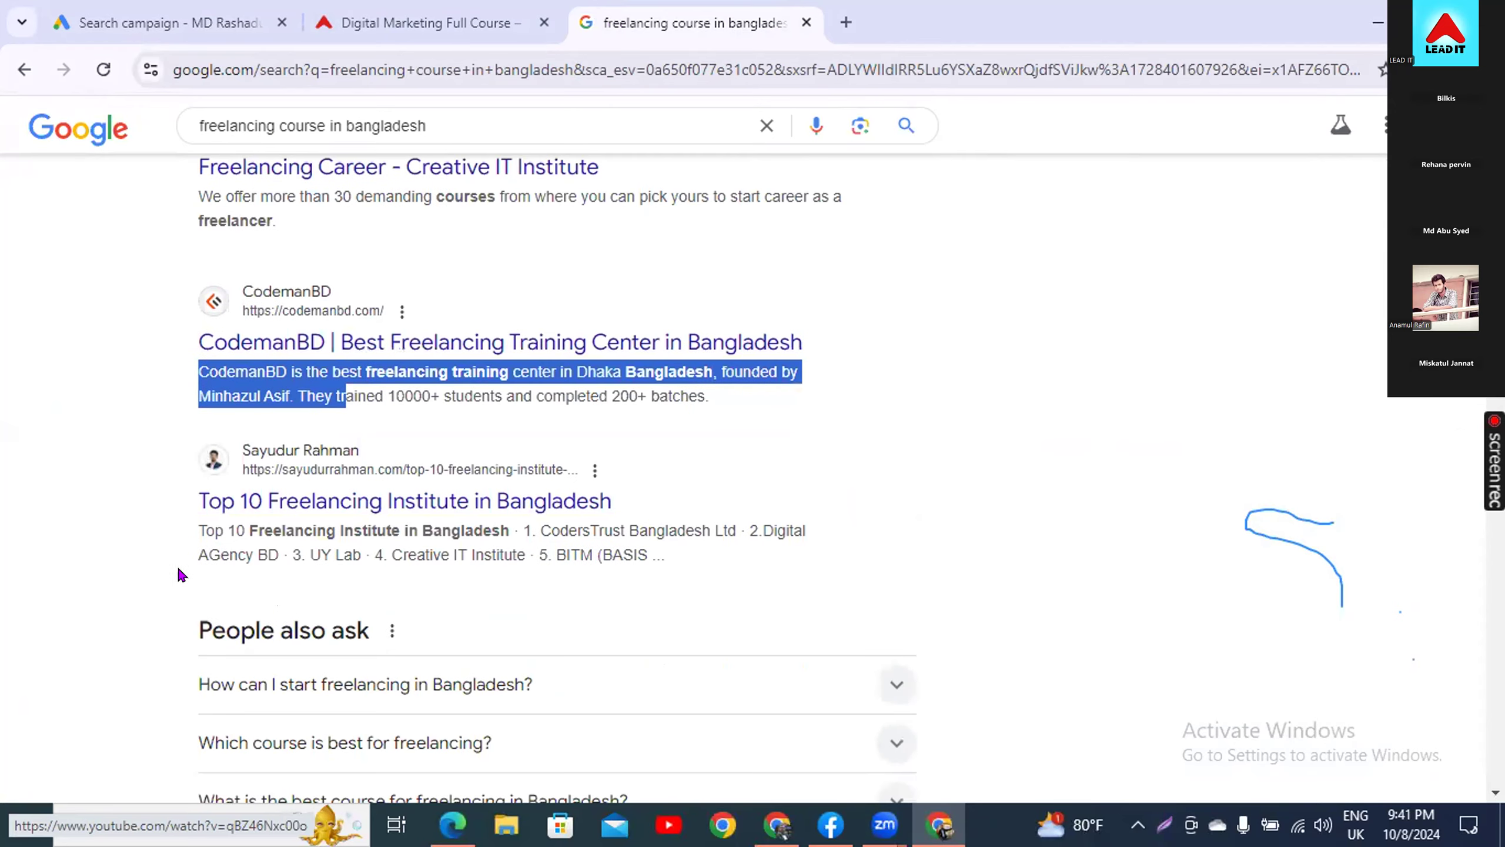
pyautogui.moveTo(183, 521); pyautogui.dragTo(311, 537)
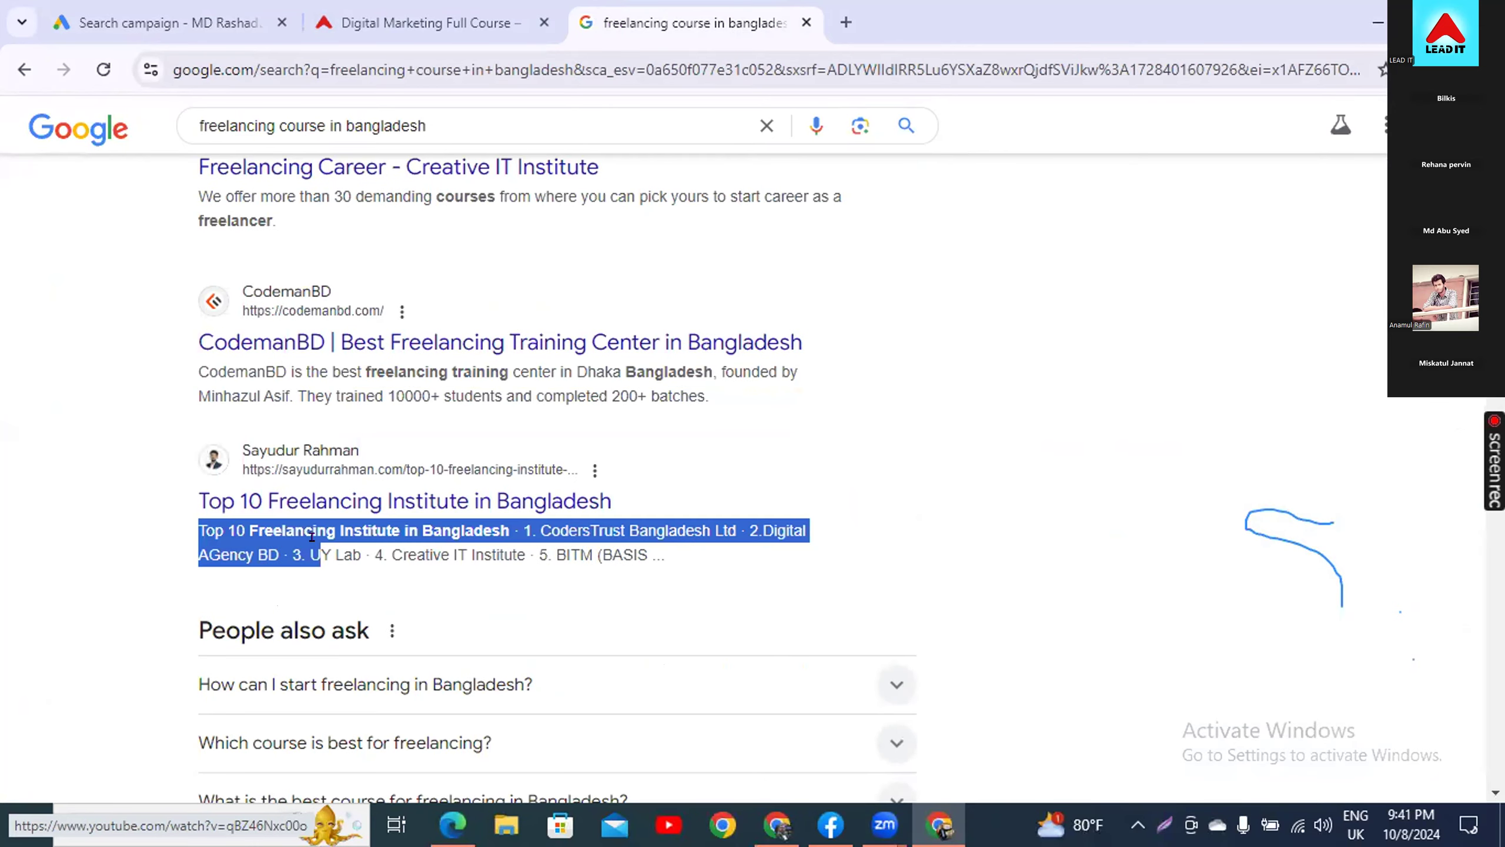
pyautogui.click(315, 539)
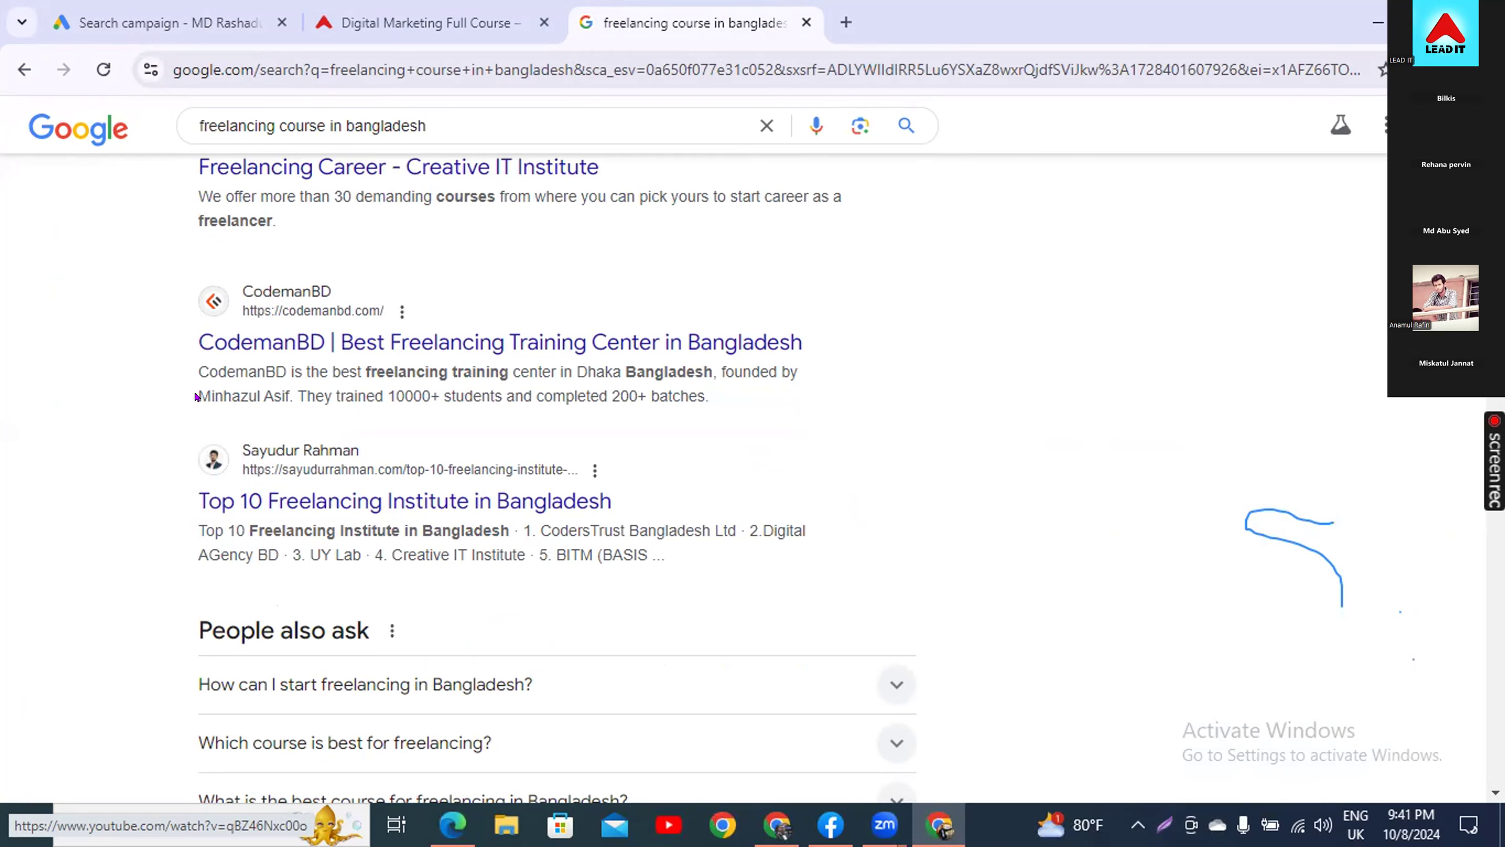
pyautogui.scroll(3, 196, 396)
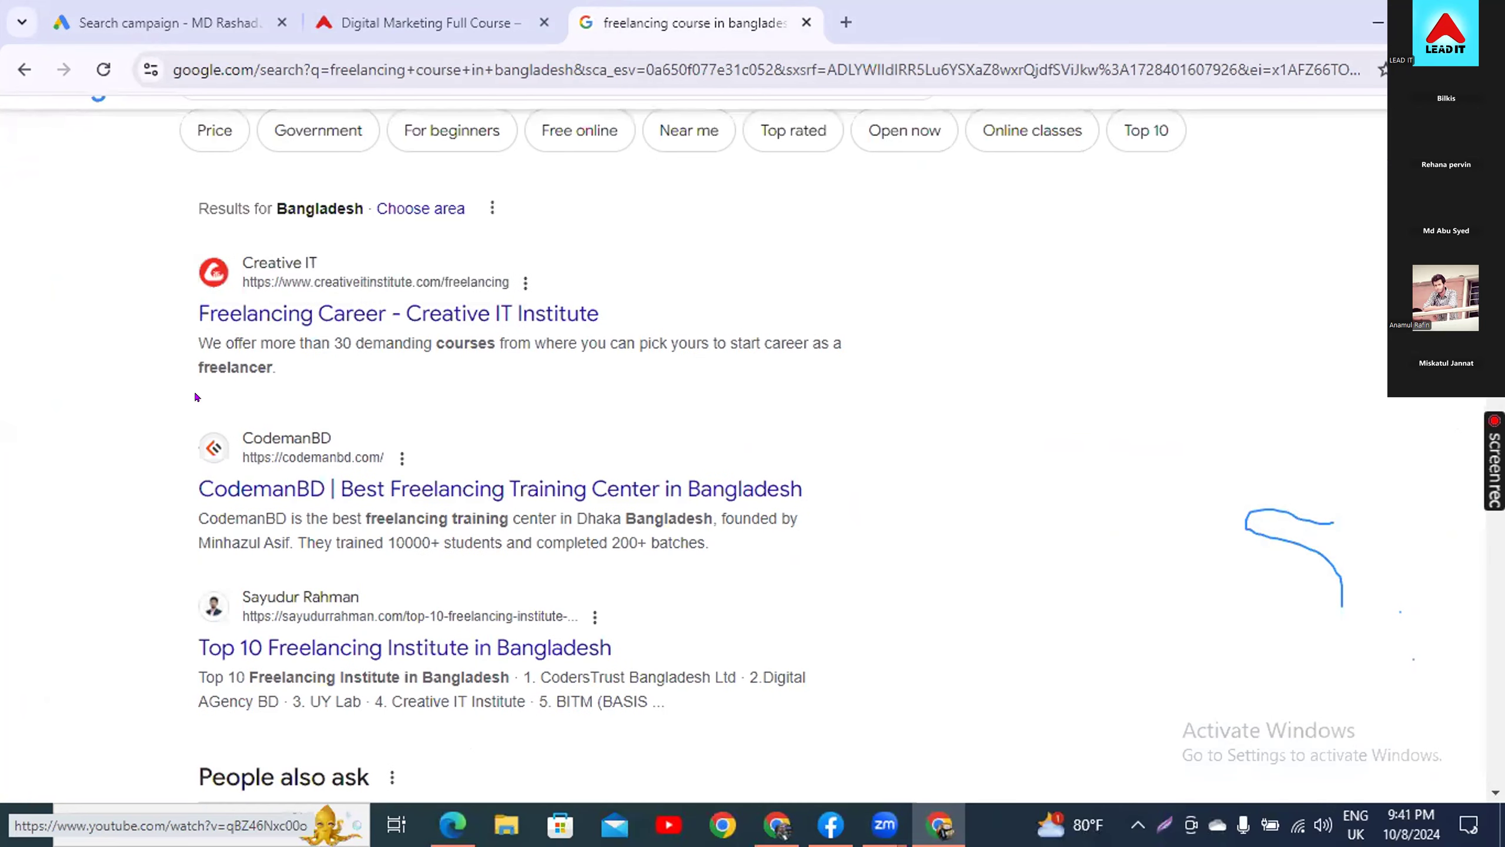
# - Check the ad's description fields against the Google results, examining the CodemanBD description and the text under results further down the page
pyautogui.click(224, 27)
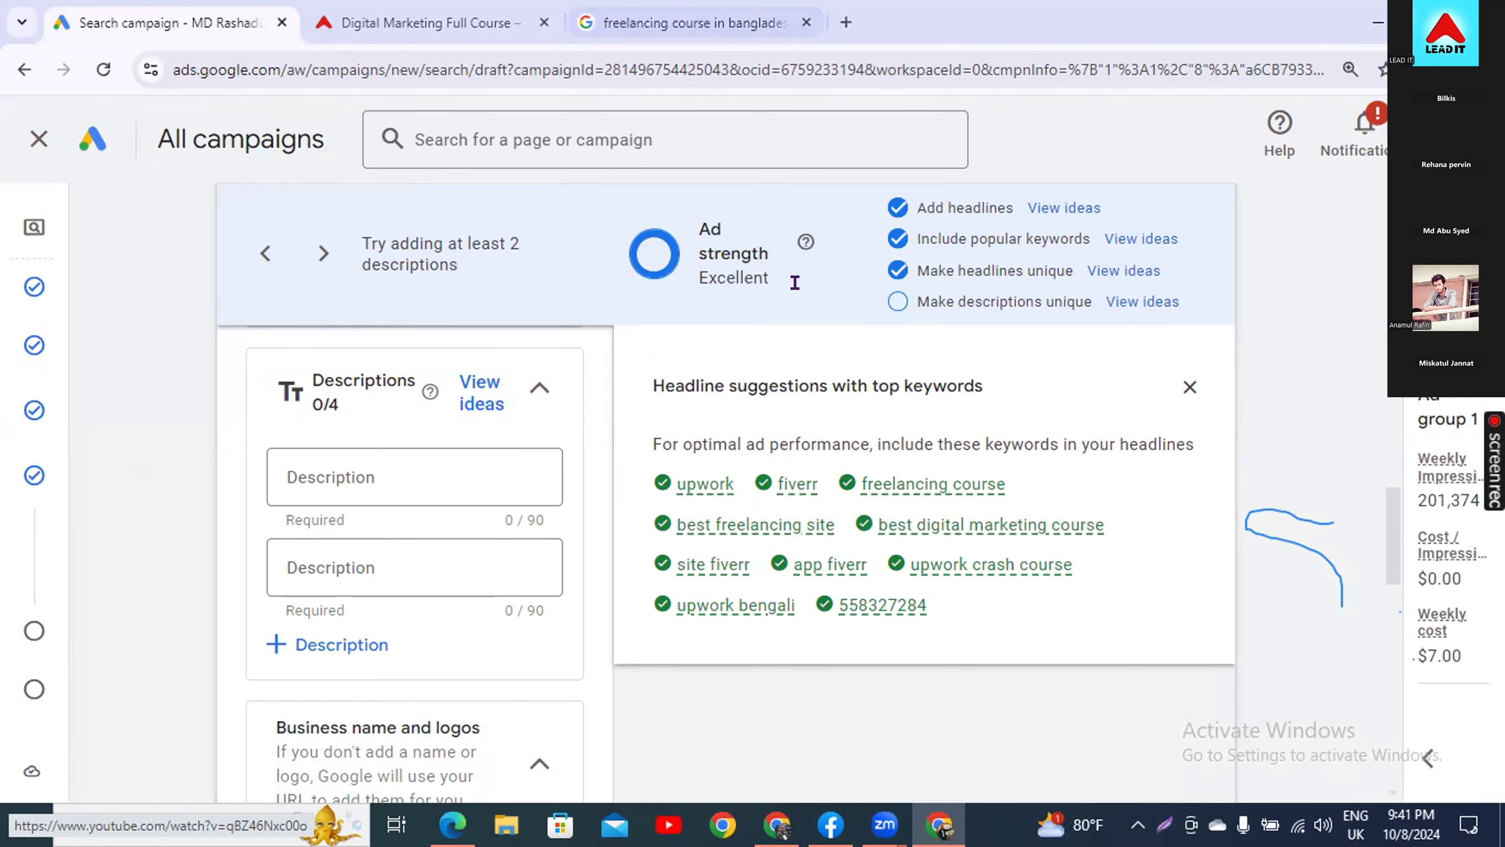
pyautogui.click(646, 12)
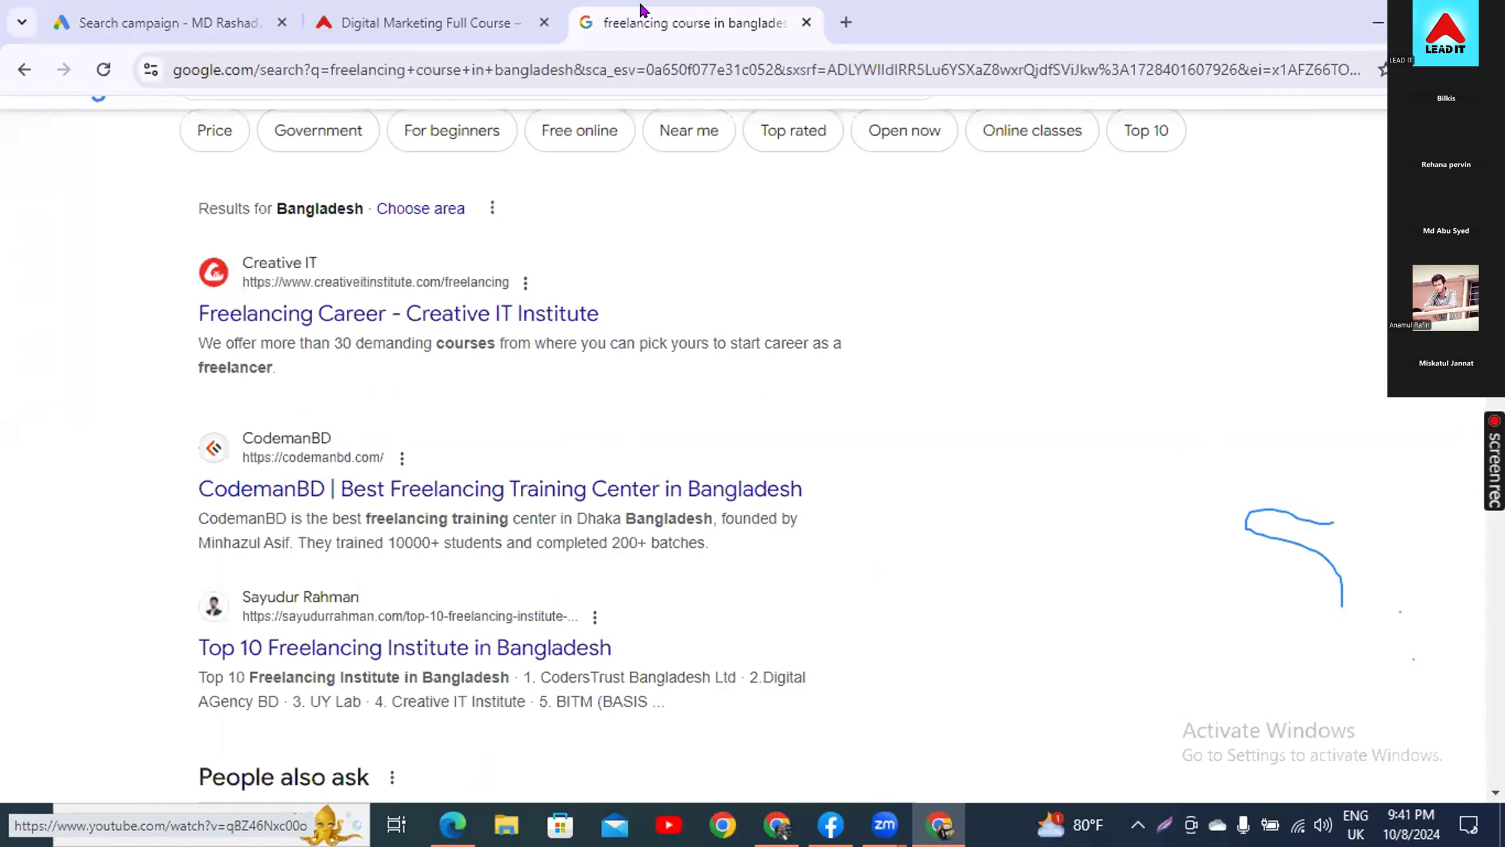
pyautogui.scroll(2, 284, 484)
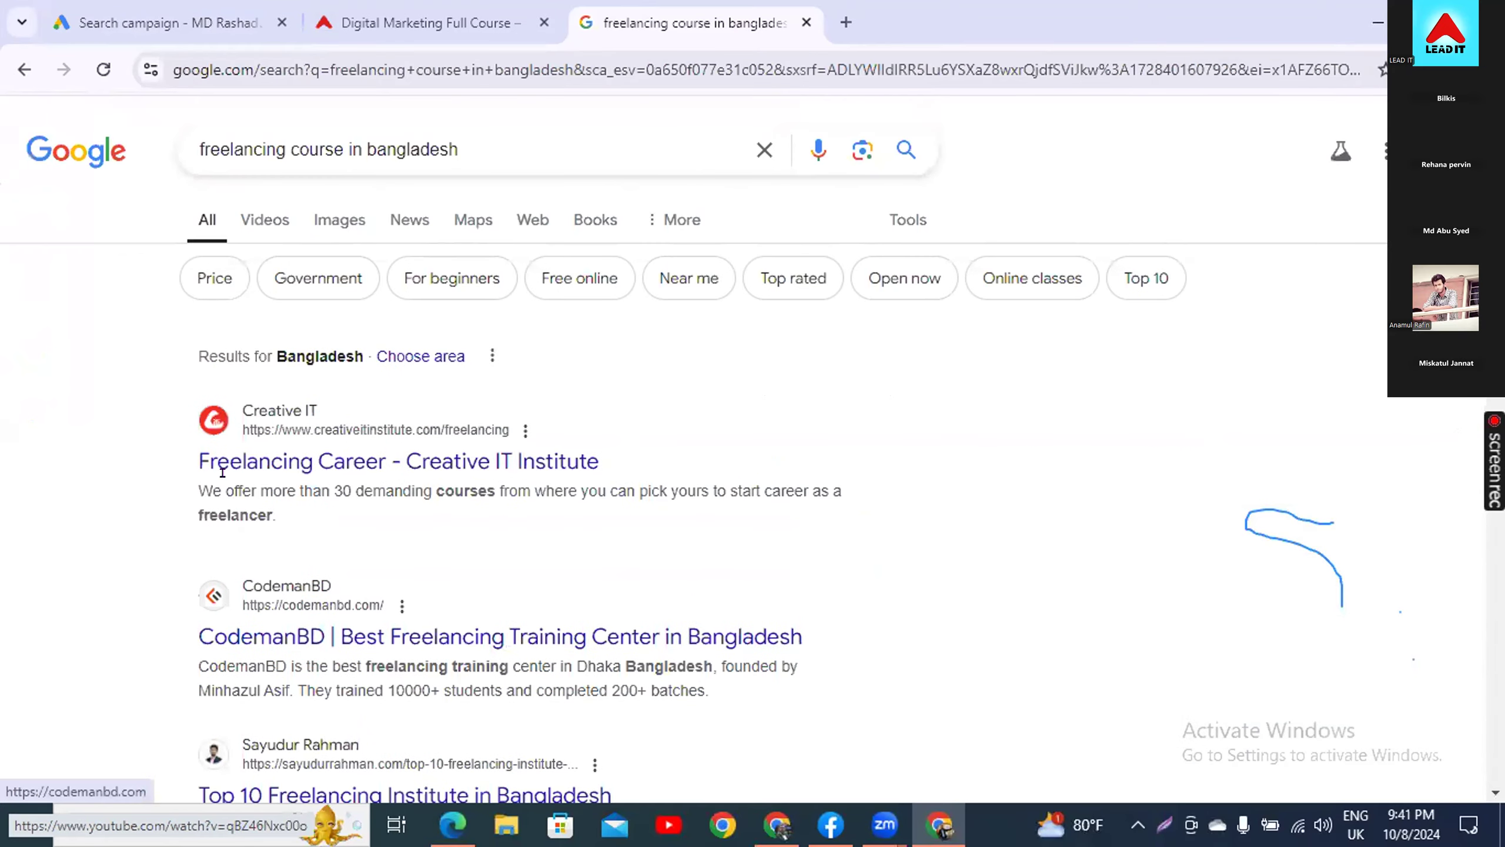
pyautogui.scroll(-4, 234, 488)
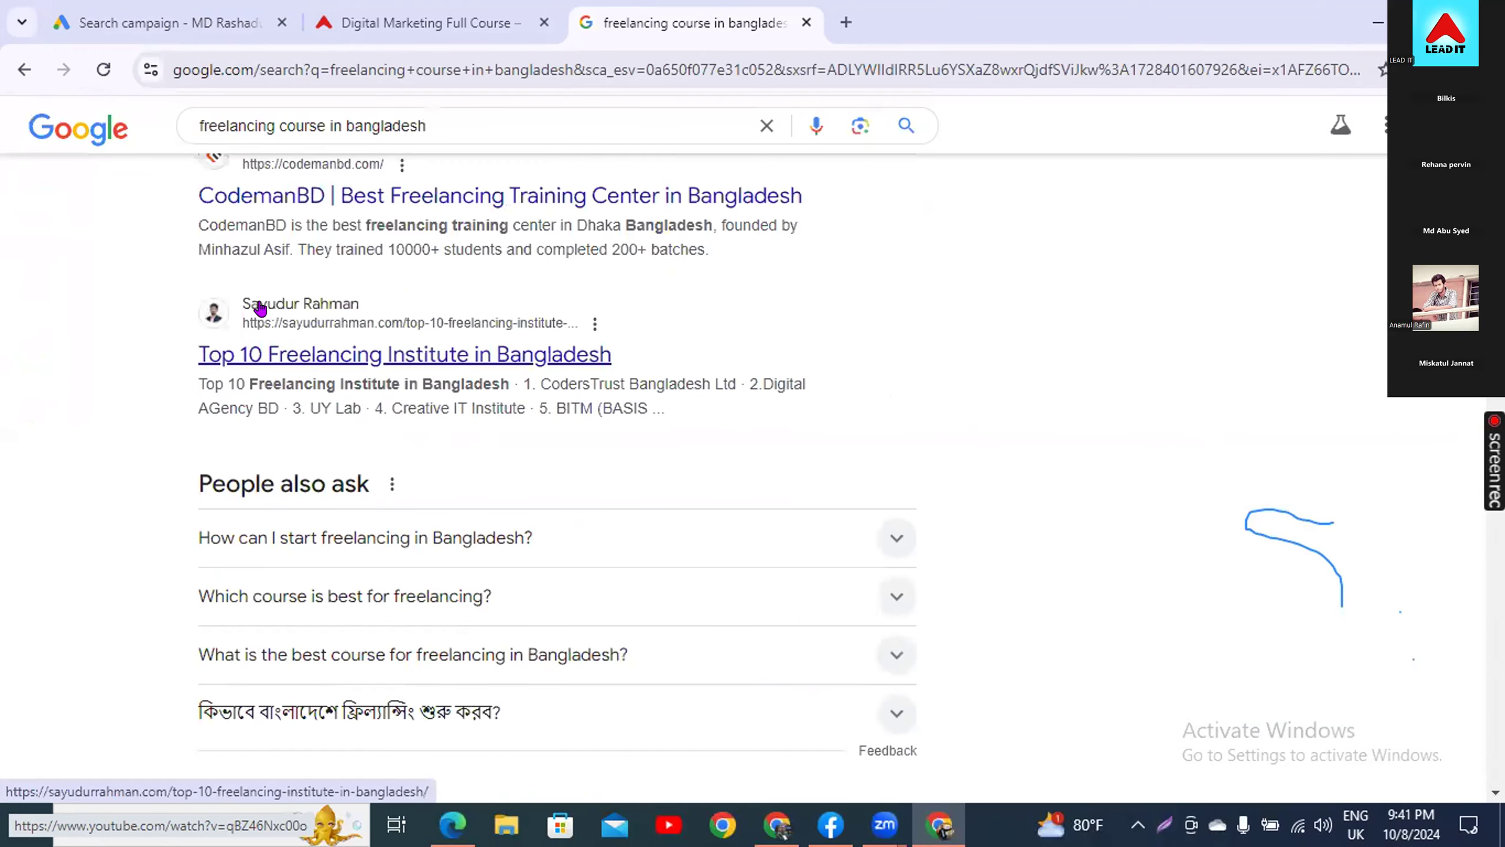
pyautogui.moveTo(199, 225); pyautogui.dragTo(279, 230)
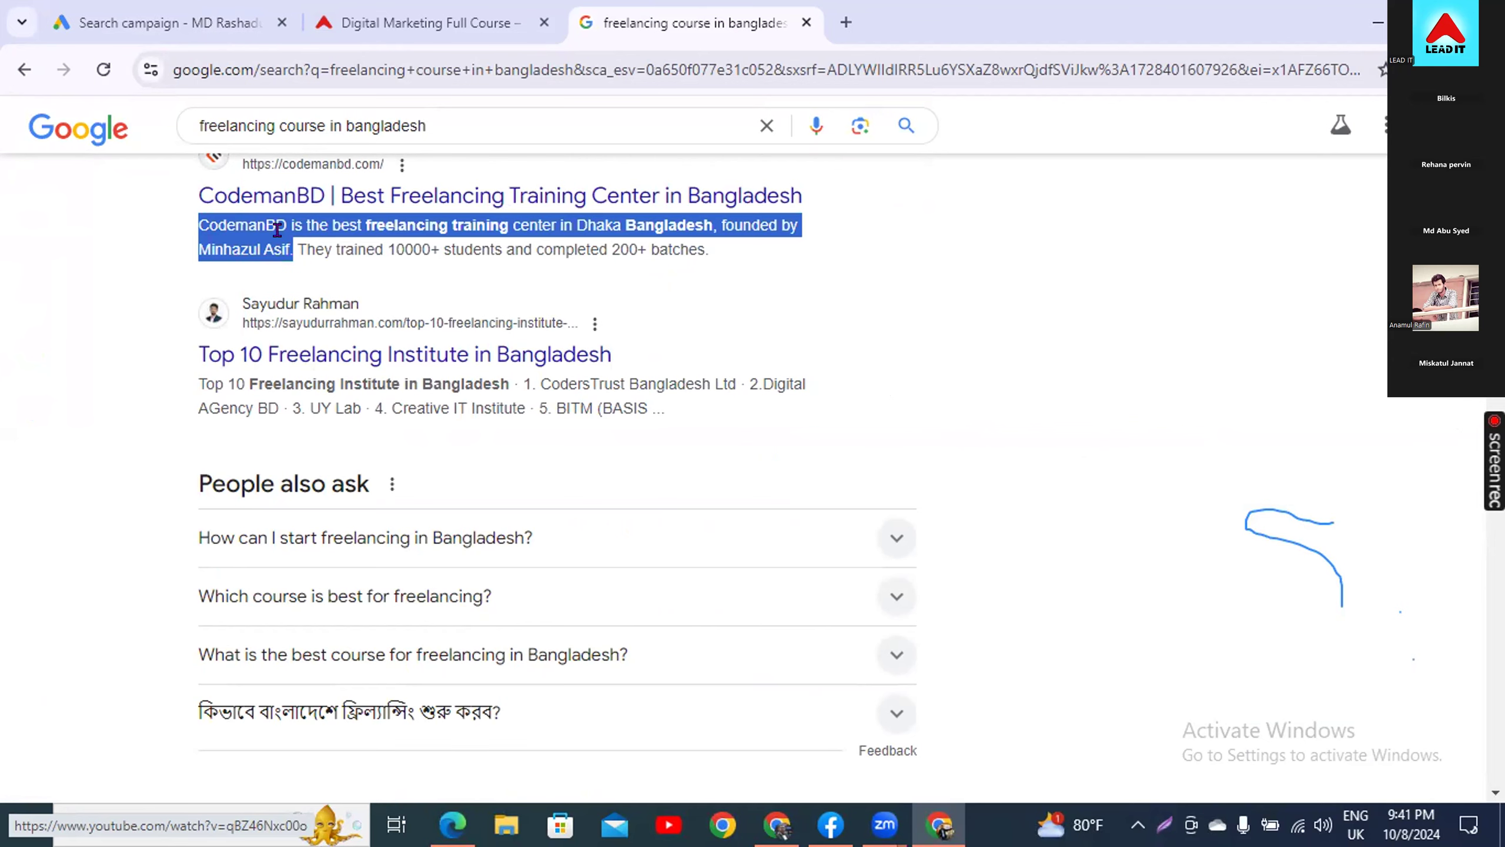
pyautogui.rightClick(269, 238)
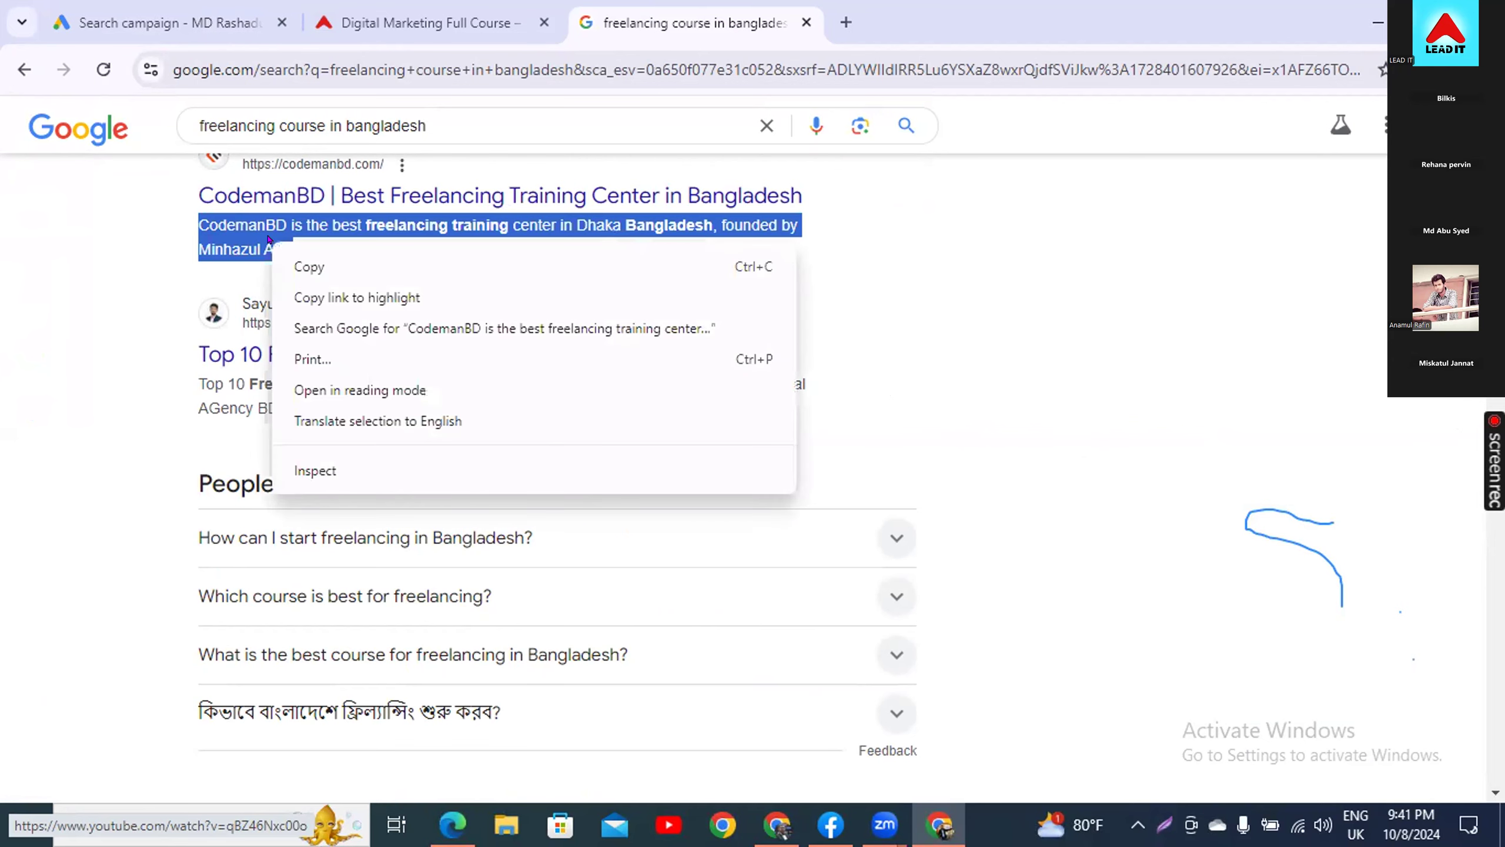
pyautogui.click(181, 252)
pyautogui.scroll(-7, 108, 389)
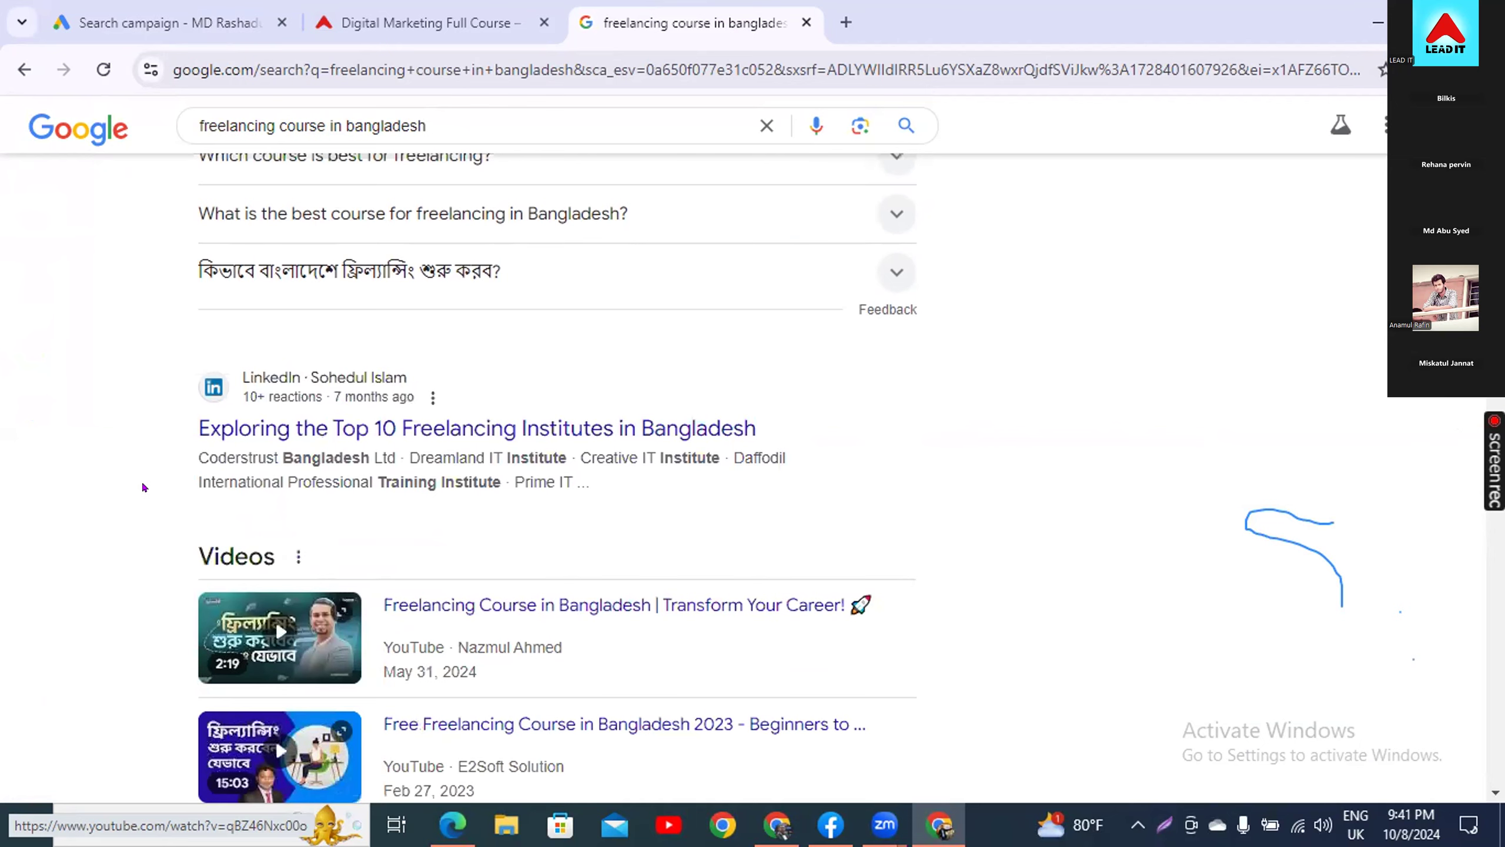
pyautogui.scroll(-10, 163, 462)
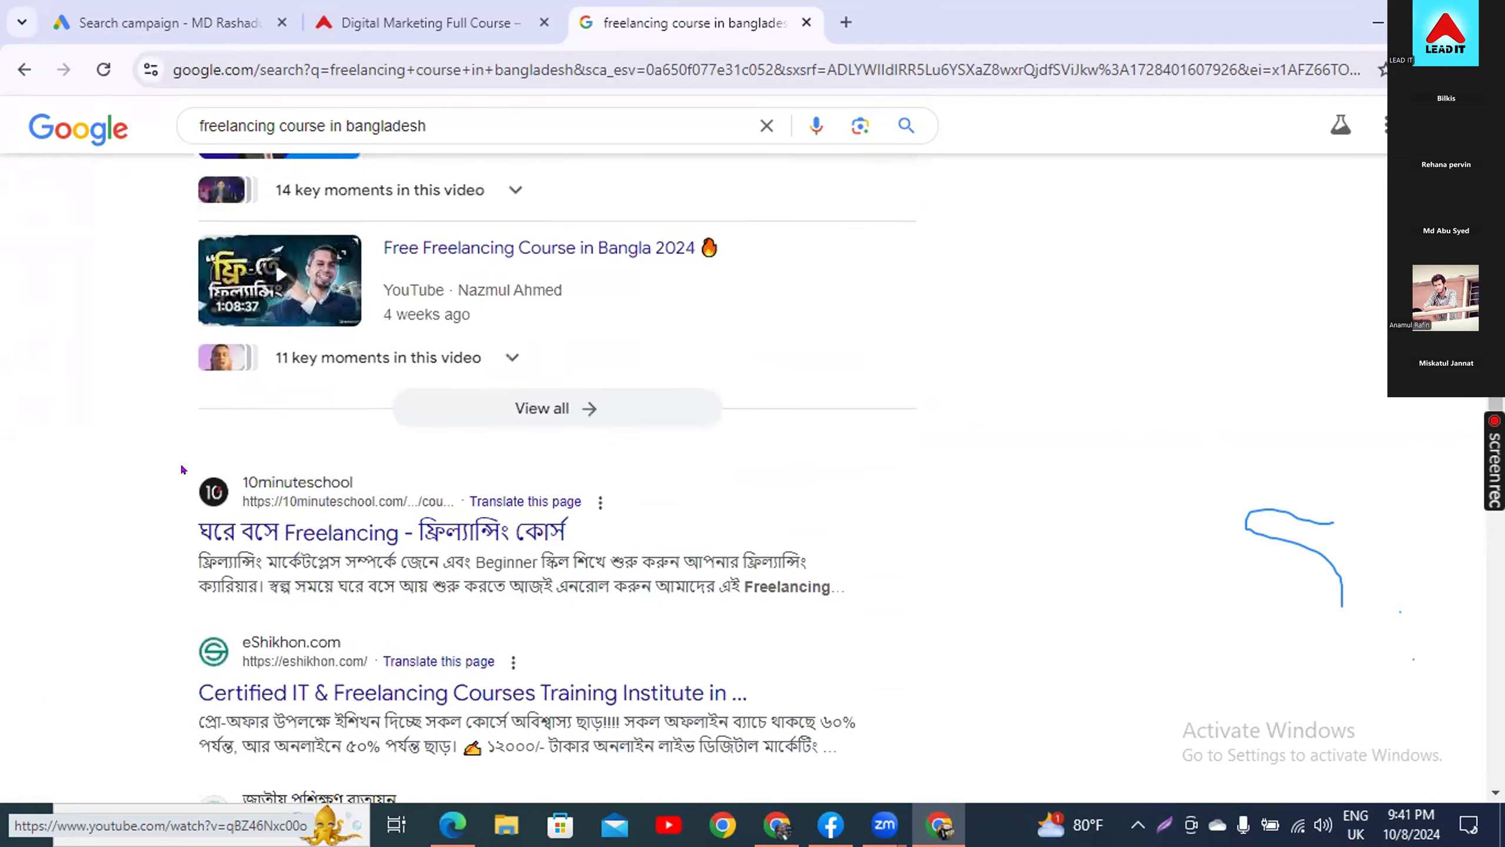
# - Examine the description text beneath the 10minuteschool freelancing course result, highlighting its opening lines
pyautogui.scroll(-4, 181, 469)
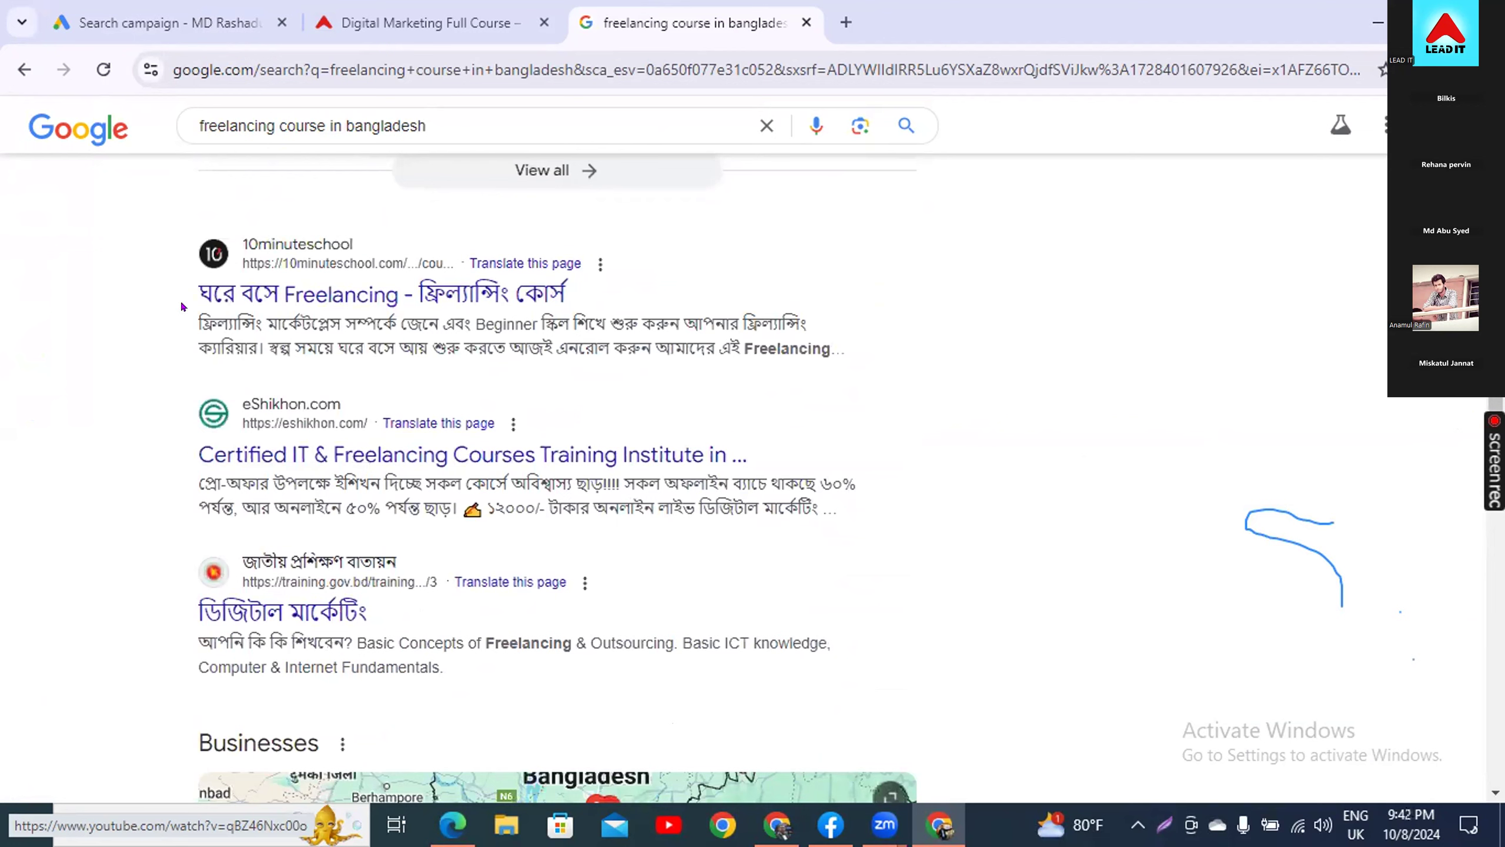
pyautogui.moveTo(185, 324); pyautogui.dragTo(456, 344)
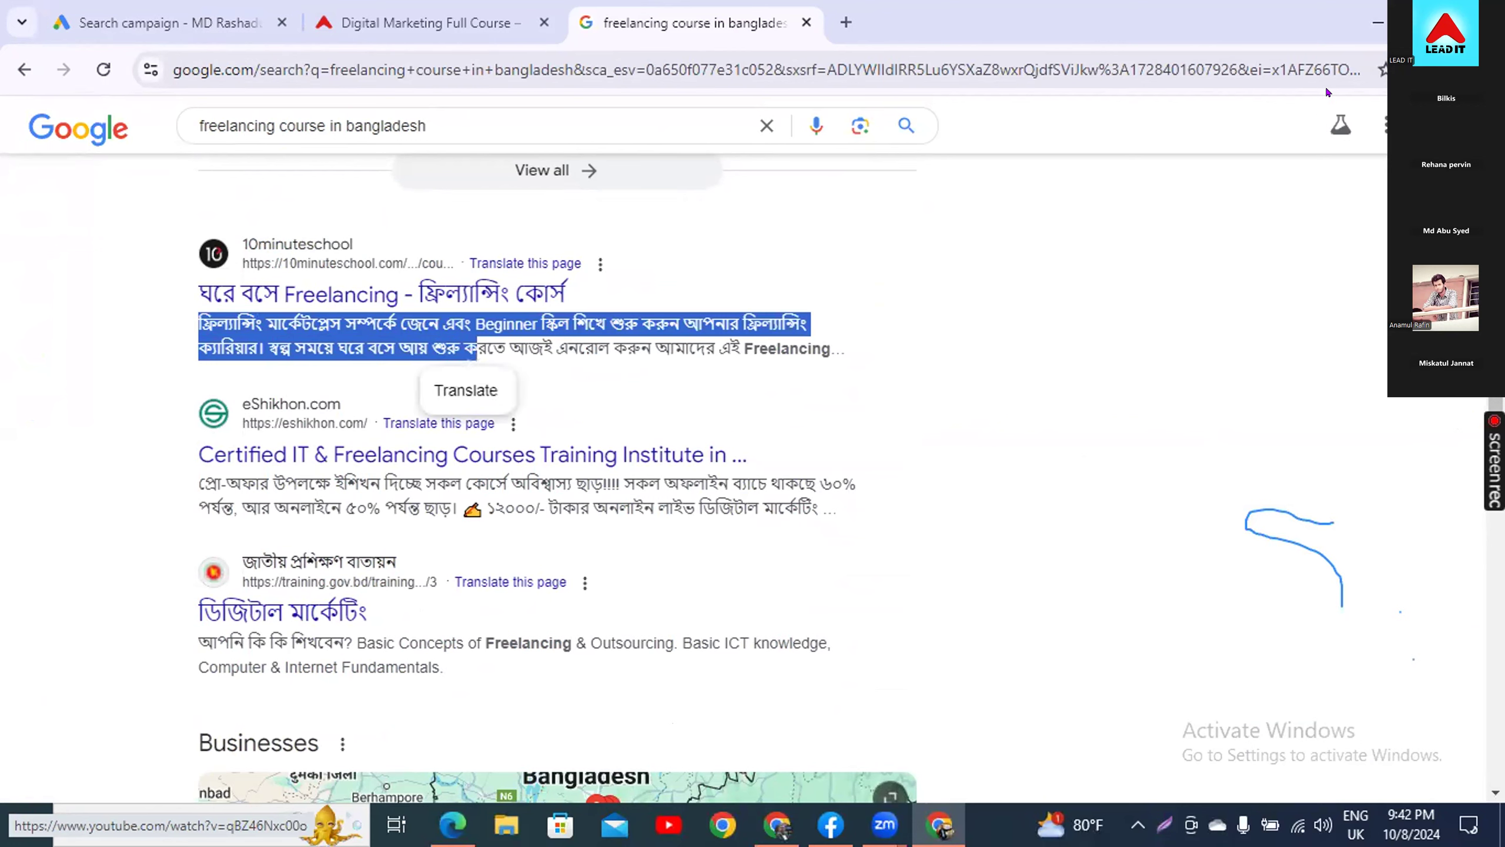
# - Look through the complete list of Google apps from the search results page, then go to the Google home page
pyautogui.click(1379, 125)
pyautogui.scroll(-10, 1316, 278)
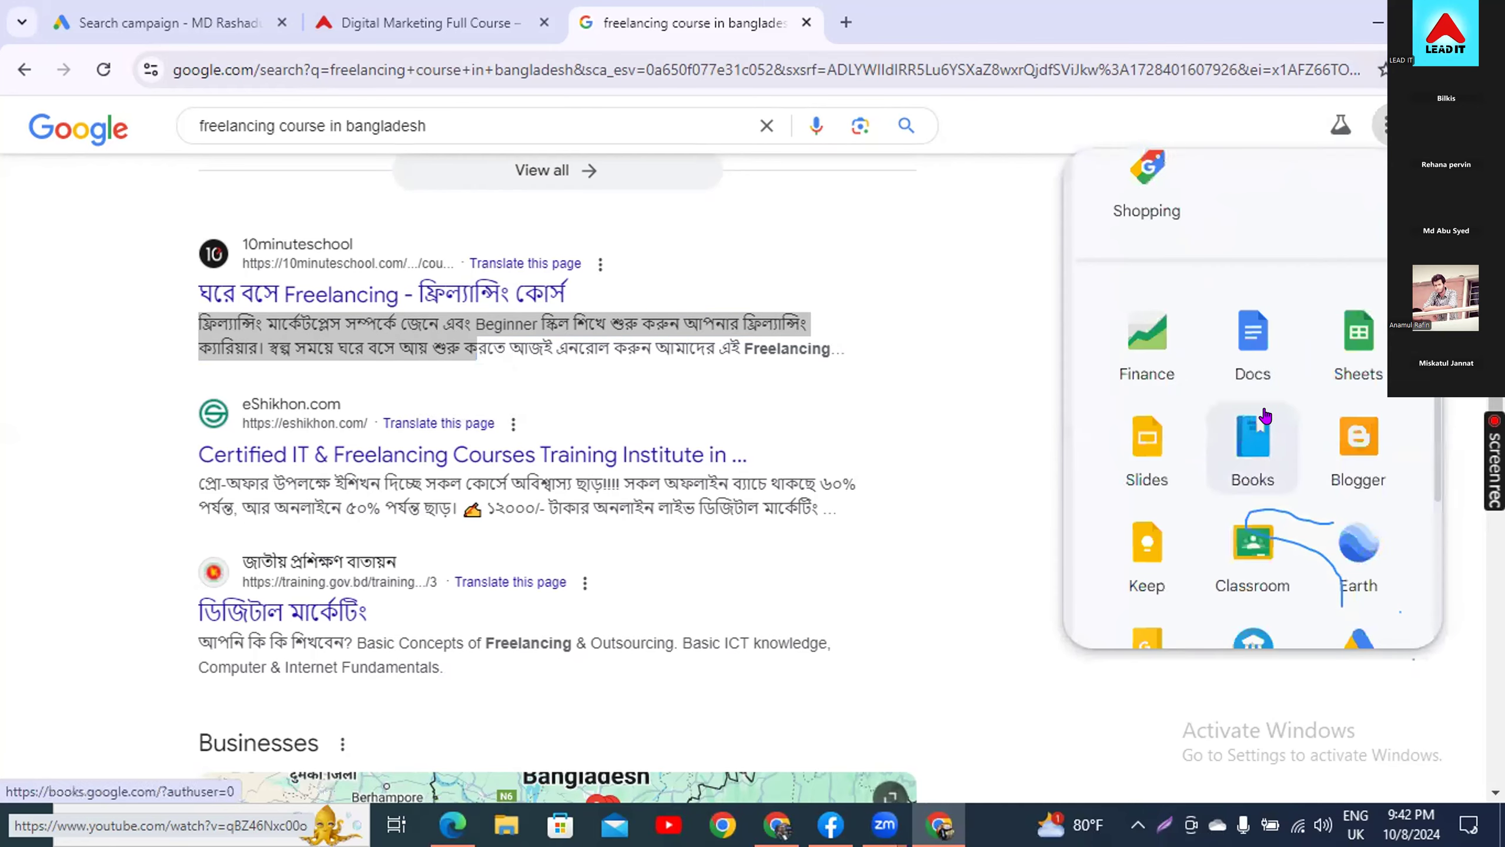
pyautogui.scroll(5, 944, 373)
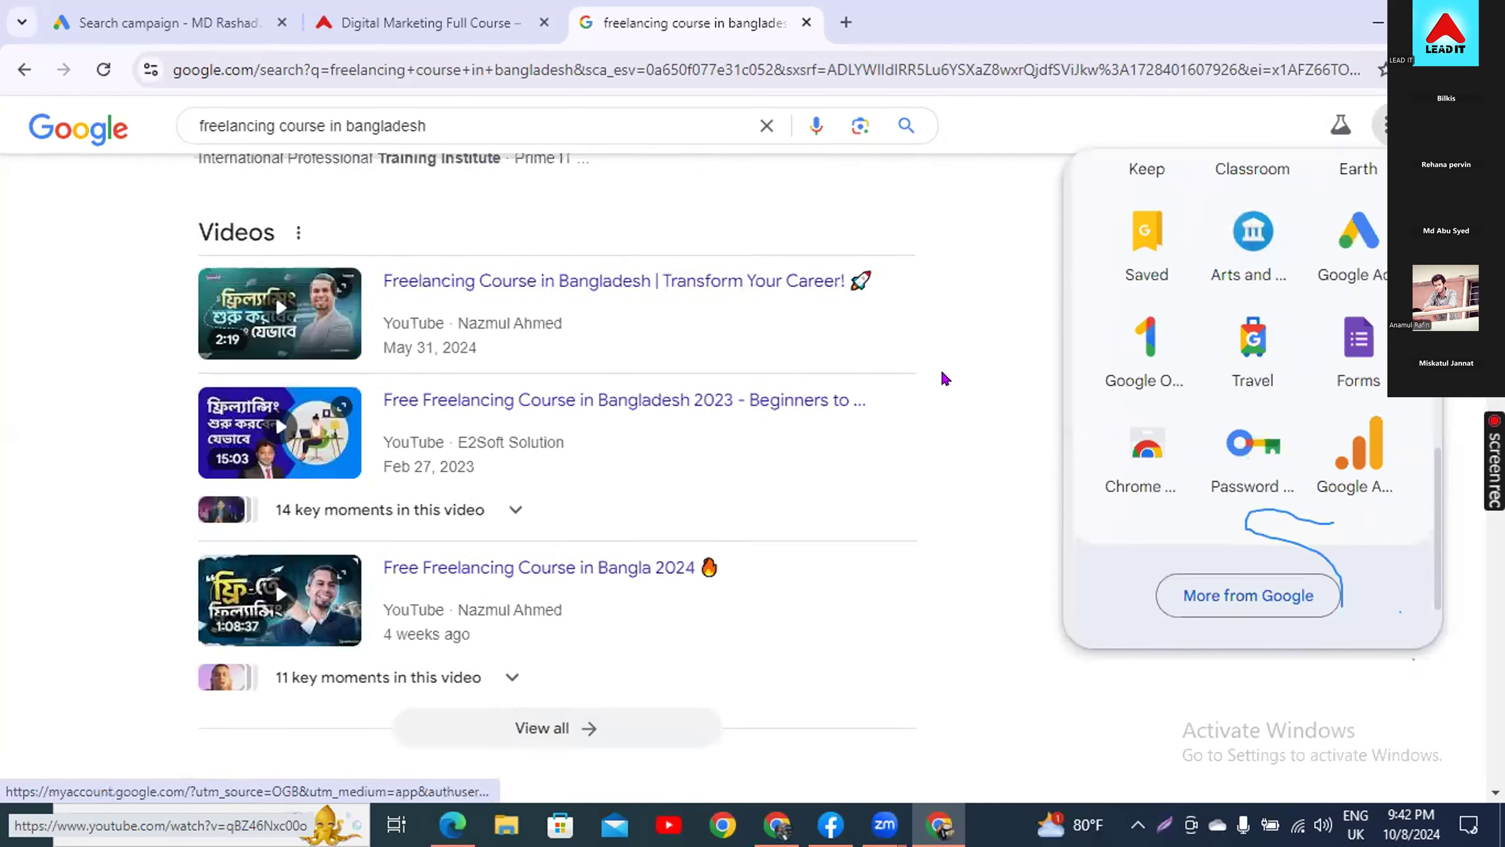
pyautogui.click(954, 371)
pyautogui.scroll(10, 954, 371)
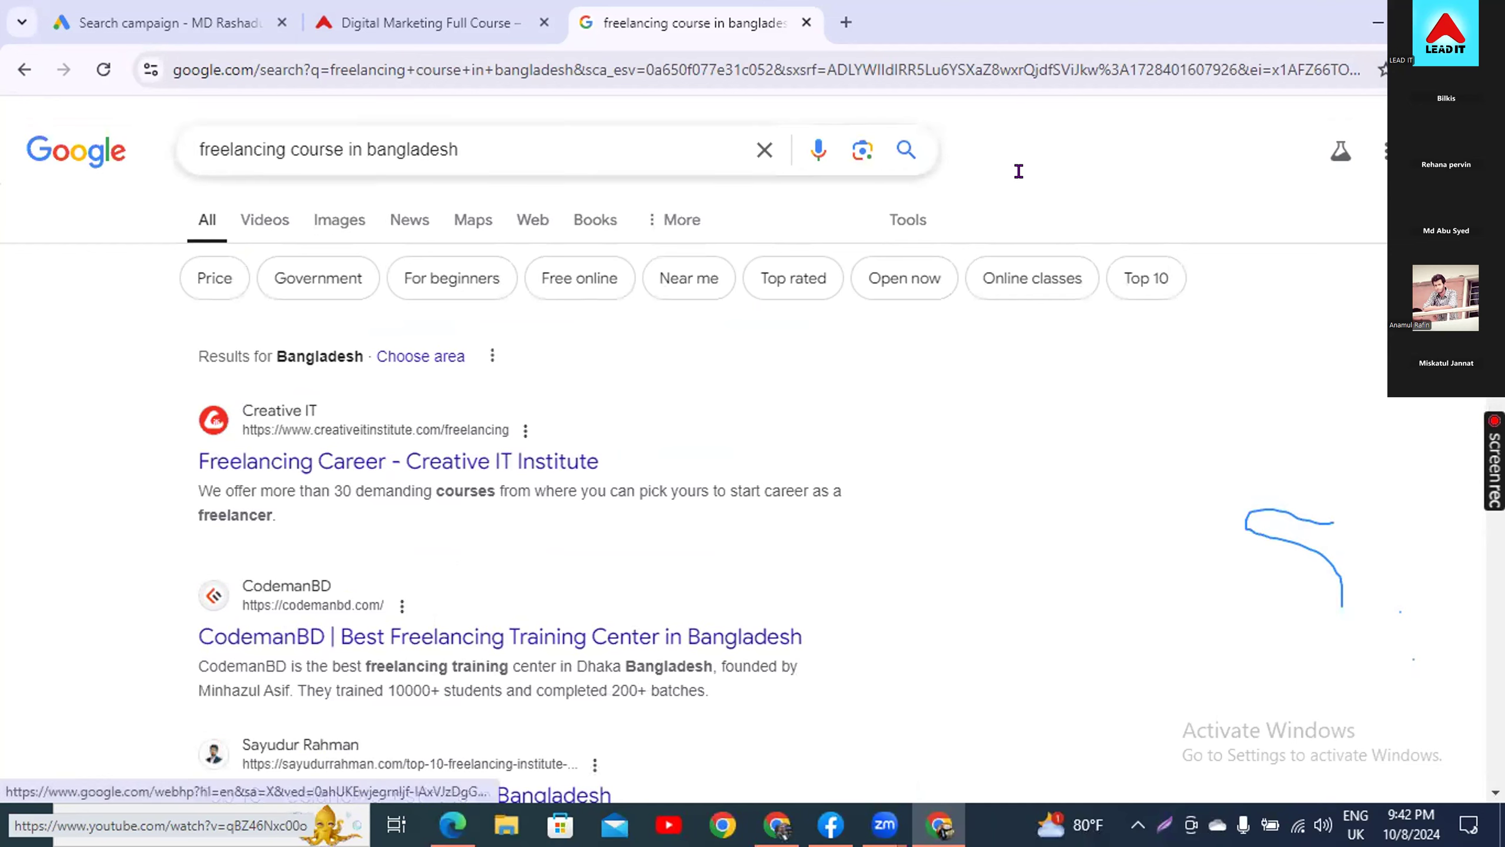
pyautogui.click(1384, 152)
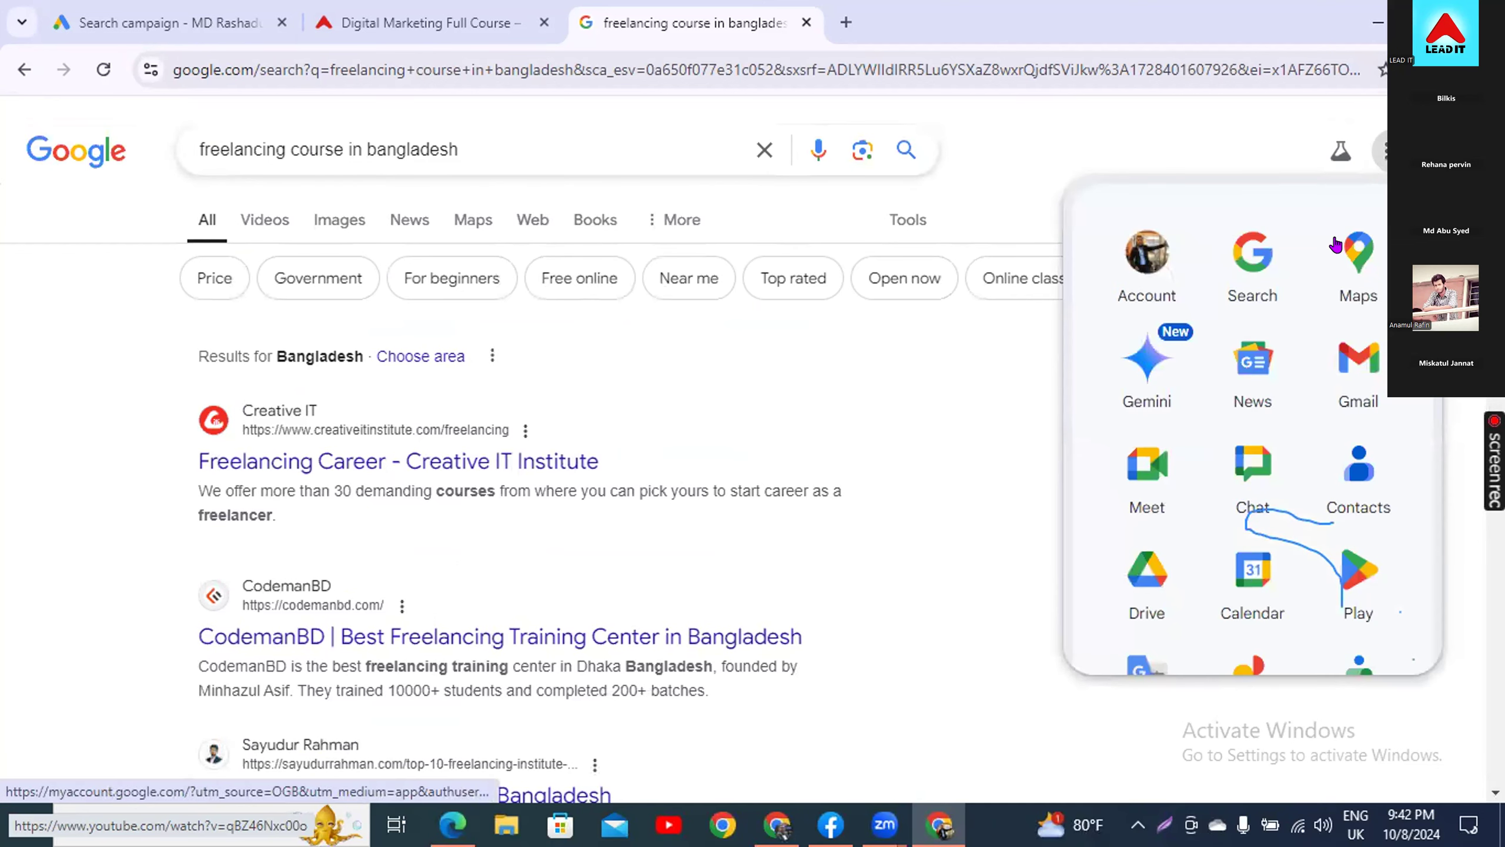
pyautogui.scroll(-10, 1262, 492)
pyautogui.scroll(-15, 1313, 522)
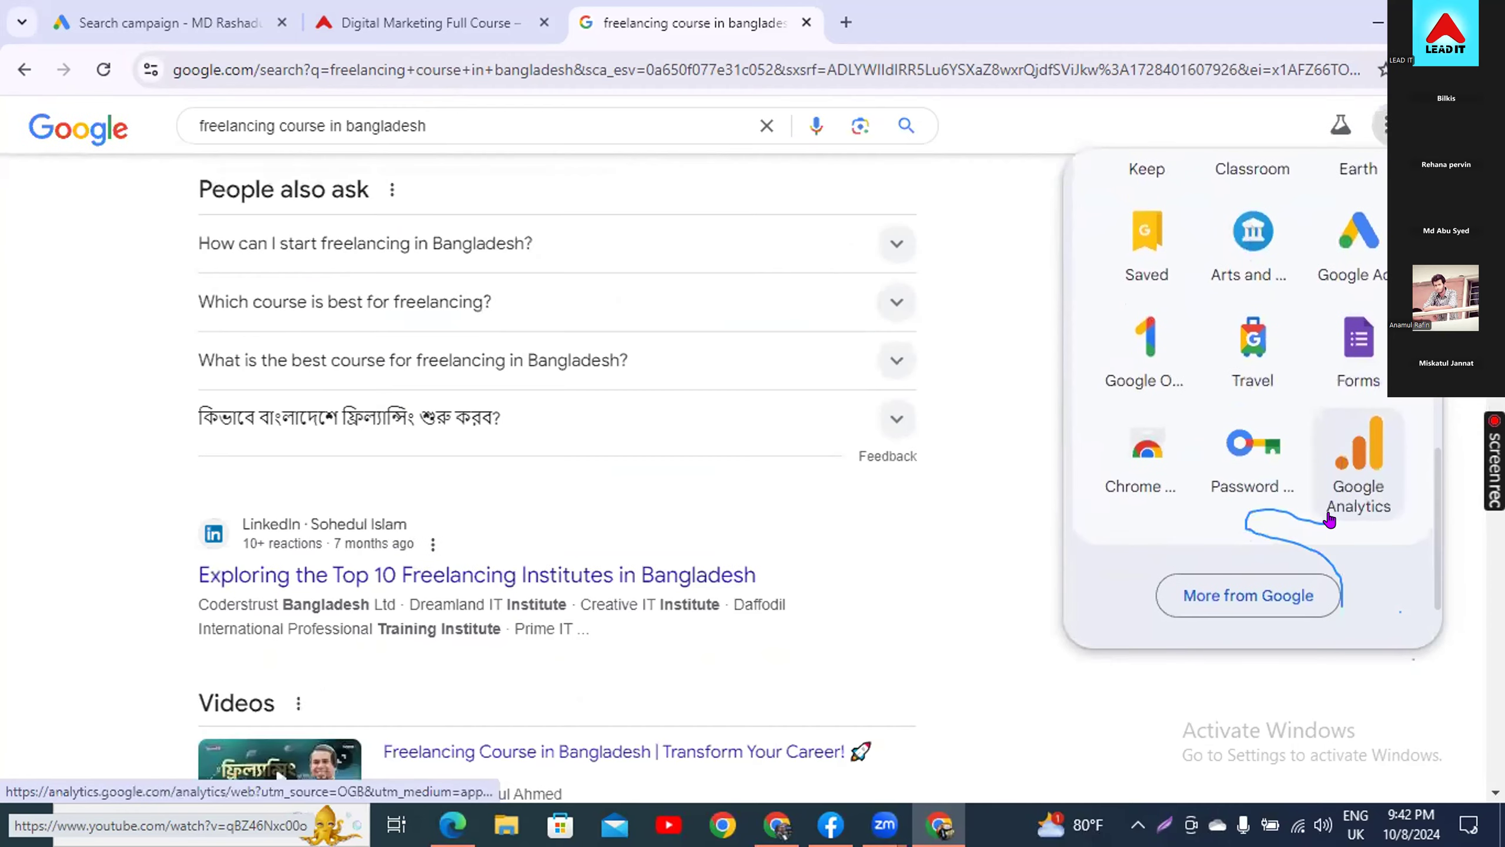
pyautogui.scroll(8, 553, 243)
pyautogui.click(92, 118)
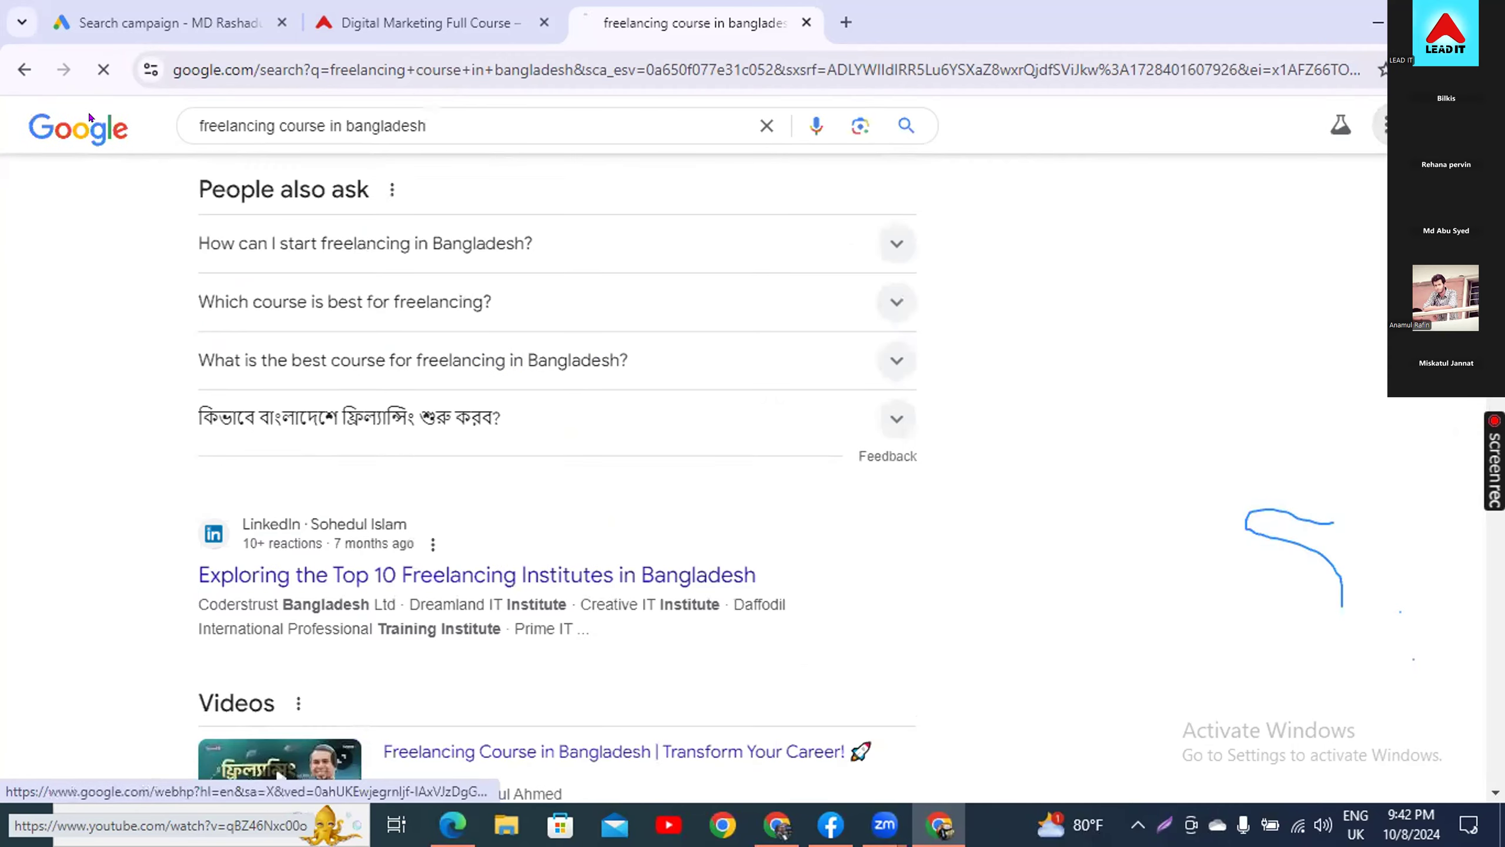
# - Look through Google's search settings, including the language and region options, and return to the Google homepage
pyautogui.click(1384, 131)
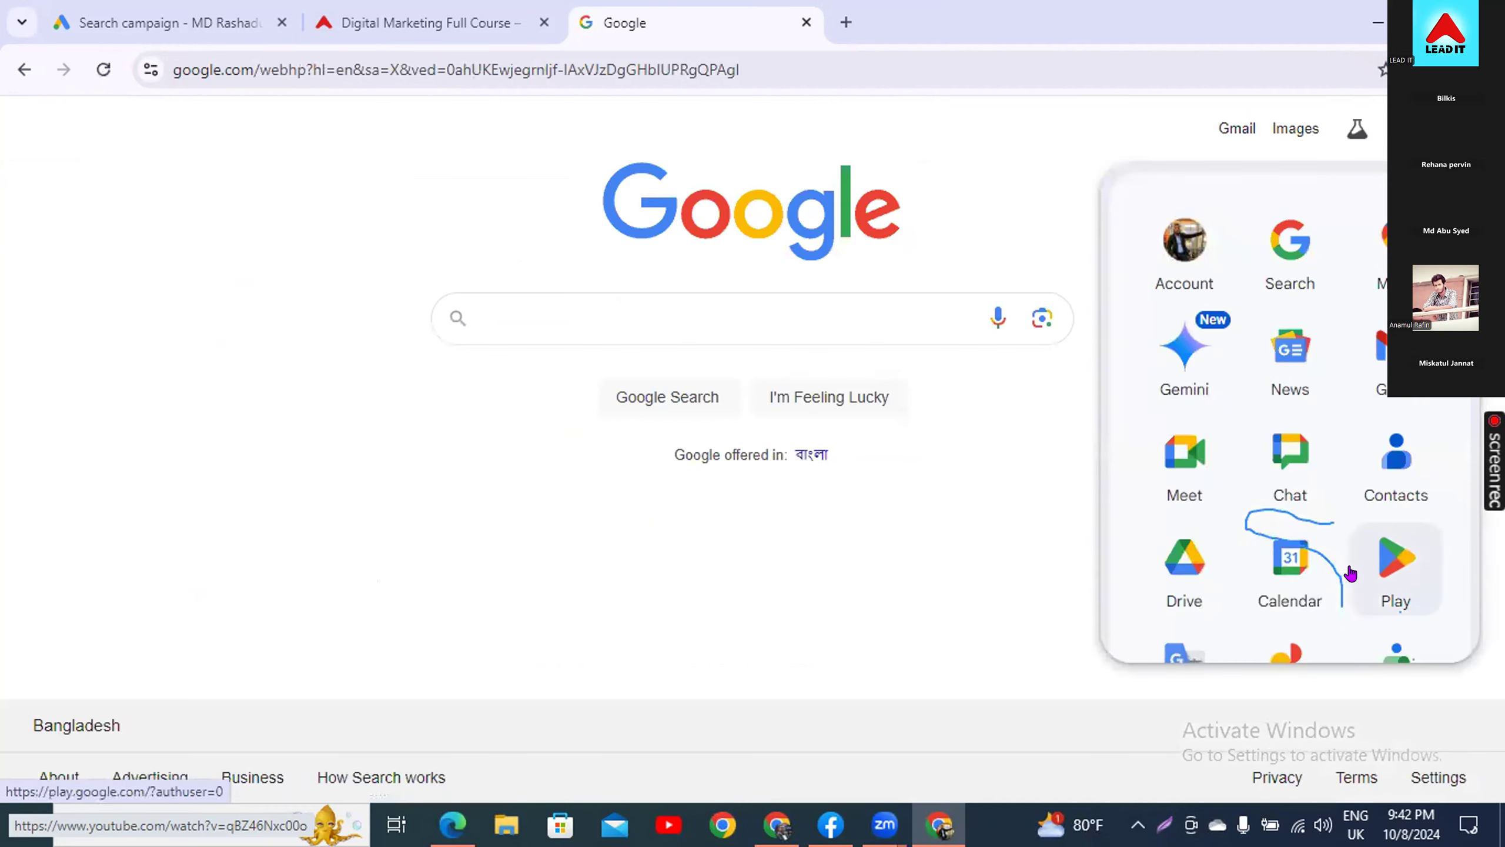
pyautogui.click(951, 211)
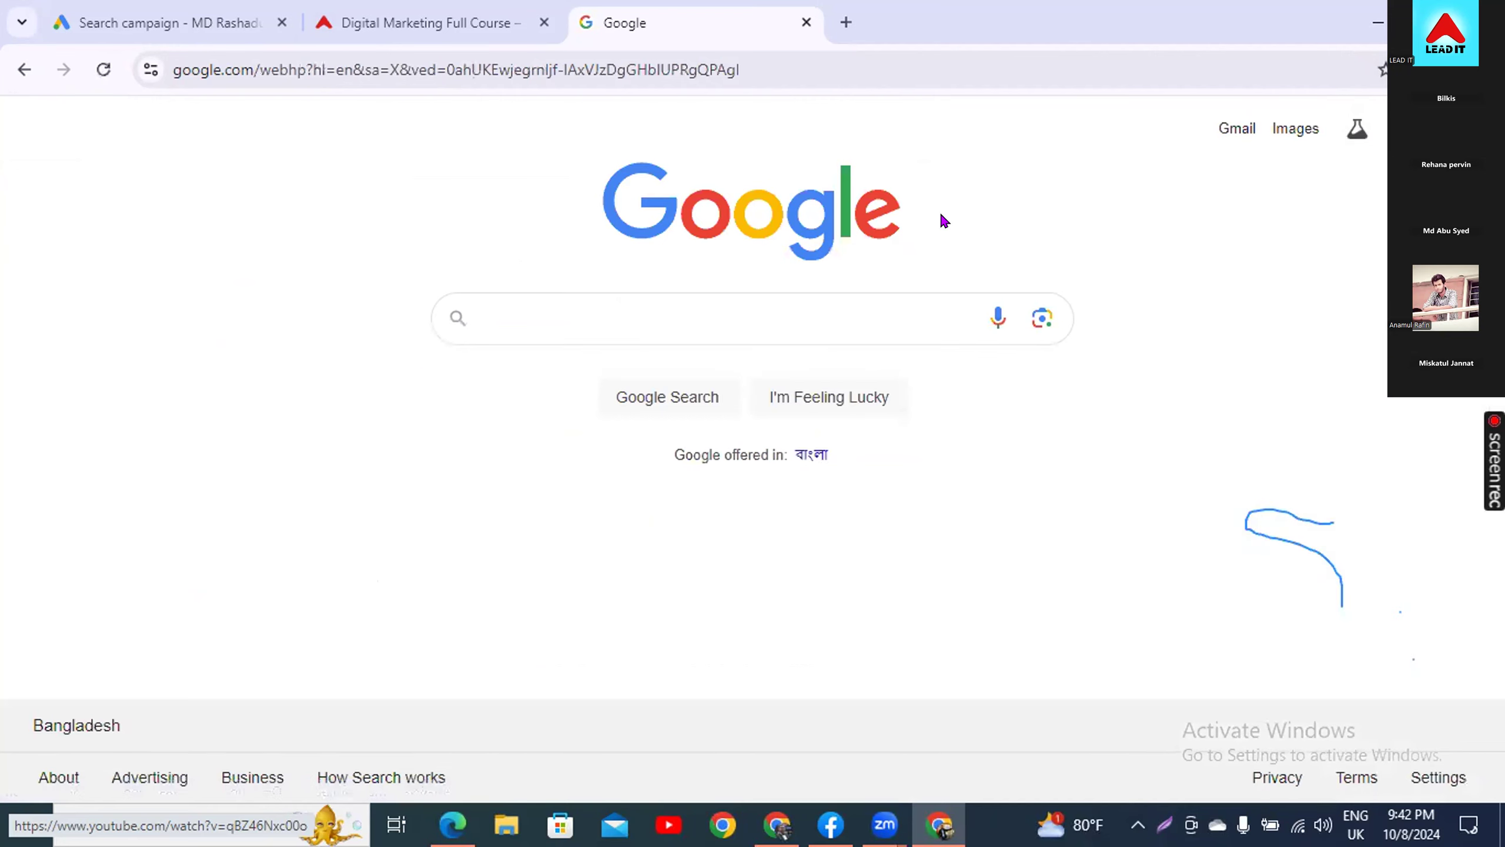
pyautogui.click(1421, 781)
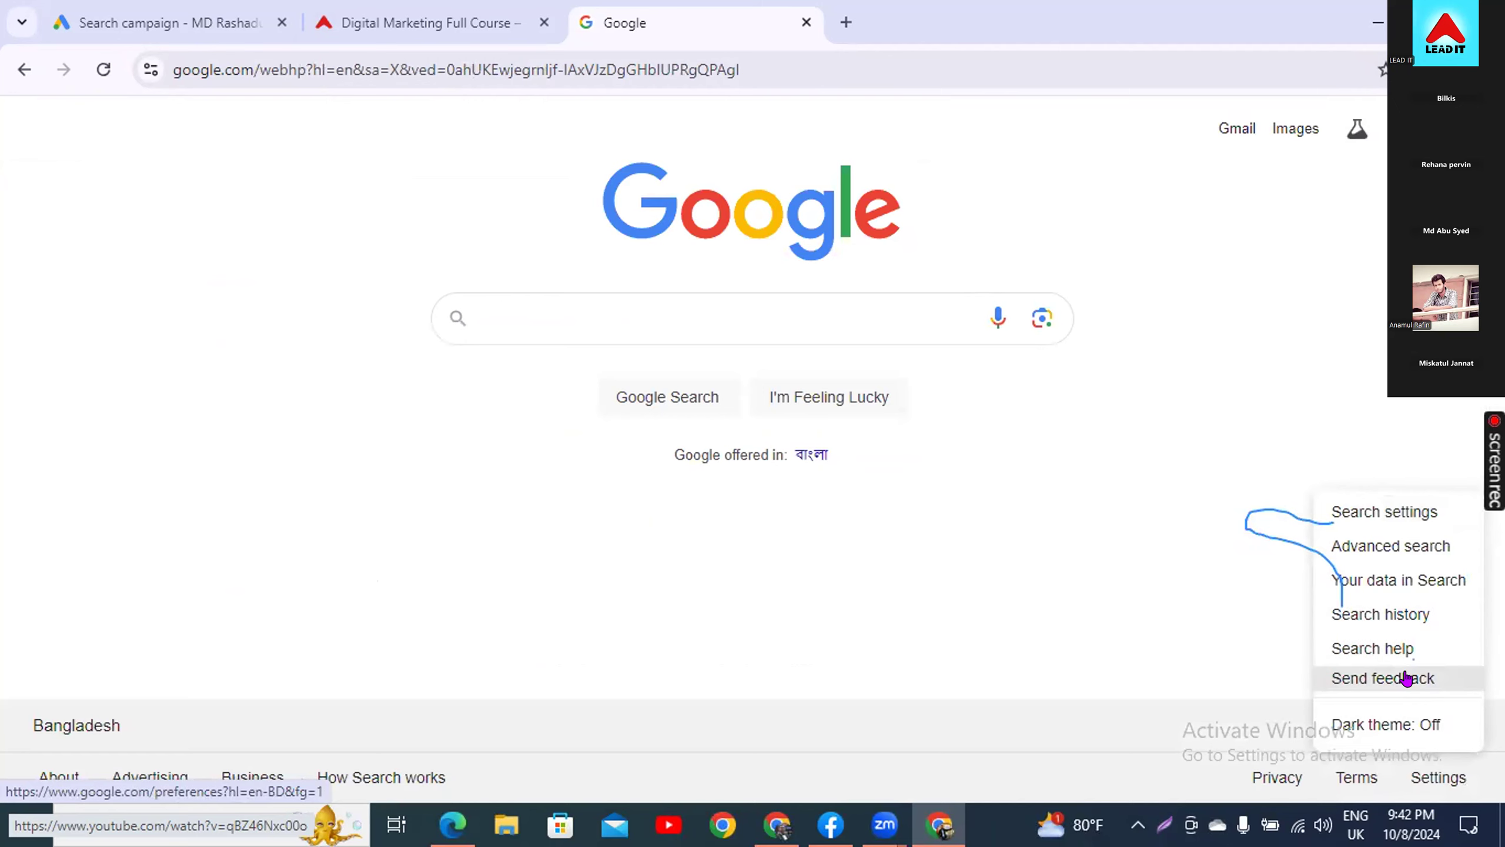
pyautogui.click(1383, 517)
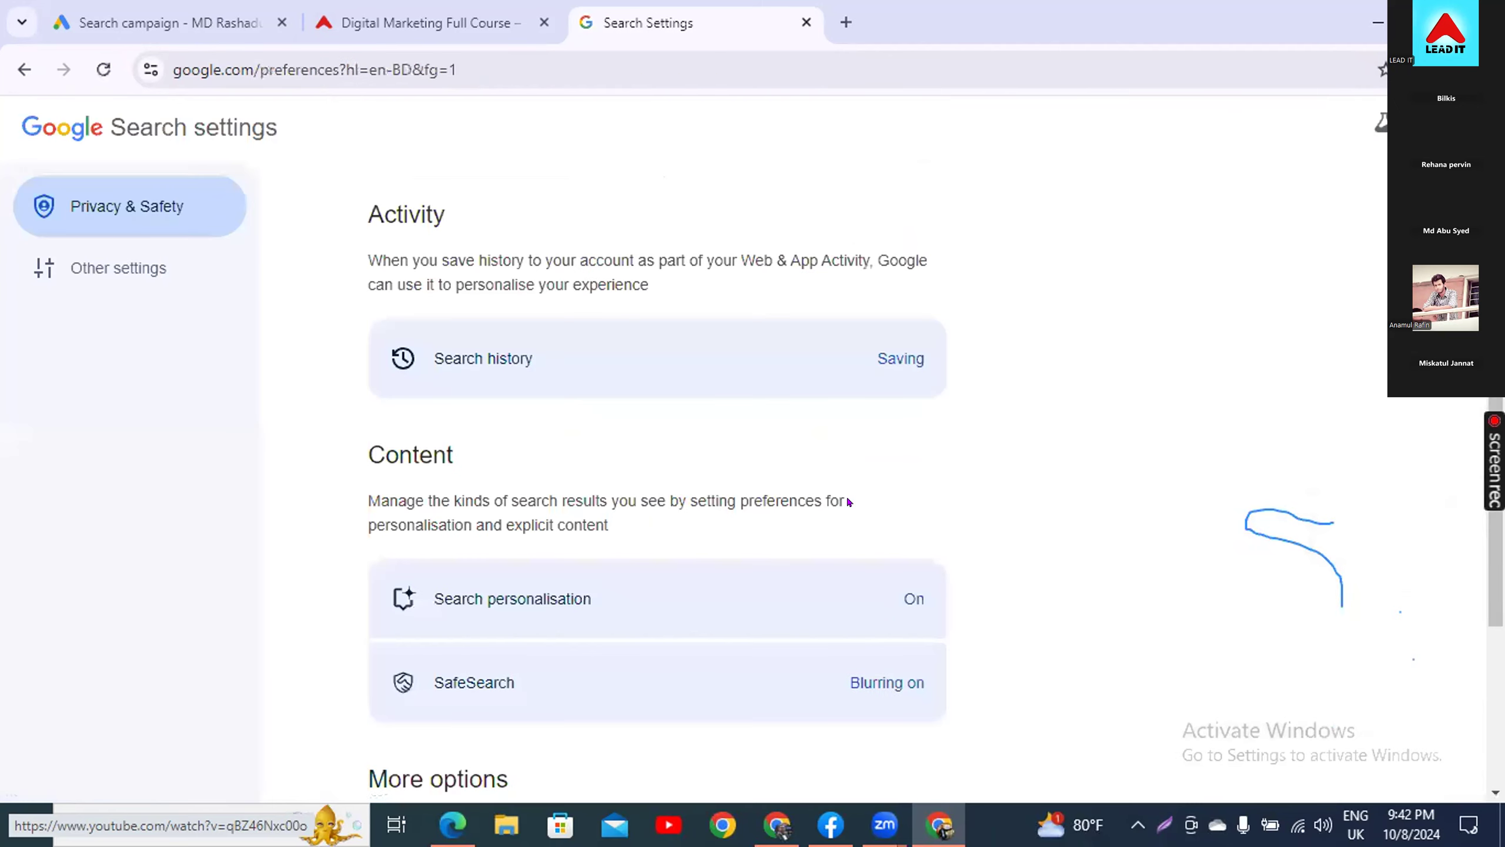
pyautogui.click(136, 269)
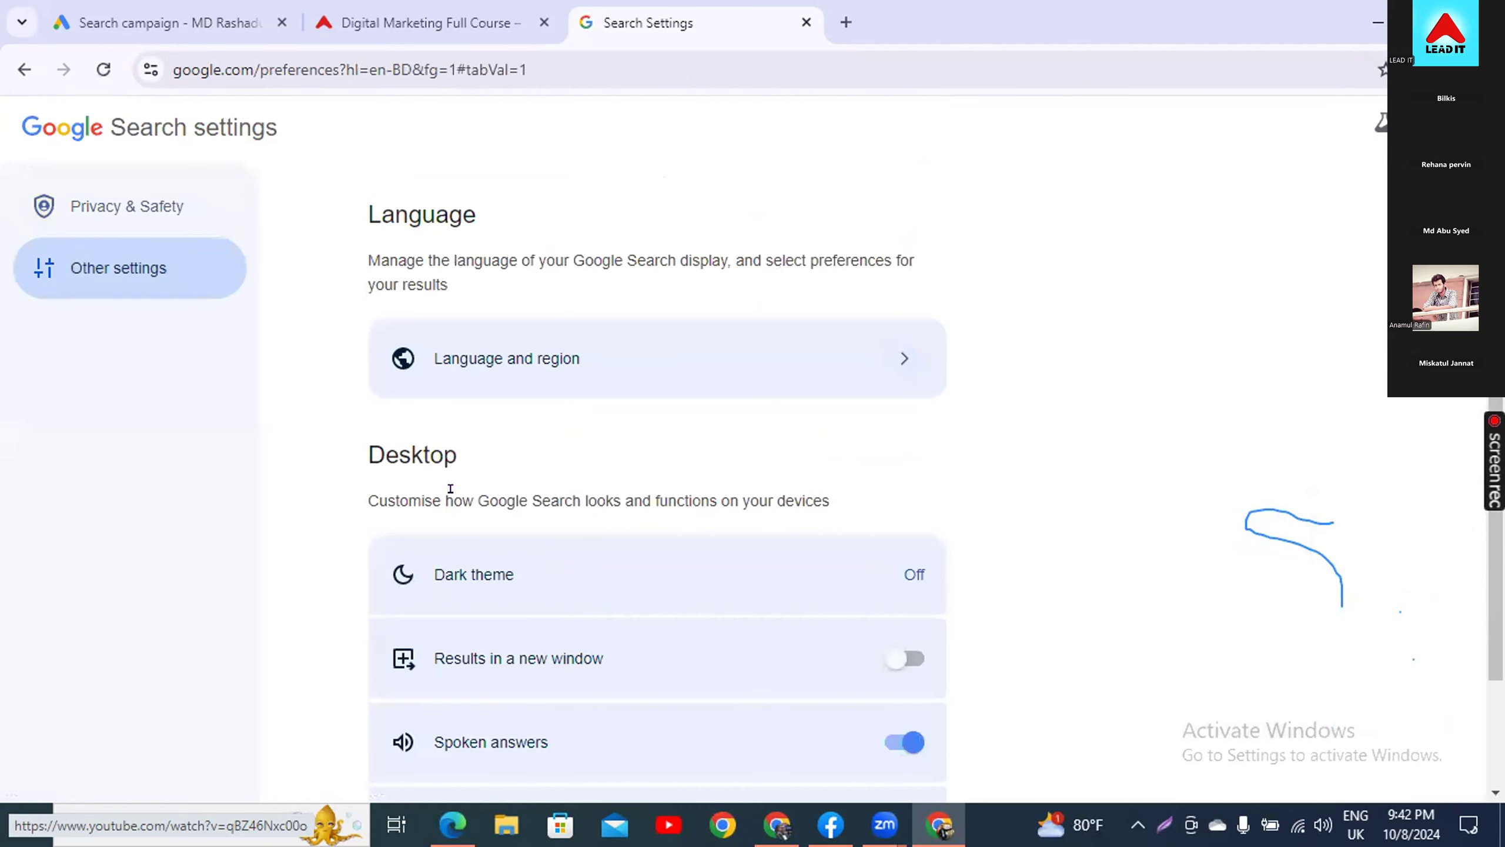
pyautogui.click(697, 363)
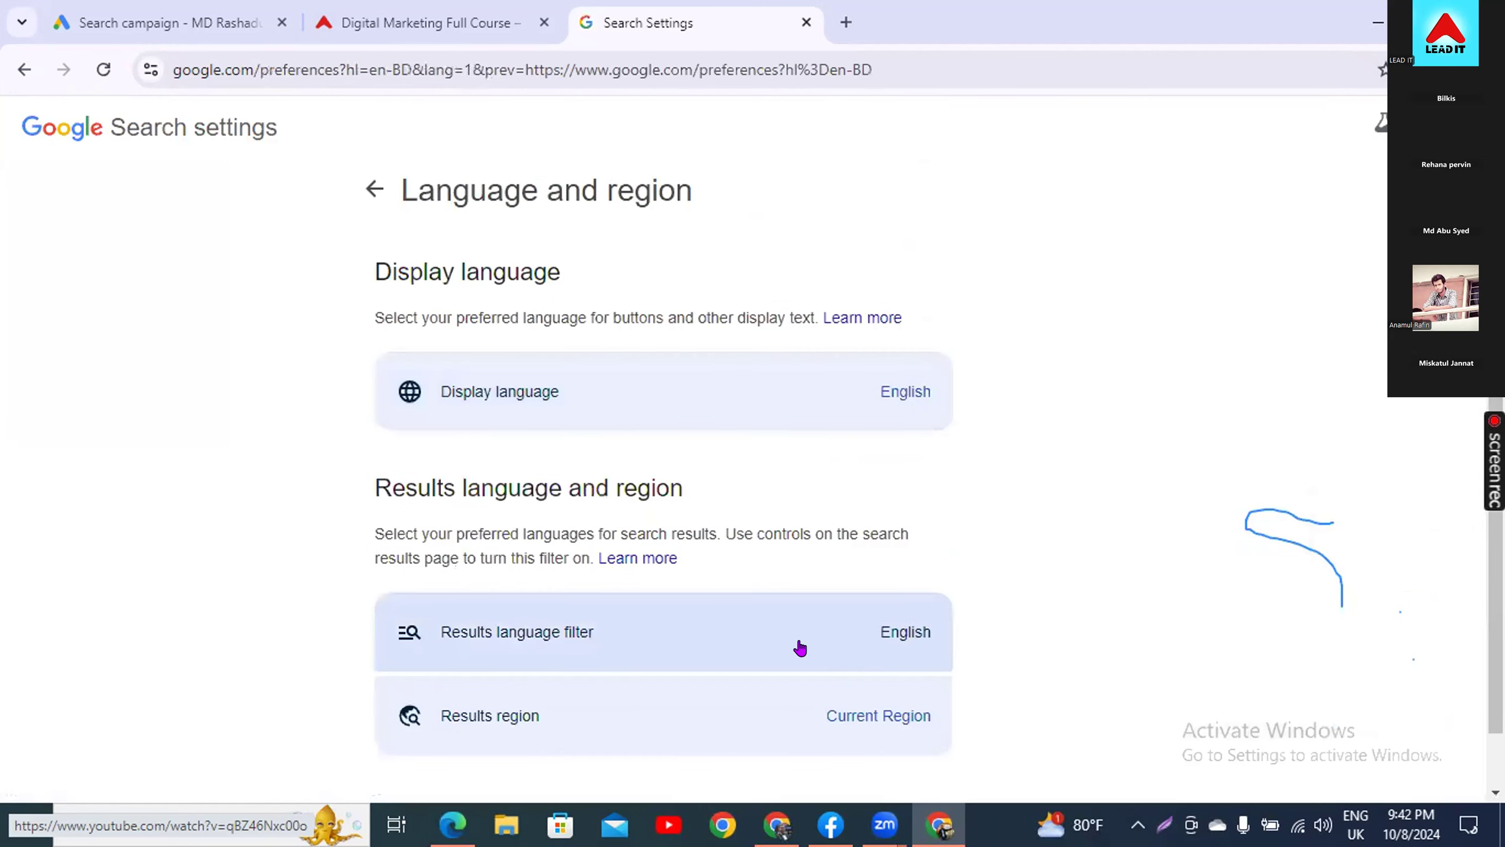
pyautogui.click(24, 69)
pyautogui.click(23, 70)
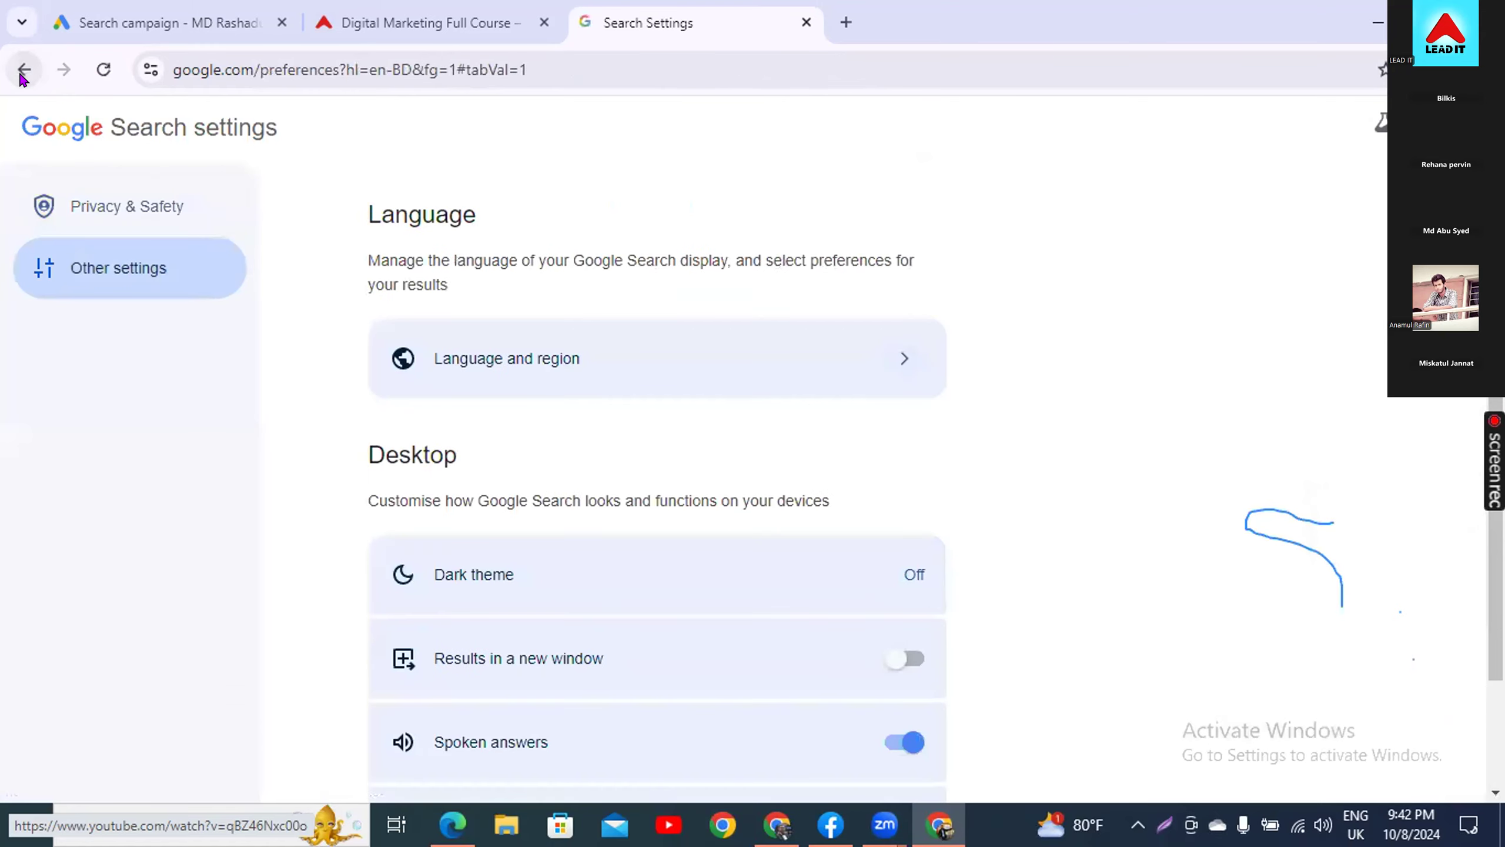
pyautogui.click(23, 70)
# - Search Google for "freelancing course in bangladesh" and look through the results for usable ad description wording
pyautogui.click(481, 308)
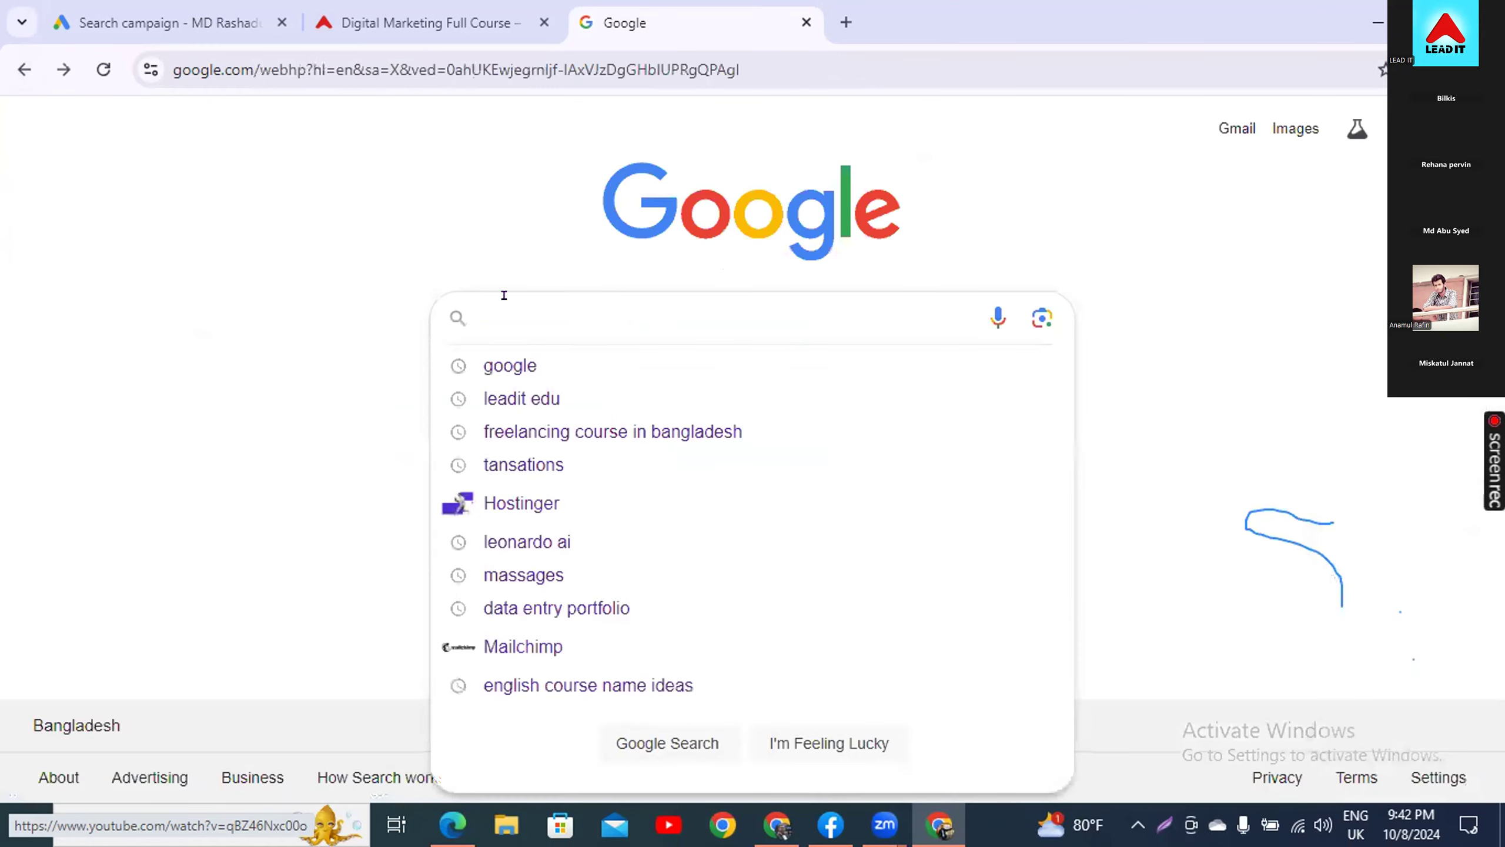
pyautogui.click(616, 436)
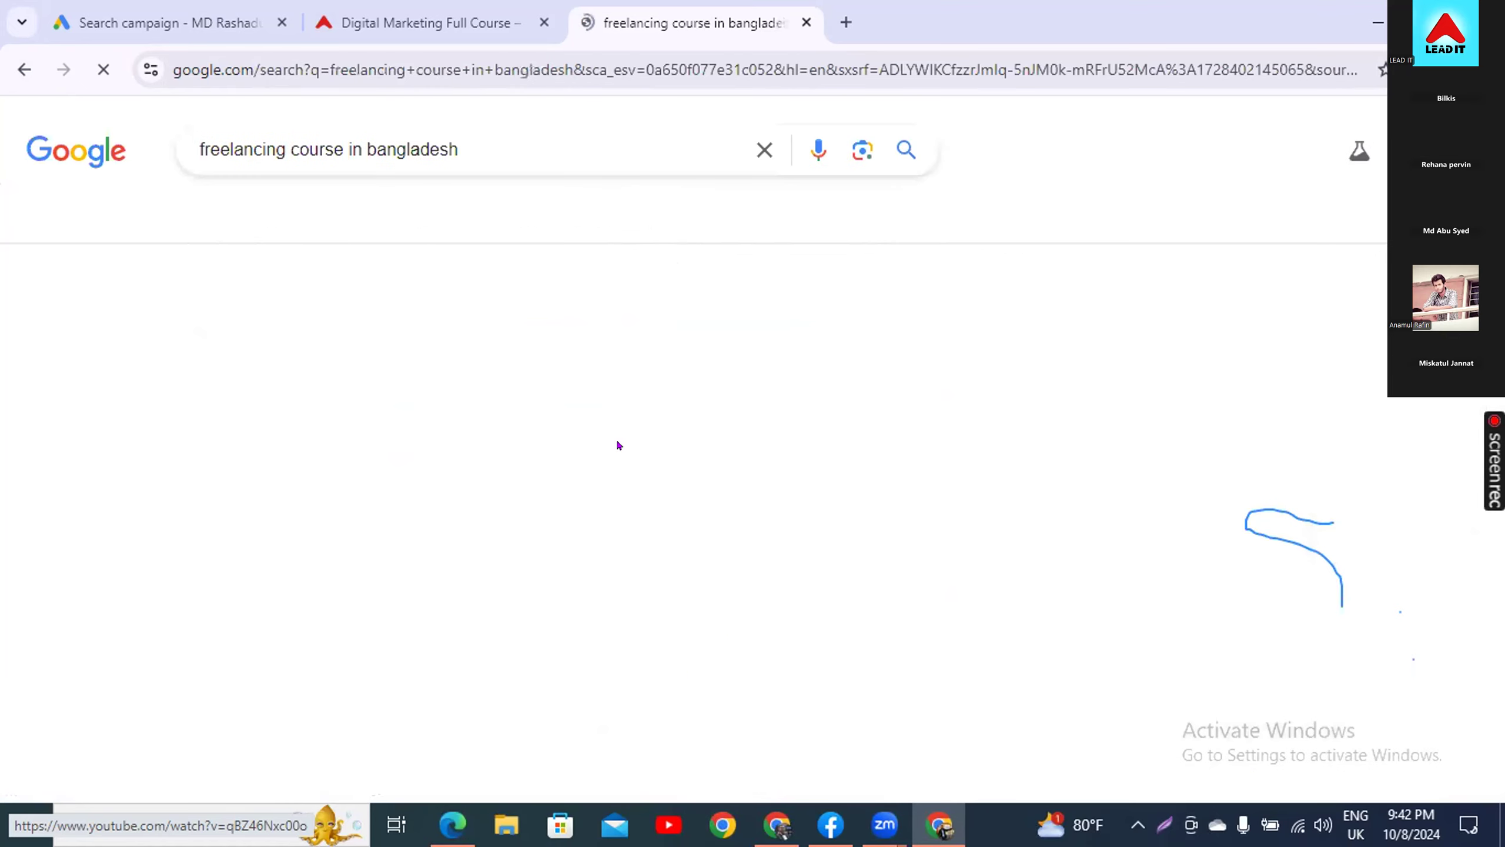
pyautogui.scroll(-5, 126, 638)
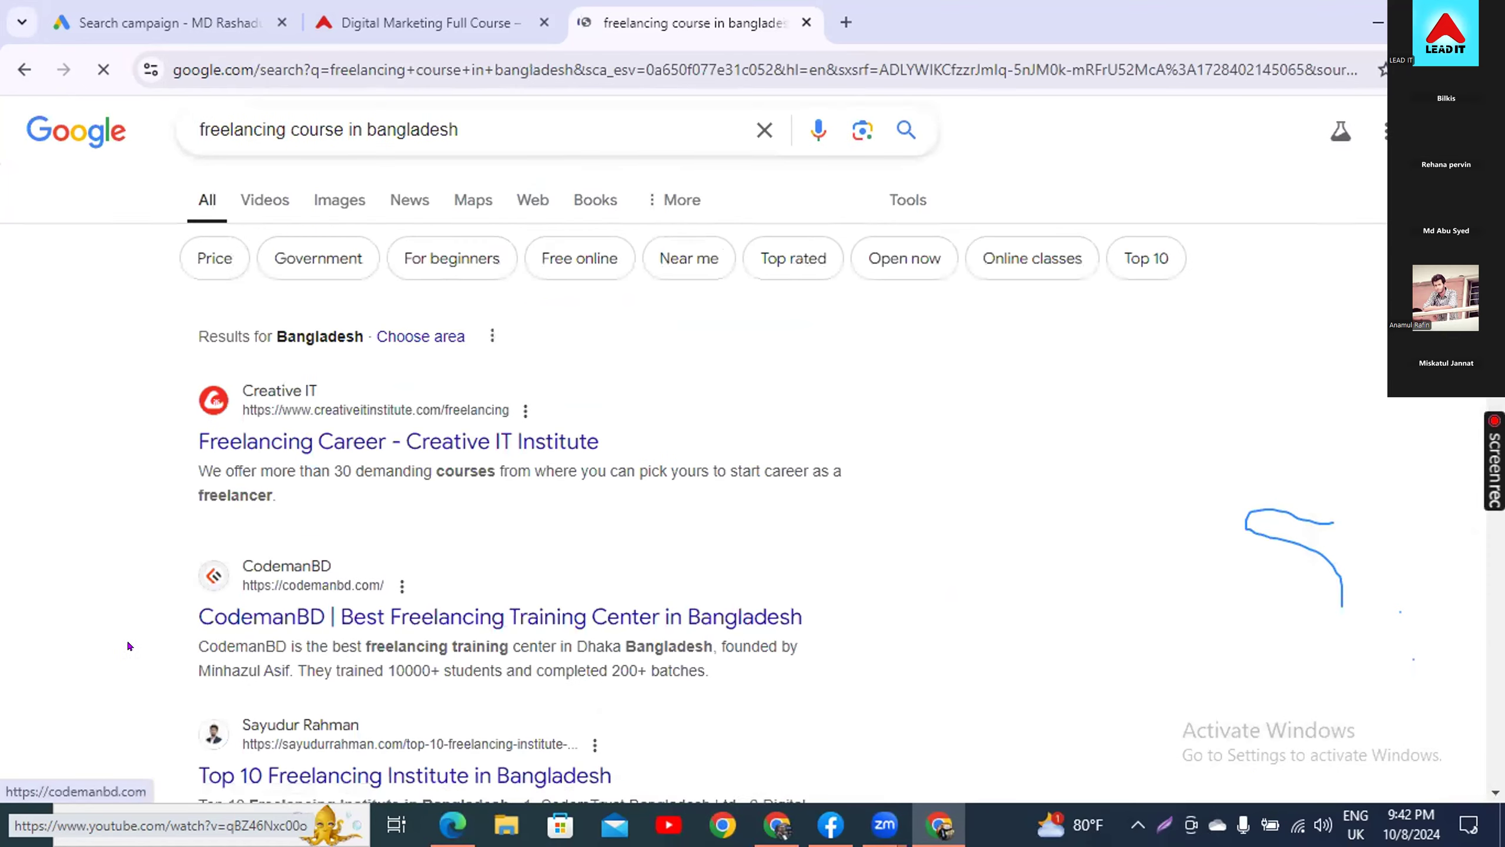
pyautogui.scroll(-10, 154, 638)
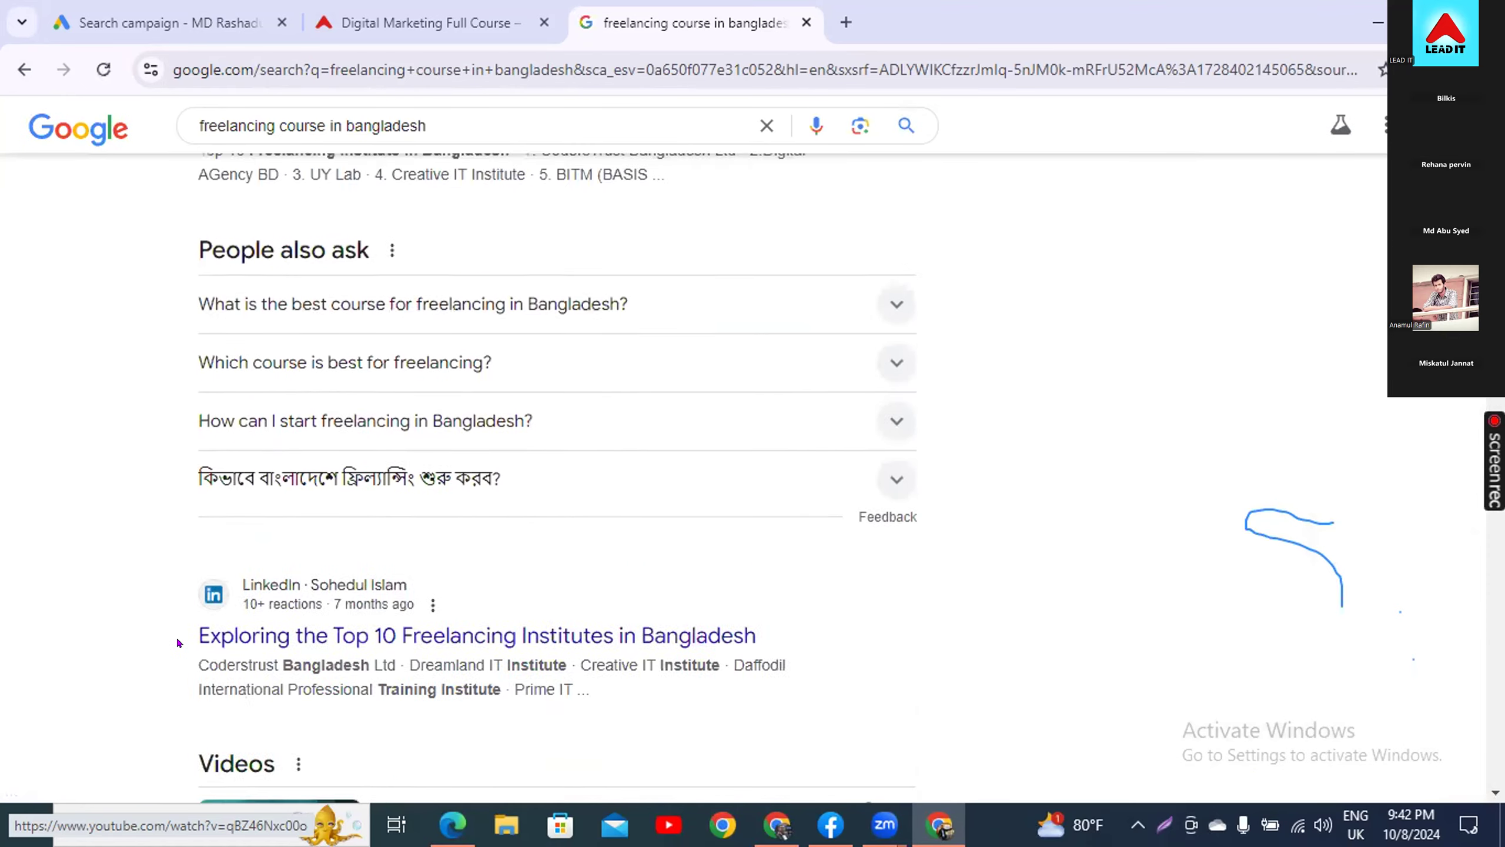
pyautogui.moveTo(200, 458); pyautogui.dragTo(70, 585)
pyautogui.scroll(-12, 92, 586)
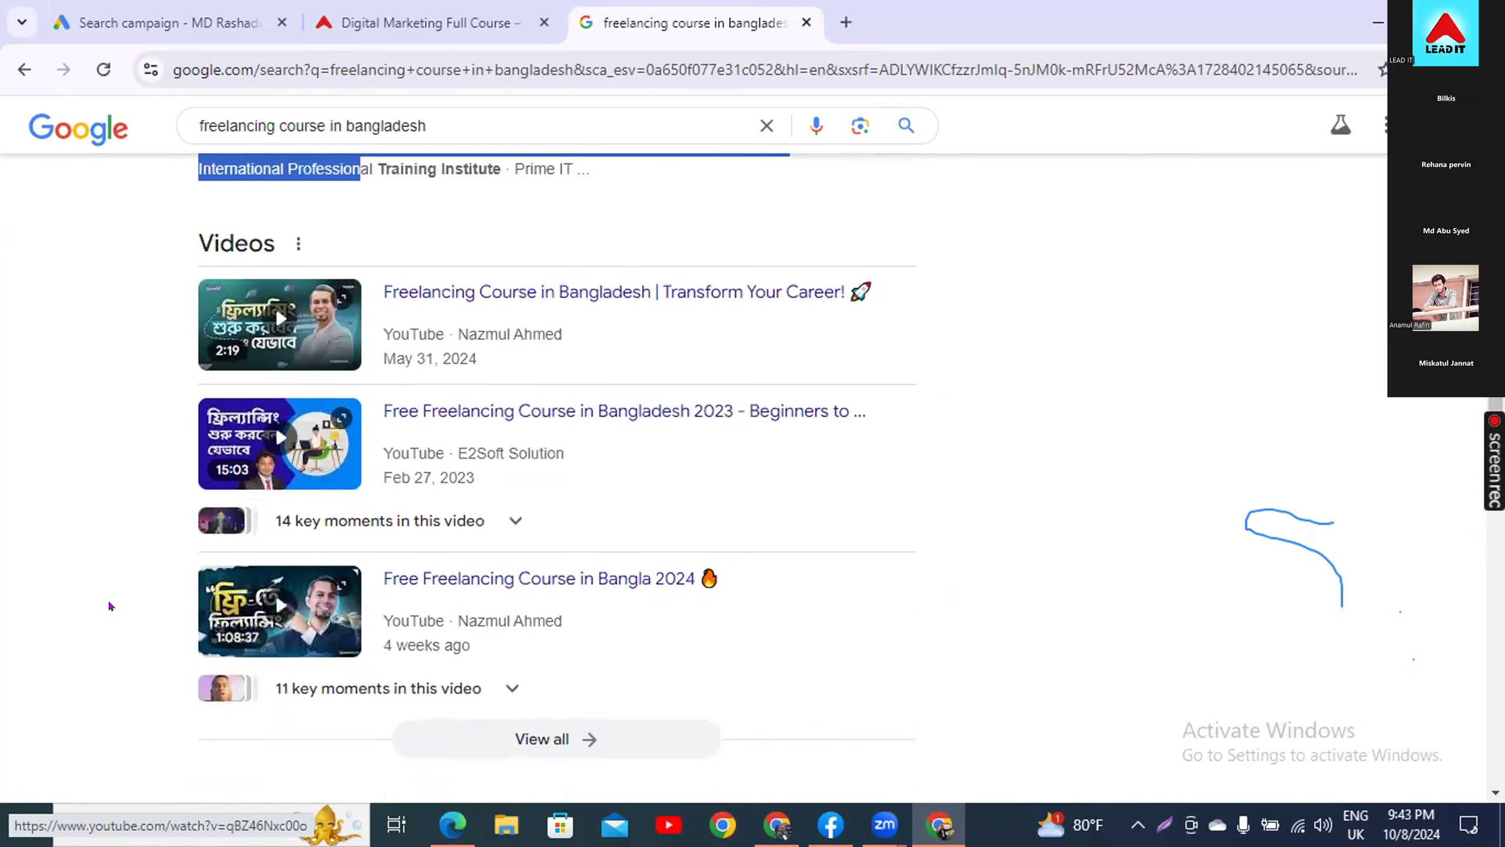
pyautogui.scroll(-3, 109, 604)
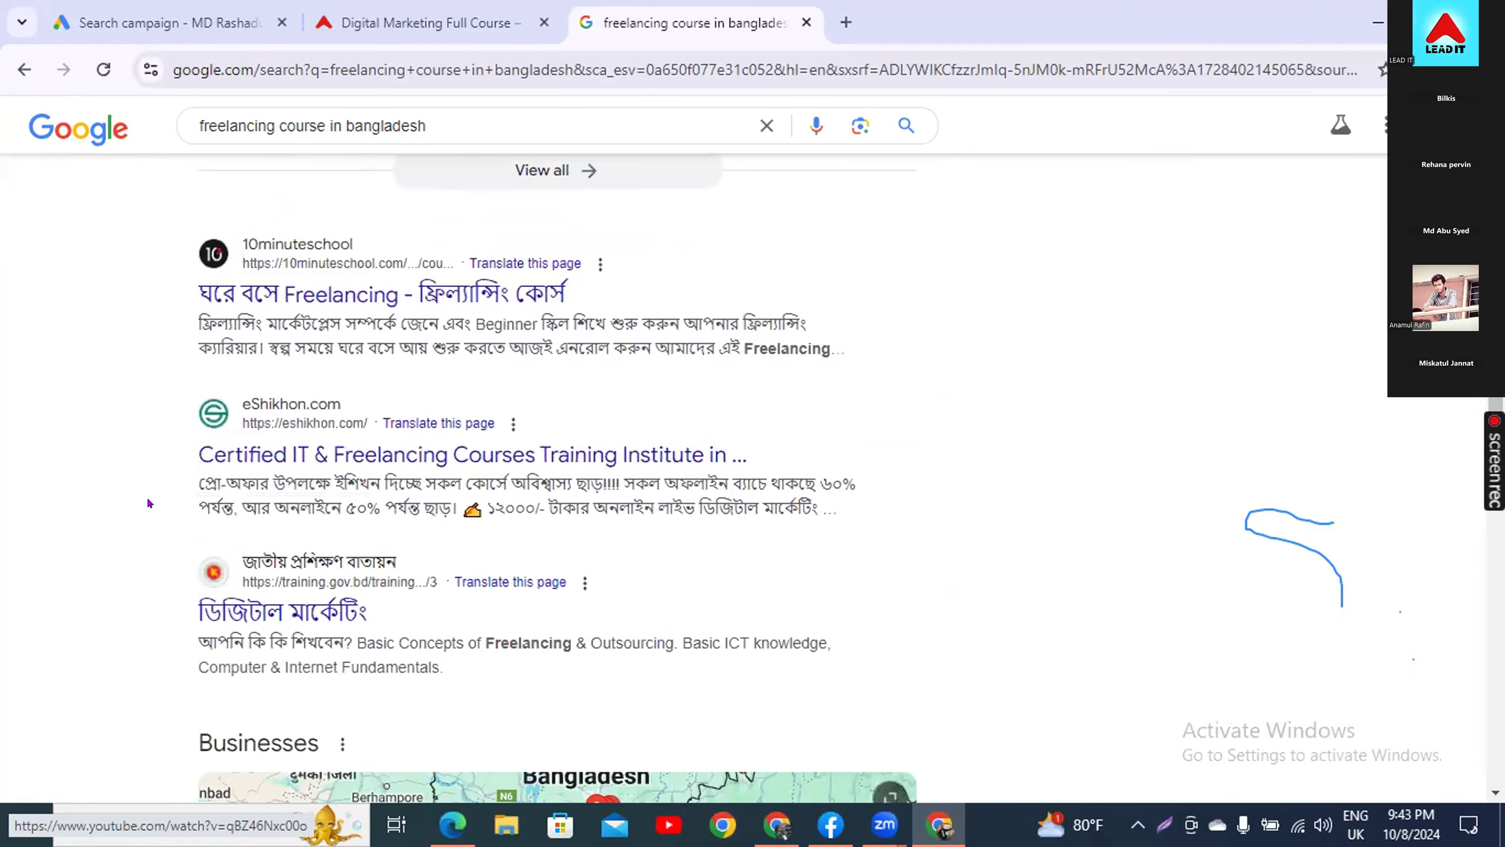
pyautogui.scroll(-12, 159, 649)
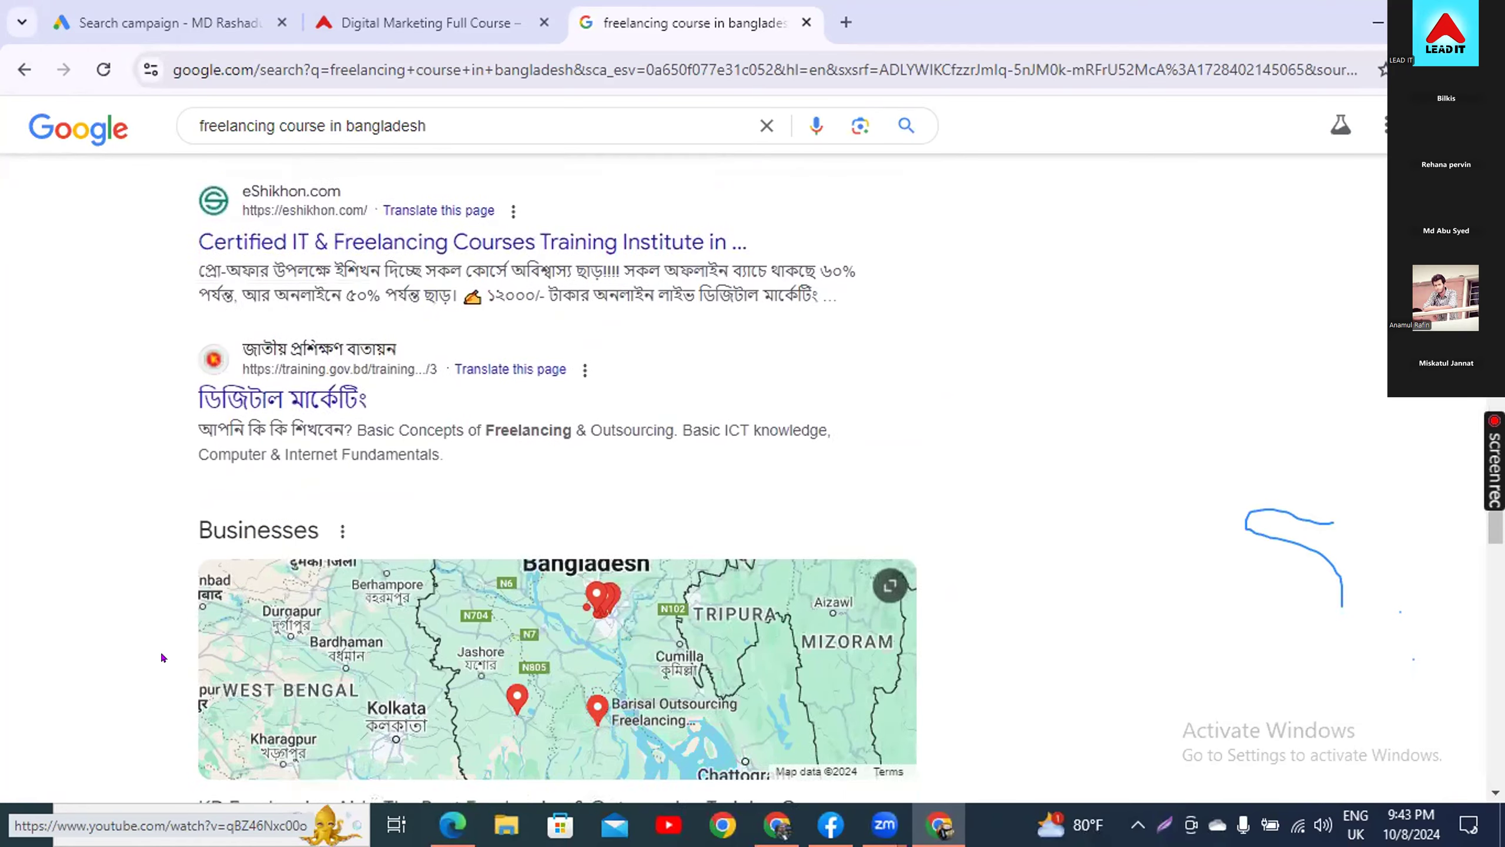
pyautogui.scroll(-7, 163, 657)
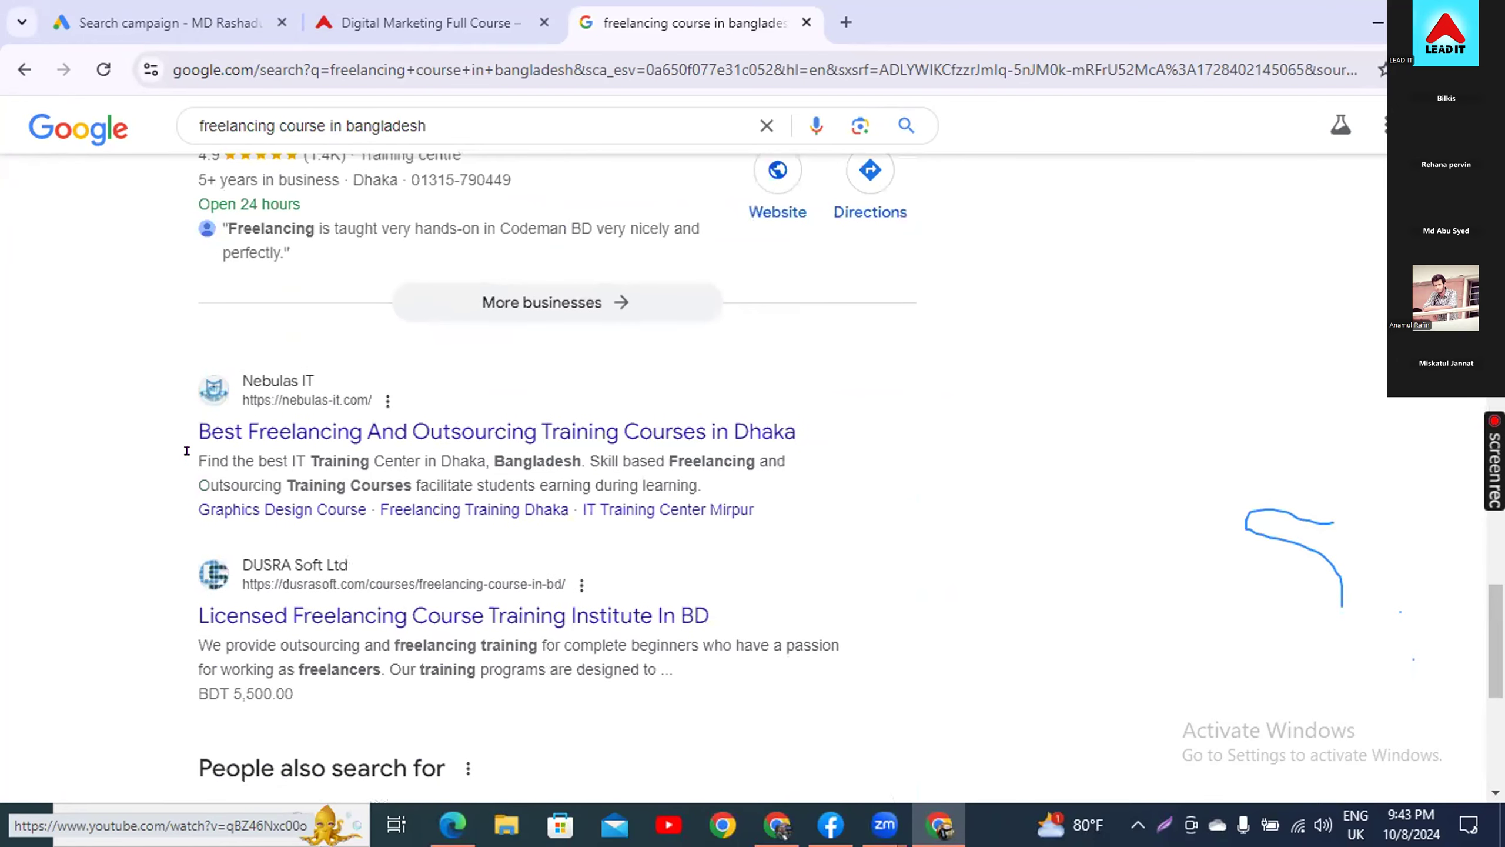
# - Copy the DUSRA Soft Ltd result text from "We provide outsourcing" through "for working as freelancer"
pyautogui.moveTo(199, 645); pyautogui.dragTo(333, 648)
pyautogui.rightClick(338, 657)
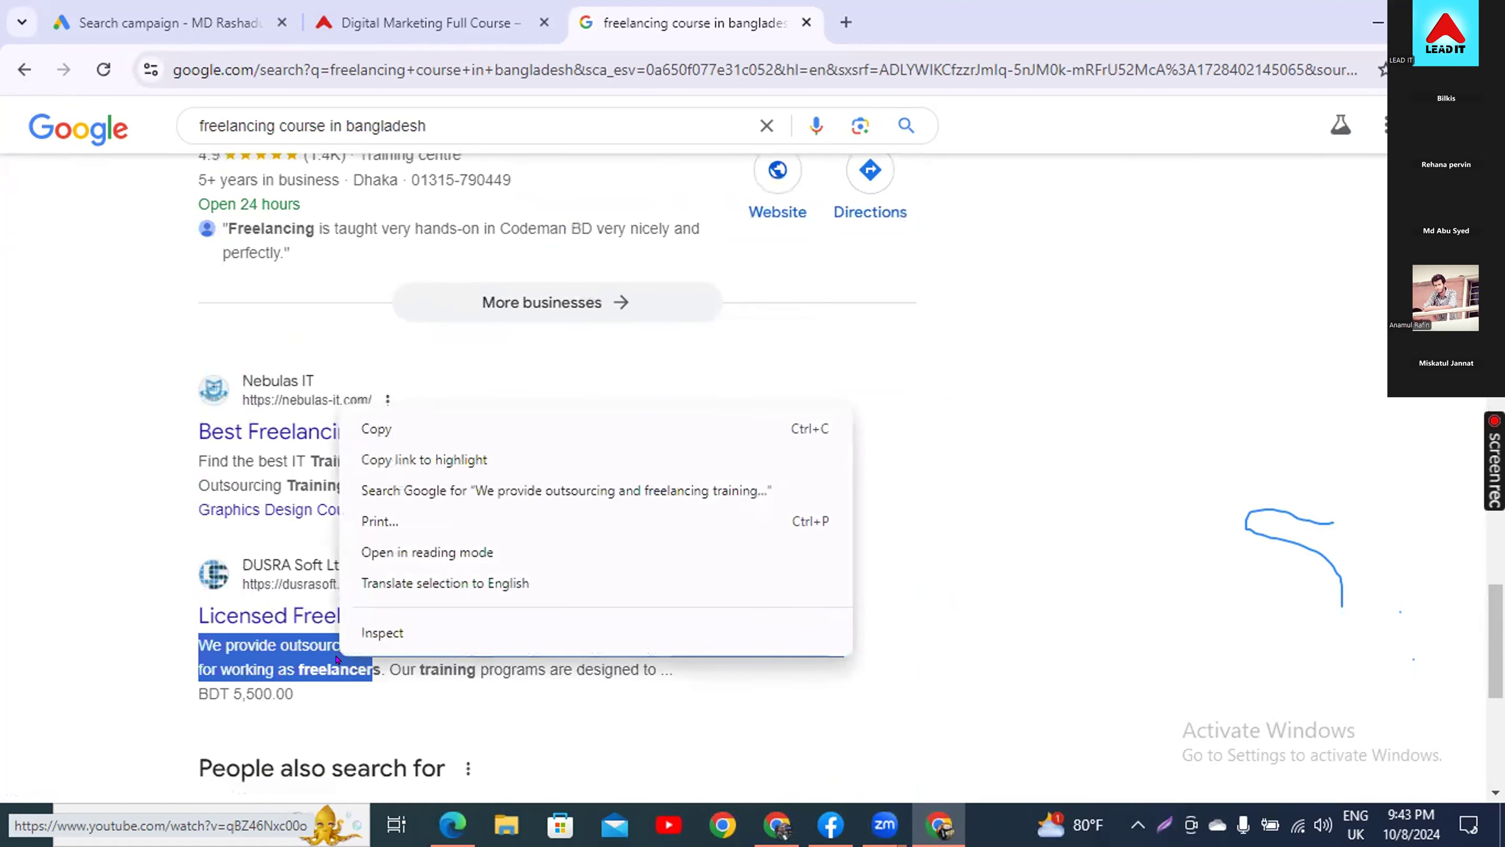
pyautogui.click(378, 426)
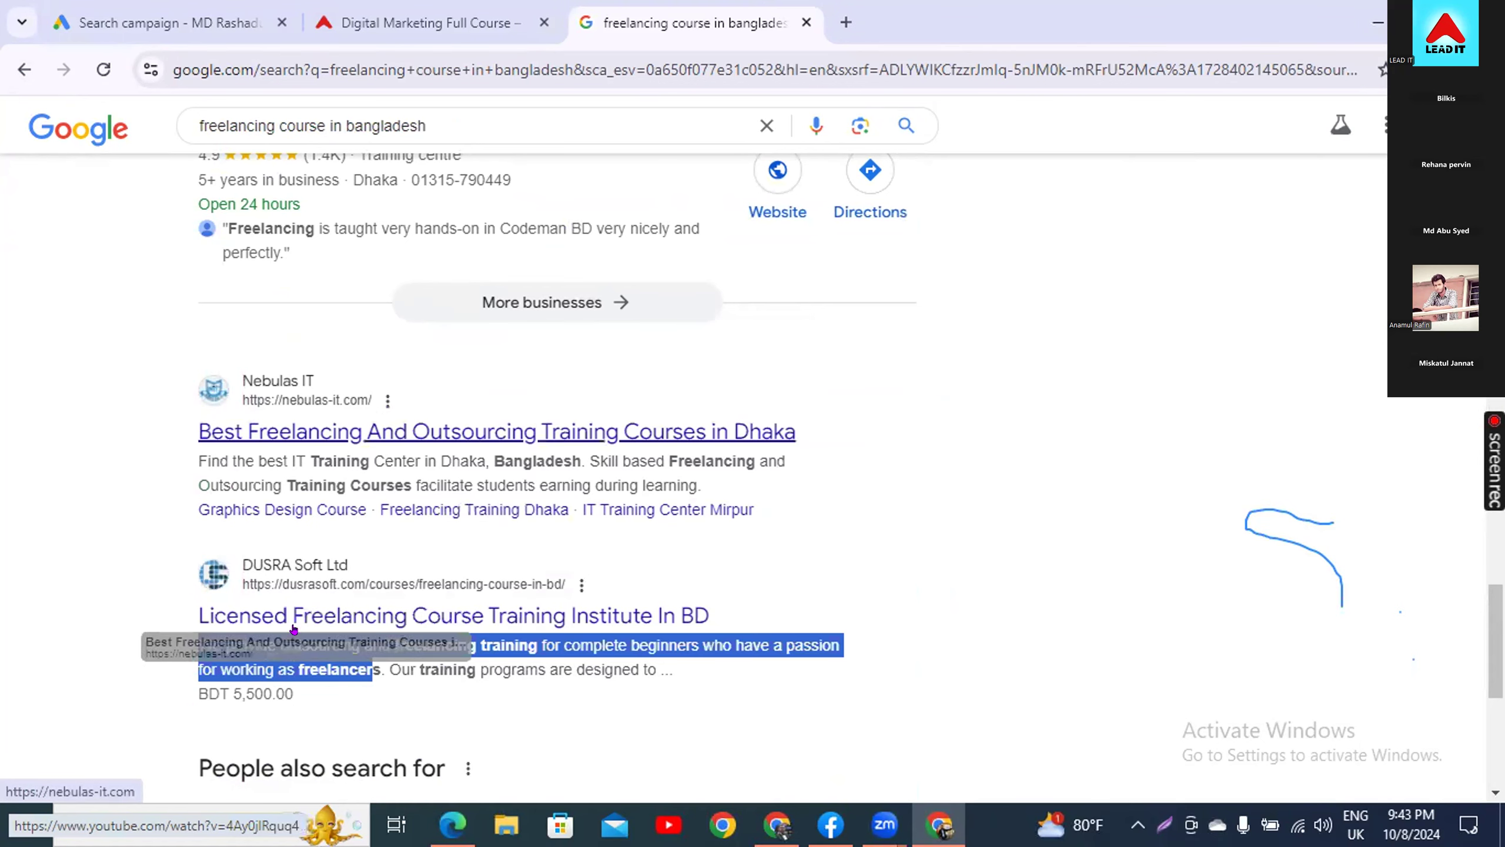
pyautogui.rightClick(291, 644)
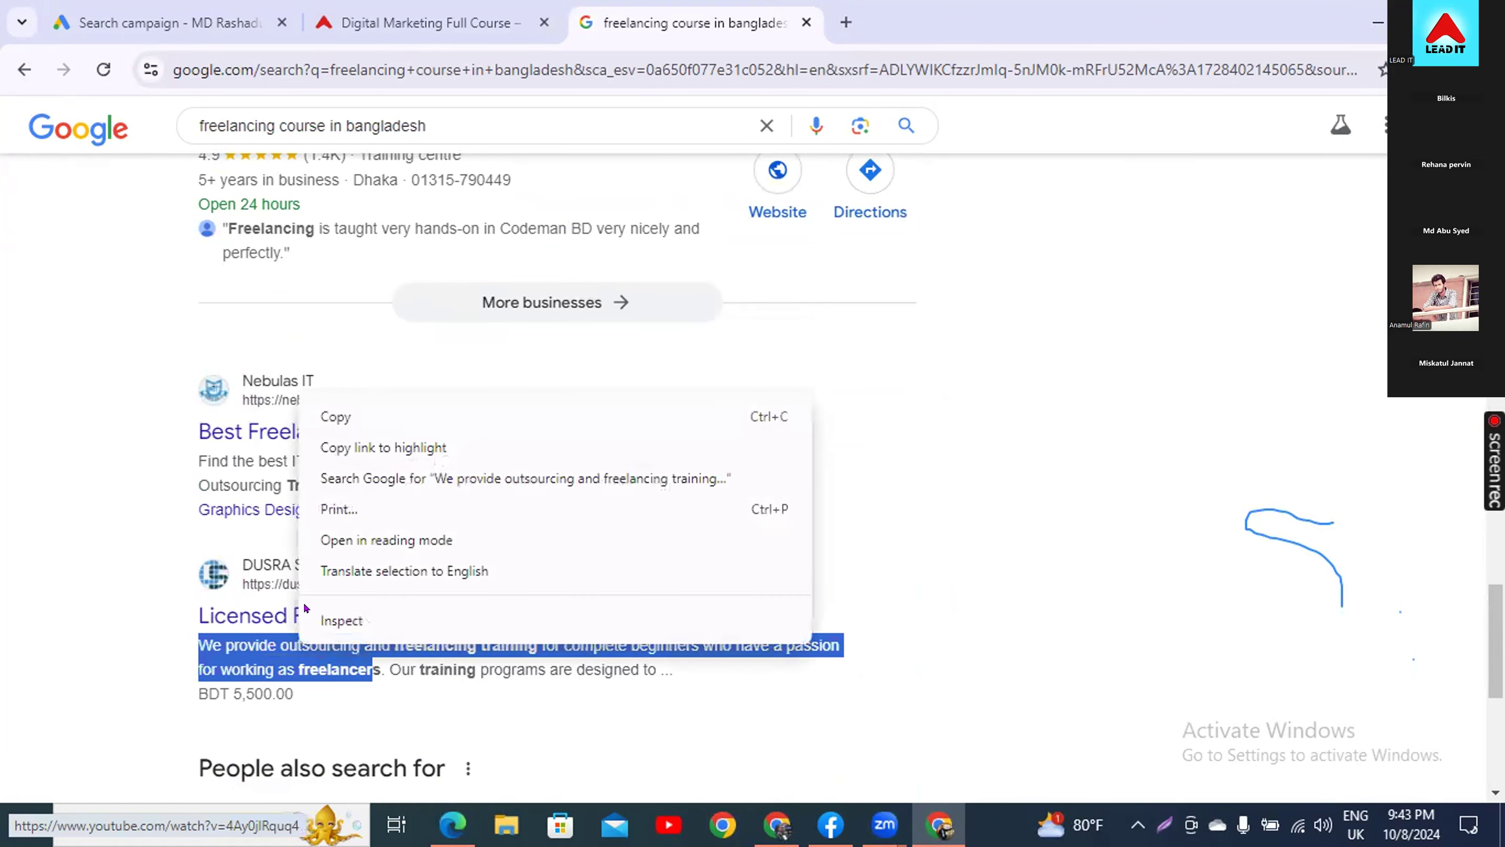
pyautogui.click(325, 415)
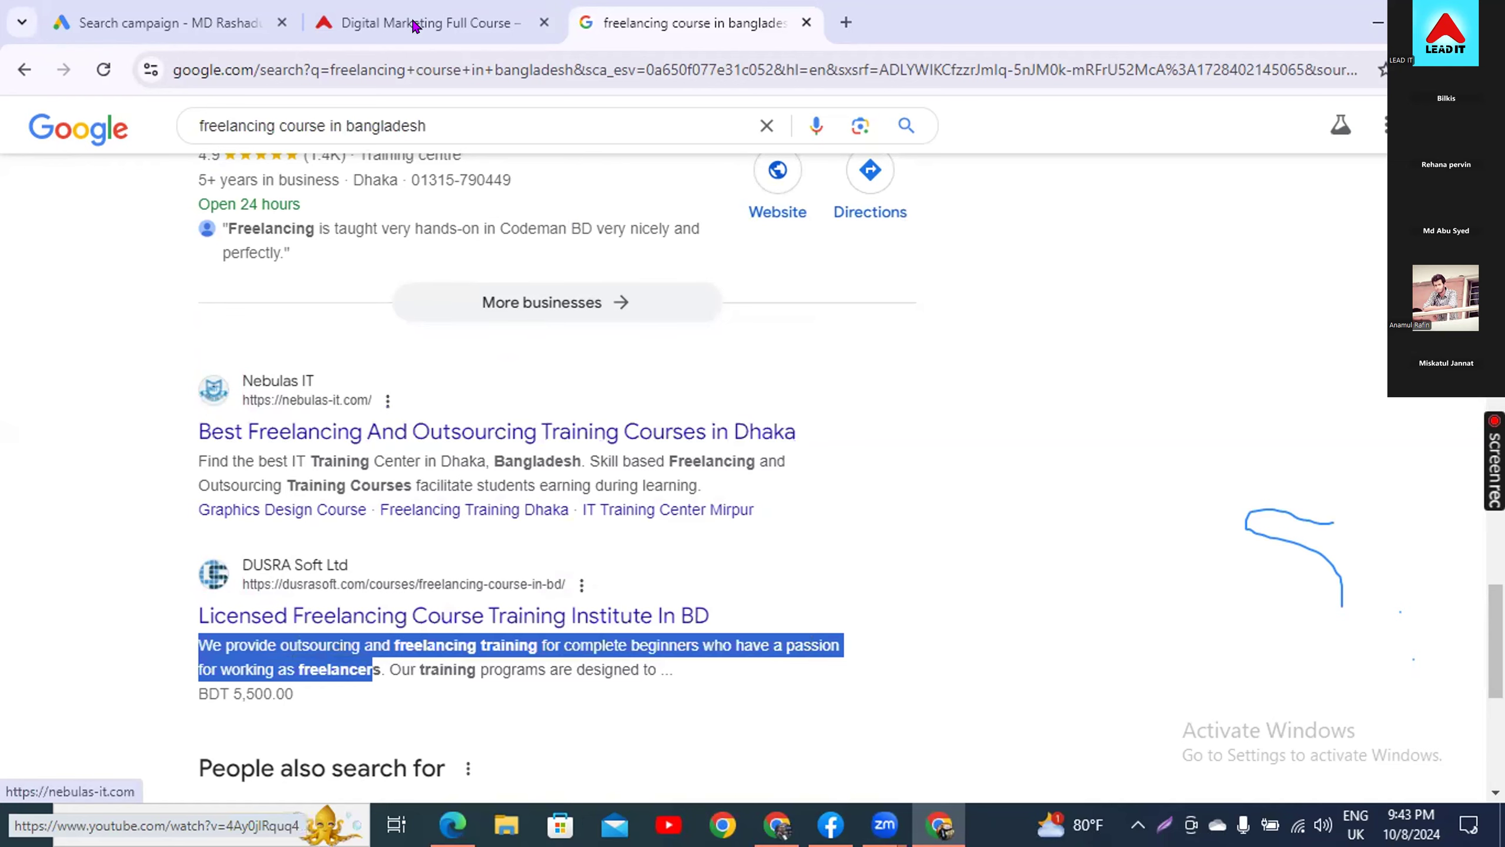
# - In the Google Ads campaign draft, set the first description to "We provide outsourcing and freelancing training for complete beginners."
pyautogui.click(351, 37)
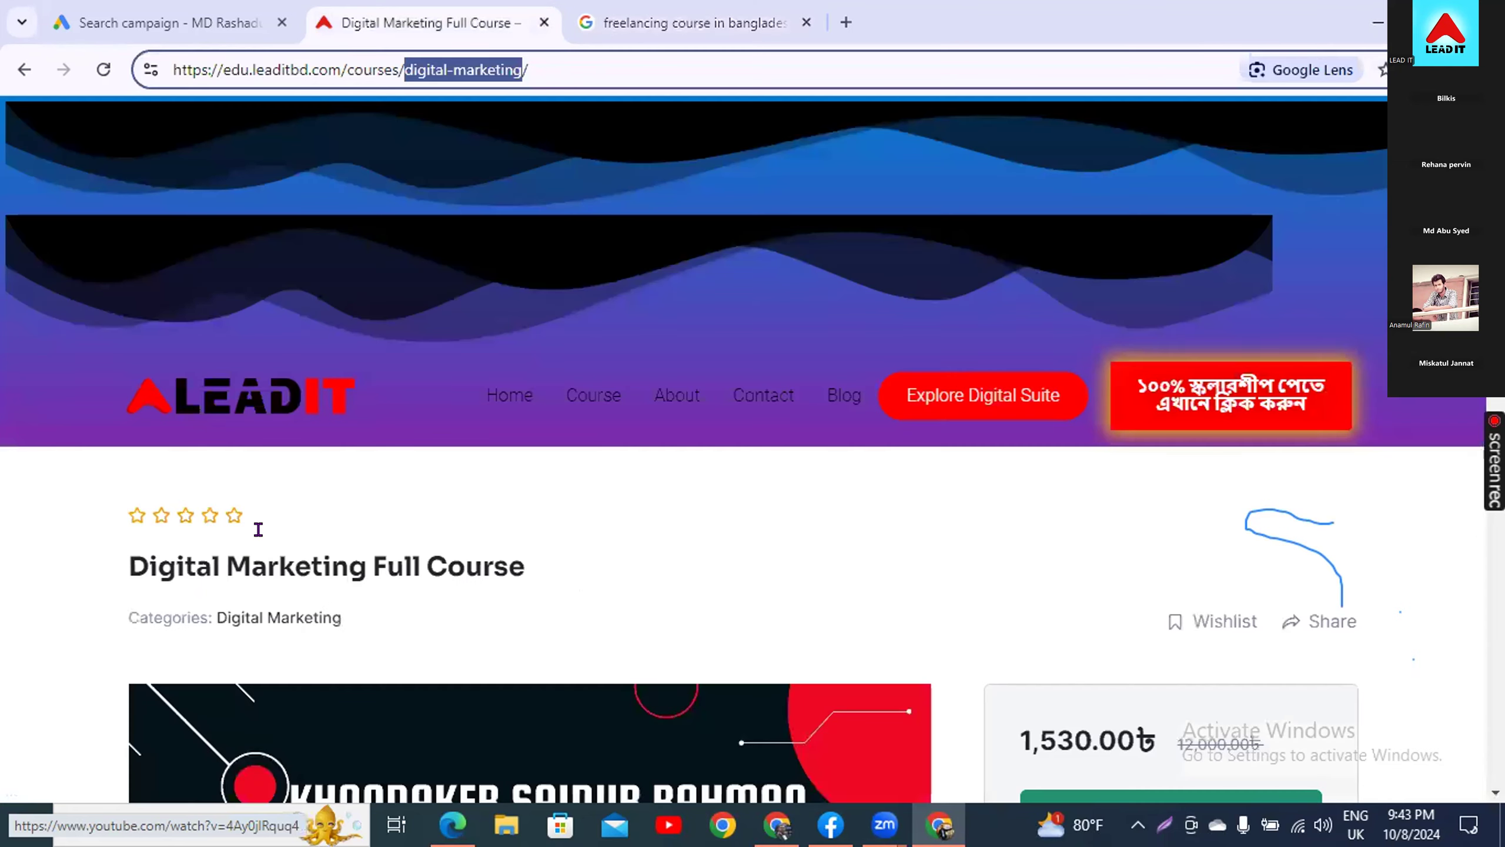
pyautogui.click(149, 27)
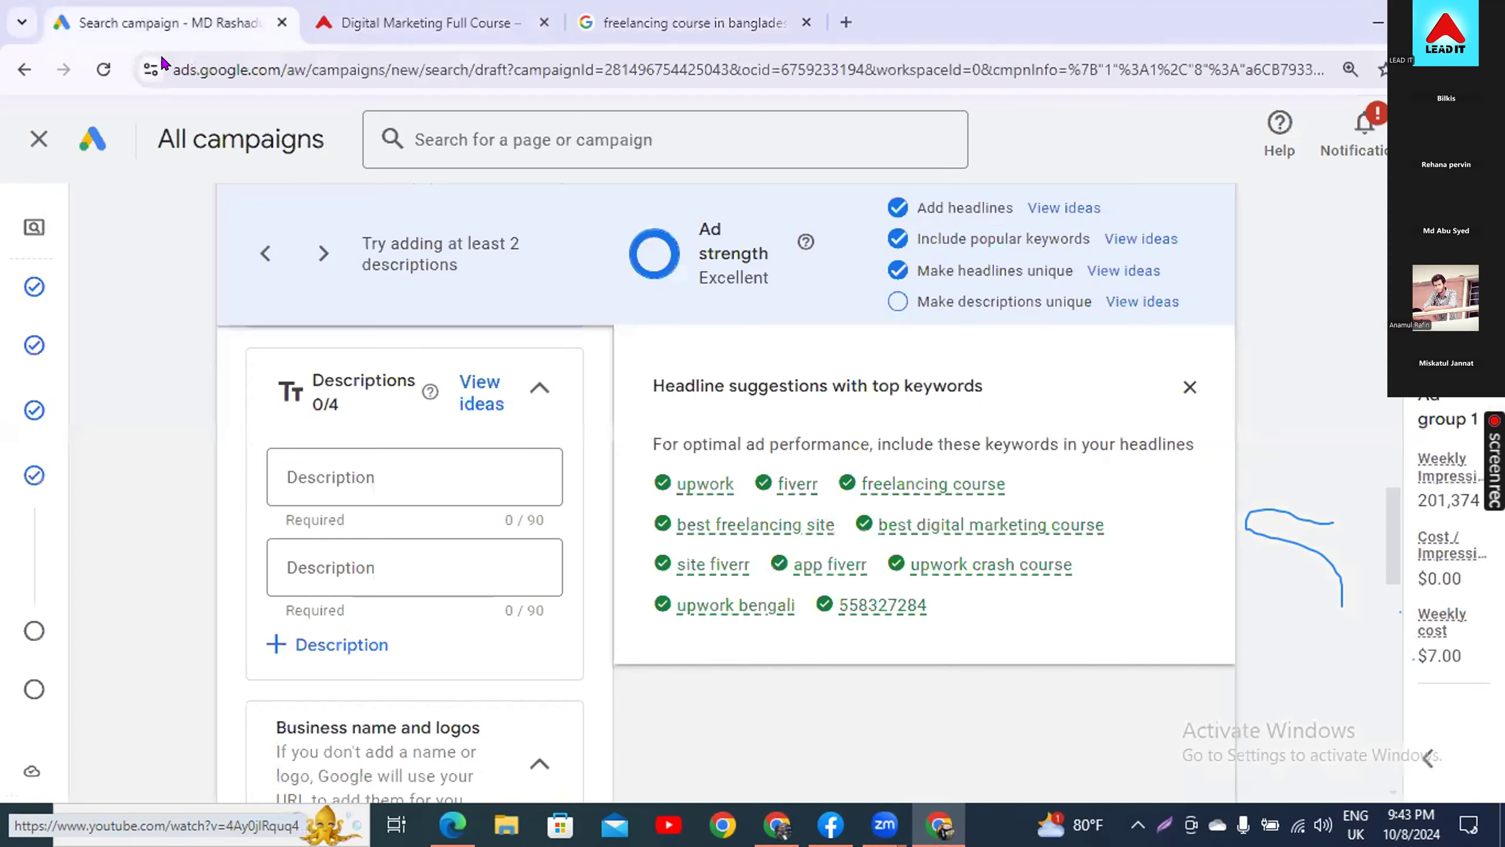
pyautogui.click(362, 483)
pyautogui.hotkey('ctrl', 'v')
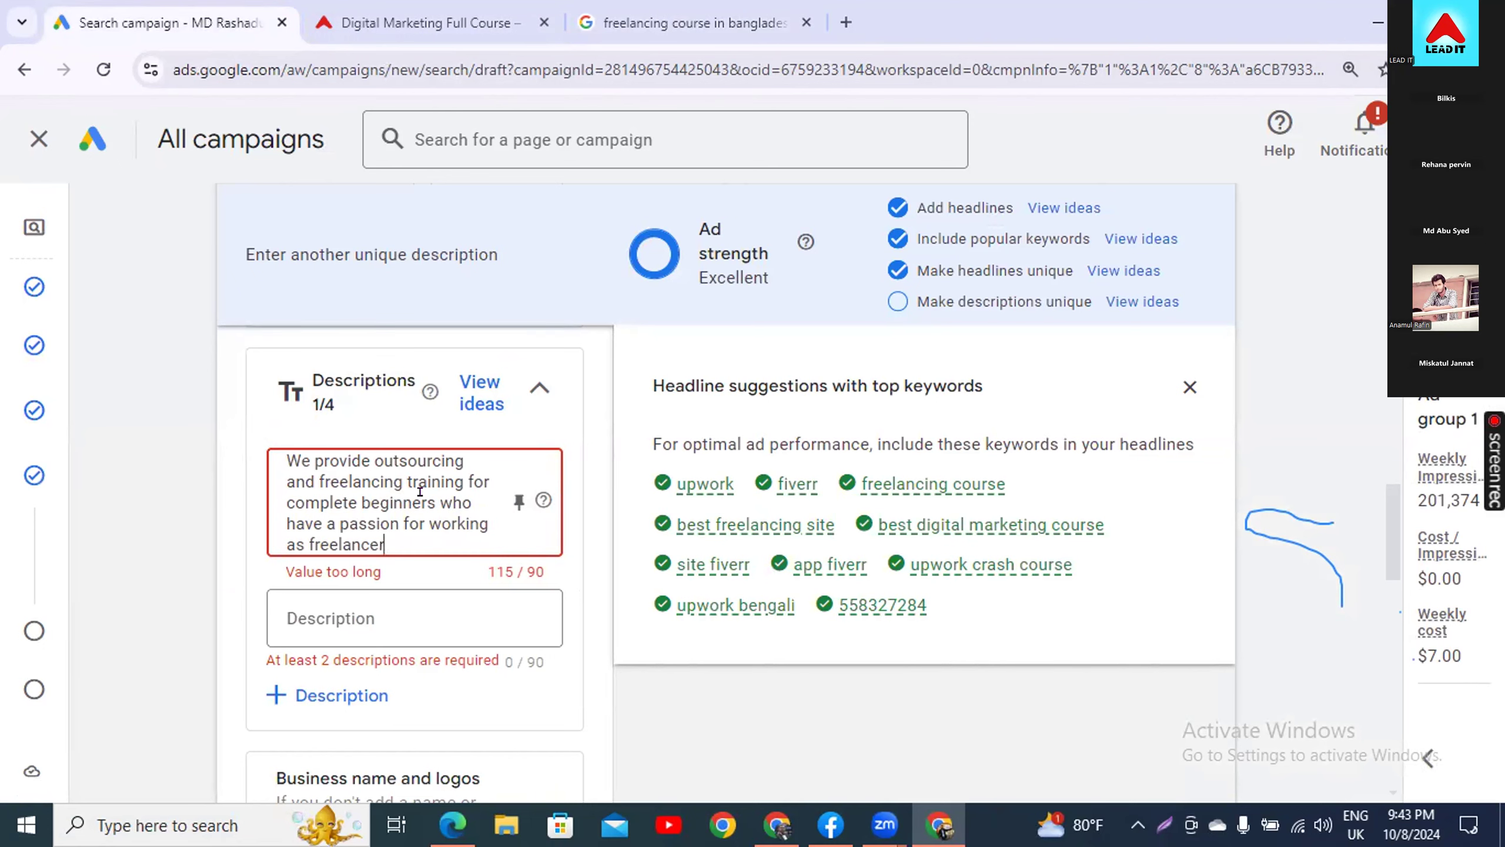
pyautogui.moveTo(439, 502); pyautogui.dragTo(482, 569)
pyautogui.press('BackSpace')
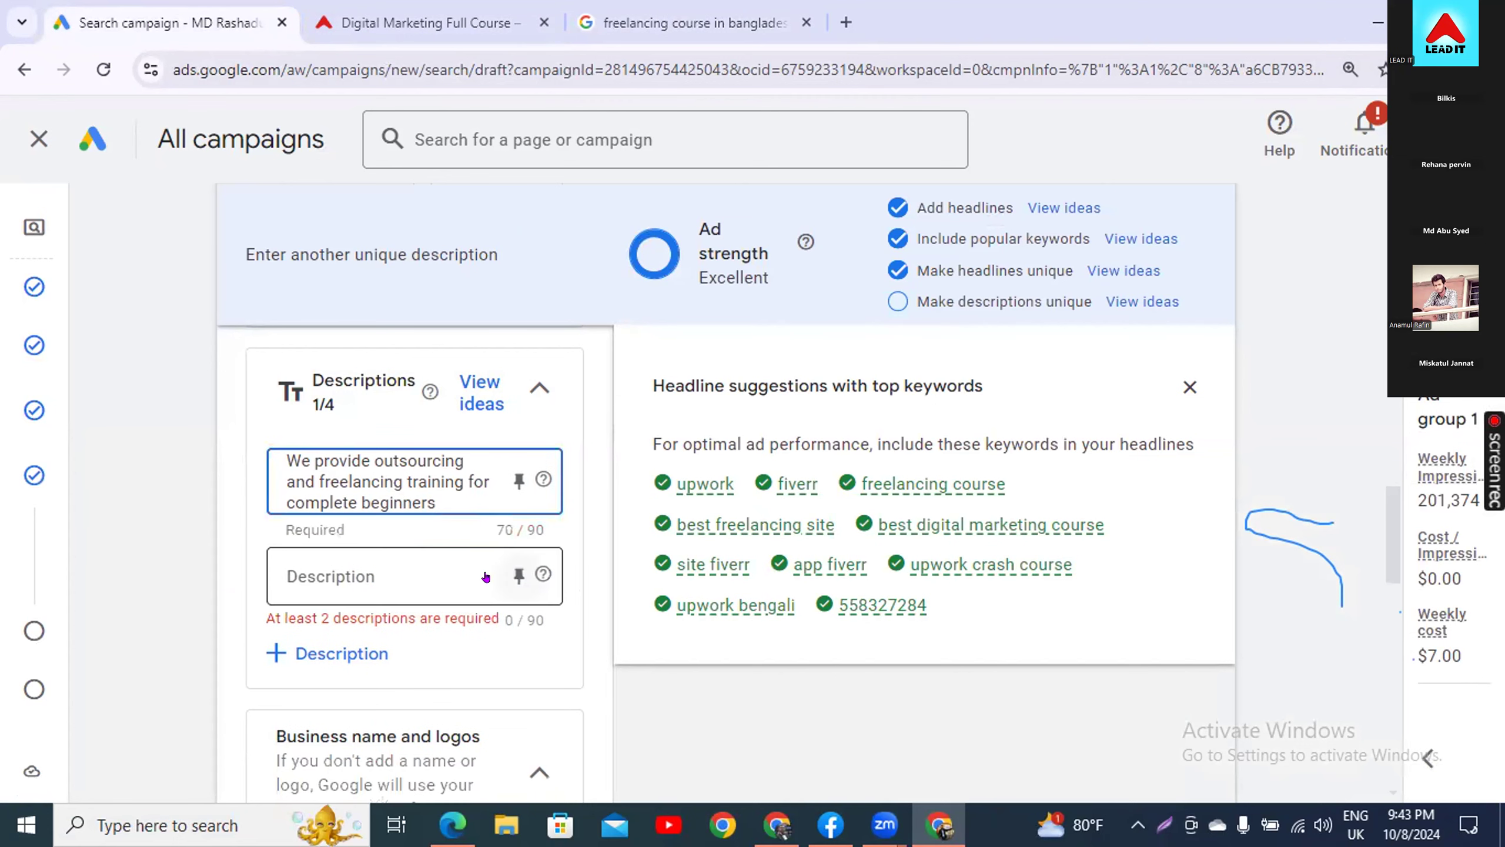
pyautogui.write('.')
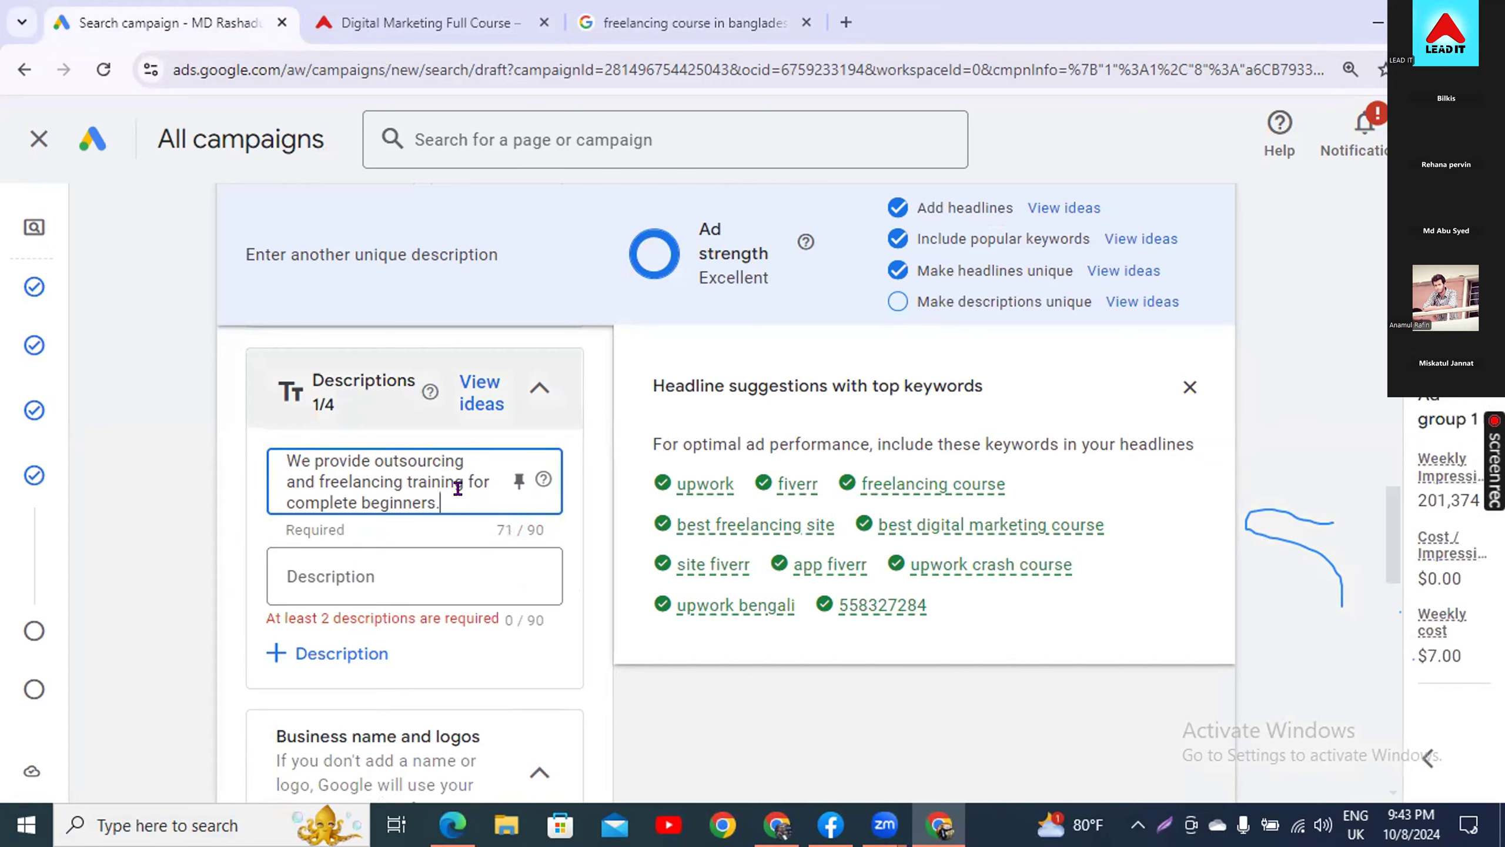
# - From the next page of Google results, copy Digital Marketing Solution's text from "the freelancing courses" through "job working activities."
pyautogui.click(637, 23)
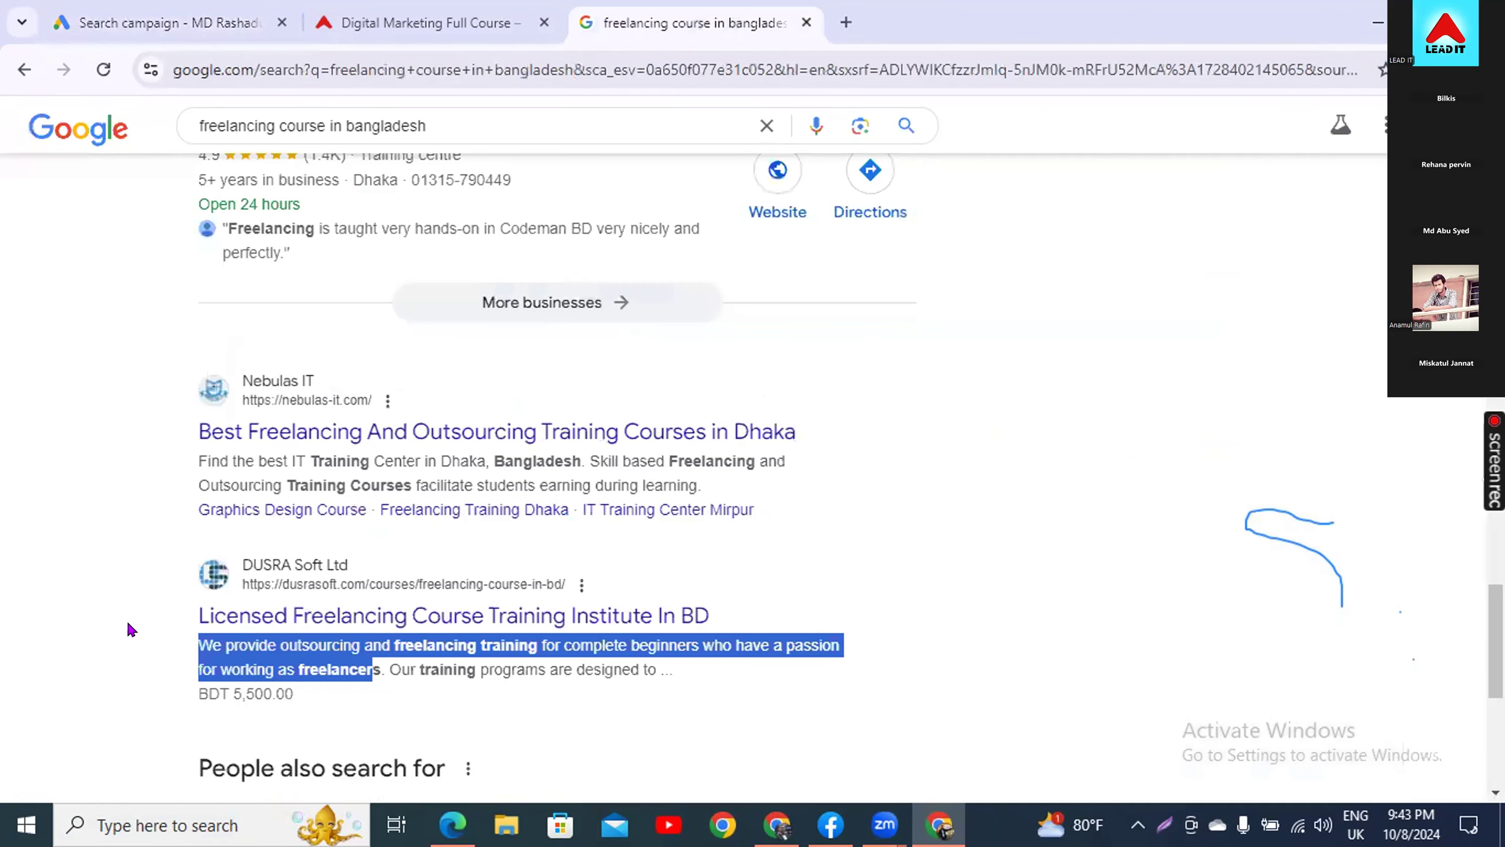
pyautogui.scroll(-6, 141, 651)
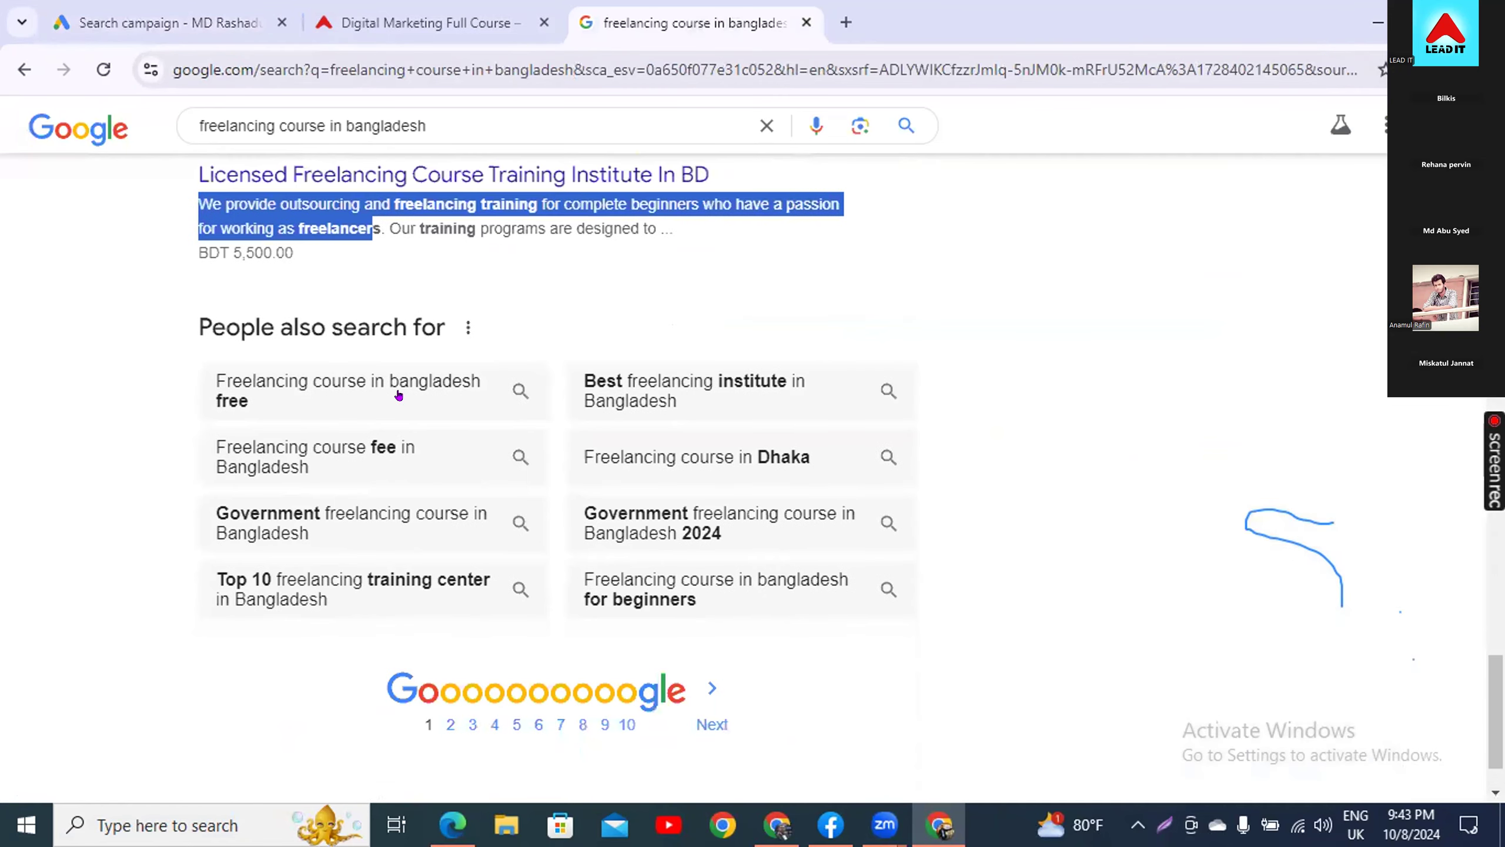
pyautogui.click(709, 717)
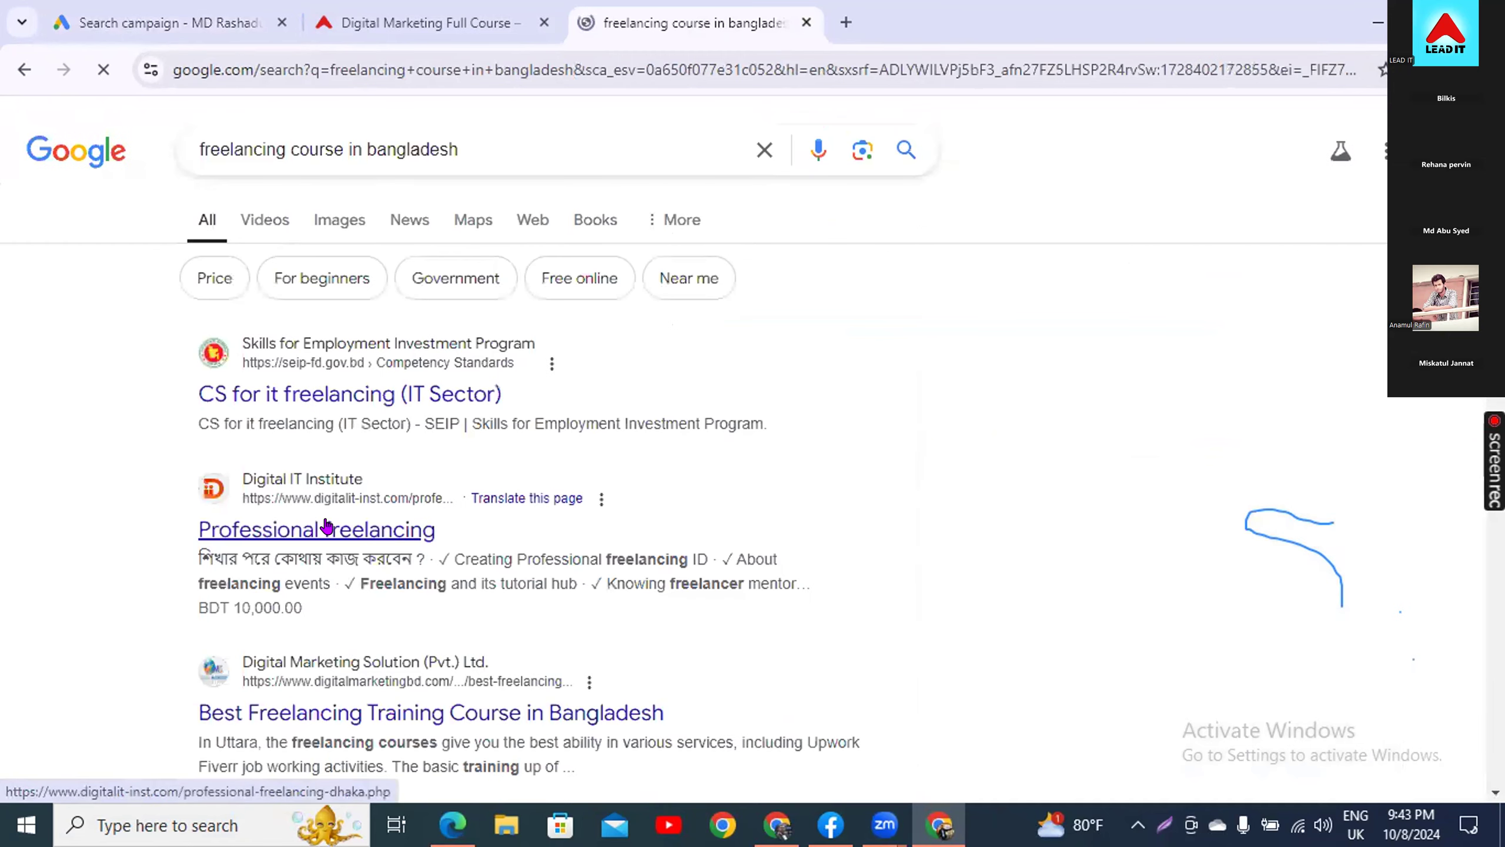
pyautogui.scroll(-2, 179, 556)
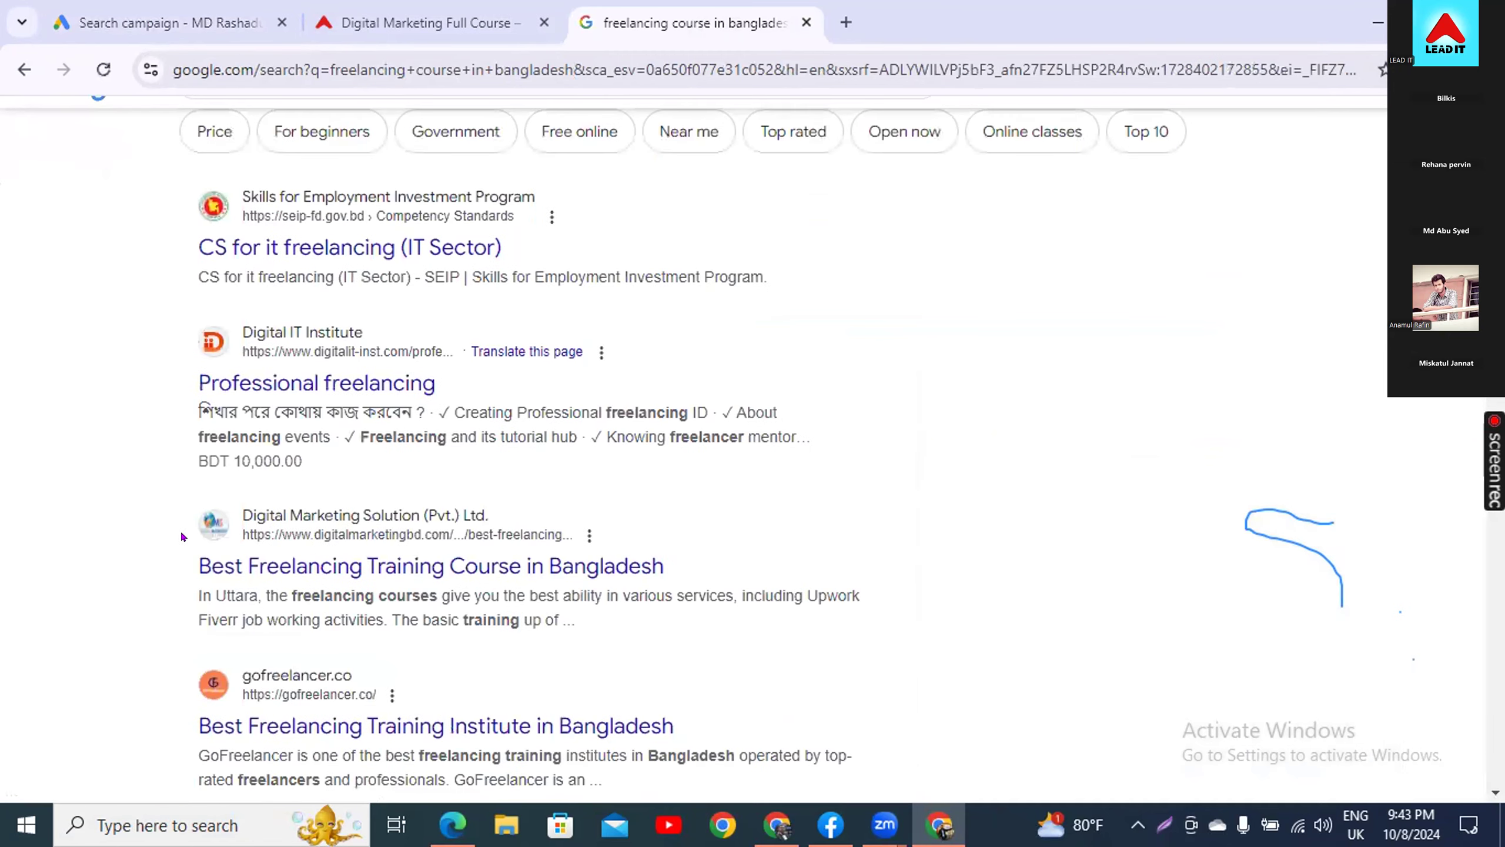
pyautogui.scroll(-4, 199, 483)
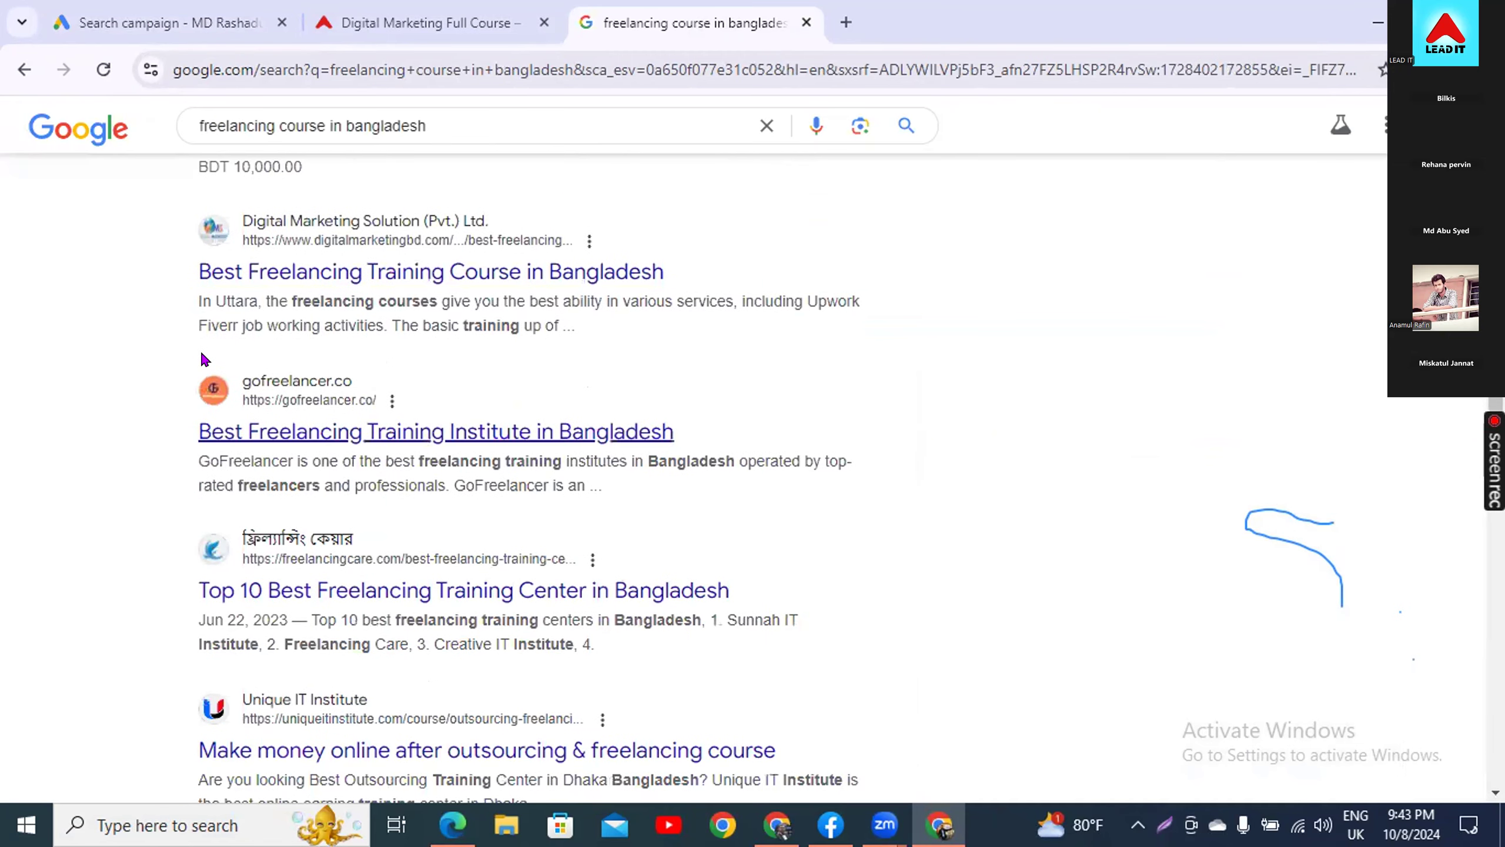
pyautogui.moveTo(262, 301); pyautogui.dragTo(380, 309)
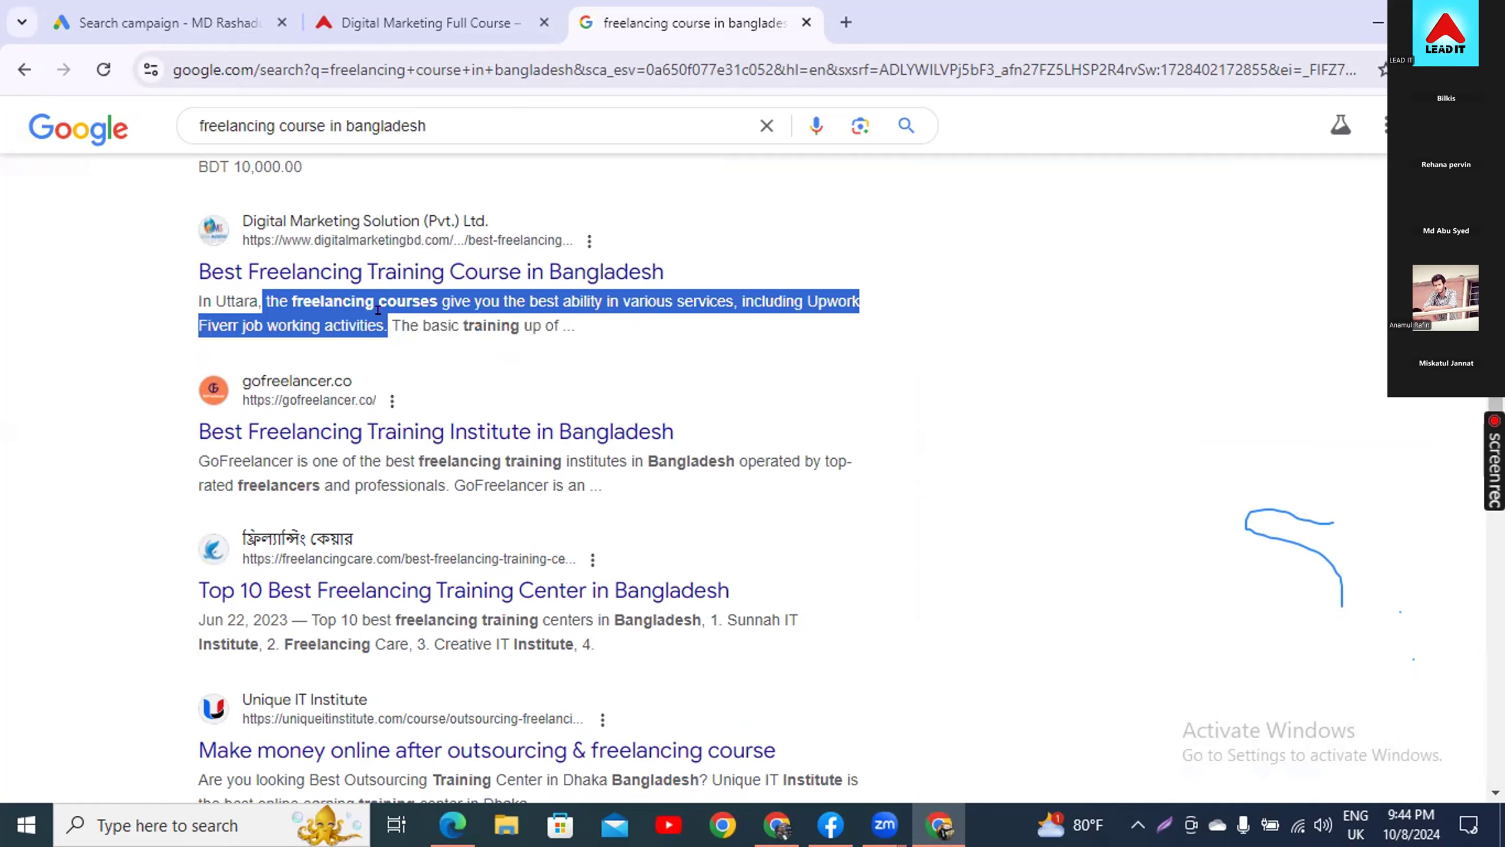
pyautogui.rightClick(340, 311)
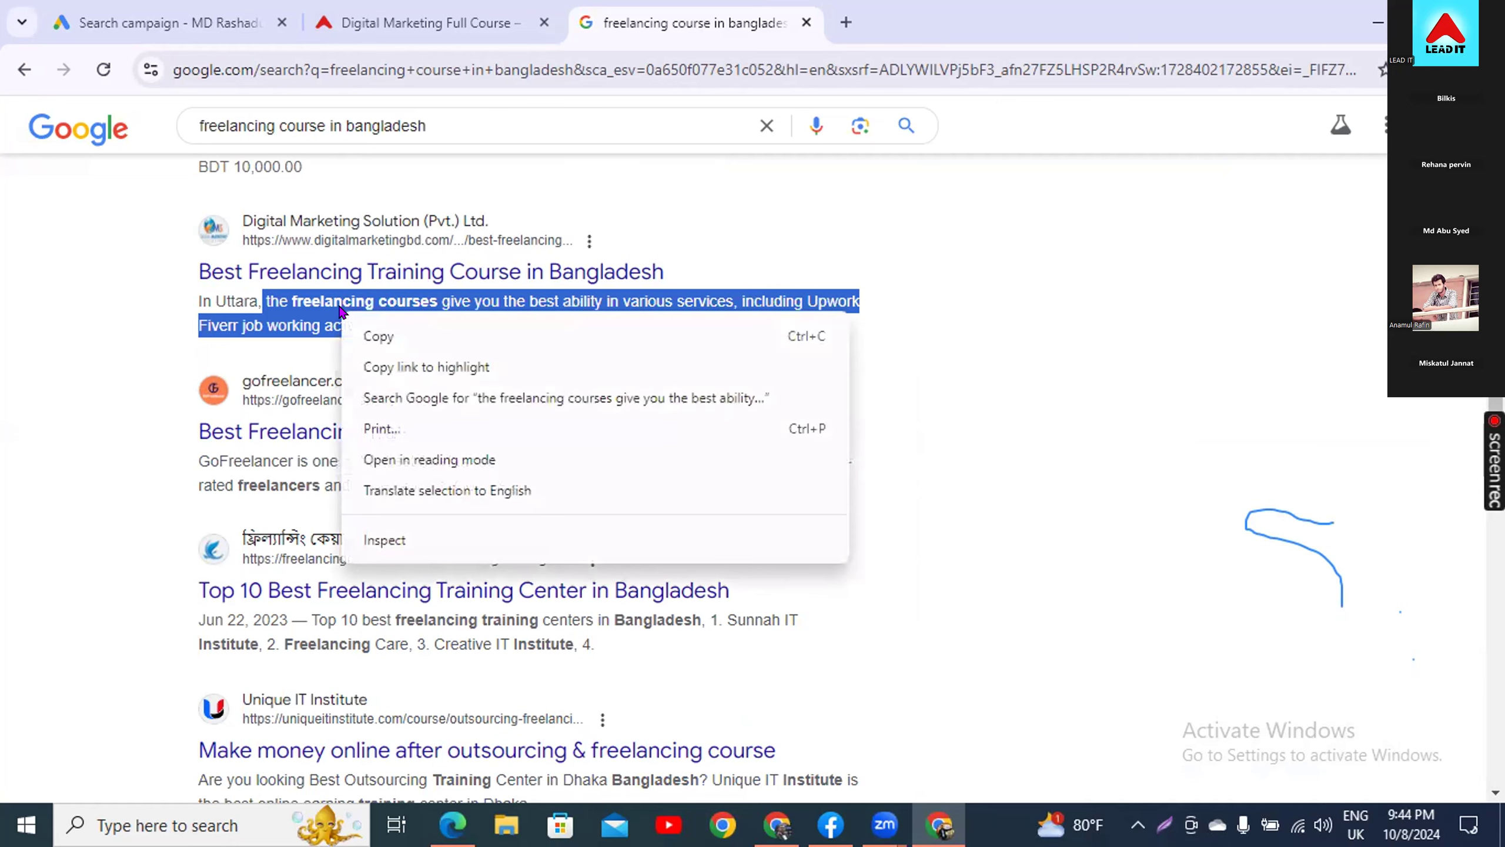
pyautogui.click(379, 329)
# - Paste the copied course text as the second description of the Google Ads draft and capitalize its opening word as "The"
pyautogui.click(373, 26)
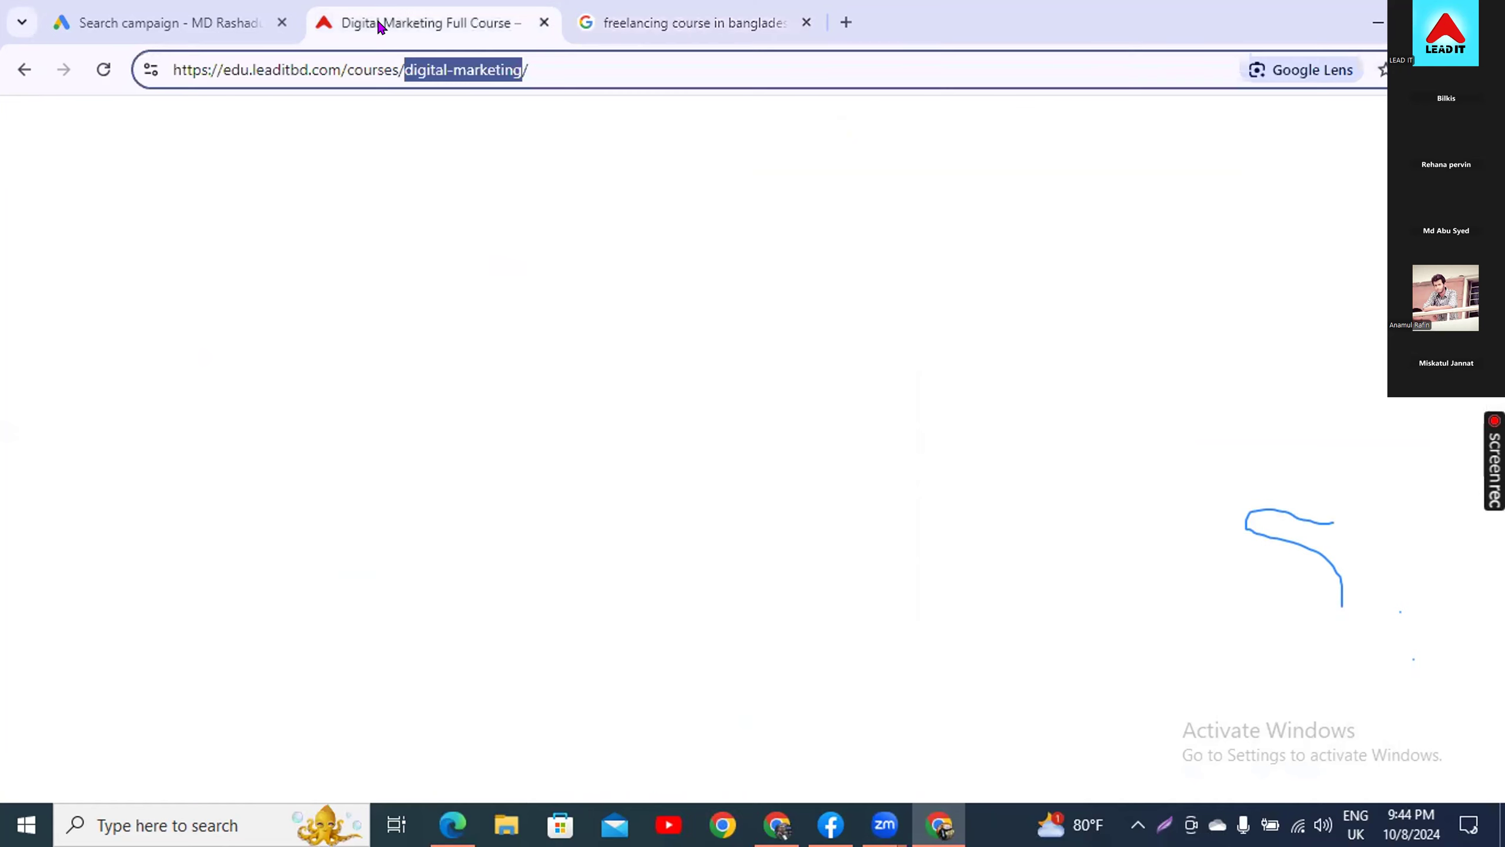
pyautogui.click(180, 25)
pyautogui.click(273, 569)
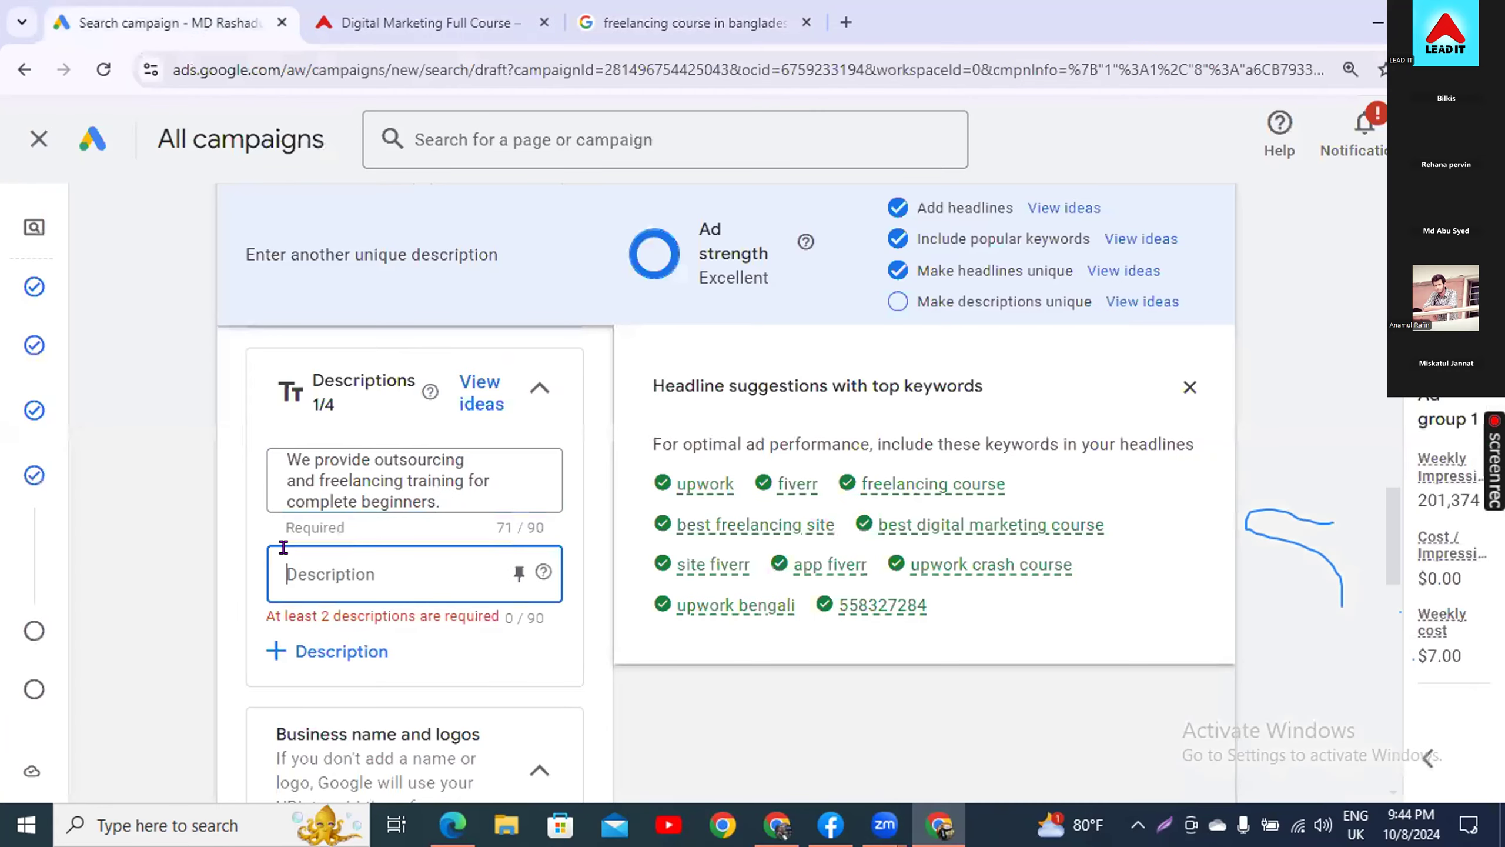
pyautogui.hotkey('ctrl', 'v')
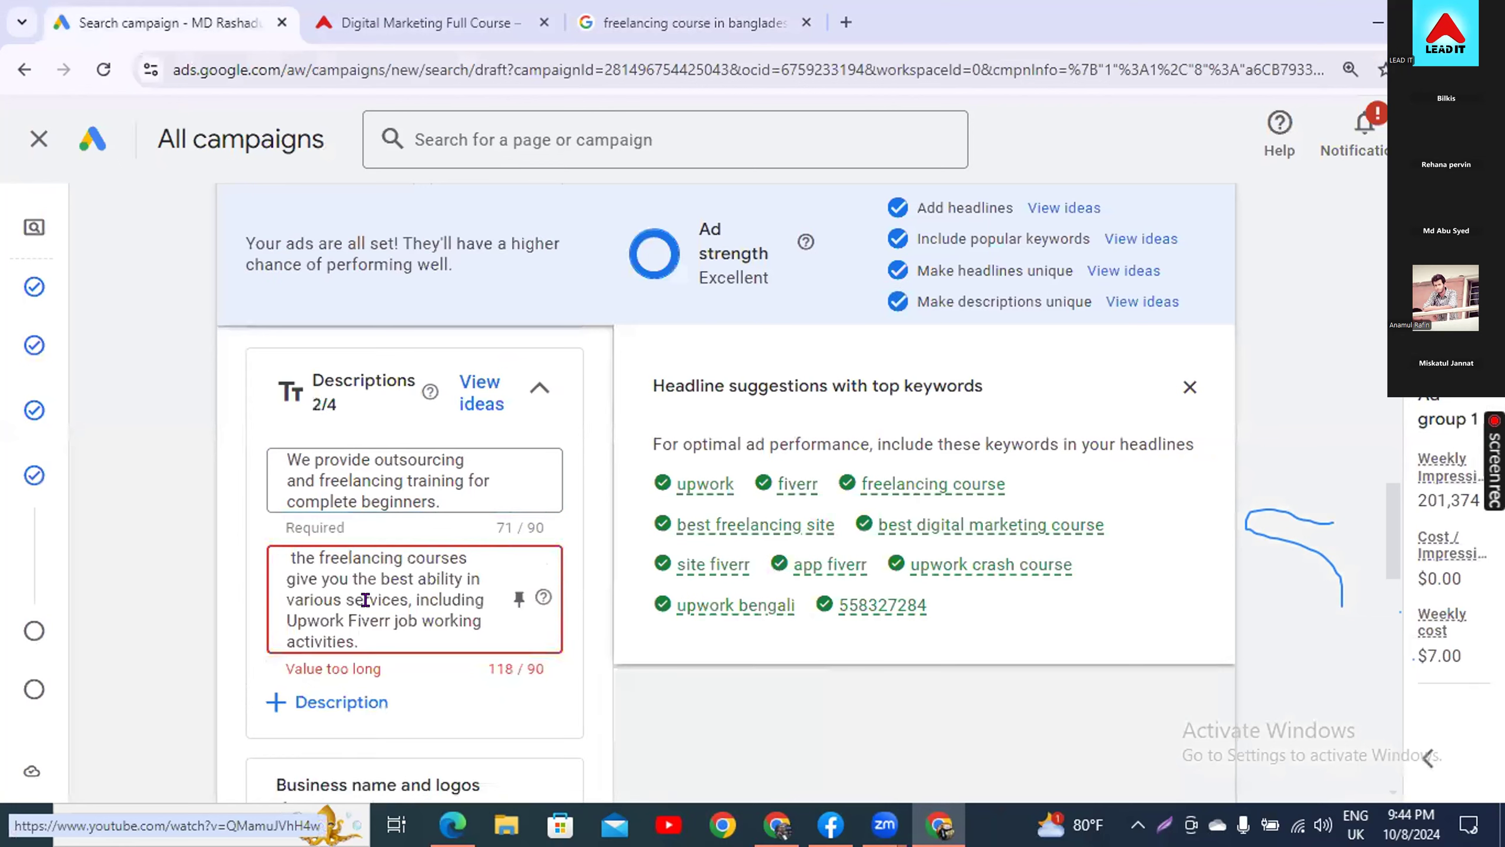
pyautogui.click(287, 554)
pyautogui.write('T')
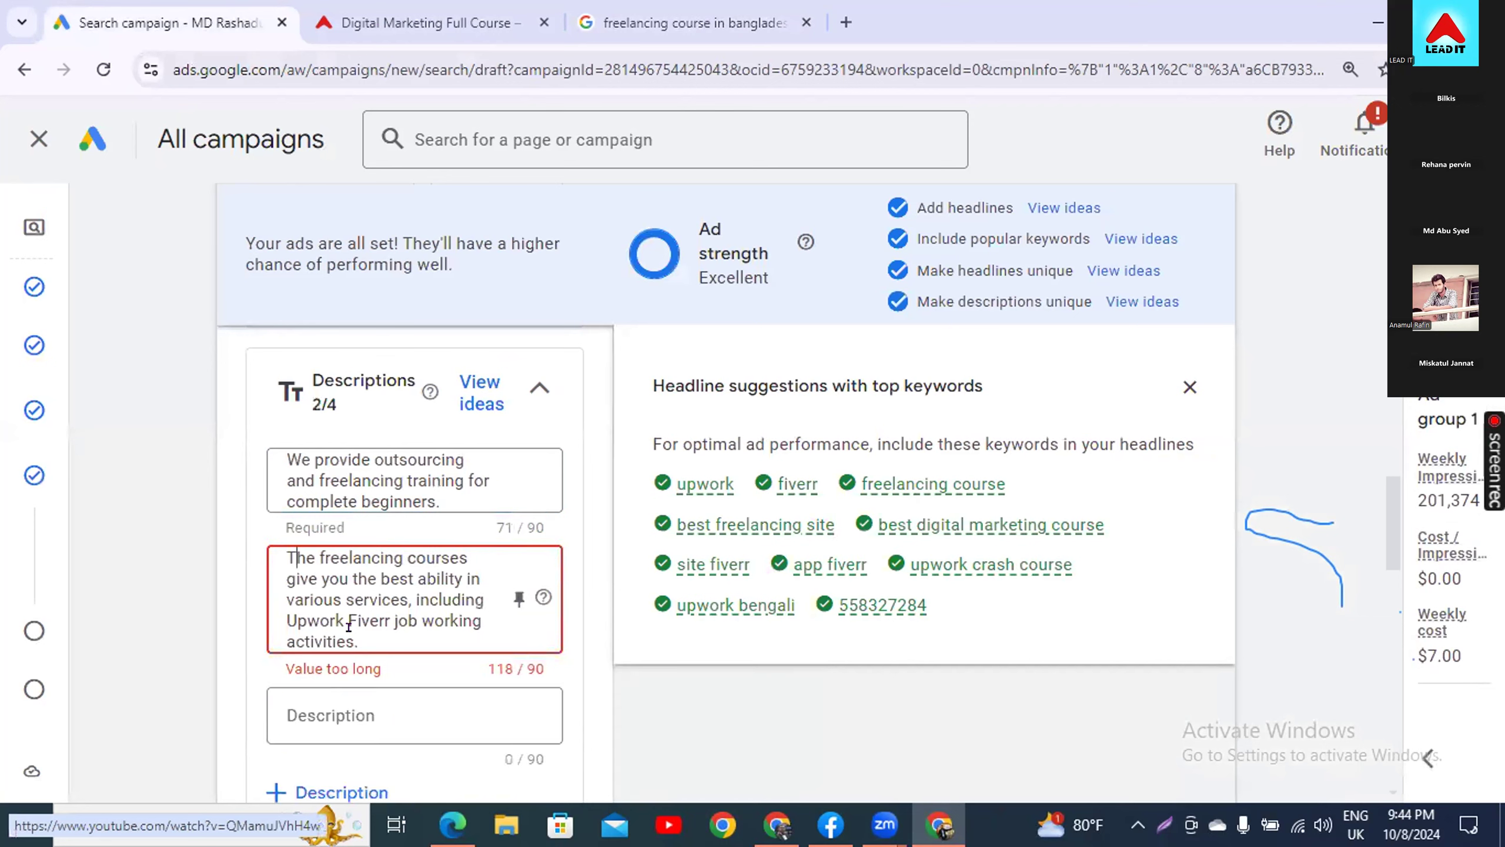
# - Shorten the second description by removing everything after "various services", including the comma
pyautogui.moveTo(401, 599); pyautogui.dragTo(418, 615)
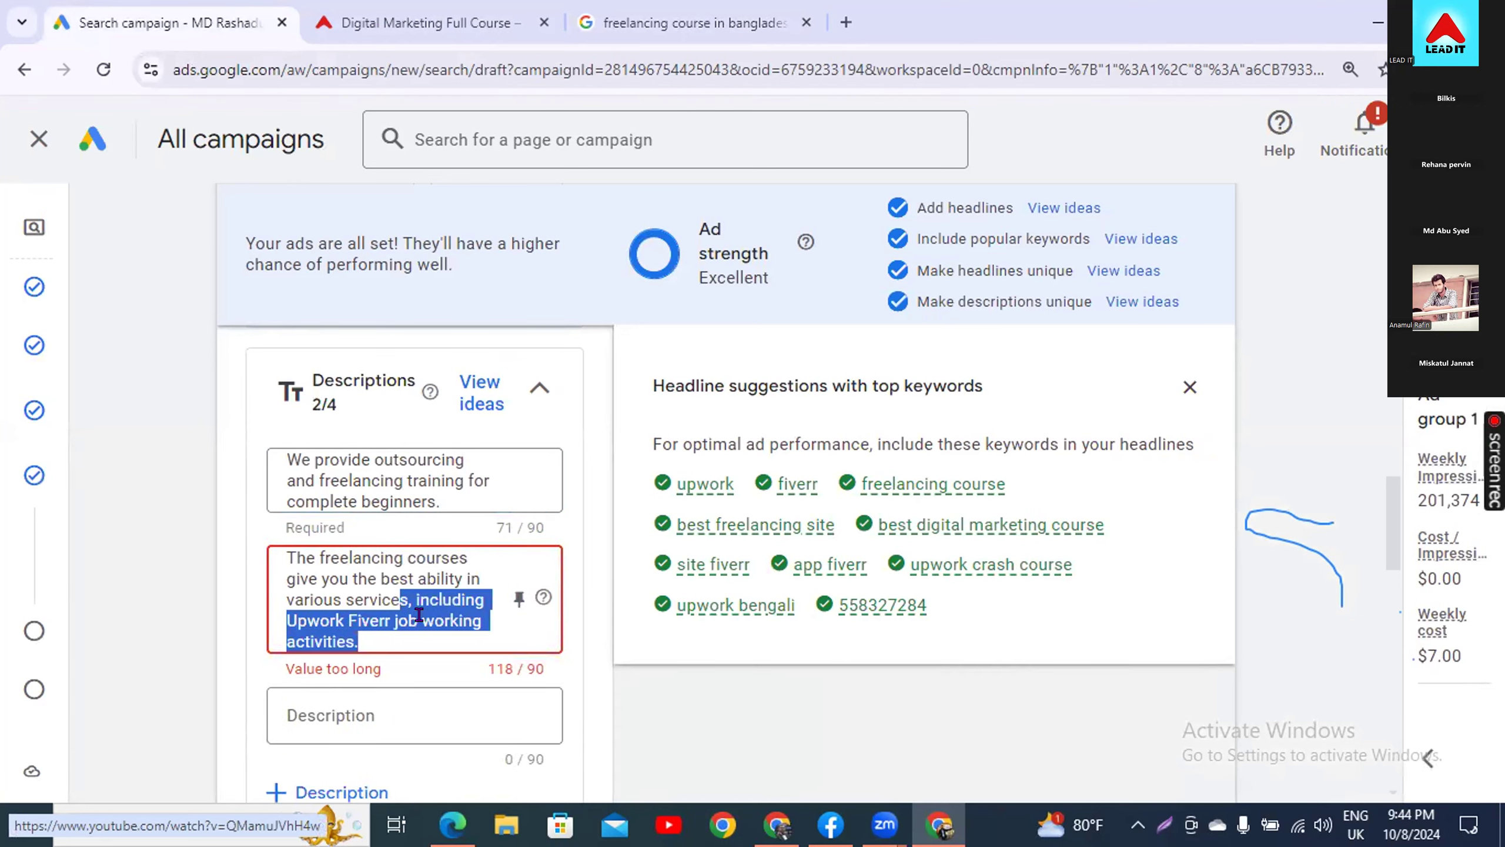
pyautogui.click(348, 602)
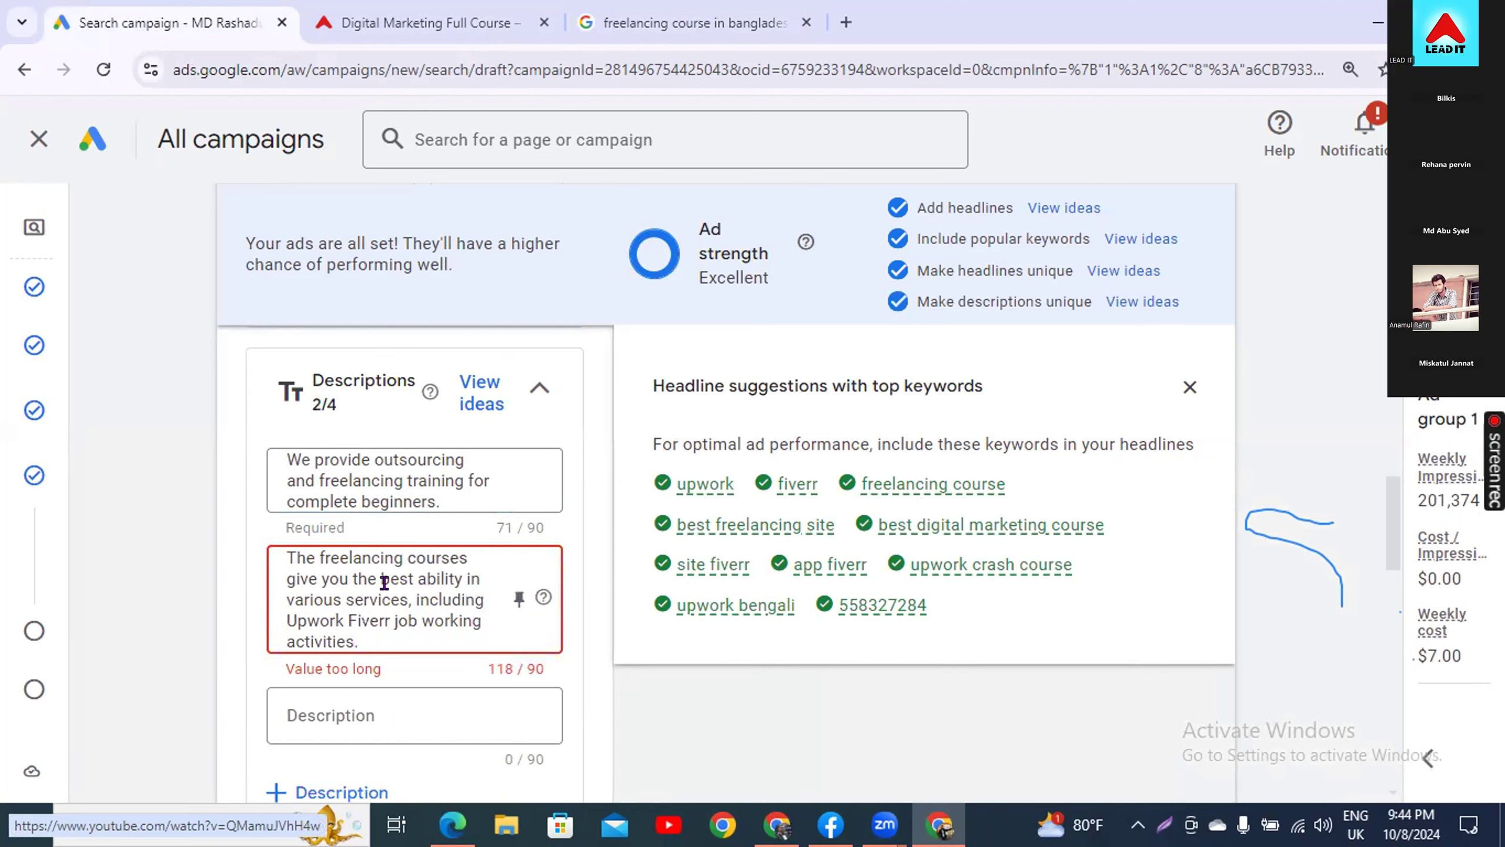
pyautogui.moveTo(414, 600); pyautogui.dragTo(482, 682)
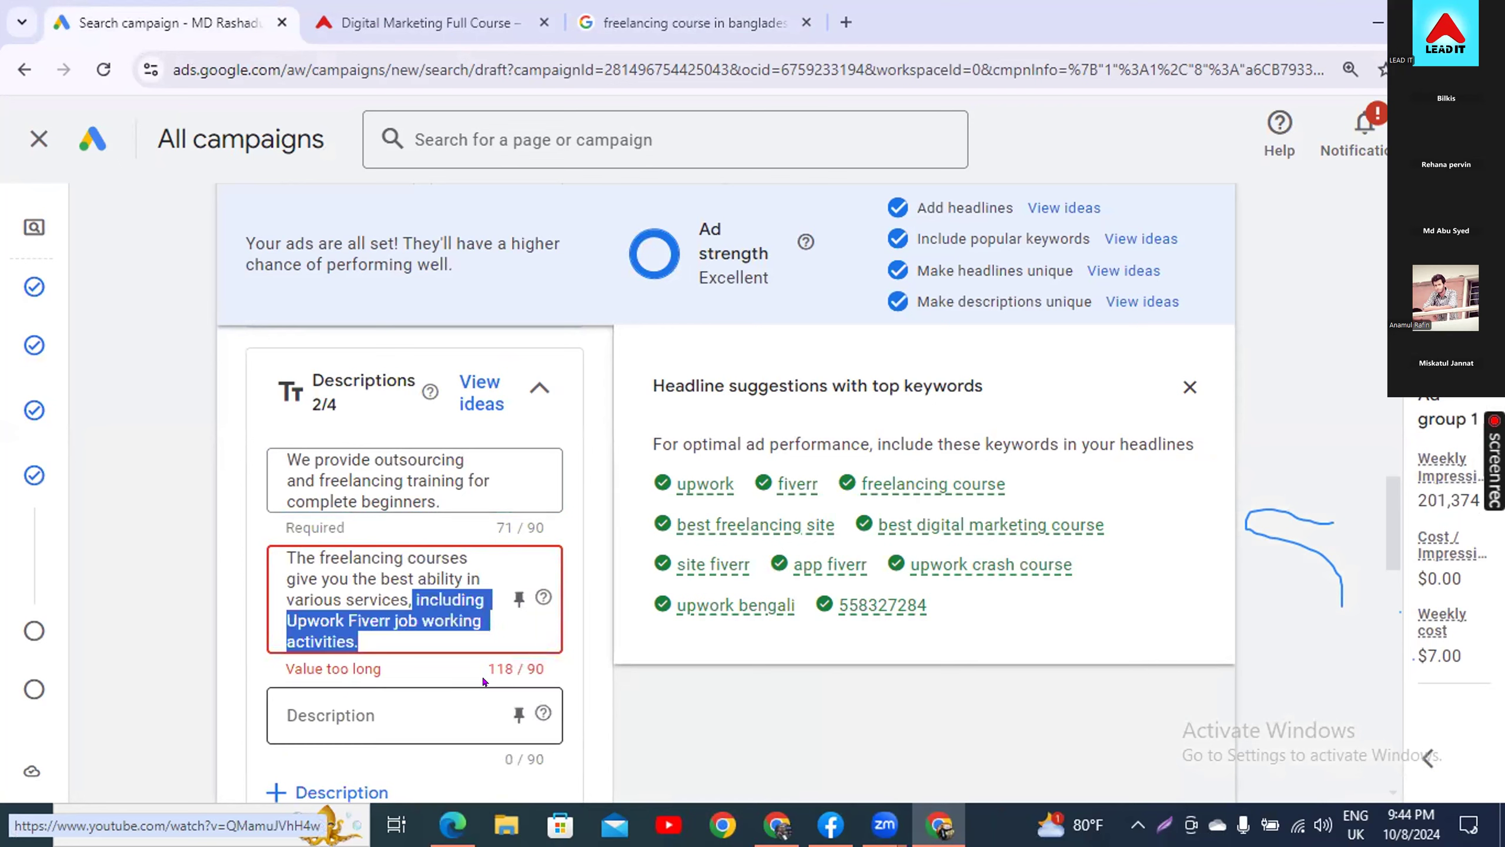
pyautogui.press('BackSpace')
pyautogui.press('BackSpace')
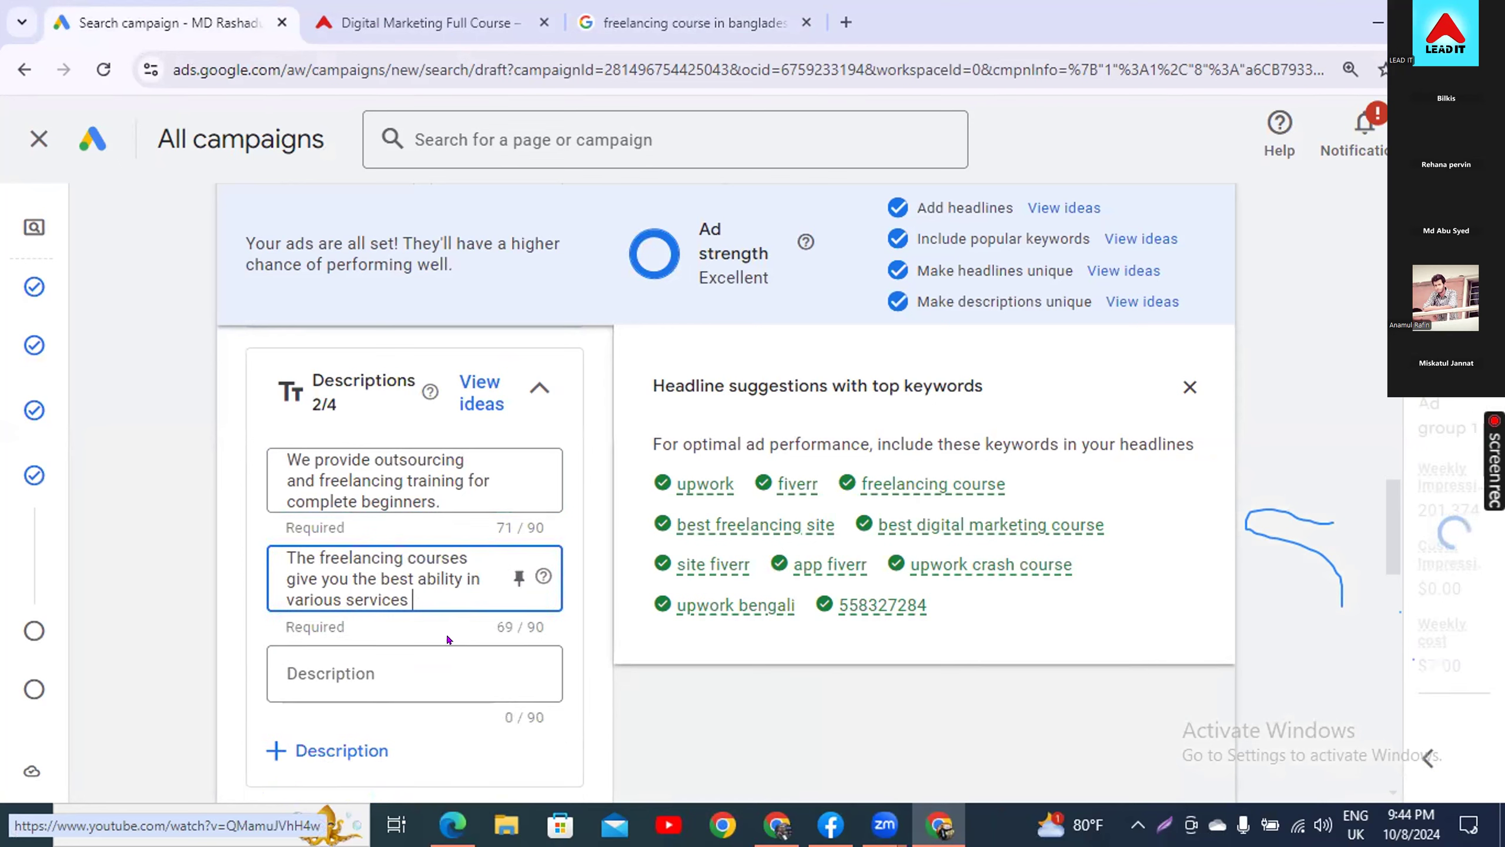
pyautogui.write('wi')
pyautogui.press('BackSpace')
pyautogui.press('BackSpace')
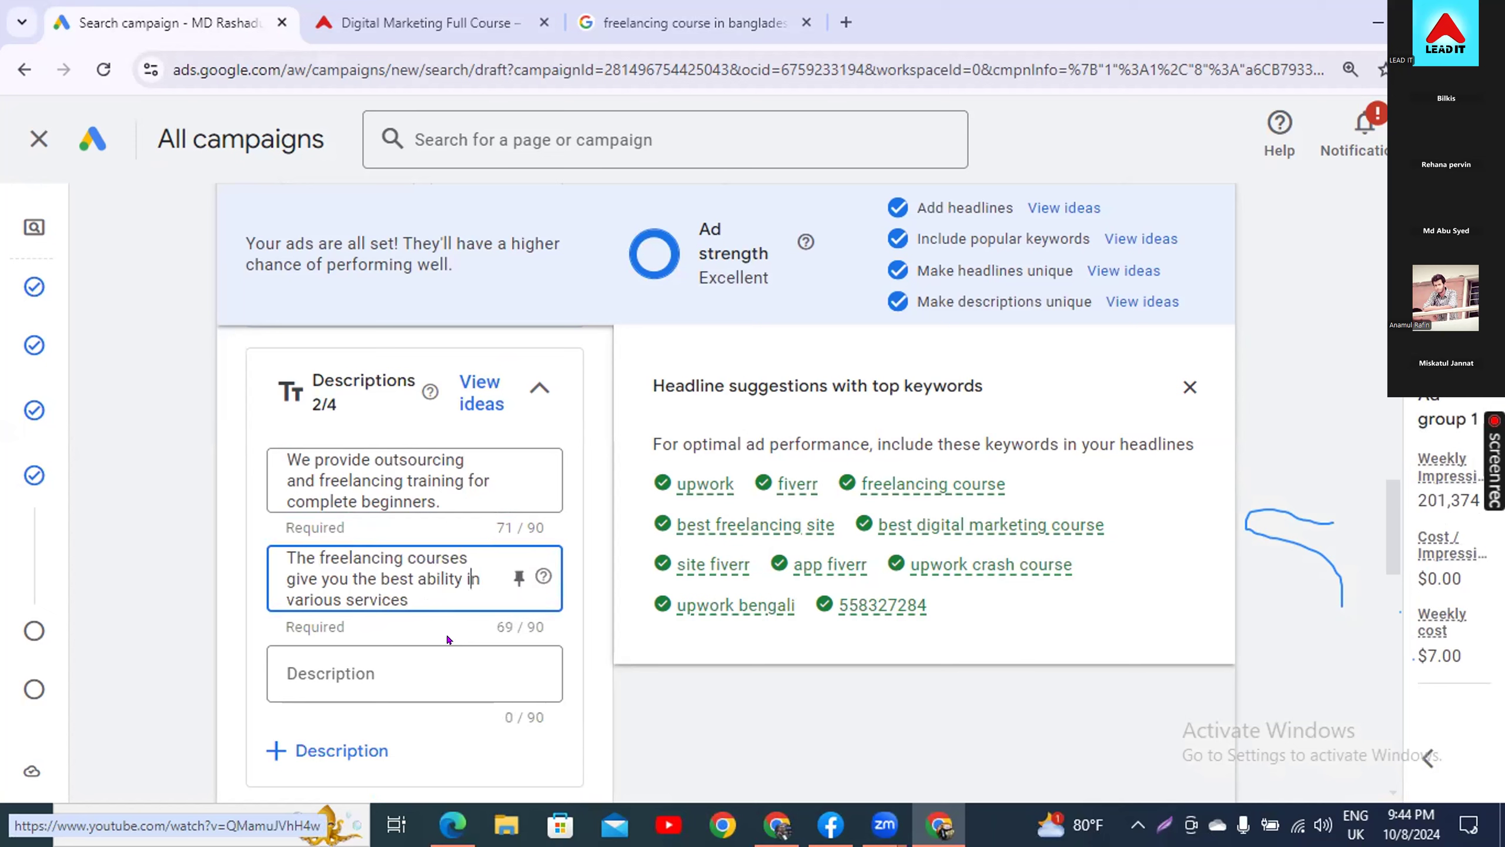
# - In the second description, replace "various" before "services" with "upwork, fiver and vairous"
pyautogui.hotkey('ctrl', 'Right')
pyautogui.hotkey('ctrl', 'Right')
pyautogui.moveTo(343, 599); pyautogui.dragTo(254, 605)
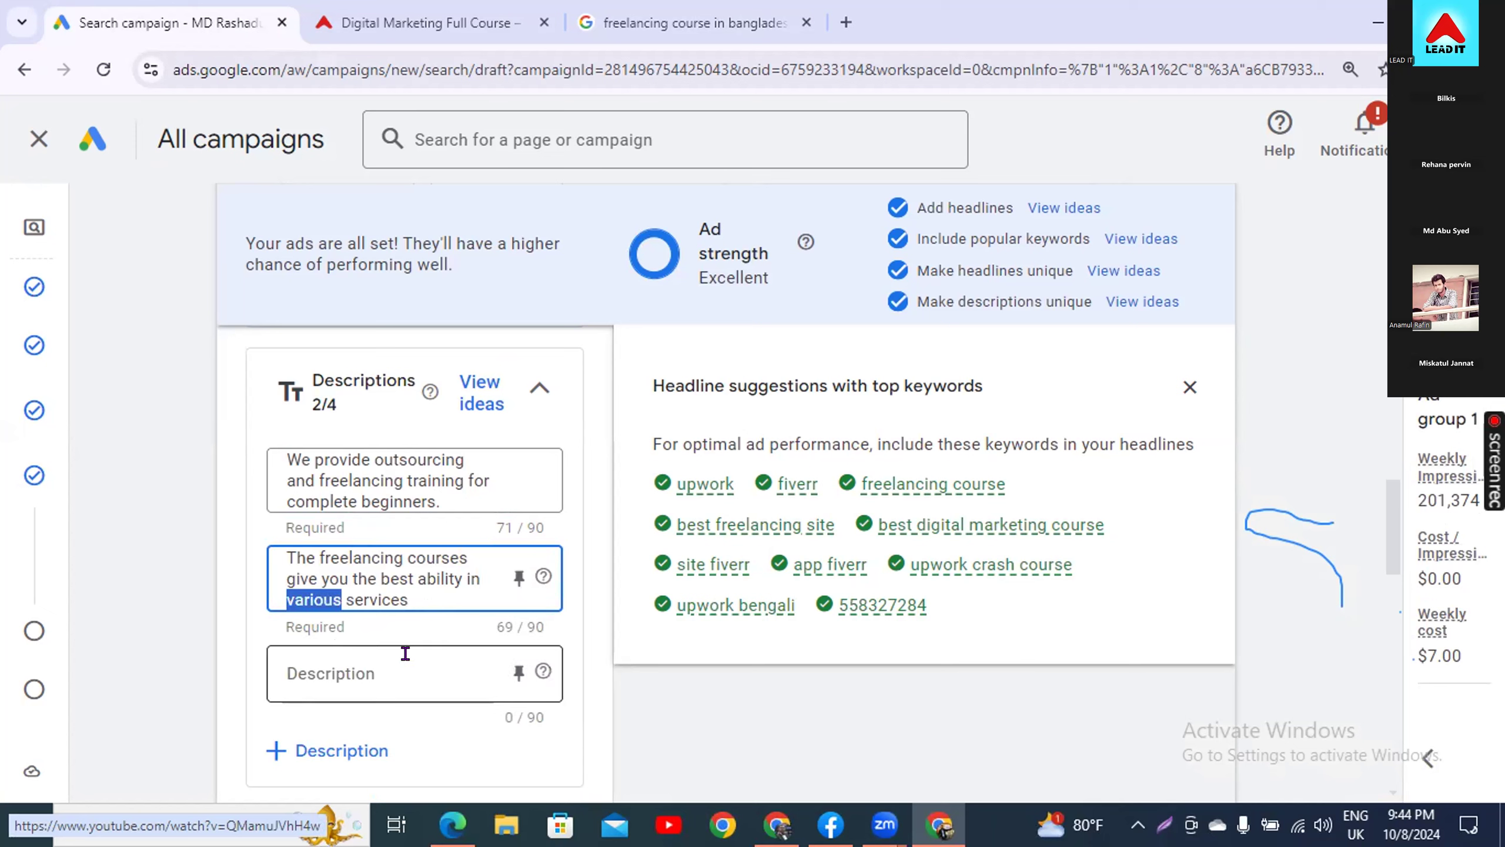
pyautogui.write('upwo')
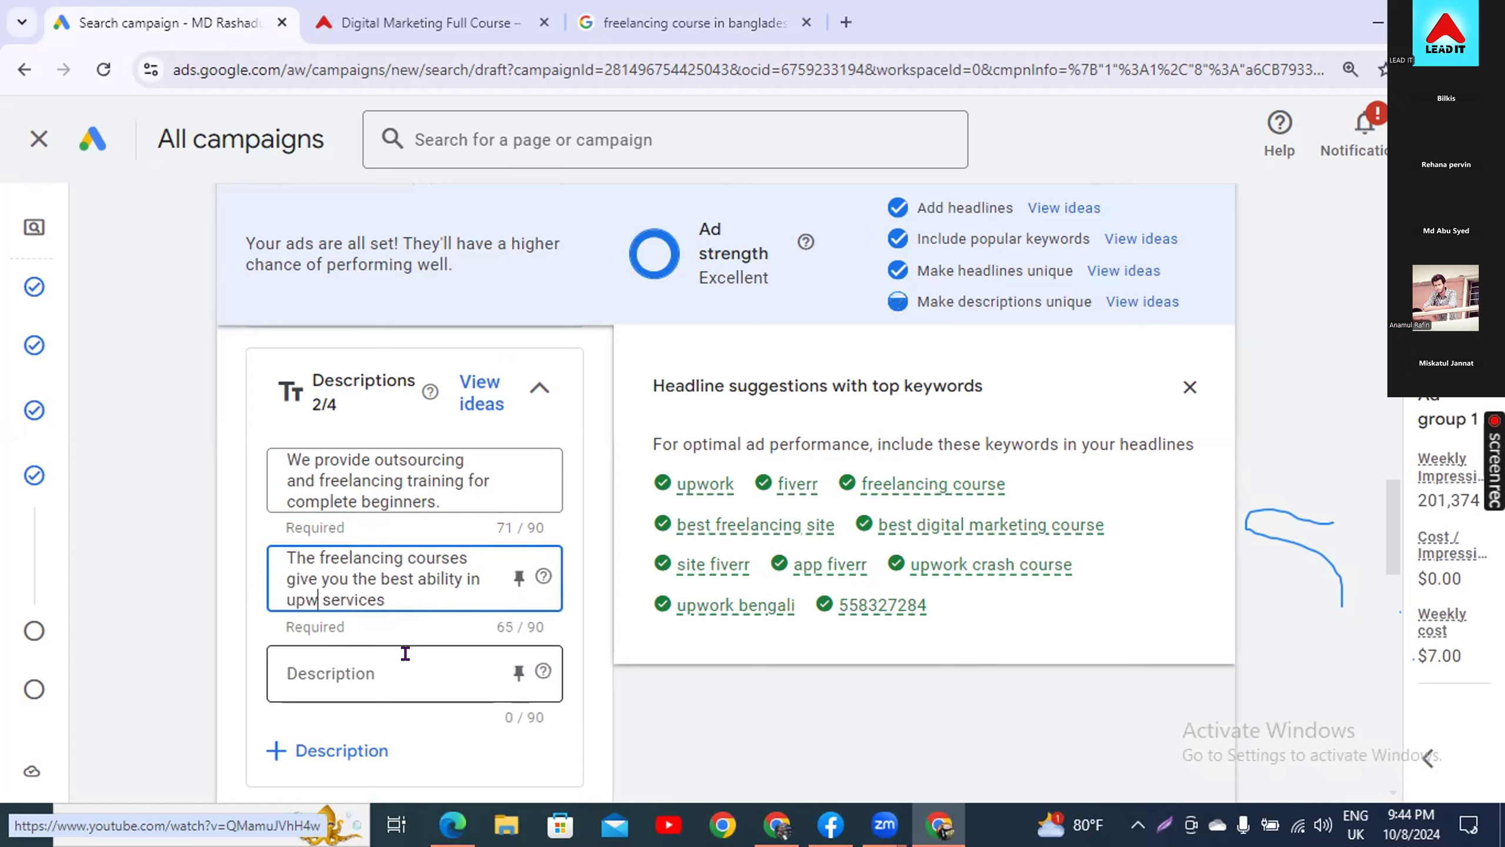
pyautogui.write('rk, fiver')
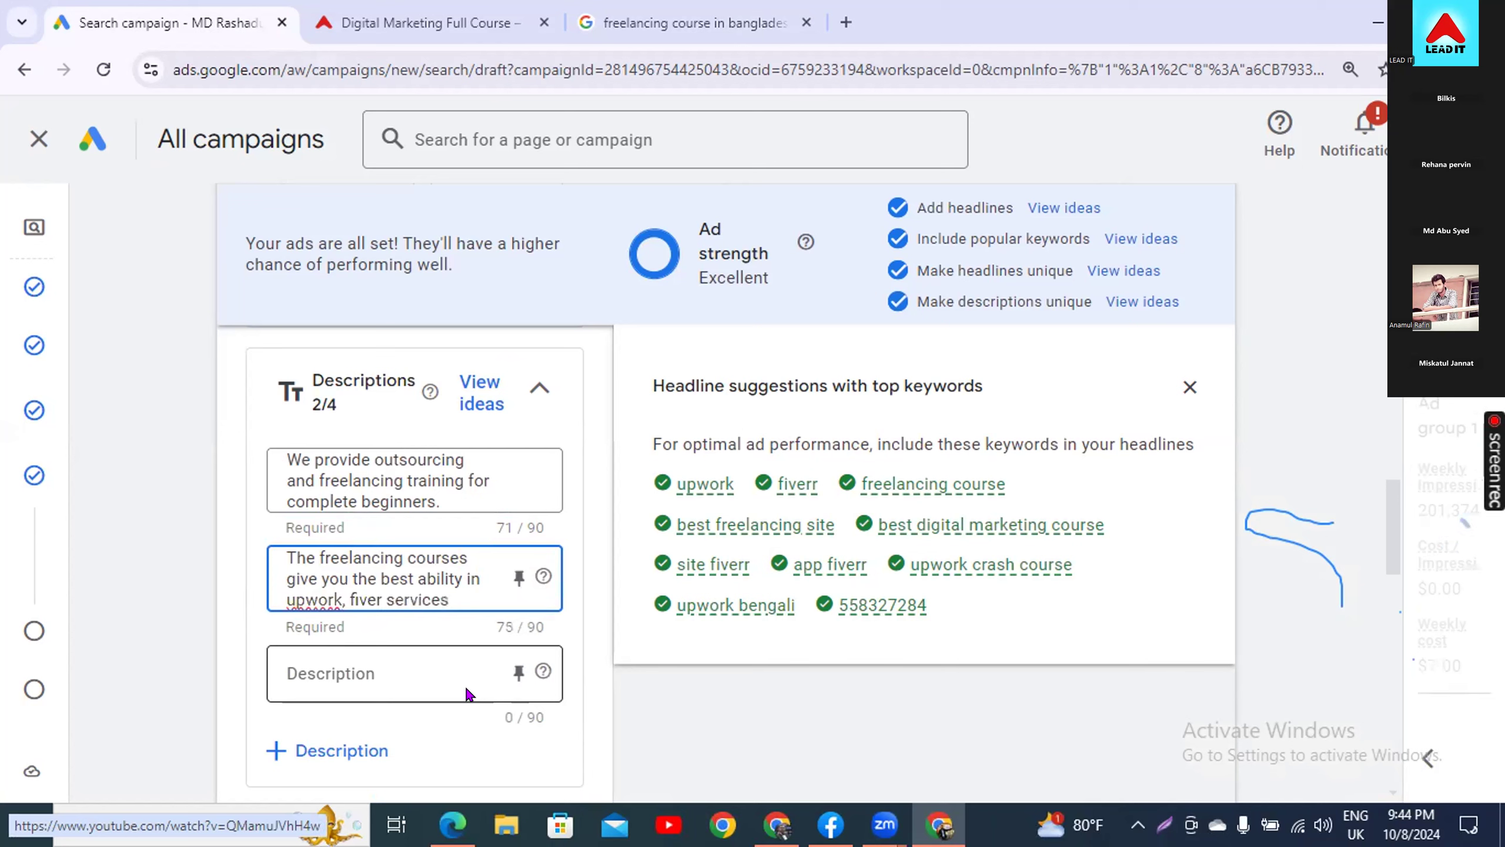
pyautogui.write(' and vai ')
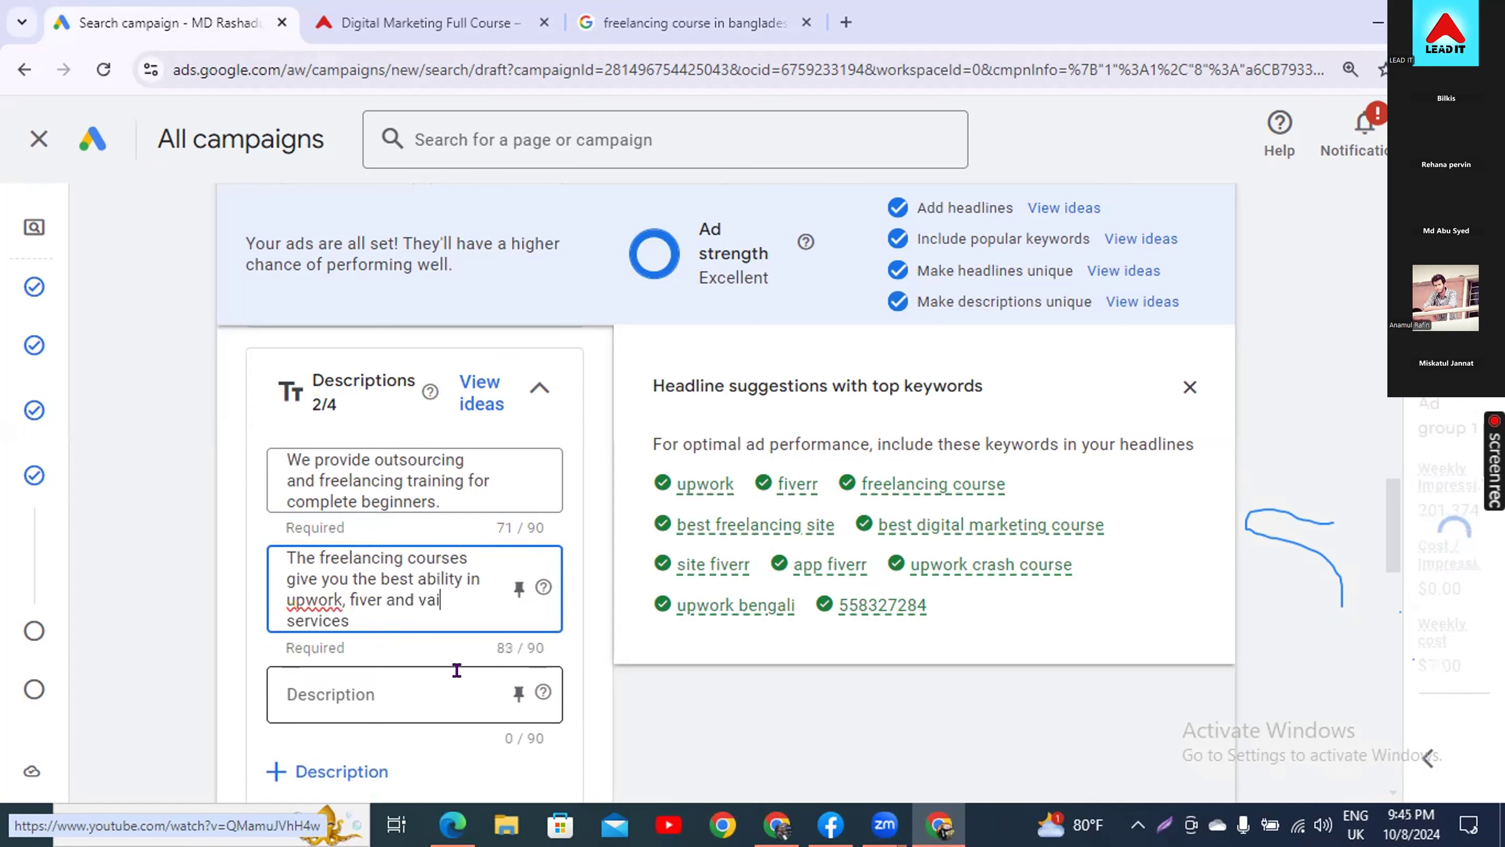
pyautogui.write('rous')
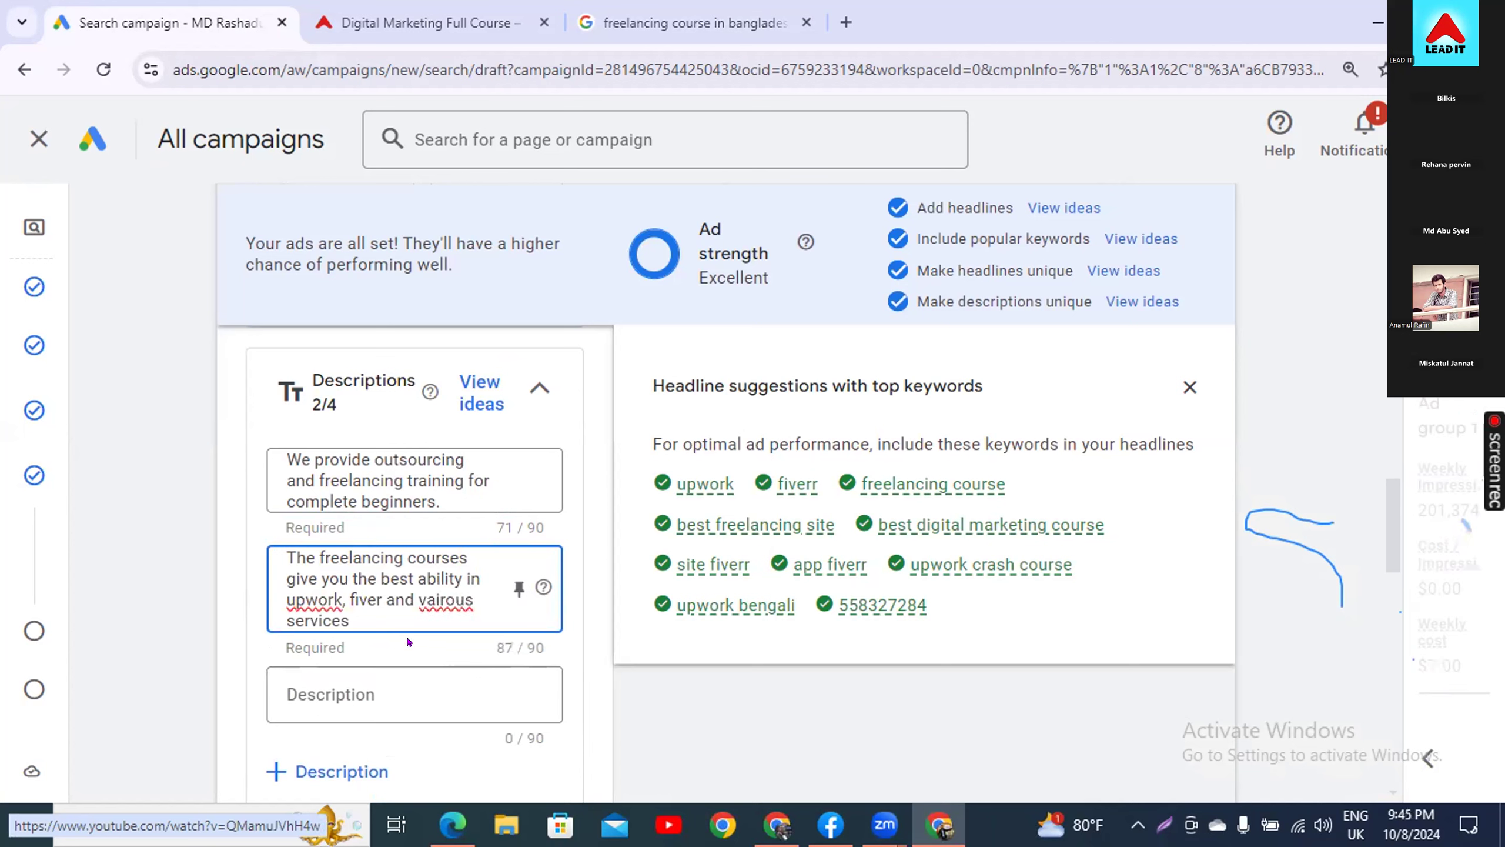
# - Apply the spelling suggestions "various" and "Upwork" to the misspelled words in the second description
pyautogui.rightClick(443, 597)
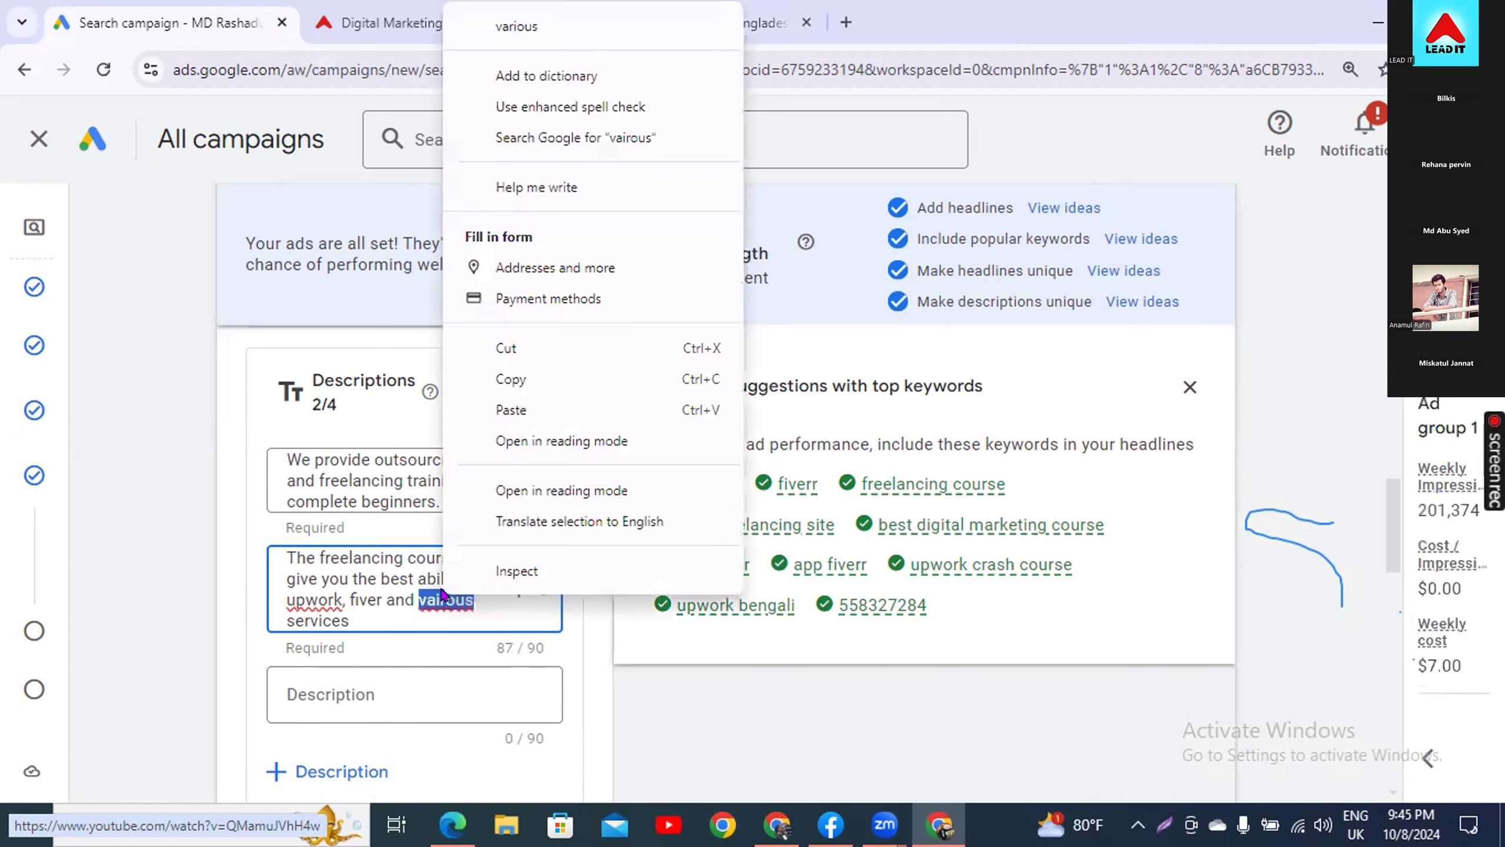
pyautogui.click(518, 26)
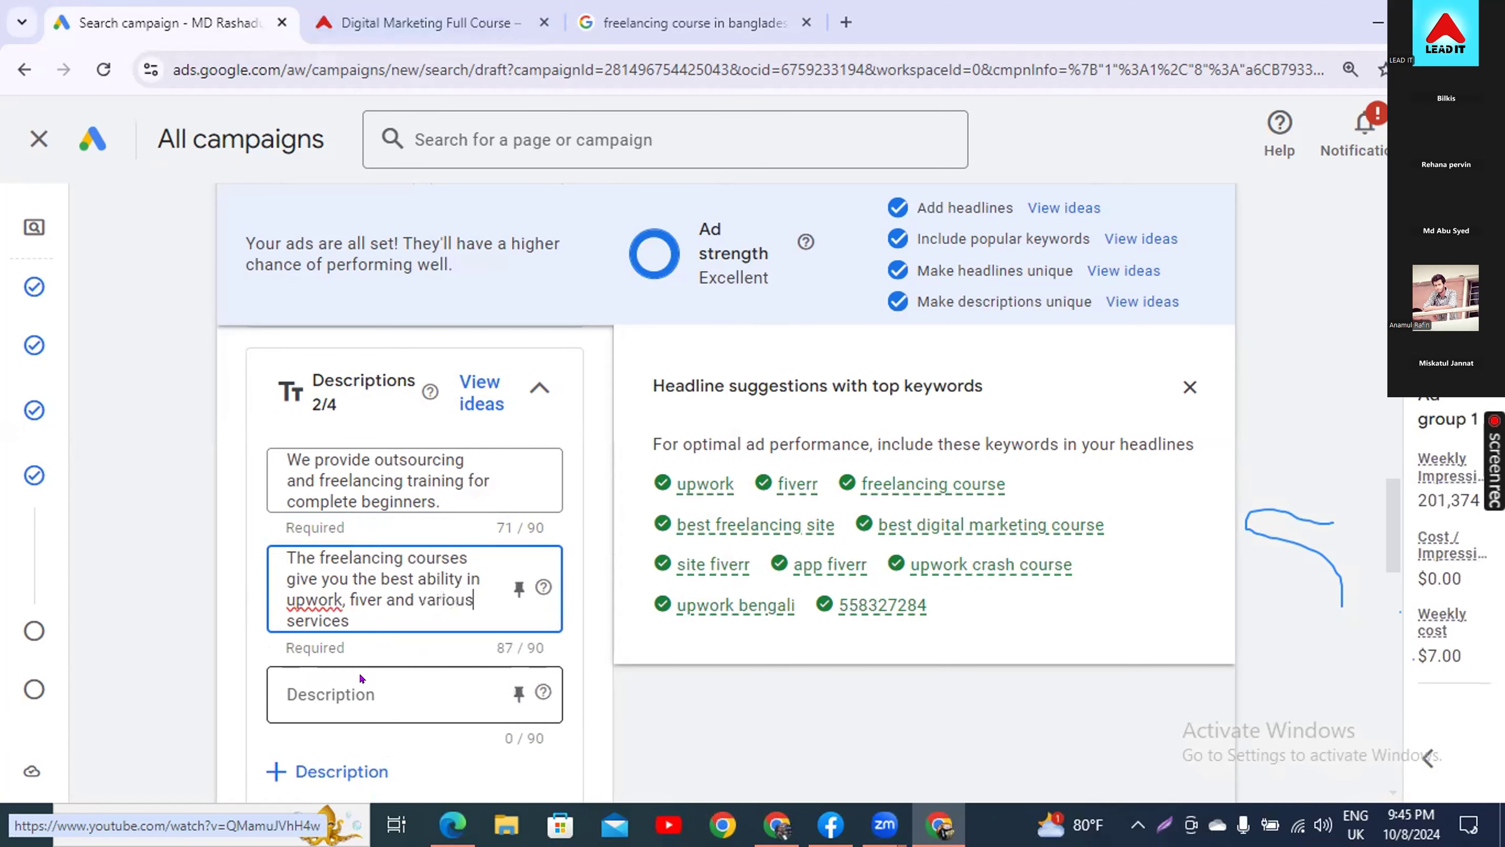
pyautogui.rightClick(324, 593)
pyautogui.click(479, 25)
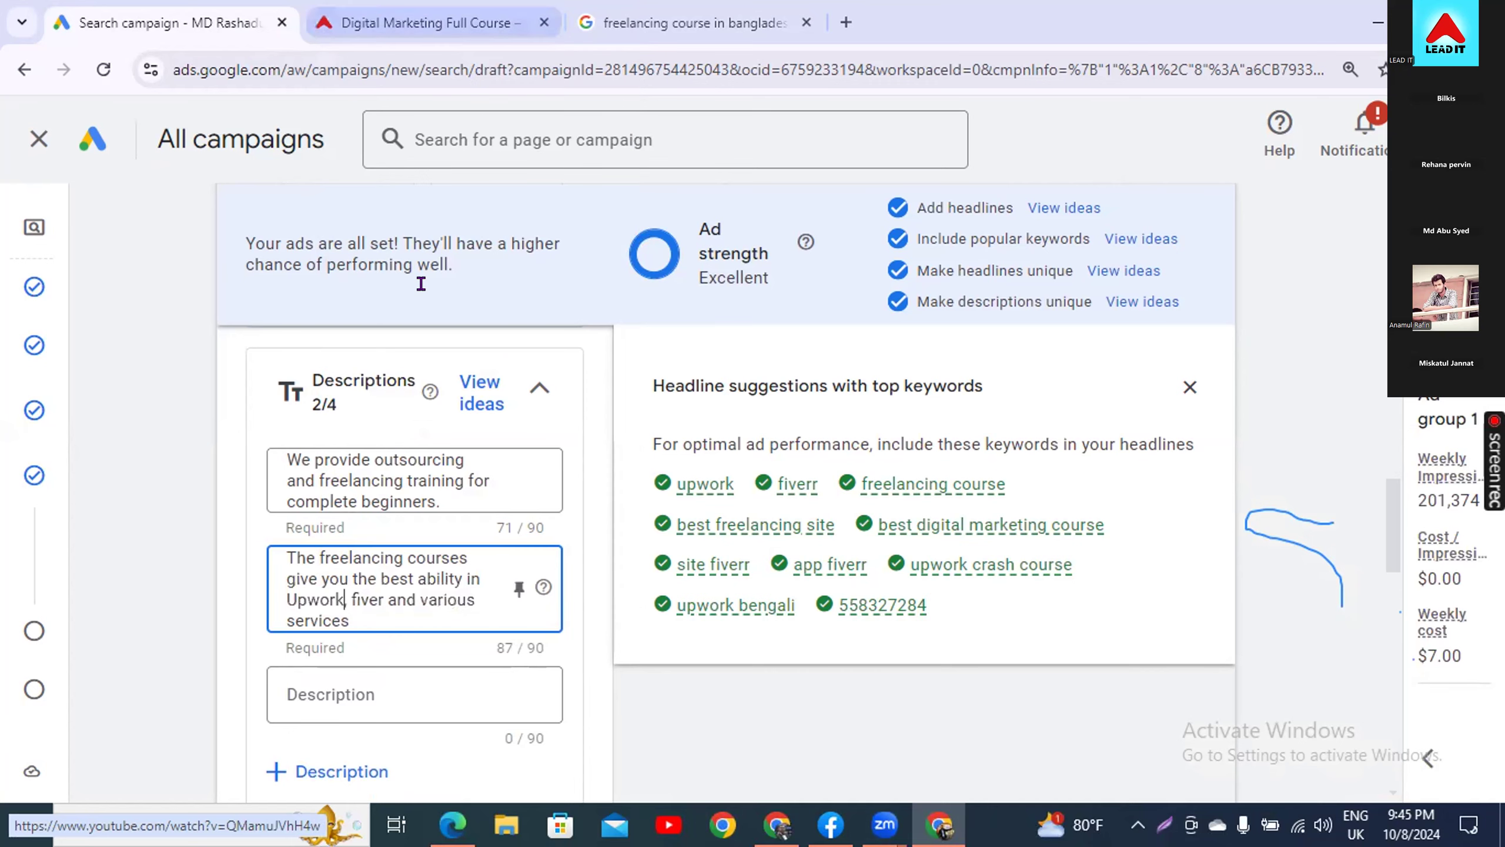
# - From the Google results, copy Unique IT Institute's text from "Are you looking Best Outsourcing" through "center in Dhaka."
pyautogui.click(659, 27)
pyautogui.scroll(-5, 616, 596)
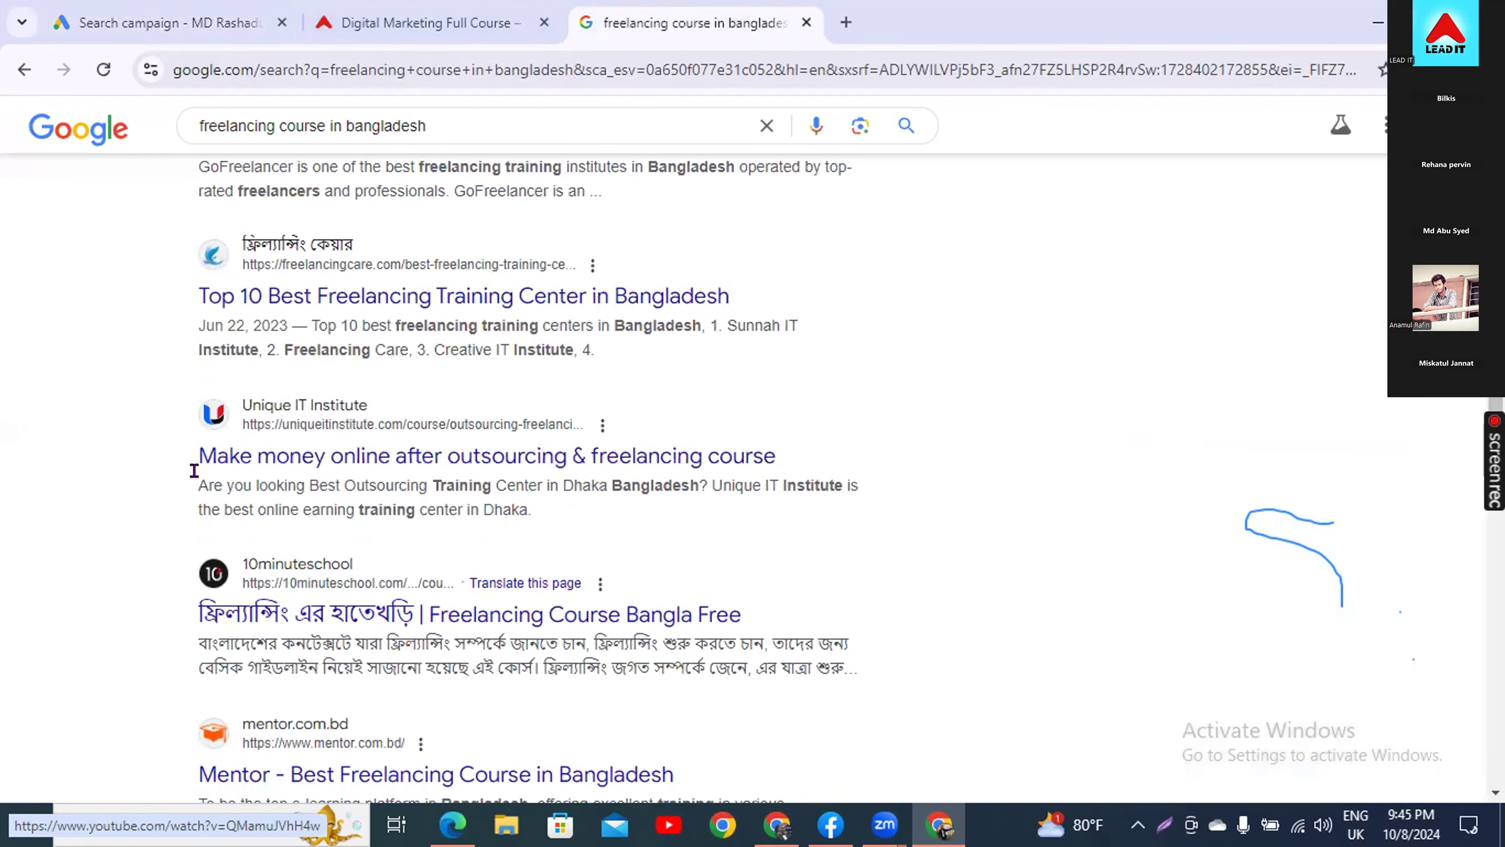
pyautogui.moveTo(186, 484); pyautogui.dragTo(533, 504)
pyautogui.hotkey('ctrl', 'c')
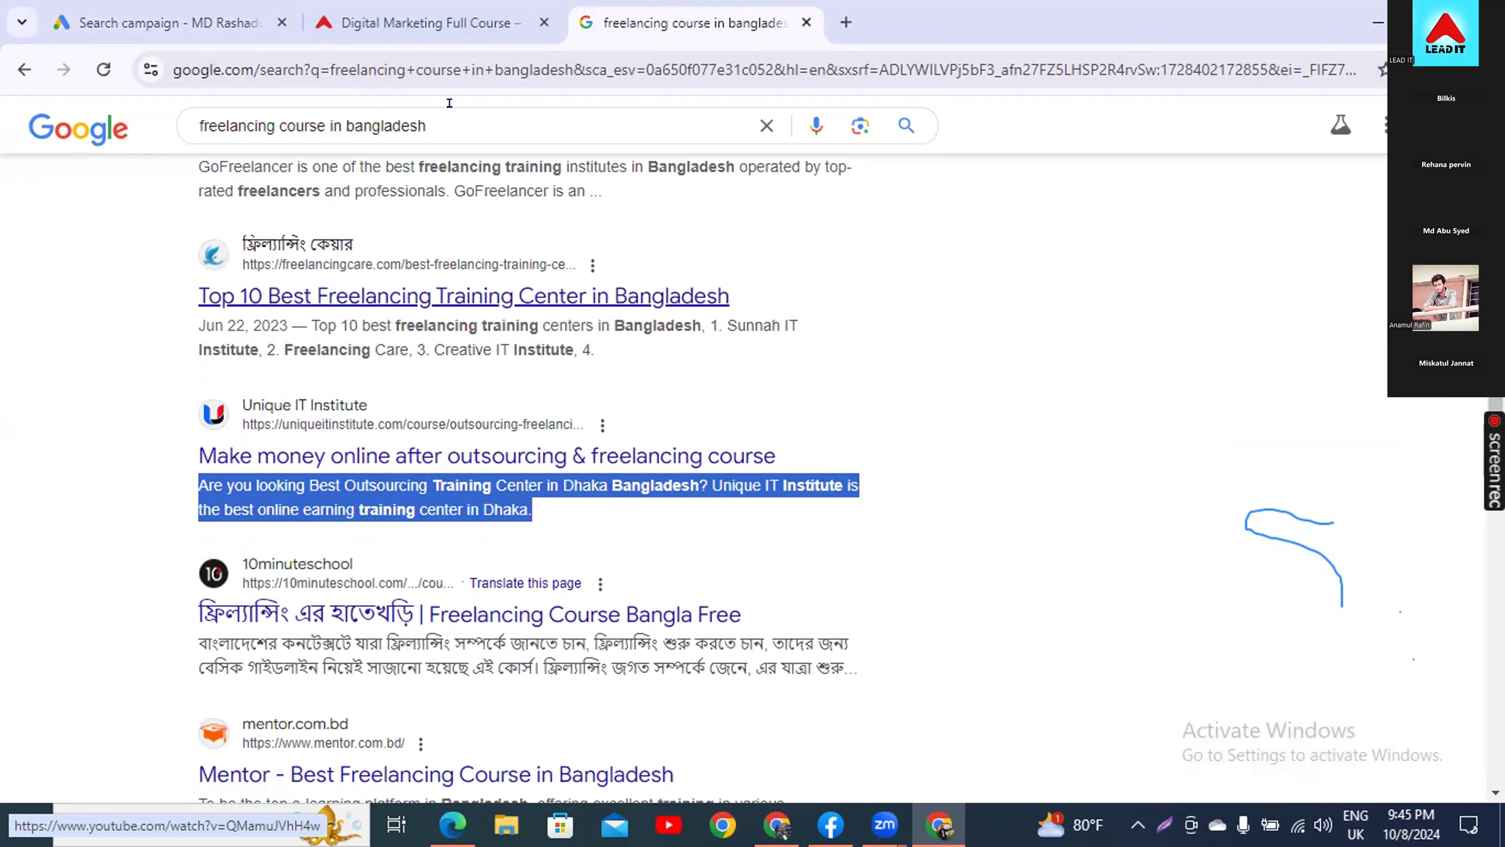
# - Paste the copied text as the third description in the campaign draft and remove everything after "Center in Dhaka Bangladesh?"
pyautogui.click(358, 22)
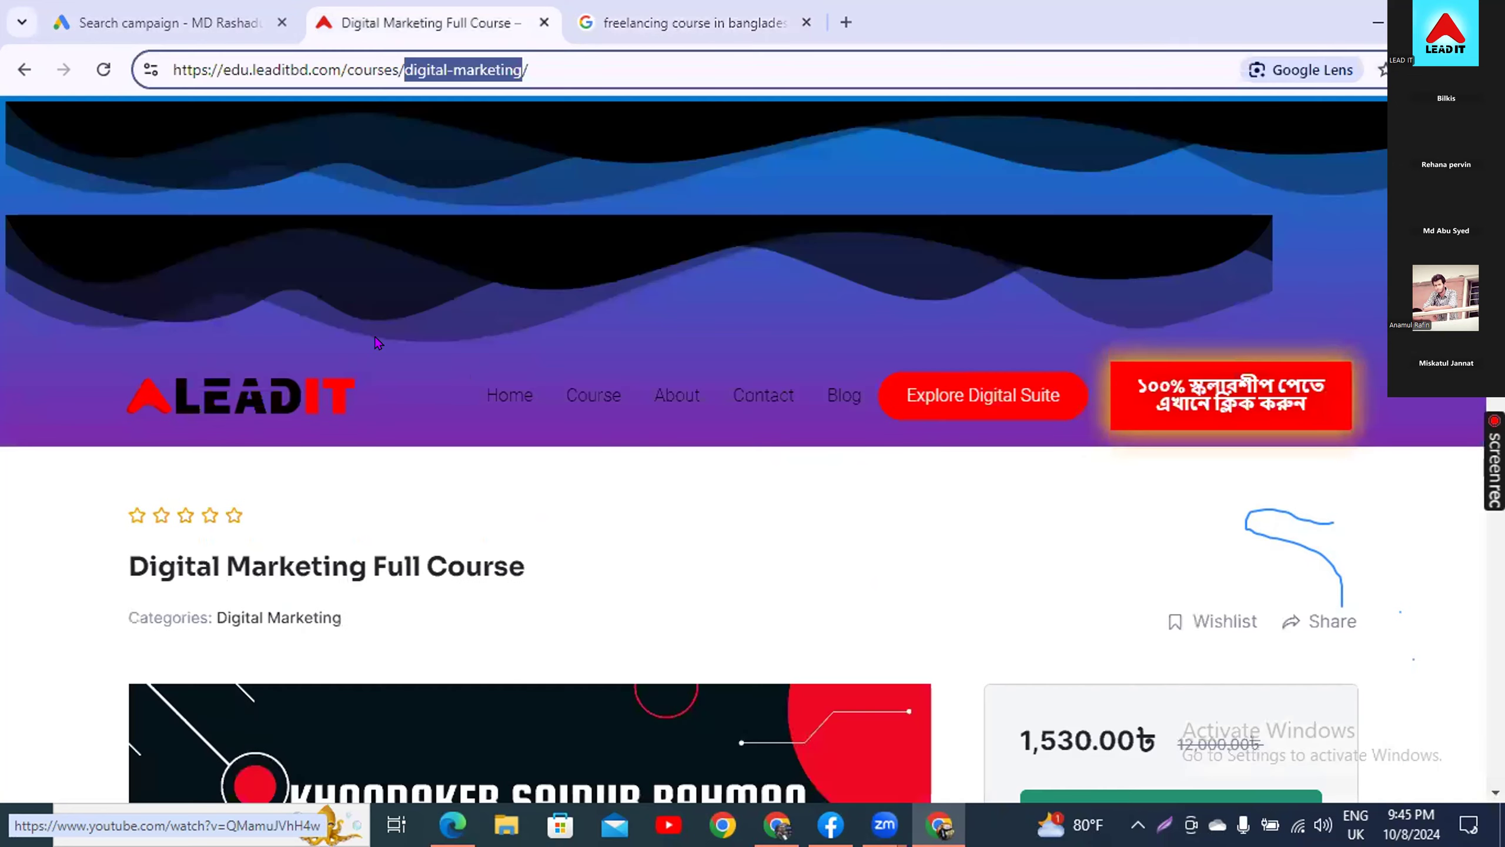
pyautogui.click(191, 21)
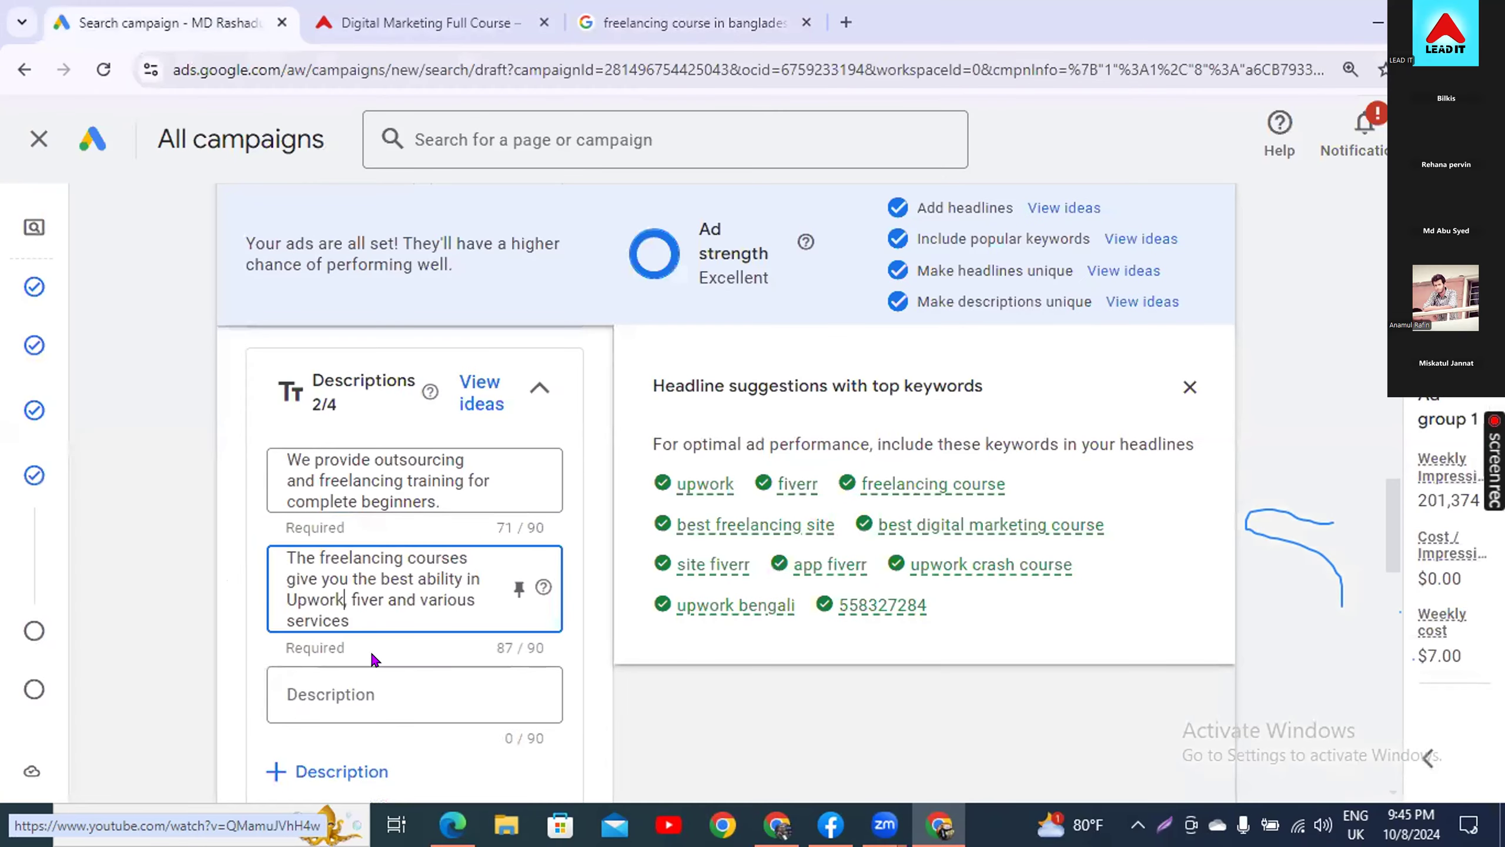
pyautogui.click(334, 672)
pyautogui.hotkey('ctrl', 'v')
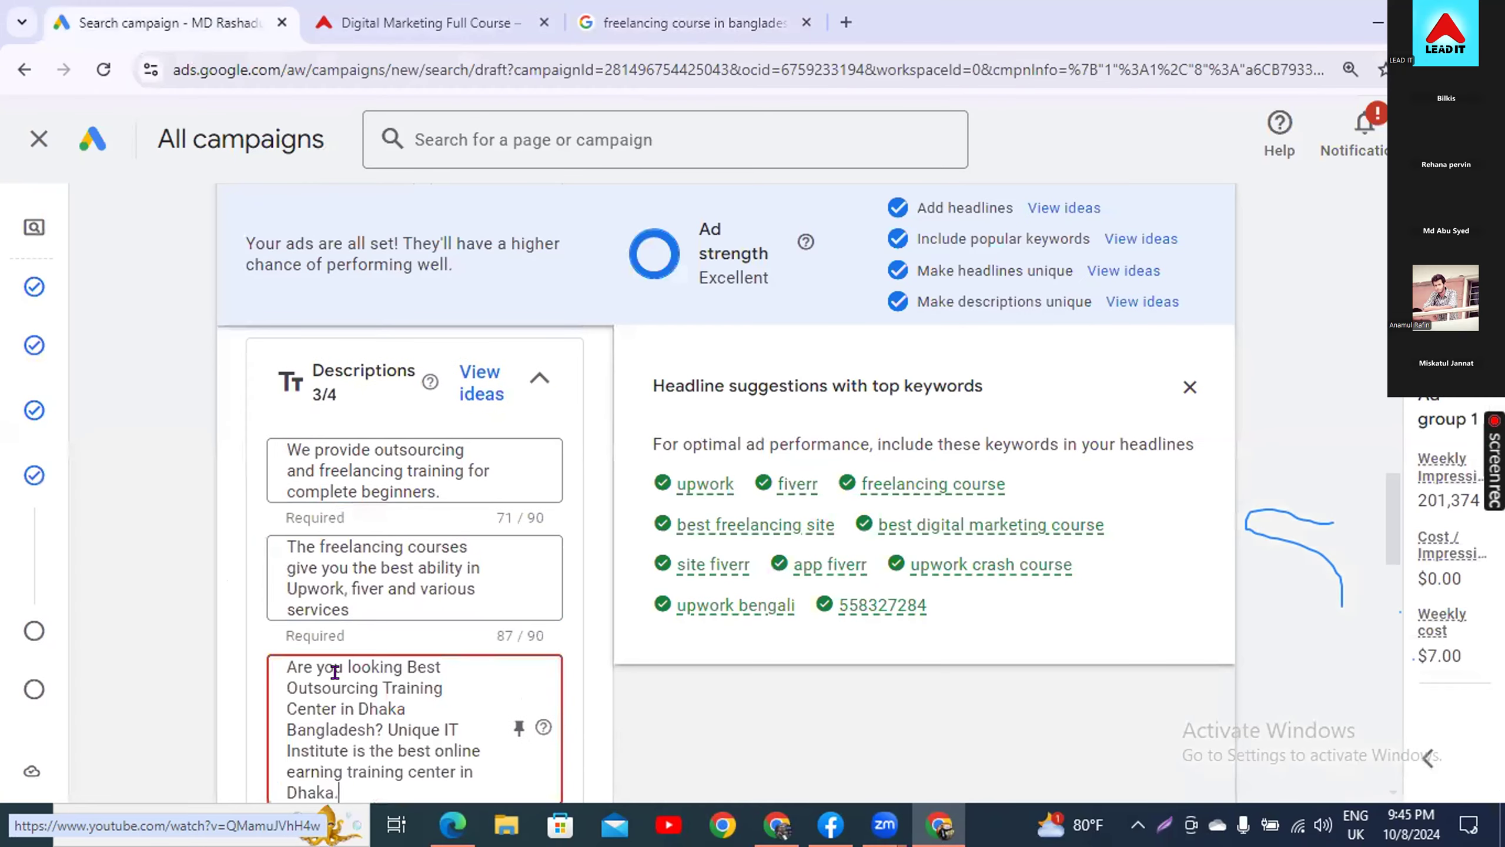
pyautogui.scroll(-2, 355, 652)
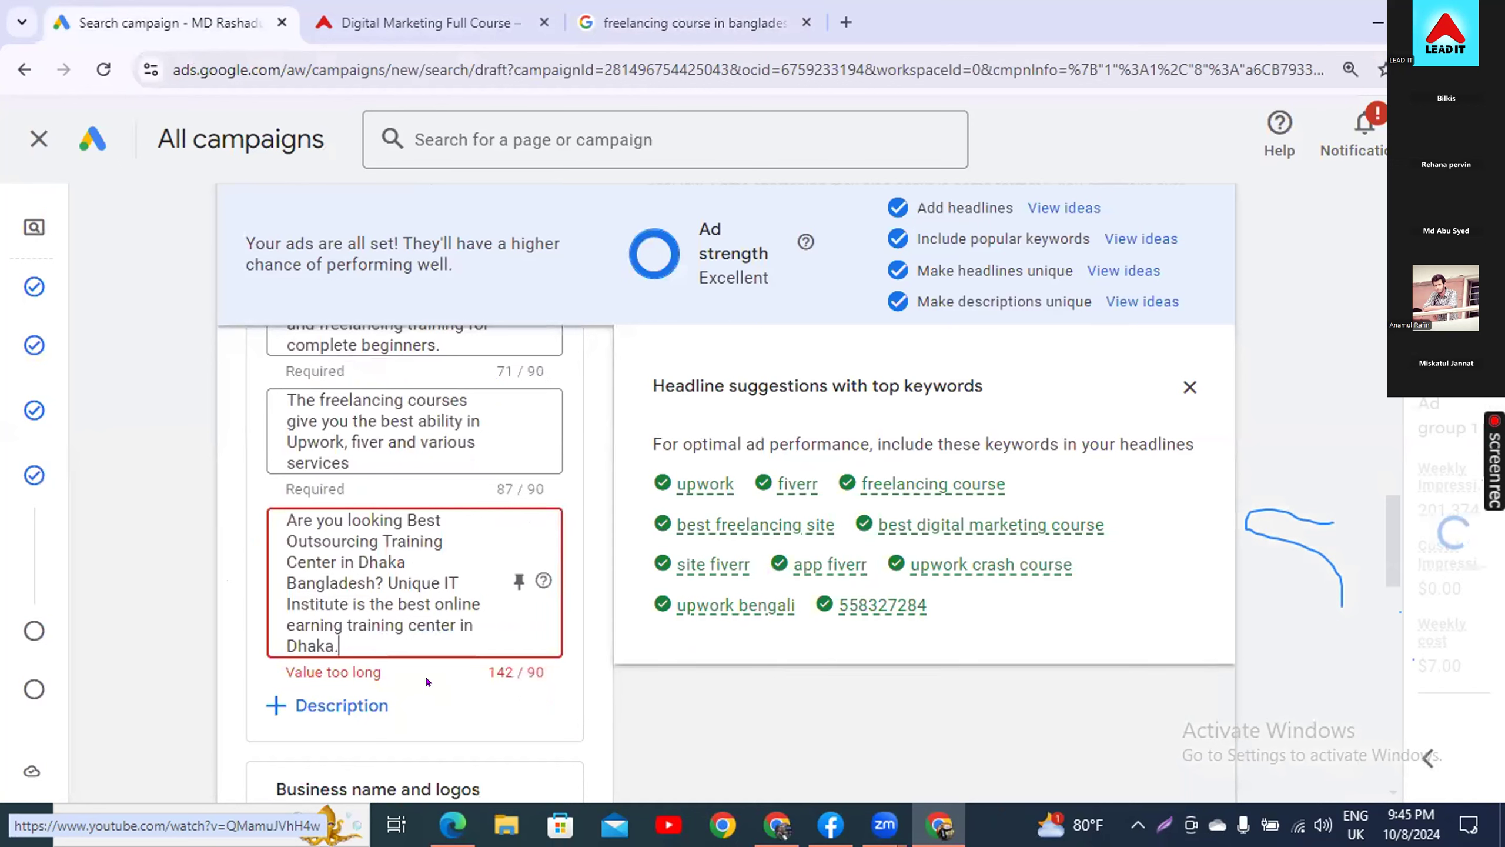
pyautogui.moveTo(409, 587); pyautogui.dragTo(458, 630)
pyautogui.press('BackSpace')
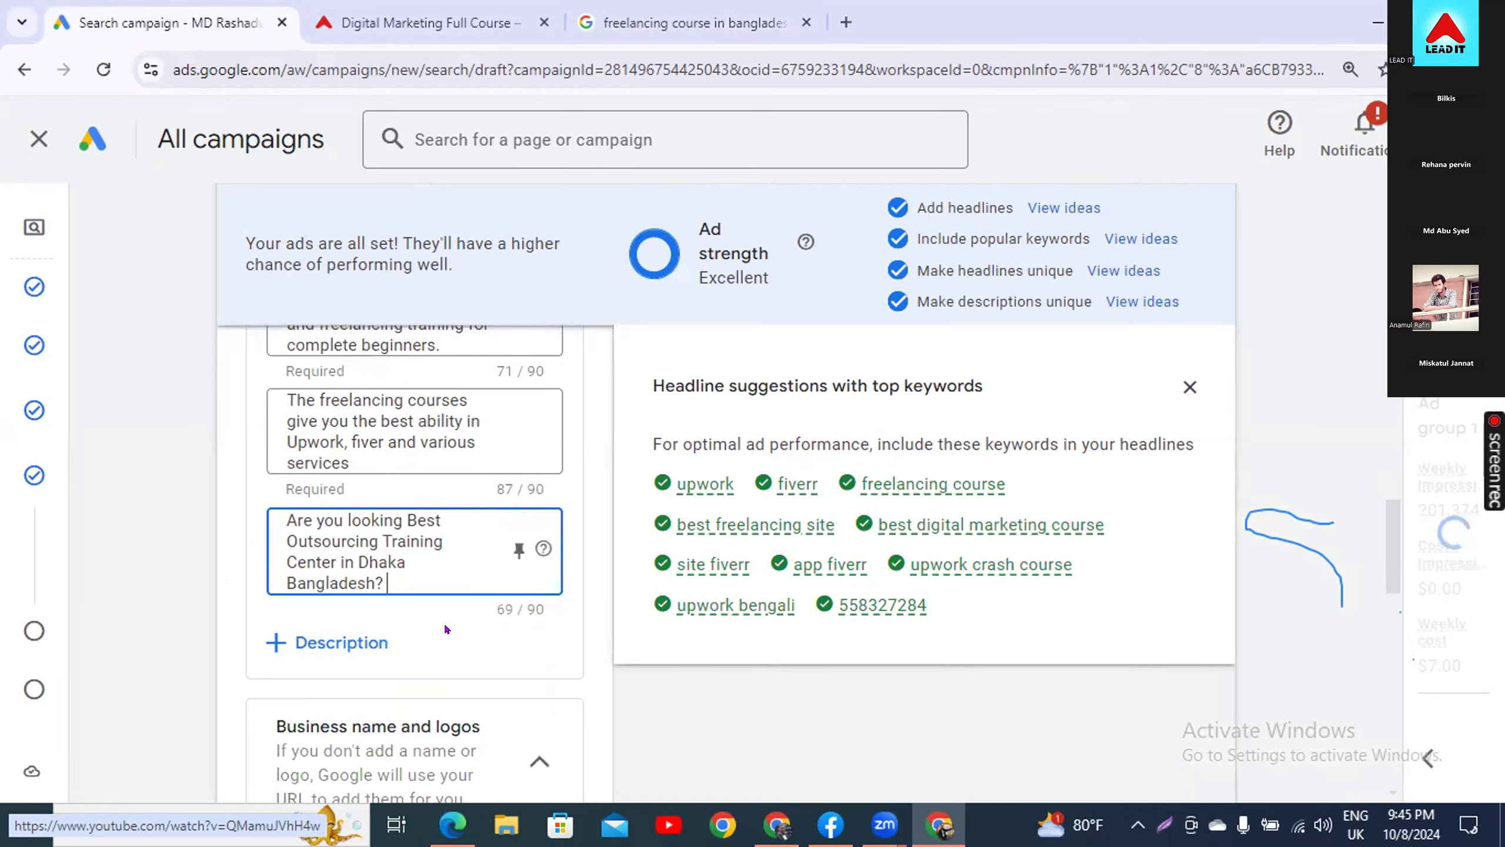
# - End the third description with "LeadiT is the key."
pyautogui.write('LeadiT')
pyautogui.write('is the KE')
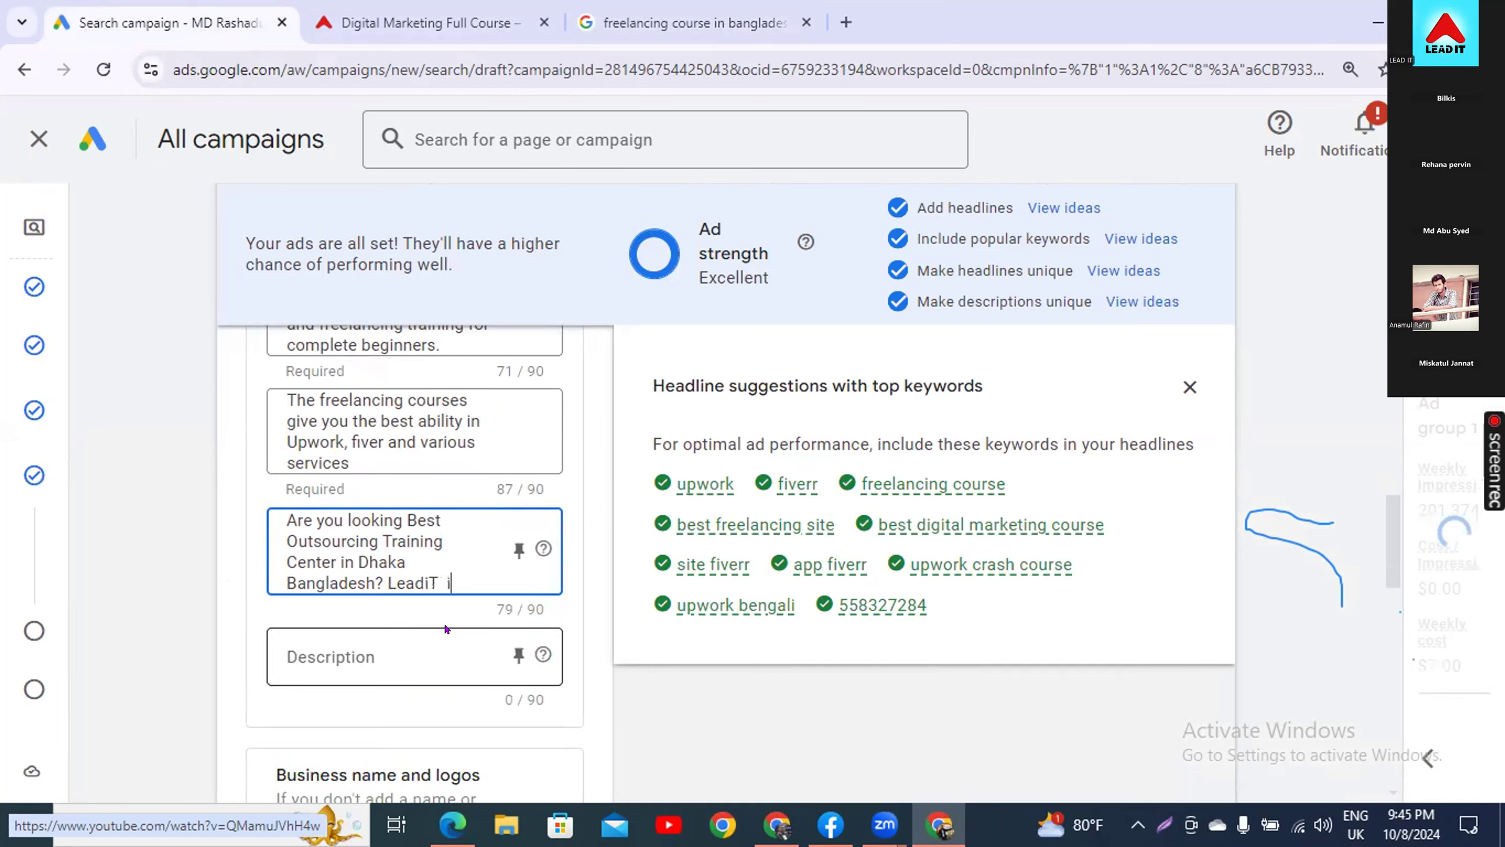
pyautogui.press('BackSpace')
pyautogui.press('BackSpace')
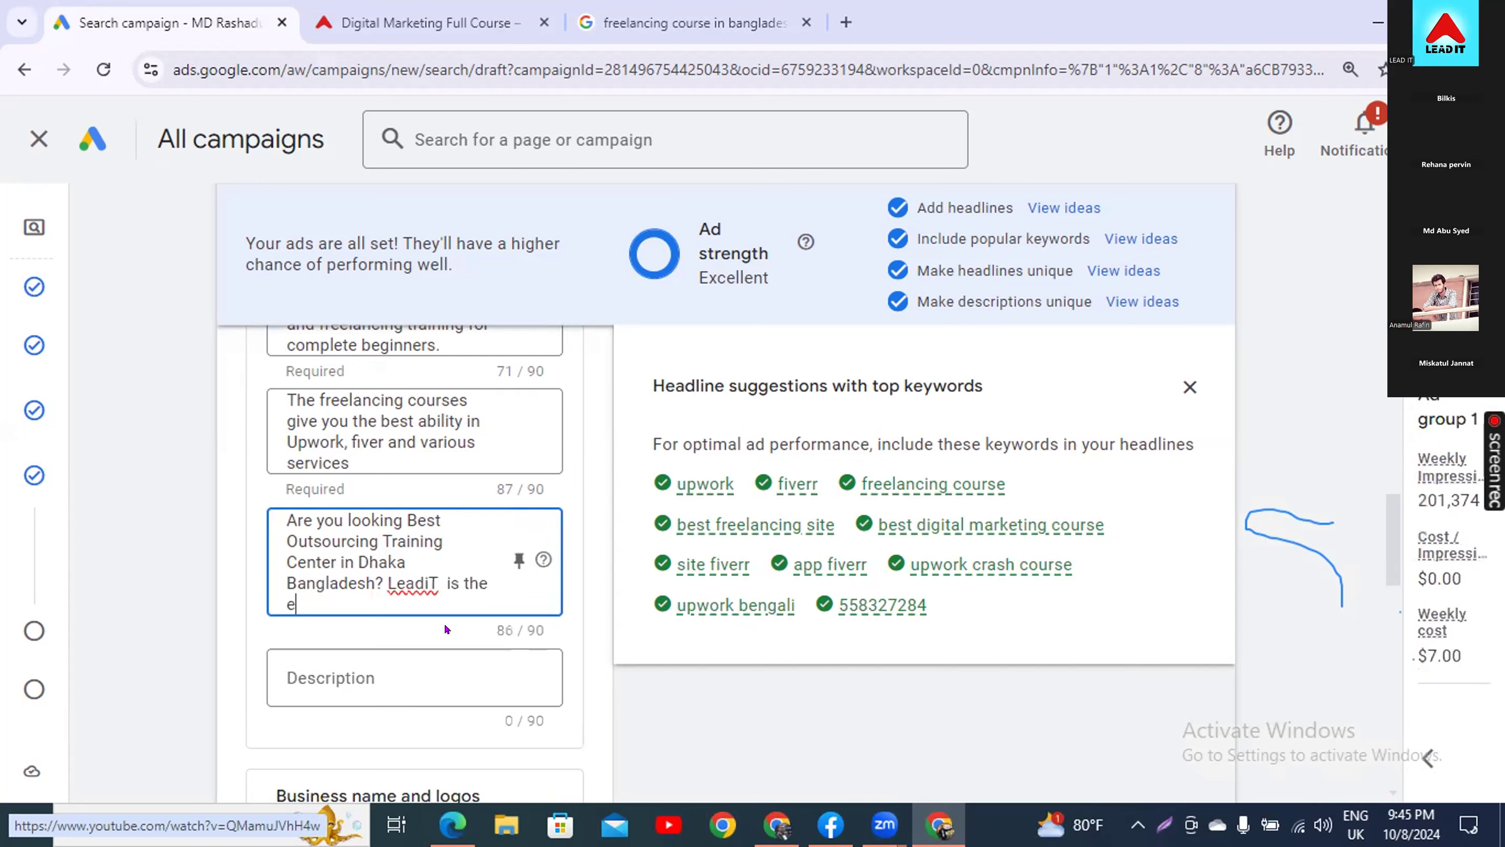
pyautogui.write('key.')
# - From the next page of Google results, copy Course Kori's text from "Online Freelancing Course in Bangladesh 2024" through "remittance sector in Bangladesh."
pyautogui.click(674, 39)
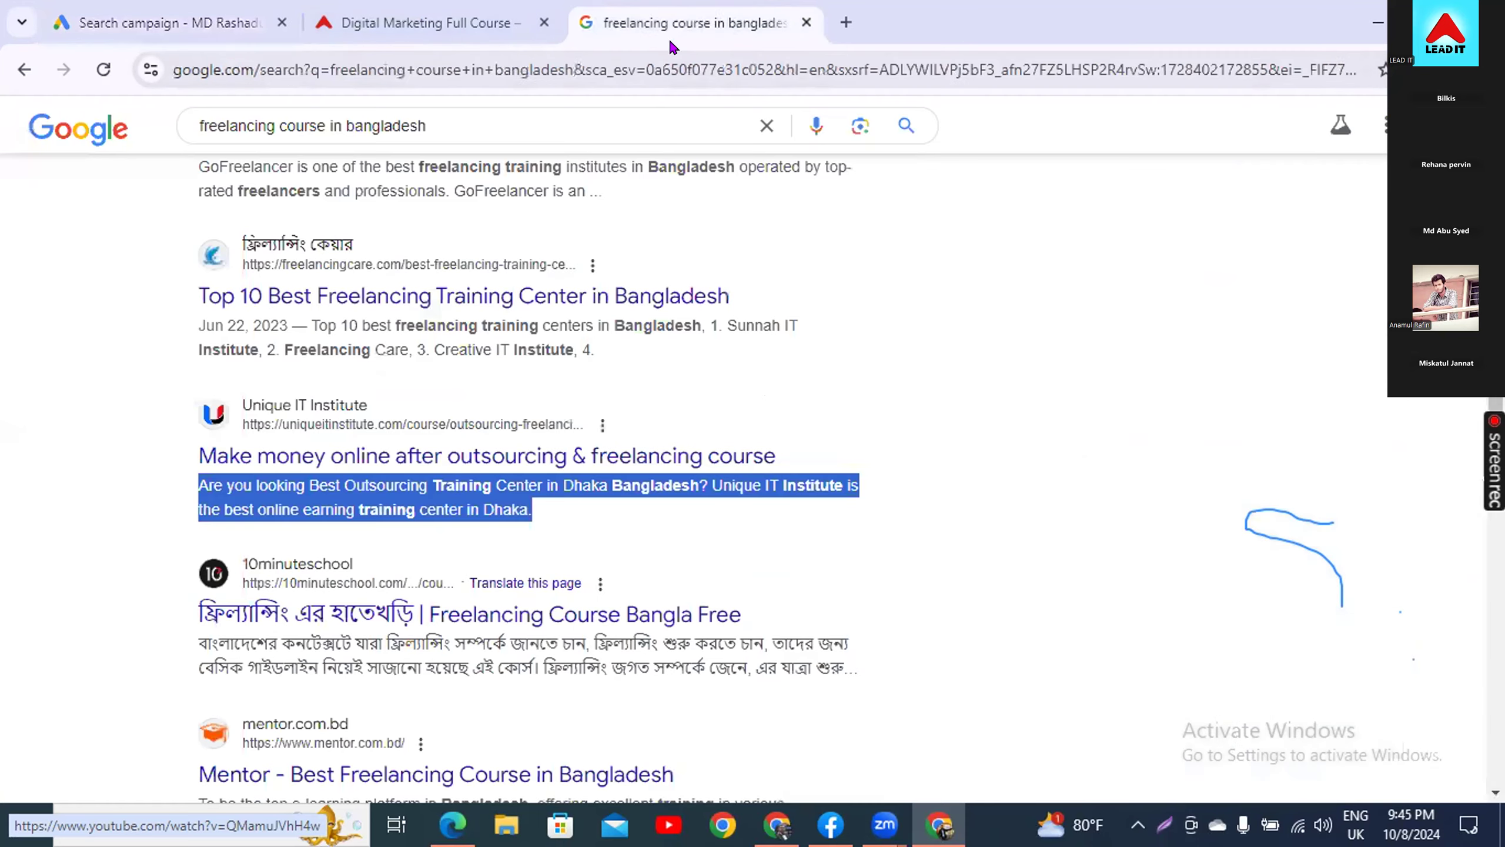
pyautogui.scroll(-5, 189, 628)
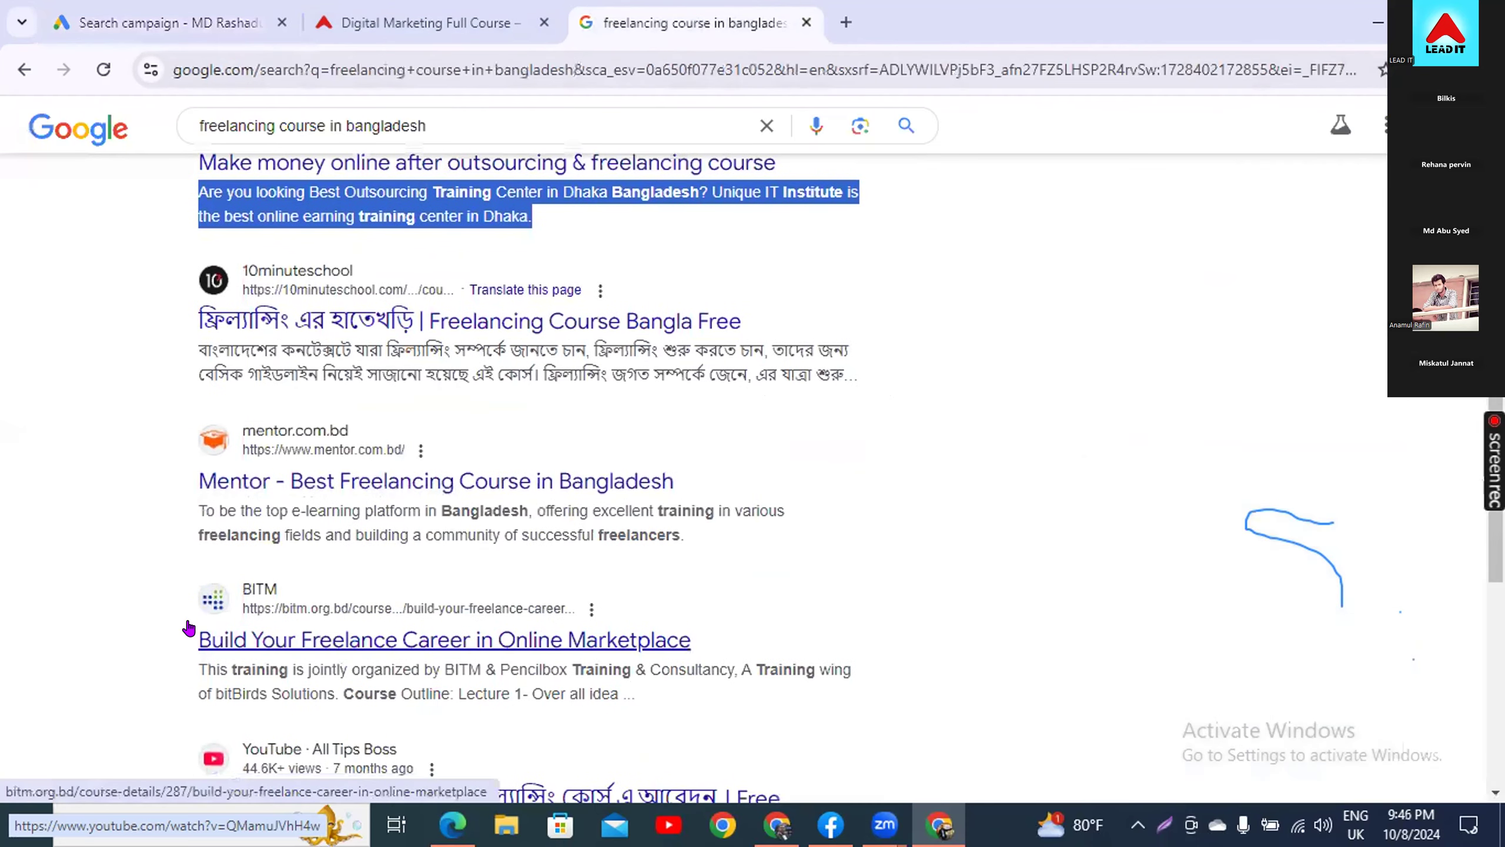
pyautogui.scroll(-2, 189, 627)
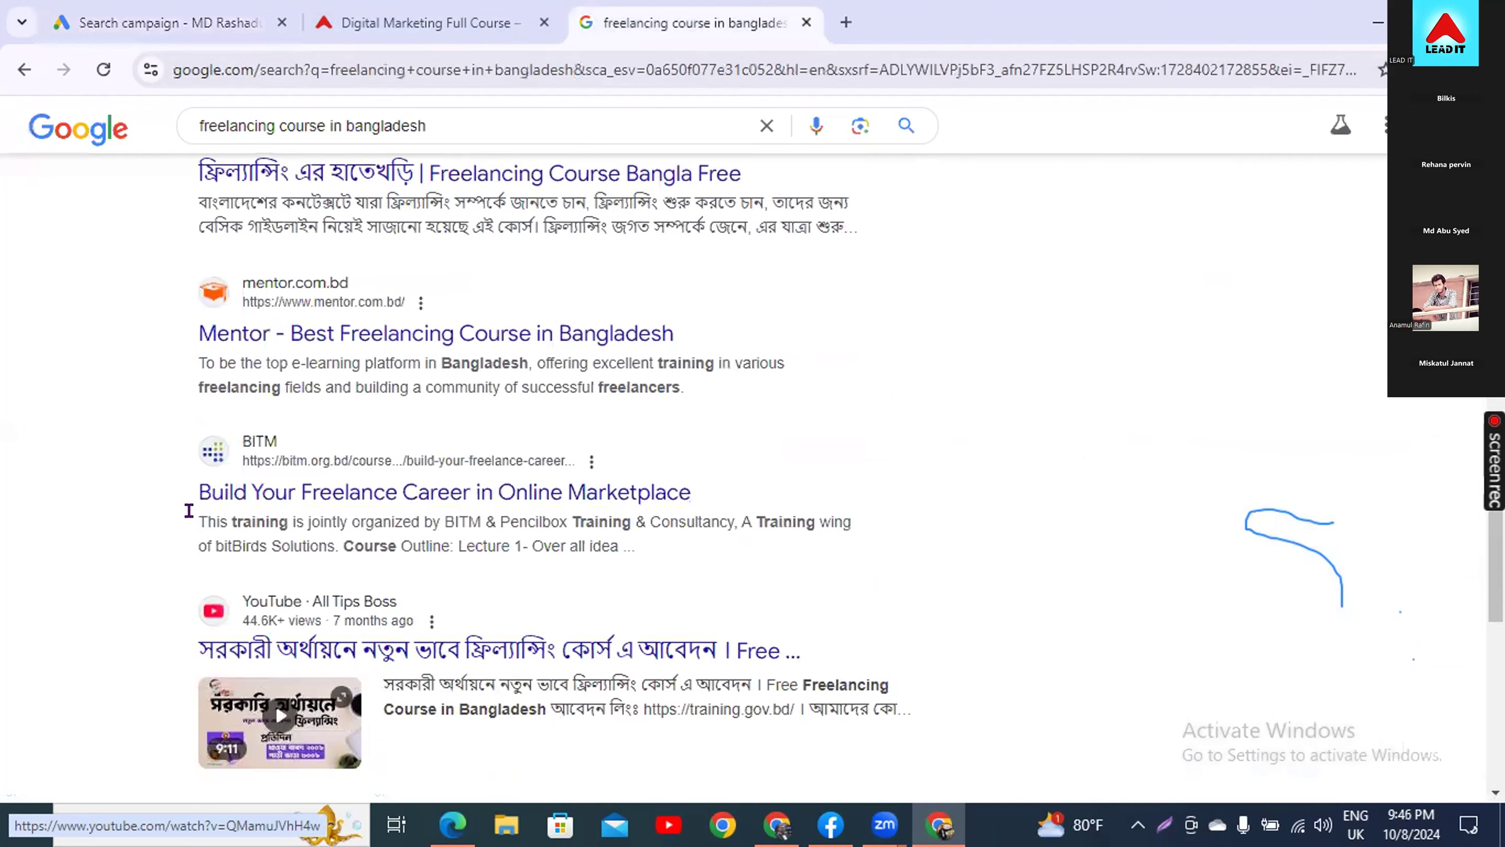
pyautogui.scroll(-8, 181, 586)
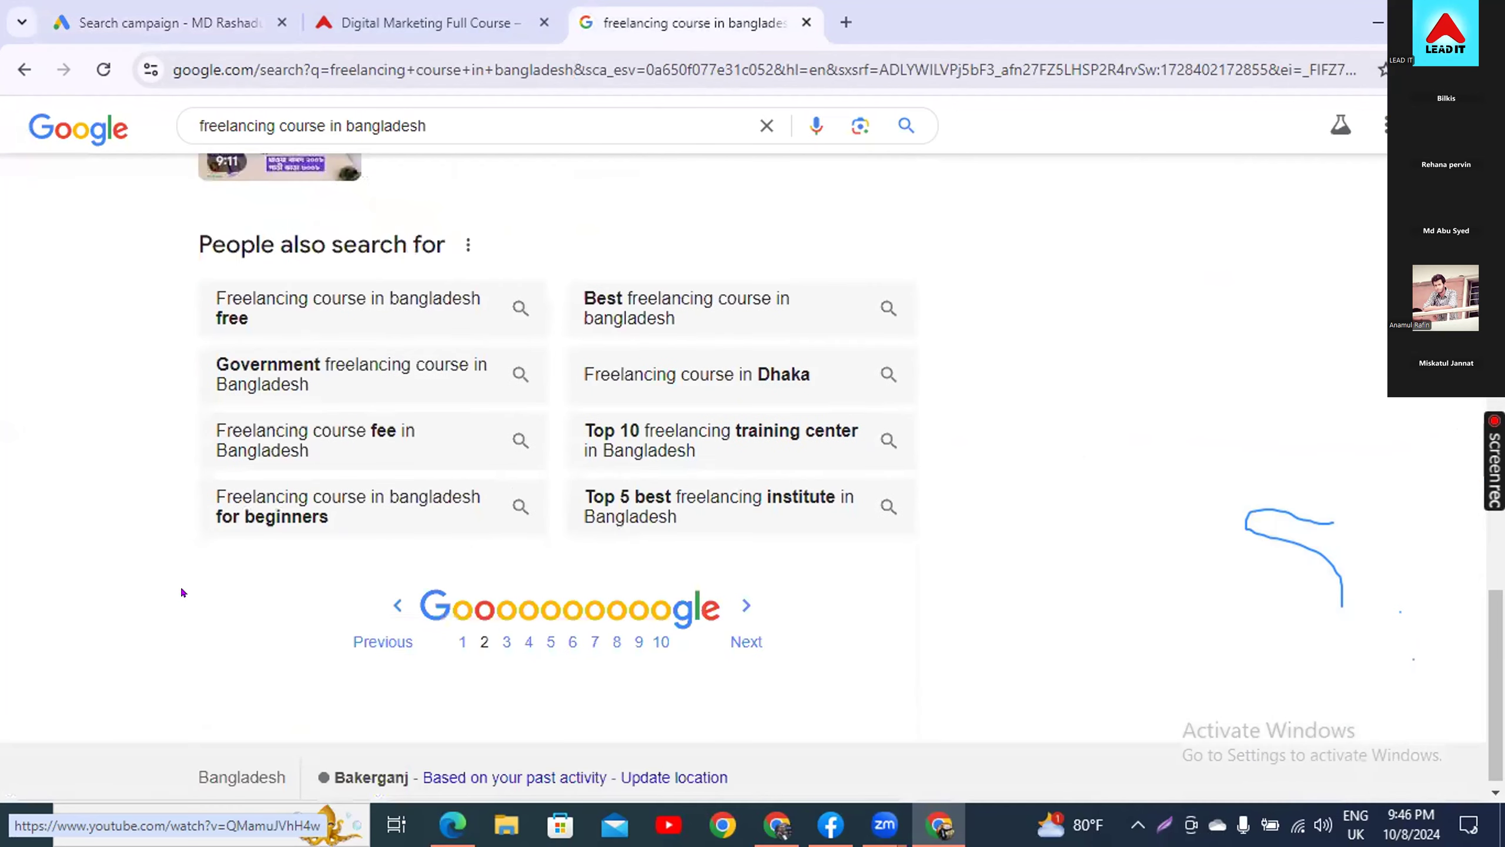
pyautogui.click(738, 646)
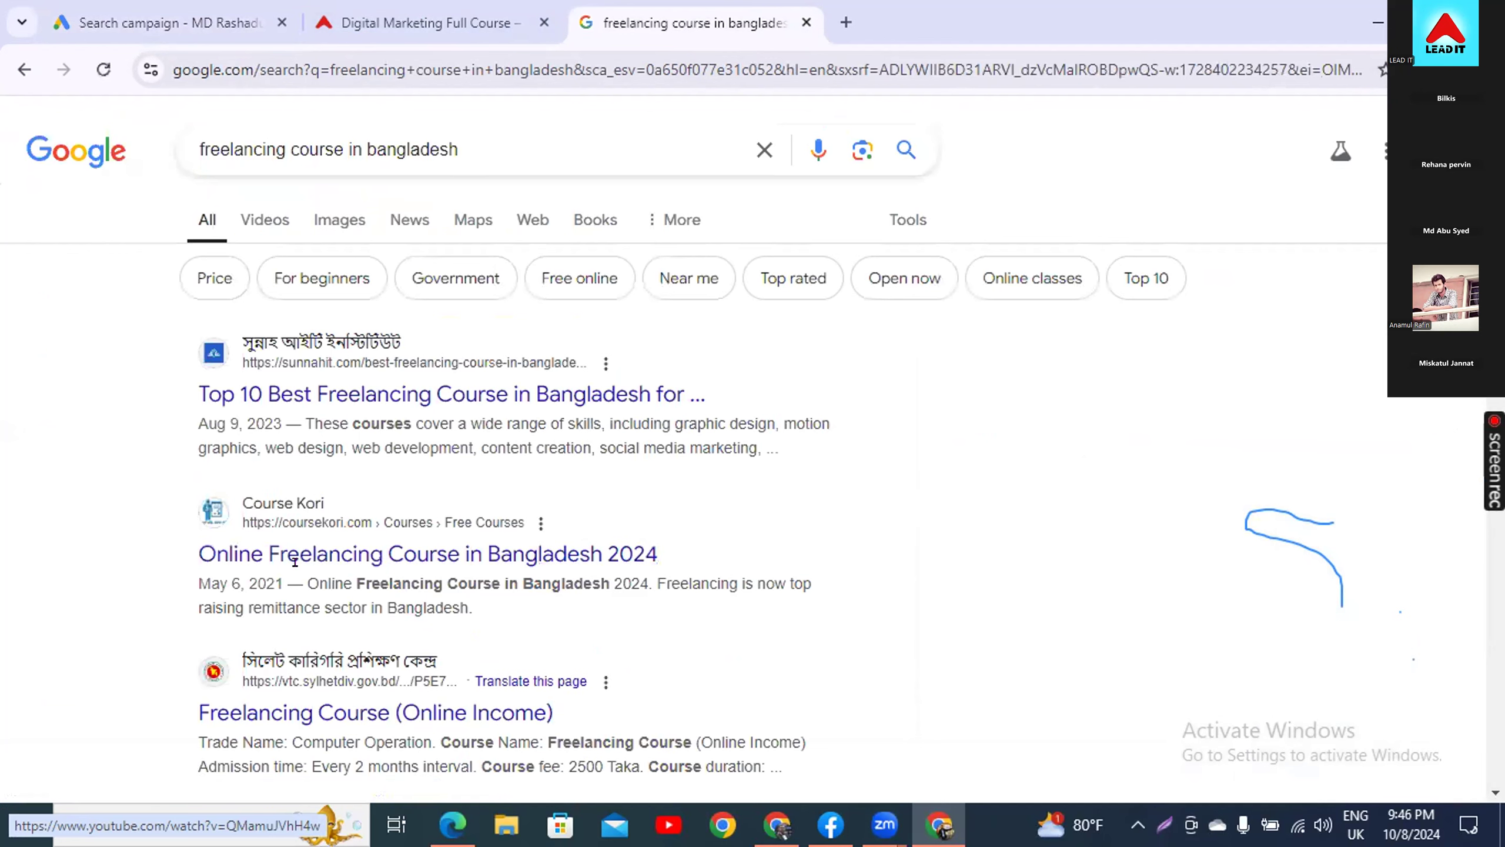
pyautogui.moveTo(303, 578); pyautogui.dragTo(566, 607)
pyautogui.hotkey('ctrl', 'c')
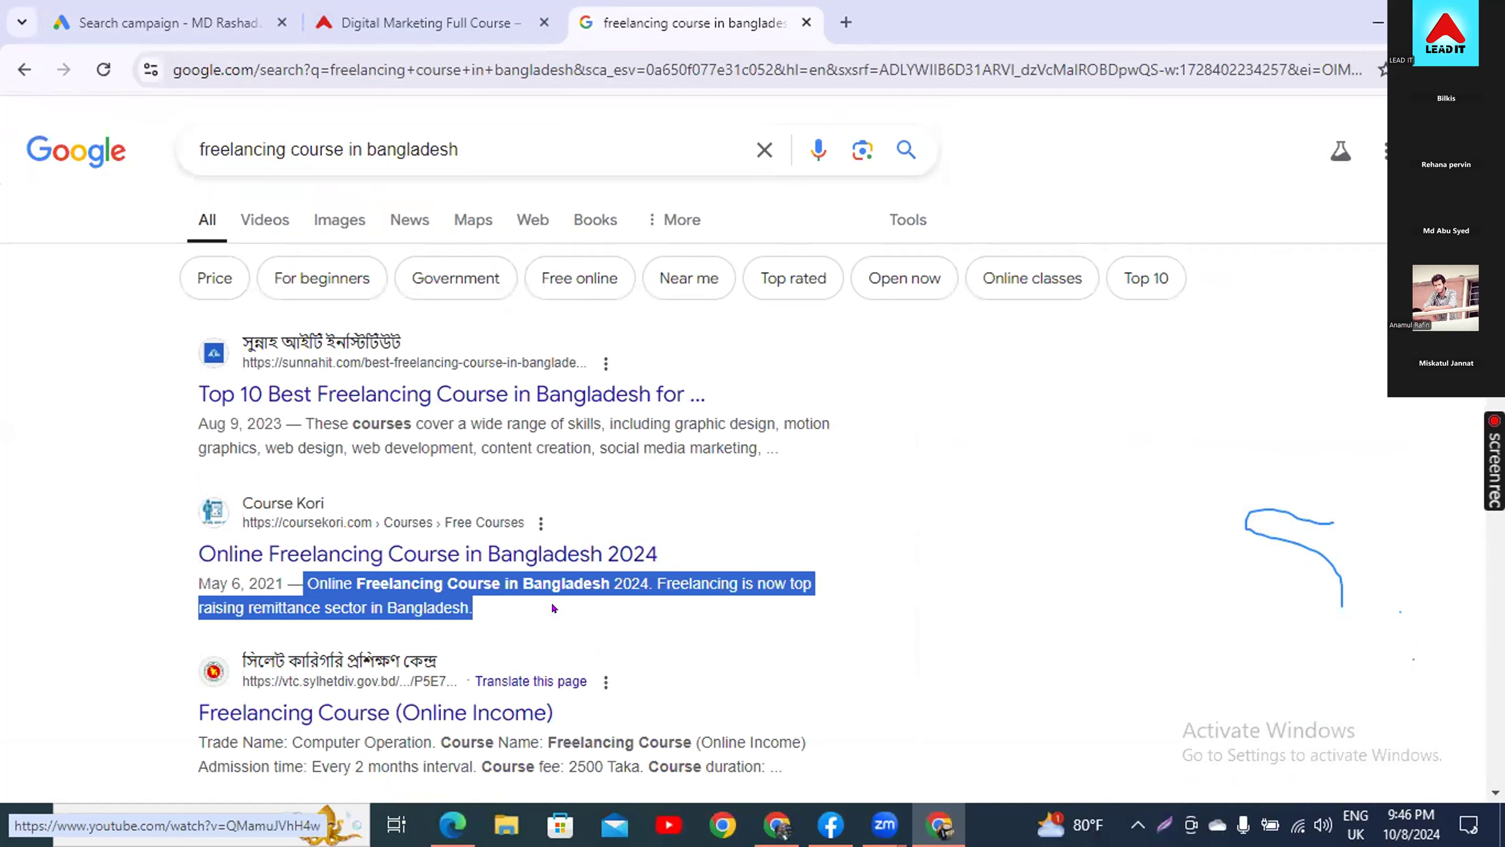
# - Paste the copied text as the fourth description in the campaign draft and remove its leading space
pyautogui.click(165, 10)
pyautogui.click(297, 654)
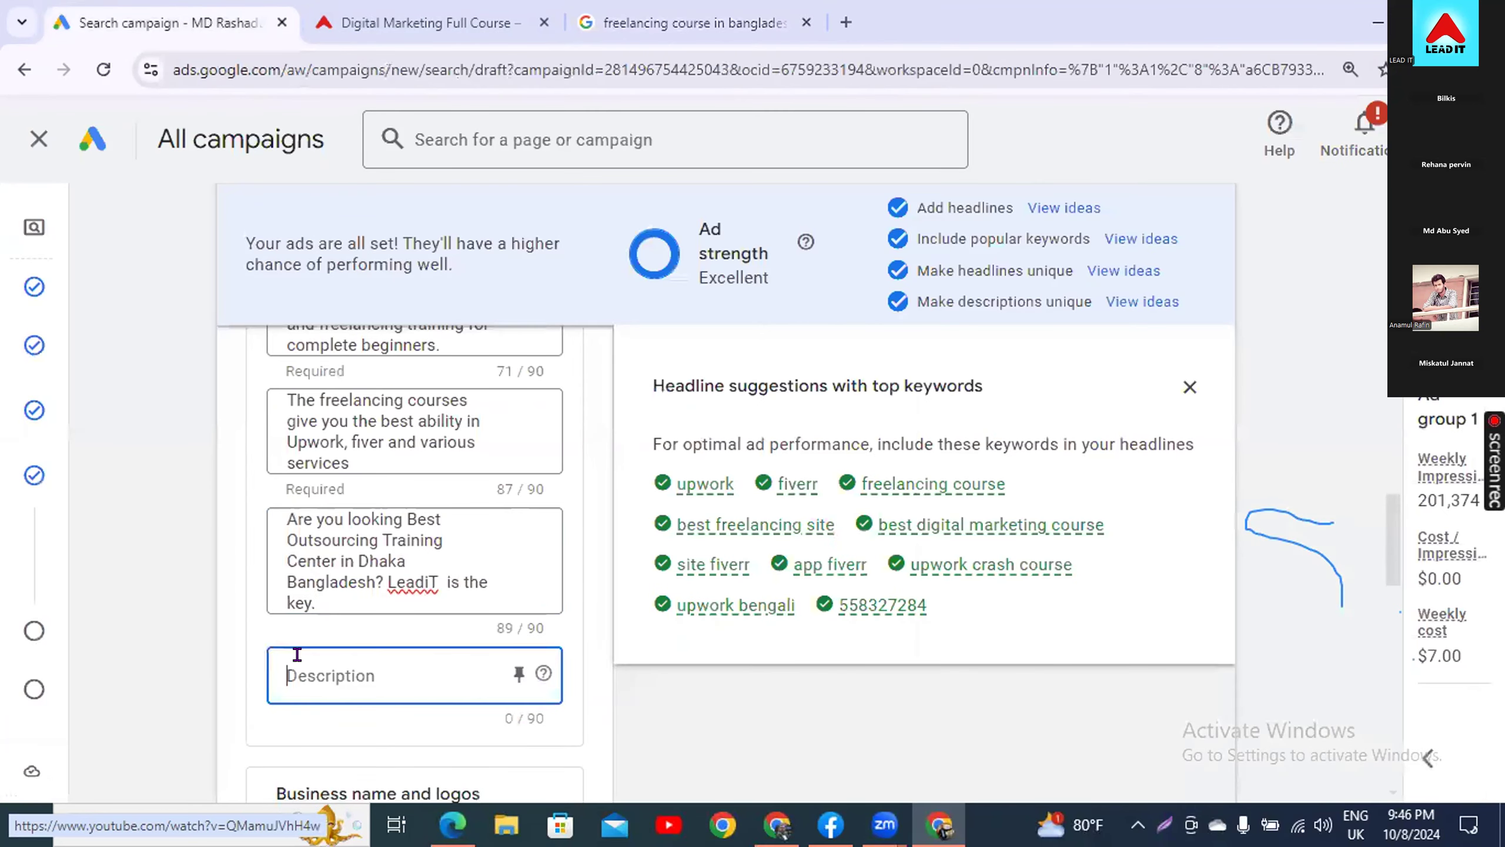
pyautogui.hotkey('ctrl', 'v')
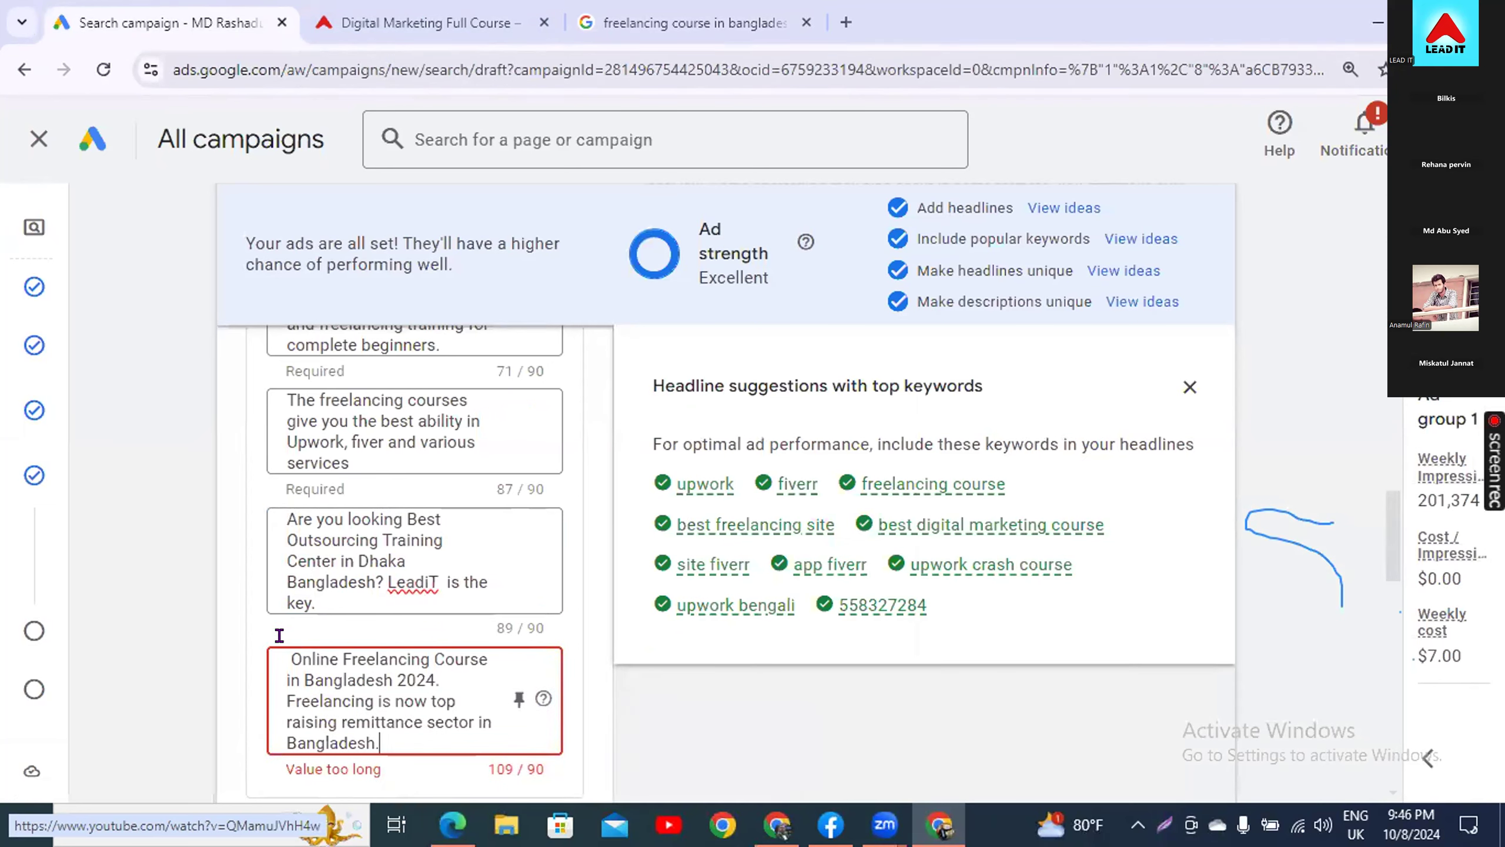
pyautogui.press('BackSpace')
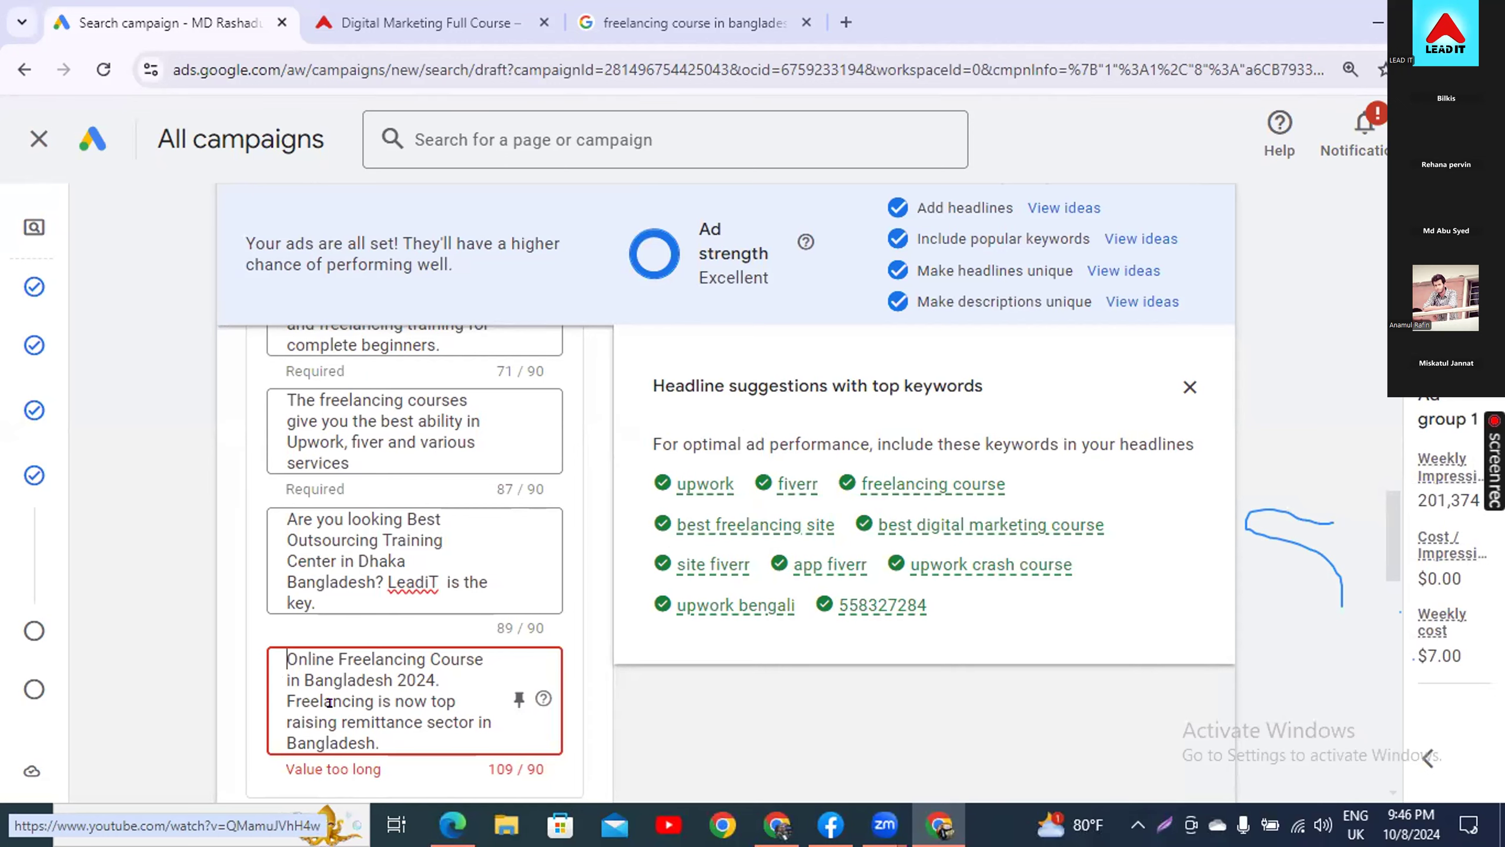
# - Shorten the fourth description by removing "raising remittance sector in Bangladesh." and ending it with "Freelancing is now top."
pyautogui.moveTo(287, 722); pyautogui.dragTo(413, 768)
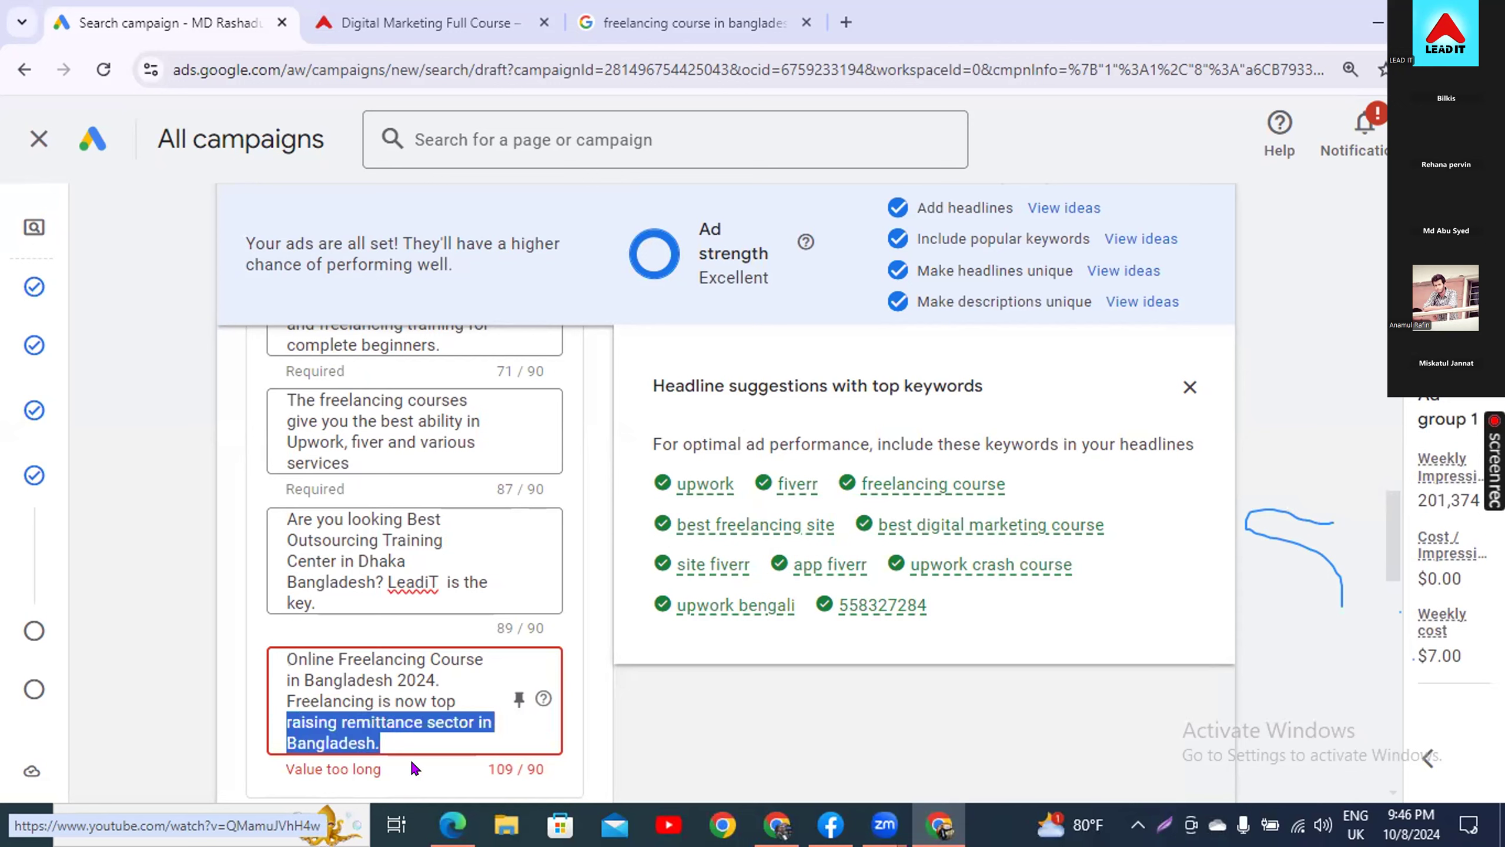
pyautogui.press('BackSpace')
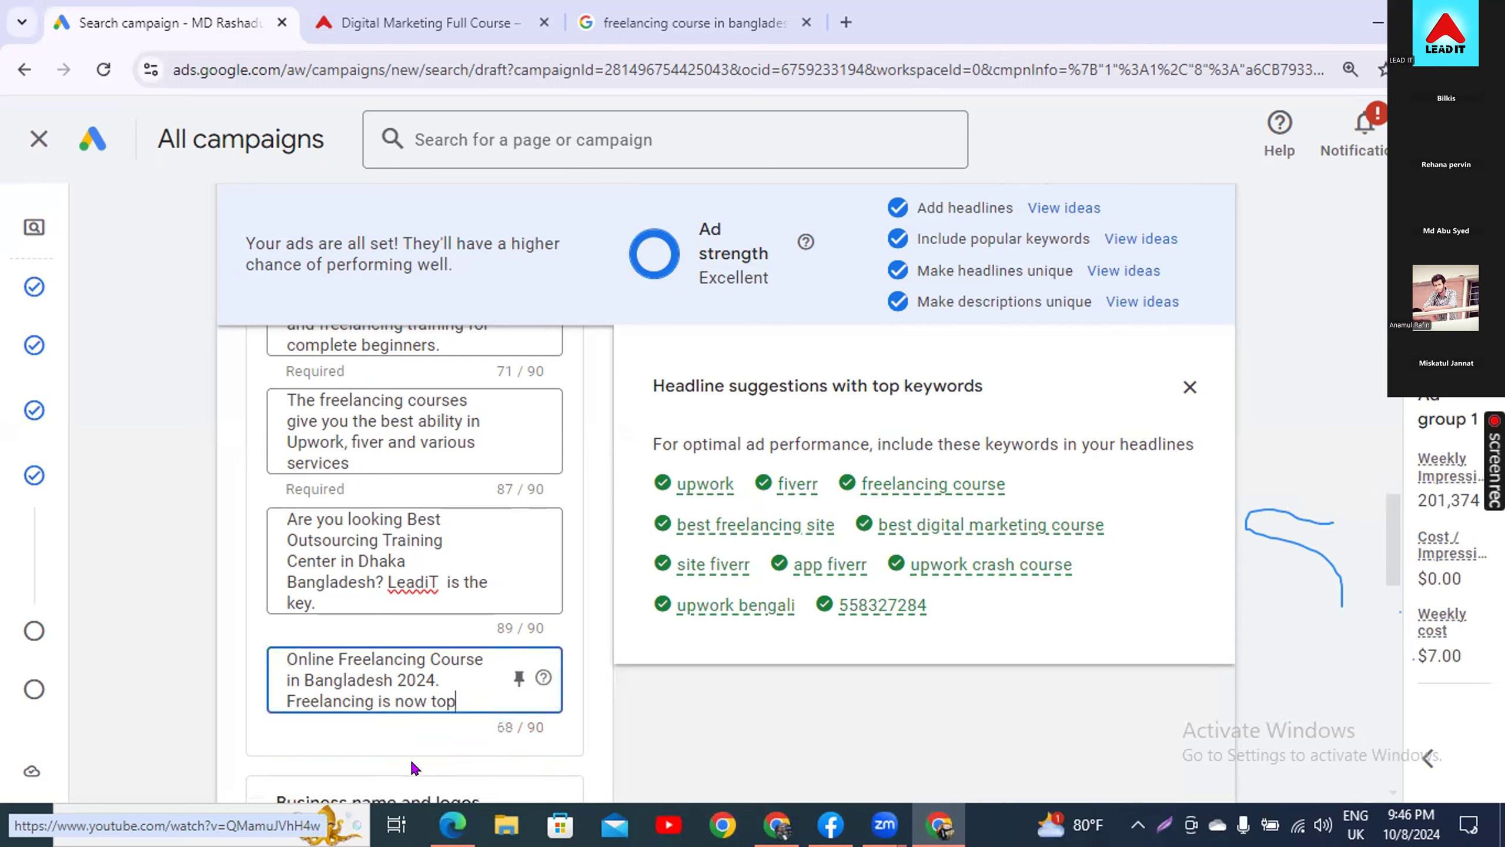
pyautogui.write('.')
# - Examine the Business name and logos section and the Sitelinks section below the ad descriptions
pyautogui.scroll(-2, 592, 640)
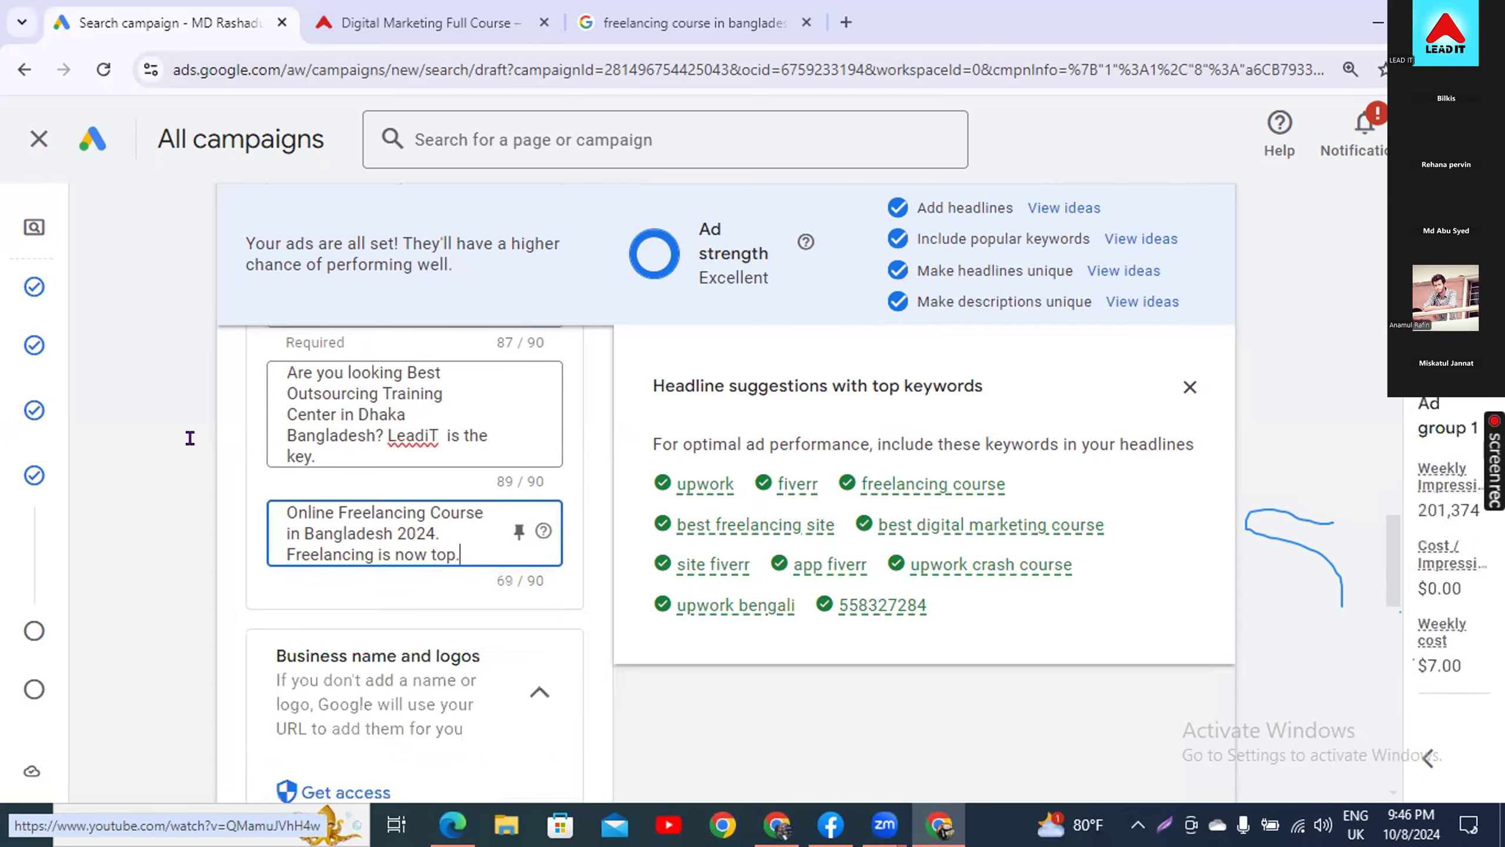
pyautogui.scroll(-2, 225, 515)
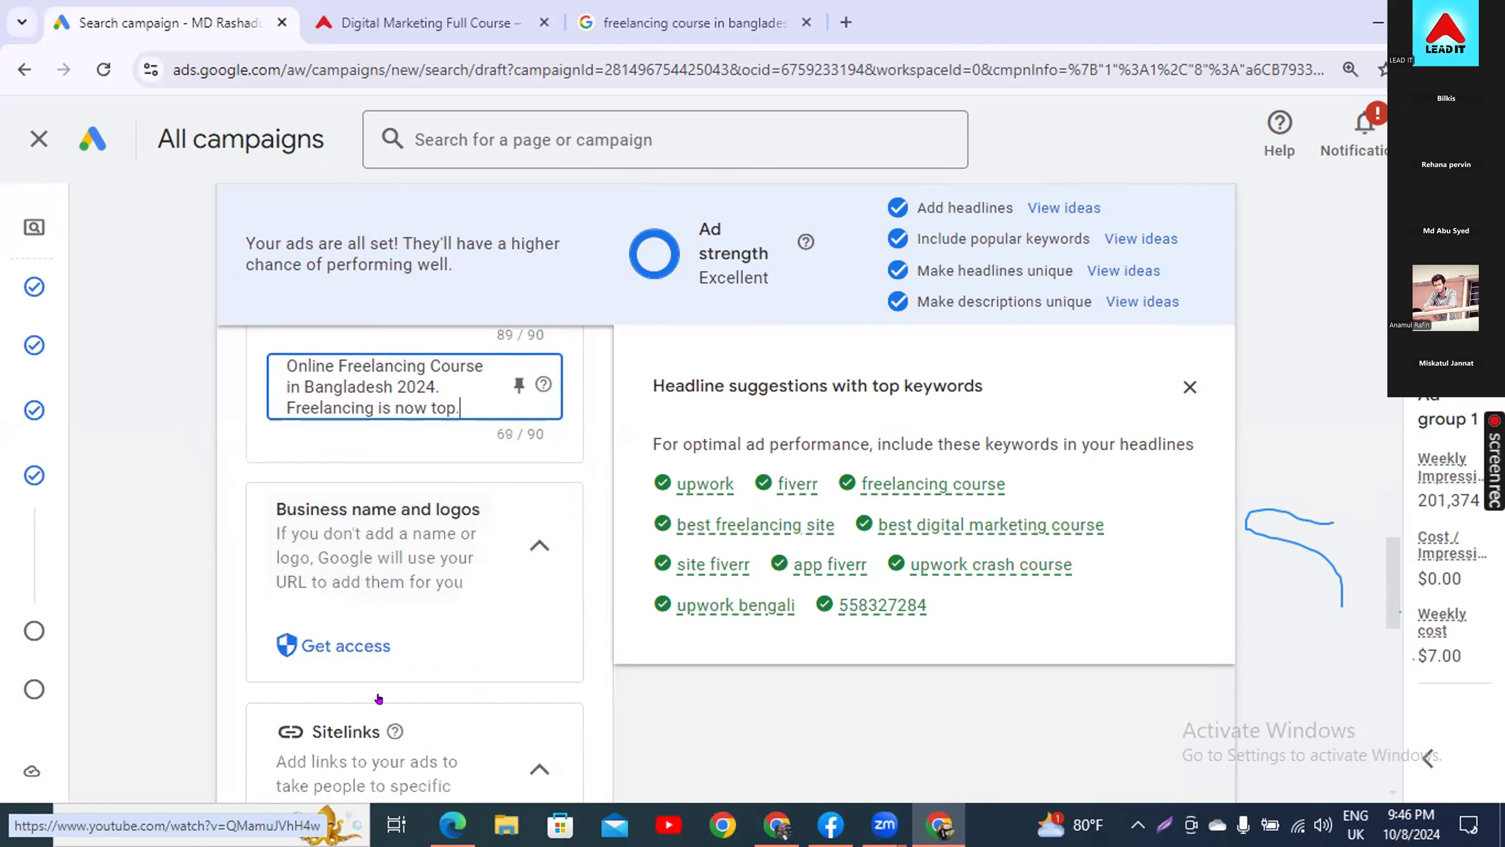
pyautogui.scroll(-2, 379, 699)
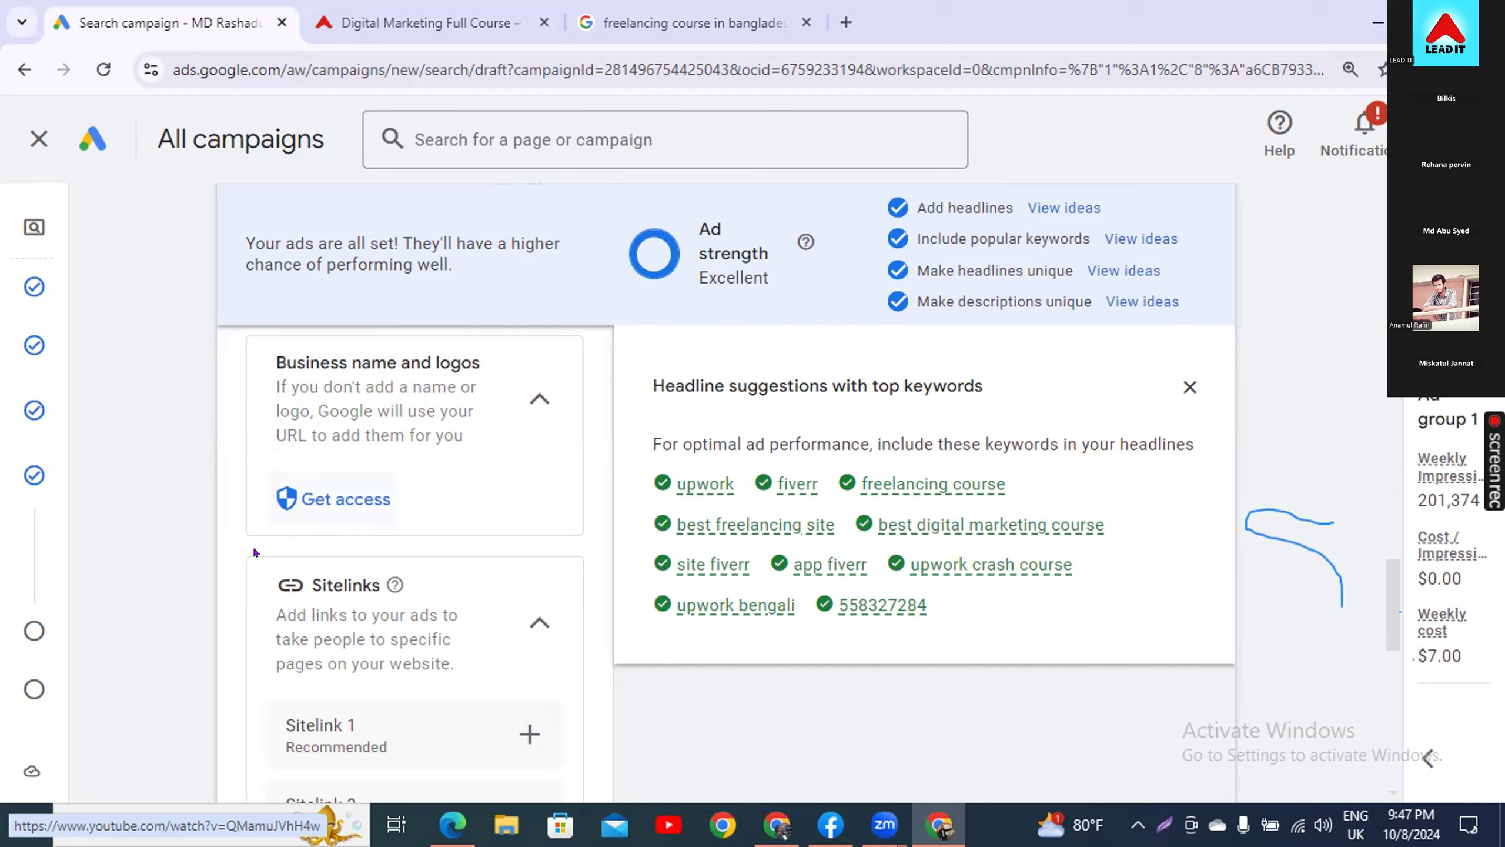
pyautogui.scroll(-5, 166, 575)
pyautogui.scroll(5, 174, 564)
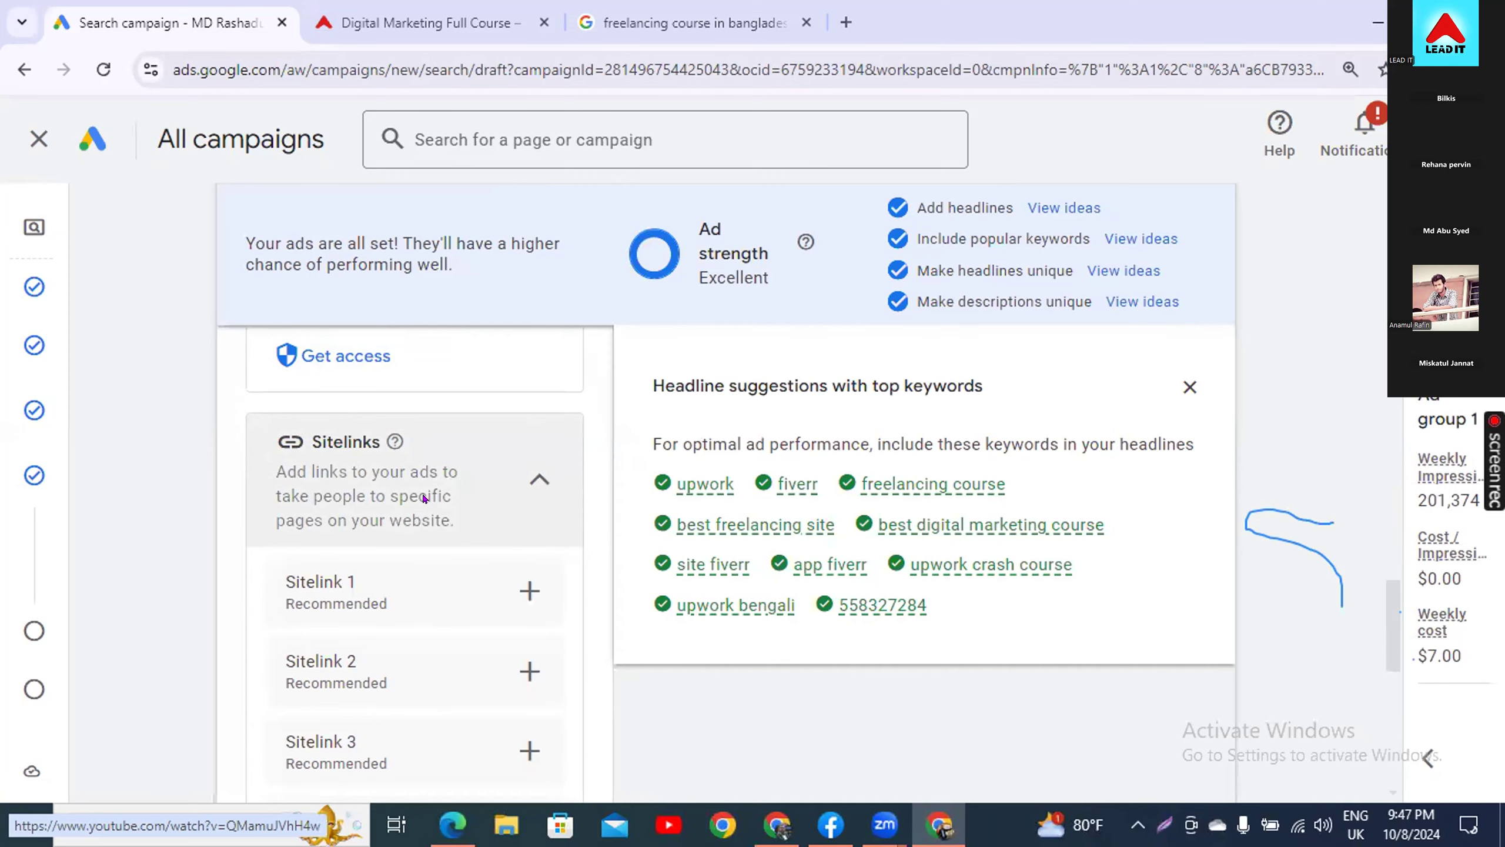
# - Go back to the first page of Google results for "freelancing course in bangladesh" and check its listings for sitelink examples
pyautogui.click(623, 25)
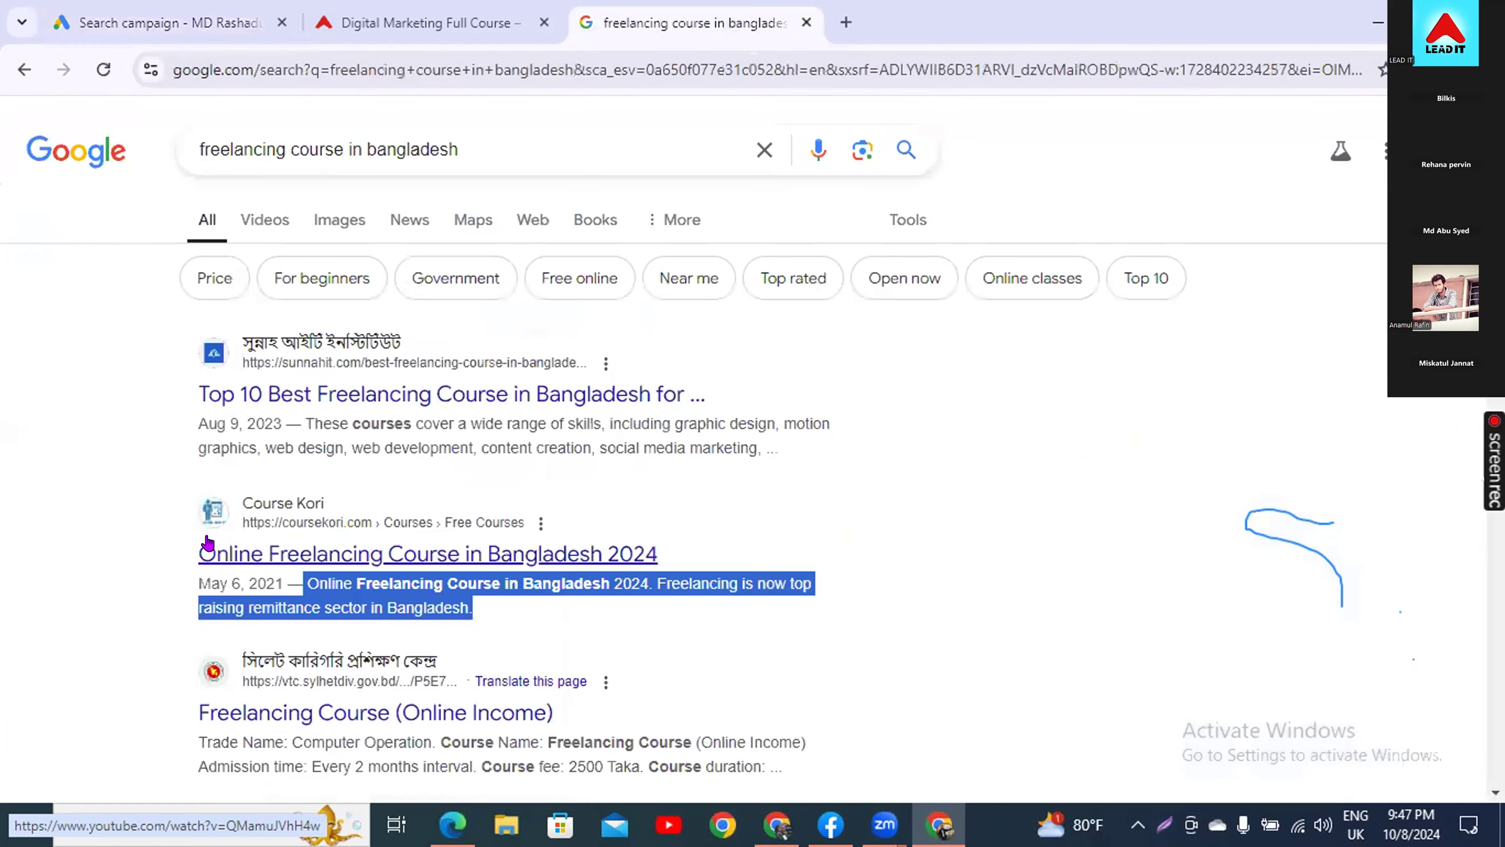
pyautogui.click(103, 515)
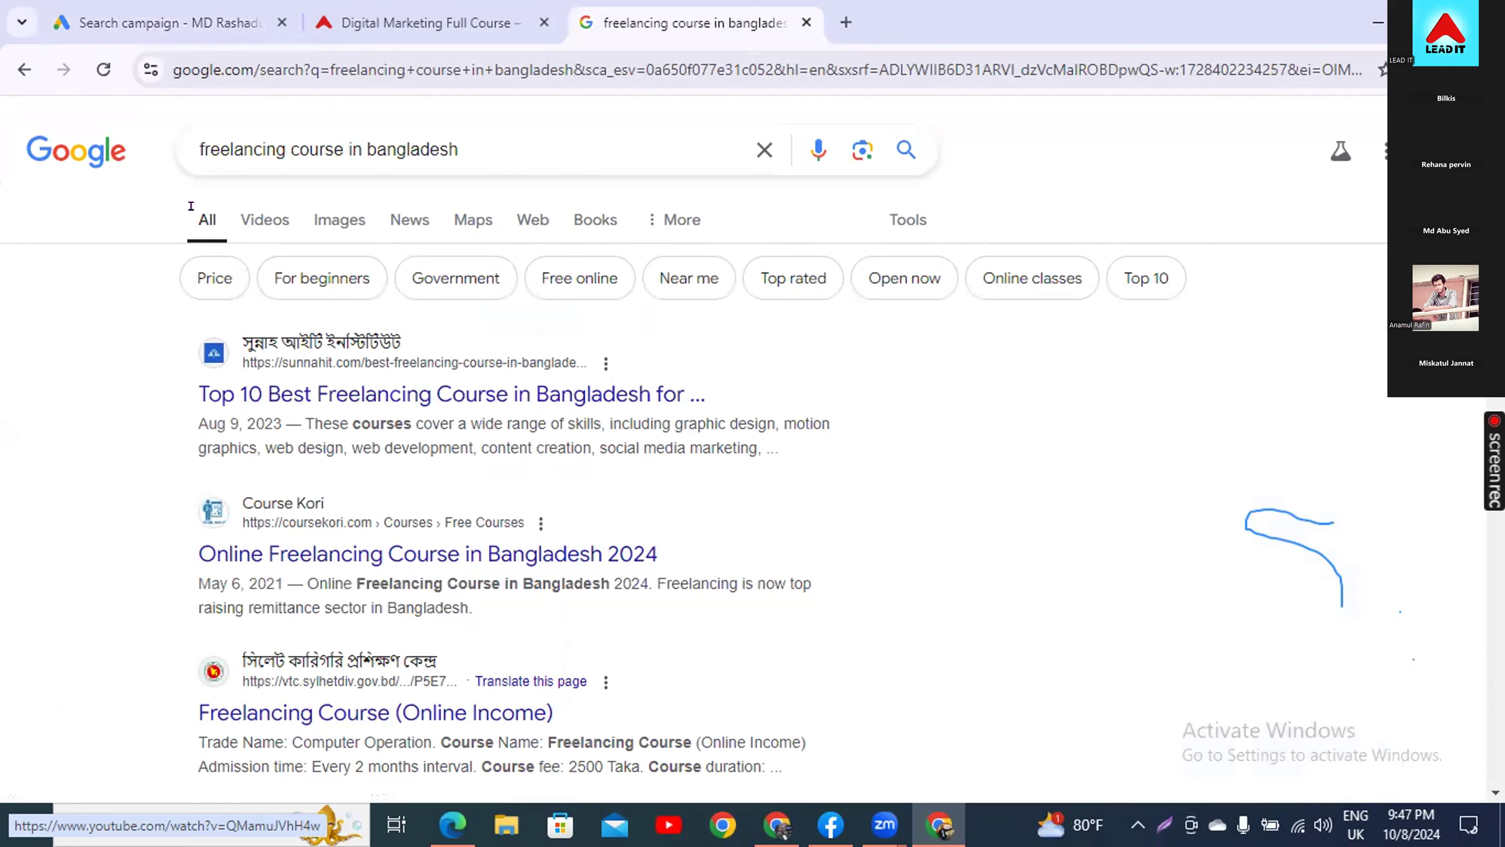
pyautogui.scroll(-15, 249, 687)
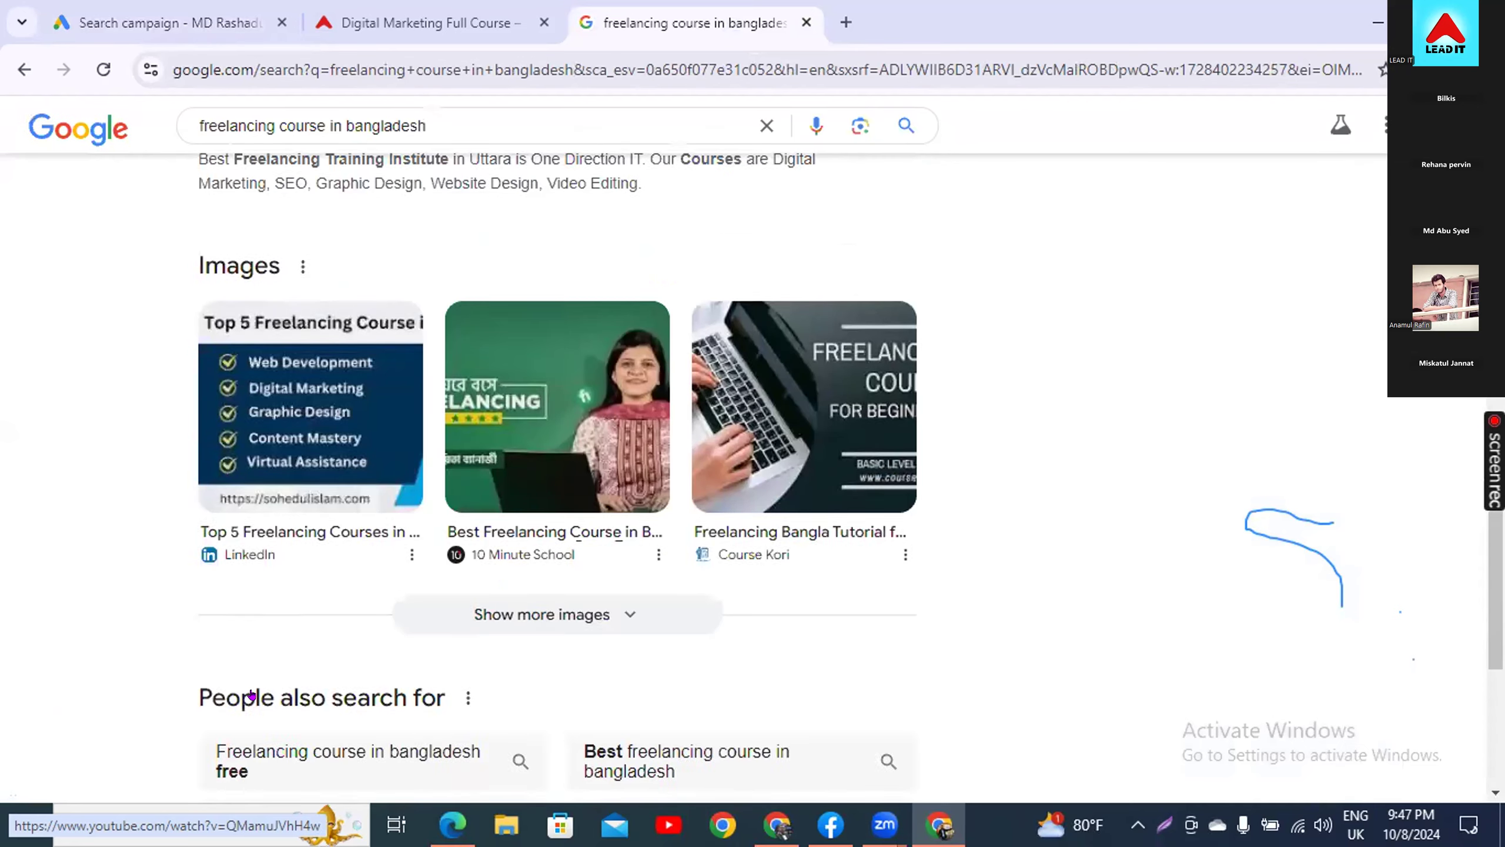
pyautogui.scroll(-6, 252, 695)
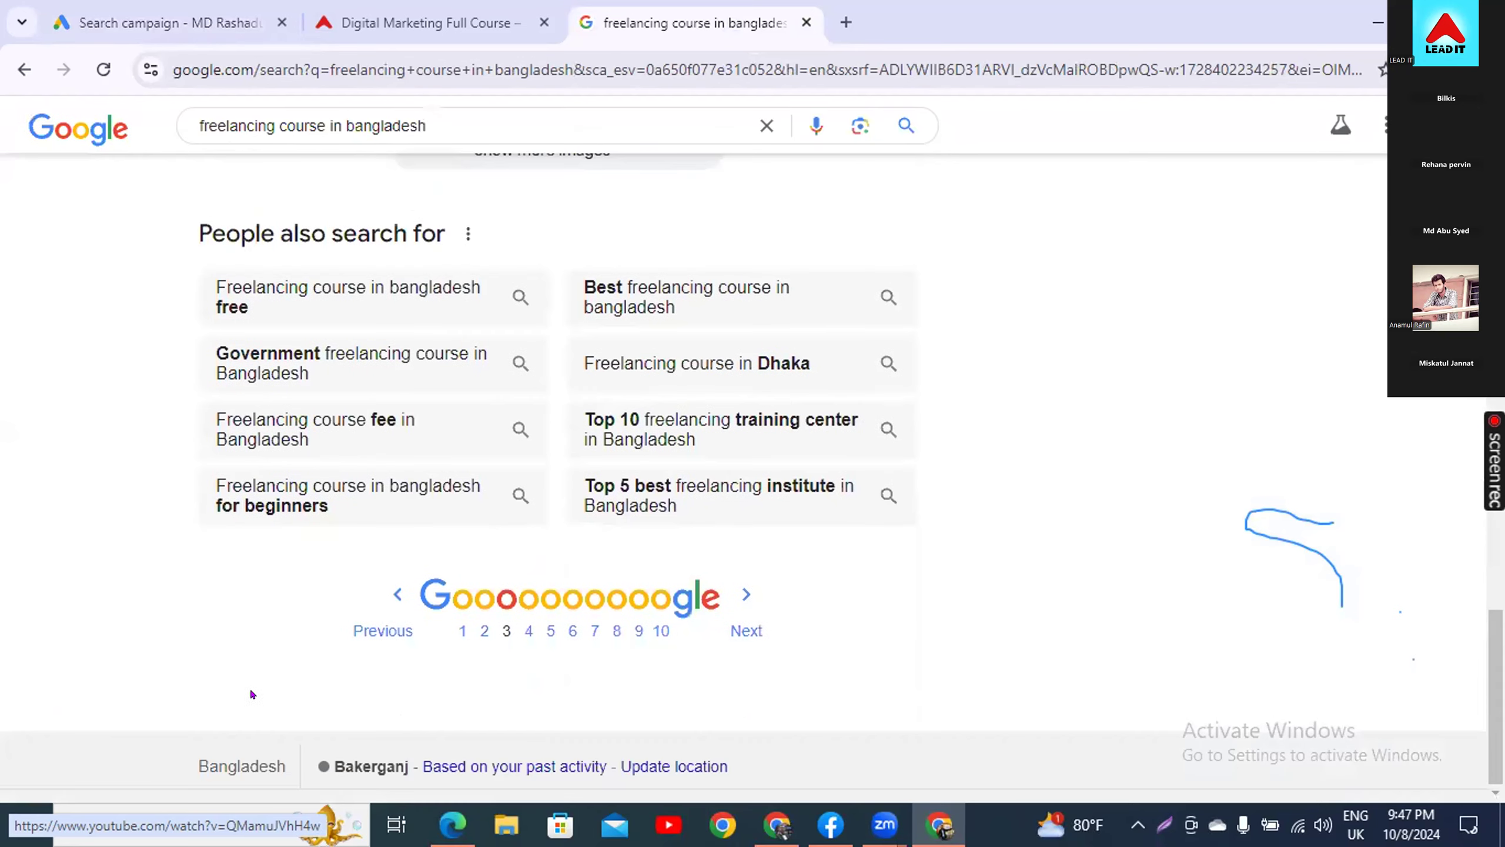
pyautogui.click(450, 629)
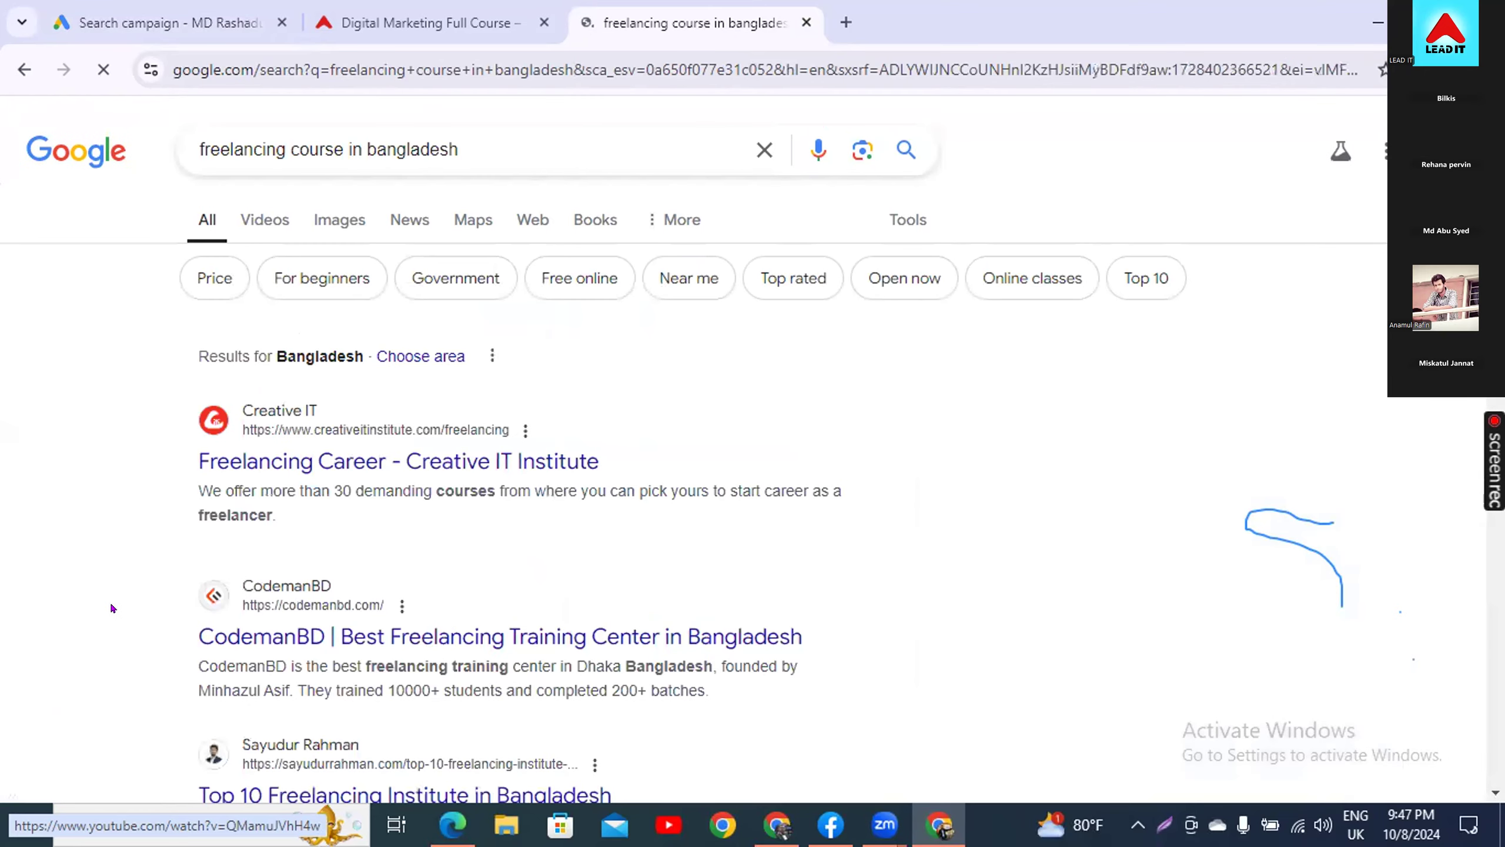
pyautogui.scroll(-5, 195, 601)
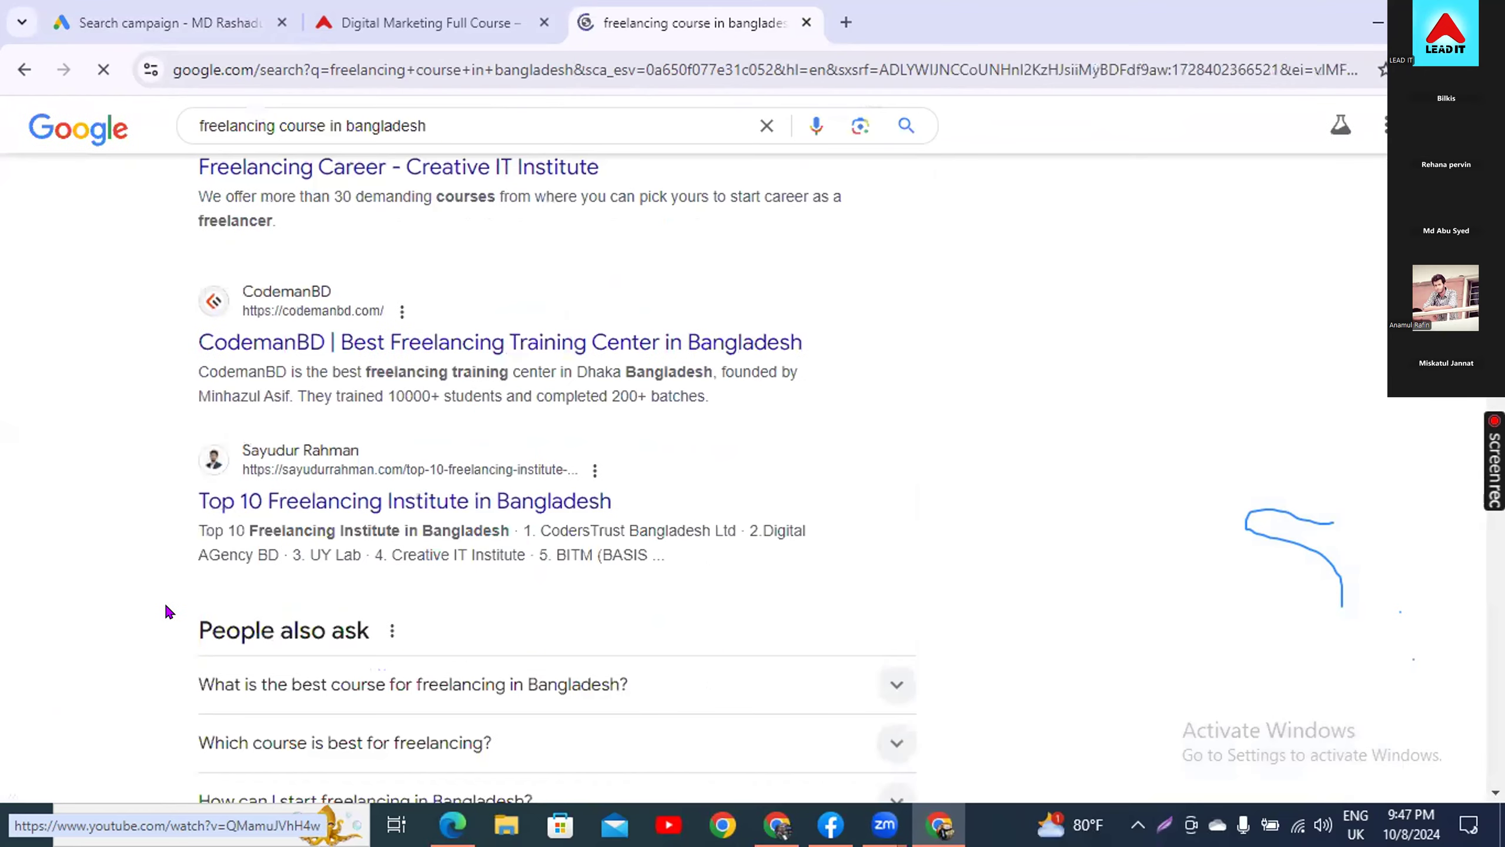
pyautogui.scroll(-6, 165, 603)
pyautogui.scroll(10, 163, 603)
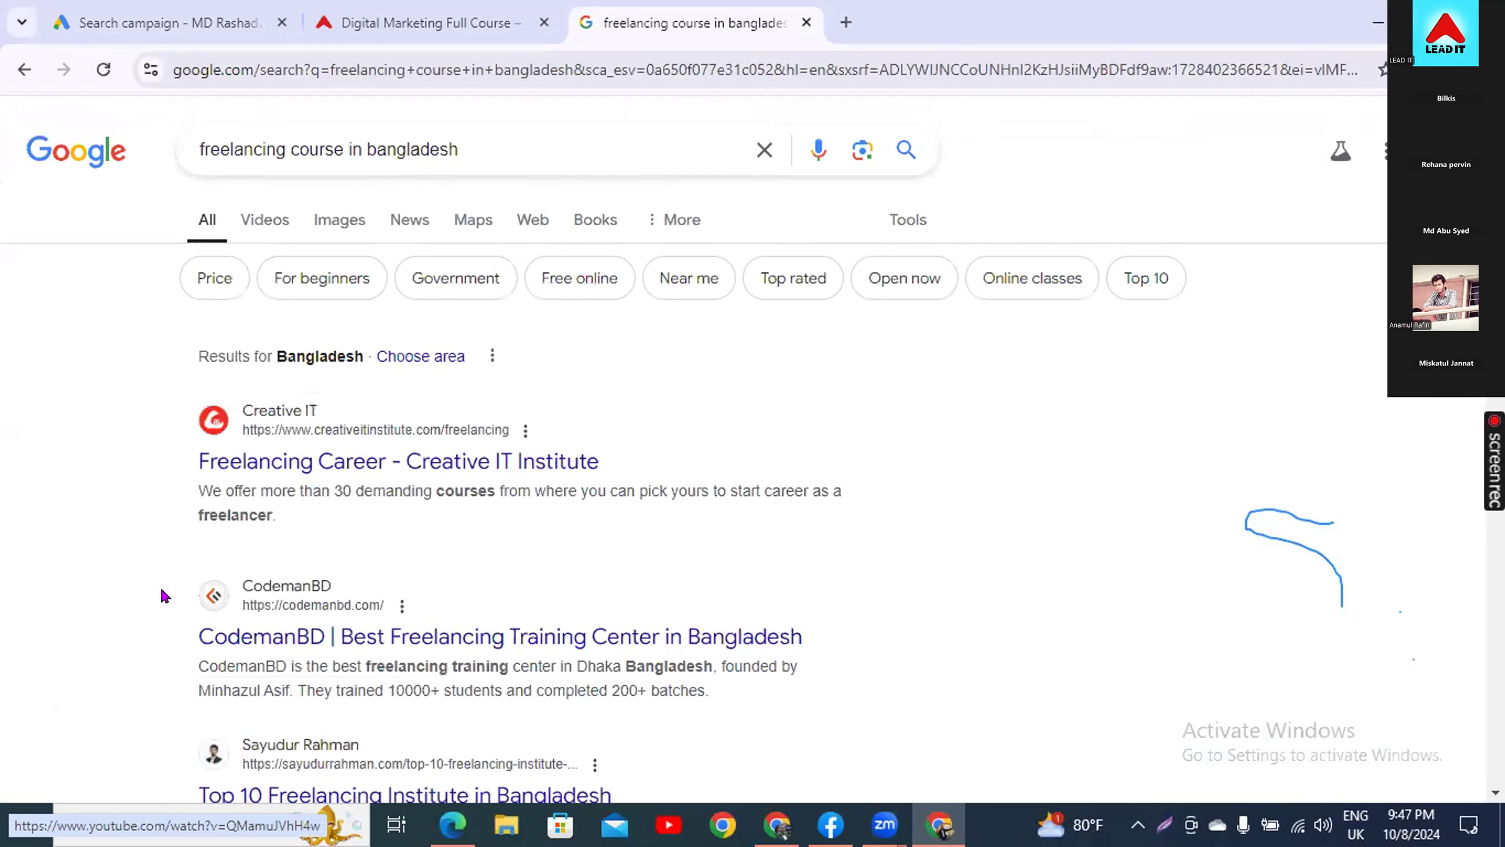
# - Search Google for "best freelancing sites" and examine the links shown under the Hostinger and Quora results
pyautogui.click(763, 149)
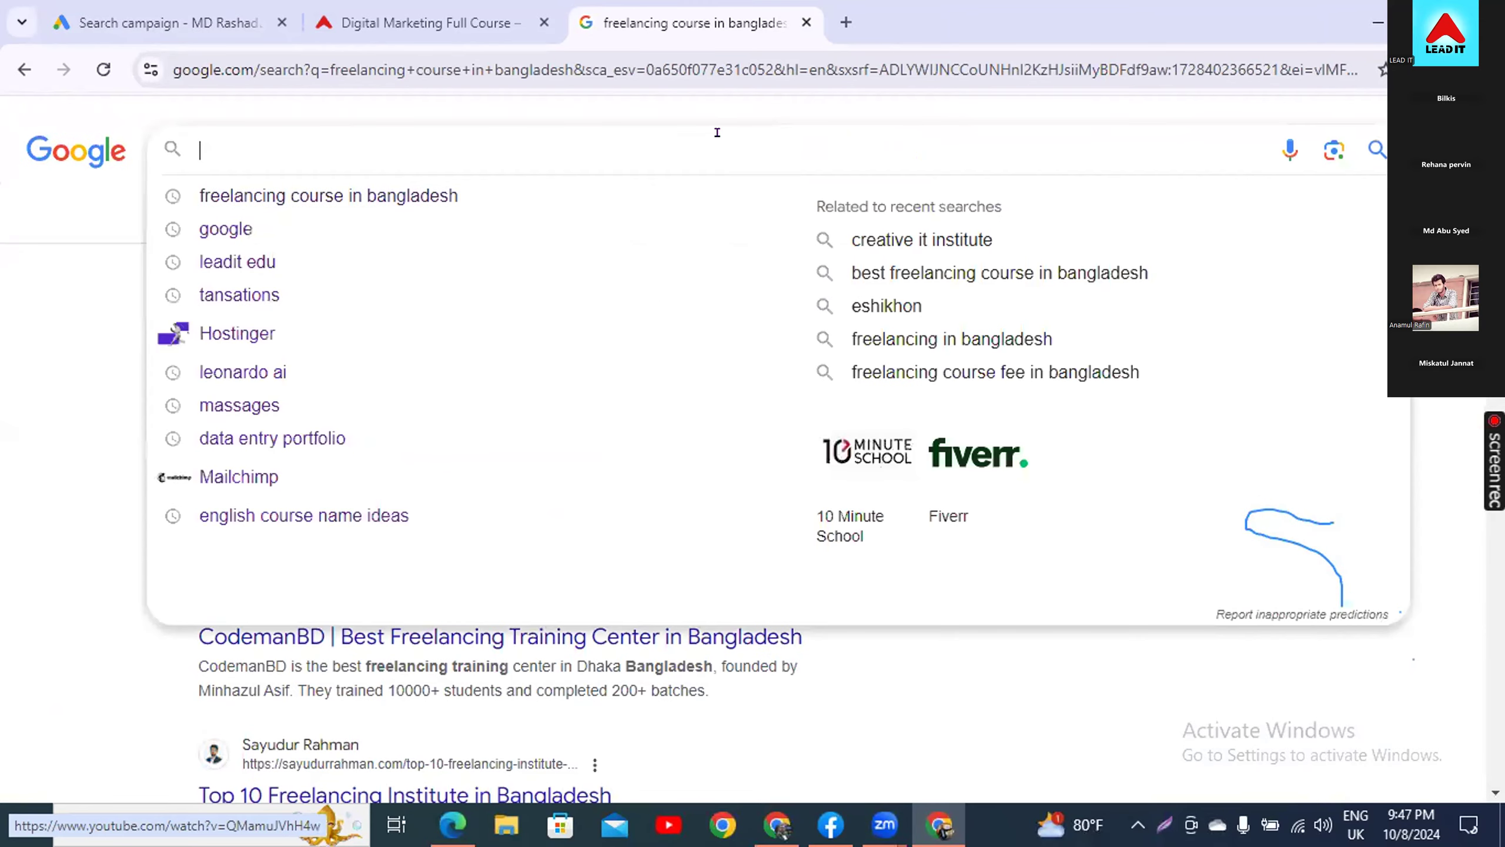
pyautogui.write('n')
pyautogui.press('BackSpace')
pyautogui.write('best')
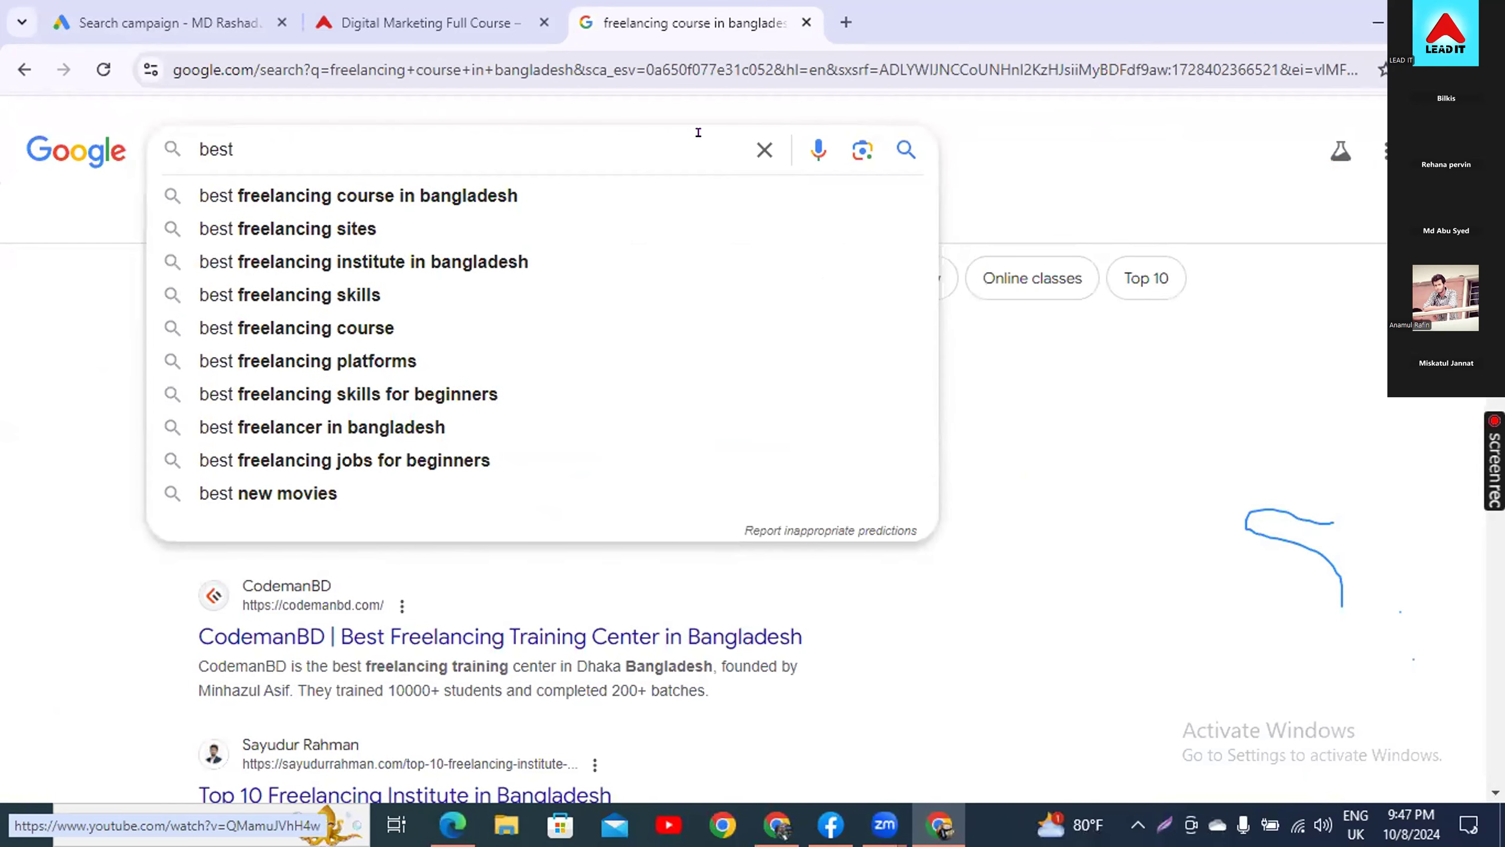
pyautogui.click(322, 229)
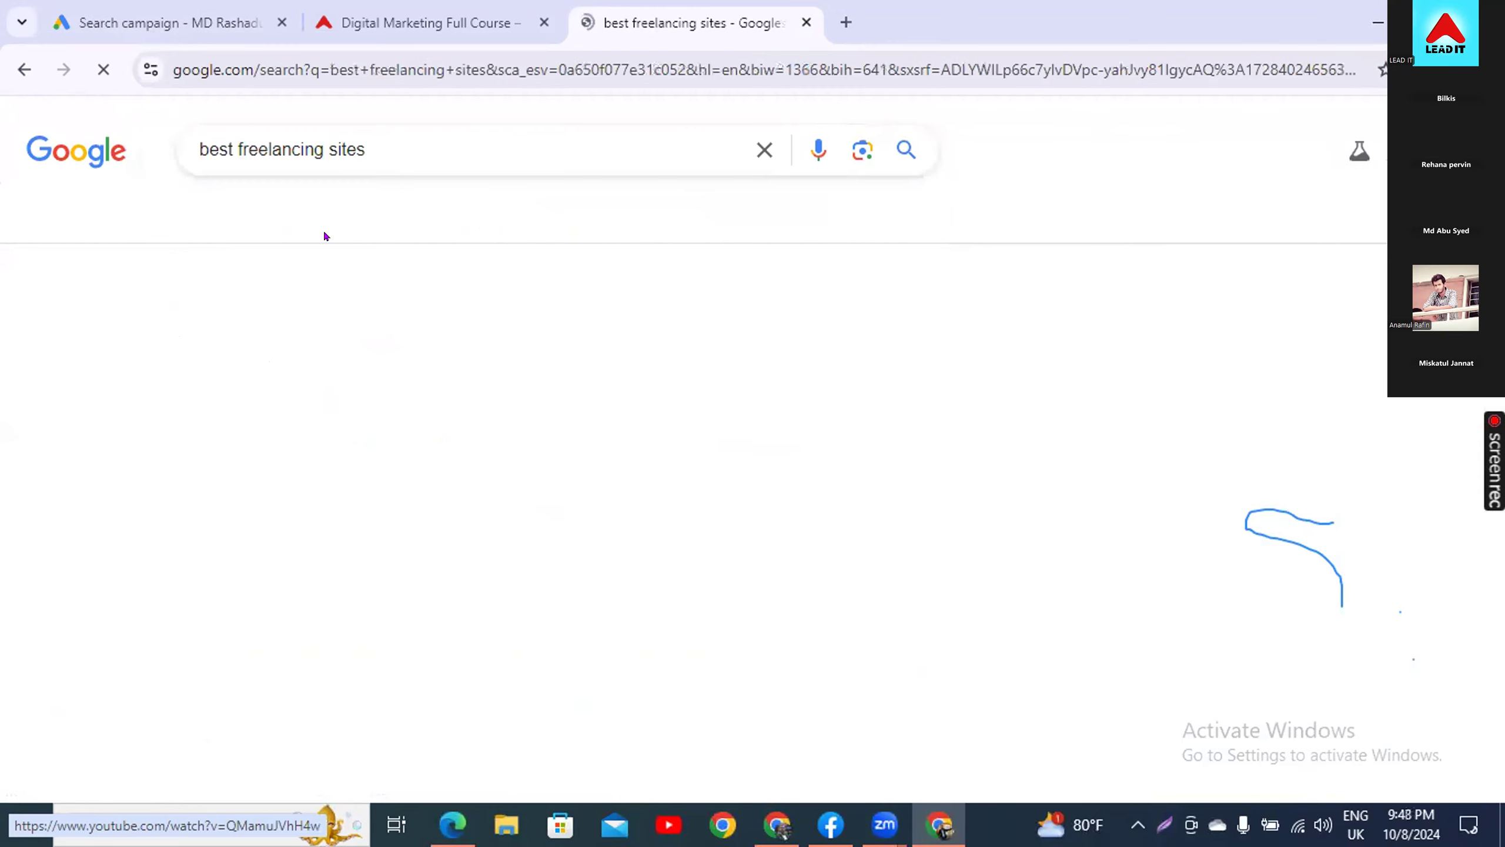
pyautogui.scroll(-5, 127, 457)
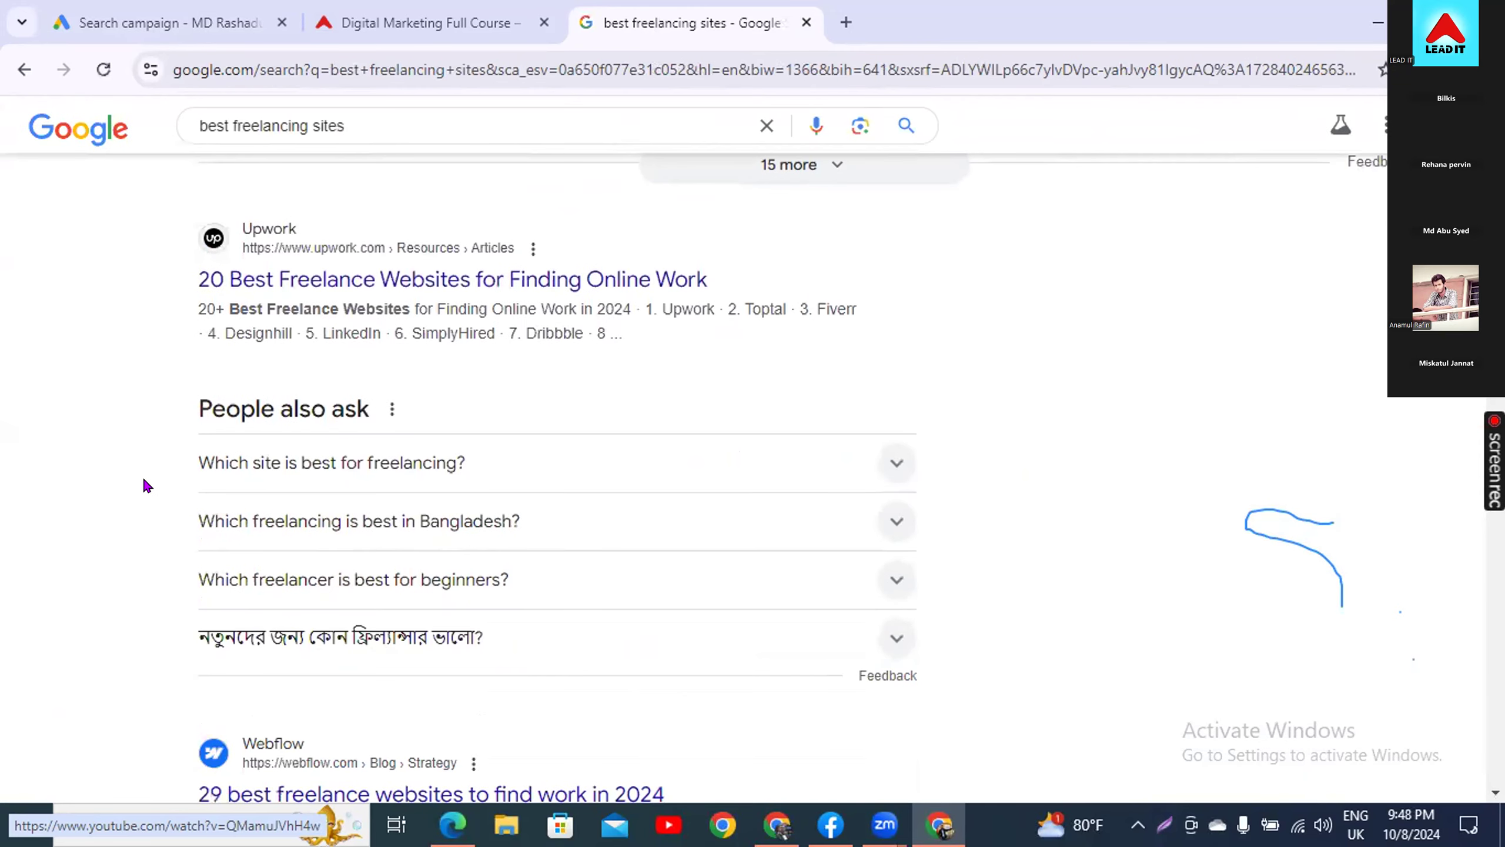
pyautogui.scroll(-2, 143, 445)
pyautogui.scroll(2, 143, 445)
pyautogui.scroll(-6, 145, 513)
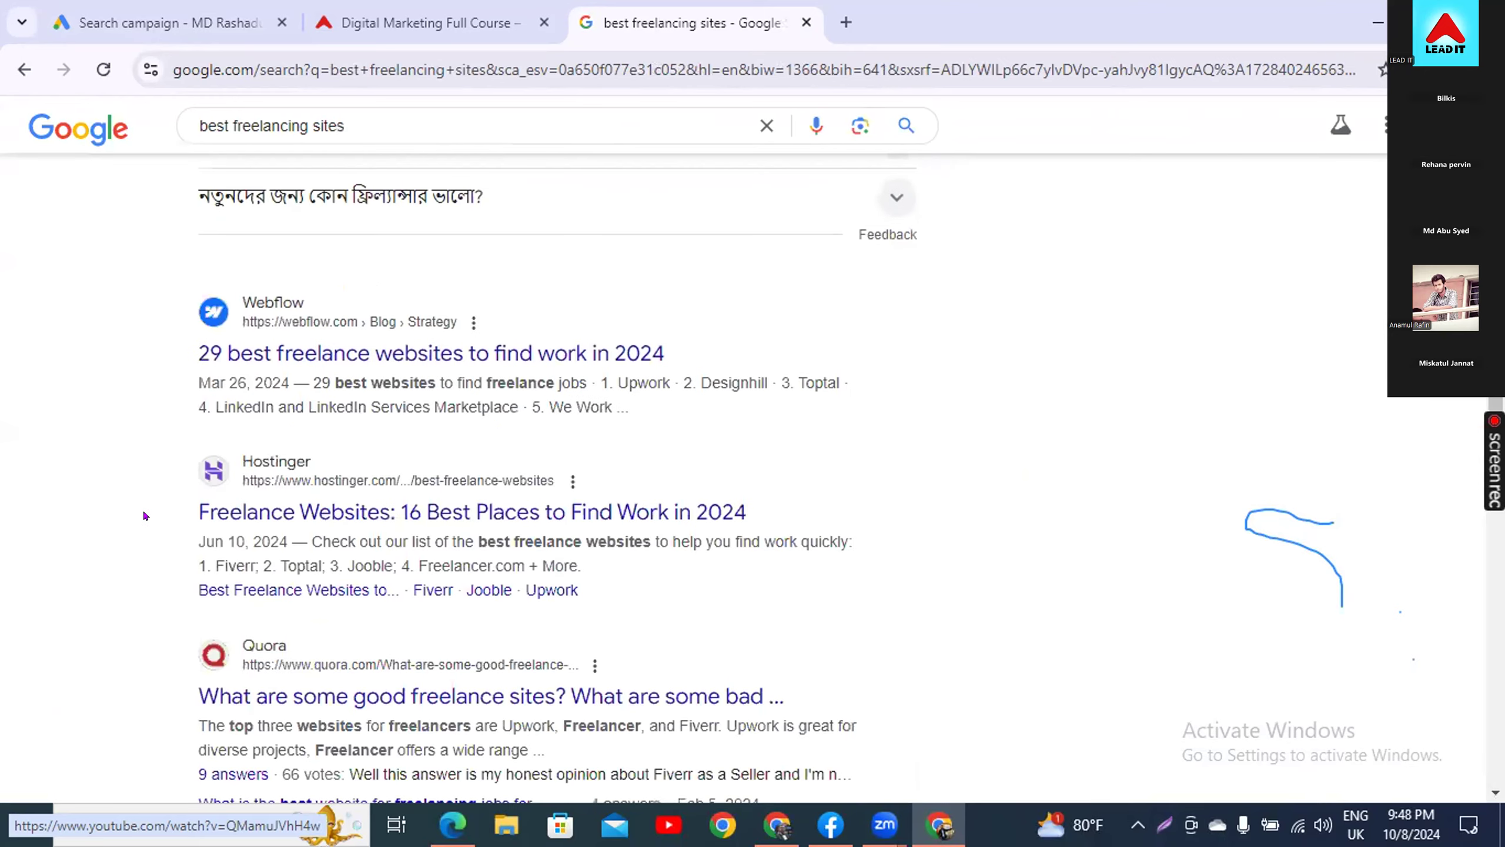
pyautogui.scroll(-2, 196, 603)
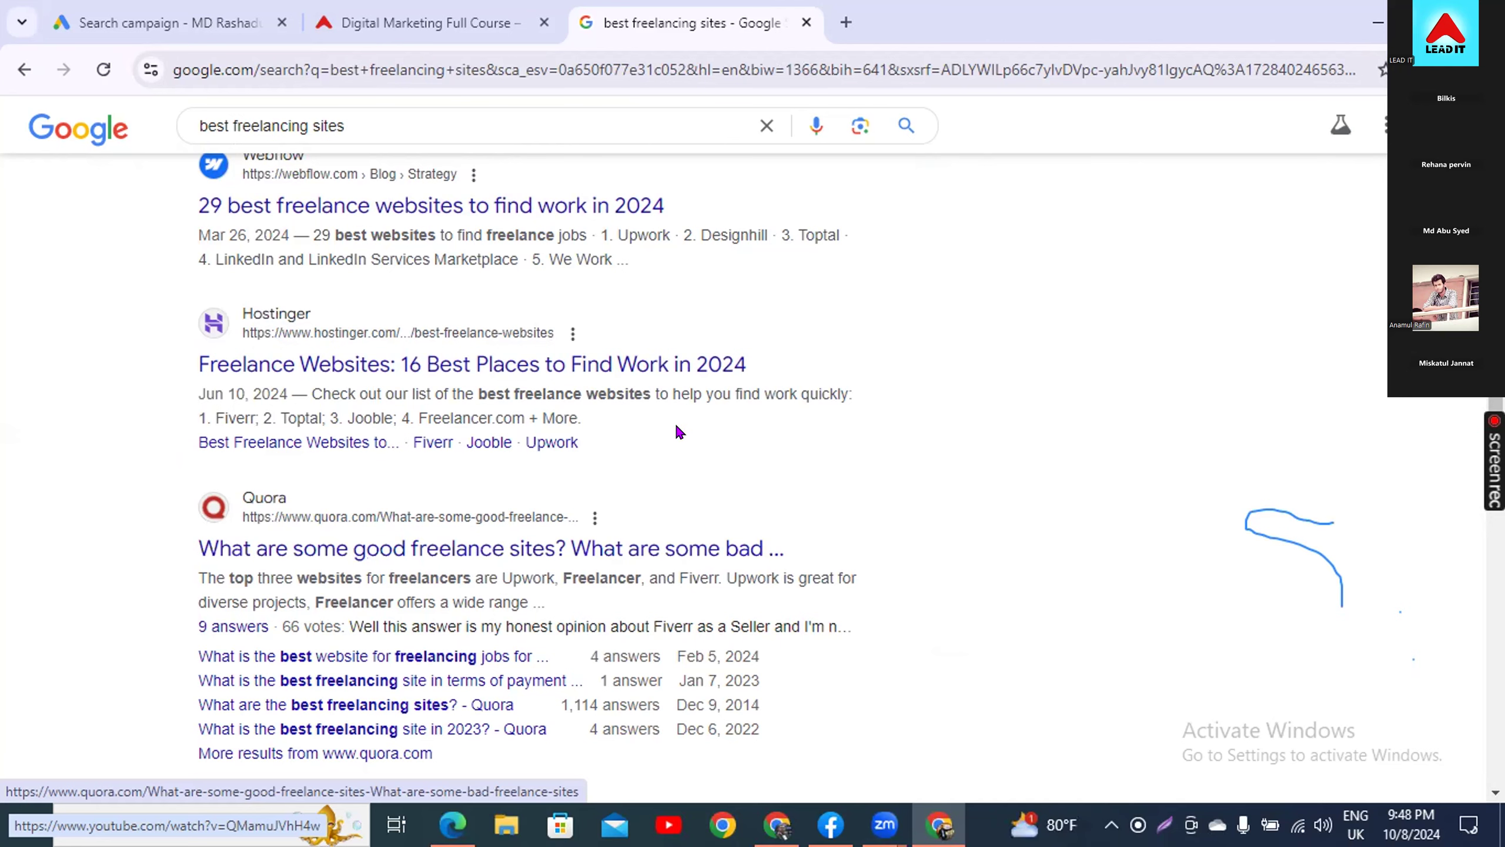
# - Return to the campaign draft and review the ad from its final URL, display path and four descriptions down to the Sitelinks section
pyautogui.click(361, 39)
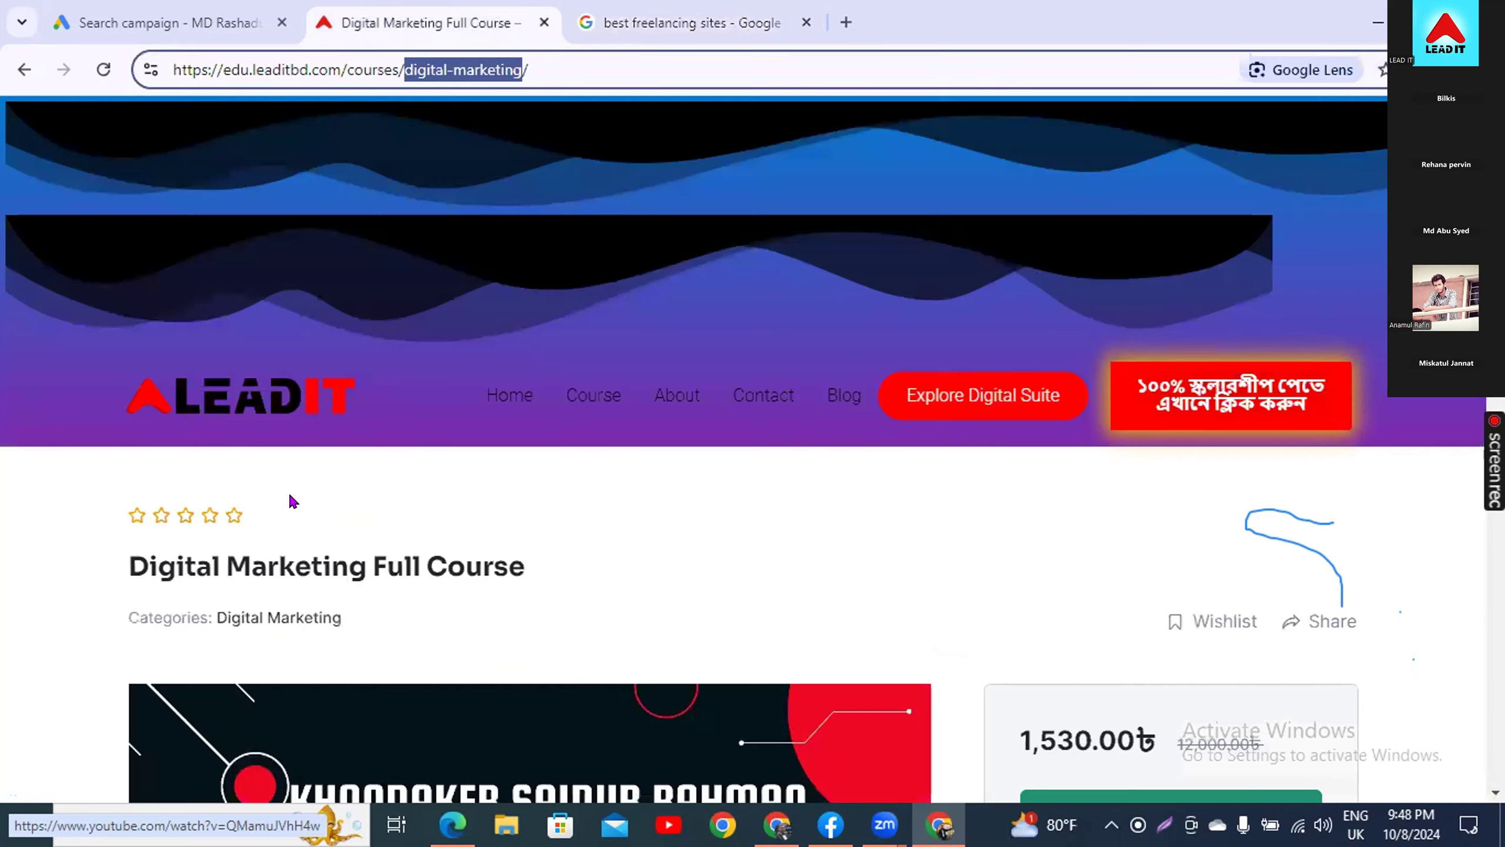
pyautogui.click(149, 24)
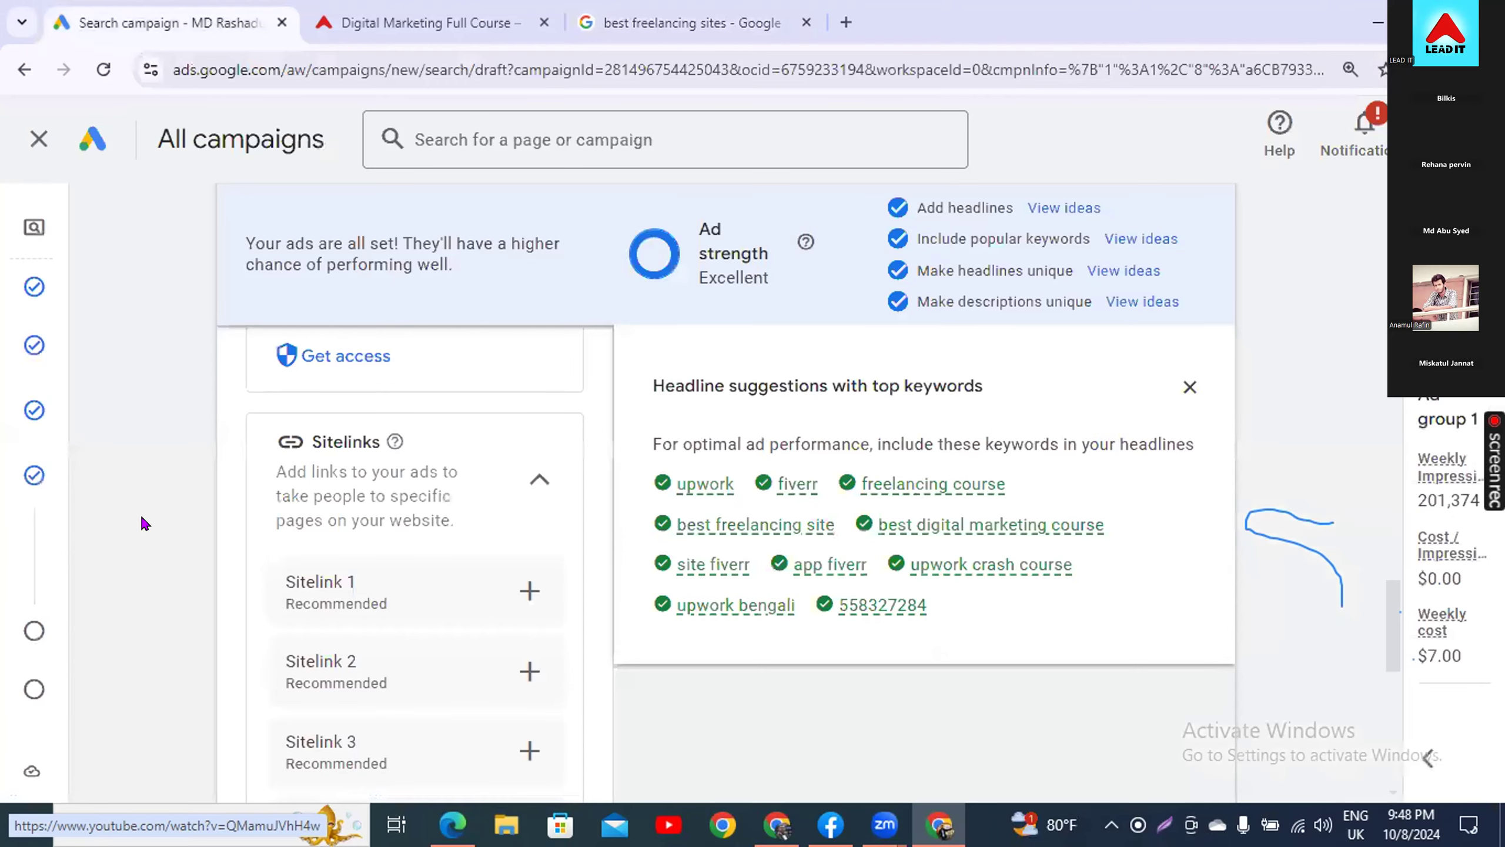
pyautogui.scroll(10, 142, 523)
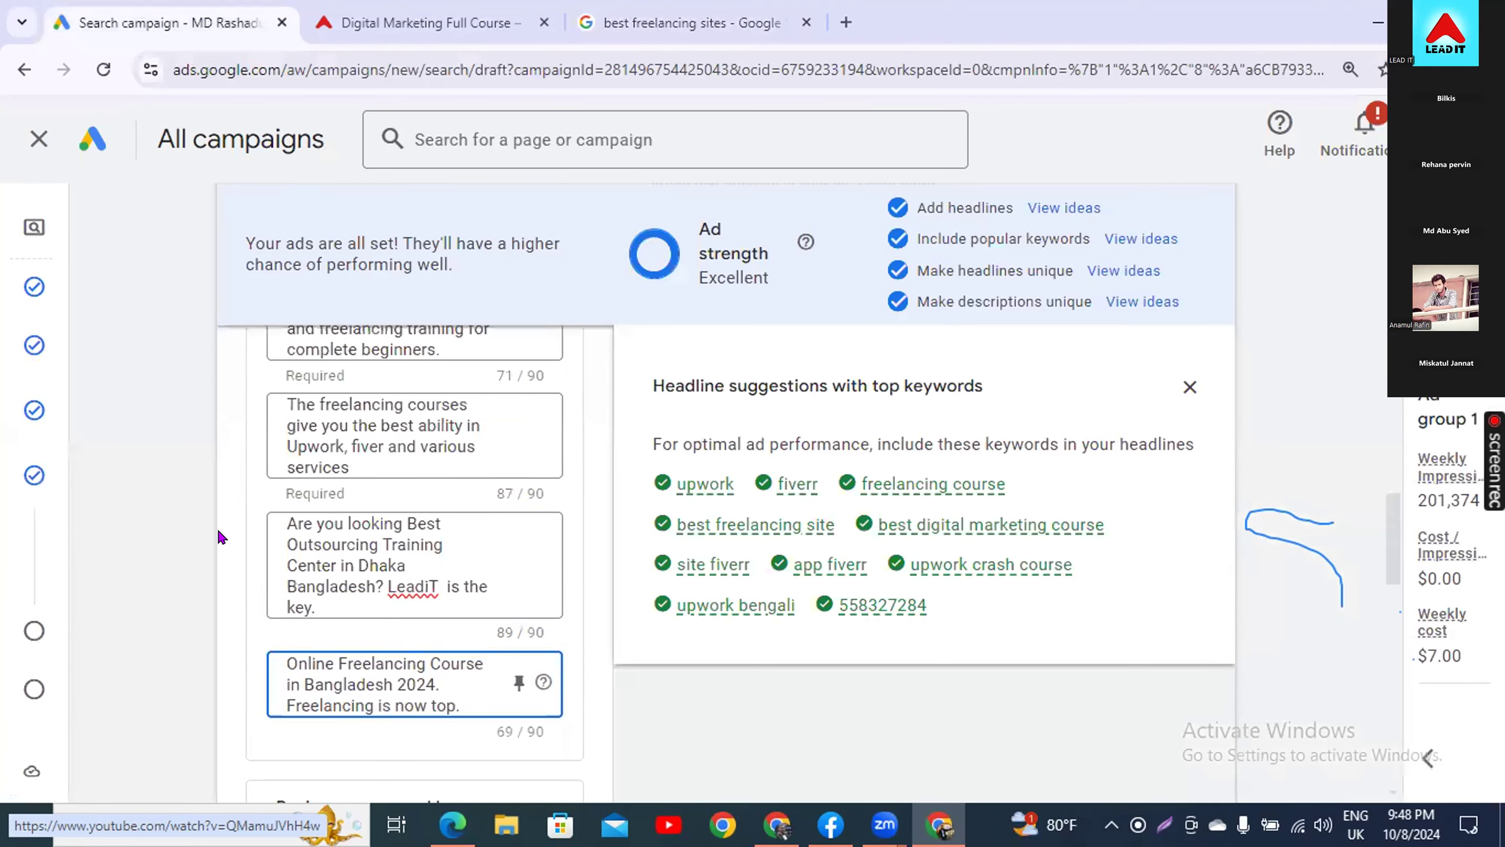
pyautogui.moveTo(662, 591)
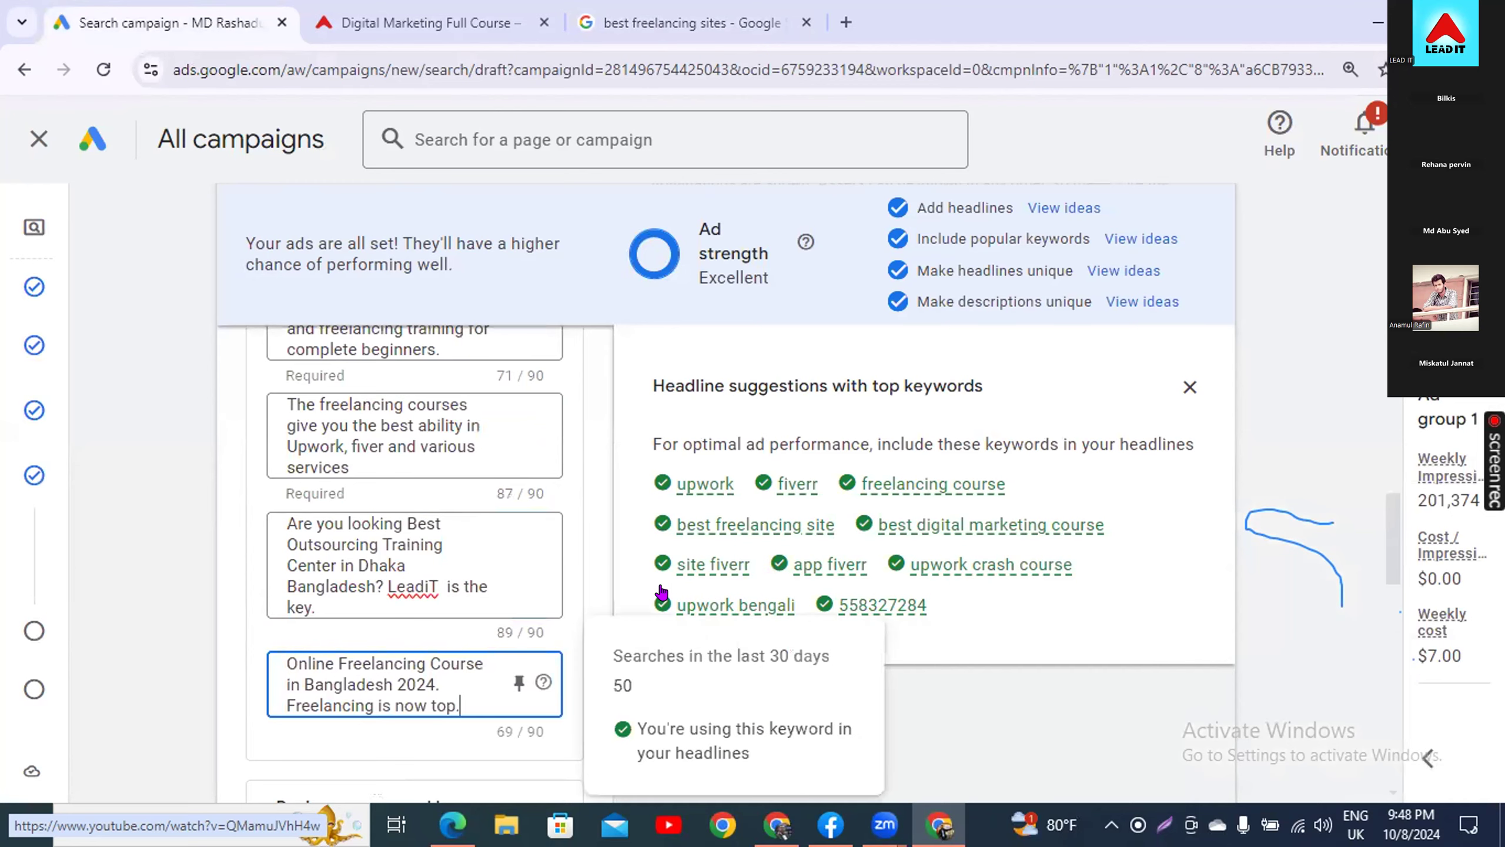
pyautogui.scroll(5, 193, 545)
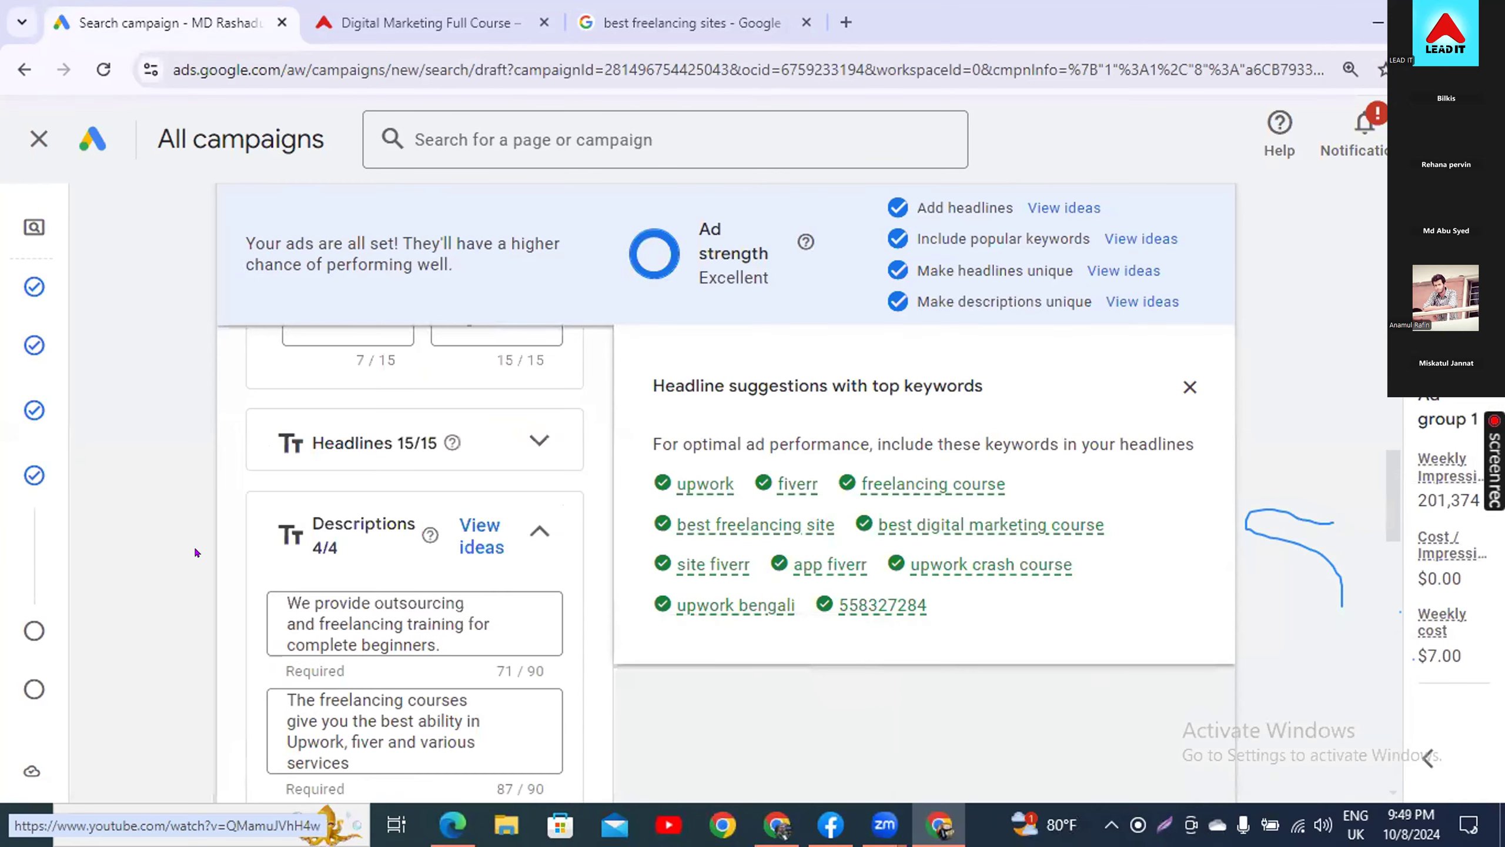
pyautogui.scroll(5, 234, 556)
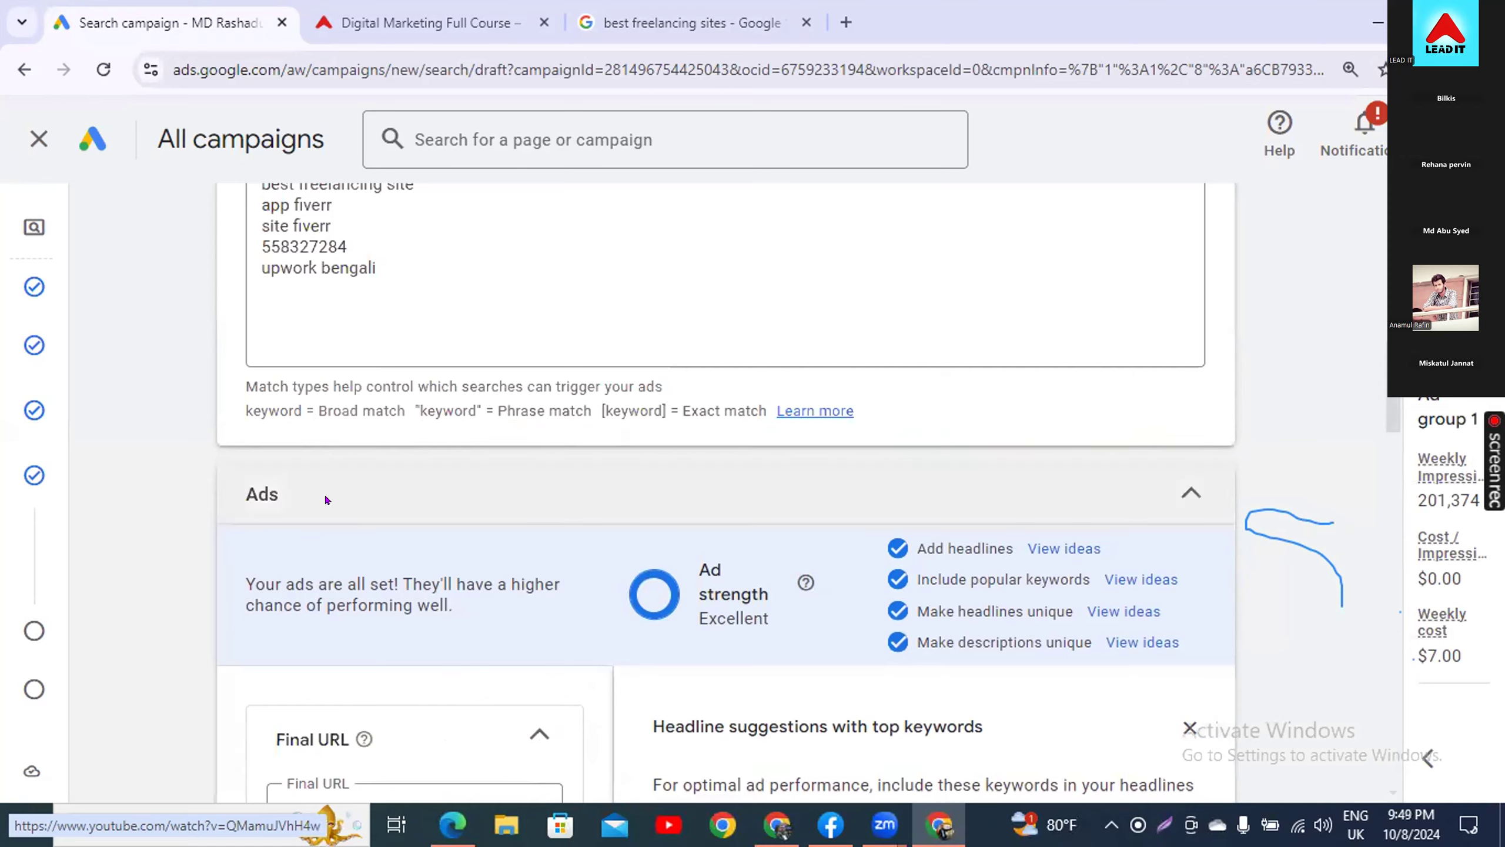
pyautogui.scroll(-5, 237, 658)
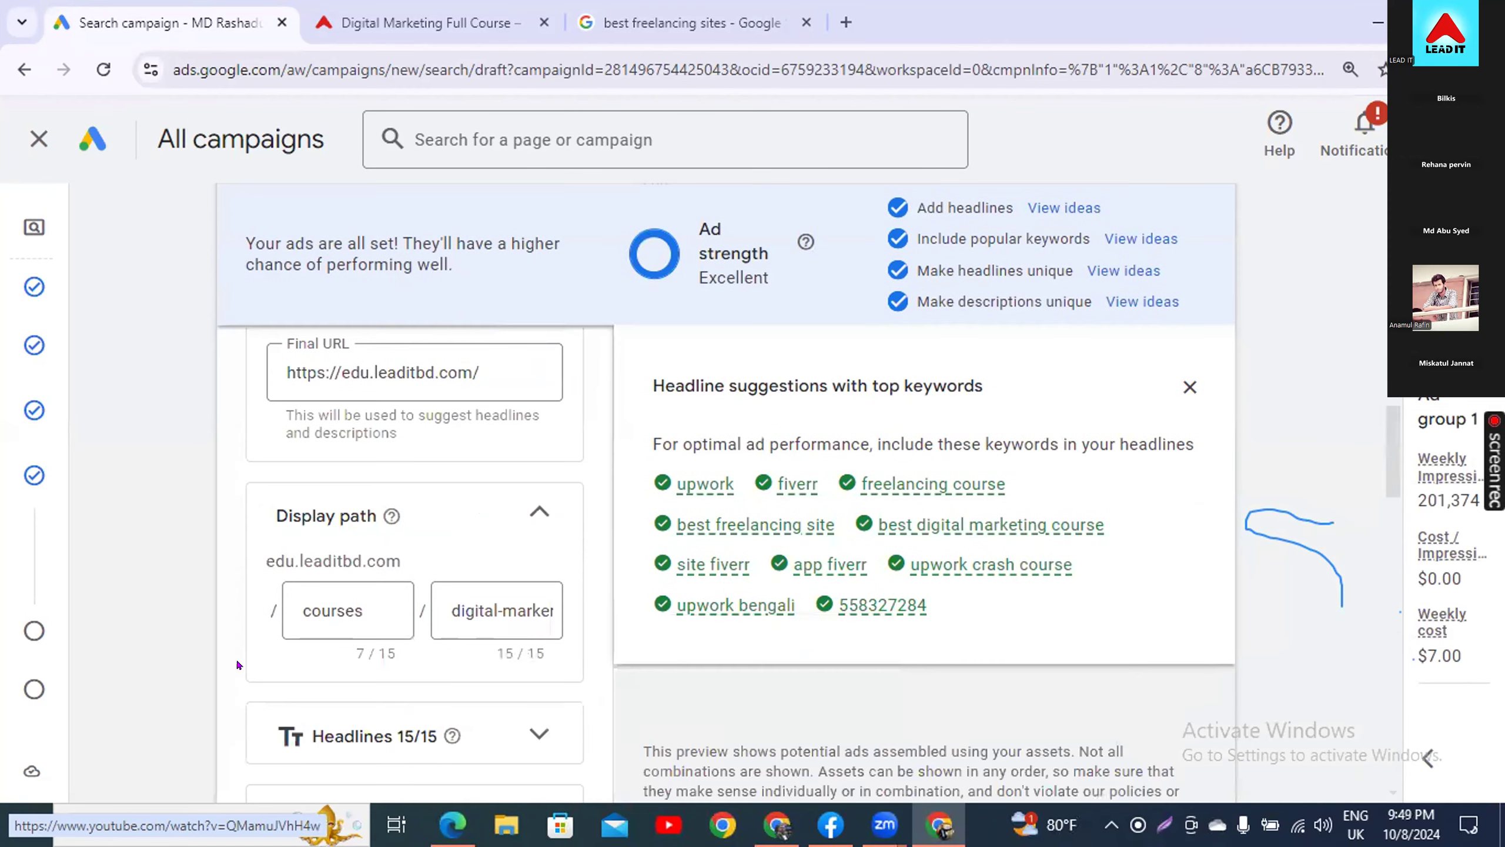
pyautogui.scroll(-3, 237, 596)
pyautogui.scroll(-5, 250, 604)
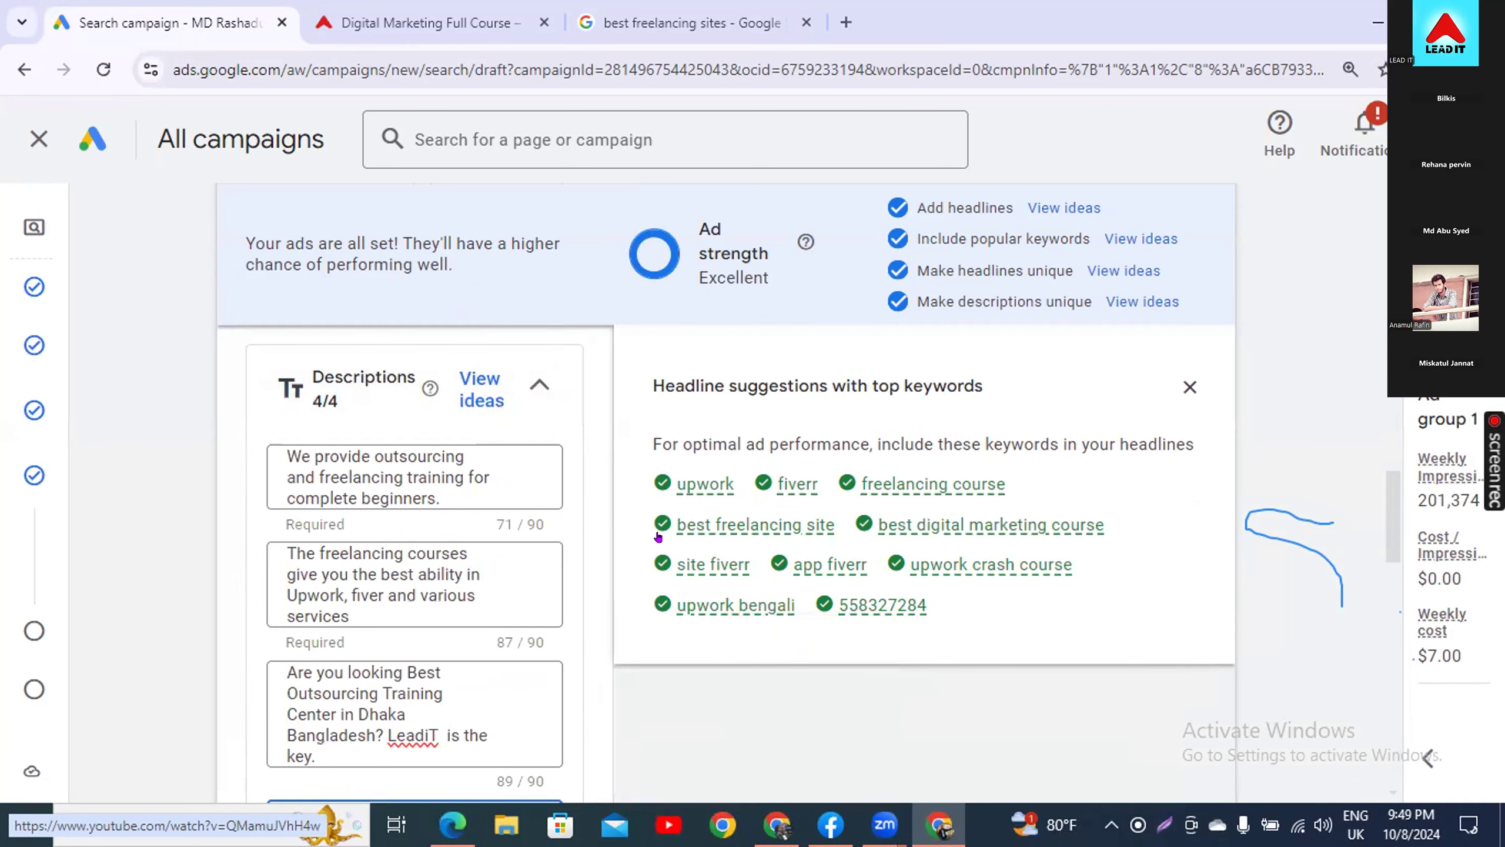
pyautogui.scroll(-2, 269, 664)
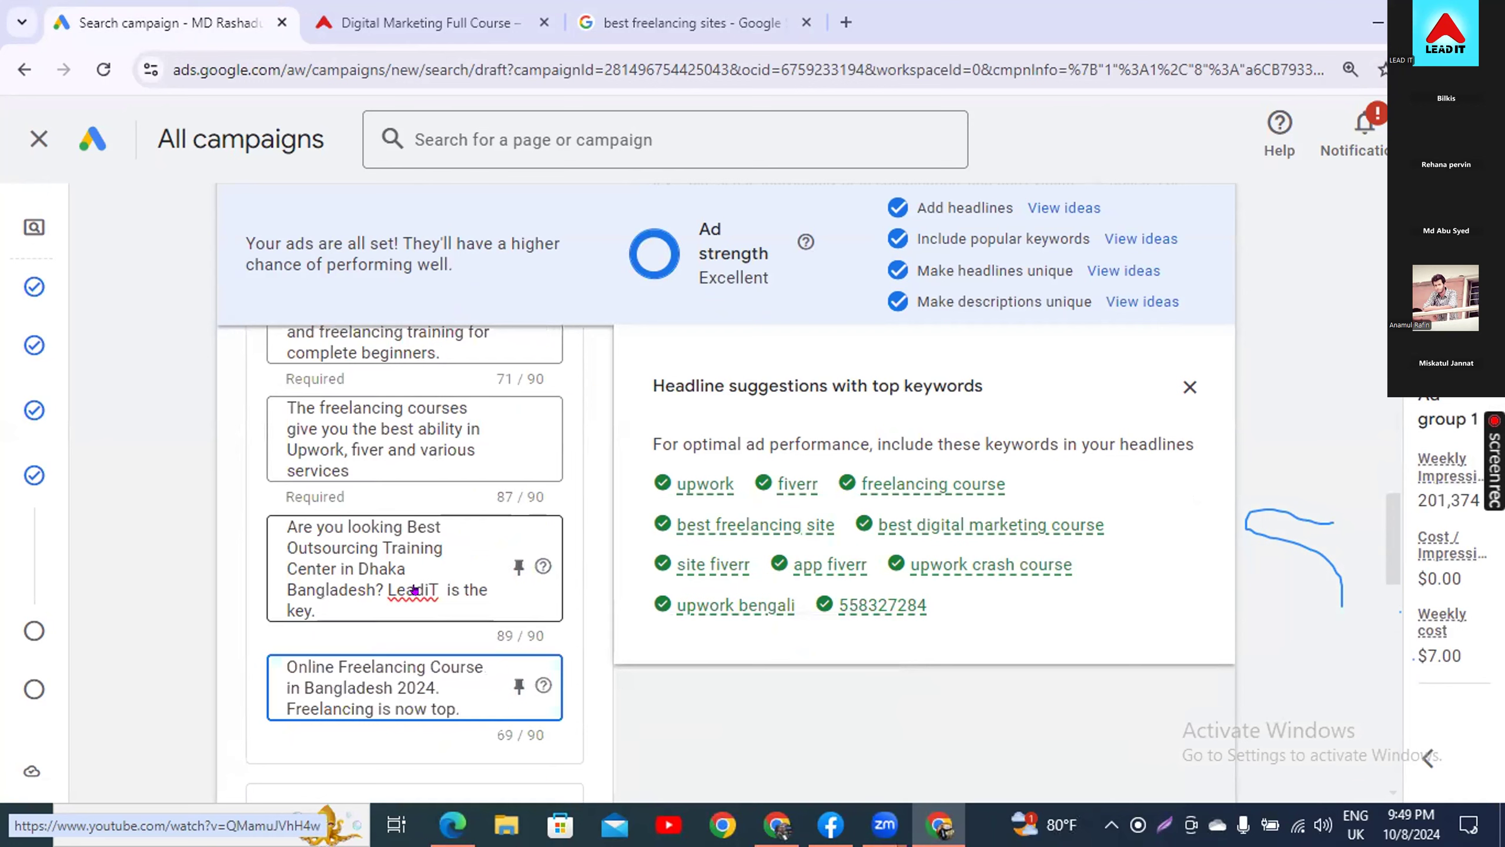
pyautogui.scroll(-2, 415, 590)
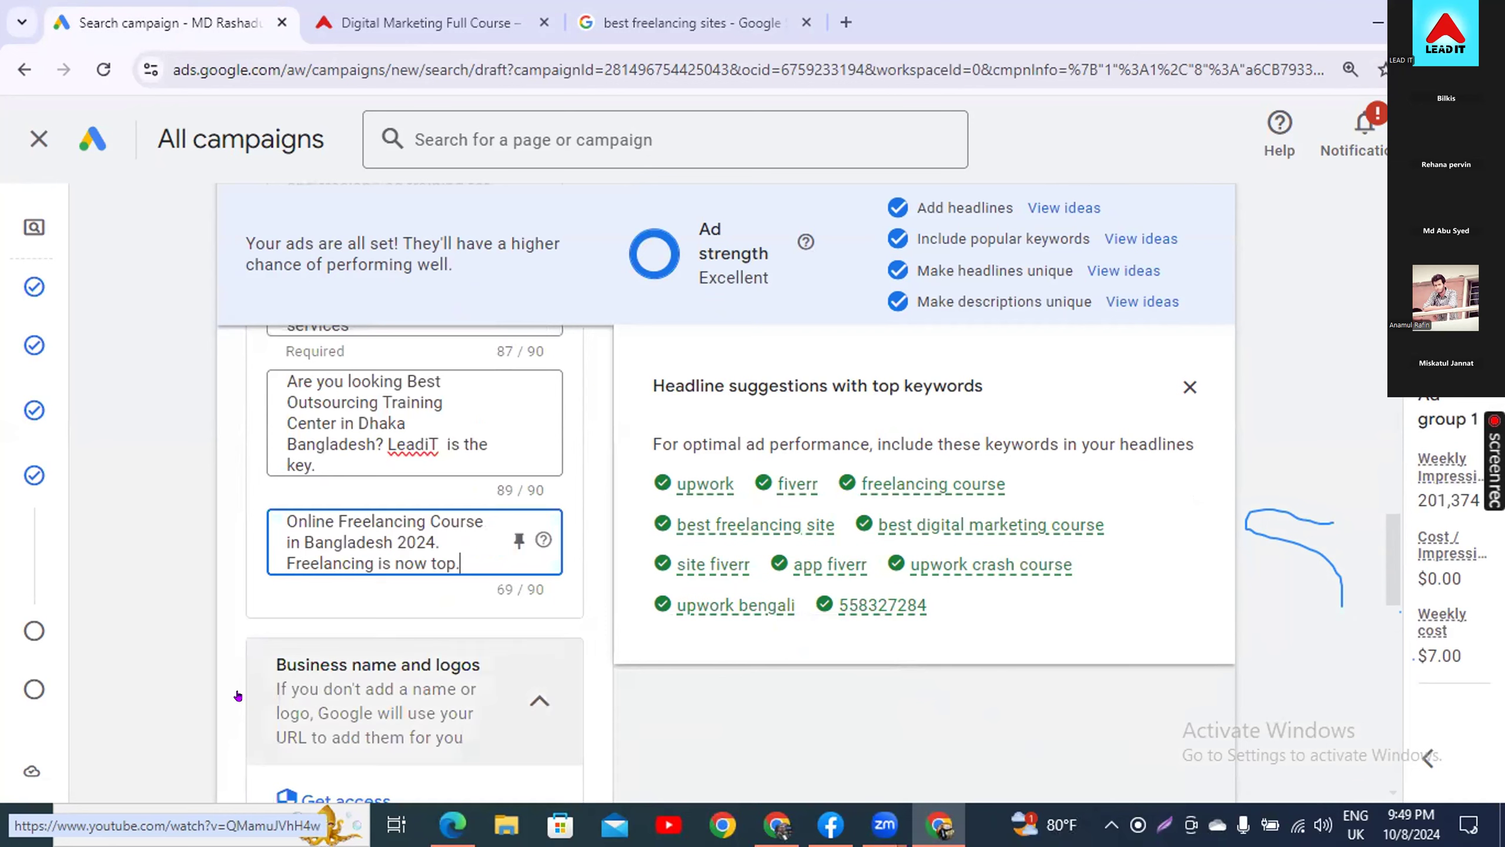
pyautogui.scroll(-2, 167, 643)
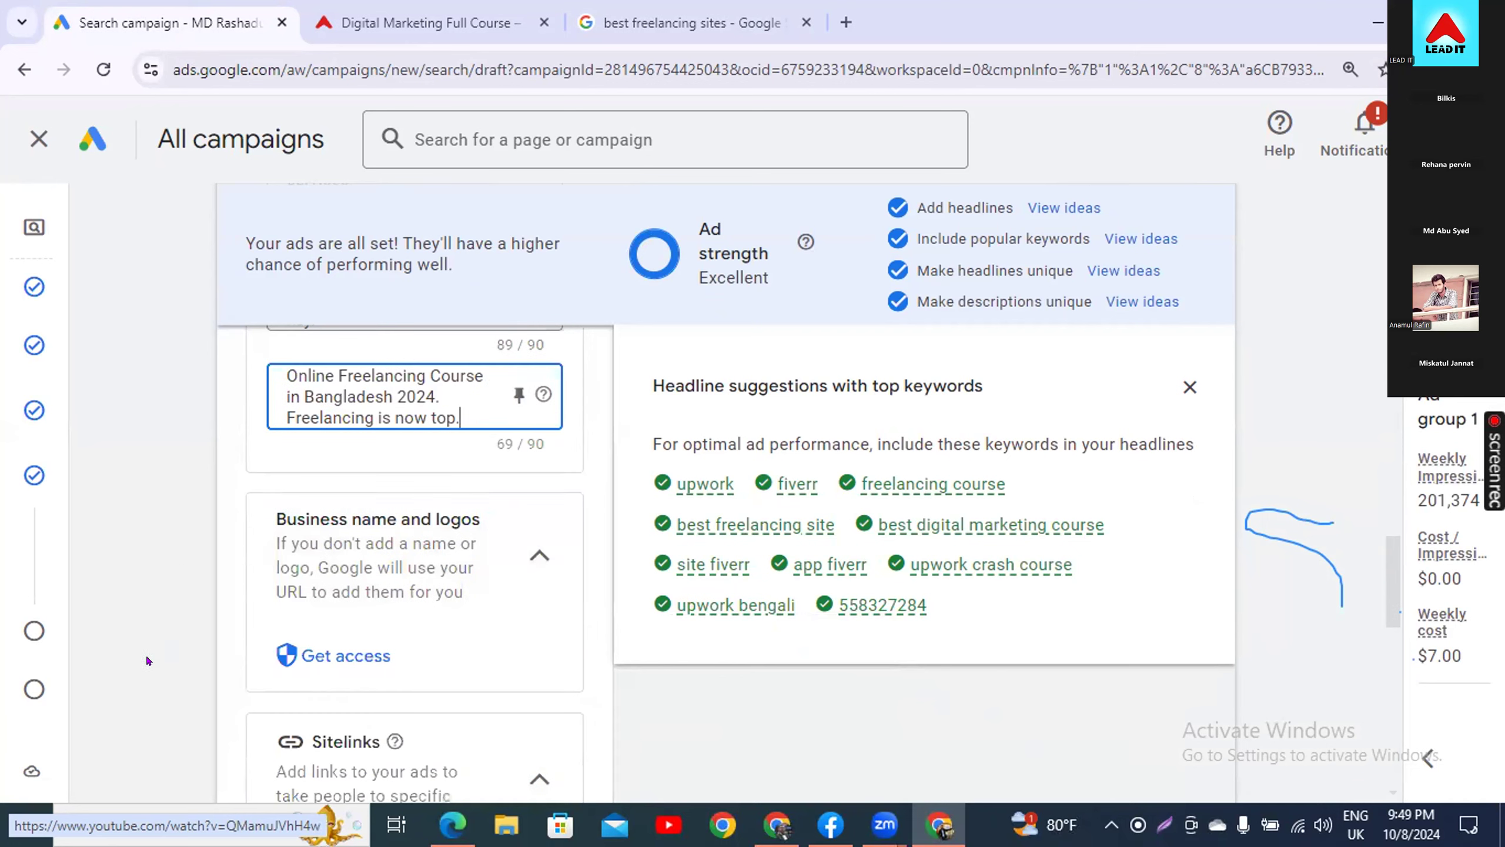
pyautogui.scroll(-2, 146, 652)
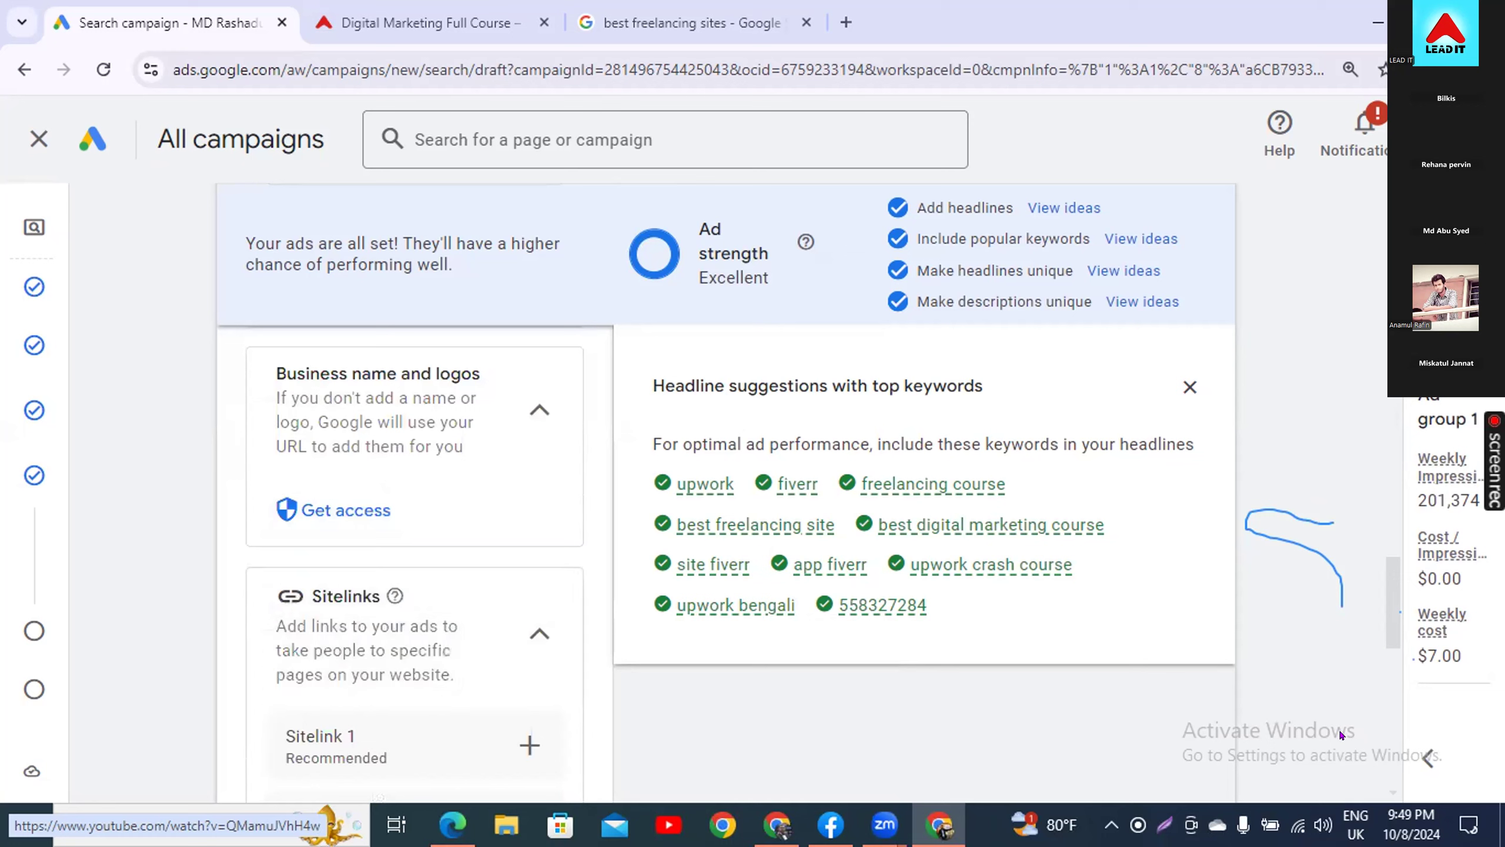
pyautogui.scroll(-2, 484, 536)
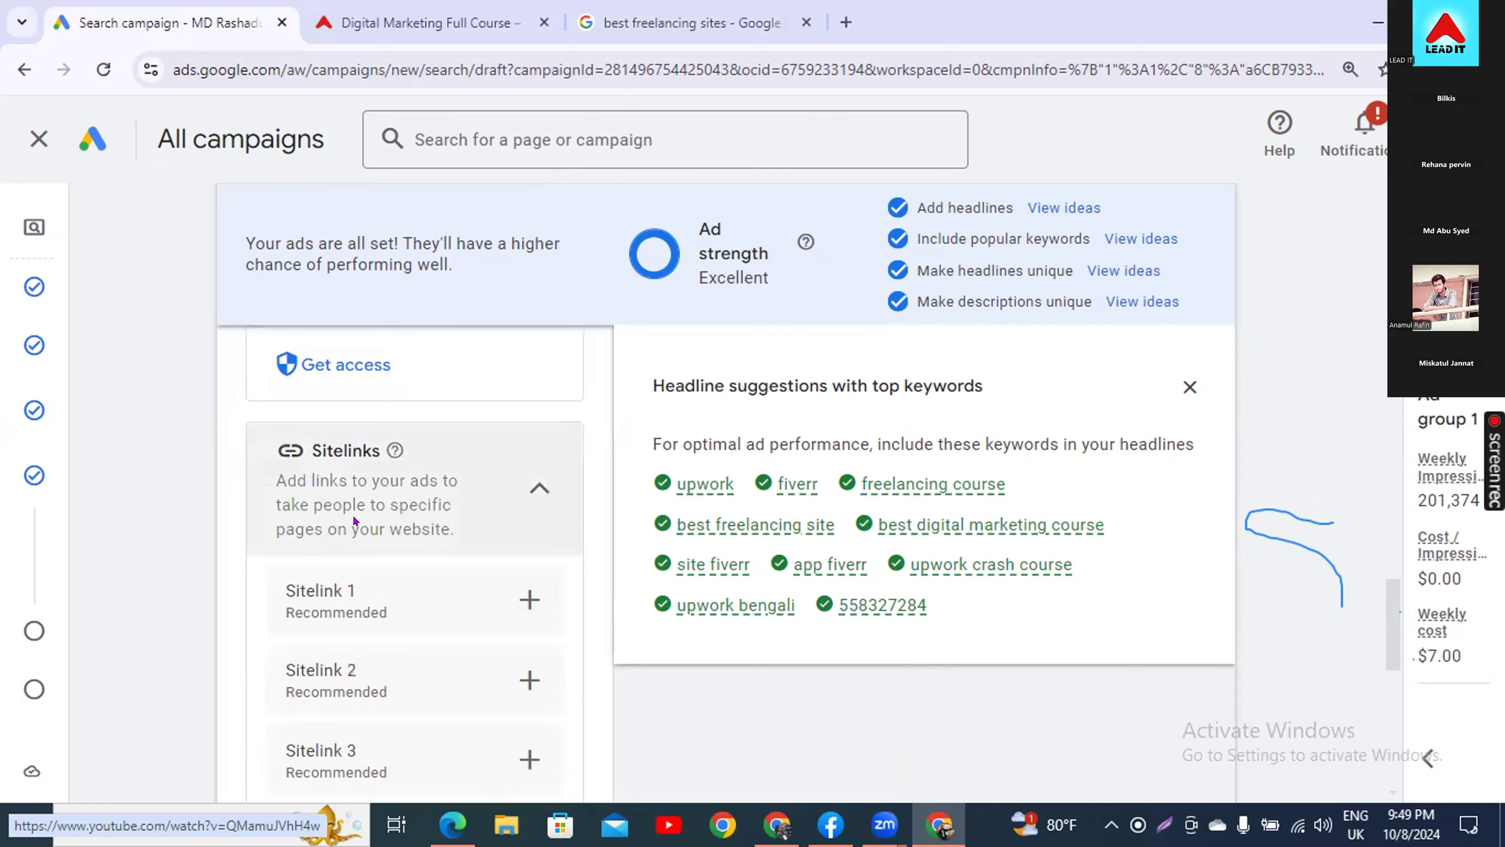
# - Compare the links under the "best freelancing sites" results with the four recommended sitelink slots in the campaign draft
pyautogui.click(707, 13)
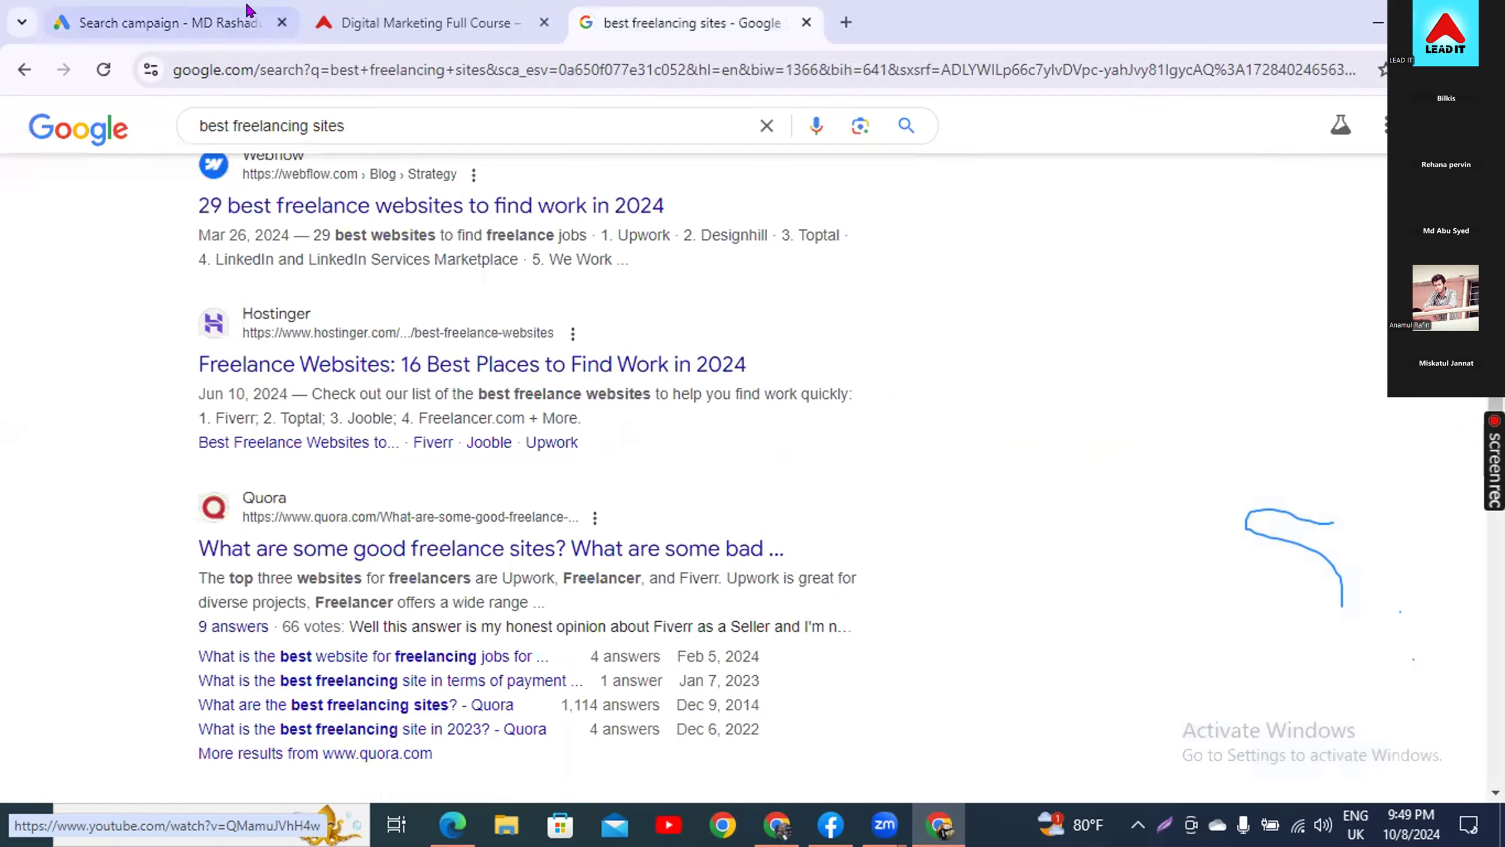
pyautogui.click(216, 8)
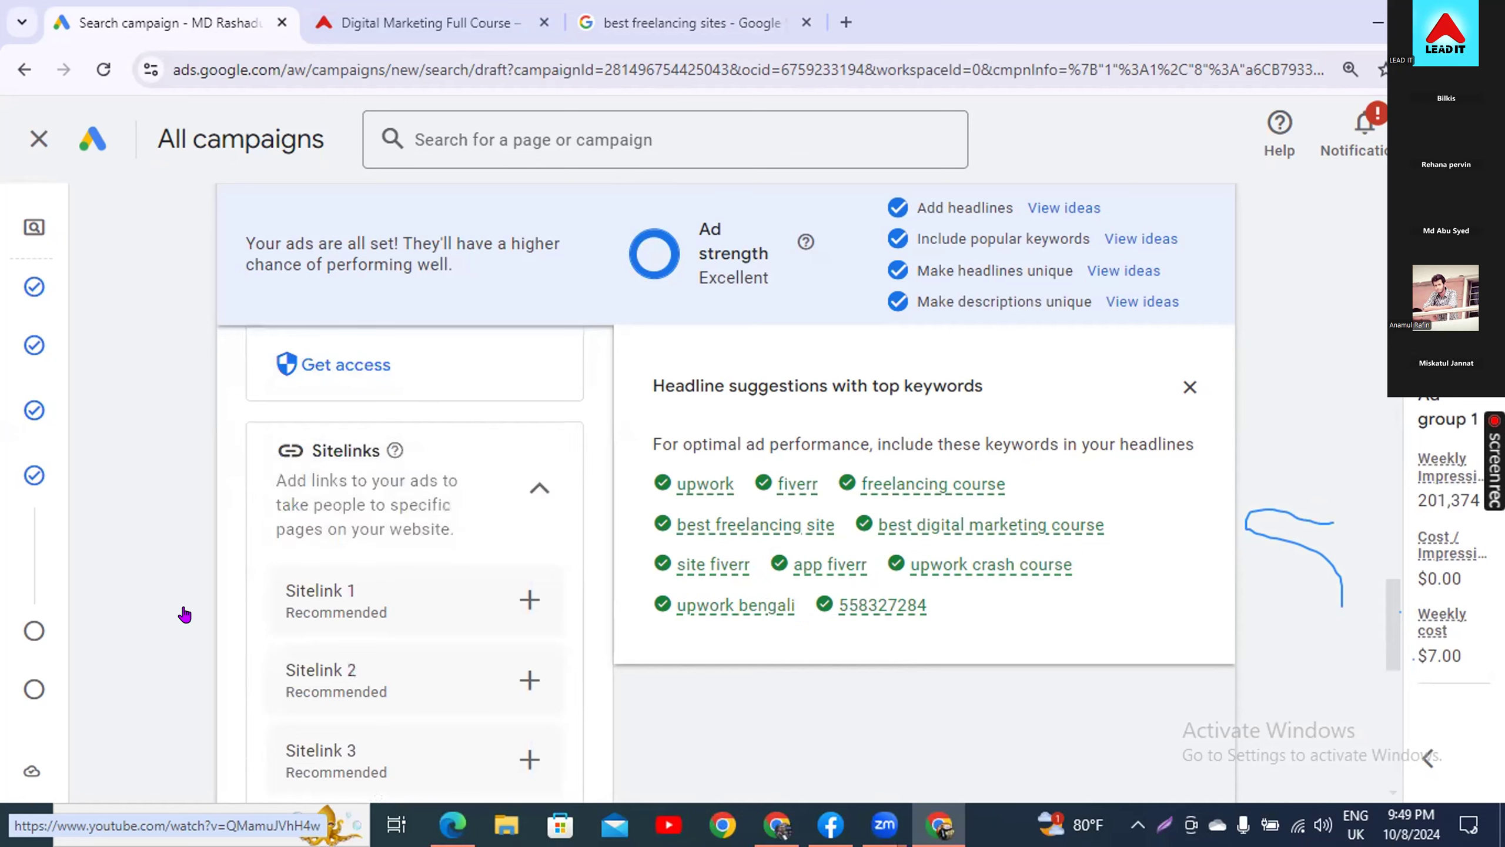
pyautogui.scroll(-2, 184, 615)
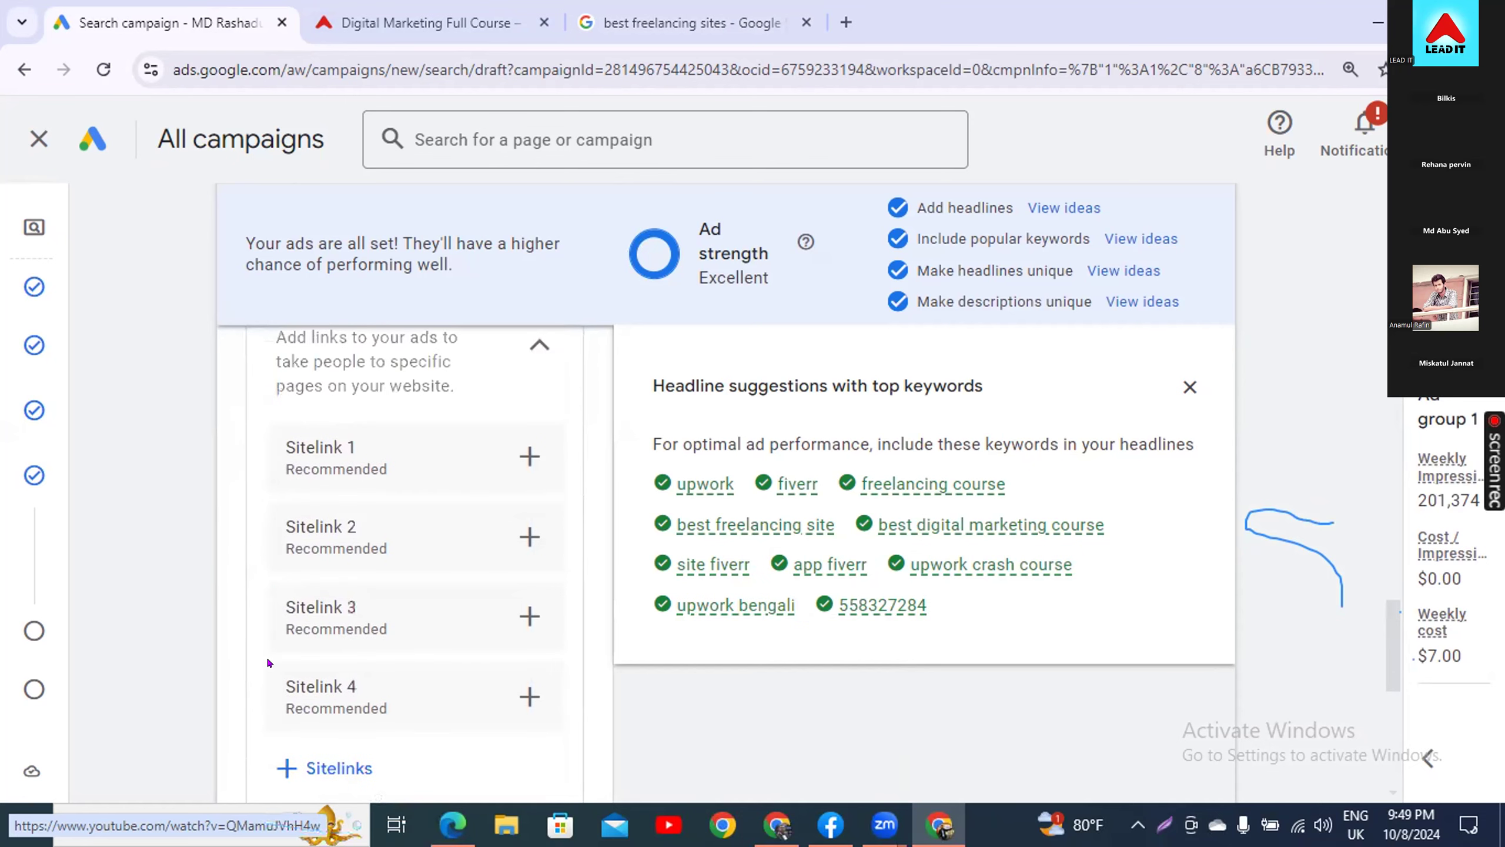
# - Start creating a new sitelink asset for the campaign from the Sitelinks section
pyautogui.scroll(-2, 273, 658)
pyautogui.click(329, 623)
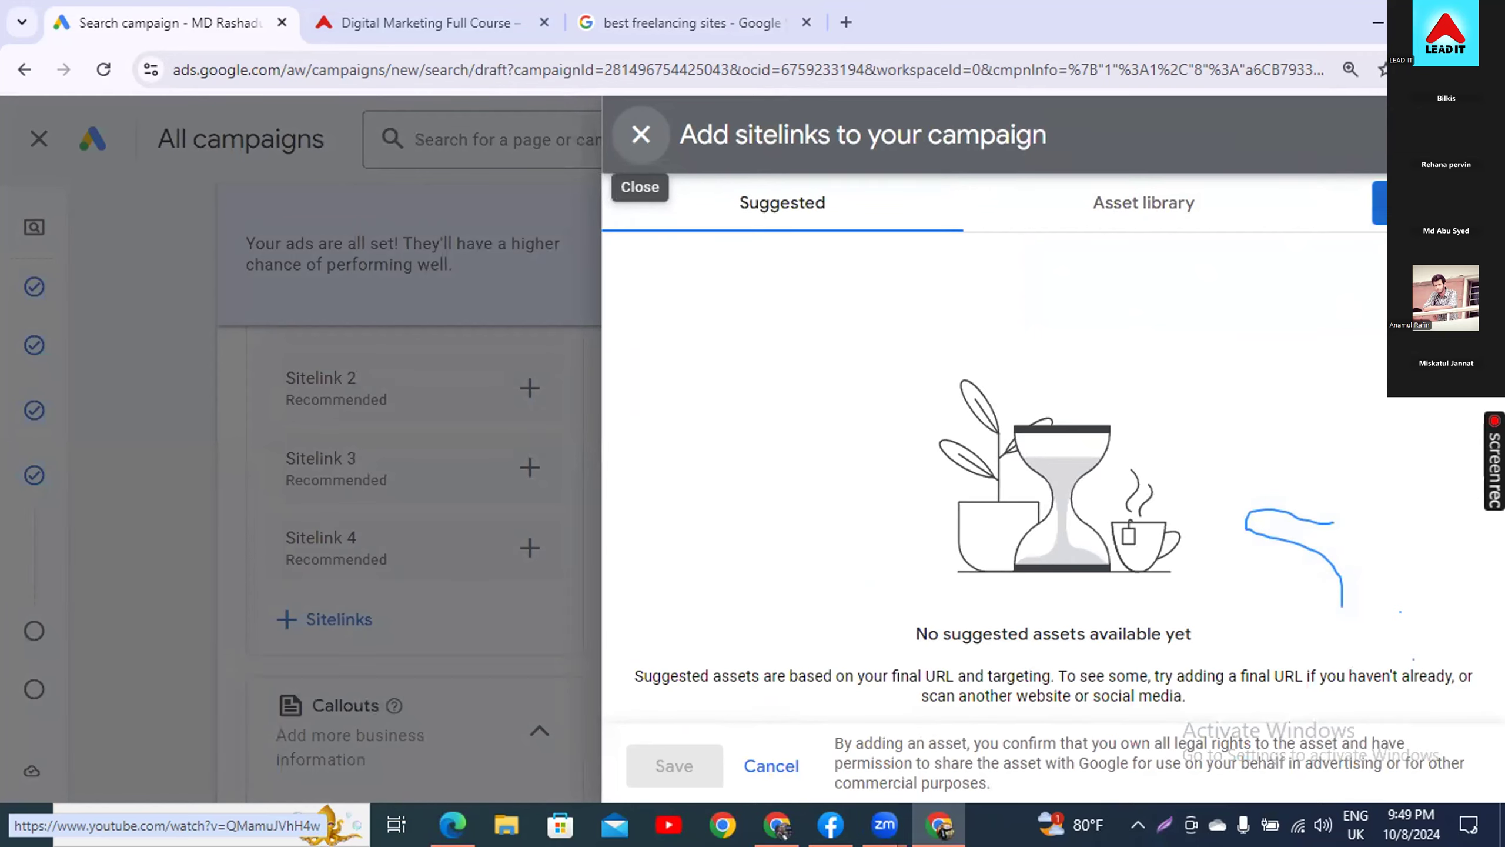
pyautogui.click(1423, 203)
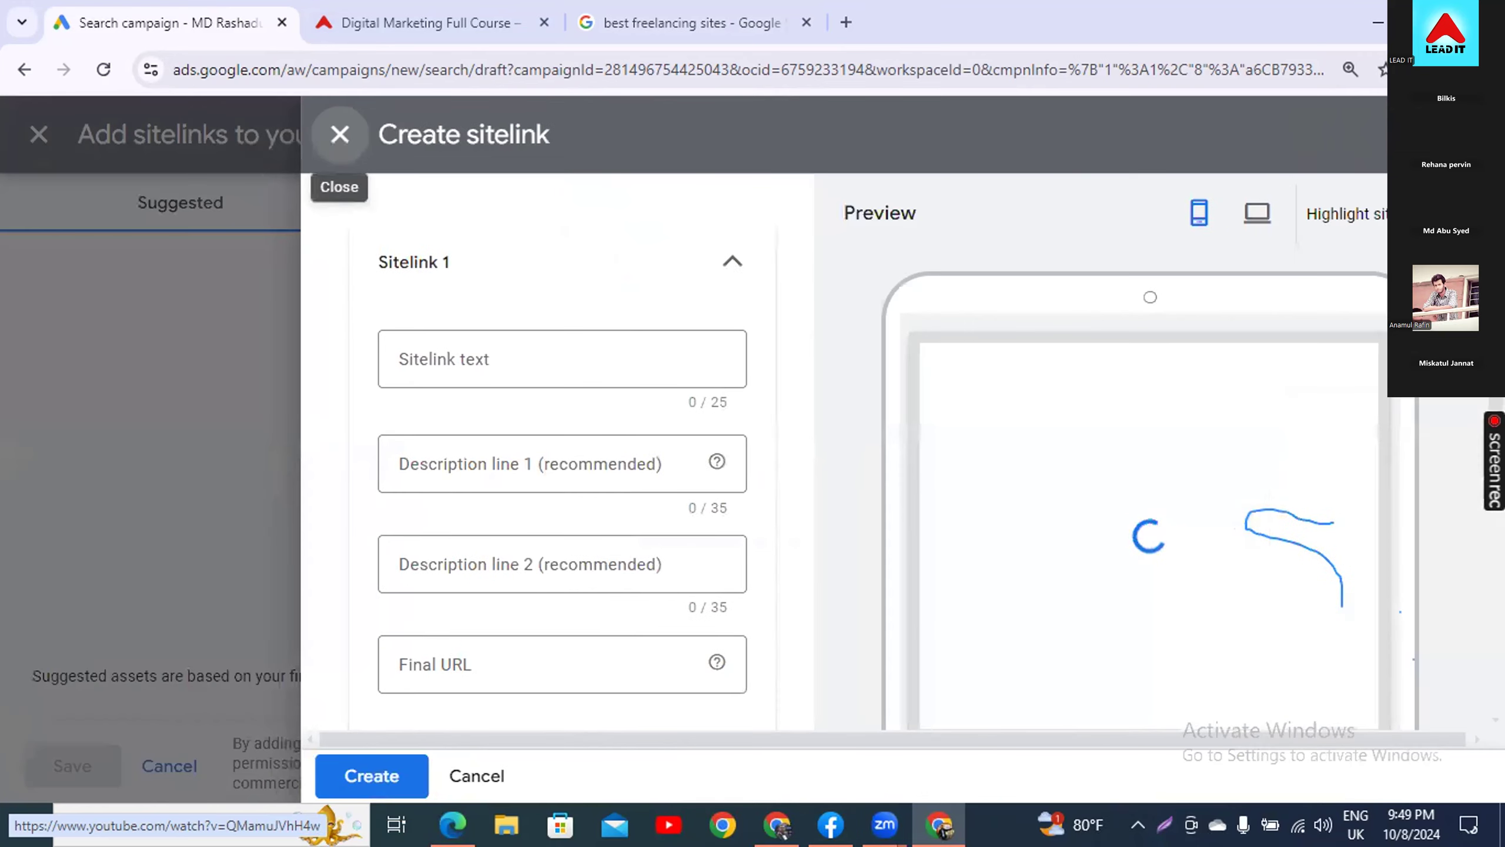
# - Open the course list on the Lead IT website, dismiss the translation offer and browse the courses
pyautogui.click(407, 25)
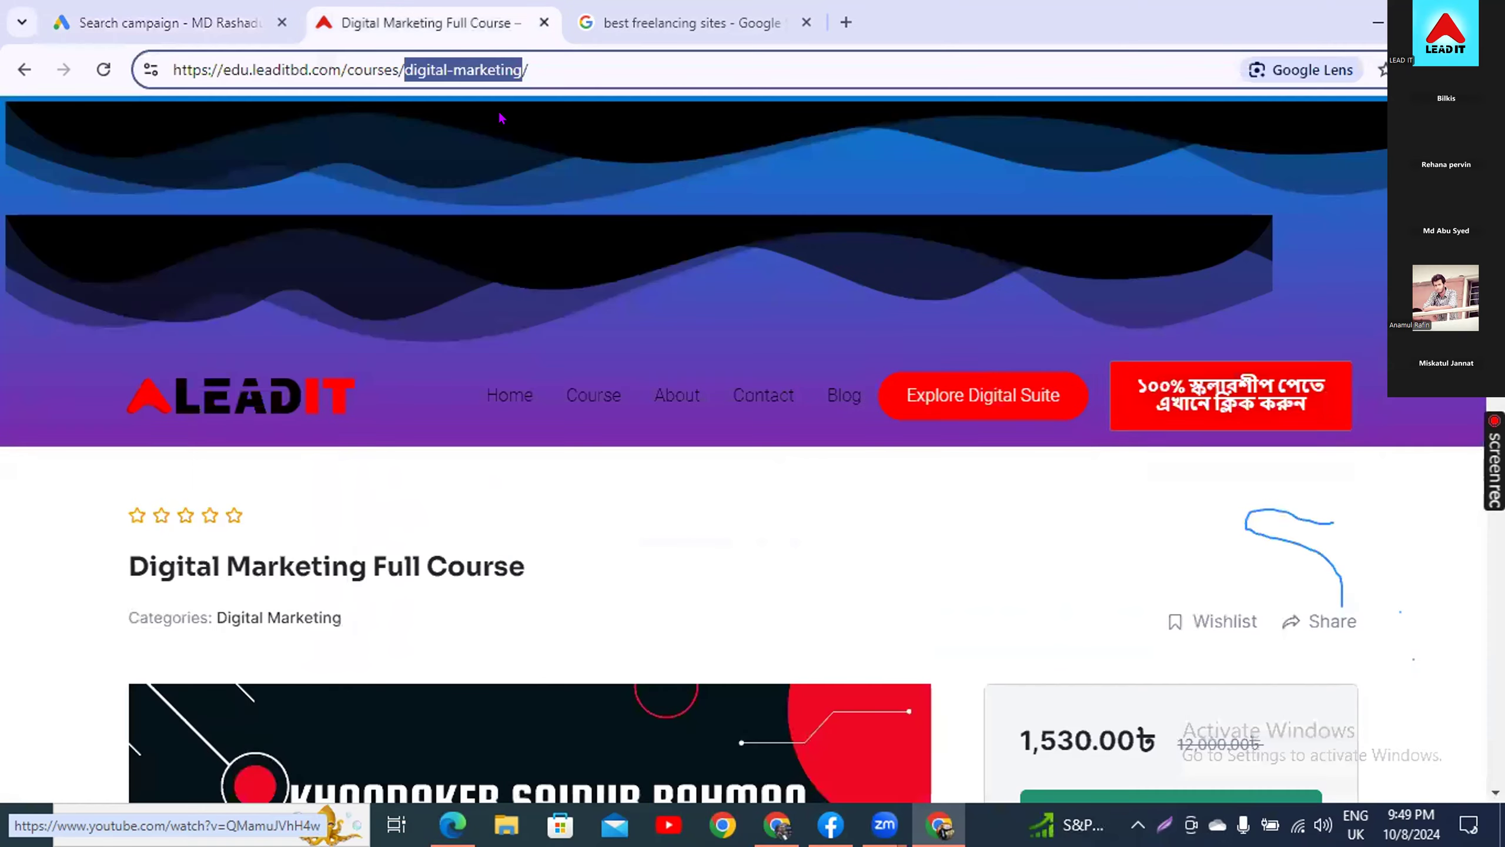
pyautogui.scroll(-5, 323, 492)
pyautogui.scroll(5, 326, 473)
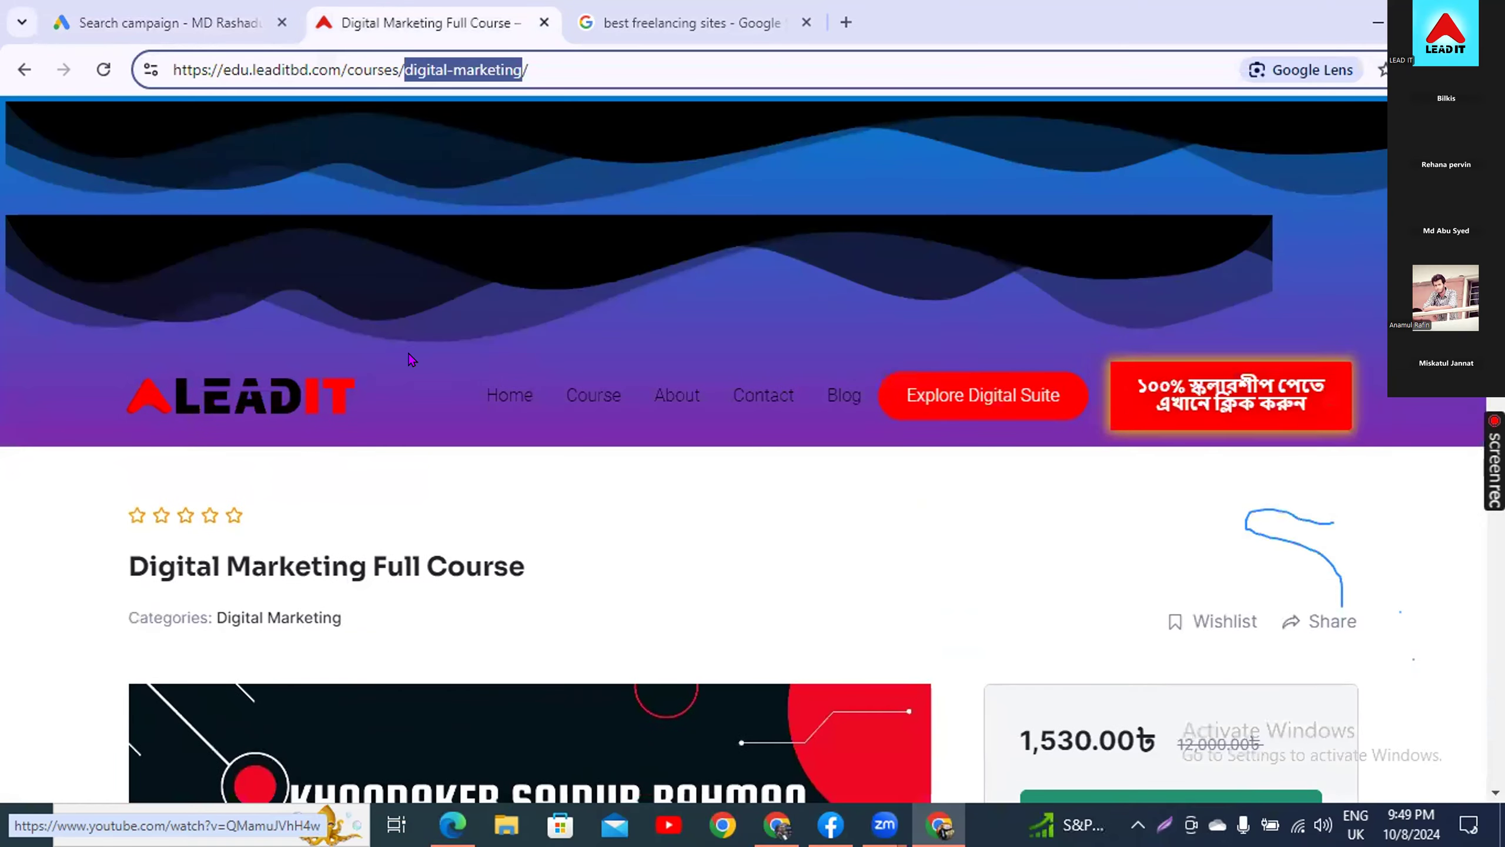
pyautogui.click(589, 396)
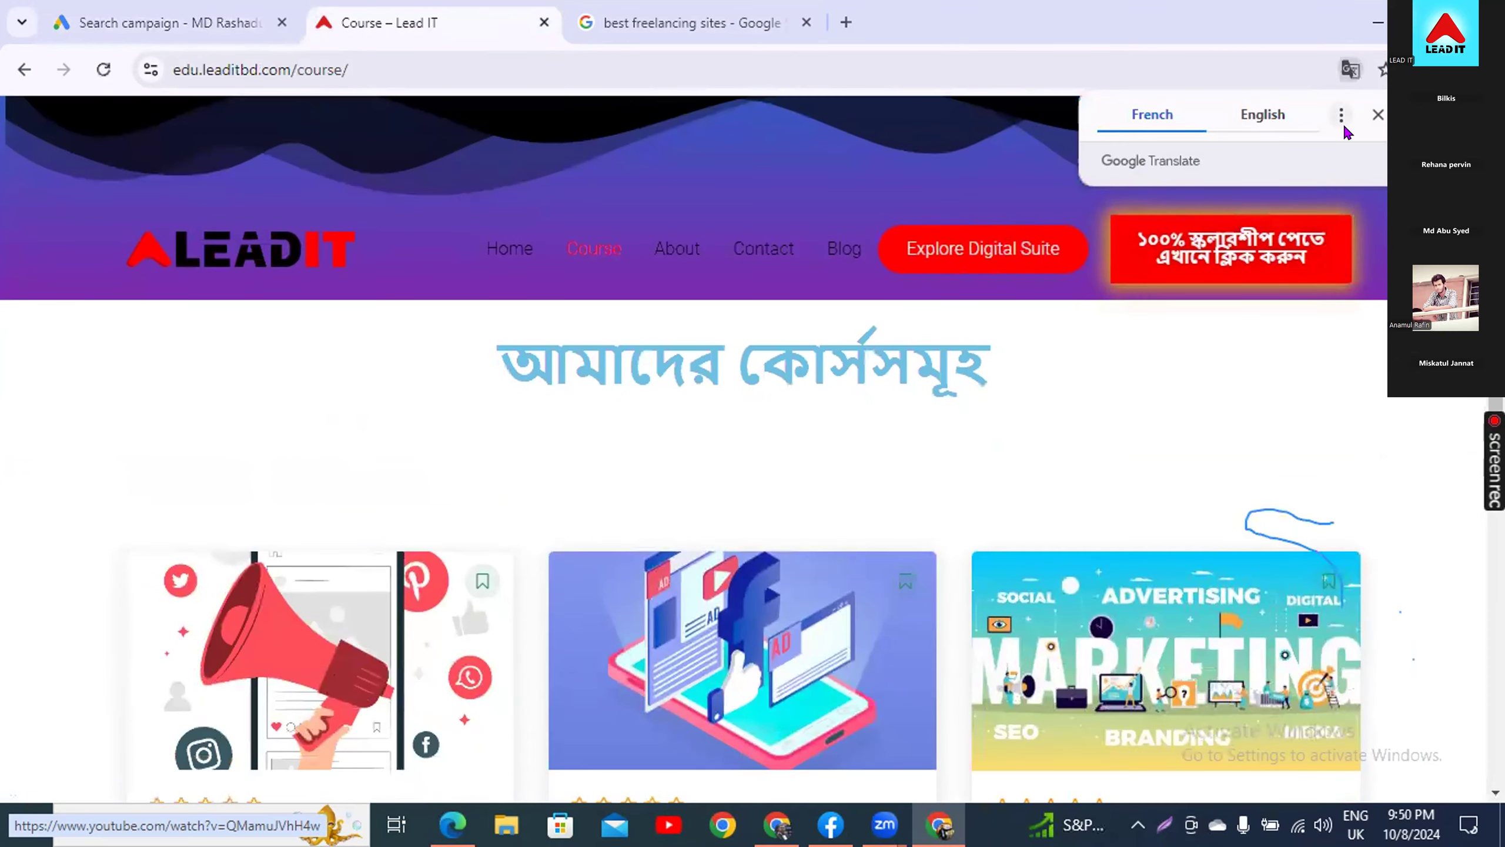
pyautogui.click(1378, 115)
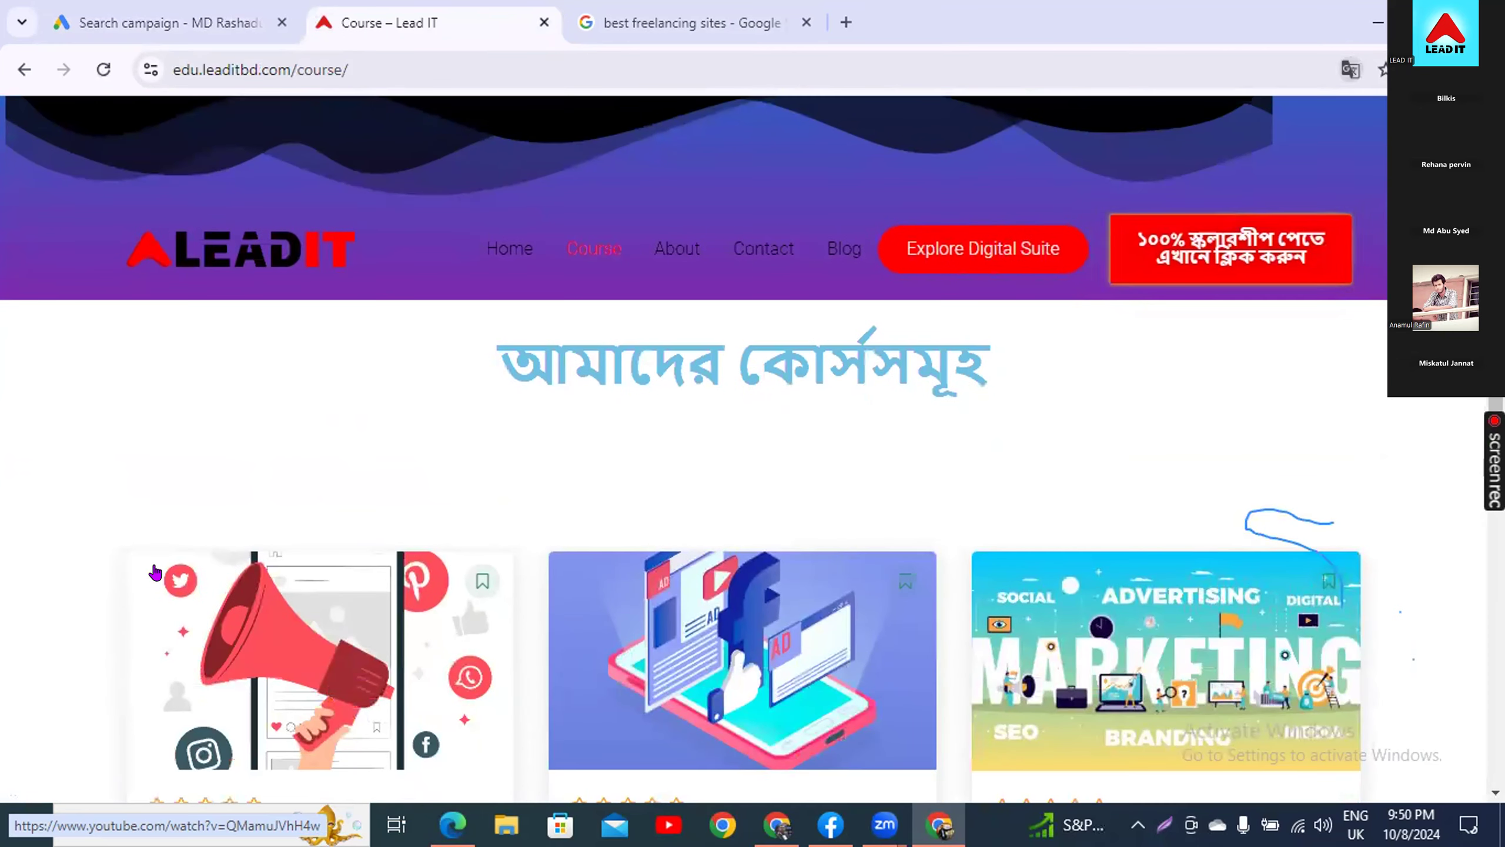
pyautogui.scroll(-5, 378, 643)
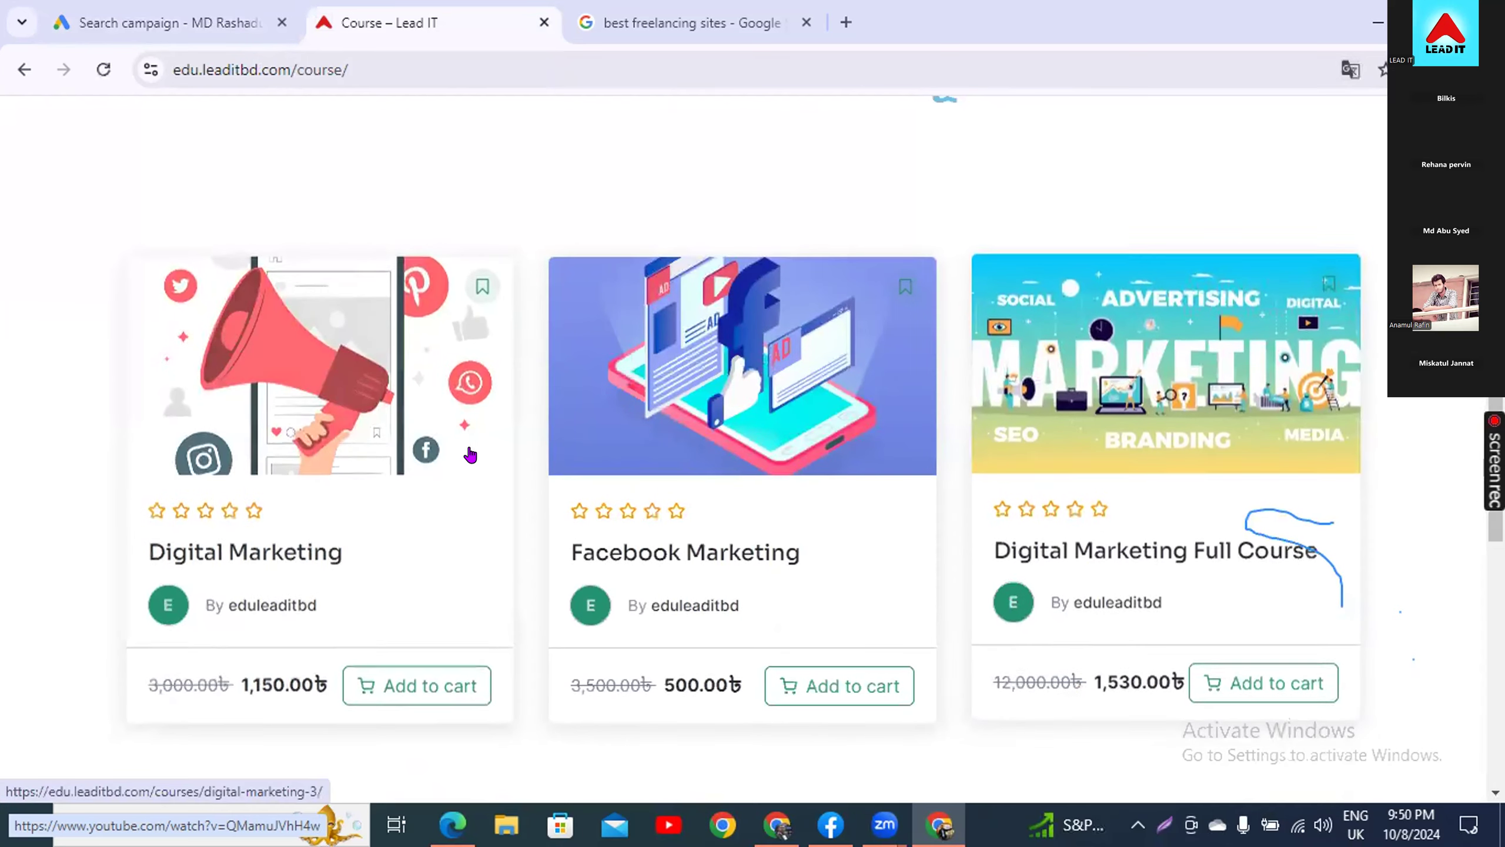
# - Open the page of the "Digital Marketing" course from the Lead IT list, then return to the sitelink form
pyautogui.click(199, 28)
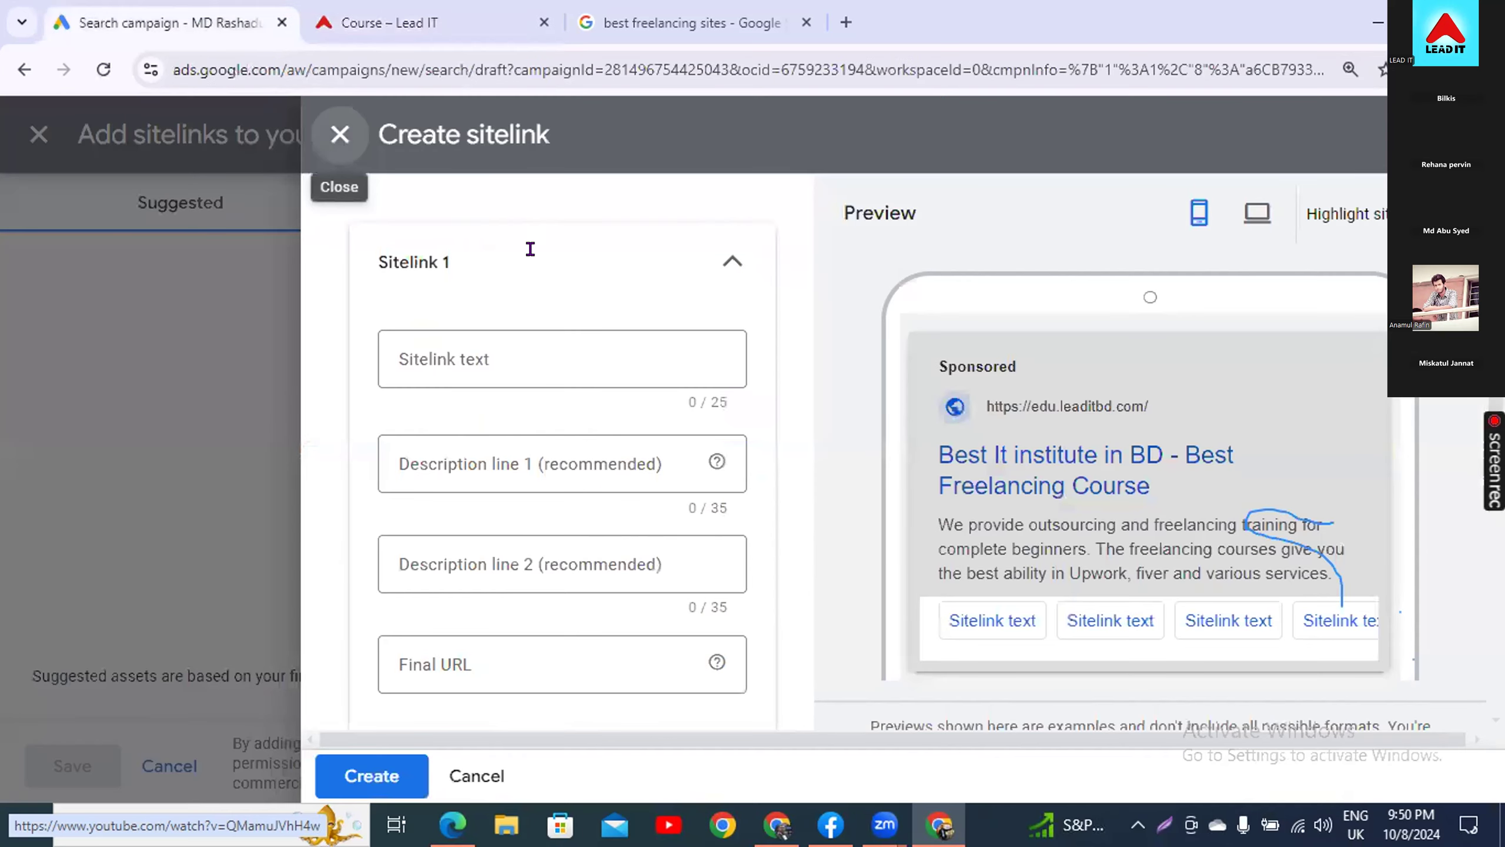
pyautogui.click(491, 345)
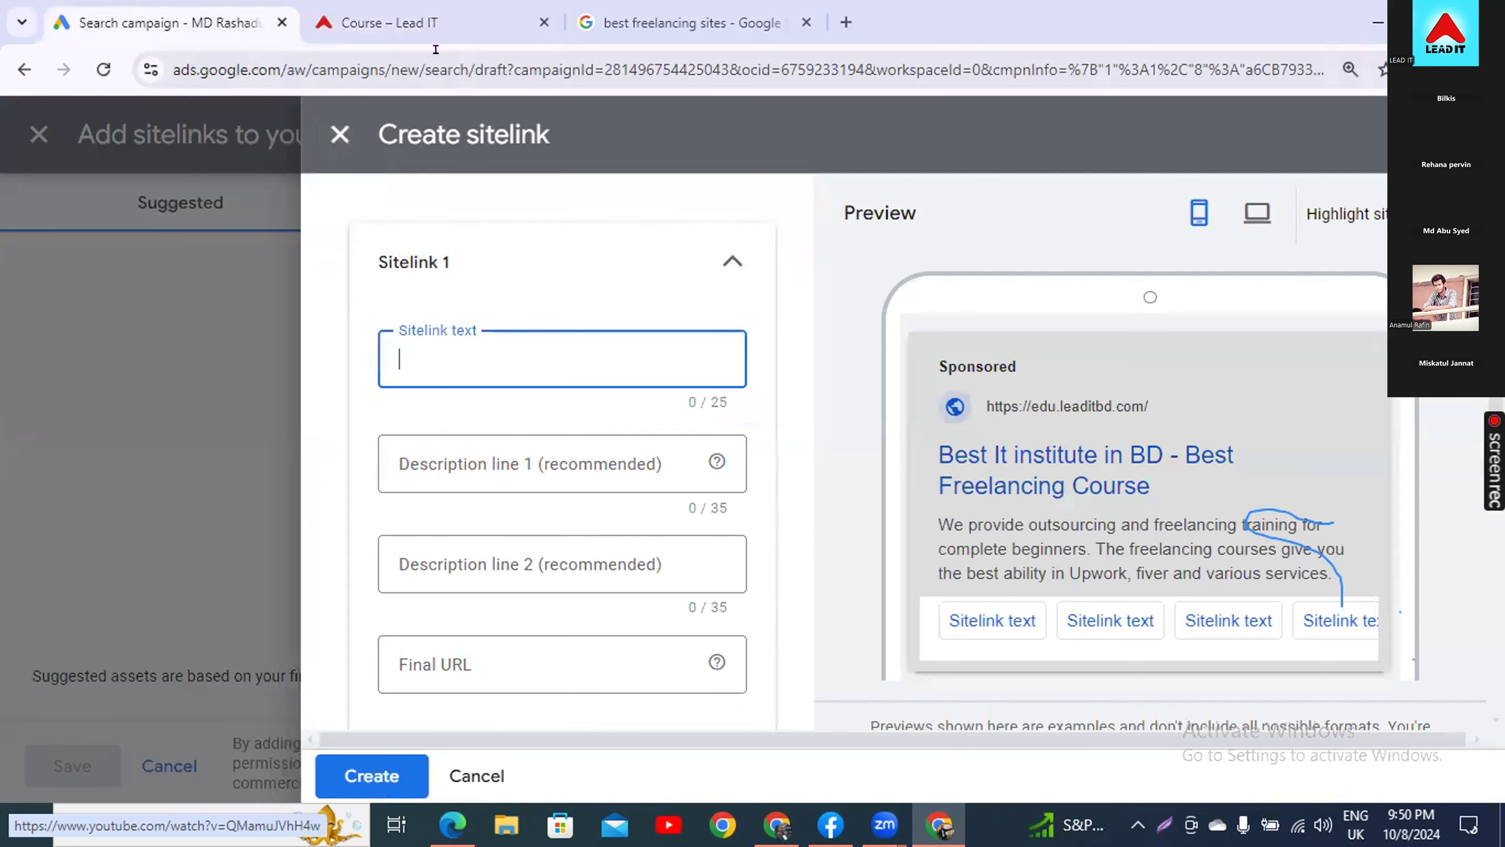
pyautogui.click(418, 27)
pyautogui.click(257, 554)
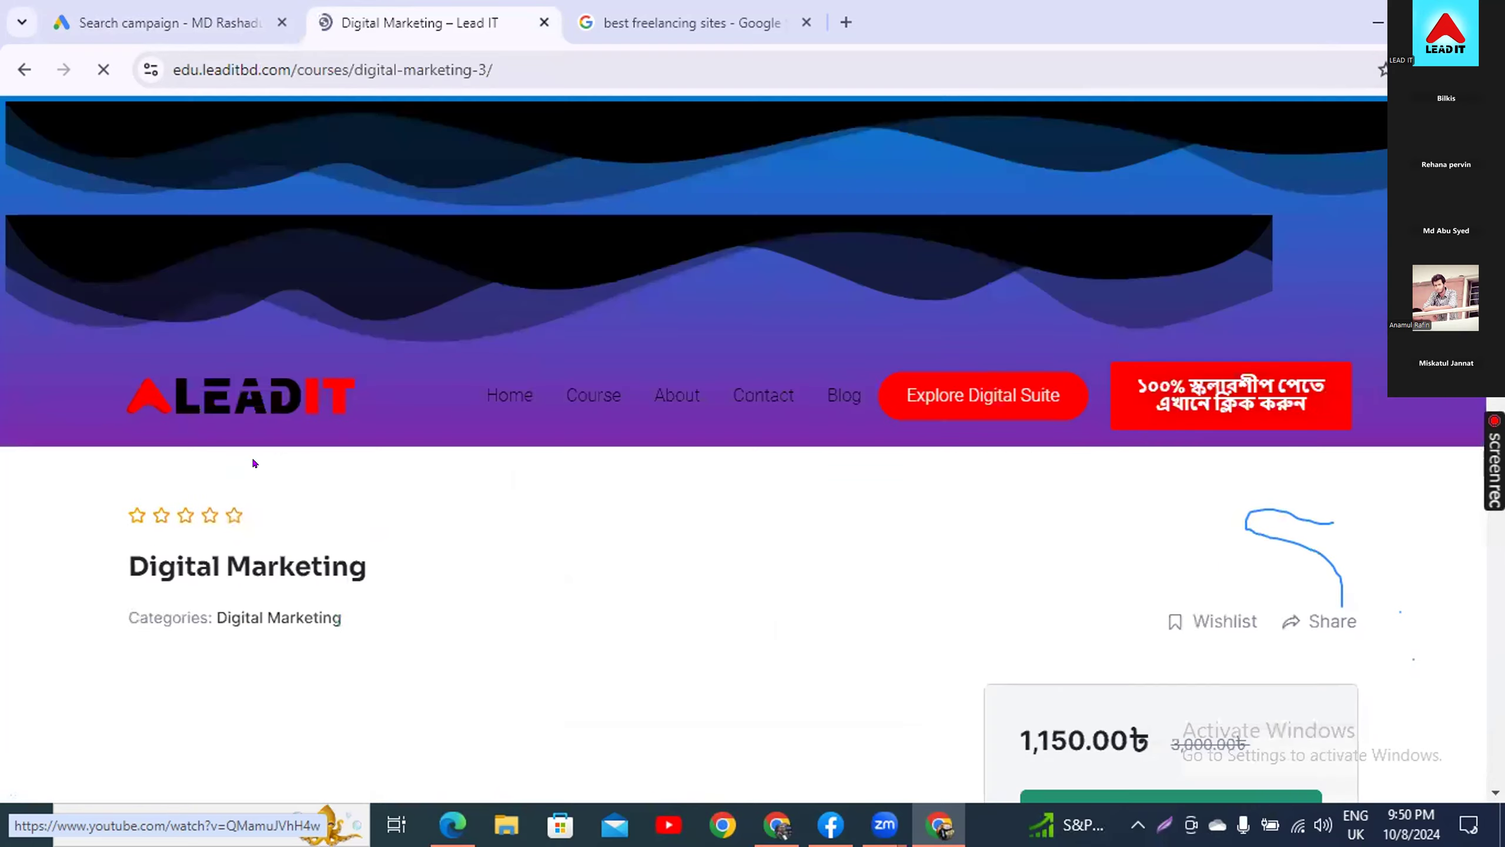
pyautogui.click(151, 24)
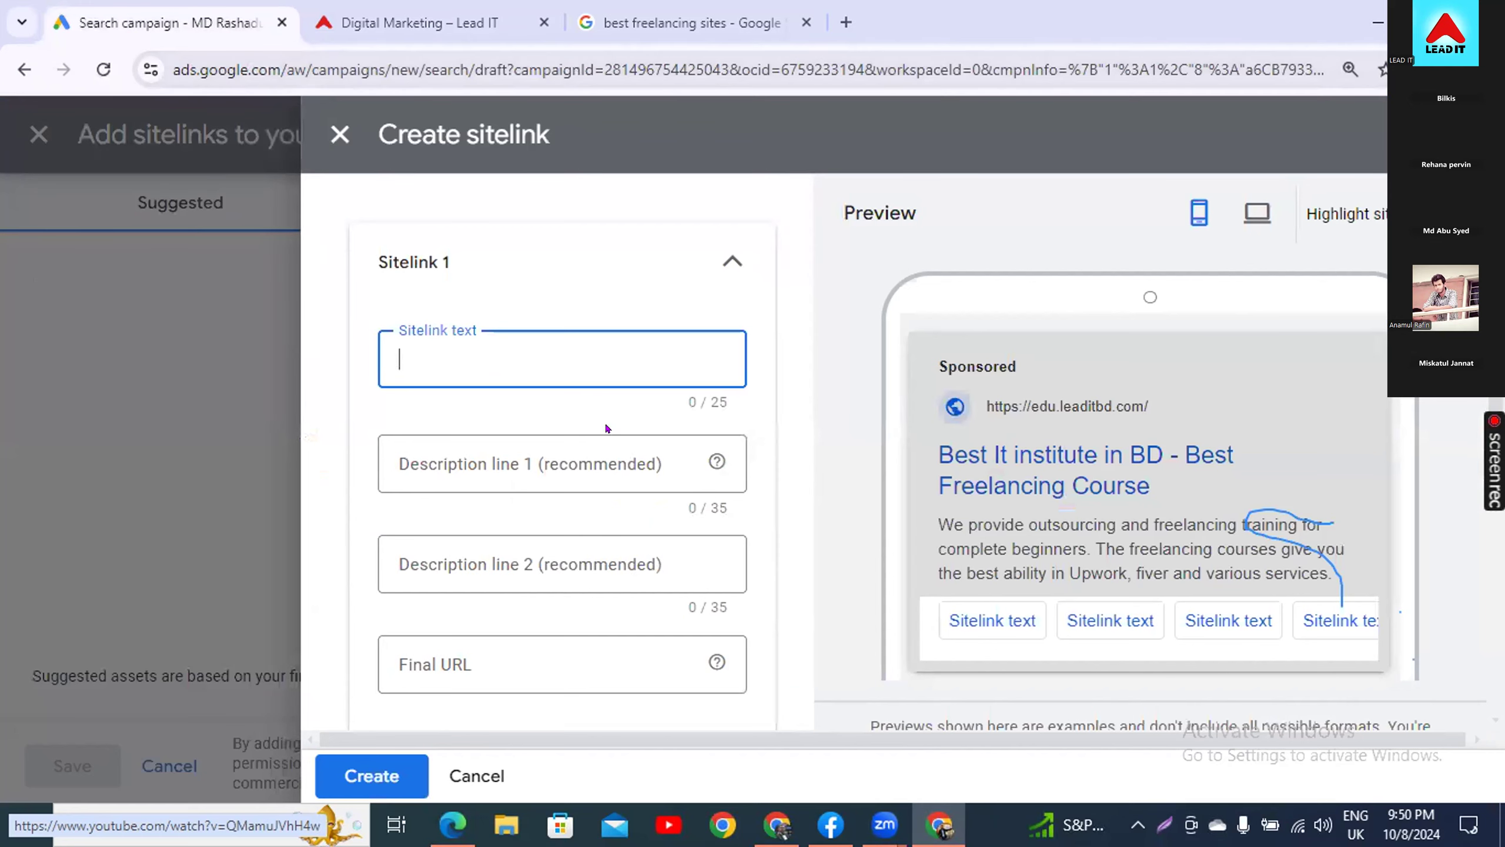
# - Copy the course title "Digital Marketing" from its Lead IT page into Sitelink 1 as the sitelink text
pyautogui.click(431, 24)
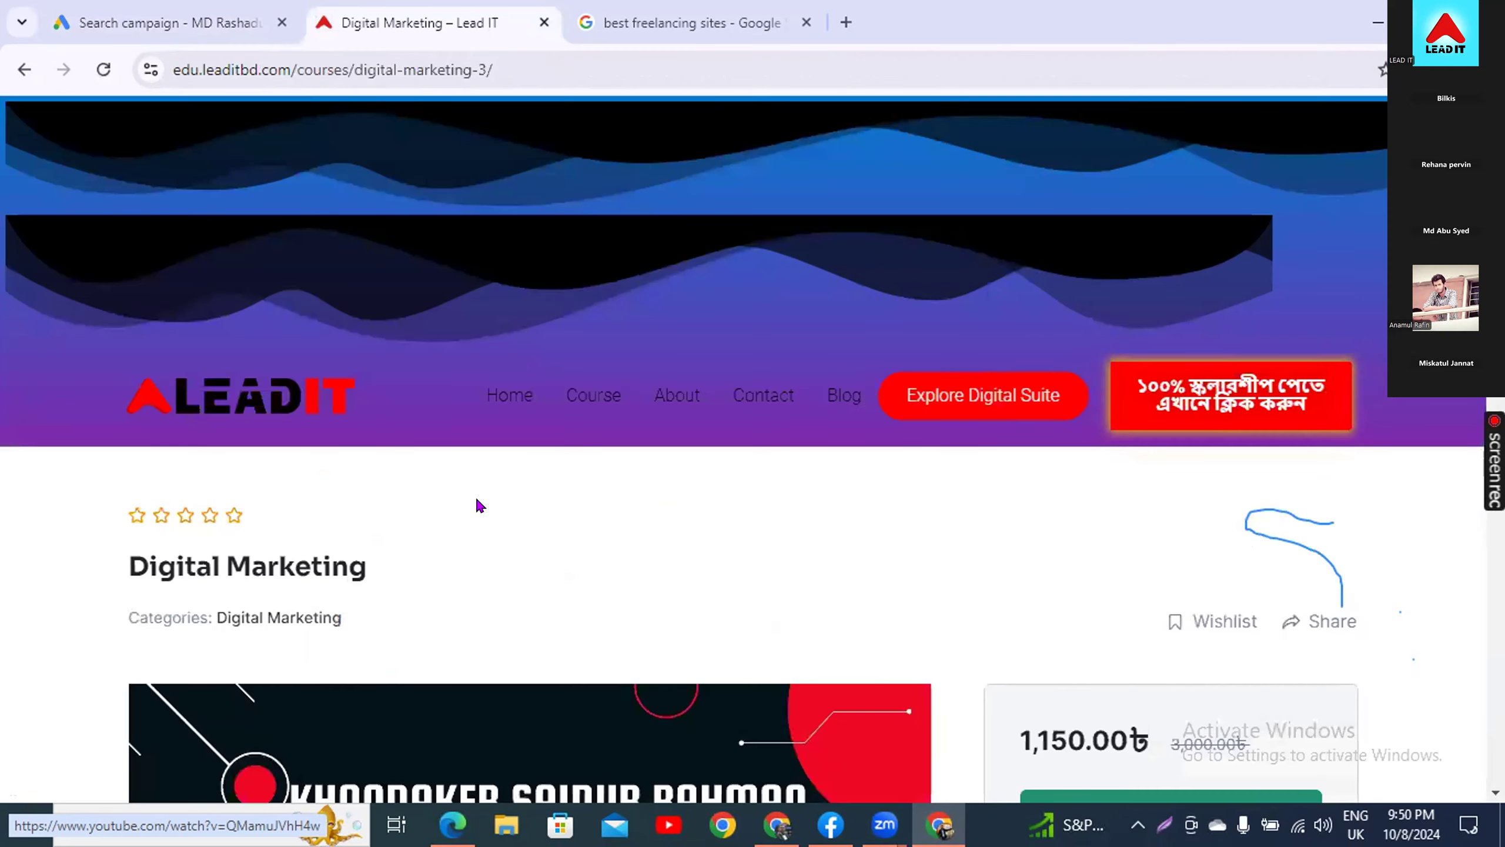
pyautogui.moveTo(368, 566); pyautogui.dragTo(111, 568)
pyautogui.hotkey('ctrl', 'c')
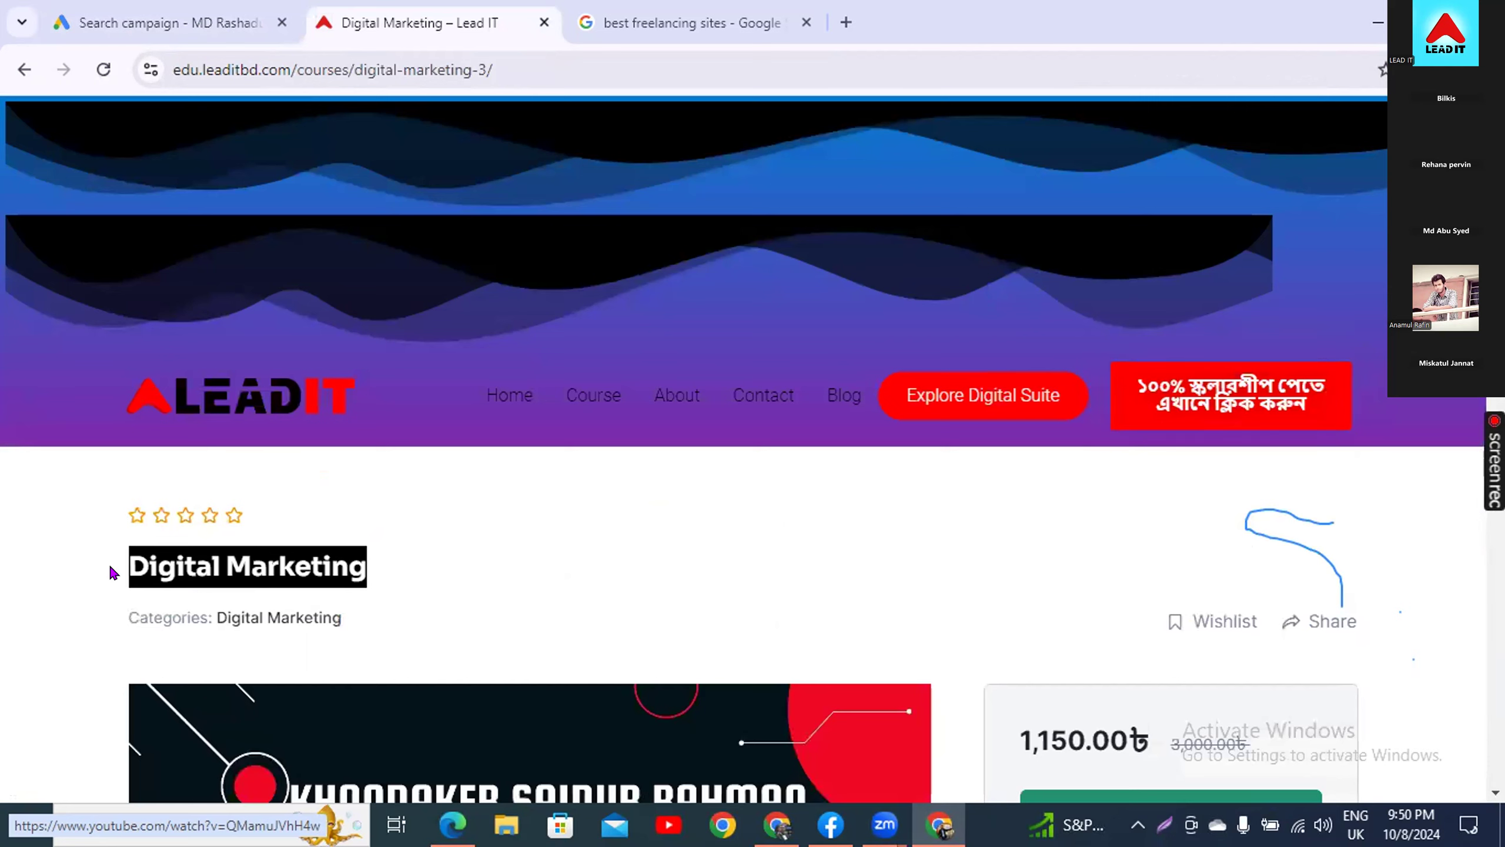
pyautogui.click(198, 23)
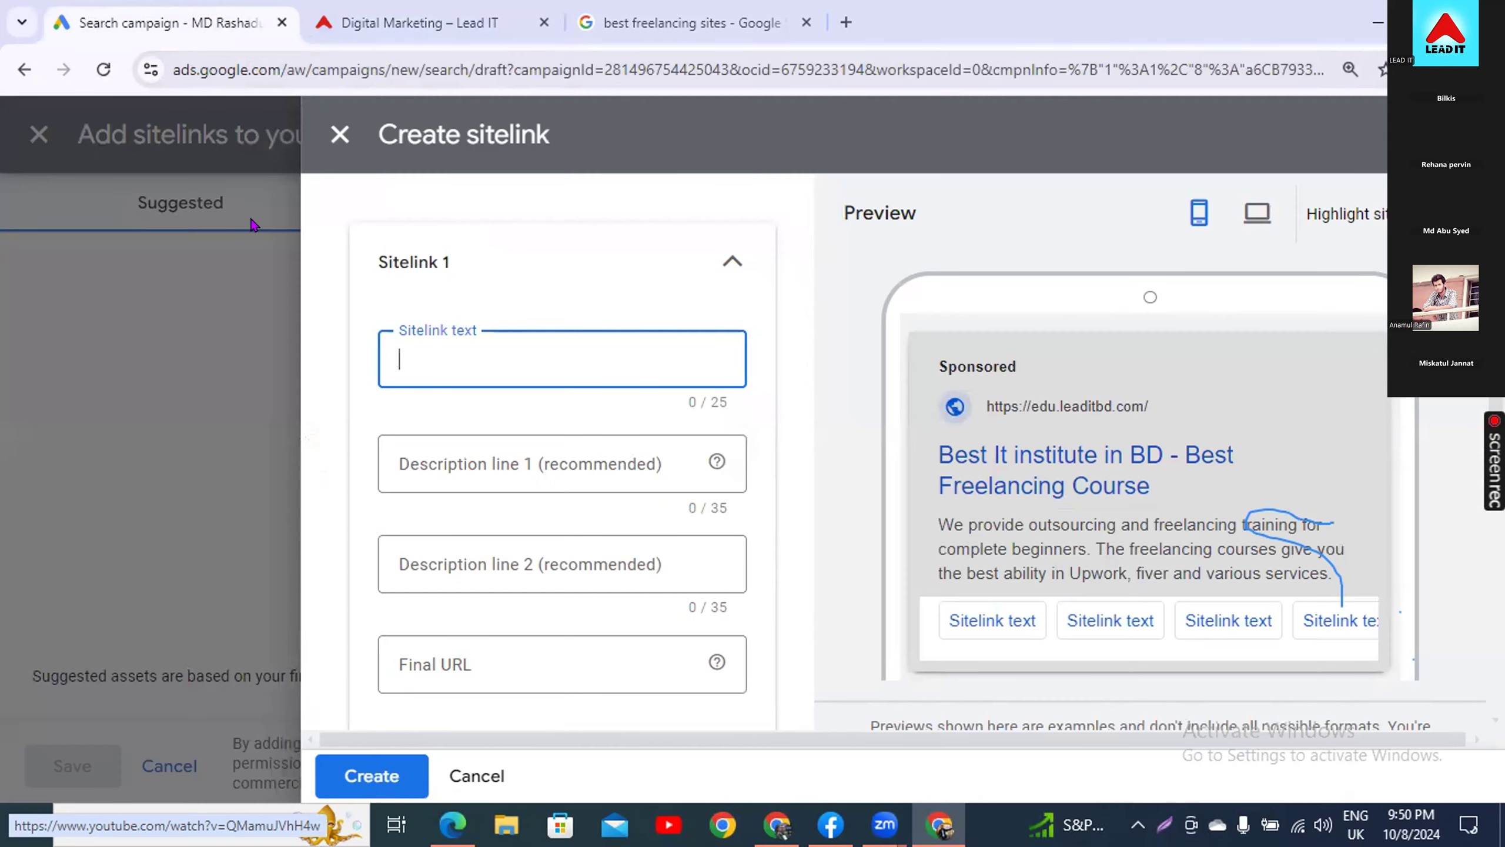
pyautogui.hotkey('ctrl', 'v')
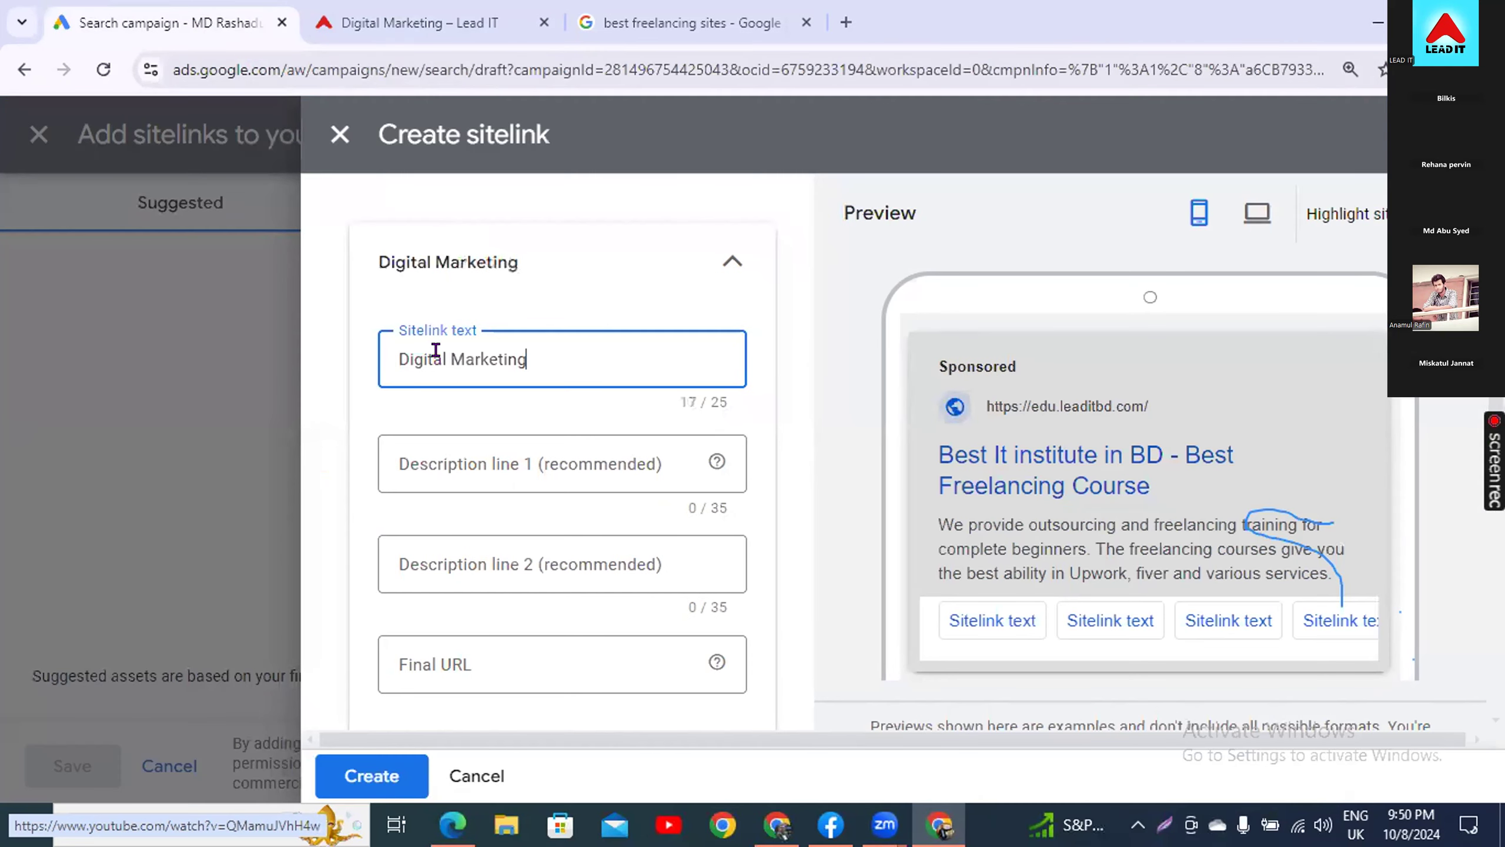
pyautogui.click(471, 439)
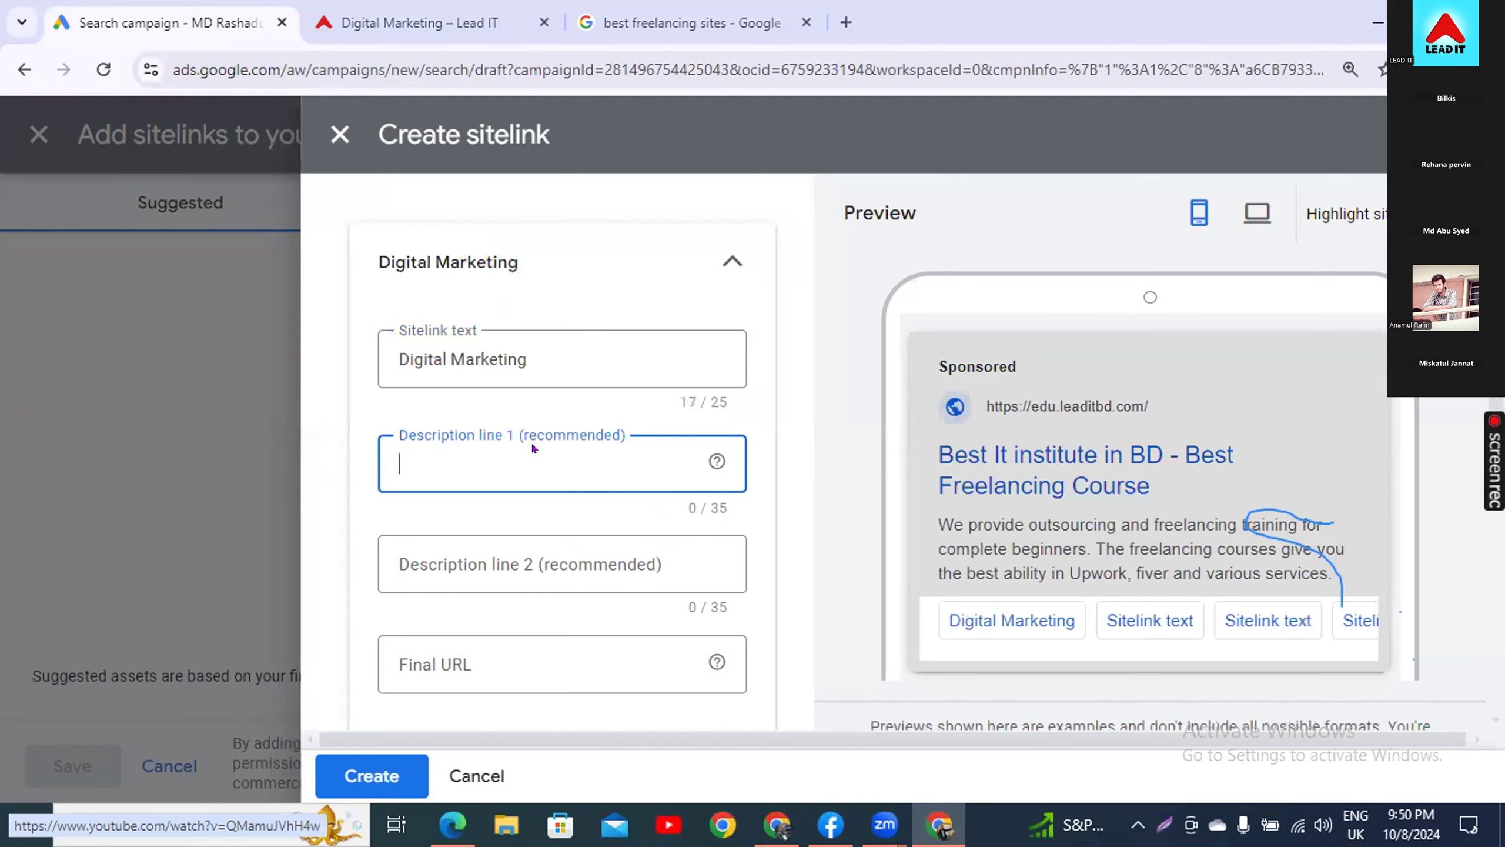
pyautogui.write('Create  your chance to')
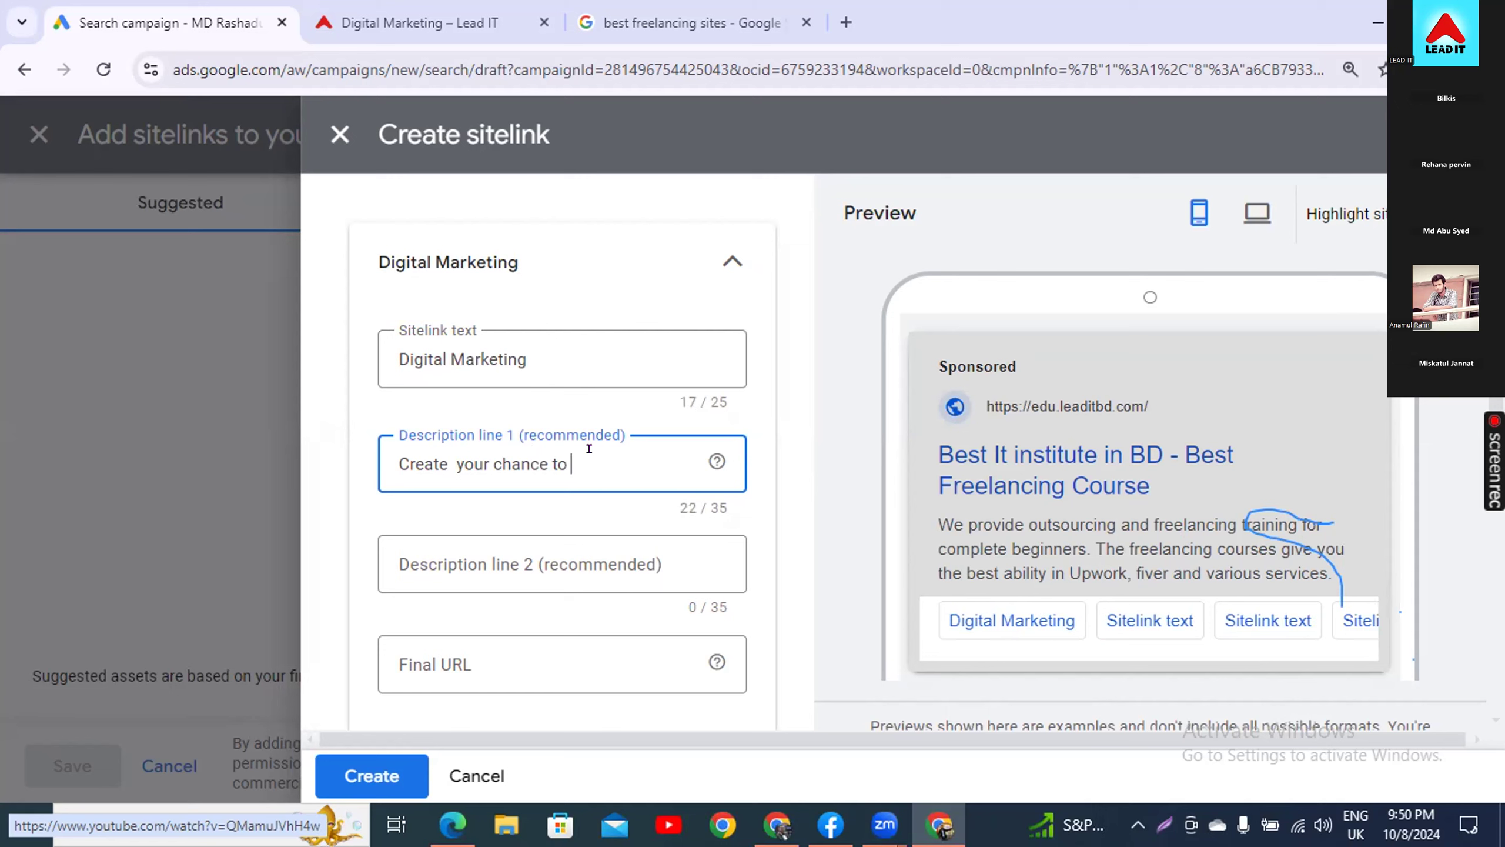
pyautogui.write('ti')
pyautogui.press('BackSpace')
pyautogui.press('BackSpace')
pyautogui.write('develop yo')
pyautogui.press('BackSpace')
pyautogui.write('our d')
pyautogui.press('BackSpace')
pyautogui.write('free')
pyautogui.press('BackSpace')
pyautogui.press('BackSpace')
pyautogui.press('BackSpace')
pyautogui.press('BackSpace')
pyautogui.press('BackSpace')
pyautogui.press('BackSpace')
pyautogui.press('BackSpace')
pyautogui.press('BackSpace')
pyautogui.press('BackSpace')
pyautogui.press('BackSpace')
pyautogui.press('BackSpace')
pyautogui.press('BackSpace')
pyautogui.press('BackSpace')
pyautogui.press('BackSpace')
pyautogui.press('BackSpace')
pyautogui.press('BackSpace')
pyautogui.press('BackSpace')
pyautogui.press('BackSpace')
pyautogui.press('BackSpace')
pyautogui.press('BackSpace')
pyautogui.press('BackSpace')
pyautogui.press('BackSpace')
pyautogui.press('BackSpace')
pyautogui.press('BackSpace')
pyautogui.press('BackSpace')
pyautogui.press('BackSpace')
pyautogui.press('BackSpace')
pyautogui.press('BackSpace')
pyautogui.press('BackSpace')
pyautogui.press('BackSpace')
pyautogui.press('BackSpace')
pyautogui.hotkey('ctrl', 'BackSpace')
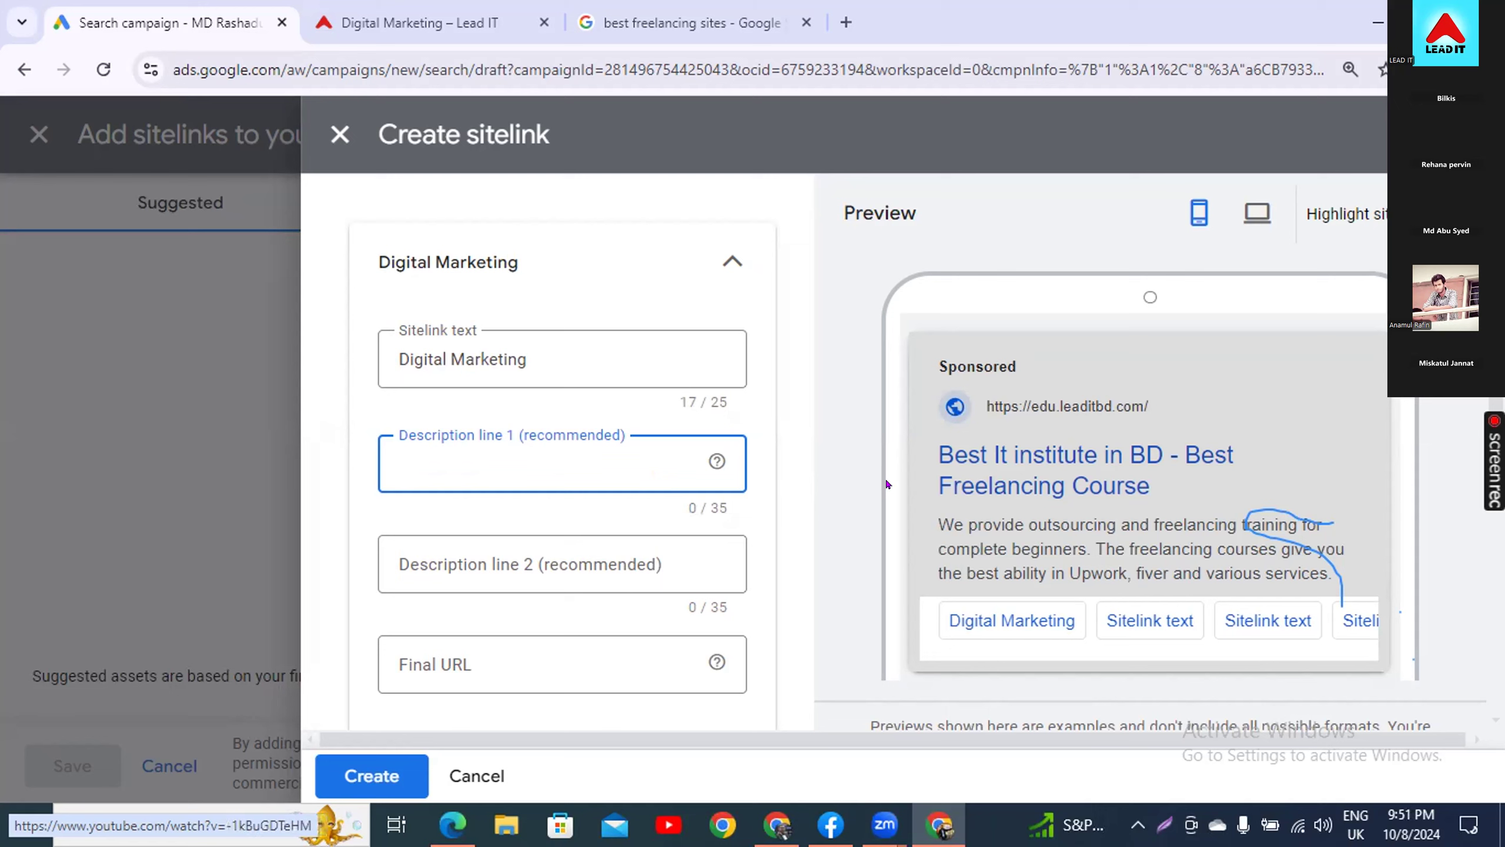
# - Enter "Digital marketing course" as the sitelink's description line 1 and "do not miss your chance to earn money" as line 2
pyautogui.write('Digital marketing course')
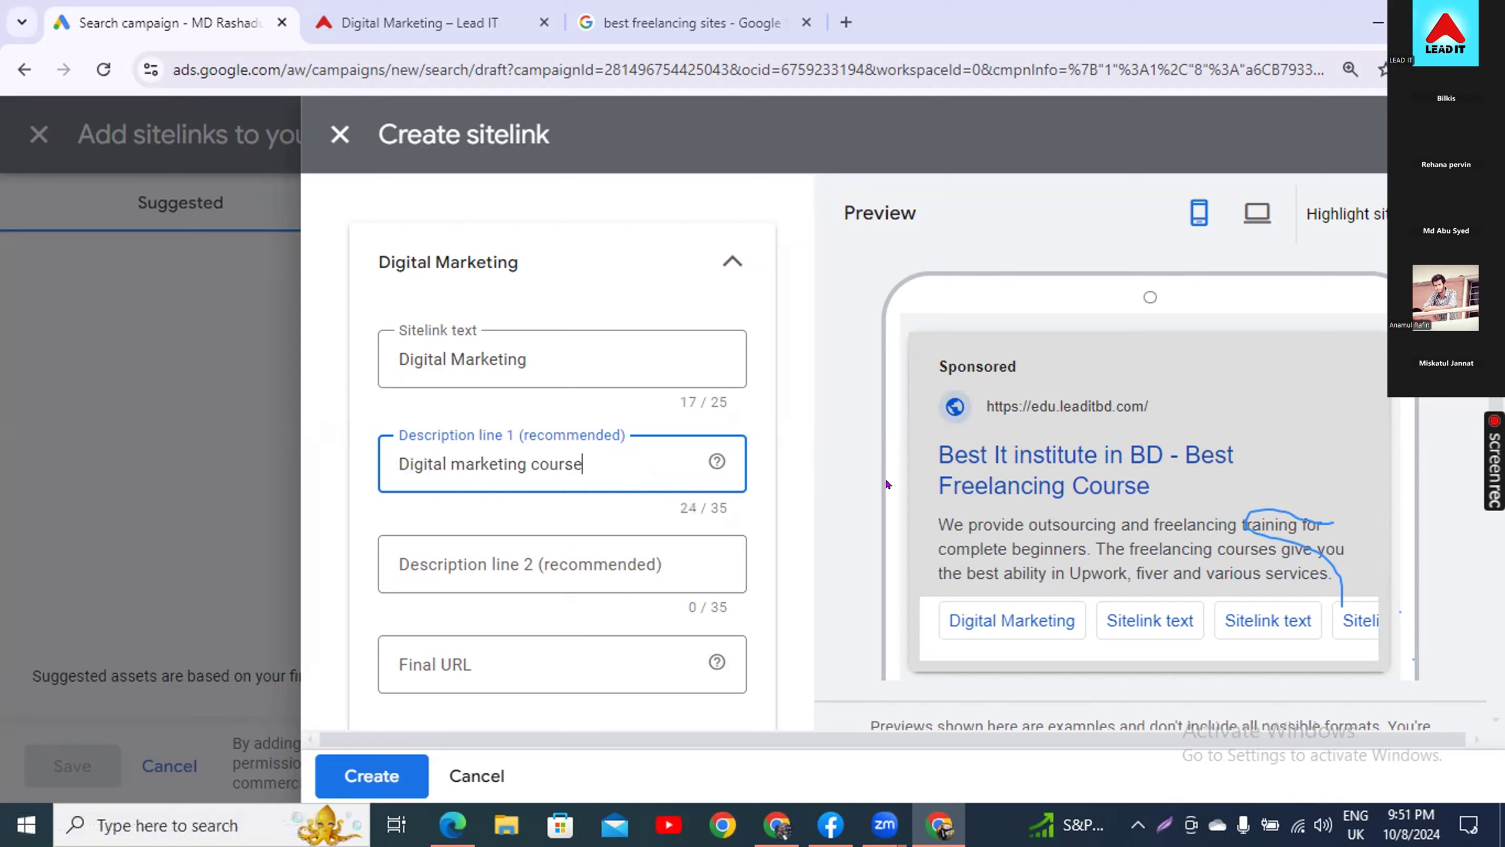
pyautogui.click(566, 586)
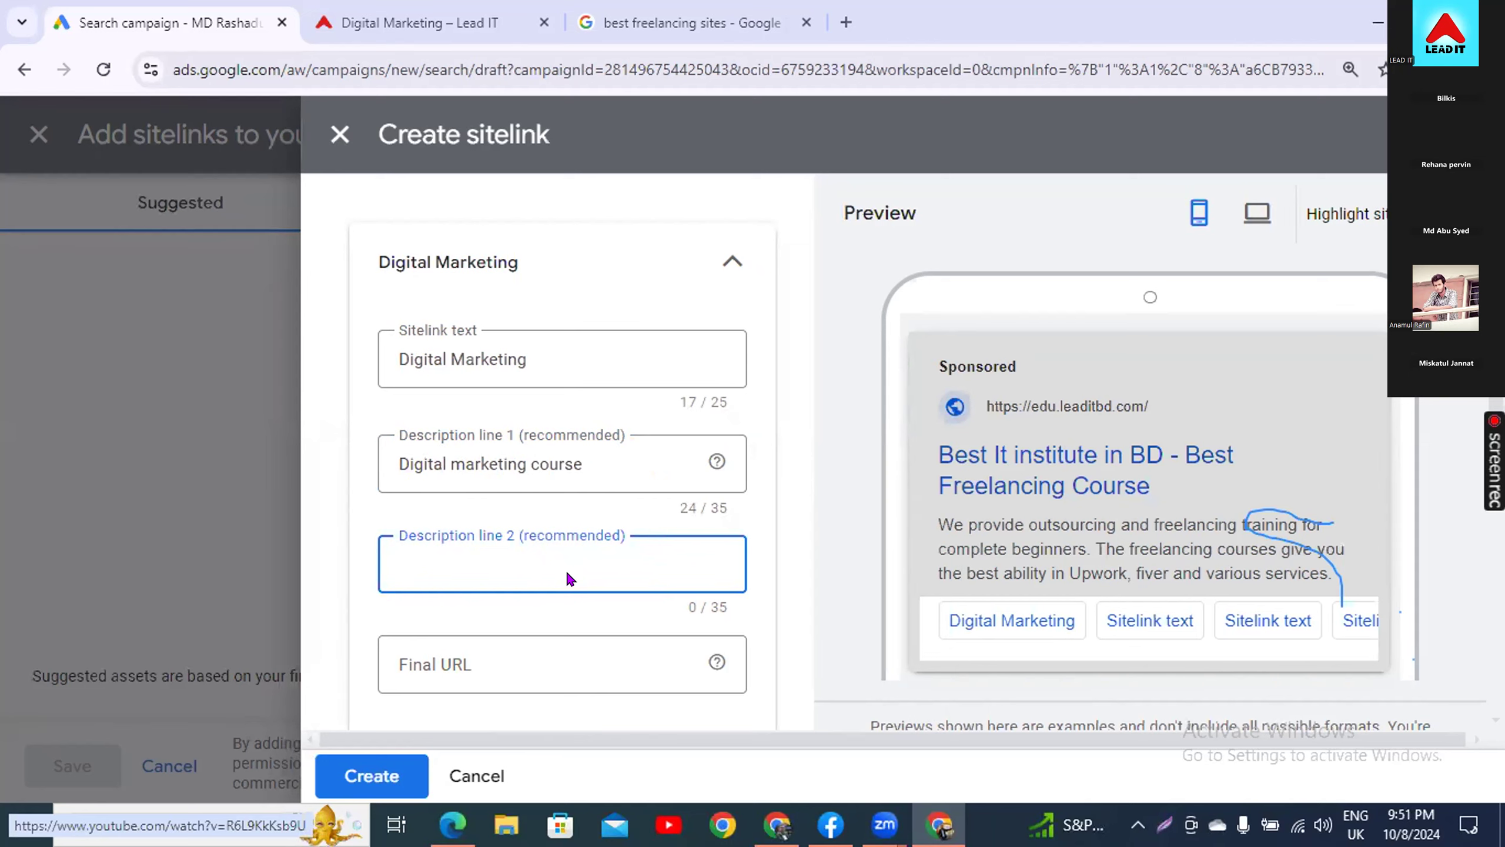
pyautogui.write('do not miss your chang')
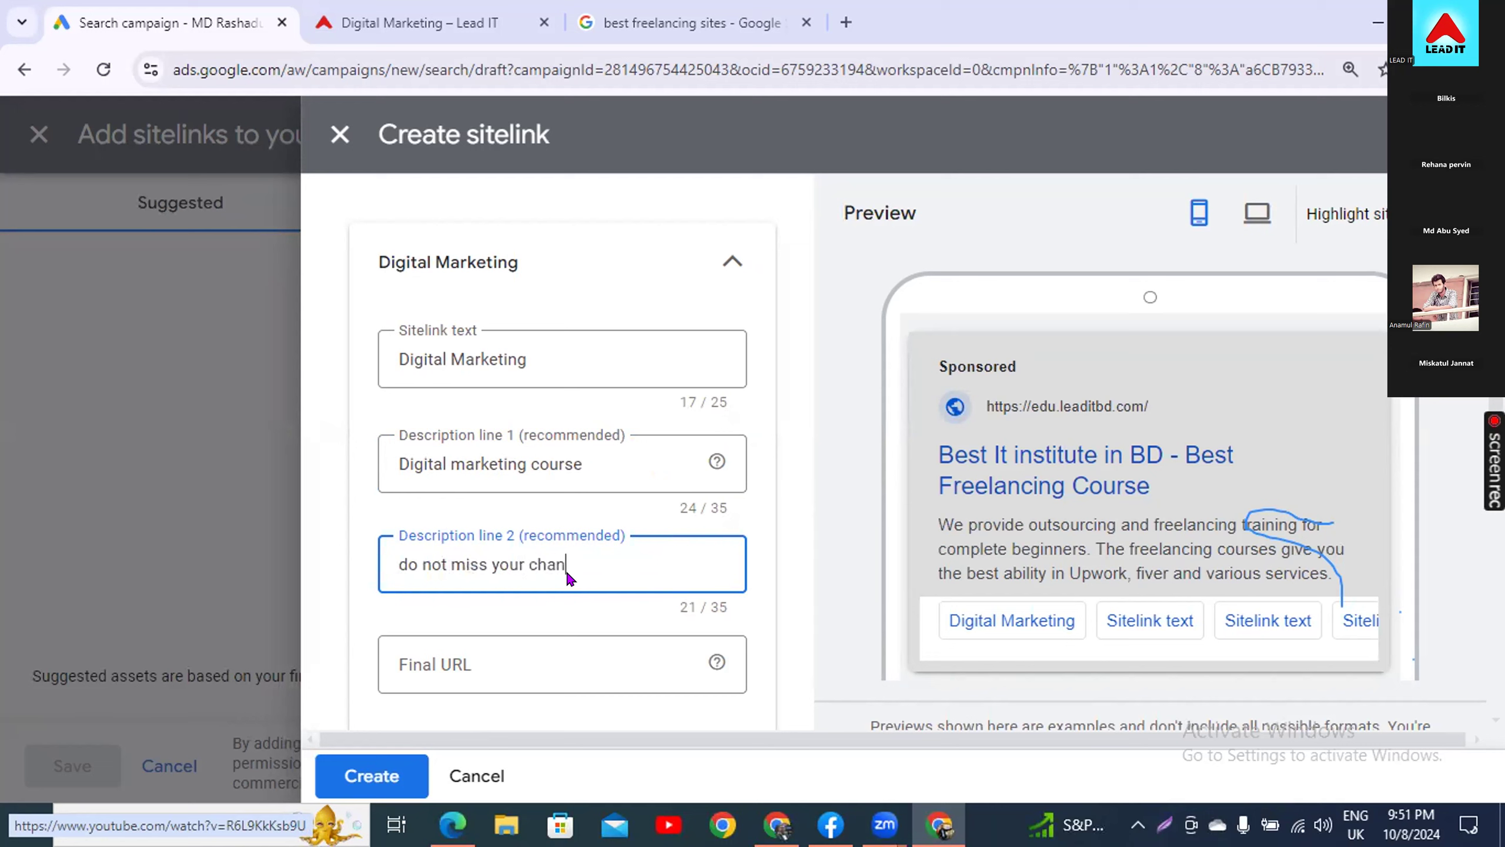
pyautogui.press('BackSpace')
pyautogui.write('ce to ea')
pyautogui.press('BackSpace')
pyautogui.press('BackSpace')
pyautogui.write('earn money')
pyautogui.press('BackSpace')
pyautogui.press('BackSpace')
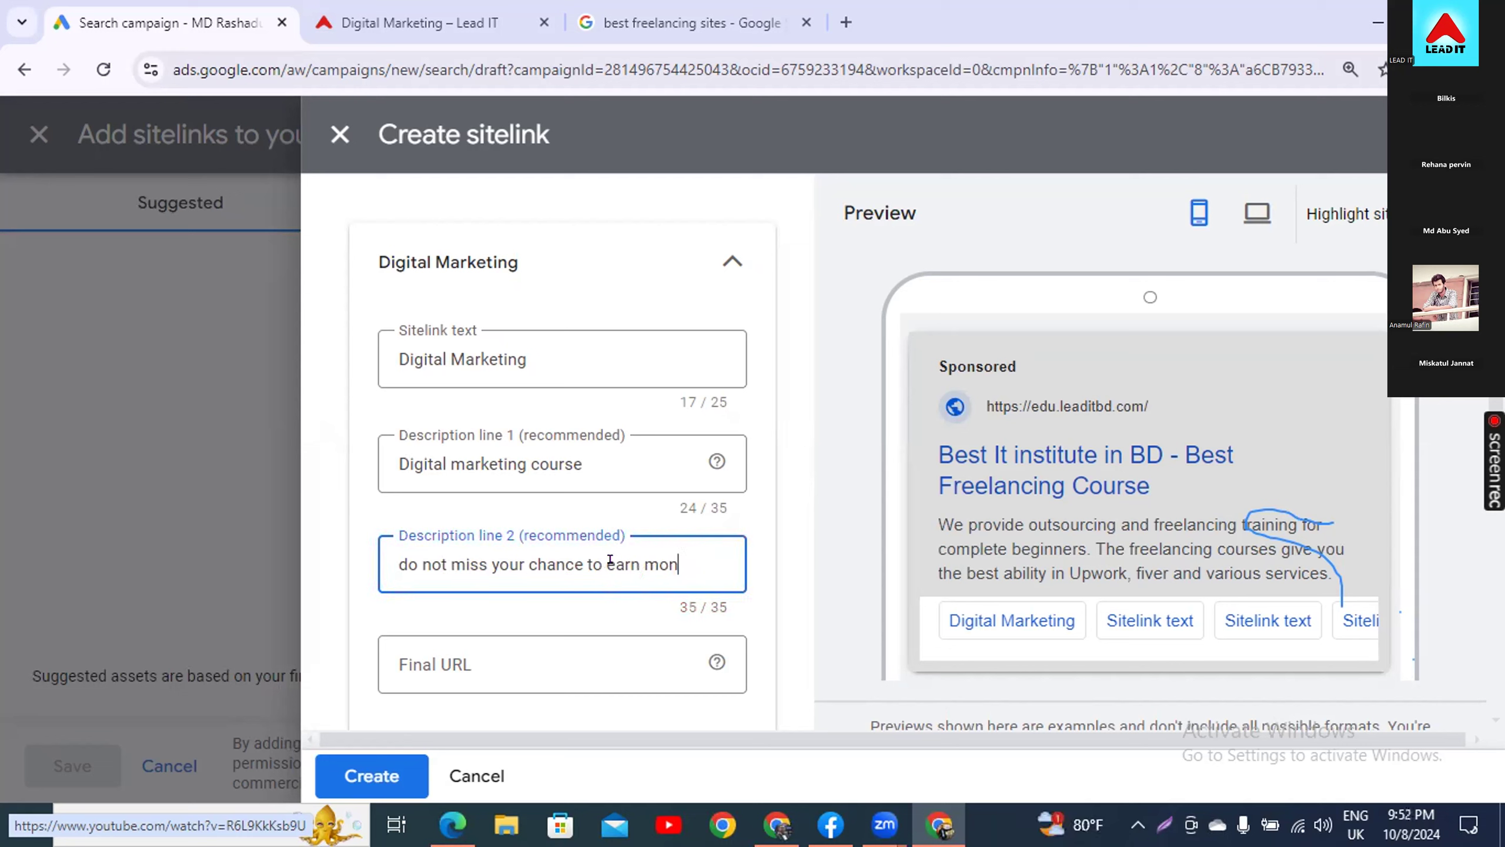
pyautogui.write('ey')
# - Shorten the sitelink's description line 2 to "dont miss your chance to earn money" to fit the 35-character limit
pyautogui.click(500, 560)
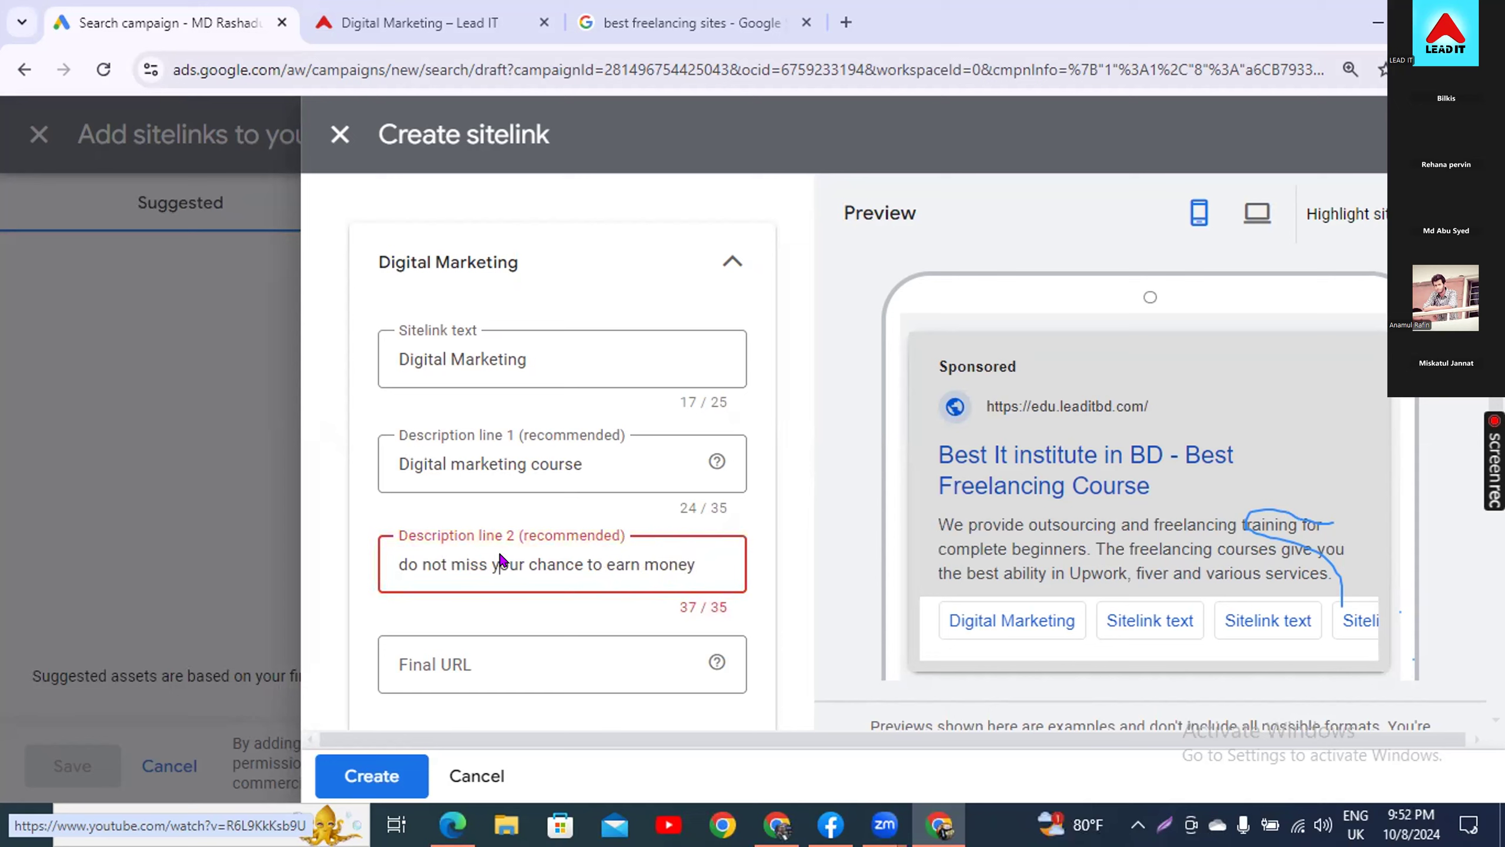
pyautogui.press('BackSpace')
pyautogui.press('BackSpace')
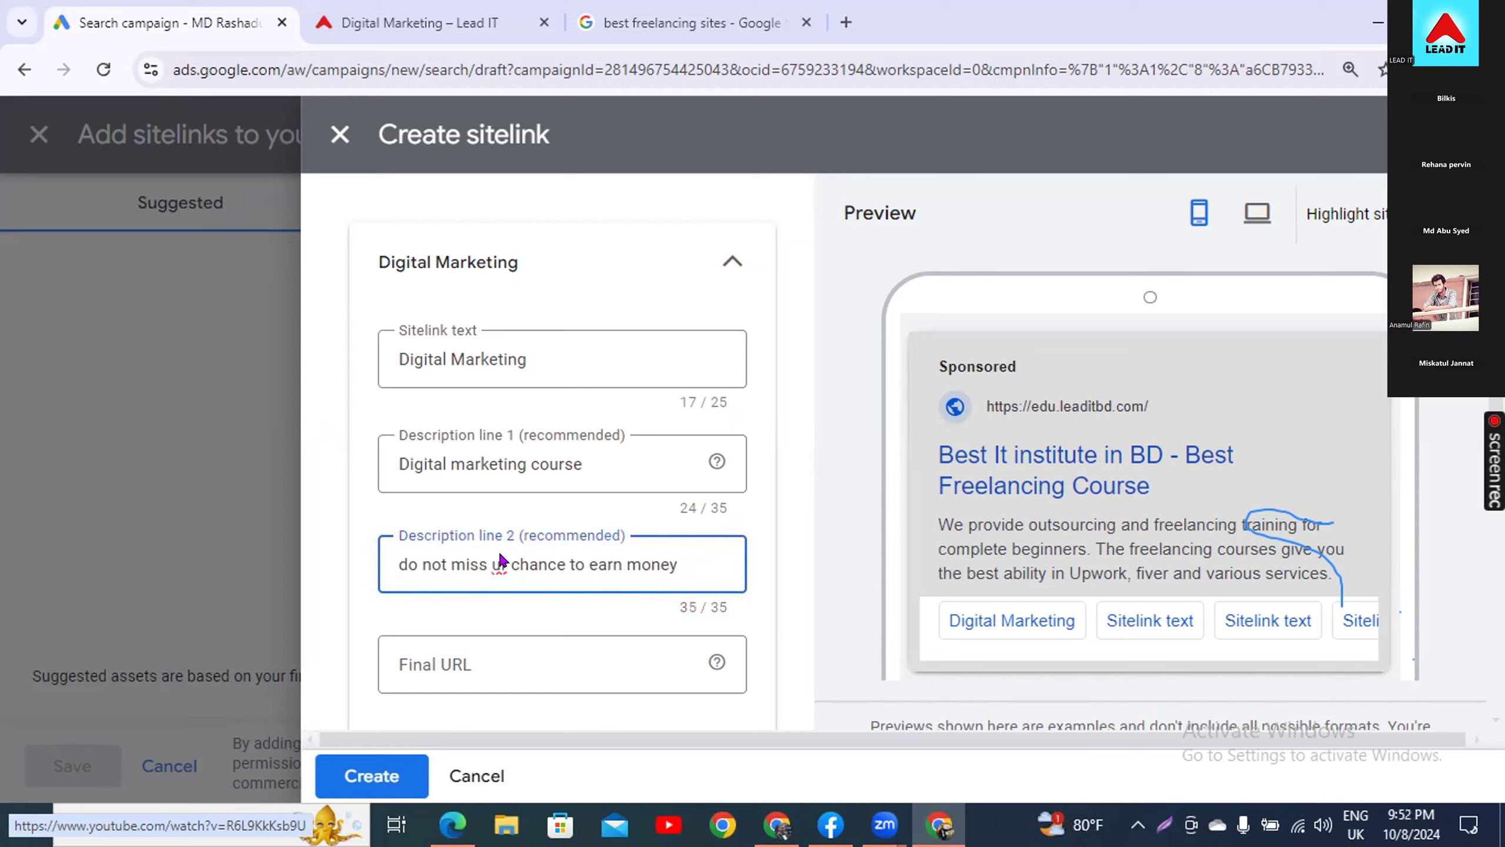
pyautogui.click(687, 548)
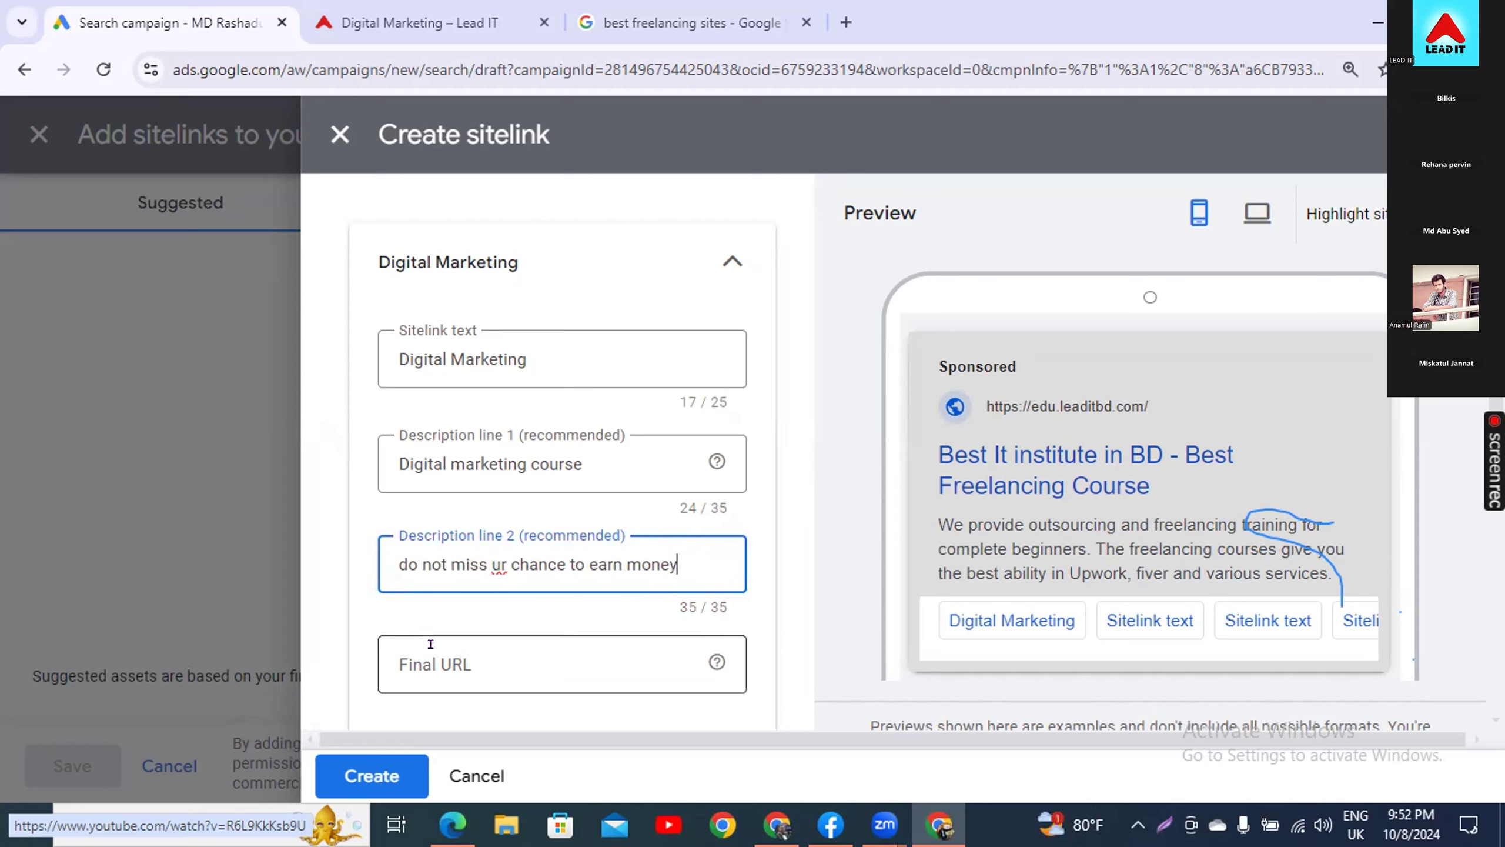
pyautogui.click(440, 560)
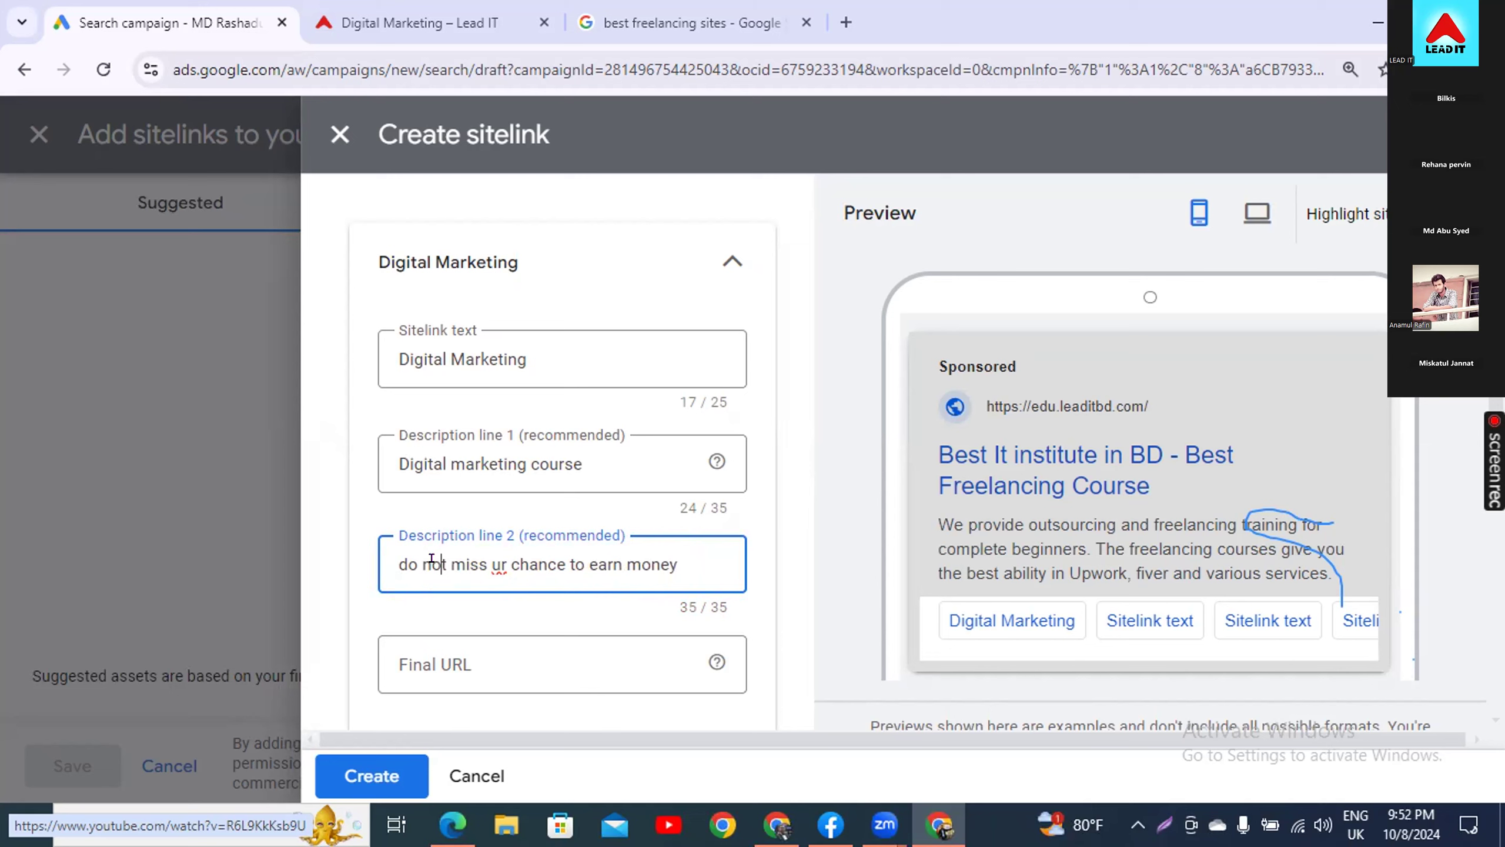
pyautogui.press('BackSpace')
pyautogui.press('BackSpace')
pyautogui.press('BackSpace')
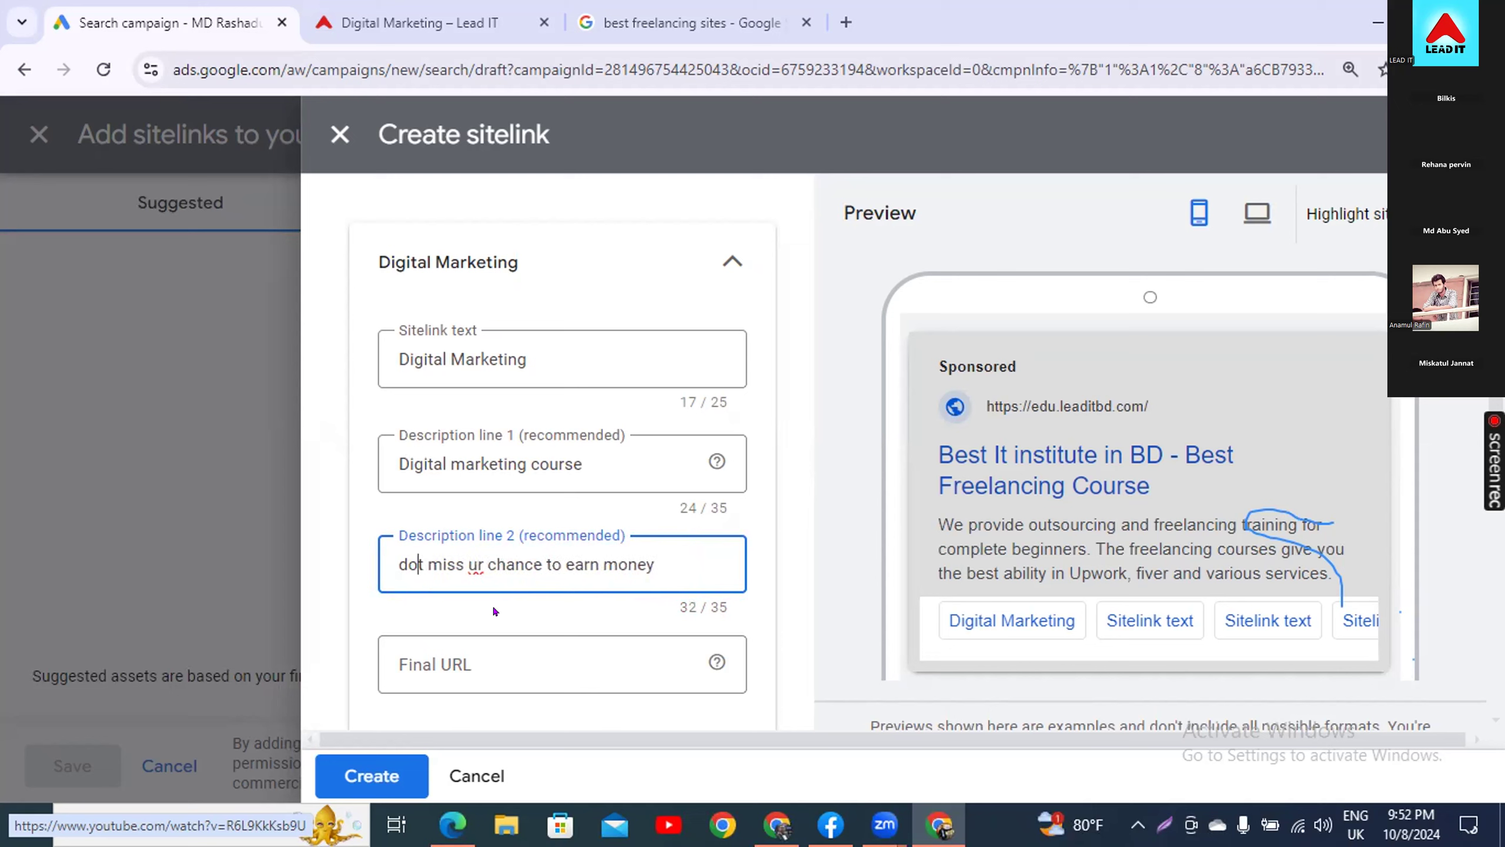
pyautogui.write('n')
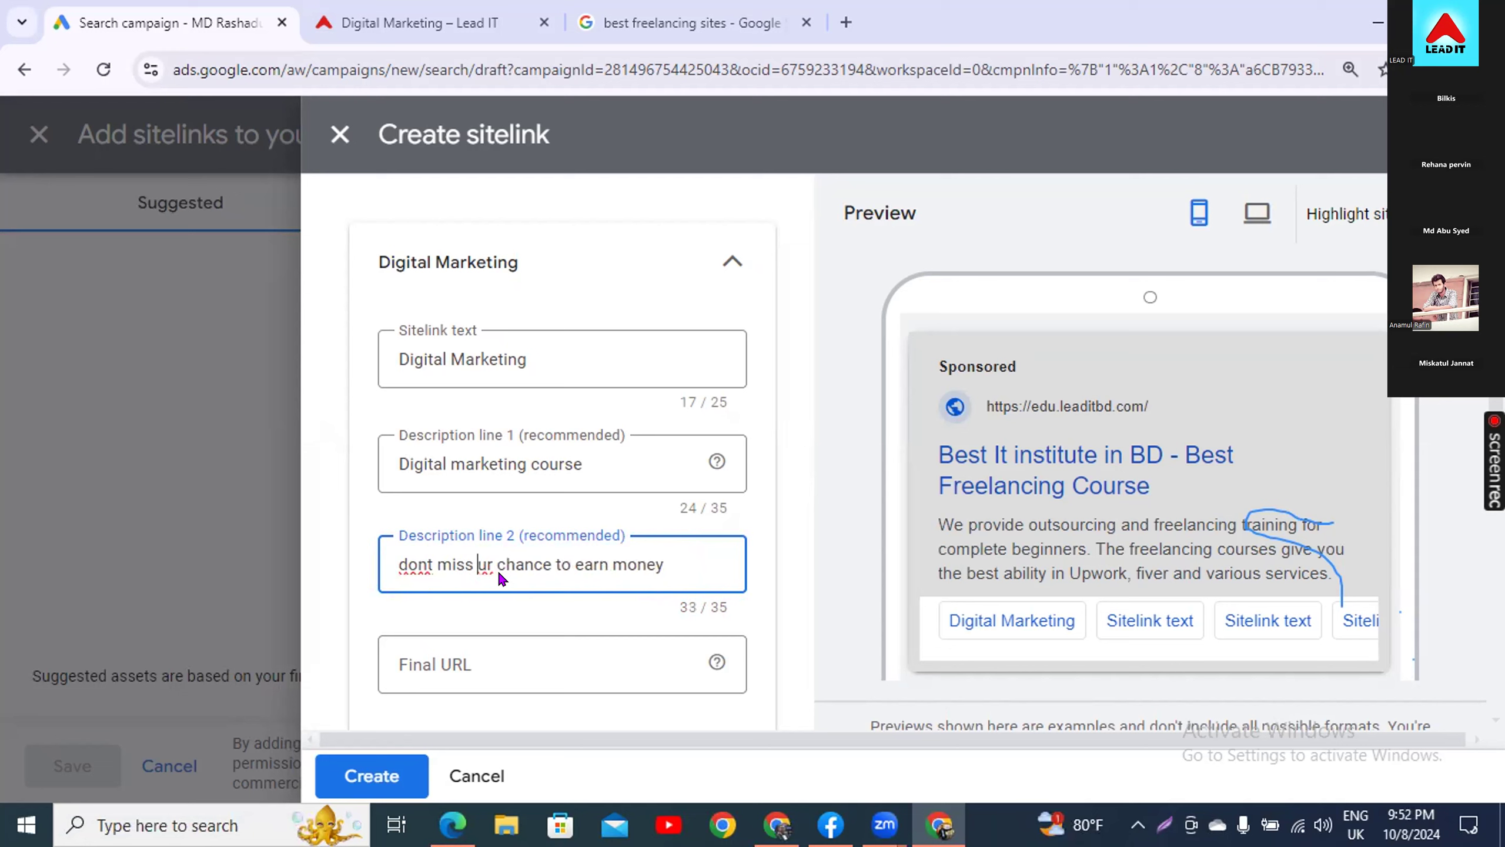
pyautogui.write('o')
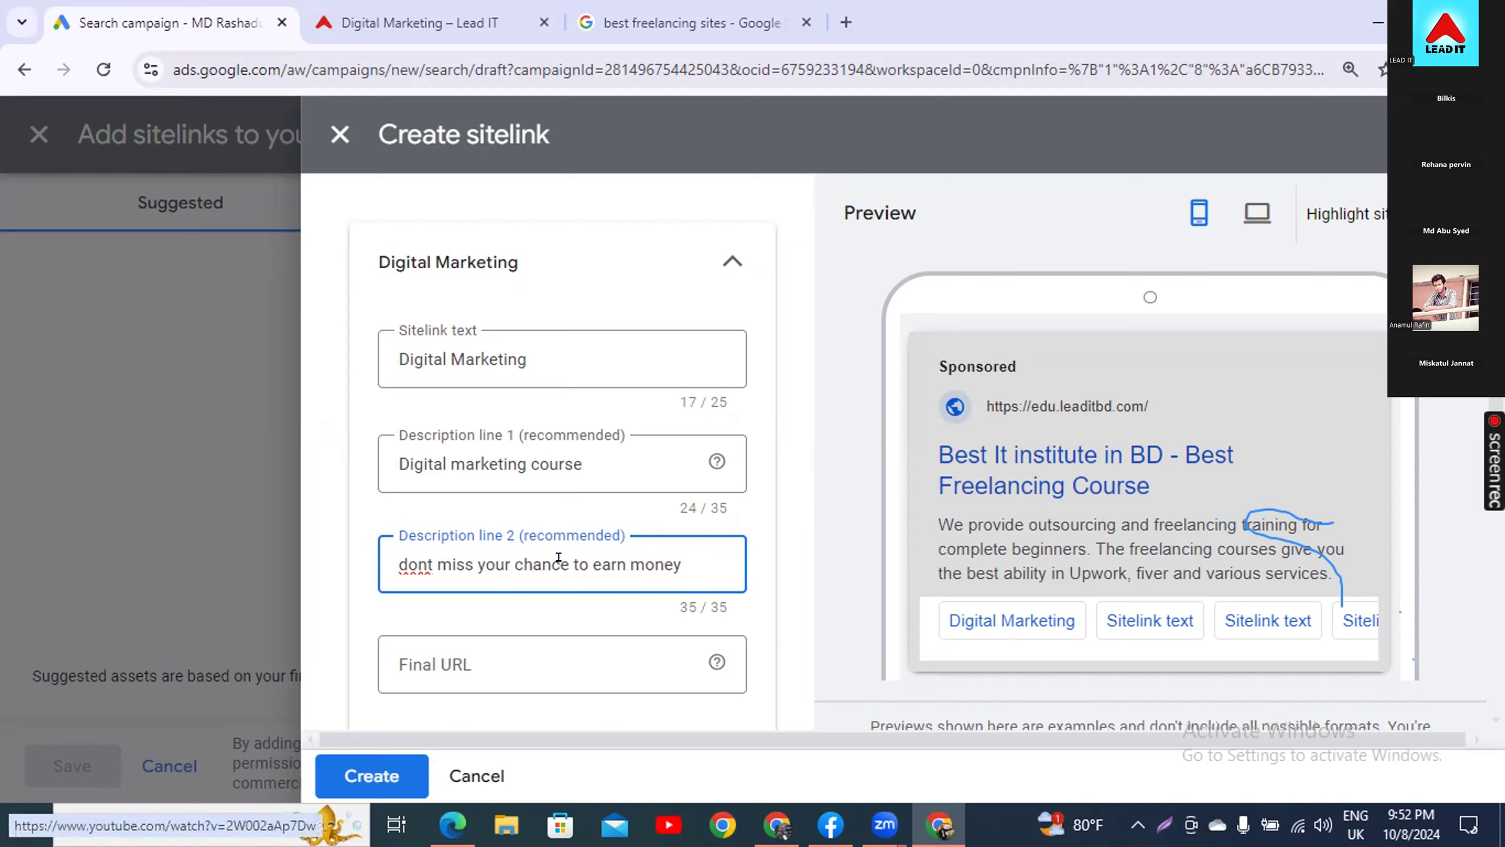
# - Copy the Digital Marketing course page's address into the sitelink's final URL and create the sitelink
pyautogui.click(558, 651)
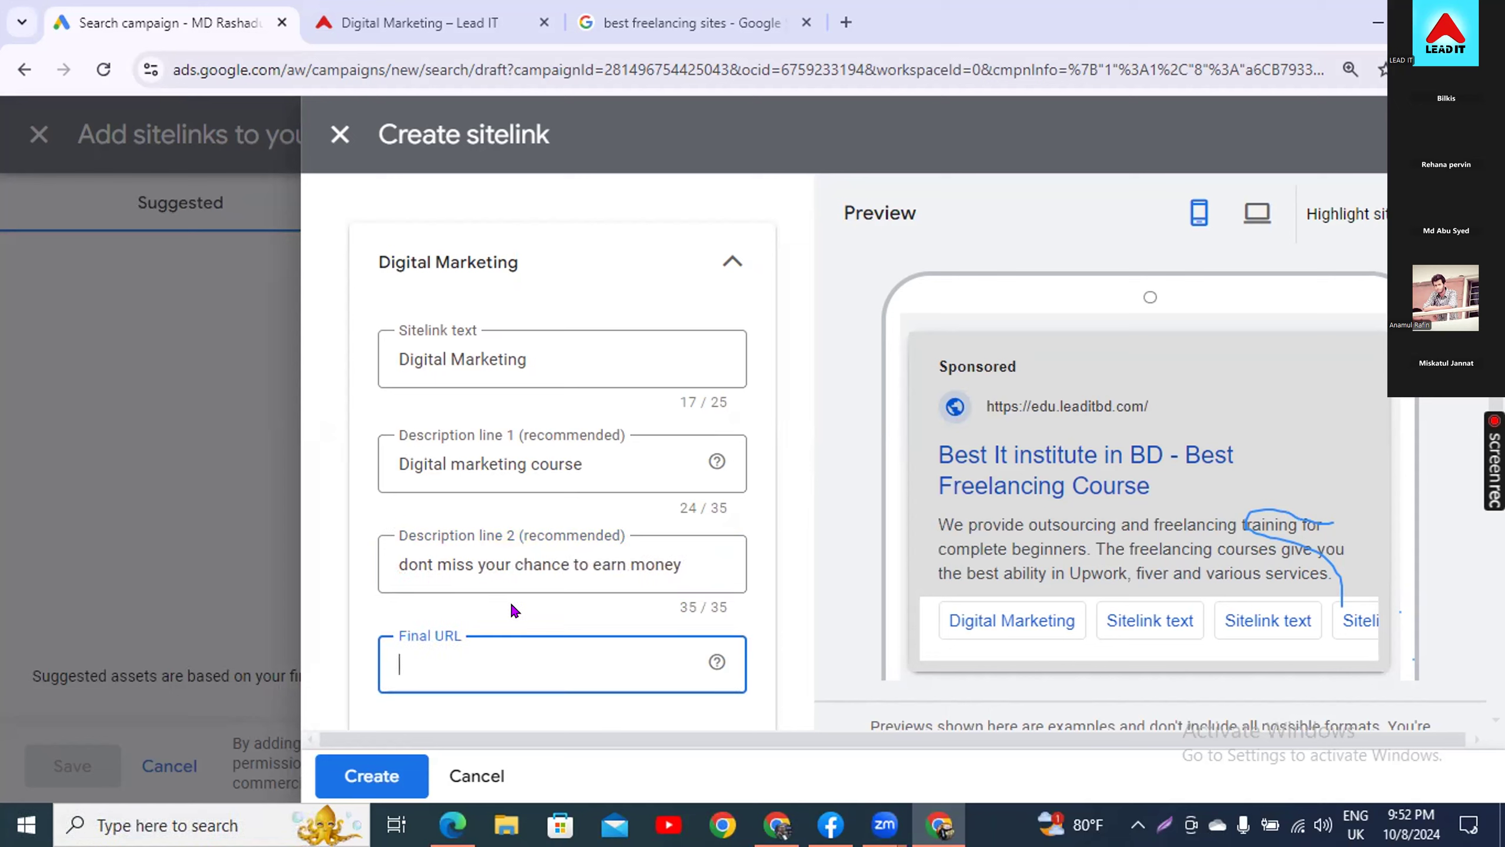
pyautogui.click(411, 23)
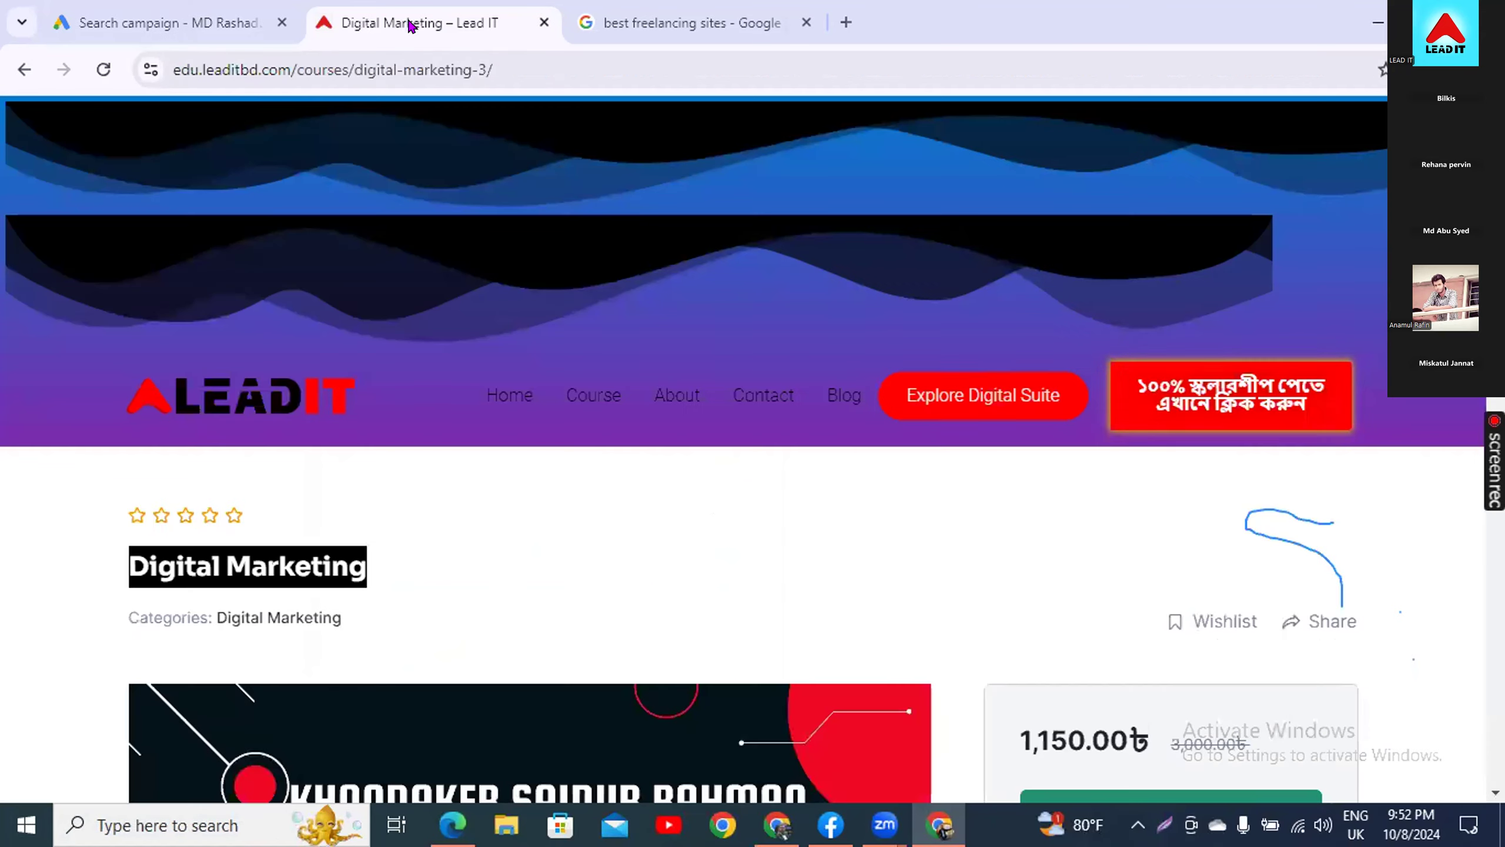
pyautogui.click(480, 66)
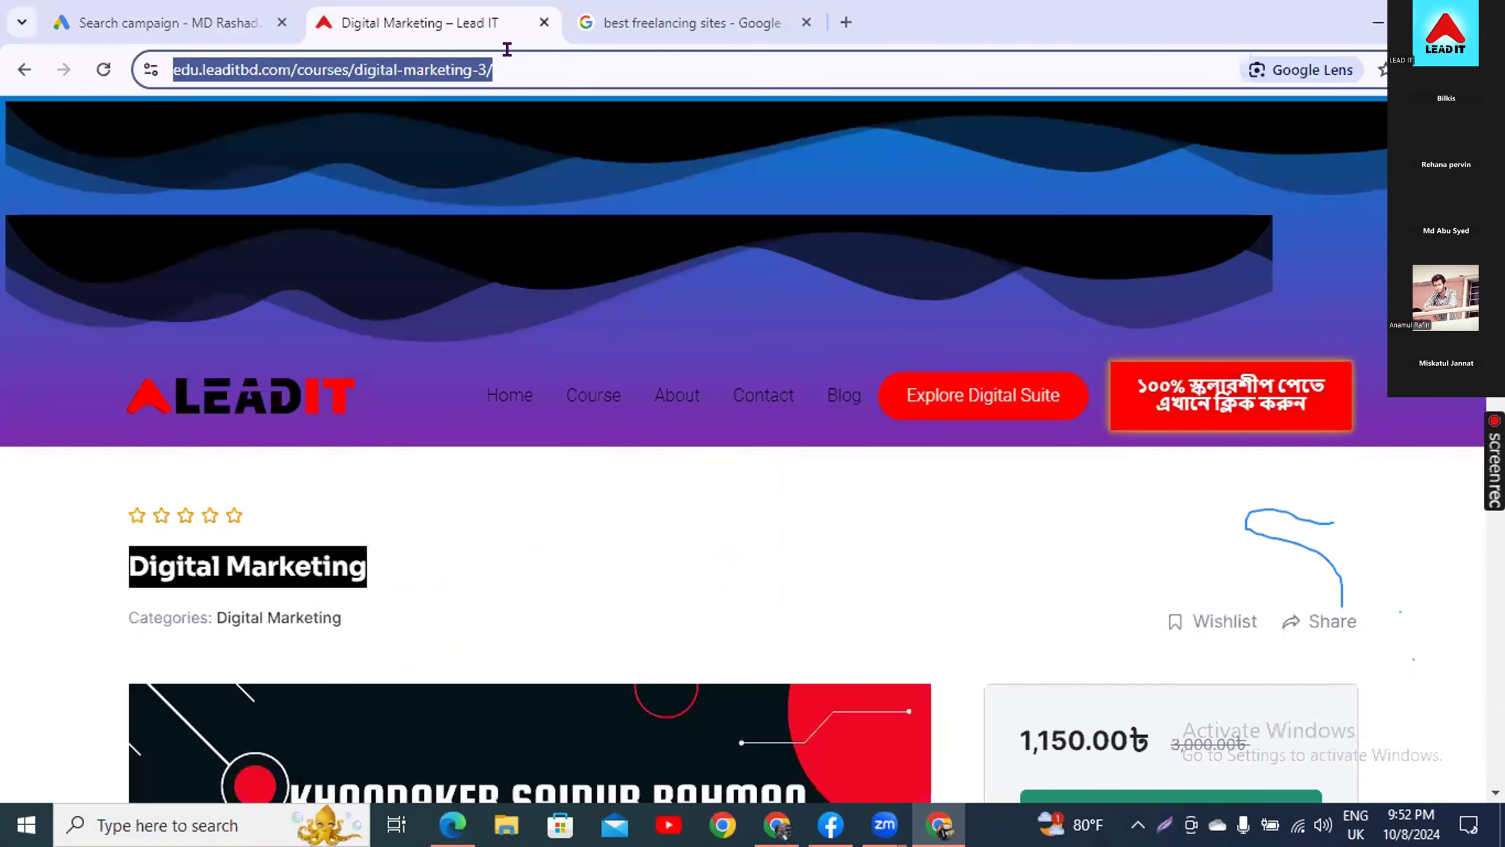
pyautogui.doubleClick(426, 72)
pyautogui.click(563, 59)
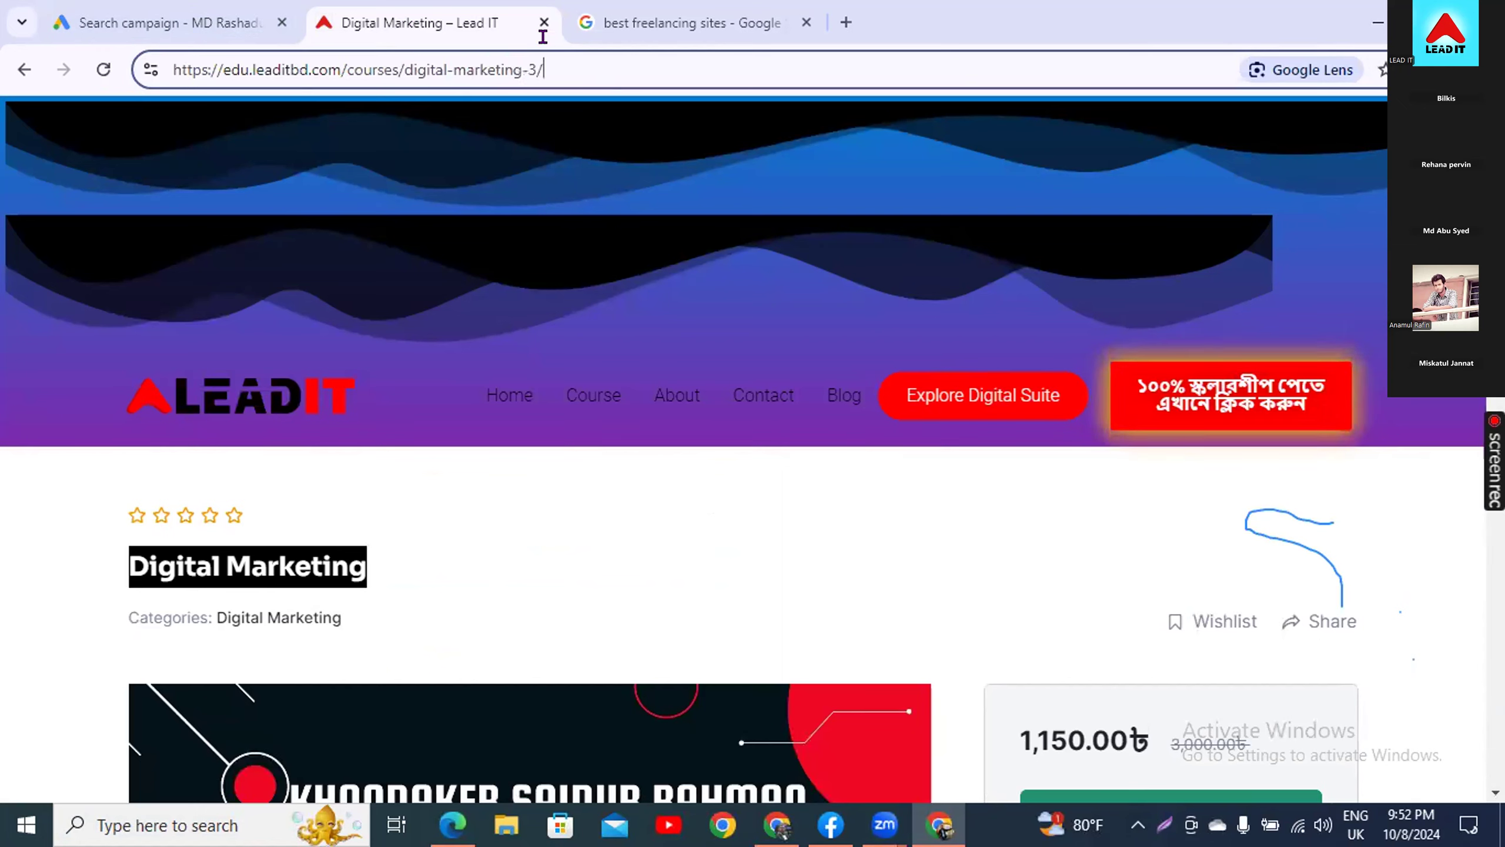
pyautogui.moveTo(543, 69); pyautogui.dragTo(62, 27)
pyautogui.hotkey('ctrl', 'c')
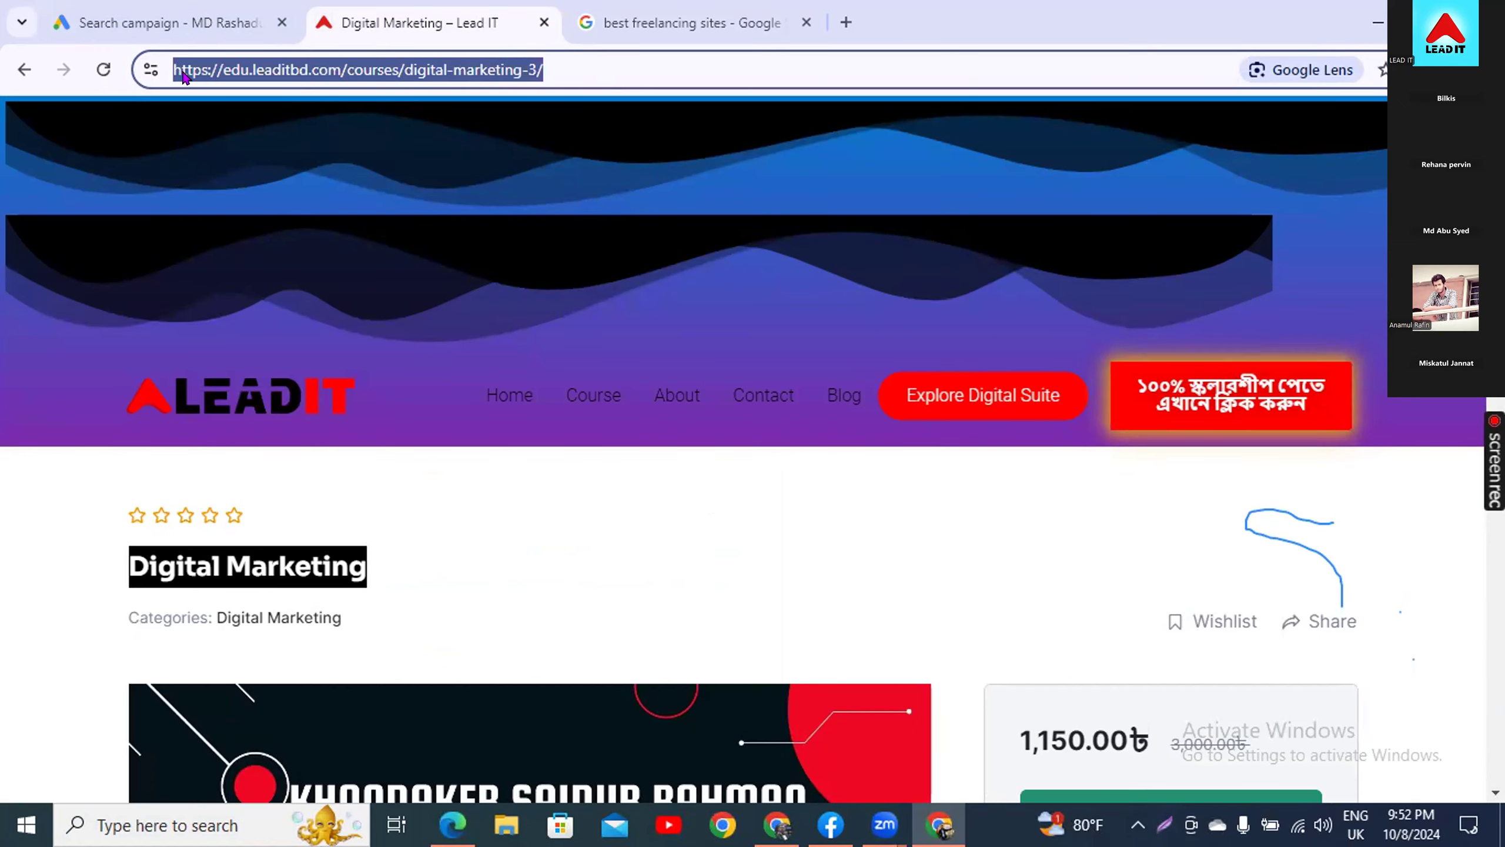
pyautogui.click(218, 23)
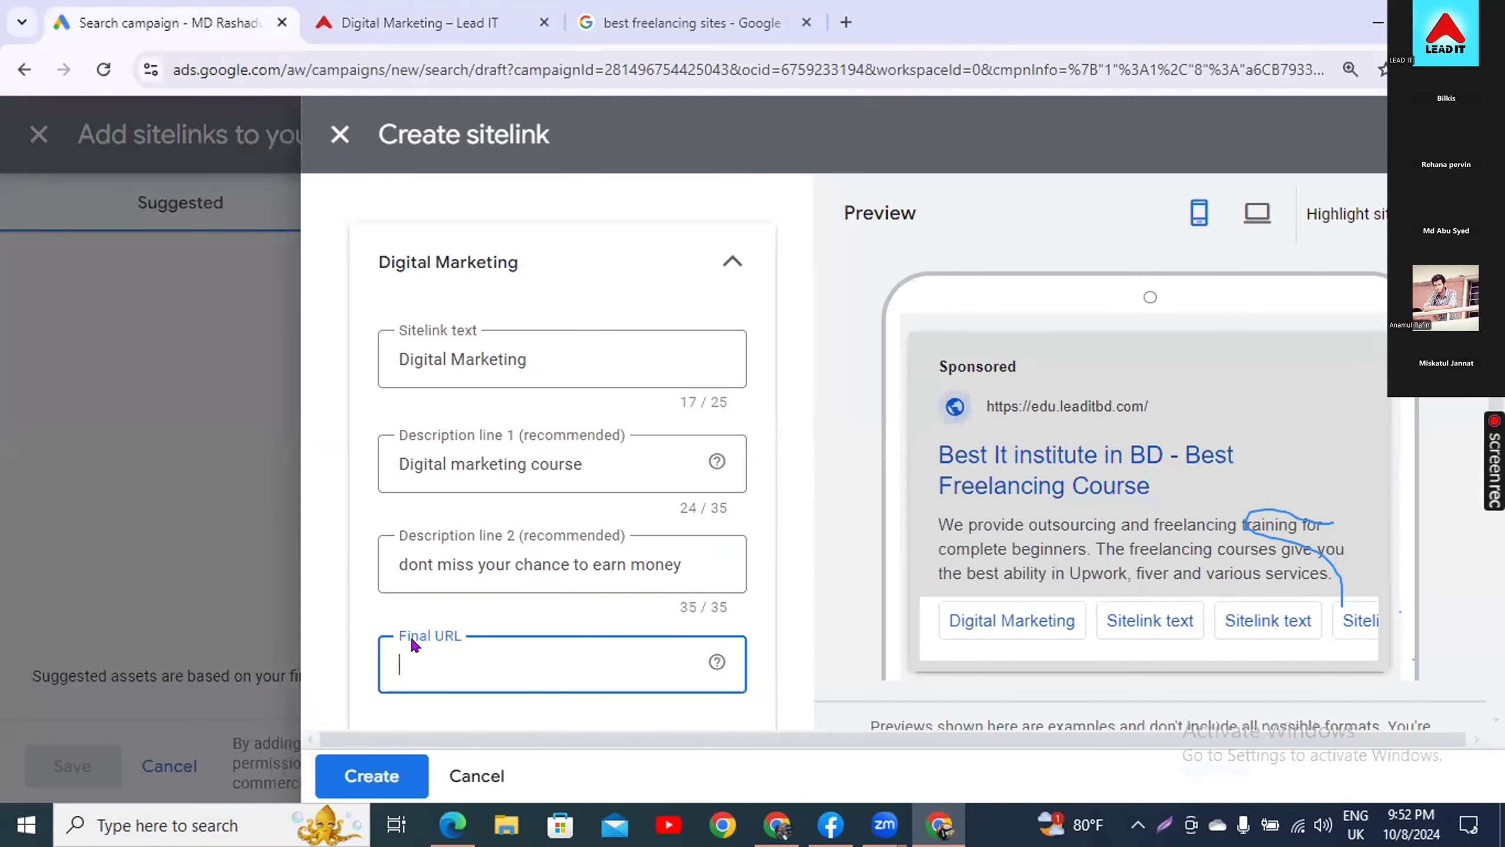
pyautogui.hotkey('ctrl', 'v')
pyautogui.click(363, 757)
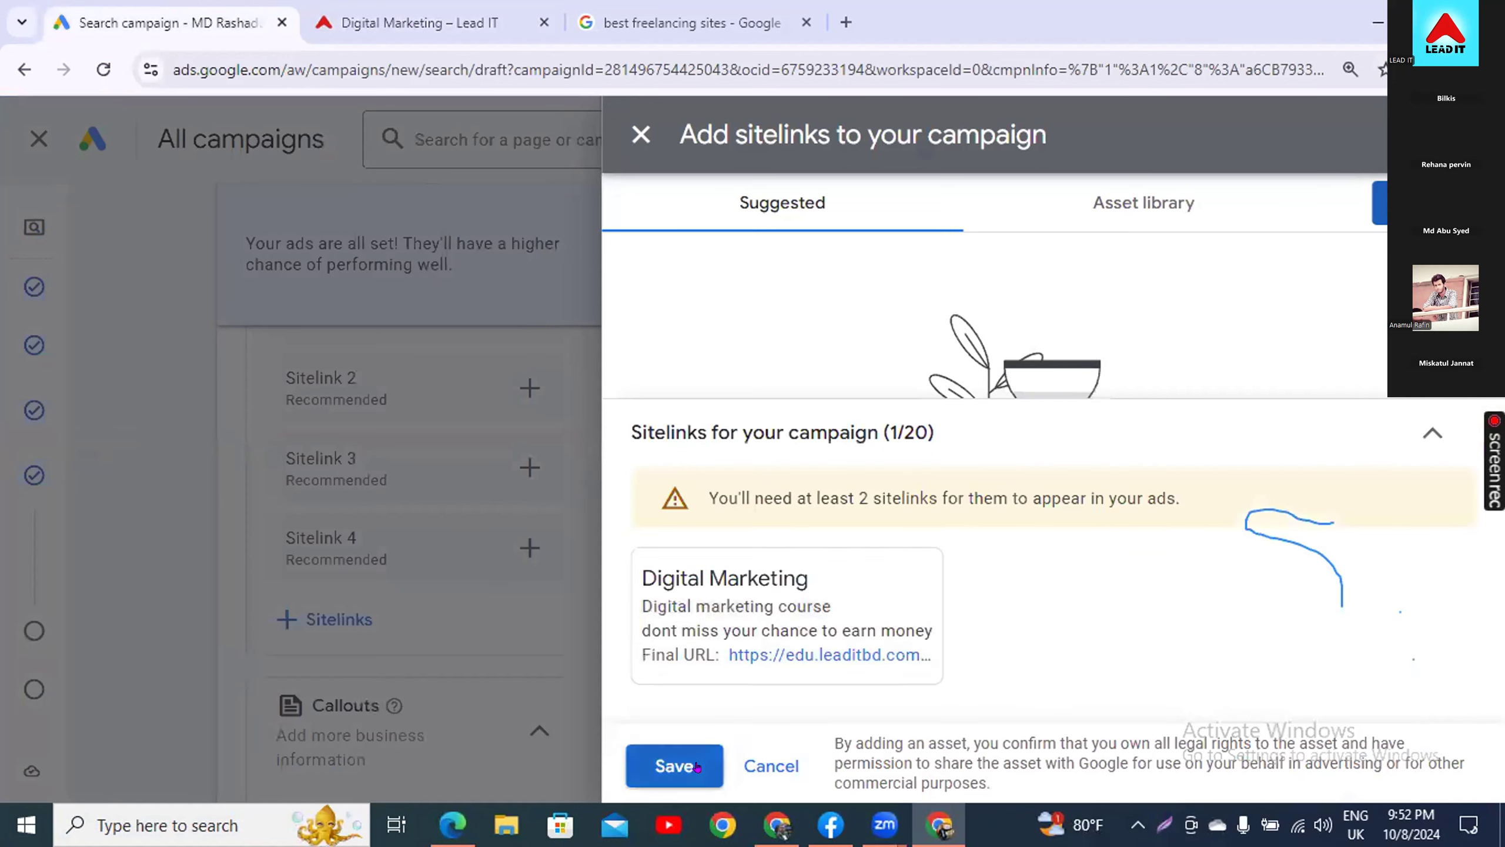
# - Start another sitelink for the campaign and enter "Digital Marketing" as the text of Sitelink 1
pyautogui.click(910, 573)
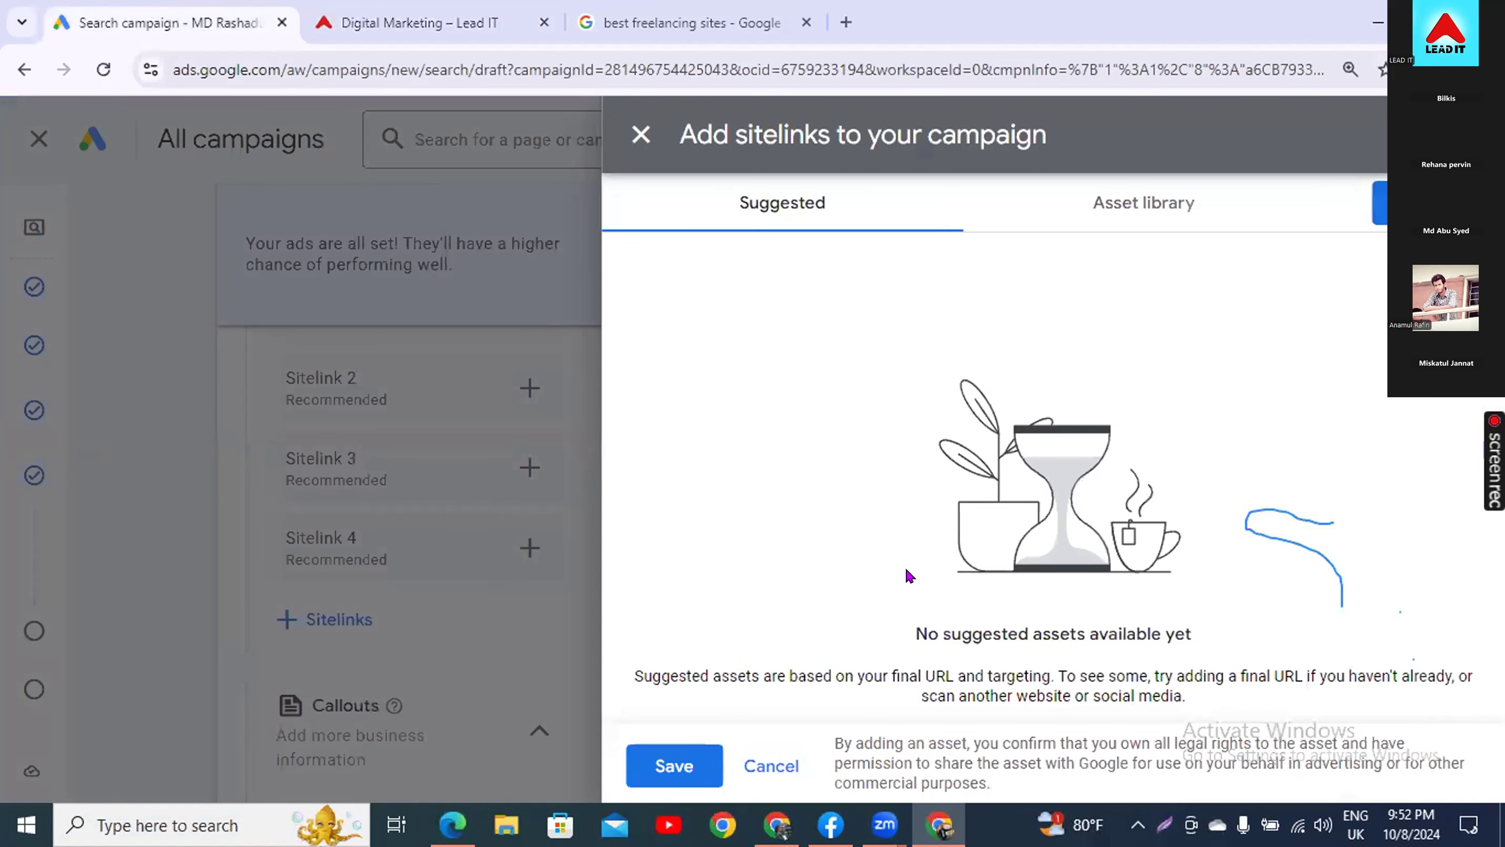
pyautogui.click(1379, 202)
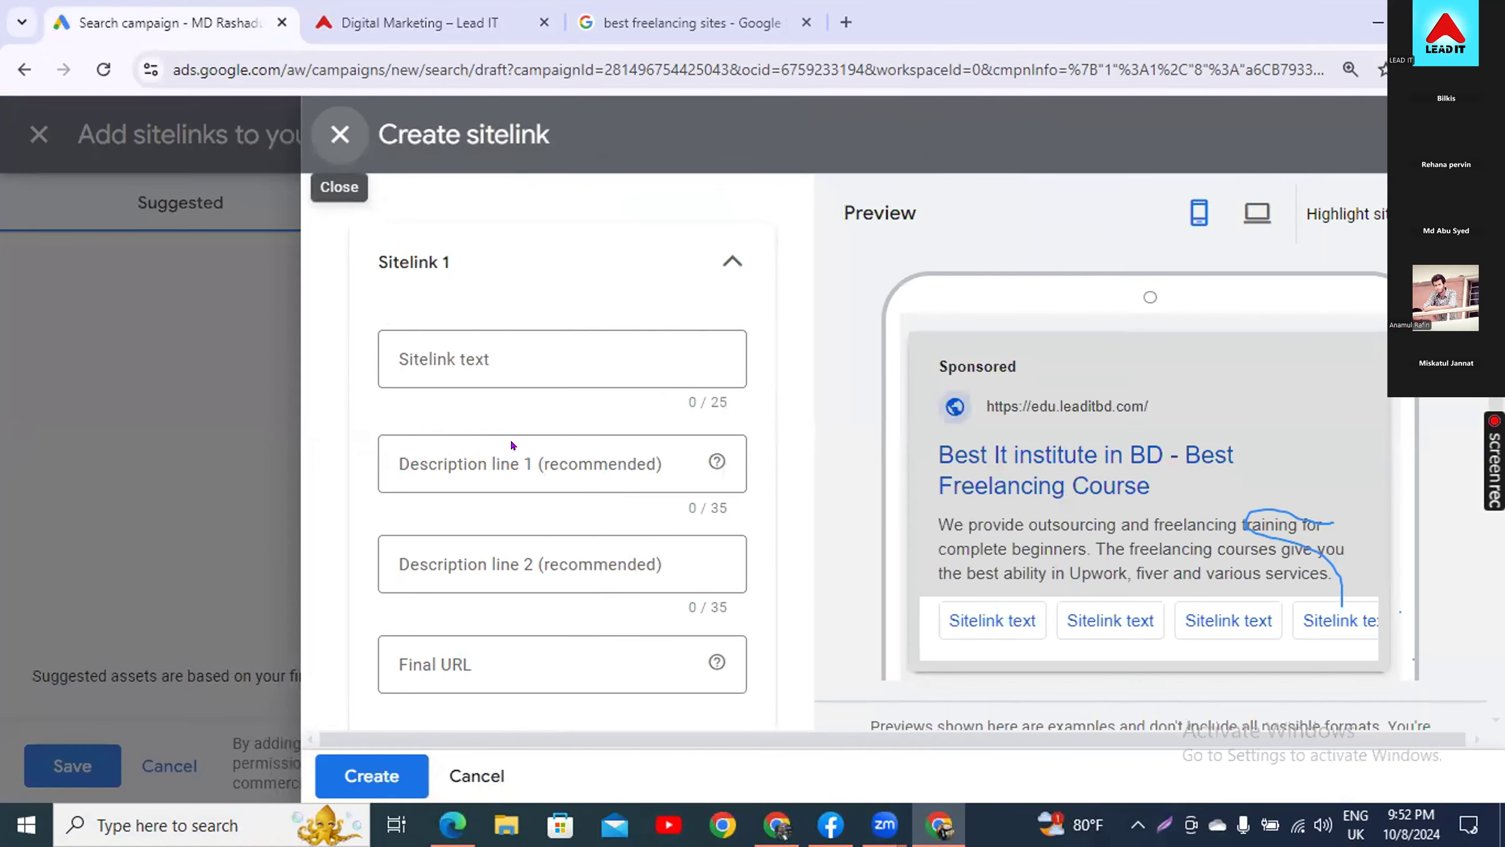
pyautogui.scroll(-6, 522, 474)
pyautogui.scroll(2, 530, 508)
pyautogui.scroll(5, 530, 496)
pyautogui.click(486, 350)
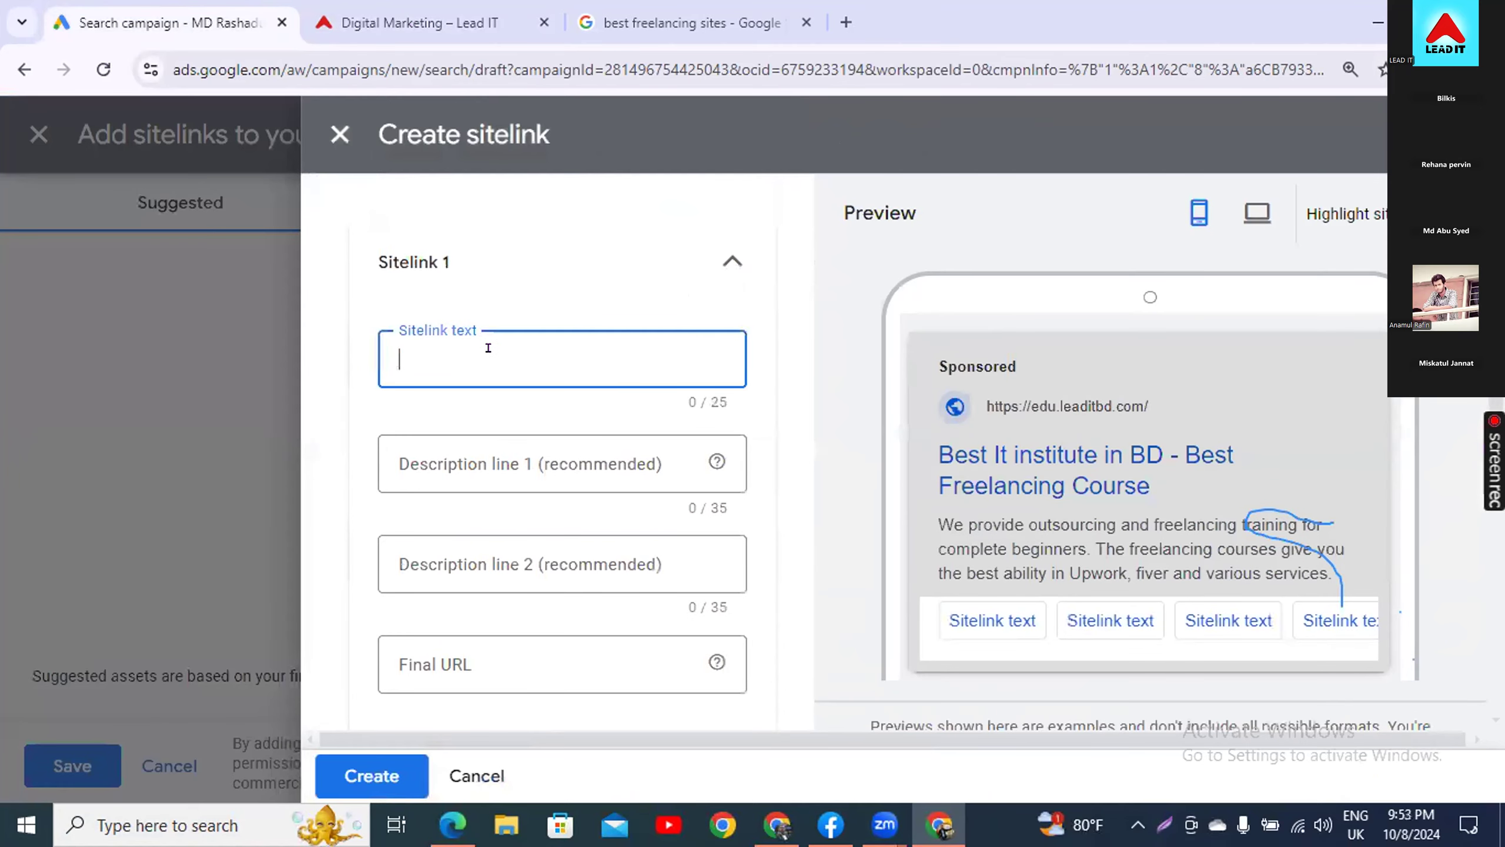
pyautogui.write('Digital marketing')
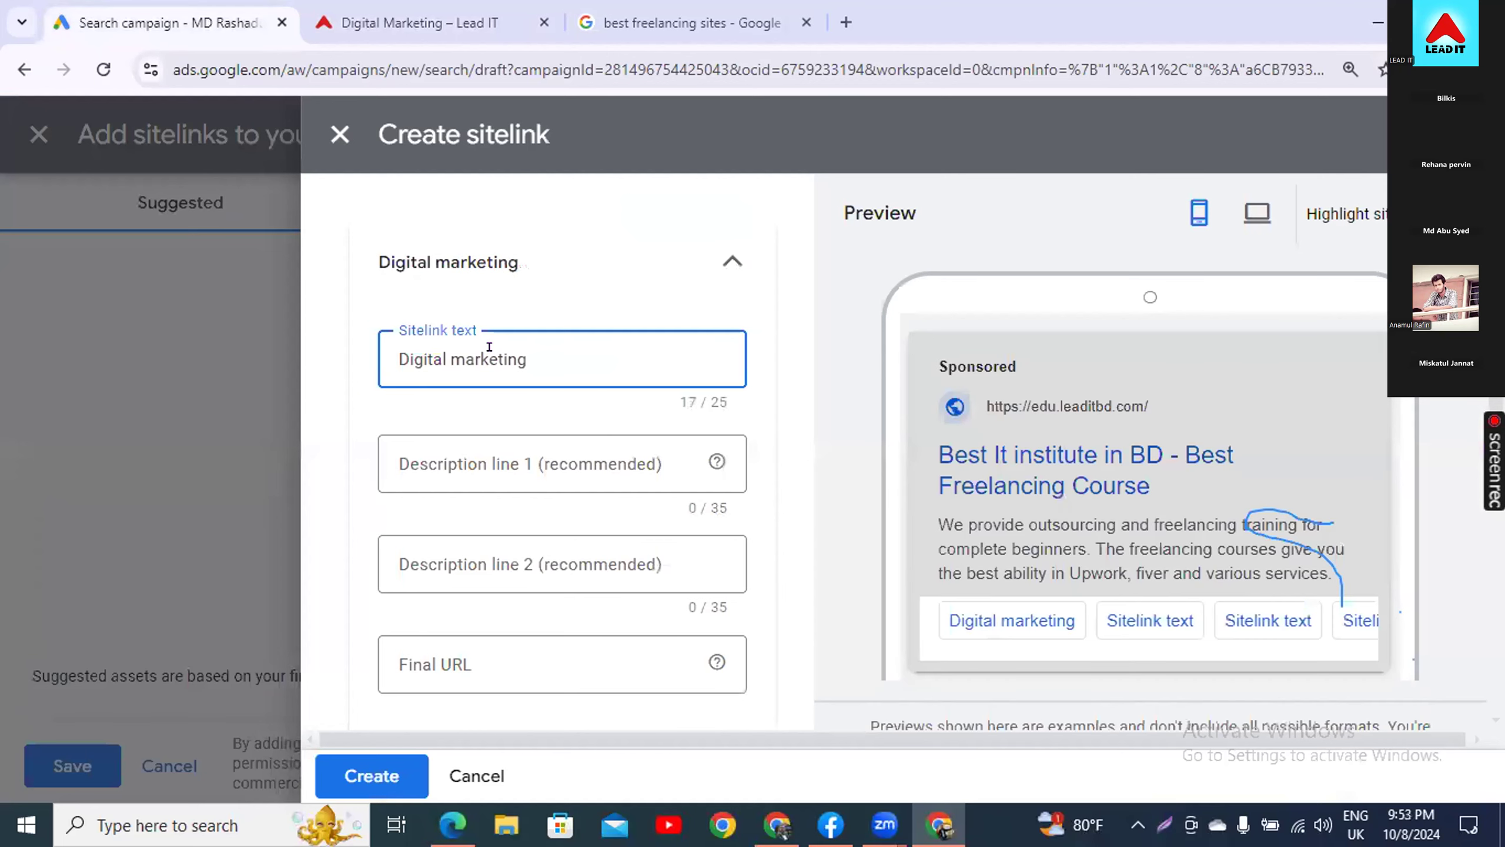
pyautogui.moveTo(447, 339); pyautogui.dragTo(437, 347)
pyautogui.write('M')
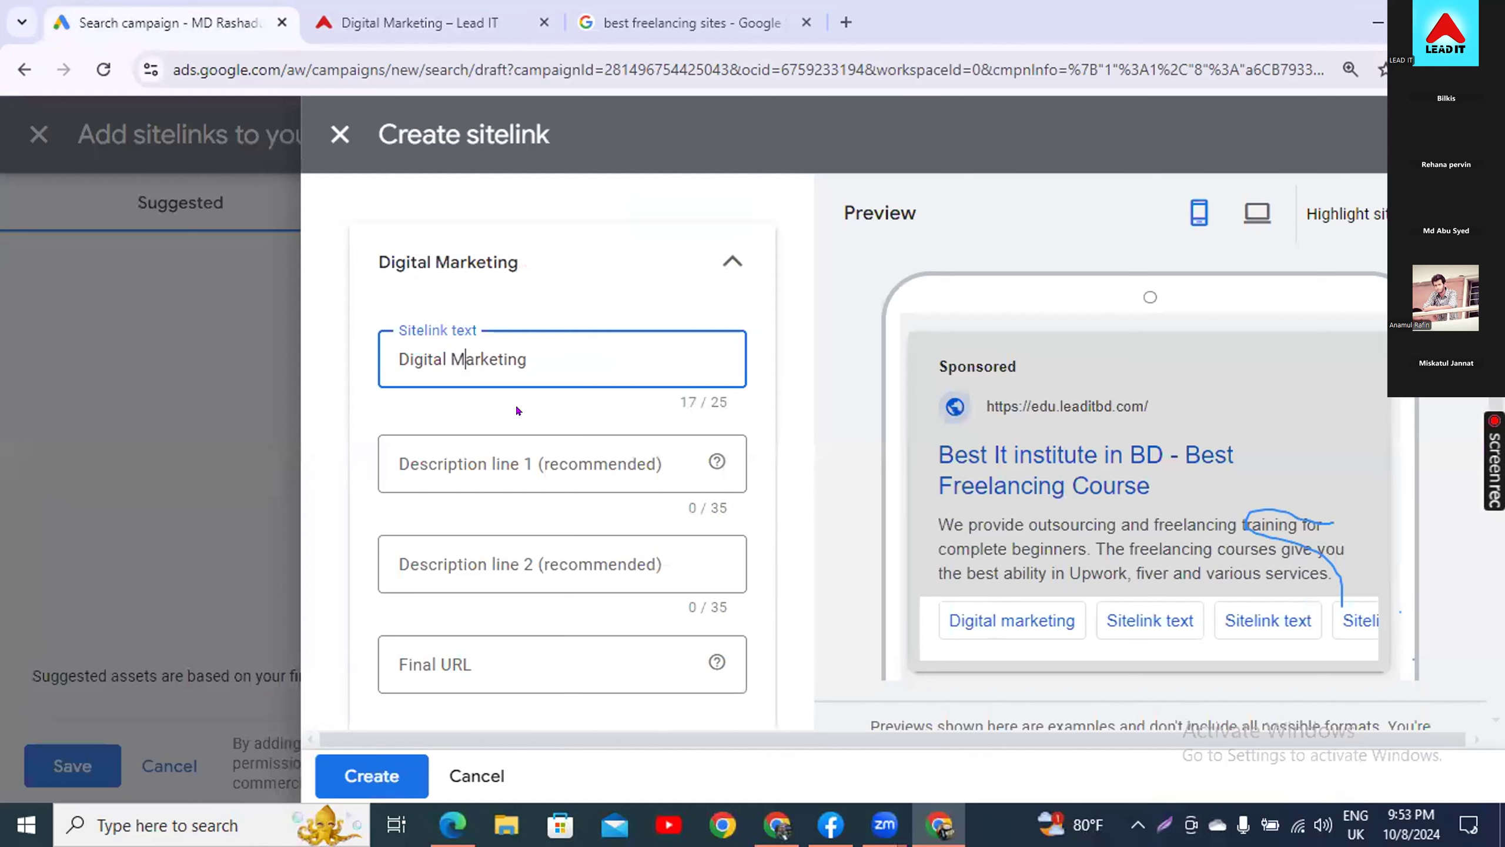
# - Enter "Digital Marketing Course" as description line 1 of the new sitelink, correcting the misspelled words
pyautogui.click(479, 447)
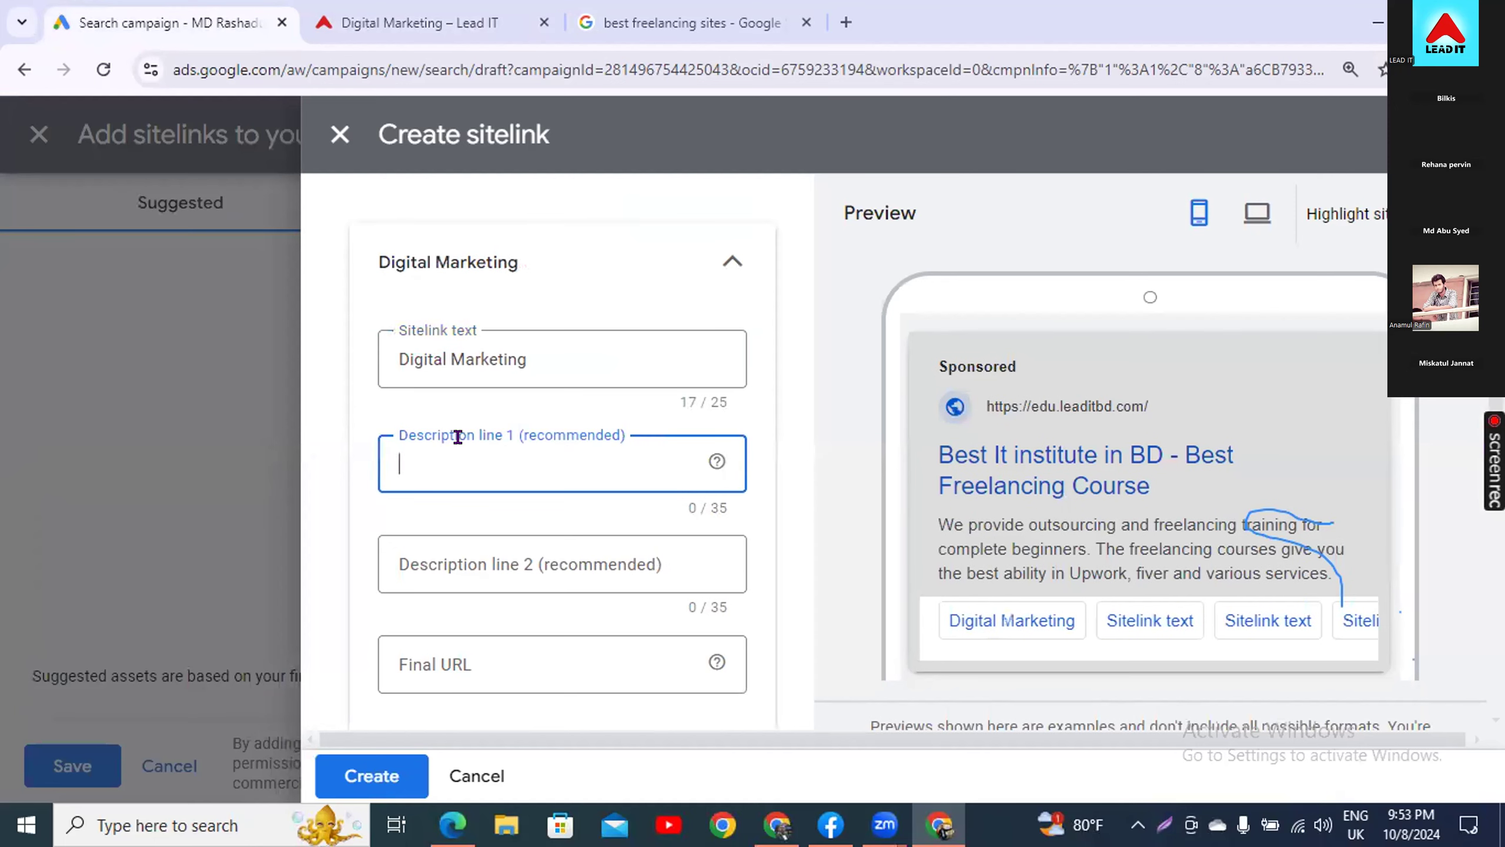
pyautogui.write('Digital Markeing ')
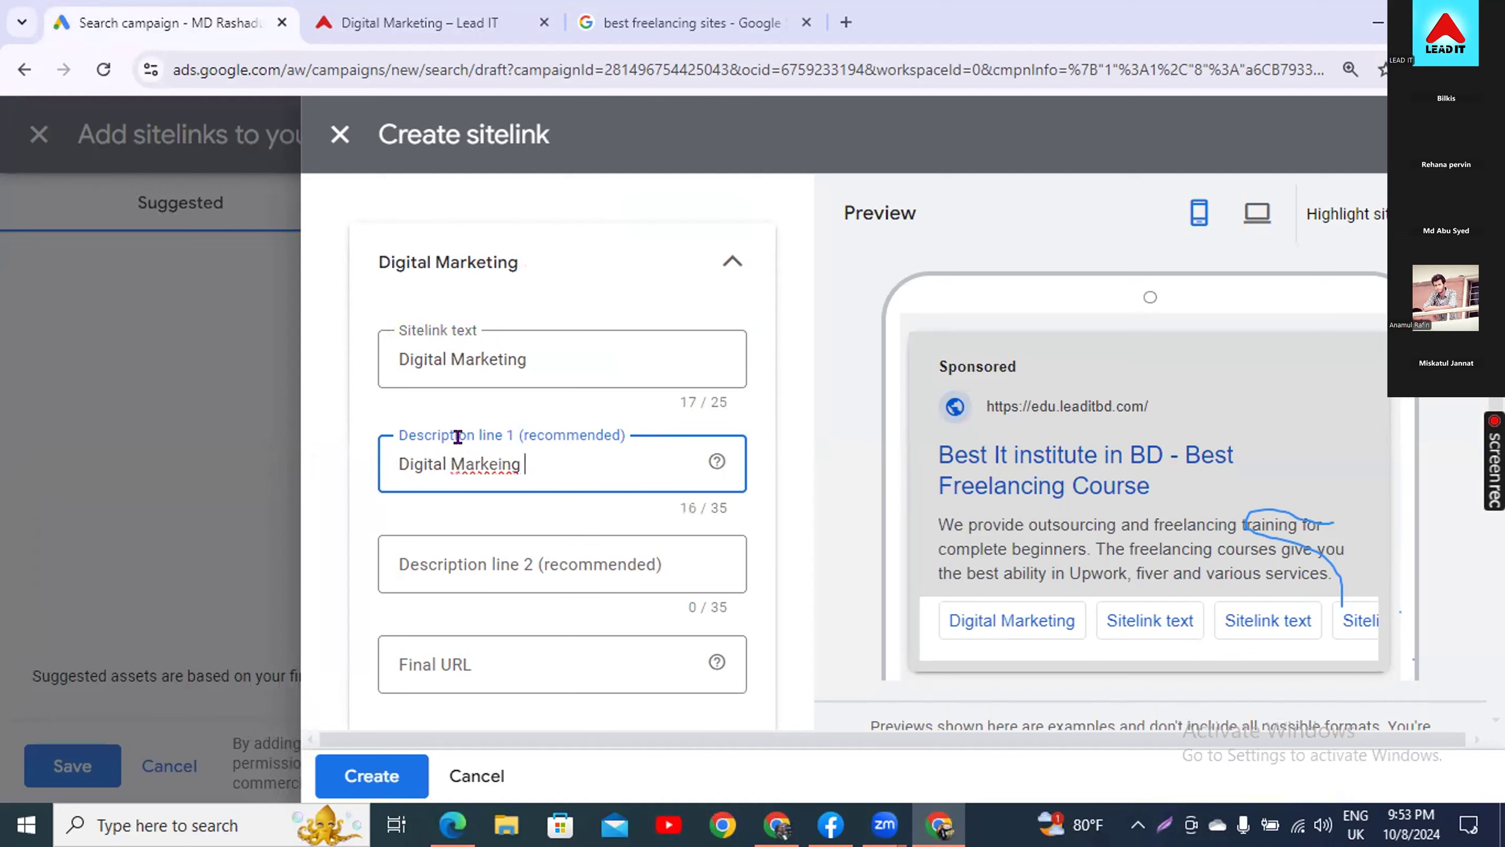
pyautogui.write('COruse')
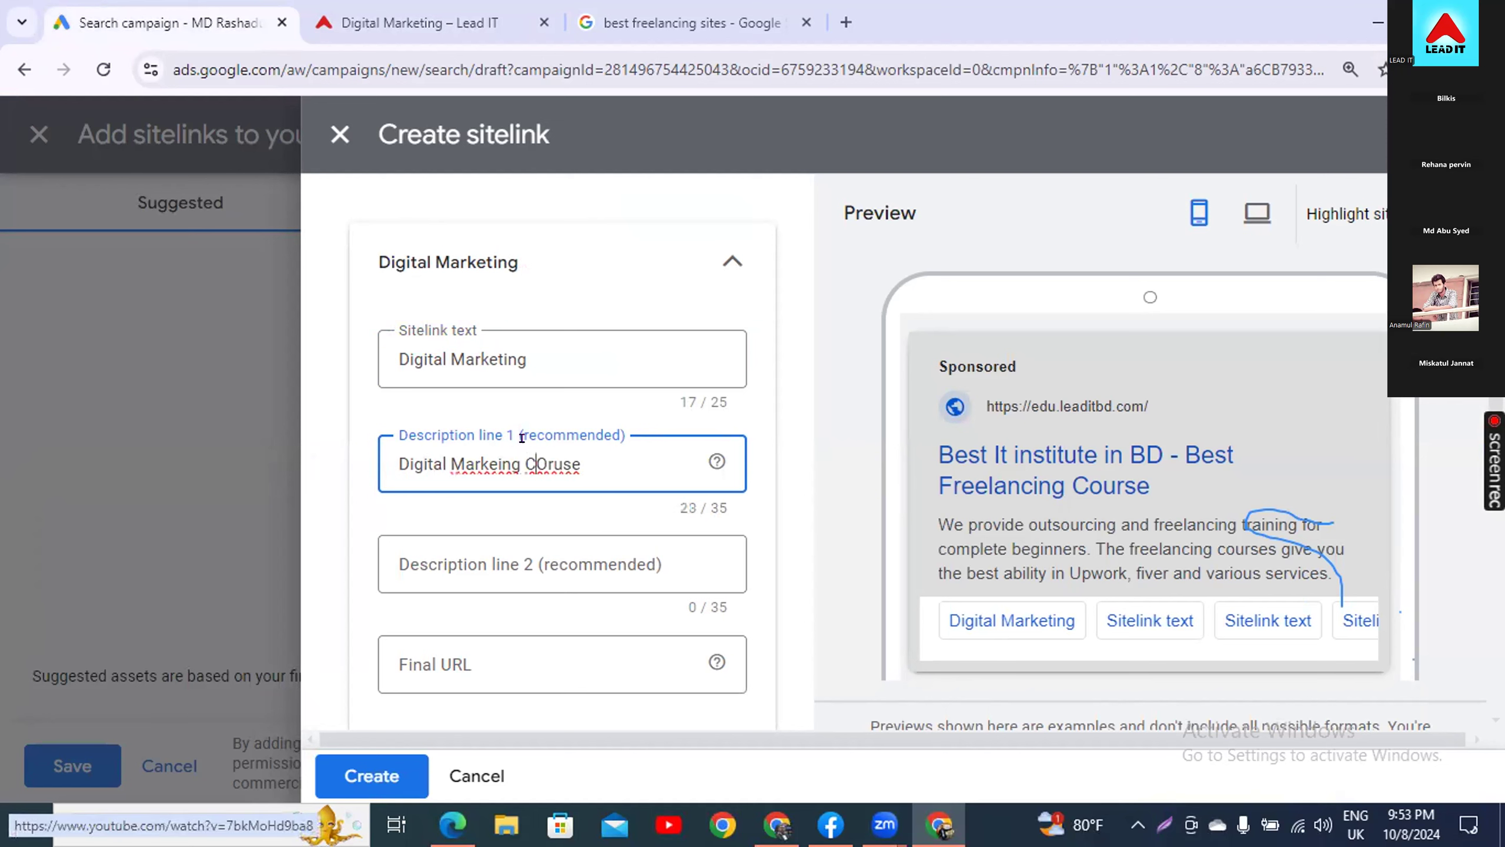
pyautogui.rightClick(540, 464)
pyautogui.scroll(-1, 569, 120)
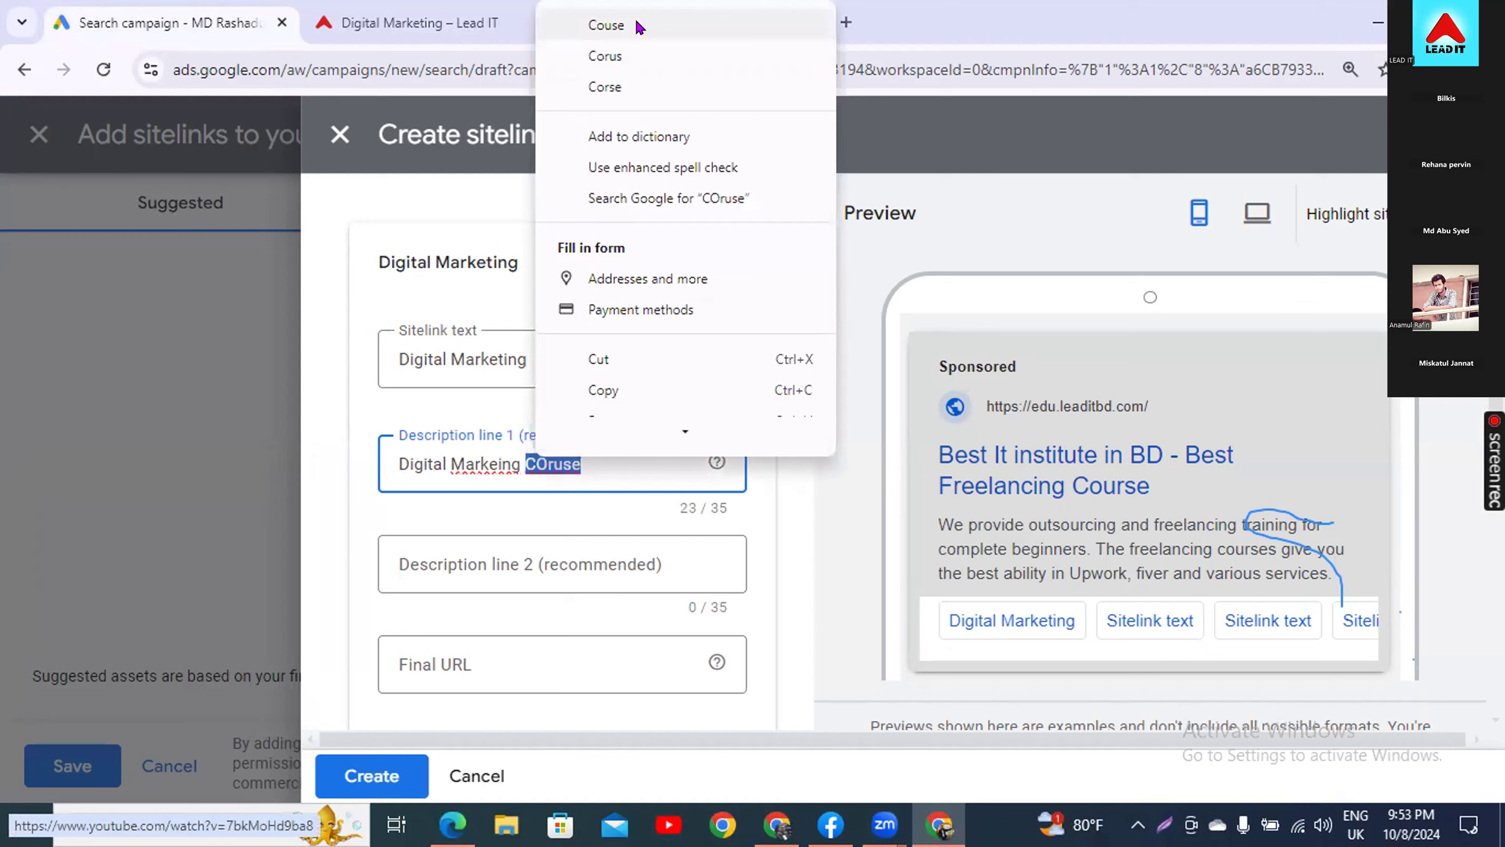
pyautogui.click(605, 25)
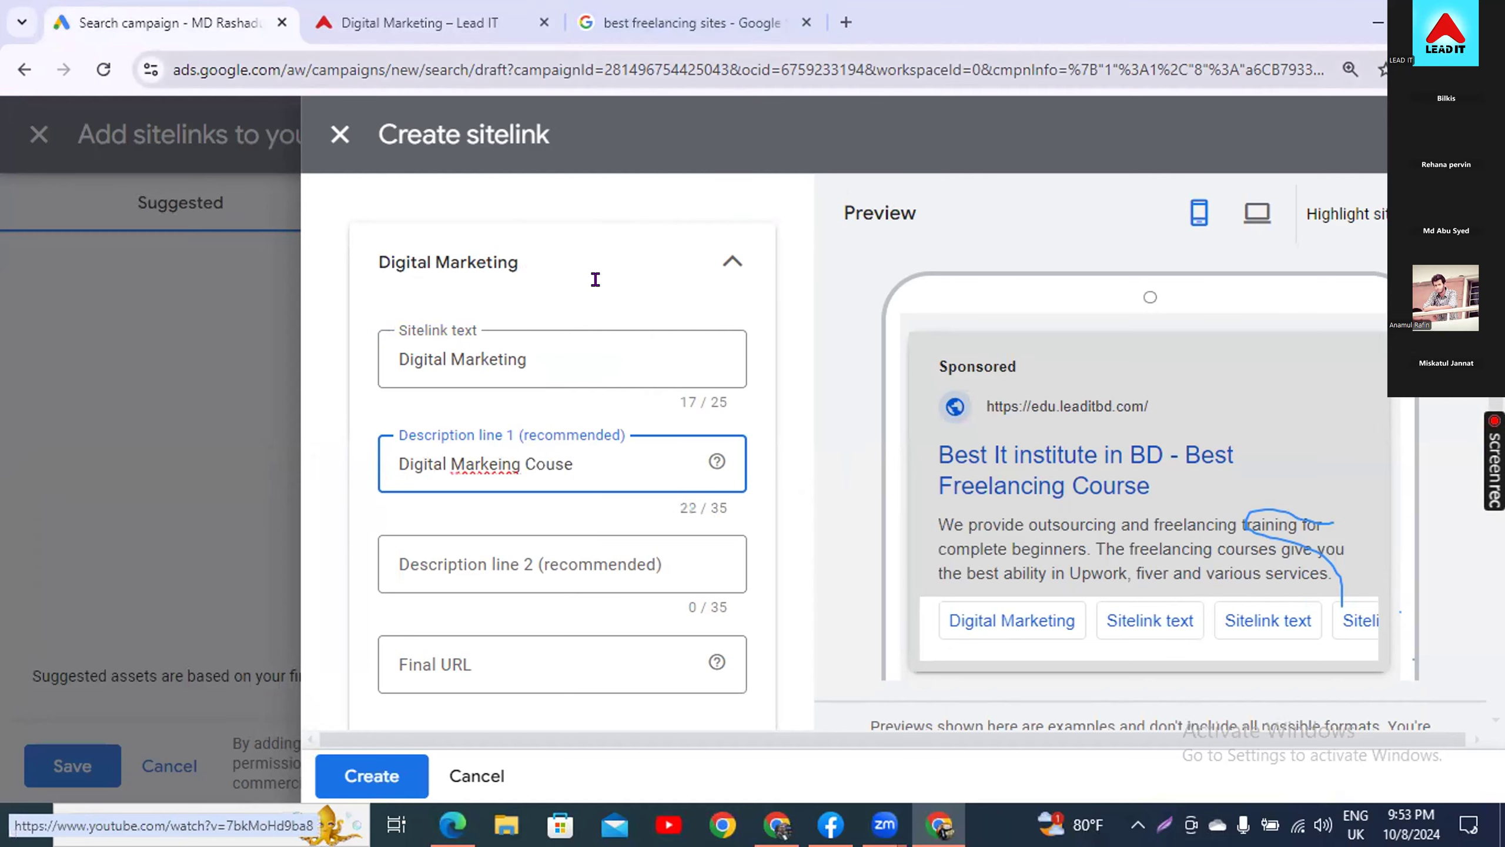
pyautogui.rightClick(486, 464)
pyautogui.scroll(-2, 516, 403)
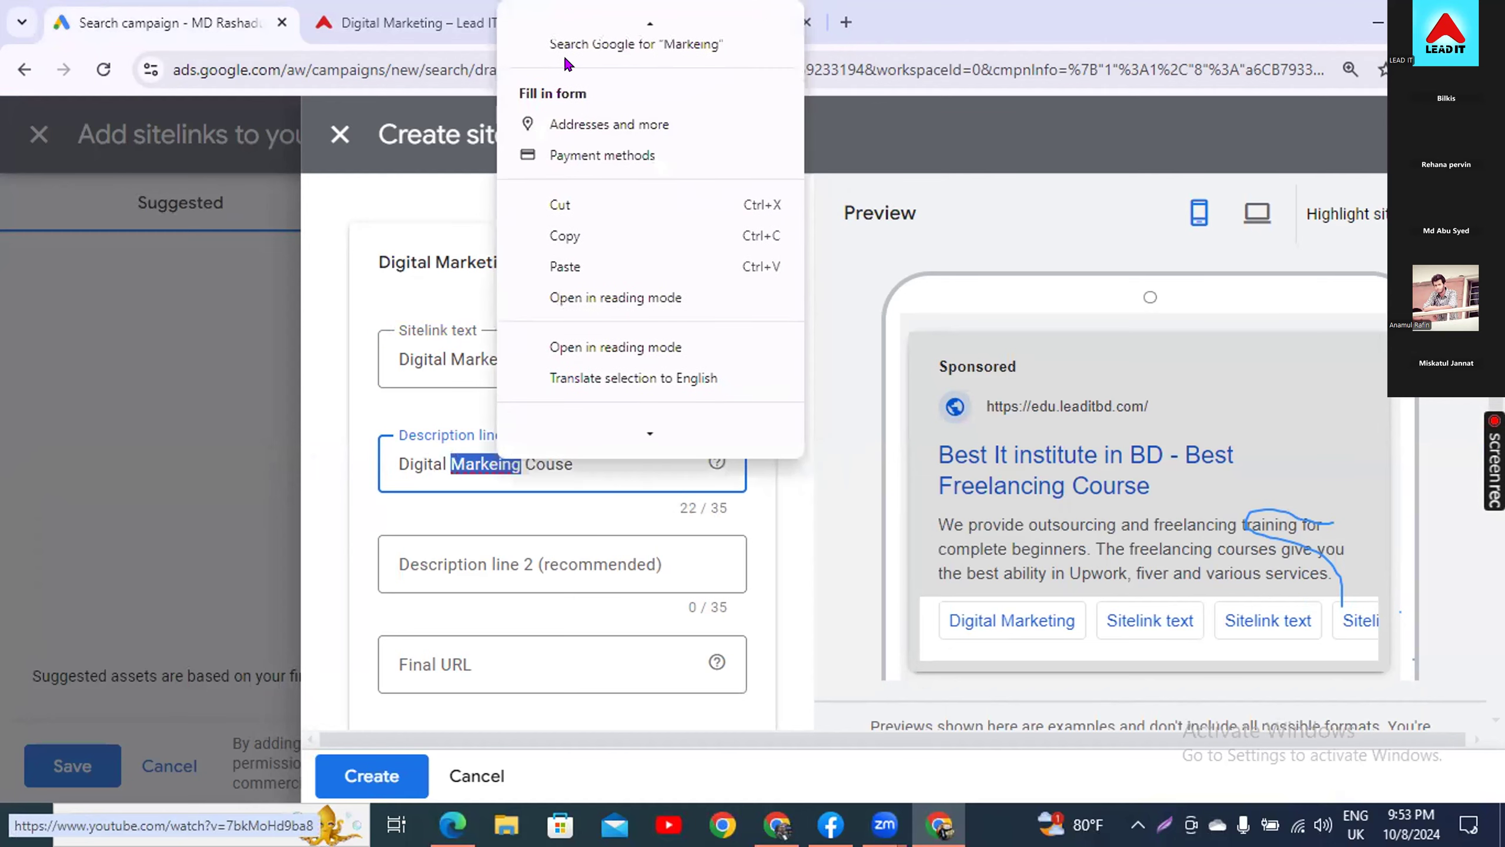
pyautogui.scroll(2, 563, 55)
pyautogui.click(595, 25)
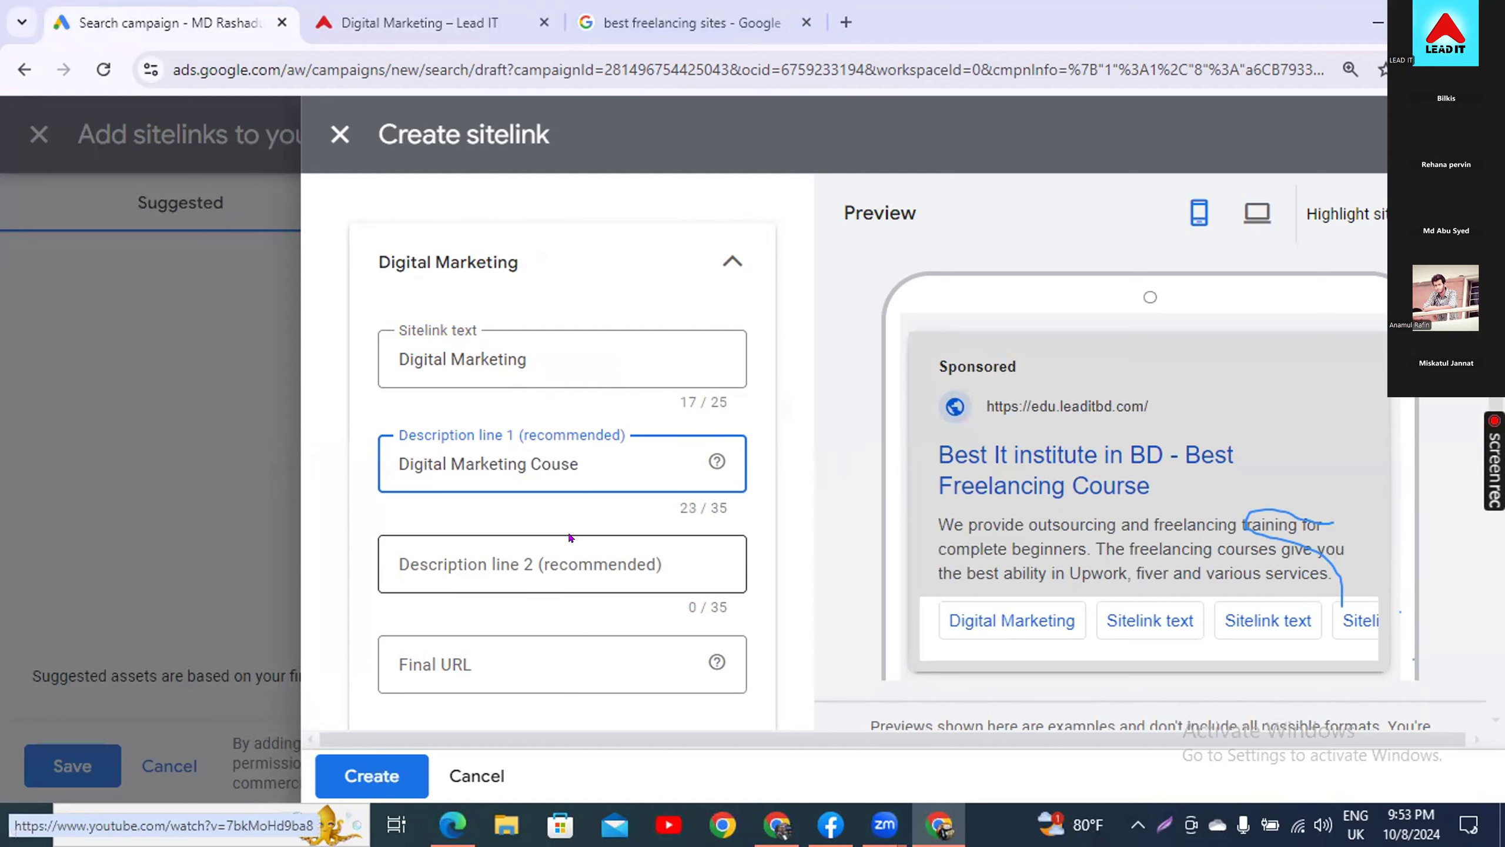
pyautogui.write('r')
pyautogui.click(438, 542)
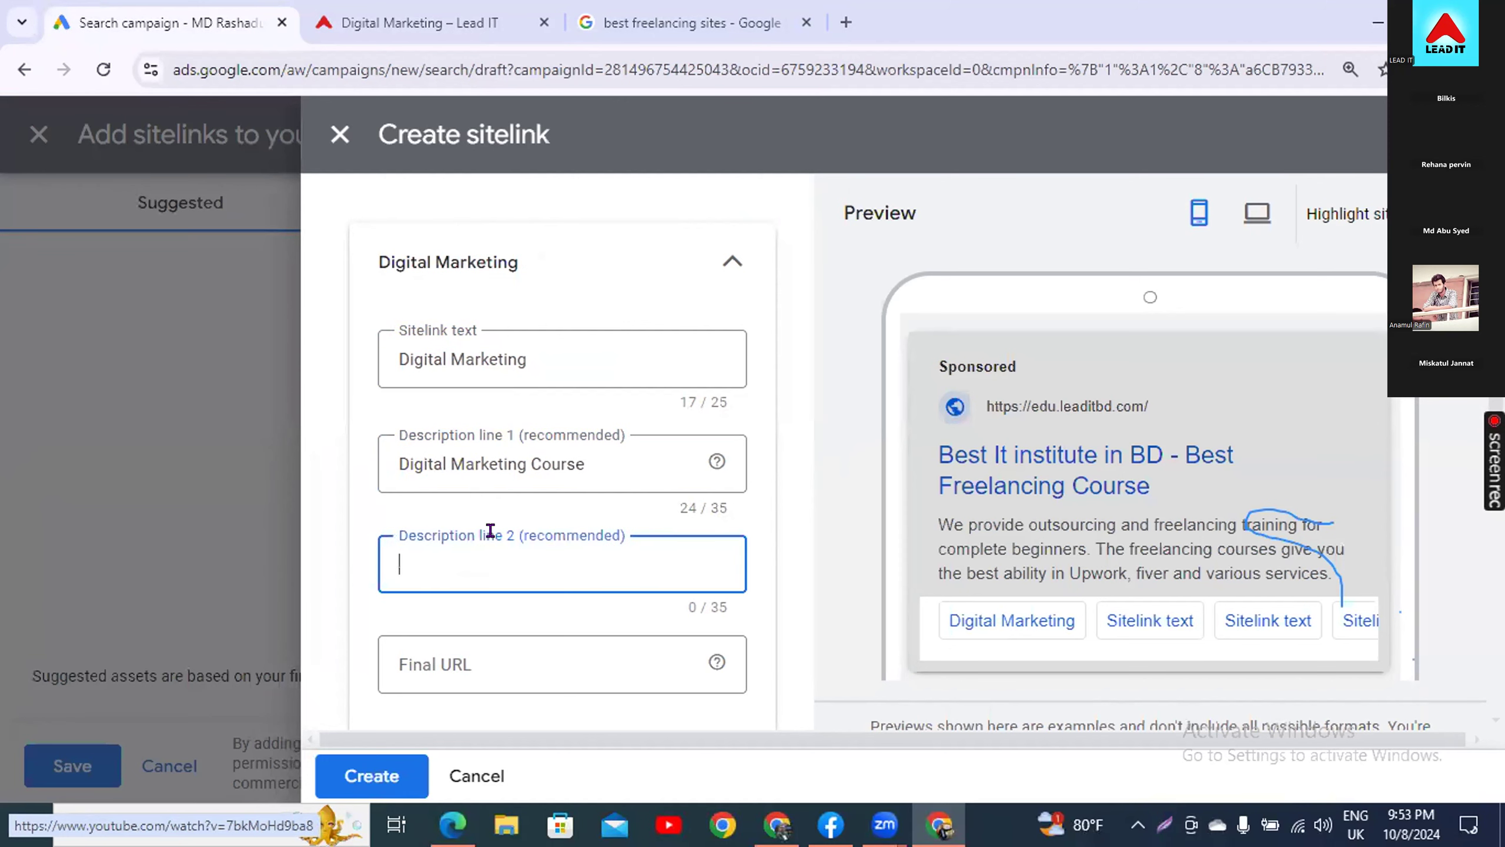
pyautogui.write('Dont miss your chance t')
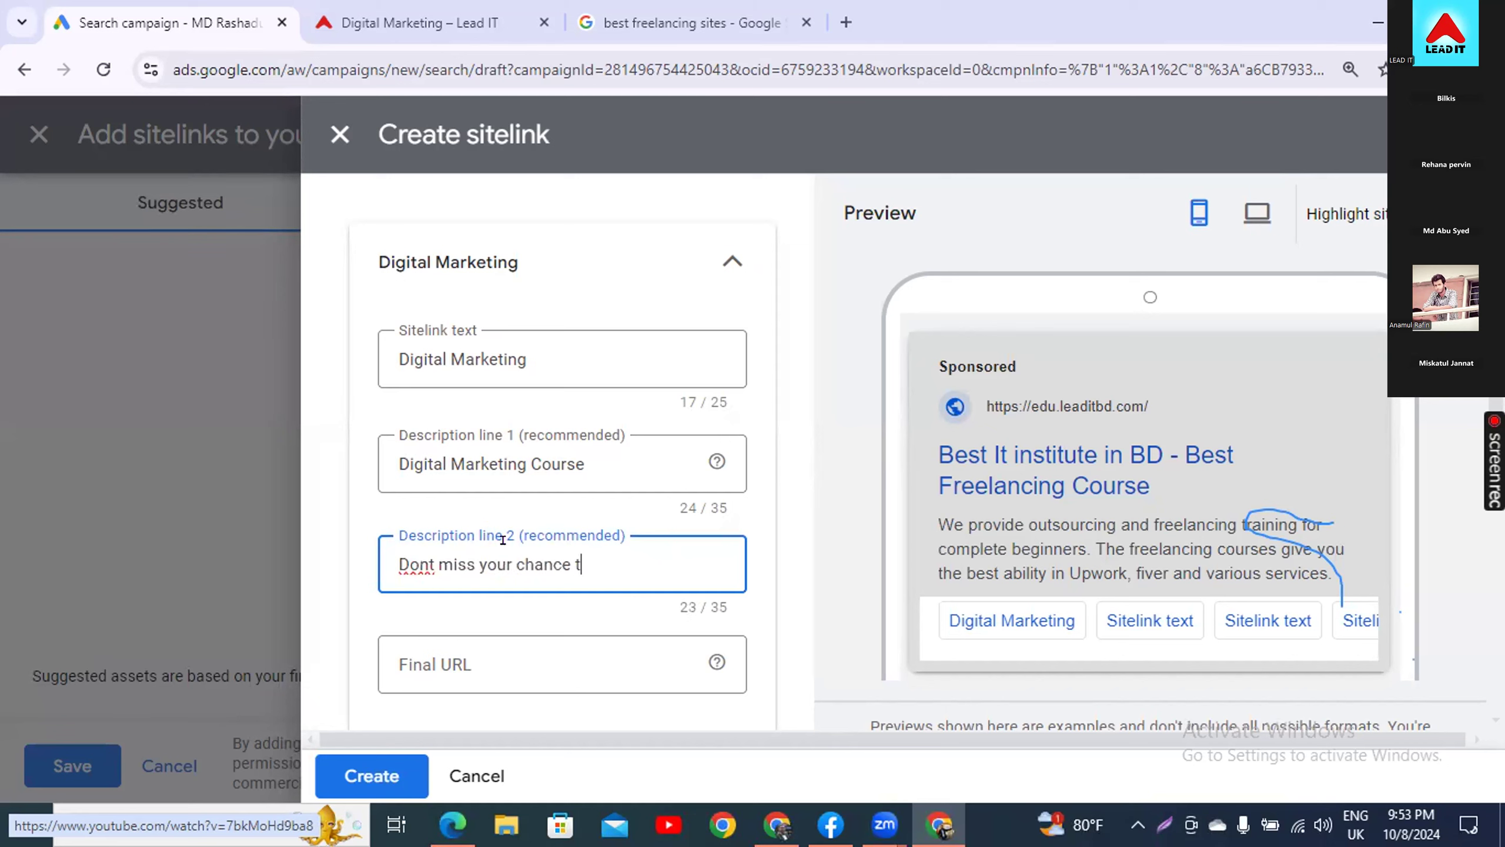
pyautogui.write('o earn money')
pyautogui.click(525, 646)
pyautogui.write('https://edu.leaditbd.com/courses/digital-marketing-3/')
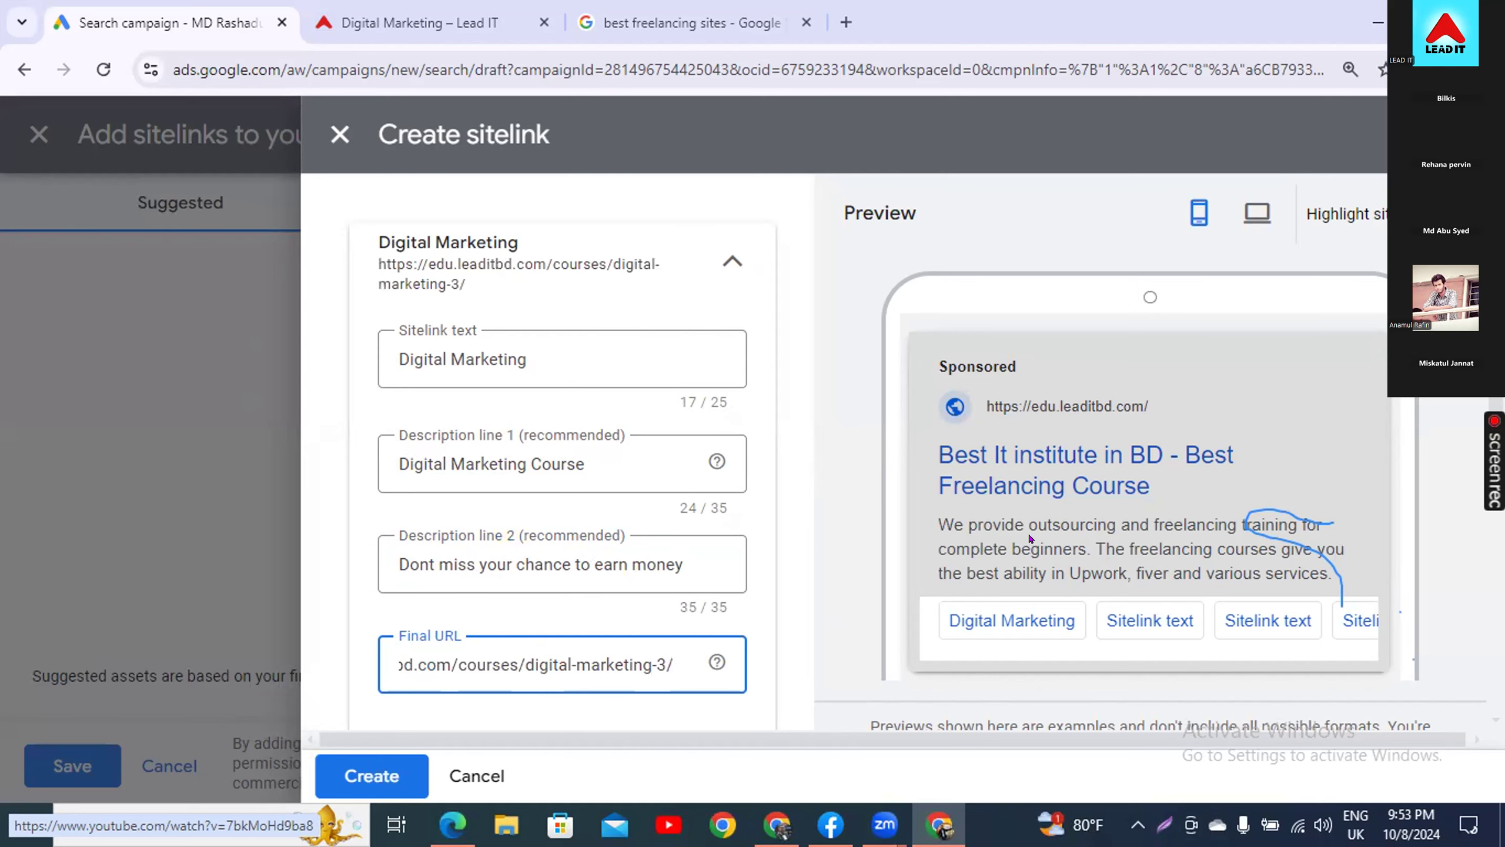
# - Expand the Sitelink 2 form, then open the "Facebook Marketing" course page from the Lead IT course list
pyautogui.scroll(-3, 533, 572)
pyautogui.scroll(-3, 533, 572)
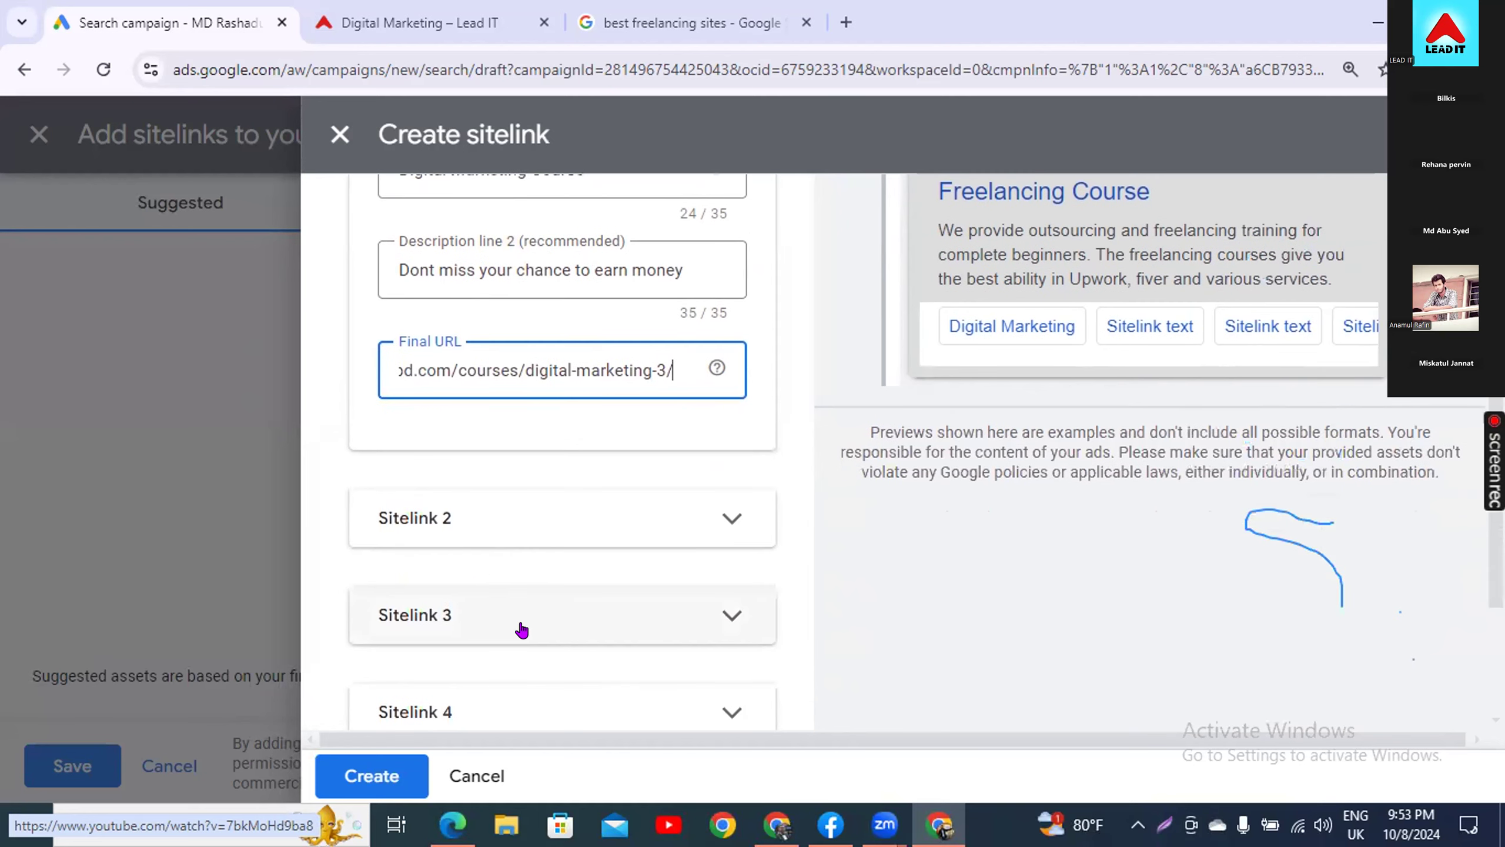
pyautogui.click(497, 526)
pyautogui.click(451, 13)
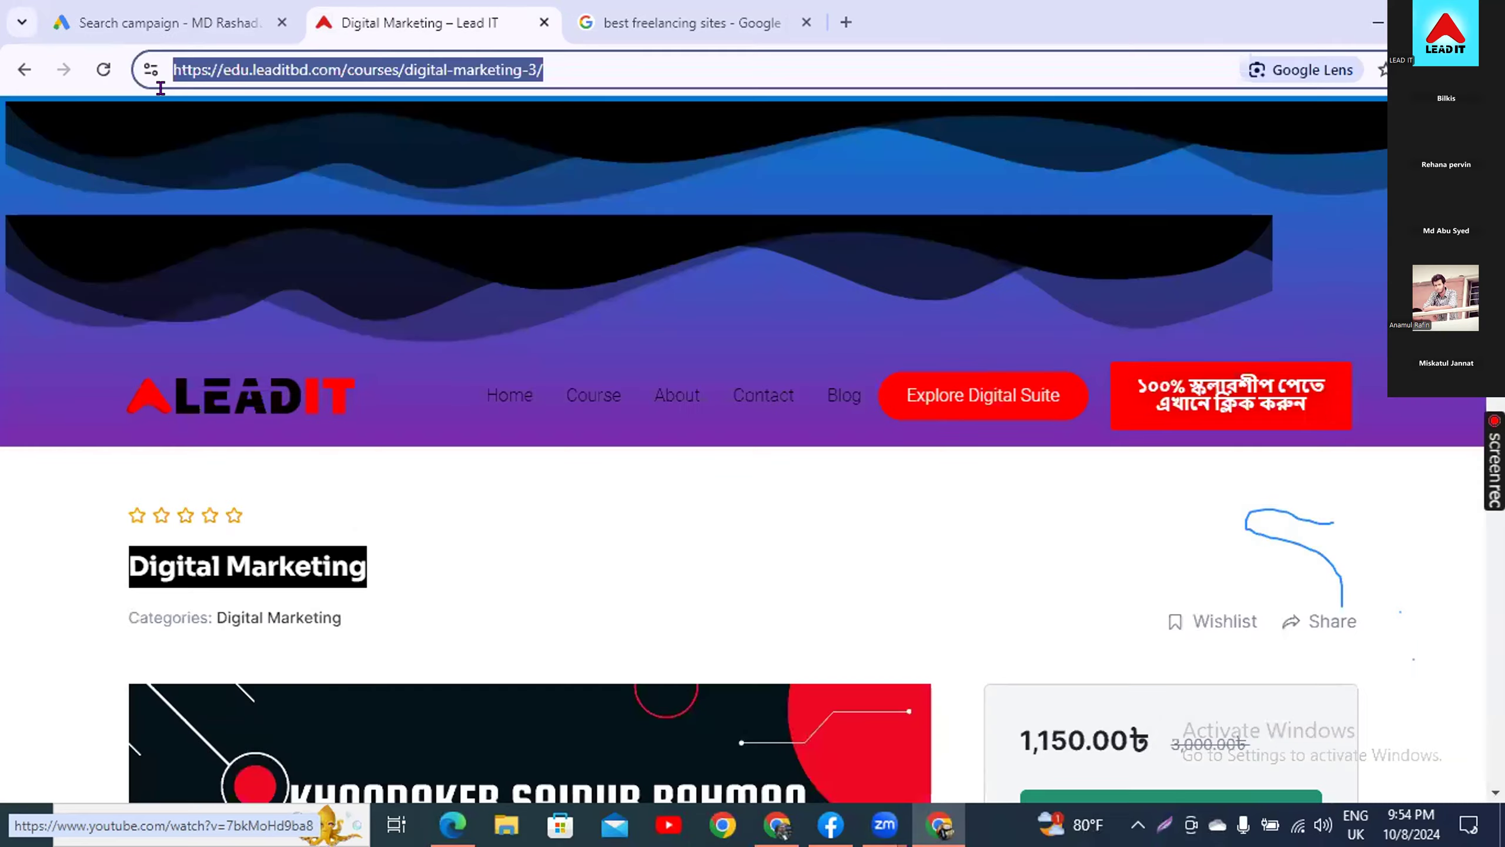
pyautogui.click(24, 70)
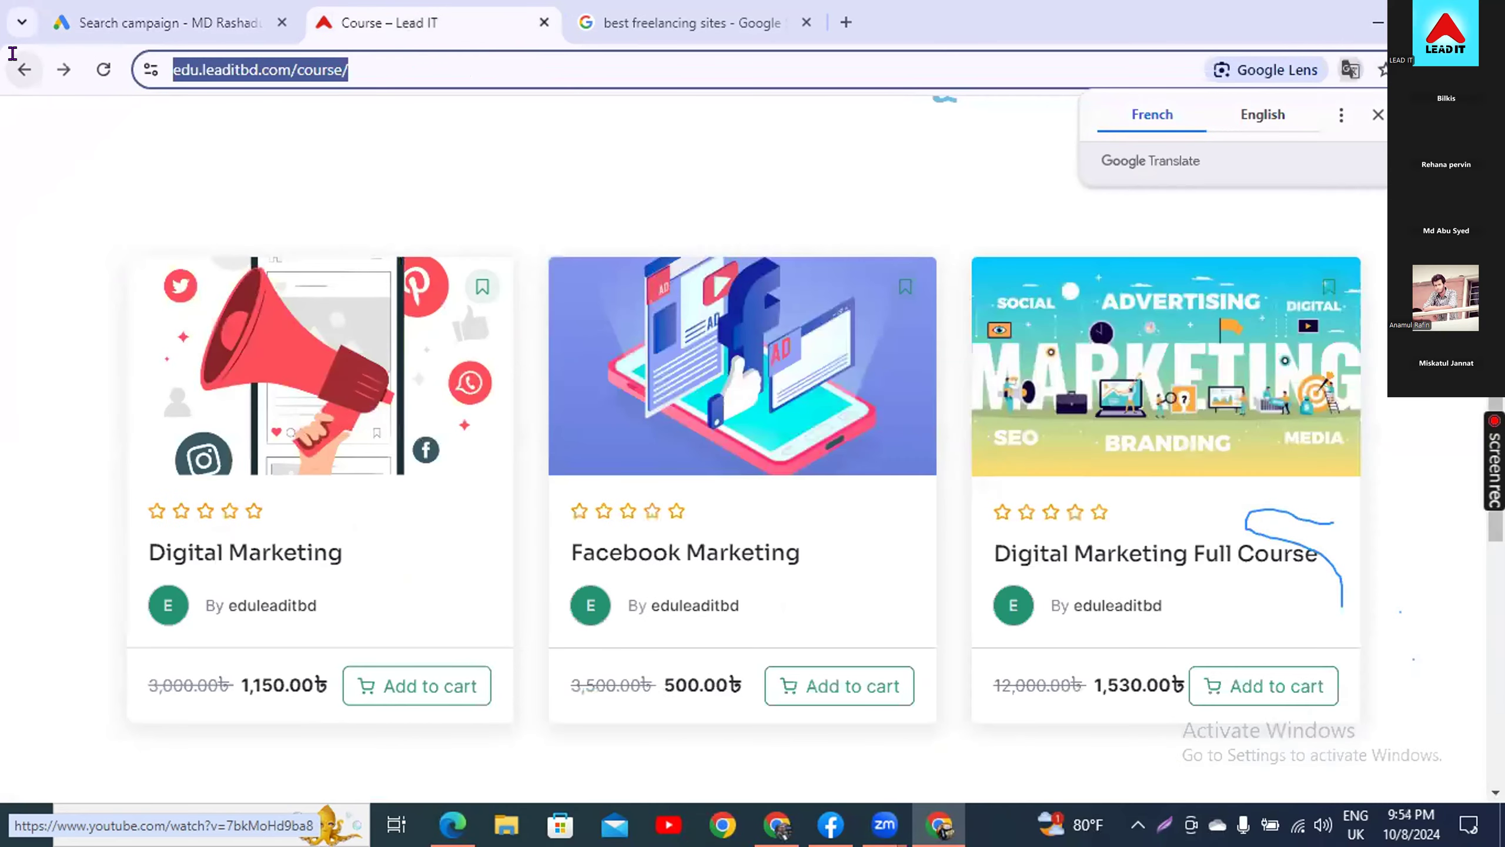
pyautogui.click(676, 542)
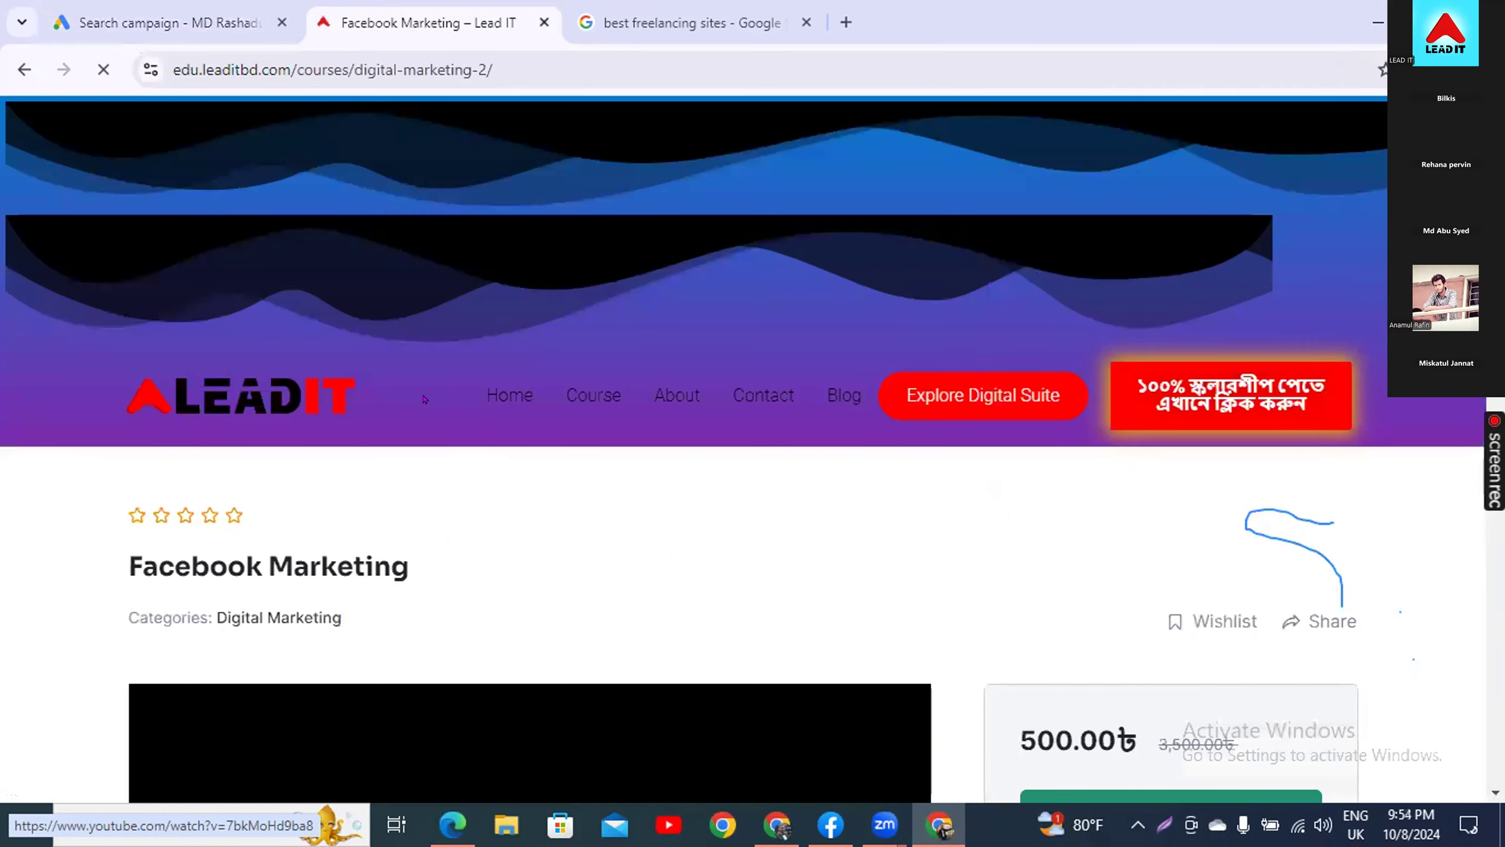
# - Copy the course title "Facebook Marketing" from its Lead IT page into Sitelink 2 as the sitelink text
pyautogui.moveTo(410, 566); pyautogui.dragTo(111, 568)
pyautogui.hotkey('ctrl', 'c')
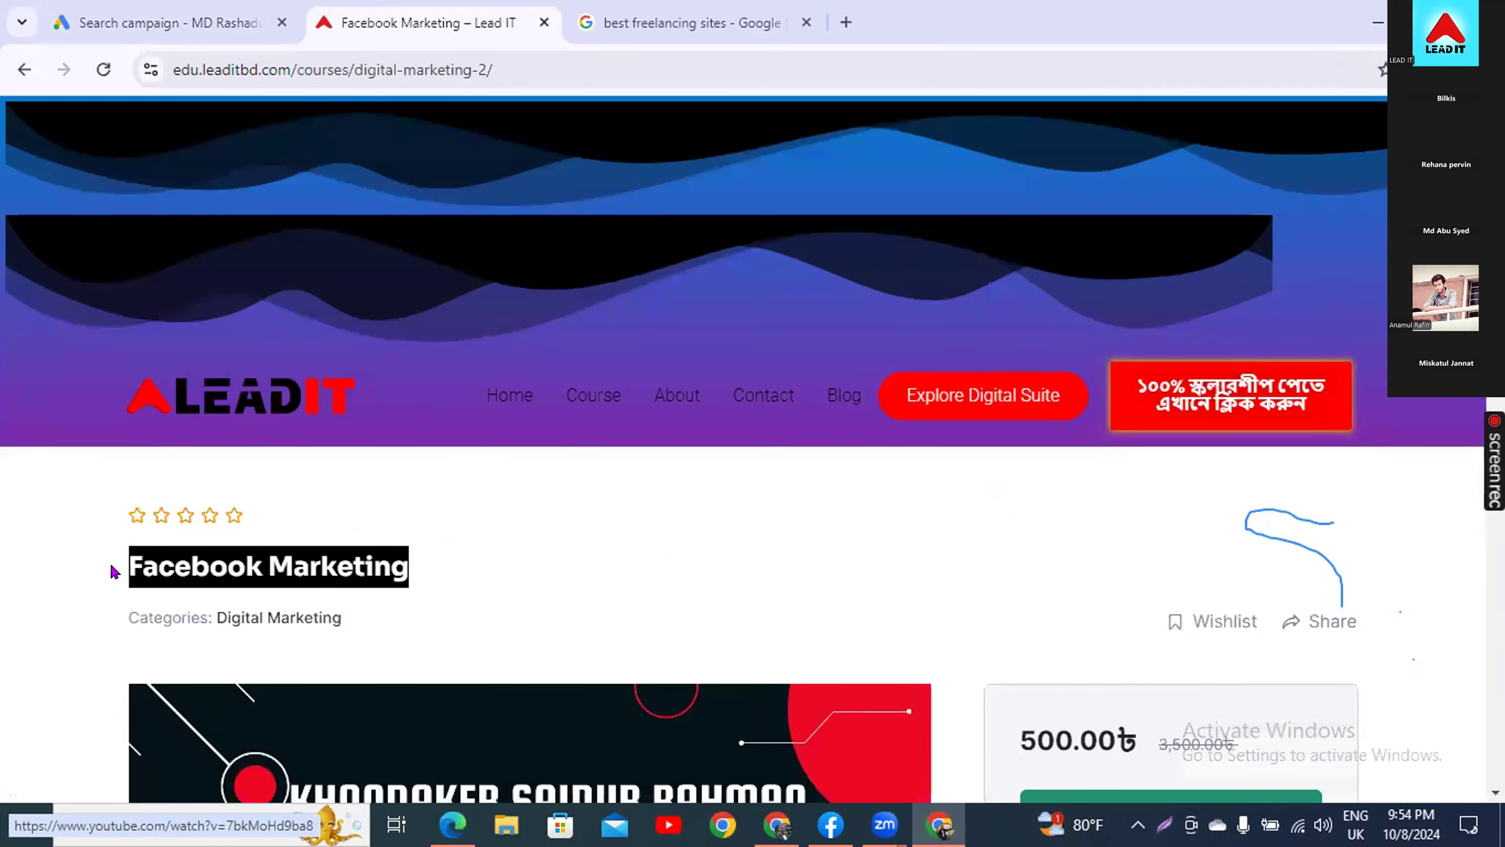
pyautogui.click(144, 25)
pyautogui.click(459, 602)
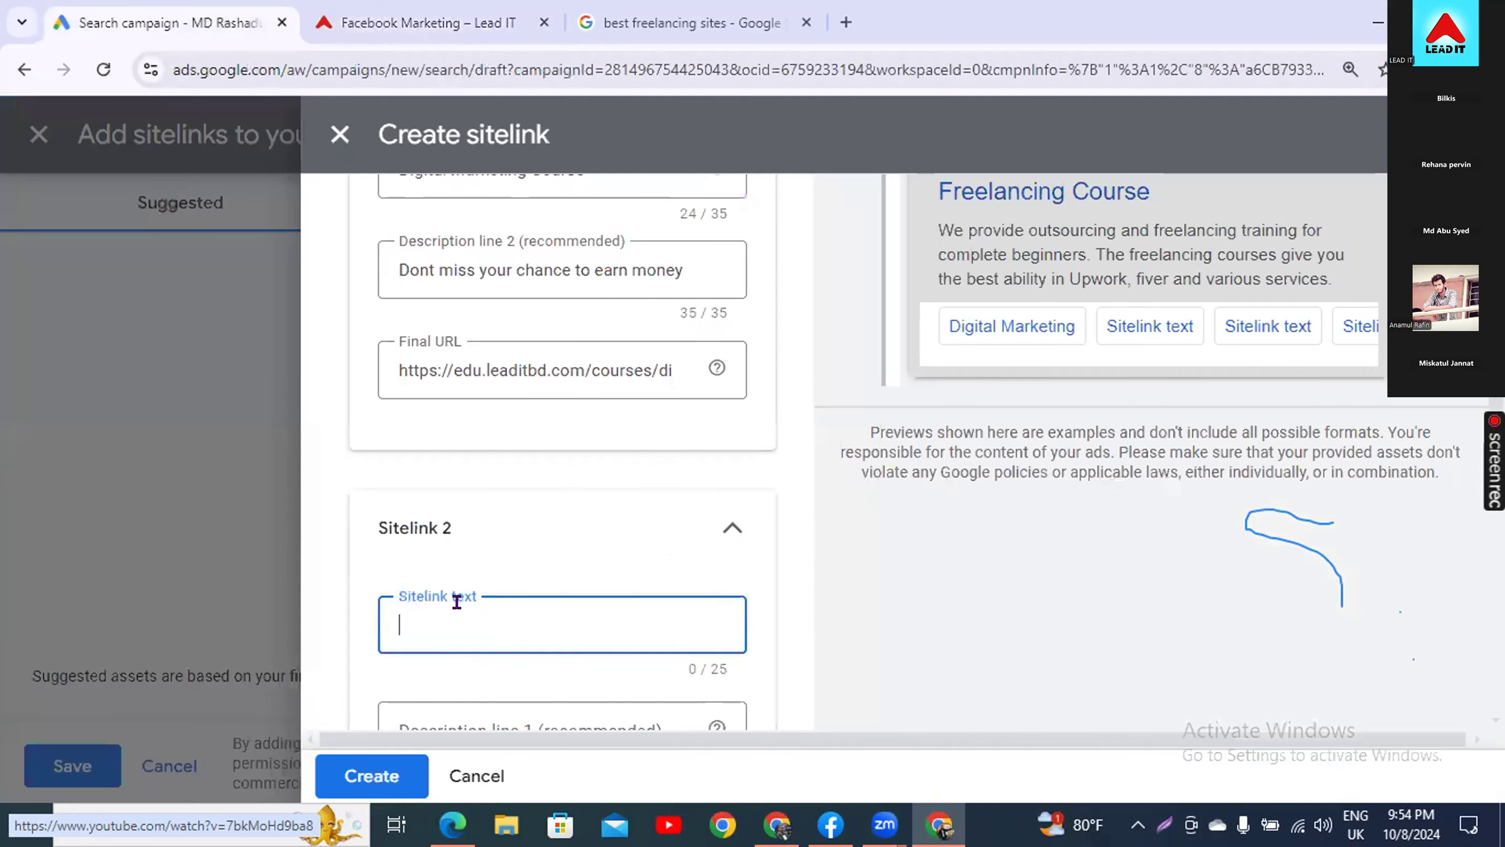
pyautogui.hotkey('ctrl', 'v')
# - Enter "Facebook Marketing" as description line 1 of Sitelink 2, correcting the misspelled word
pyautogui.scroll(-3, 560, 641)
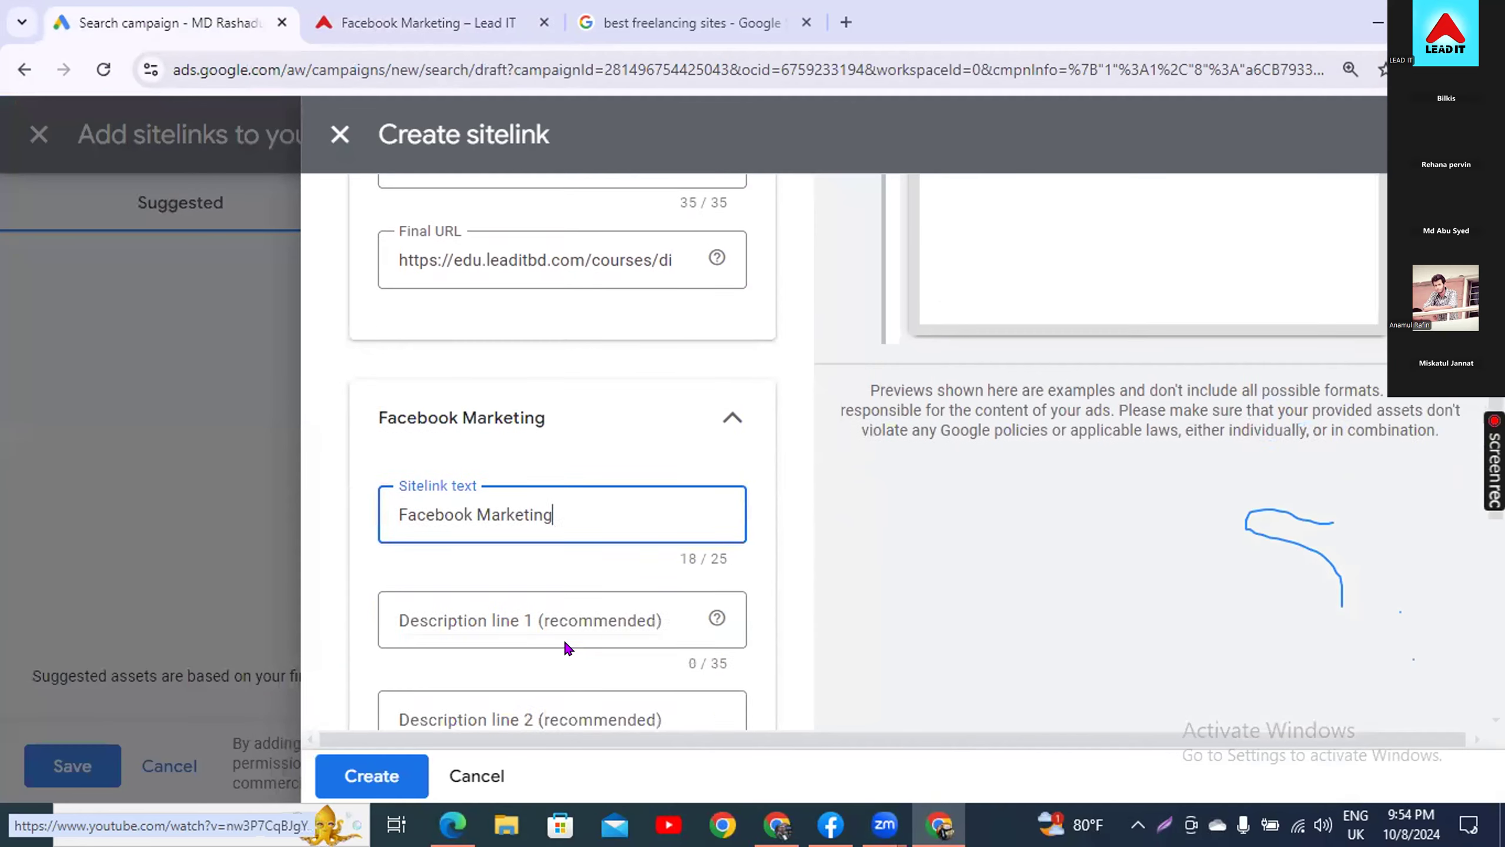
pyautogui.click(513, 564)
pyautogui.write('Facebook Markei')
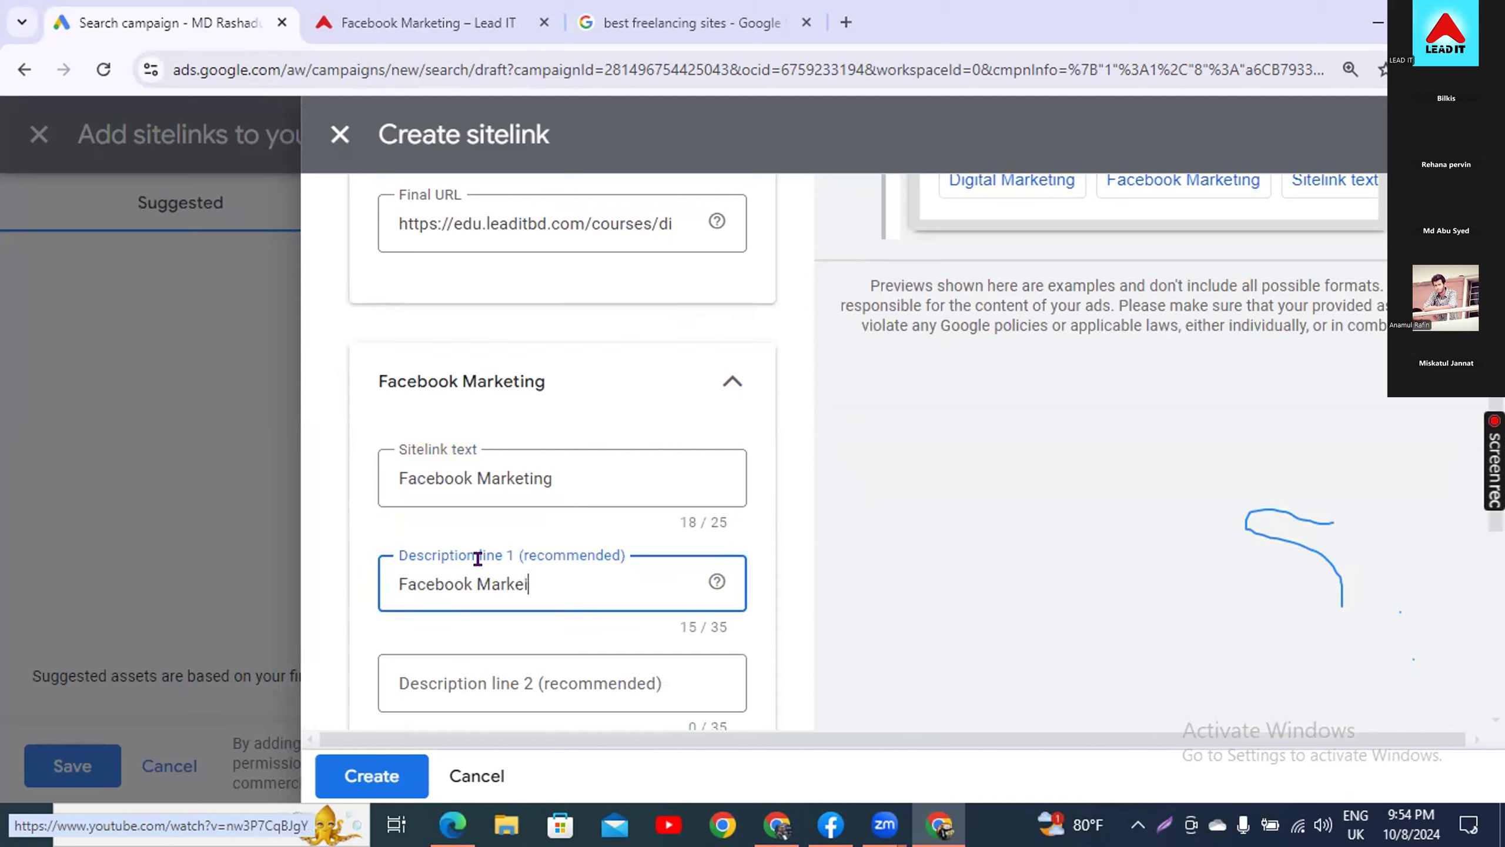
pyautogui.write('tng')
pyautogui.click(519, 585)
pyautogui.rightClick(519, 585)
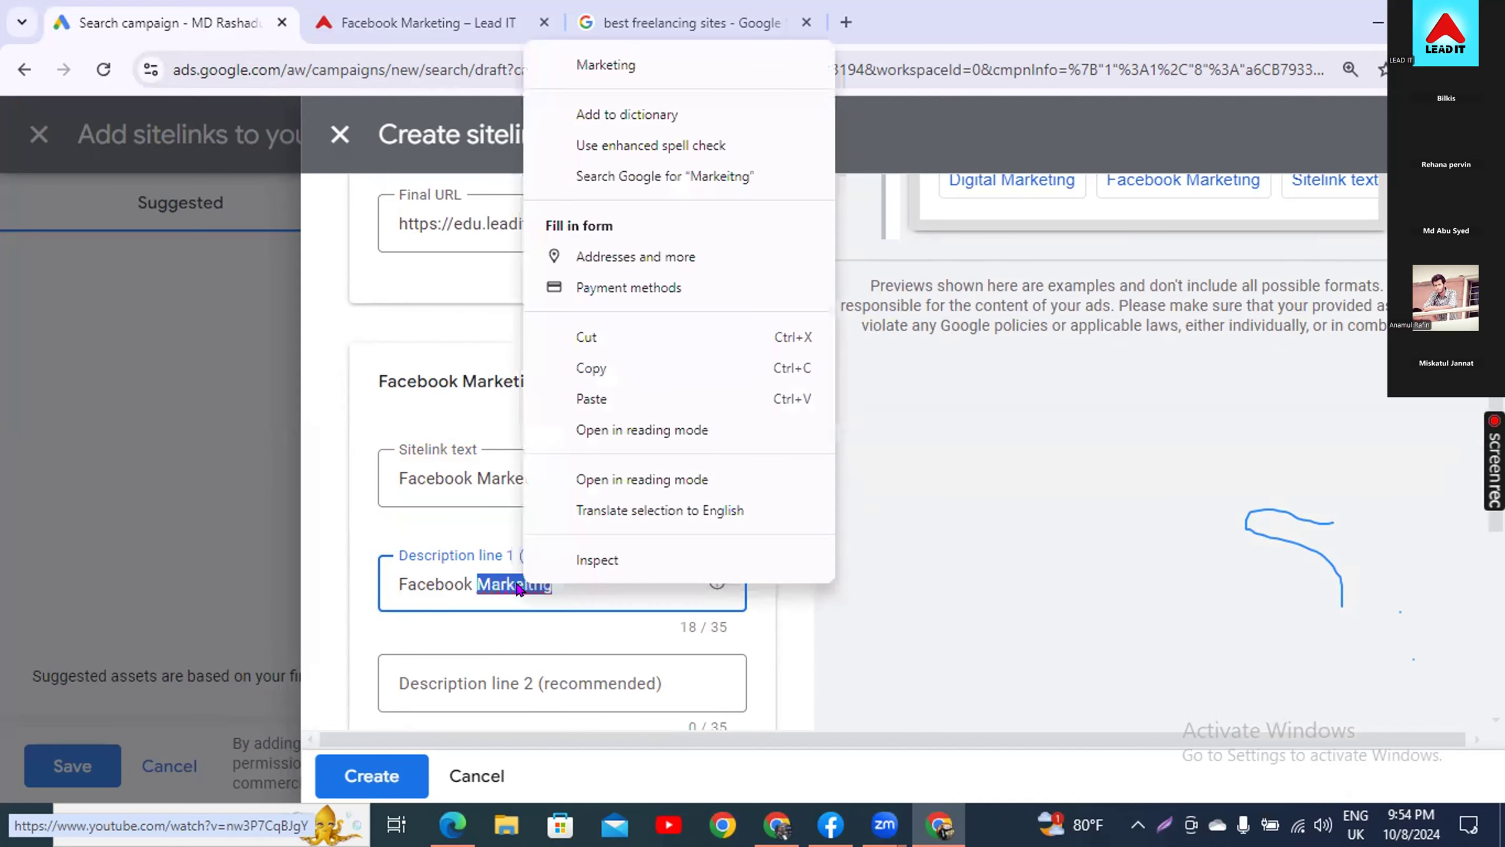
pyautogui.click(604, 66)
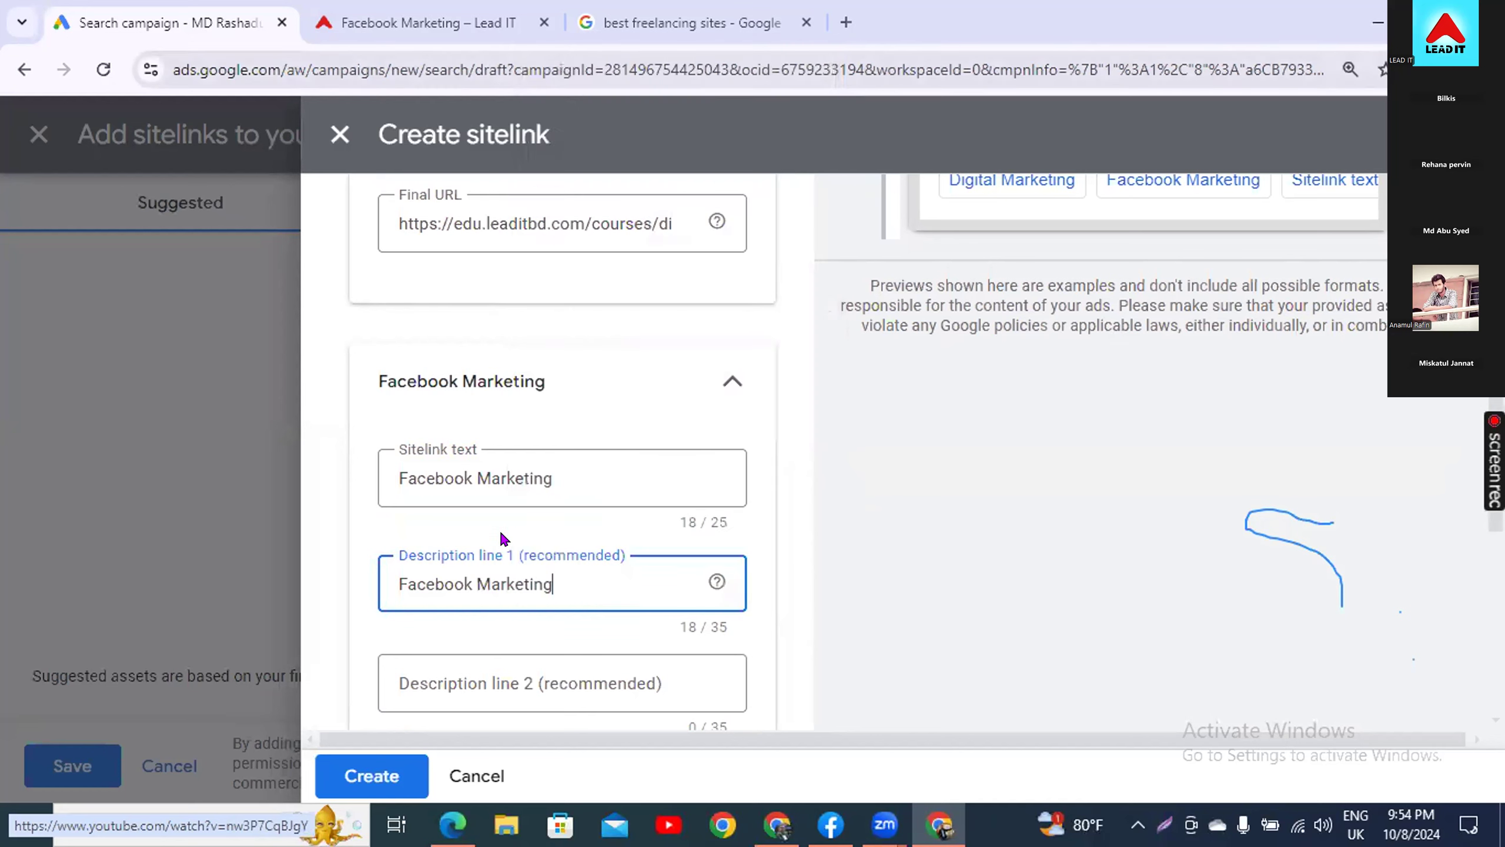
# - Enter "Grow your business with fb mk" as description line 2 of the Facebook Marketing sitelink
pyautogui.click(449, 674)
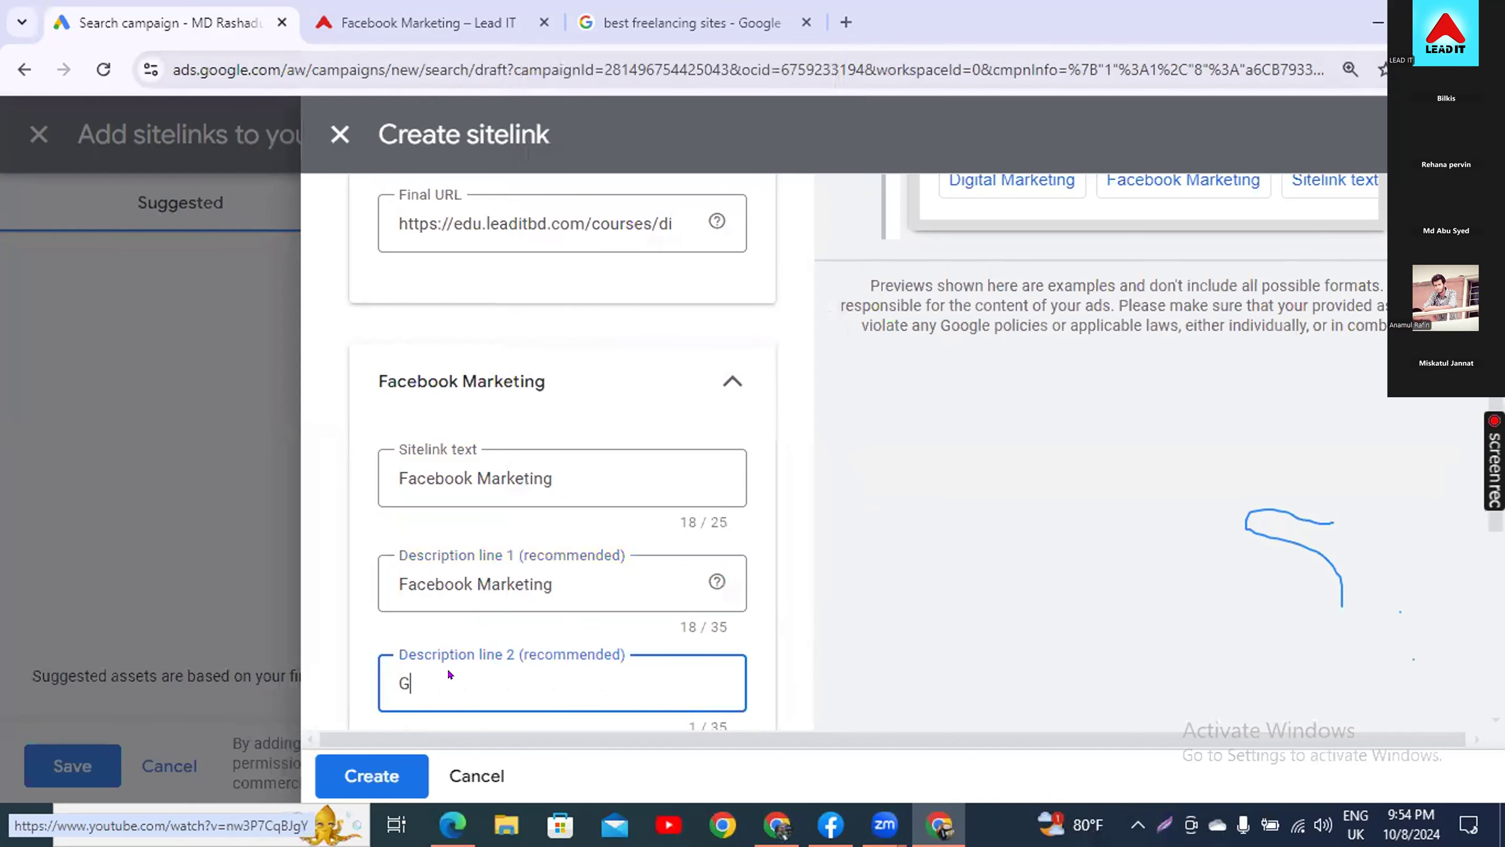
pyautogui.write('Grow your business with')
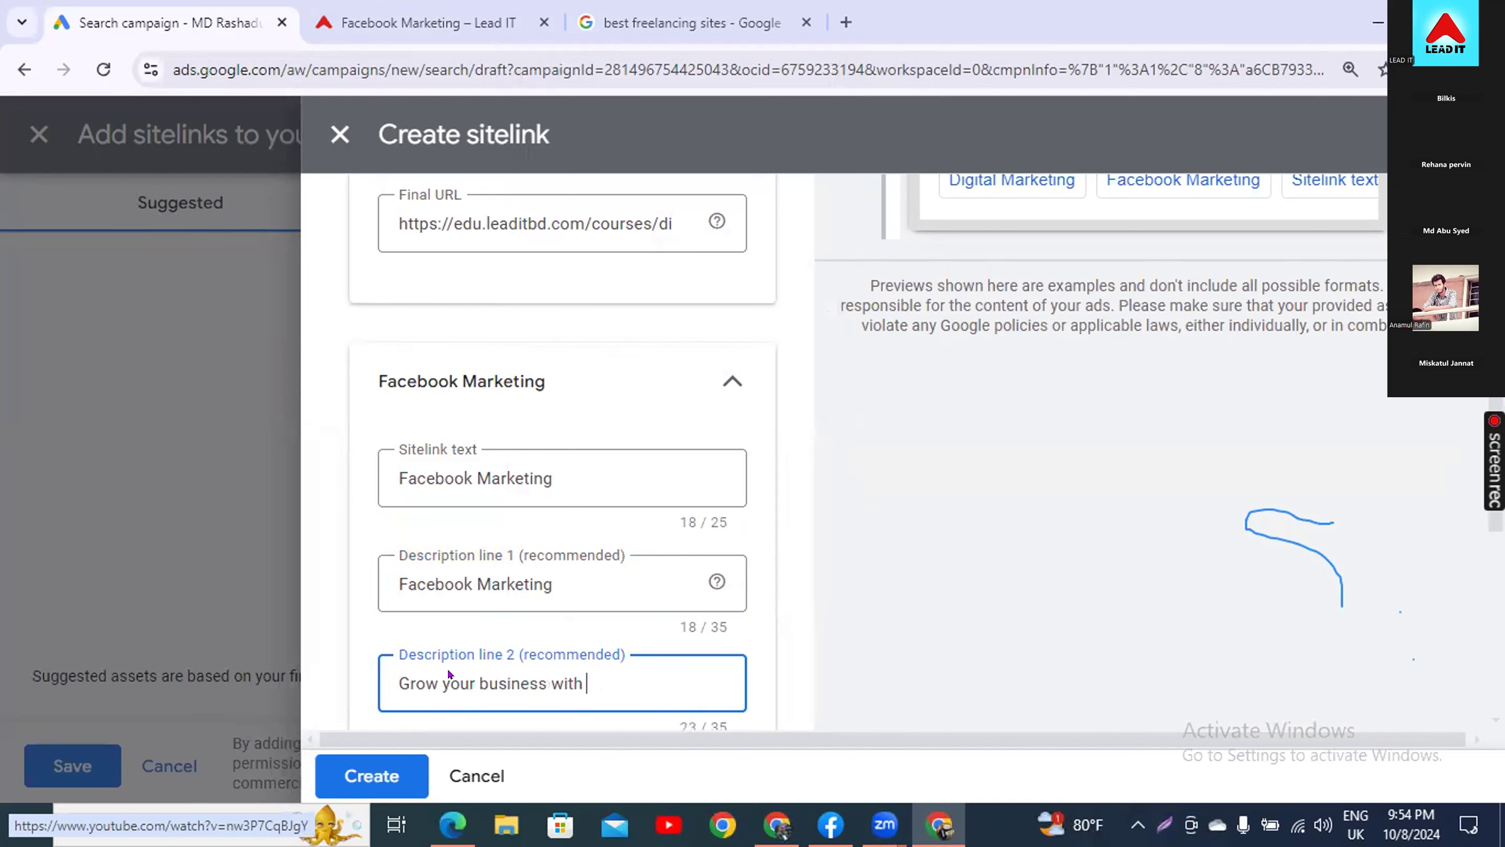
pyautogui.write(' fb ma')
pyautogui.scroll(-3, 728, 644)
pyautogui.press('BackSpace')
pyautogui.write('arketing')
pyautogui.press('BackSpace')
pyautogui.press('BackSpace')
pyautogui.press('BackSpace')
pyautogui.press('BackSpace')
pyautogui.press('BackSpace')
pyautogui.press('BackSpace')
pyautogui.press('BackSpace')
pyautogui.press('BackSpace')
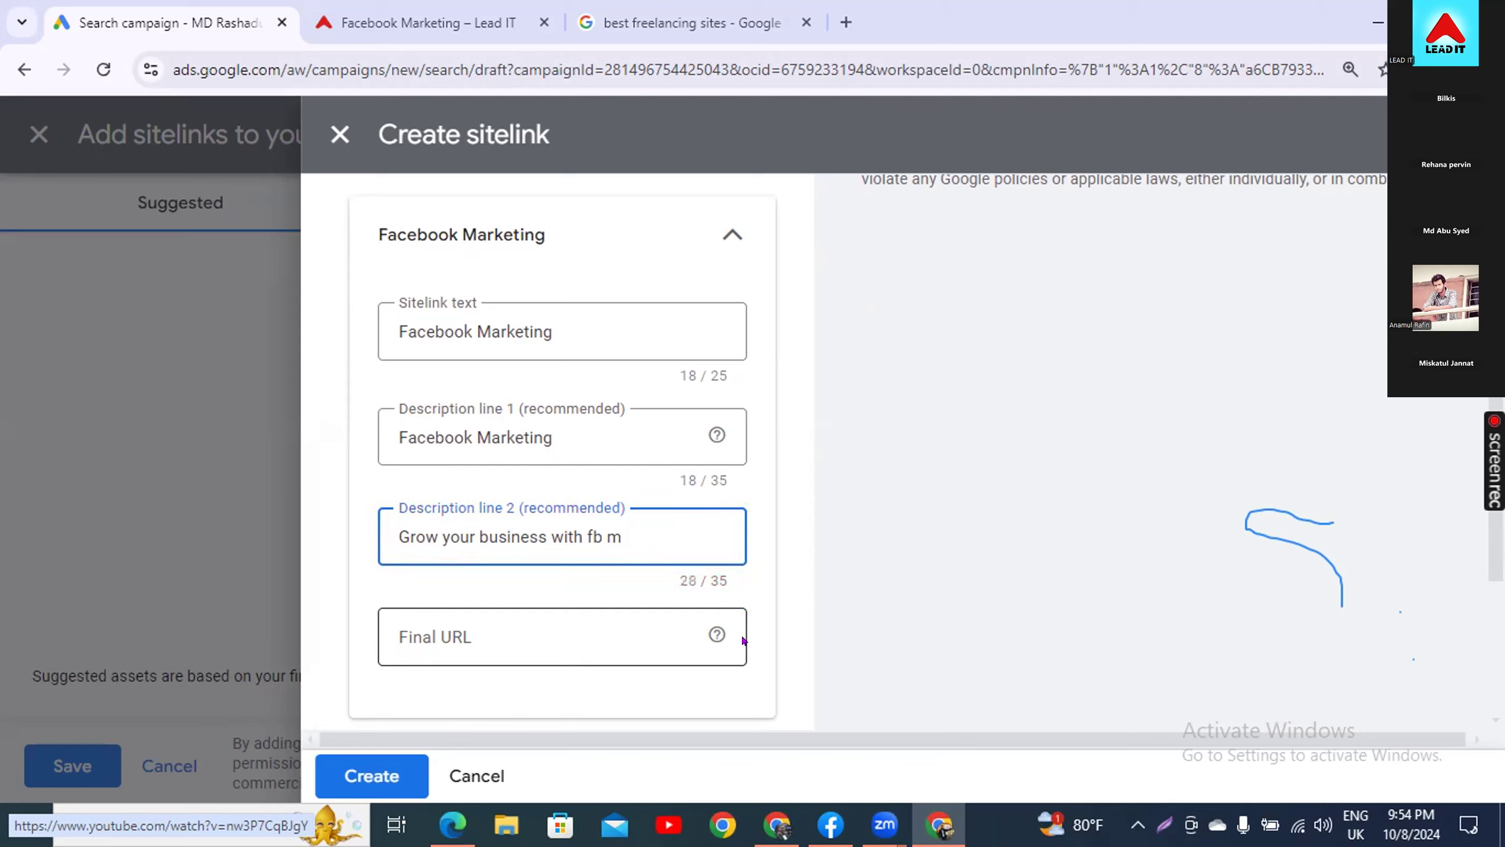
pyautogui.click(561, 627)
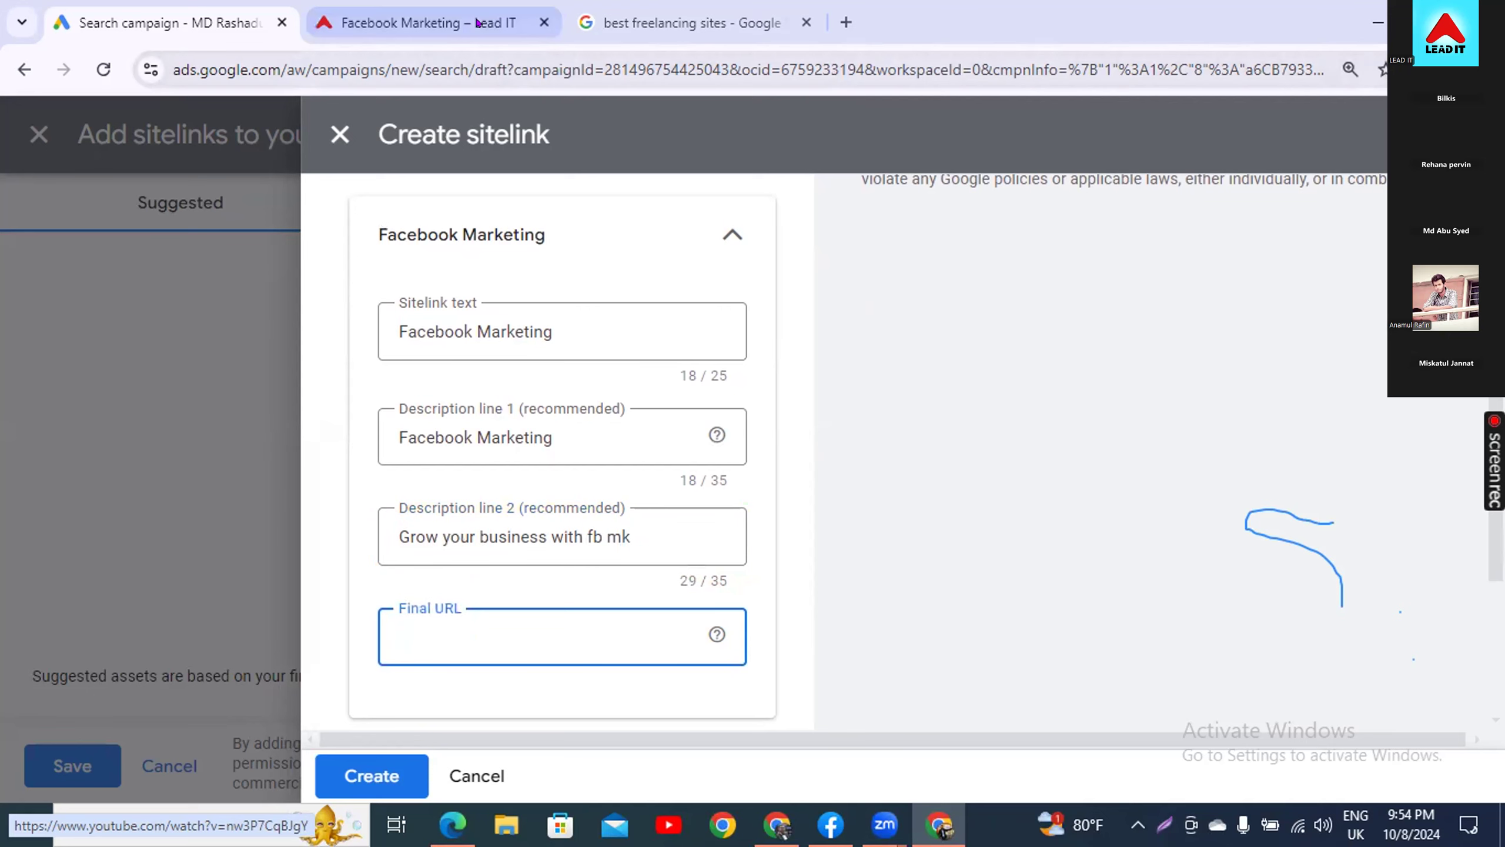
pyautogui.click(379, 24)
pyautogui.doubleClick(356, 61)
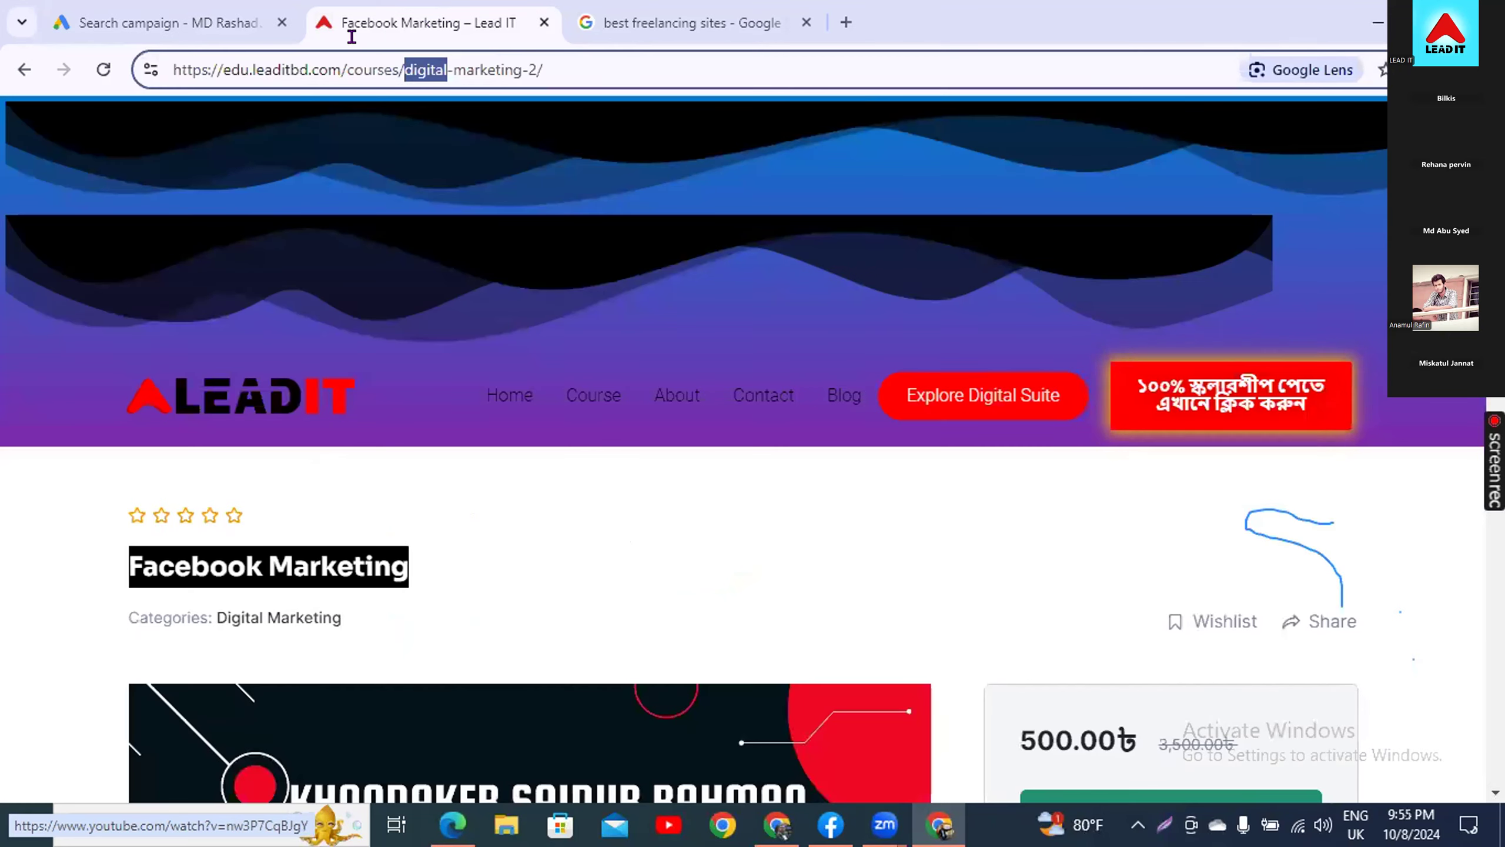
pyautogui.hotkey('ctrl', 'a')
pyautogui.hotkey('ctrl', 'c')
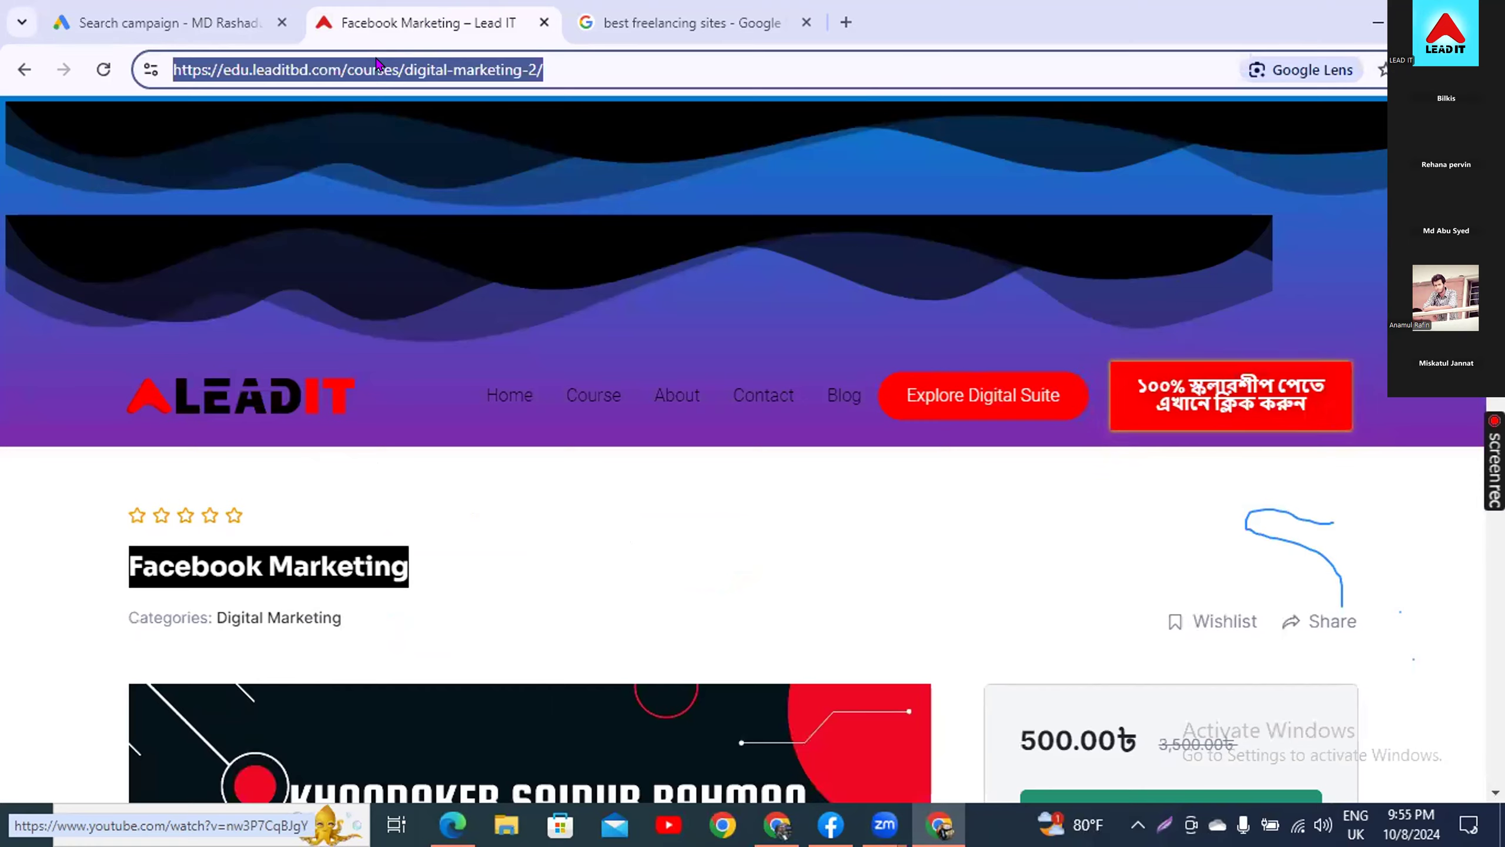
pyautogui.click(231, 25)
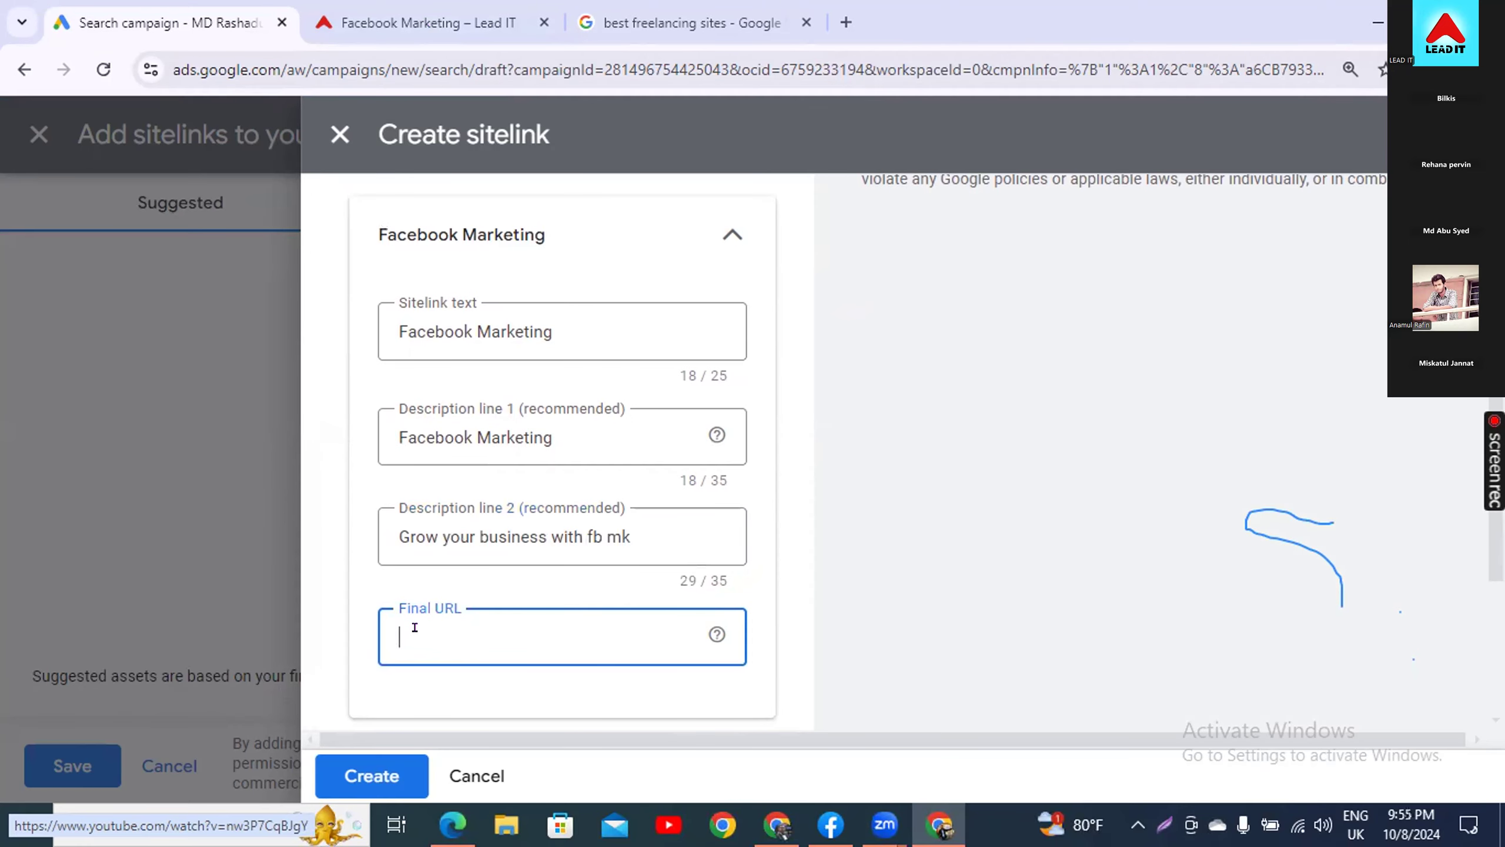
pyautogui.hotkey('ctrl', 'v')
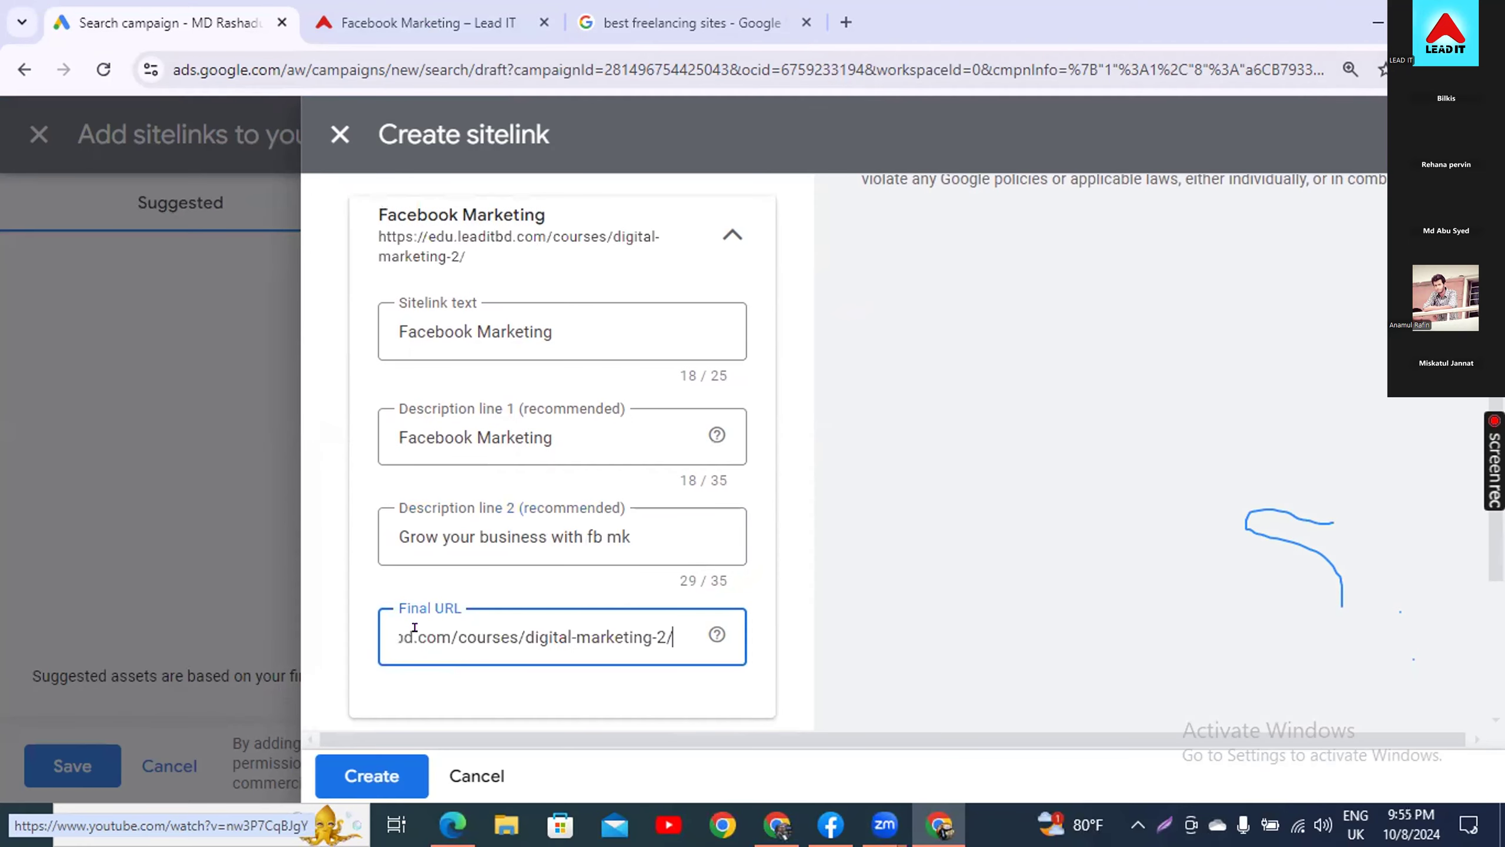
# - Capitalize "FB" in description line 2 of the Facebook Marketing sitelink, then expand the Sitelink 3 form
pyautogui.doubleClick(589, 521)
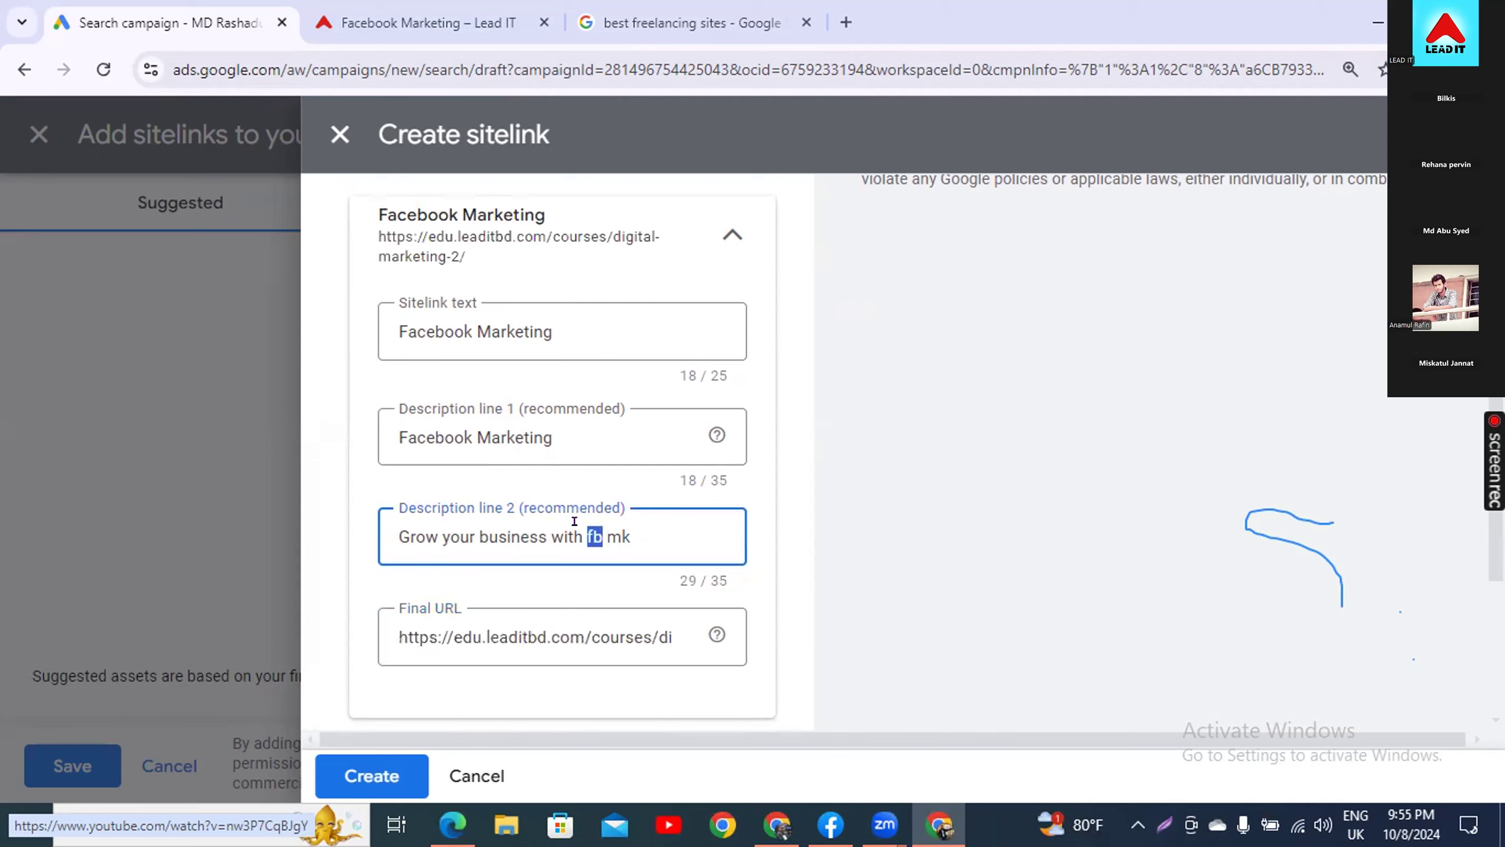
pyautogui.write('FV')
pyautogui.scroll(-2, 670, 525)
pyautogui.click(501, 631)
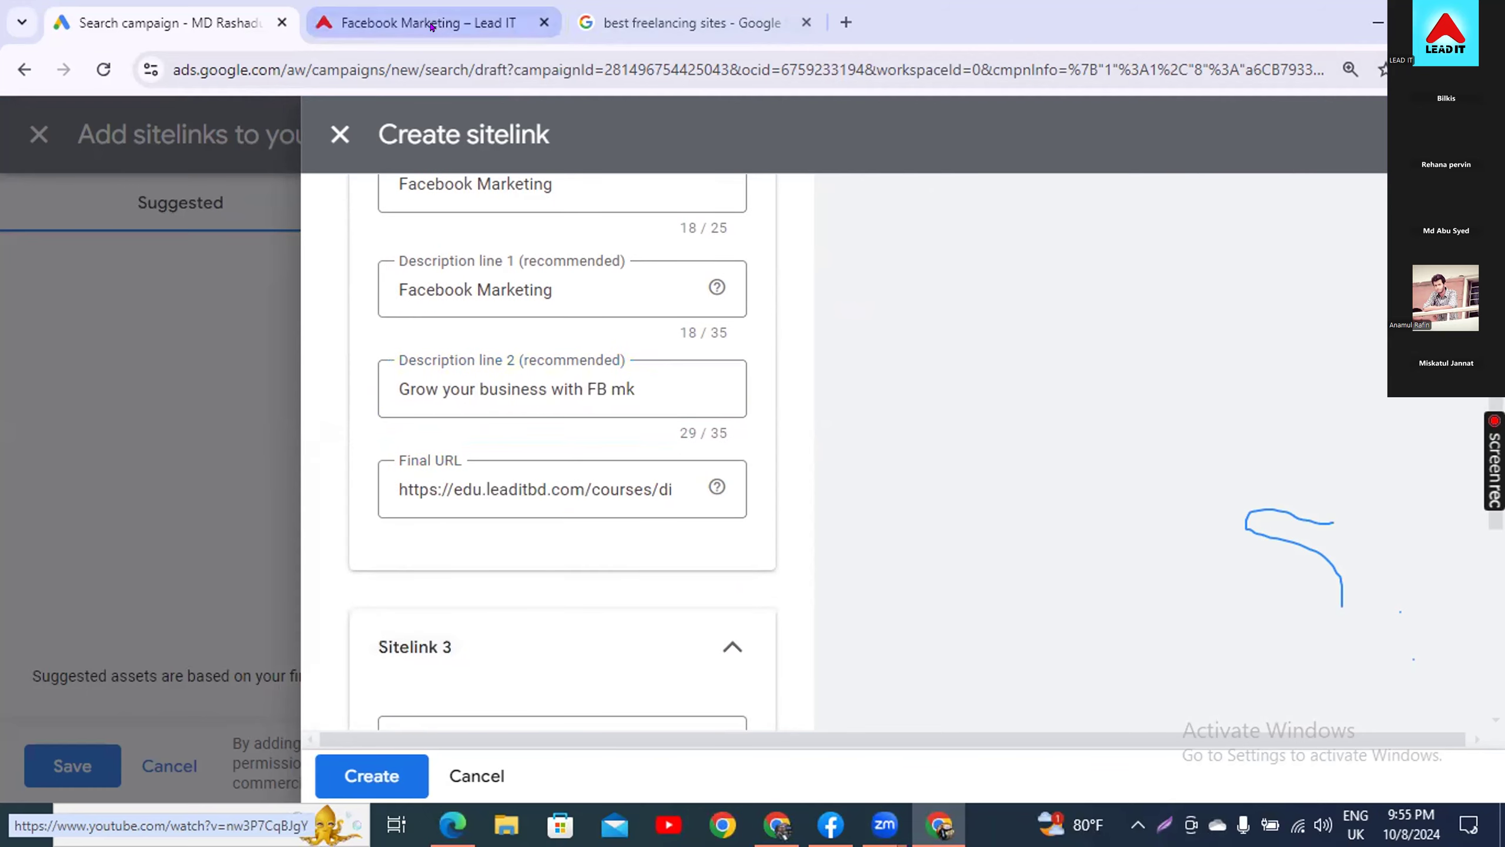
# - Go back to the Lead IT course list and open the "Digital Marketing Full Course" page
pyautogui.click(432, 24)
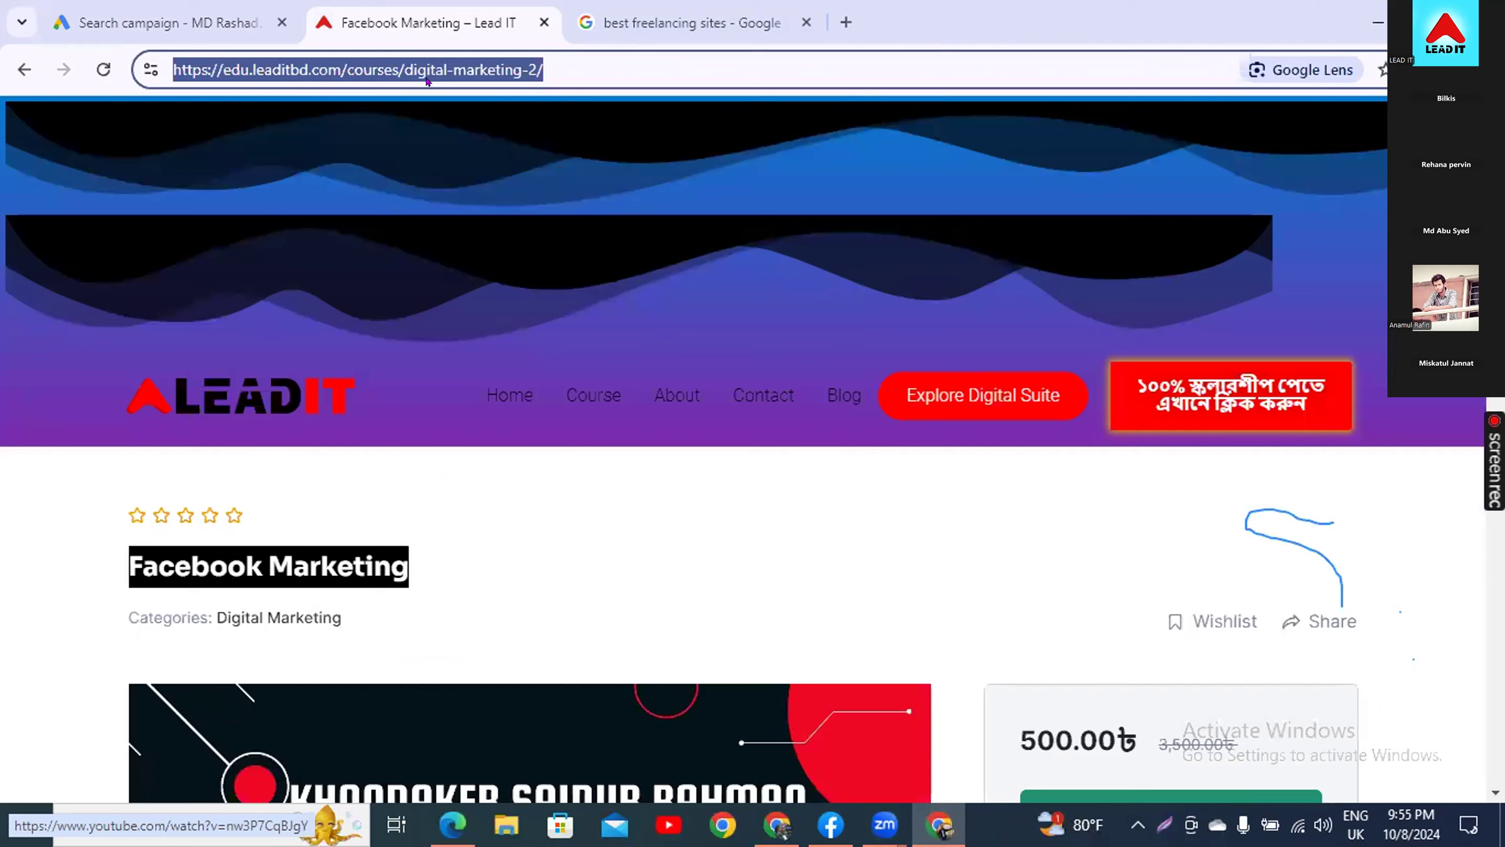
pyautogui.click(24, 66)
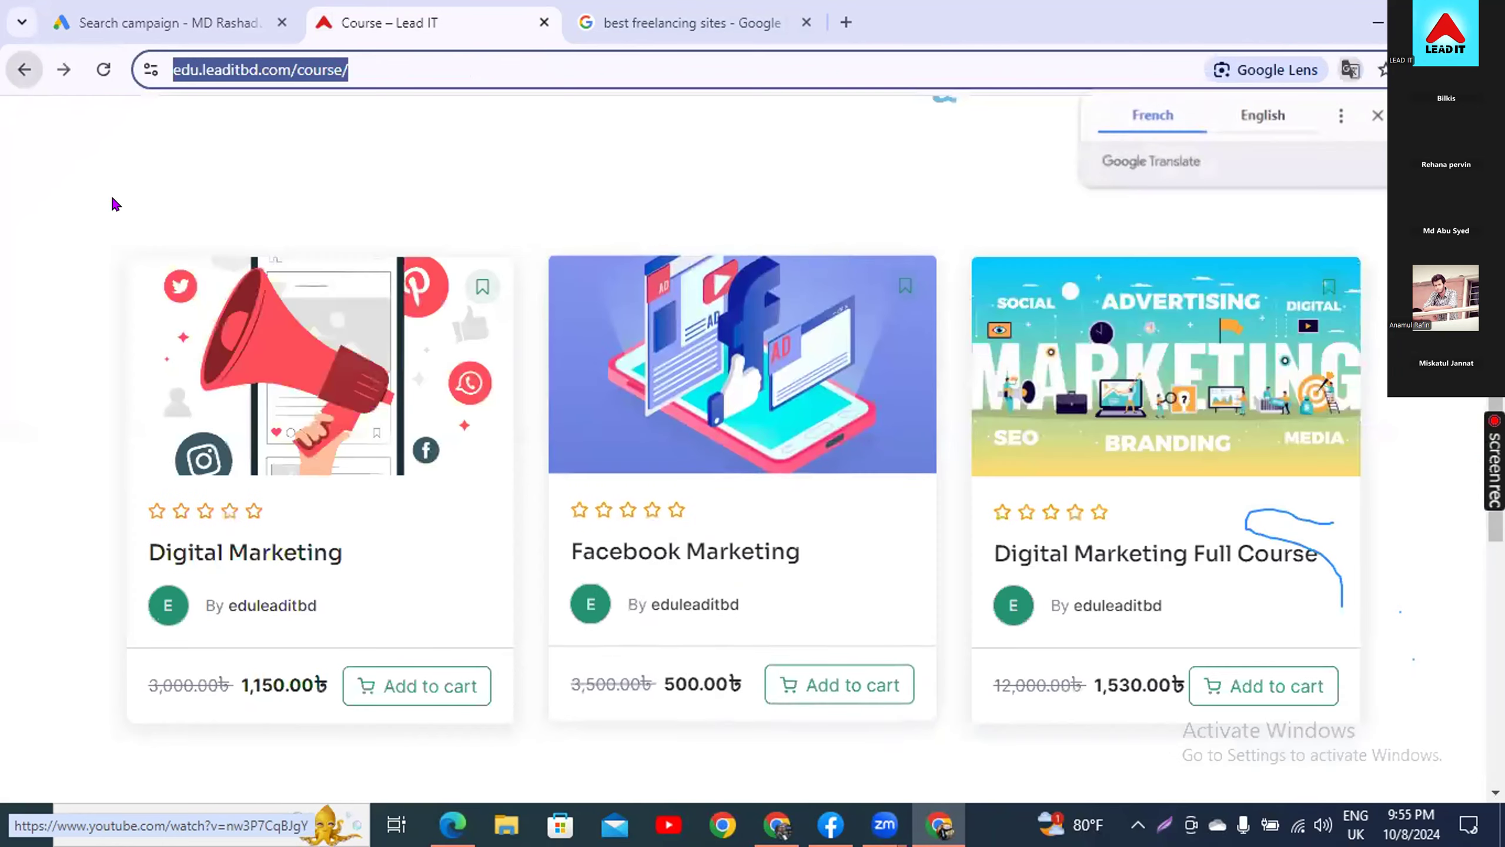
pyautogui.click(1102, 555)
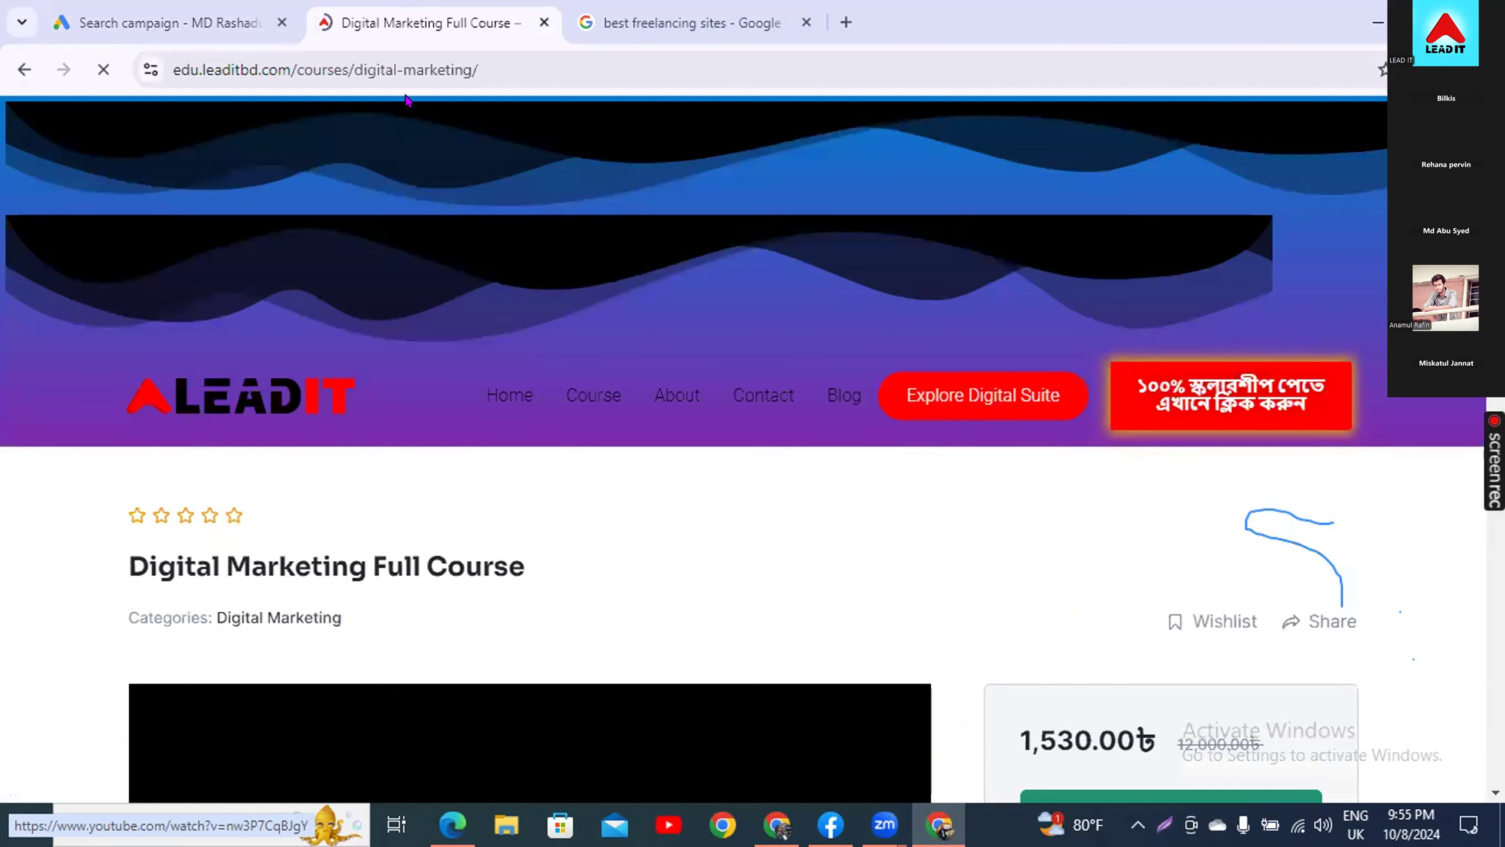
# - Copy the course title "Digital Marketing Full Course" from its Lead IT page into Sitelink 3 as the sitelink text
pyautogui.moveTo(523, 564); pyautogui.dragTo(126, 571)
pyautogui.hotkey('ctrl', 'c')
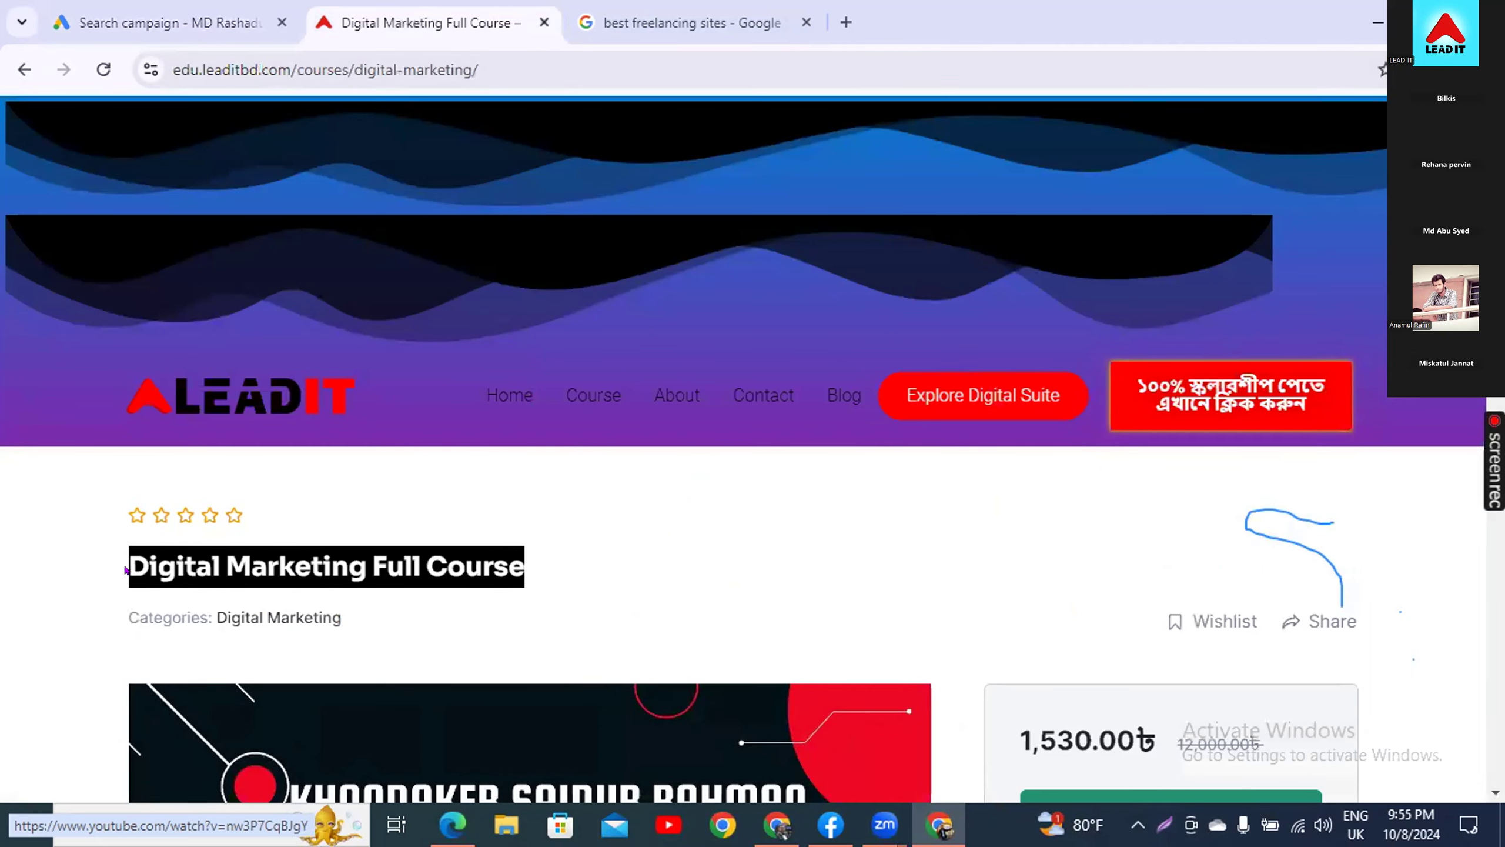
pyautogui.click(59, 12)
pyautogui.scroll(-5, 481, 611)
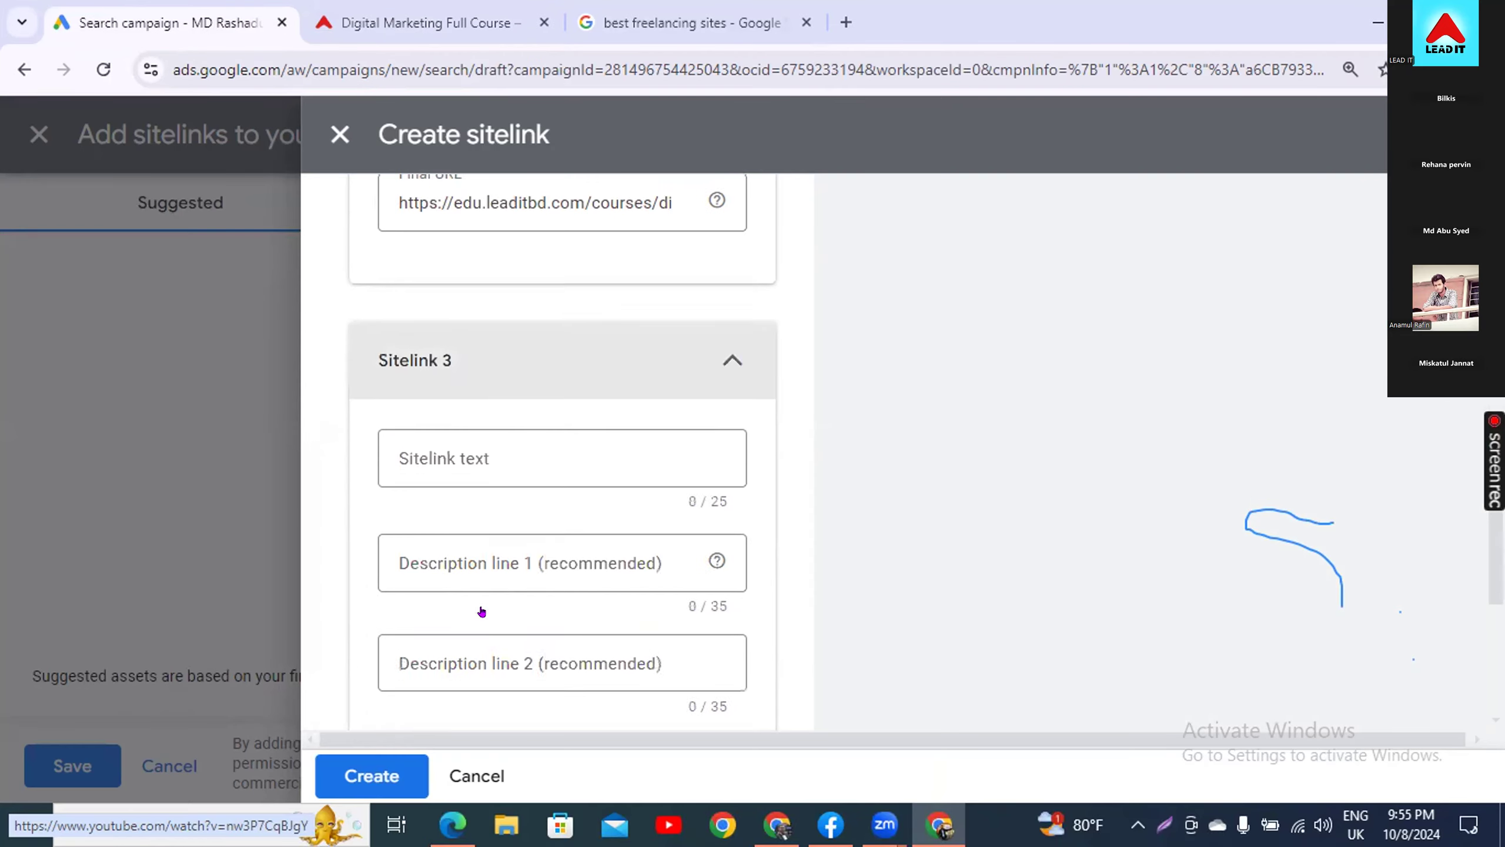
pyautogui.click(489, 436)
pyautogui.hotkey('ctrl', 'v')
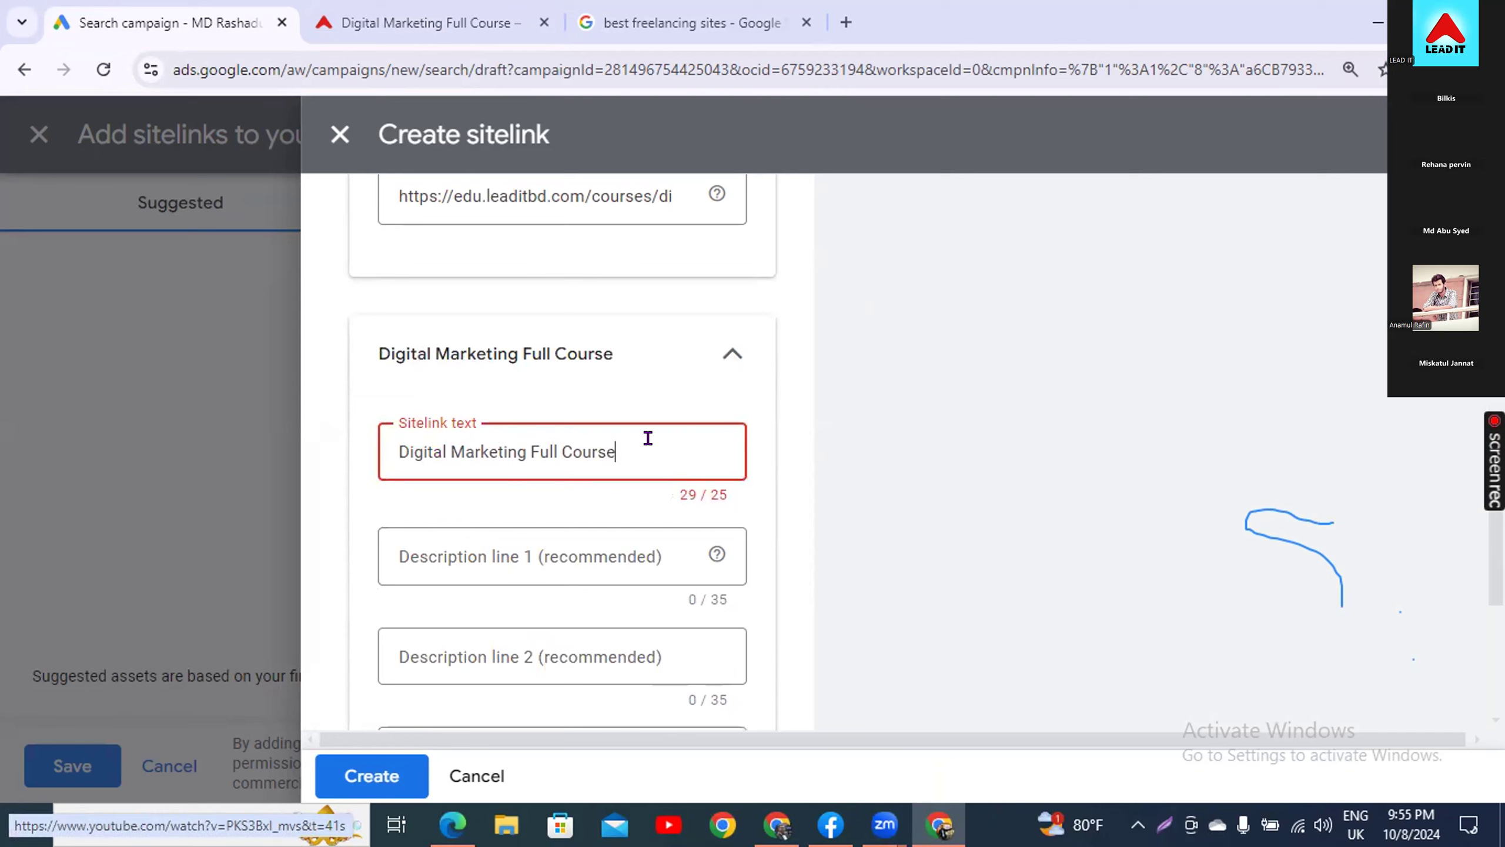
# - Shorten Sitelink 3's text to "Digital Marketing Full" and paste "Digital Marketing Full Course" as its description line 1
pyautogui.press('BackSpace')
pyautogui.press('BackSpace')
pyautogui.press('BackSpace')
pyautogui.press('BackSpace')
pyautogui.press('BackSpace')
pyautogui.press('BackSpace')
pyautogui.press('BackSpace')
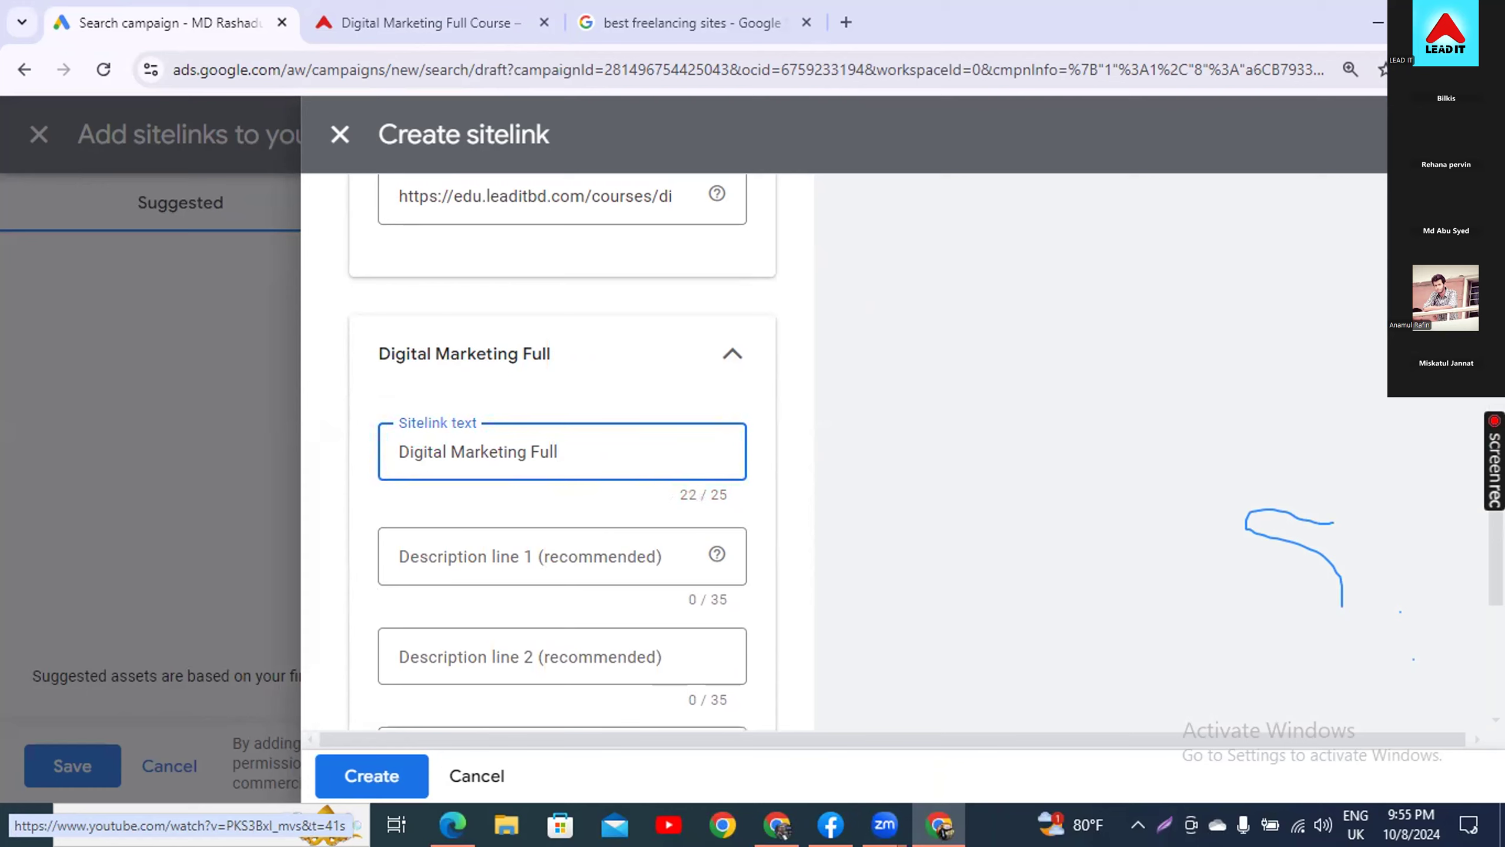
pyautogui.click(563, 529)
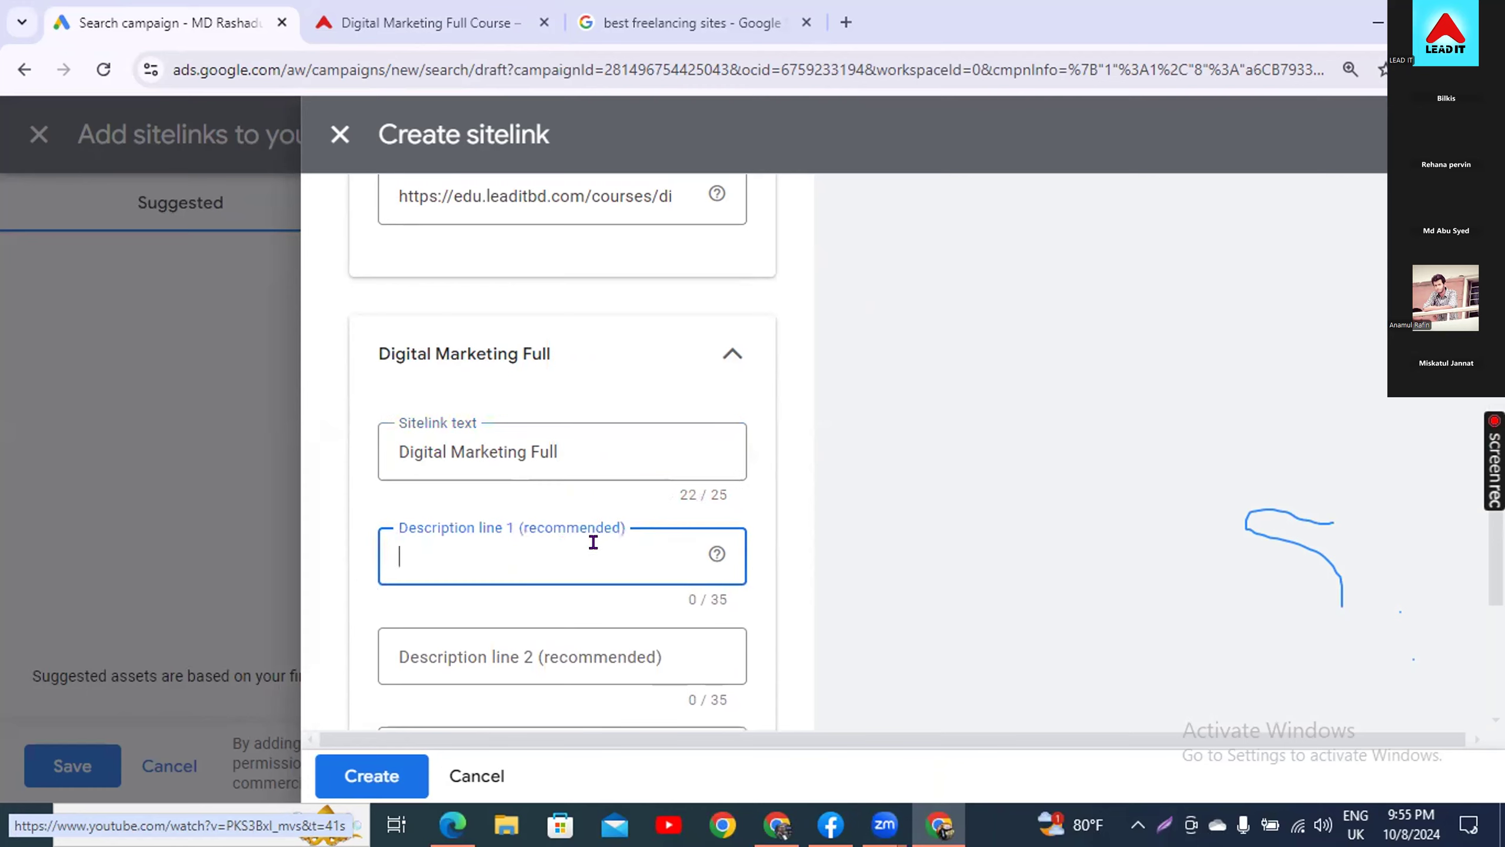
pyautogui.hotkey('ctrl', 'v')
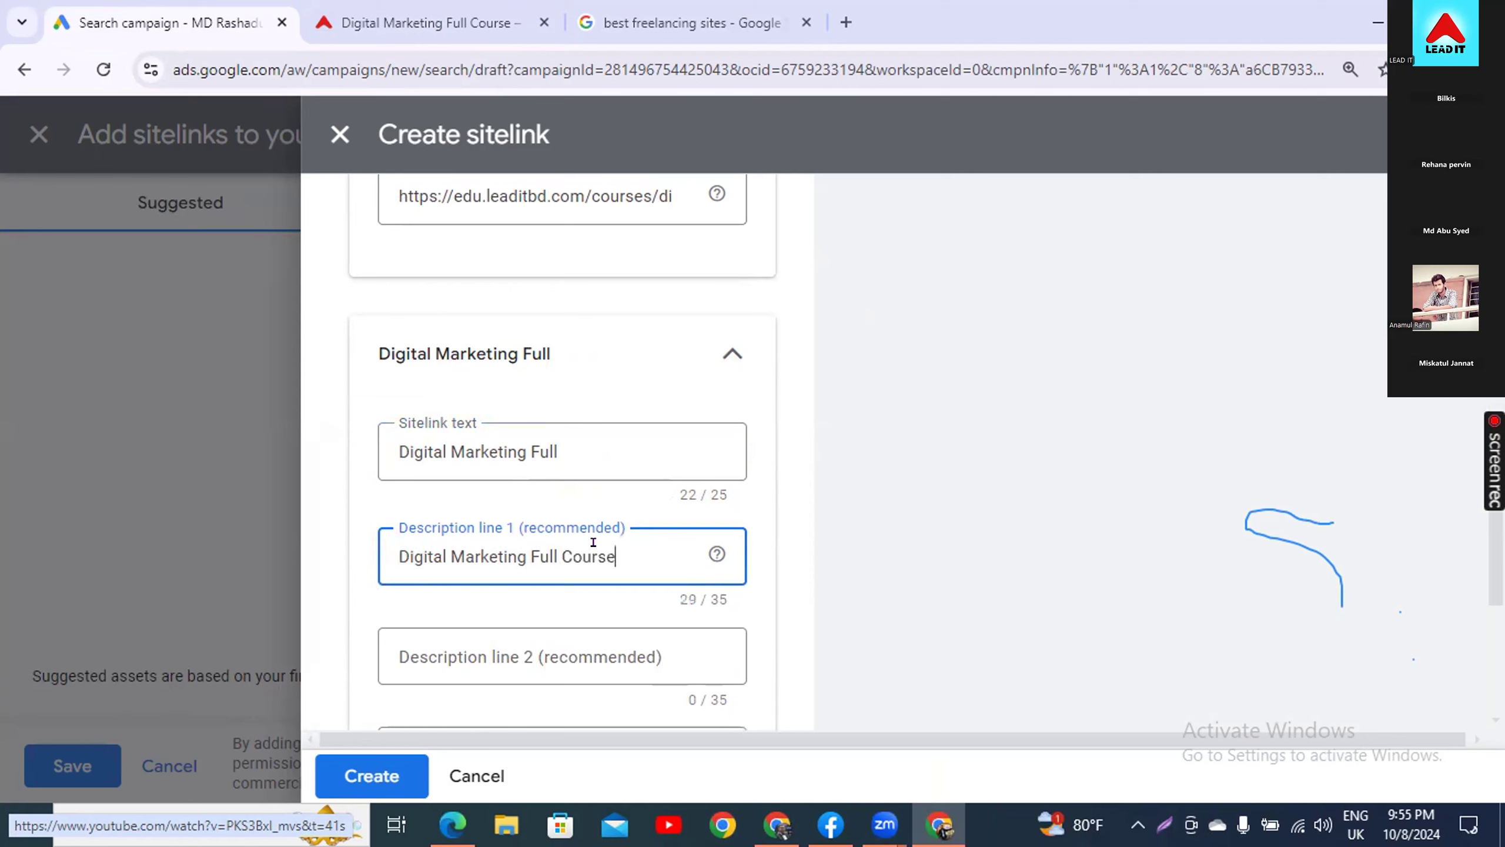
pyautogui.write('in one')
pyautogui.press('BackSpace')
pyautogui.press('BackSpace')
pyautogui.press('BackSpace')
pyautogui.press('BackSpace')
pyautogui.press('BackSpace')
pyautogui.press('BackSpace')
pyautogui.press('BackSpace')
# - Enter "Earn money easy by freelancing" as description line 2 of the Digital Marketing Full sitelink
pyautogui.click(711, 655)
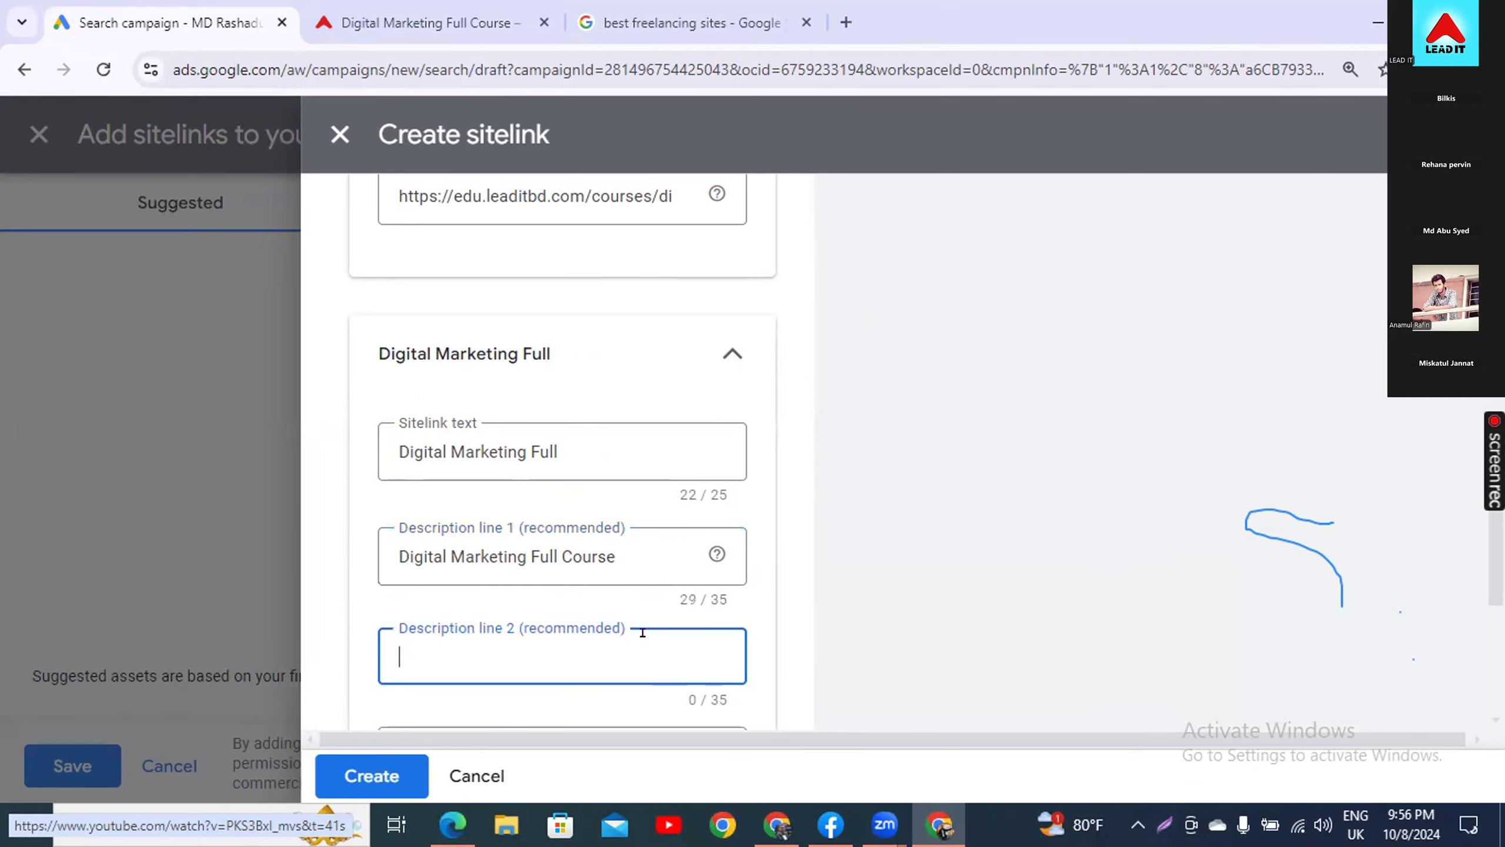
pyautogui.scroll(-2, 758, 634)
pyautogui.write('Earn mo')
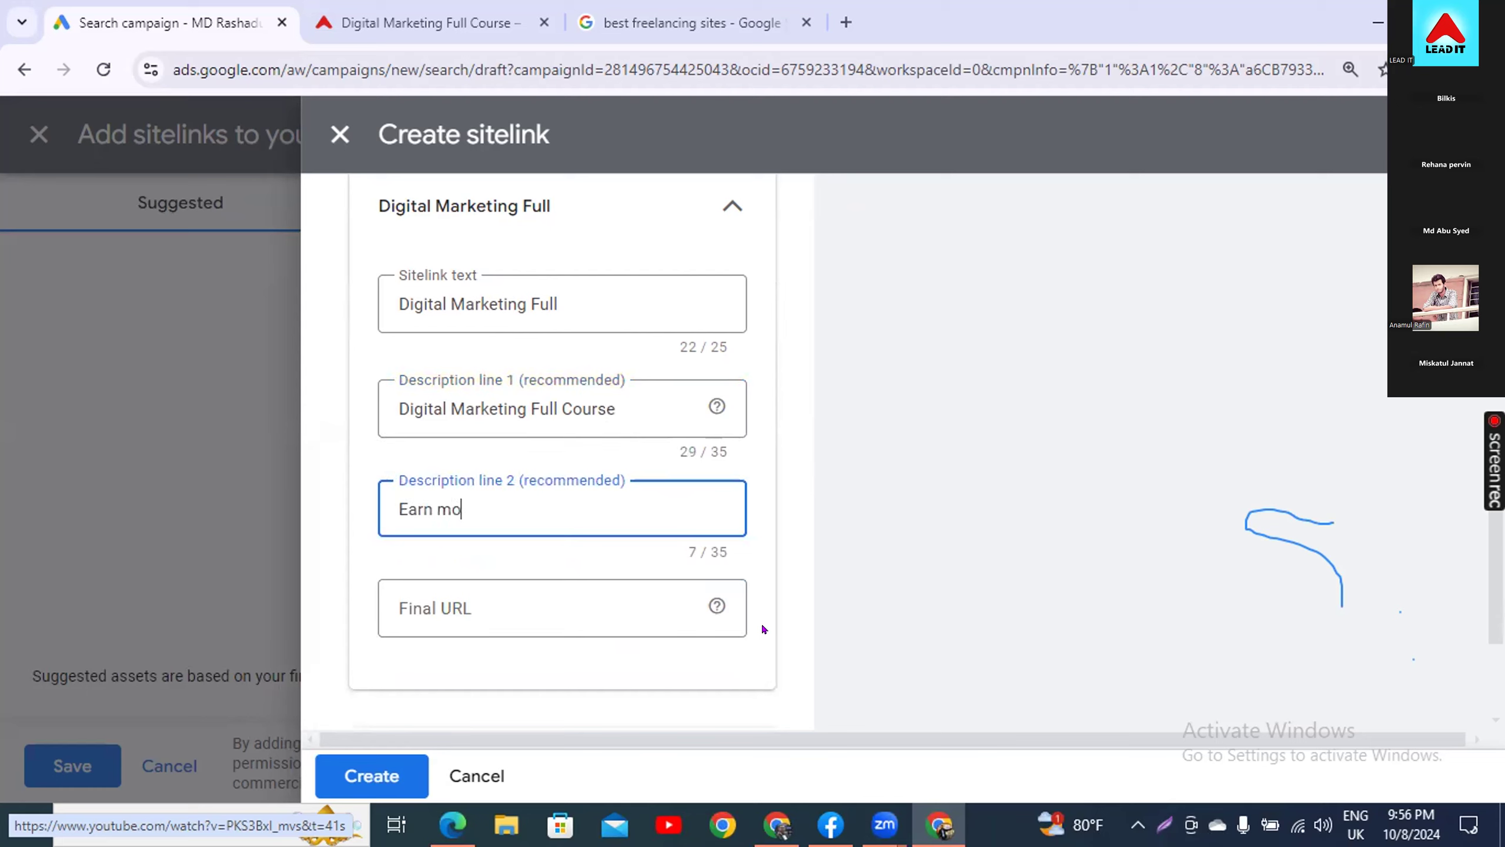
pyautogui.write('ney easy ')
pyautogui.write(' by freel')
pyautogui.write('ac')
pyautogui.write('ncing')
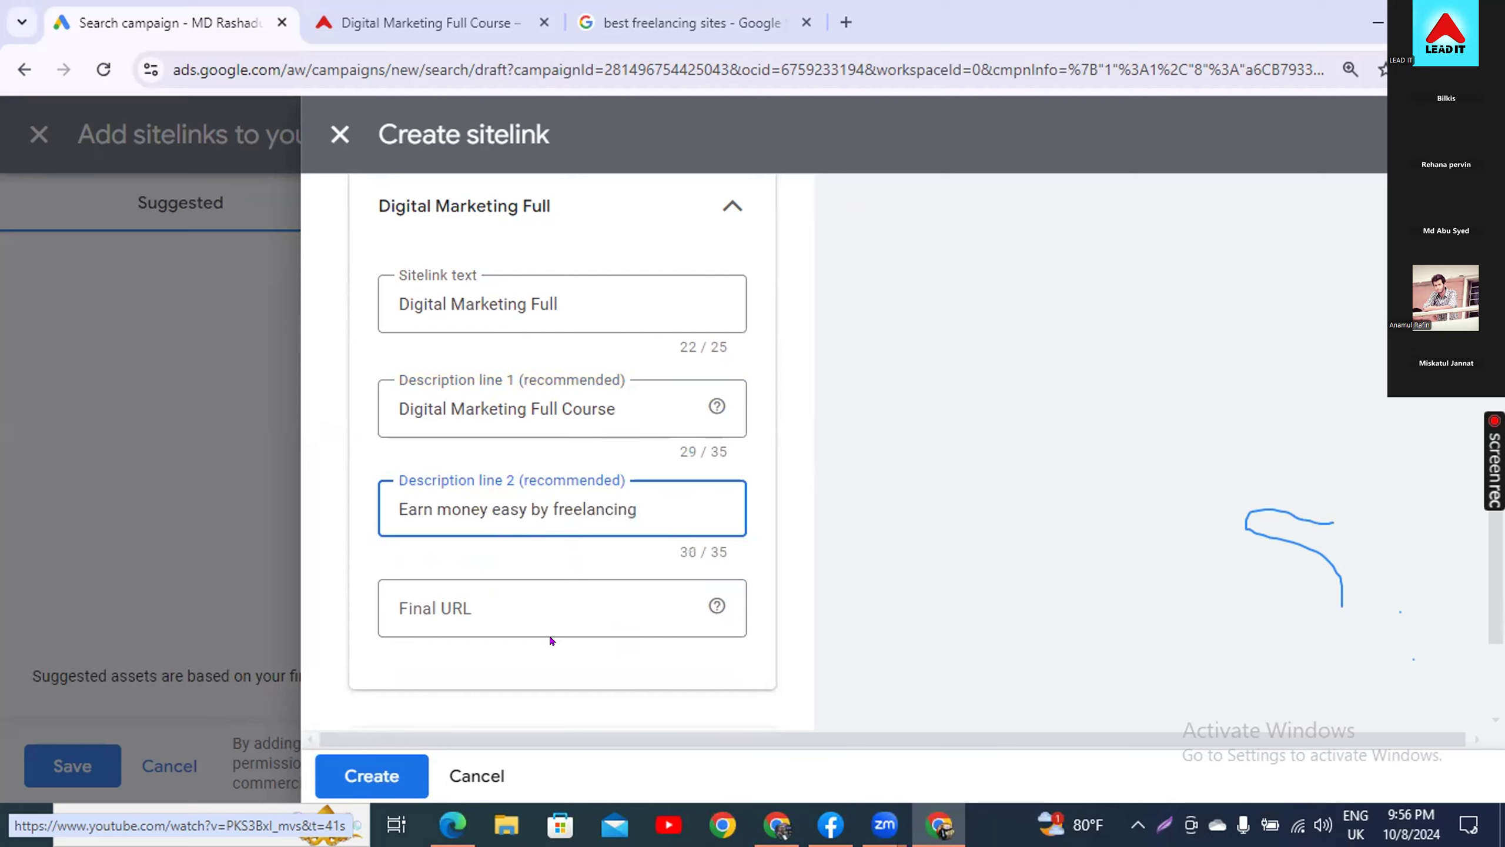
pyautogui.click(521, 599)
pyautogui.click(396, 24)
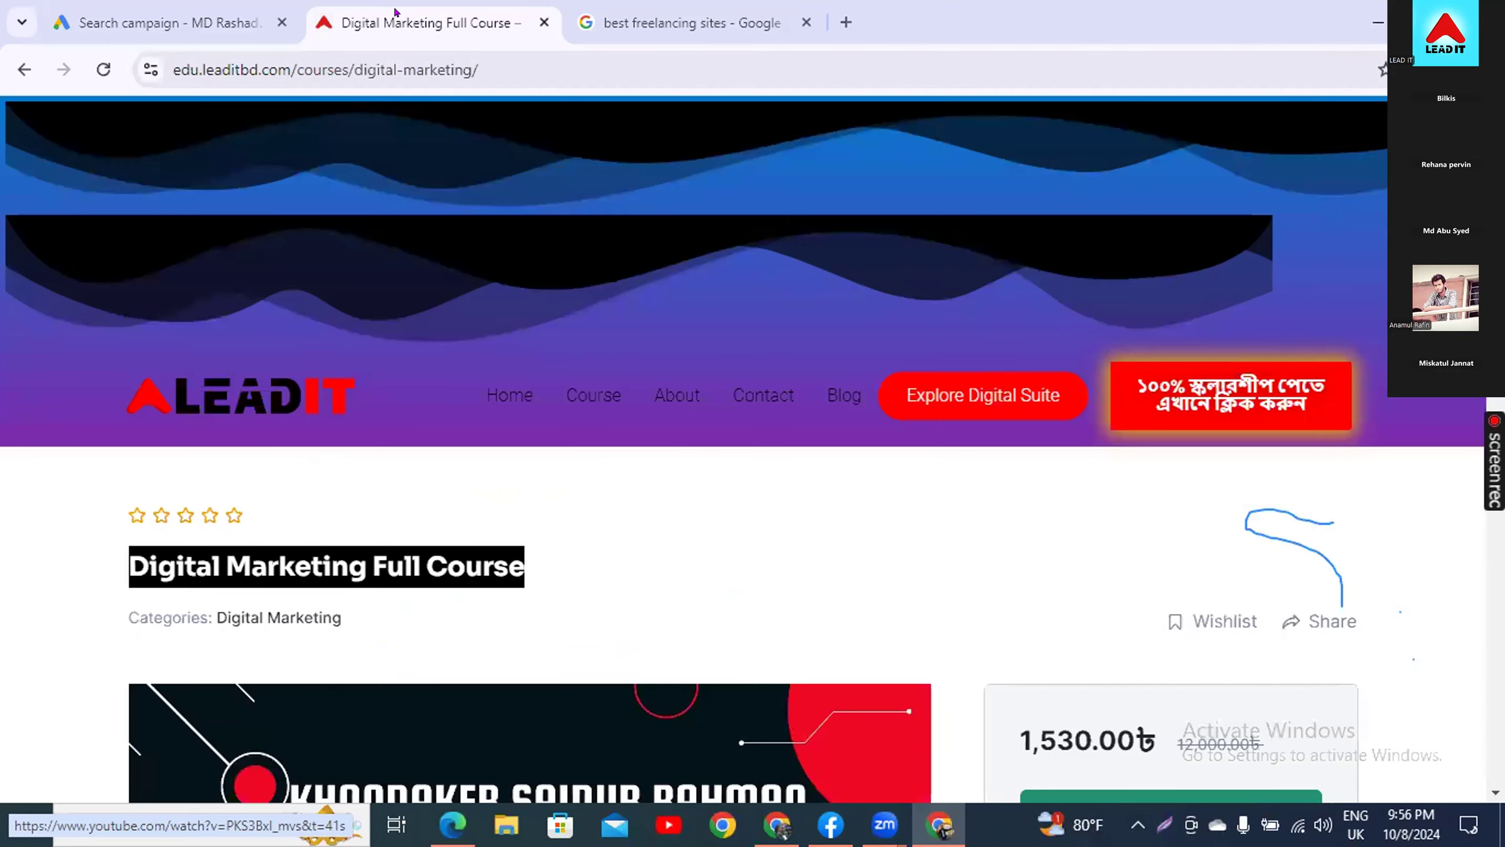
pyautogui.click(495, 66)
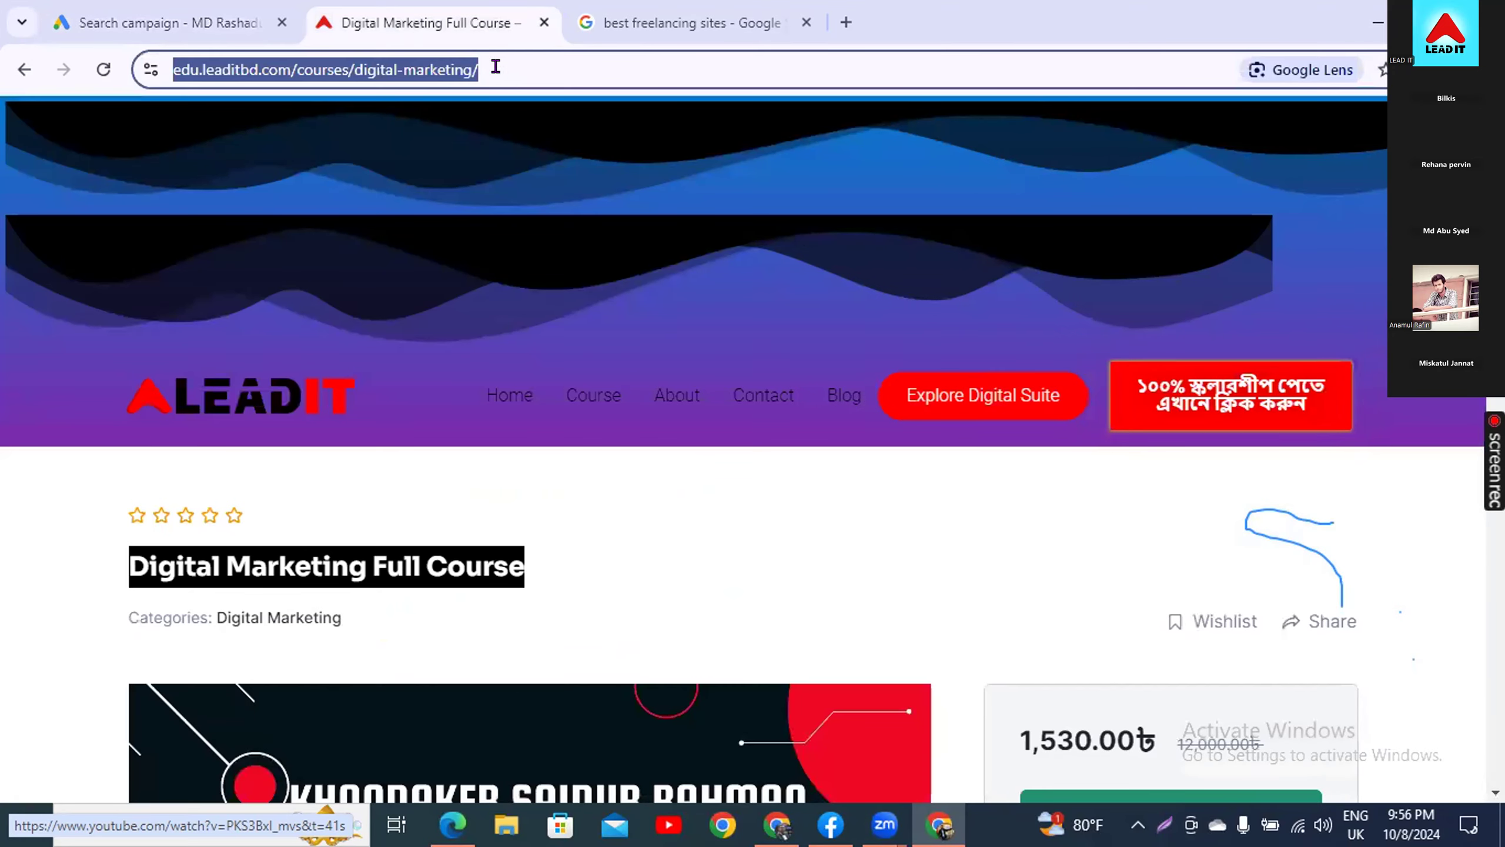
pyautogui.click(528, 54)
pyautogui.tripleClick(528, 53)
pyautogui.hotkey('ctrl', 'c')
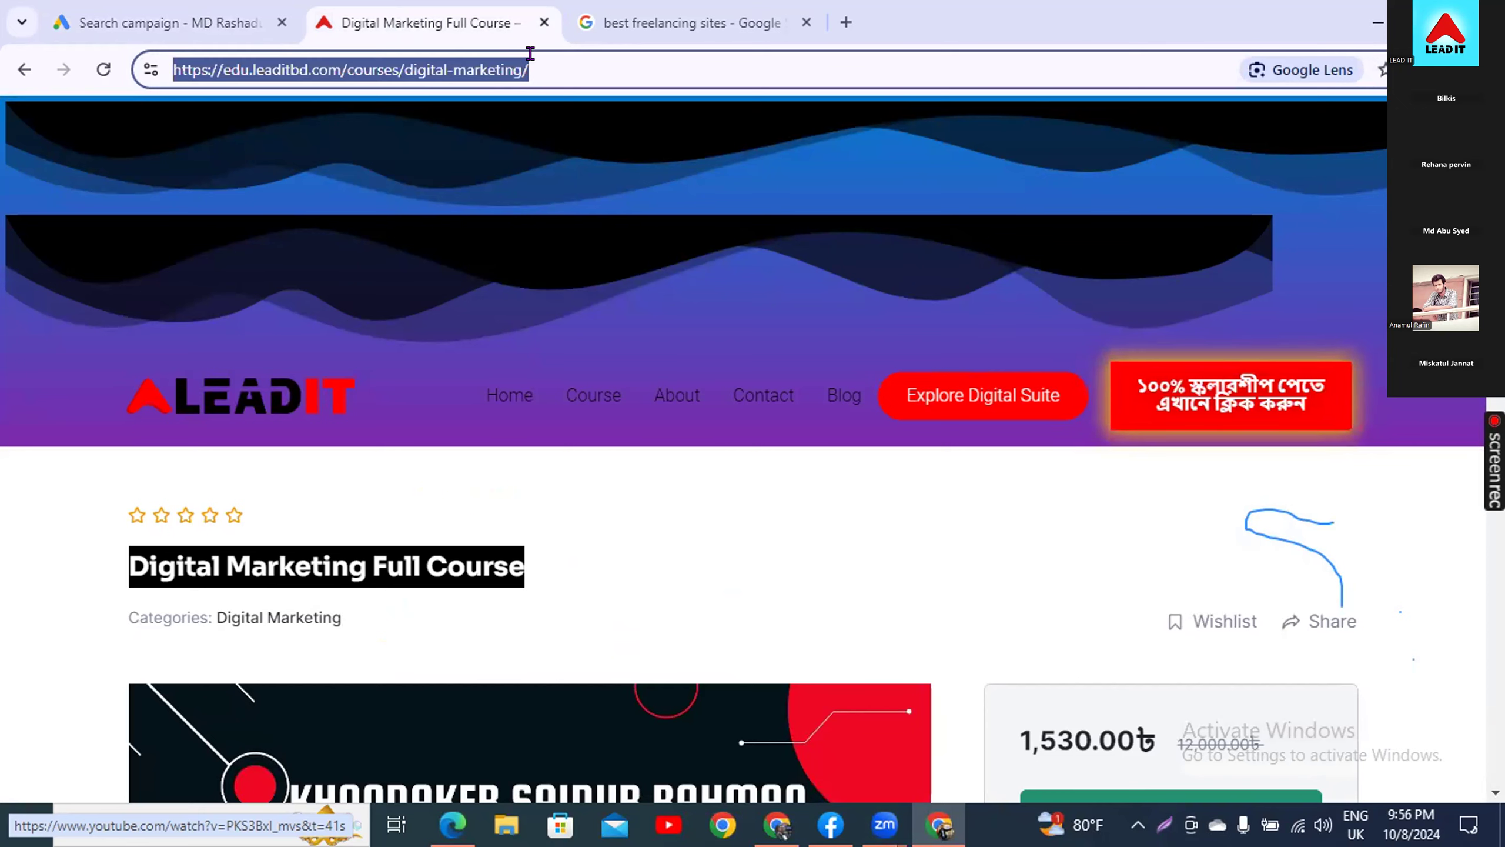
pyautogui.click(182, 24)
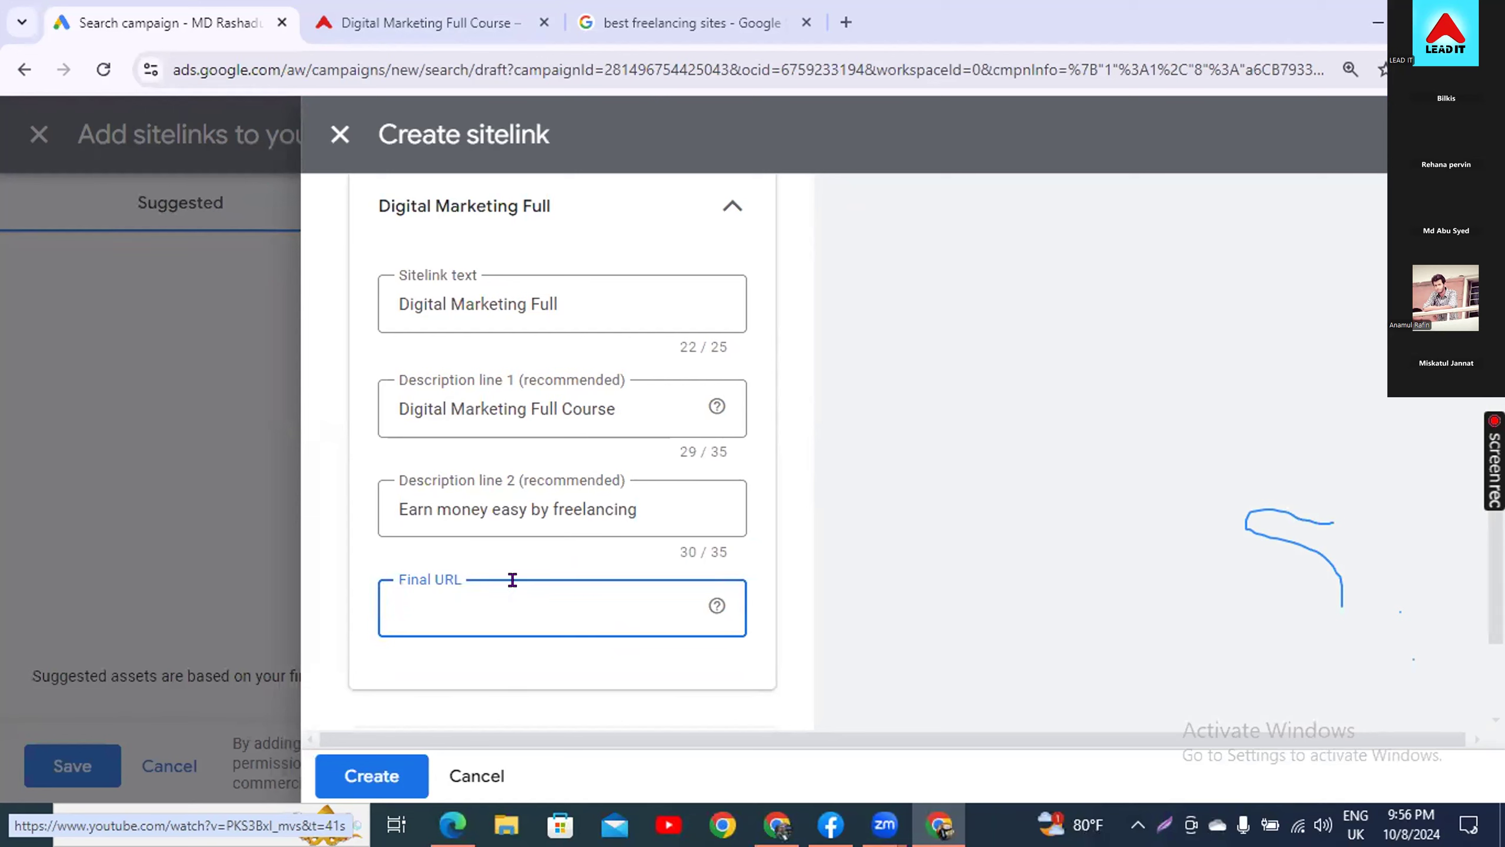
pyautogui.hotkey('ctrl', 'v')
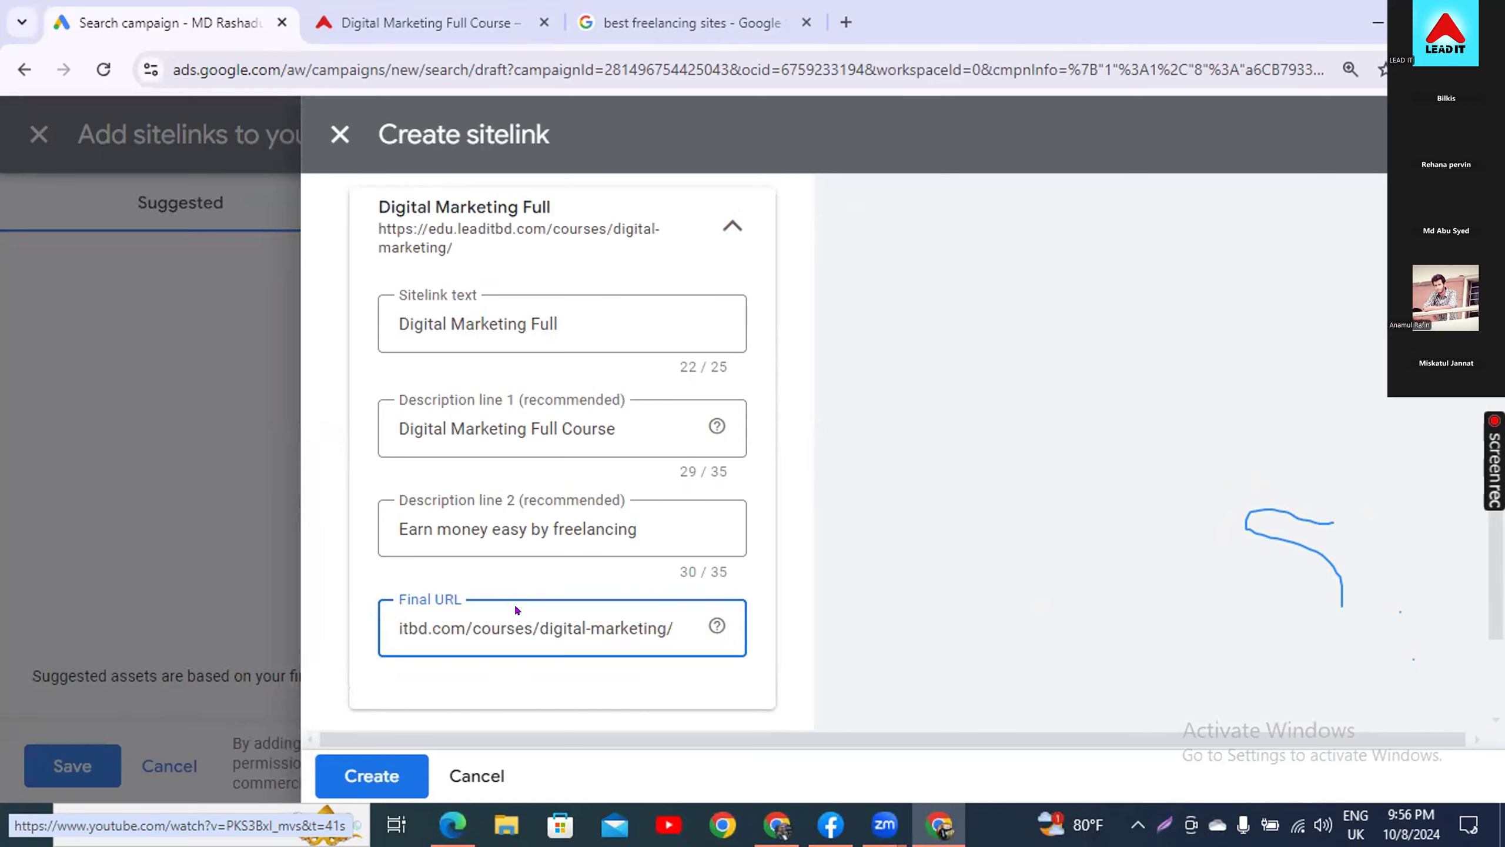
# - Expand the Sitelink 4 form and enter "Contact Us" as its sitelink text
pyautogui.scroll(-1, 604, 569)
pyautogui.scroll(-4, 603, 569)
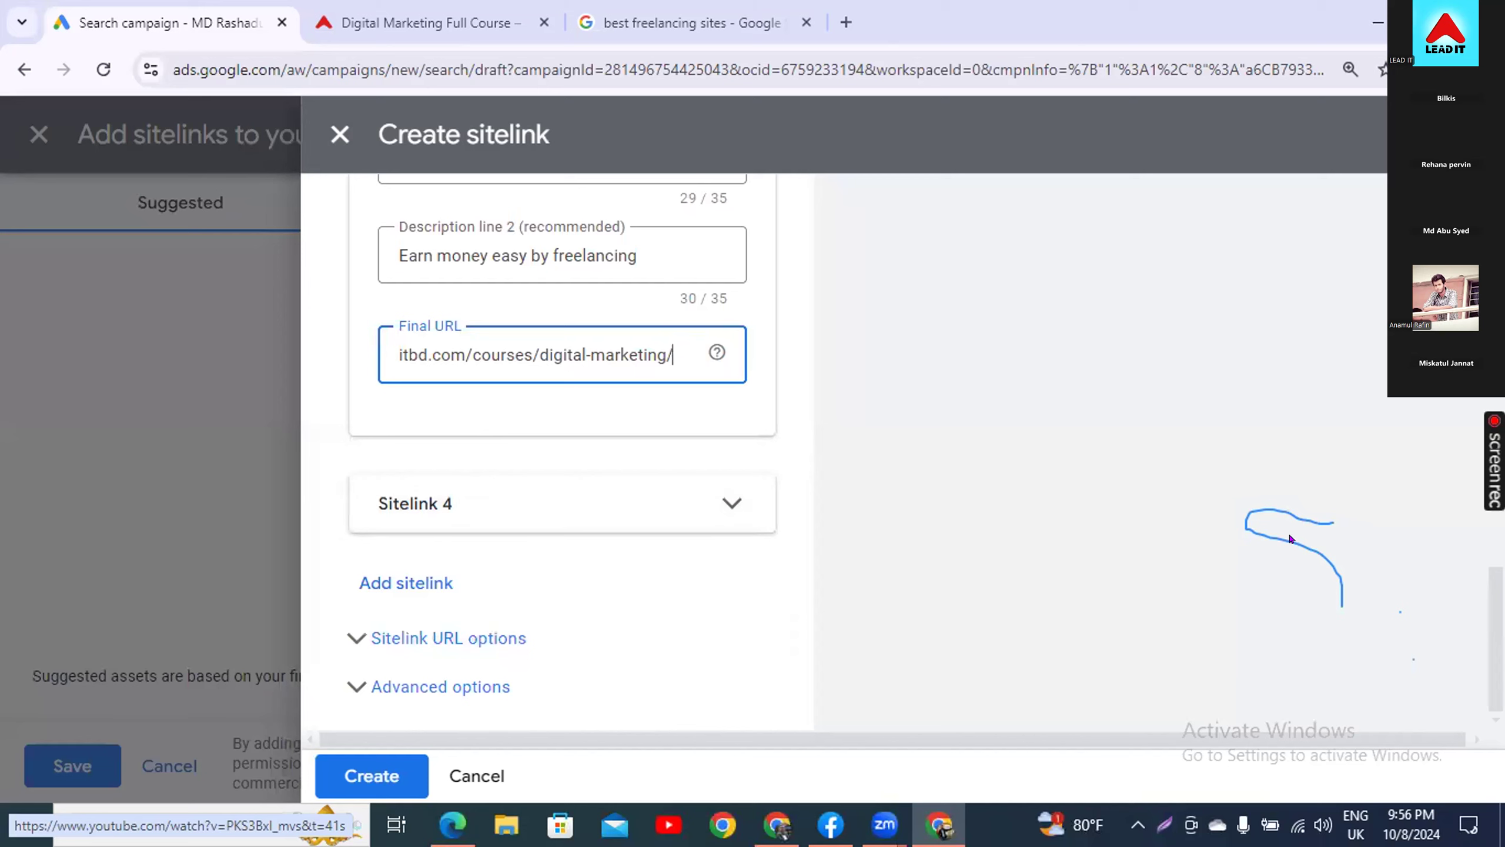
pyautogui.click(552, 502)
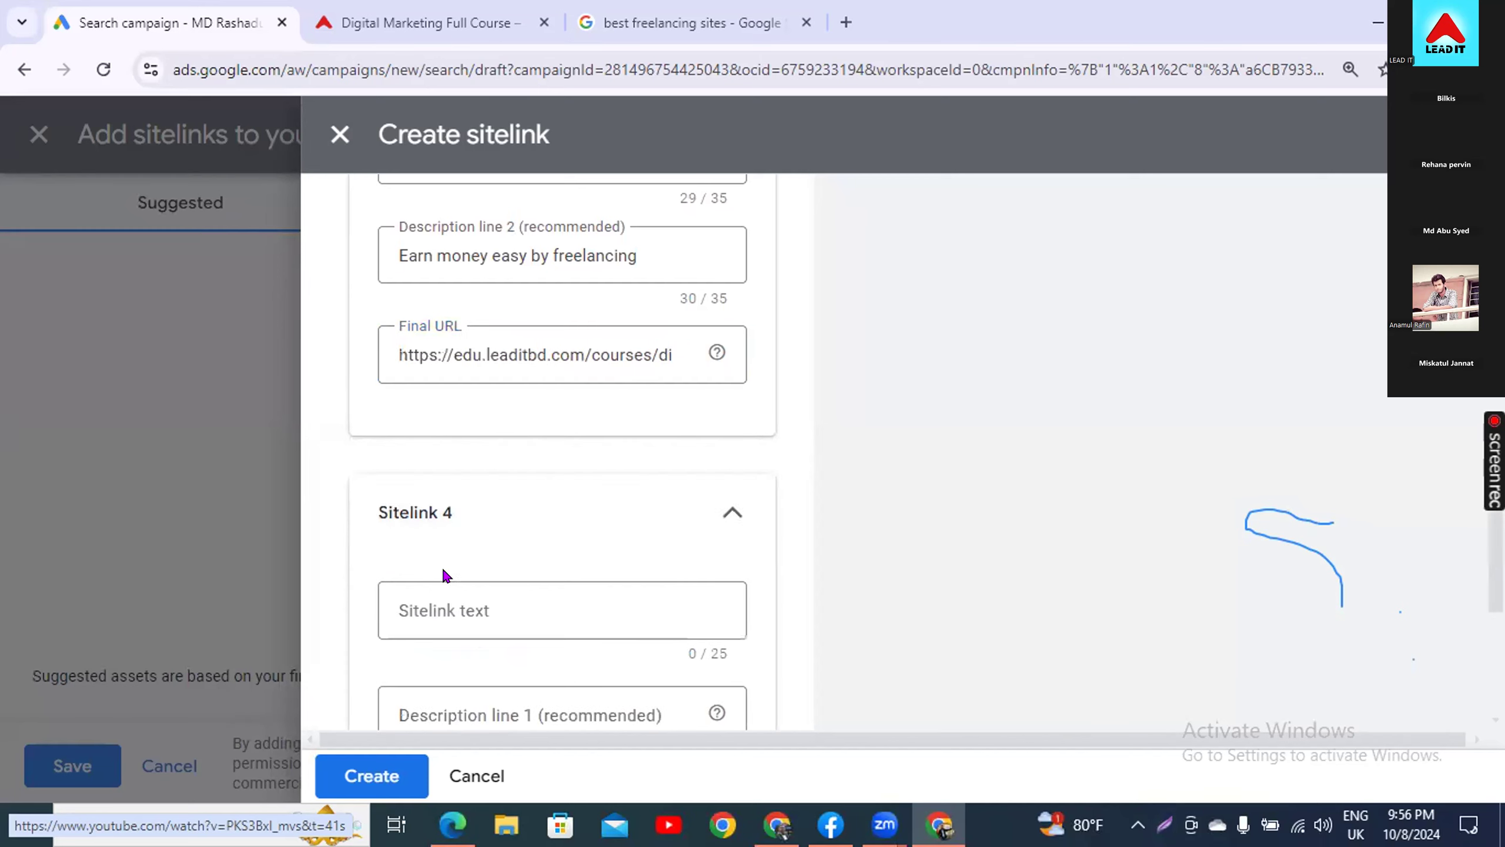
pyautogui.scroll(-5, 372, 555)
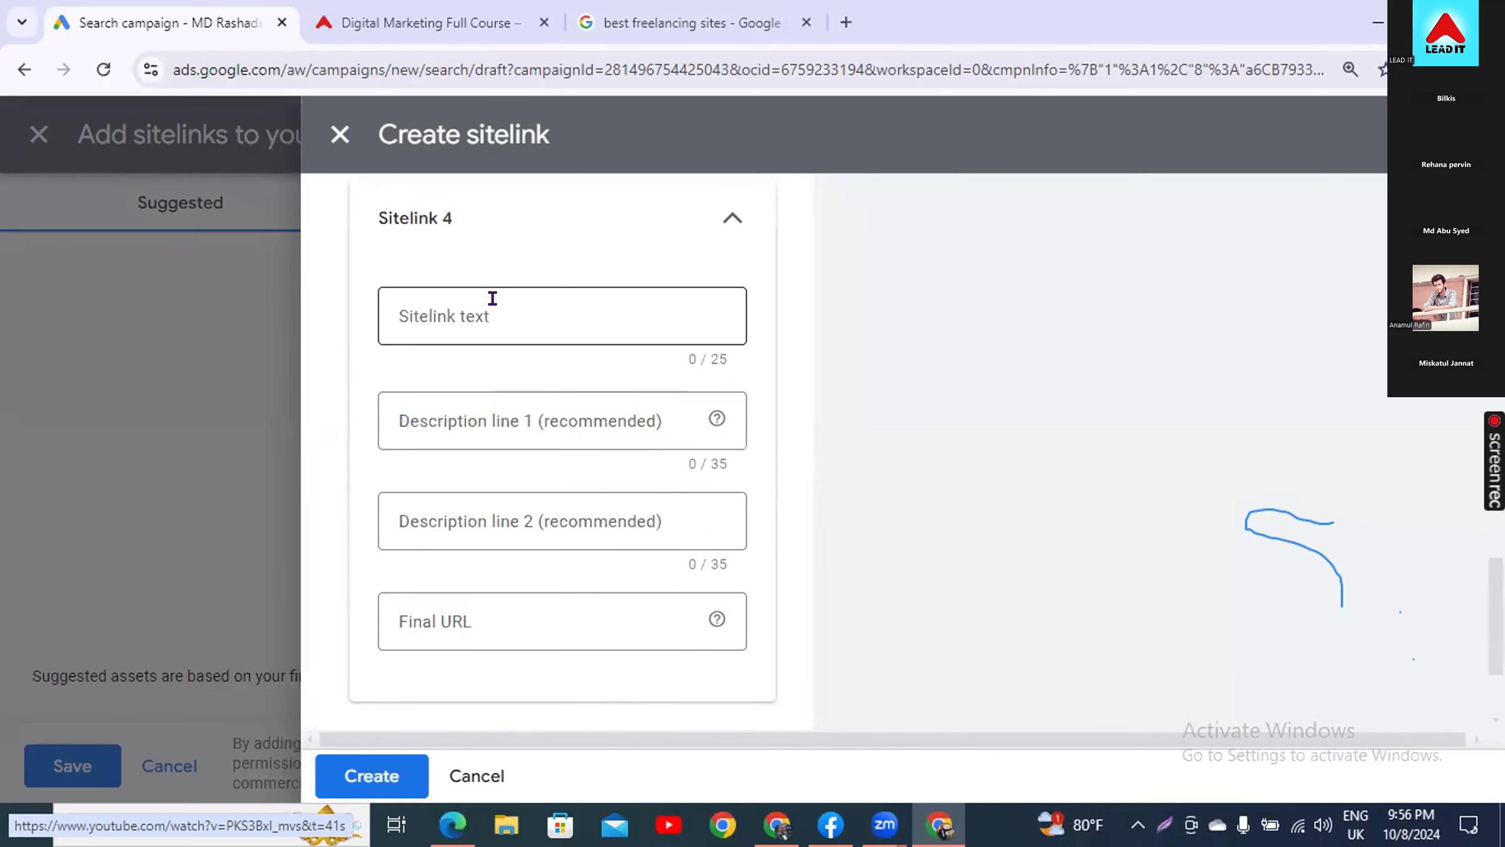
pyautogui.click(469, 307)
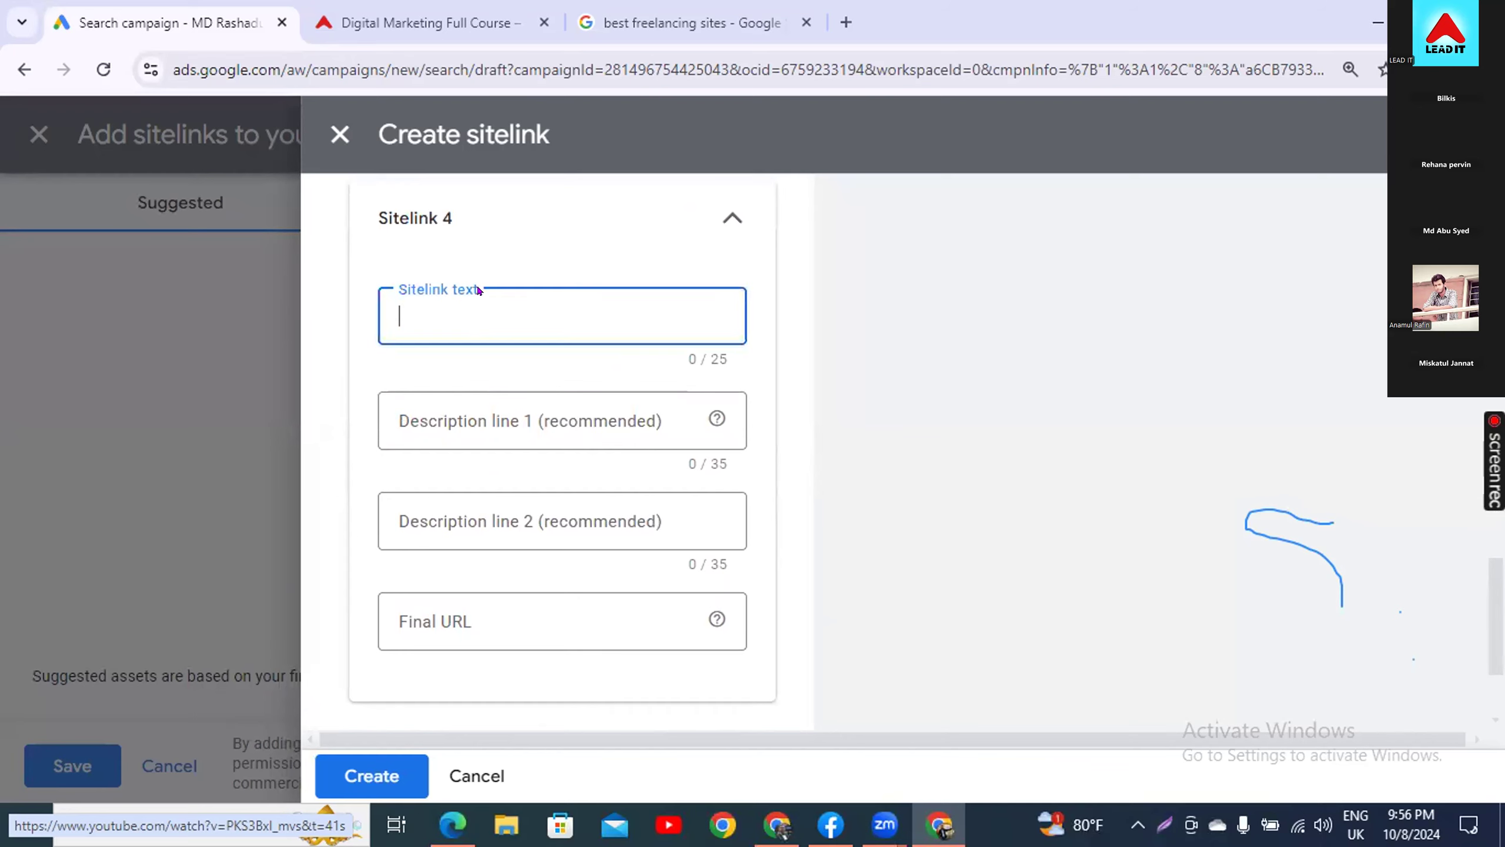
pyautogui.write('Co')
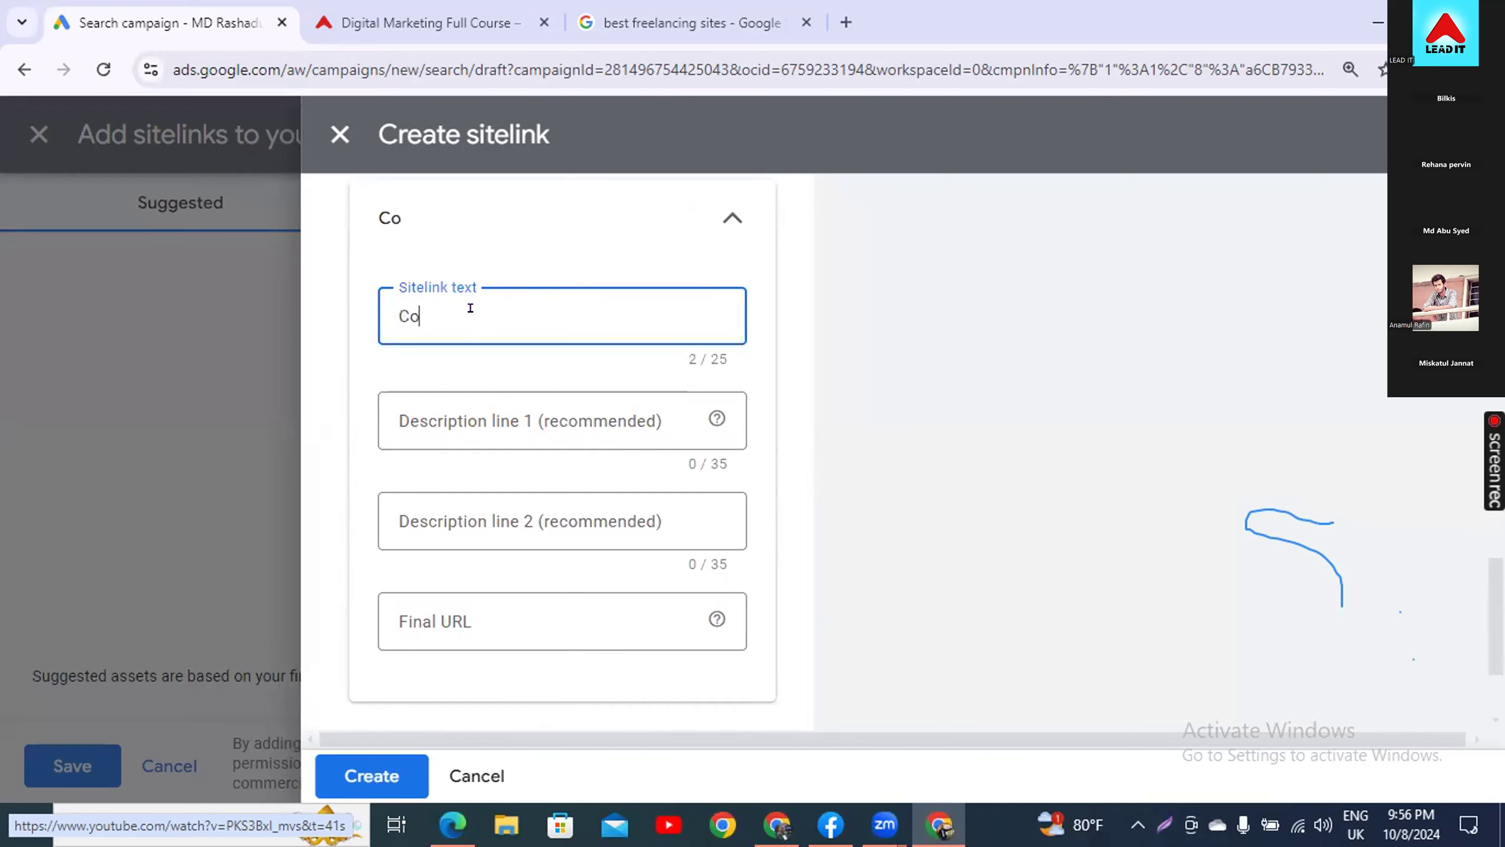
pyautogui.write('ntact Us')
# - Enter "We are always ready to help" as description line 1 of the Contact Us sitelink
pyautogui.click(477, 452)
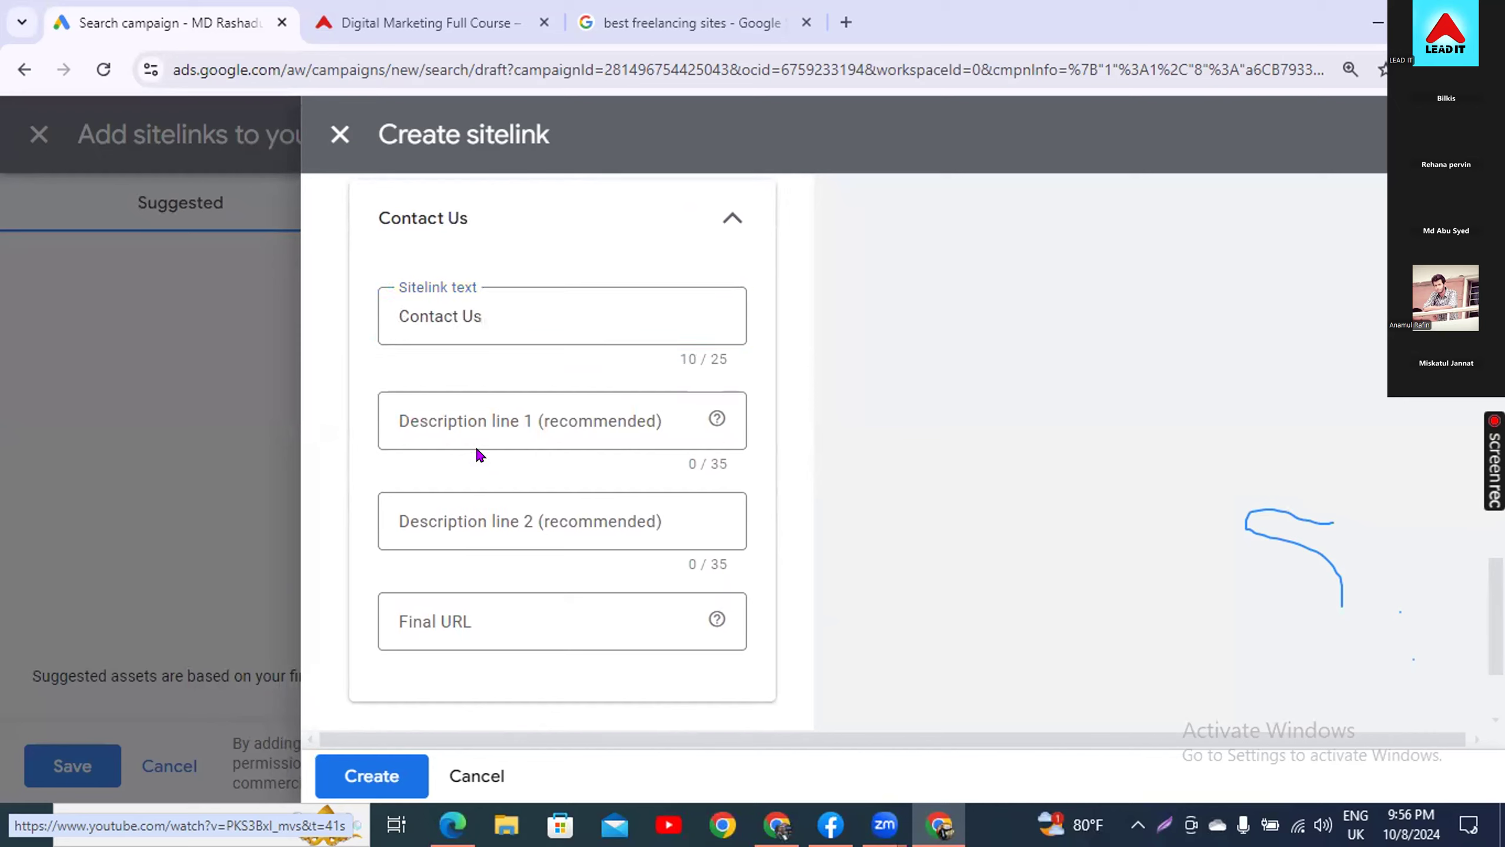
pyautogui.click(484, 414)
pyautogui.write('We are')
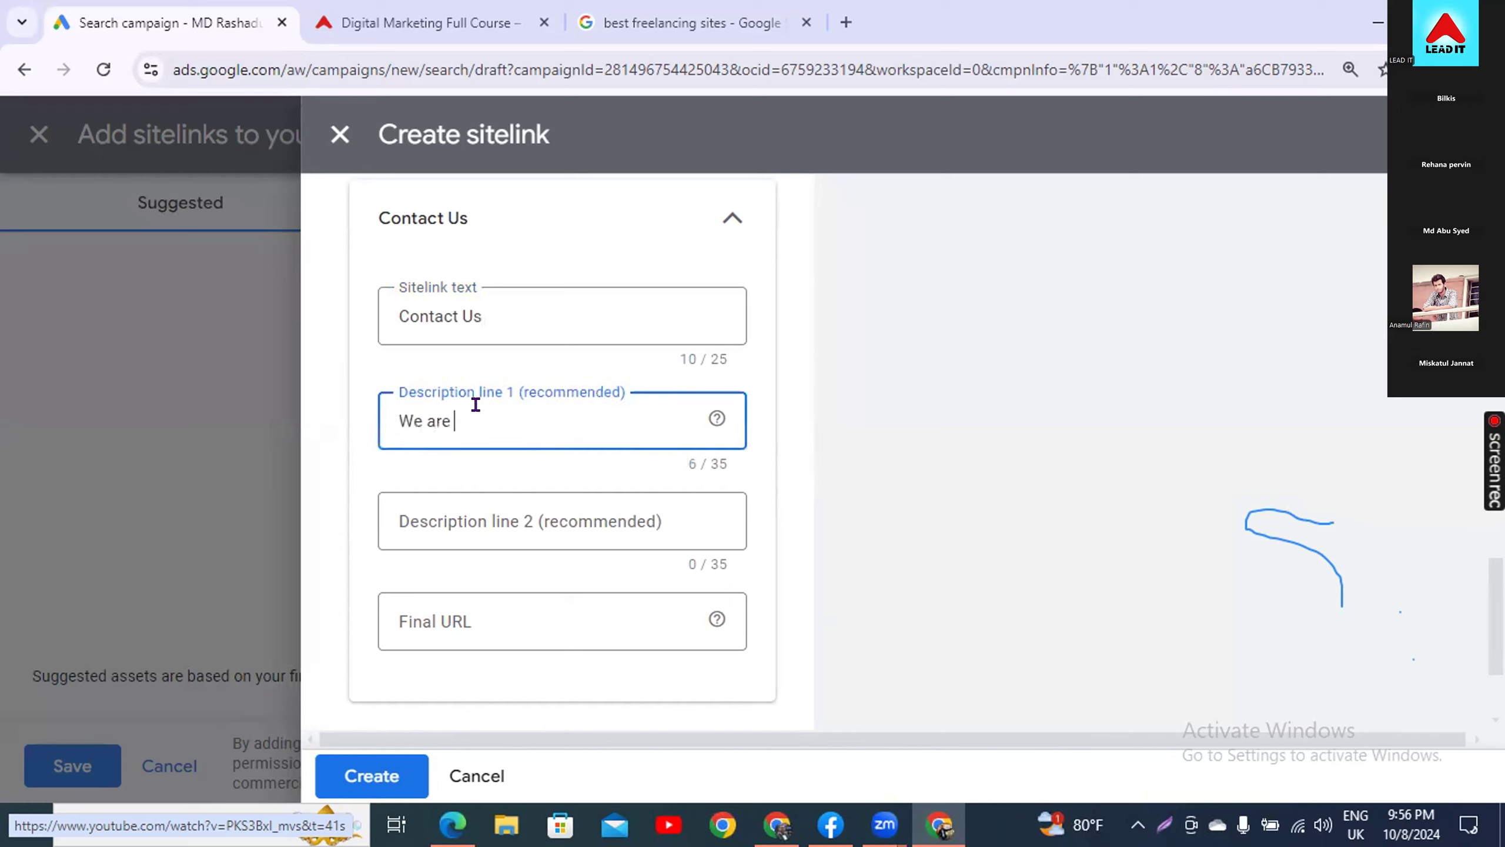
pyautogui.write(' always ready to help')
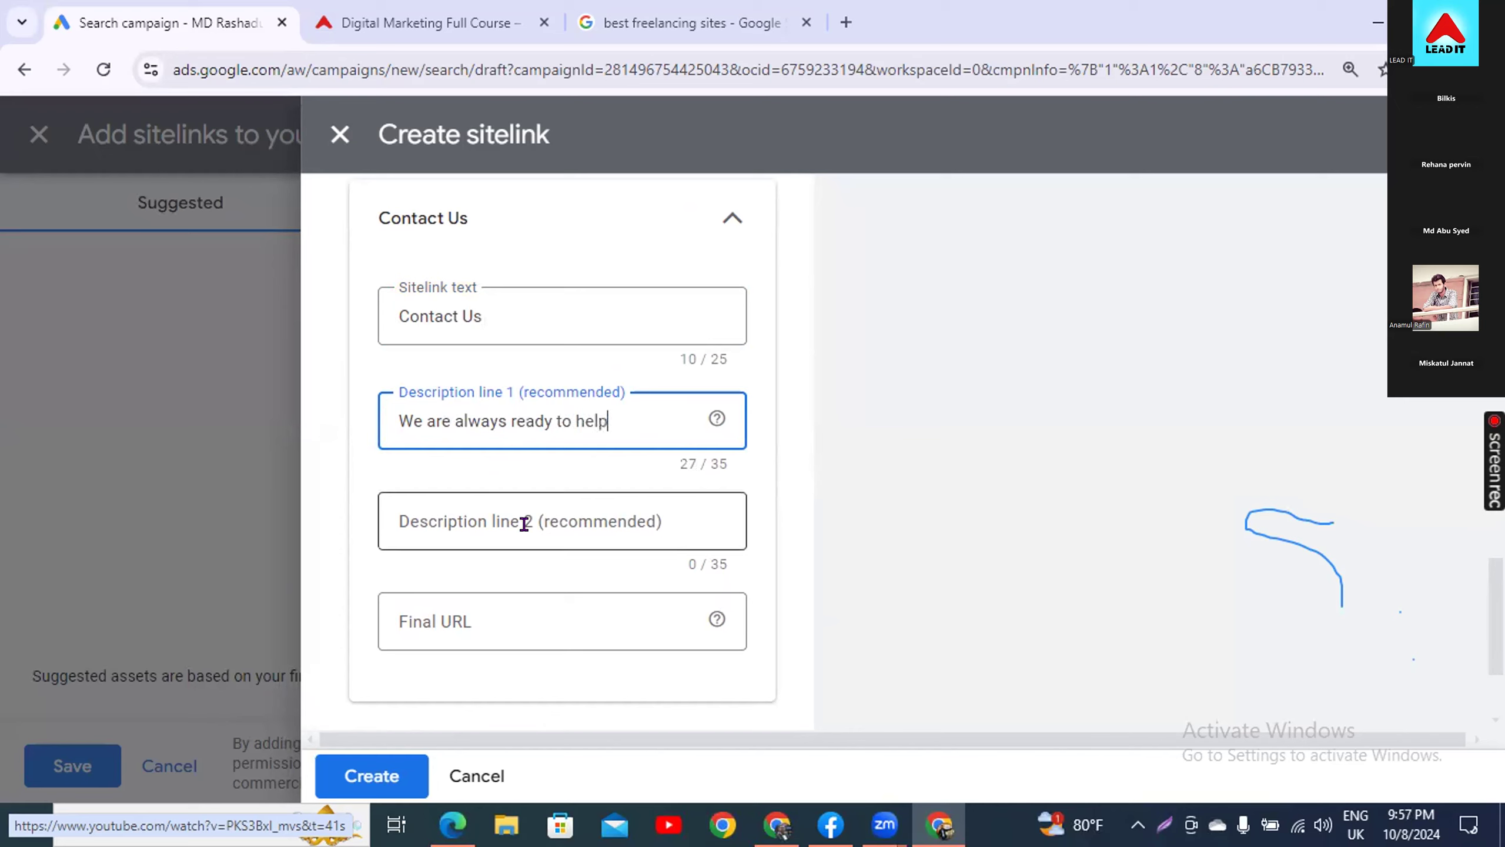
pyautogui.click(473, 507)
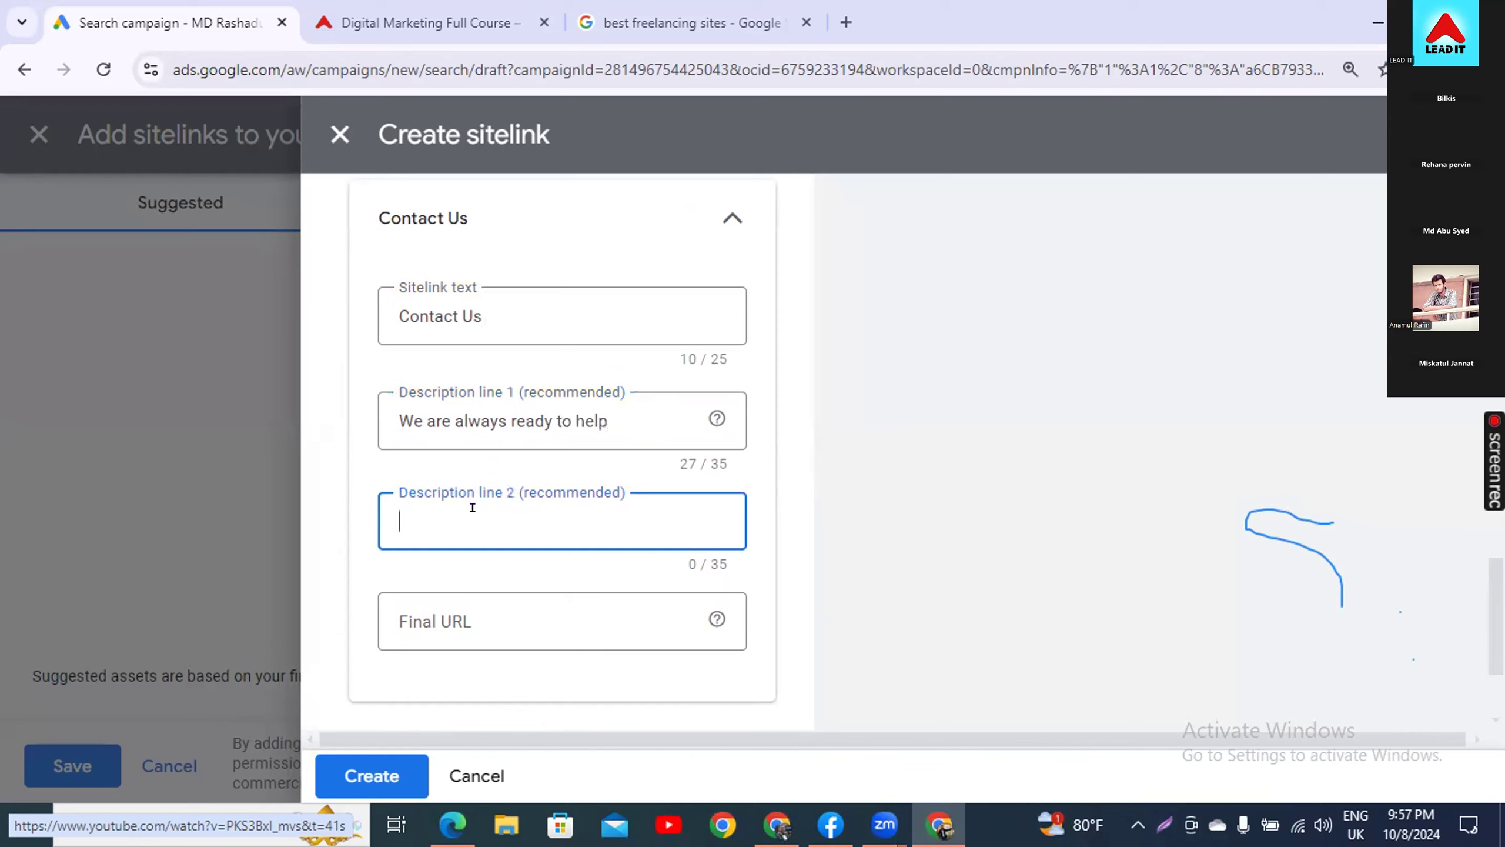
pyautogui.write('Please Contact with us')
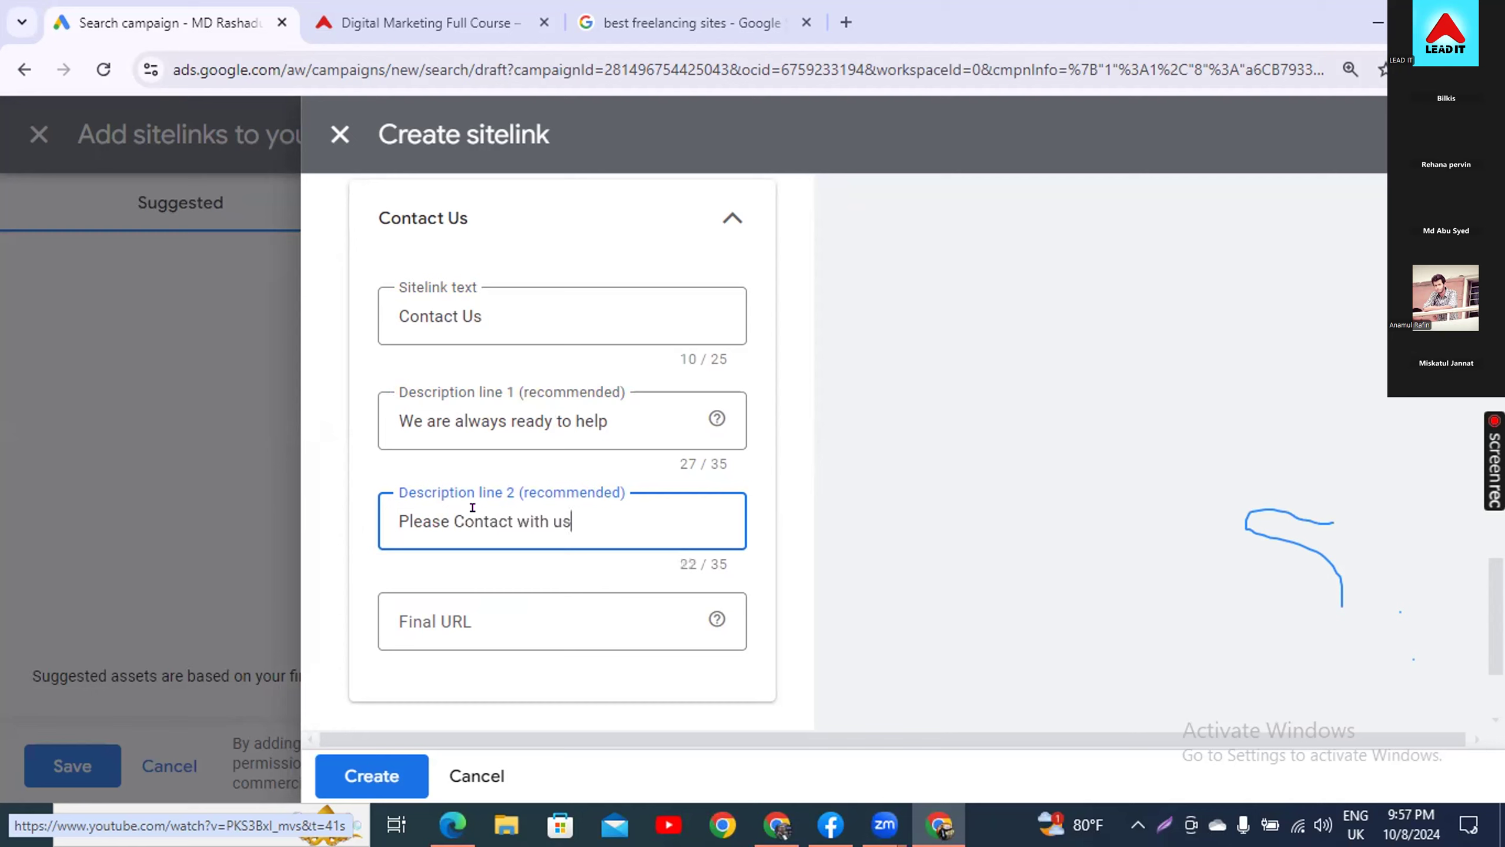
pyautogui.click(445, 27)
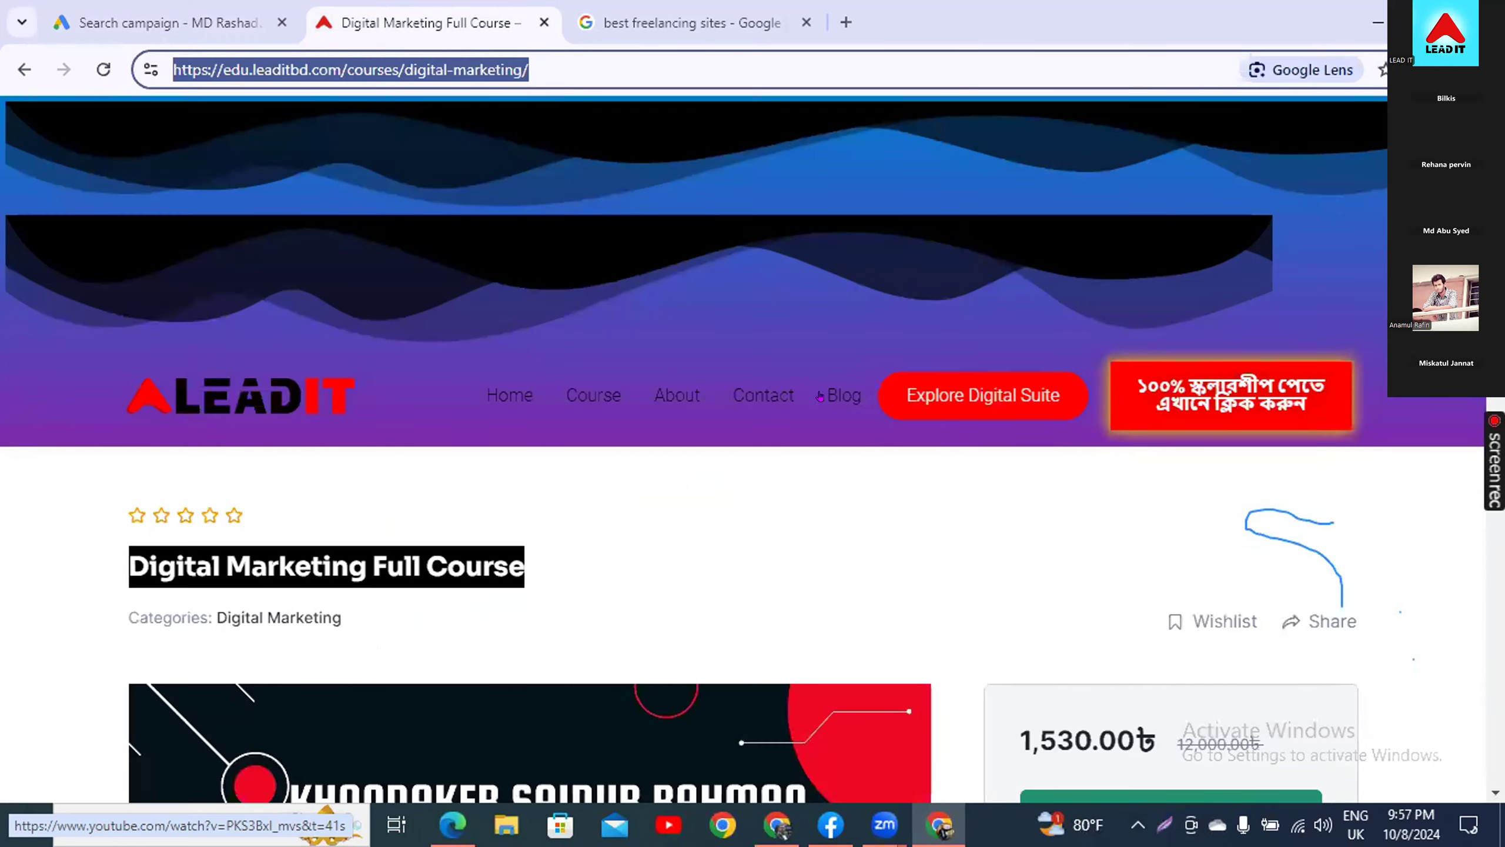
pyautogui.click(759, 395)
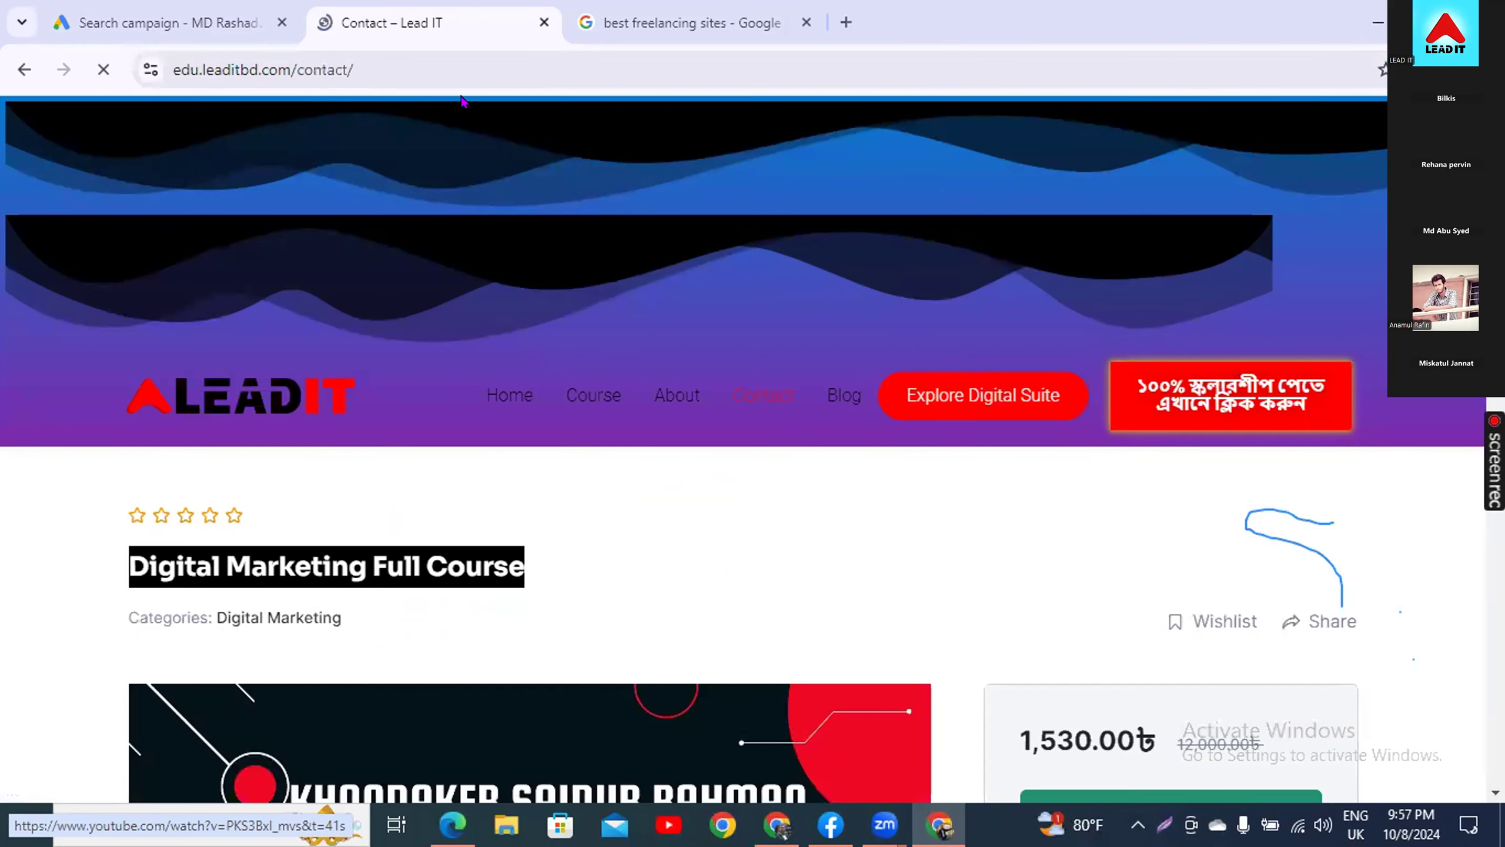
pyautogui.click(388, 54)
pyautogui.hotkey('ctrl', 'c')
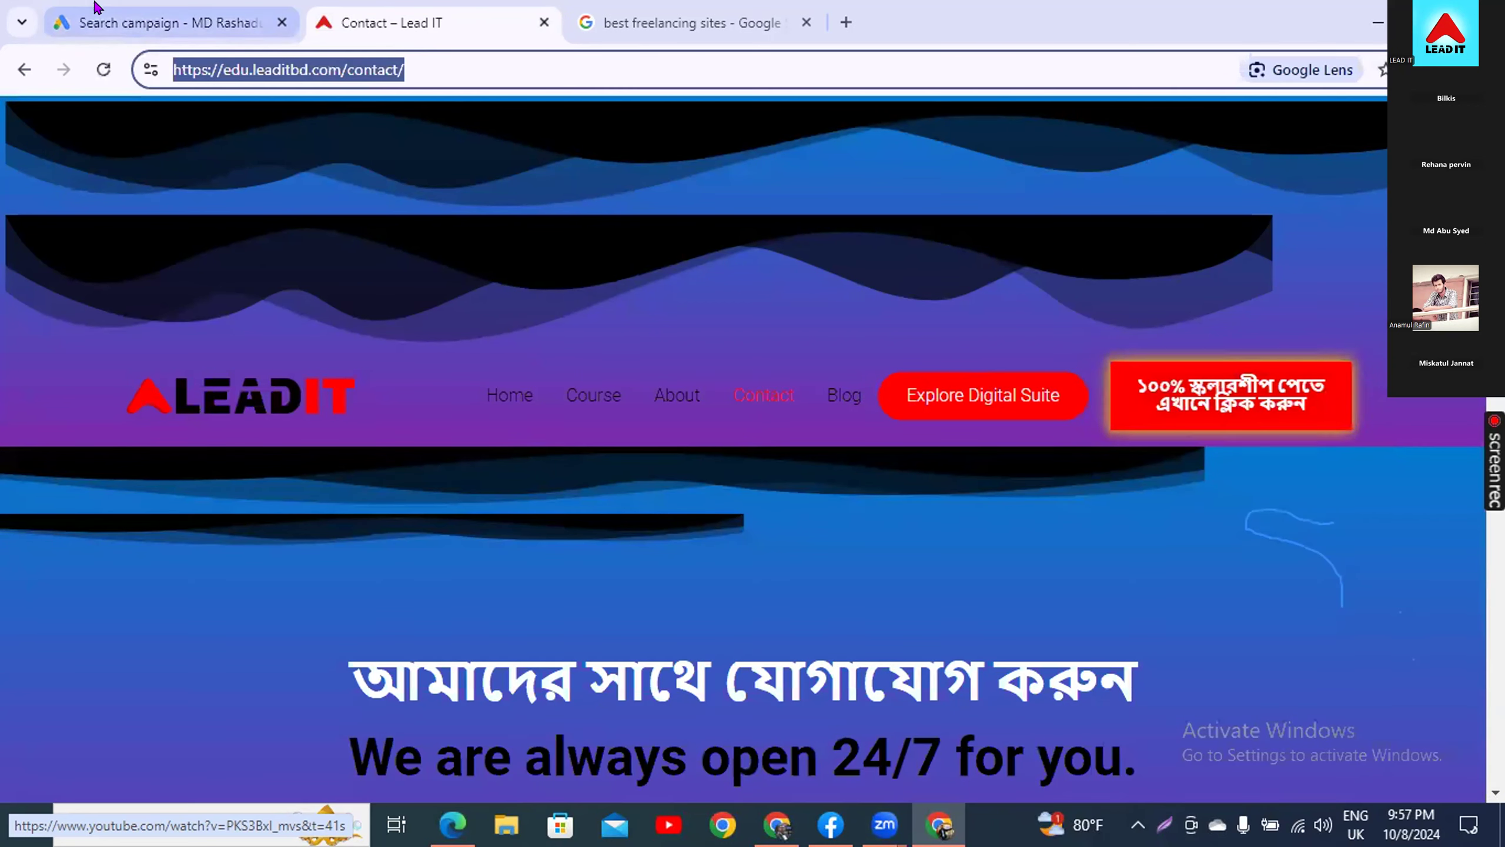
pyautogui.click(145, 18)
pyautogui.click(462, 640)
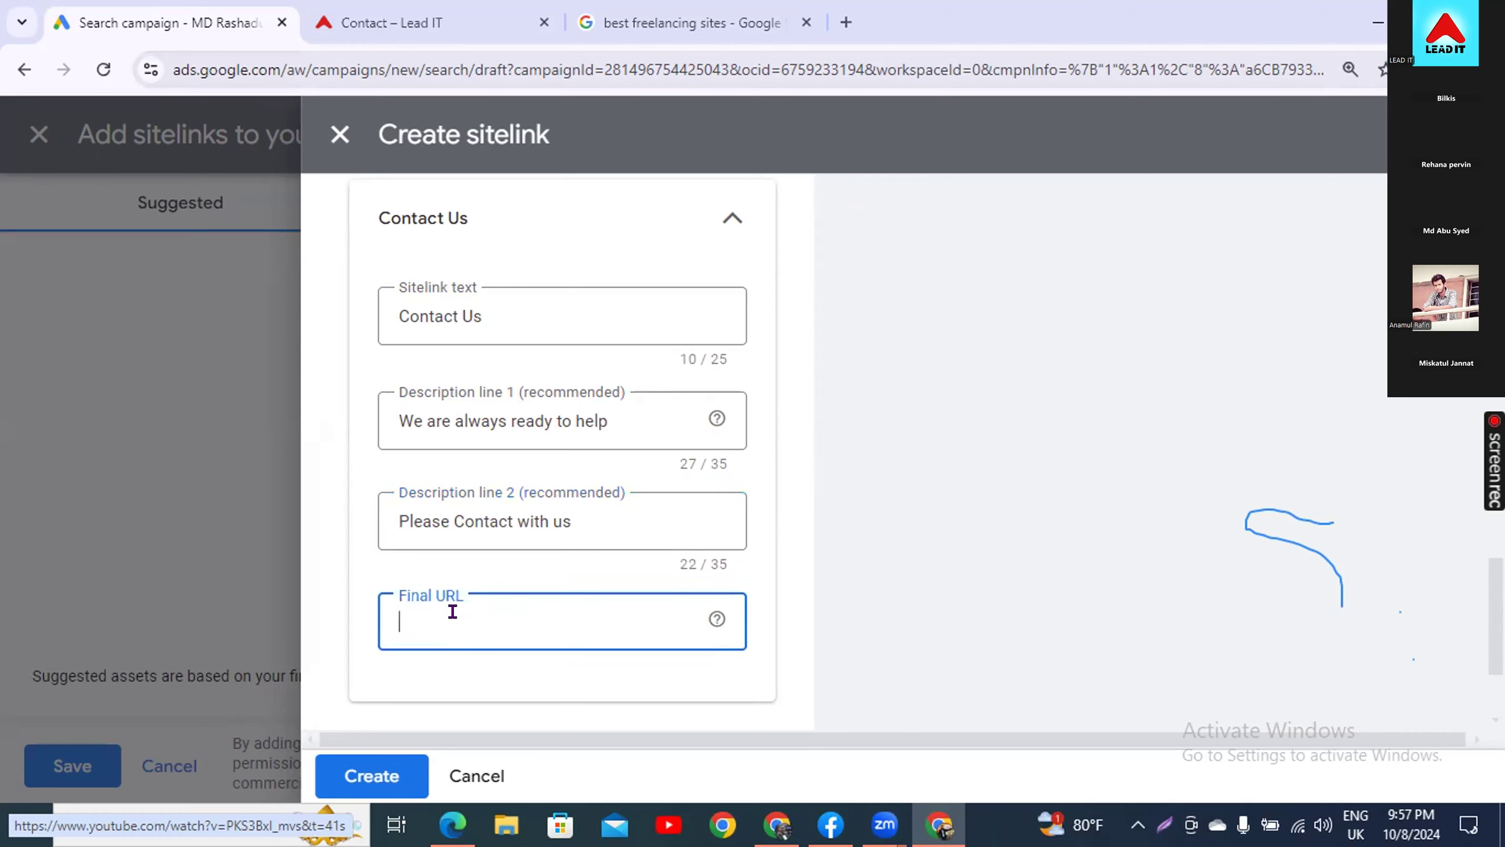
pyautogui.hotkey('ctrl', 'v')
# - Preview the ad with its sitelinks in the desktop layout and in the mobile layout
pyautogui.scroll(10, 938, 585)
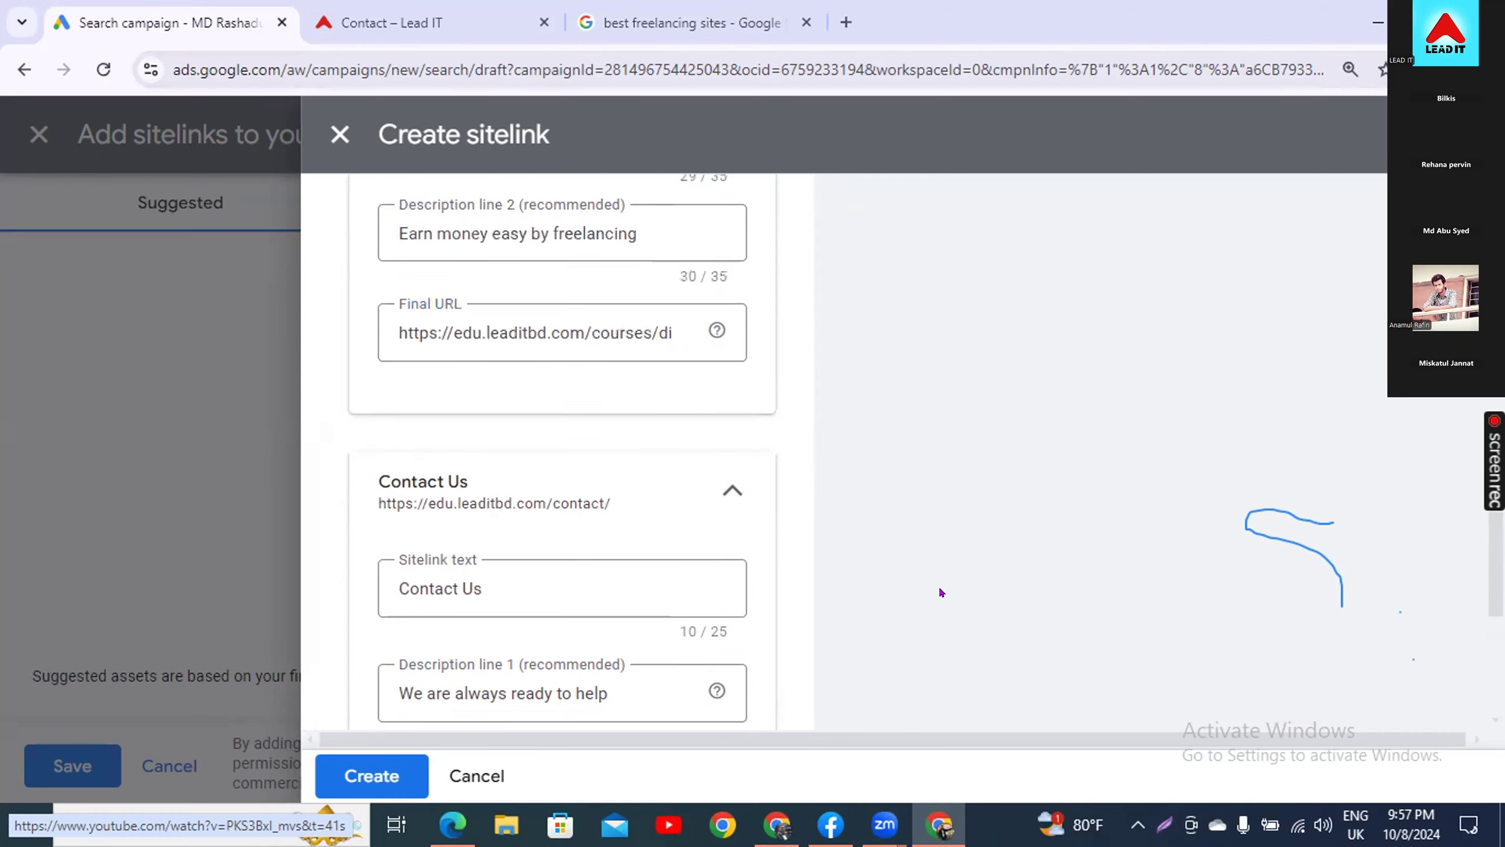
pyautogui.scroll(5, 938, 575)
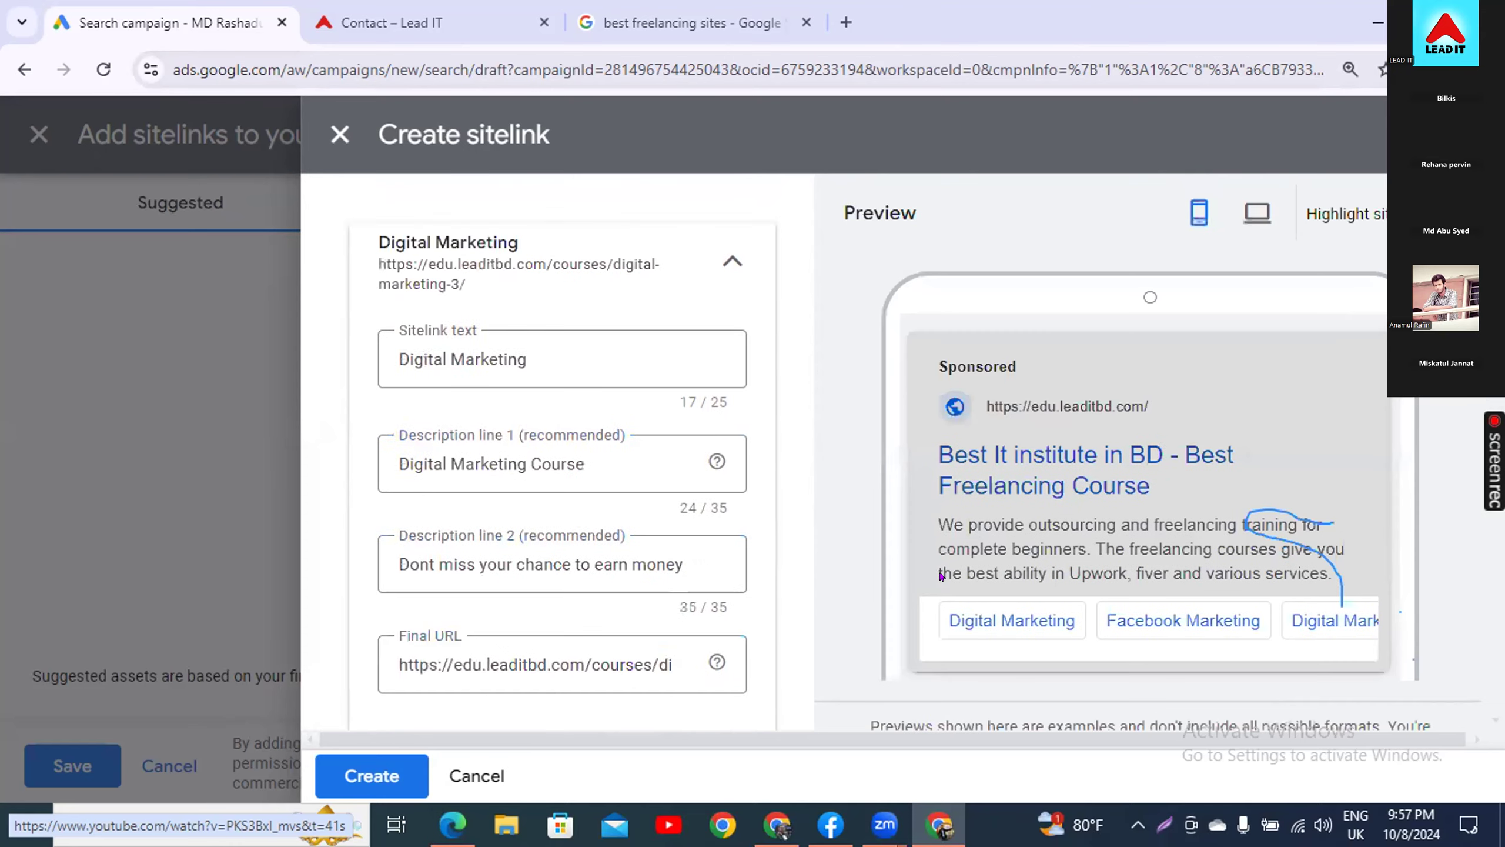
pyautogui.click(1256, 212)
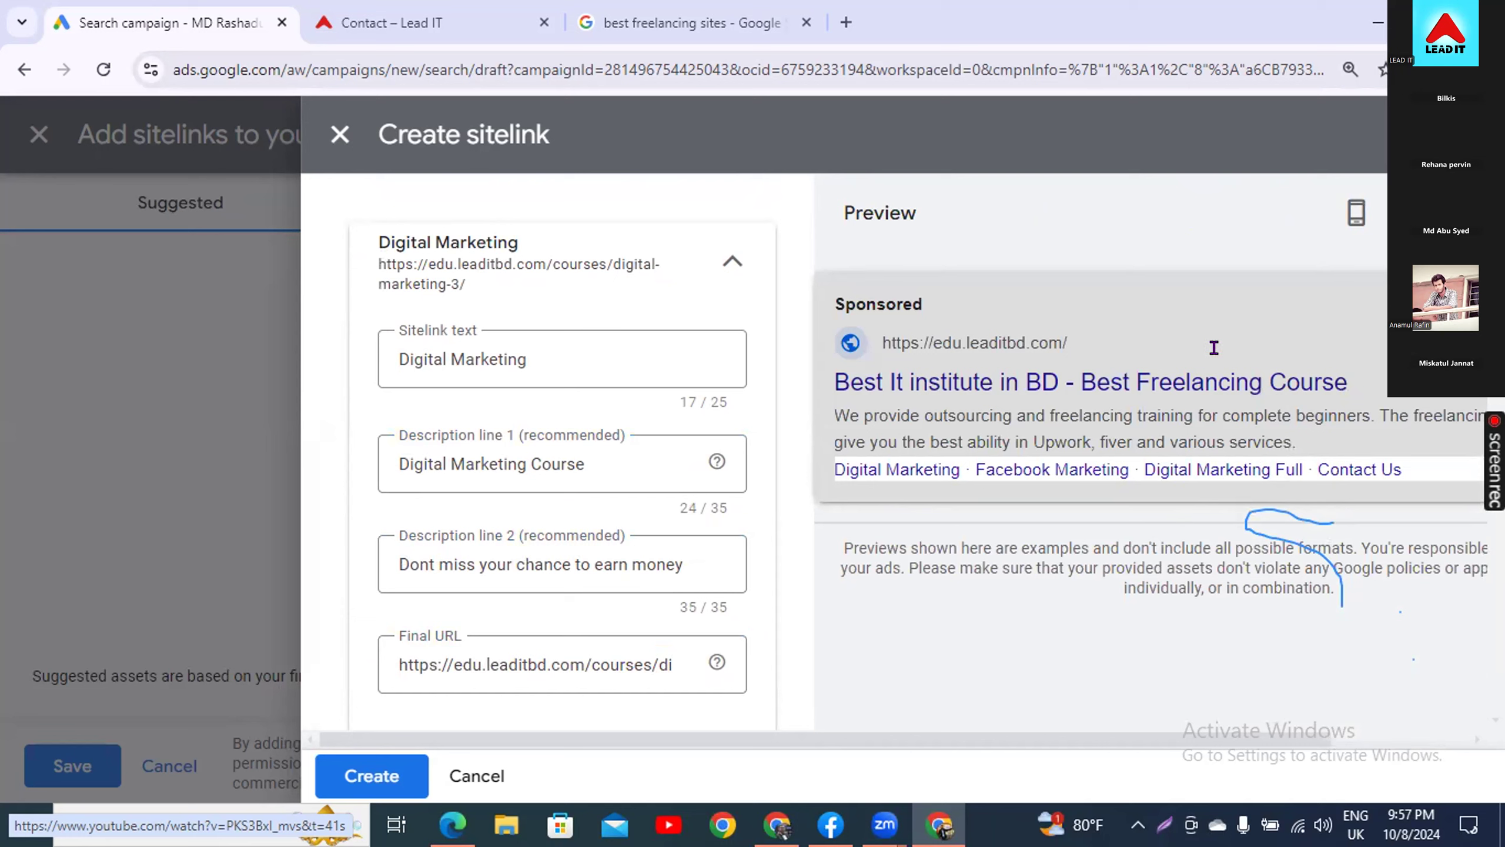
pyautogui.click(1349, 219)
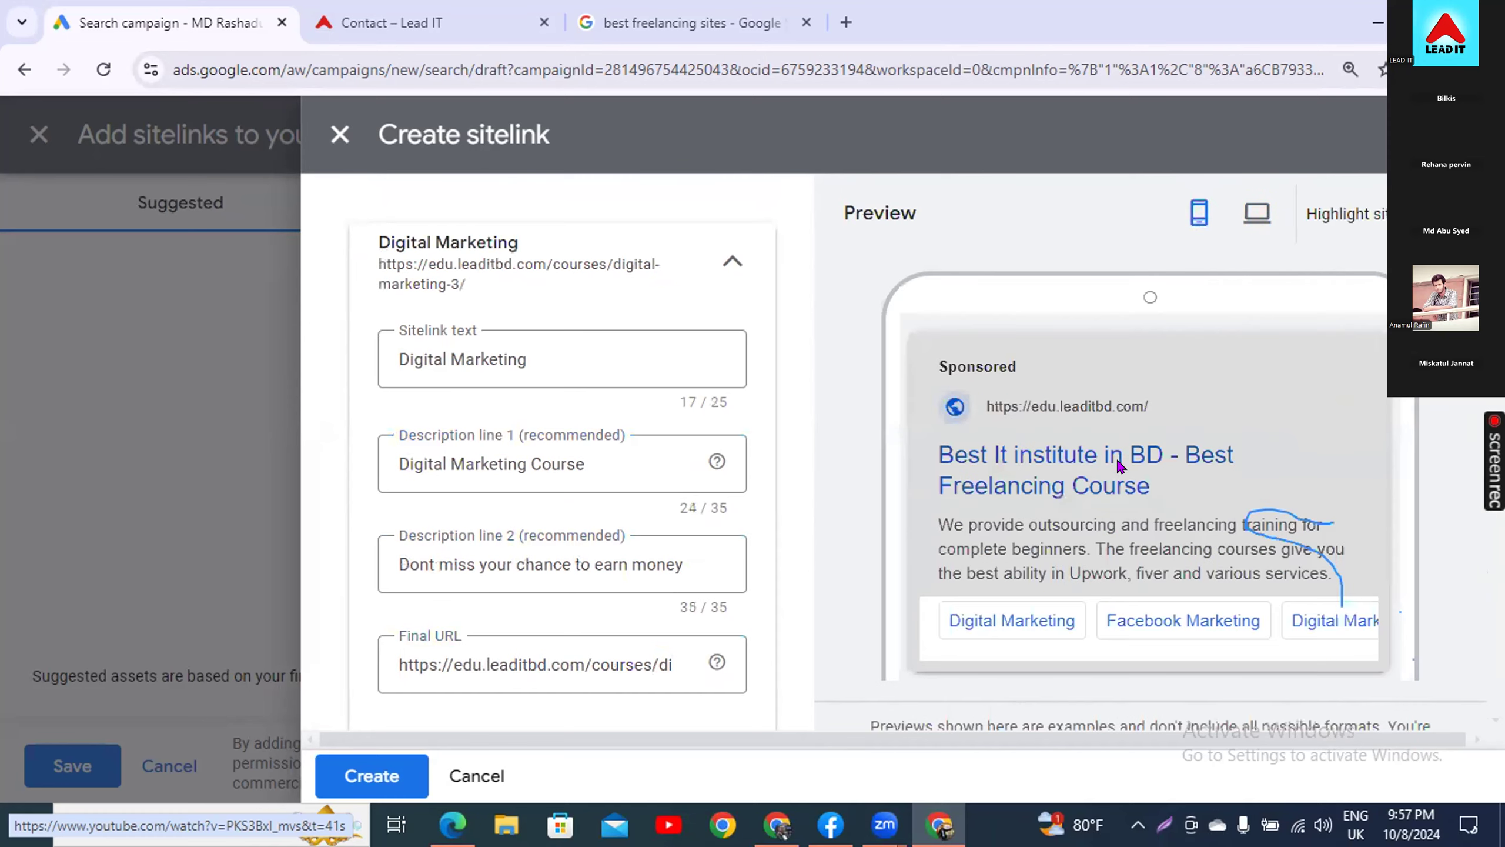
# - Create the four sitelinks and save them to the campaign
pyautogui.scroll(-15, 714, 612)
pyautogui.scroll(-10, 714, 613)
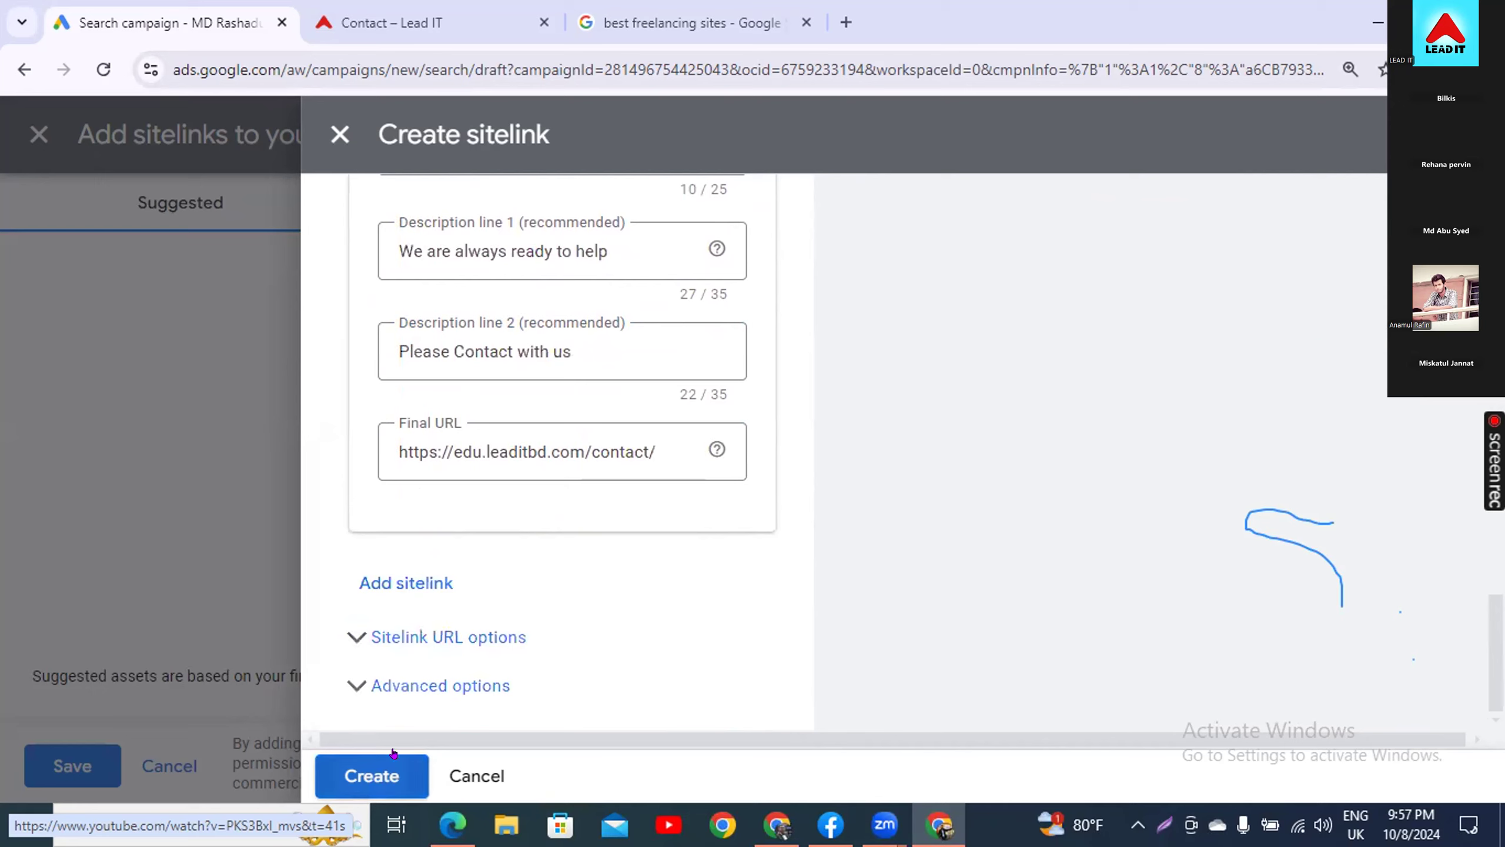
pyautogui.click(363, 768)
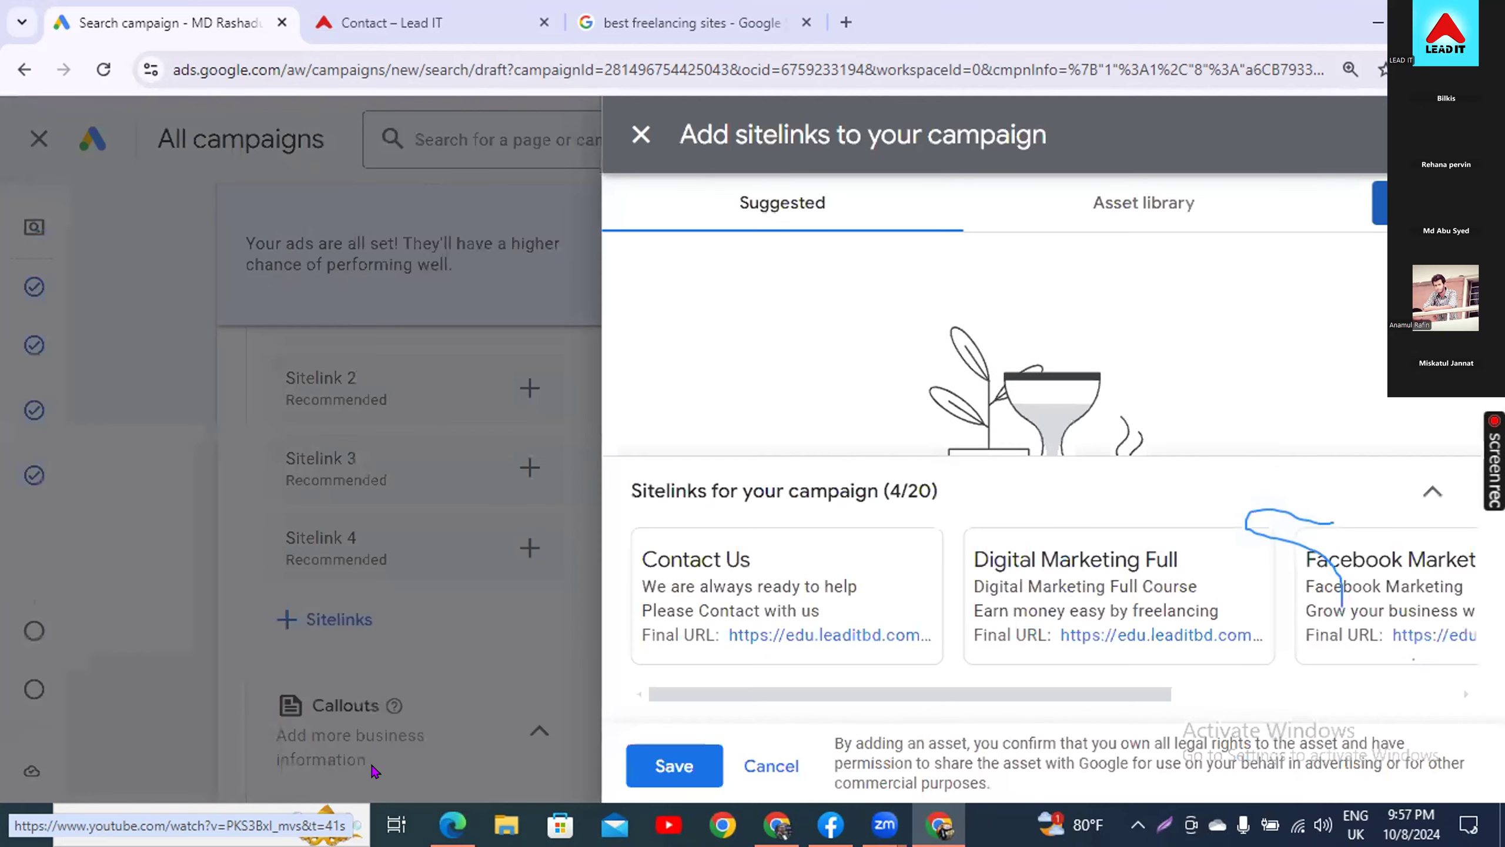
pyautogui.click(675, 765)
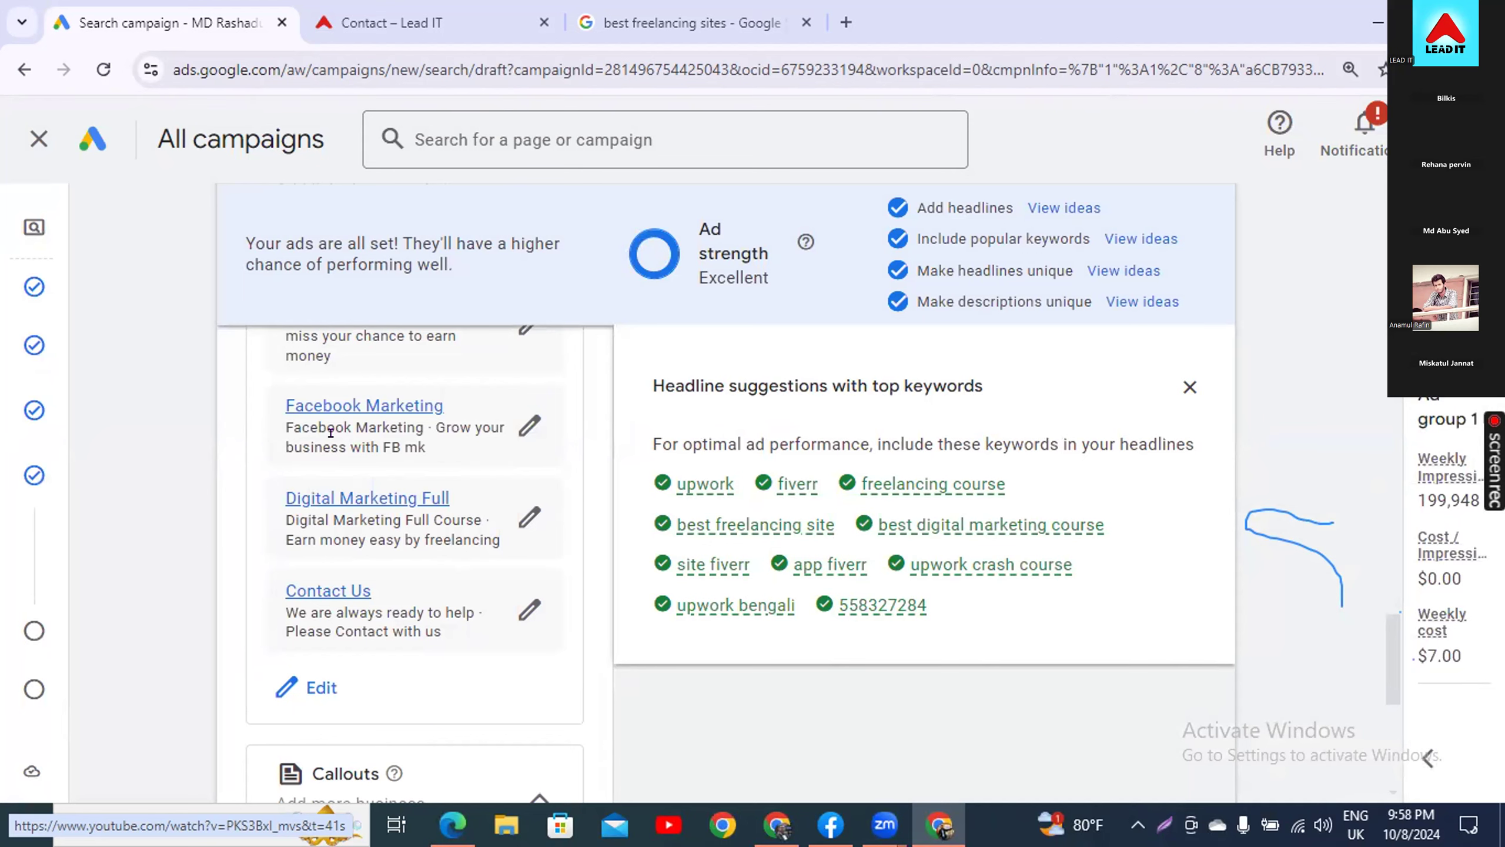
# - Review the ad's saved sitelinks, its descriptions and the remaining asset sections down to Ad URL options
pyautogui.scroll(-2, 567, 572)
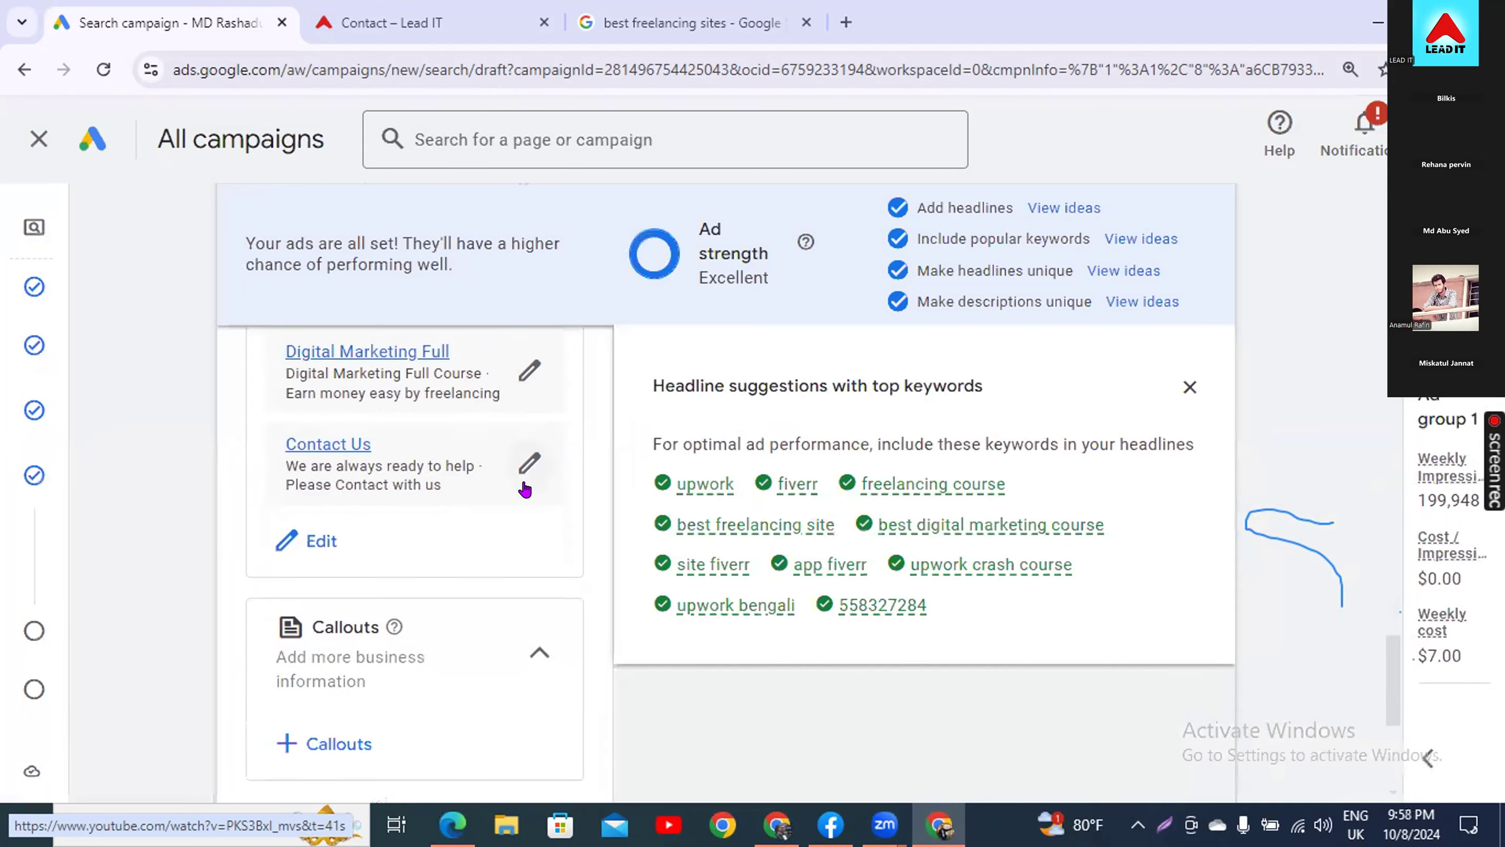
pyautogui.scroll(-2, 555, 517)
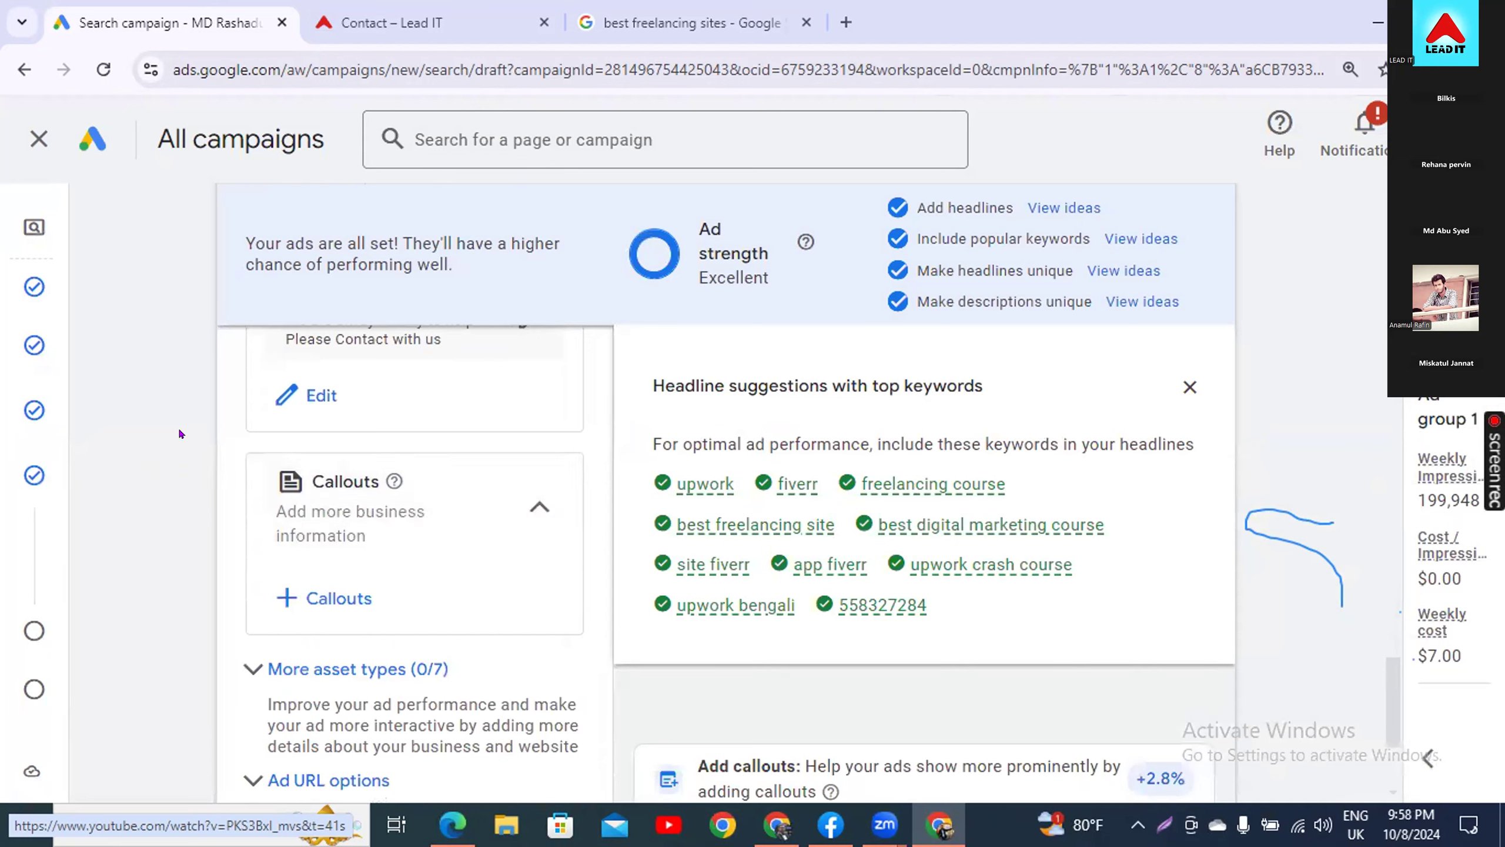
pyautogui.scroll(6, 179, 434)
pyautogui.scroll(-4, 231, 450)
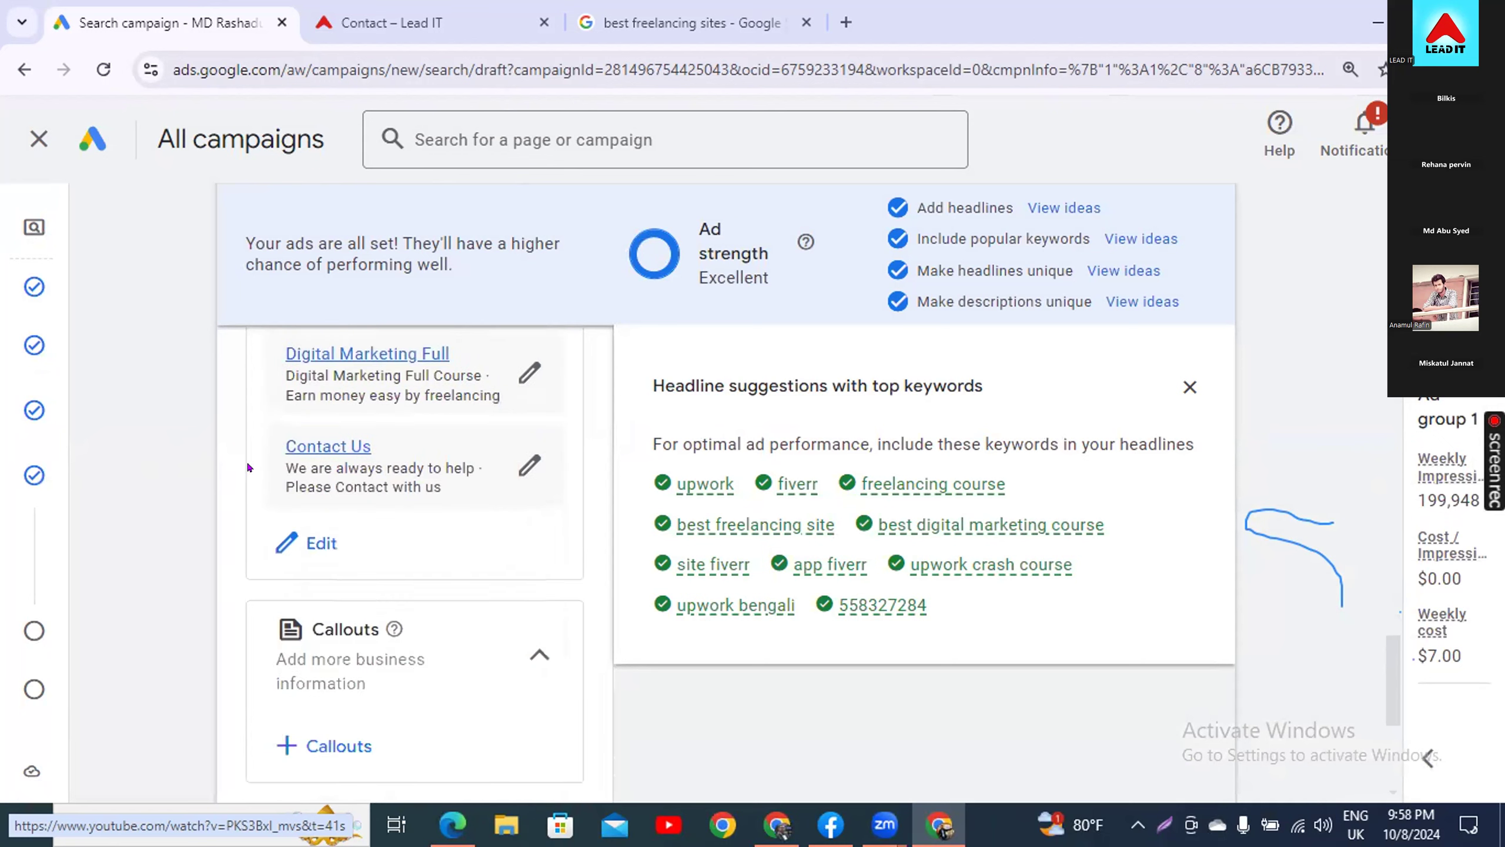
pyautogui.scroll(-5, 169, 677)
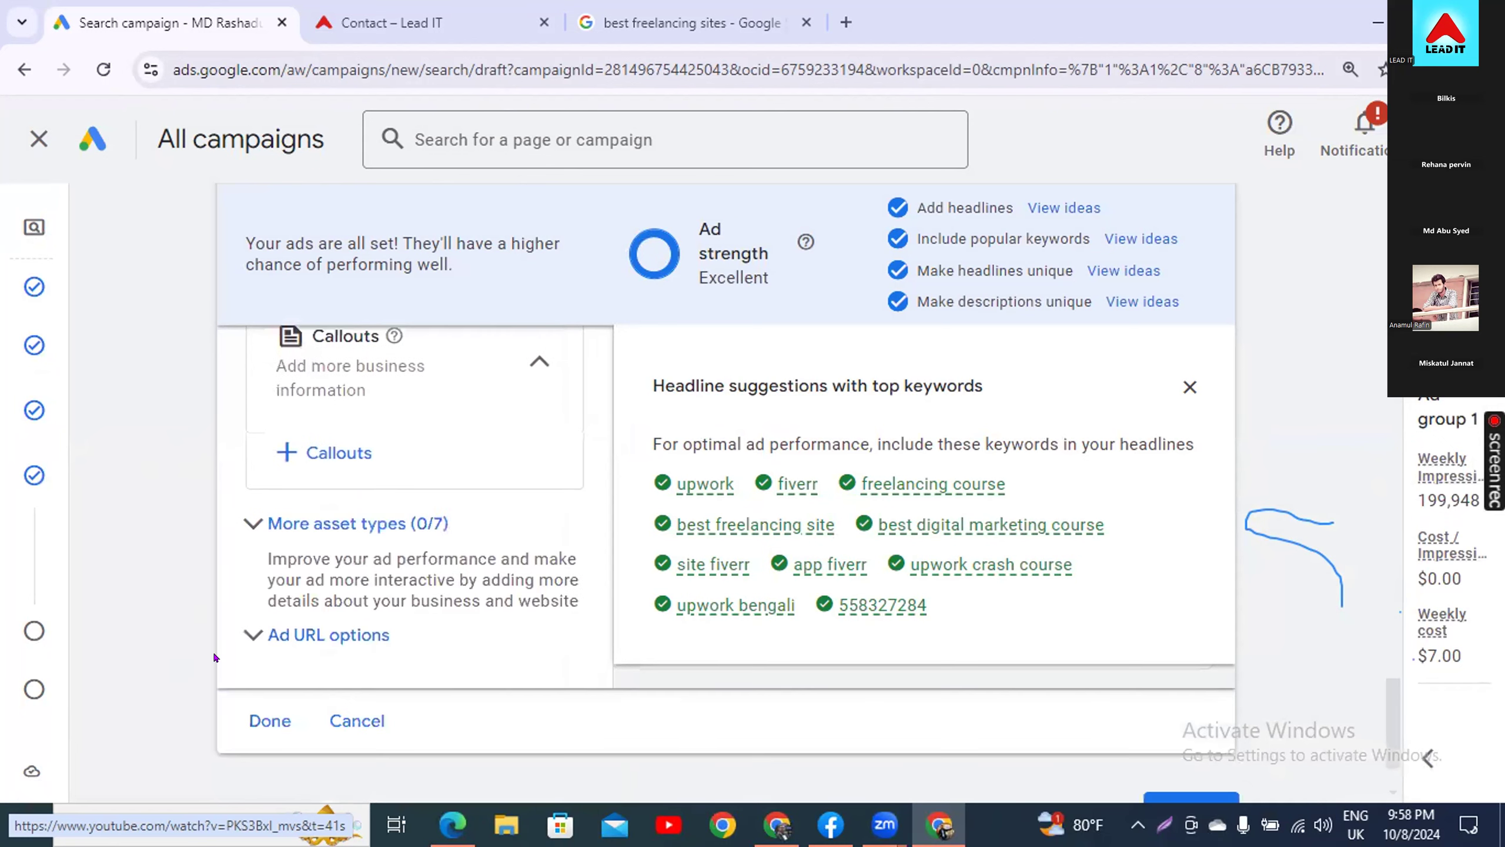
pyautogui.scroll(3, 214, 656)
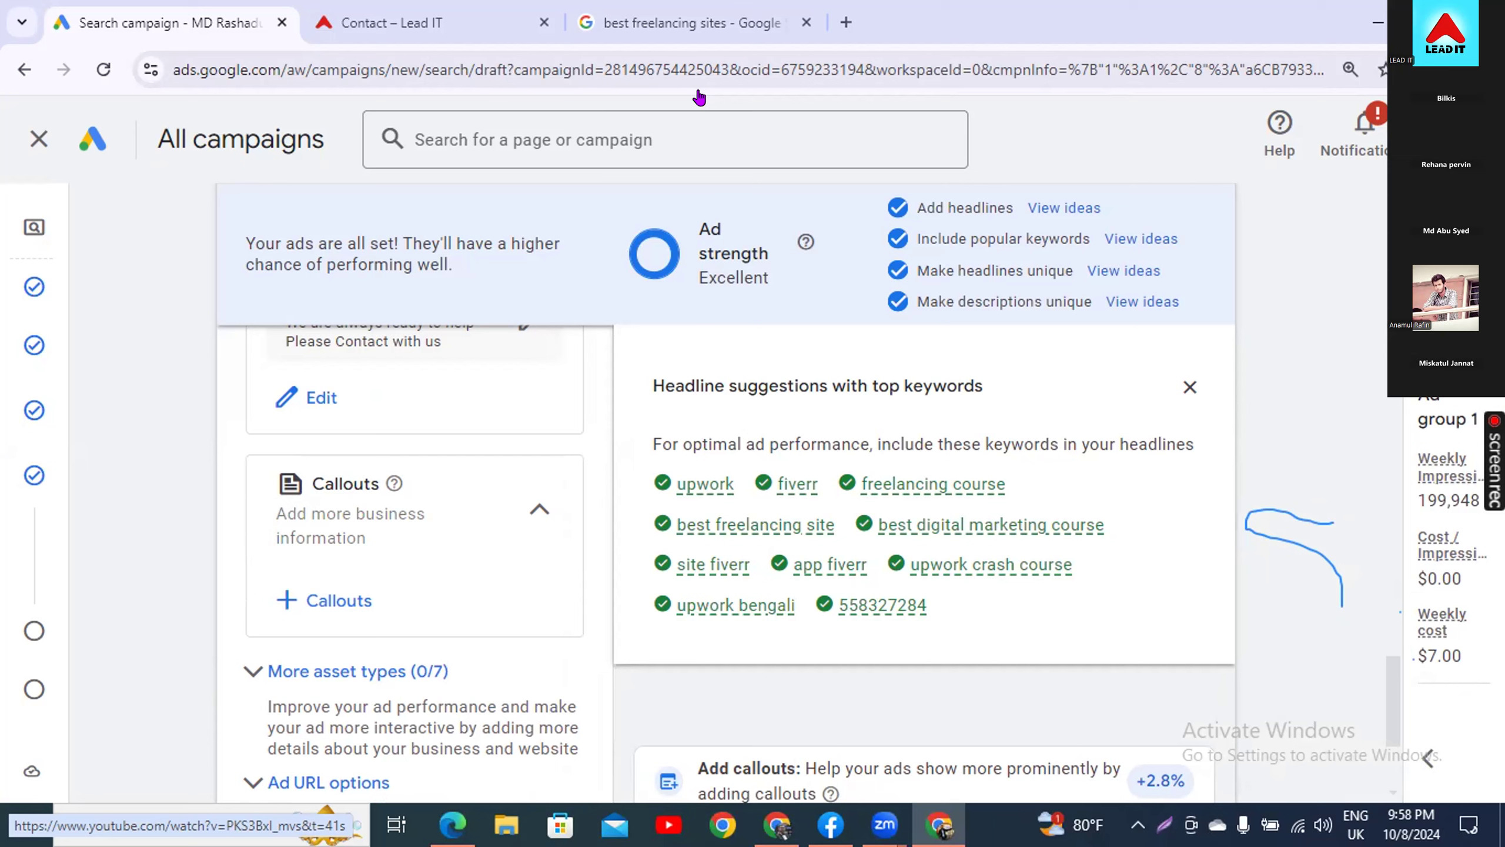
pyautogui.scroll(-5, 218, 446)
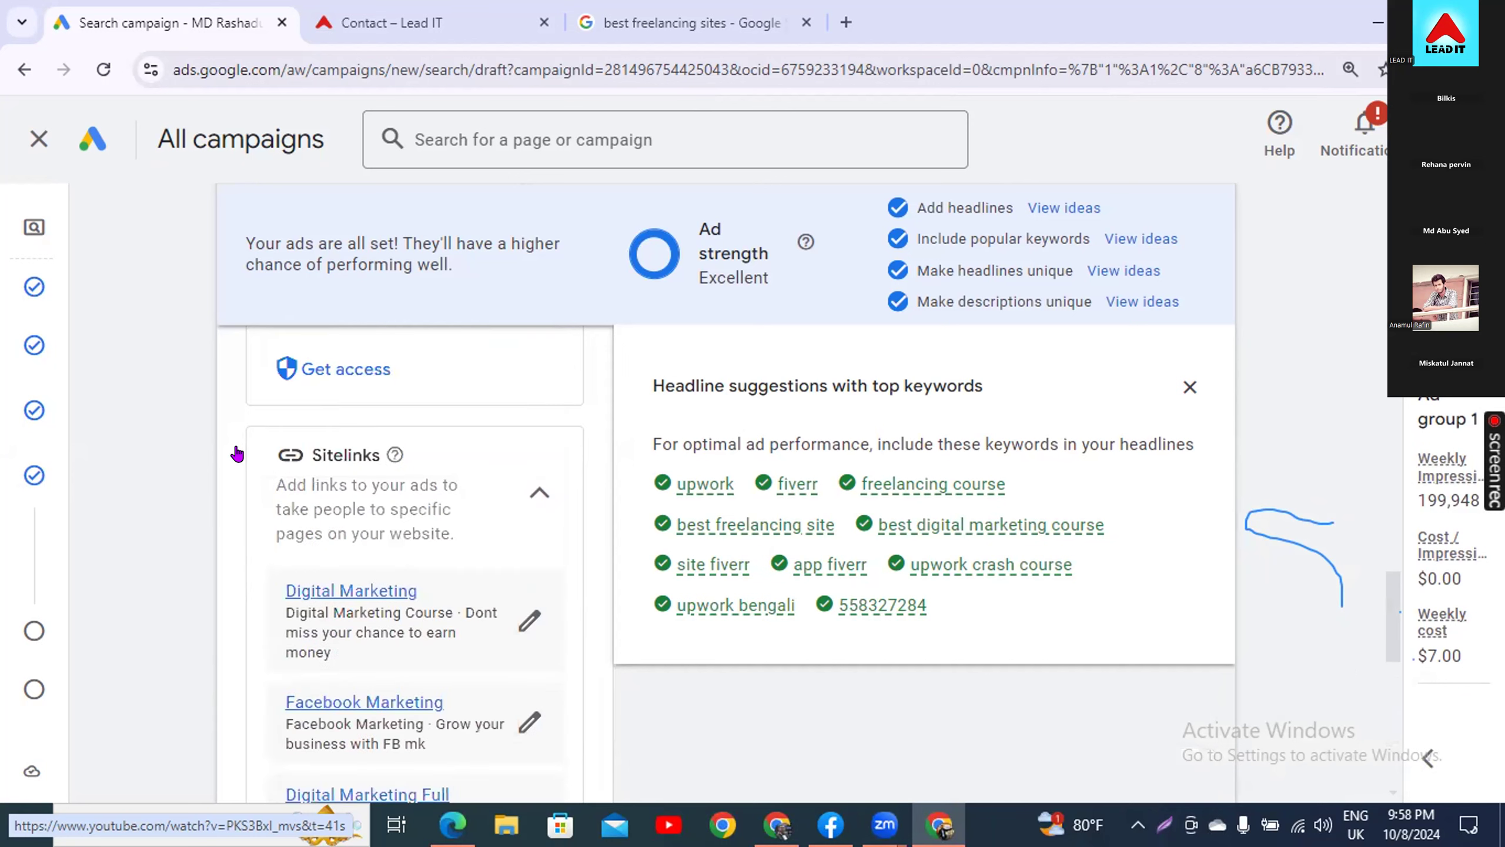
pyautogui.scroll(5, 306, 588)
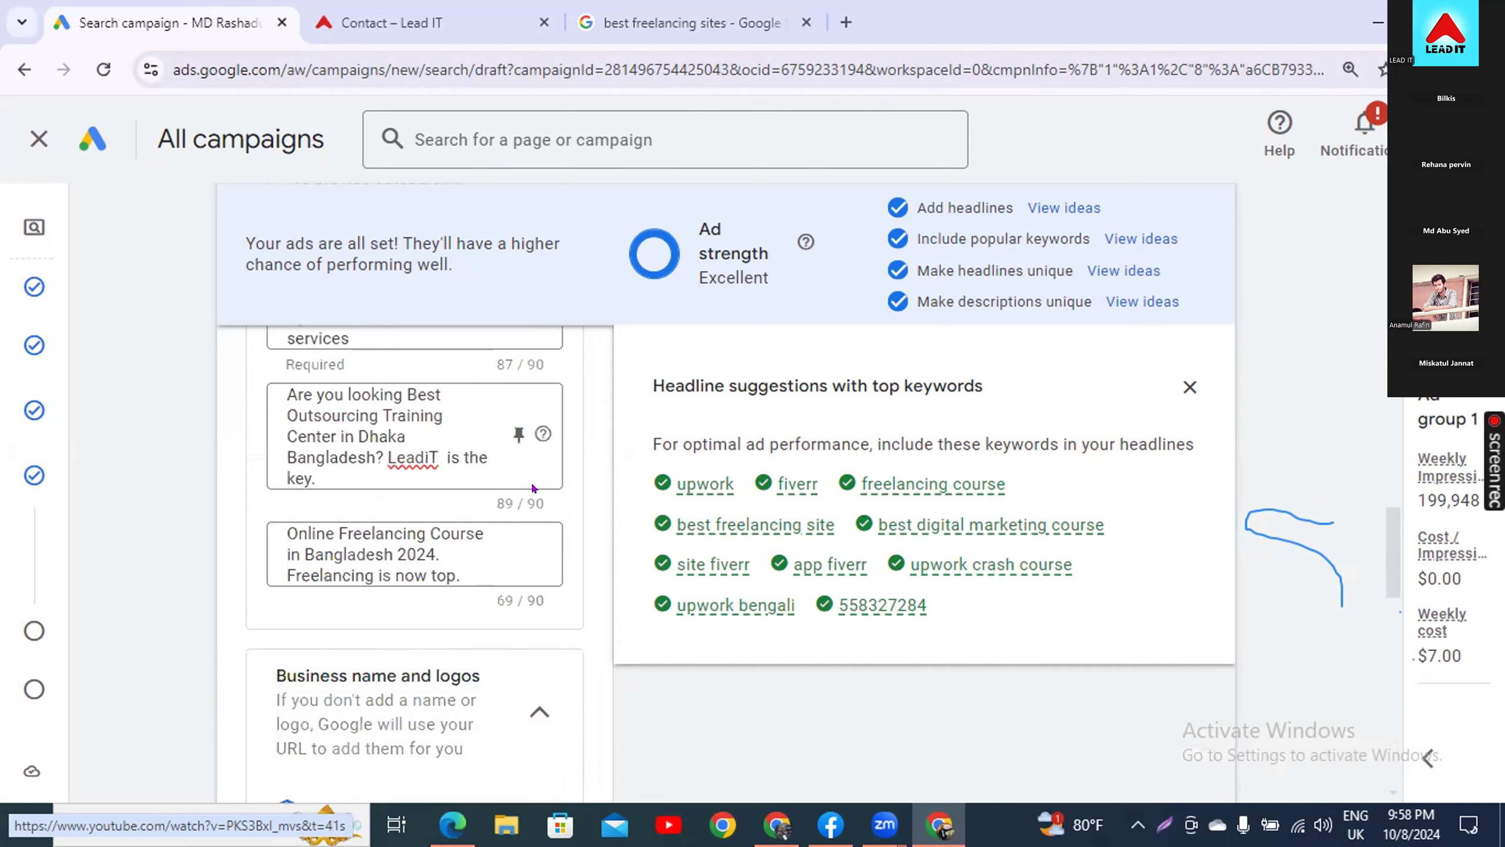
pyautogui.scroll(-6, 536, 533)
pyautogui.scroll(-6, 540, 621)
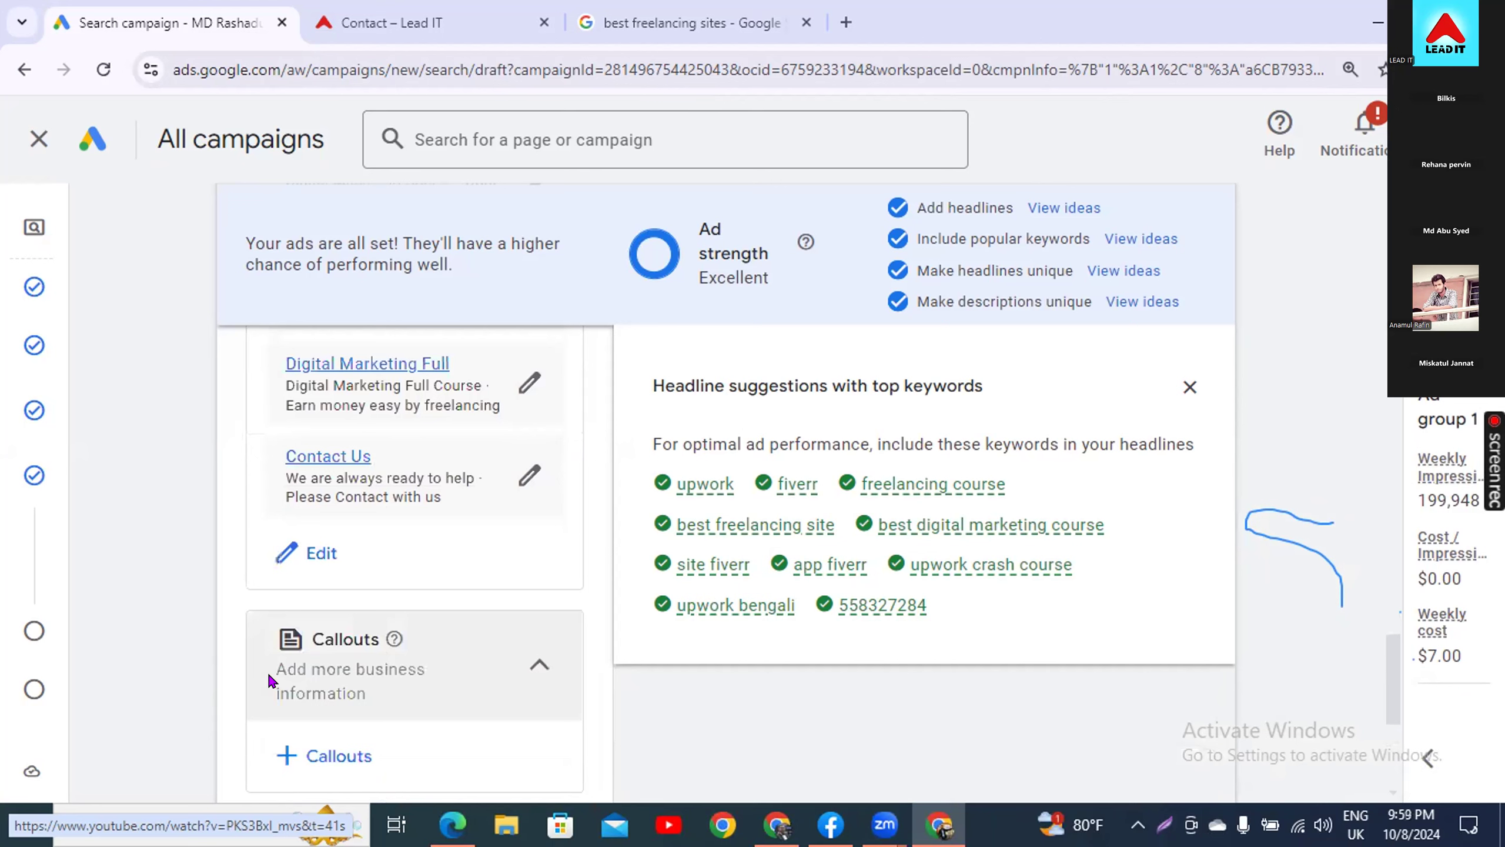
# - Start adding campaign-level callouts and enter "We are providing SEO tool" as callout text 1
pyautogui.scroll(-3, 261, 680)
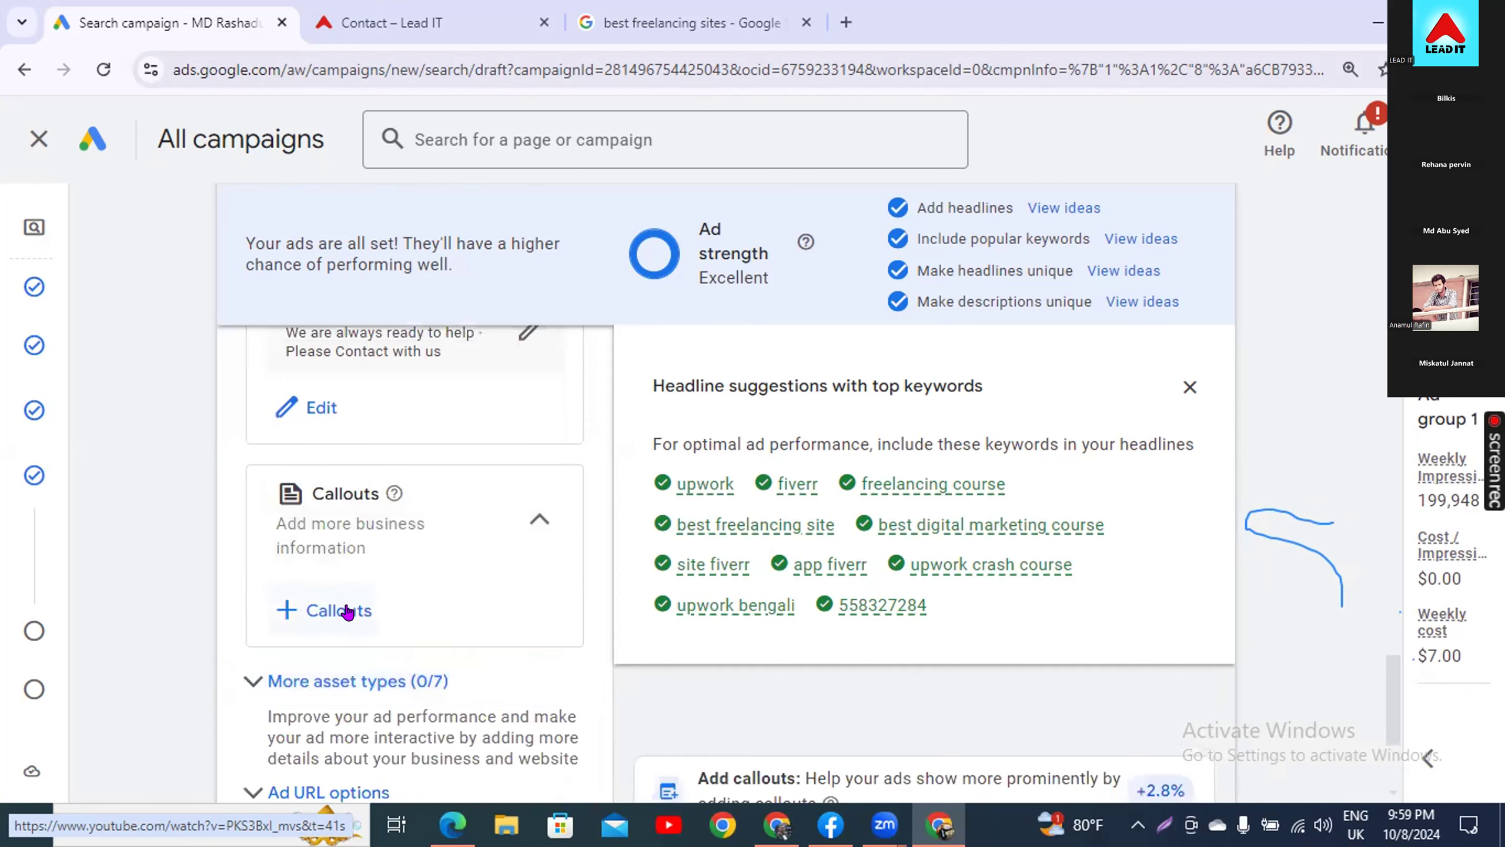
pyautogui.click(313, 595)
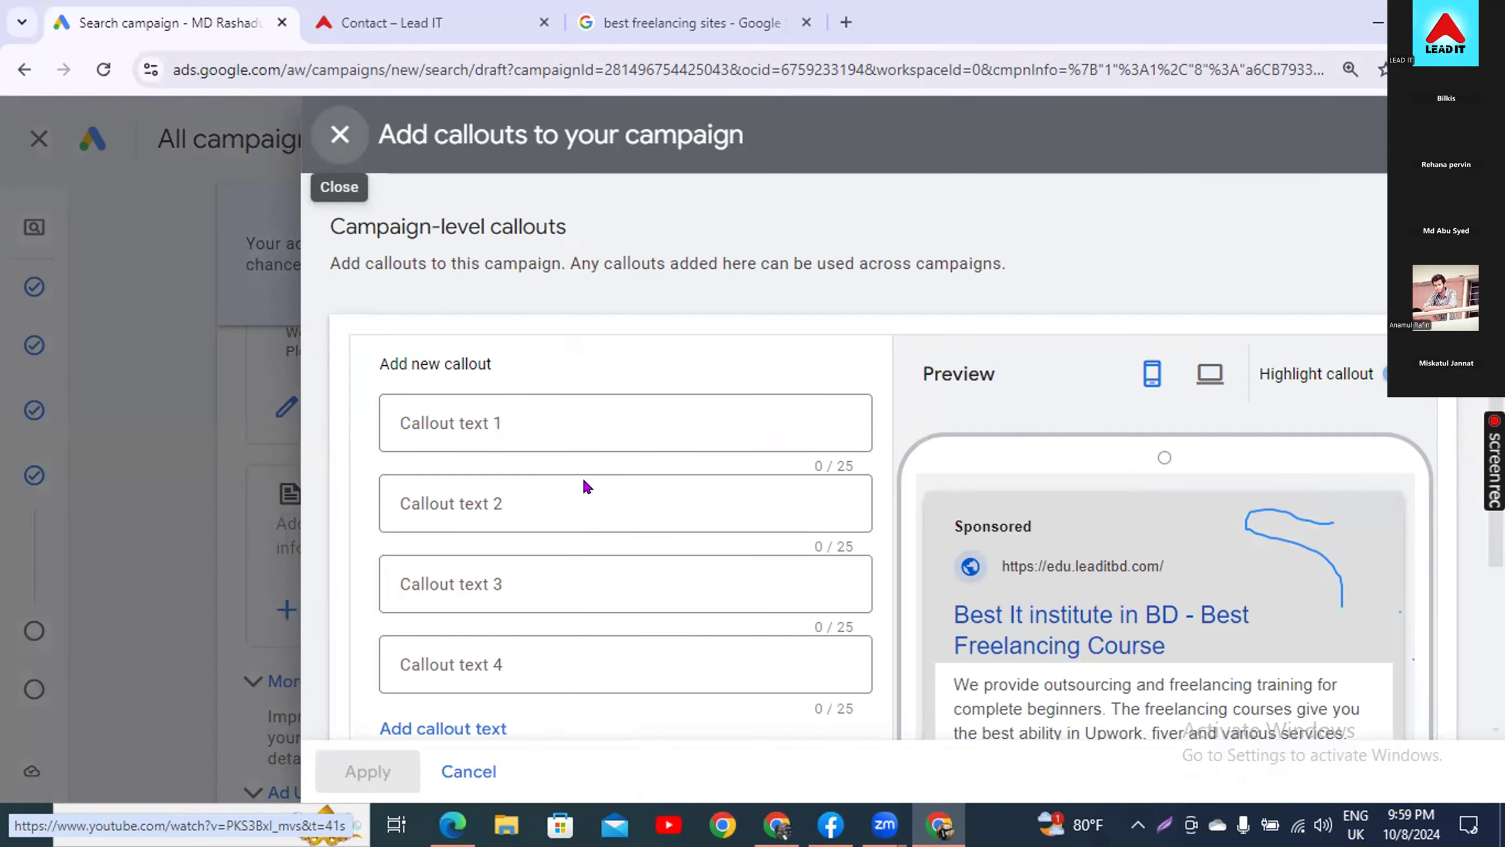
pyautogui.click(510, 402)
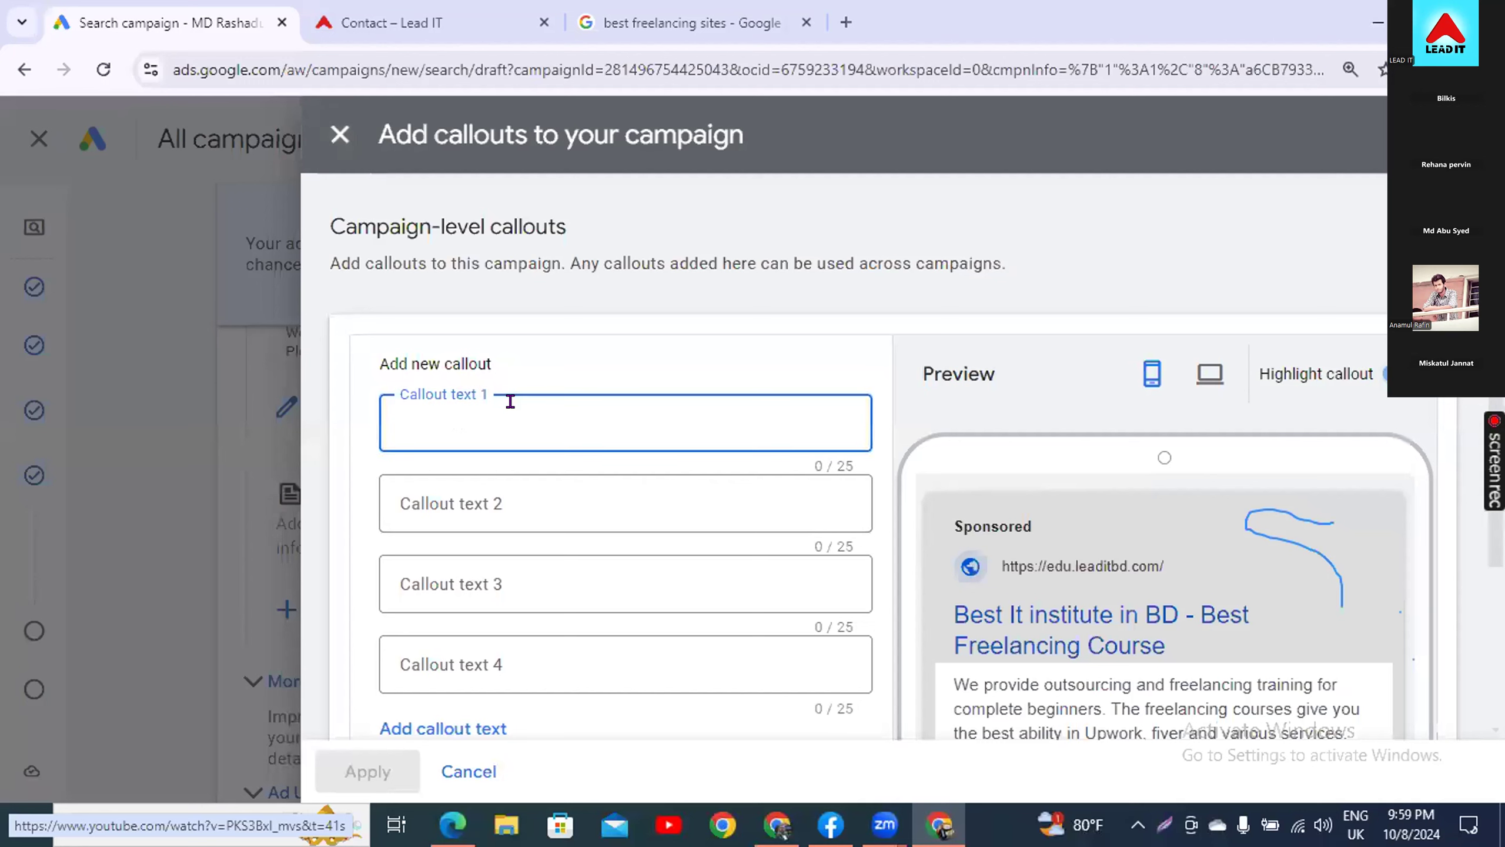
pyautogui.write('Q')
pyautogui.press('BackSpace')
pyautogui.write('We')
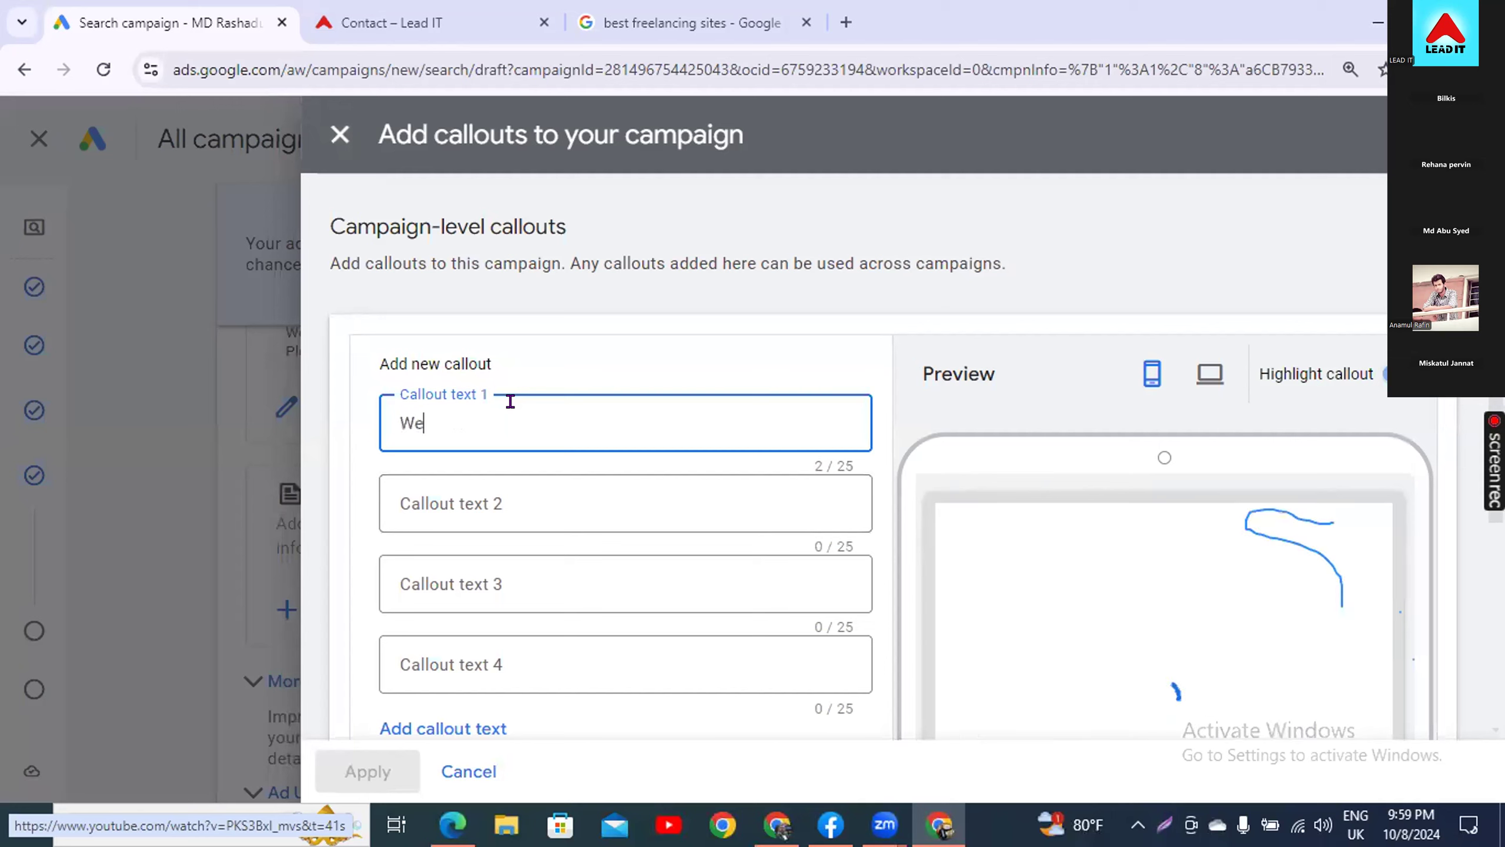
pyautogui.write(' are providing')
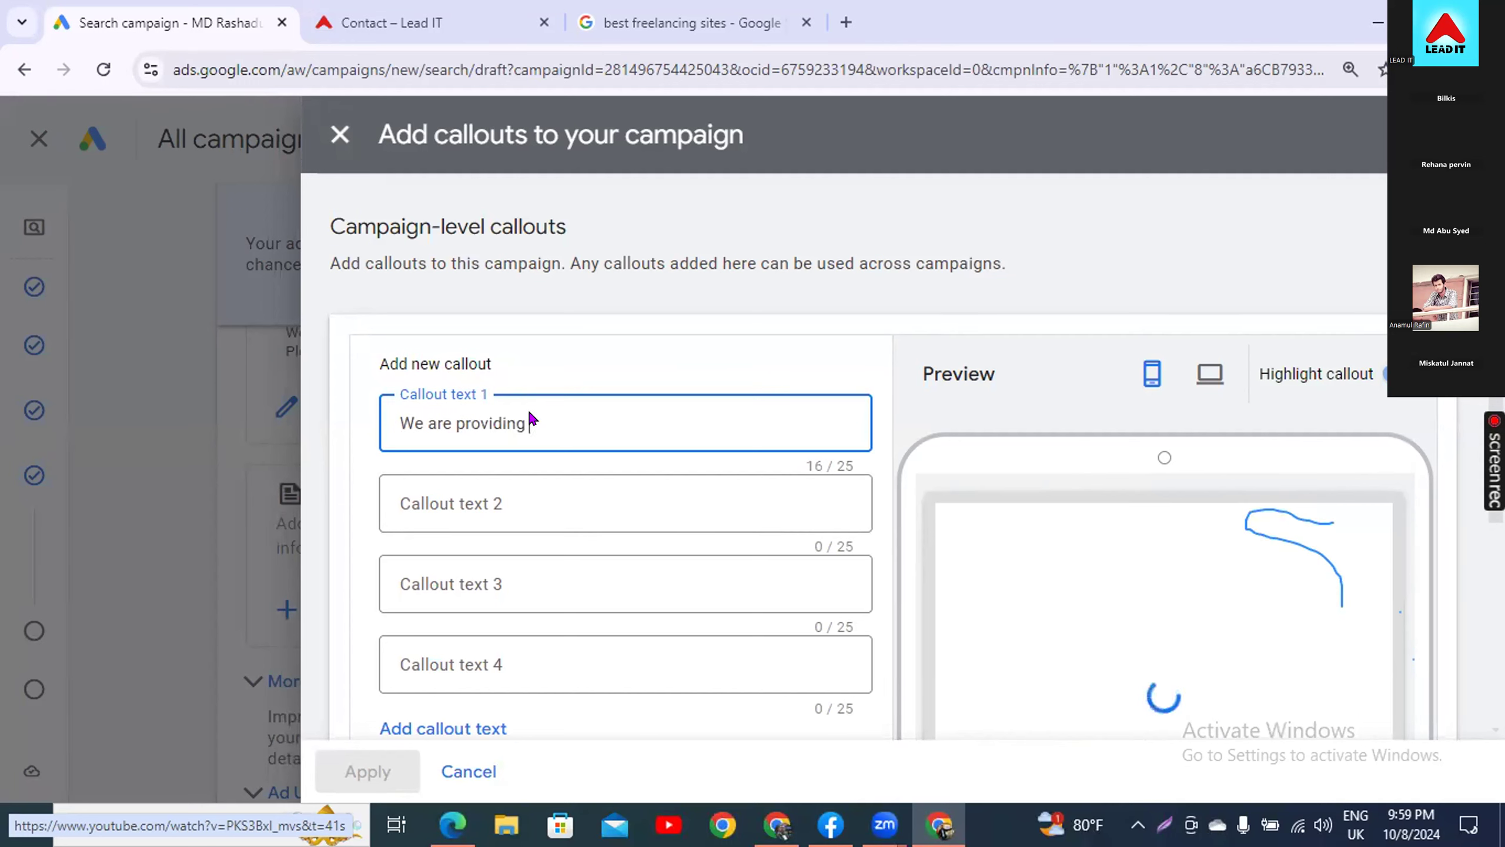
pyautogui.write(' SEO t')
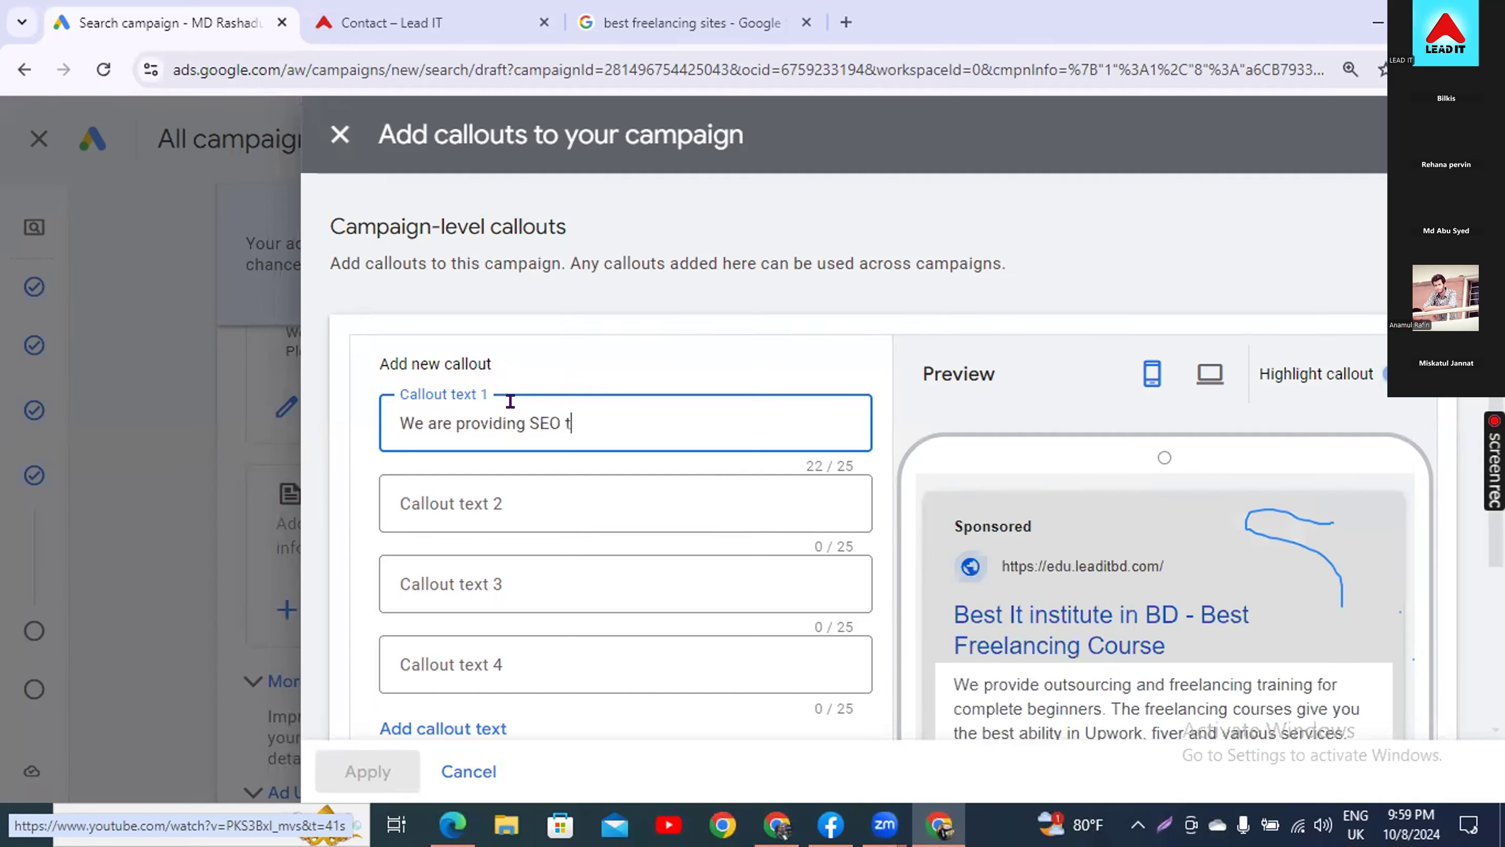
pyautogui.write('ools')
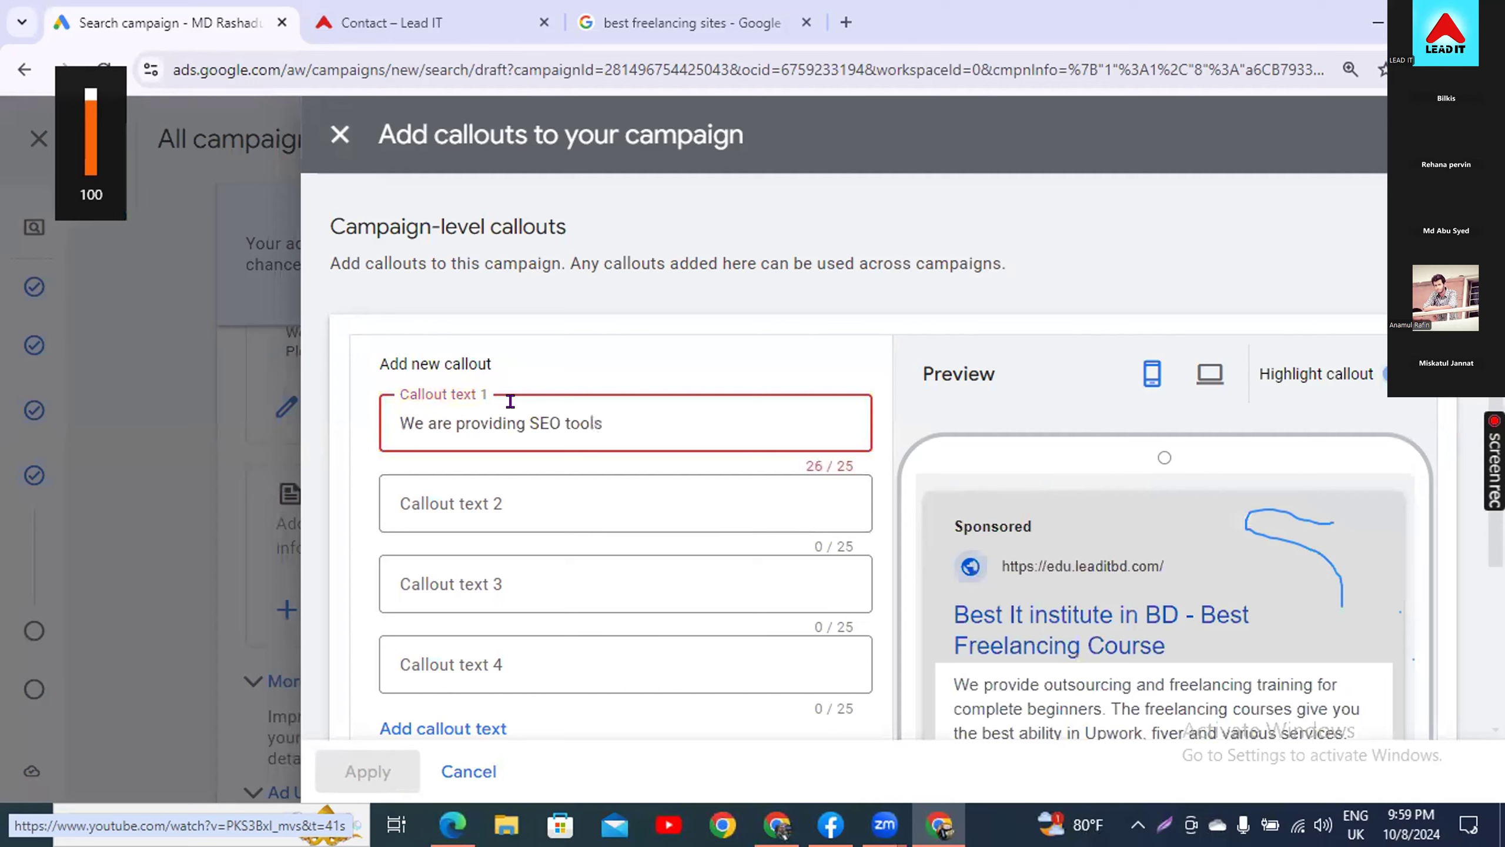
pyautogui.press('BackSpace')
# - Enter "Lead Generation Services" as callout text 2
pyautogui.click(587, 499)
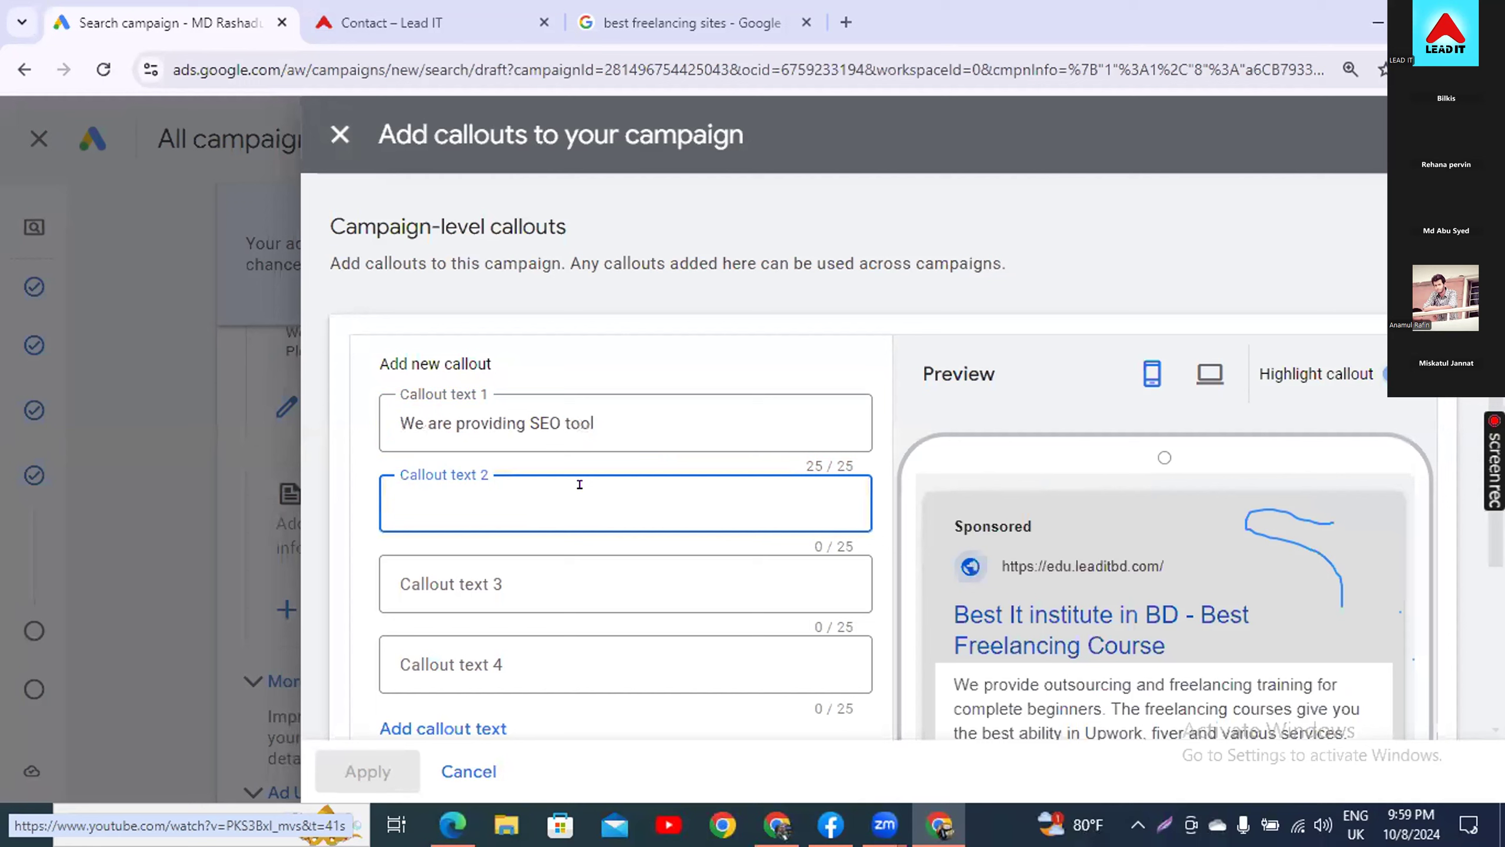
pyautogui.write('Lead')
pyautogui.press('BackSpace')
pyautogui.write('Generation Services')
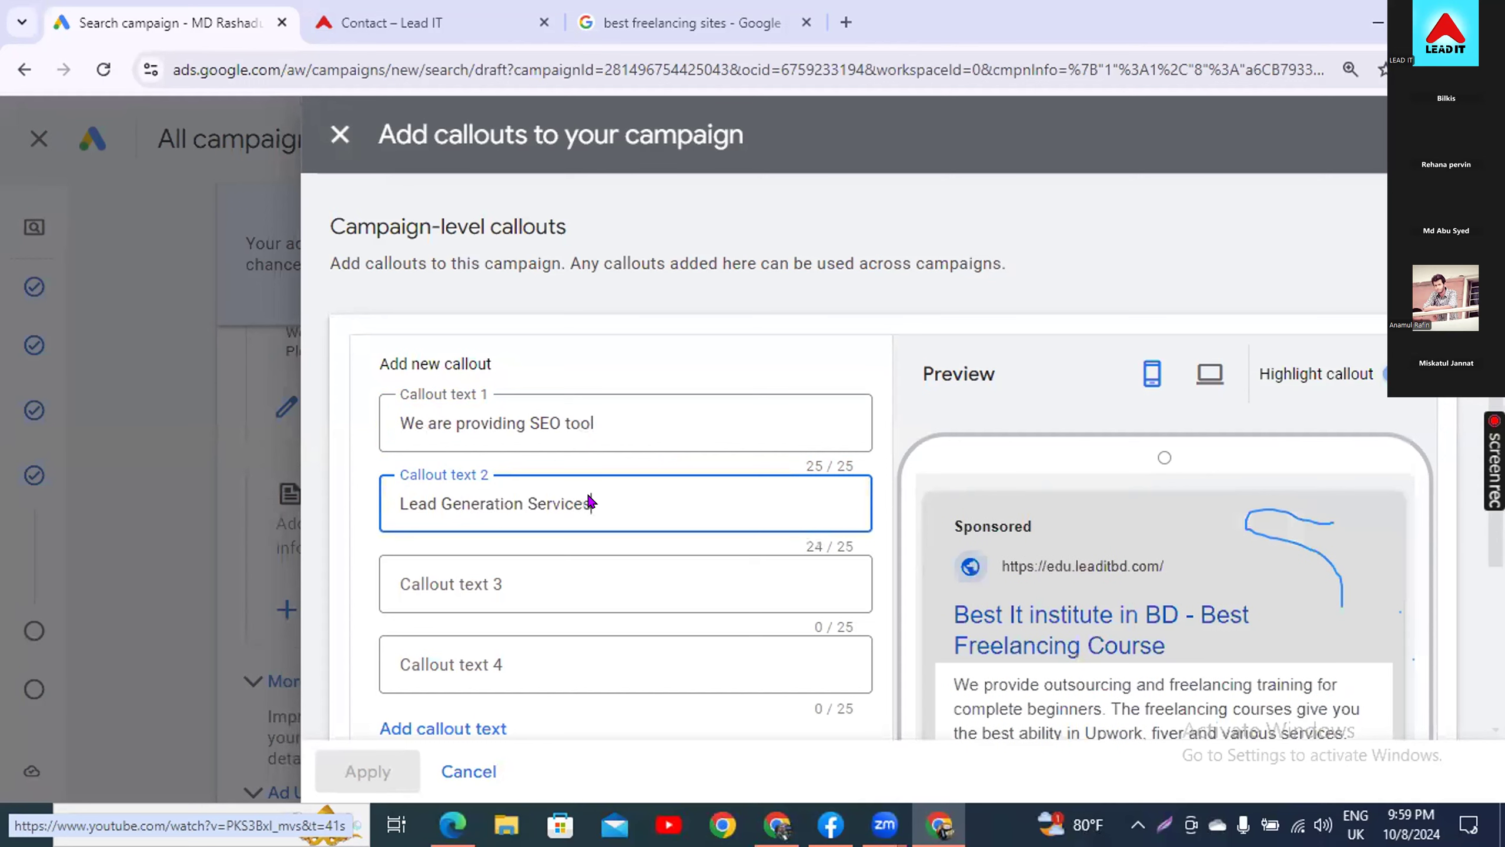
# - Enter "Social Media Marketing" as callout text 3
pyautogui.click(563, 559)
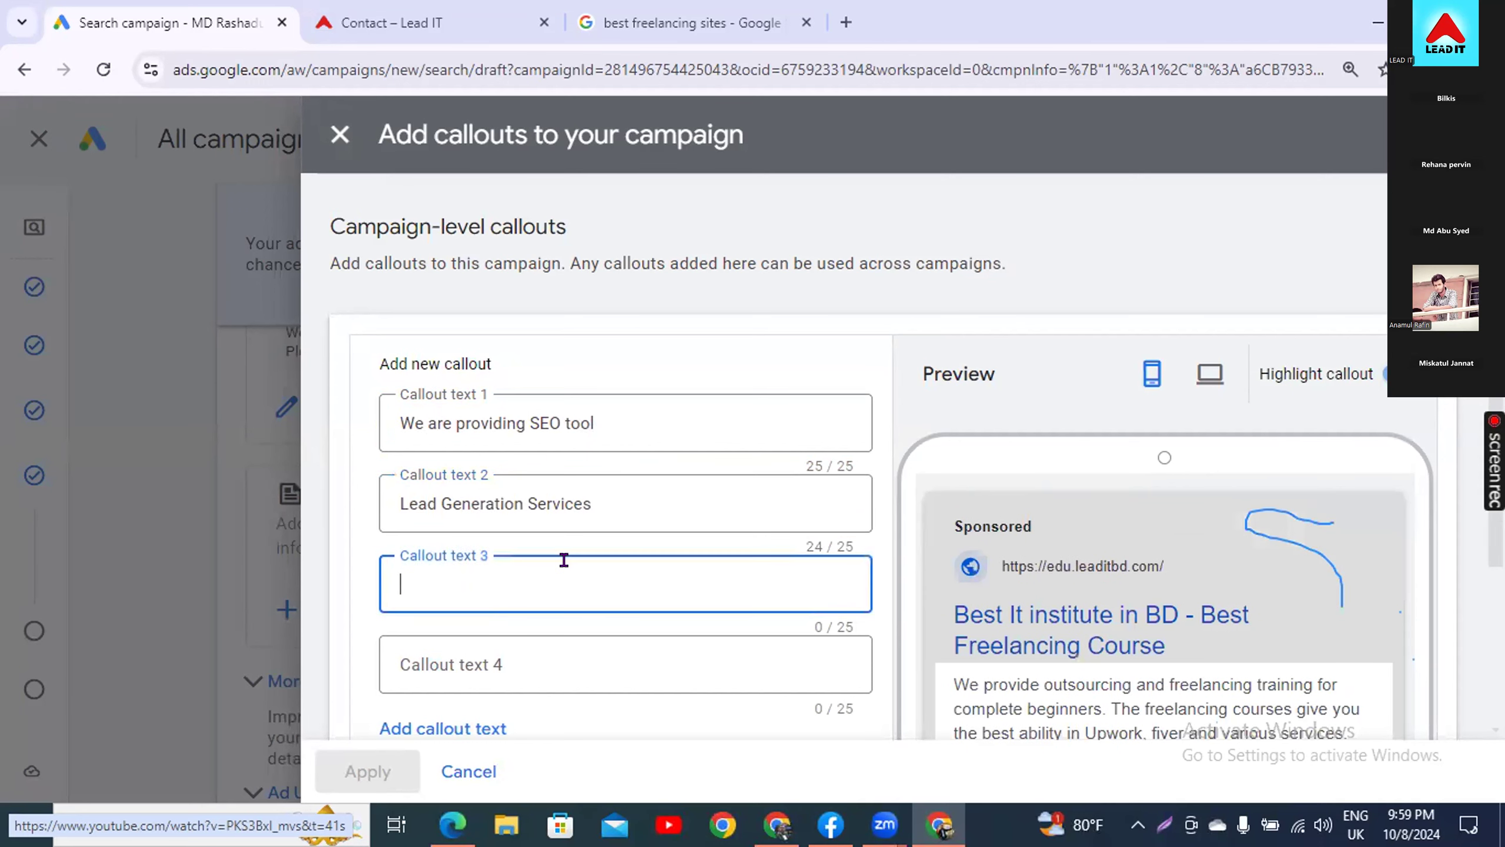
pyautogui.write('Social Media')
pyautogui.press('BackSpace')
pyautogui.press('BackSpace')
pyautogui.write('edia')
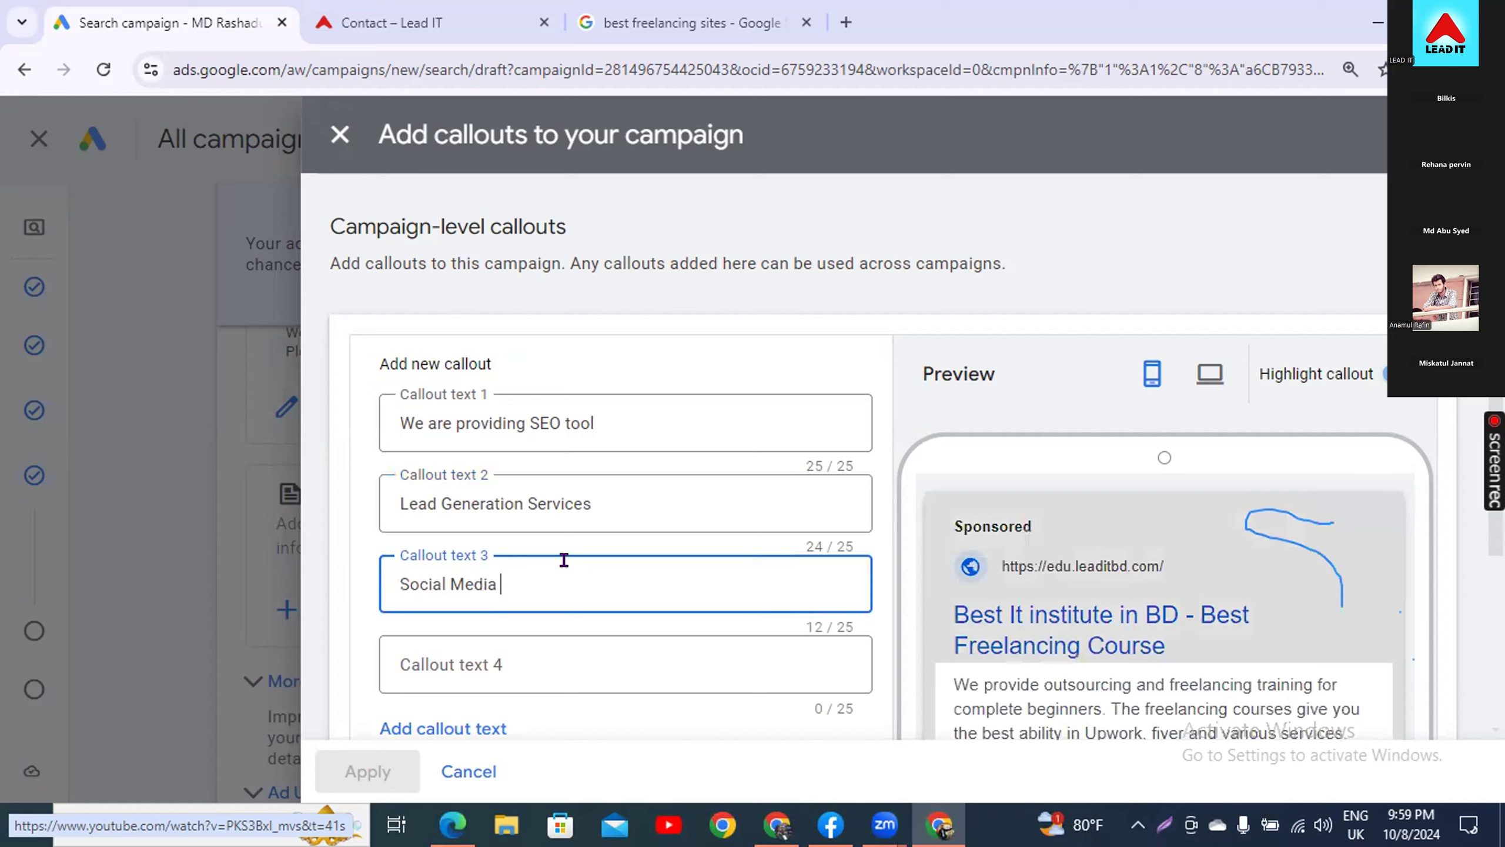
pyautogui.write(' Marketing')
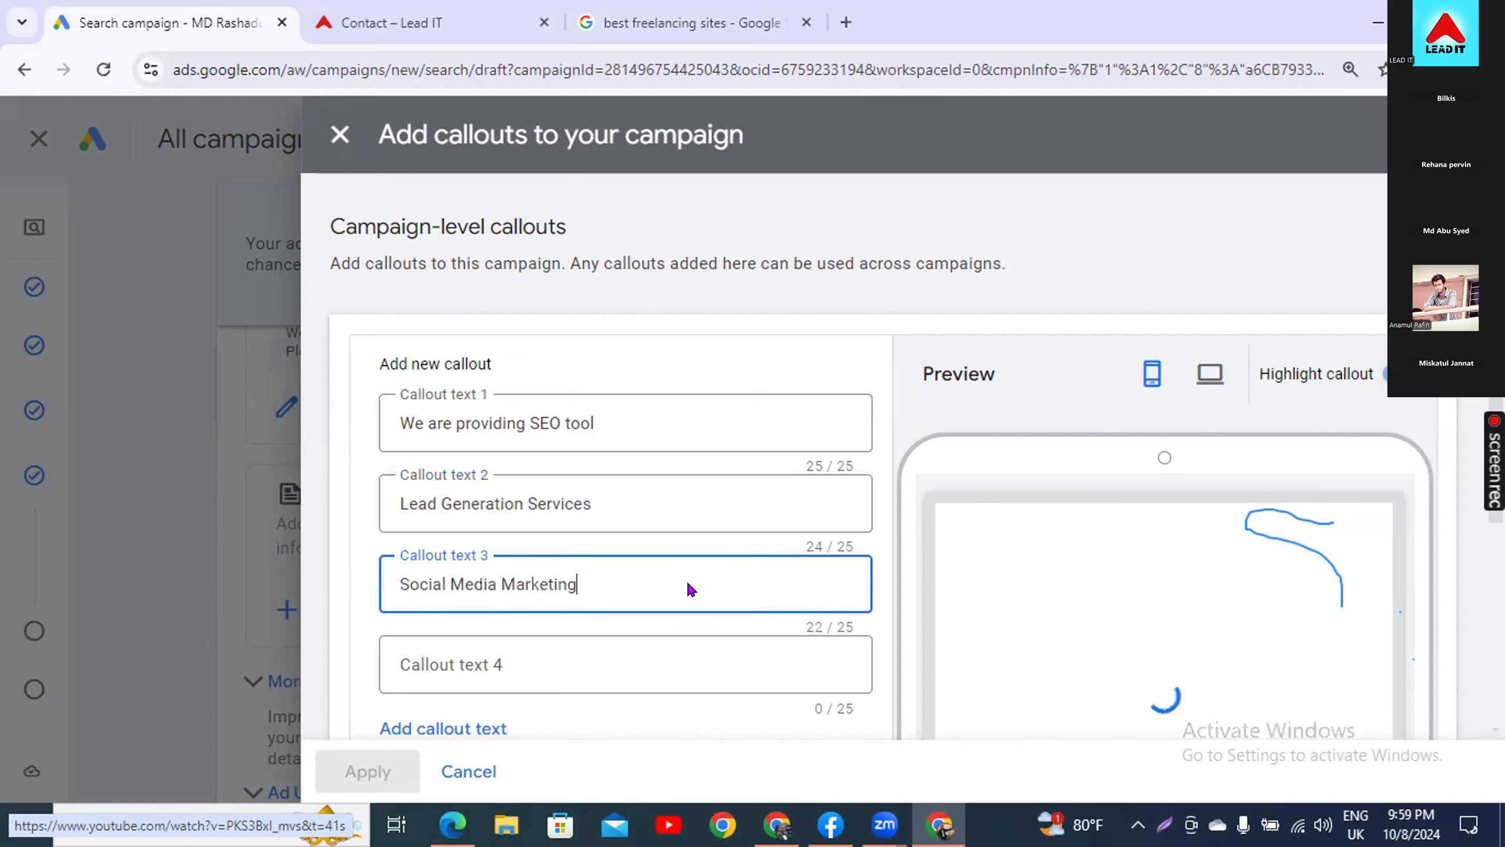
# - Enter "Social Media Advertising" as callout text 4
pyautogui.click(581, 652)
pyautogui.scroll(-2, 631, 579)
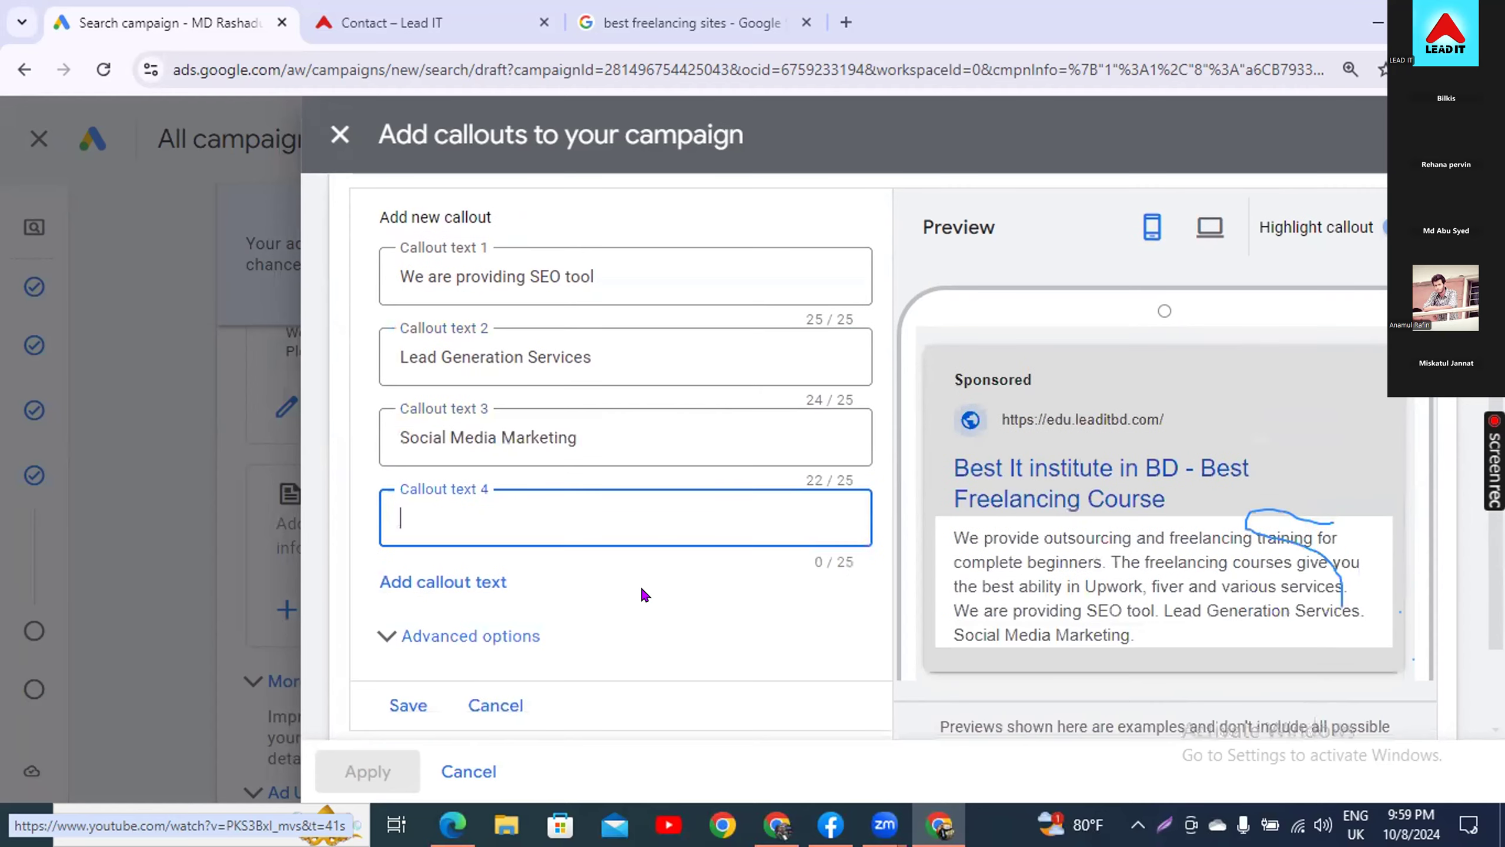
pyautogui.write('Sica')
pyautogui.press('BackSpace')
pyautogui.press('BackSpace')
pyautogui.press('BackSpace')
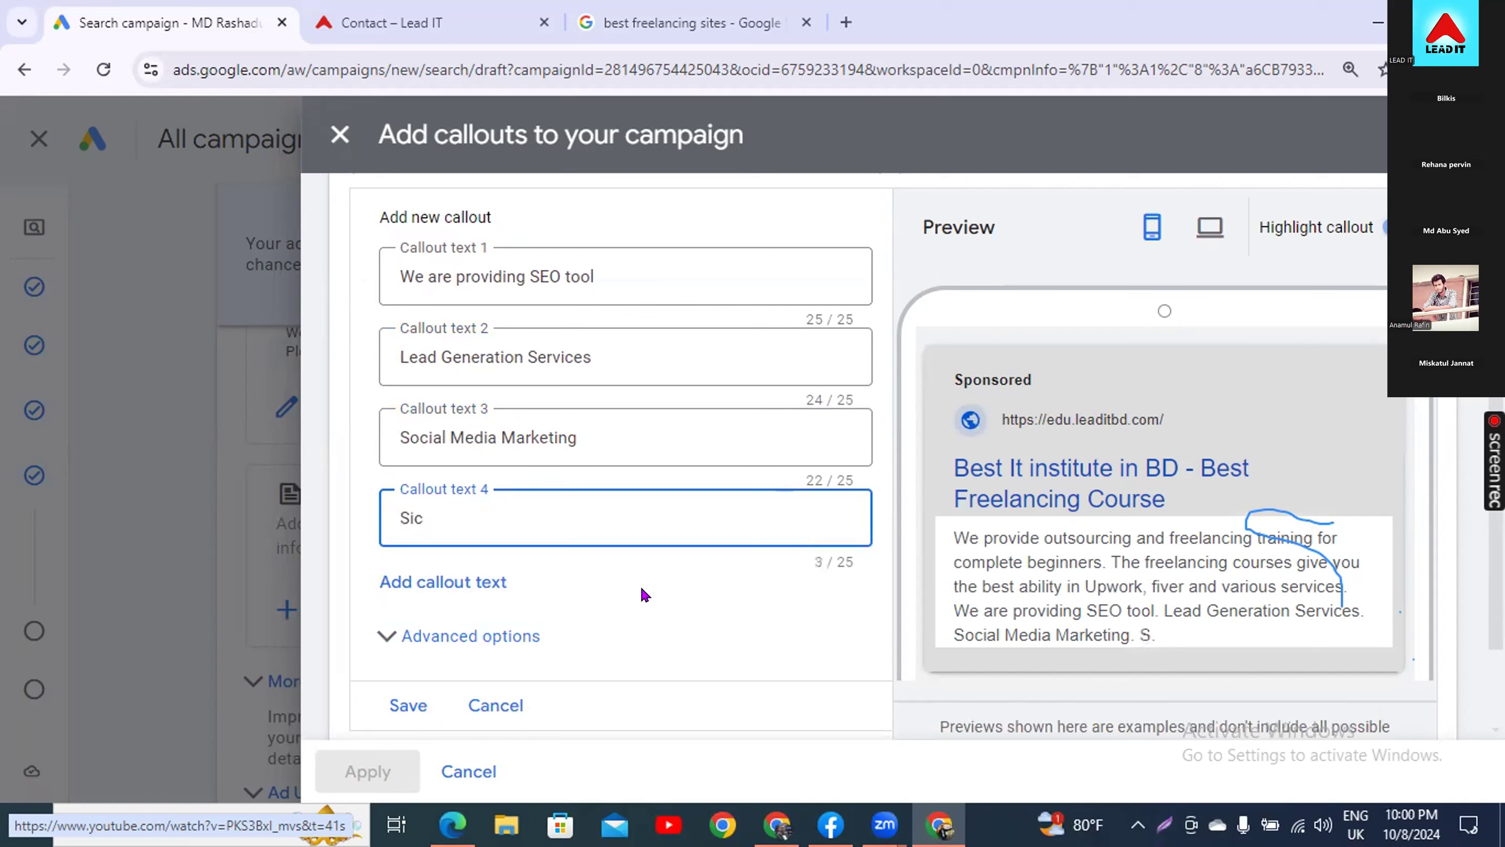
pyautogui.write('ocial Media A')
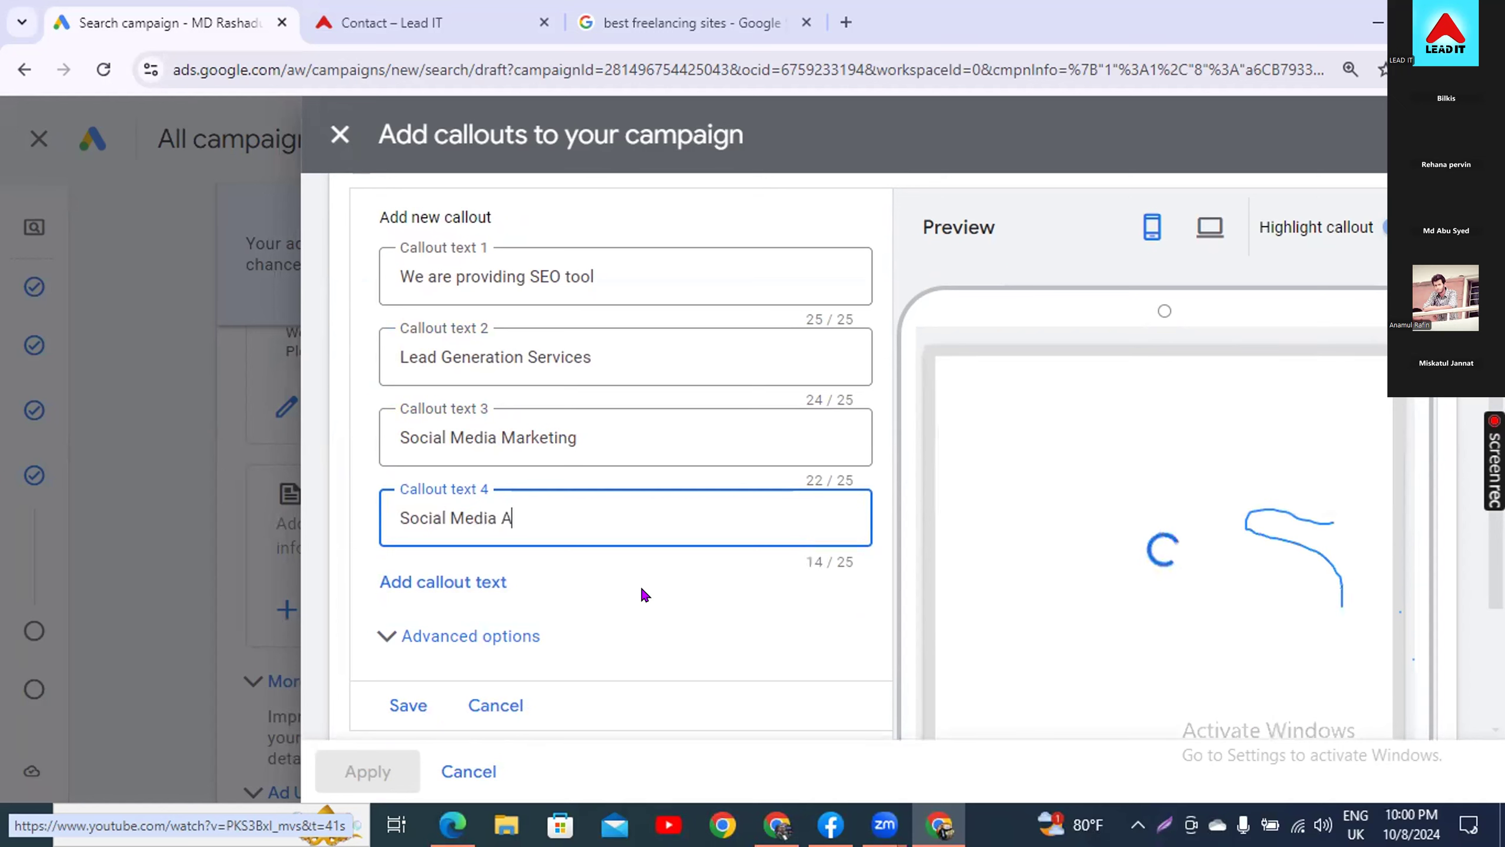
pyautogui.write('dvertising')
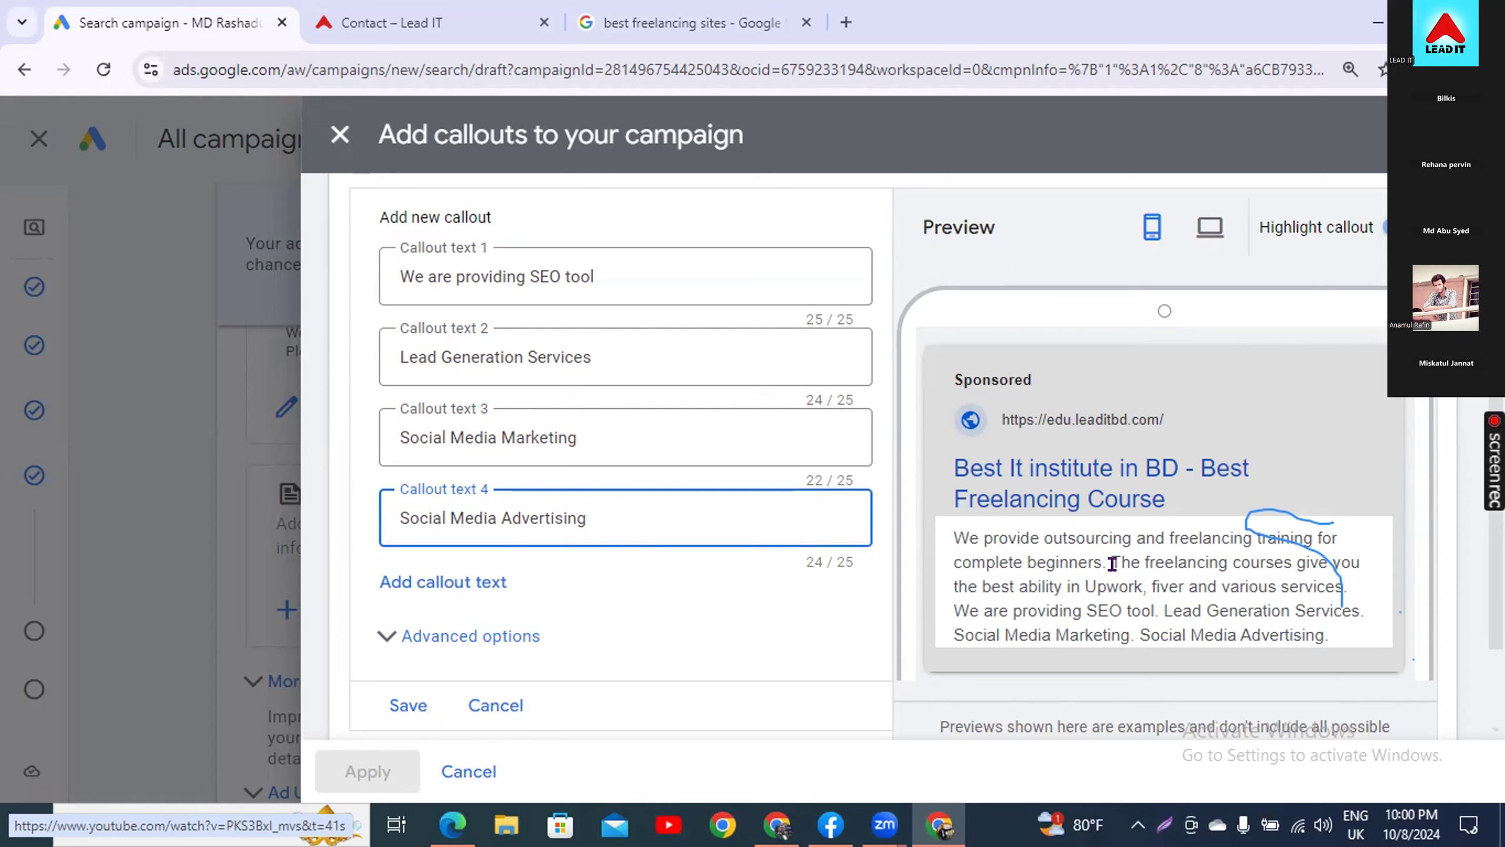
# - Save the four new callouts and apply them to the campaign
pyautogui.click(1128, 546)
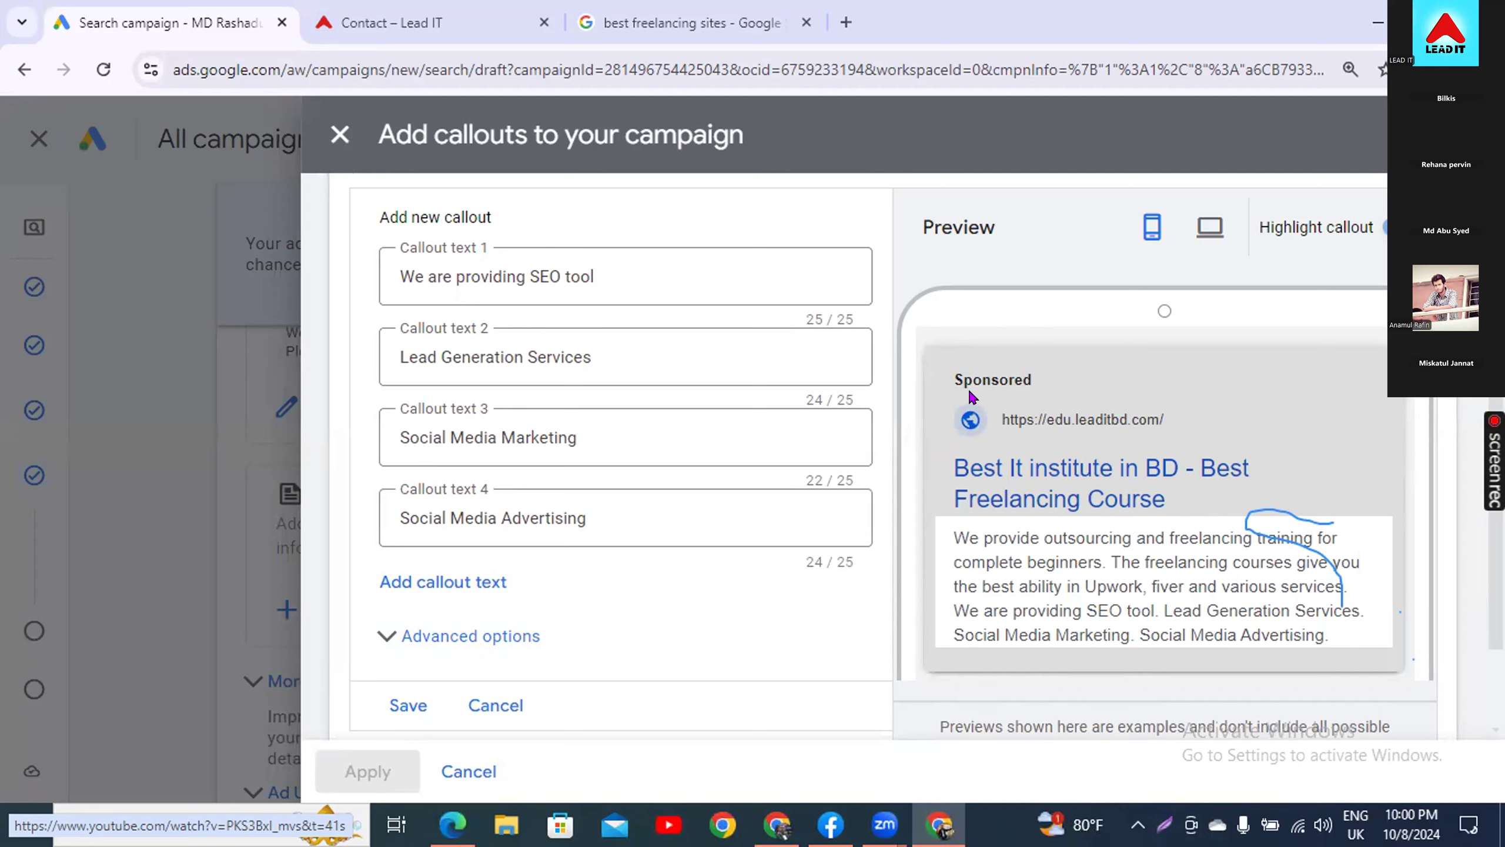
pyautogui.click(408, 702)
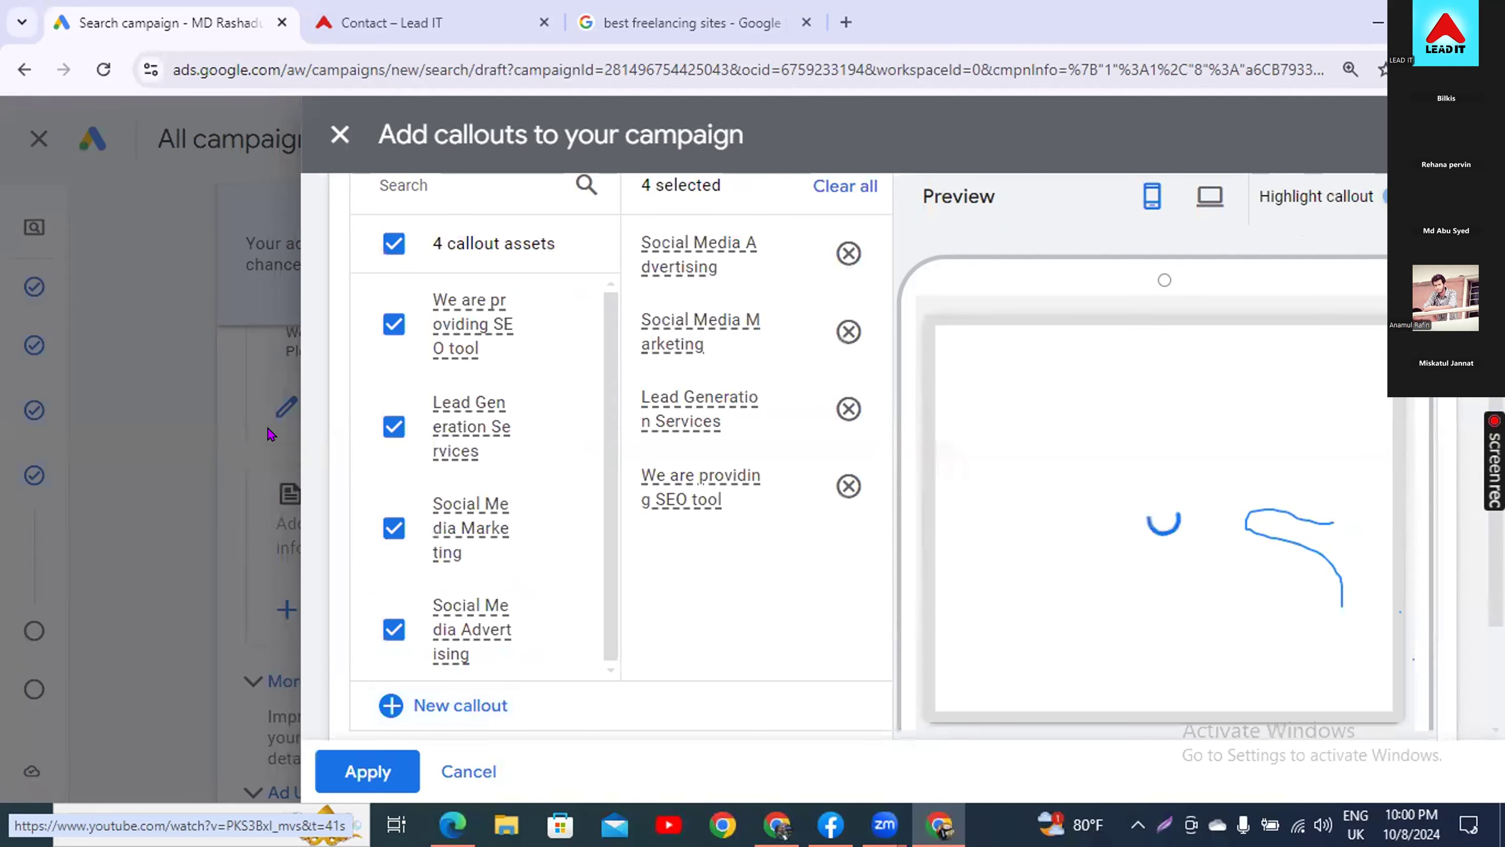
pyautogui.click(367, 771)
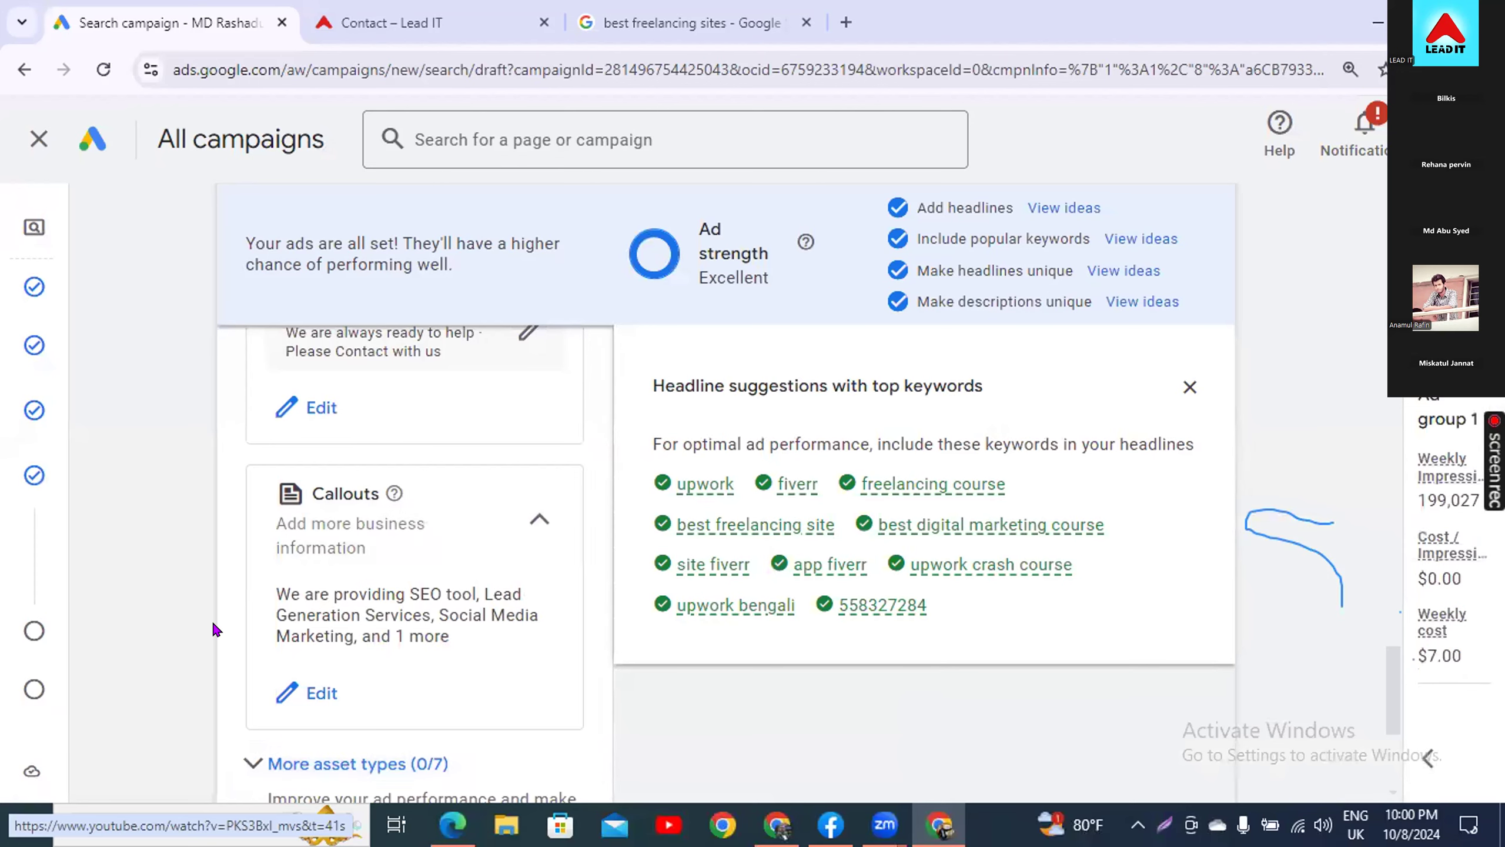
# - Expand the additional asset types below the callouts and locate the Promotions asset
pyautogui.scroll(-2, 215, 623)
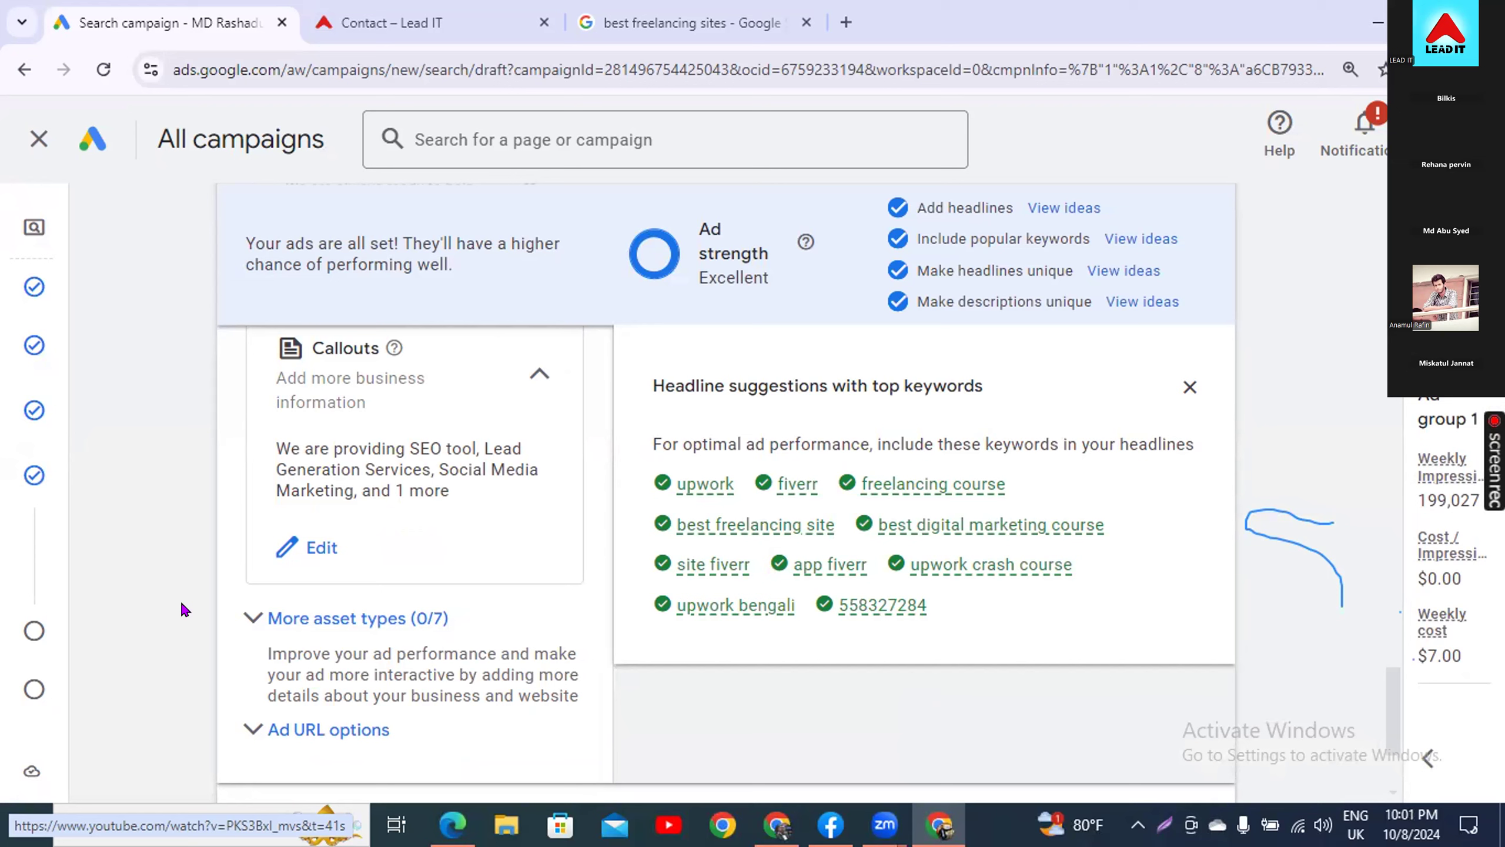
pyautogui.click(358, 618)
pyautogui.scroll(-5, 432, 472)
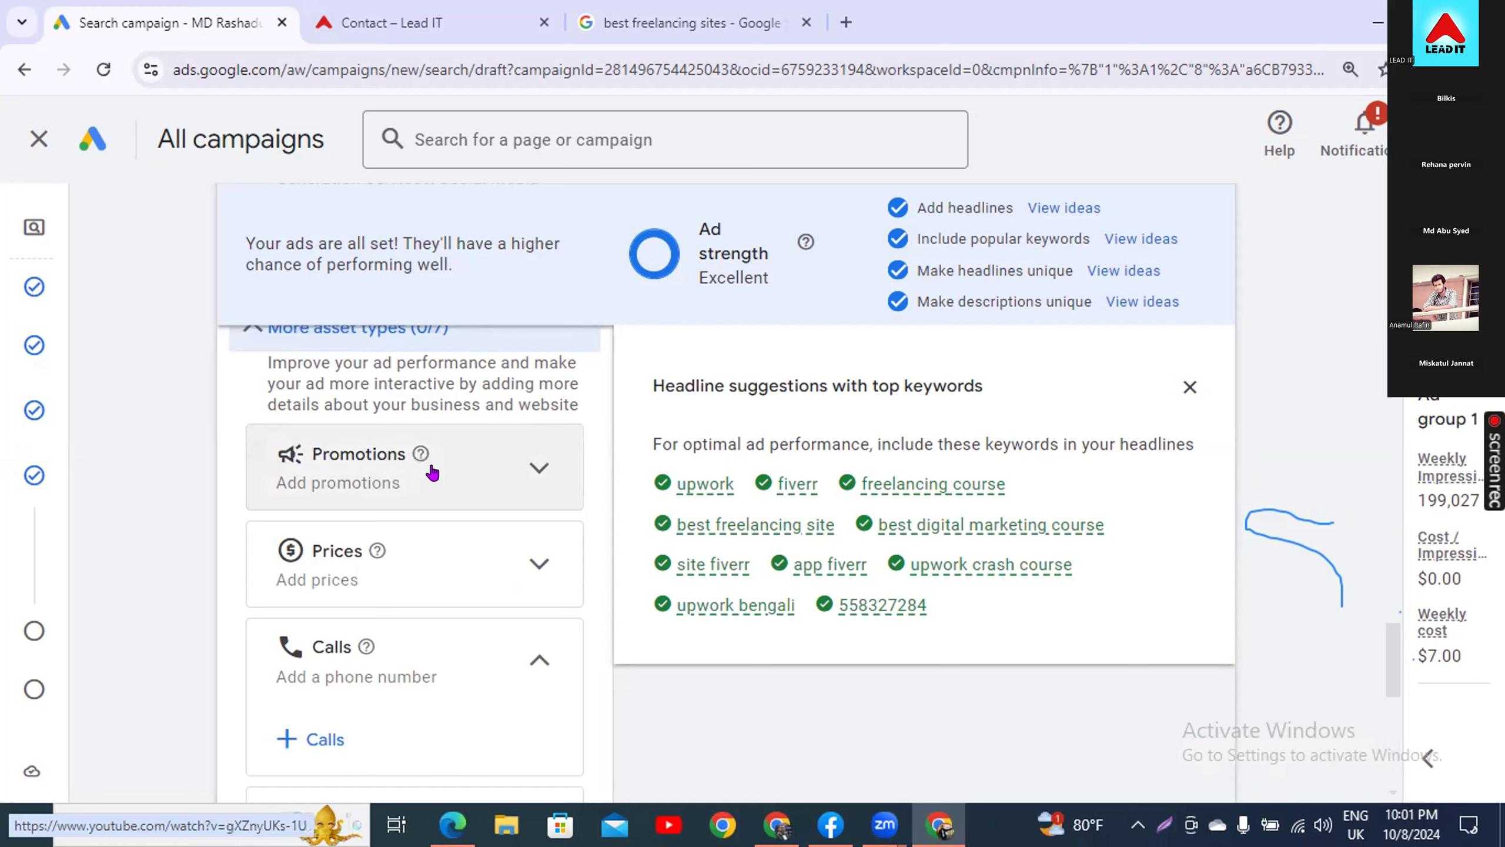
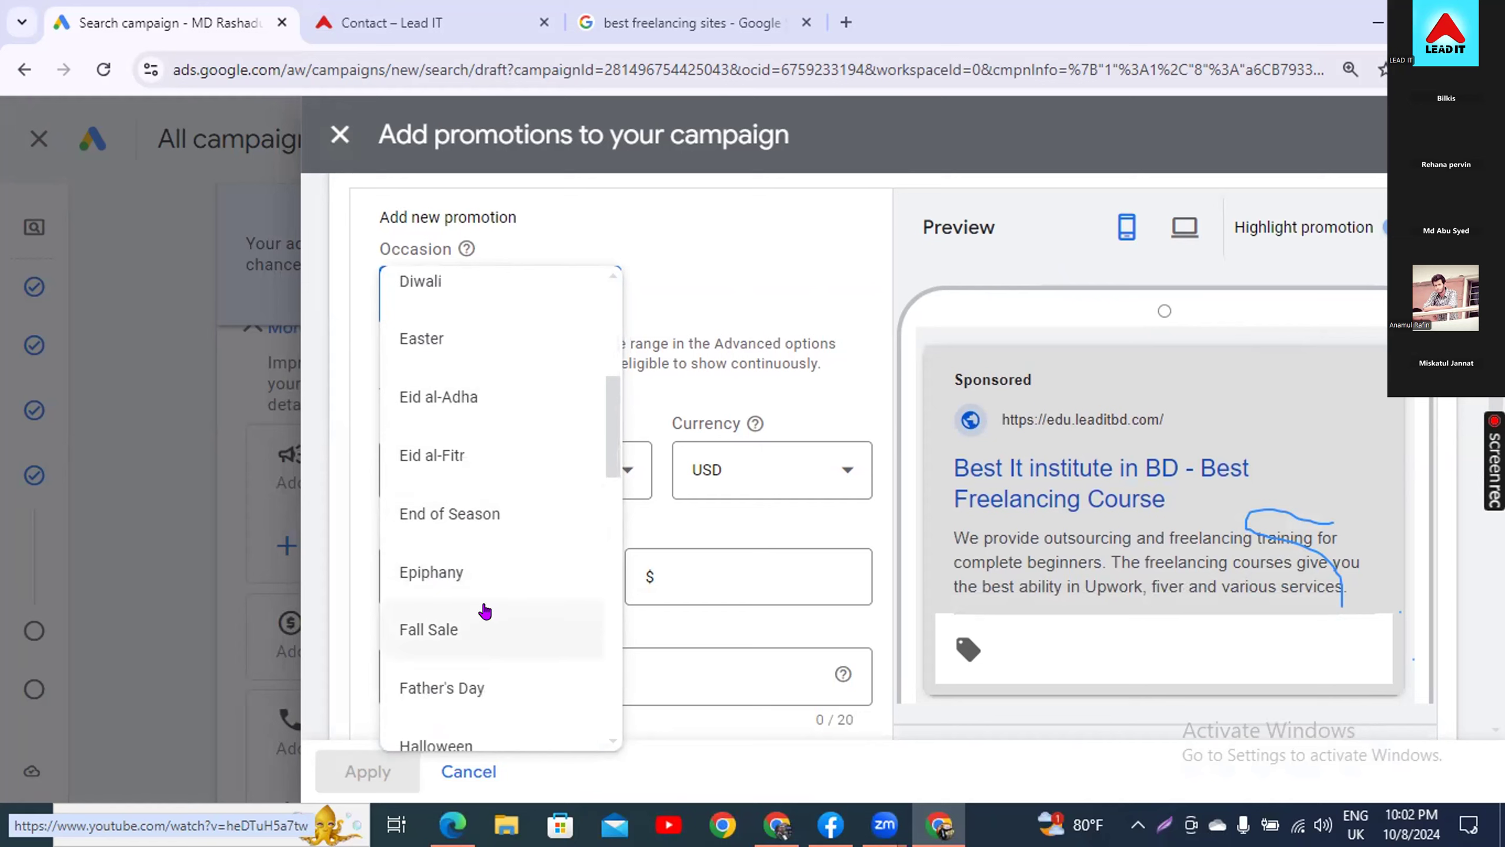
# - Set the new promotion's occasion to End of Season and its language to English
pyautogui.scroll(-2, 462, 611)
pyautogui.scroll(-12, 474, 614)
pyautogui.scroll(15, 501, 609)
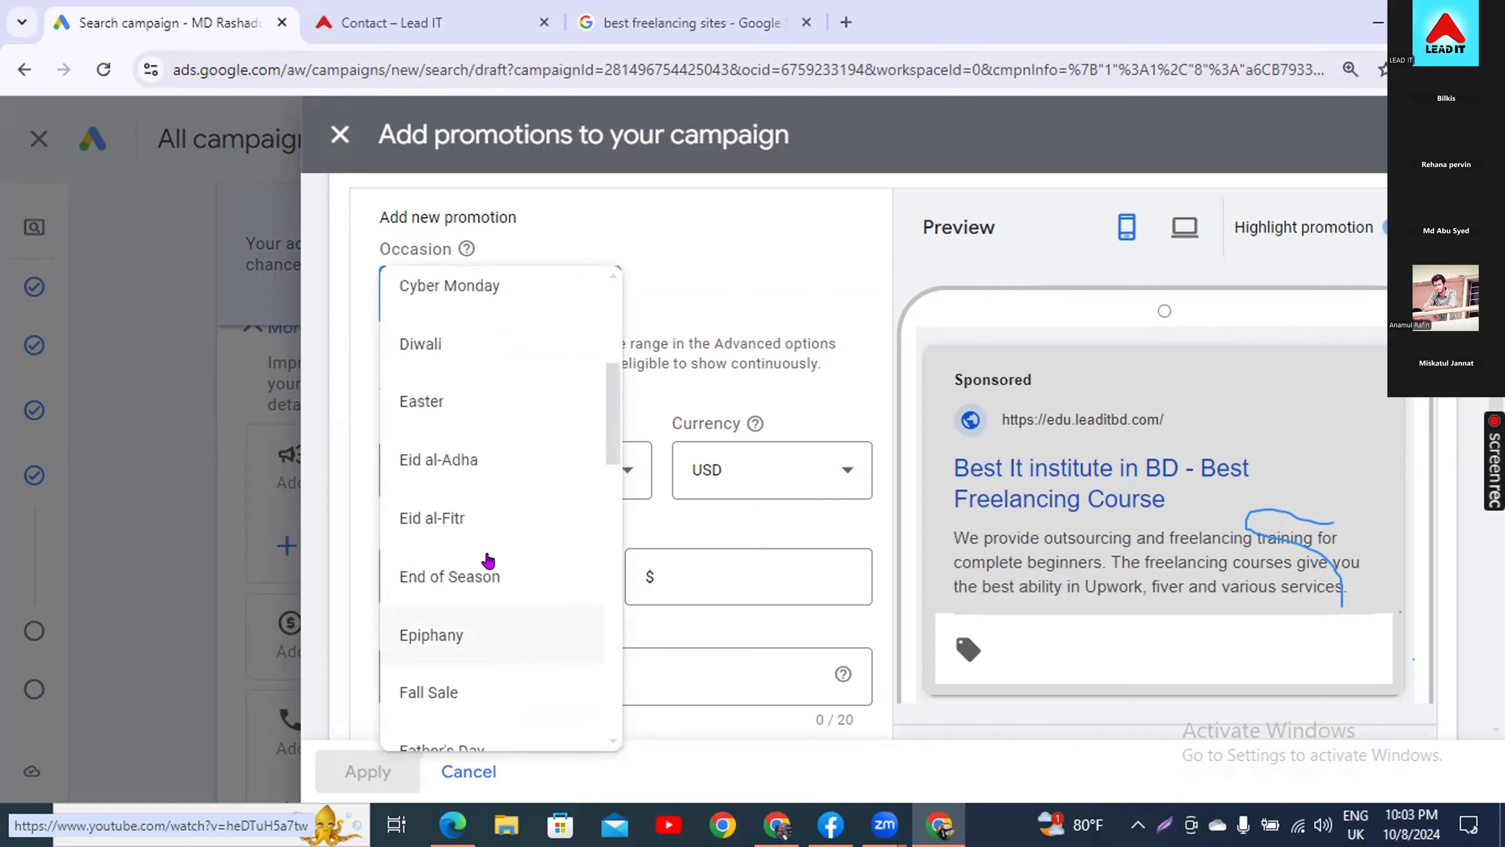
pyautogui.scroll(5, 488, 560)
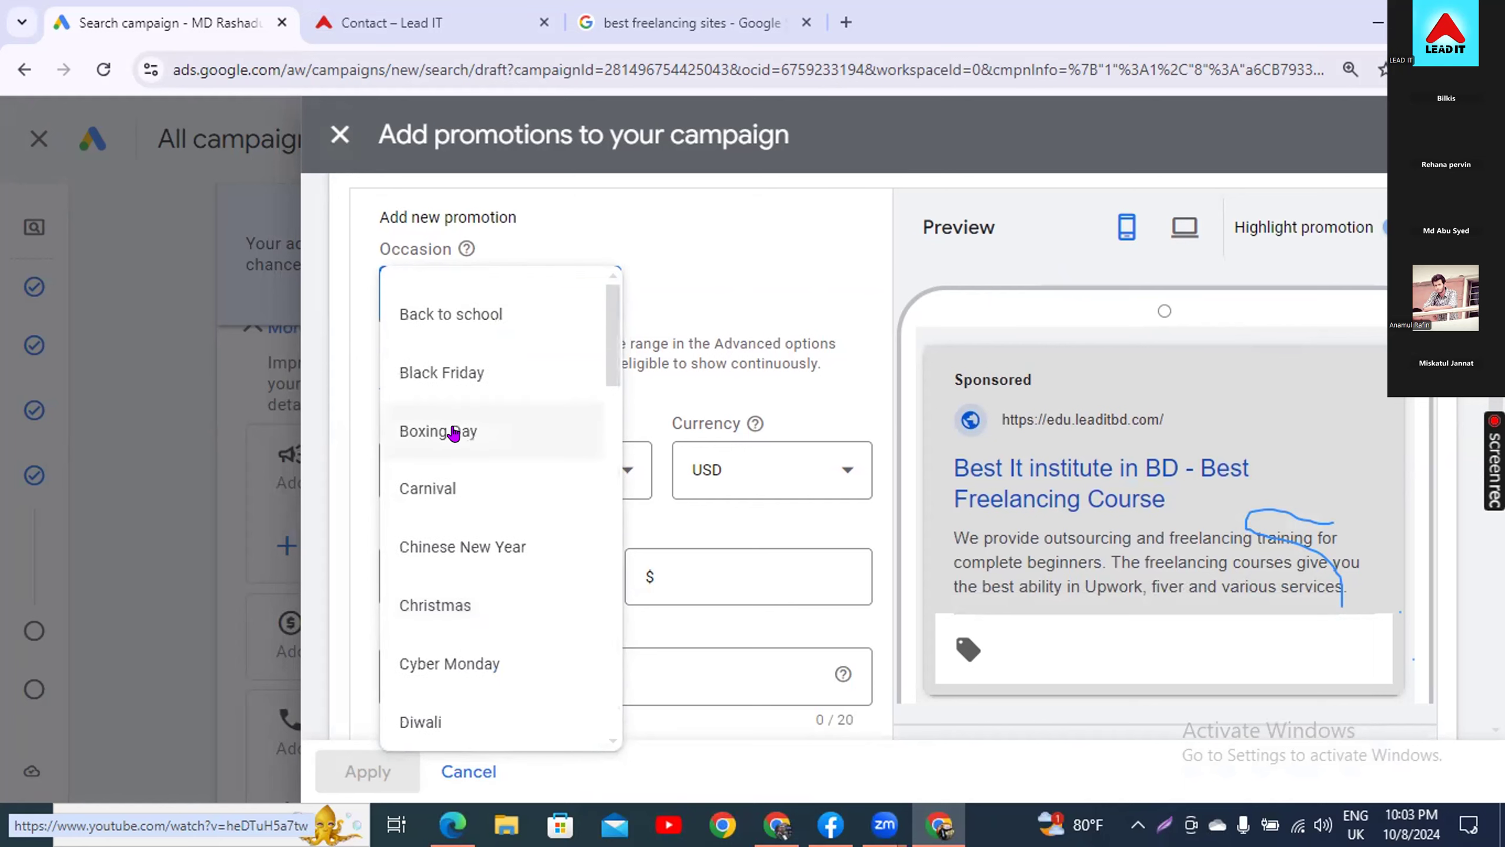
pyautogui.scroll(-1, 485, 611)
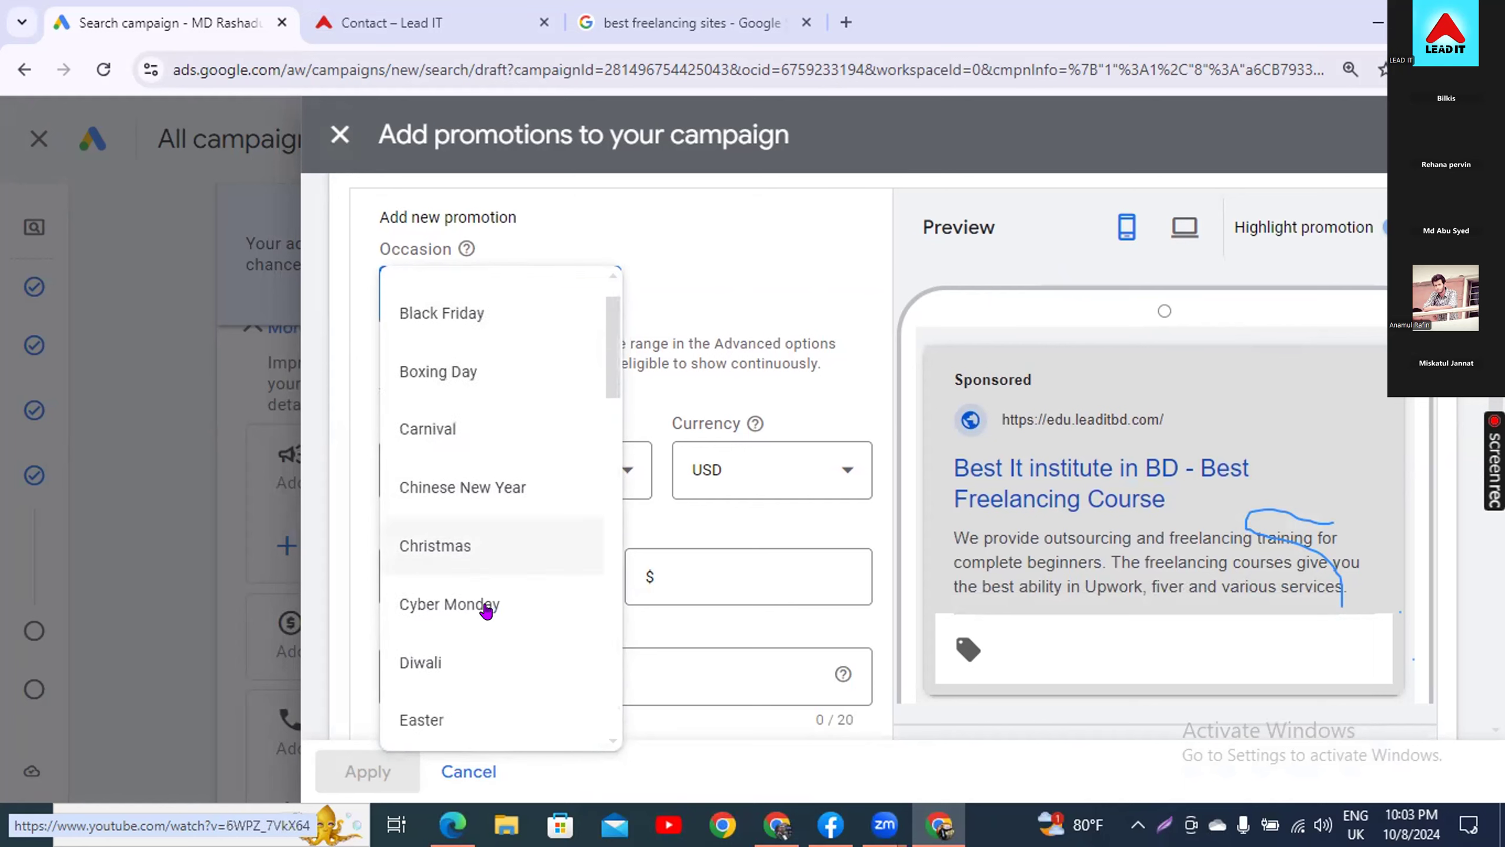
pyautogui.scroll(-2, 485, 611)
pyautogui.scroll(-3, 482, 569)
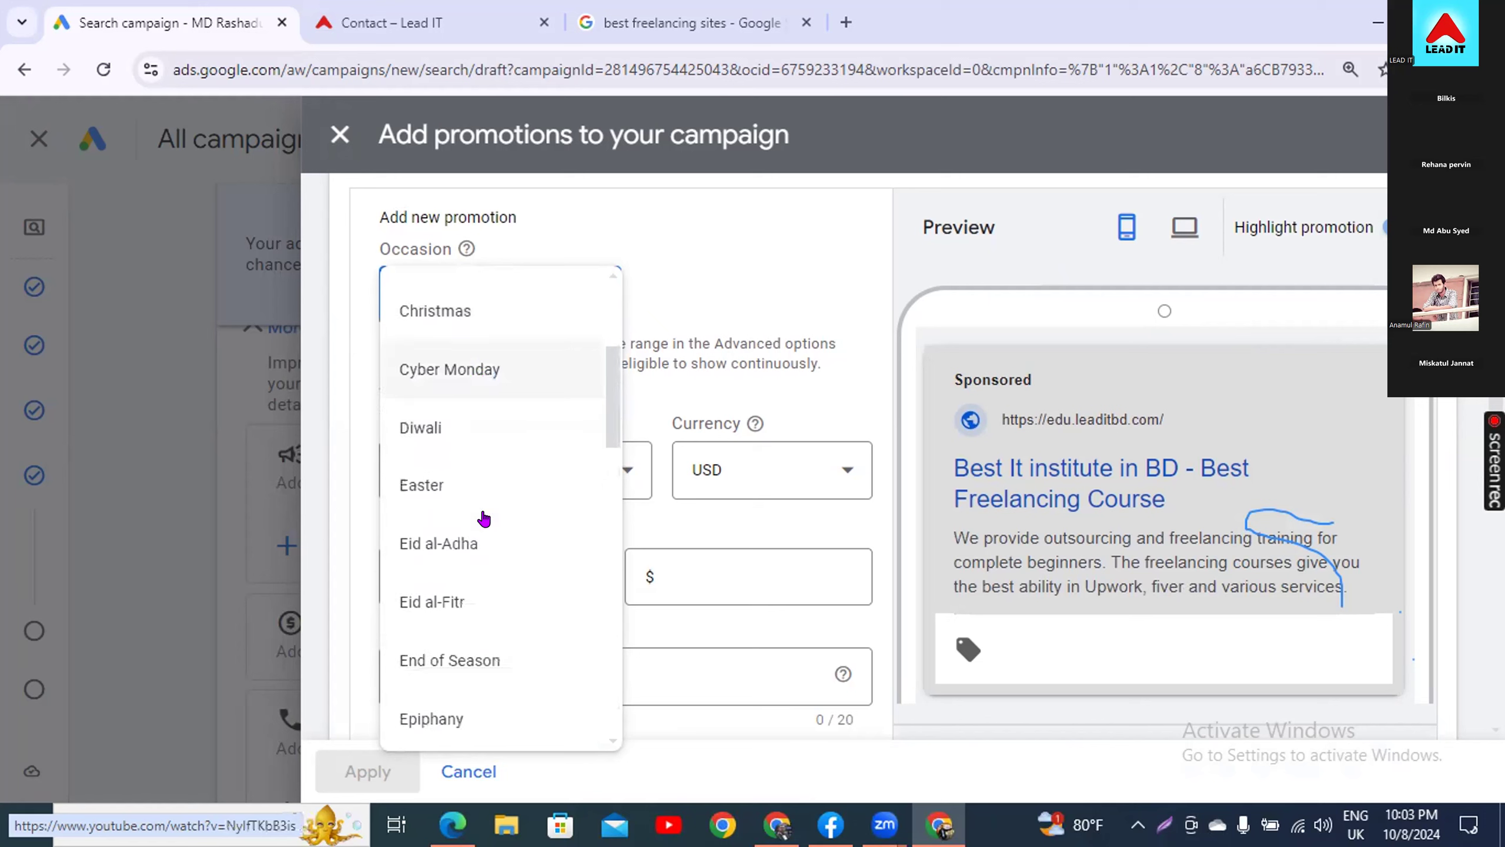
pyautogui.scroll(-3, 470, 617)
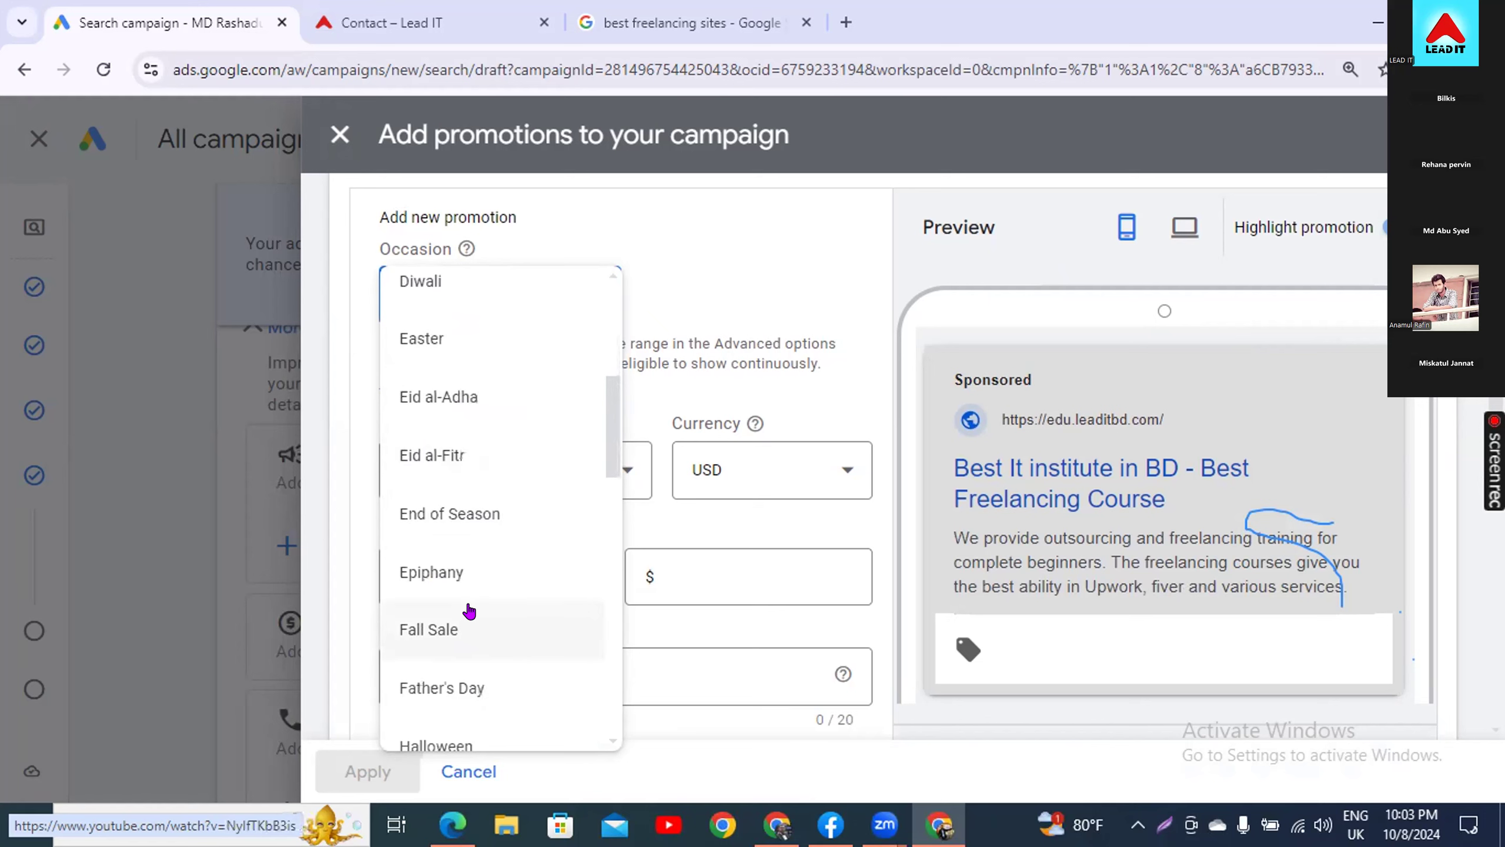
pyautogui.click(454, 517)
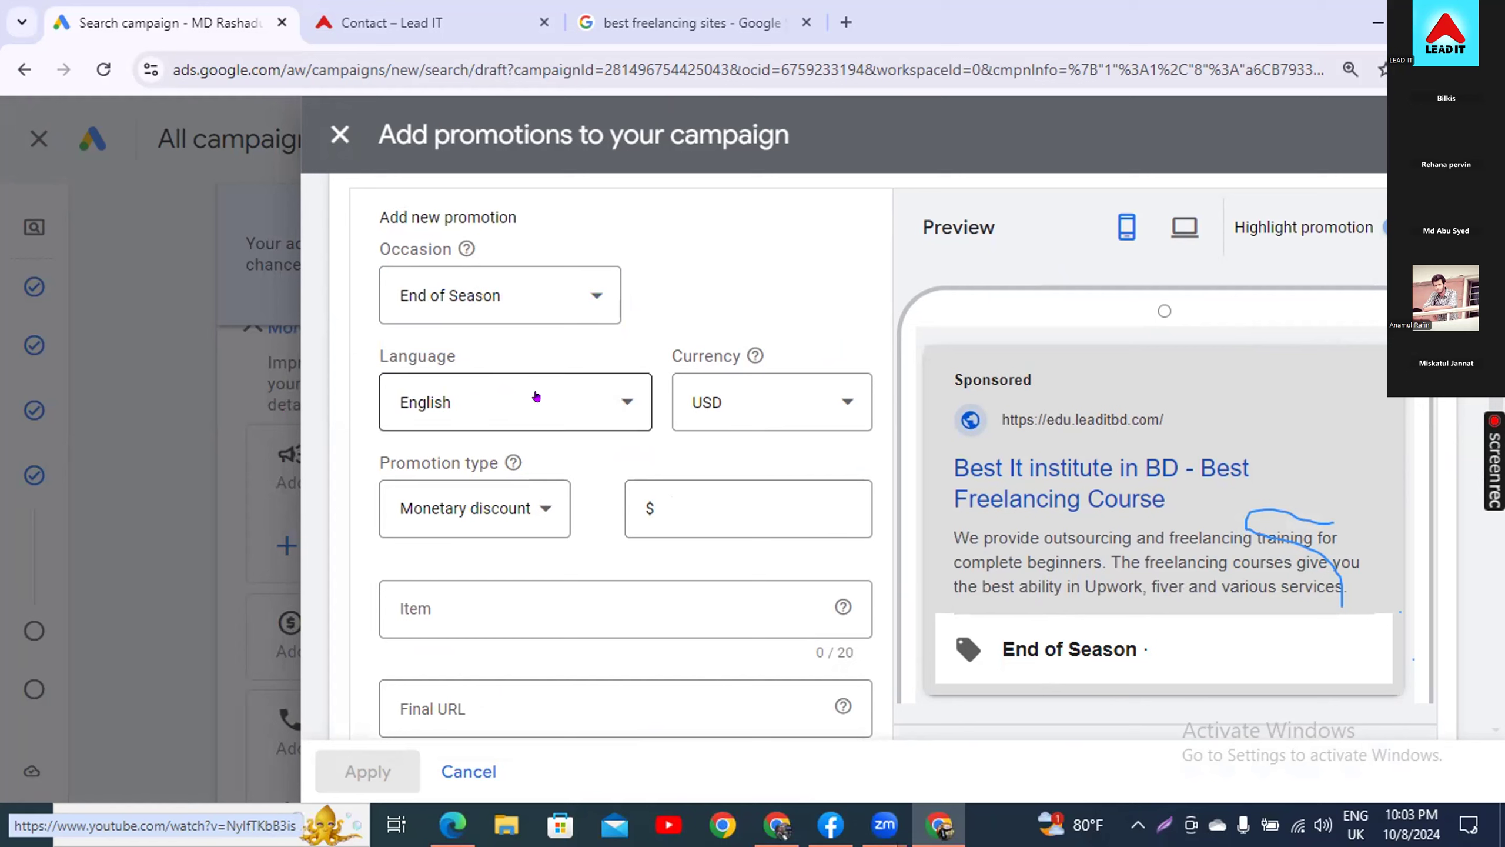
pyautogui.click(436, 410)
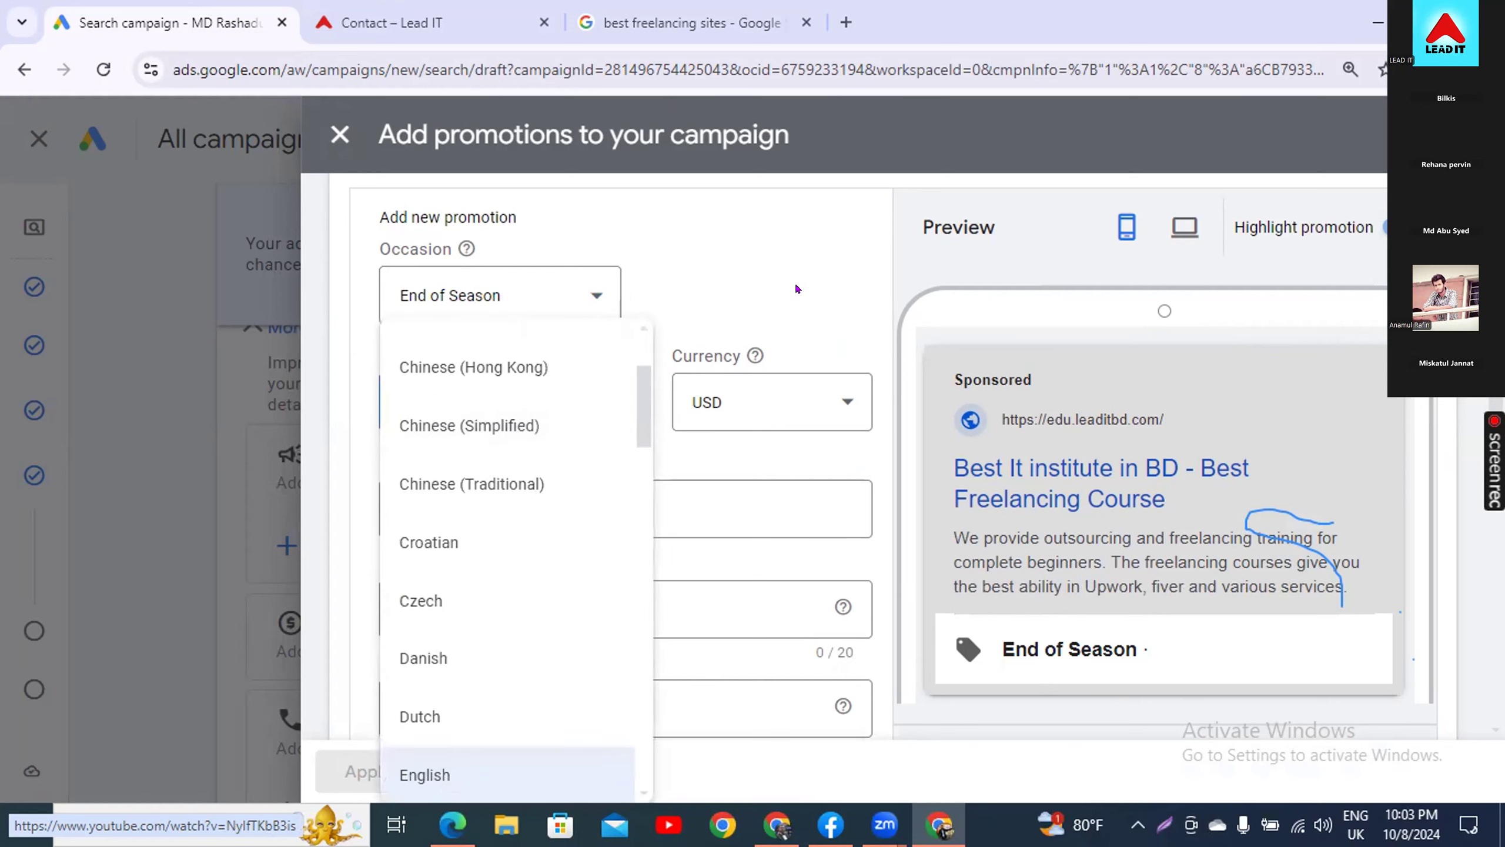
pyautogui.click(470, 775)
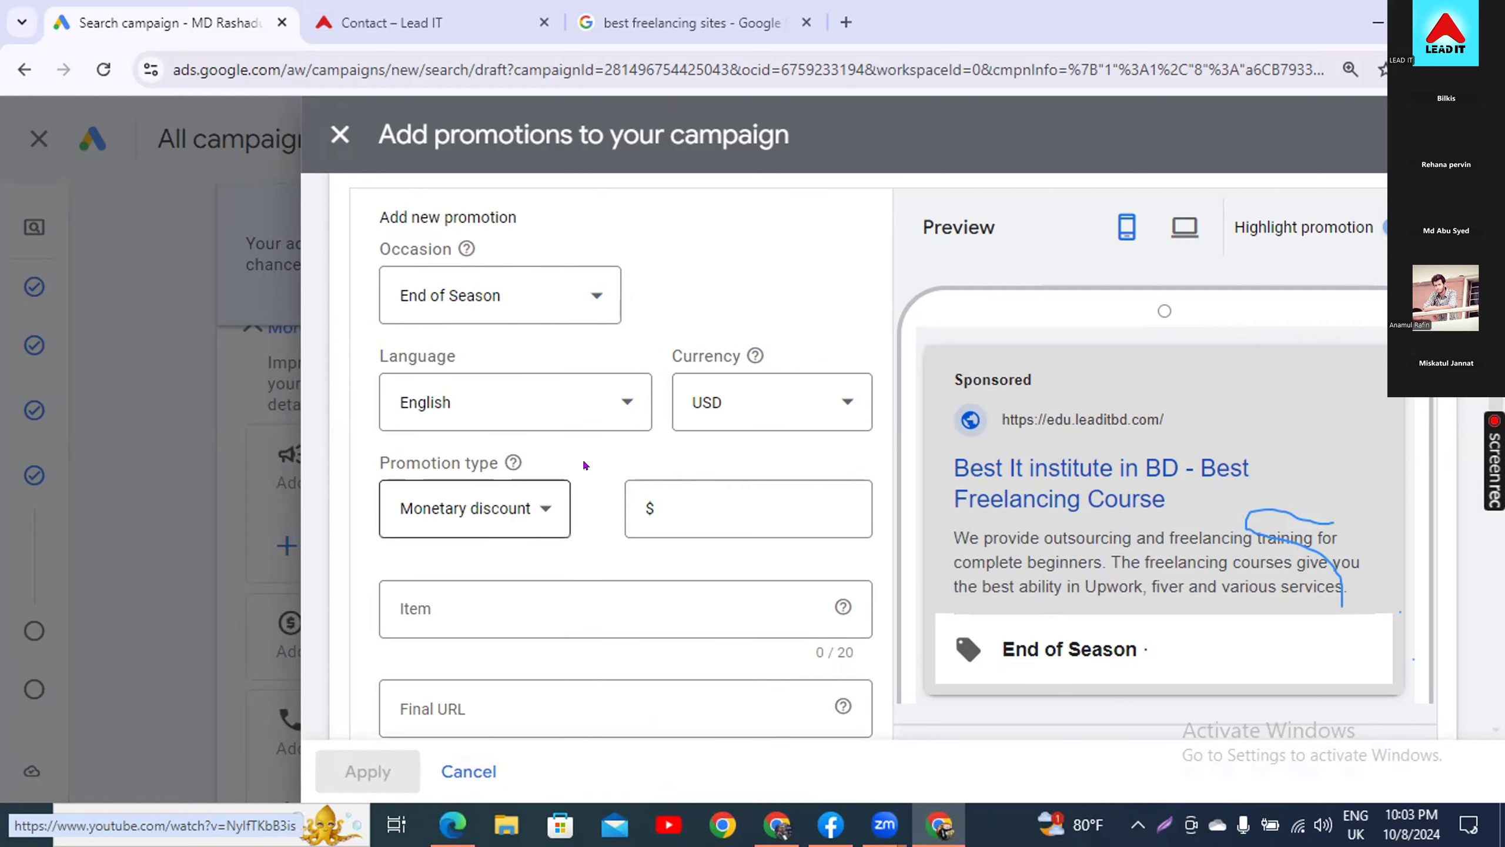
# - Set the promotion type to Monetary discount with an amount of $10
pyautogui.click(450, 506)
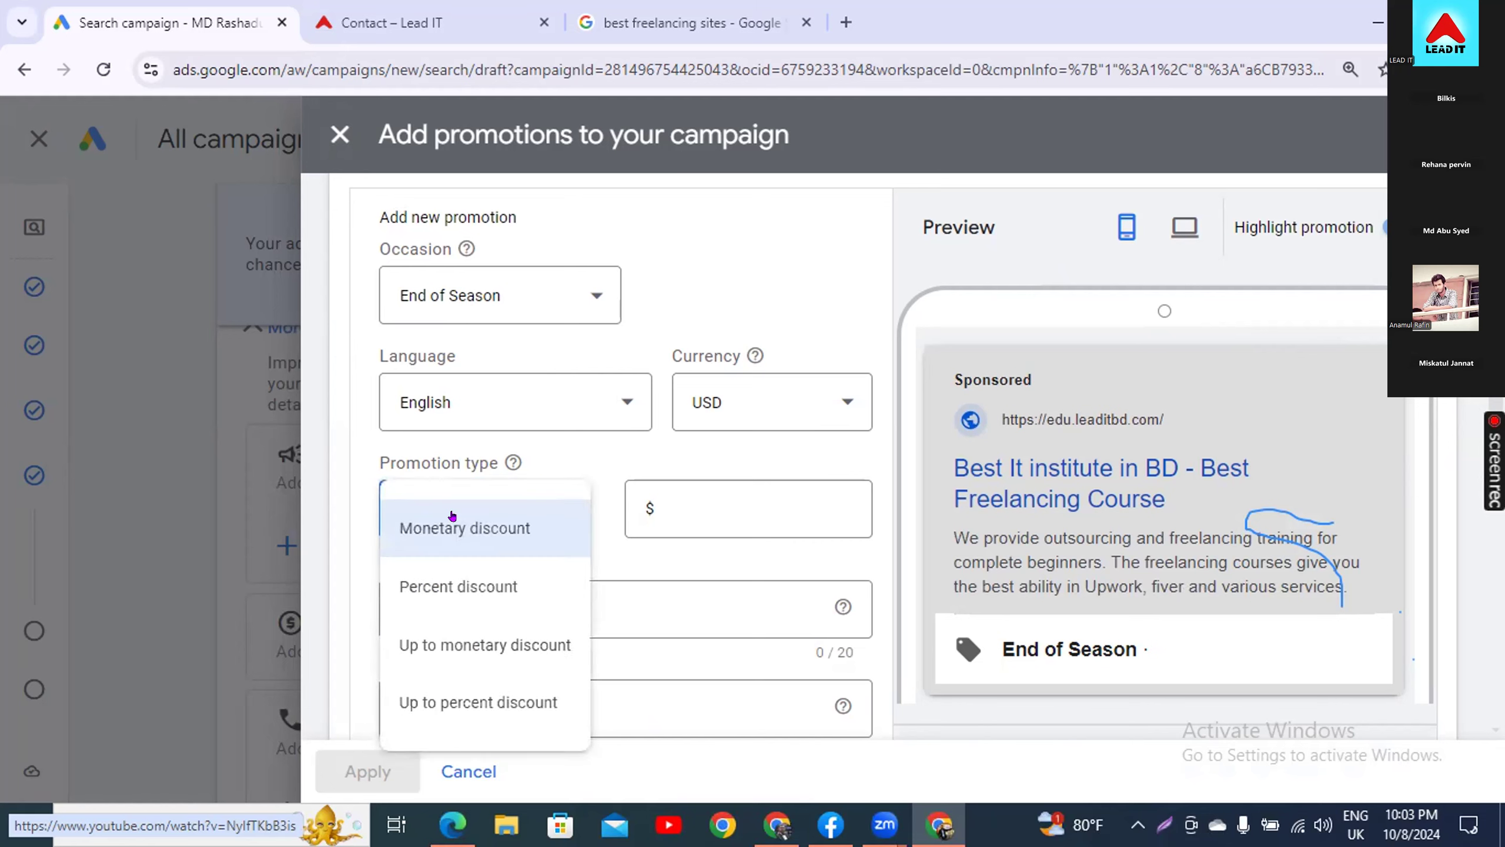
pyautogui.click(505, 580)
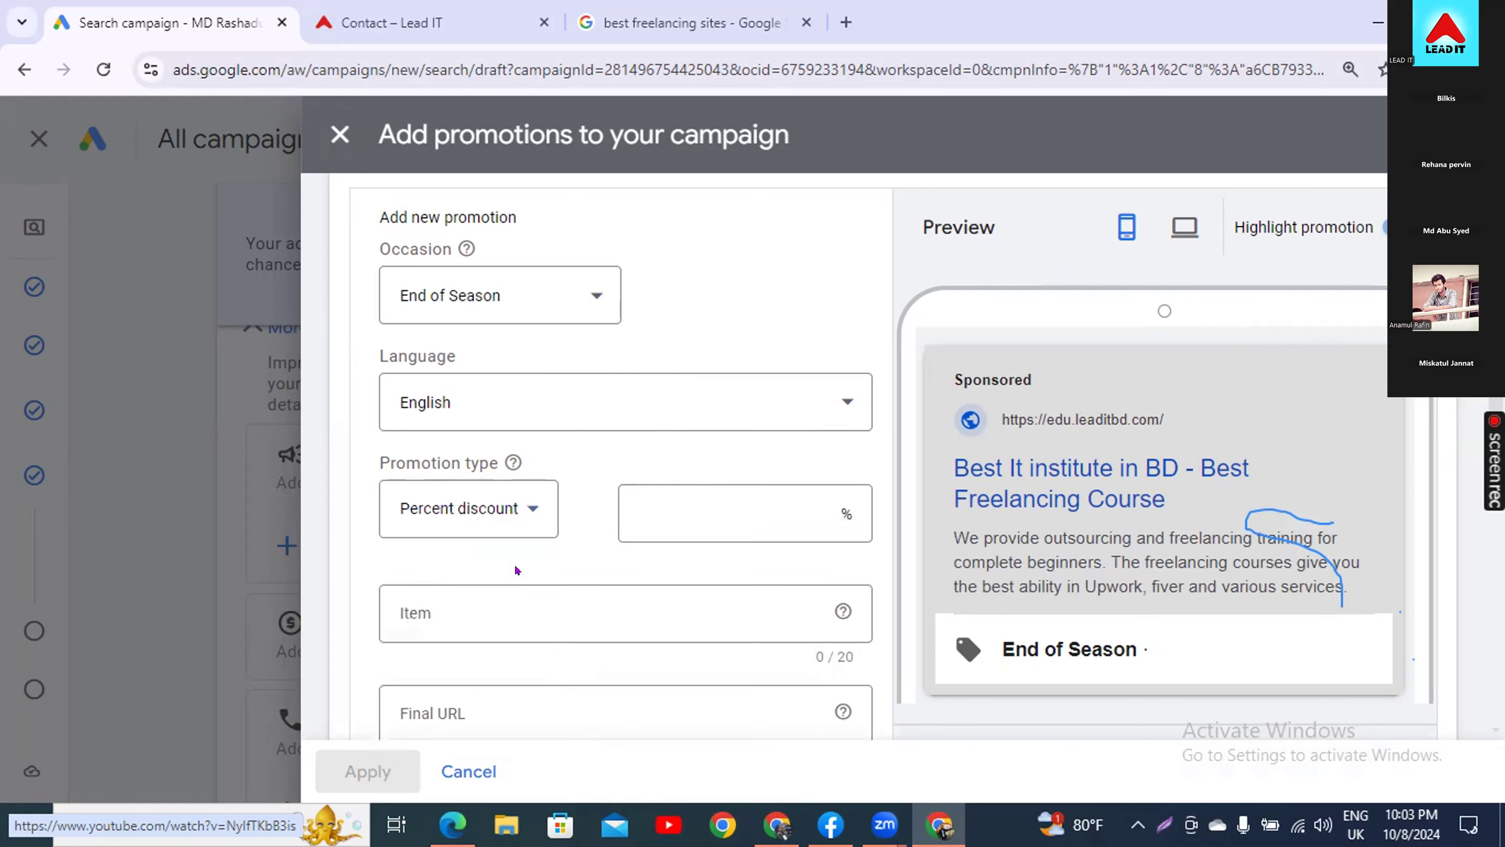
pyautogui.click(497, 509)
pyautogui.click(485, 530)
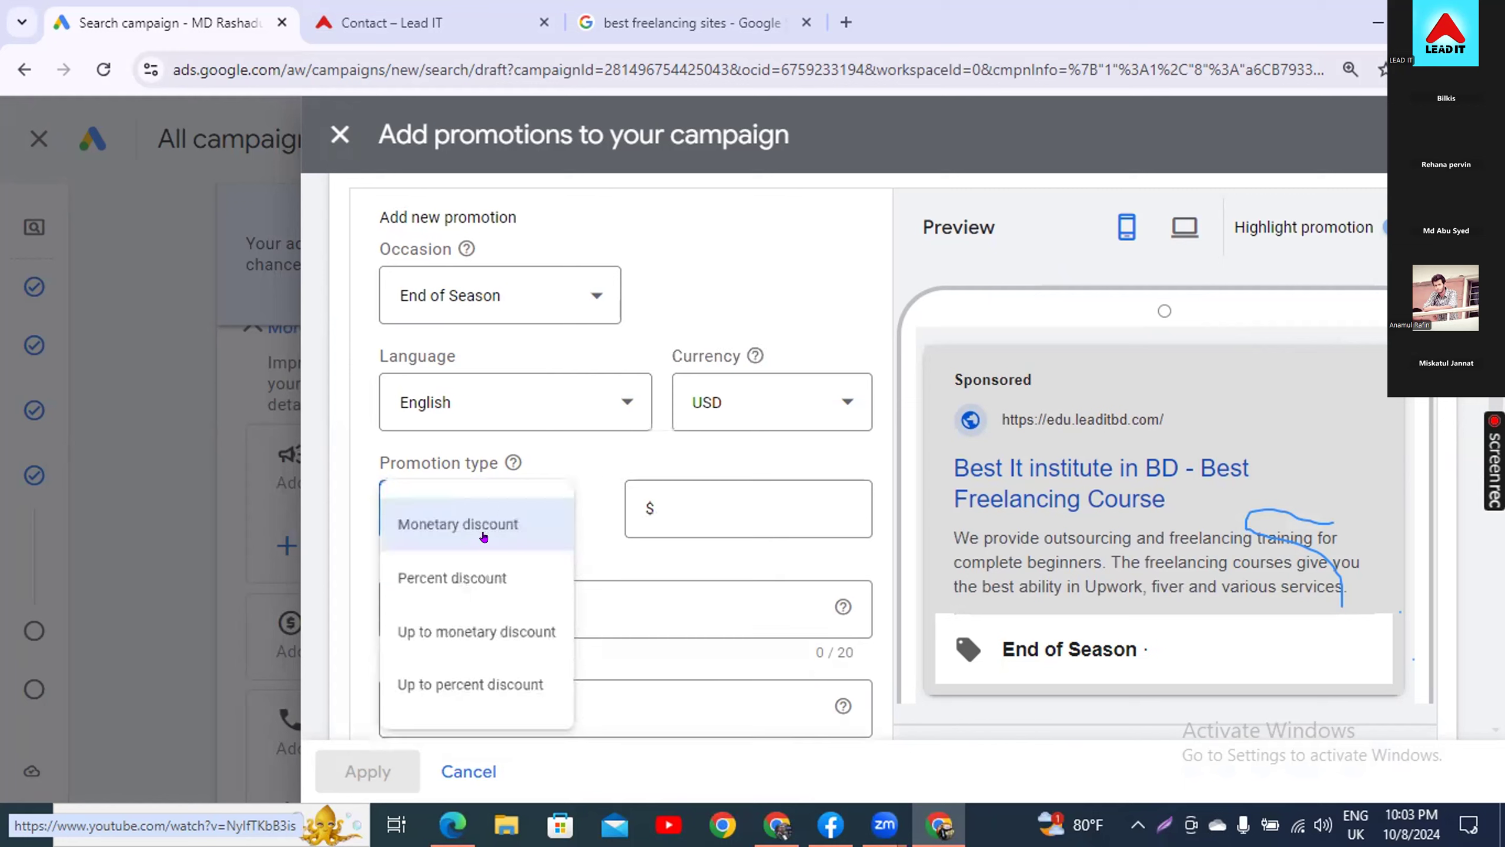
pyautogui.click(687, 487)
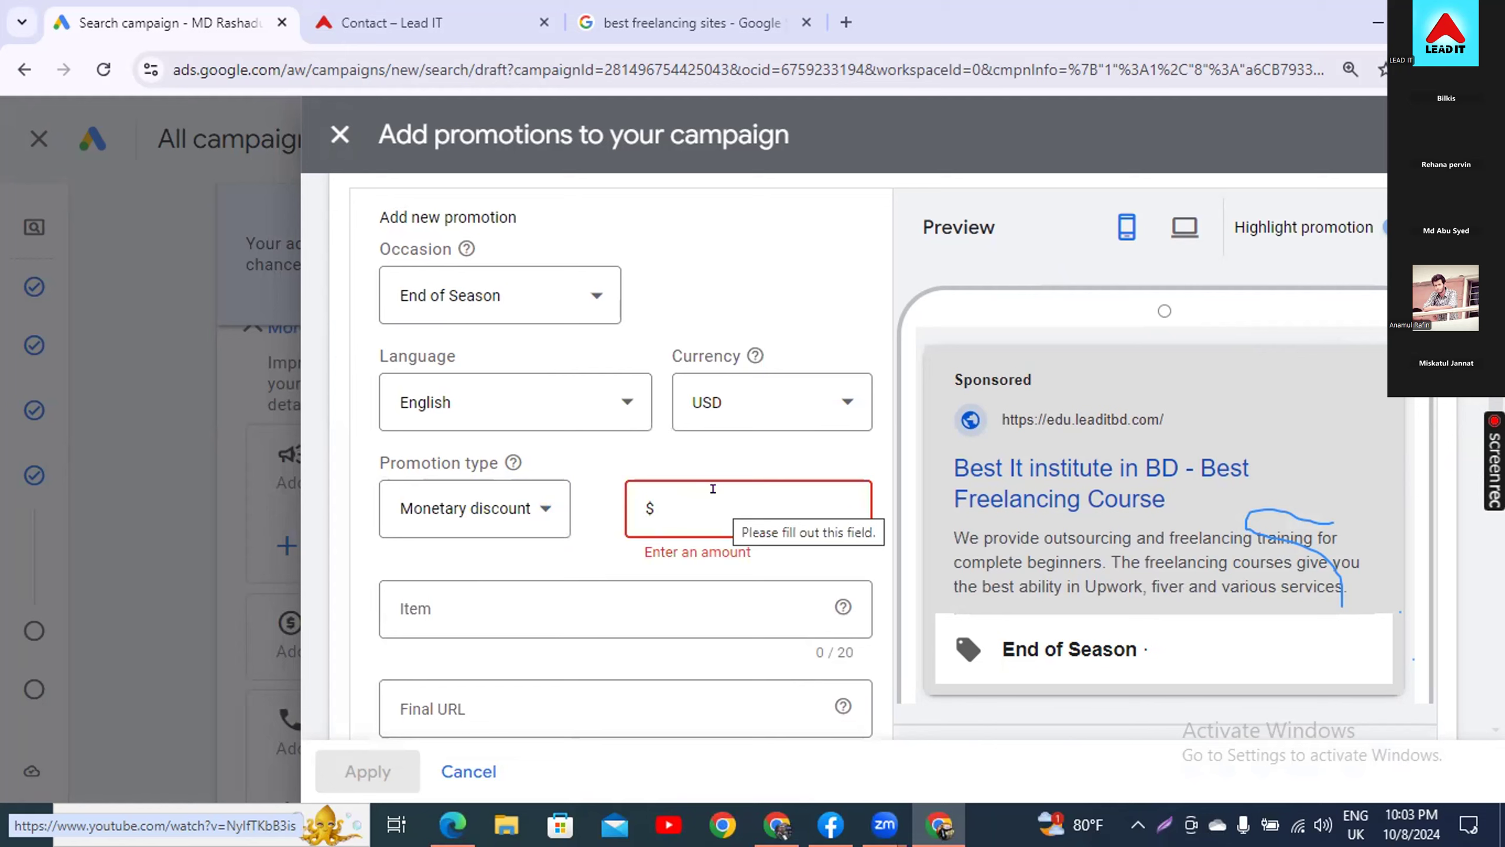
pyautogui.write('10')
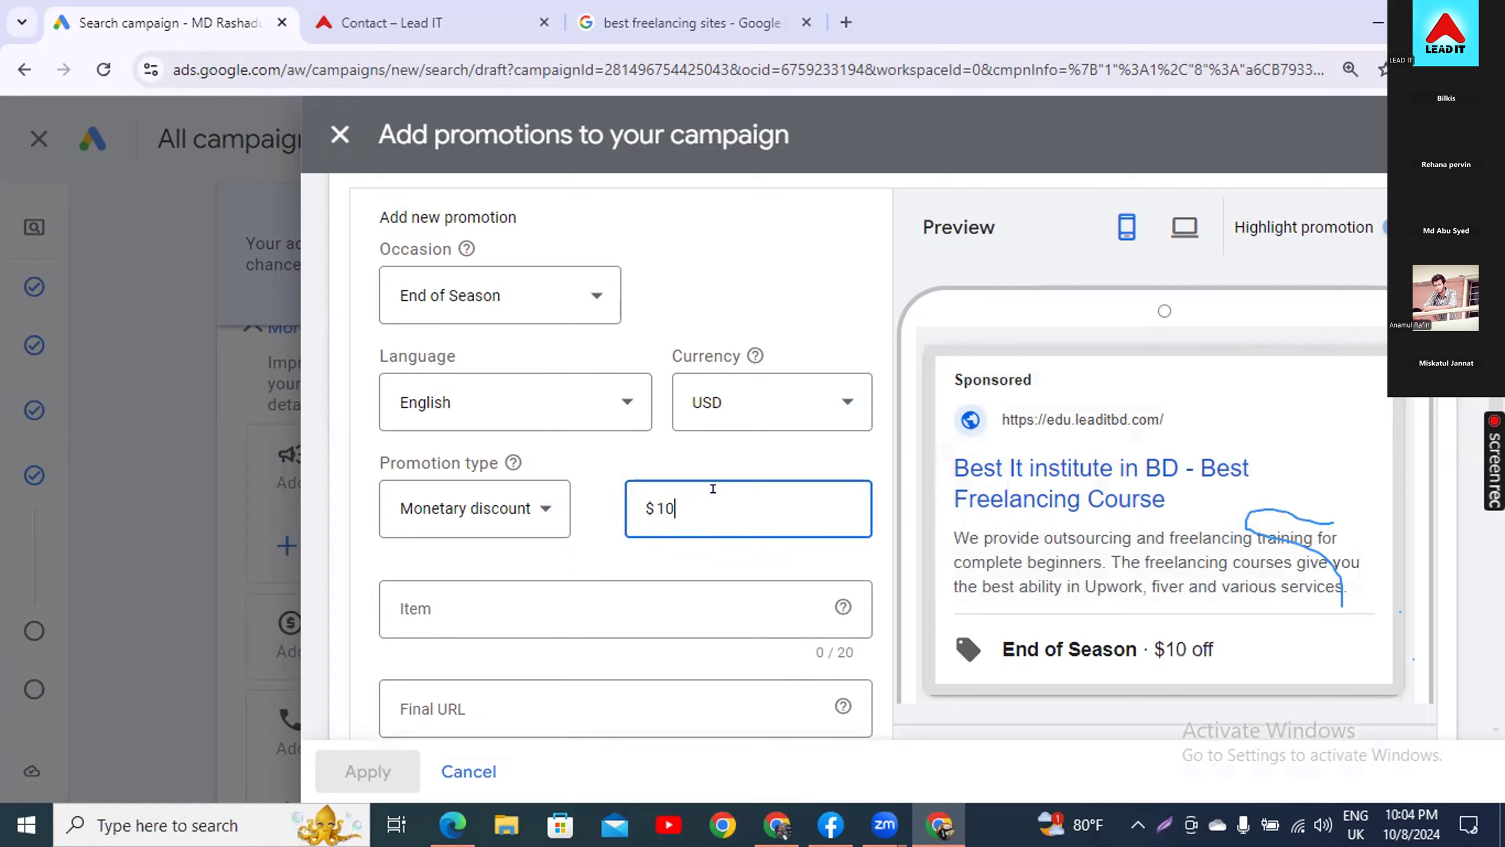
# - Change the promotion type to Percent discount and set the discount to 10%
pyautogui.click(519, 501)
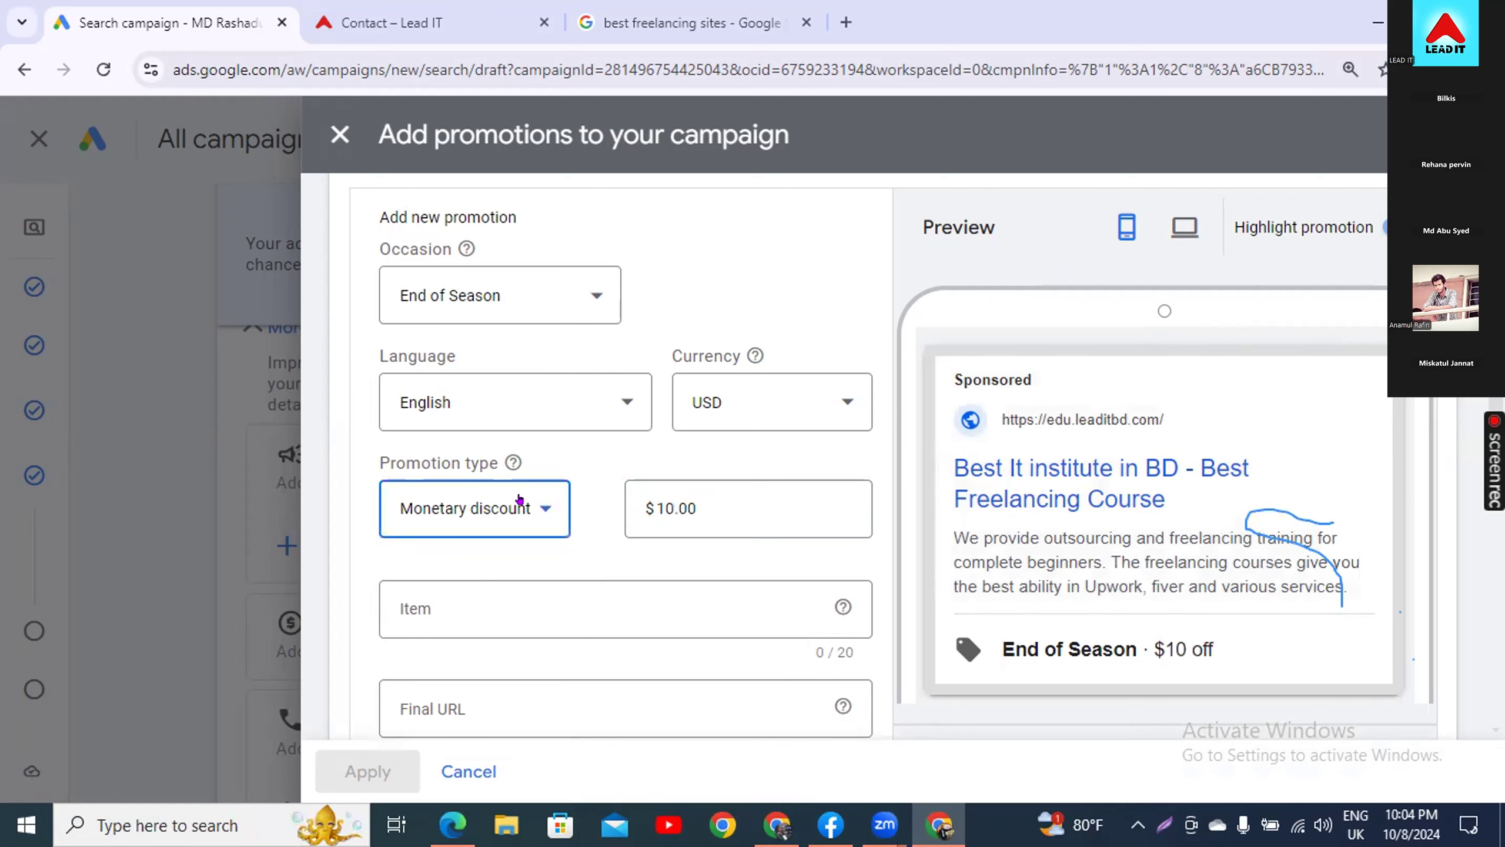
pyautogui.click(514, 588)
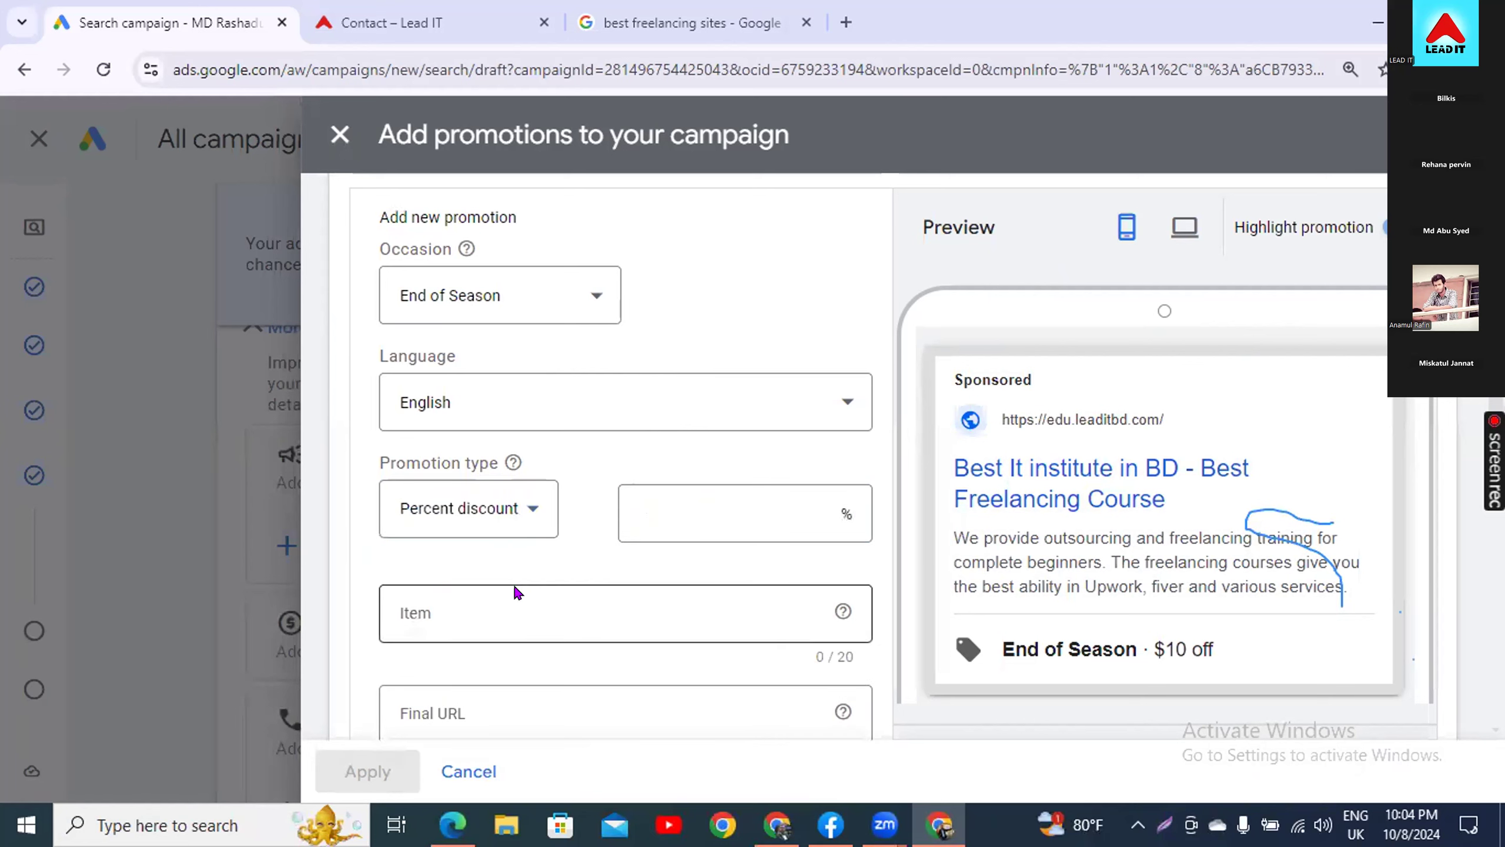
pyautogui.click(680, 491)
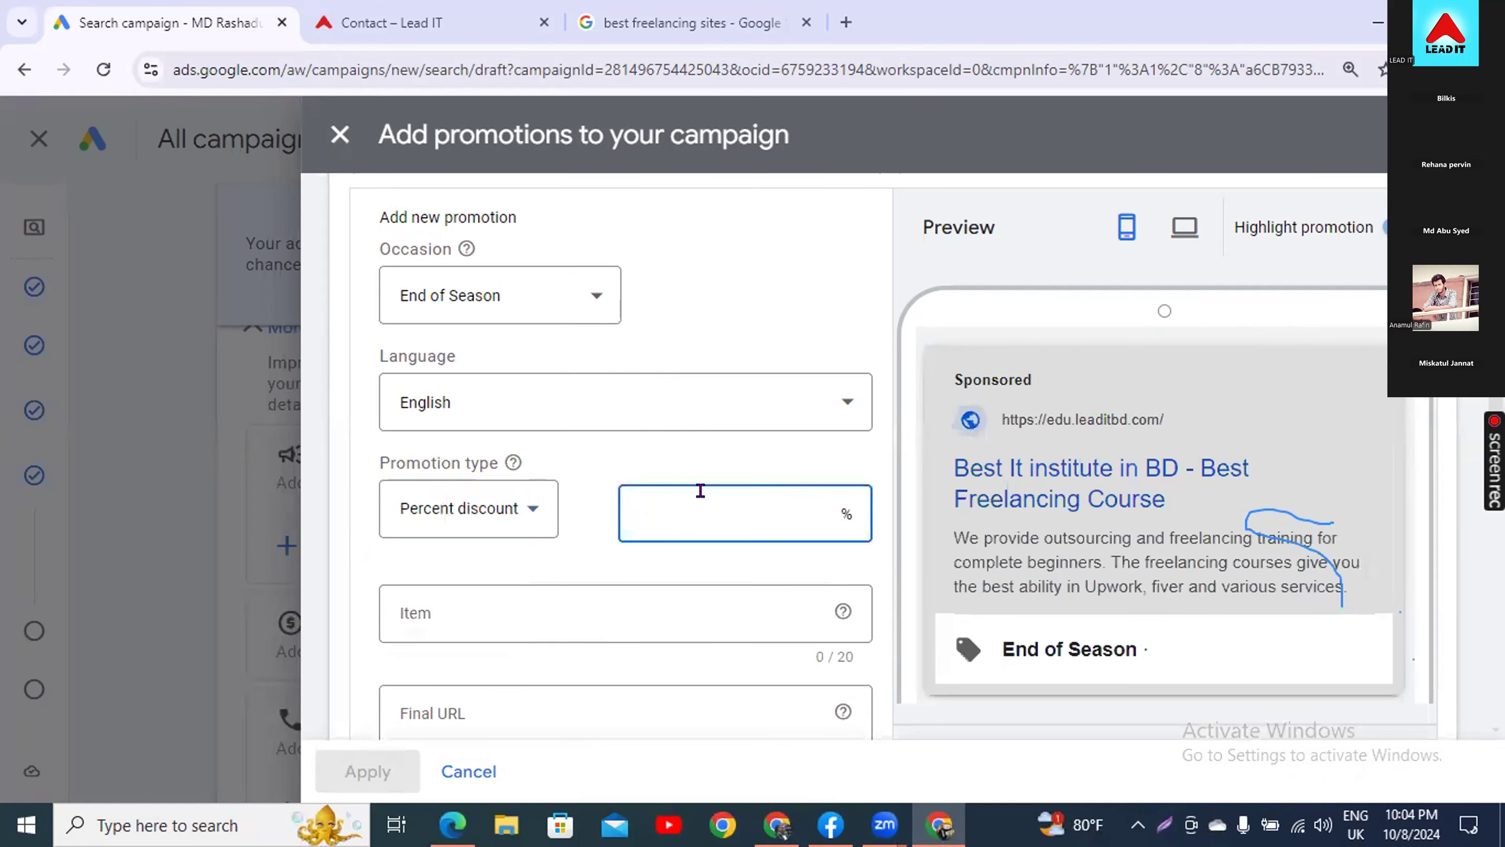
pyautogui.write('10')
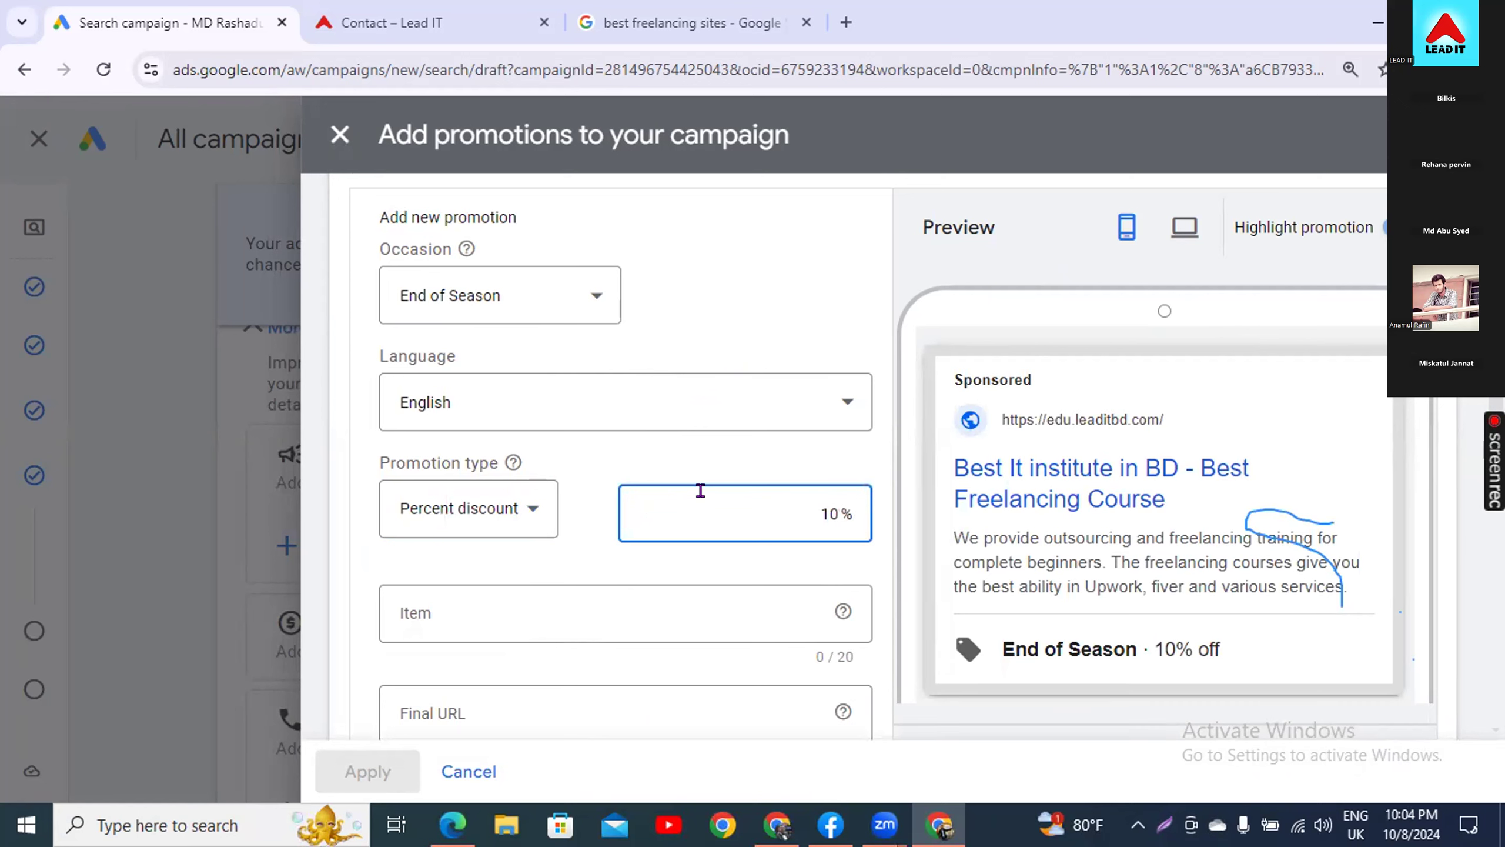
# - Switch the promotion type to Monetary discount and back to Percent discount to compare the ad previews
pyautogui.click(536, 501)
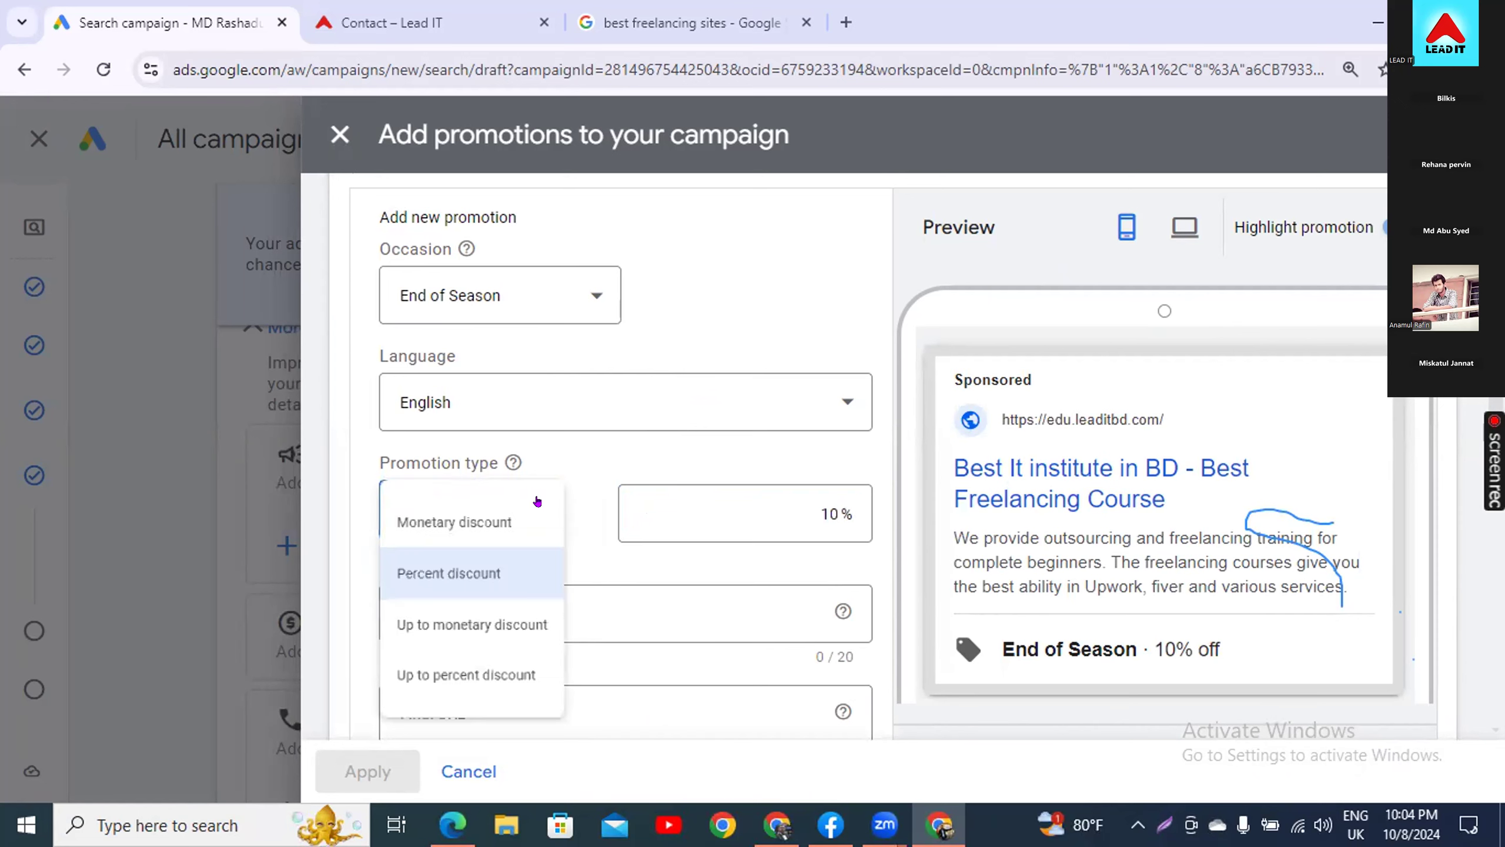
pyautogui.click(517, 529)
pyautogui.click(687, 492)
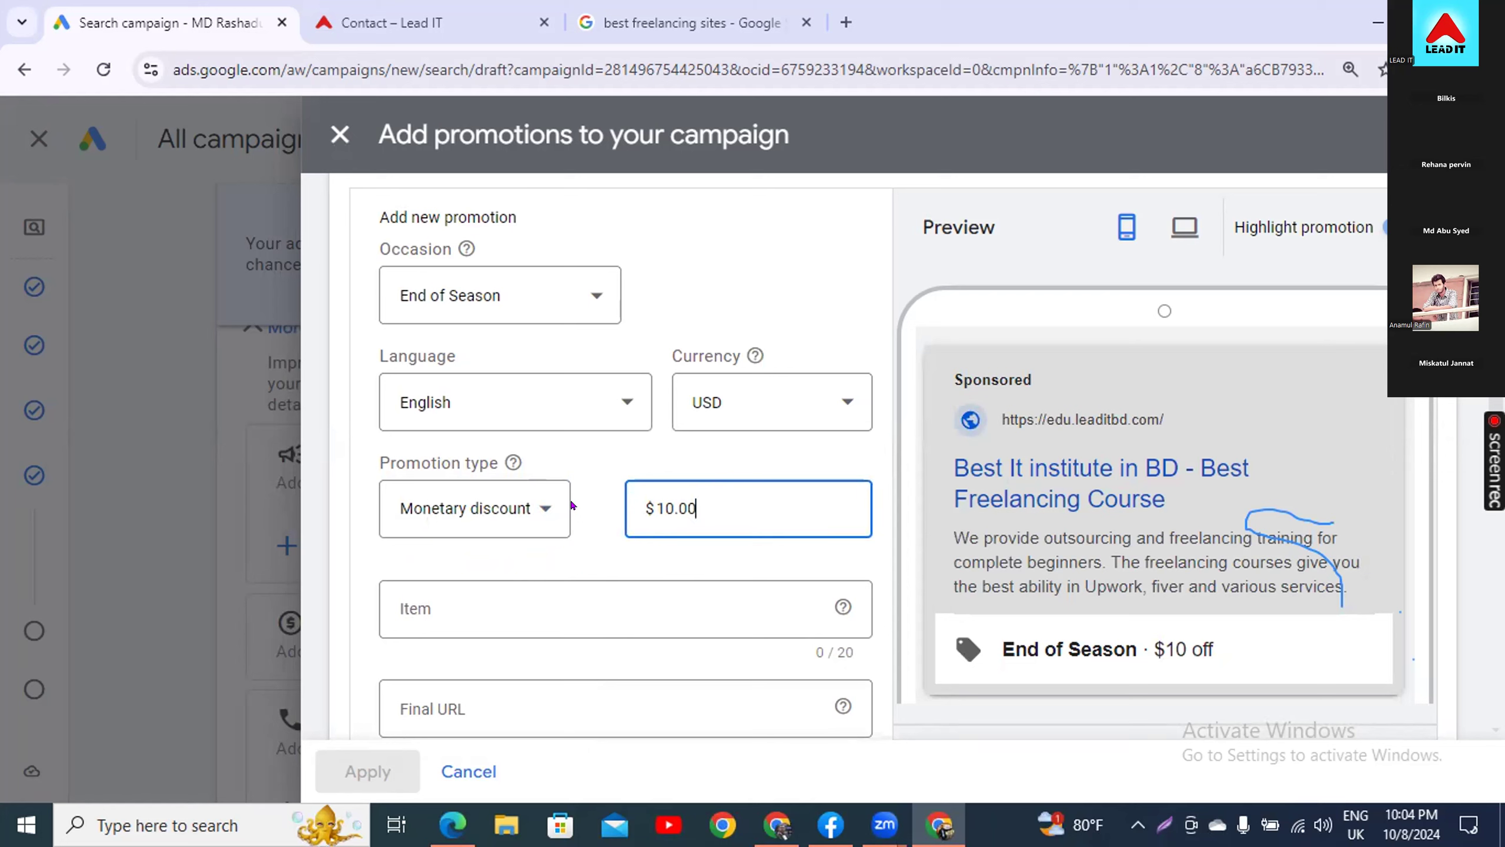
pyautogui.click(532, 500)
pyautogui.click(501, 575)
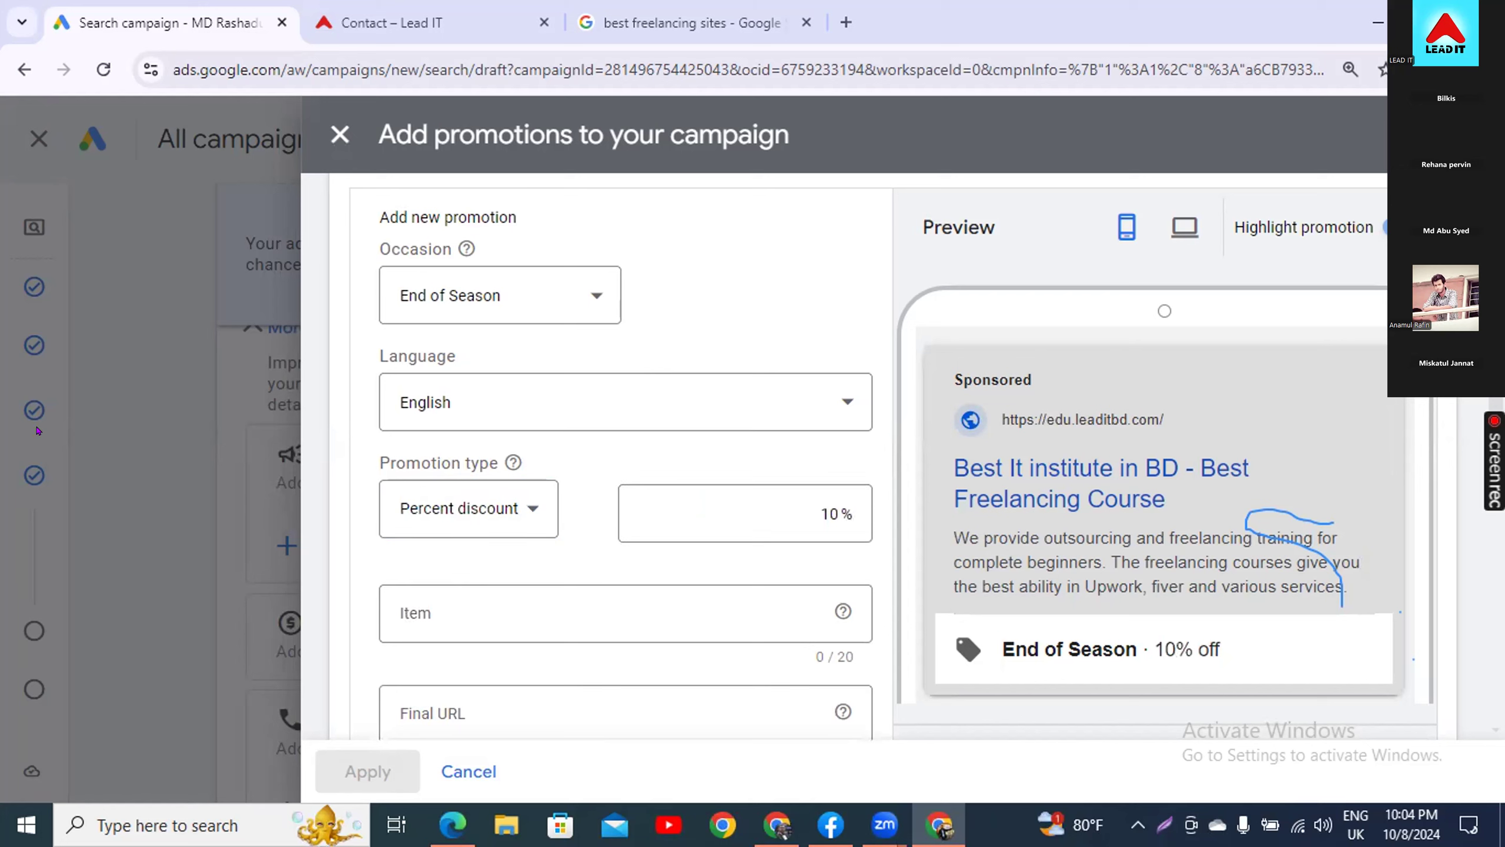
# - Try the promotion types Up to monetary discount and Up to percent discount to compare their ad previews
pyautogui.click(503, 508)
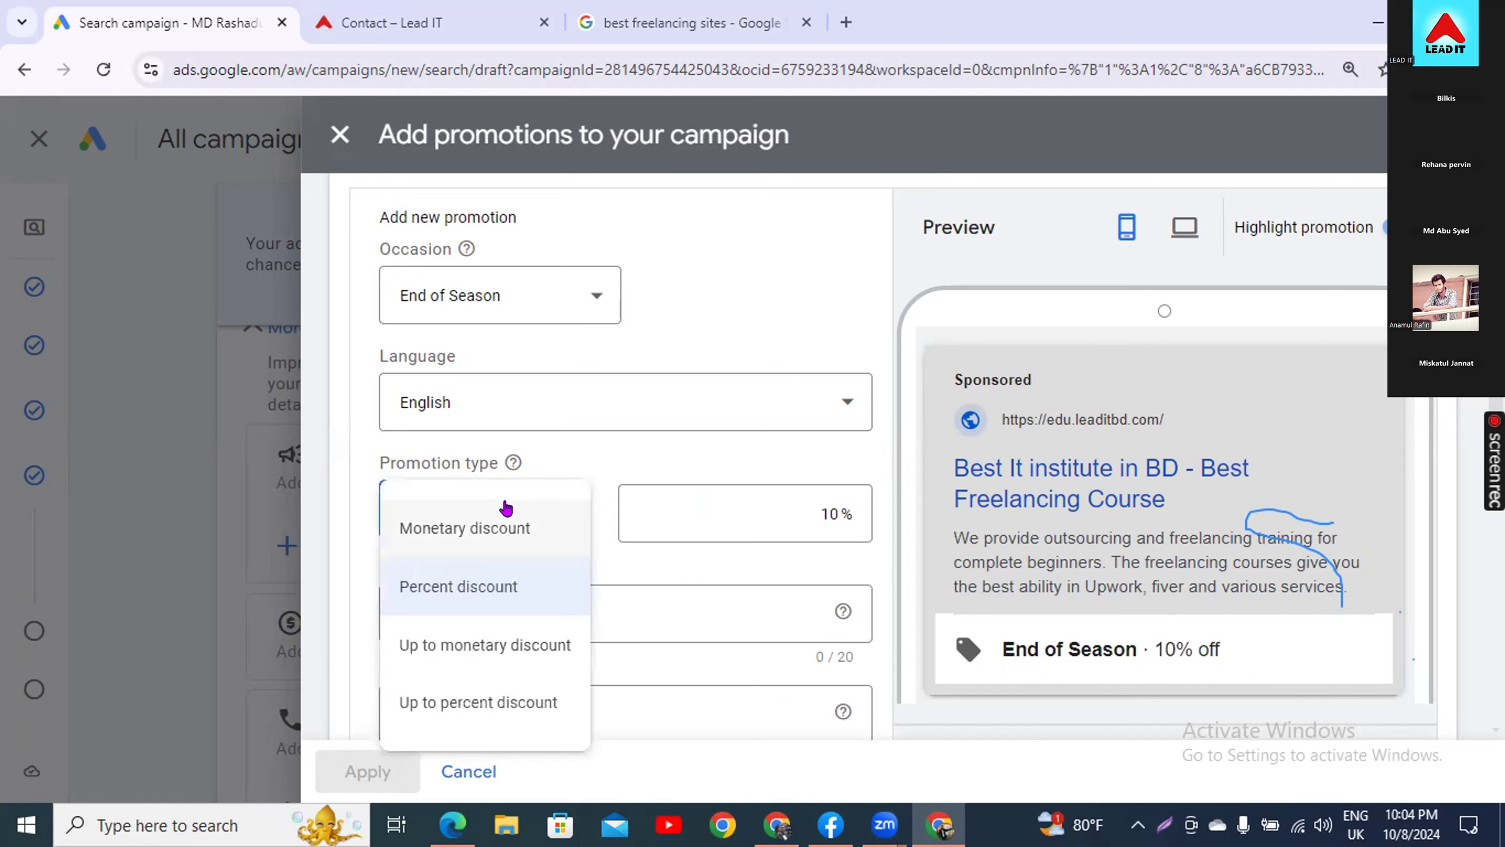
pyautogui.click(468, 646)
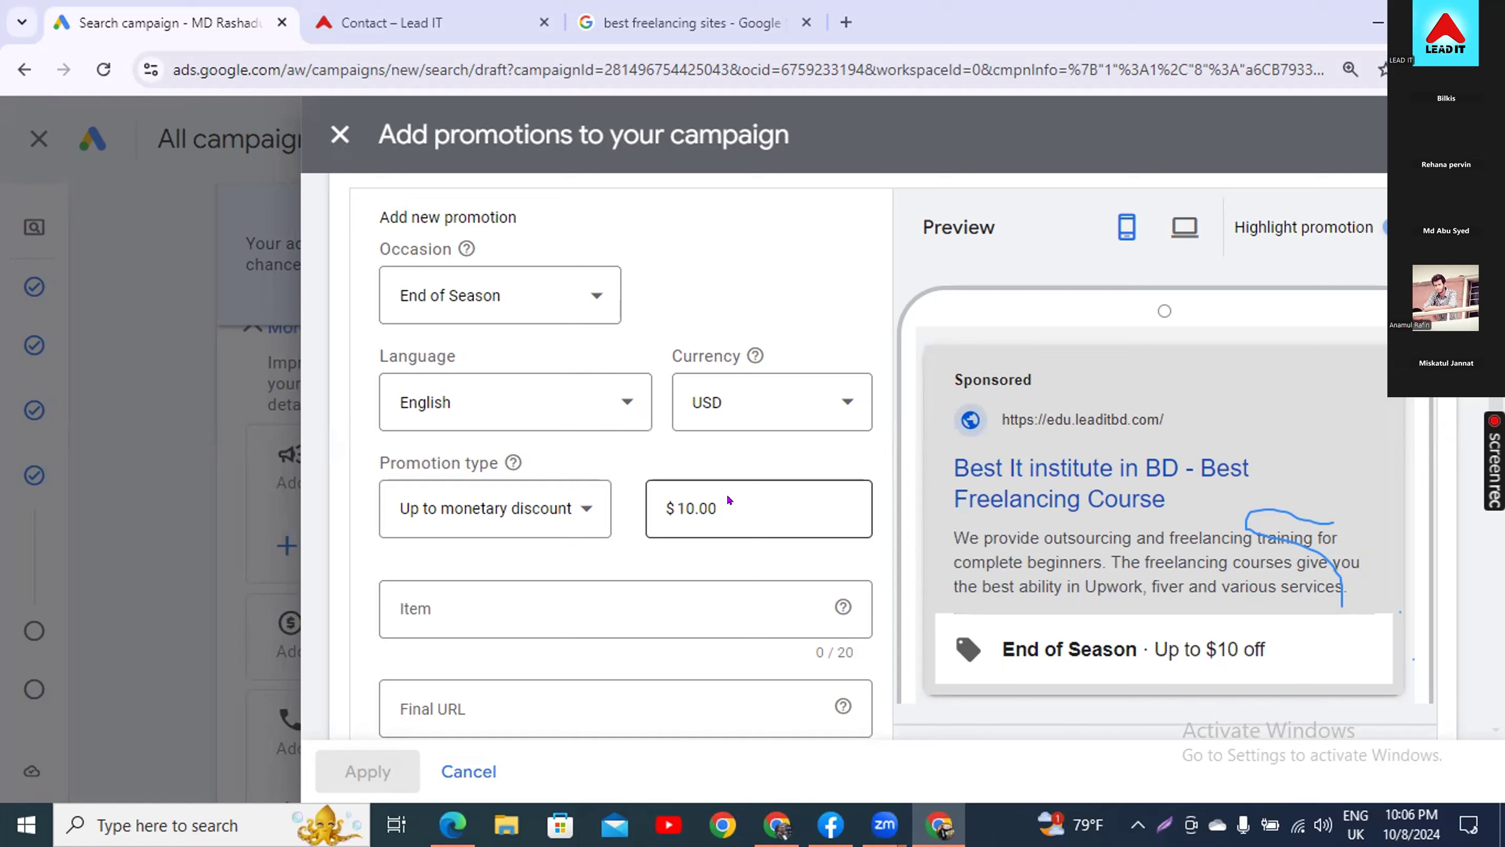
pyautogui.click(522, 514)
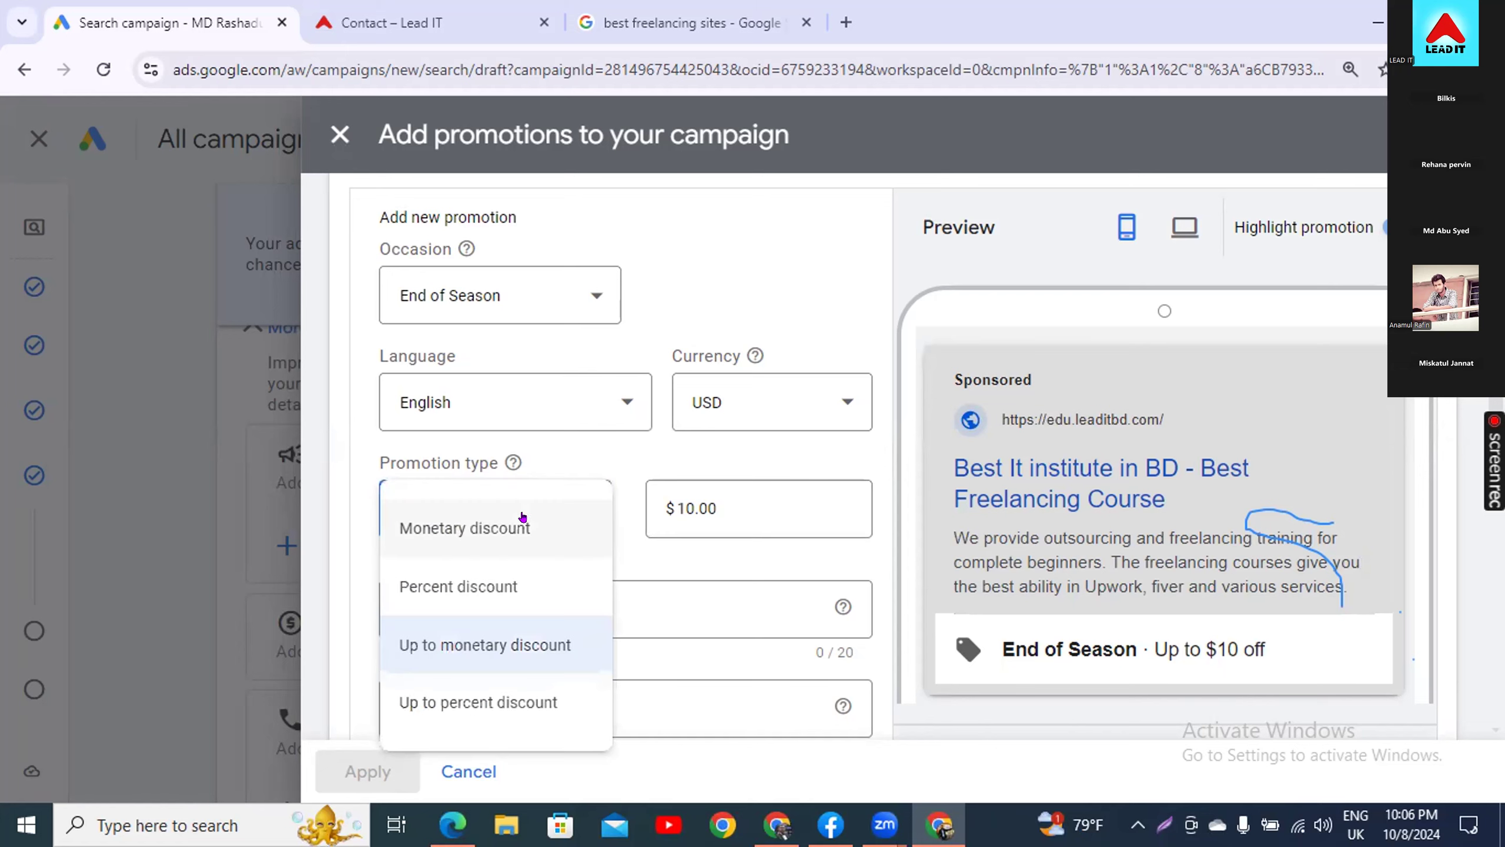
pyautogui.click(497, 705)
pyautogui.click(752, 492)
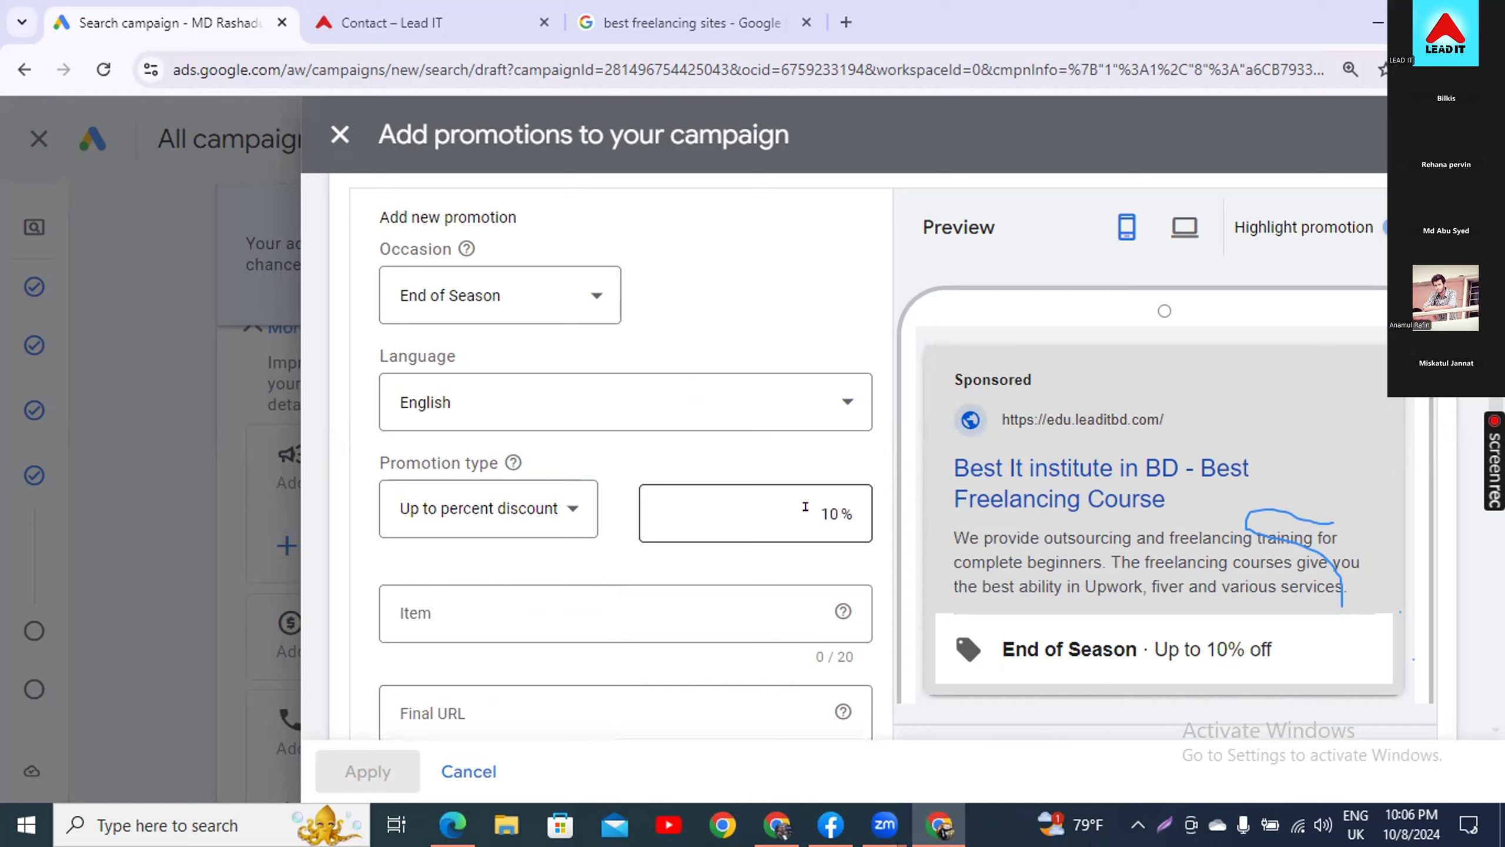
# - Set the promotion type to Percent discount and re-enter the discount as 10%
pyautogui.click(470, 514)
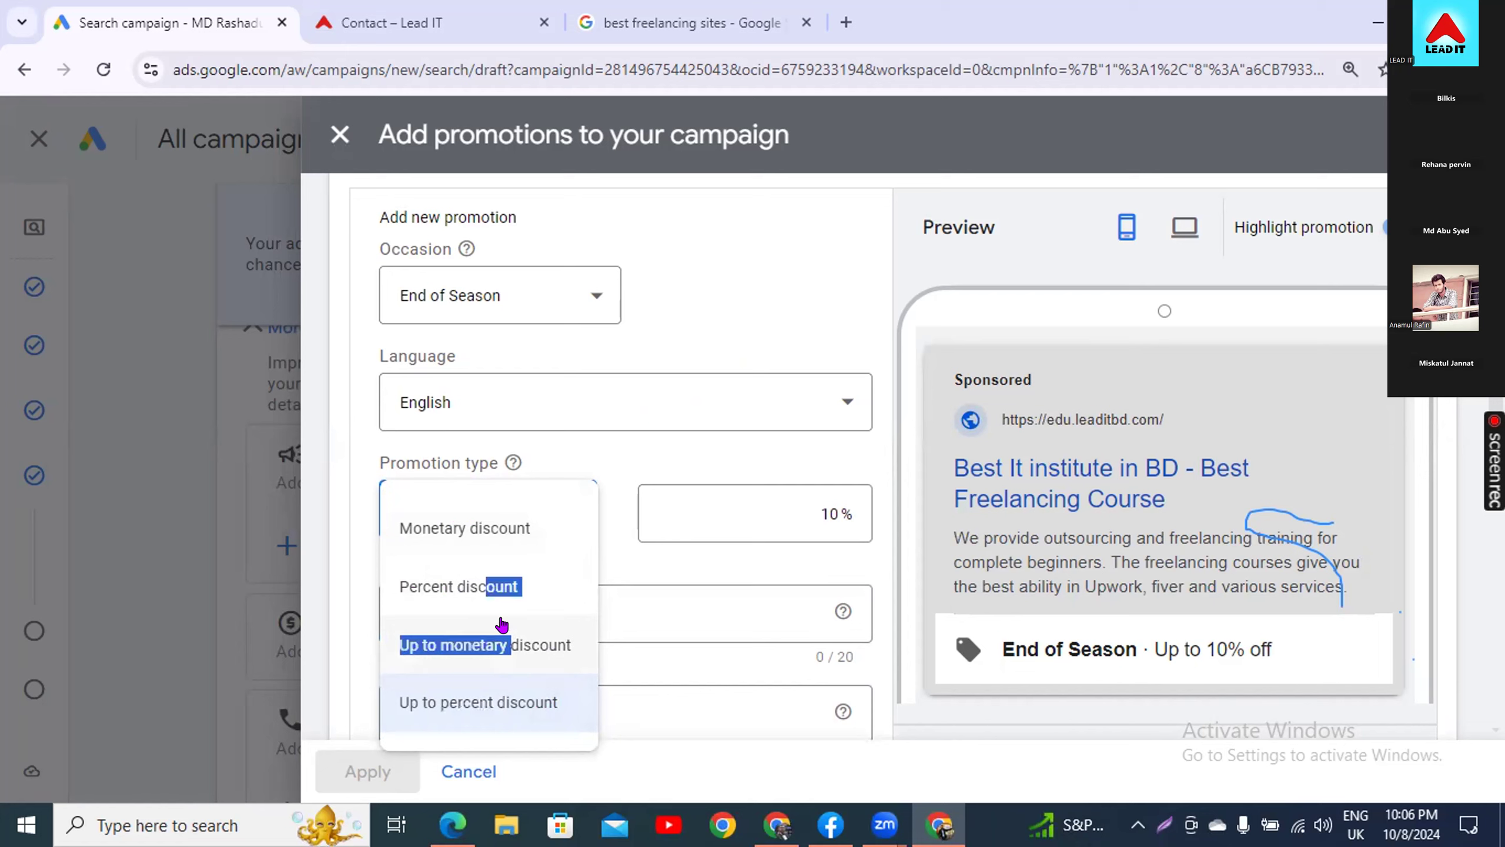
pyautogui.click(495, 584)
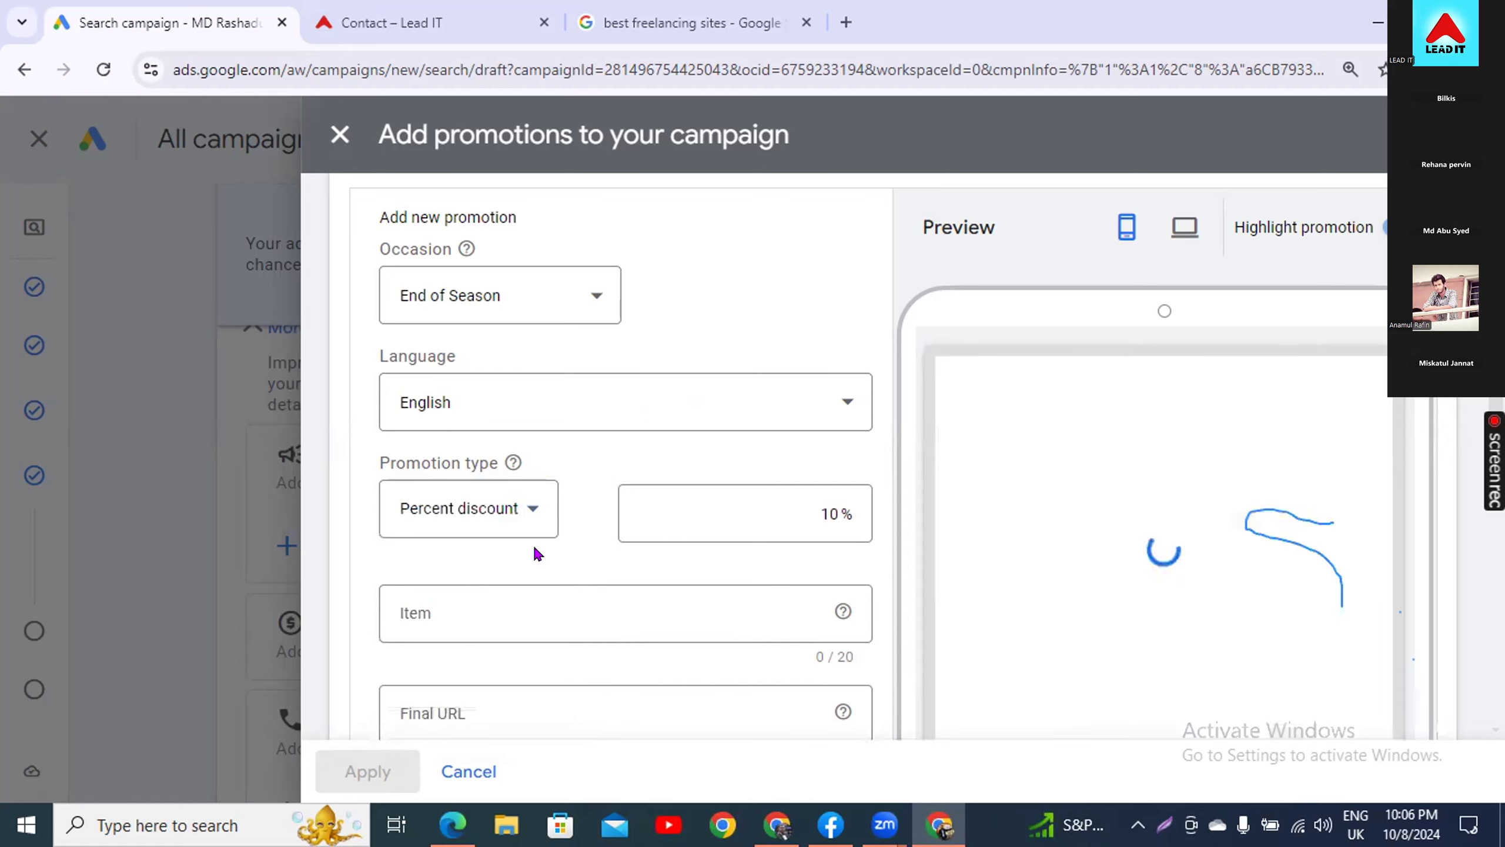
pyautogui.click(812, 495)
pyautogui.moveTo(801, 502); pyautogui.dragTo(853, 505)
pyautogui.write('1')
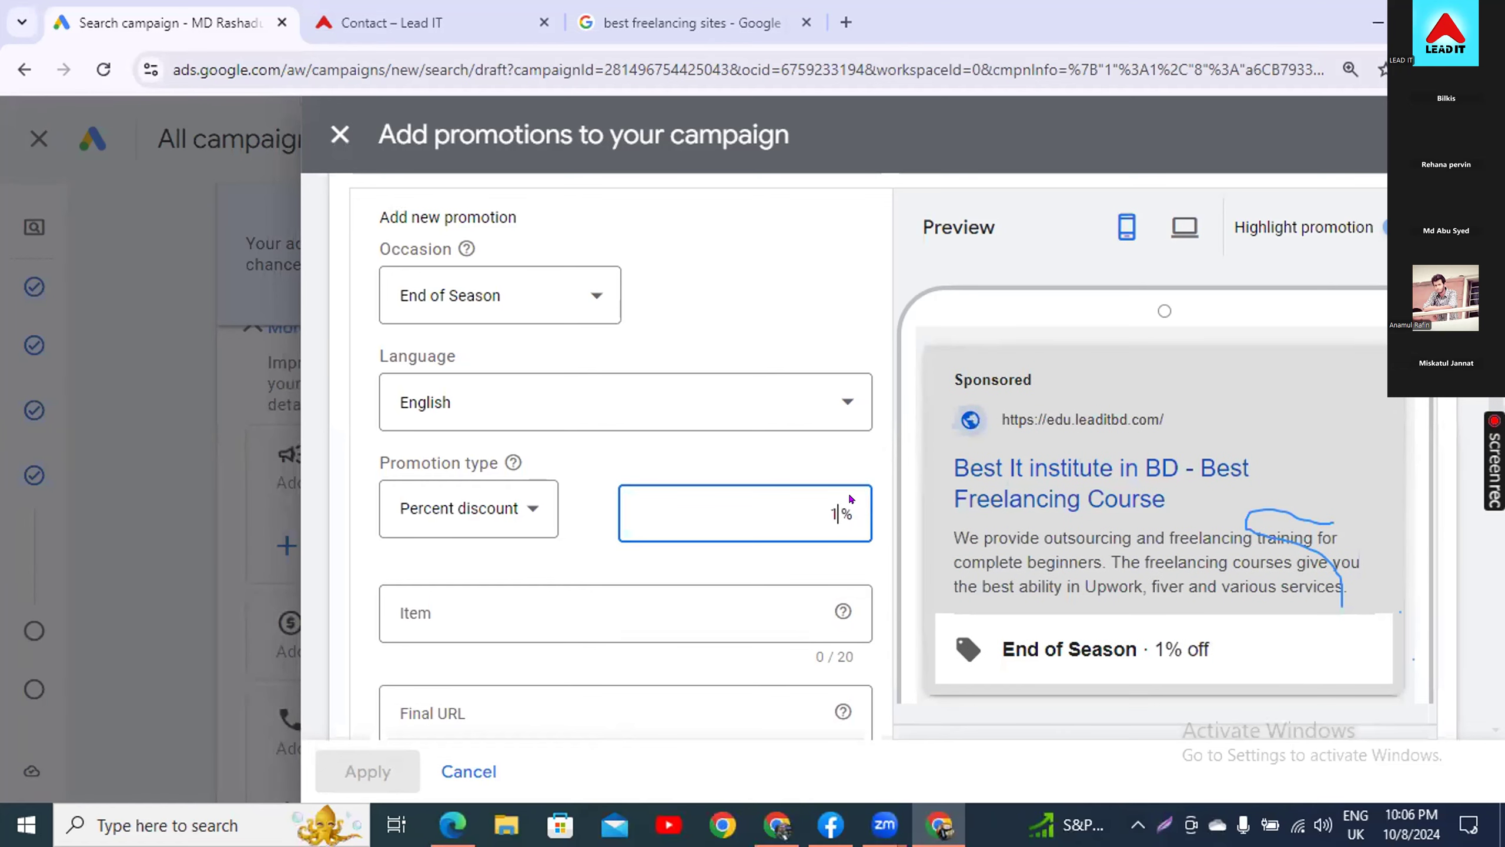
pyautogui.write('0')
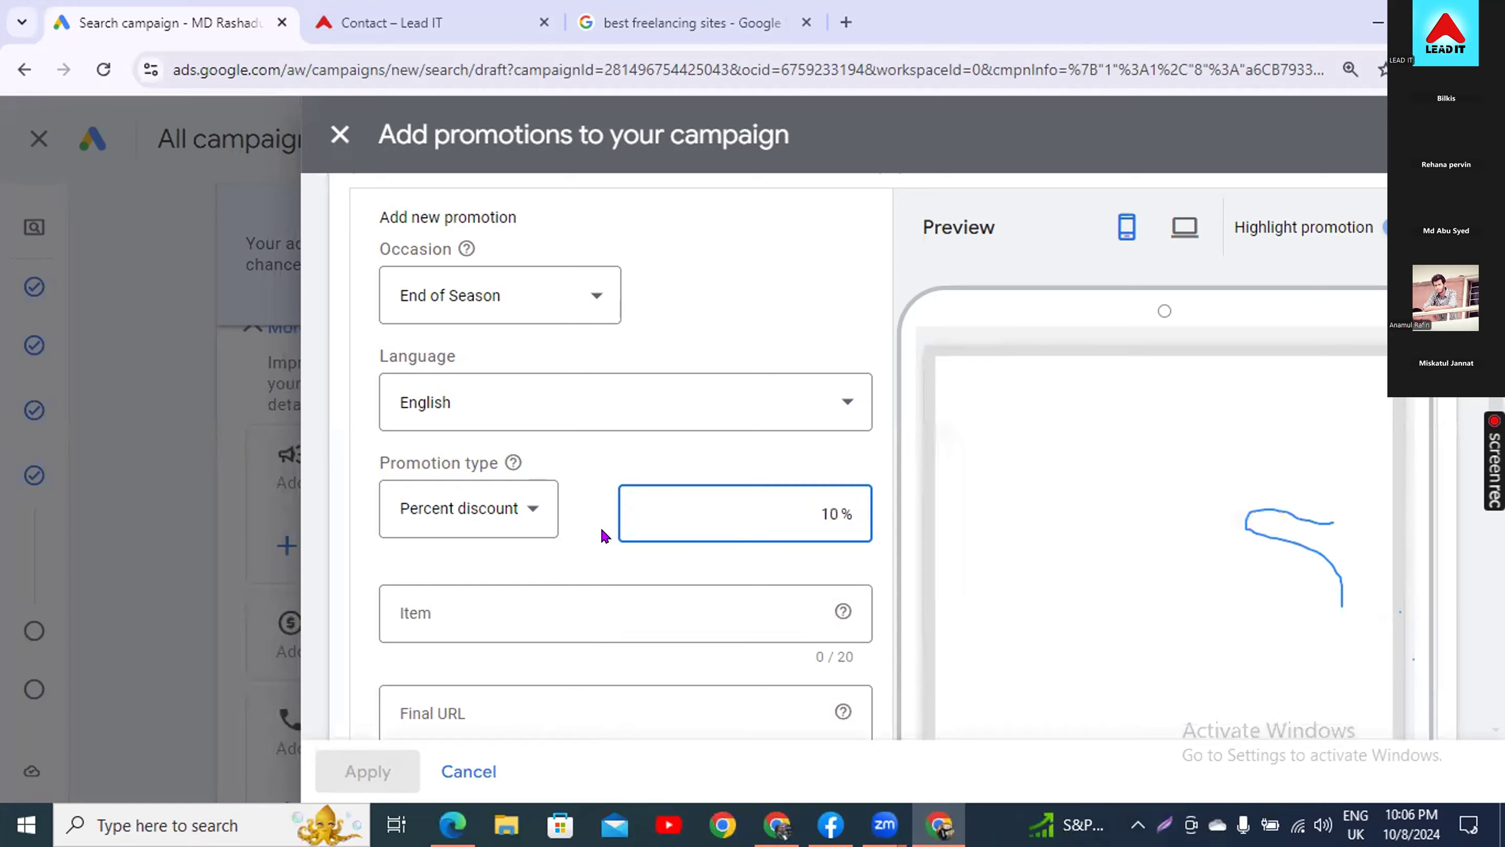
pyautogui.click(743, 551)
# - Enter "facebook" as the promotion's item
pyautogui.scroll(-5, 356, 510)
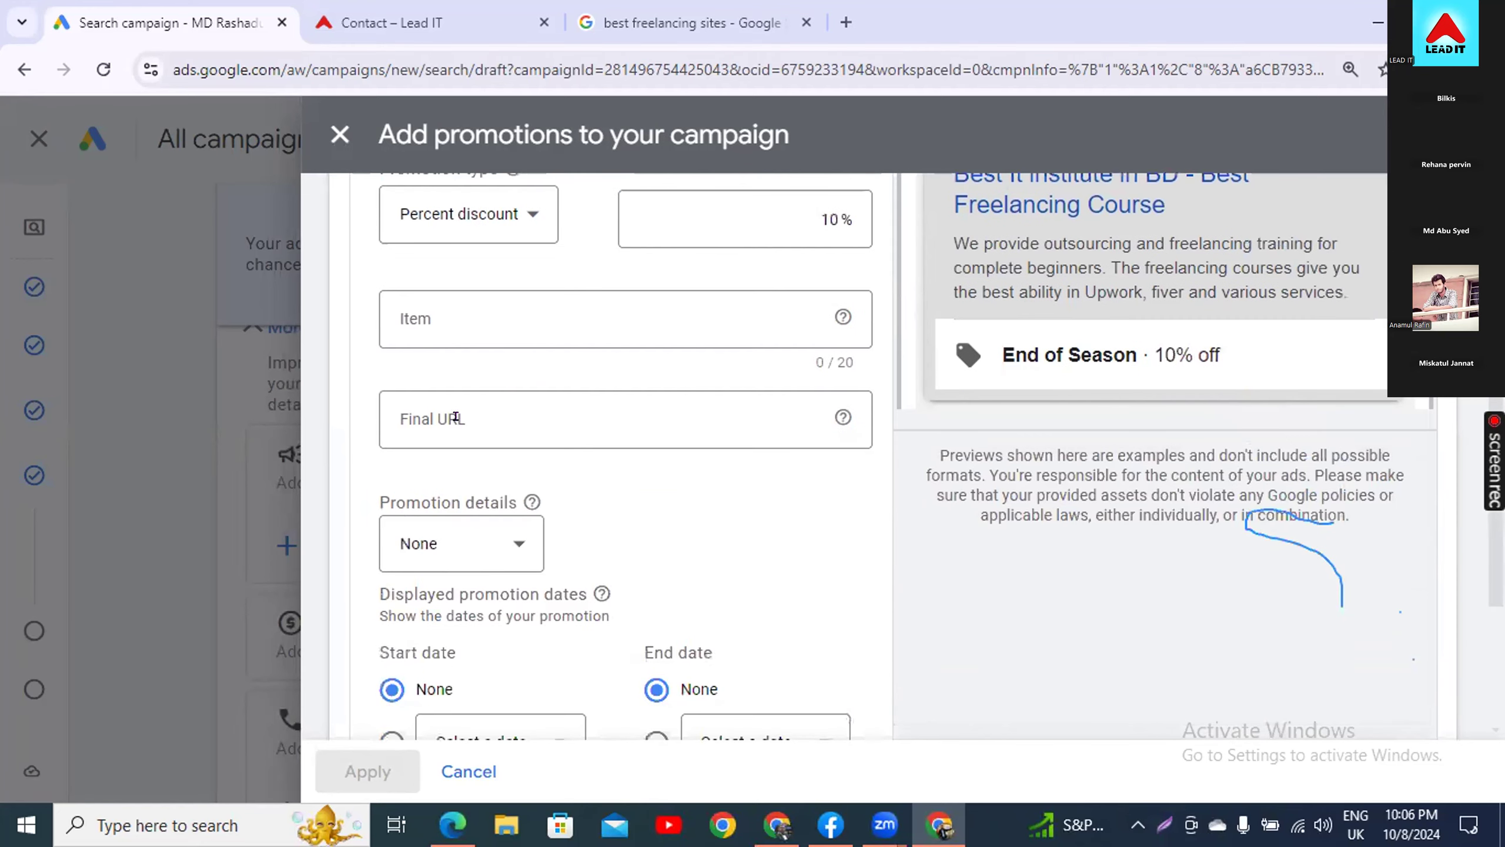
pyautogui.click(490, 312)
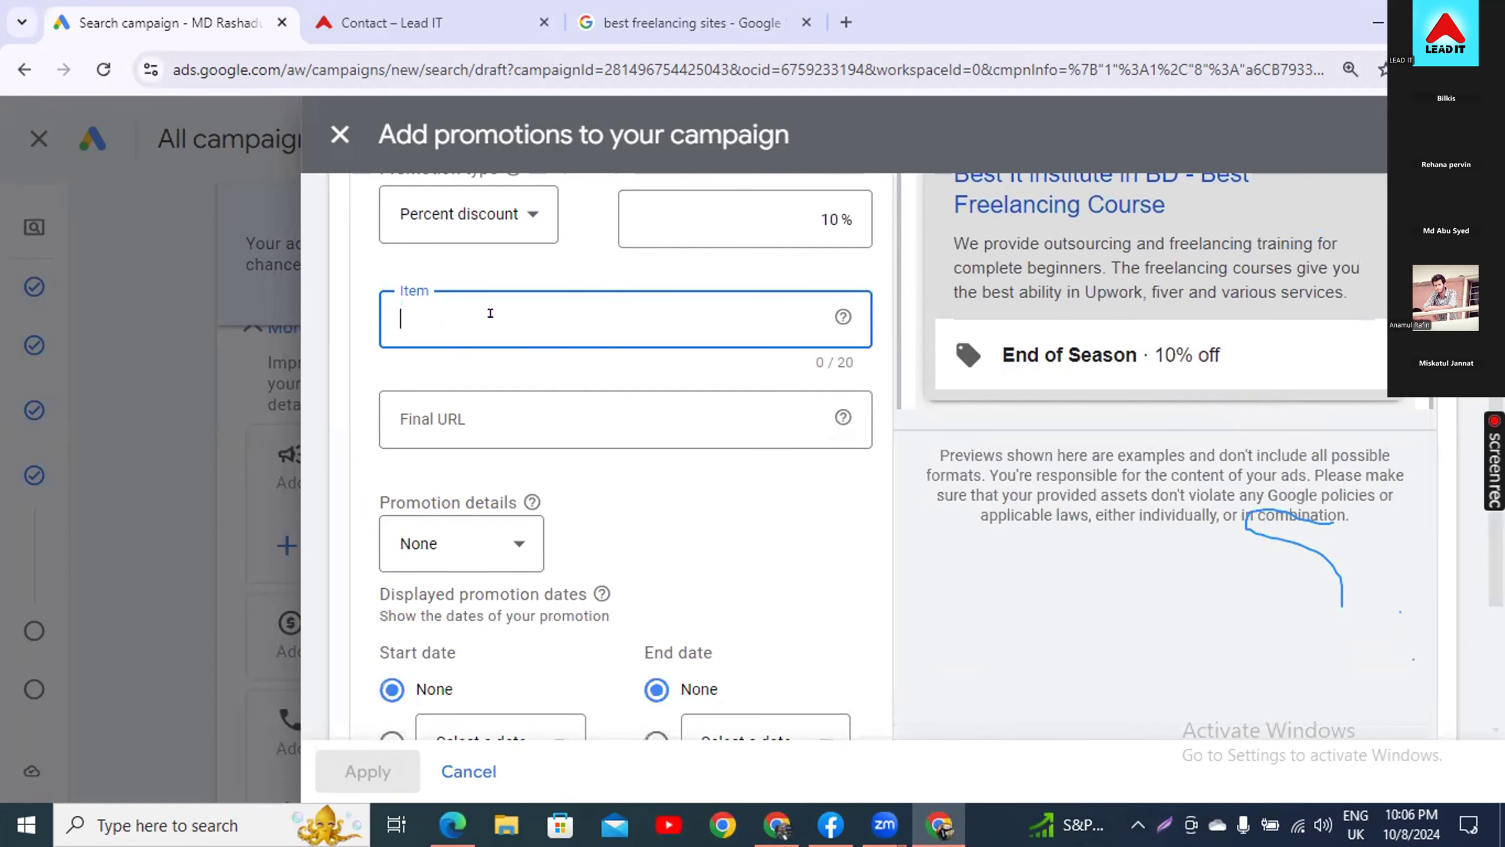
pyautogui.write('facebook')
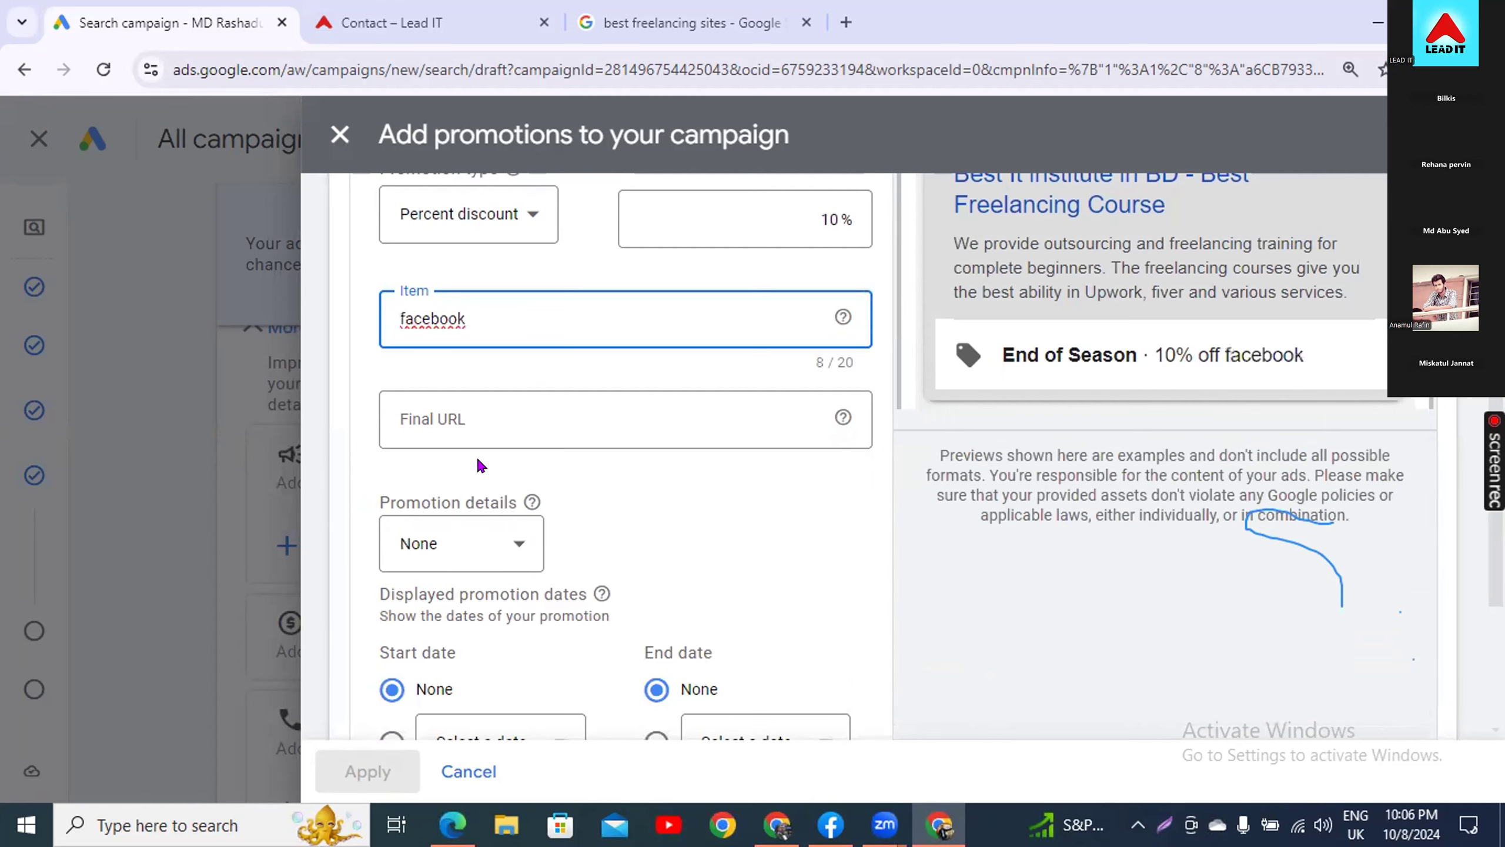
# - Switch to the Lead IT website and open the Facebook Marketing course page from its course list
pyautogui.click(415, 25)
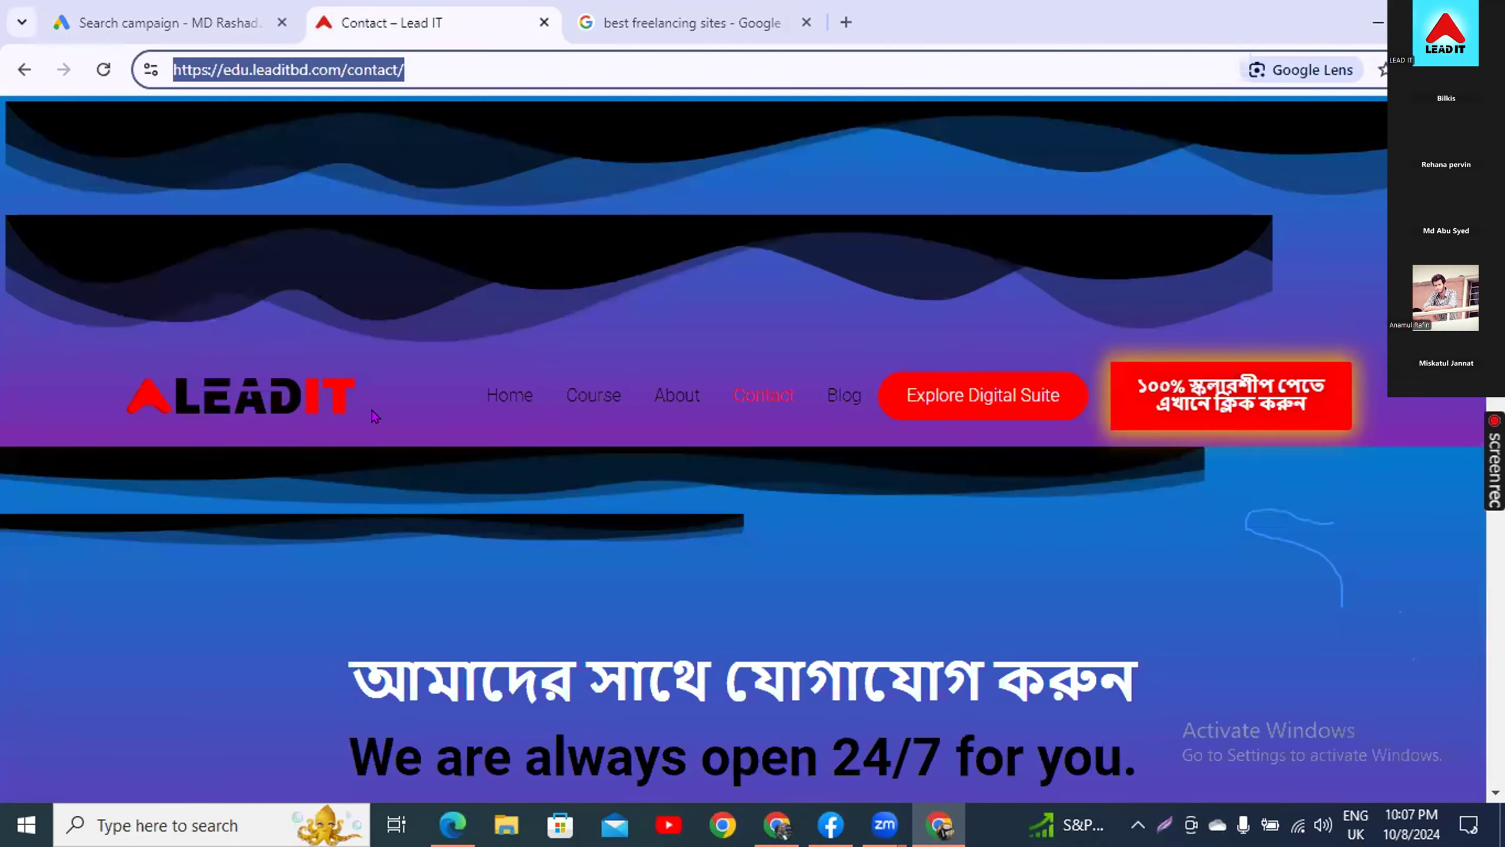
pyautogui.click(596, 395)
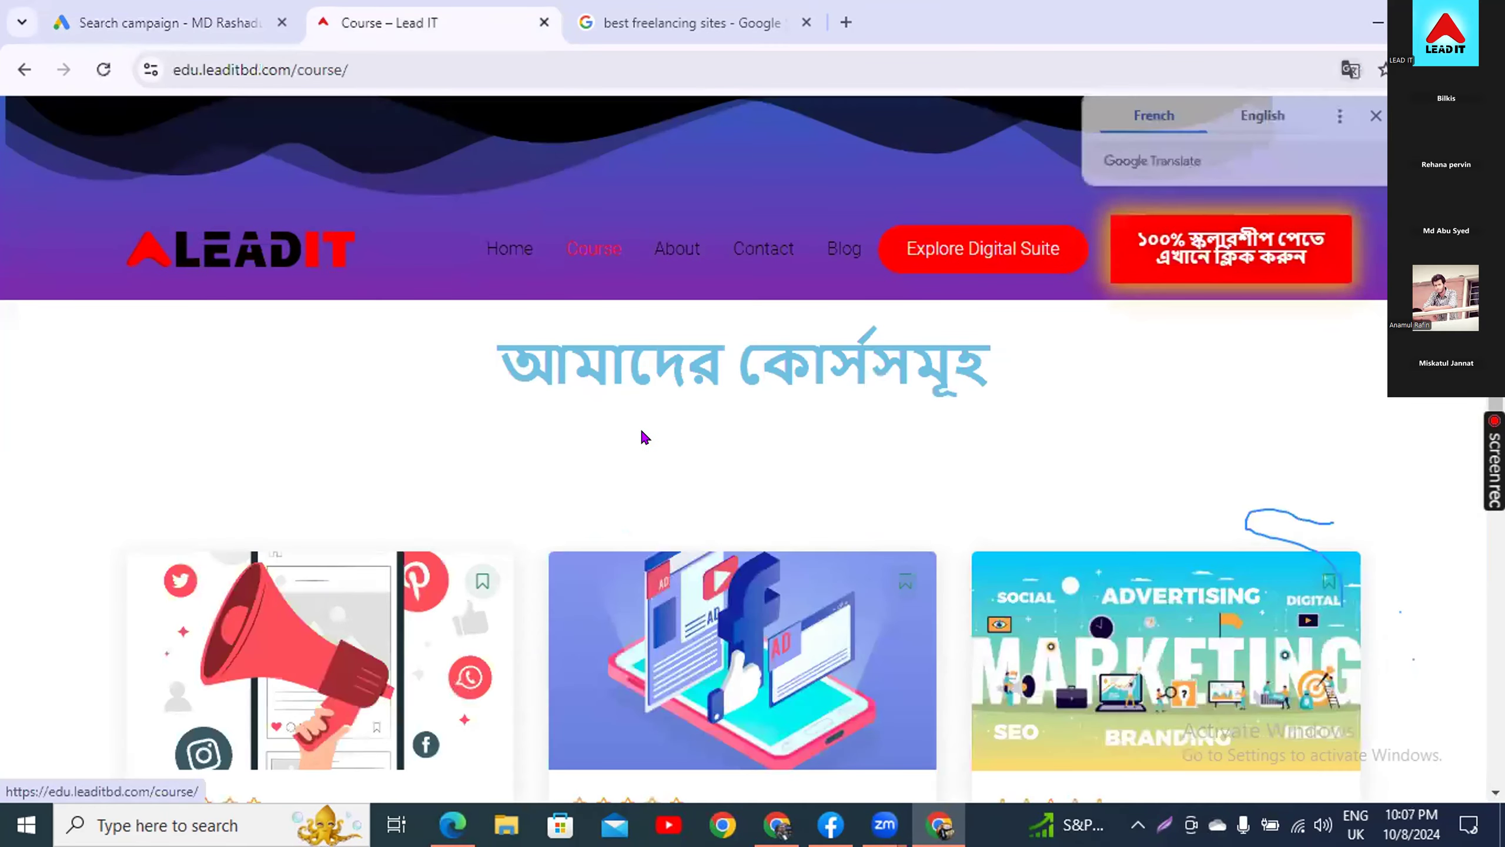
pyautogui.scroll(-2, 611, 752)
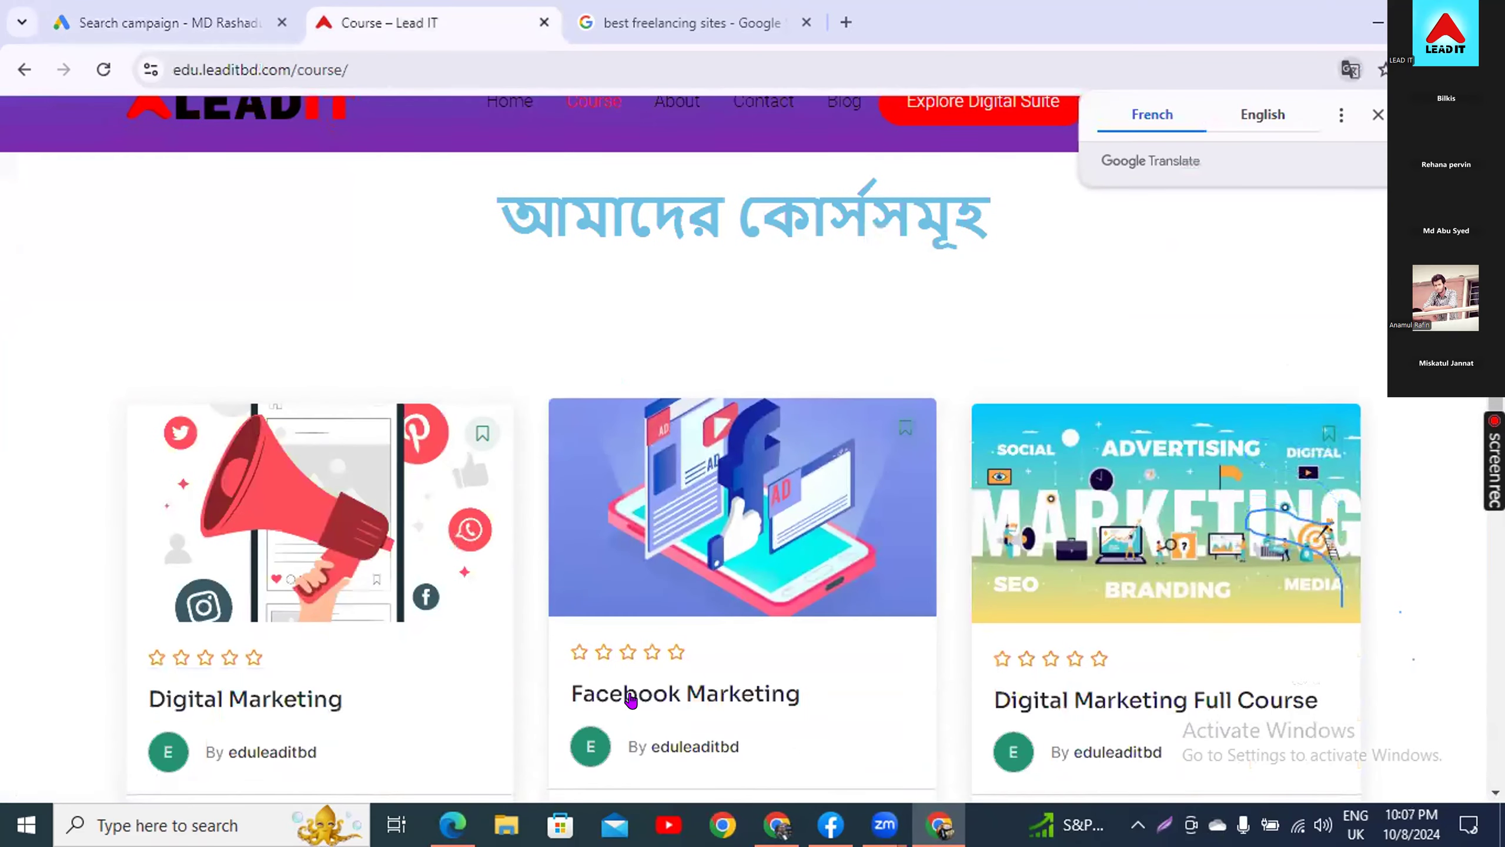
pyautogui.click(636, 695)
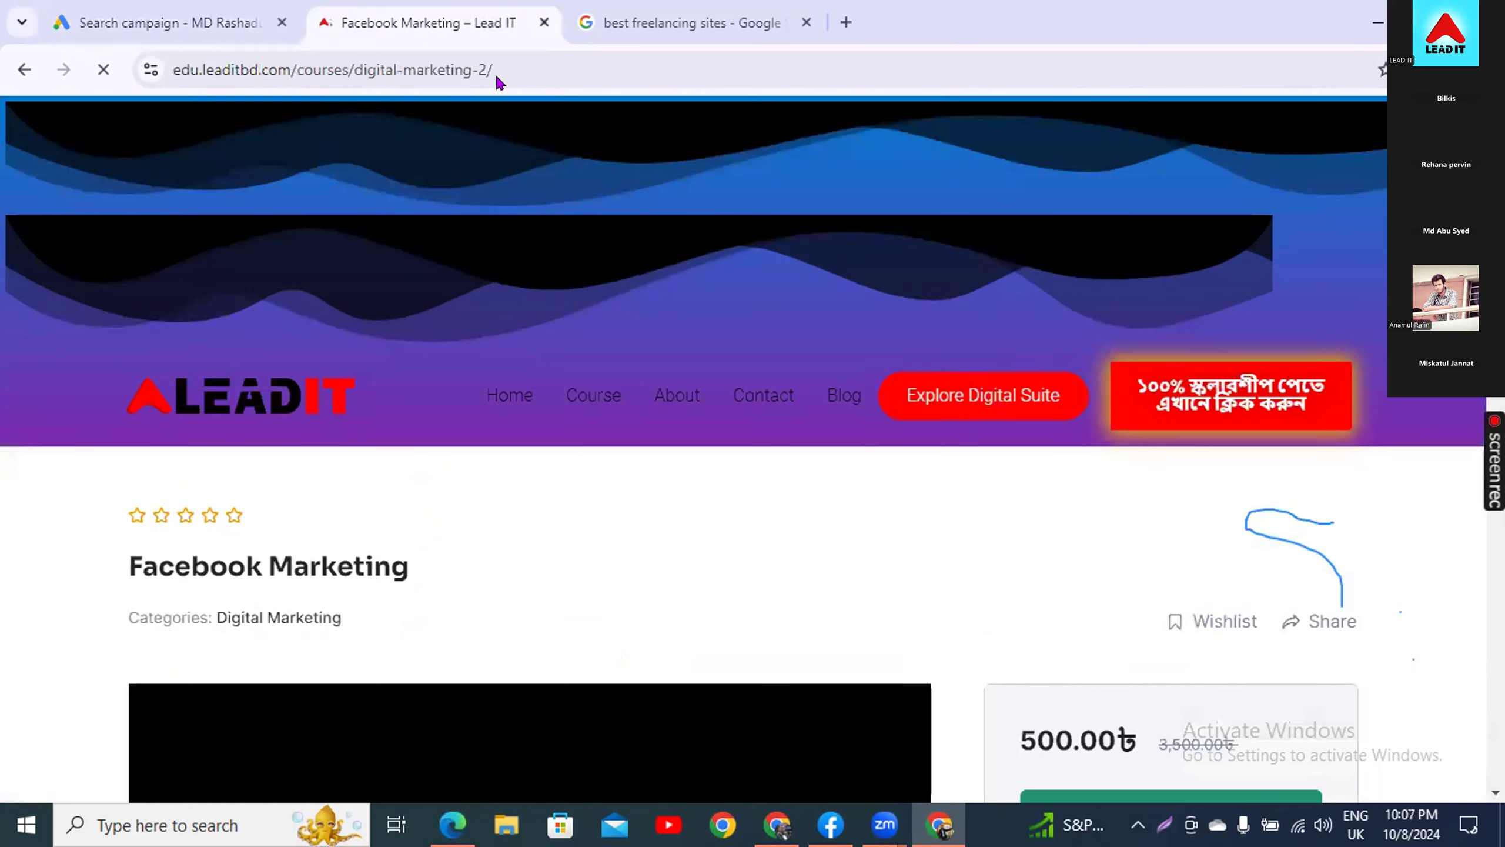
# - Copy the Facebook Marketing course page's web address for the promotion's Final URL in Google Ads
pyautogui.click(496, 71)
pyautogui.click(496, 54)
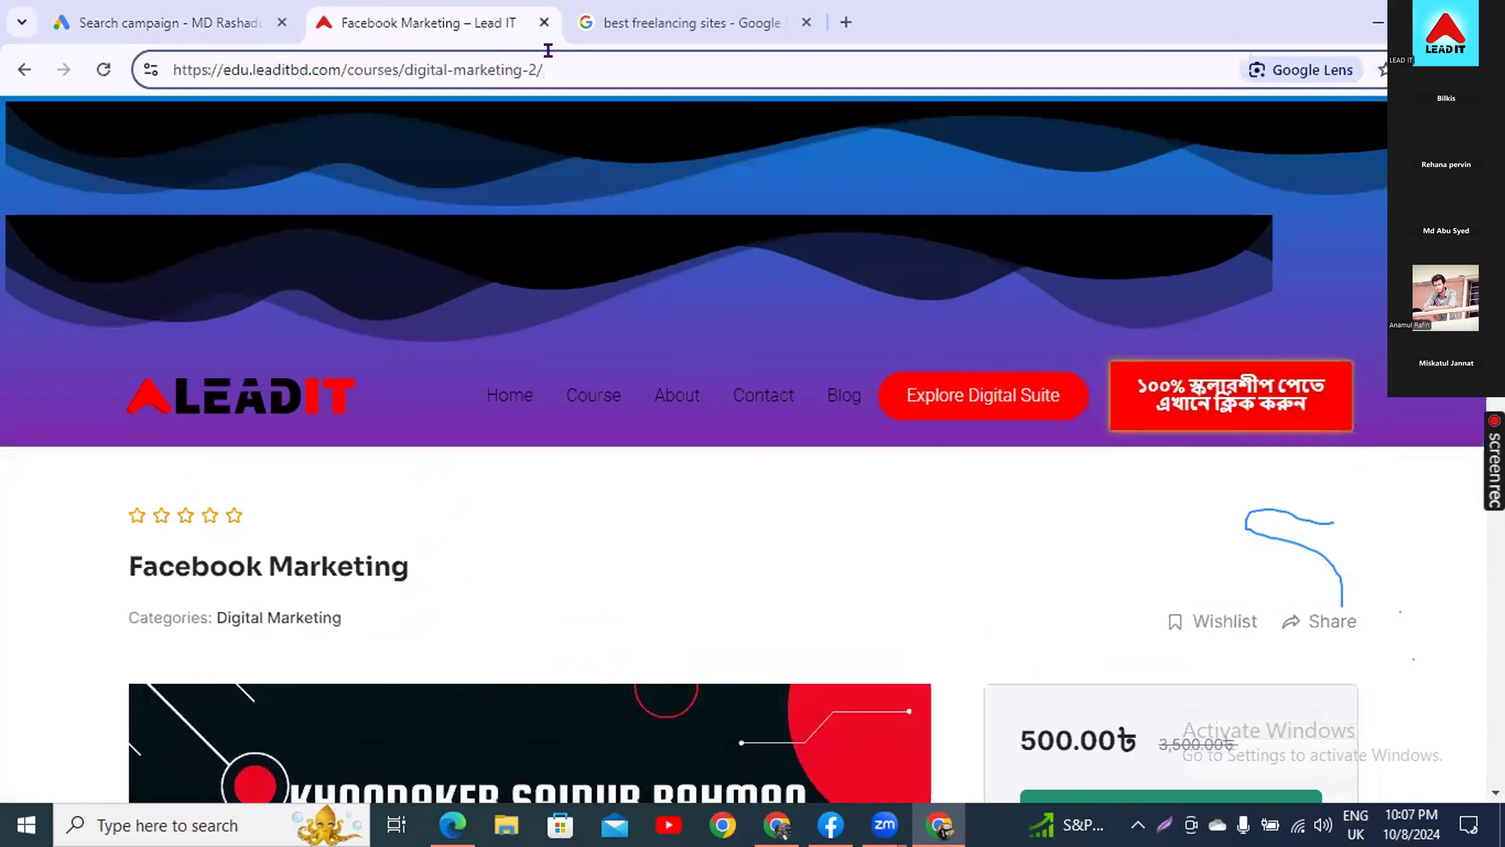
pyautogui.moveTo(547, 52); pyautogui.dragTo(34, 19)
pyautogui.hotkey('ctrl', 'c')
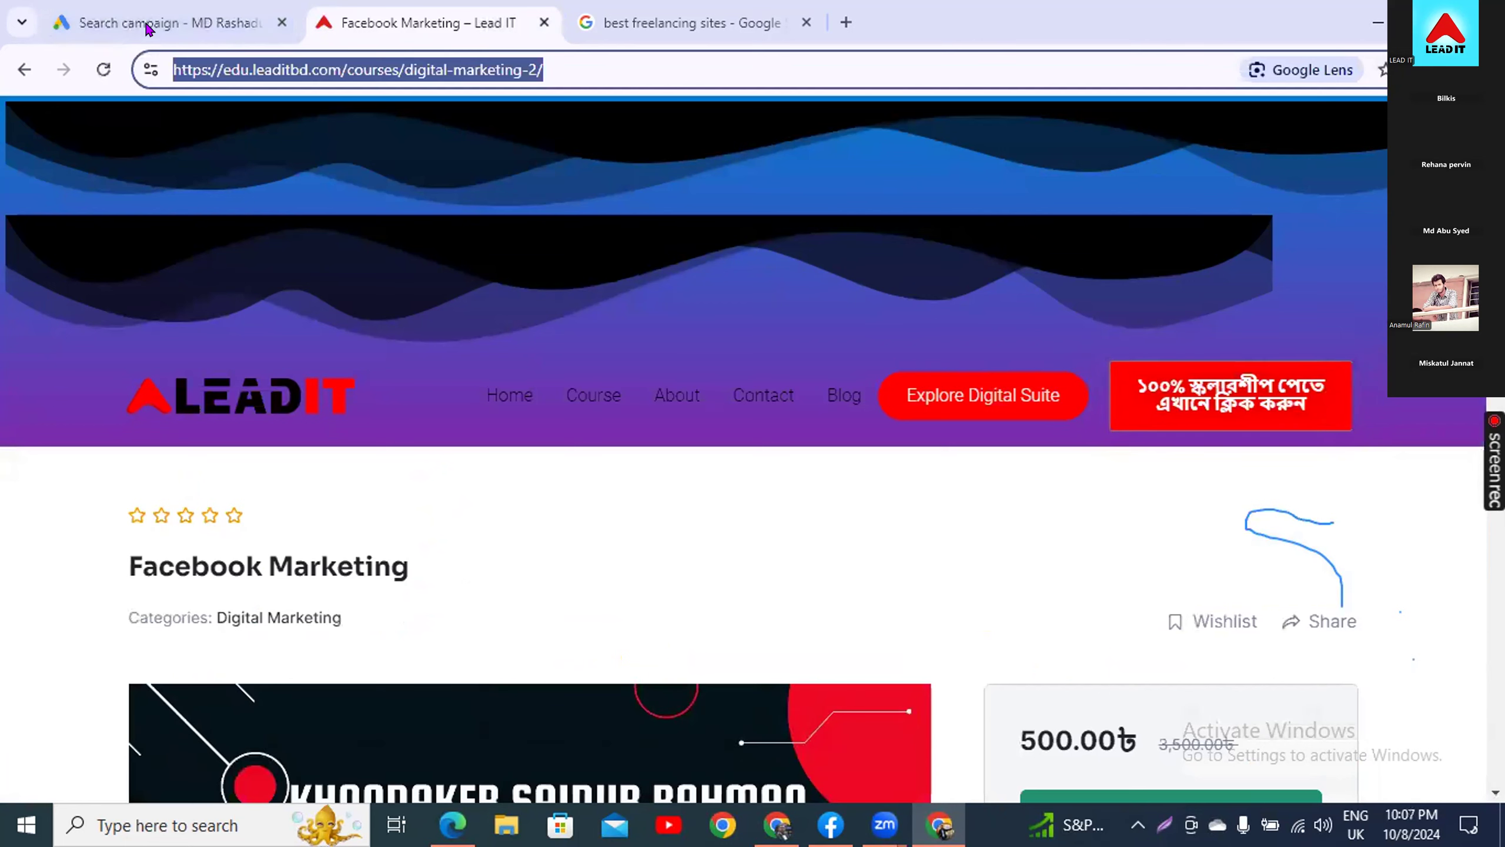
pyautogui.click(100, 23)
pyautogui.click(460, 396)
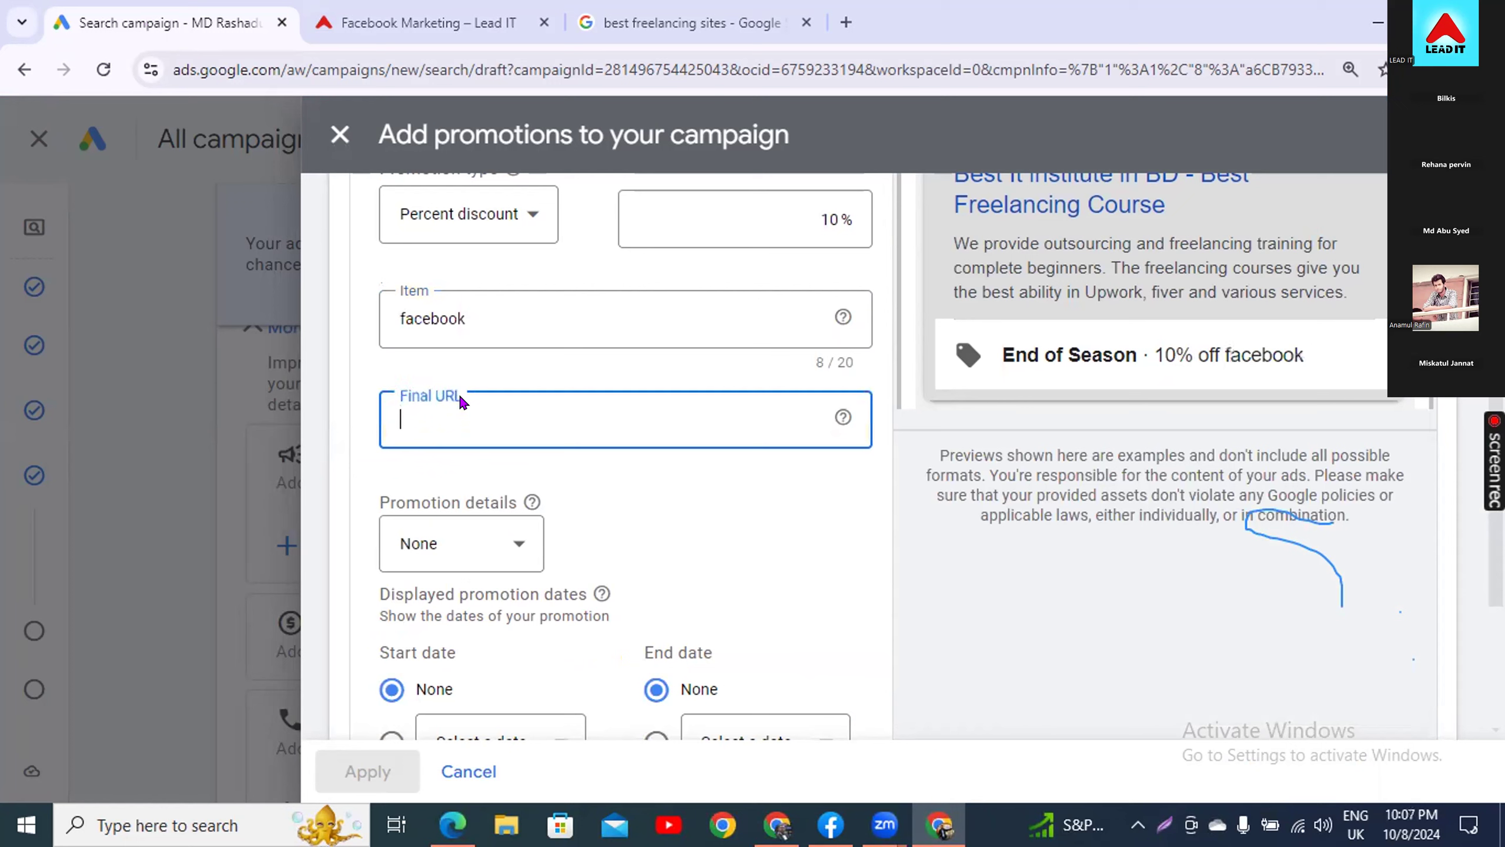
pyautogui.hotkey('ctrl', 'v')
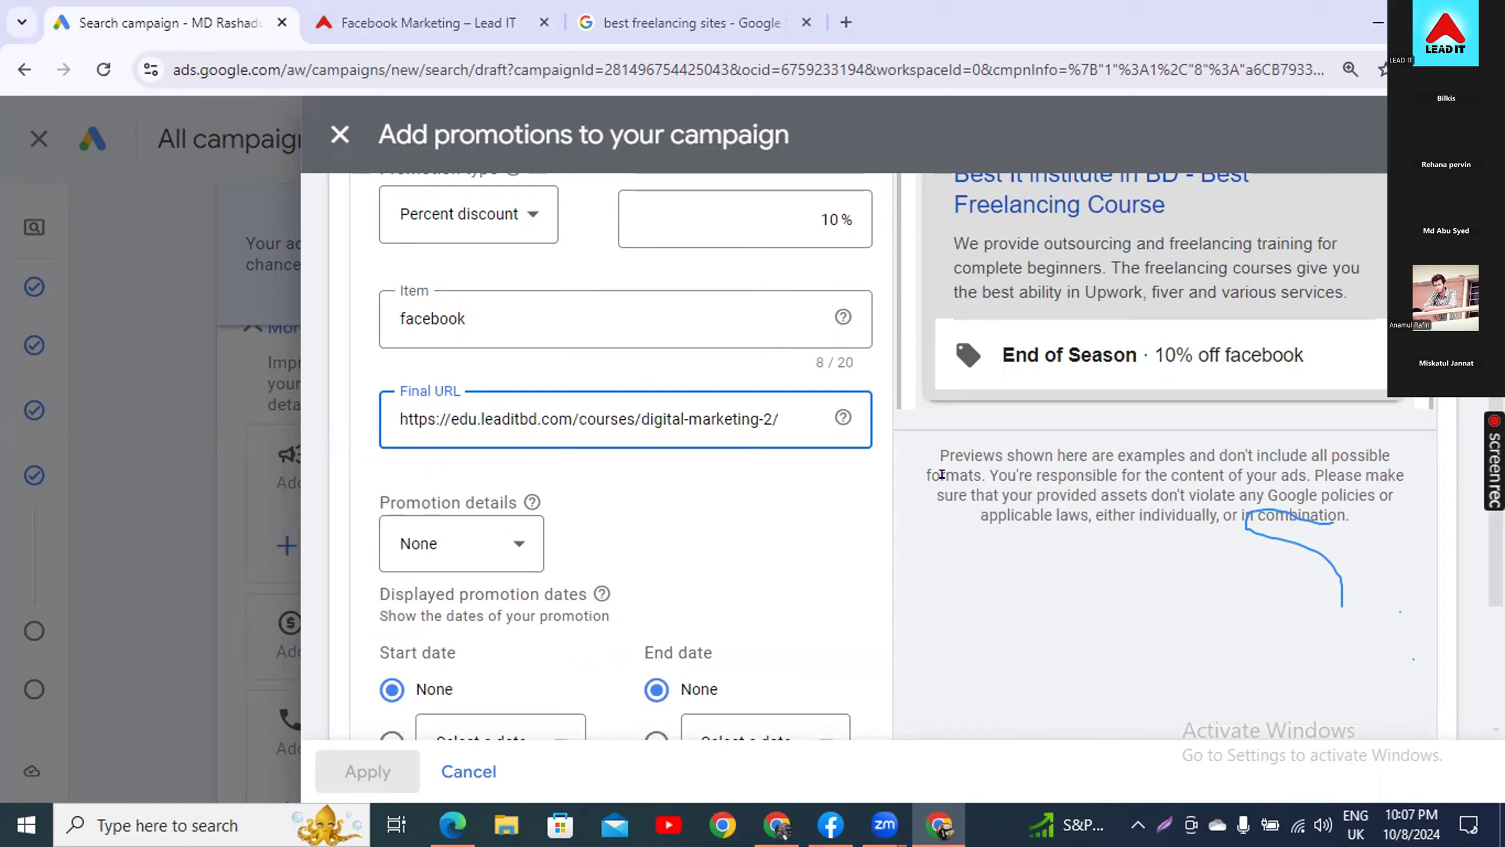
# - Set the promotion details to "On orders over" with an amount of $500
pyautogui.scroll(-2, 594, 588)
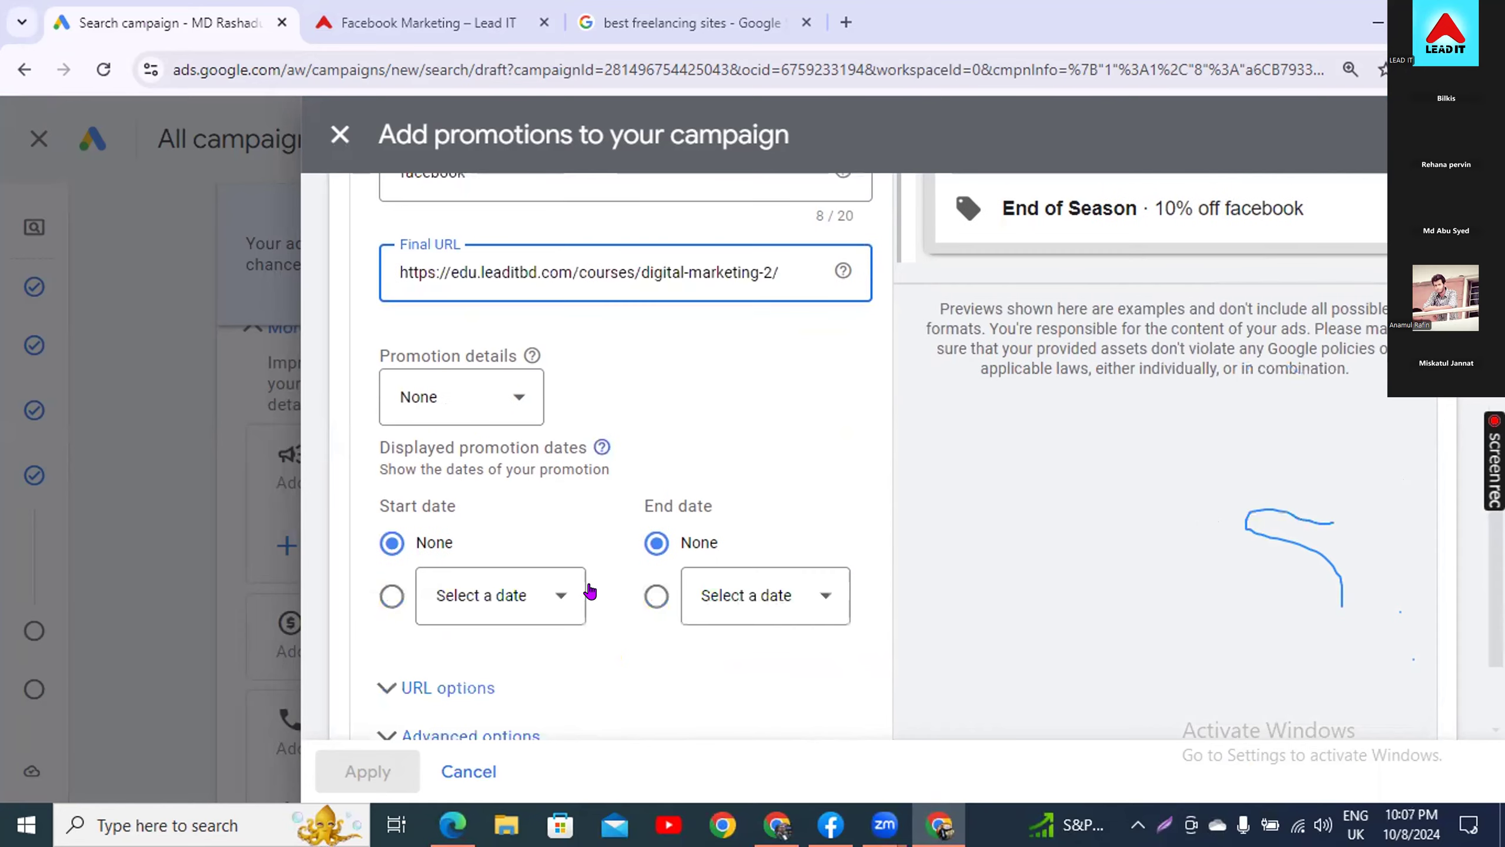
pyautogui.click(470, 384)
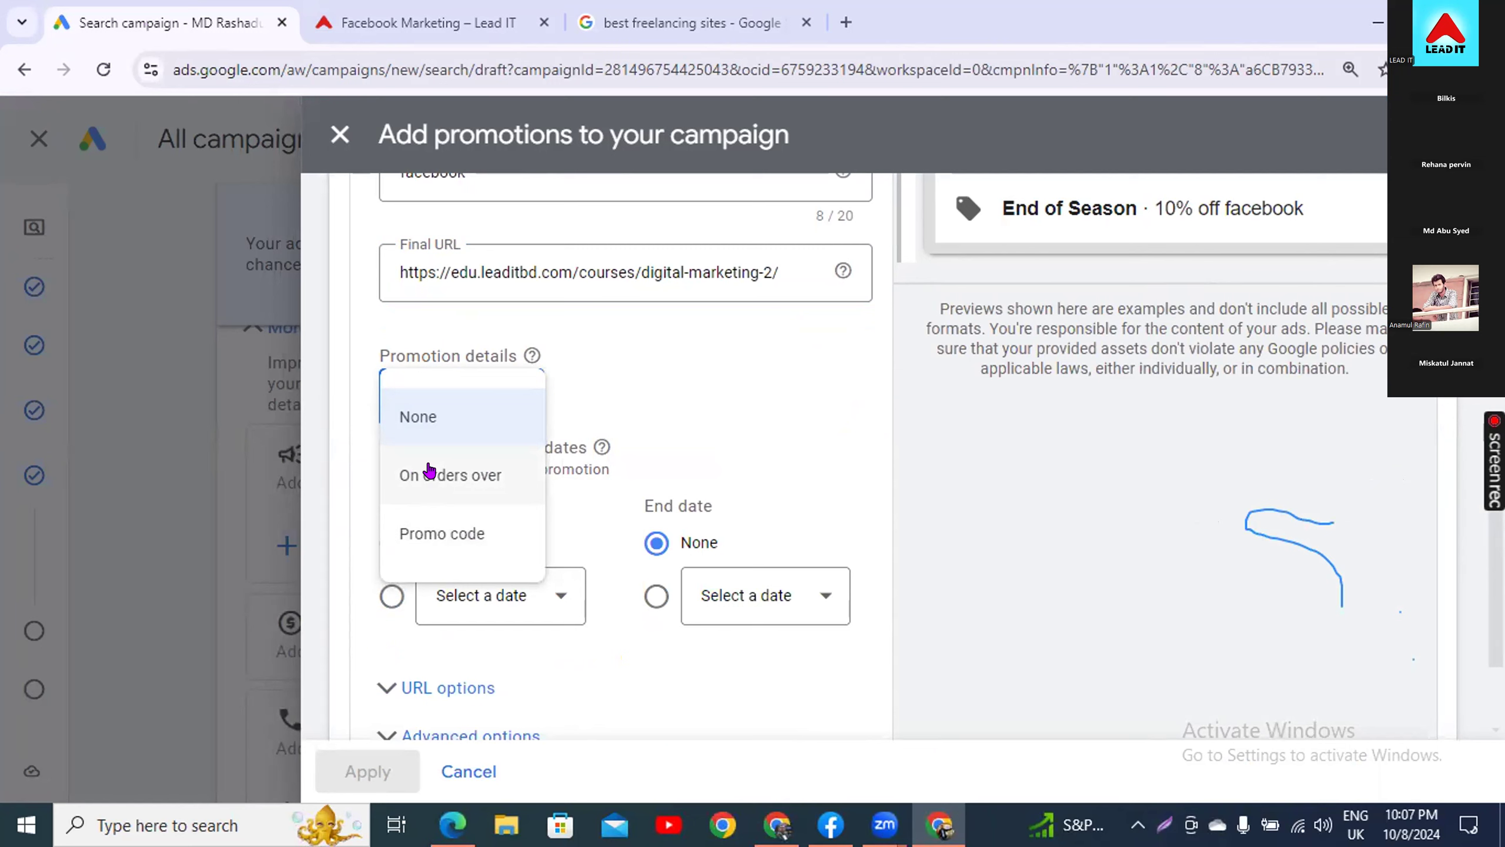
pyautogui.click(477, 448)
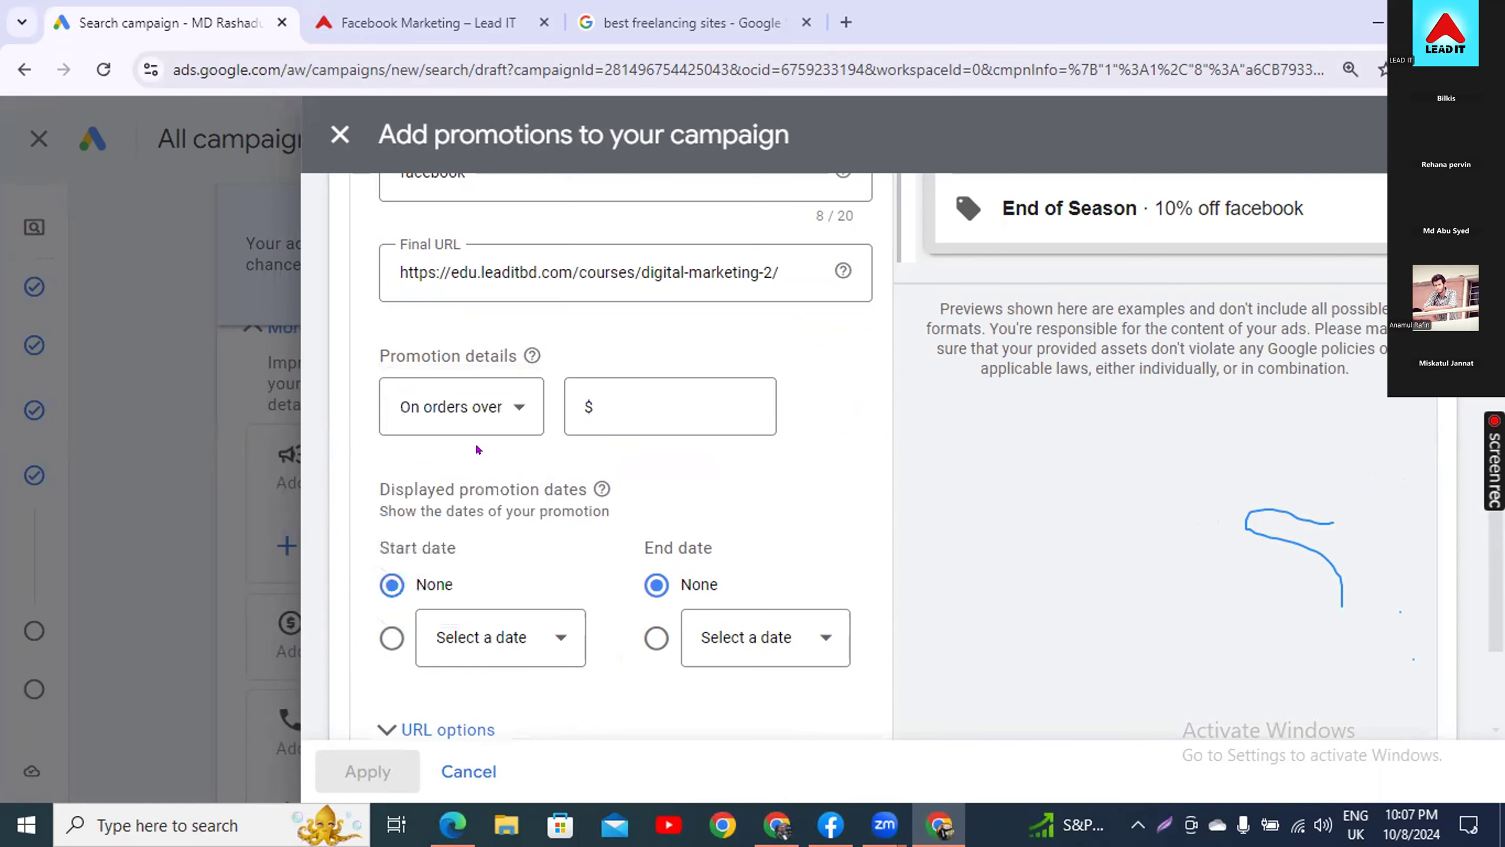
pyautogui.click(658, 422)
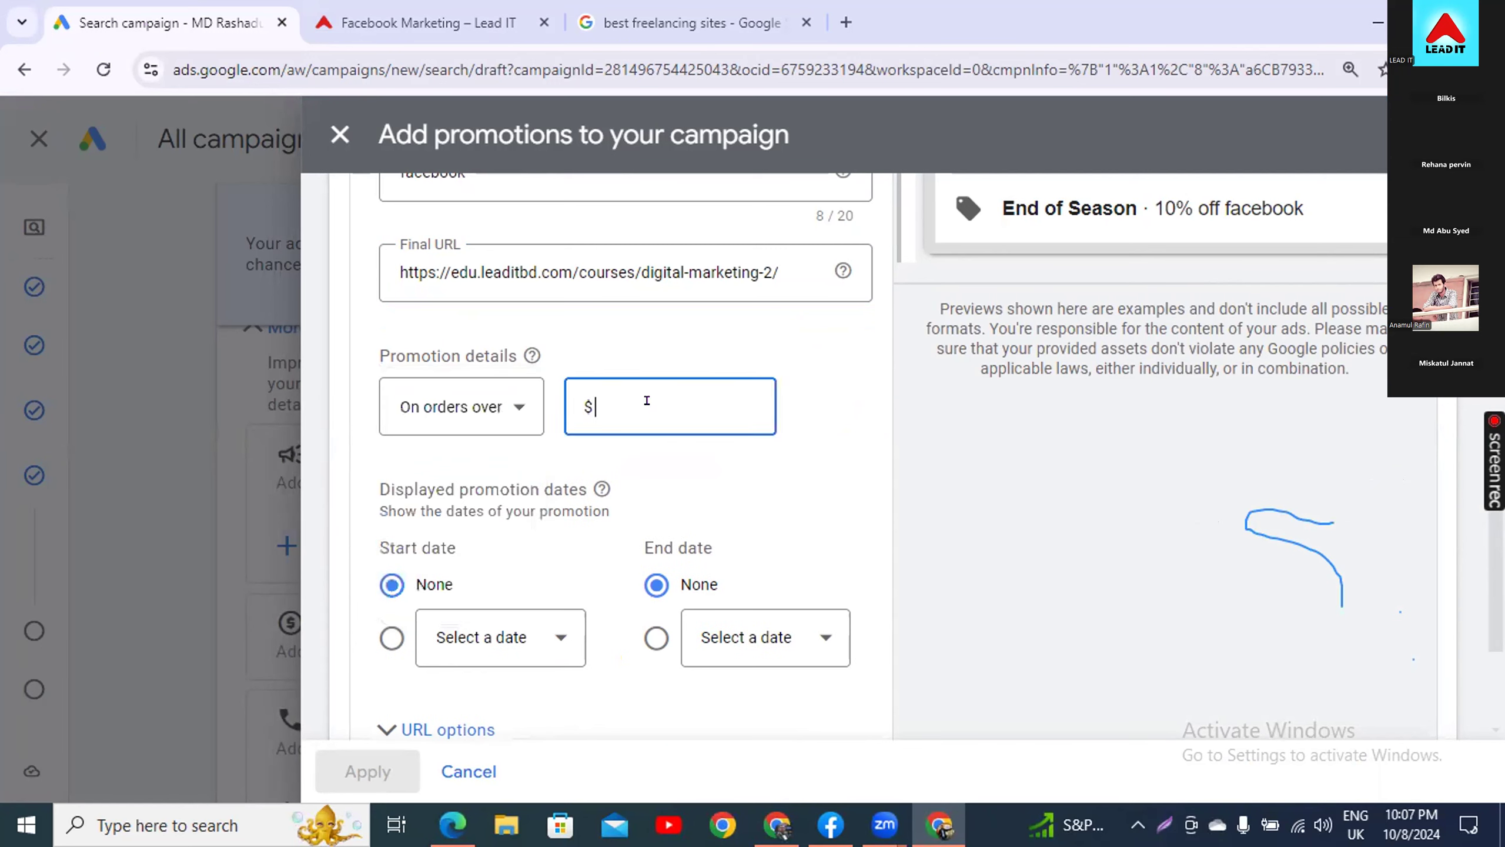
pyautogui.write('500')
# - Set the promotion details to "Promo code" and enter the code sudeep10
pyautogui.scroll(2, 848, 378)
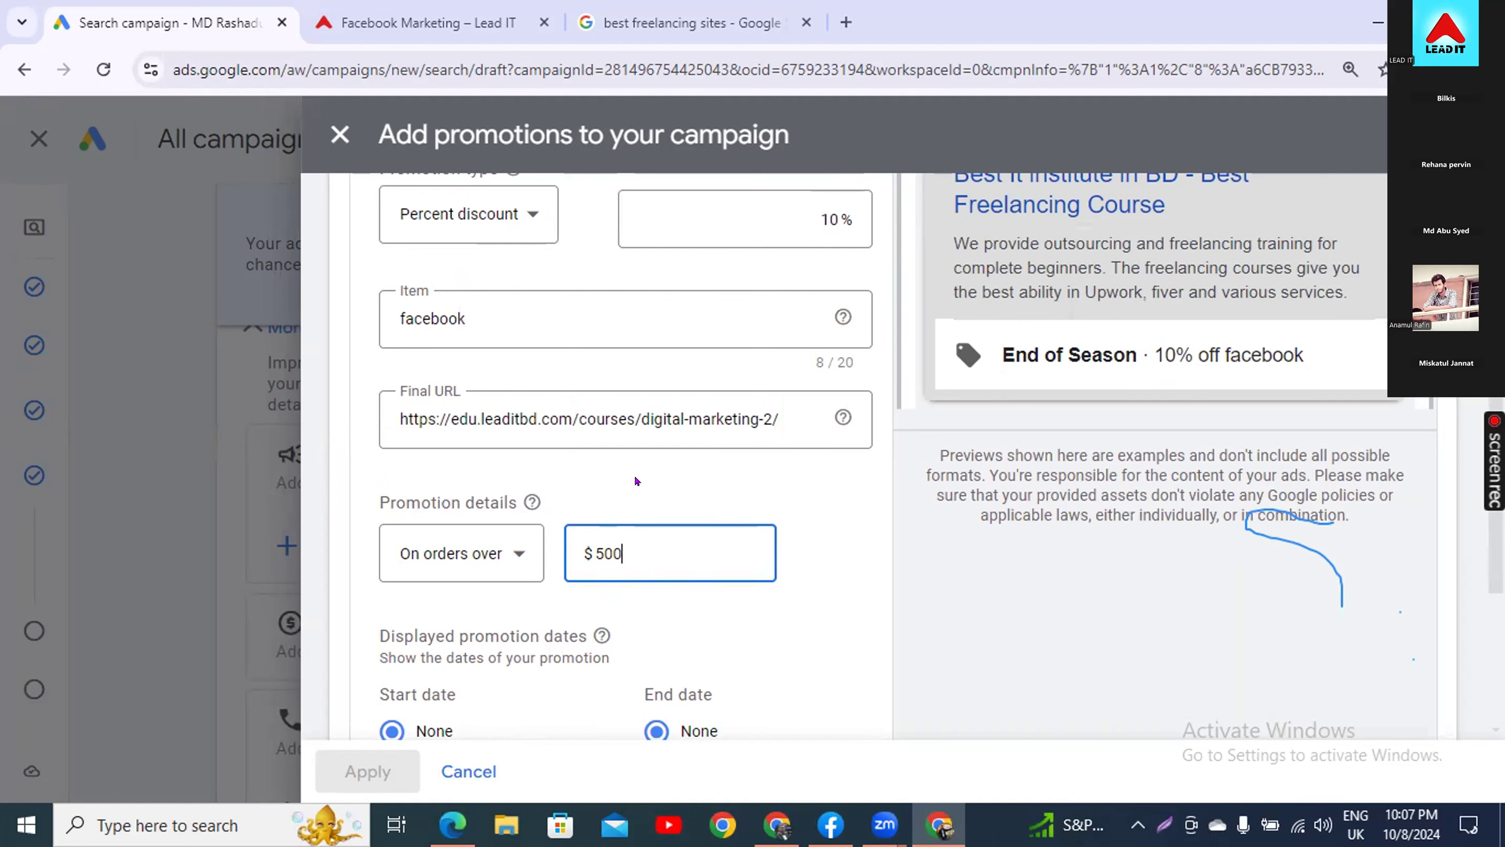
pyautogui.click(431, 555)
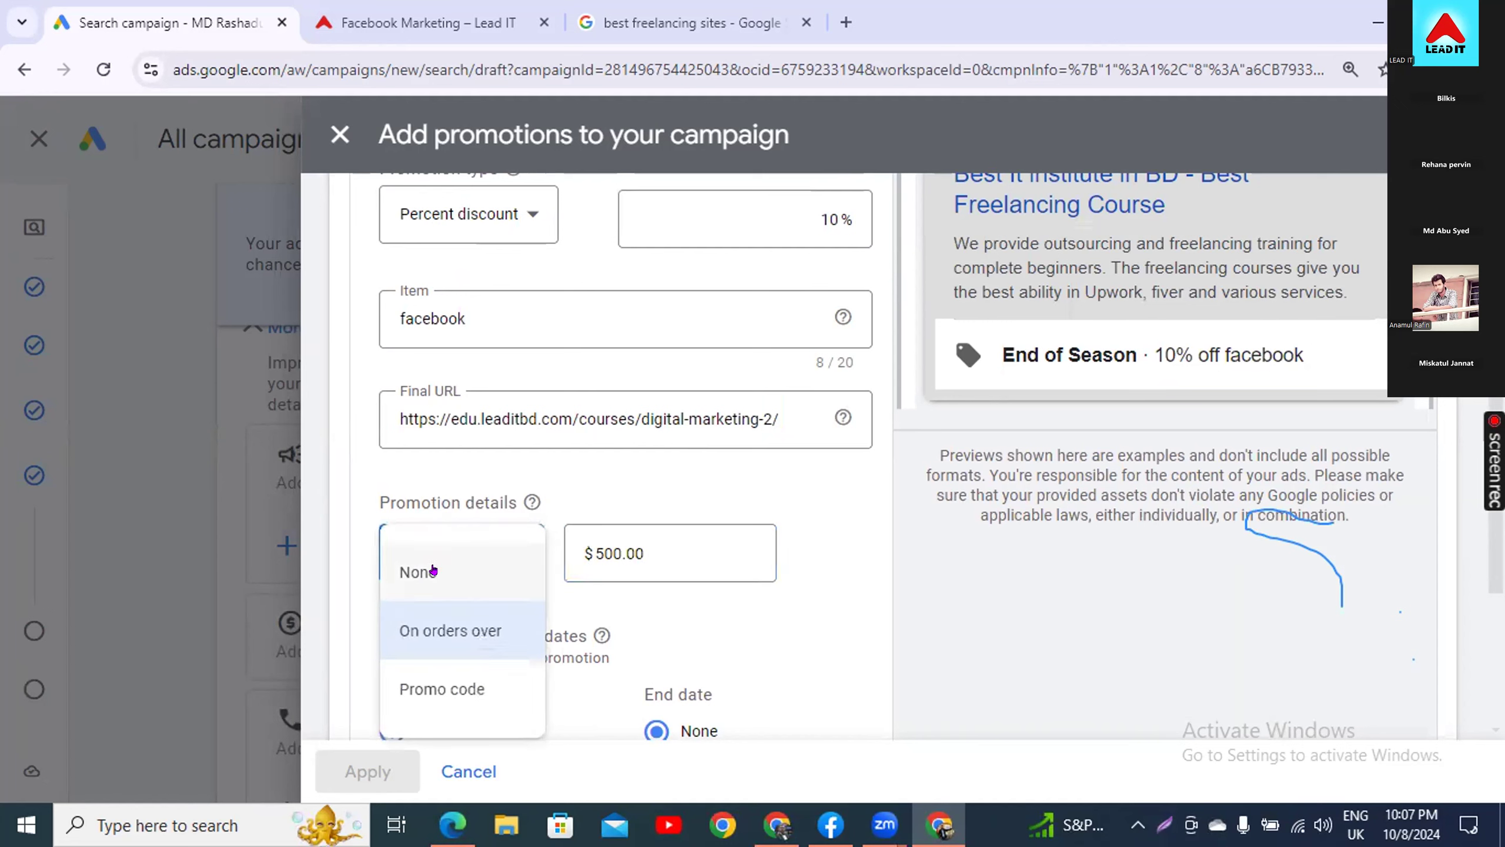
pyautogui.click(444, 688)
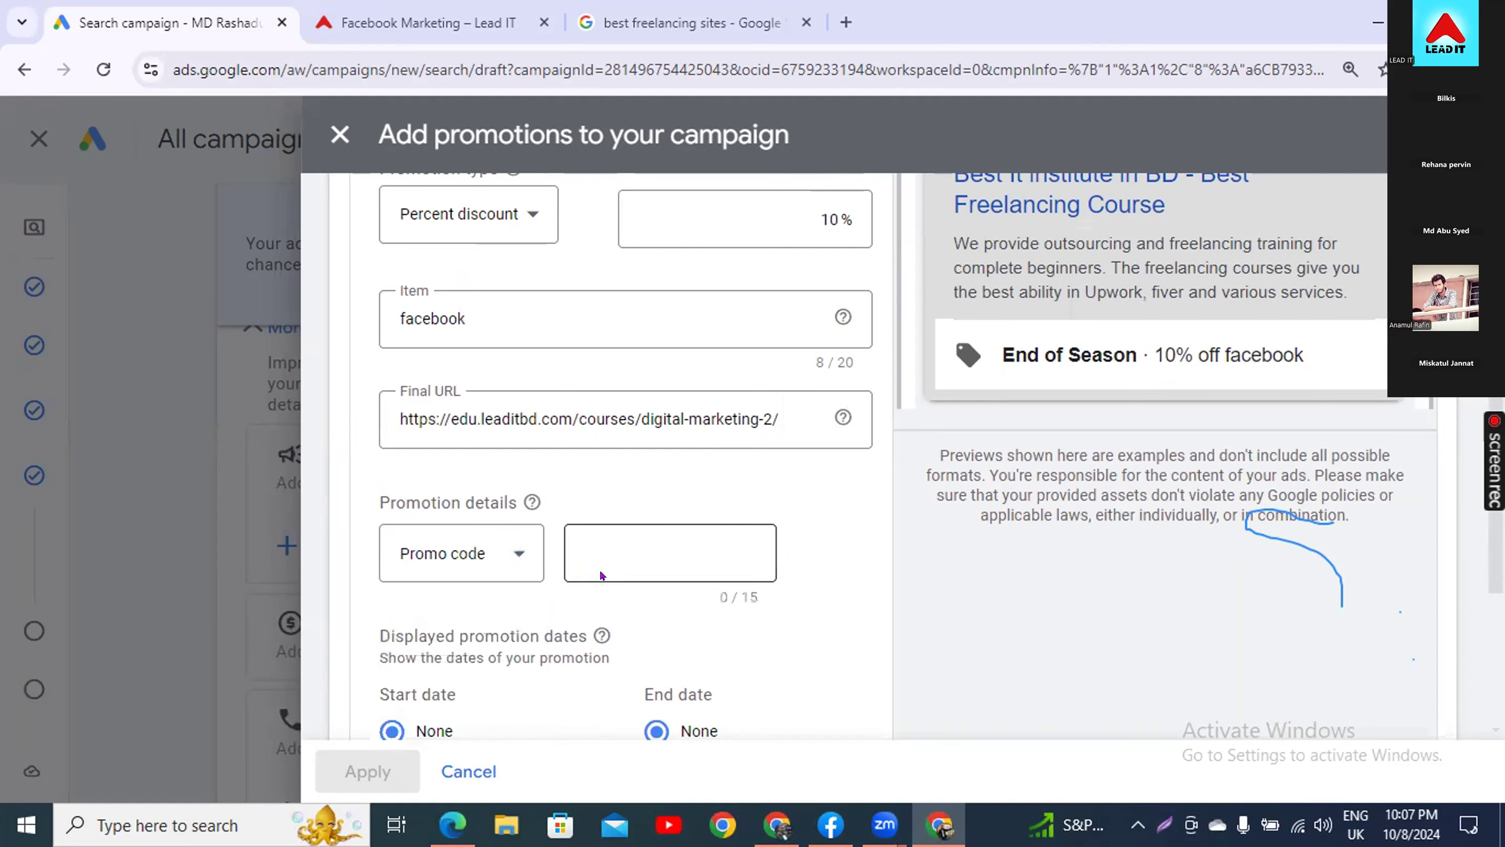
pyautogui.click(604, 550)
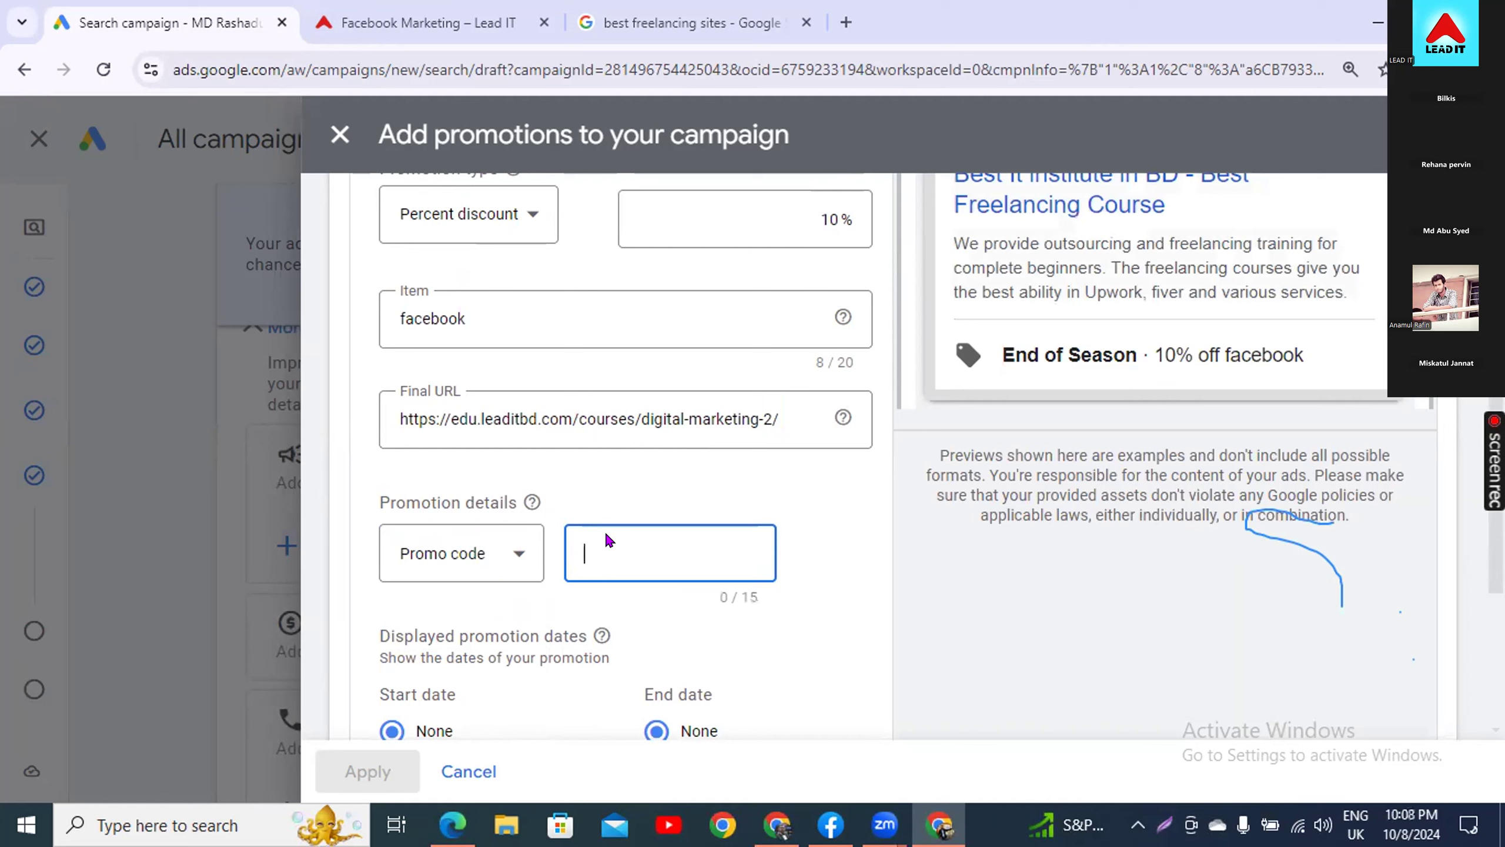
pyautogui.write('sudeep10')
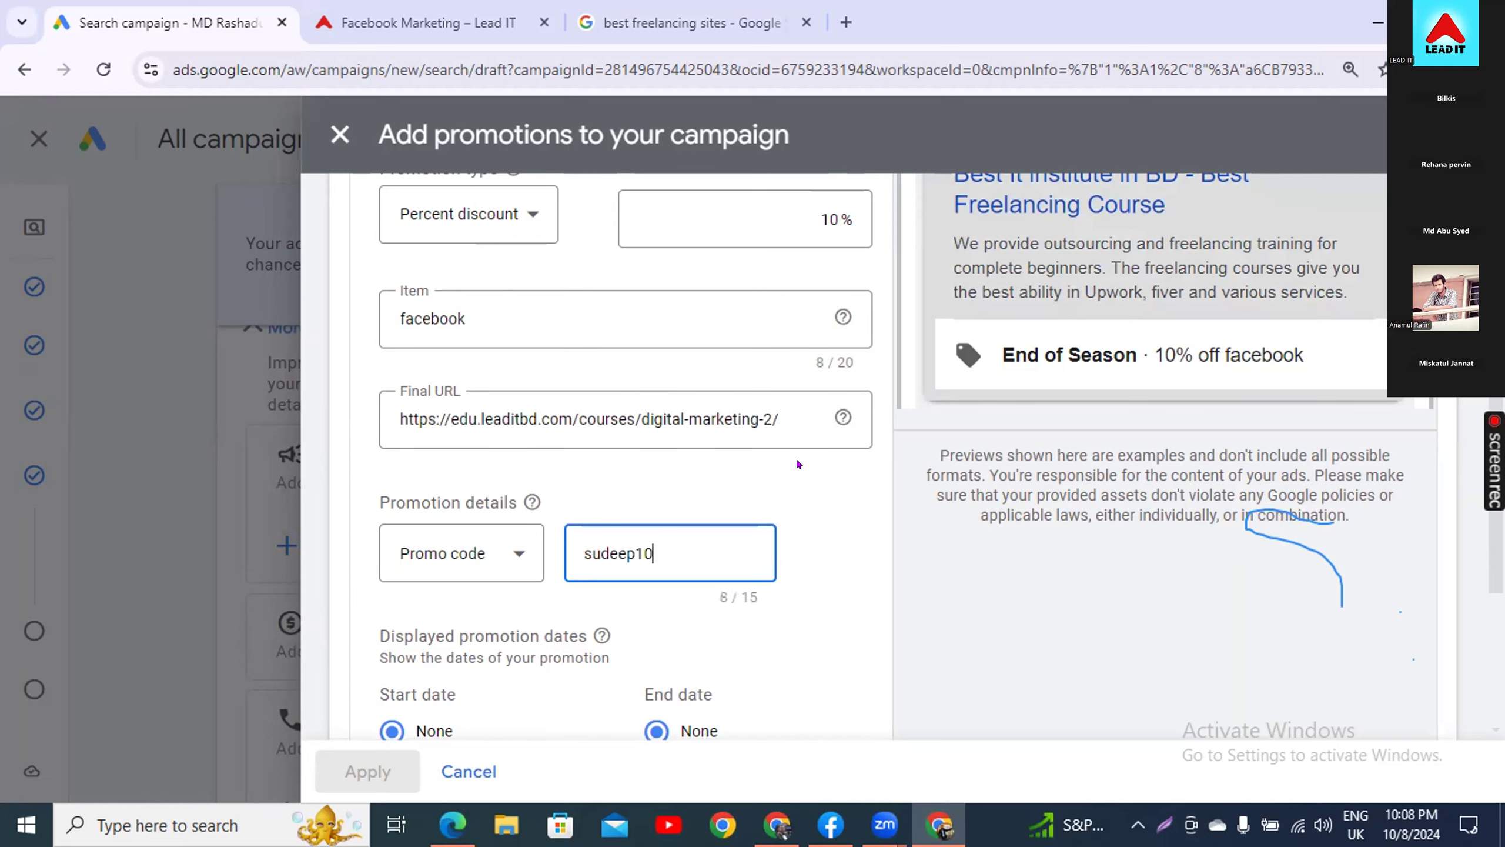
# - Set the displayed promotion dates to start on Oct 8, 2024 and end on Oct 18, 2024
pyautogui.scroll(-3, 778, 659)
pyautogui.scroll(-3, 809, 597)
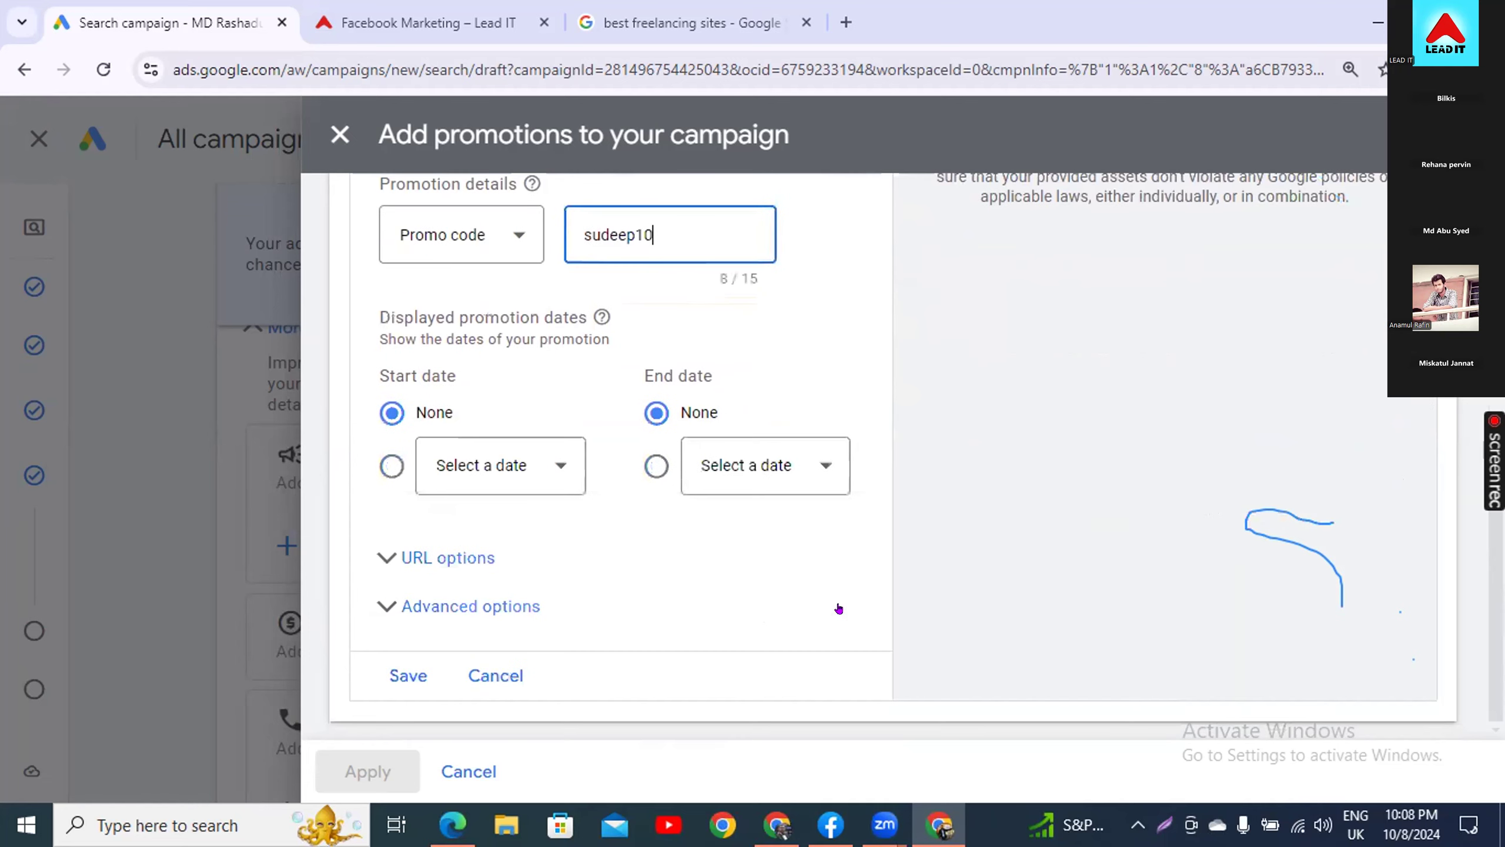
pyautogui.click(382, 467)
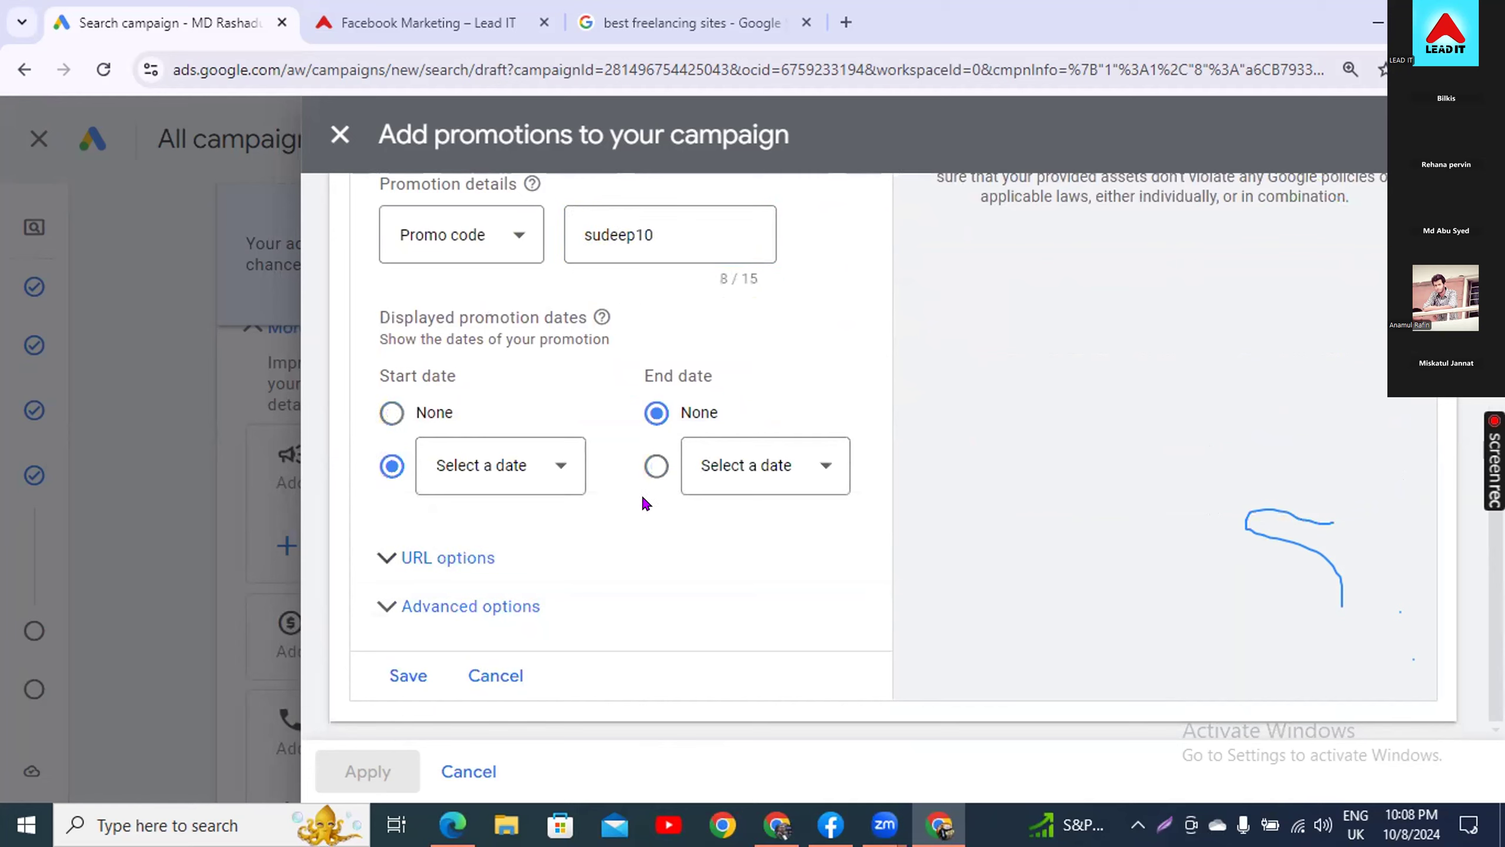
pyautogui.click(514, 474)
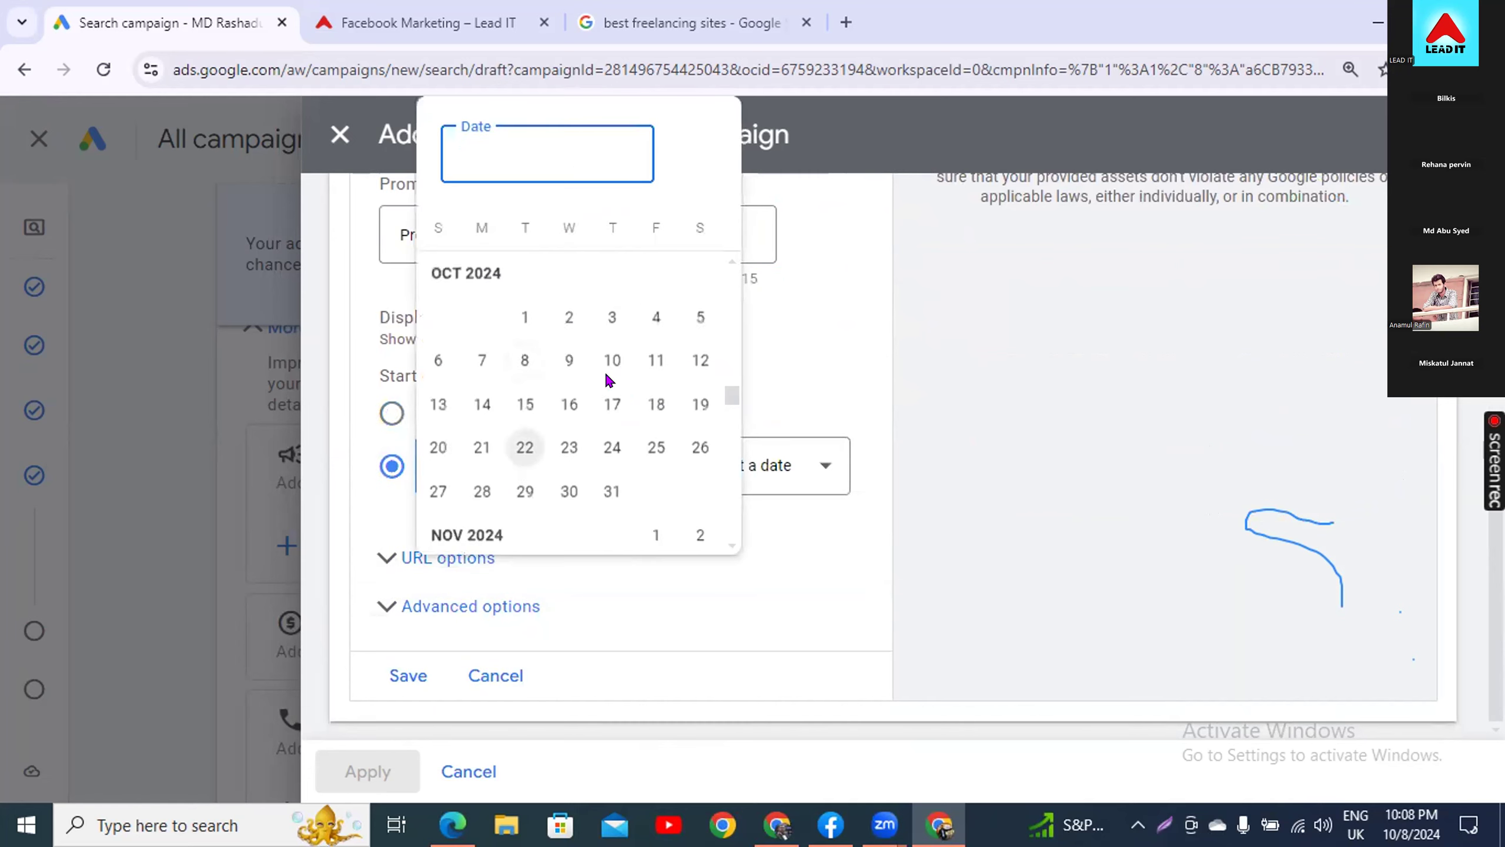
pyautogui.click(520, 362)
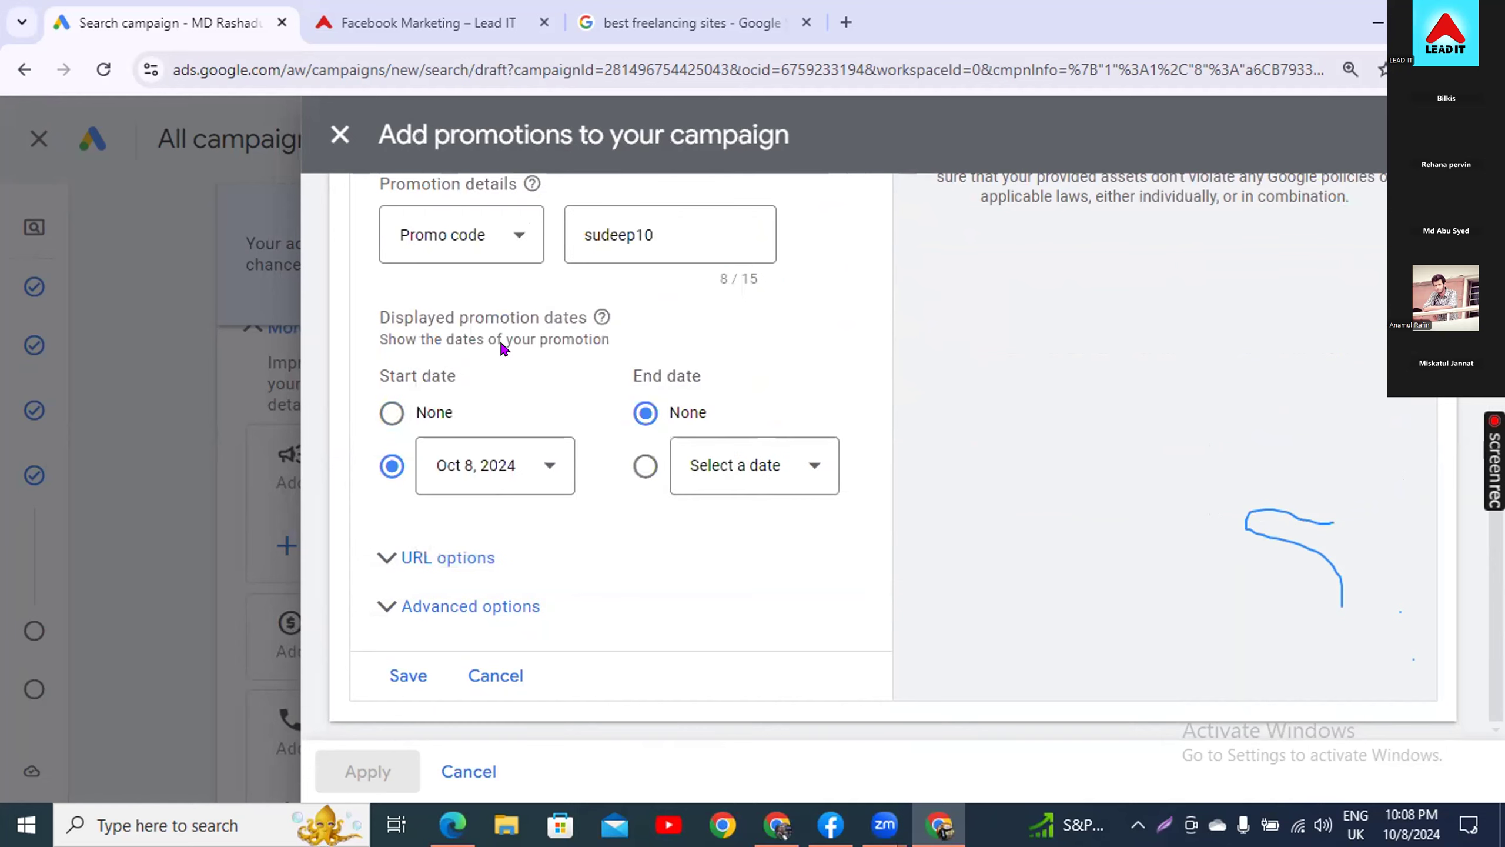
pyautogui.click(639, 470)
pyautogui.click(697, 468)
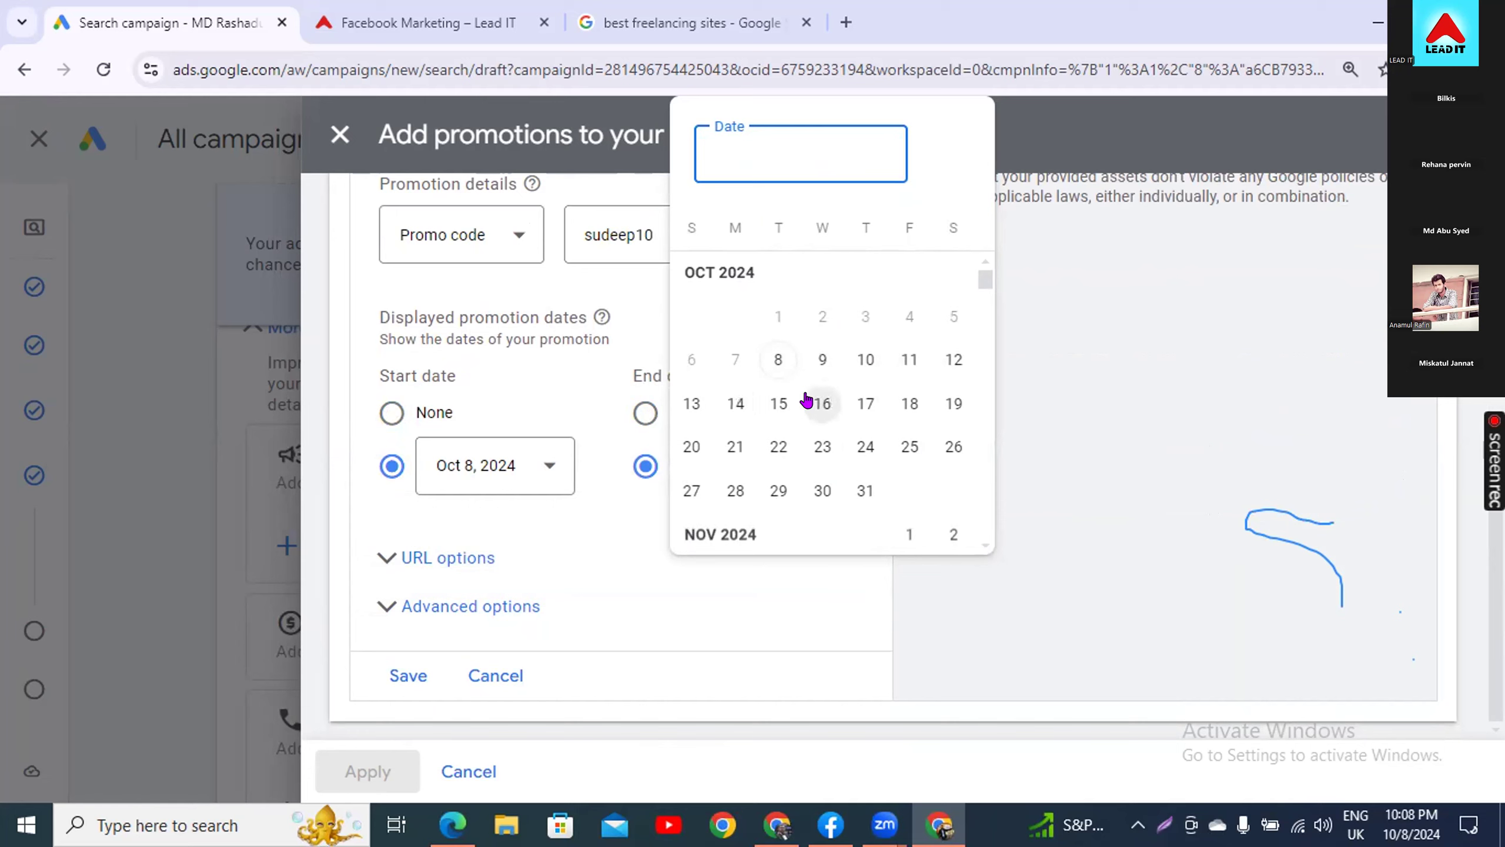
pyautogui.click(909, 403)
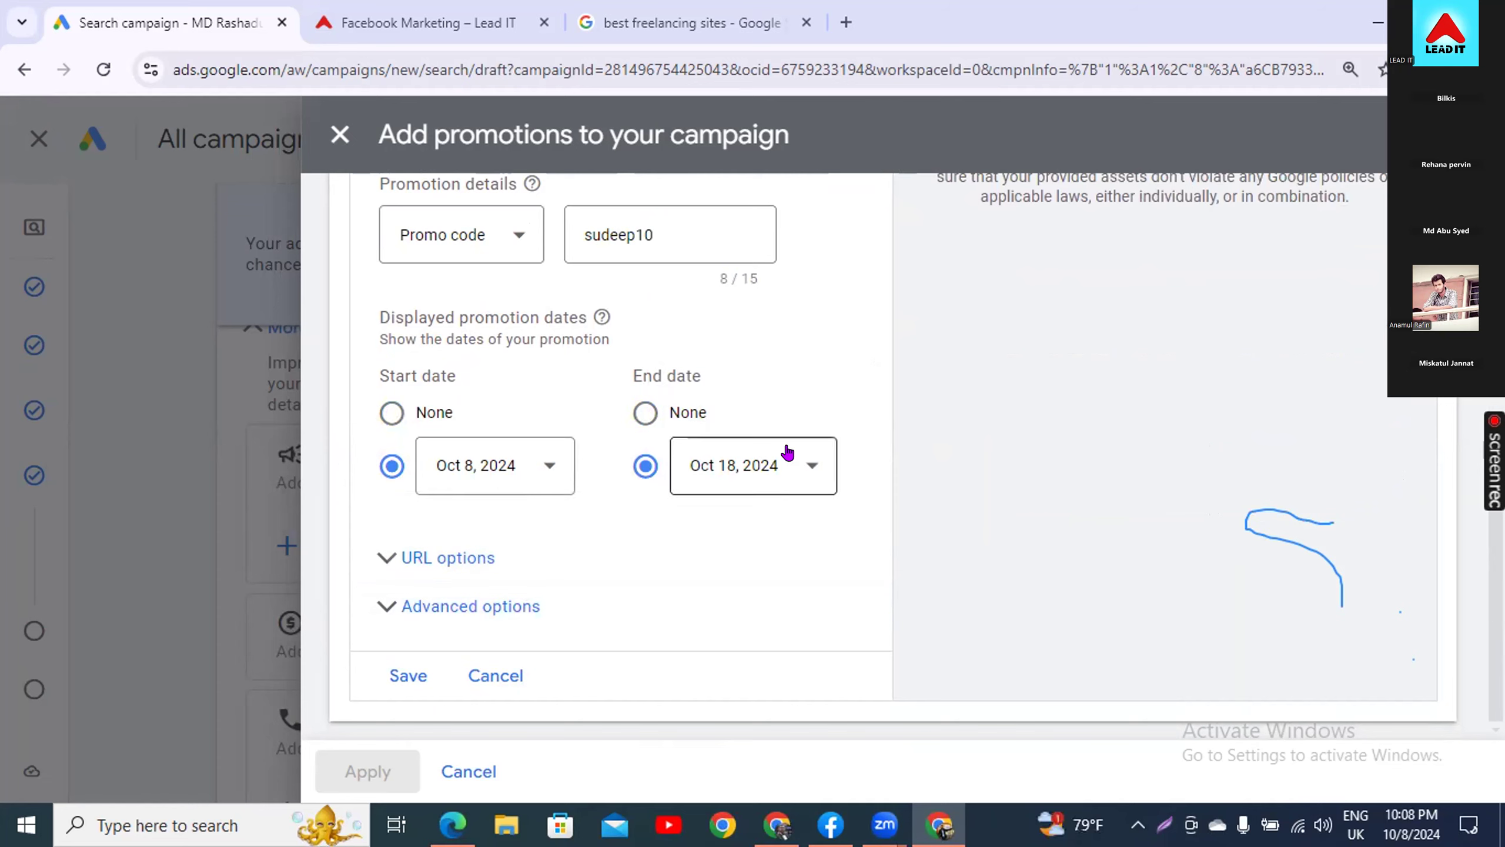
# - Save the completed promotion and apply it to the campaign
pyautogui.scroll(1, 617, 453)
pyautogui.scroll(1, 616, 452)
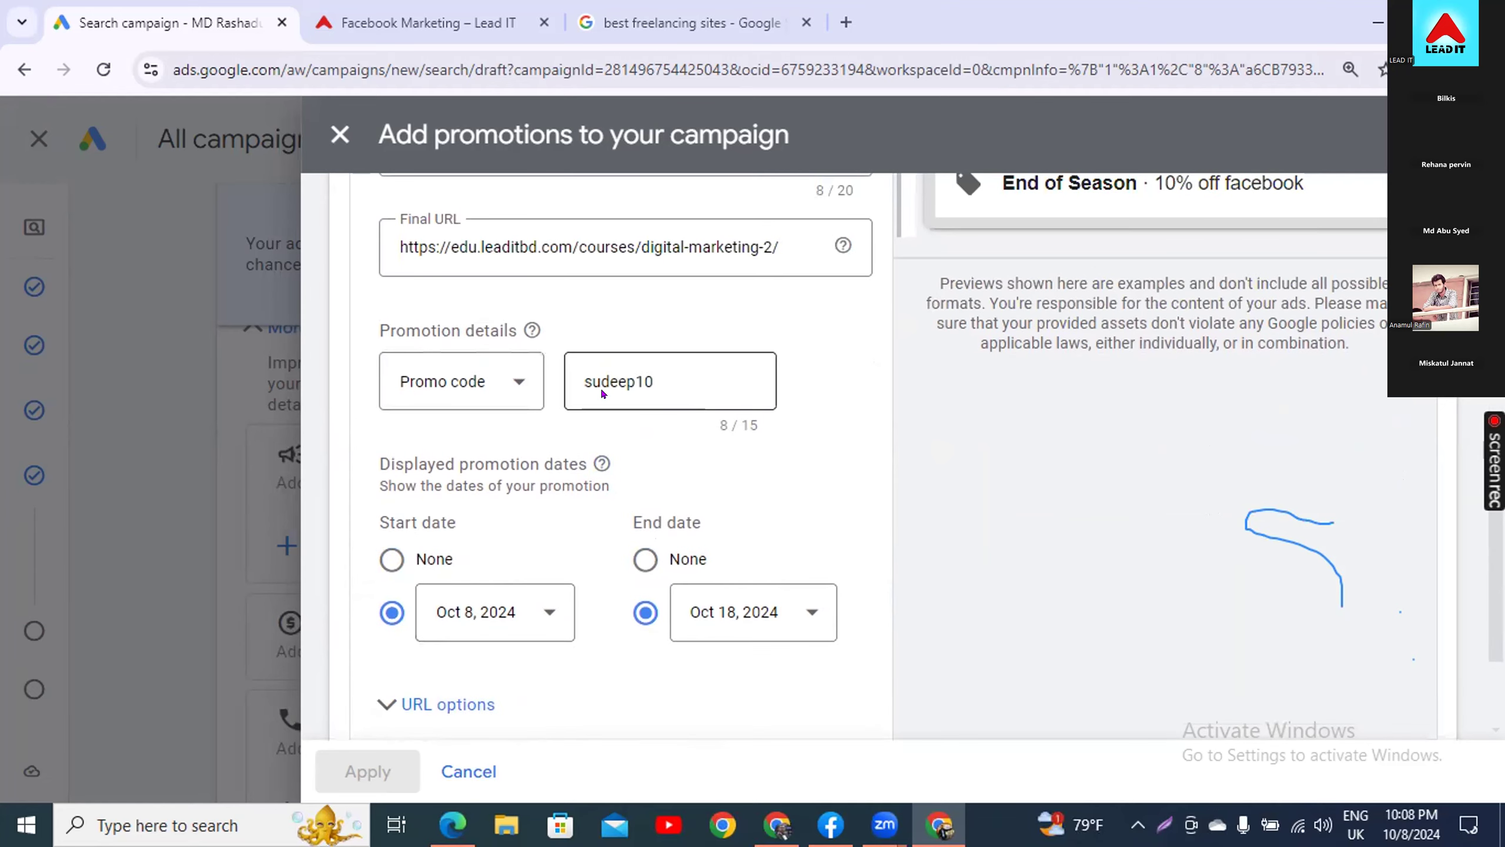
pyautogui.scroll(5, 599, 386)
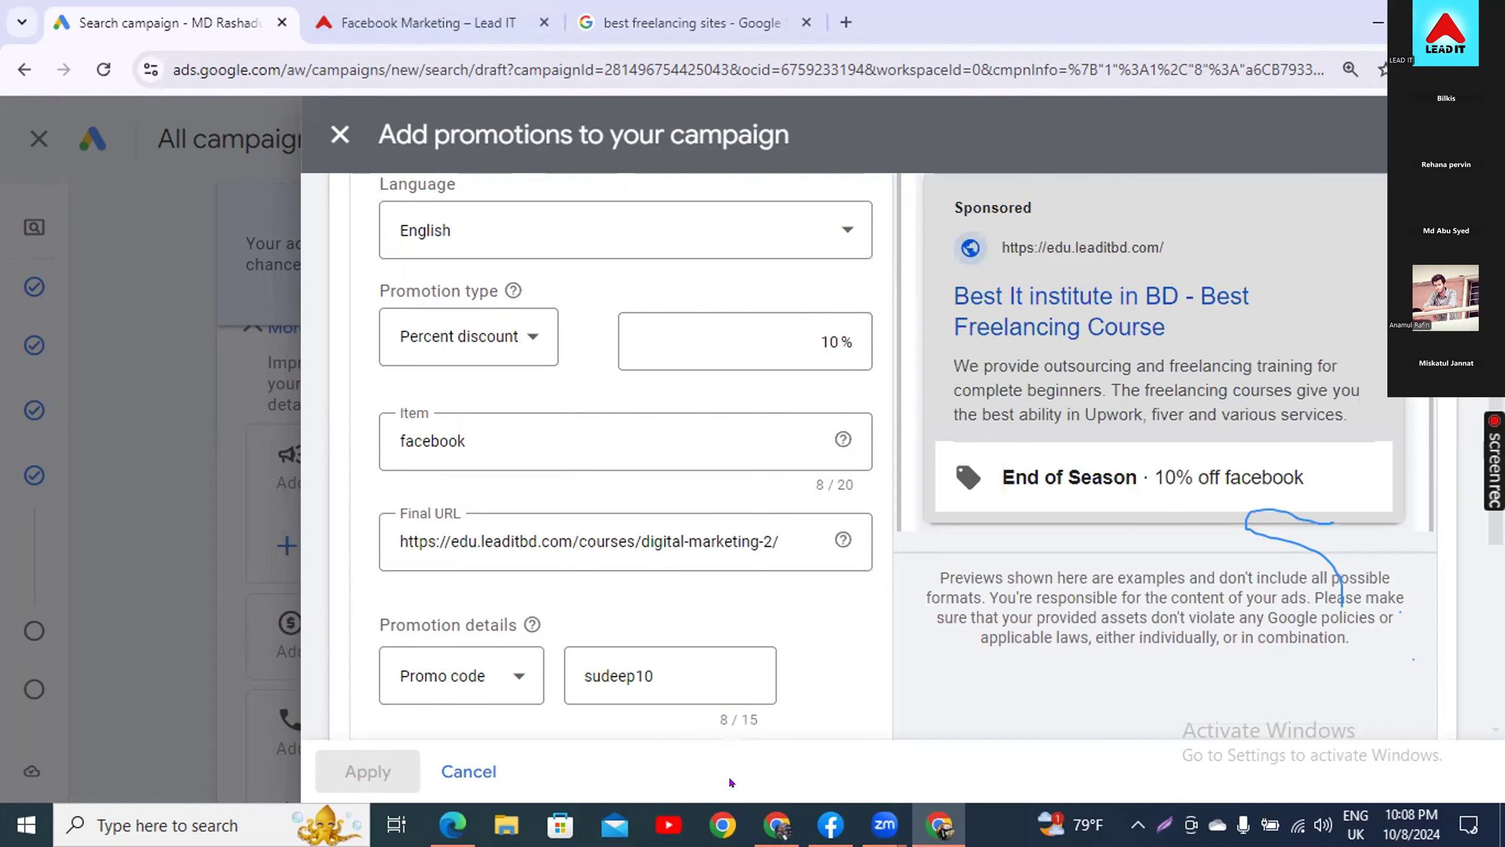
pyautogui.scroll(-2, 721, 661)
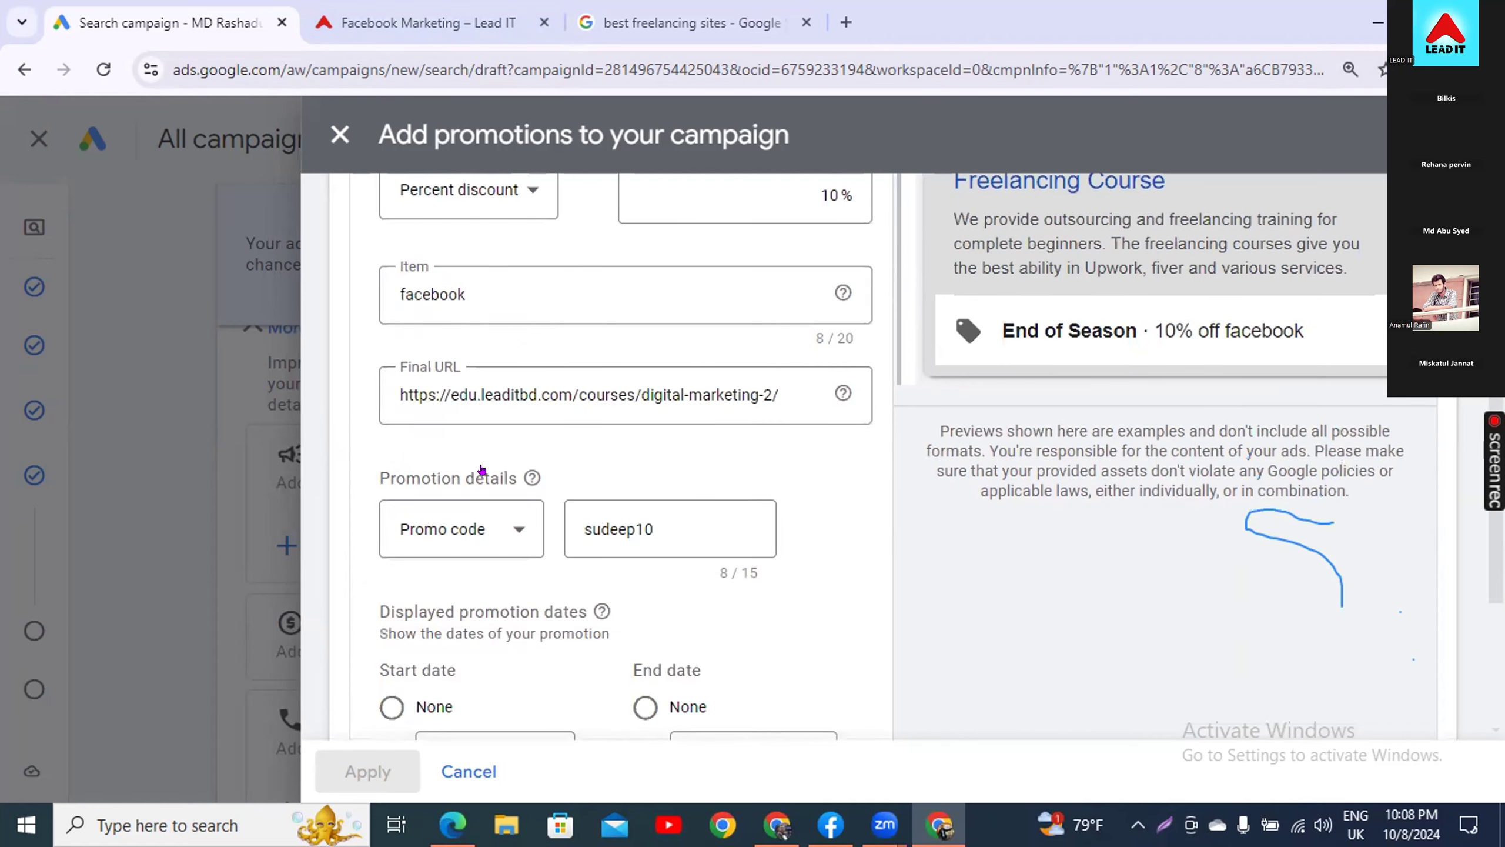
pyautogui.scroll(-2, 742, 485)
pyautogui.scroll(-2, 621, 445)
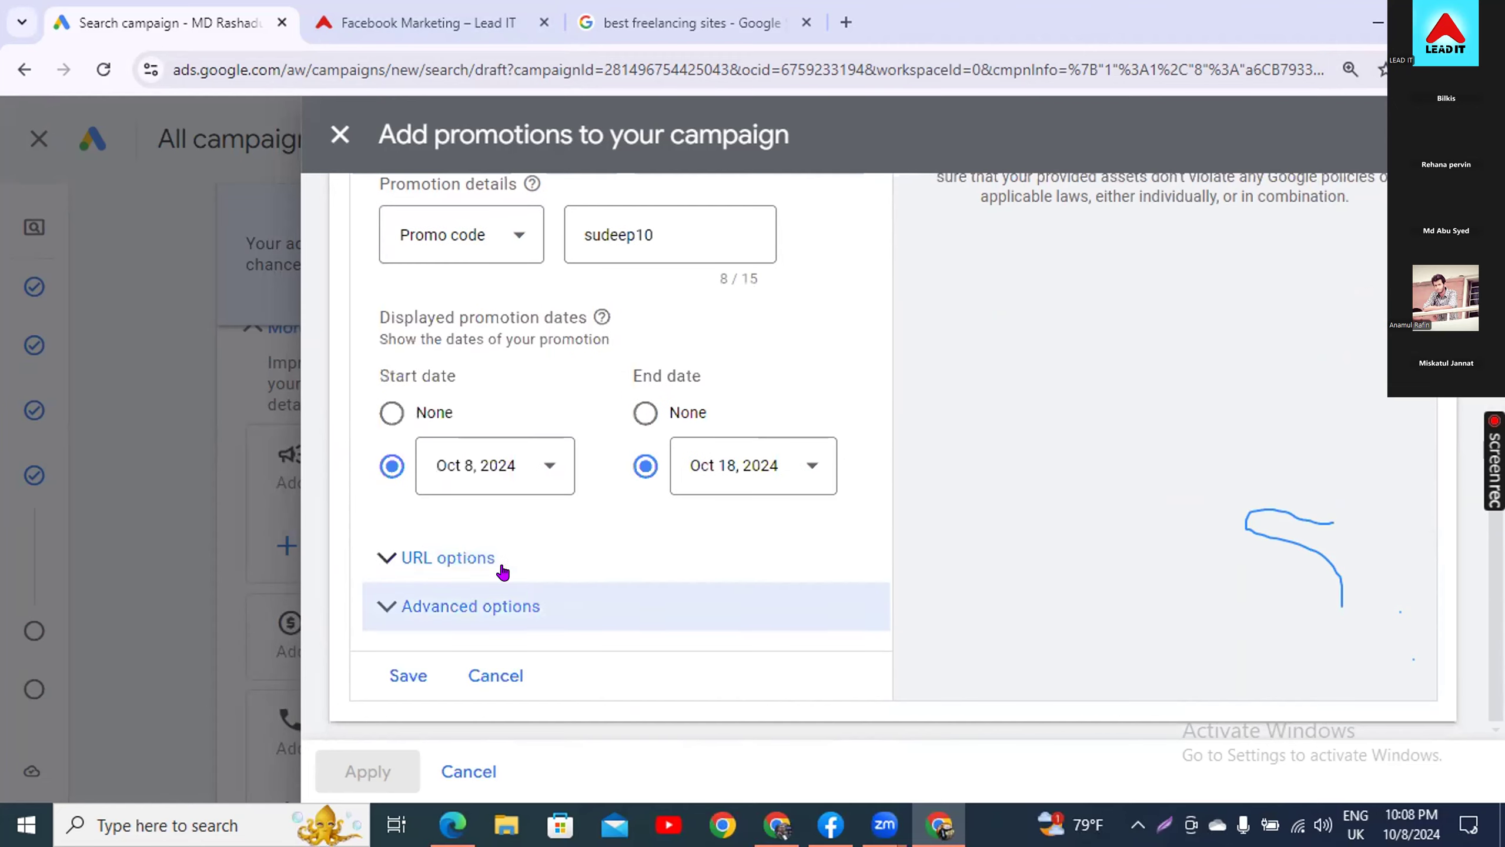
pyautogui.click(386, 674)
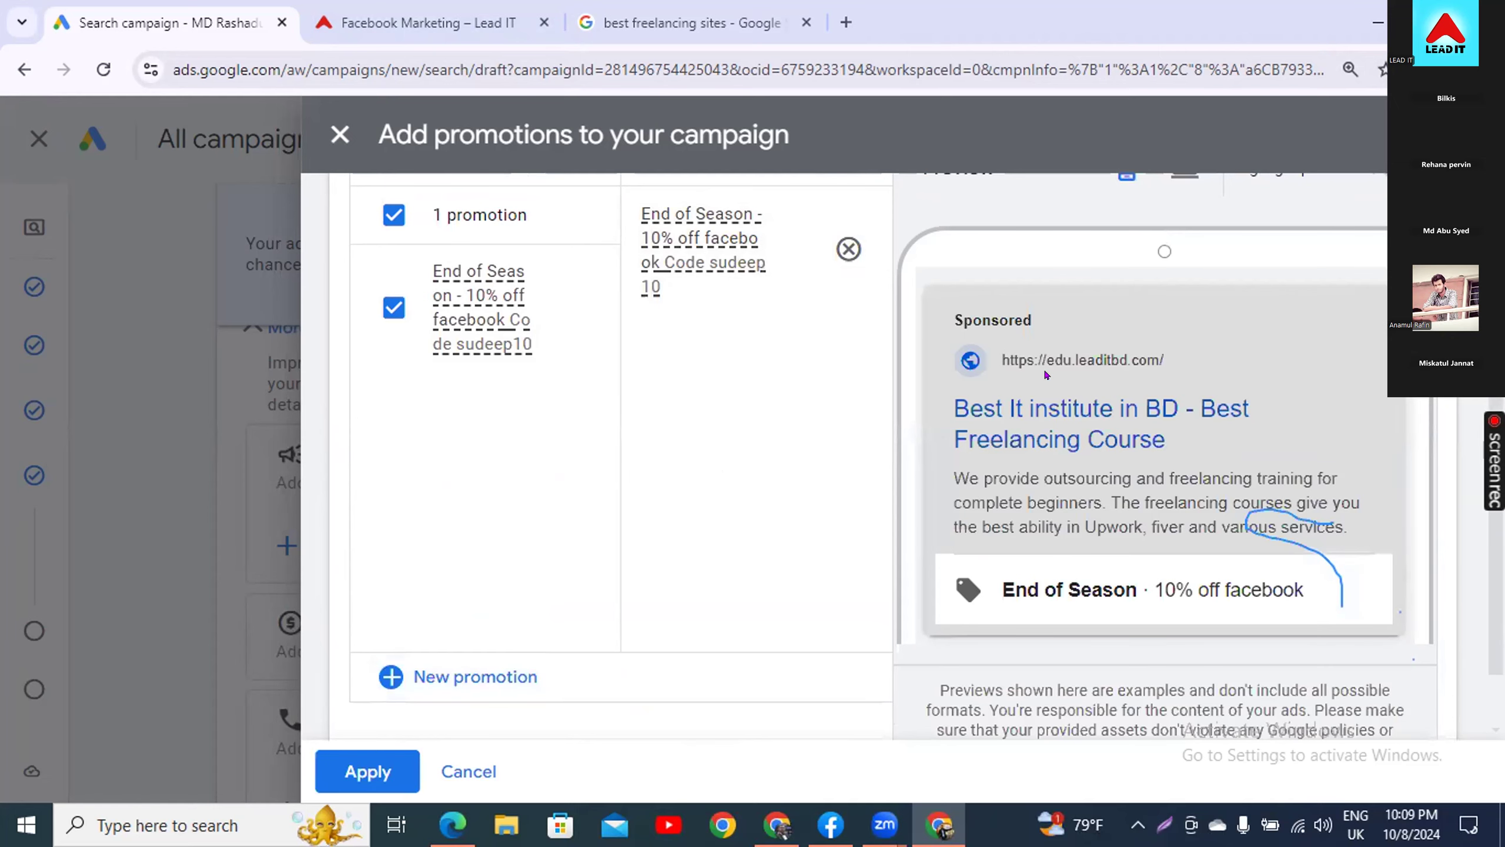
pyautogui.scroll(3, 527, 459)
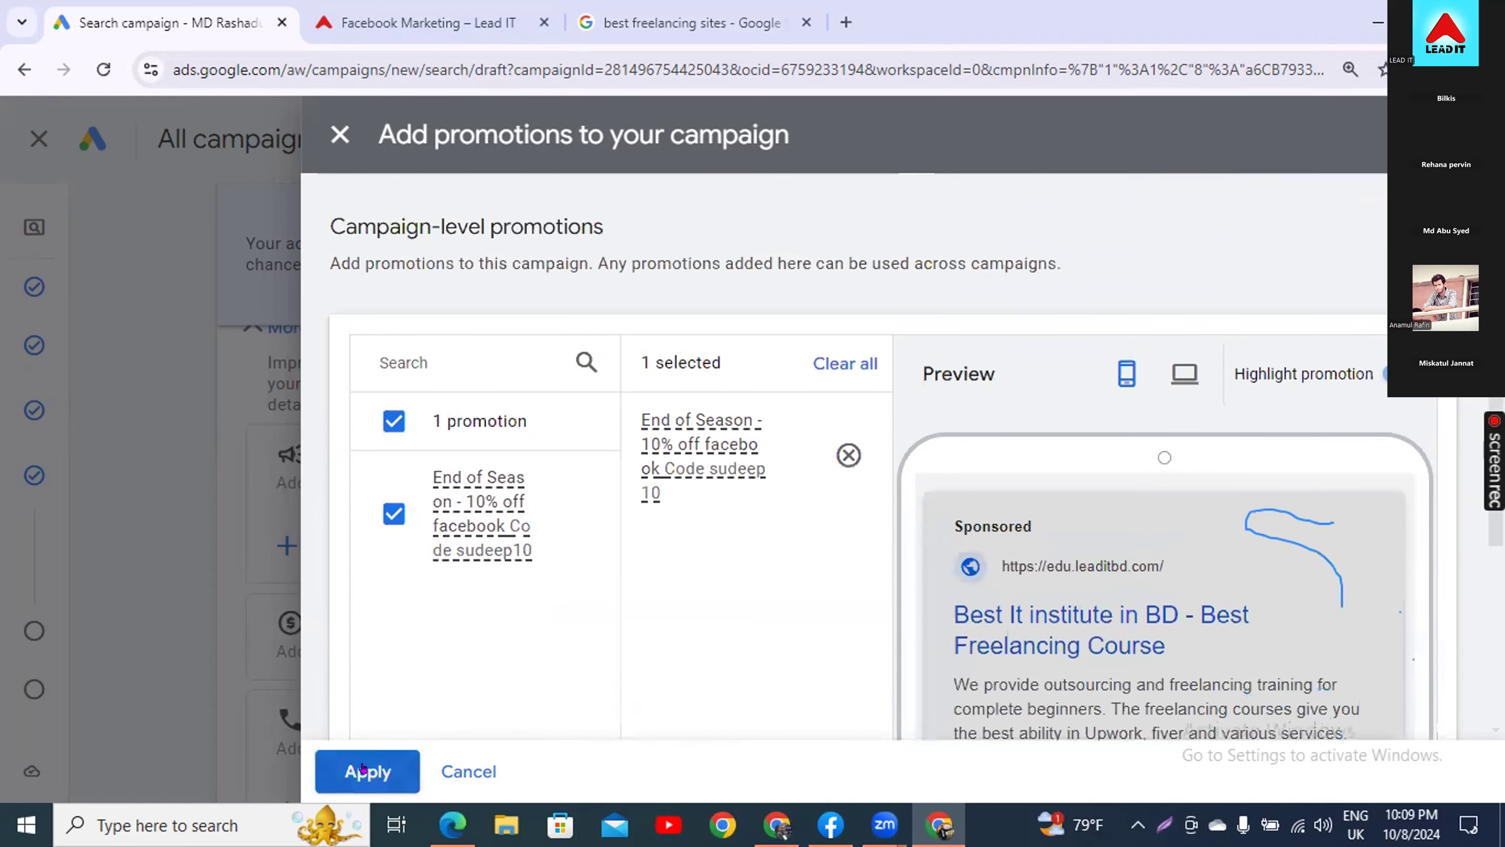
pyautogui.click(364, 768)
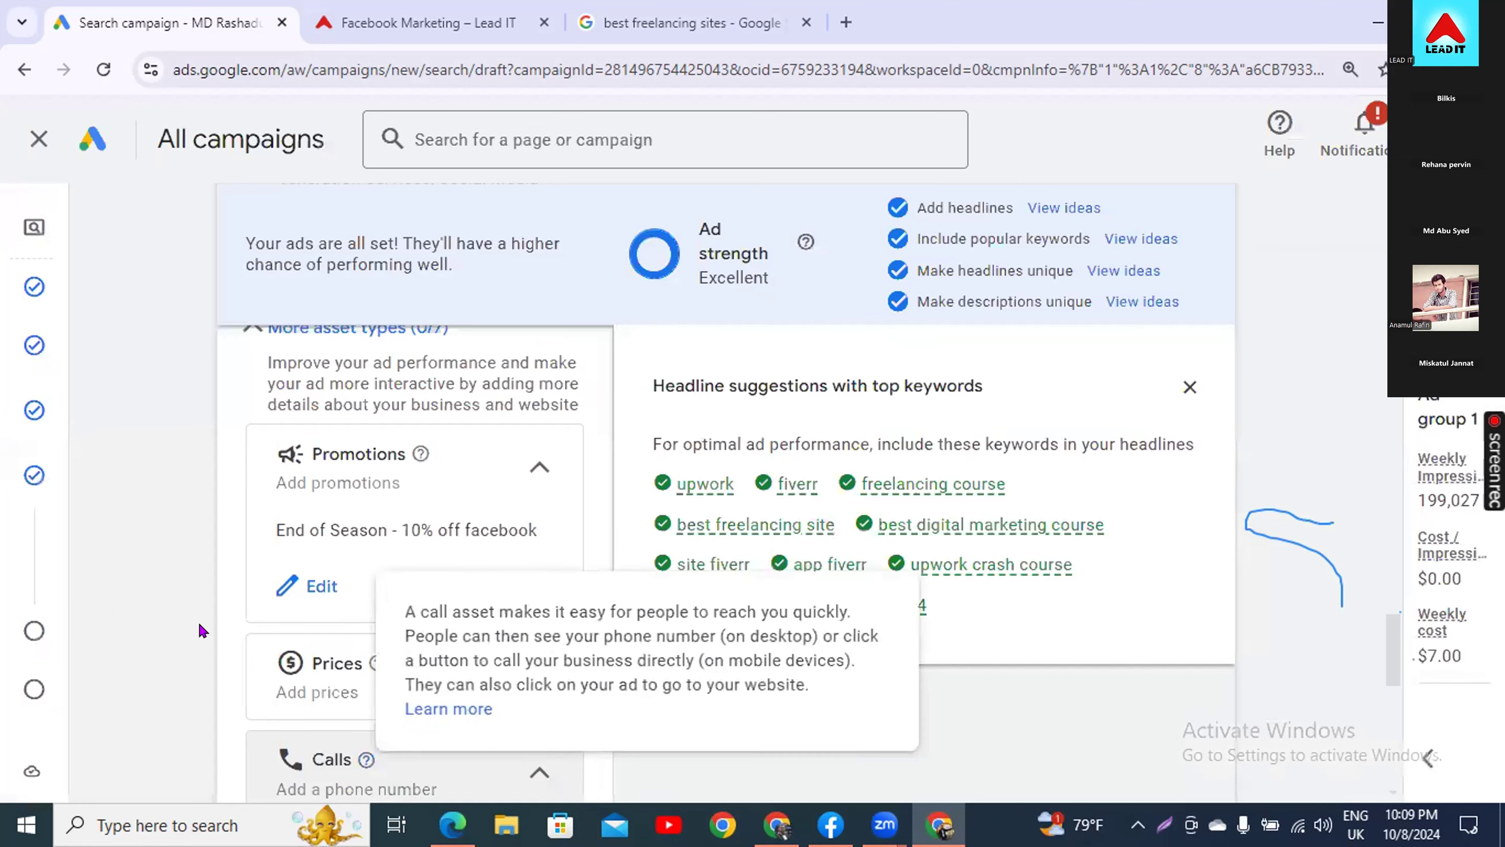
# - Start a new lead form for the campaign and enter the headline "This is only for Freelancers"
pyautogui.scroll(-5, 148, 605)
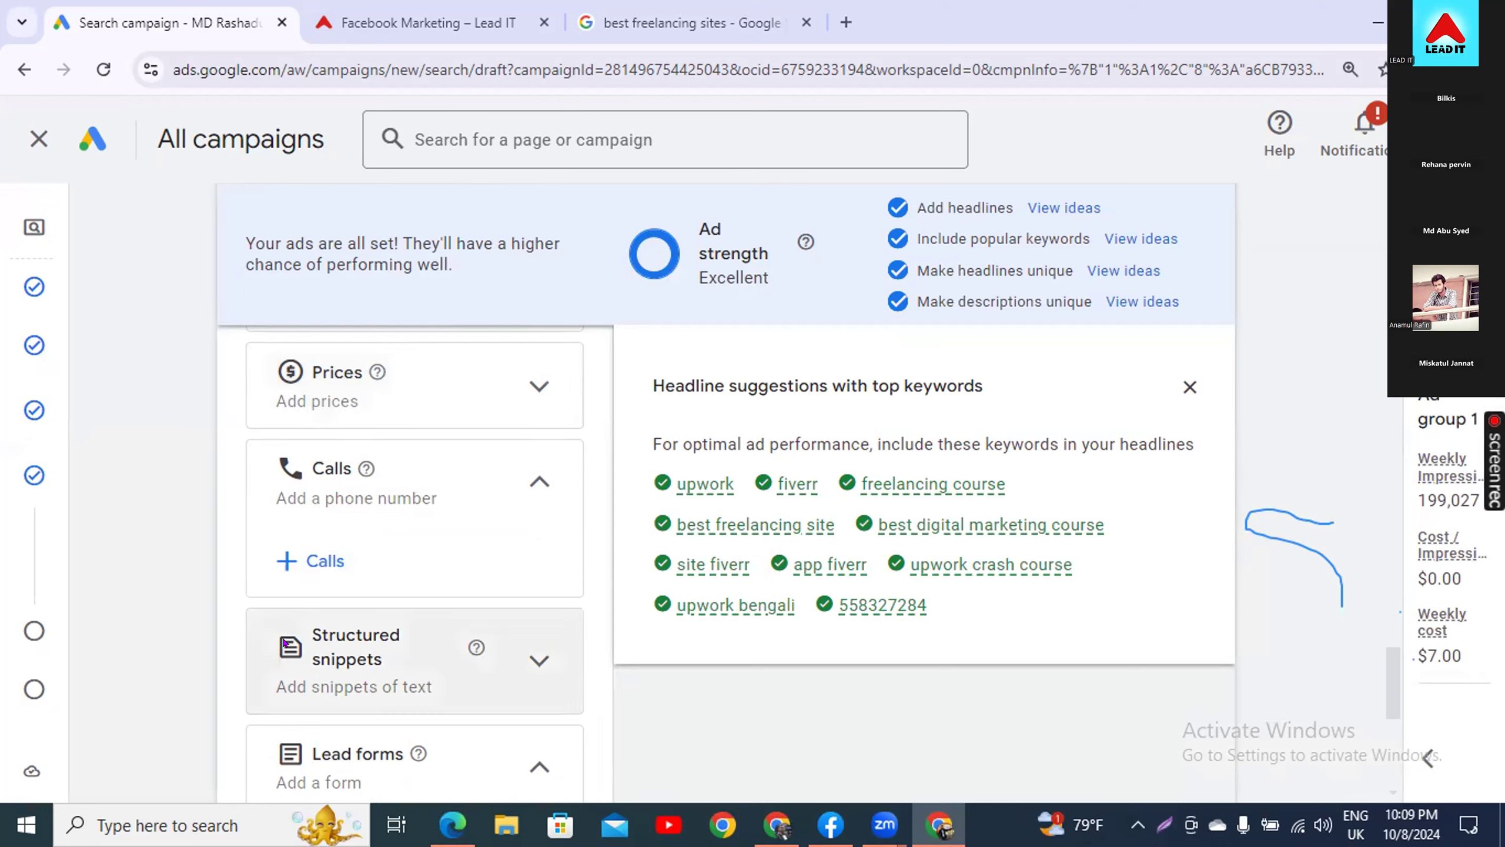
pyautogui.scroll(-2, 258, 652)
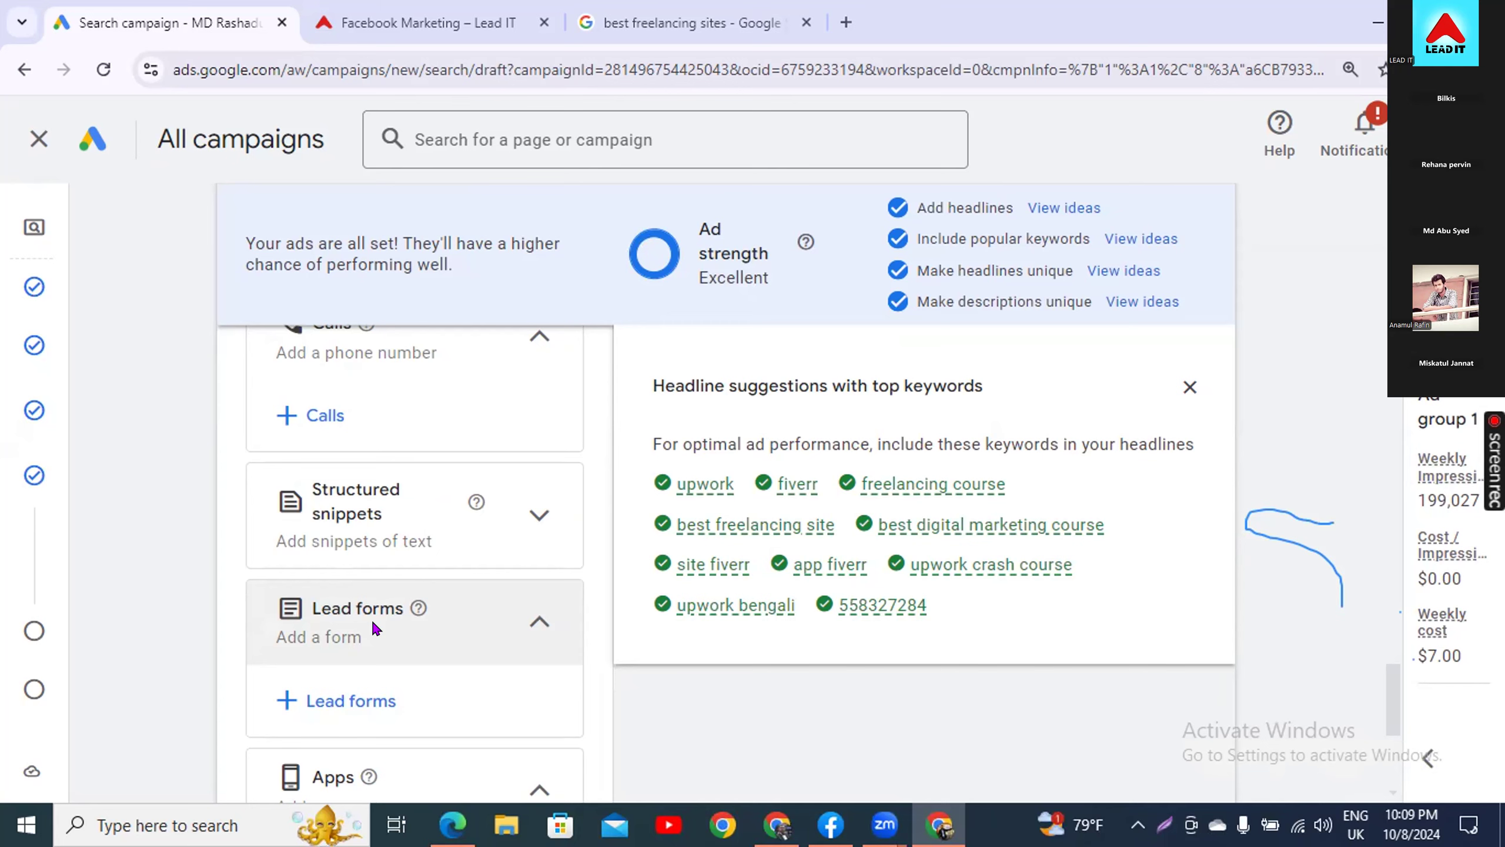
pyautogui.click(354, 697)
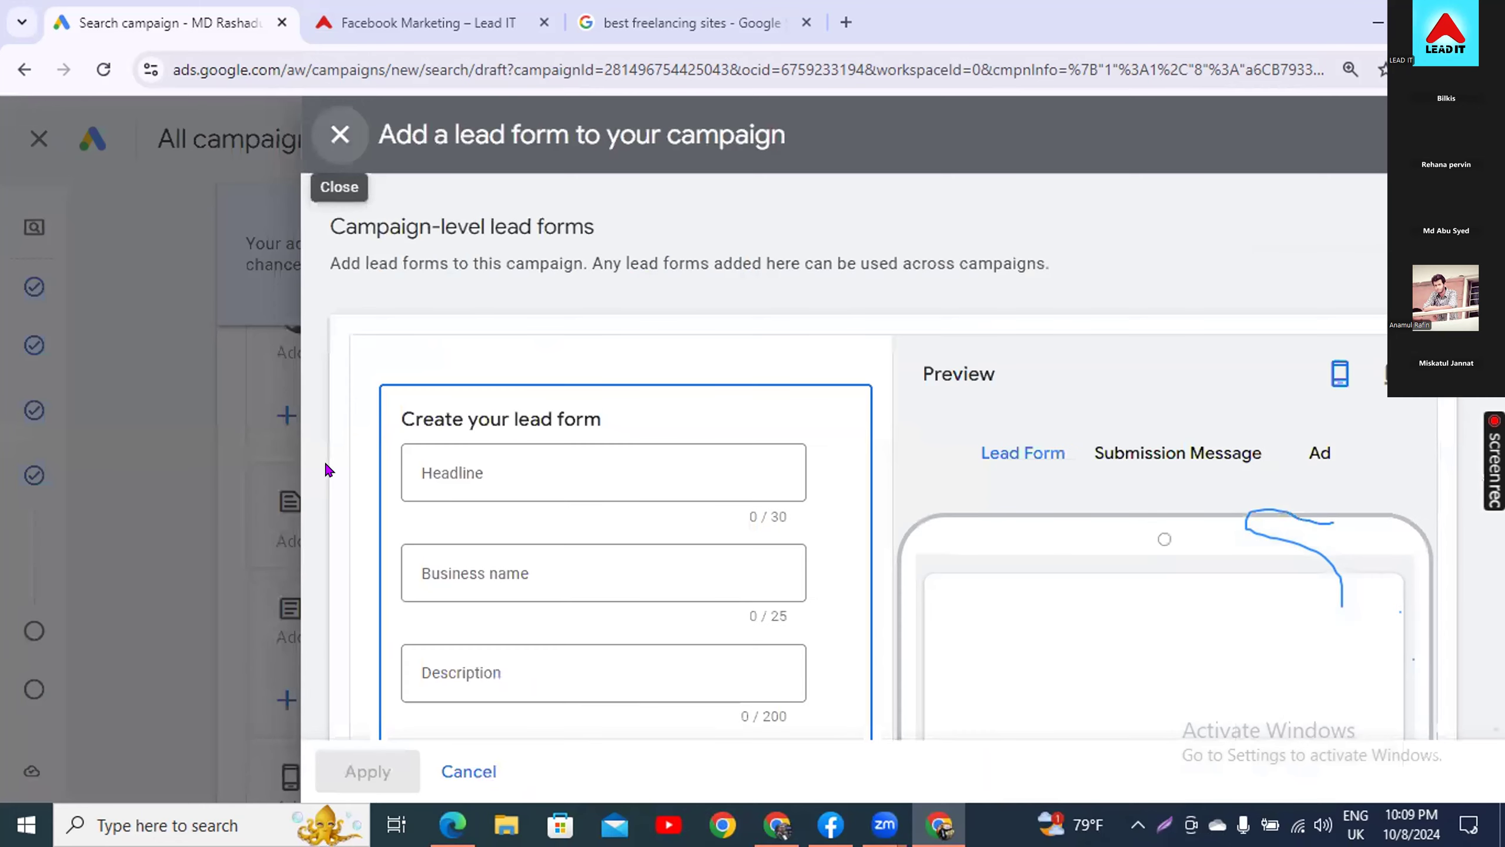
pyautogui.click(537, 451)
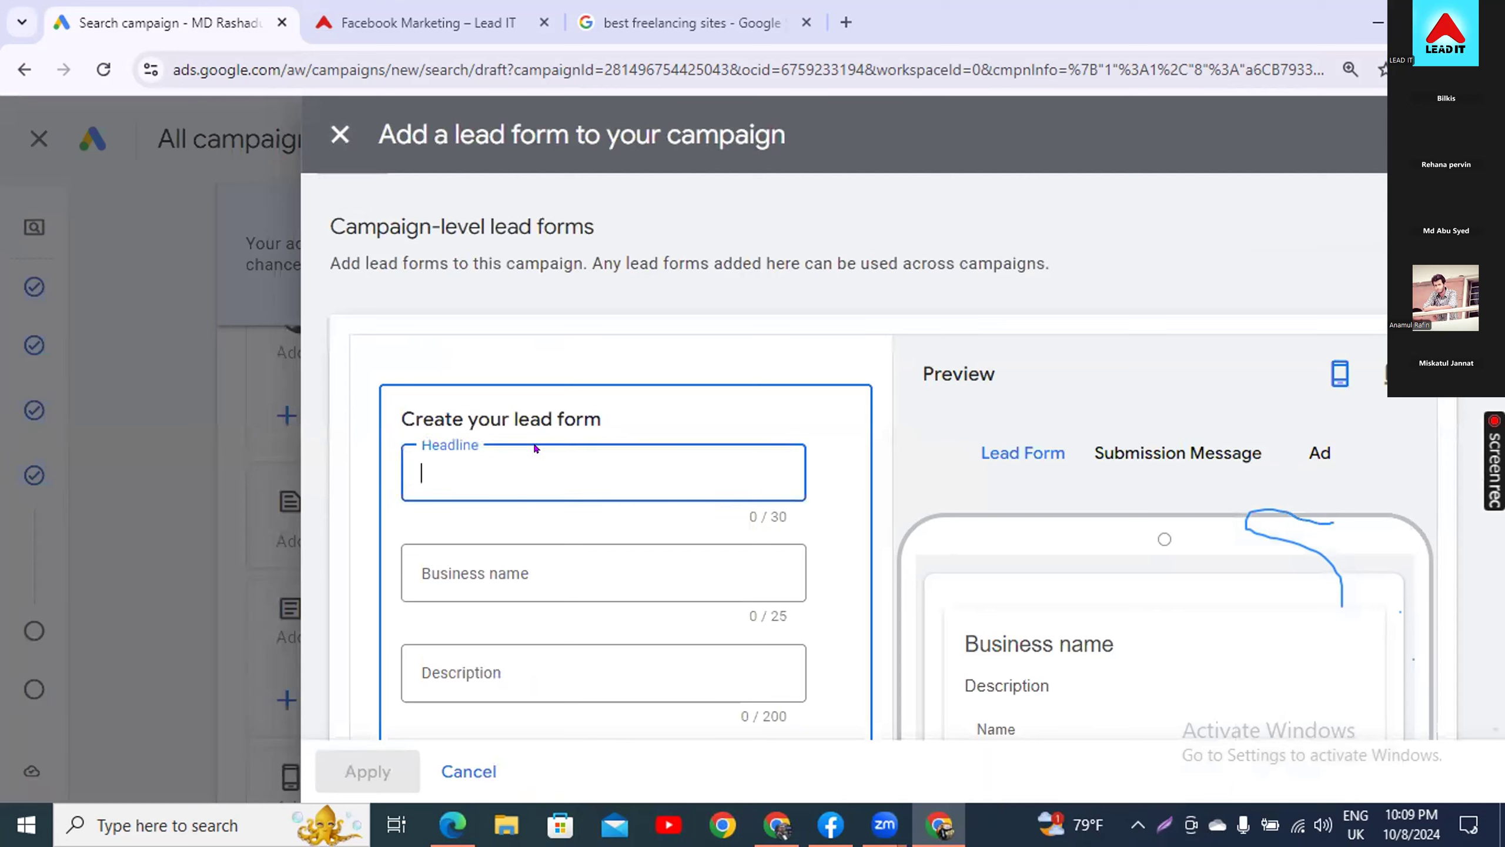
pyautogui.write('This is onlu')
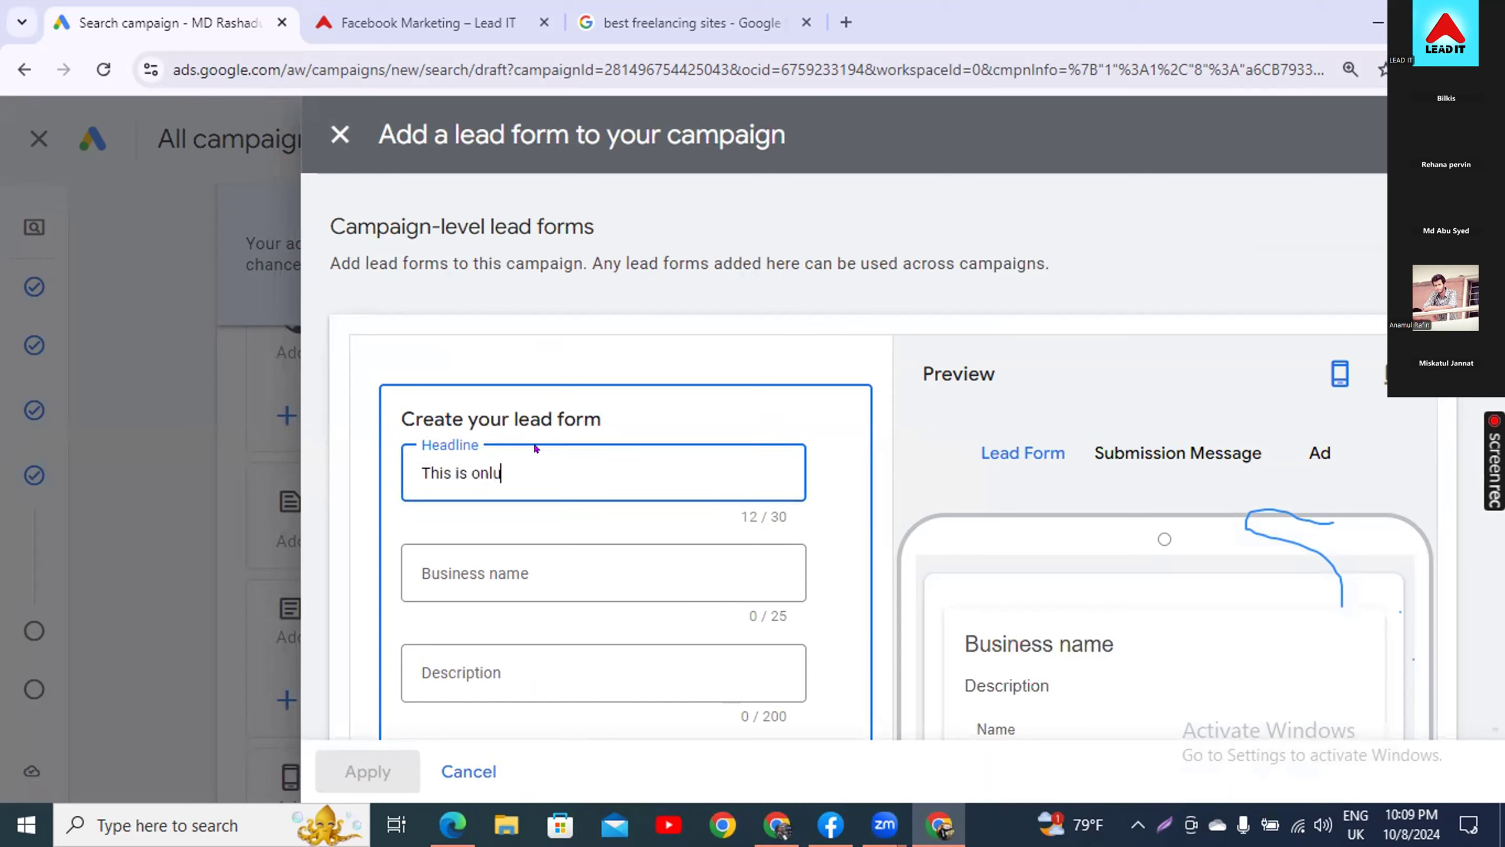
pyautogui.press('BackSpace')
pyautogui.write('y for Freelaci')
pyautogui.press('BackSpace')
pyautogui.press('BackSpace')
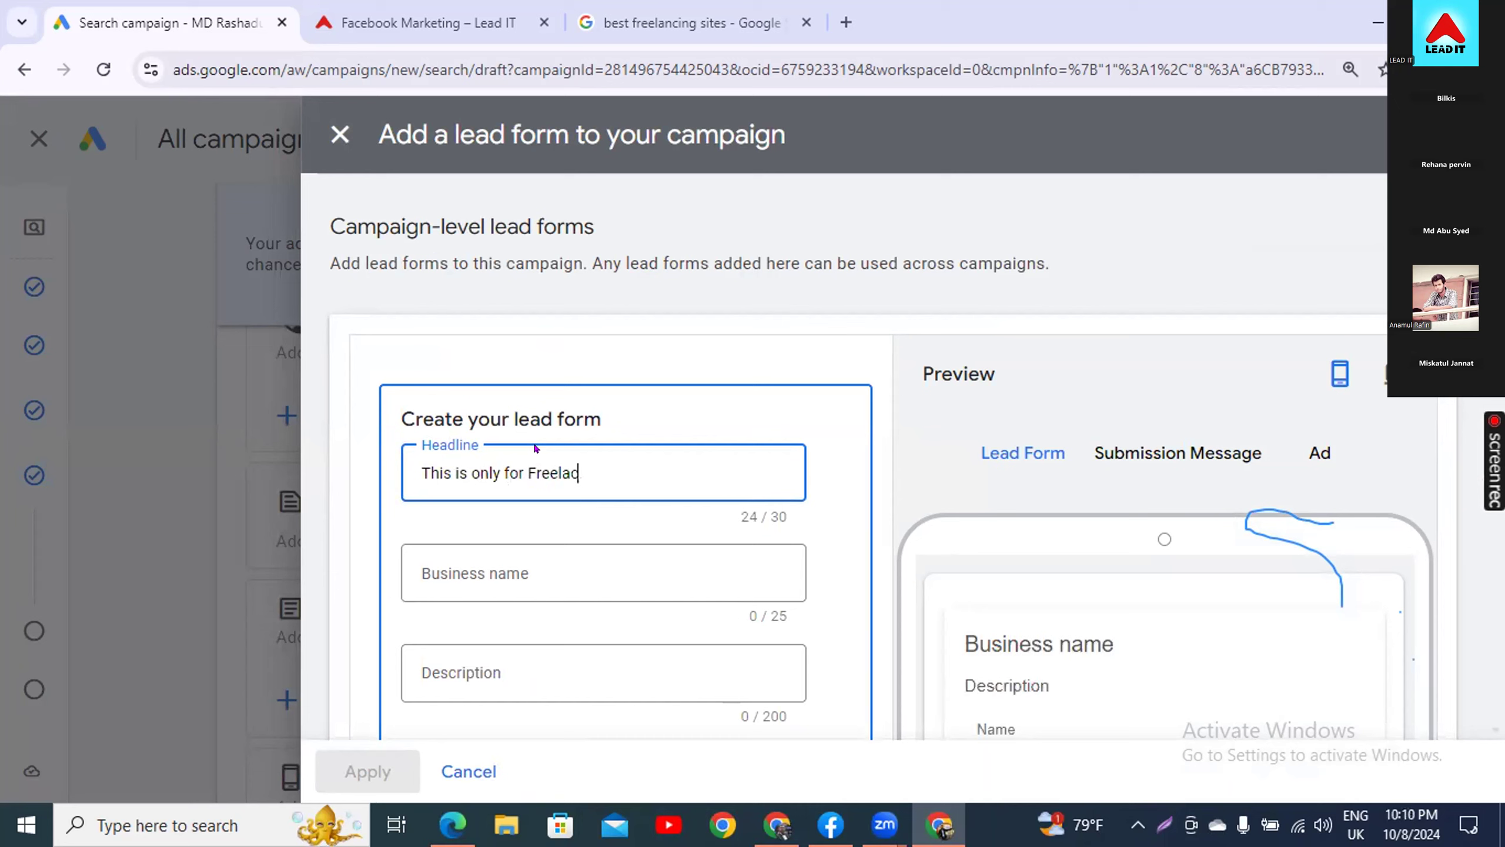
pyautogui.write('ncers')
# - Enter "Lead IT institute" as the lead form's business name
pyautogui.scroll(-4, 942, 483)
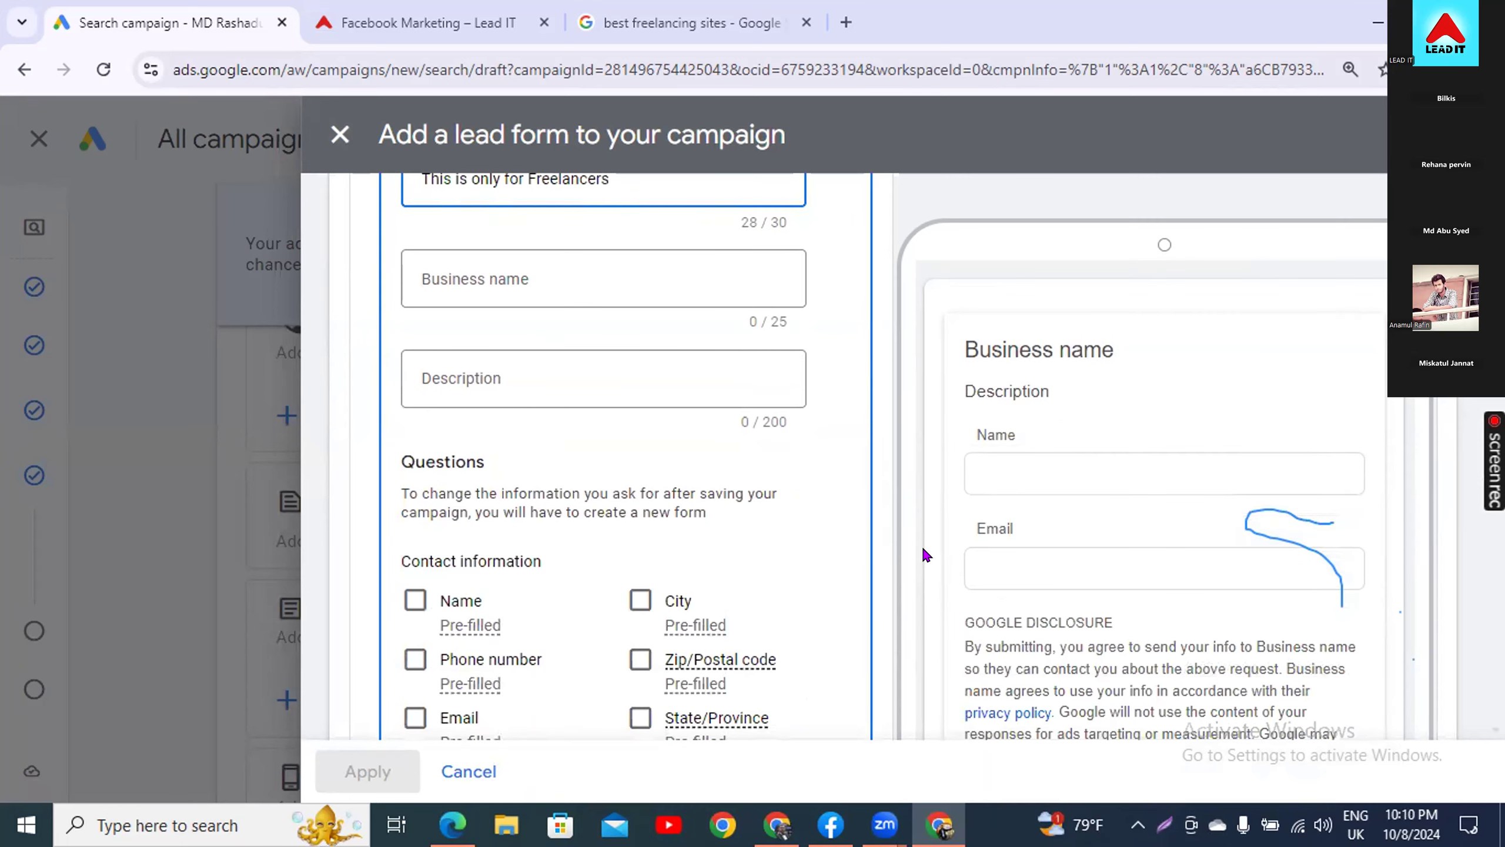
pyautogui.scroll(4, 922, 545)
pyautogui.click(589, 555)
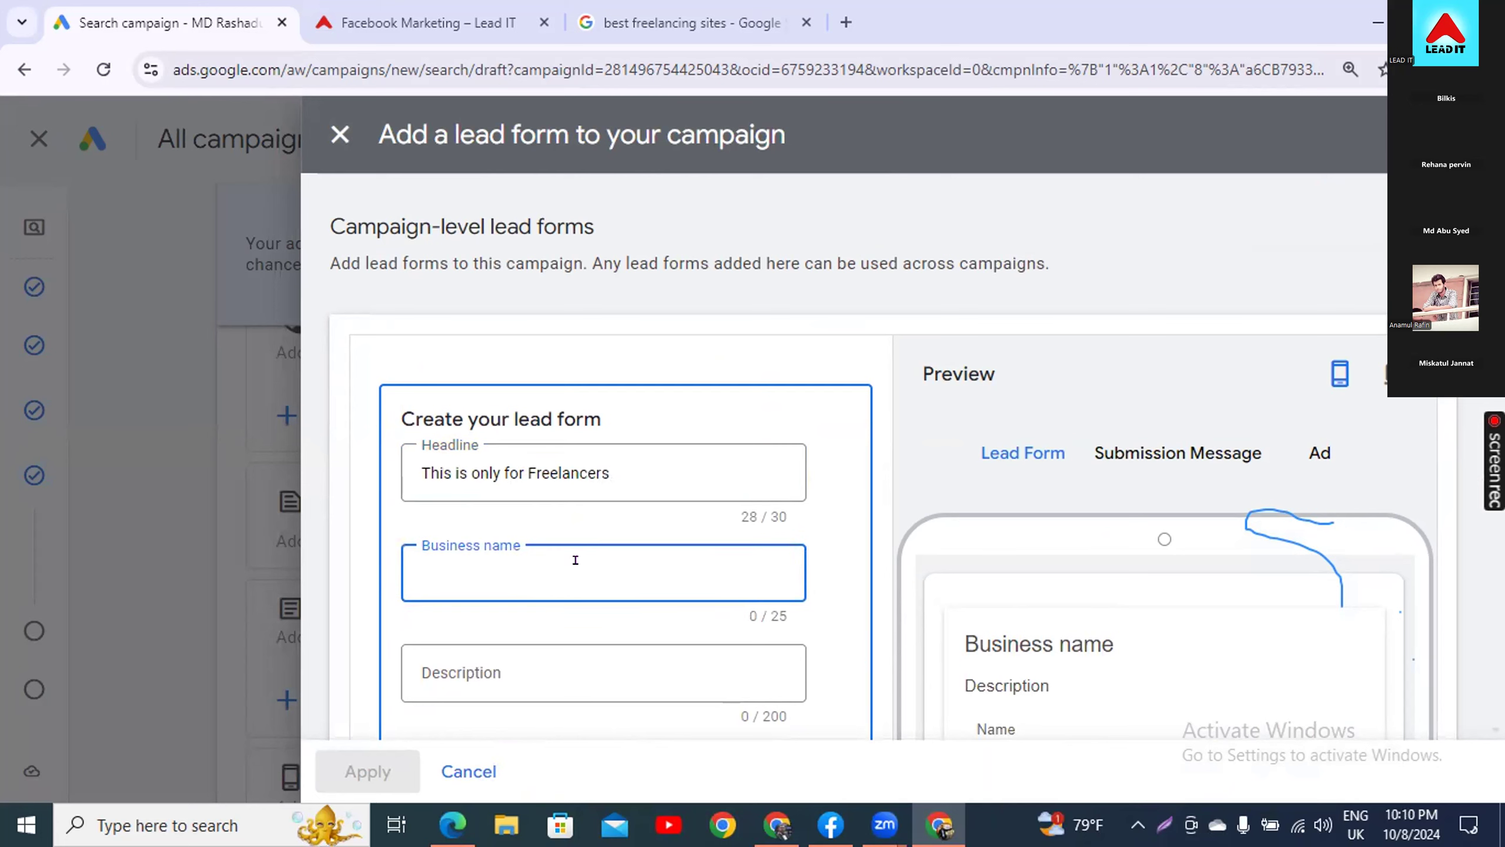
pyautogui.write('Lead IT')
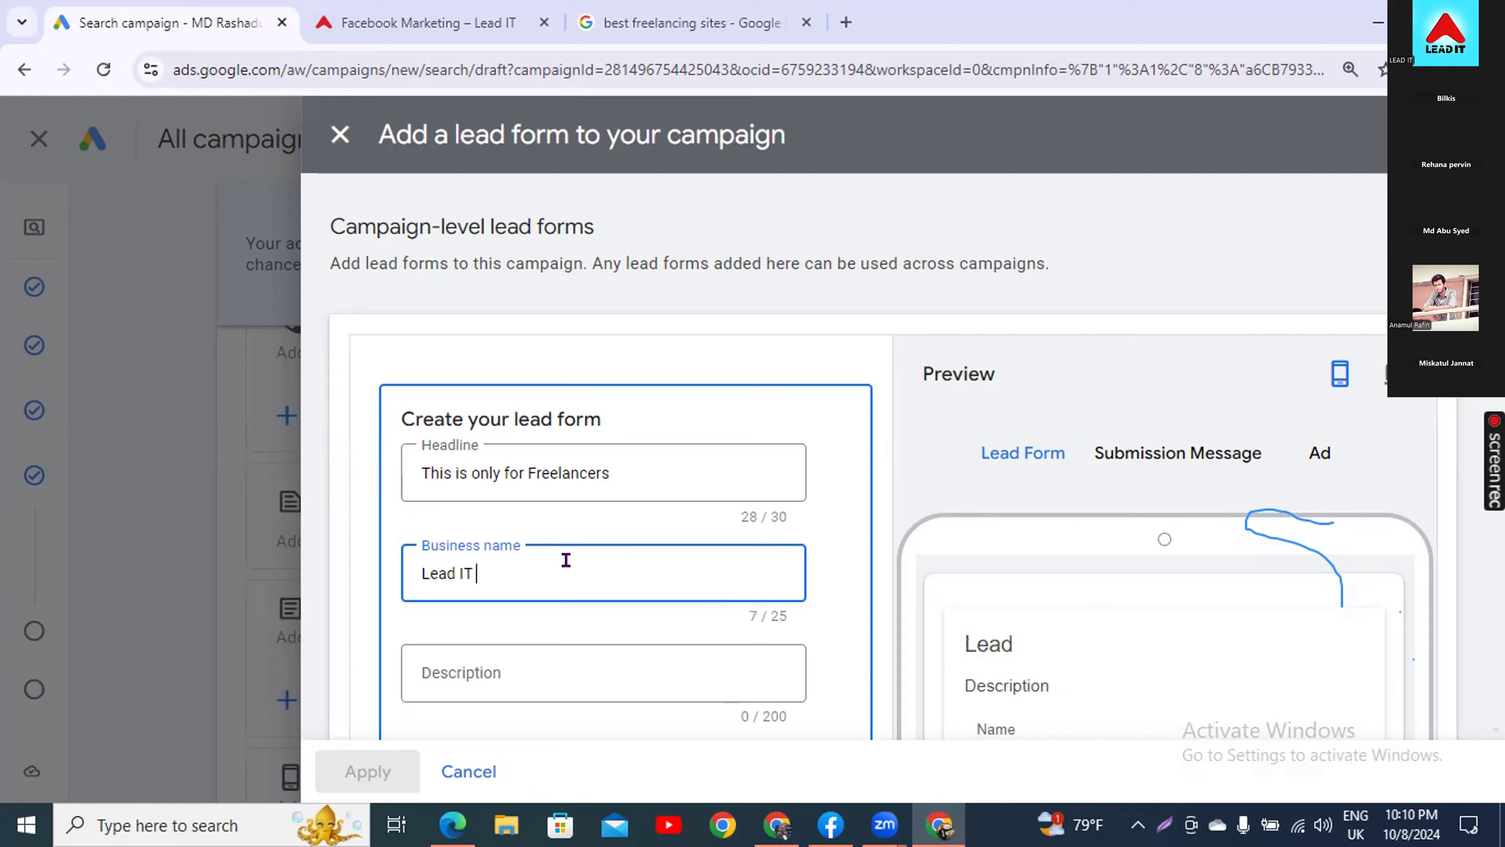
pyautogui.write(' institte')
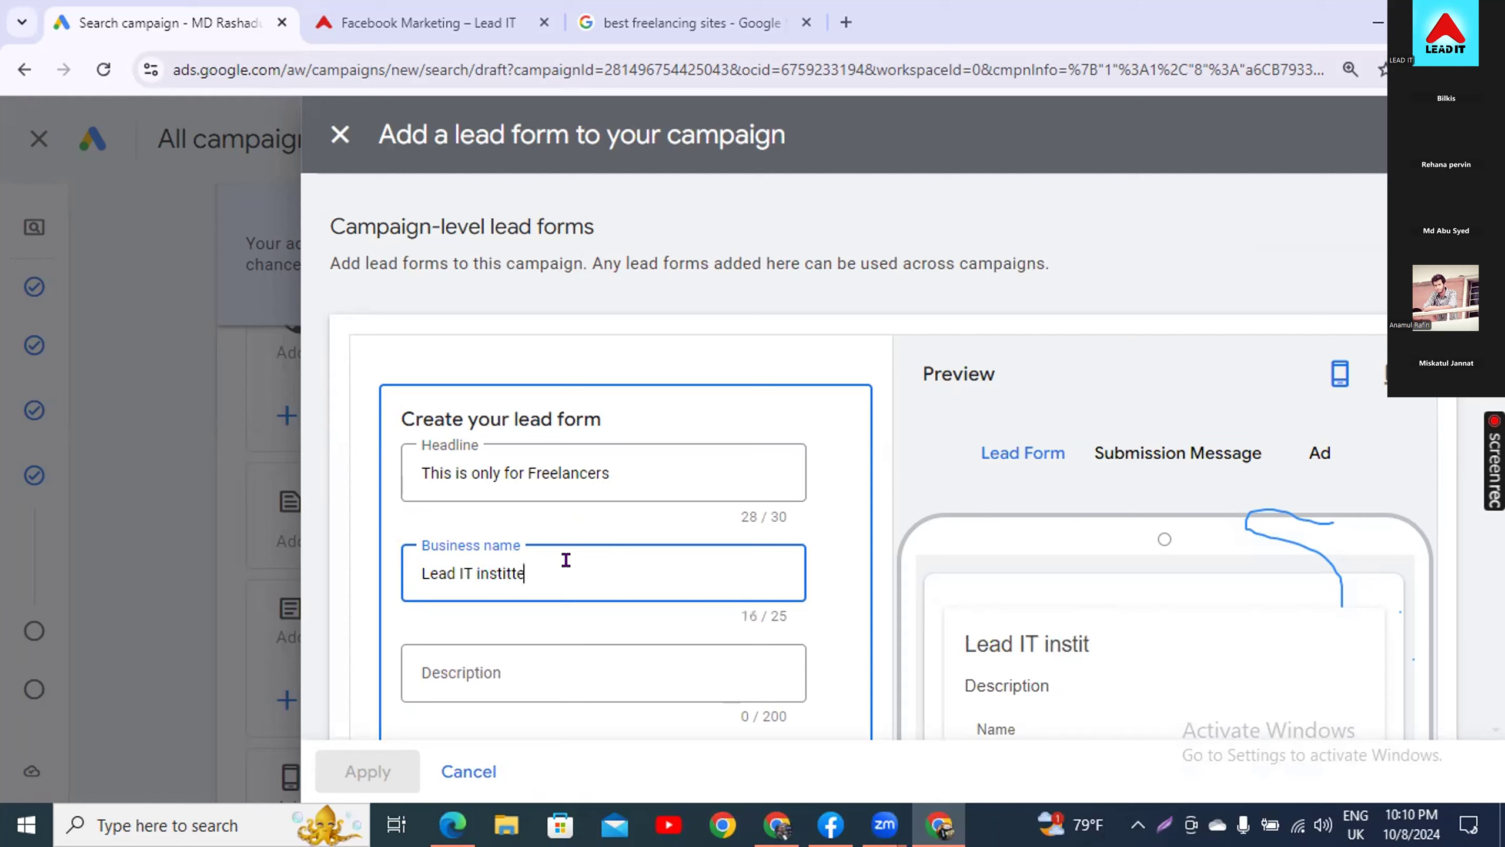
pyautogui.press('BackSpace')
pyautogui.press('BackSpace')
pyautogui.write('ute')
# - Search Google for "freelancing course in bangladesh" to find sample wording for the lead form's empty description
pyautogui.scroll(-2, 829, 587)
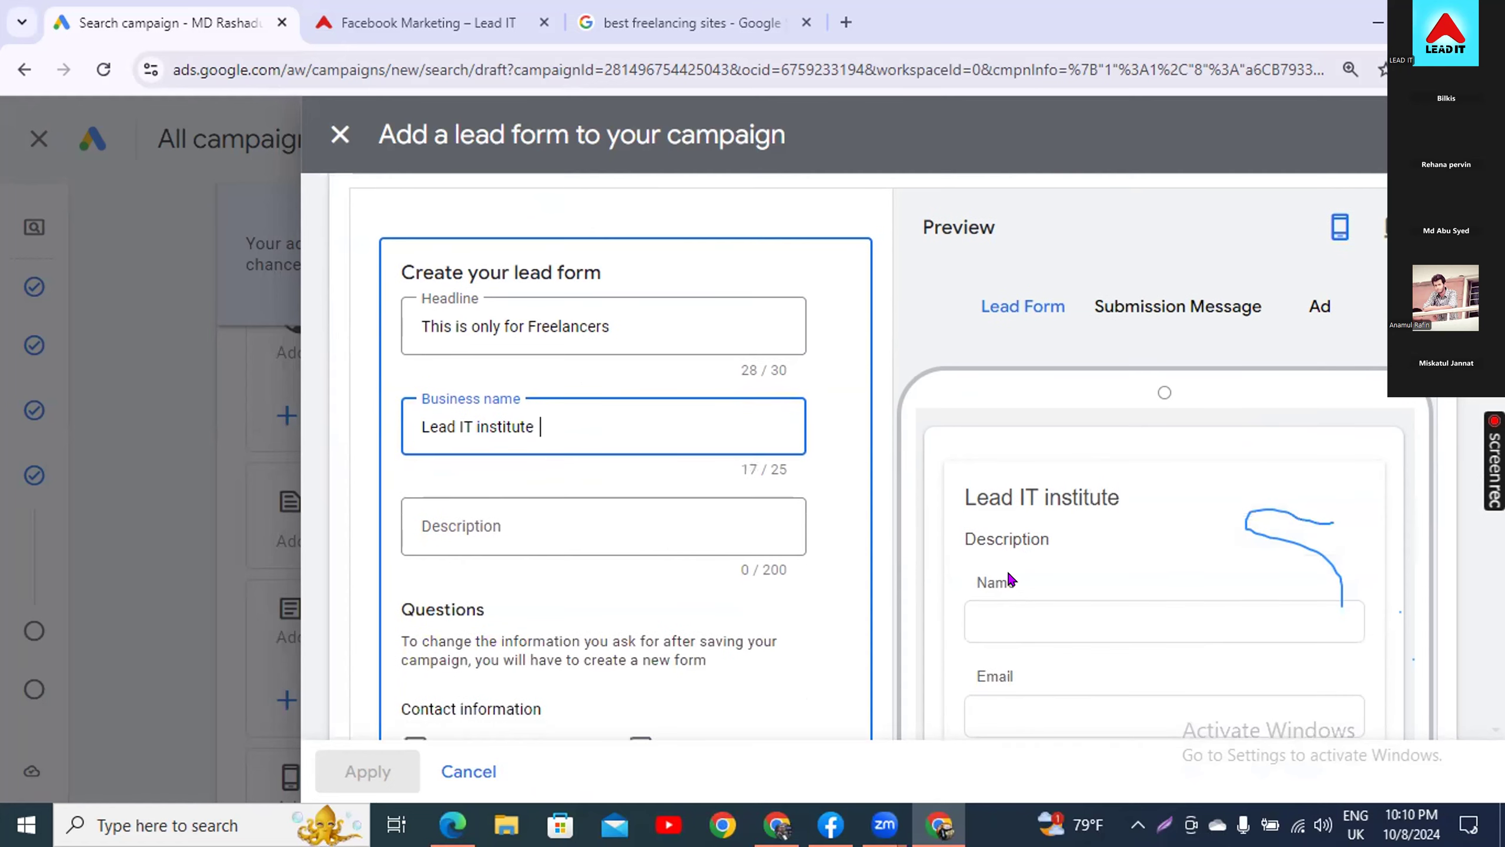
pyautogui.click(508, 521)
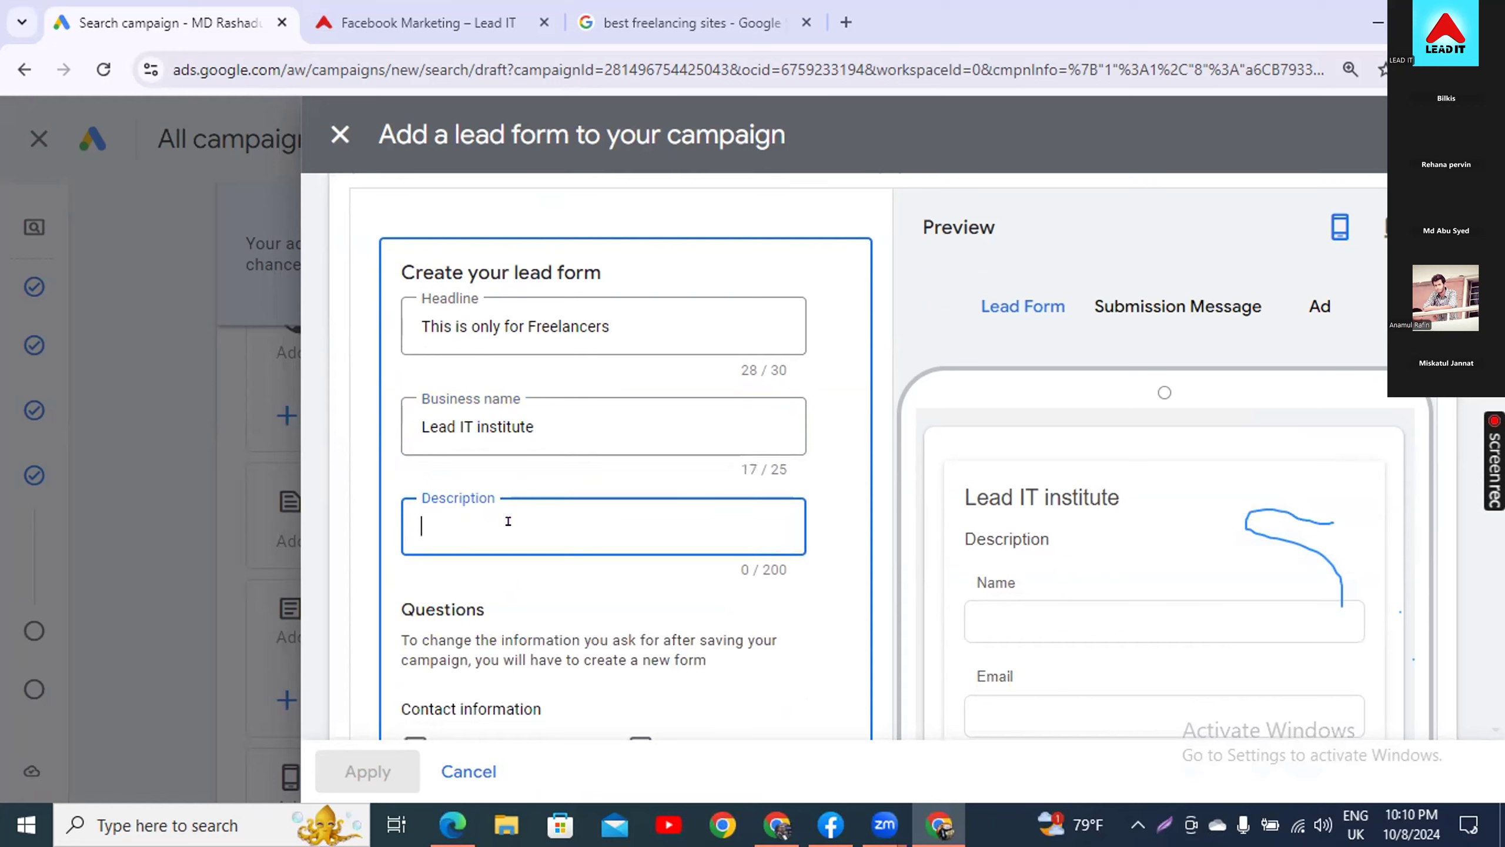
pyautogui.click(655, 9)
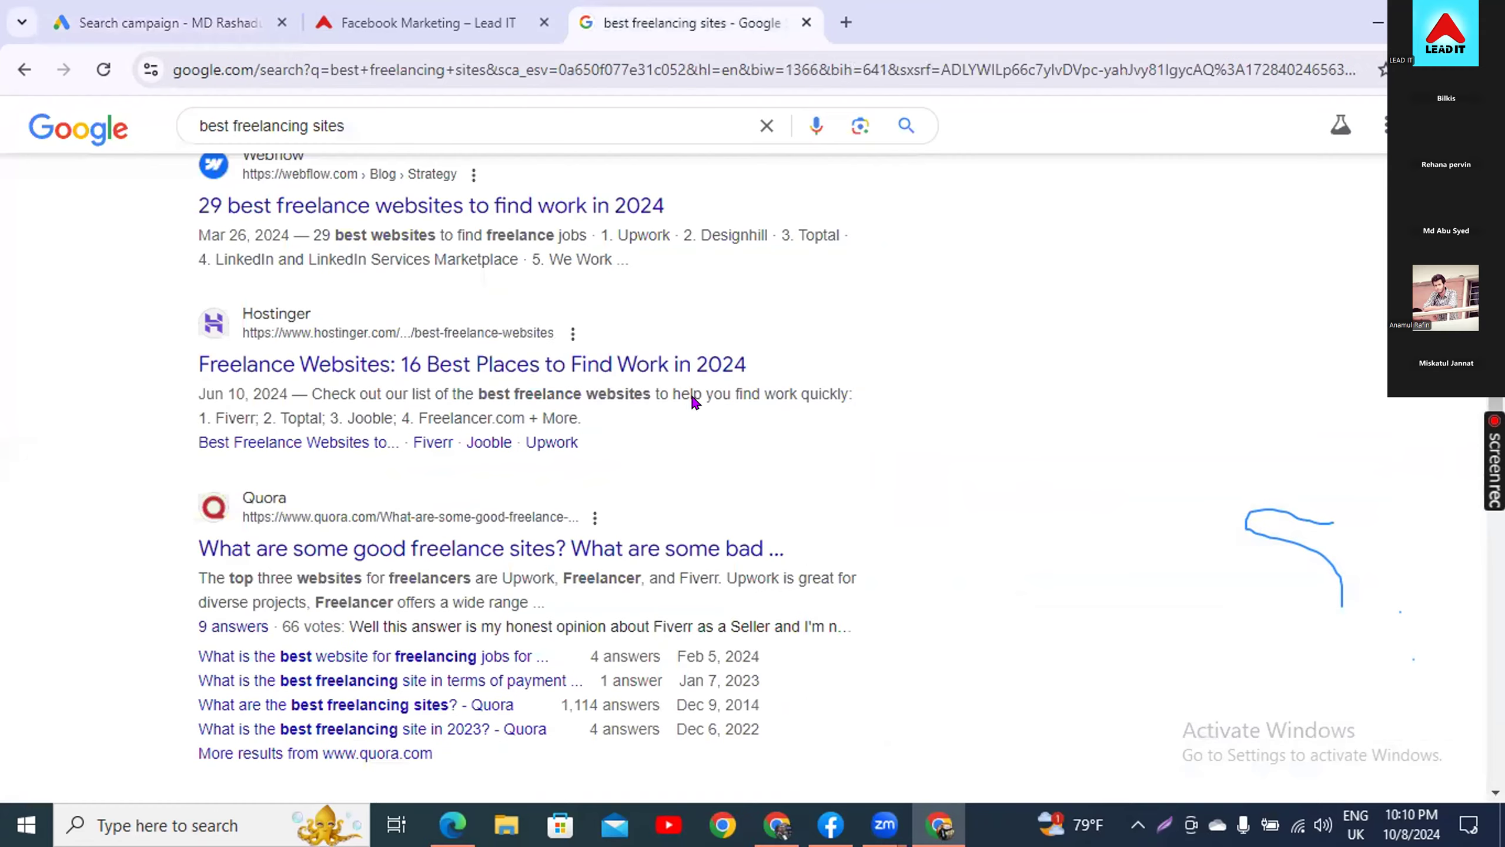
pyautogui.scroll(-5, 131, 541)
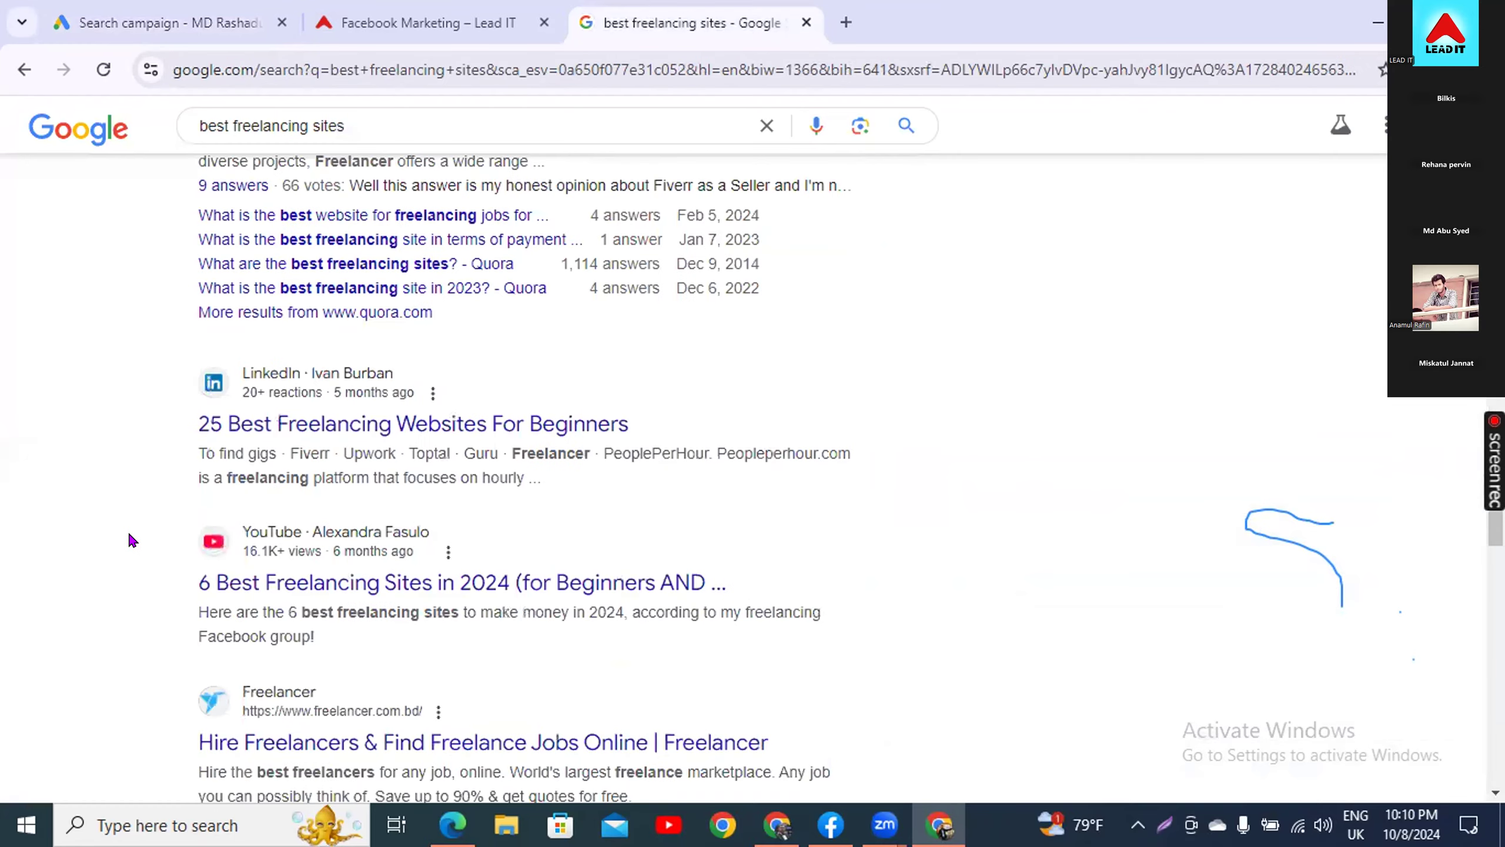
pyautogui.scroll(-5, 134, 536)
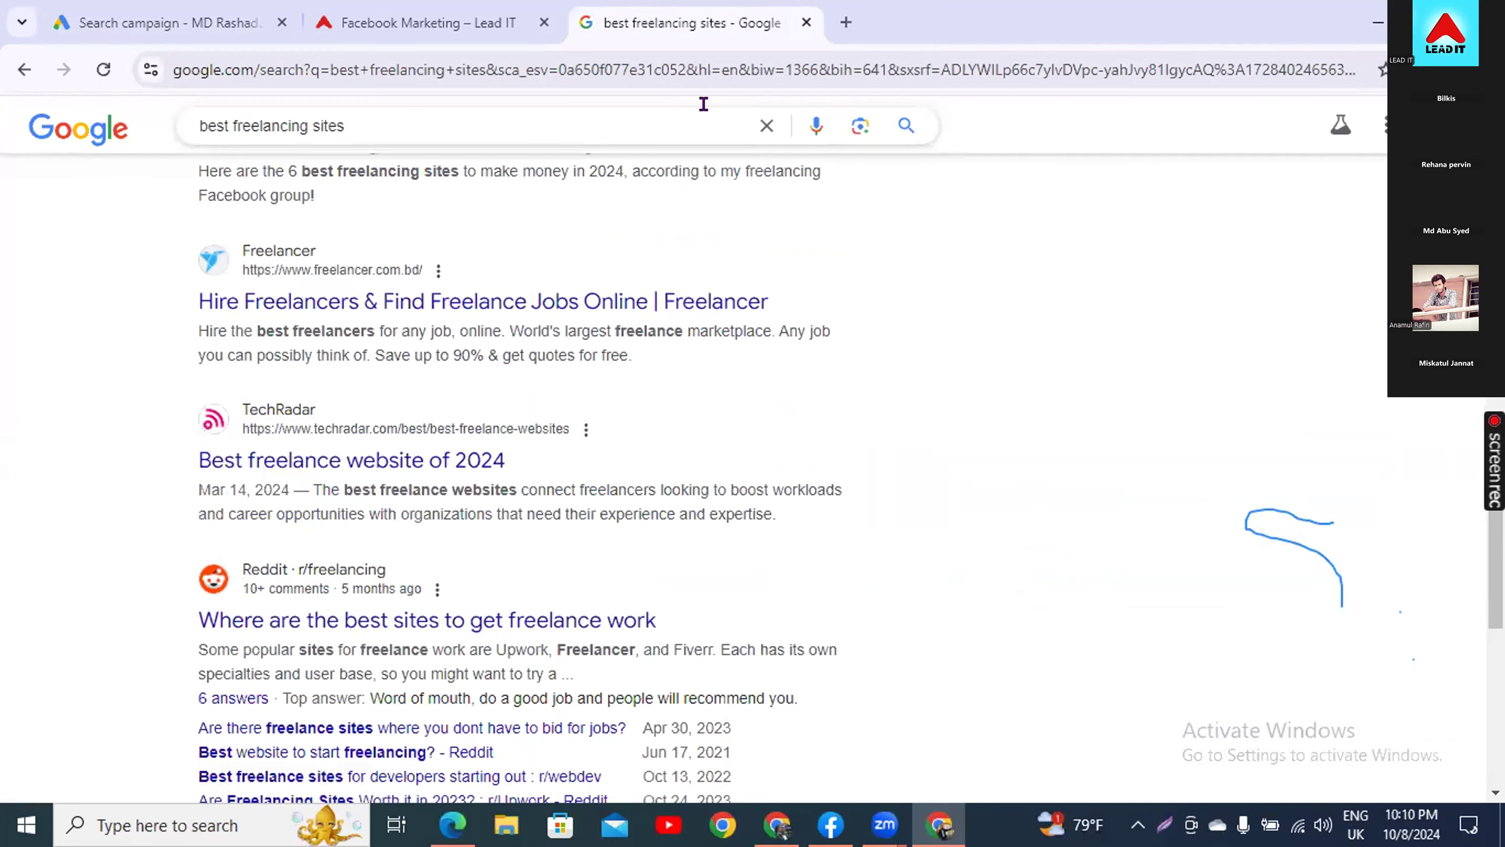
pyautogui.click(753, 124)
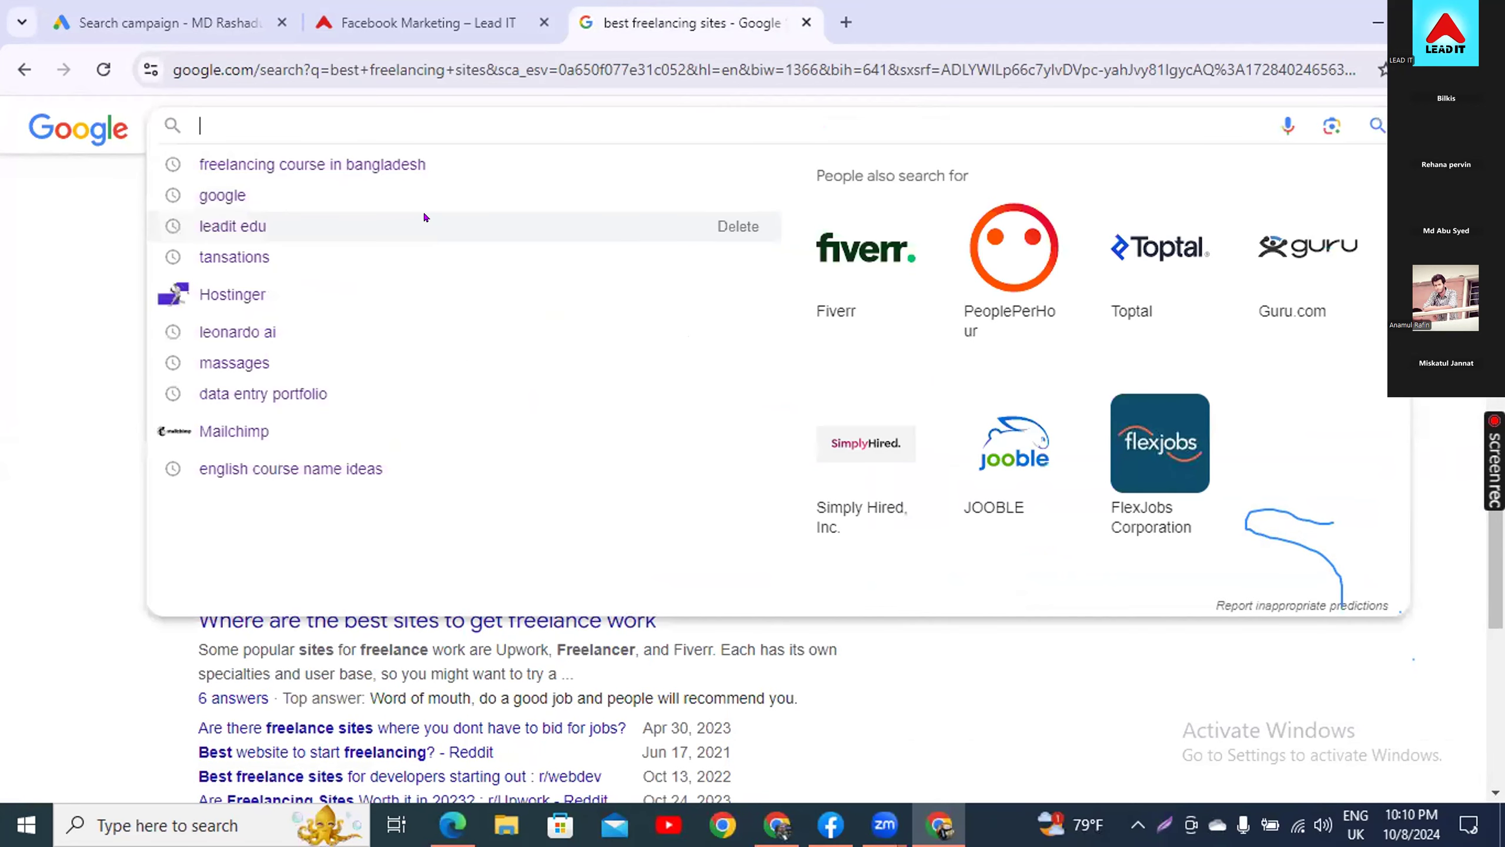
pyautogui.click(337, 155)
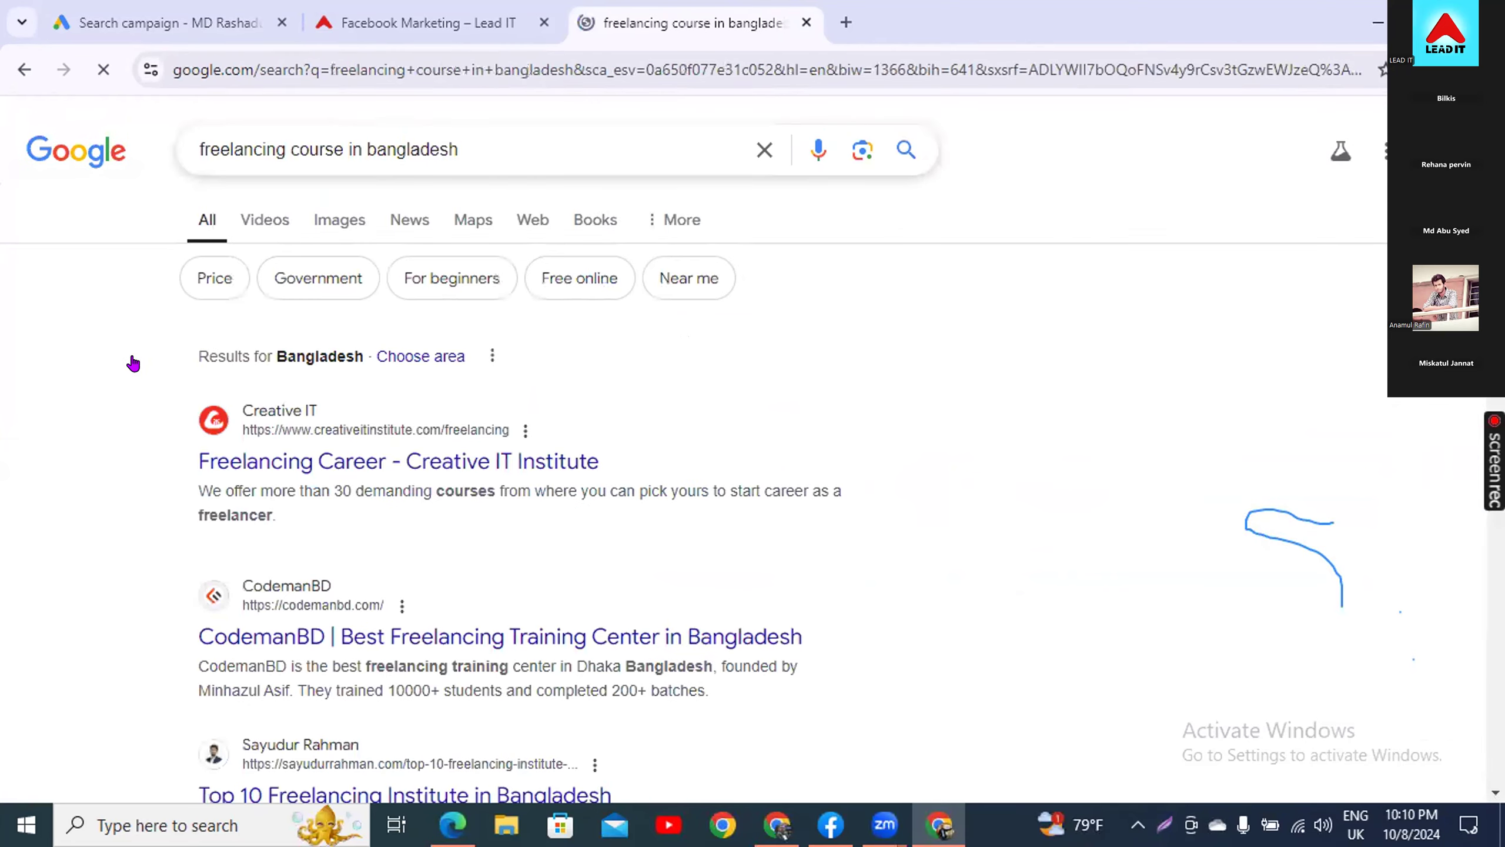
# - Copy "CodemanBD is the best freelancing training center in Dhaka Bangladesh," from the search results into the lead form's description
pyautogui.scroll(-2, 187, 500)
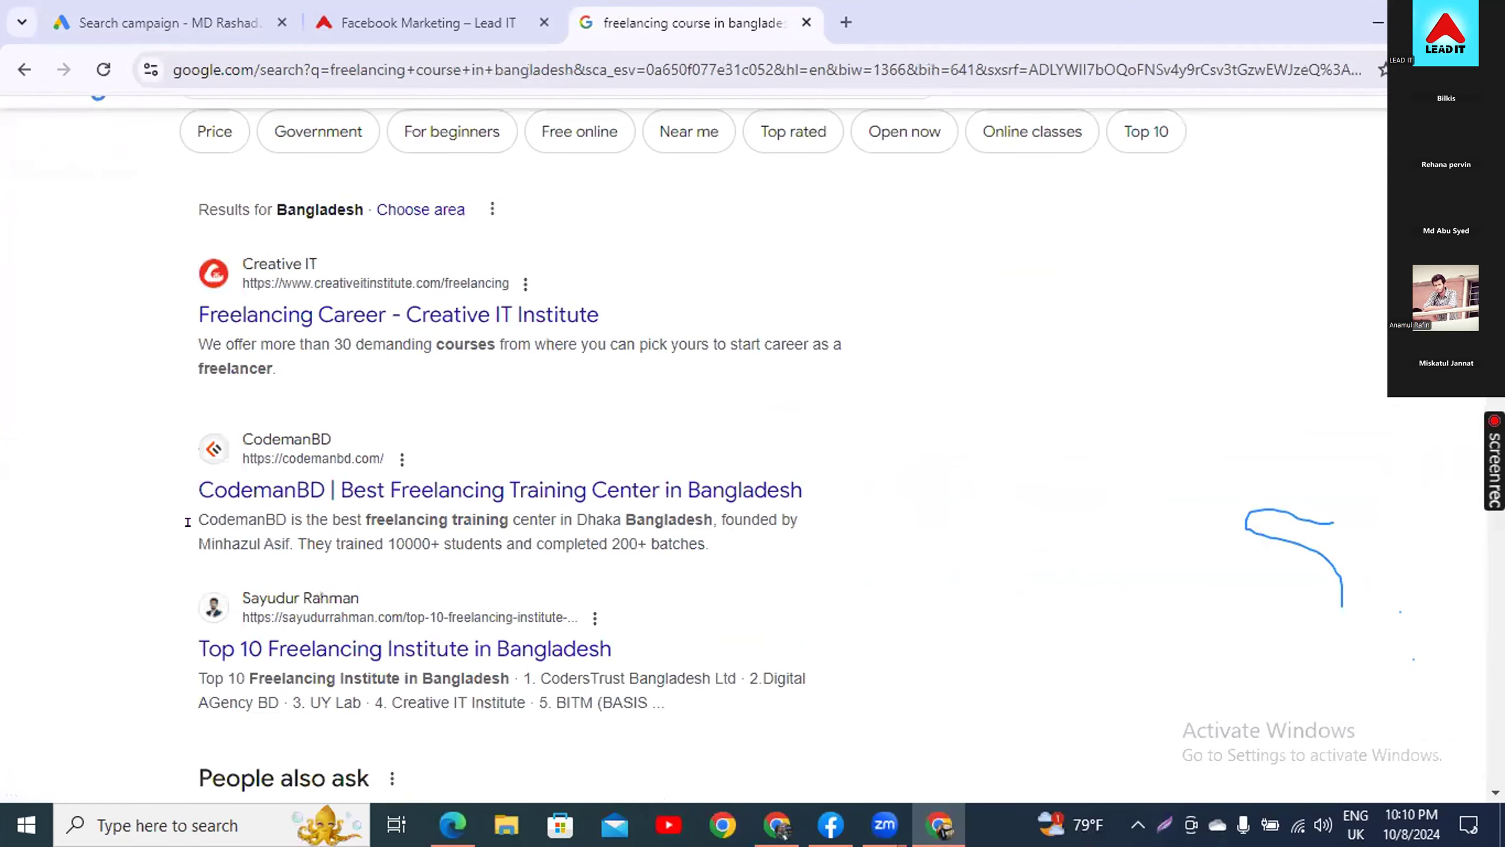
pyautogui.moveTo(185, 520); pyautogui.dragTo(702, 502)
pyautogui.hotkey('ctrl', 'c')
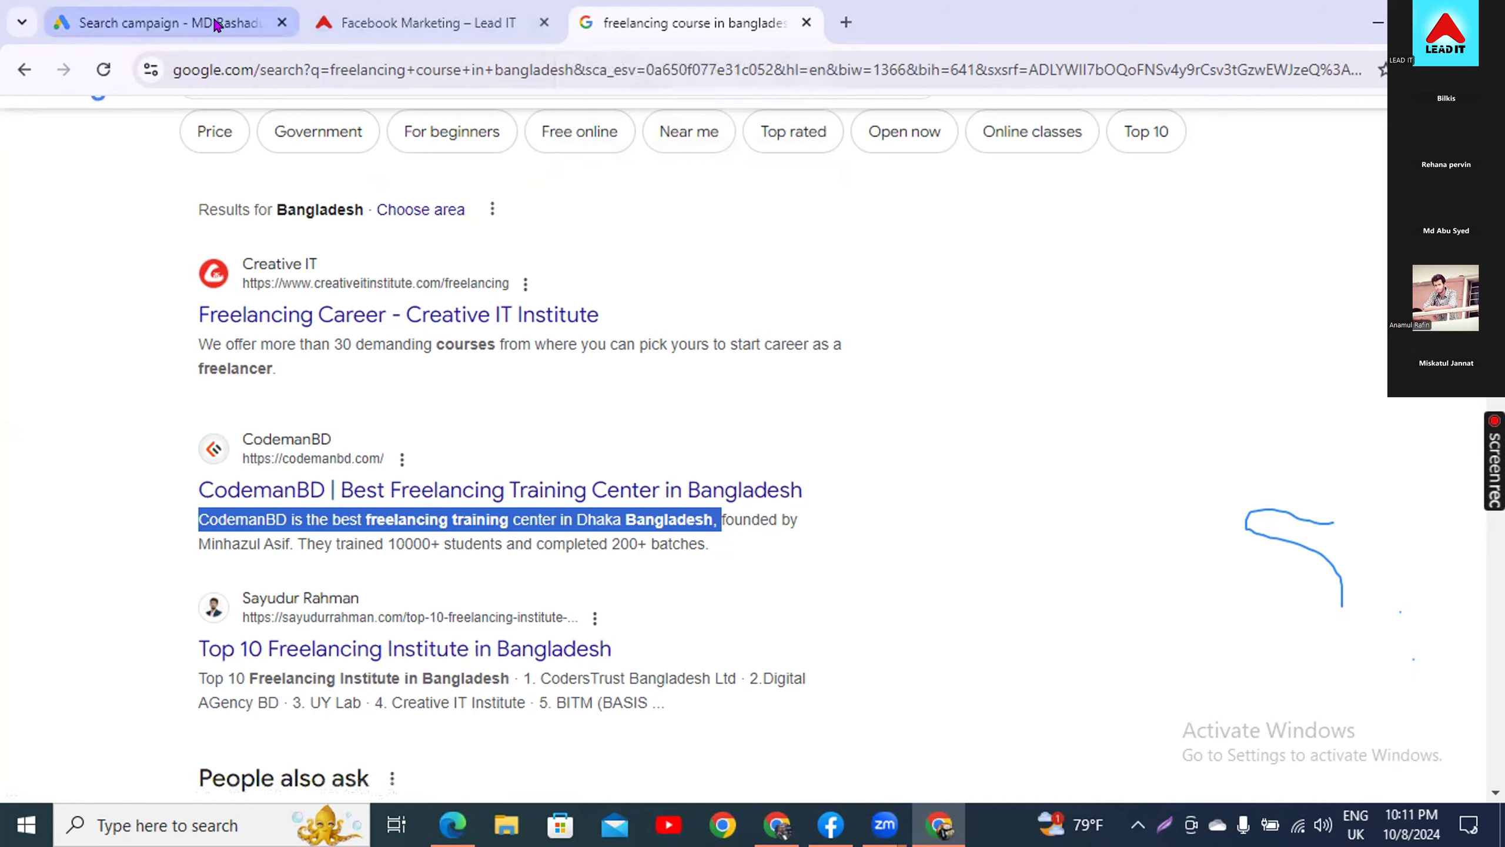
pyautogui.click(255, 22)
pyautogui.hotkey('ctrl', 'v')
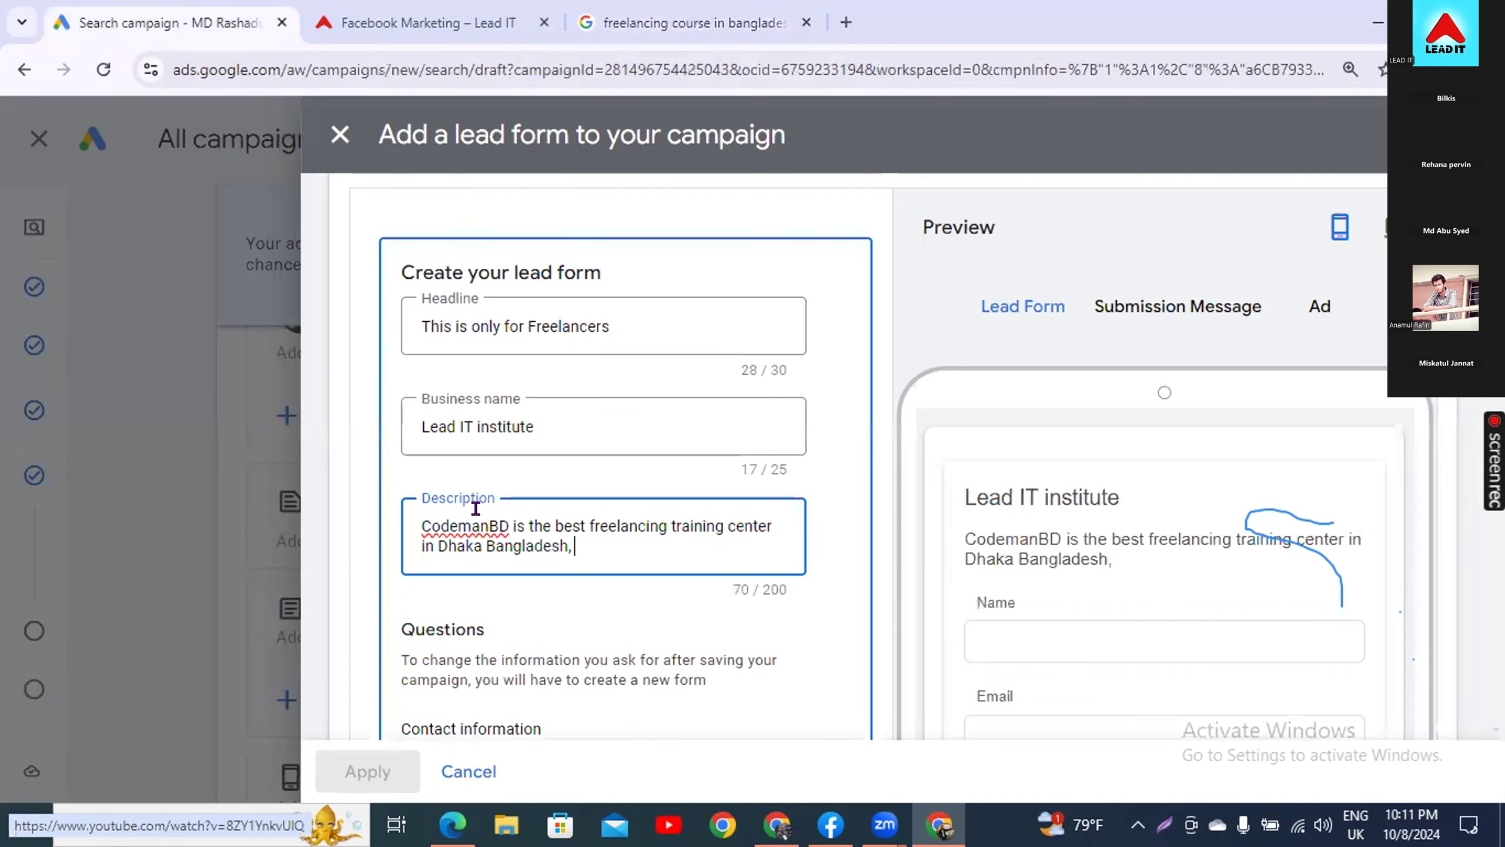
# - Replace "CodemanBD" with "LEADIT" in the lead form's description
pyautogui.moveTo(508, 526); pyautogui.dragTo(358, 513)
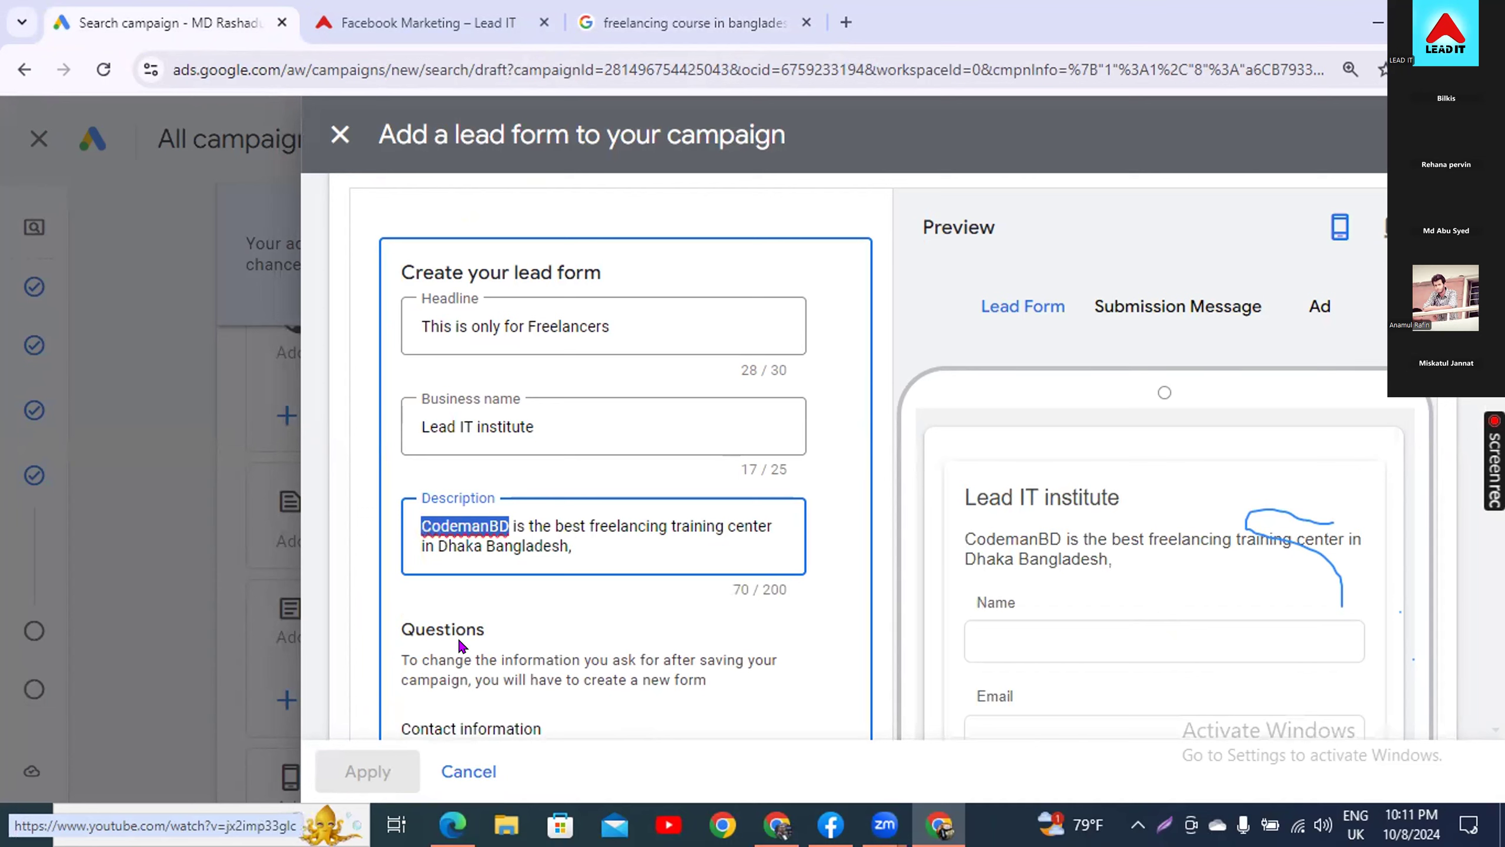
pyautogui.write('LEADIT')
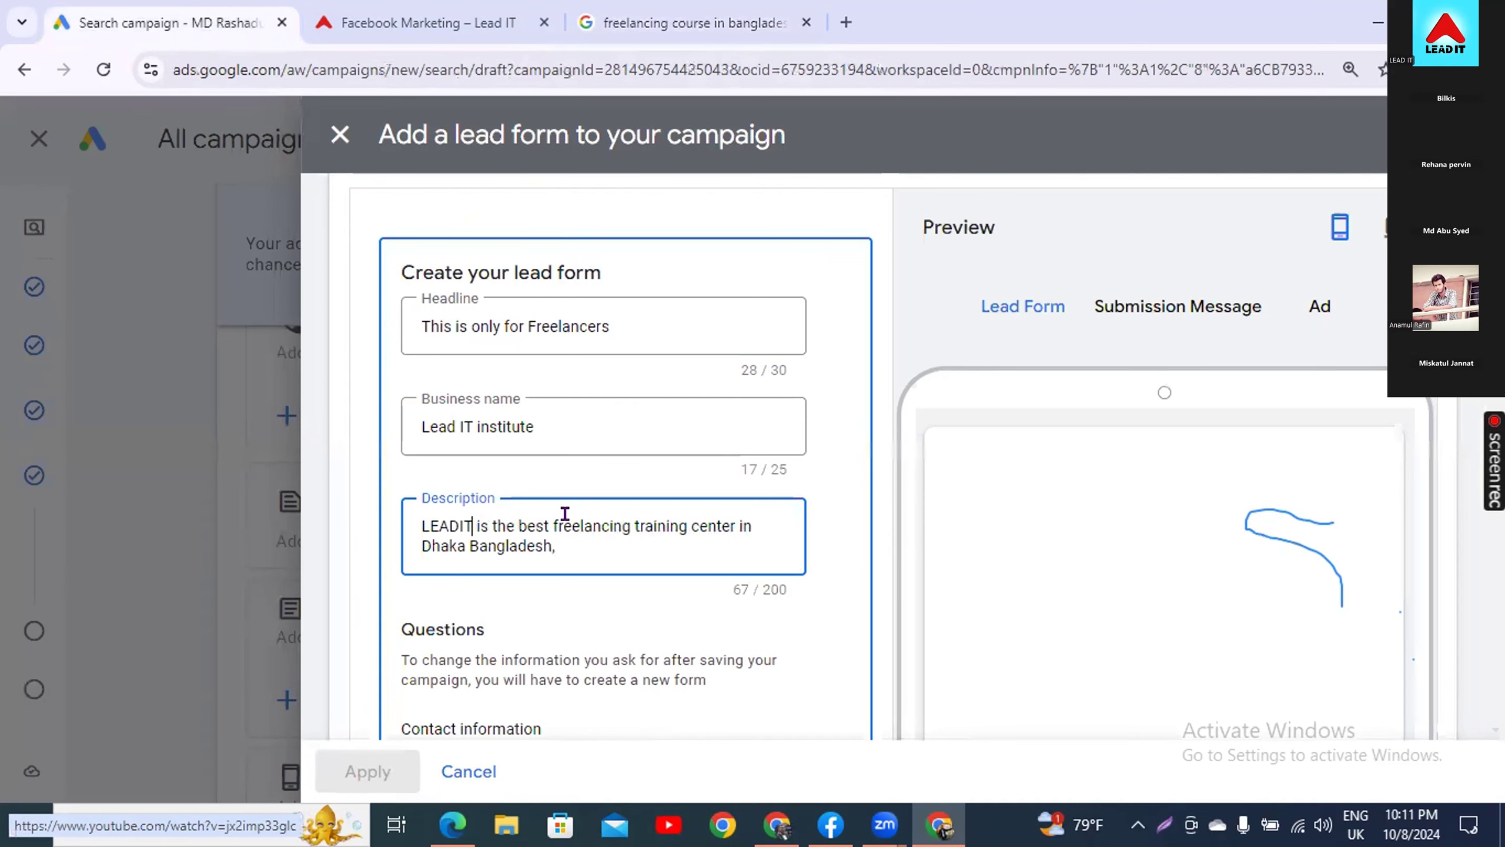
pyautogui.click(571, 557)
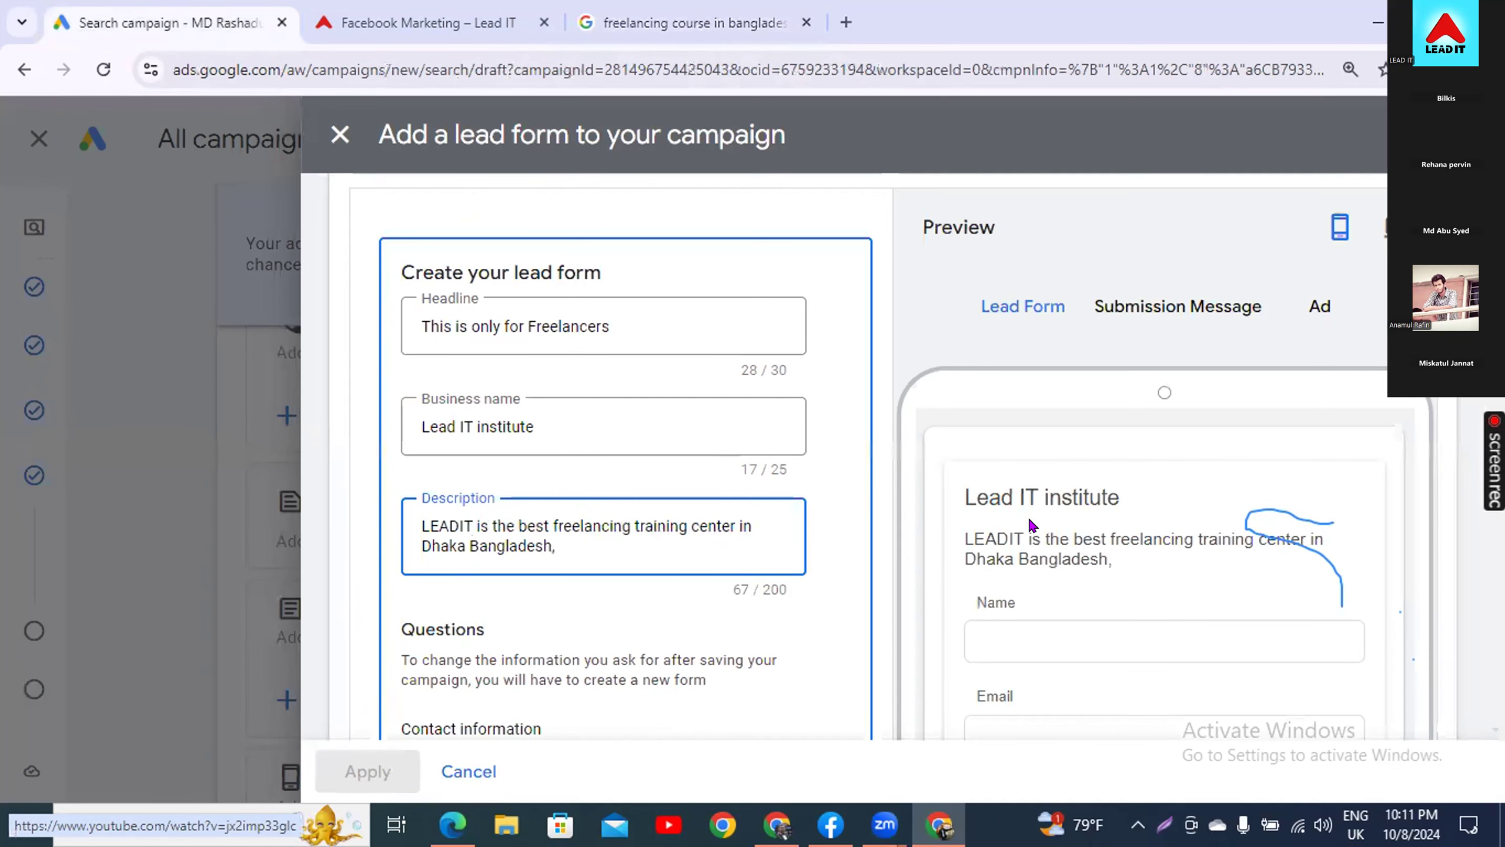
# - Include Name, Email, City and Phone number as the contact information requested by the lead form
pyautogui.scroll(-3, 598, 598)
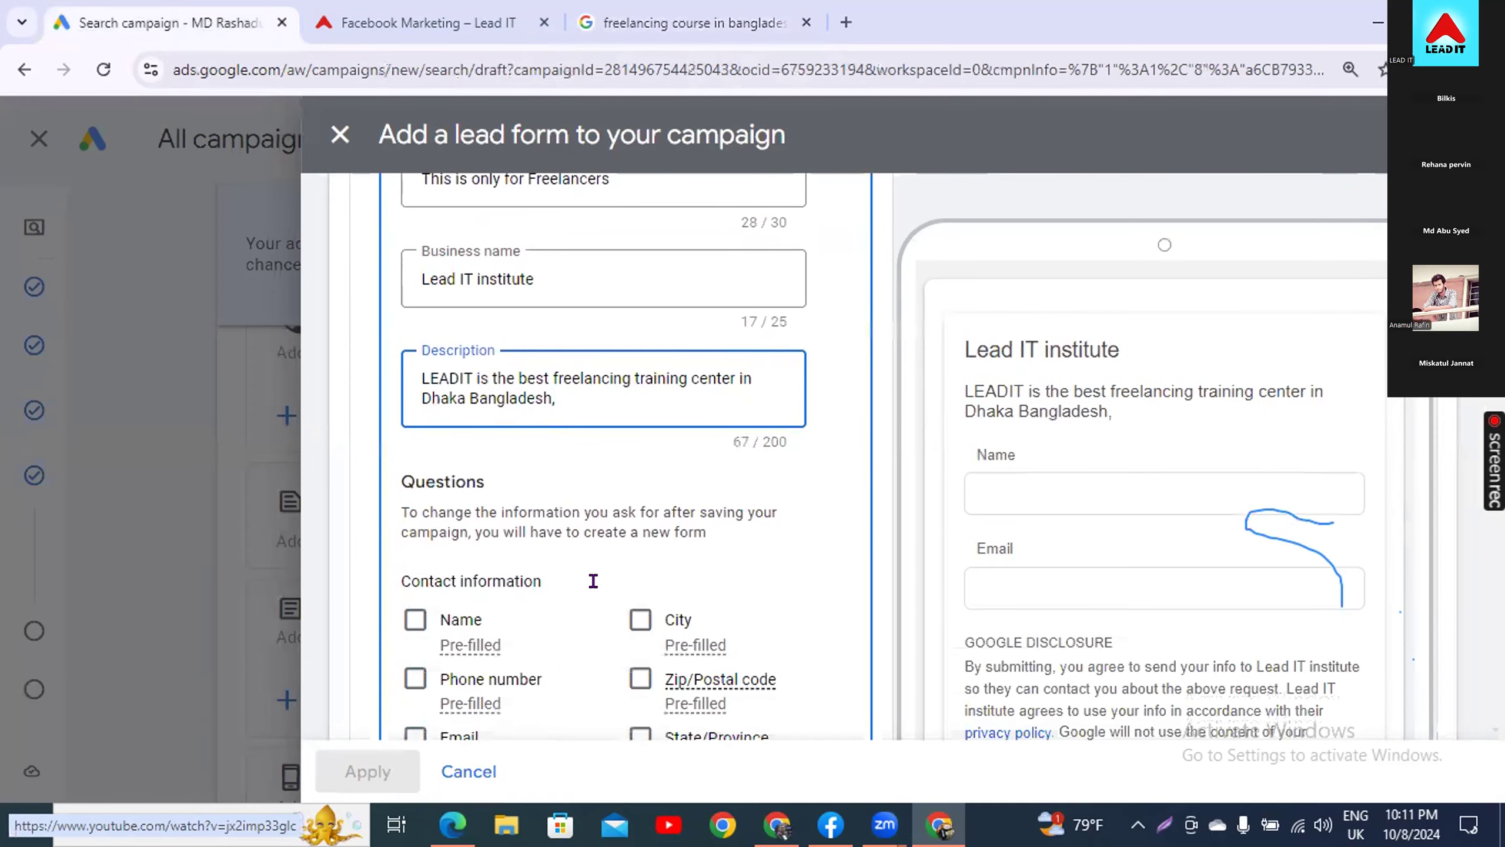
pyautogui.scroll(-2, 596, 564)
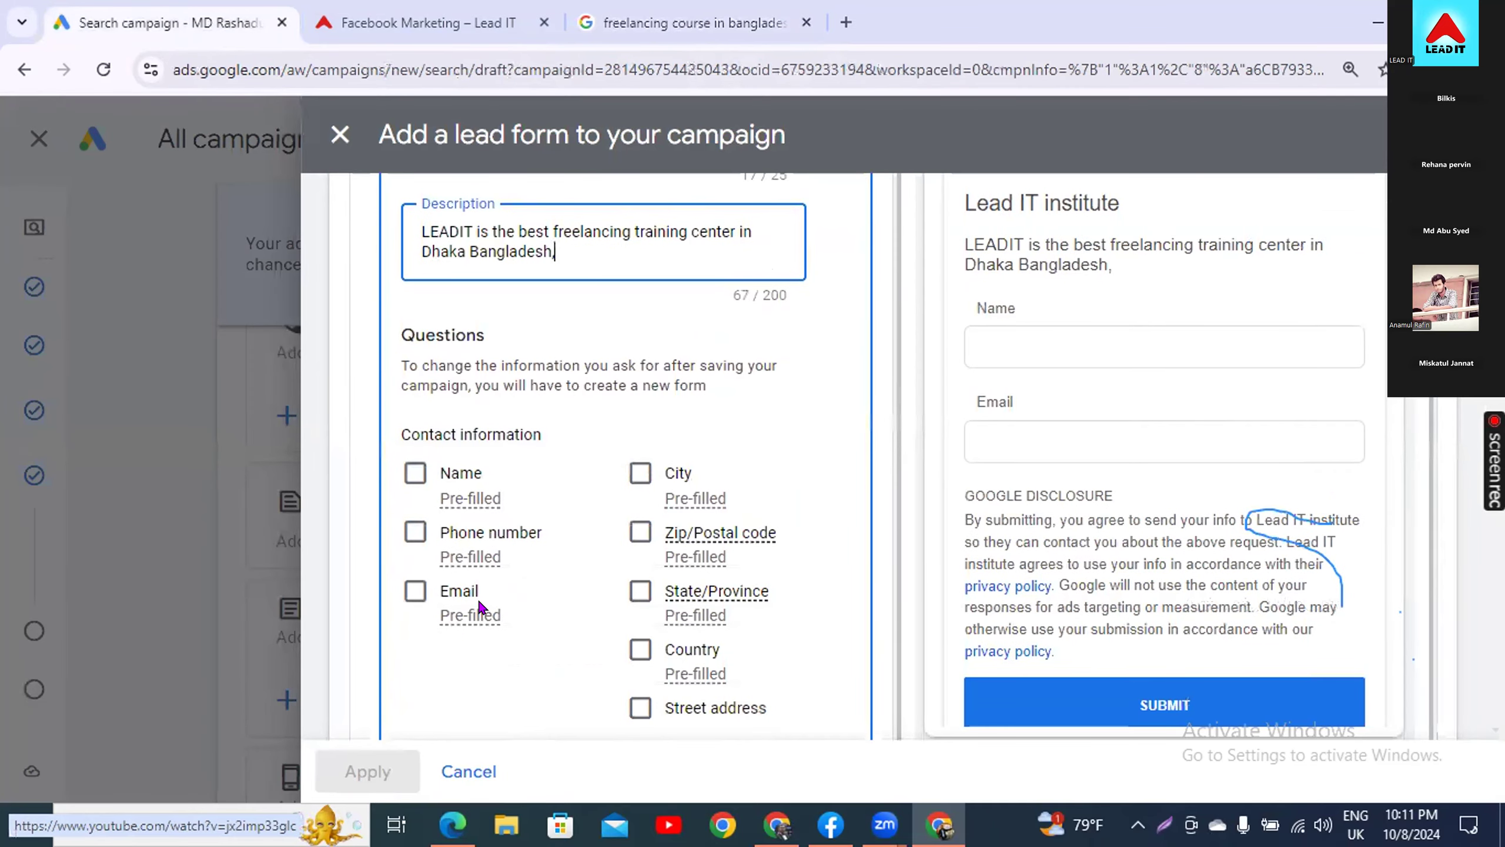
pyautogui.click(415, 473)
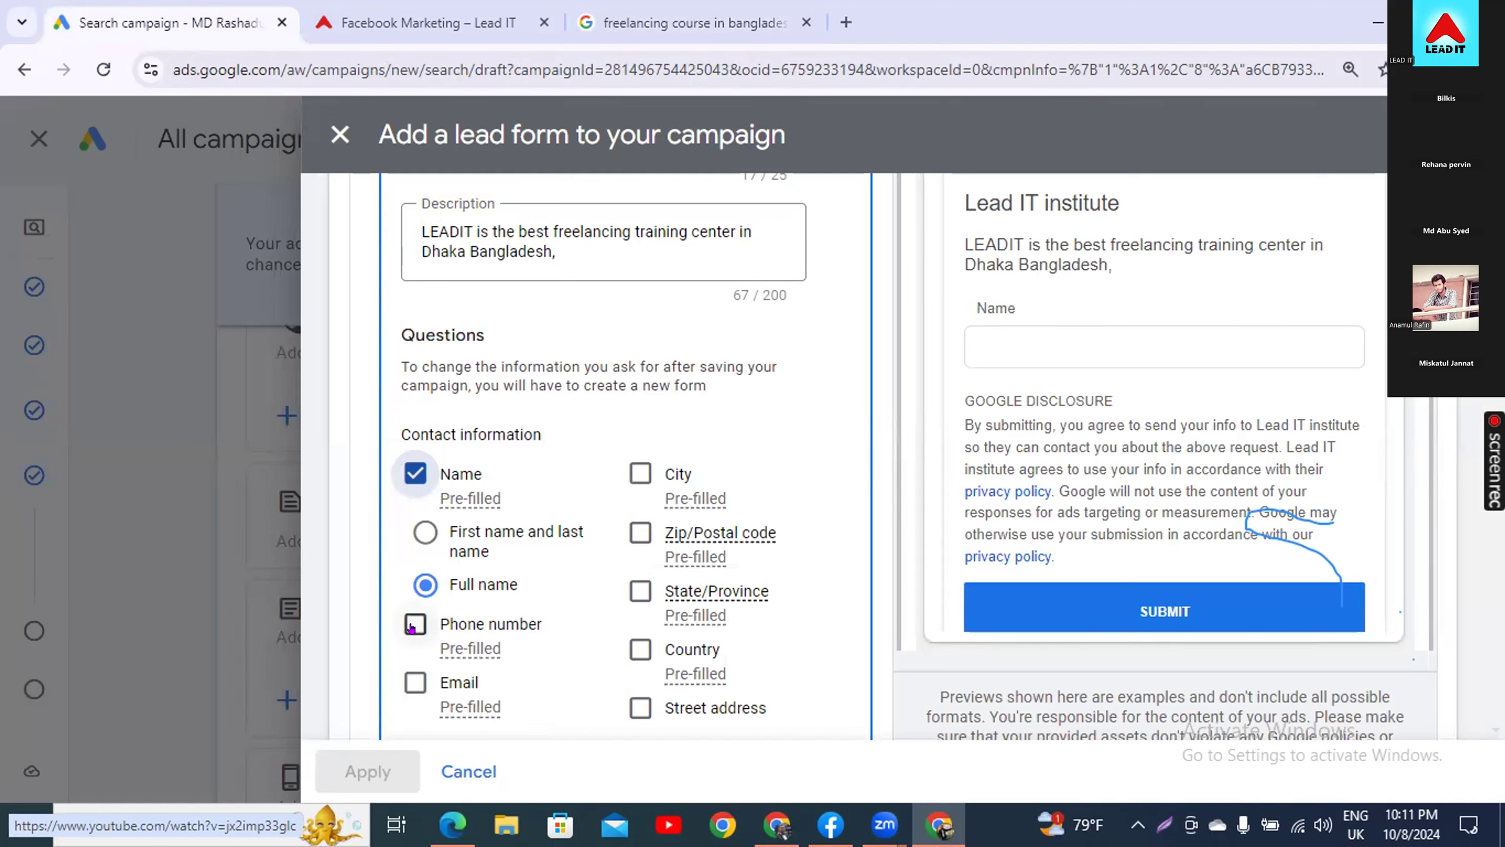
pyautogui.click(415, 682)
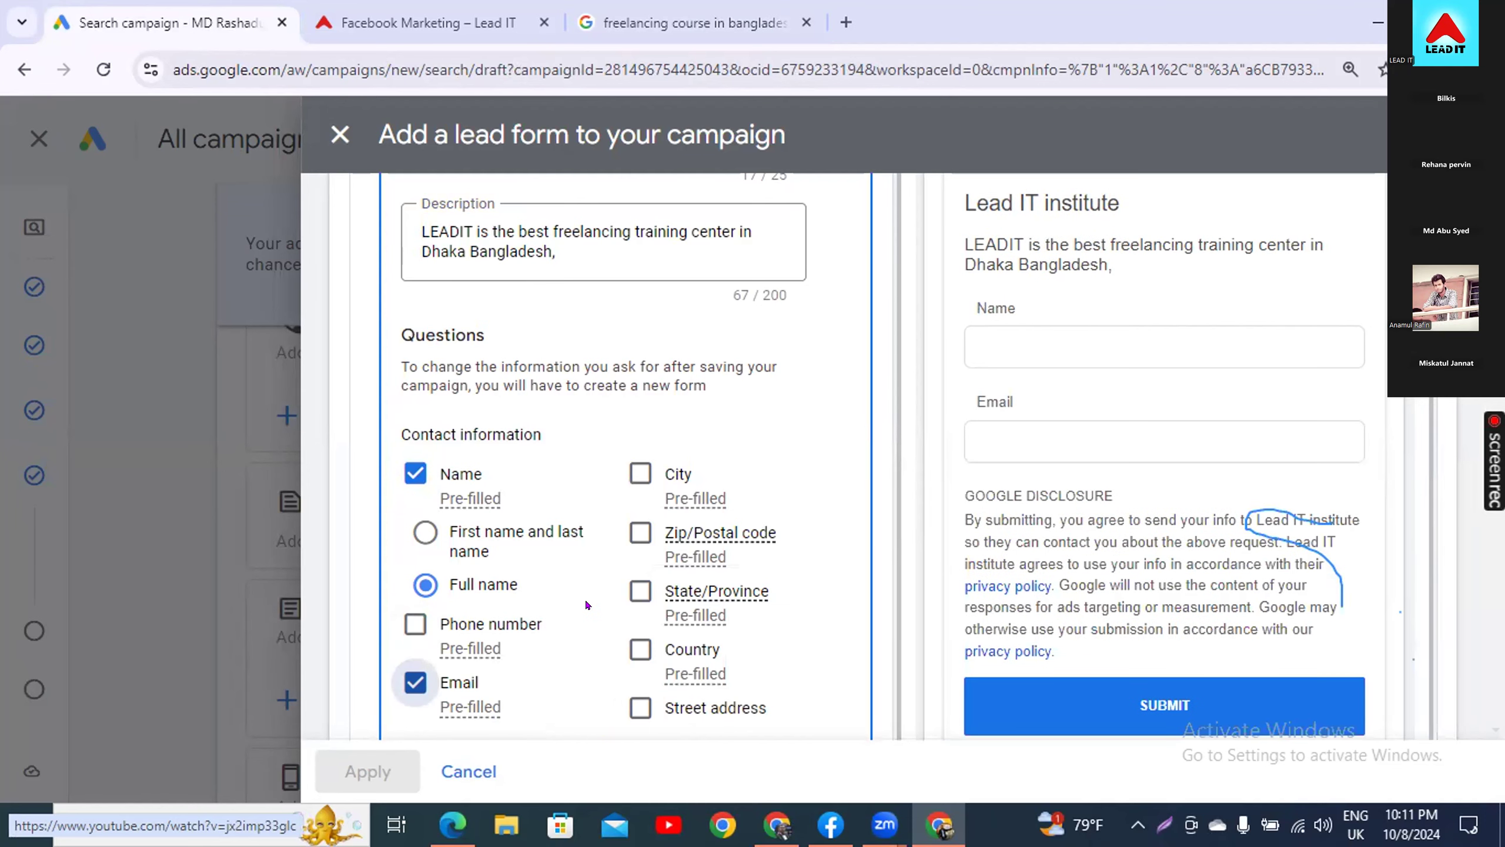
pyautogui.scroll(-3, 589, 558)
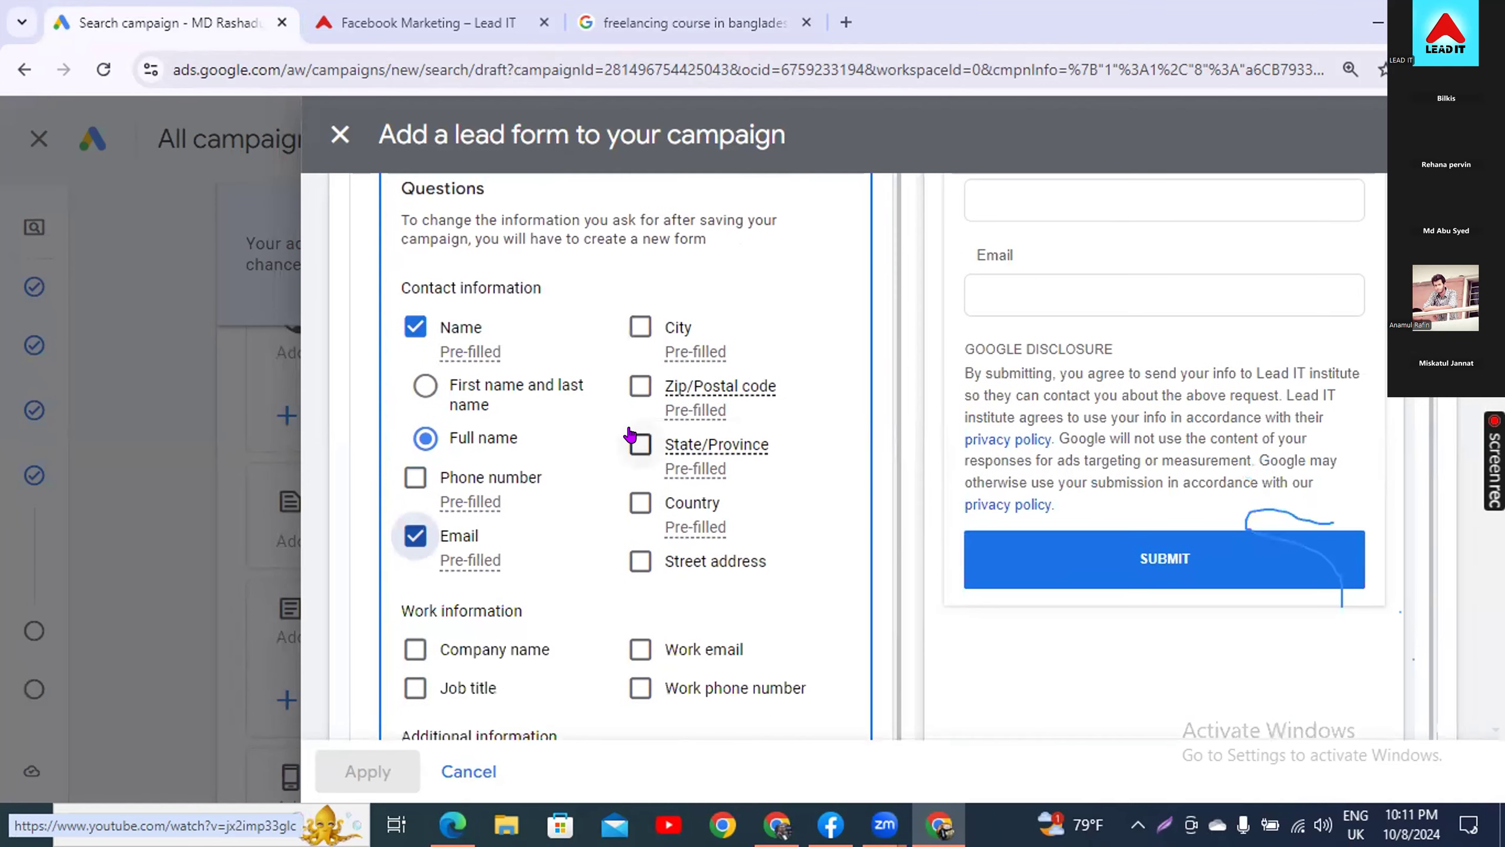
pyautogui.click(639, 327)
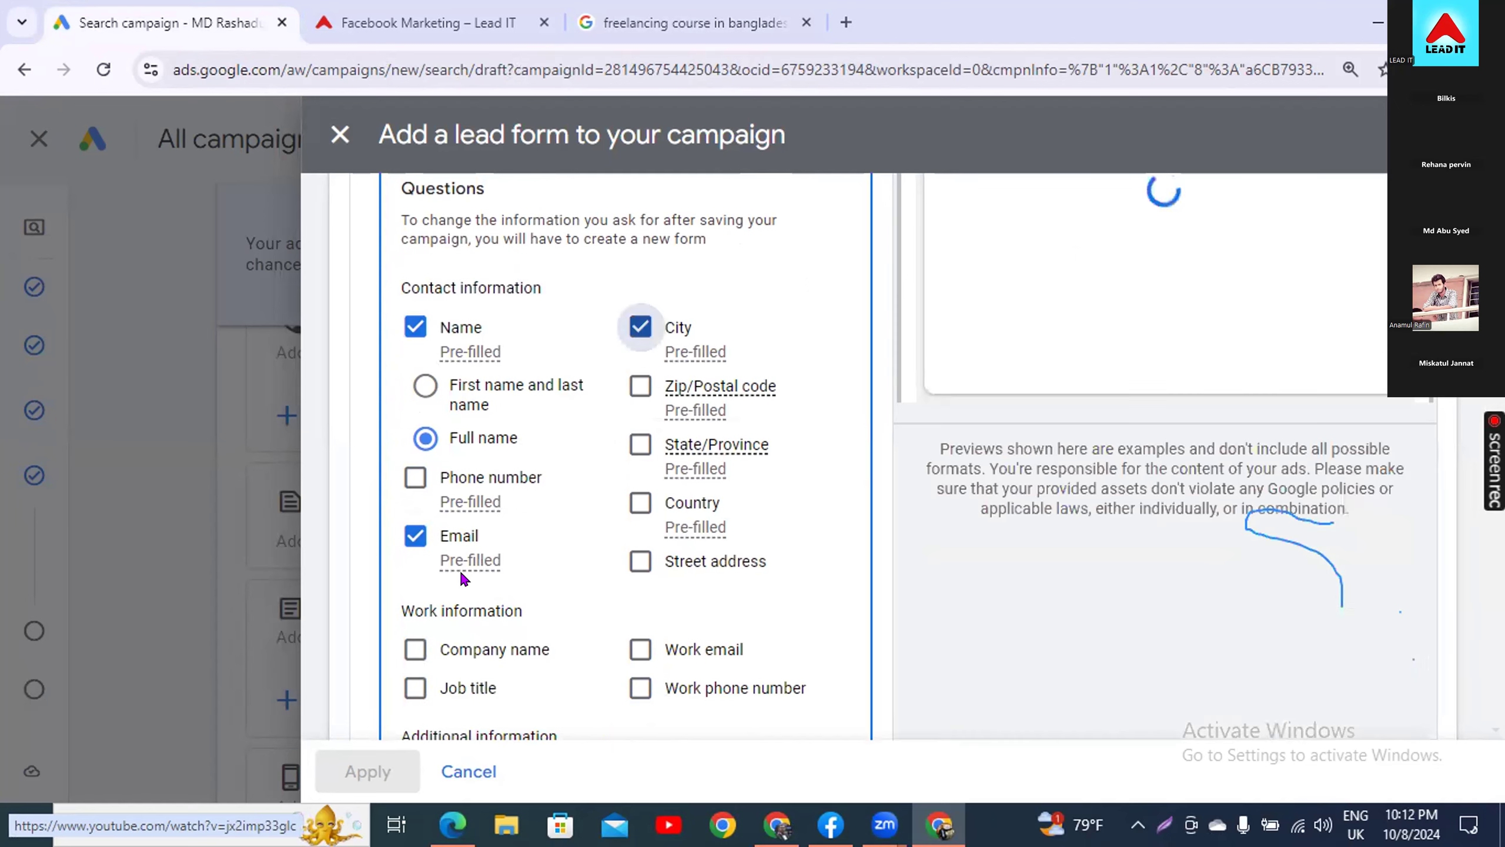
pyautogui.click(416, 478)
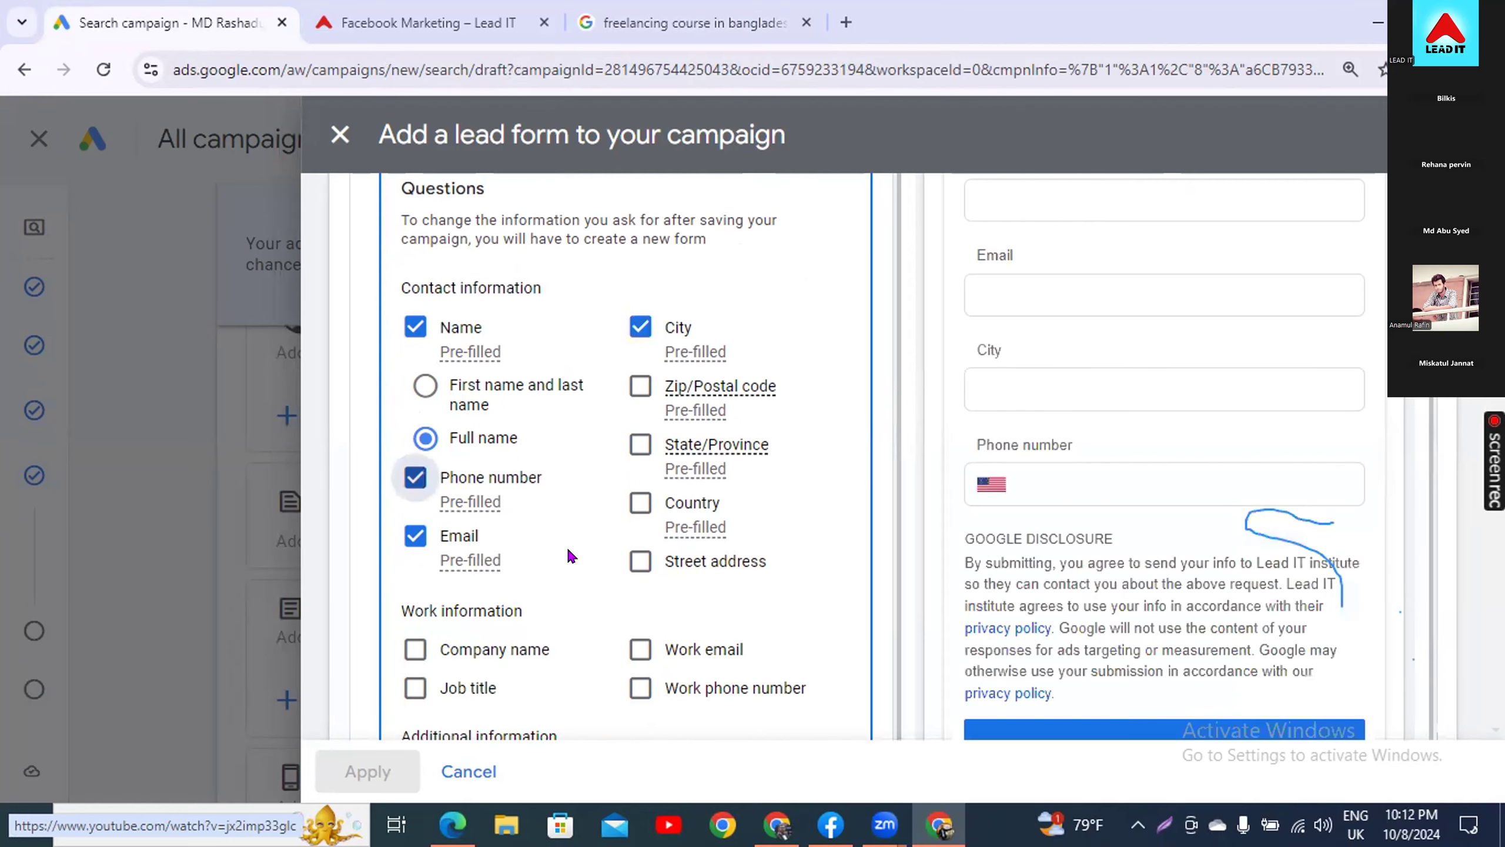
# - Add the "Are you over _ years of age?" question to the lead form with the age set to 18
pyautogui.scroll(-3, 566, 546)
pyautogui.scroll(-3, 572, 553)
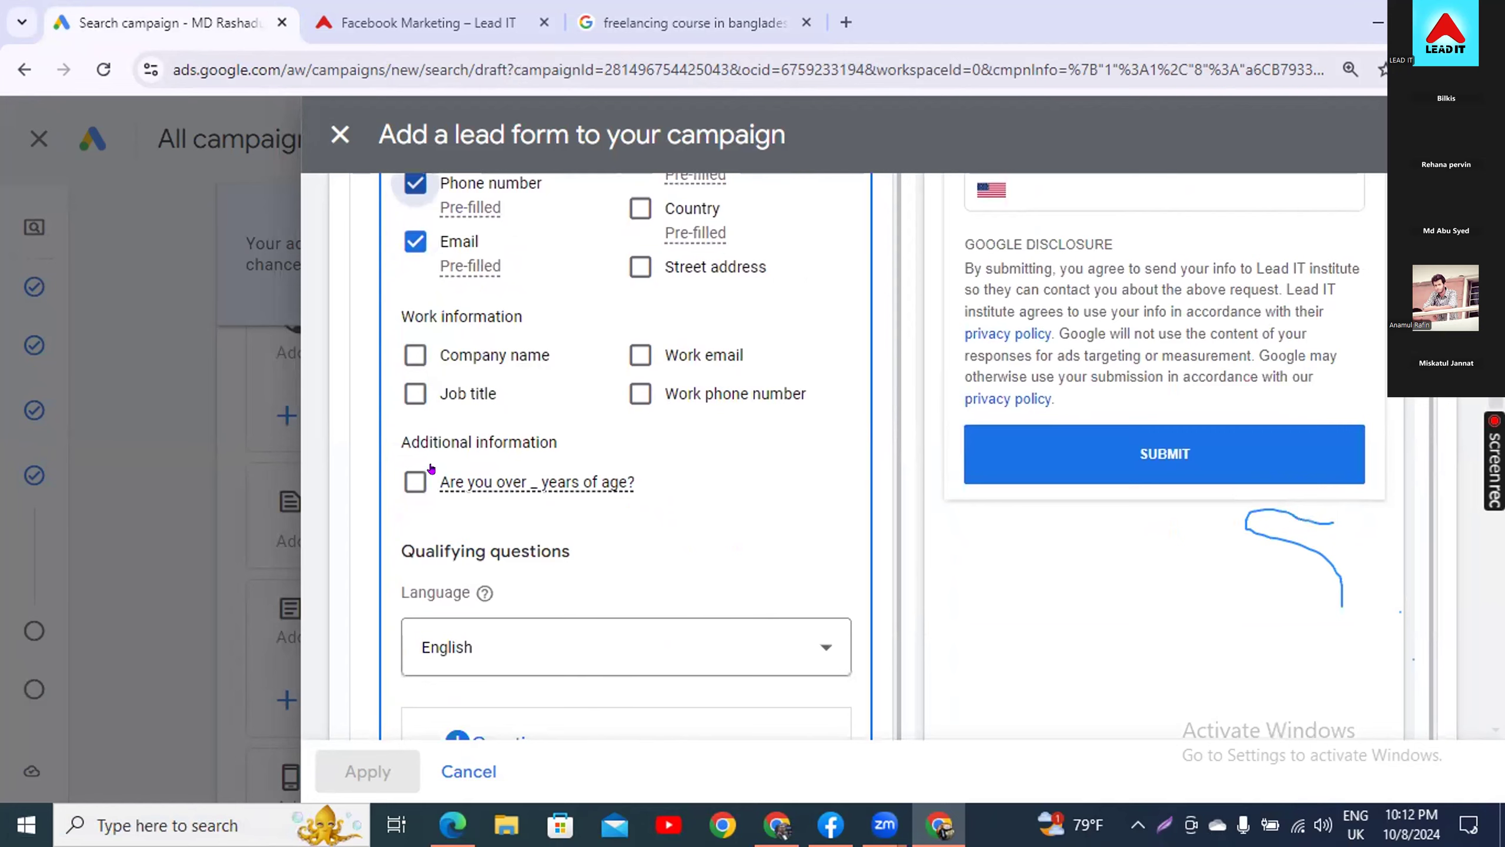
pyautogui.scroll(5, 529, 520)
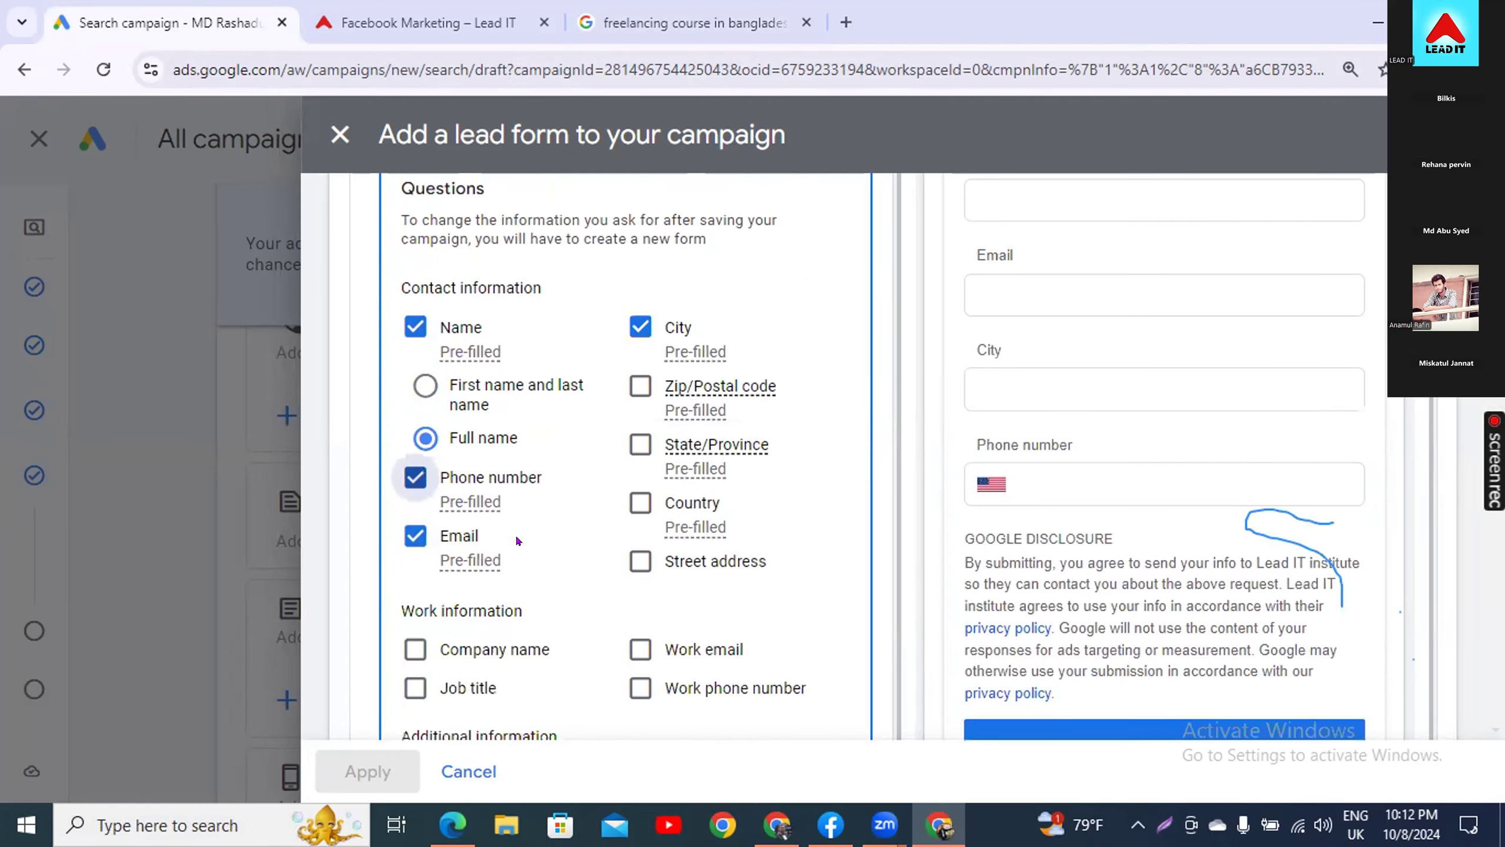
pyautogui.scroll(-3, 533, 670)
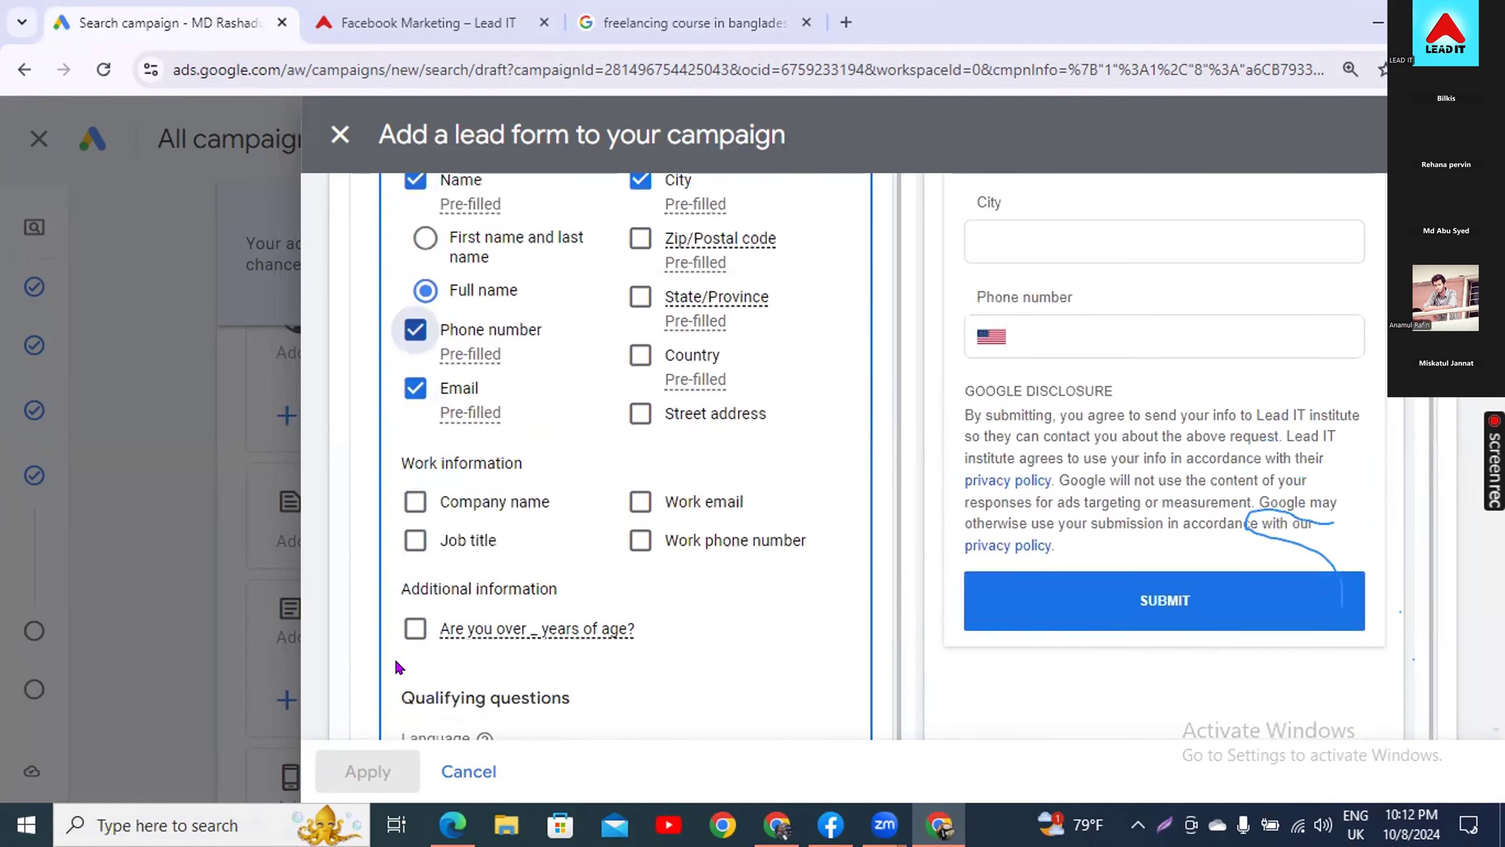
pyautogui.click(399, 626)
pyautogui.click(508, 685)
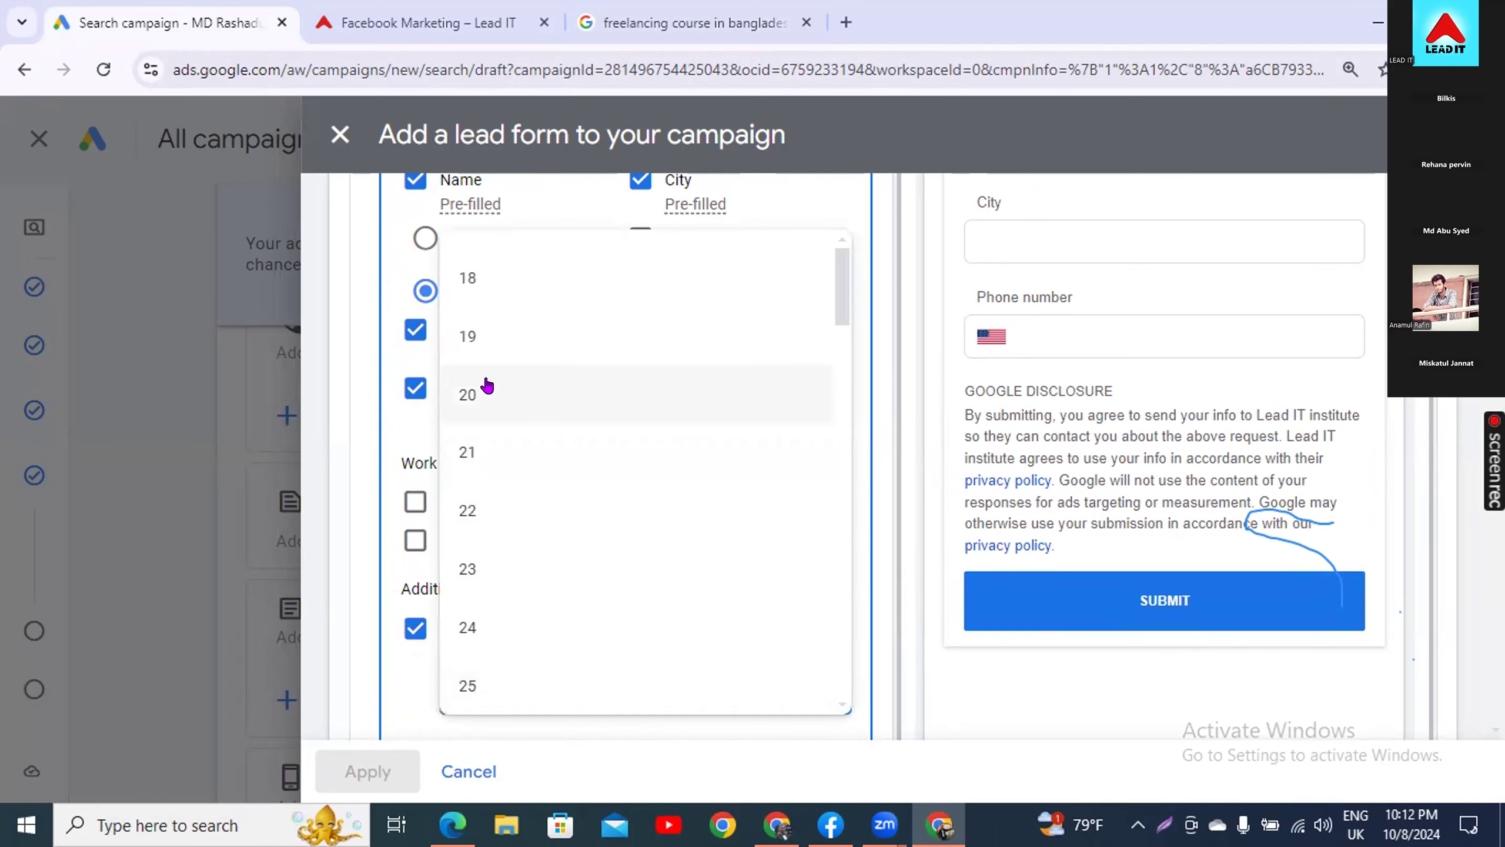
pyautogui.click(504, 289)
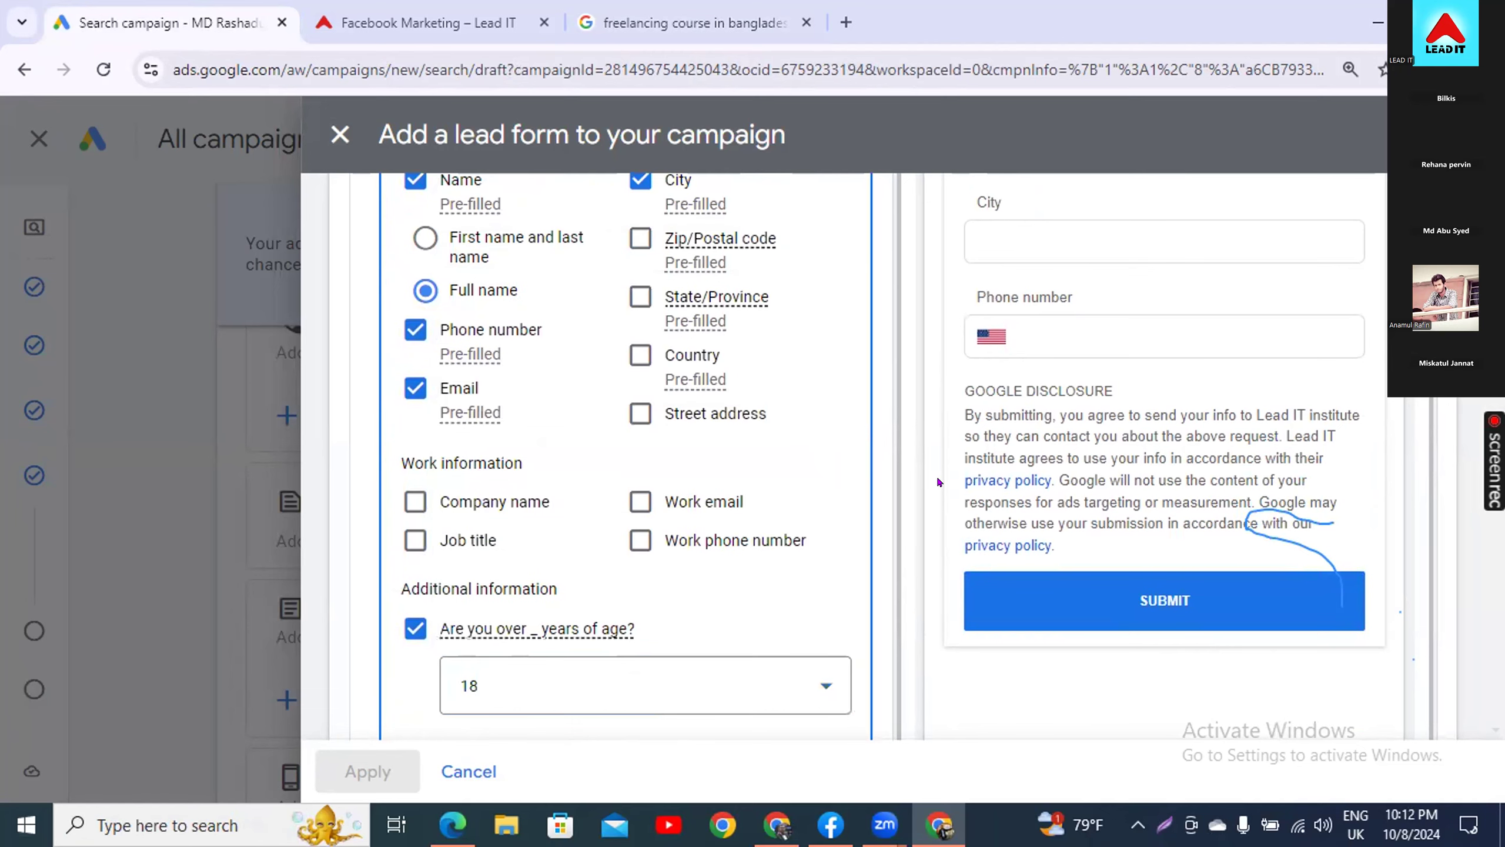
# - Add the Education qualifying question "Which course are you interested in?" to the lead form
pyautogui.scroll(3, 937, 474)
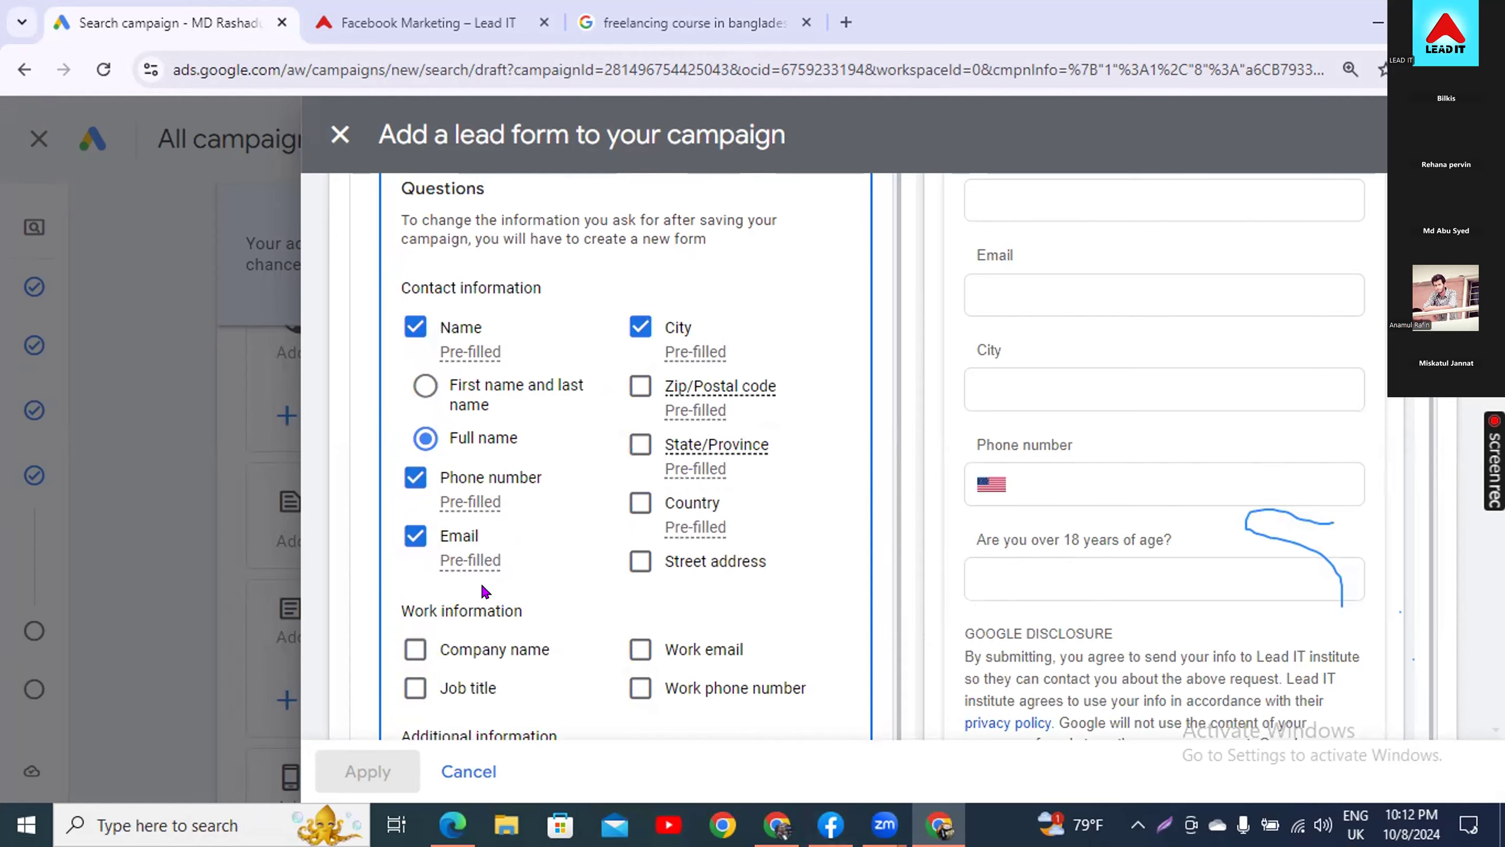
pyautogui.scroll(-5, 499, 584)
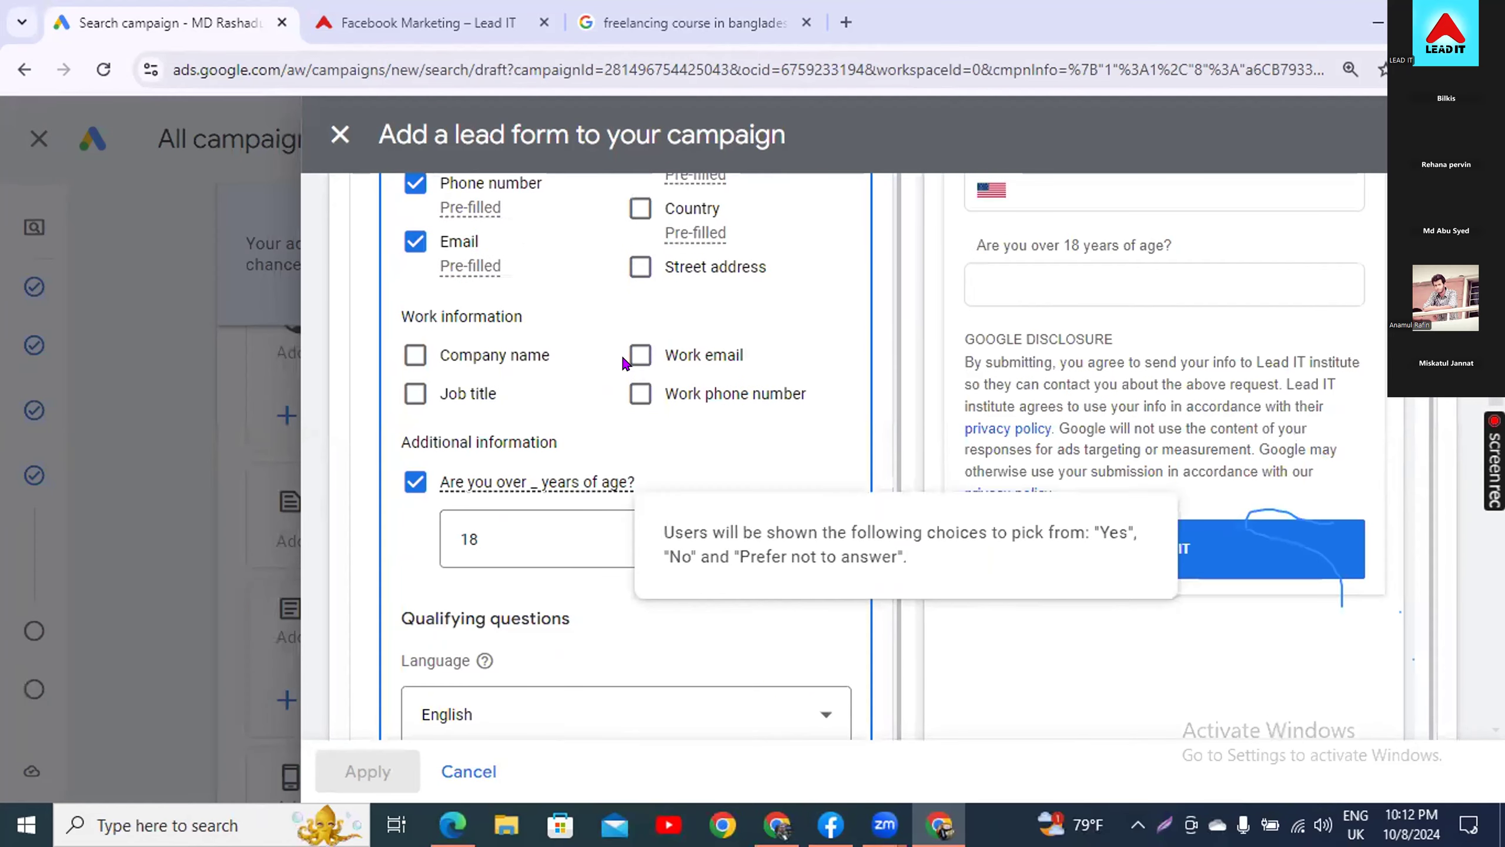
pyautogui.scroll(-3, 515, 568)
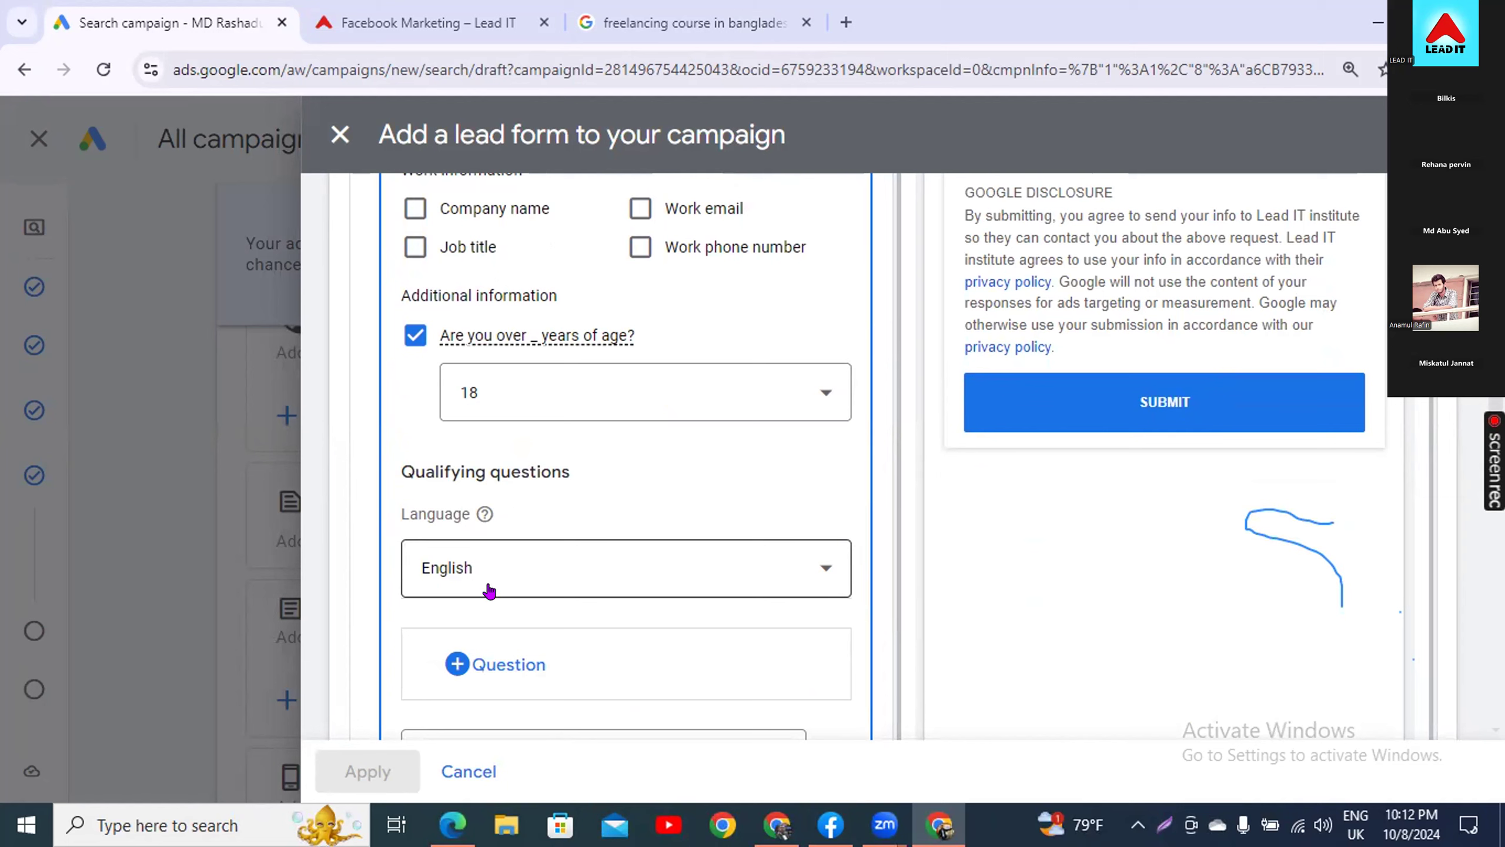
pyautogui.click(483, 665)
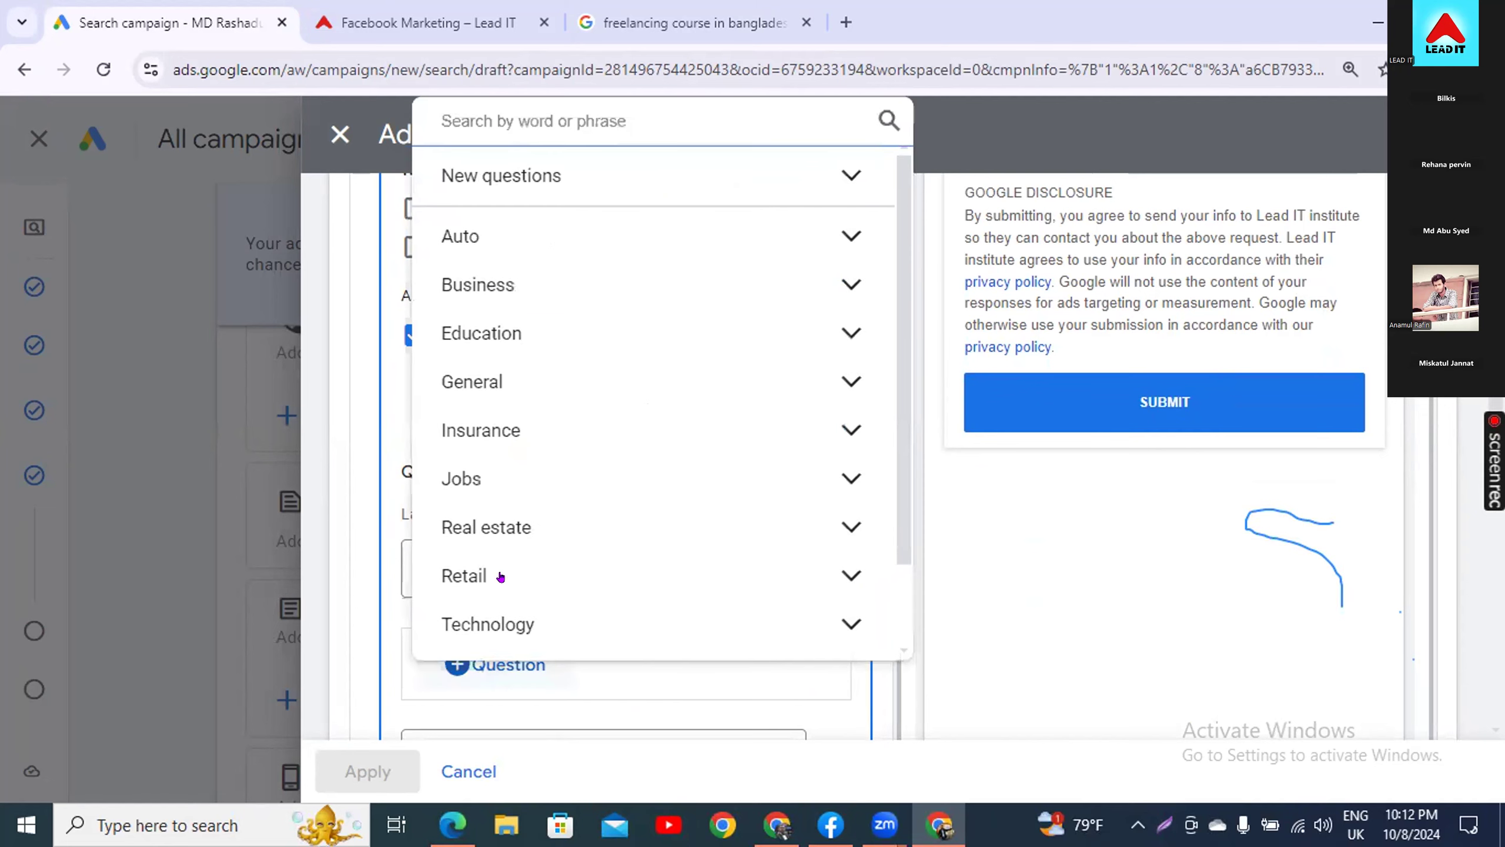
pyautogui.click(555, 315)
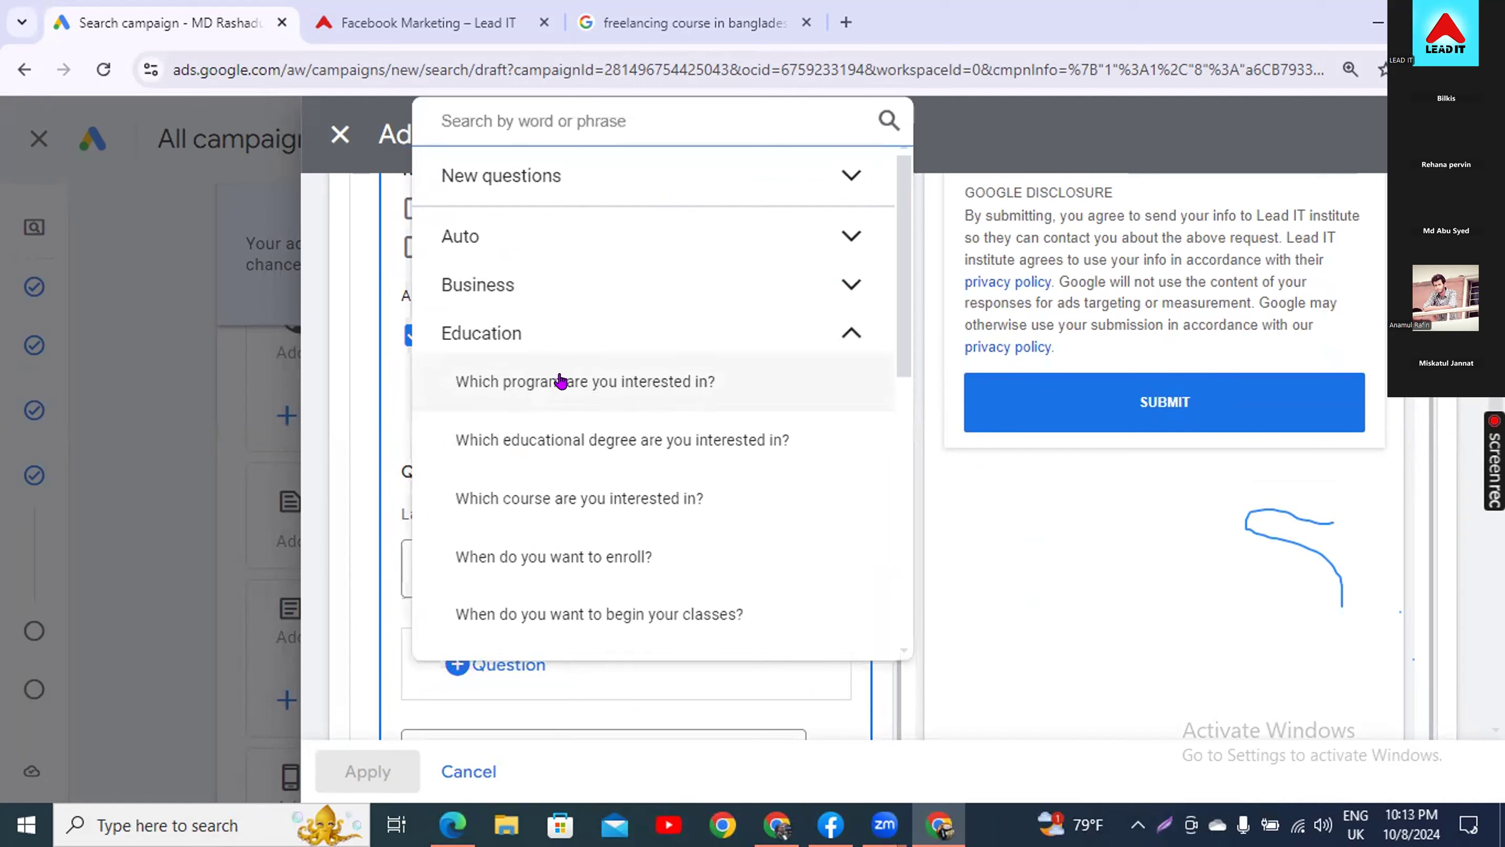
pyautogui.click(645, 505)
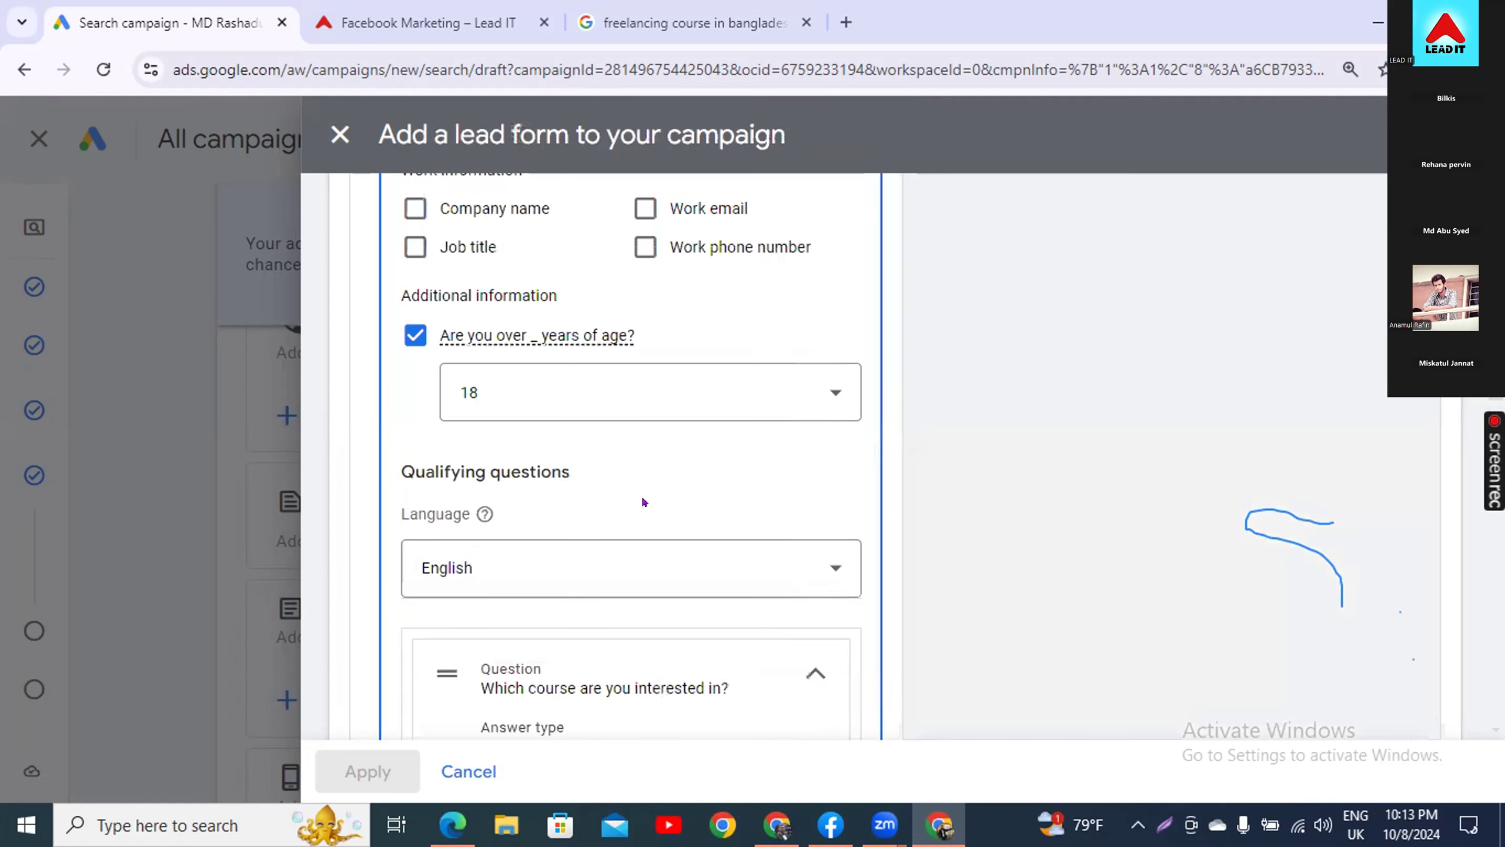
# - Set the course question's answer type to Short answer and check it in the form preview
pyautogui.scroll(-5, 514, 614)
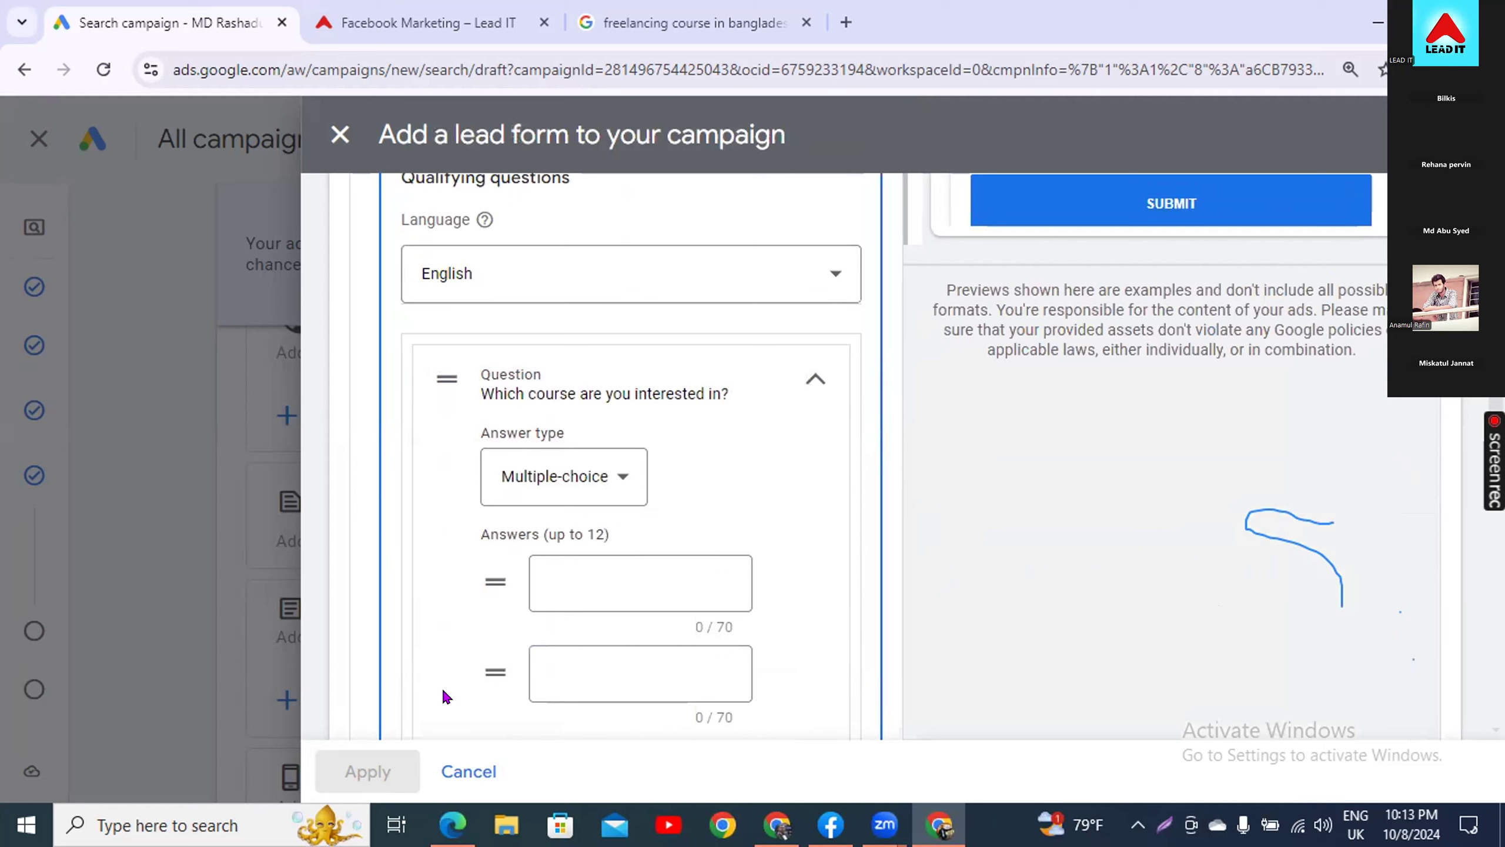
pyautogui.click(589, 472)
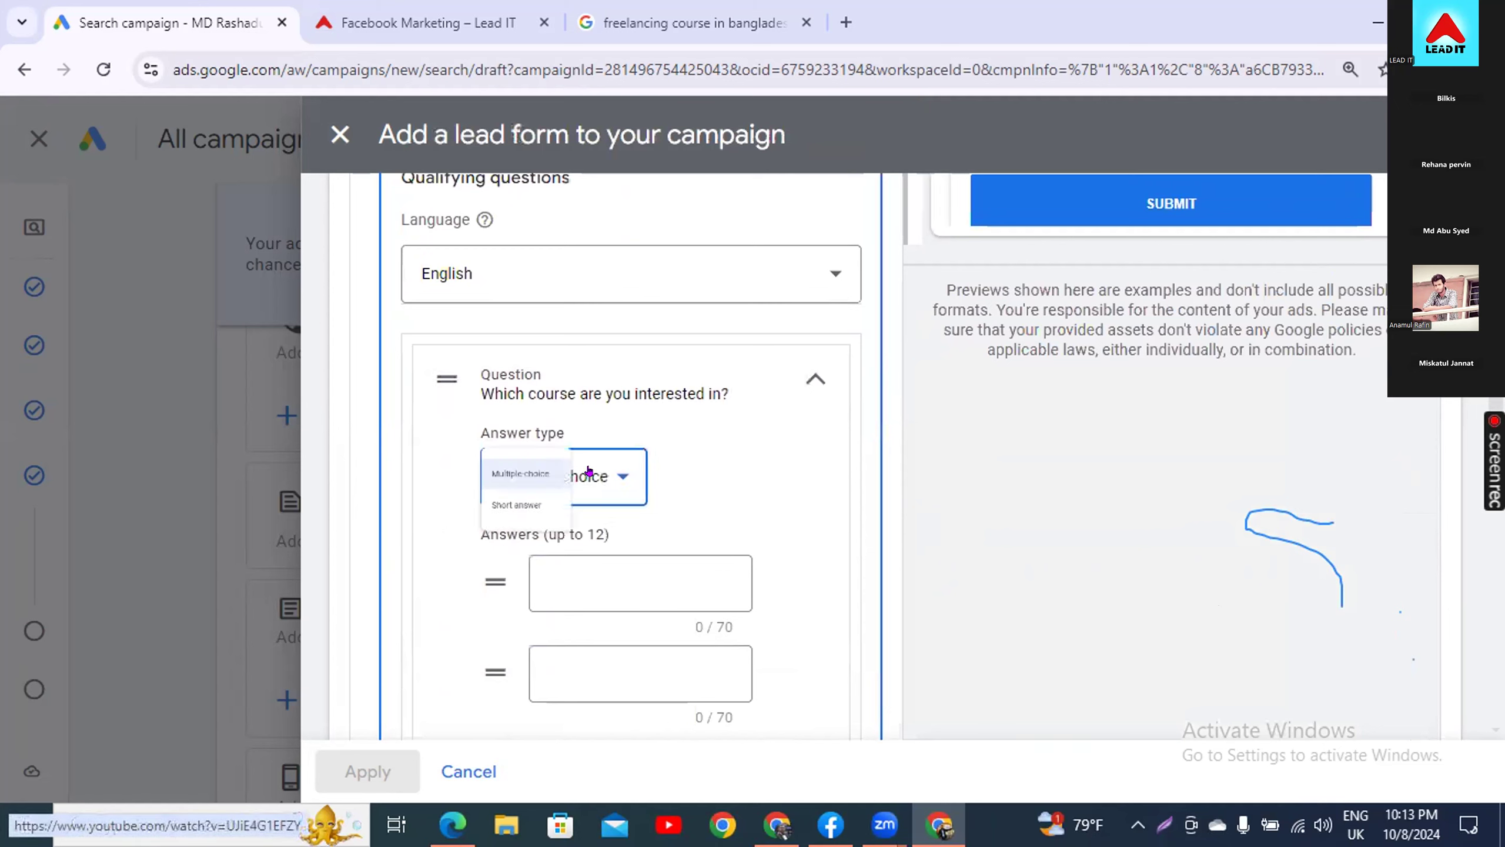
pyautogui.click(518, 555)
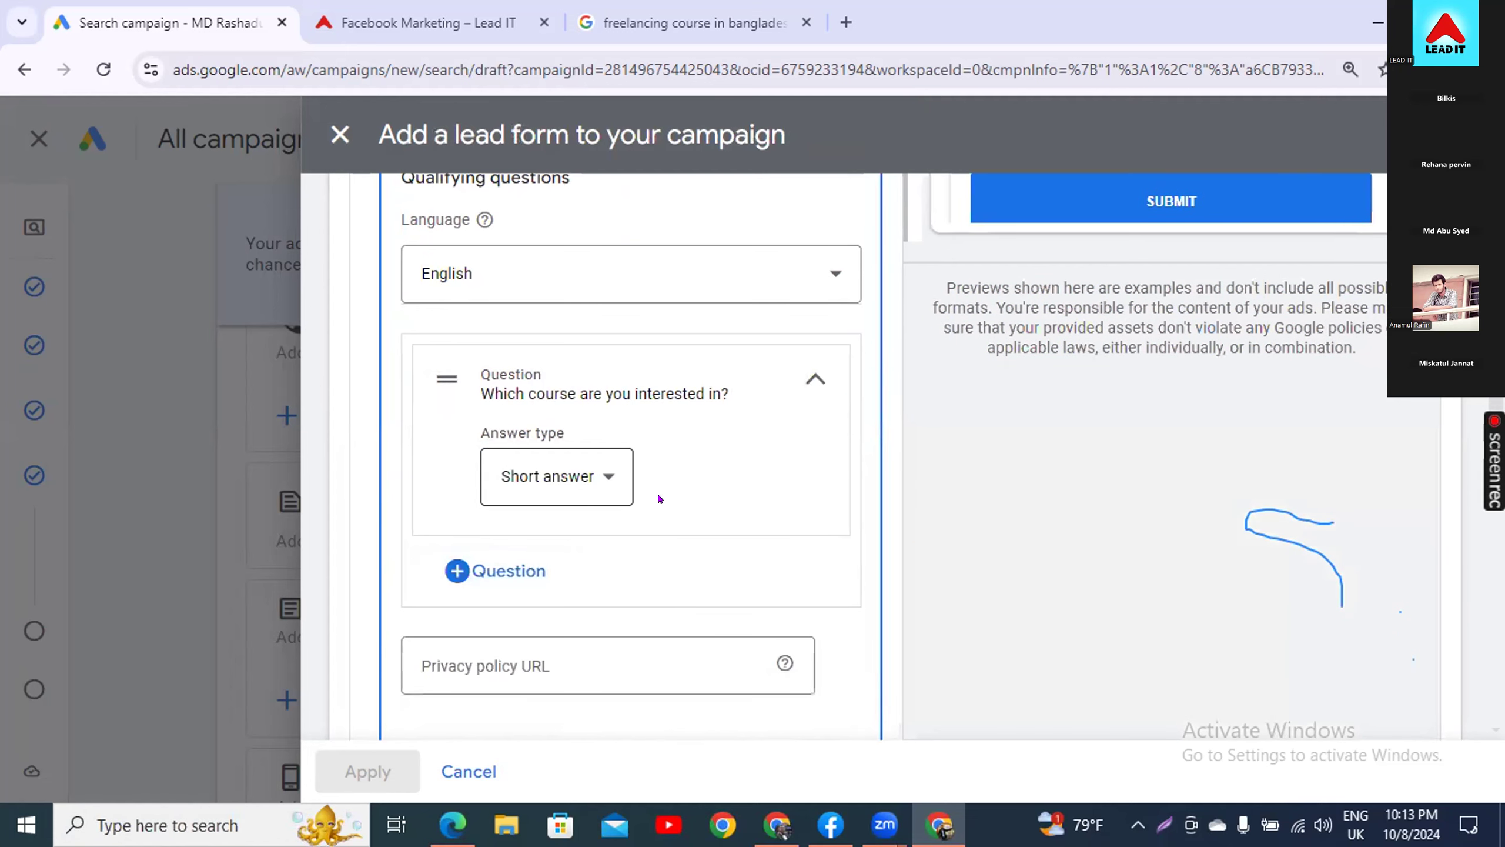
pyautogui.scroll(5, 894, 534)
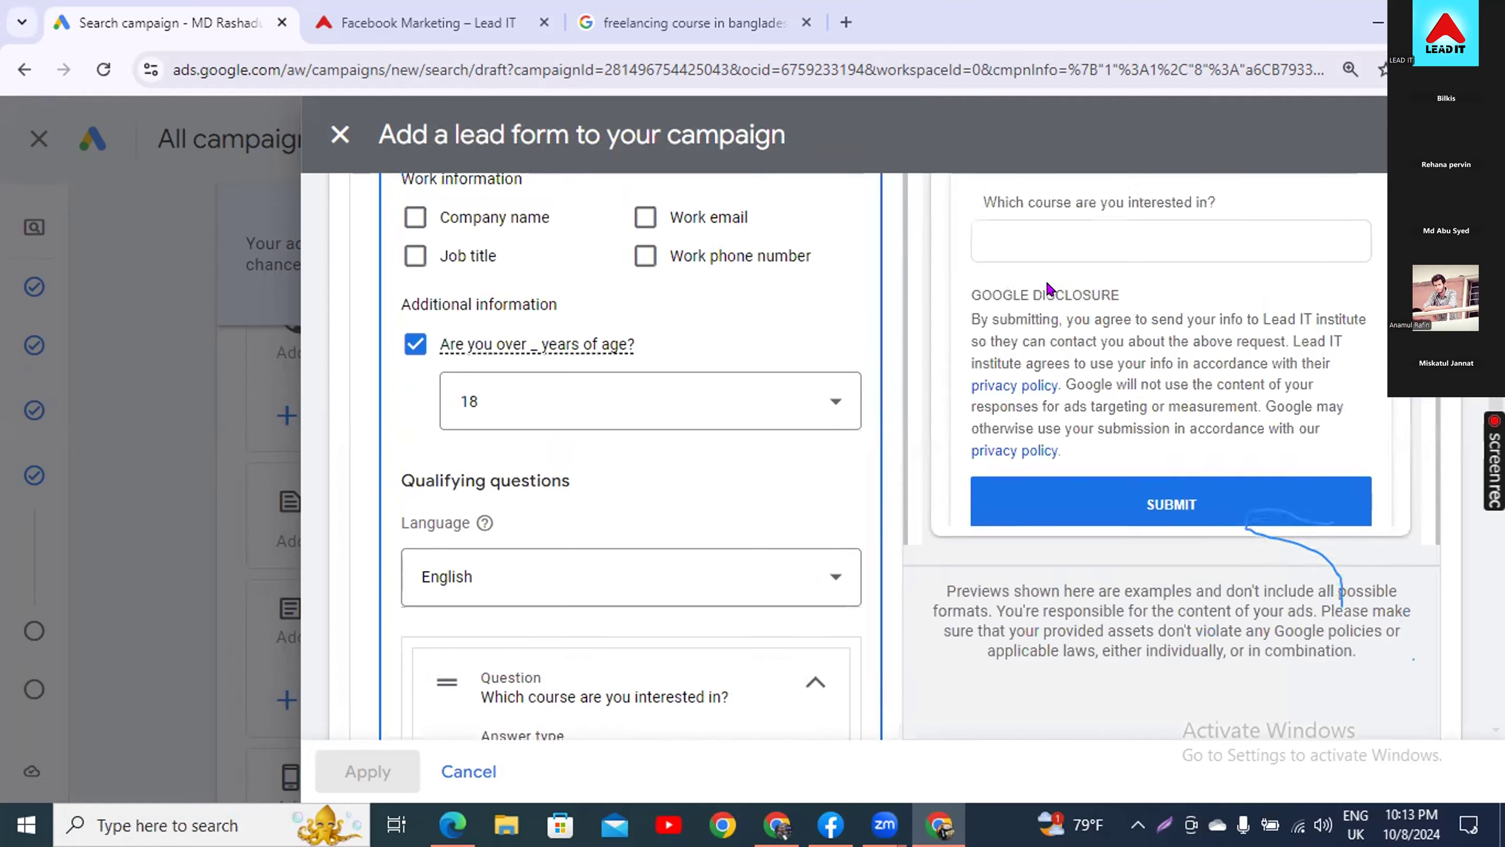
# - Switch to the Lead IT website and open its Privacy Policy page from the footer links
pyautogui.scroll(2, 1047, 287)
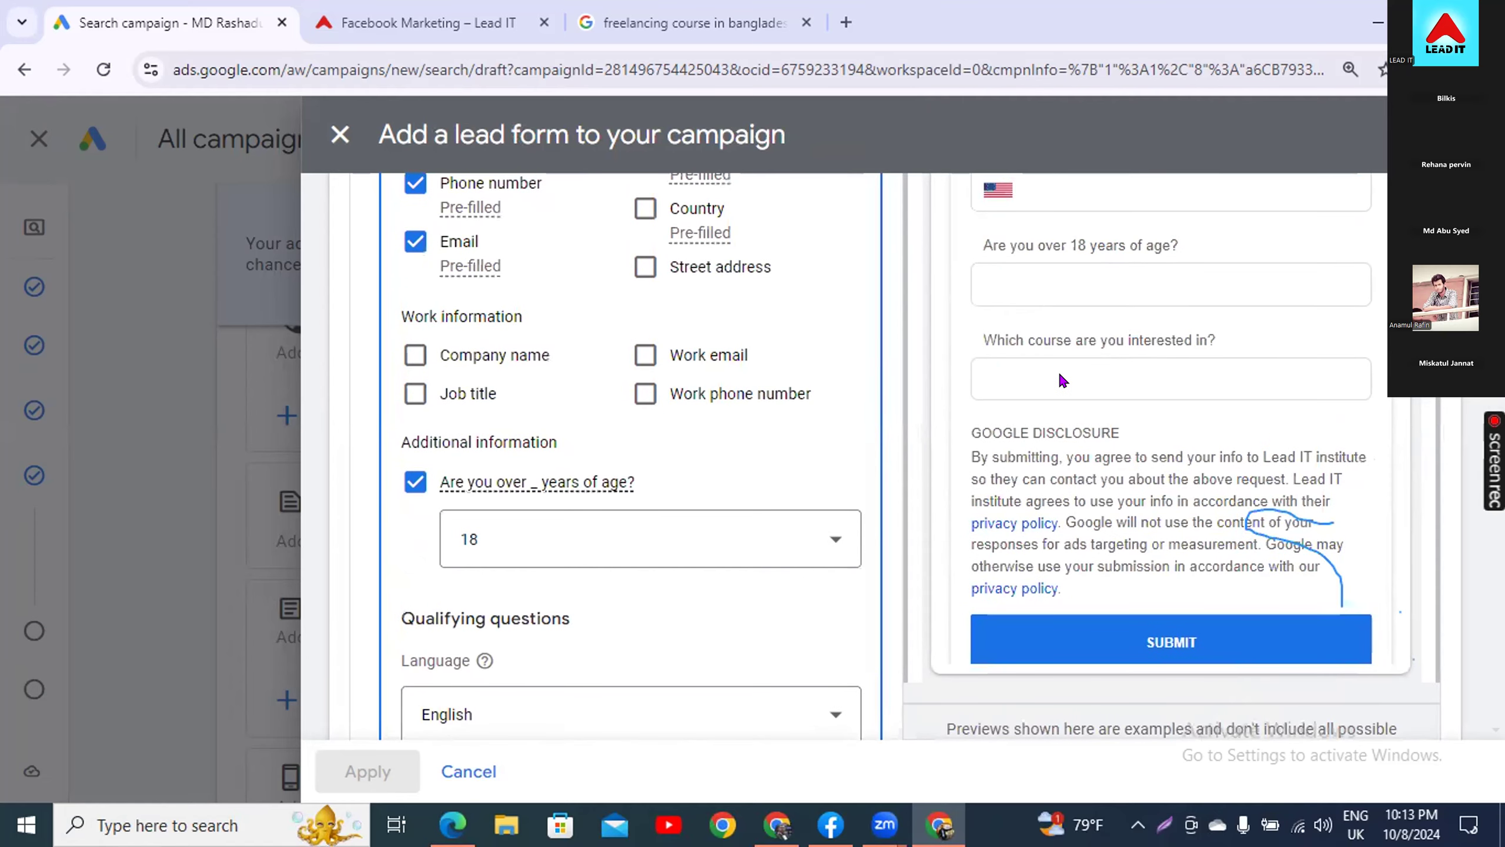
pyautogui.scroll(-6, 670, 473)
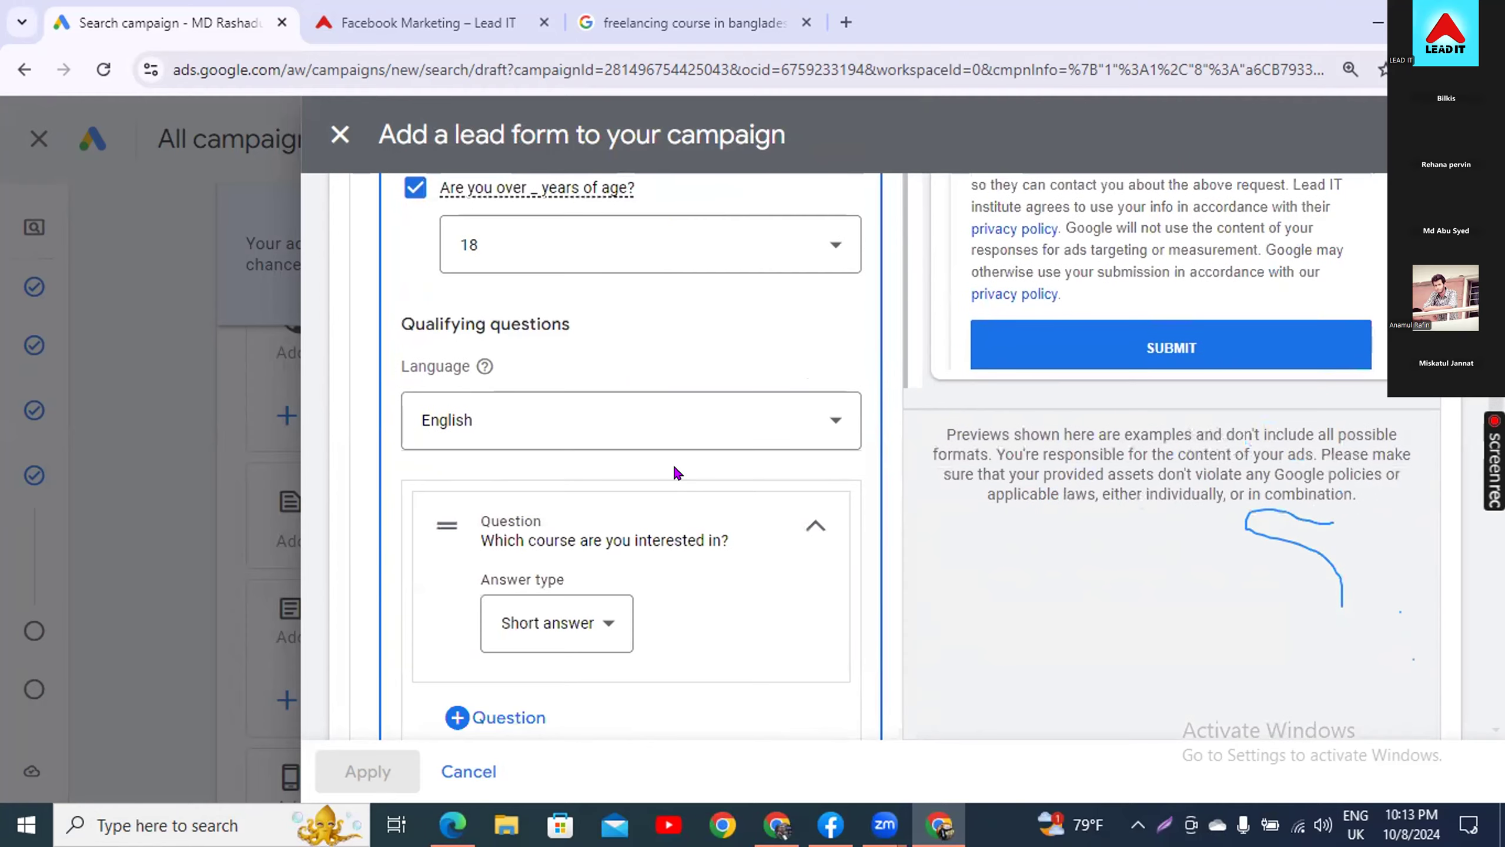
pyautogui.scroll(-2, 687, 479)
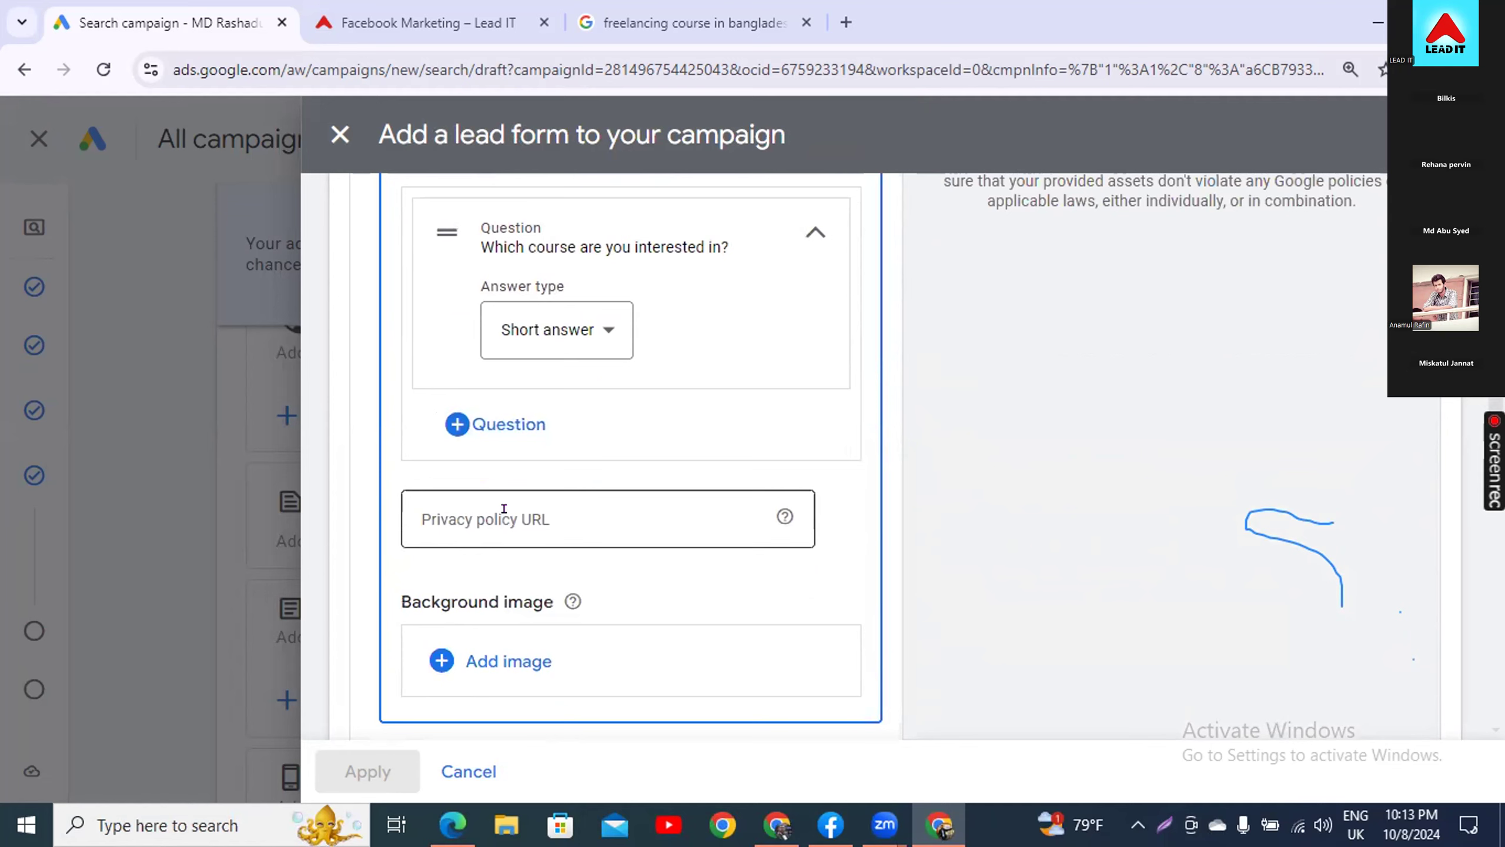
pyautogui.click(447, 23)
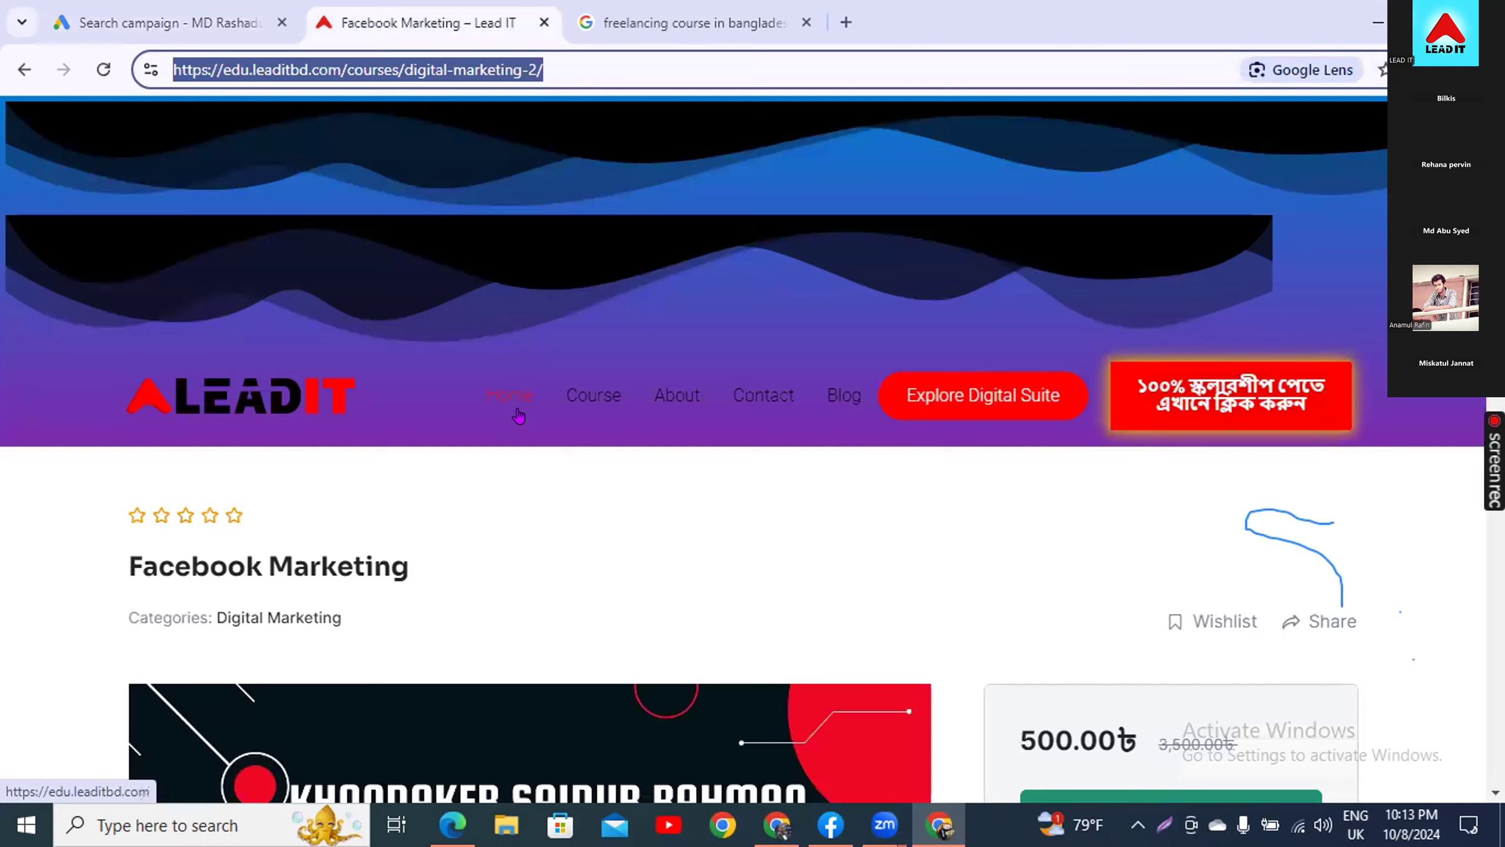
pyautogui.scroll(-10, 746, 601)
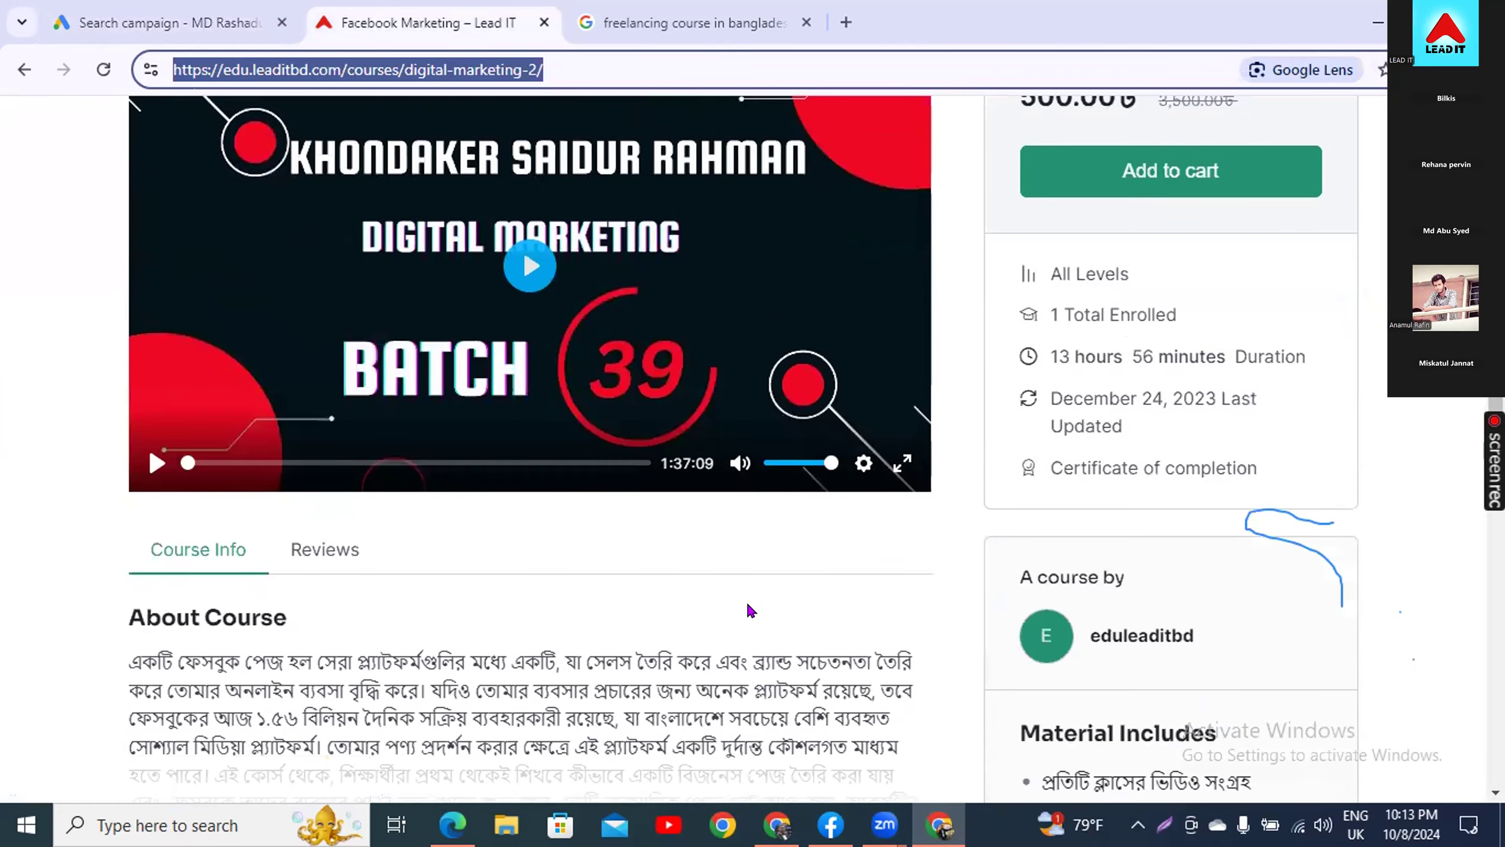
pyautogui.scroll(-15, 748, 611)
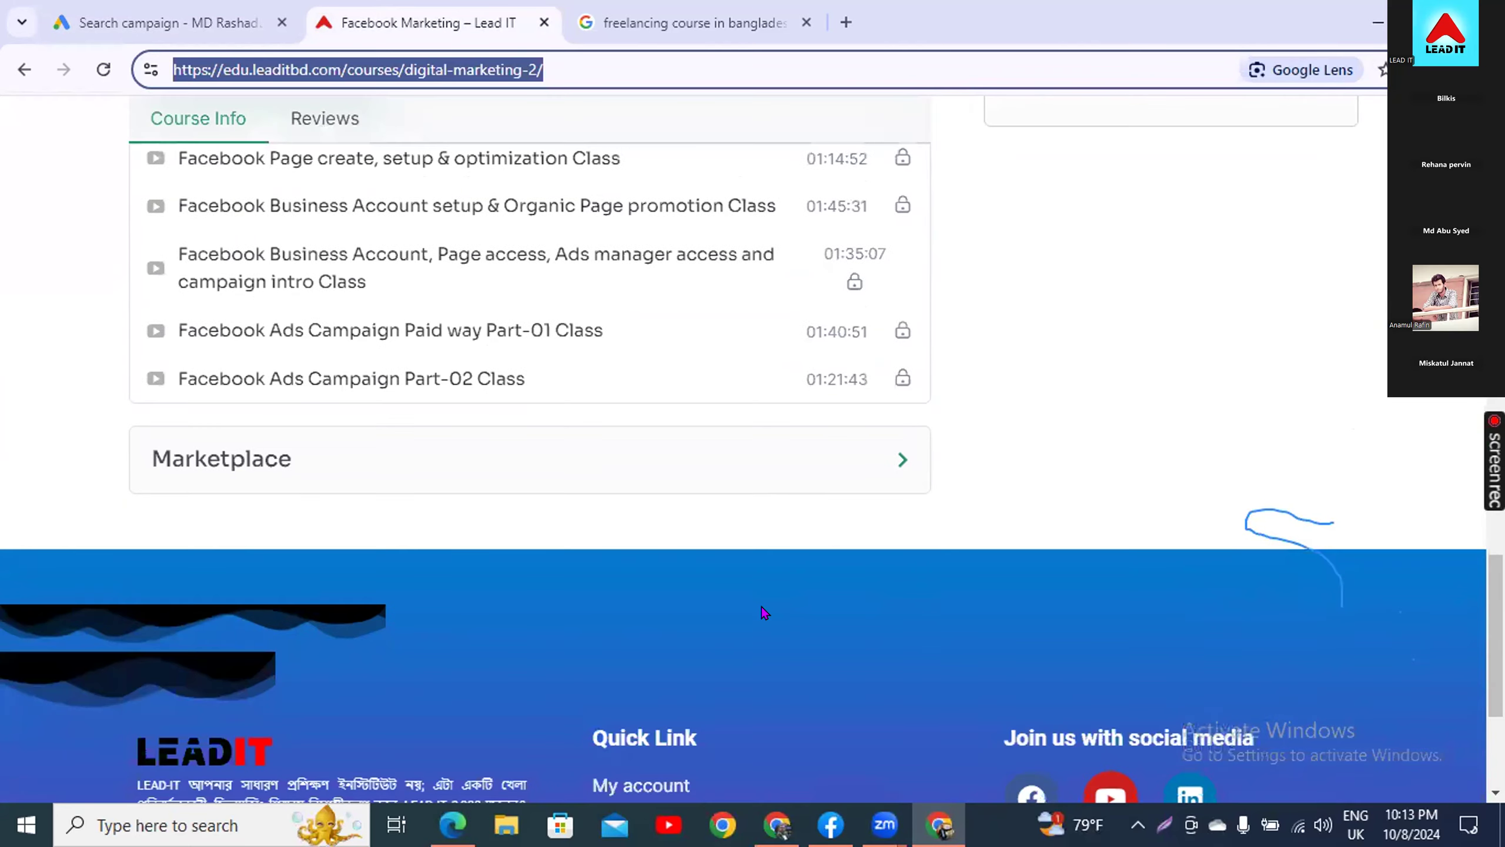
pyautogui.scroll(-5, 764, 613)
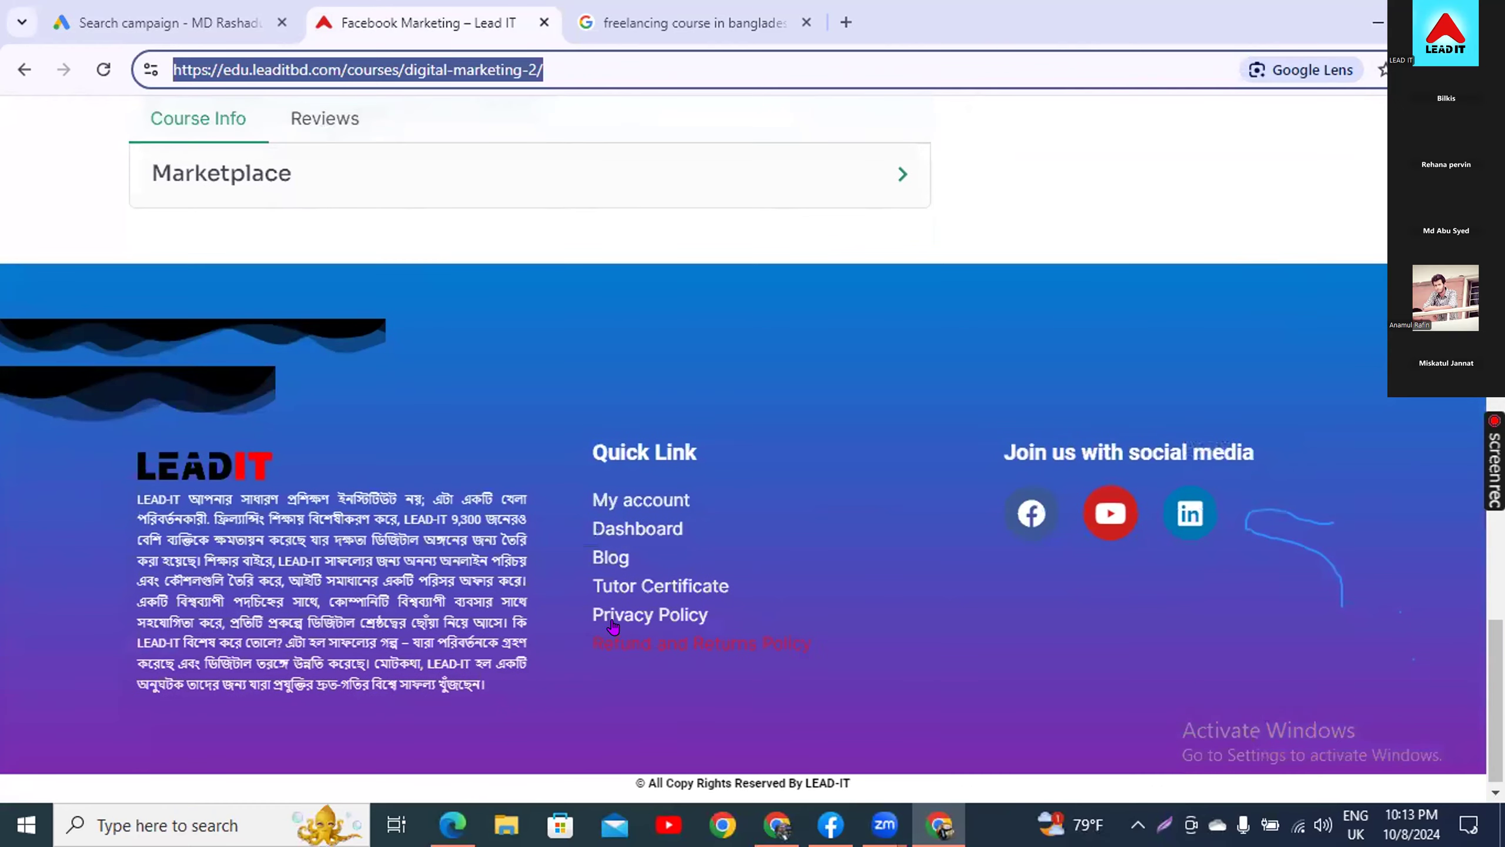
pyautogui.click(629, 611)
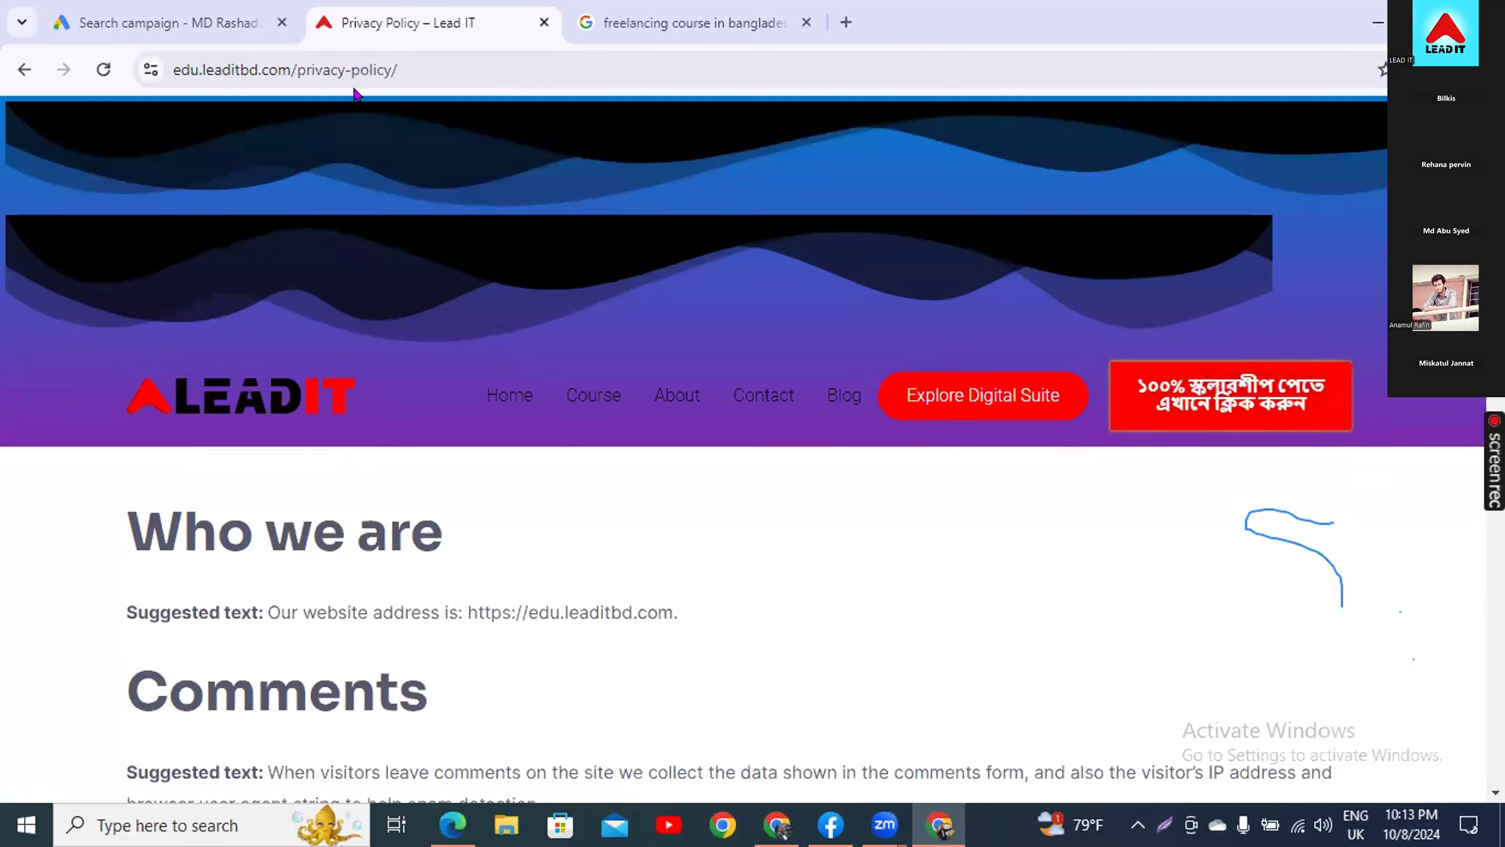
pyautogui.click(378, 74)
pyautogui.click(382, 70)
pyautogui.moveTo(468, 59); pyautogui.dragTo(16, 50)
pyautogui.hotkey('ctrl', 'c')
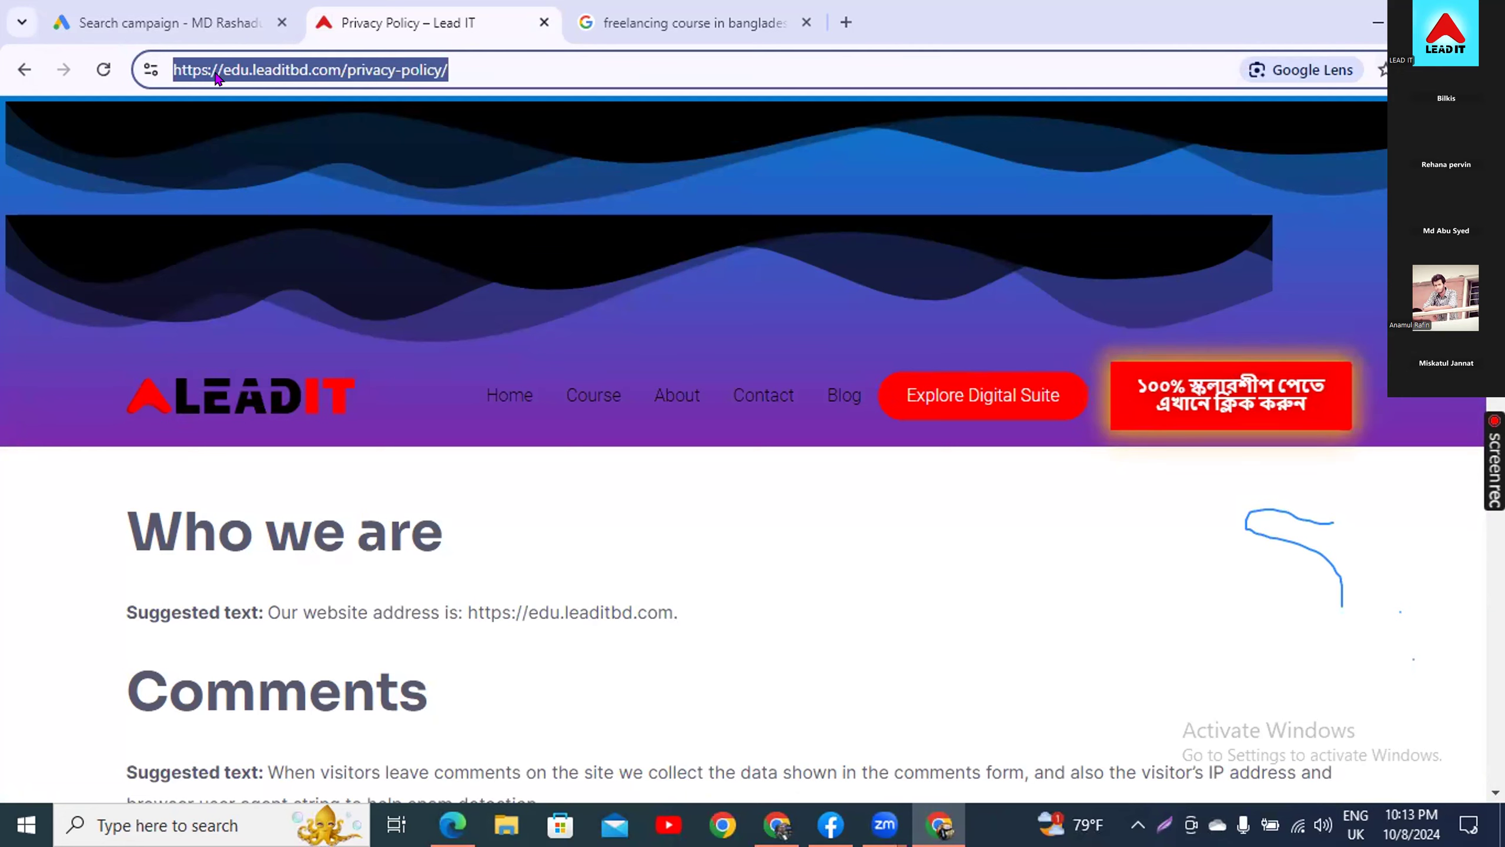
pyautogui.click(184, 23)
pyautogui.click(409, 517)
pyautogui.hotkey('ctrl', 'v')
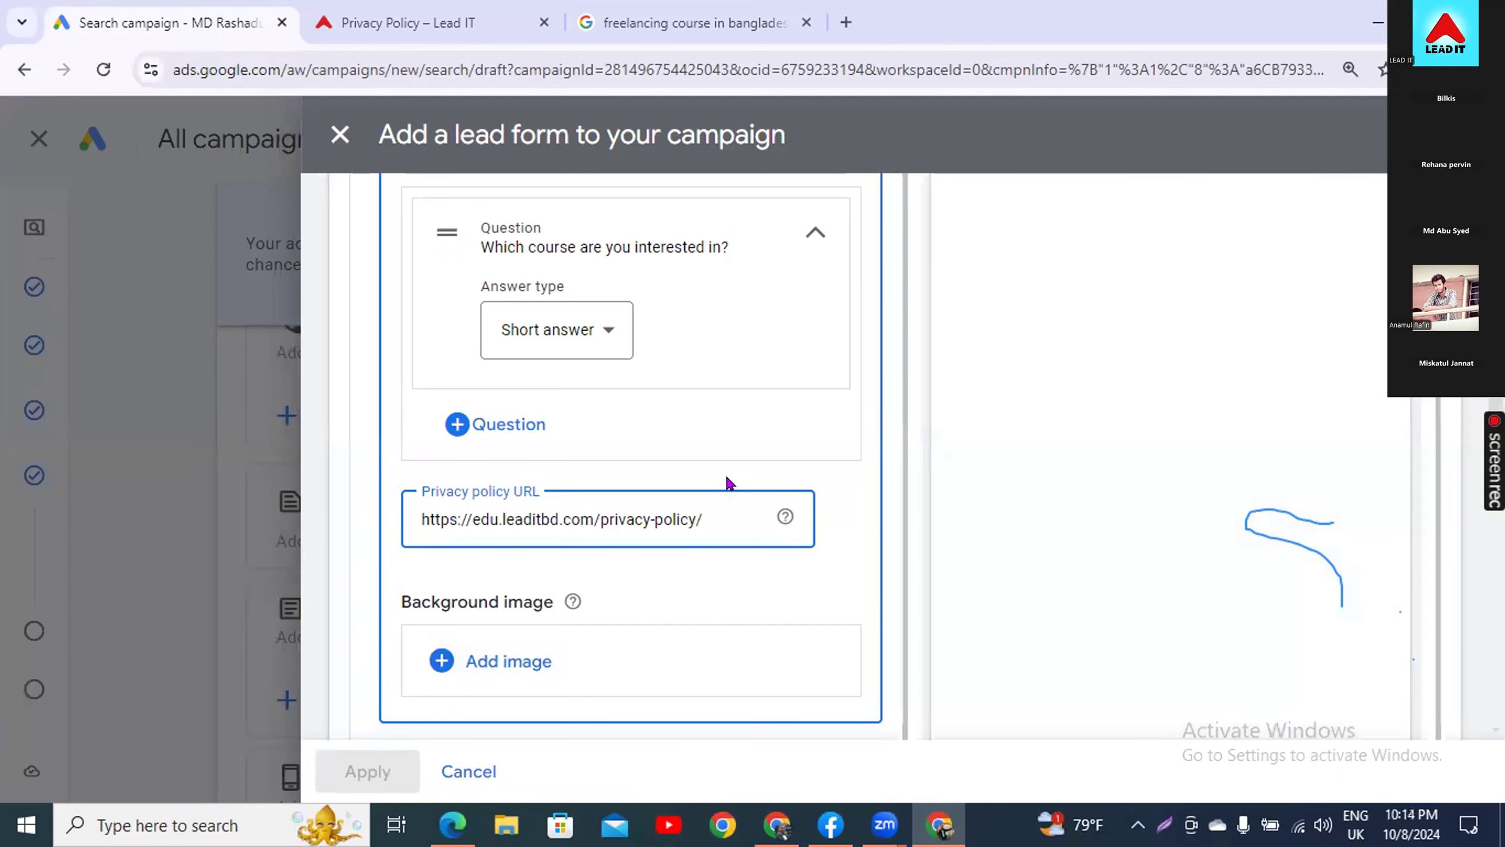
pyautogui.scroll(5, 936, 652)
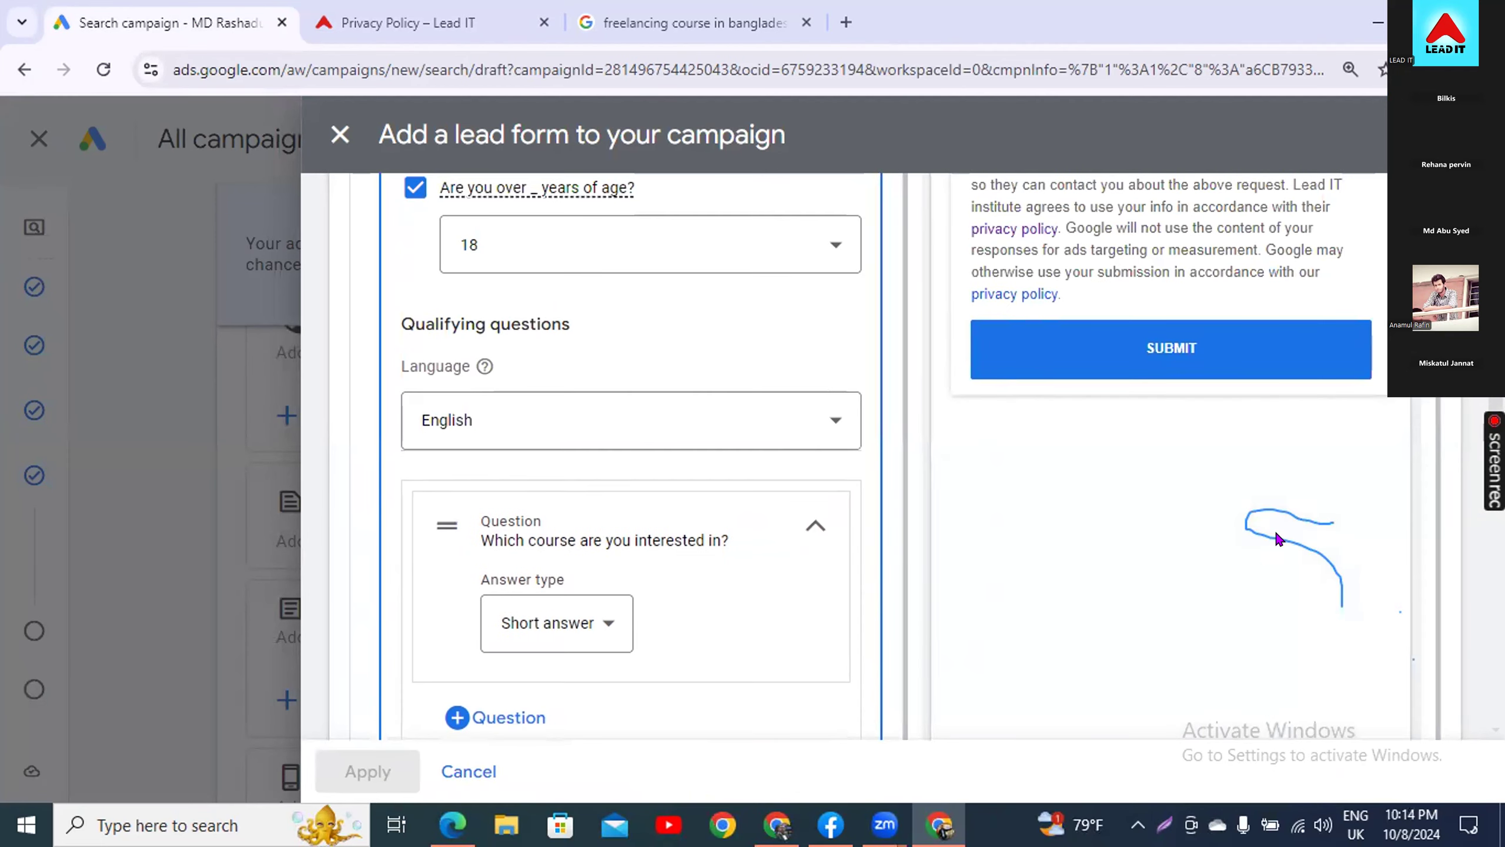
# - Examine the asset library and upload sources available for the lead form's background image, leaving without choosing an image
pyautogui.scroll(-7, 1011, 551)
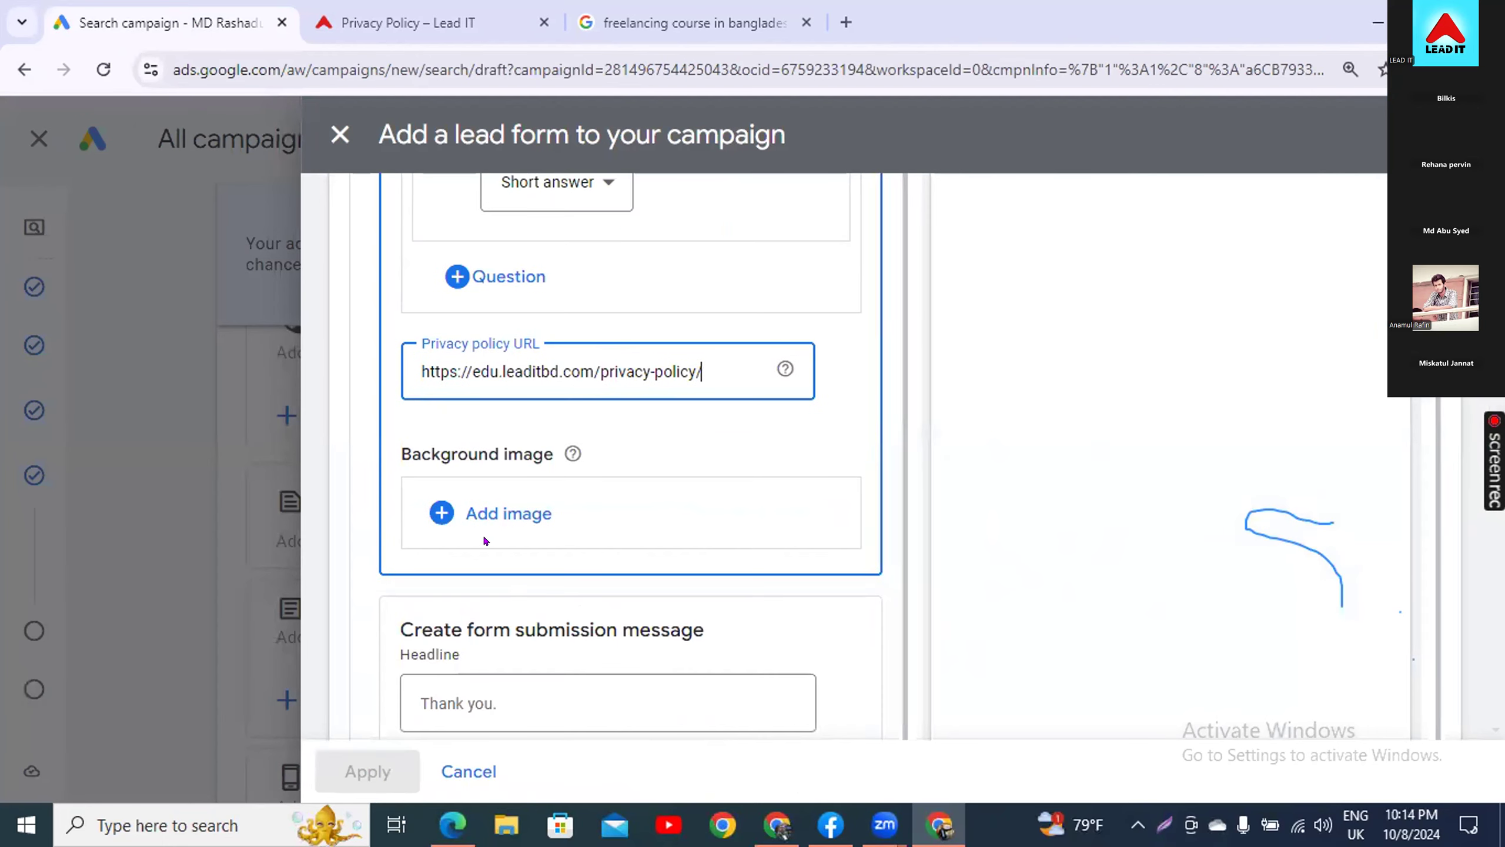
pyautogui.click(491, 512)
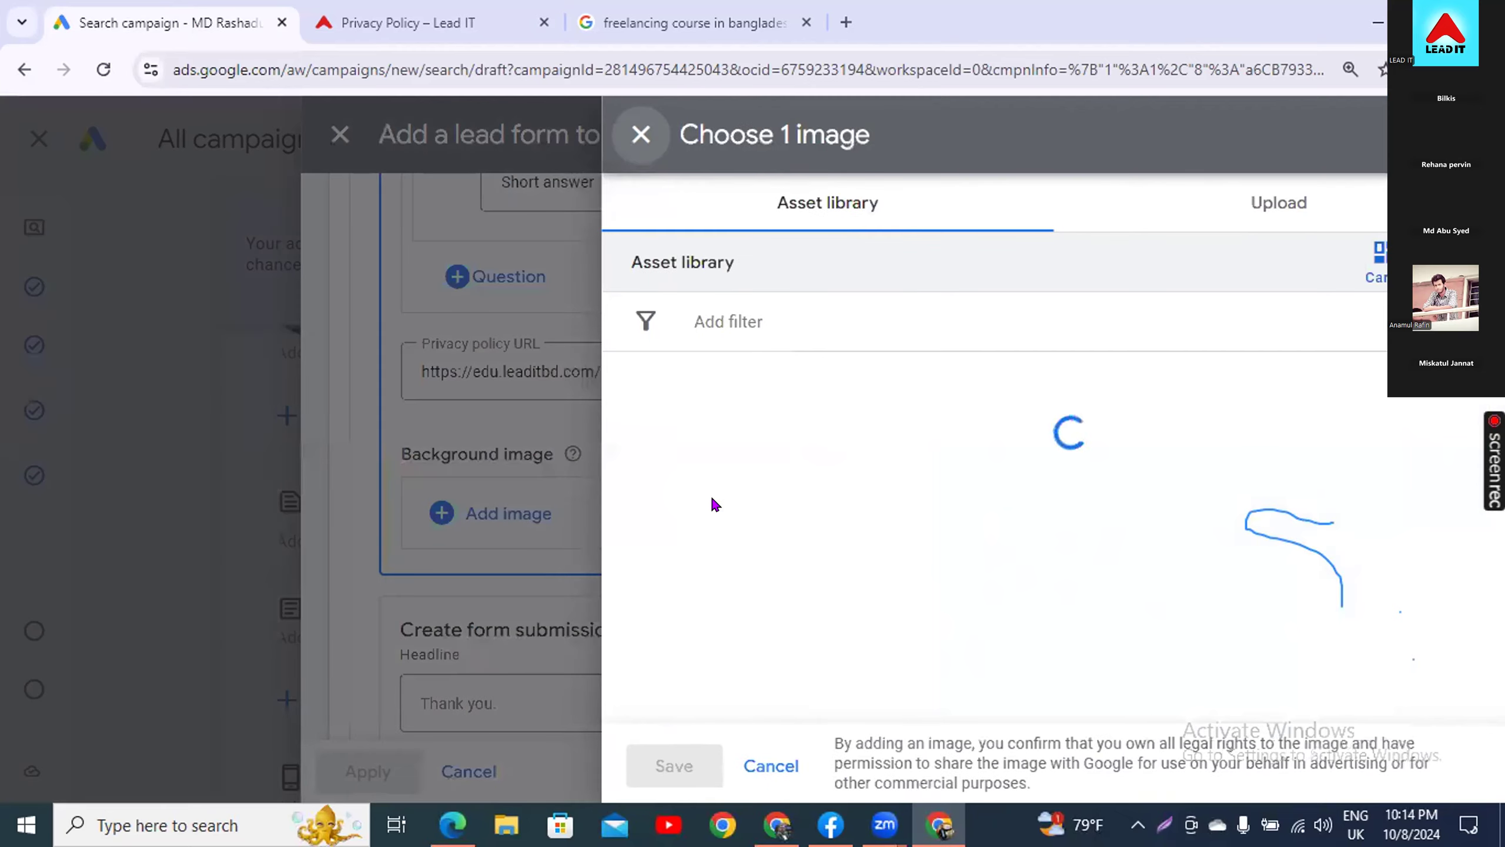
pyautogui.click(1237, 205)
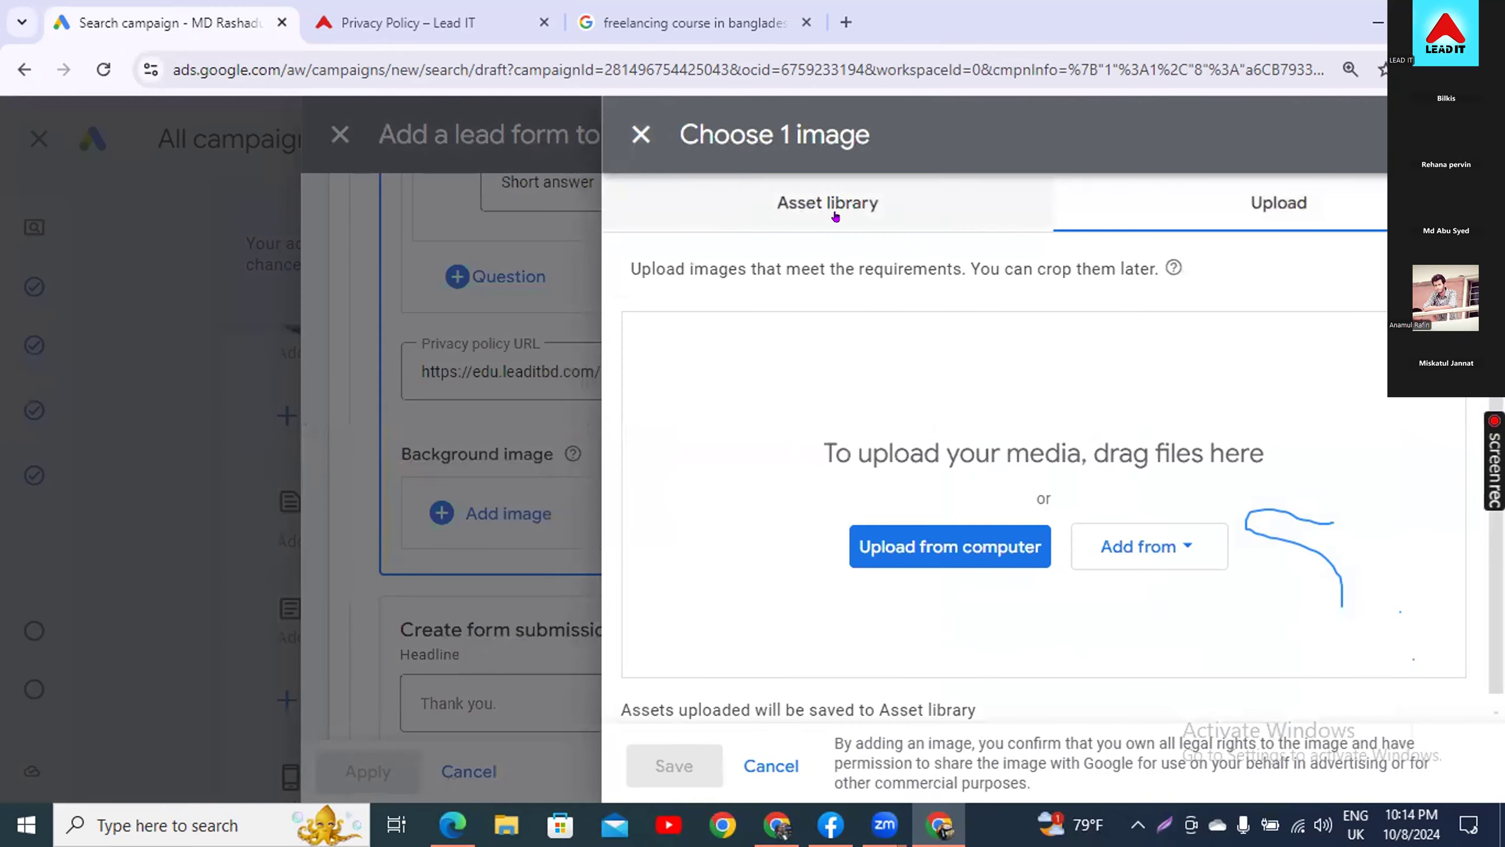
pyautogui.click(785, 207)
pyautogui.click(1274, 196)
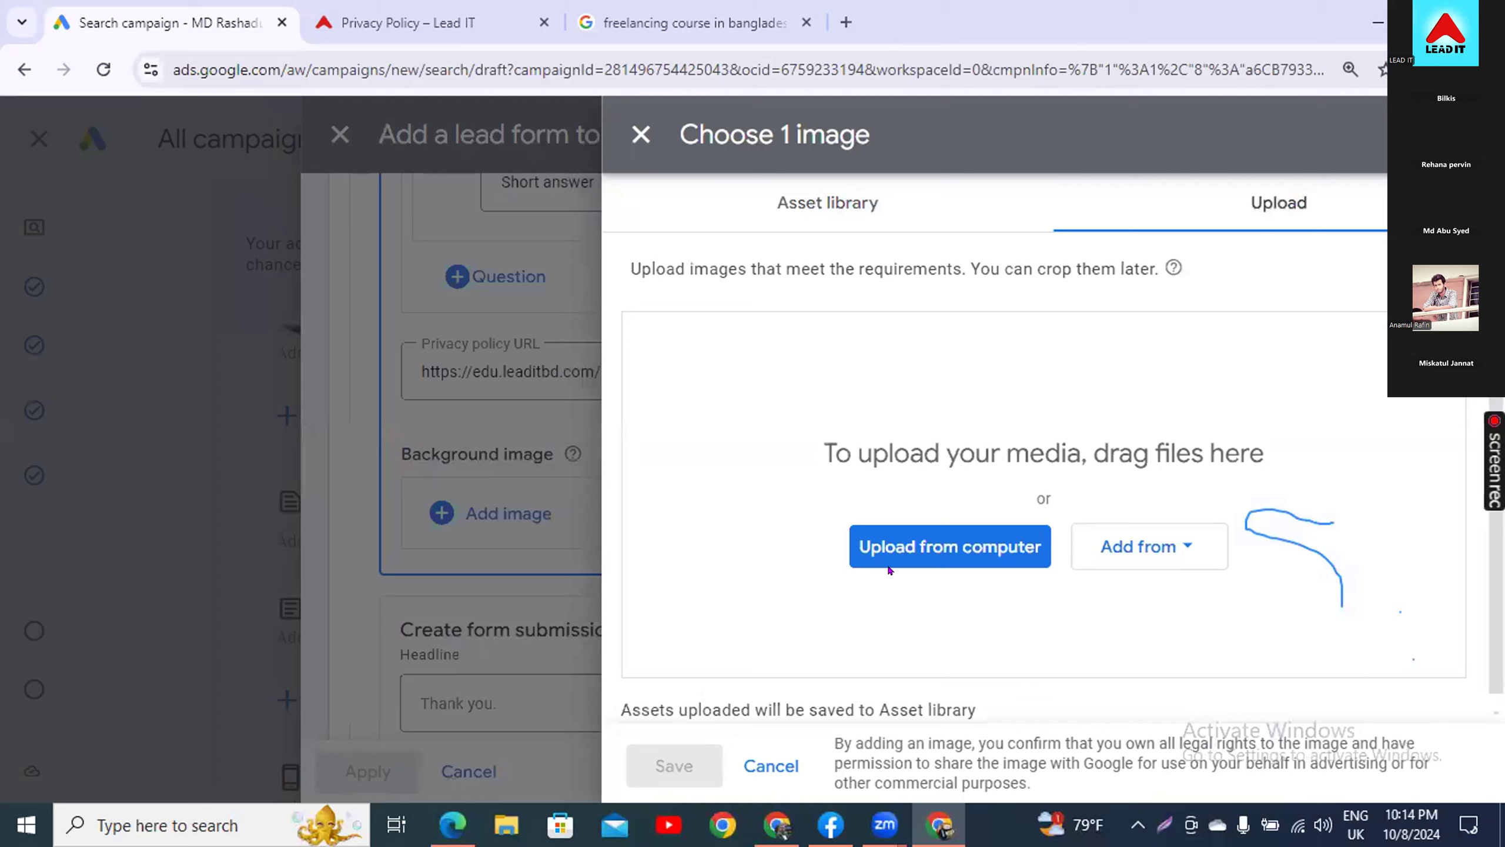
pyautogui.click(1170, 545)
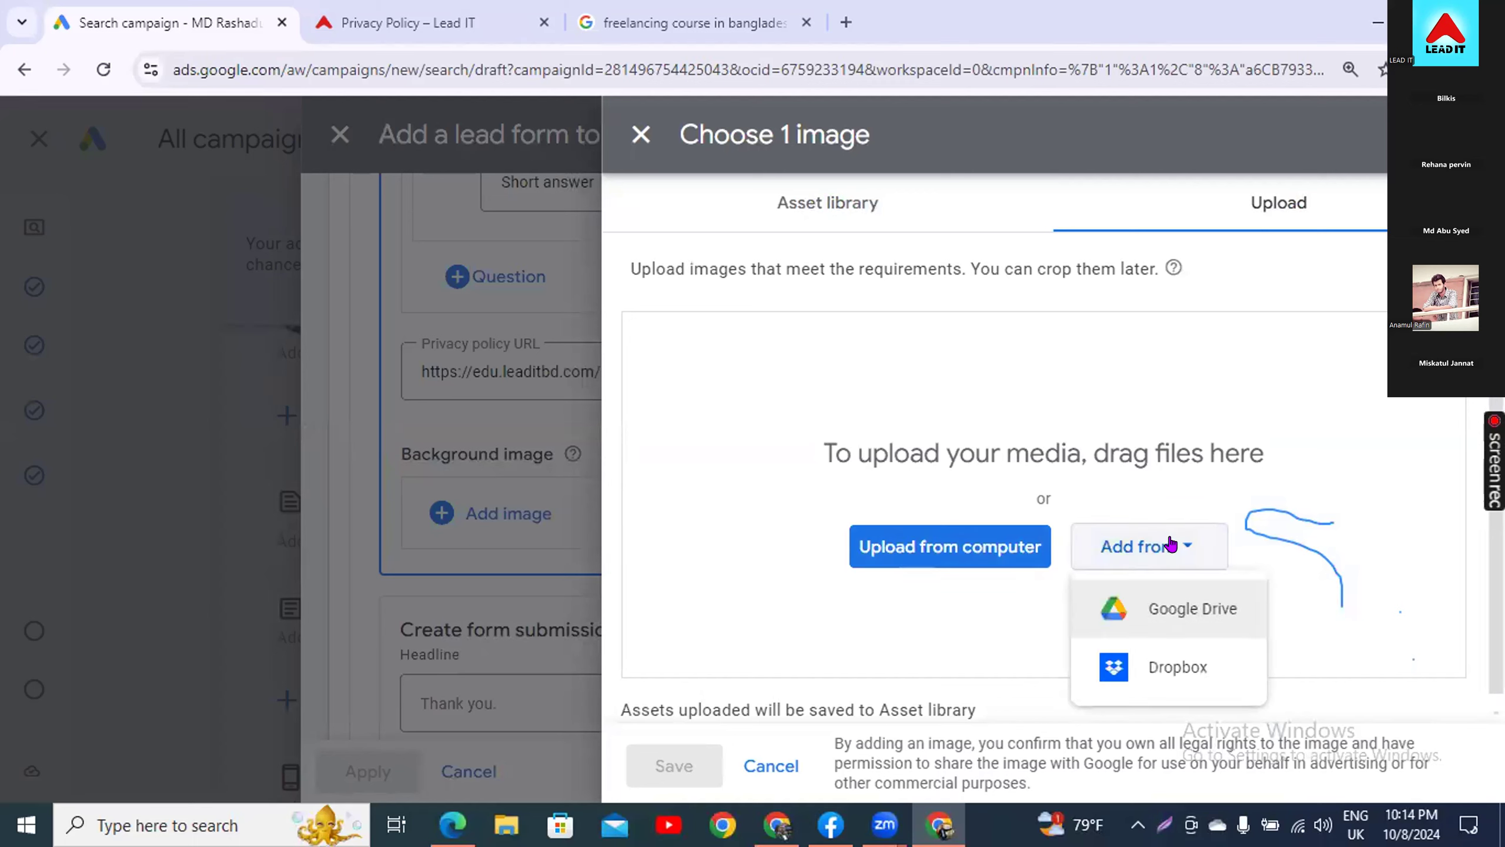
pyautogui.click(1116, 436)
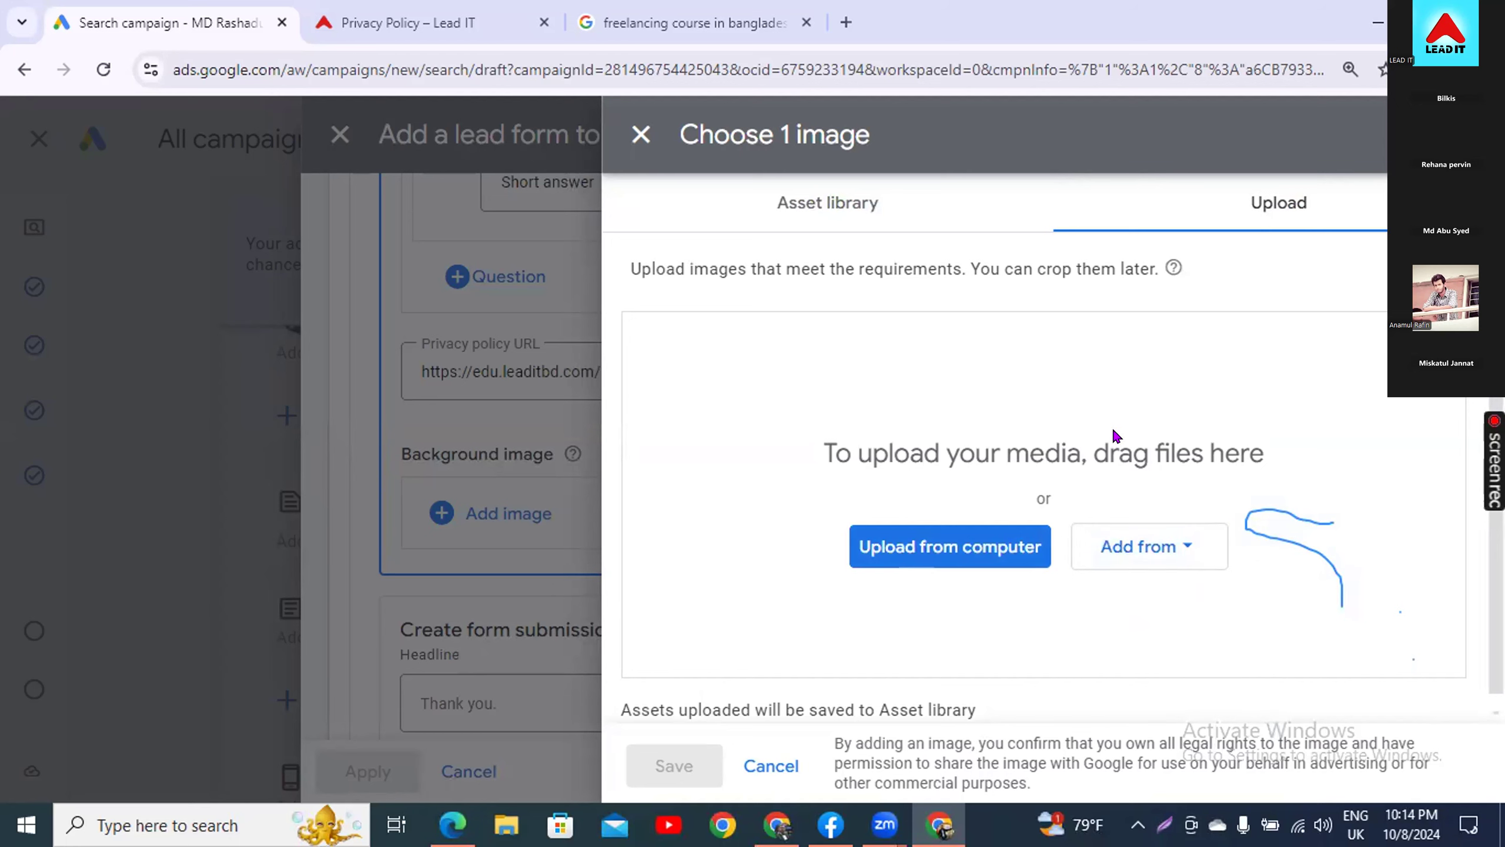
pyautogui.click(905, 205)
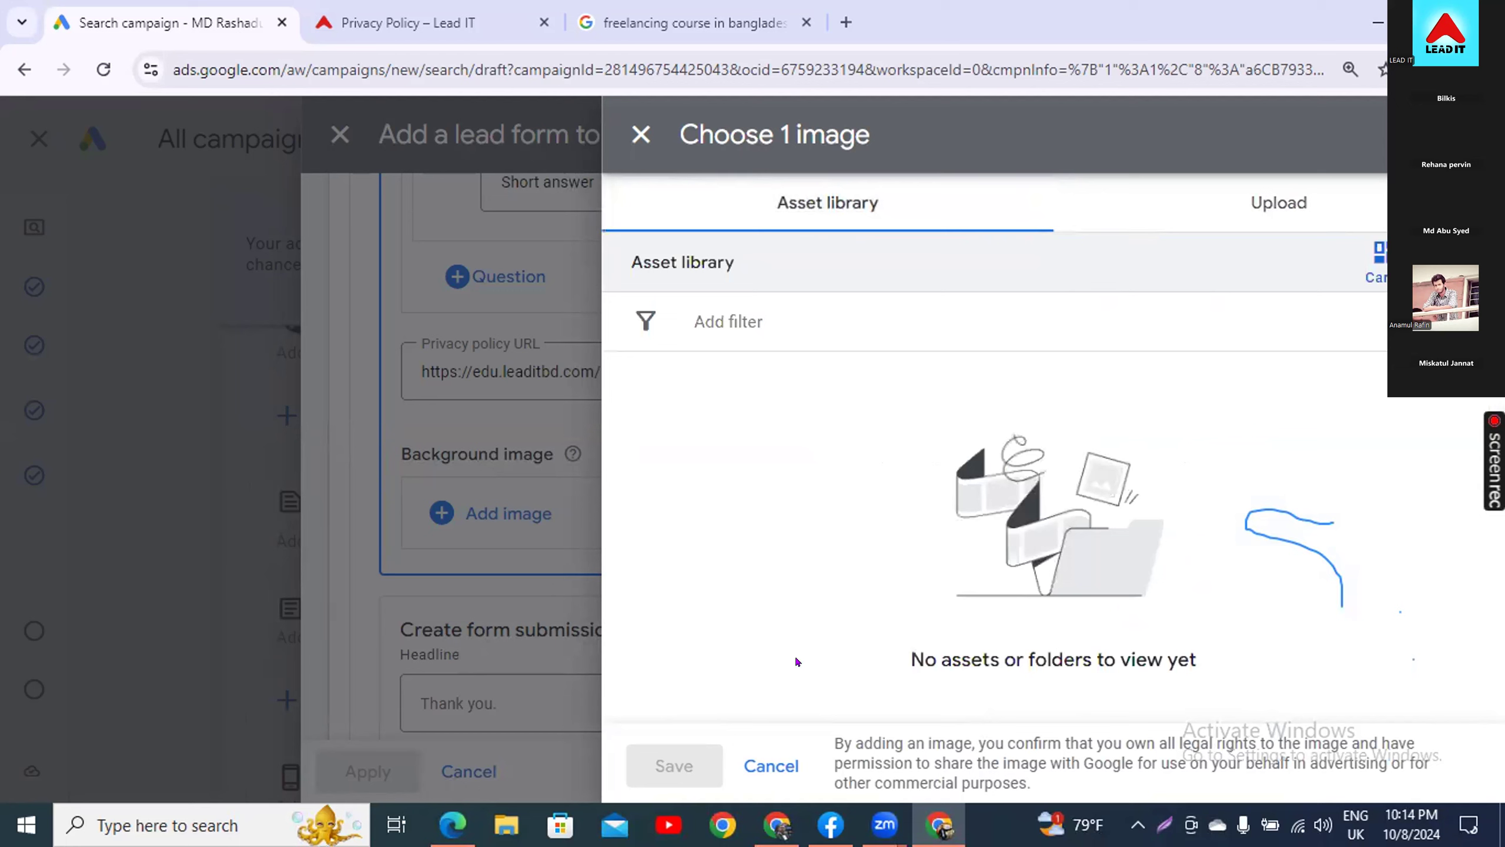
pyautogui.click(1170, 214)
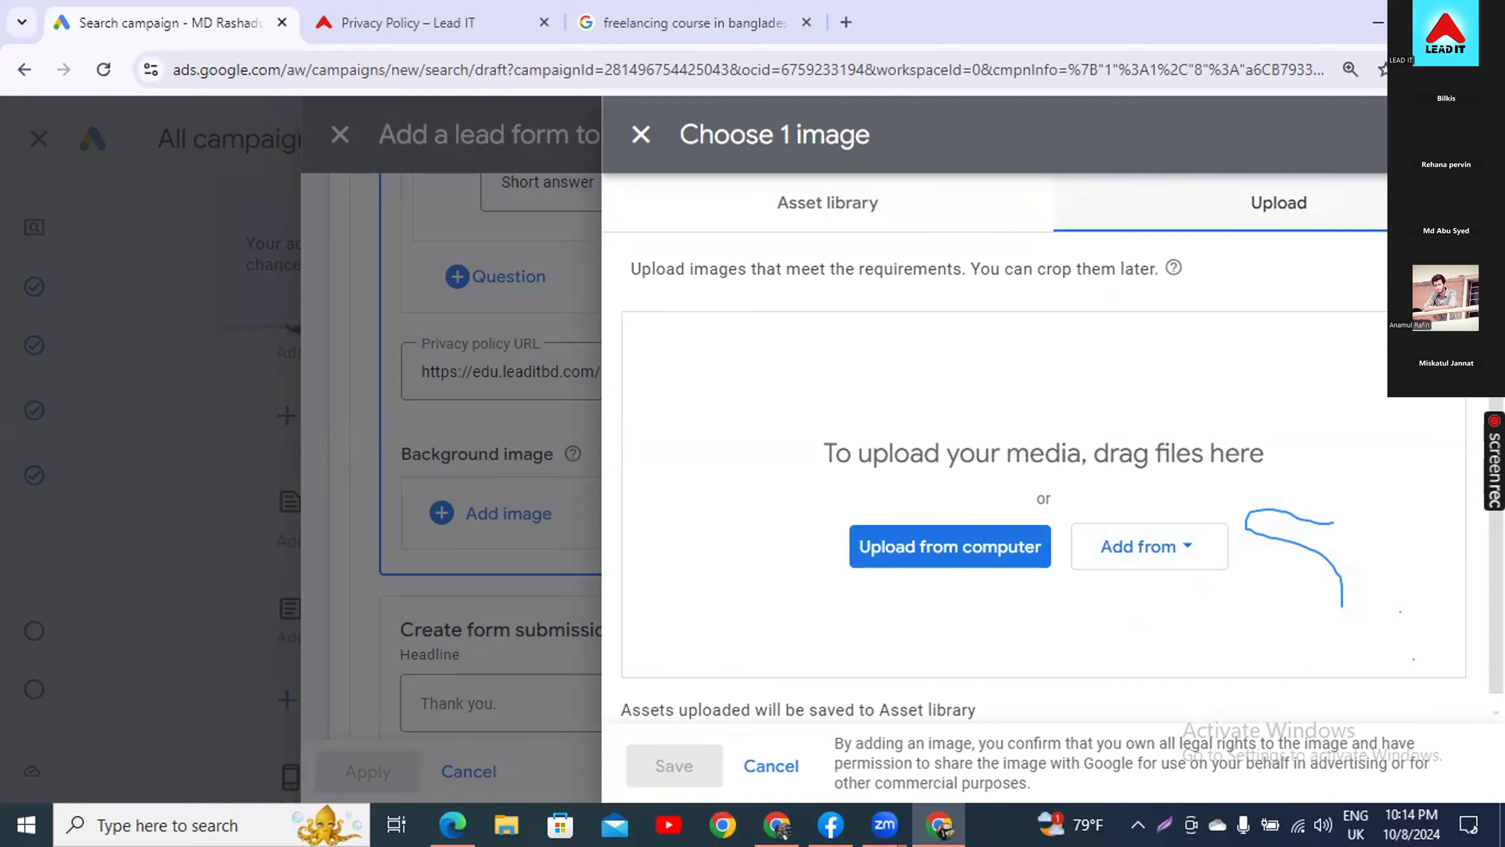
pyautogui.click(640, 134)
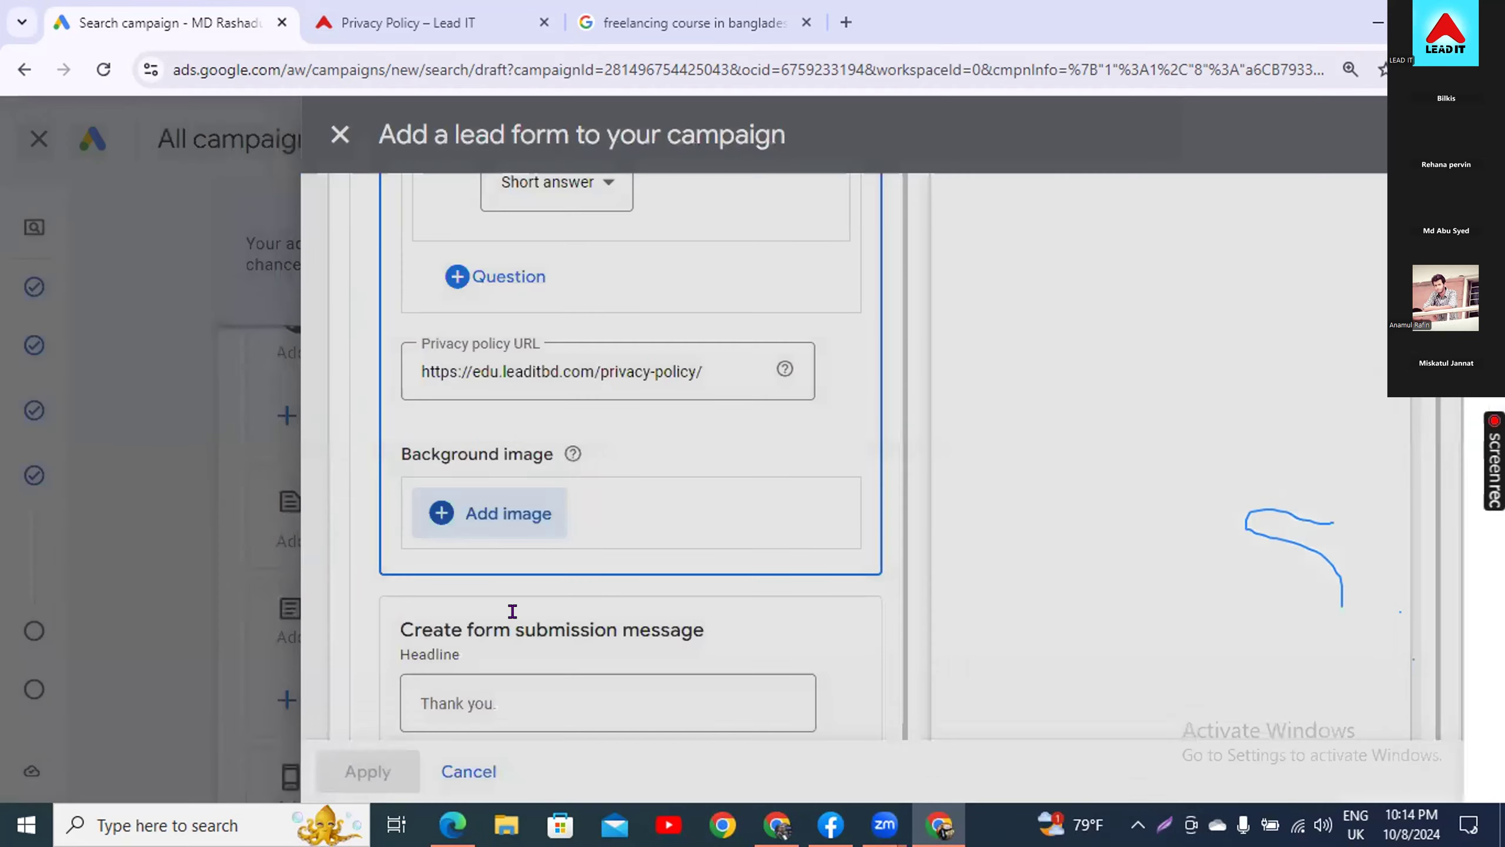
# - Enter "Thank you for submisting" as the headline of the form submission message
pyautogui.scroll(-5, 511, 612)
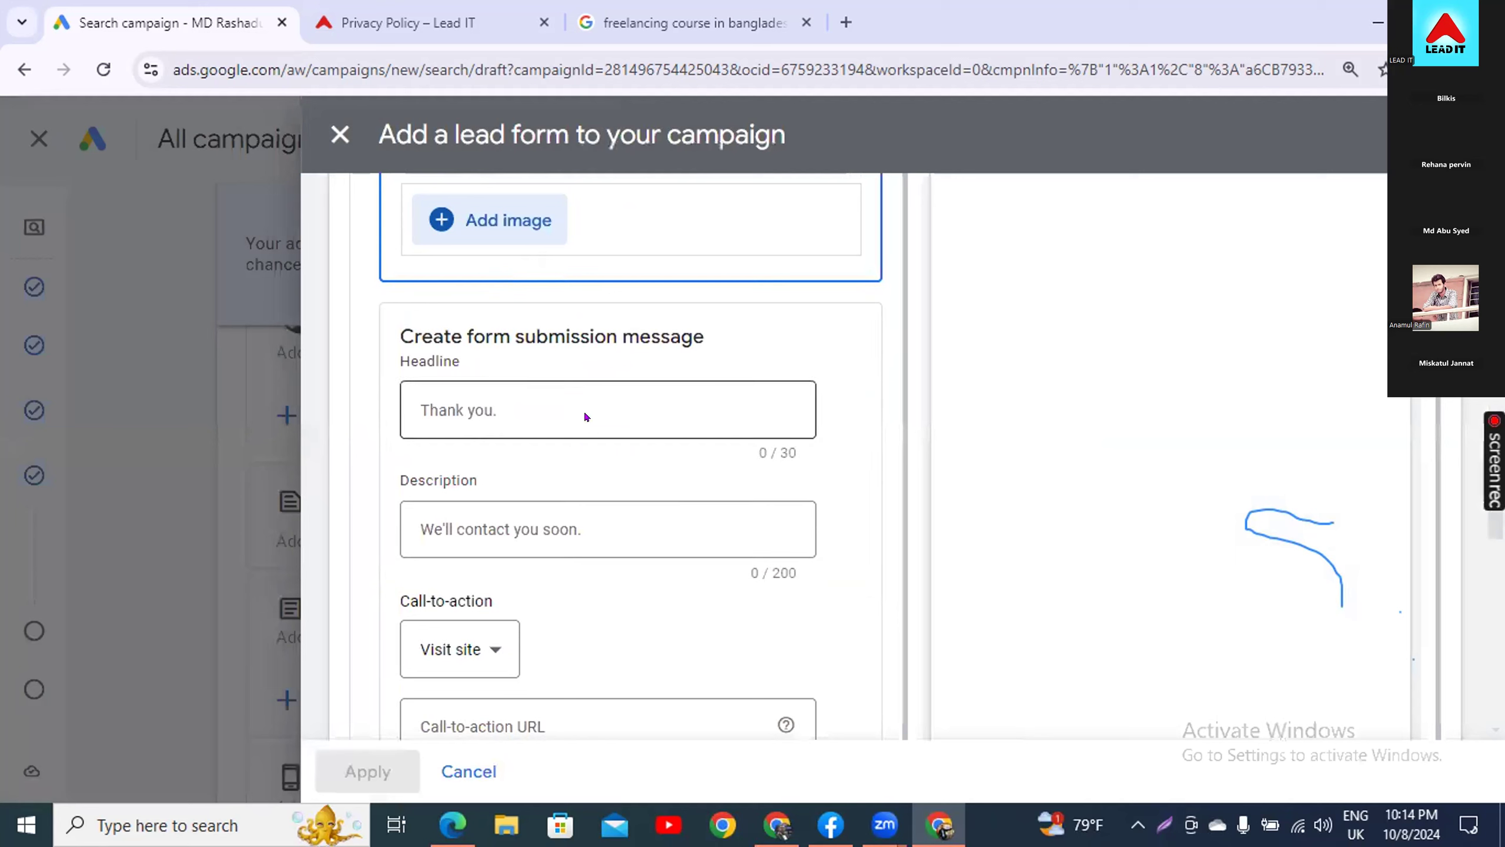
pyautogui.click(631, 399)
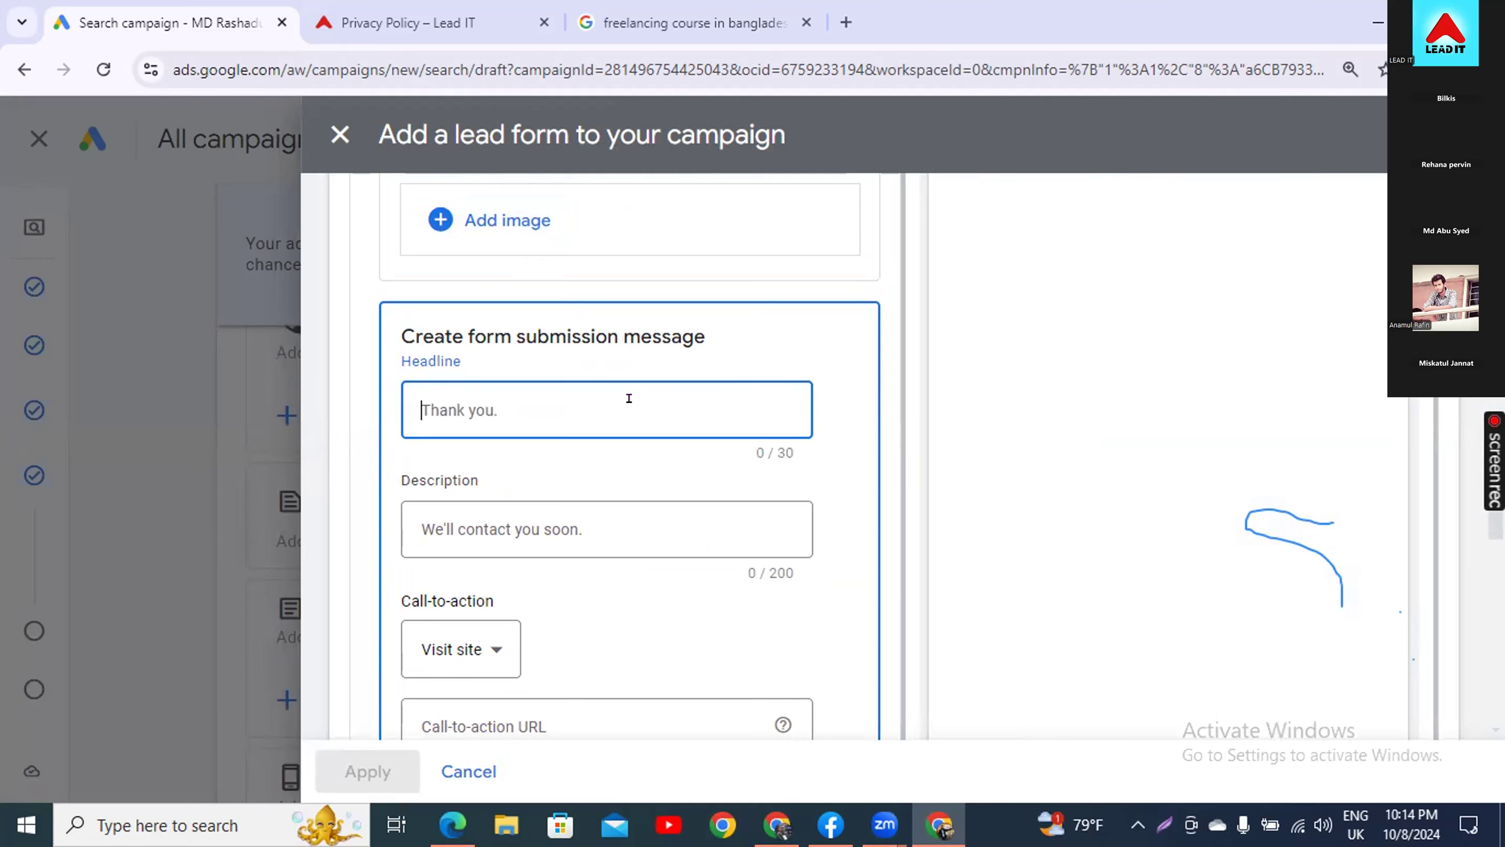
pyautogui.write('Thank you')
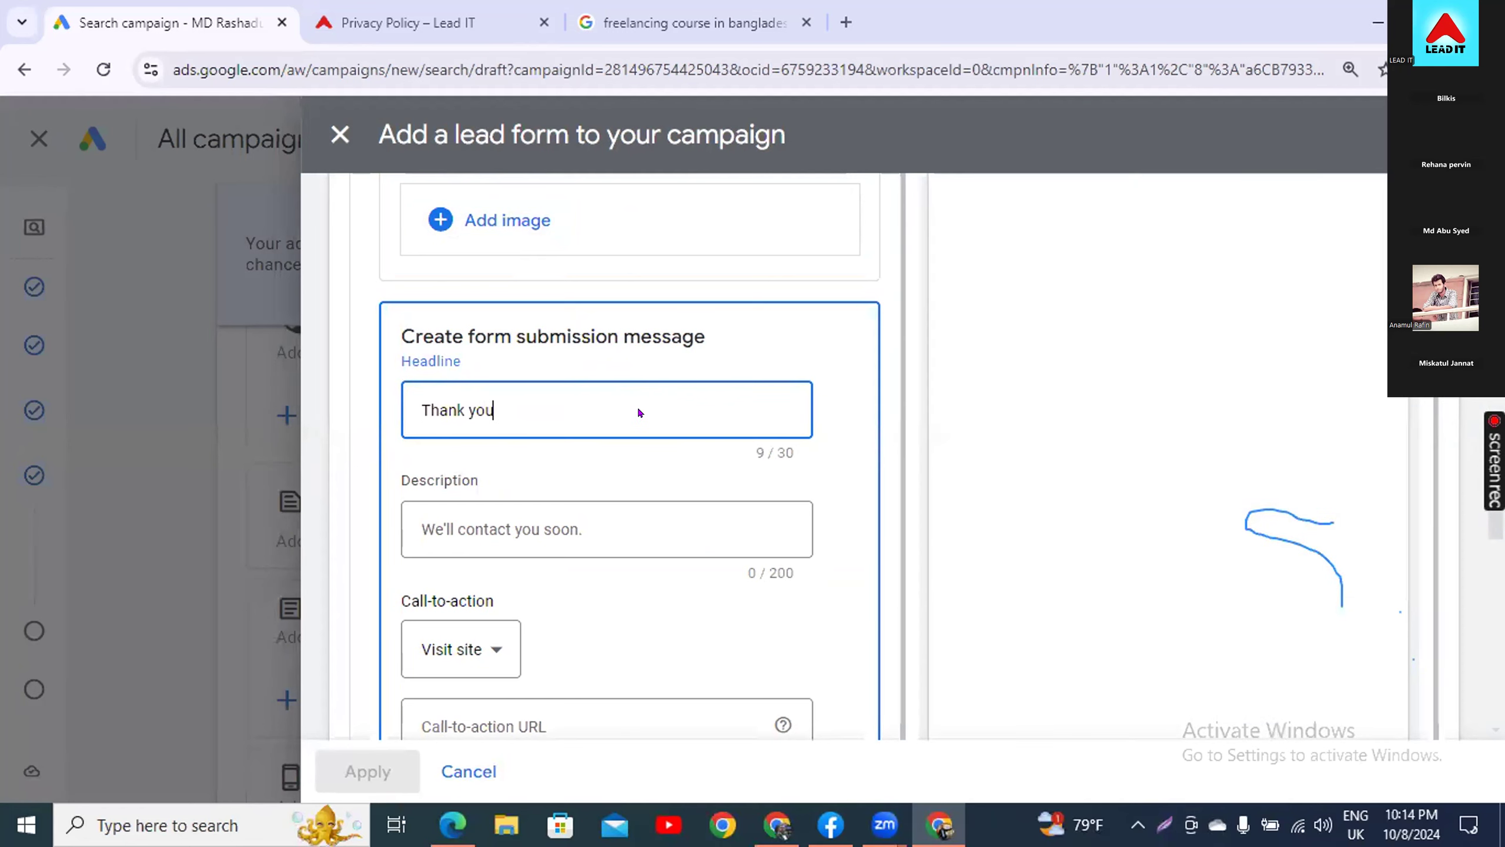
pyautogui.write(' for sub')
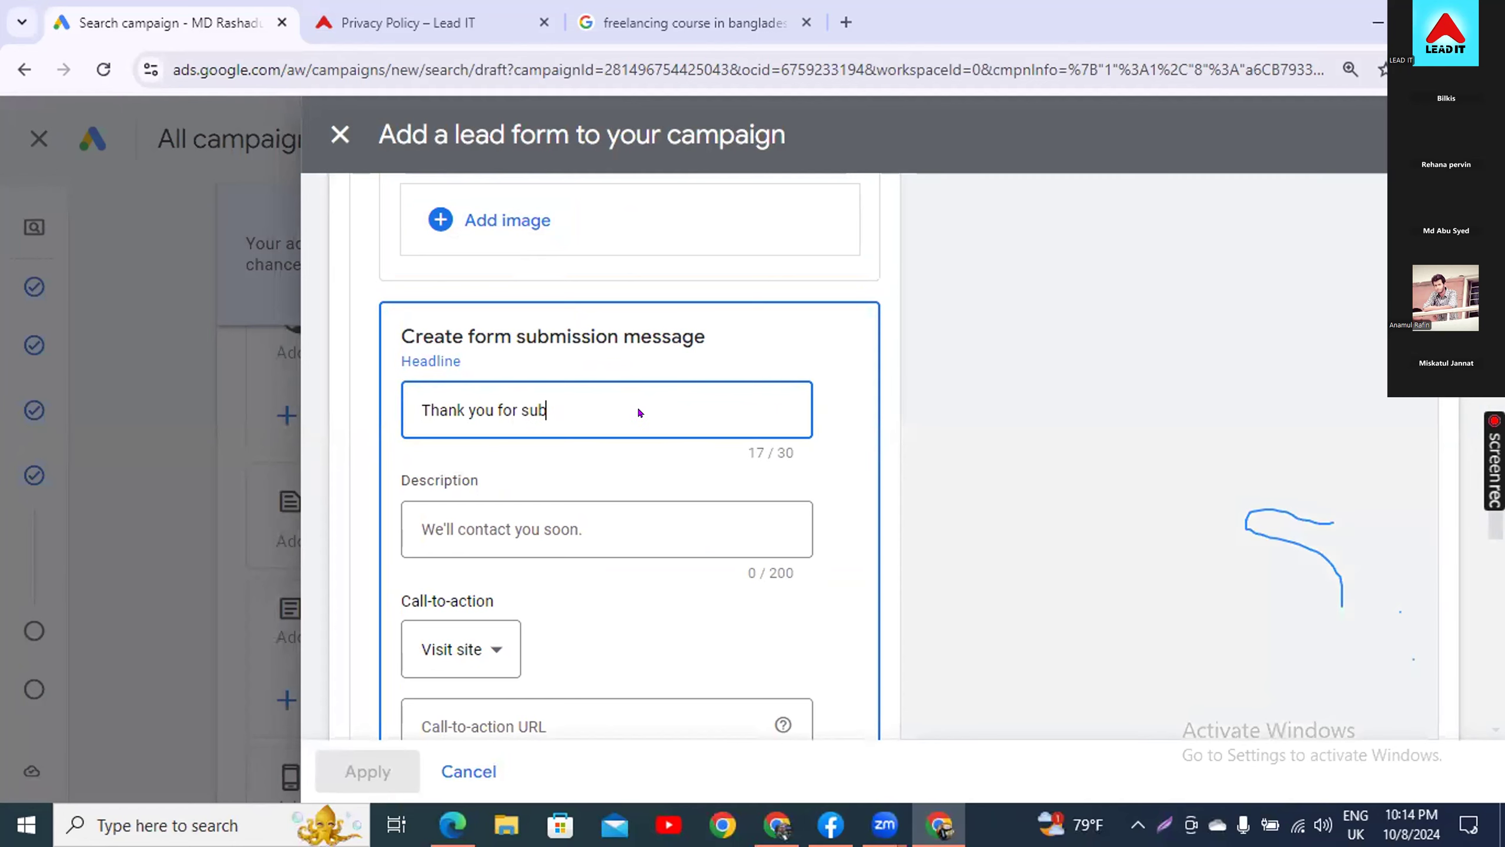
pyautogui.write('misting')
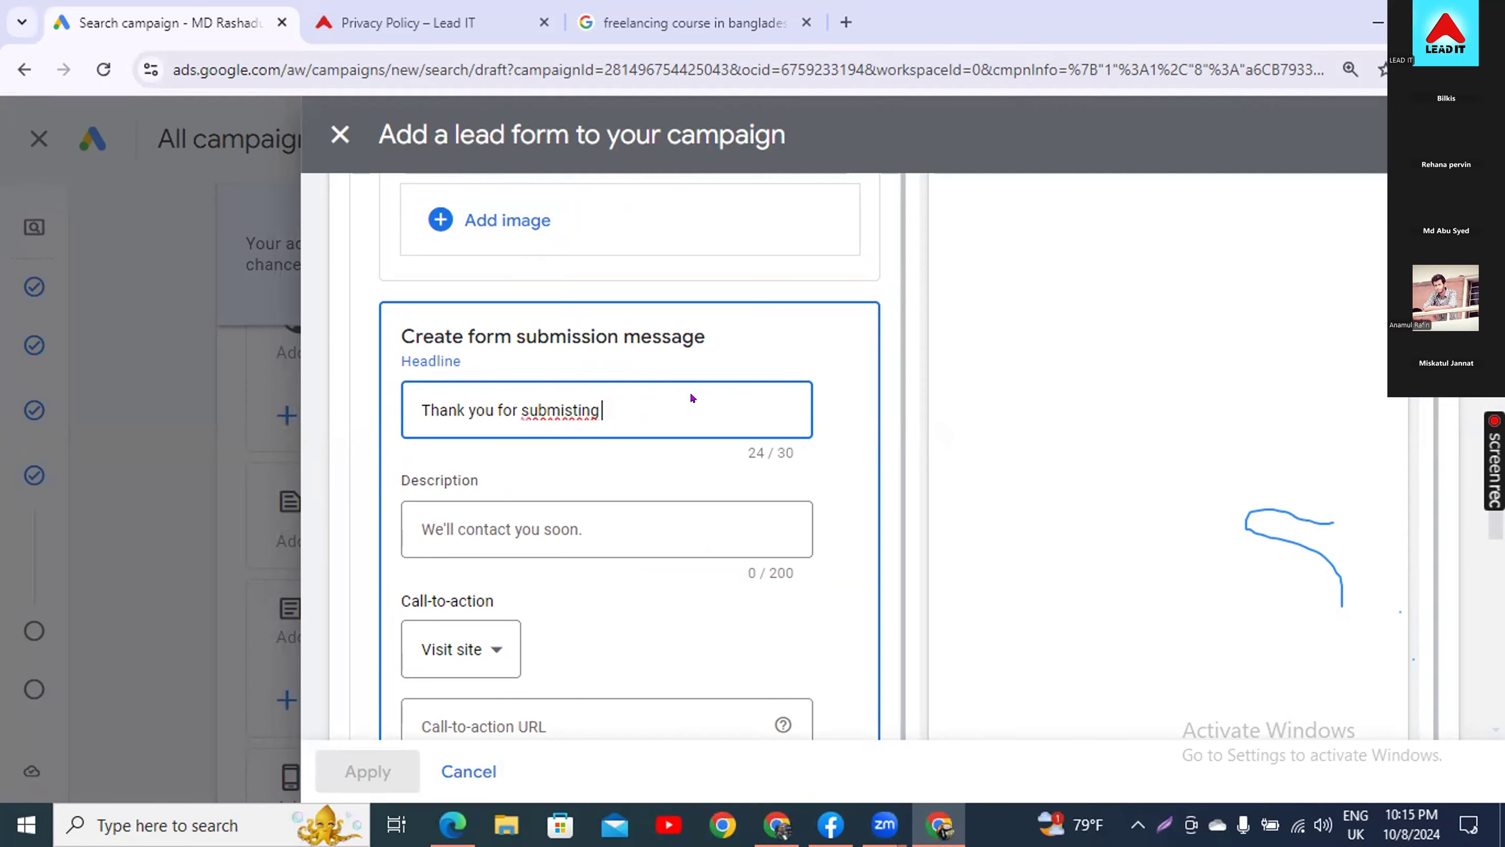
# - Correct the misspelled last word of the submission message headline to "submitting" using the spelling suggestion
pyautogui.rightClick(580, 419)
pyautogui.click(563, 415)
pyautogui.rightClick(543, 386)
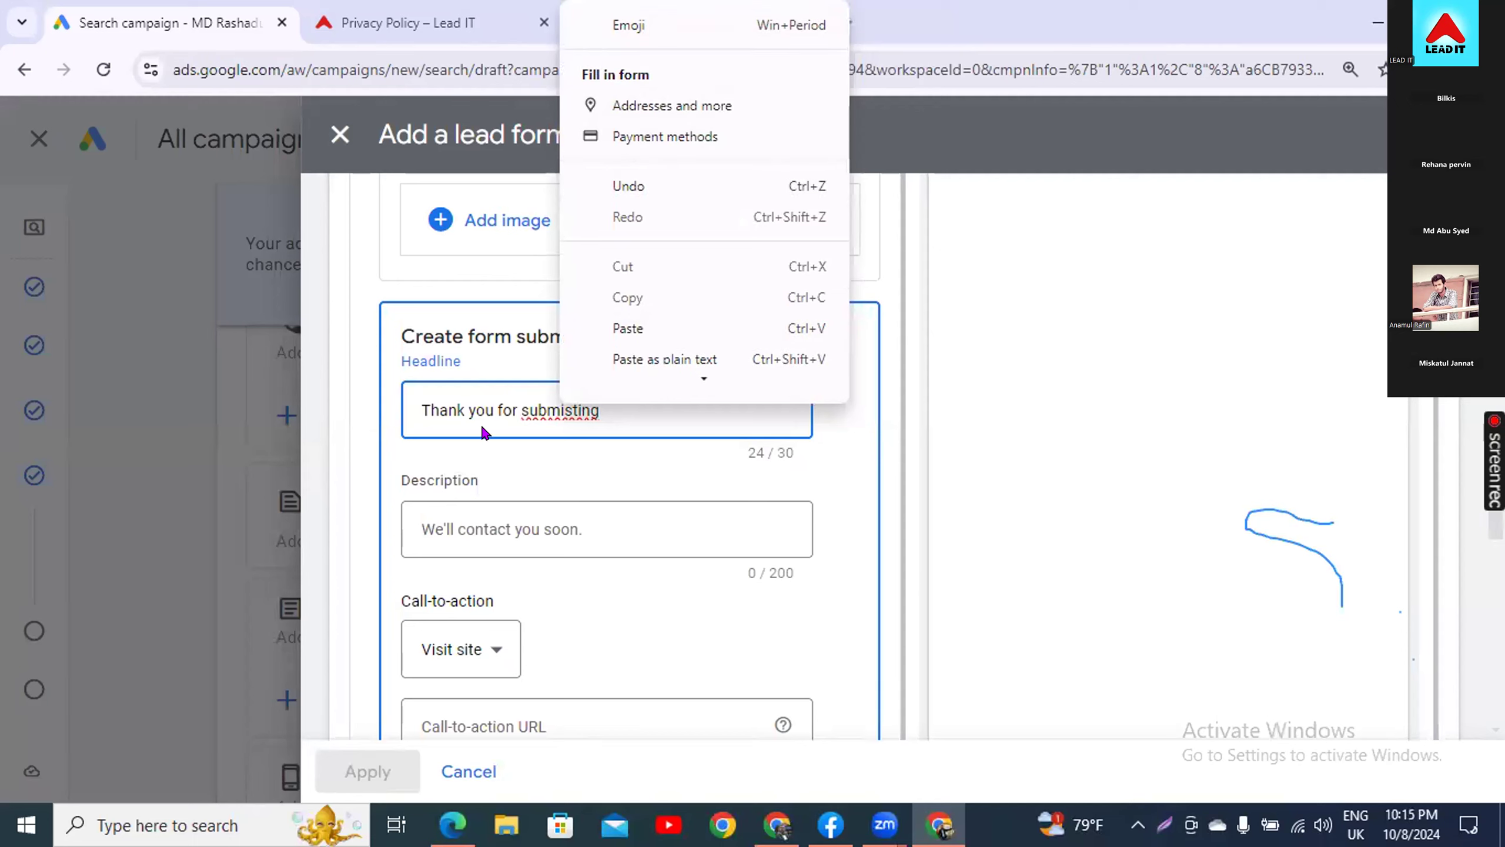
pyautogui.click(528, 410)
pyautogui.rightClick(549, 412)
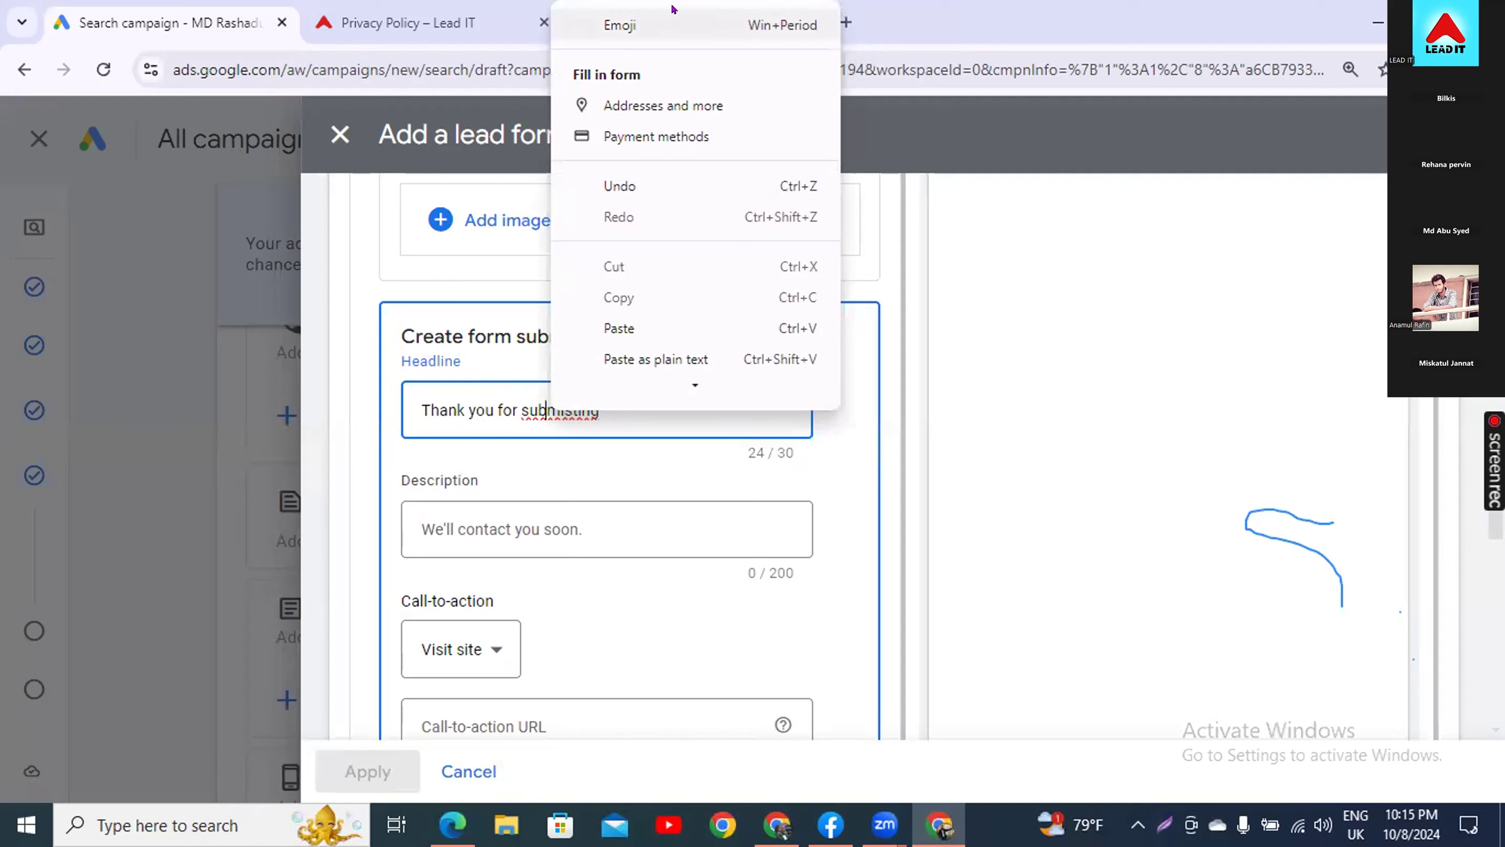
pyautogui.click(722, 511)
pyautogui.click(611, 384)
pyautogui.press('BackSpace')
pyautogui.press('BackSpace')
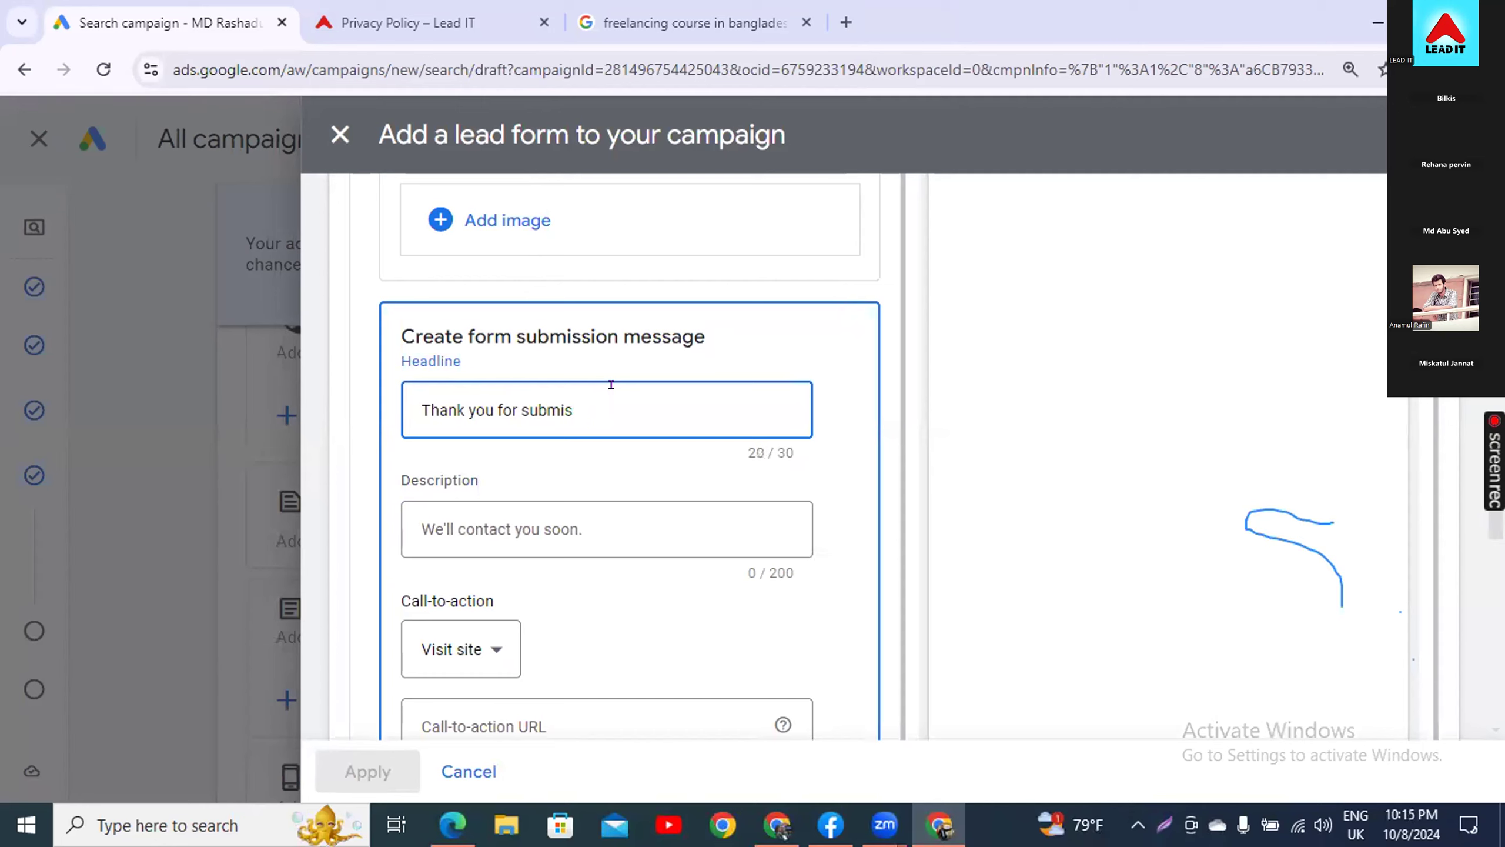
pyautogui.press('BackSpace')
pyautogui.write('ting')
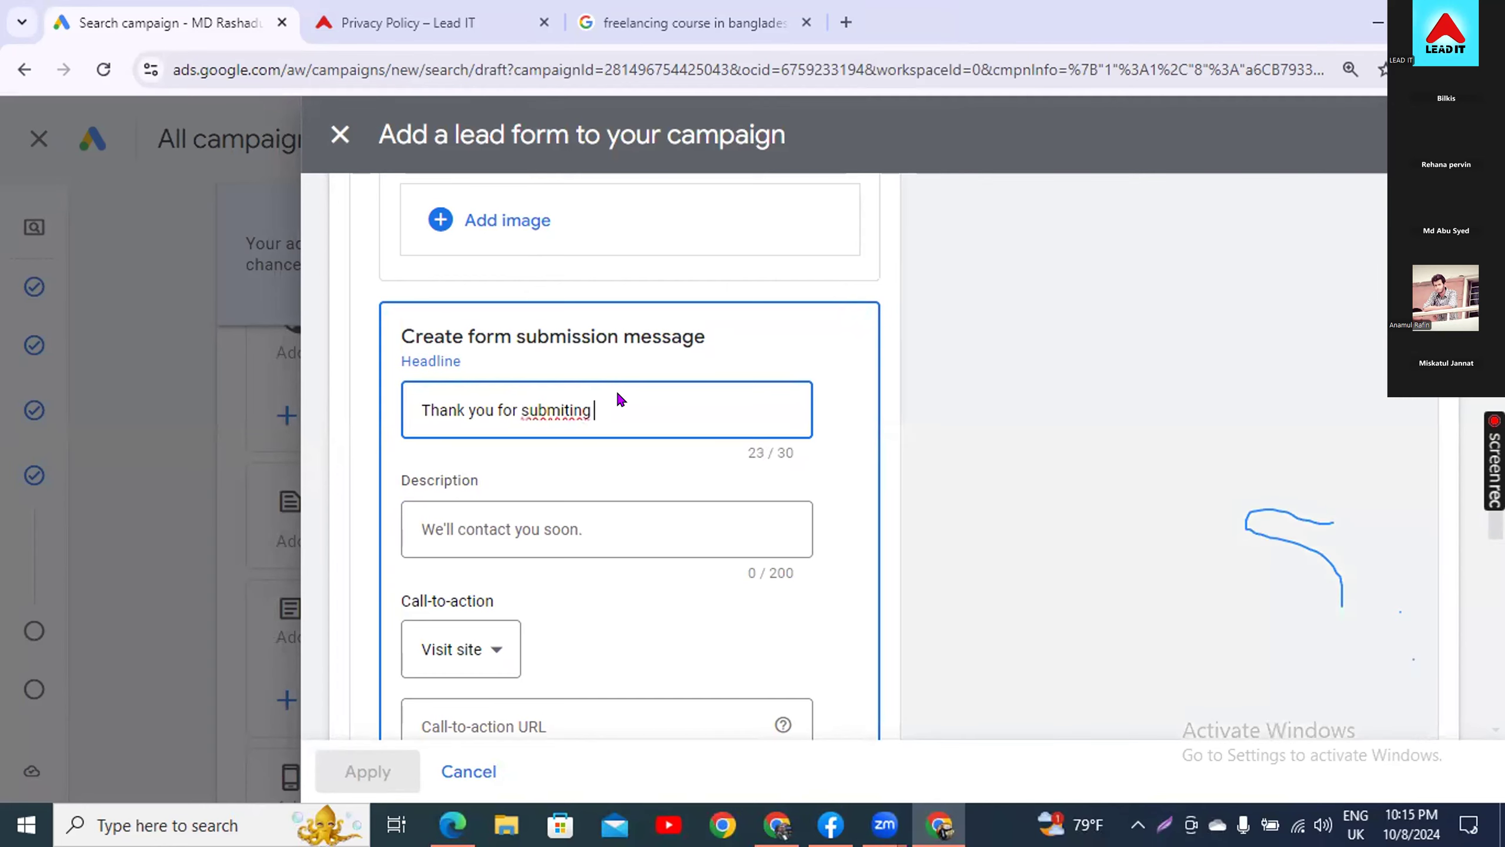
pyautogui.doubleClick(533, 412)
pyautogui.rightClick(533, 413)
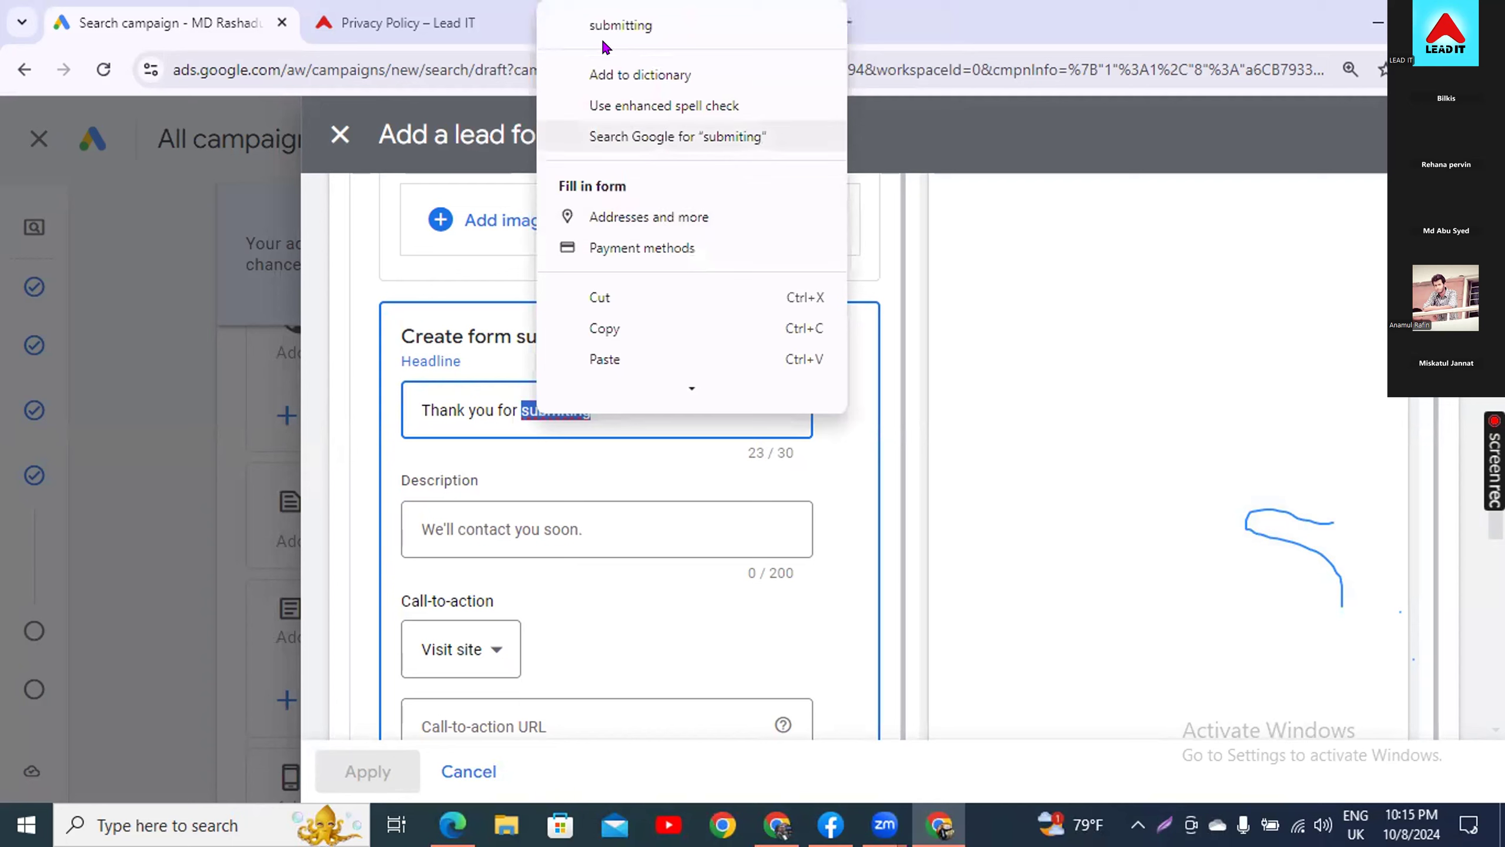
pyautogui.click(602, 27)
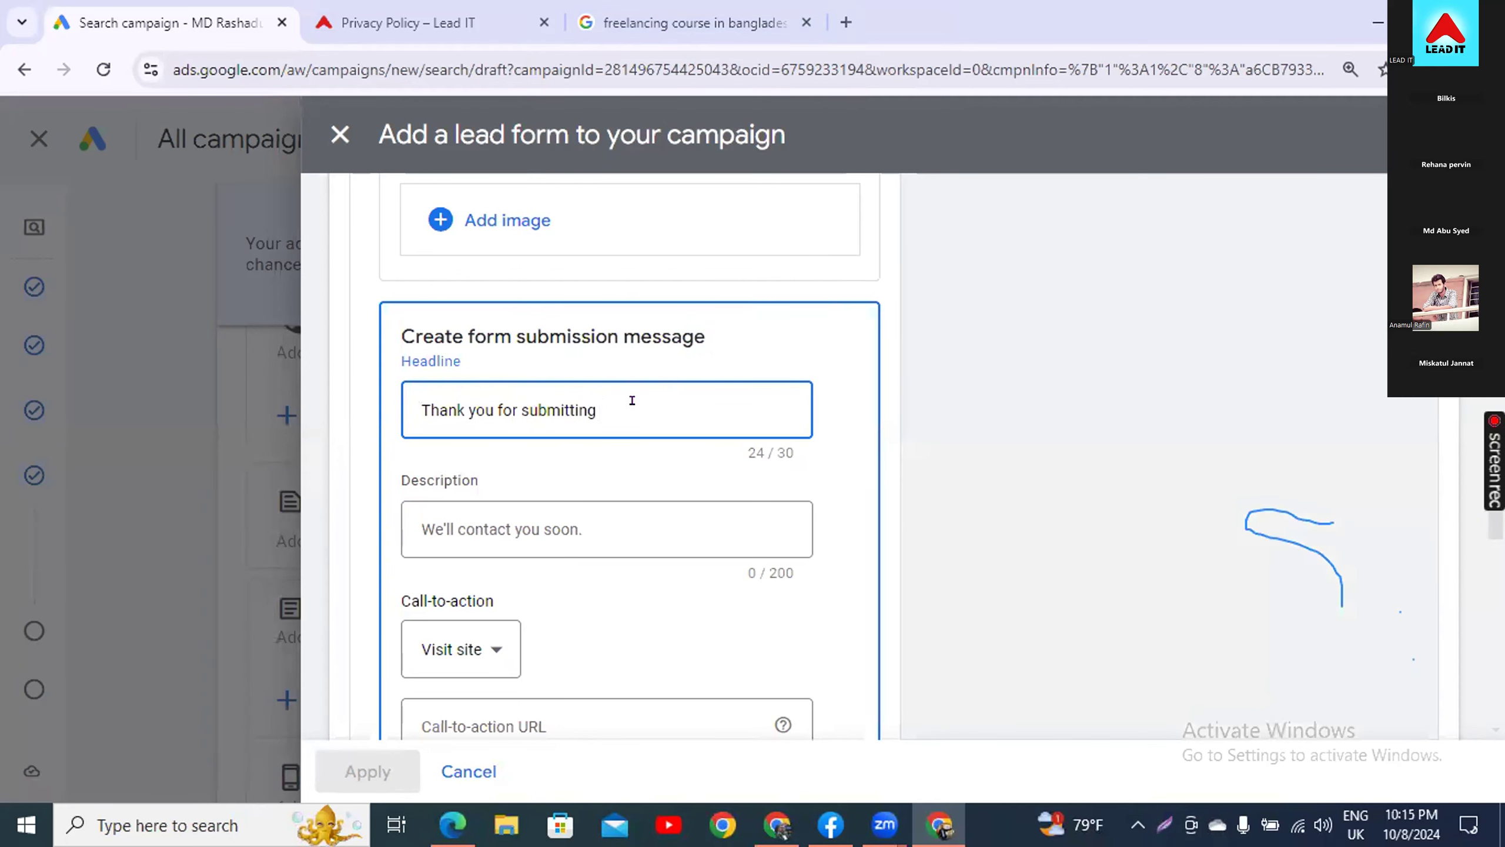
pyautogui.write('and p')
pyautogui.press('BackSpace')
pyautogui.press('BackSpace')
pyautogui.press('BackSpace')
pyautogui.press('BackSpace')
pyautogui.press('BackSpace')
pyautogui.press('BackSpace')
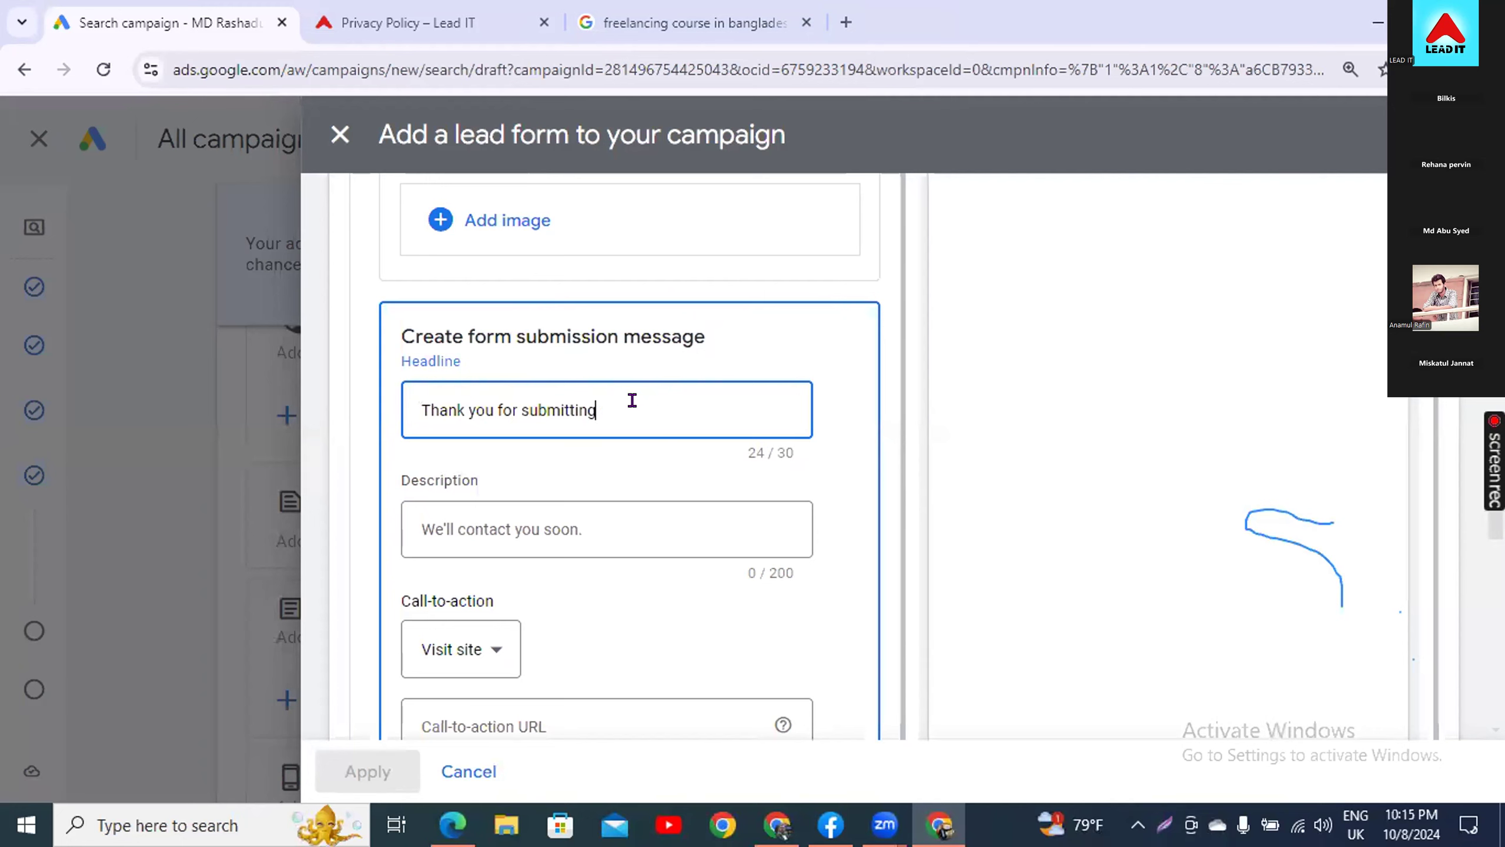
# - Enter "We wil contact you soon" as the description of the form submission message
pyautogui.click(576, 525)
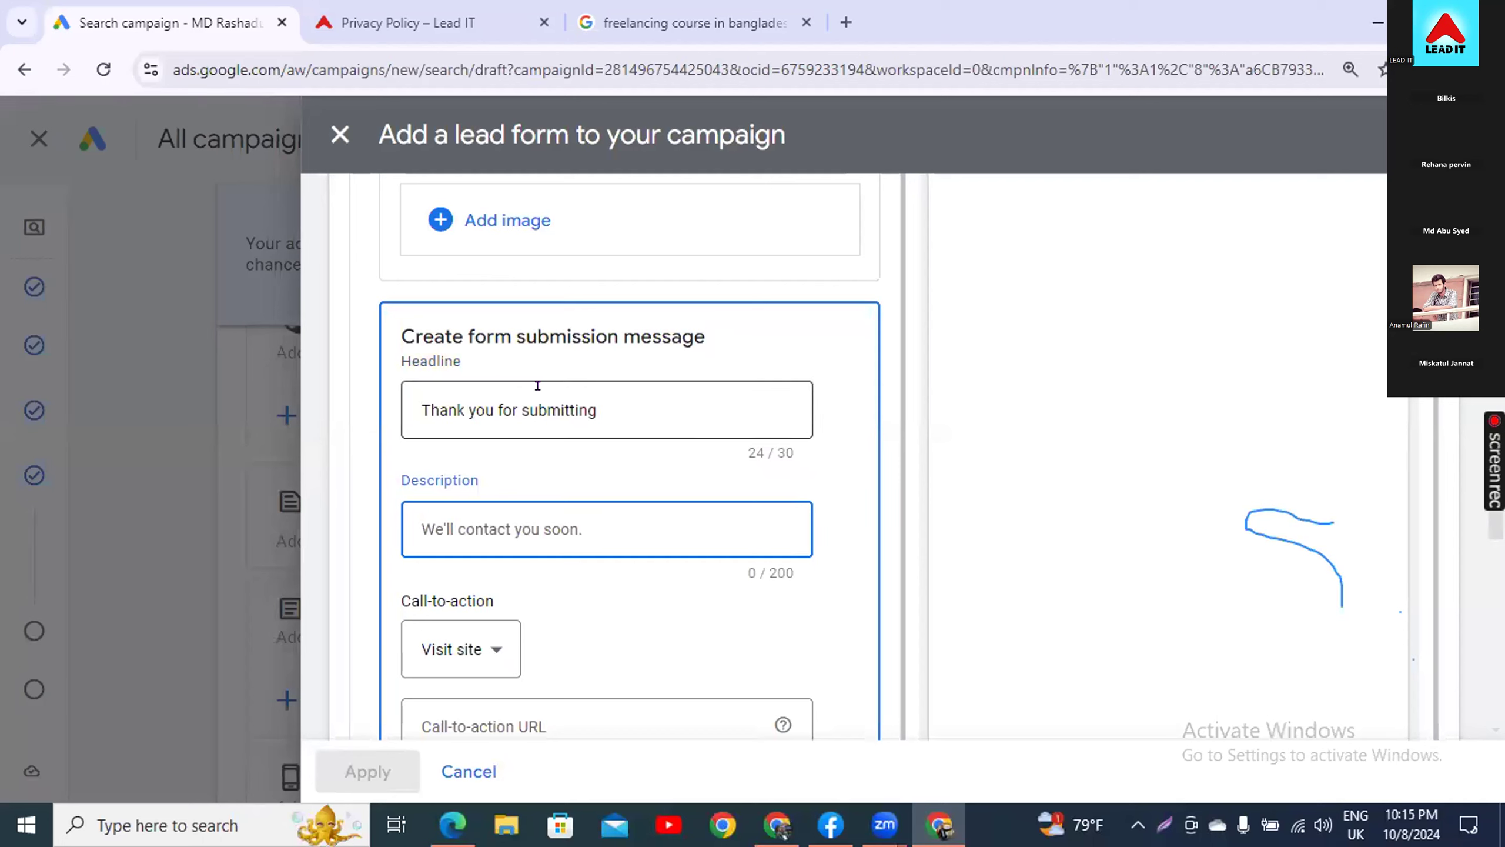
pyautogui.click(584, 384)
pyautogui.moveTo(556, 397); pyautogui.dragTo(490, 401)
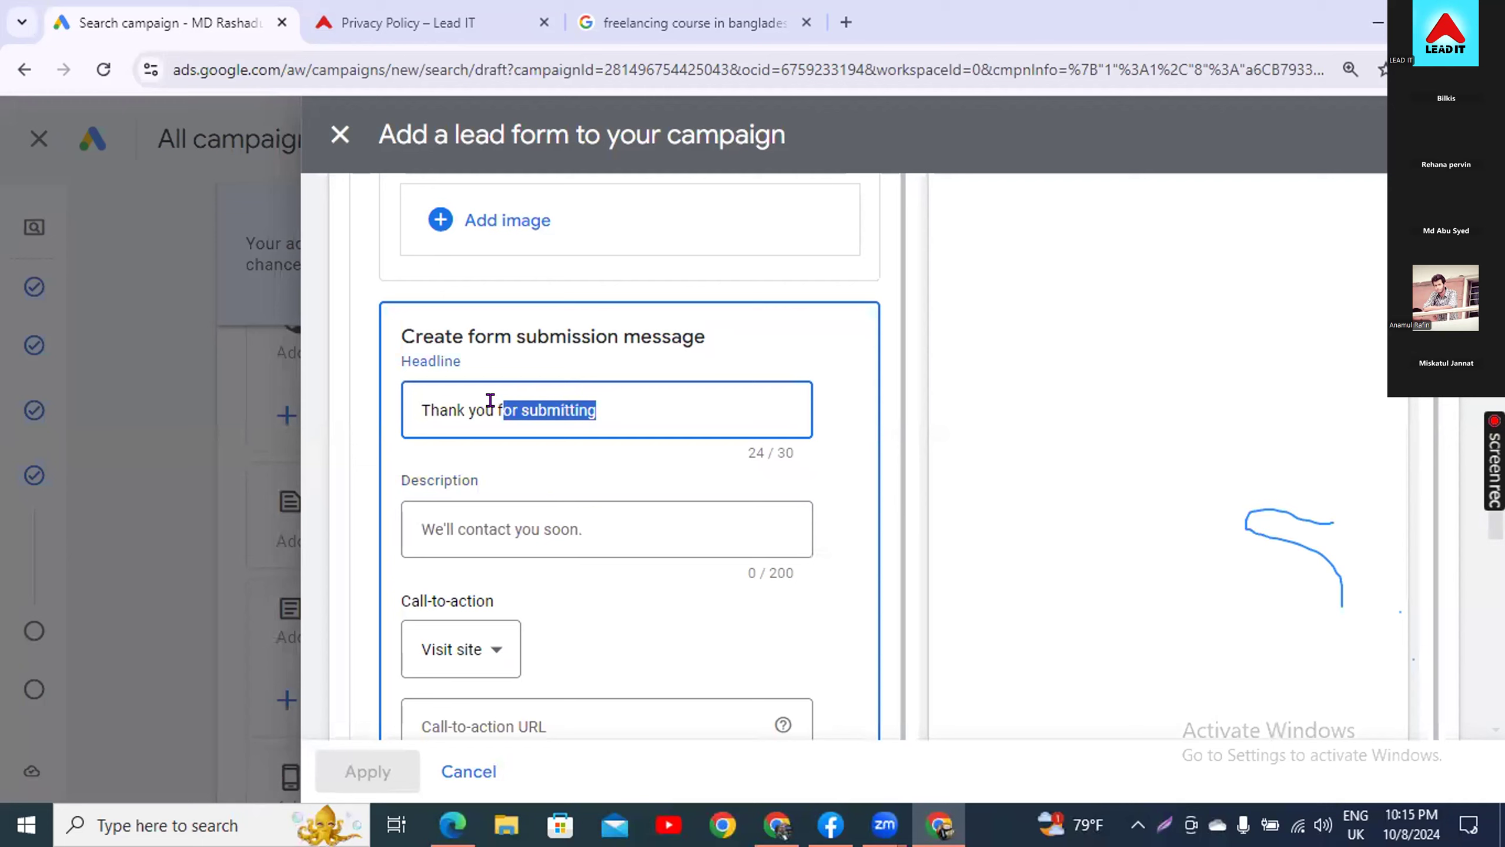
pyautogui.click(461, 532)
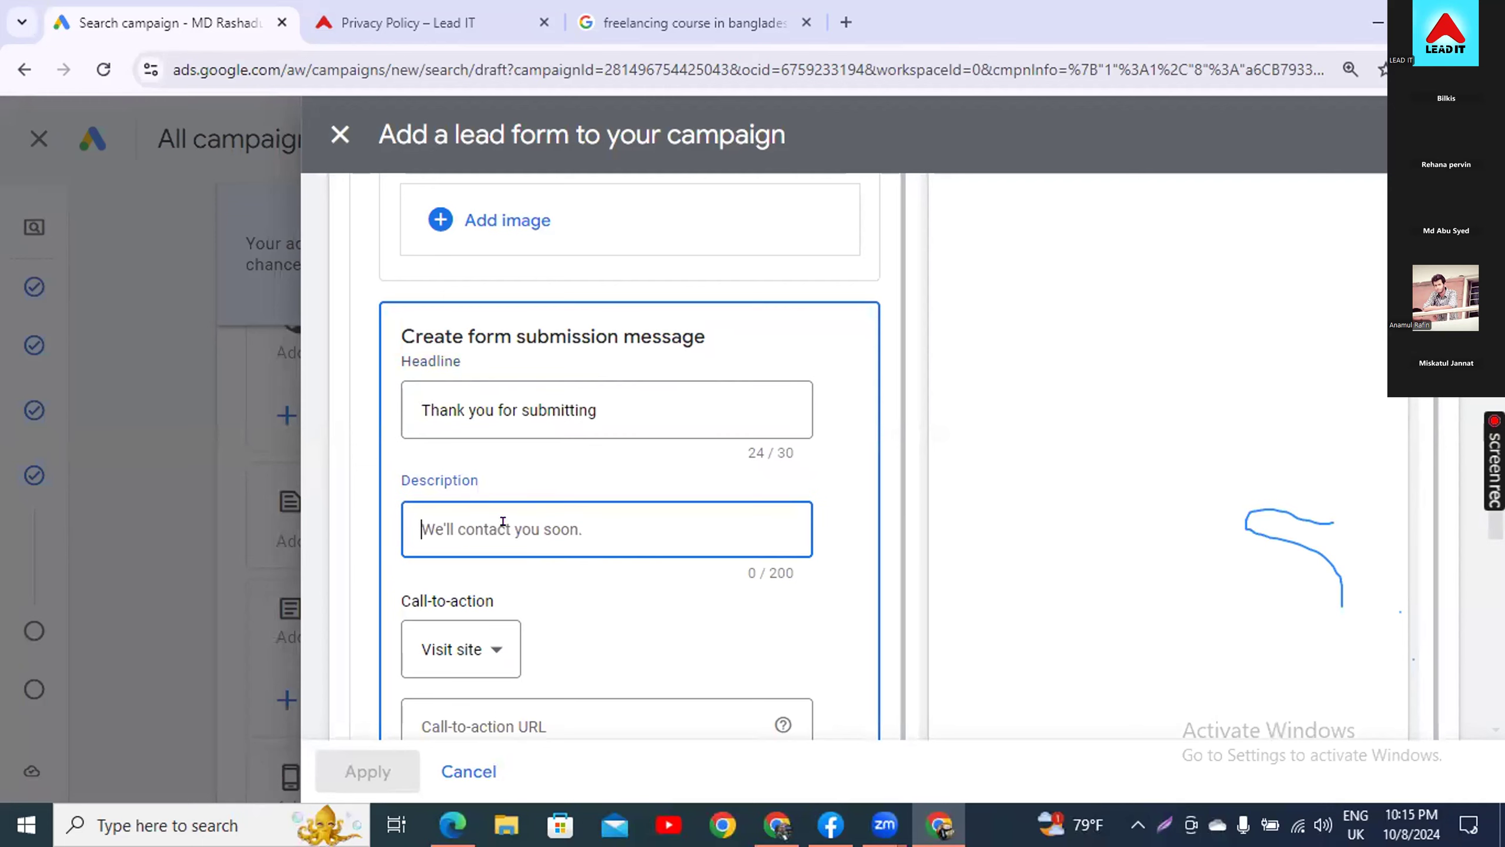
pyautogui.write('We')
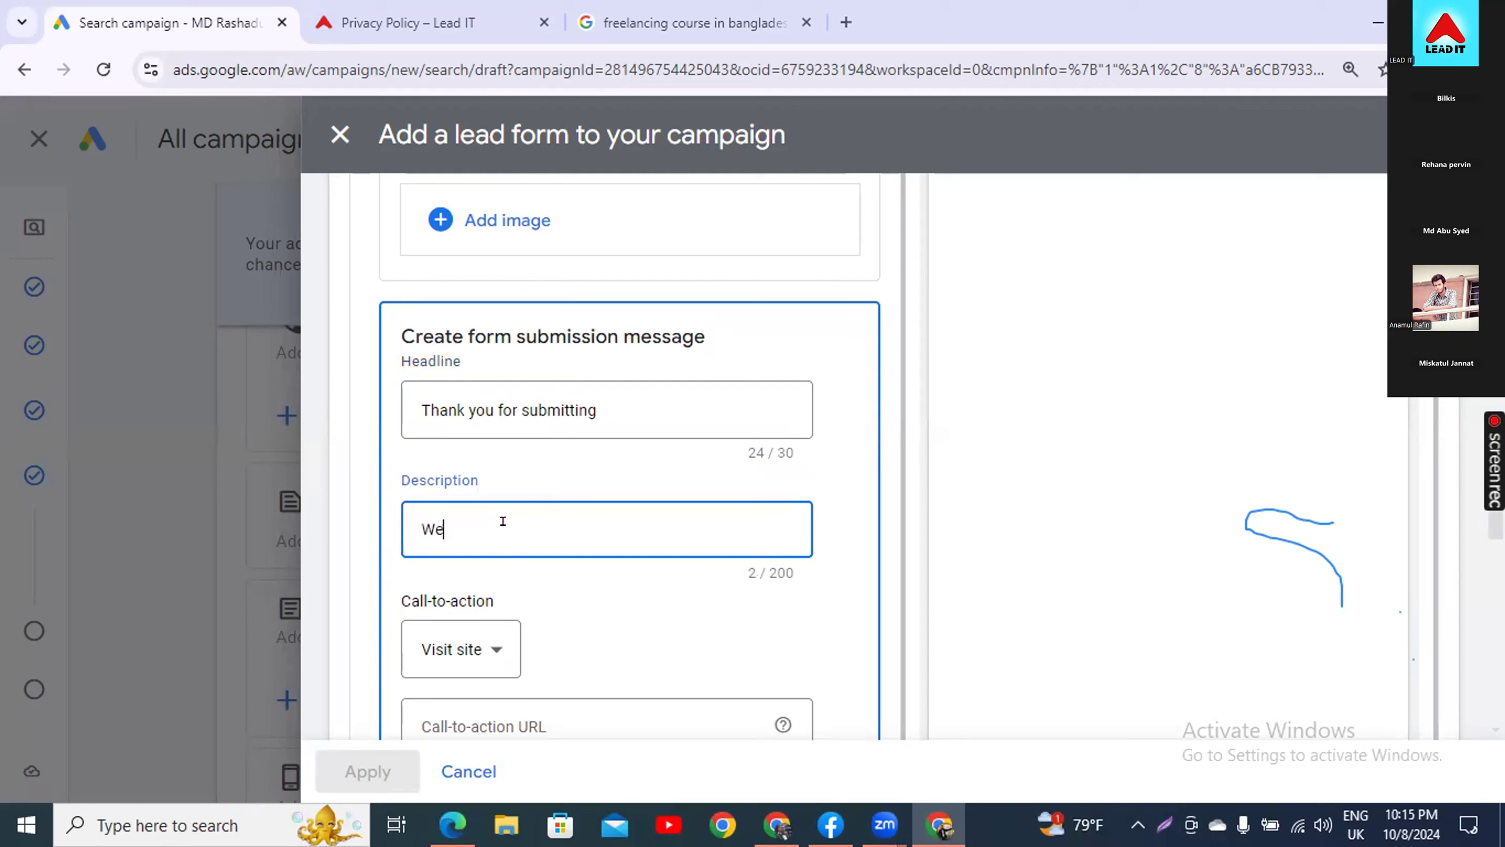
pyautogui.write(' wil contact yo')
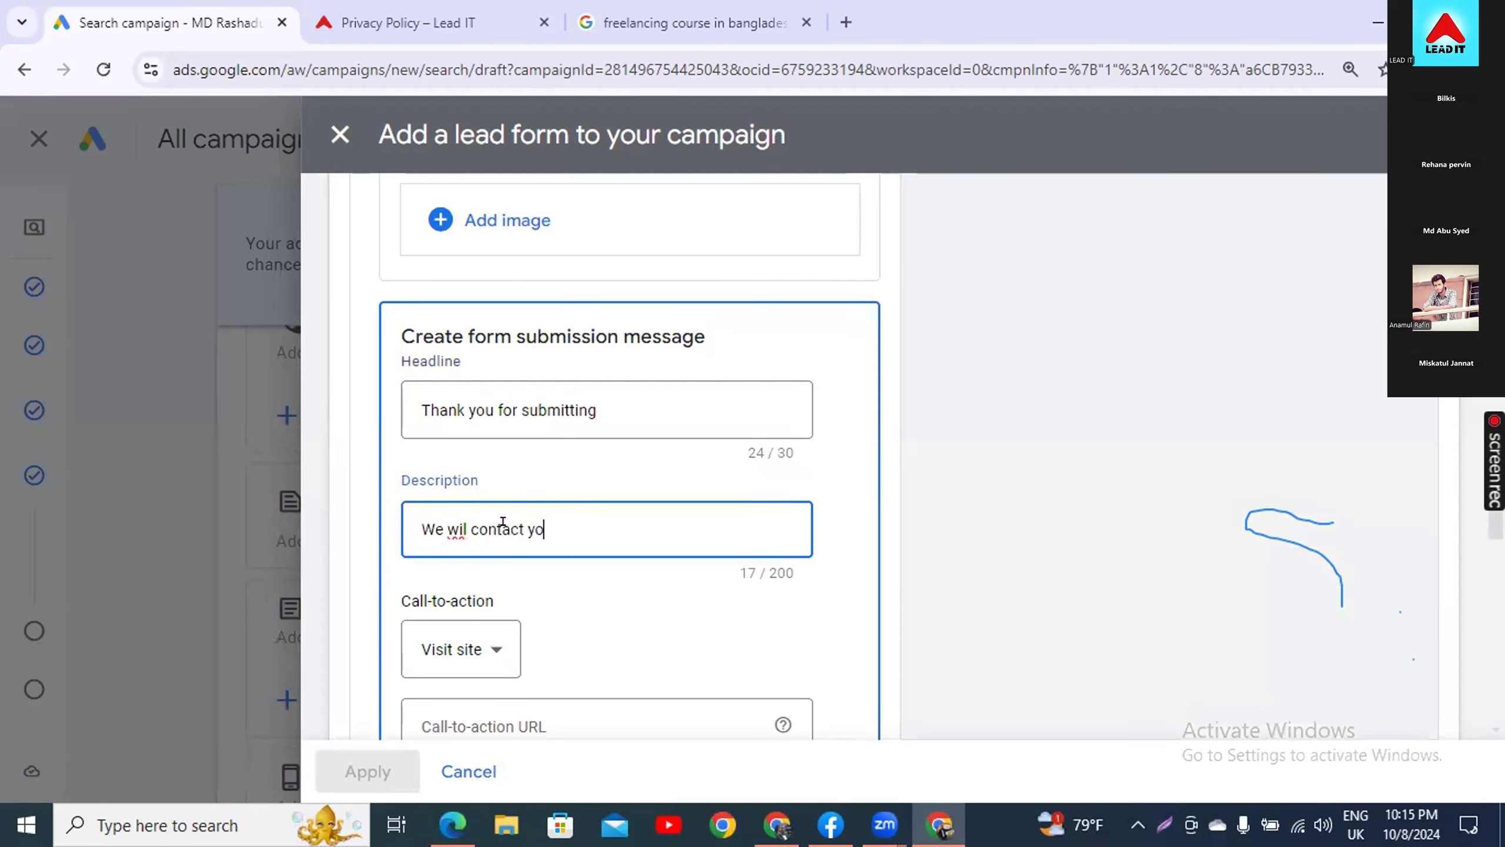
pyautogui.write('u soom')
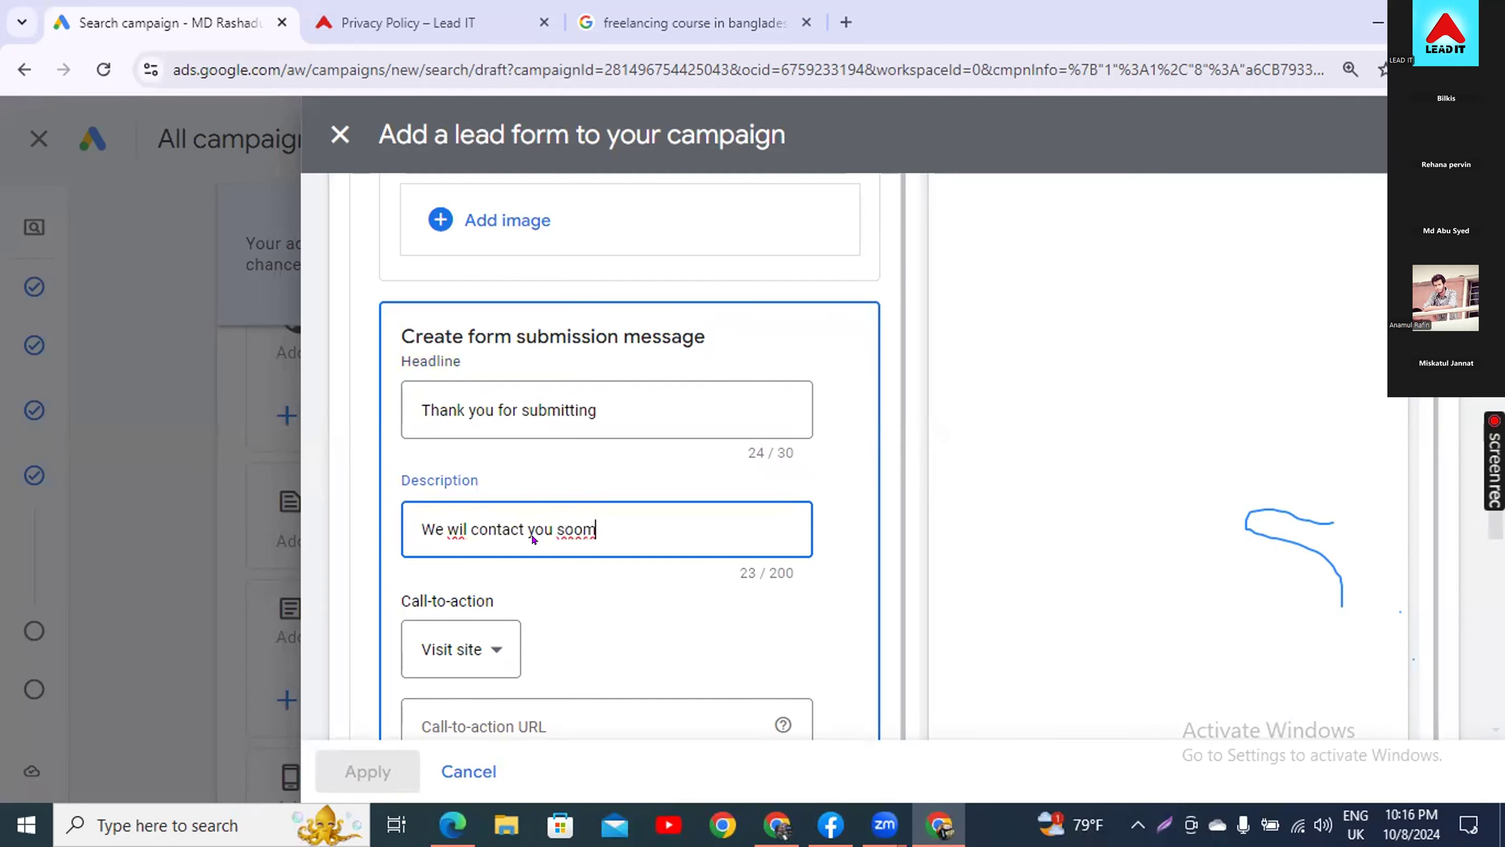
pyautogui.press('BackSpace')
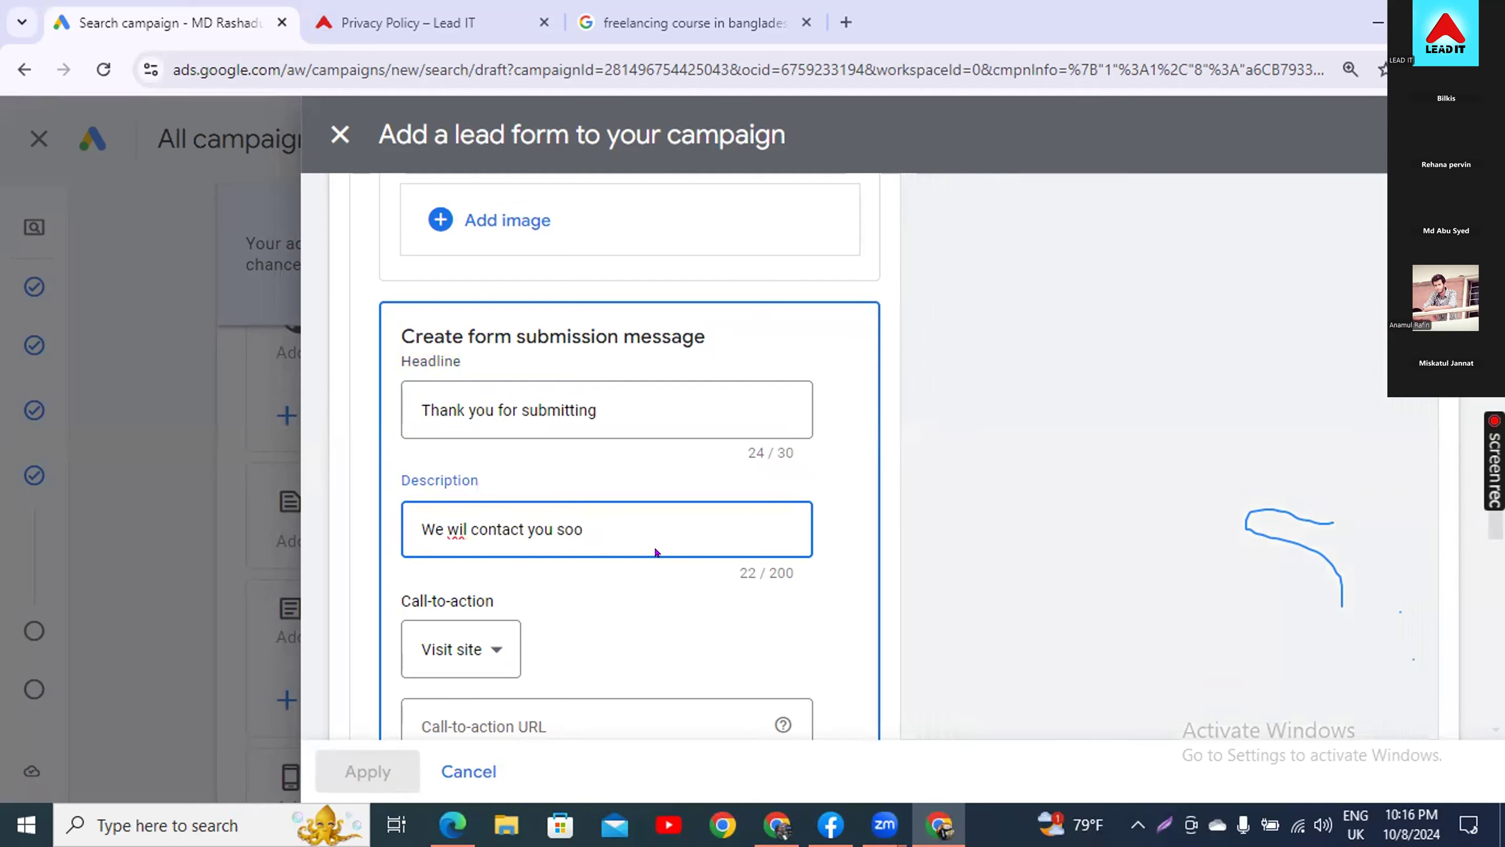
pyautogui.write('n')
# - Correct the misspelled word "wil" in the submission message description to "will" using the spelling suggestion
pyautogui.rightClick(449, 537)
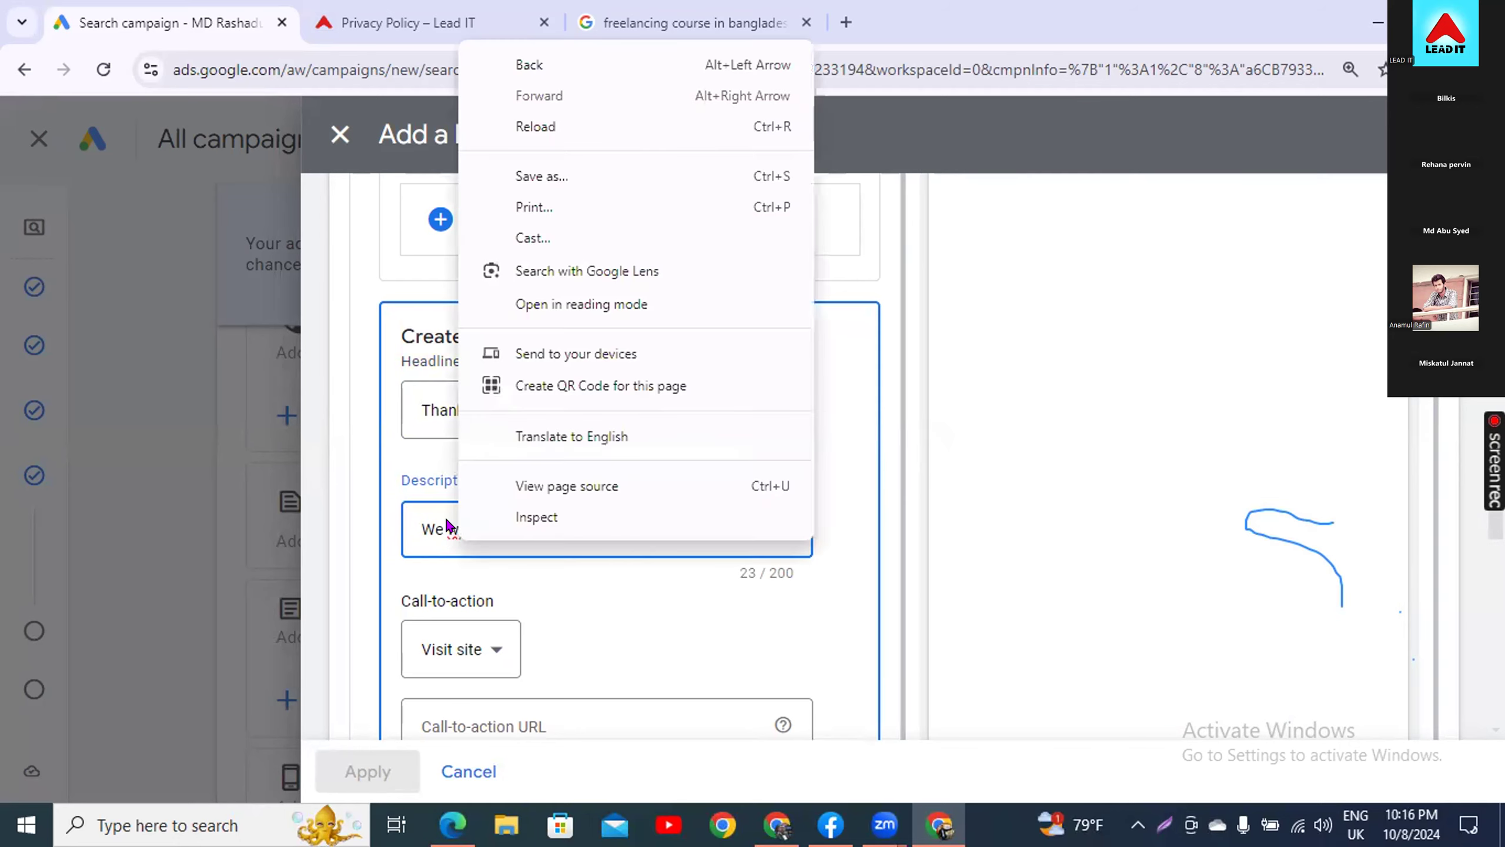
pyautogui.rightClick(448, 527)
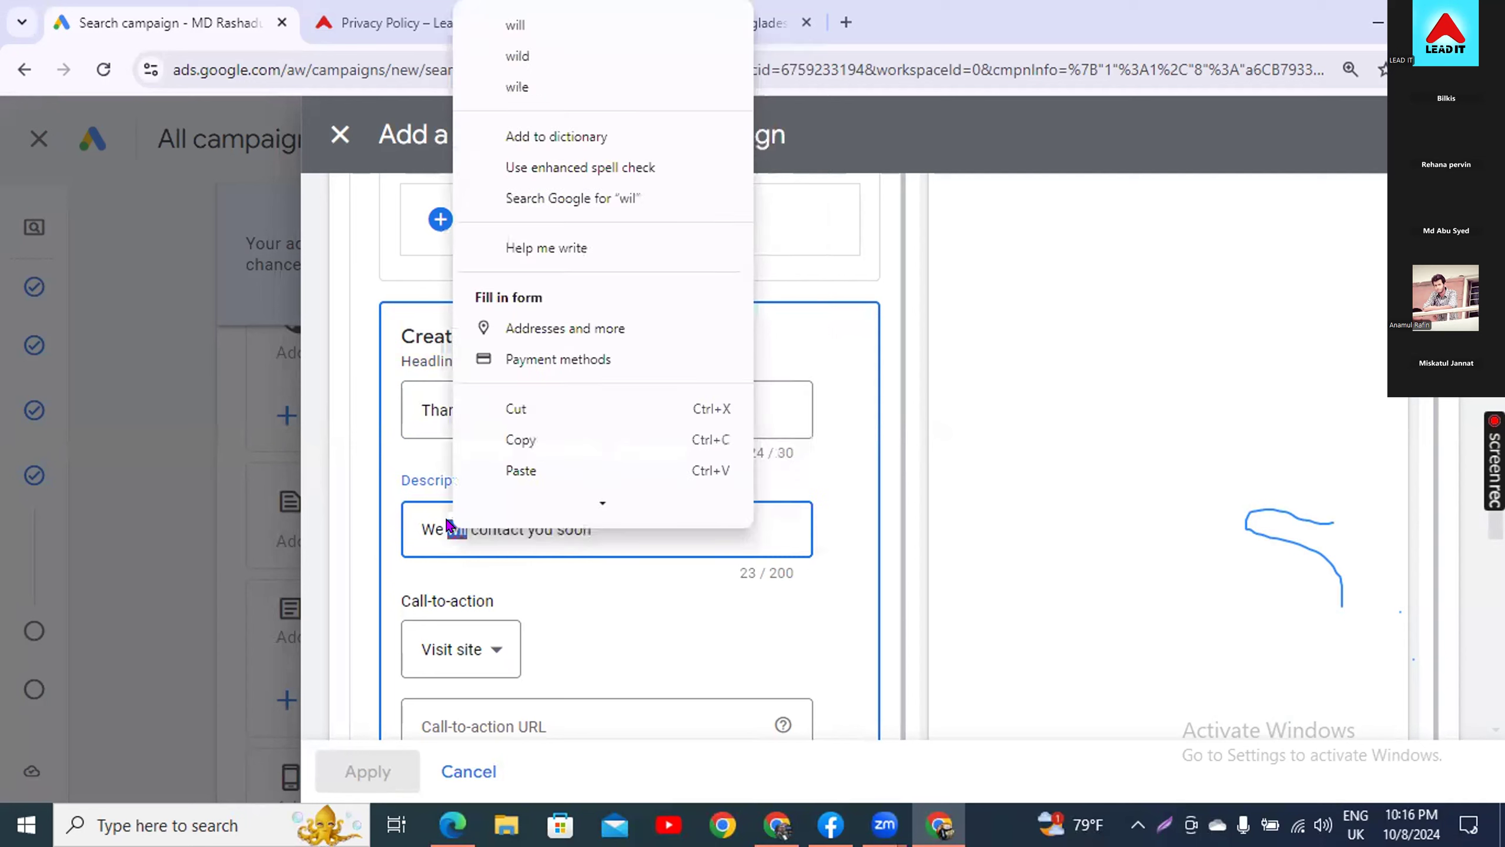
pyautogui.click(516, 24)
# - Try Learn more as the submission message's call-to-action, and set it back to Visit site
pyautogui.scroll(-5, 656, 555)
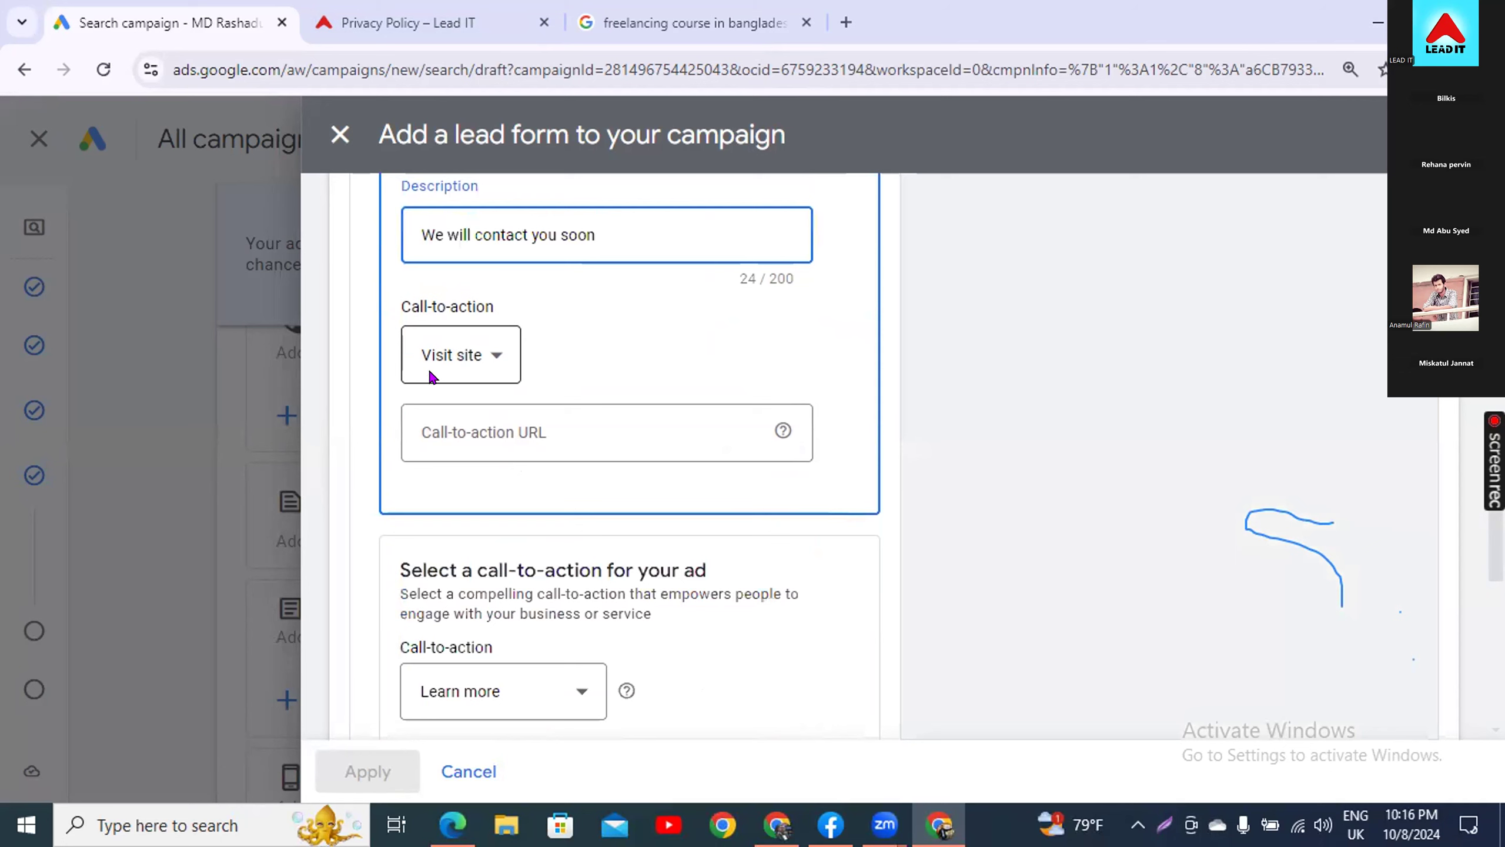
pyautogui.click(463, 358)
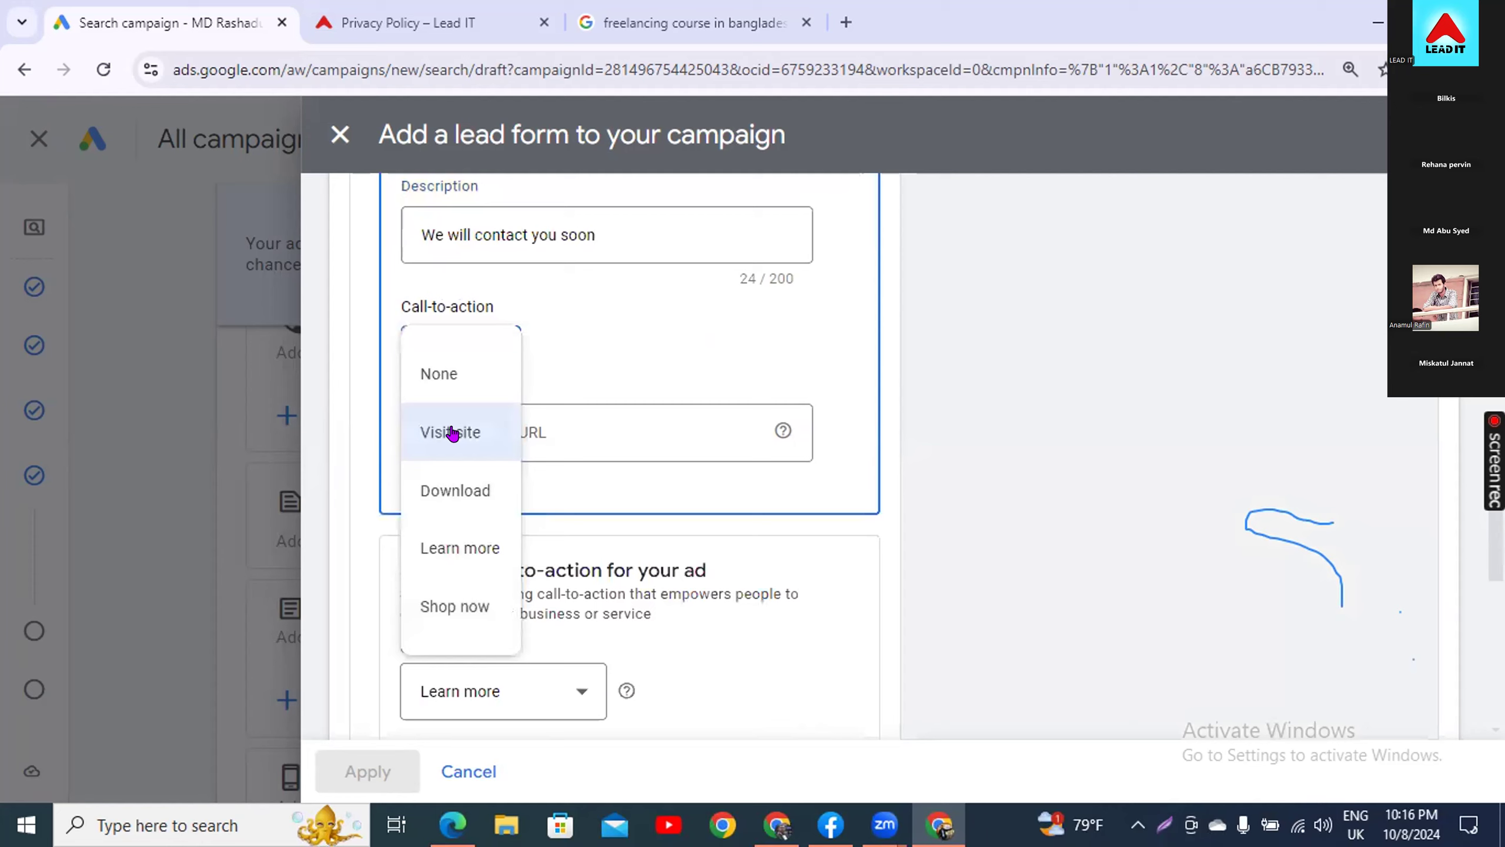
pyautogui.click(447, 540)
pyautogui.click(465, 374)
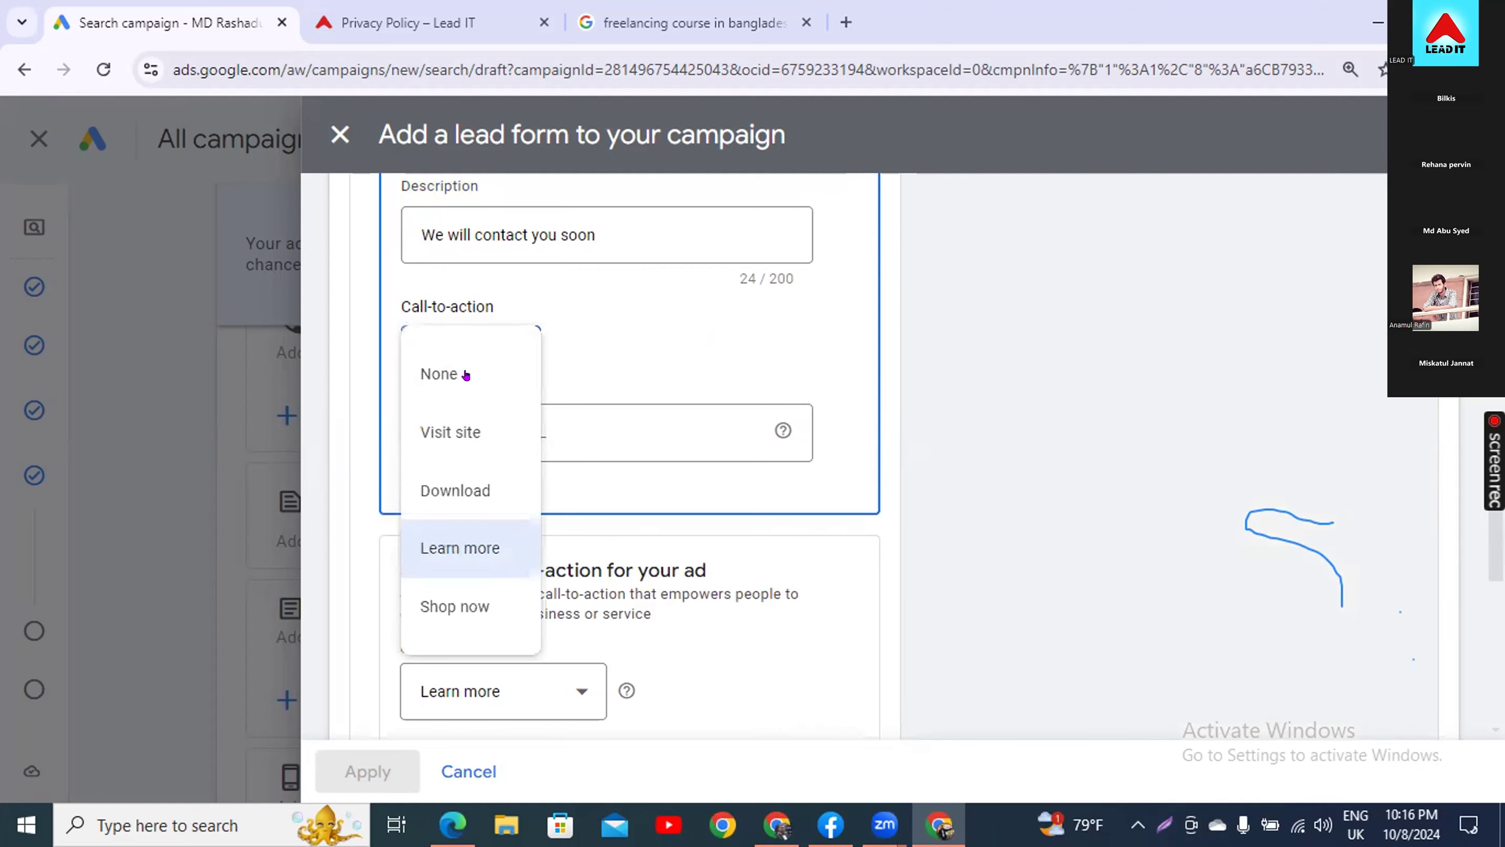
pyautogui.click(450, 431)
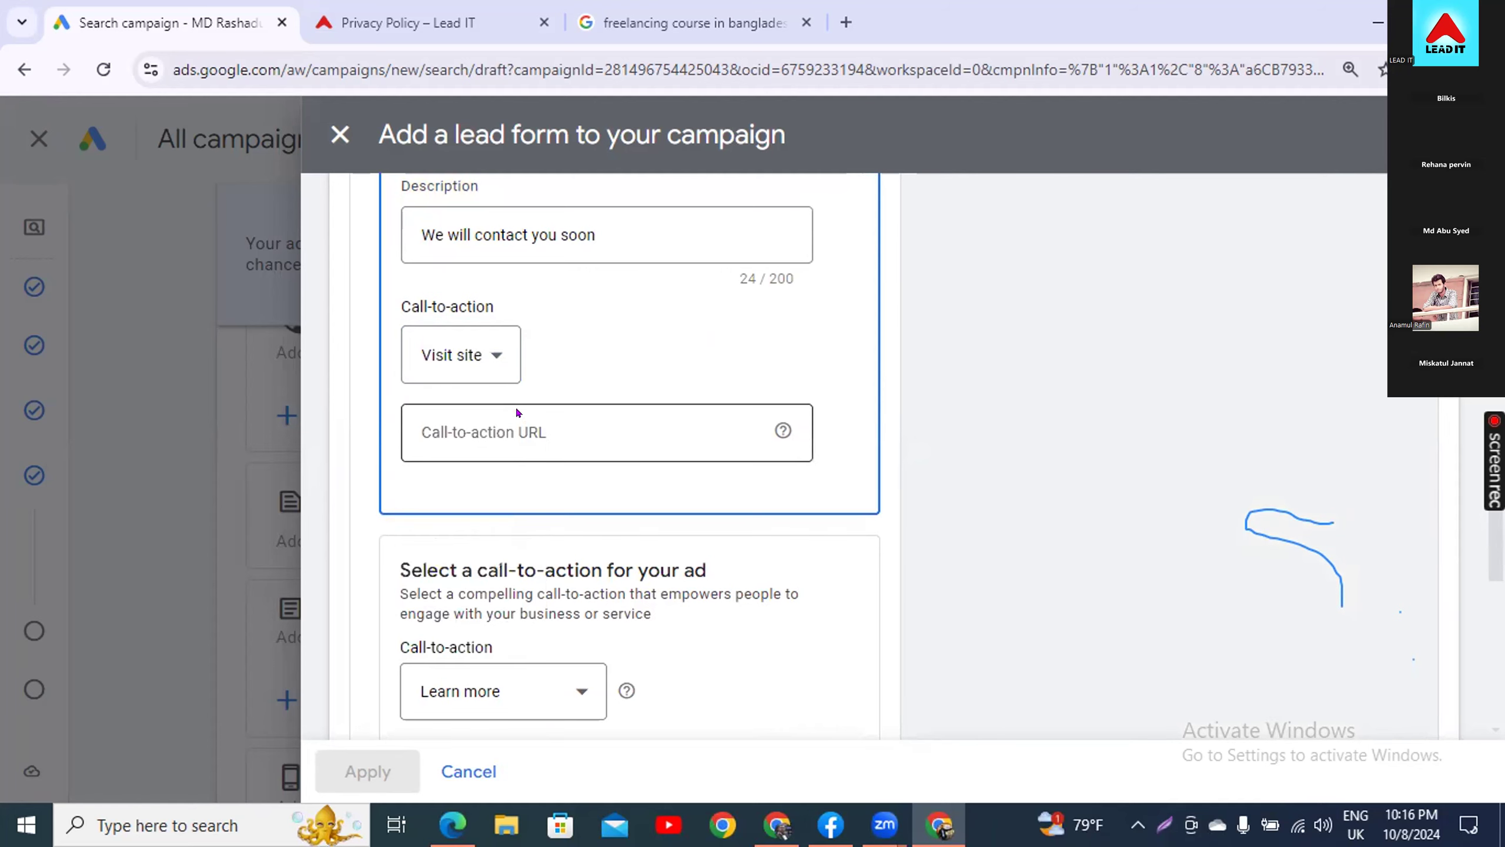
pyautogui.click(439, 25)
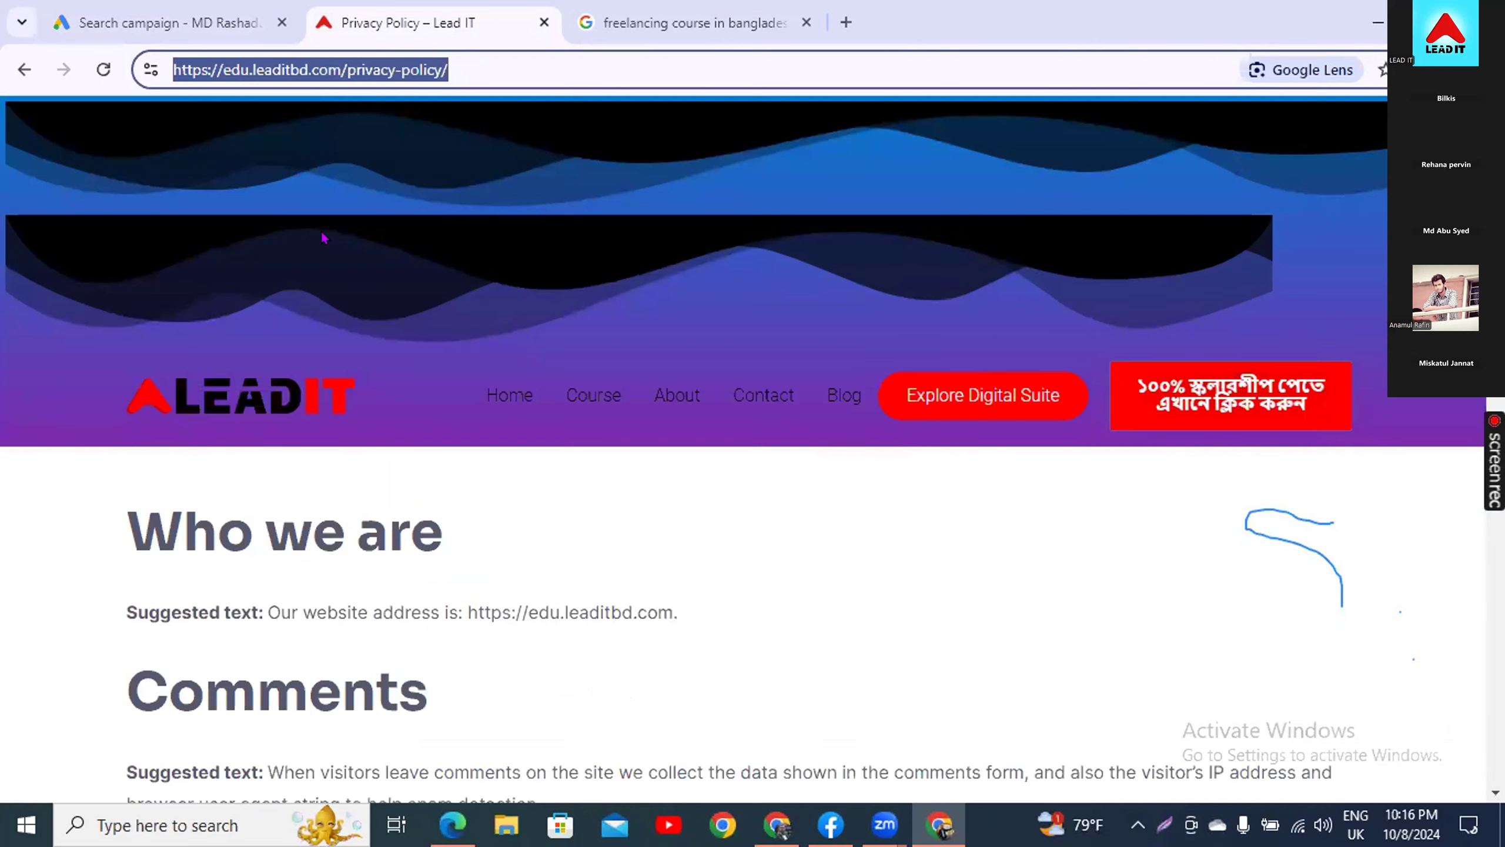
pyautogui.click(509, 395)
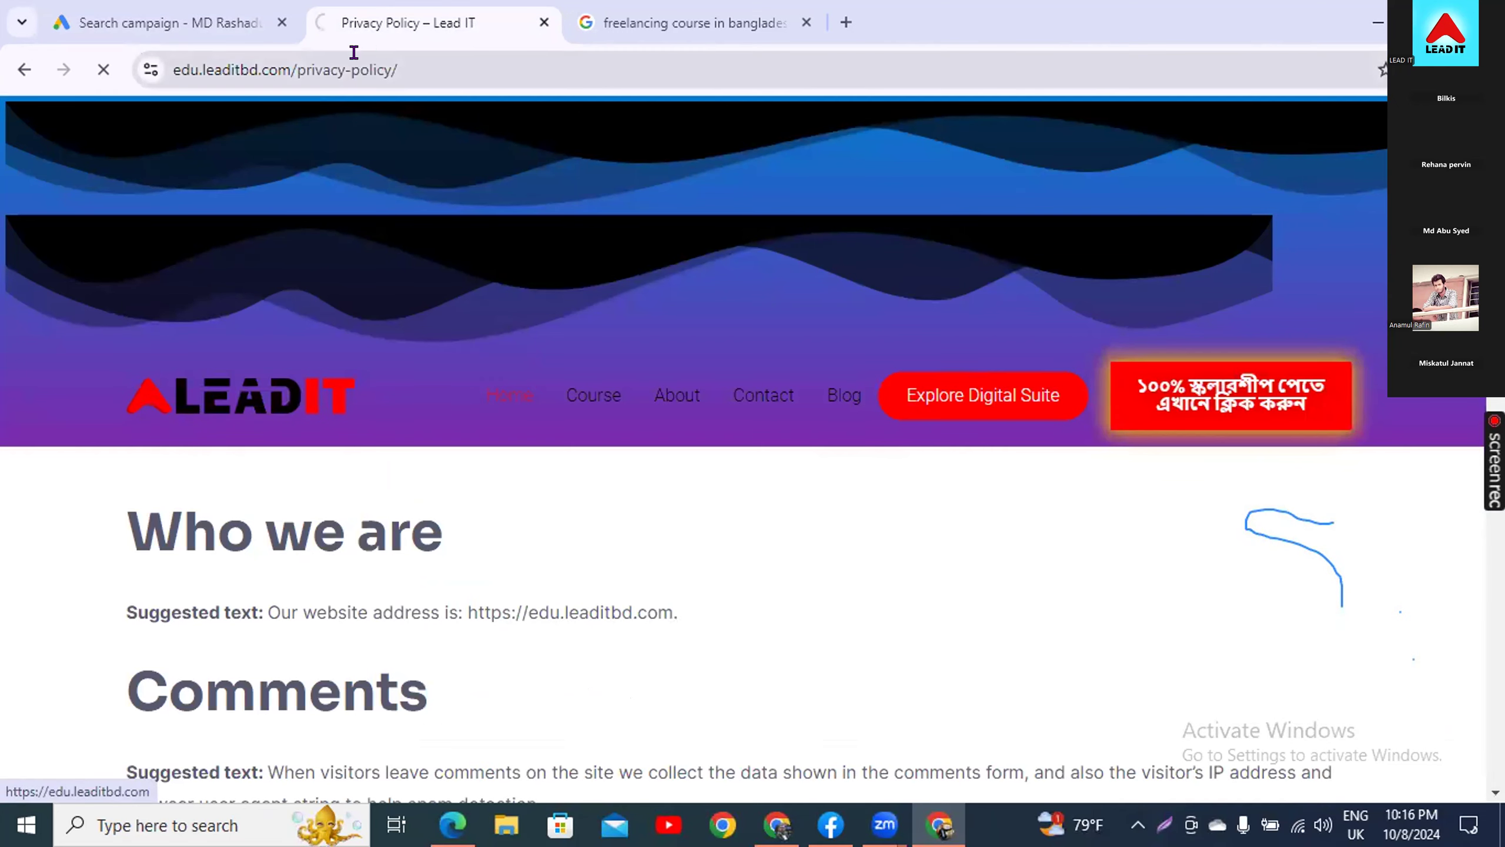
pyautogui.click(421, 50)
pyautogui.hotkey('ctrl', 'c')
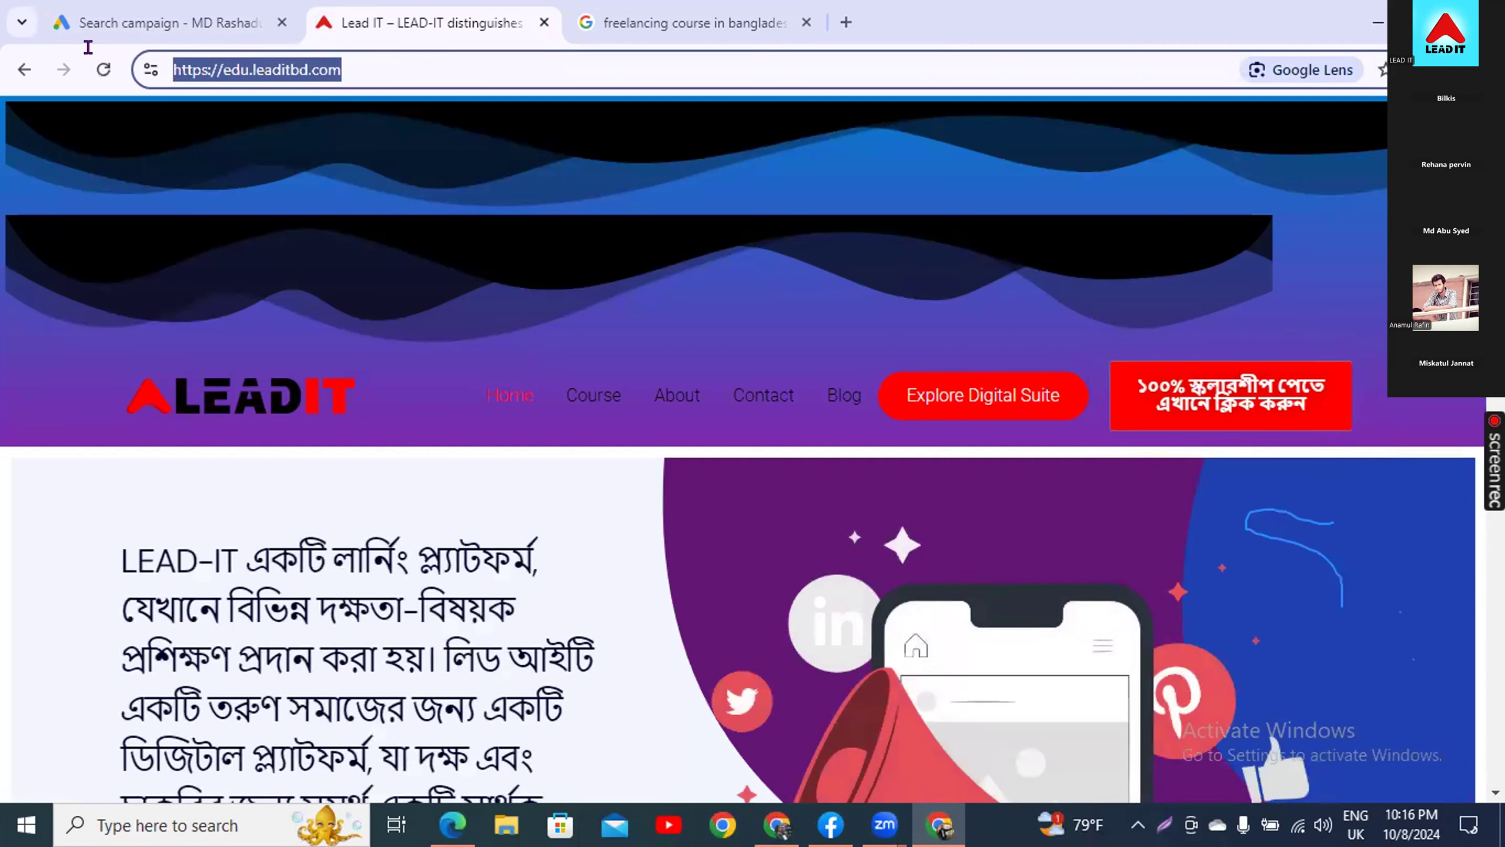
pyautogui.click(620, 36)
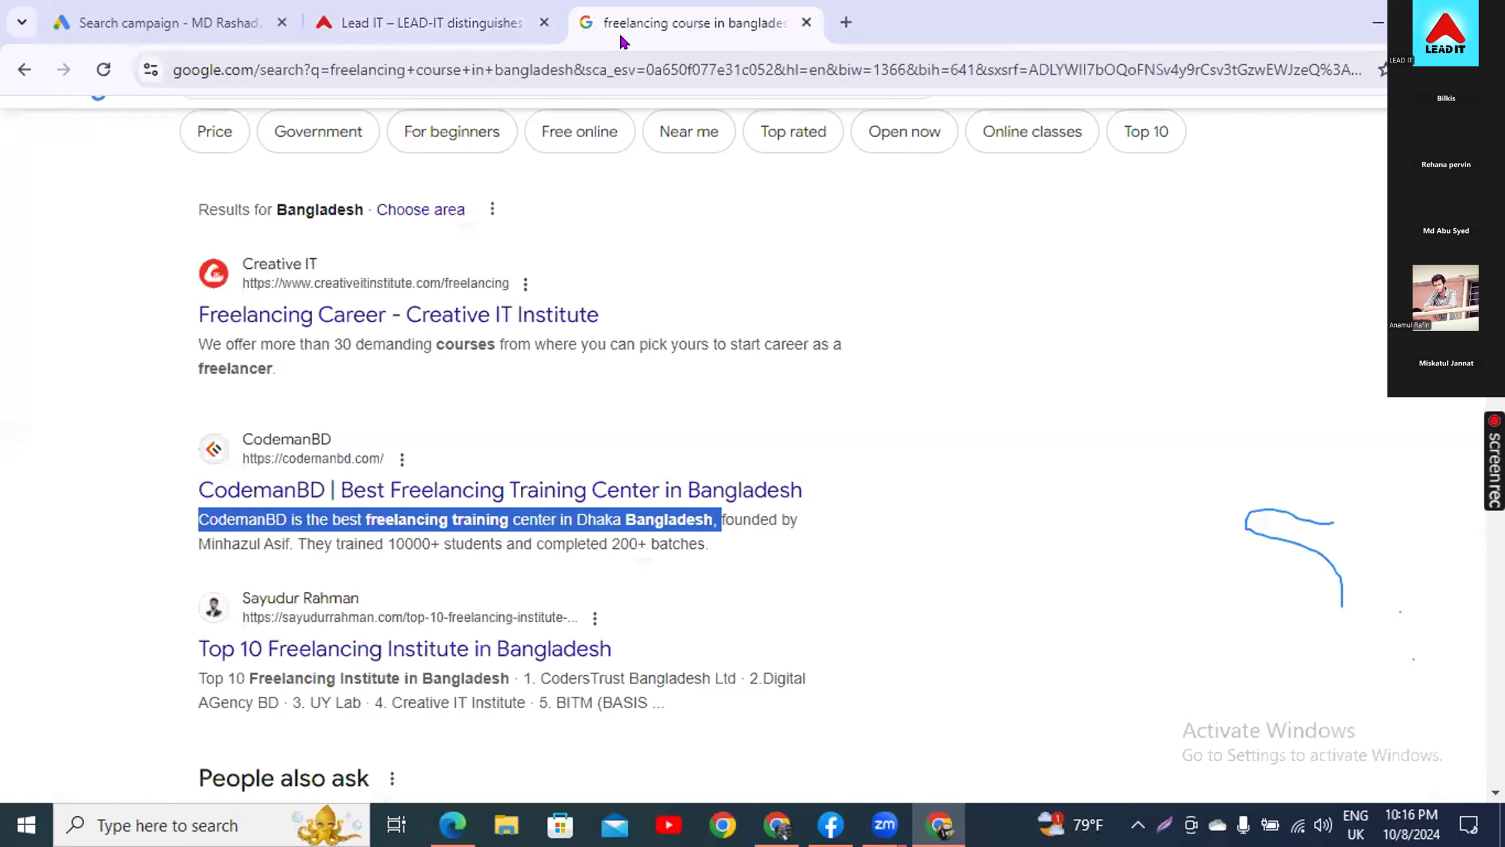
pyautogui.click(201, 21)
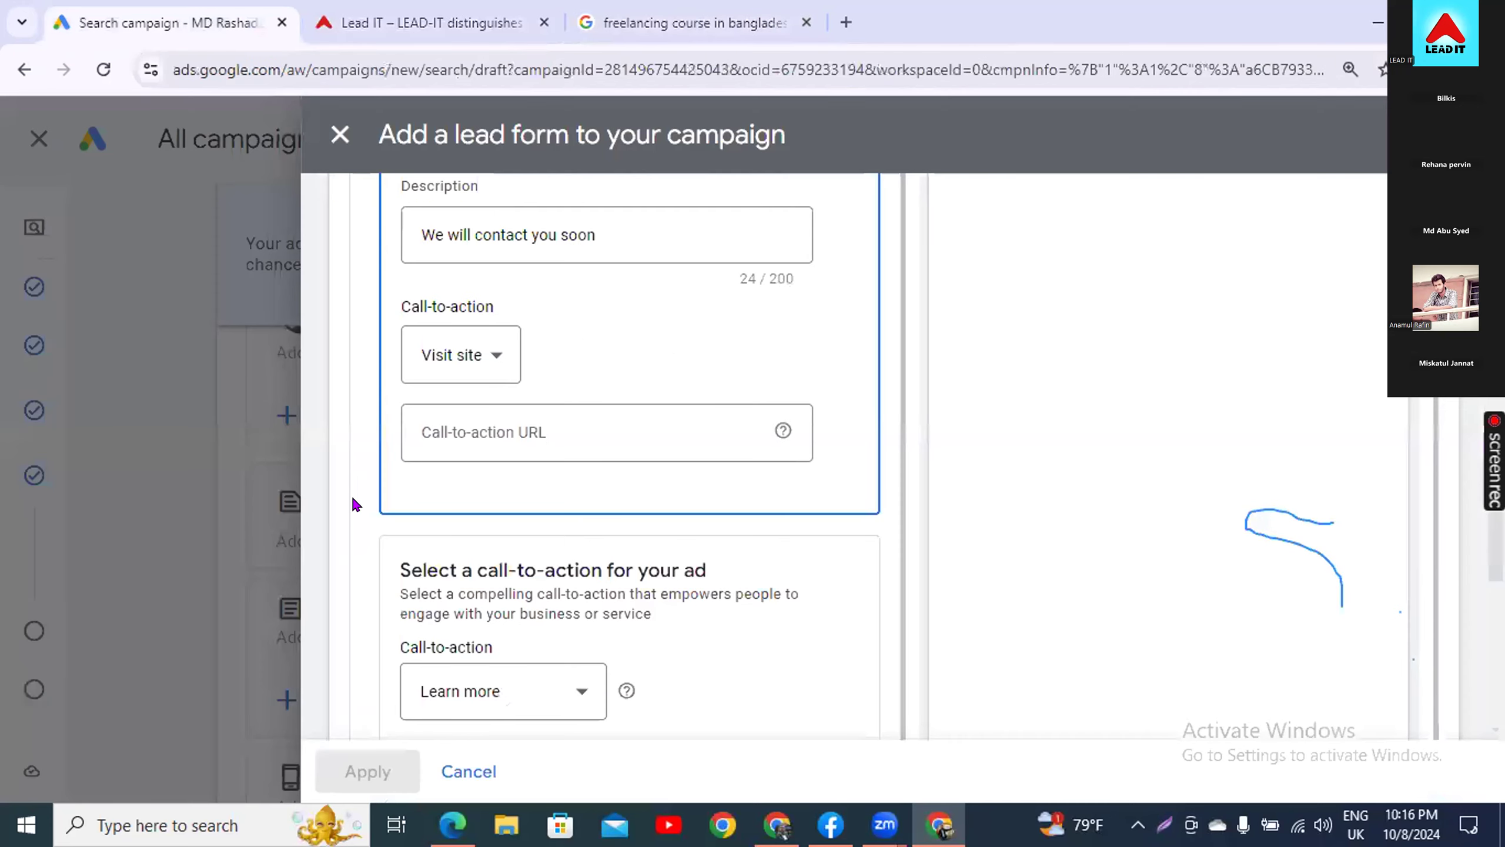
pyautogui.click(468, 432)
pyautogui.hotkey('ctrl', 'v')
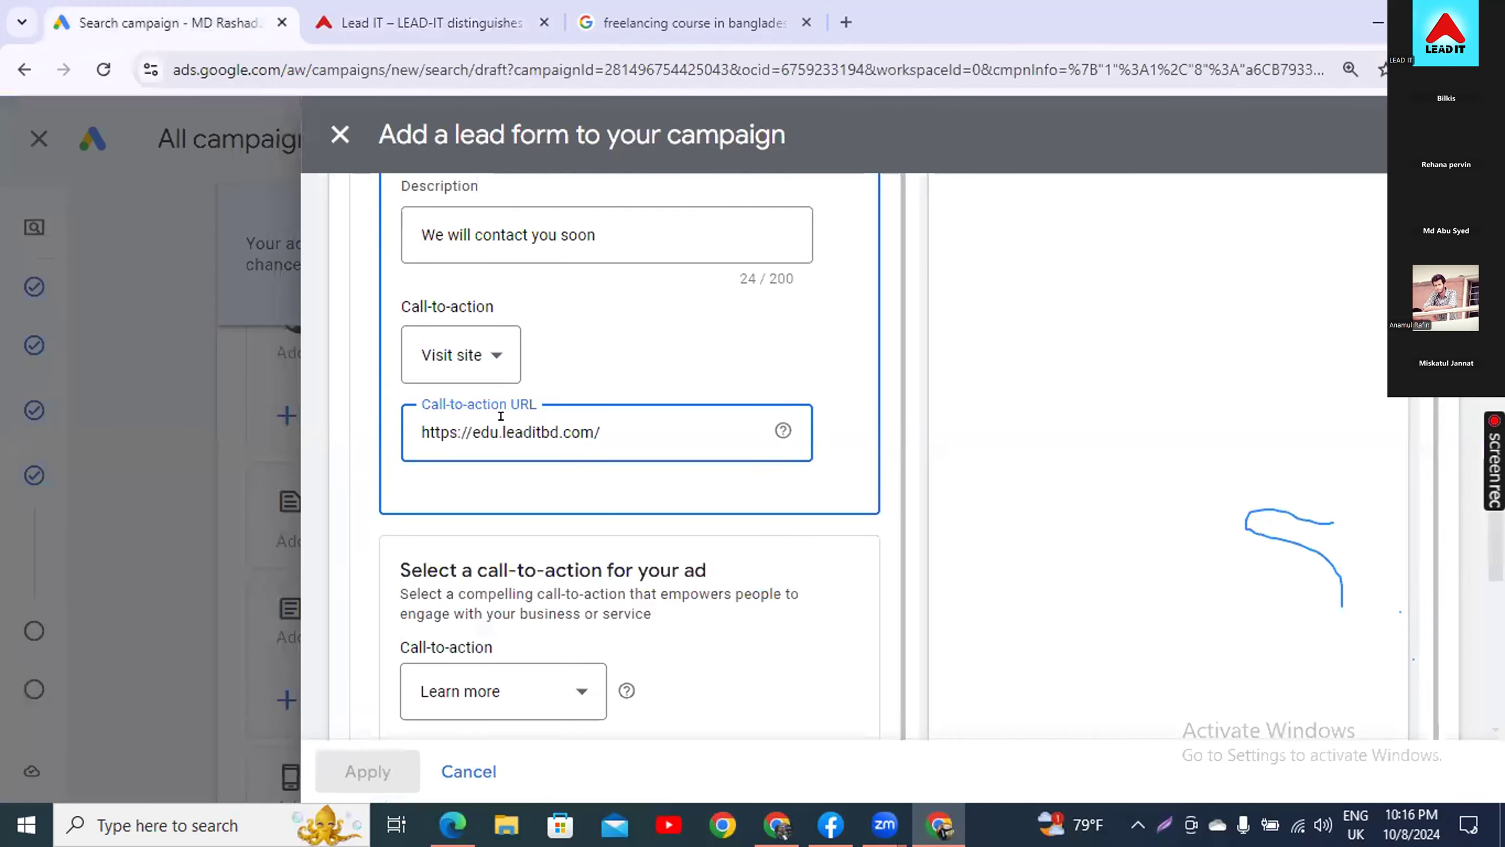
# - Set the call-to-action for the ad to Contact us
pyautogui.scroll(-5, 741, 603)
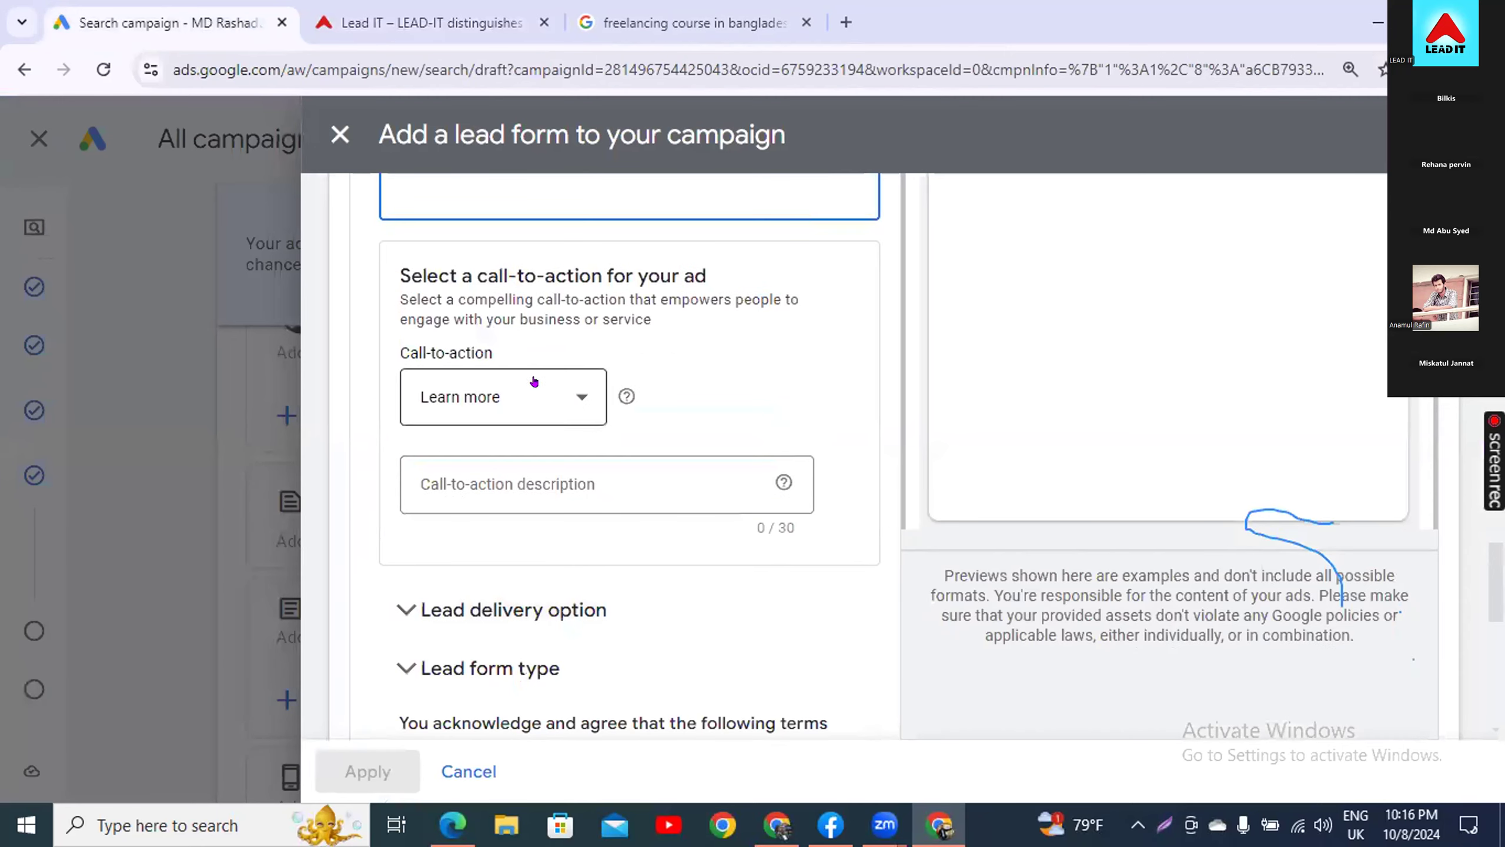
pyautogui.click(451, 399)
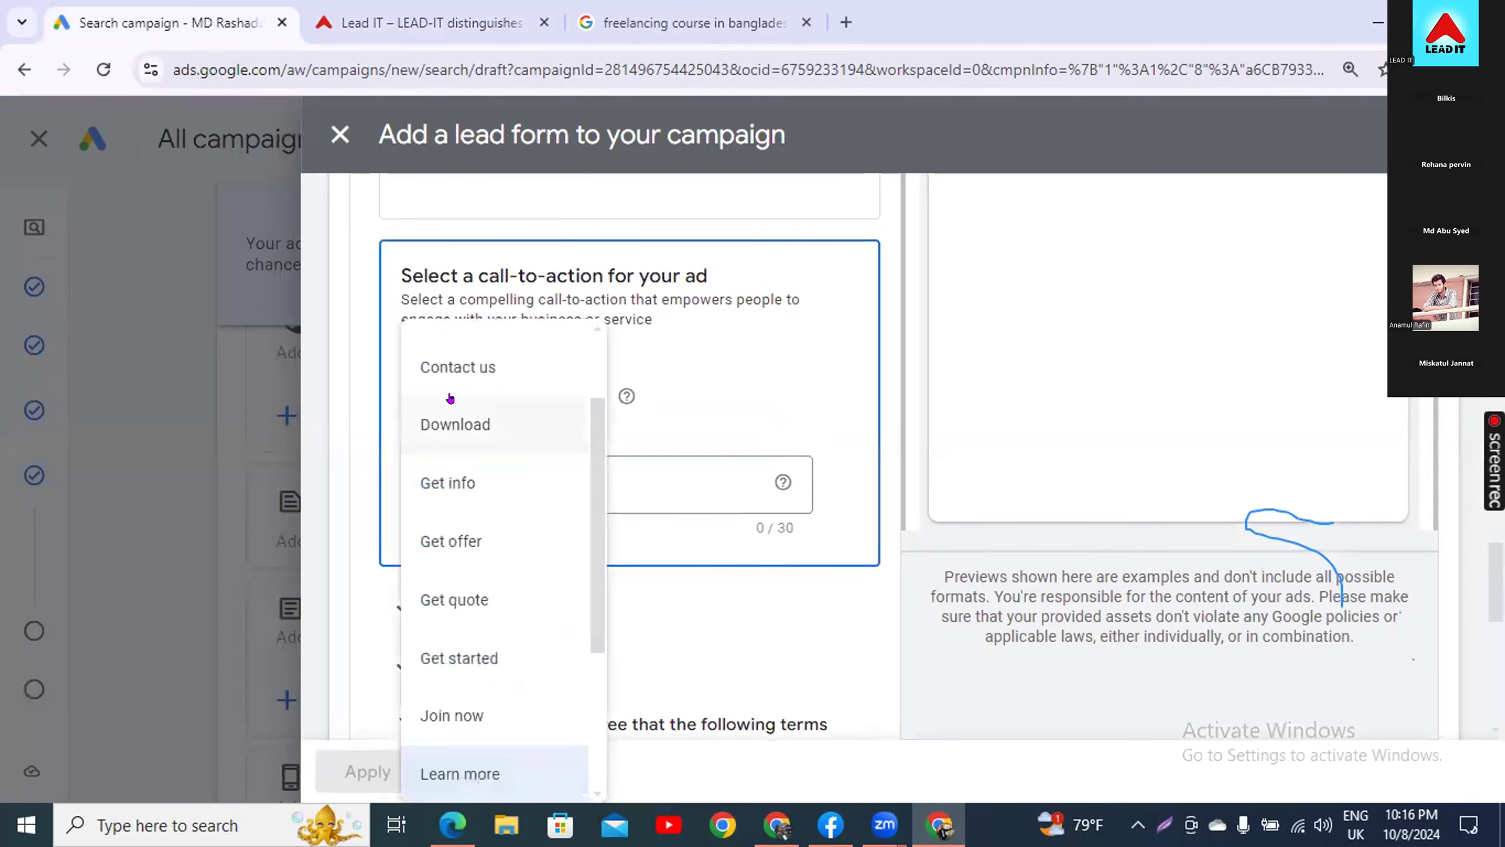
pyautogui.click(487, 369)
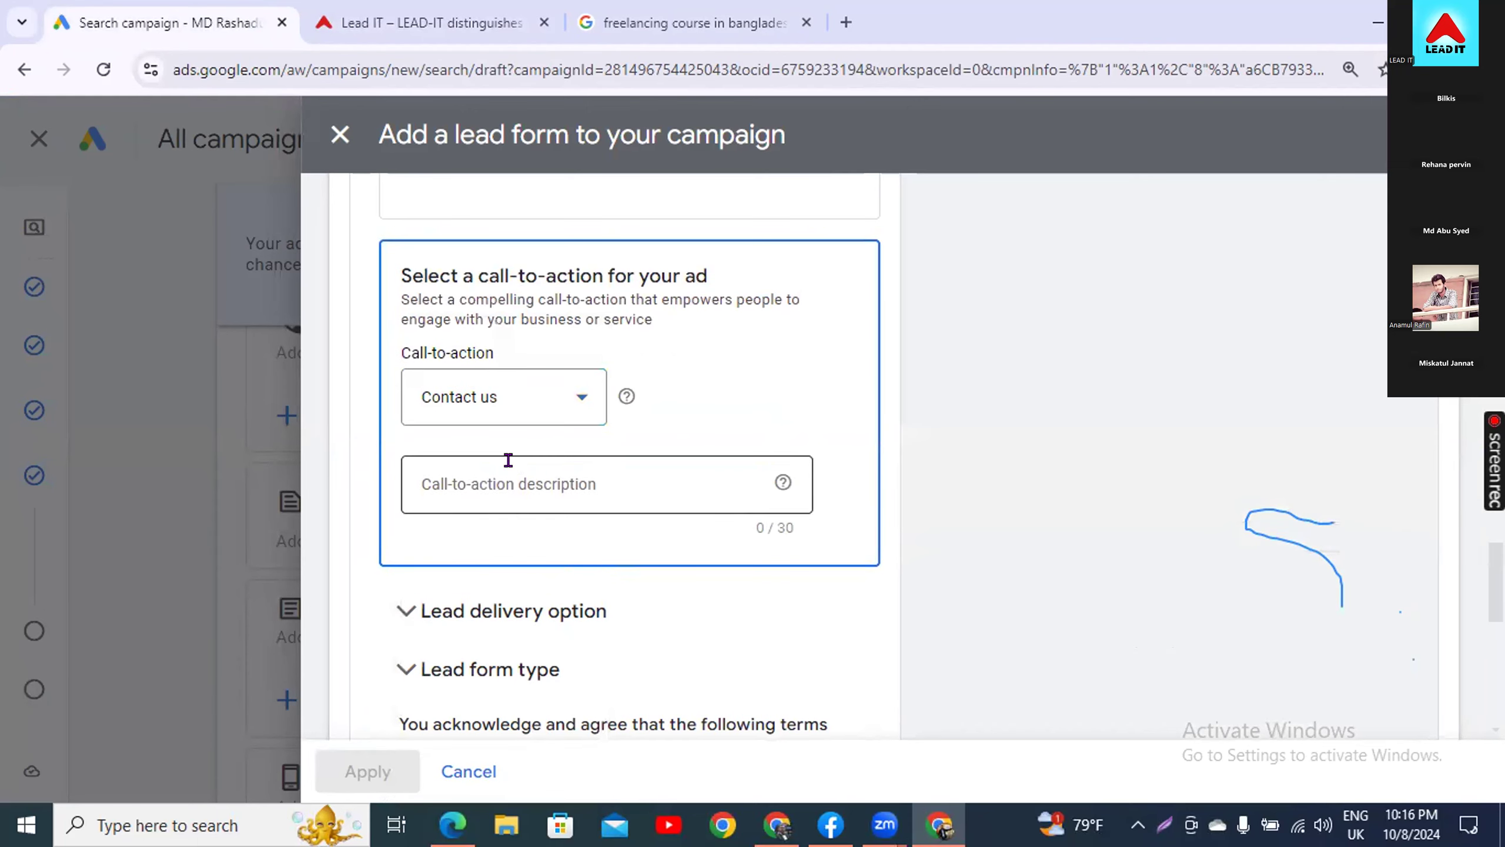
pyautogui.click(474, 23)
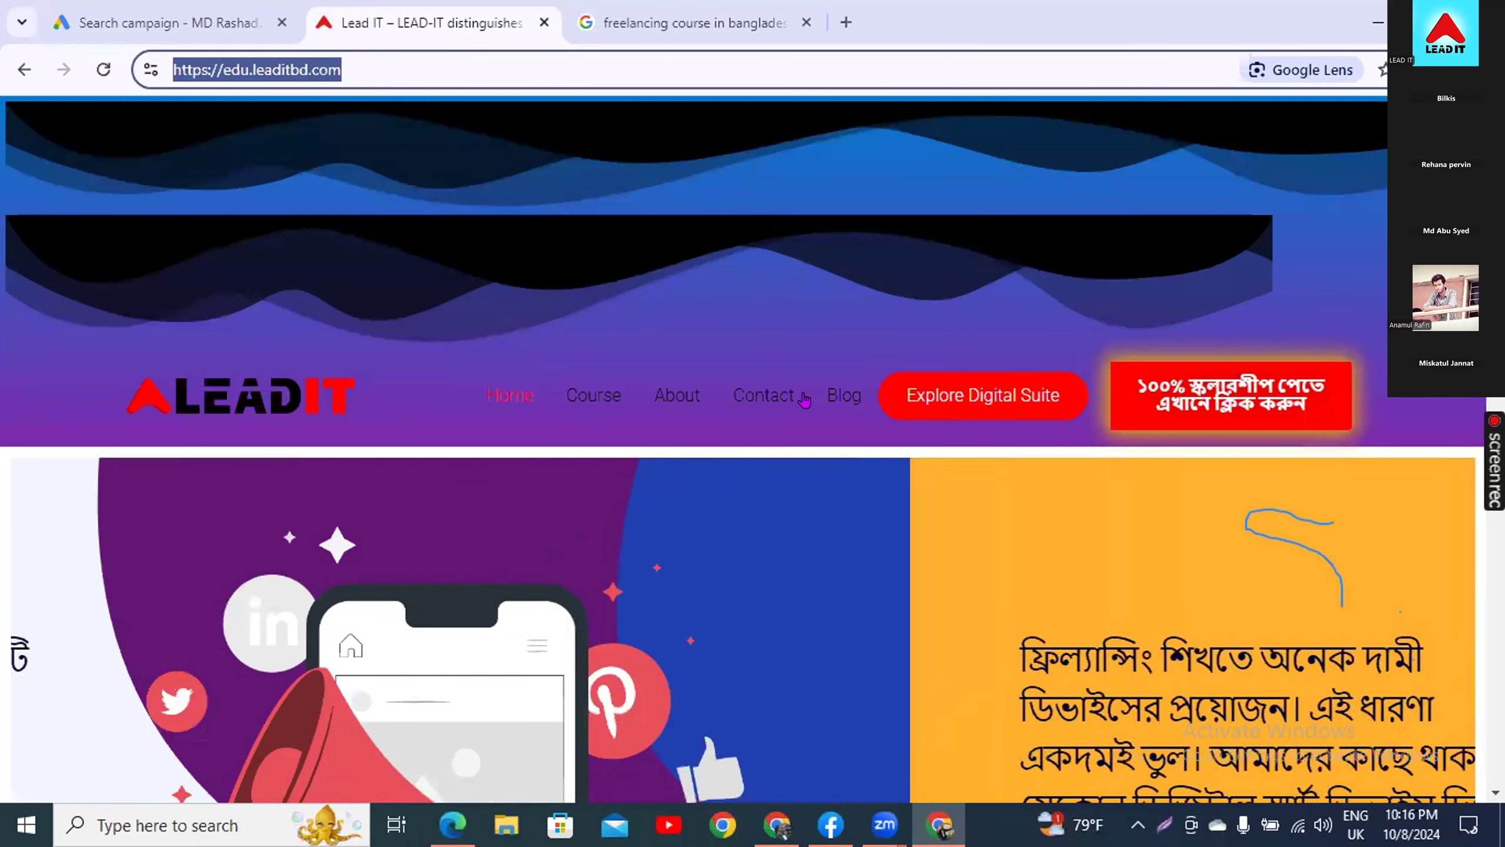
pyautogui.click(754, 400)
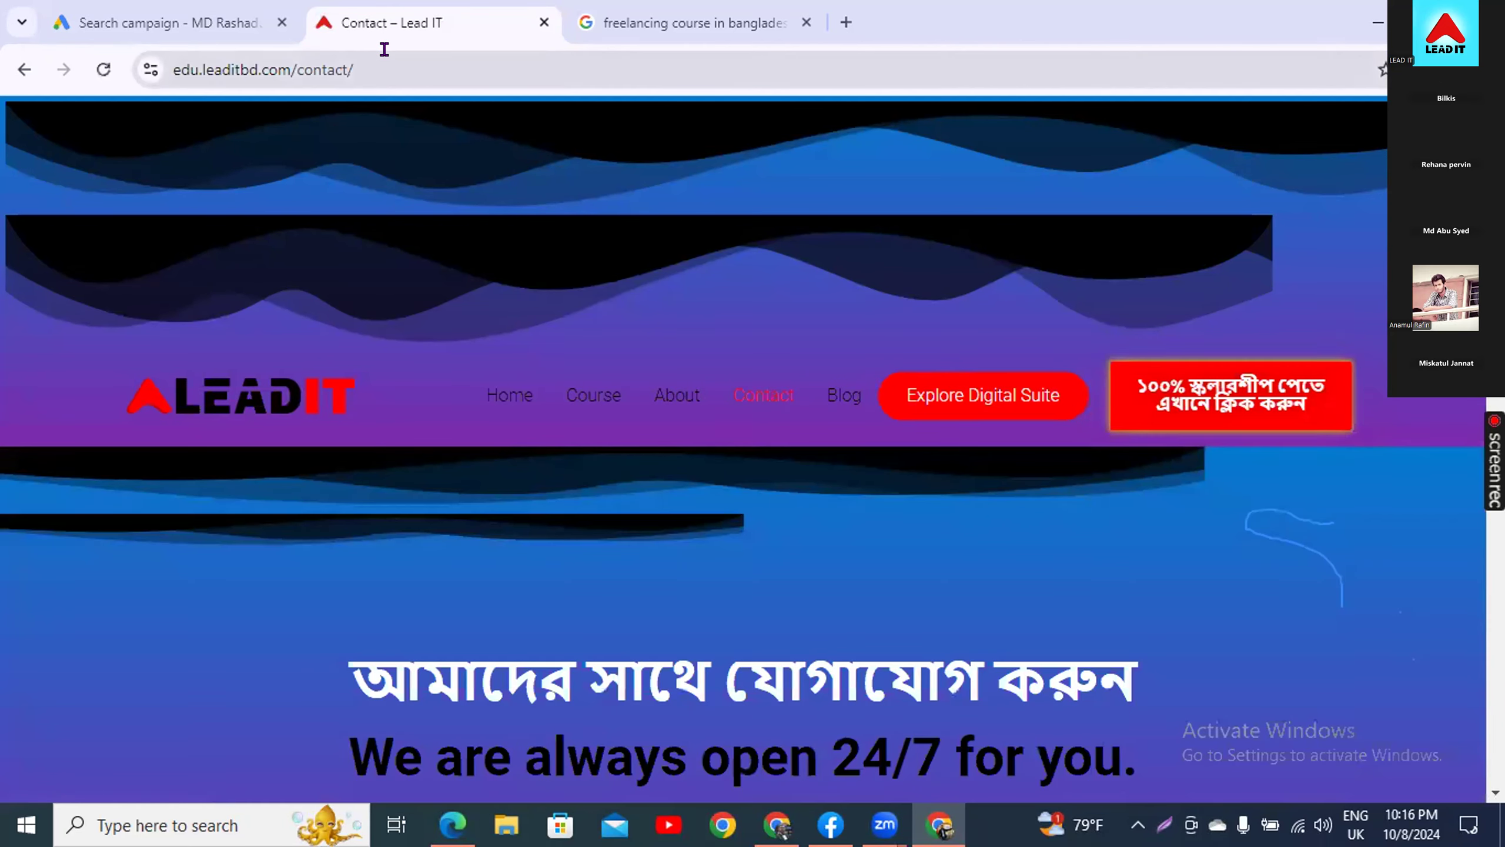
pyautogui.click(406, 59)
pyautogui.click(457, 63)
pyautogui.moveTo(406, 69); pyautogui.dragTo(13, 87)
pyautogui.hotkey('ctrl', 'c')
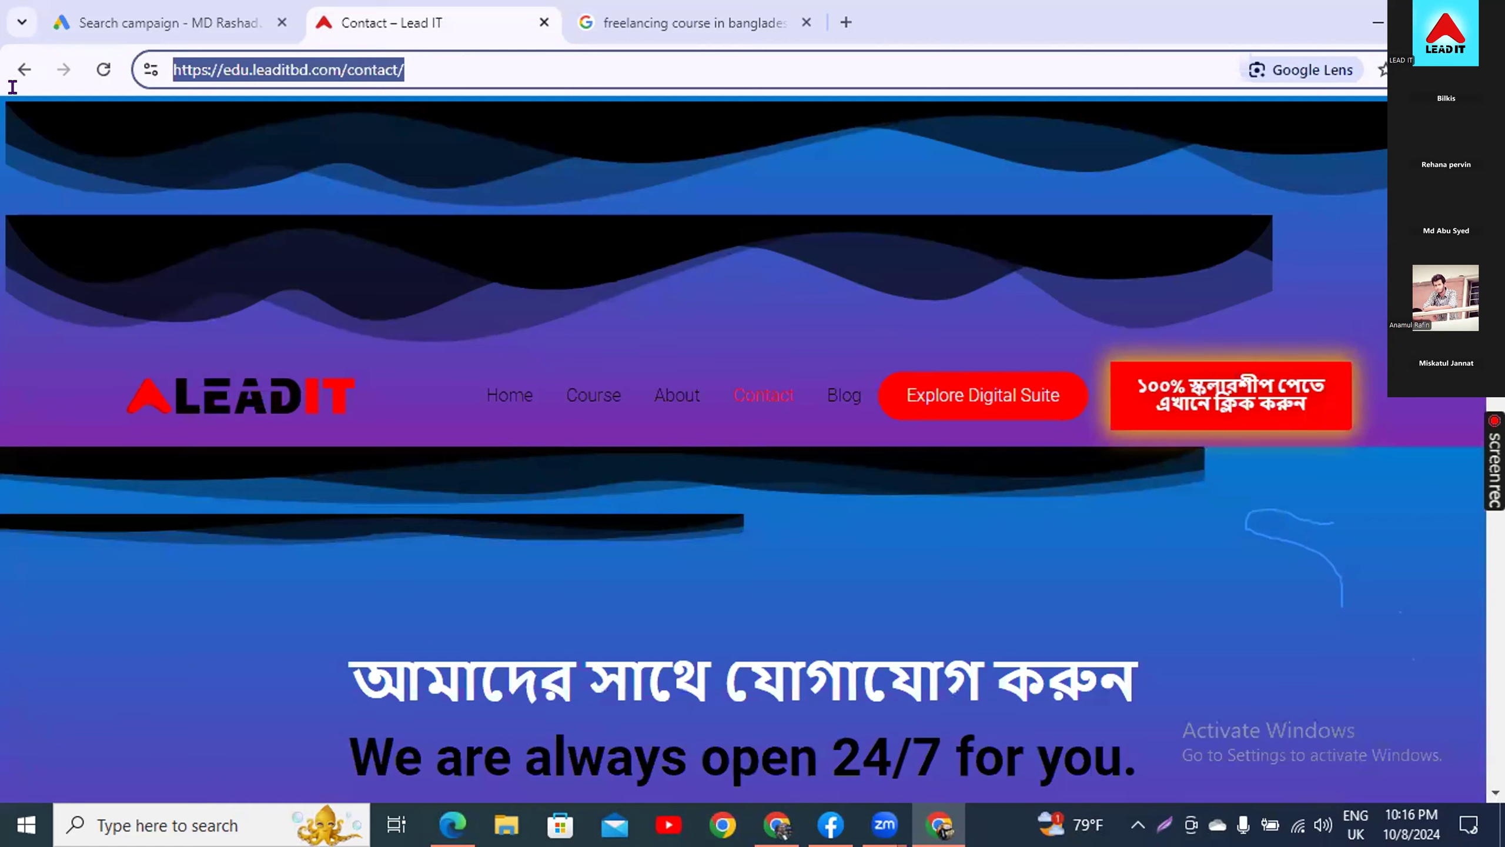
pyautogui.click(164, 8)
pyautogui.click(455, 503)
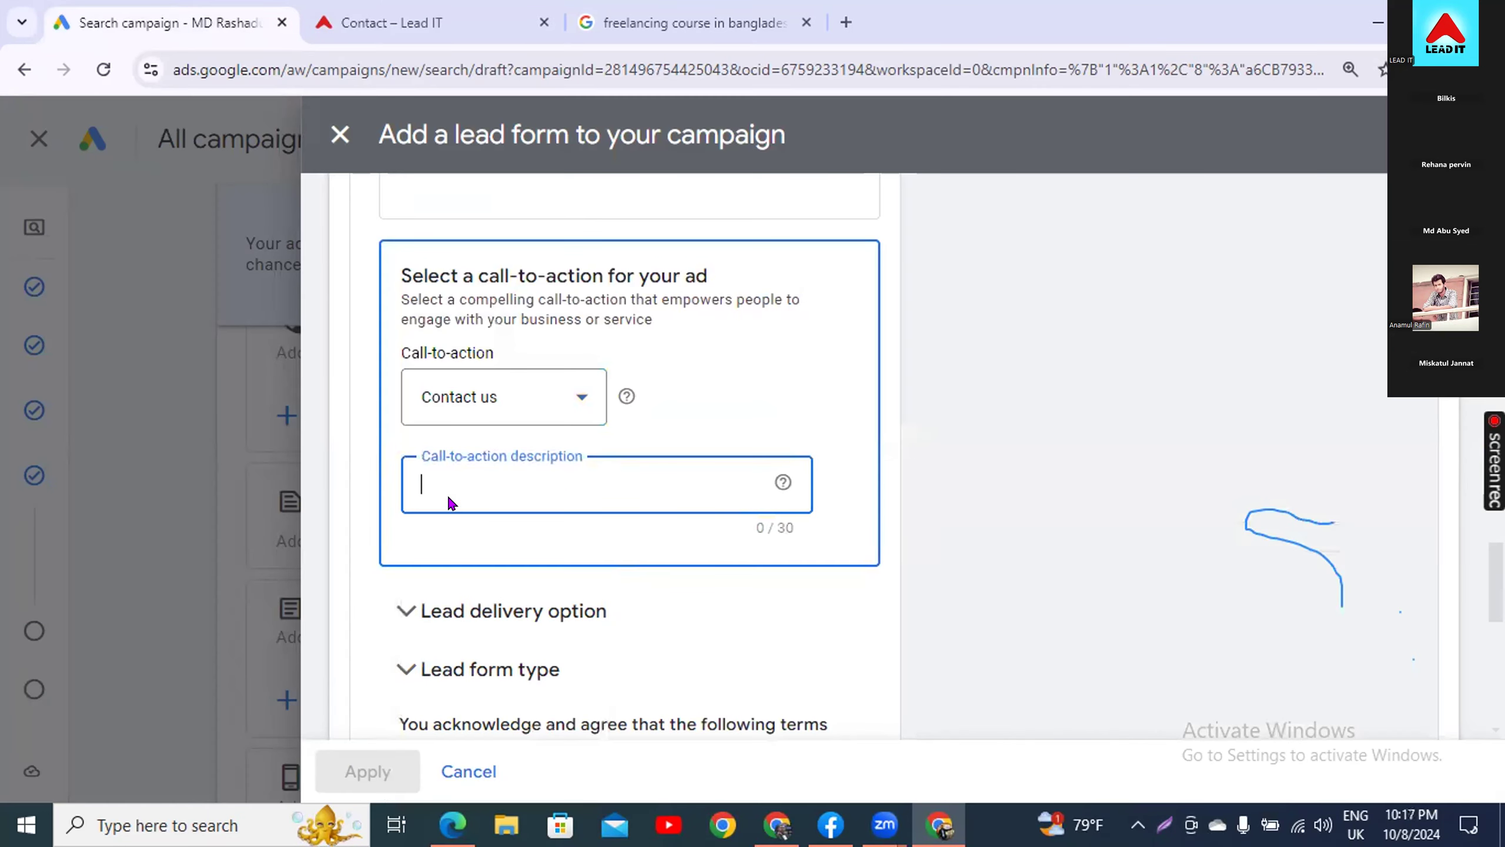
pyautogui.hotkey('ctrl', 'v')
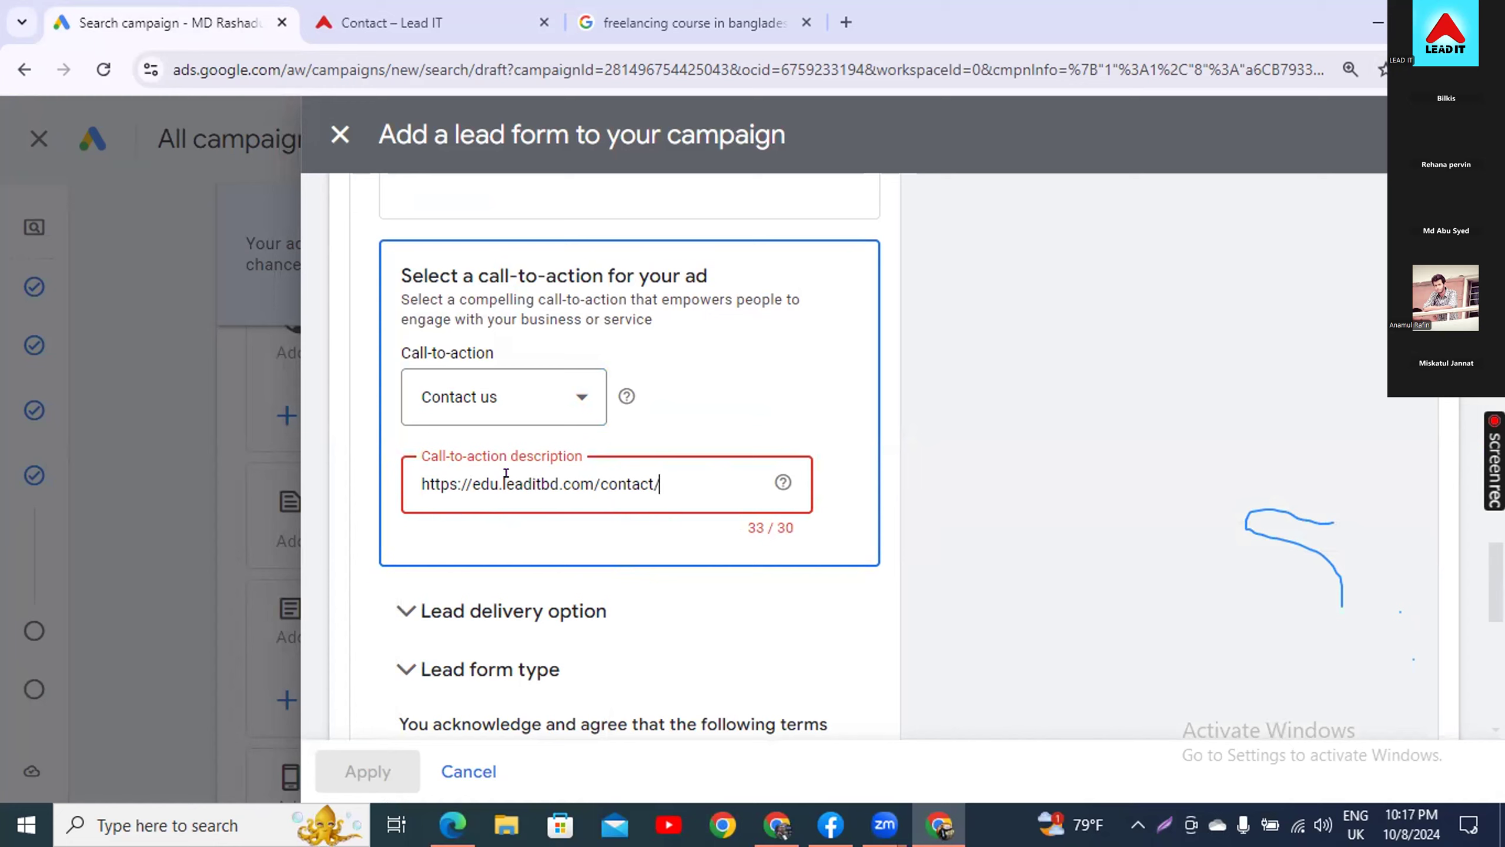
pyautogui.click(555, 395)
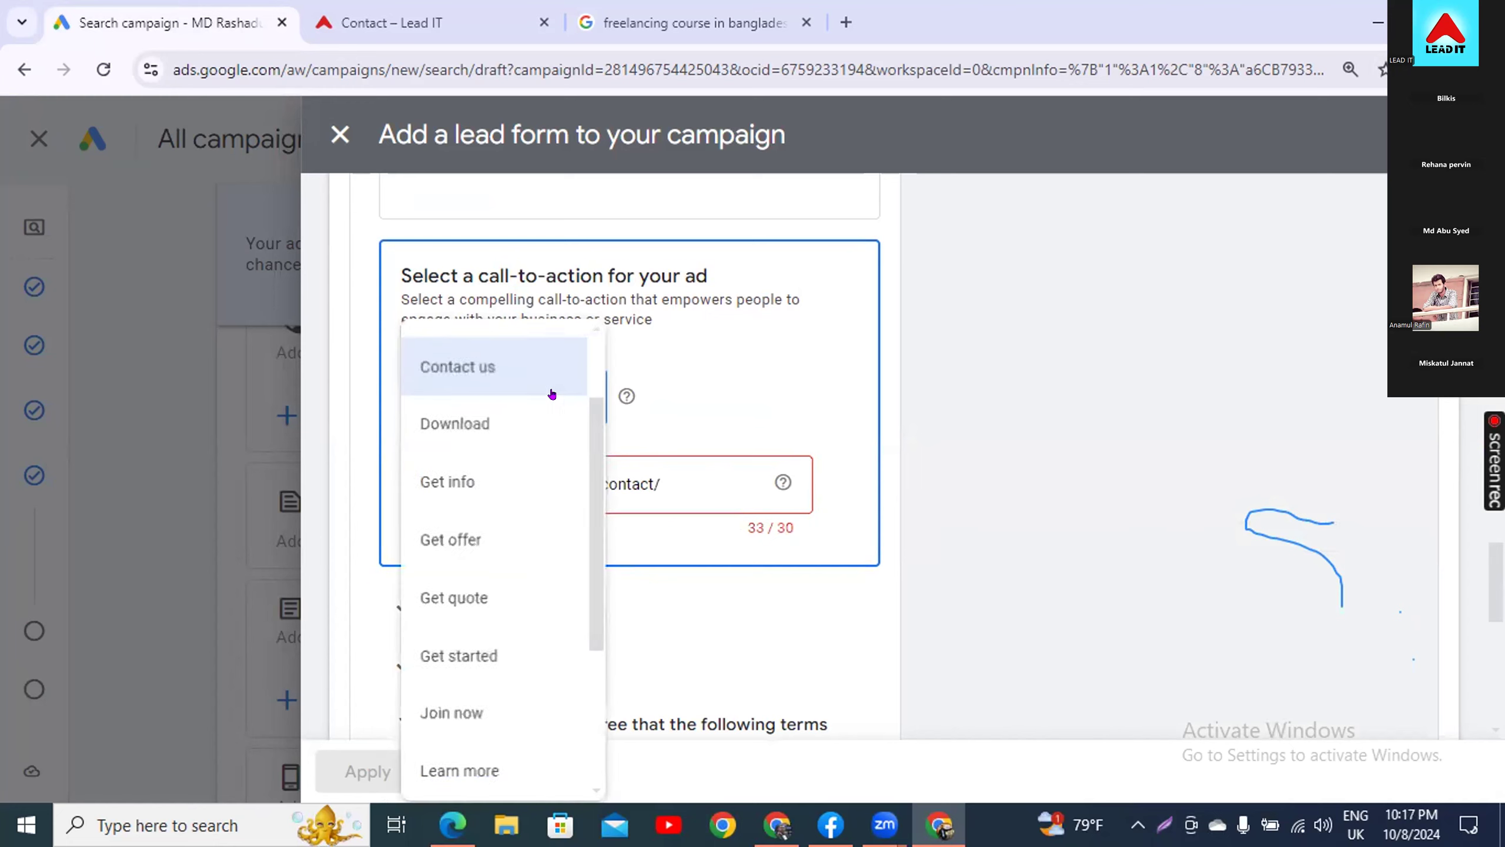
pyautogui.click(533, 368)
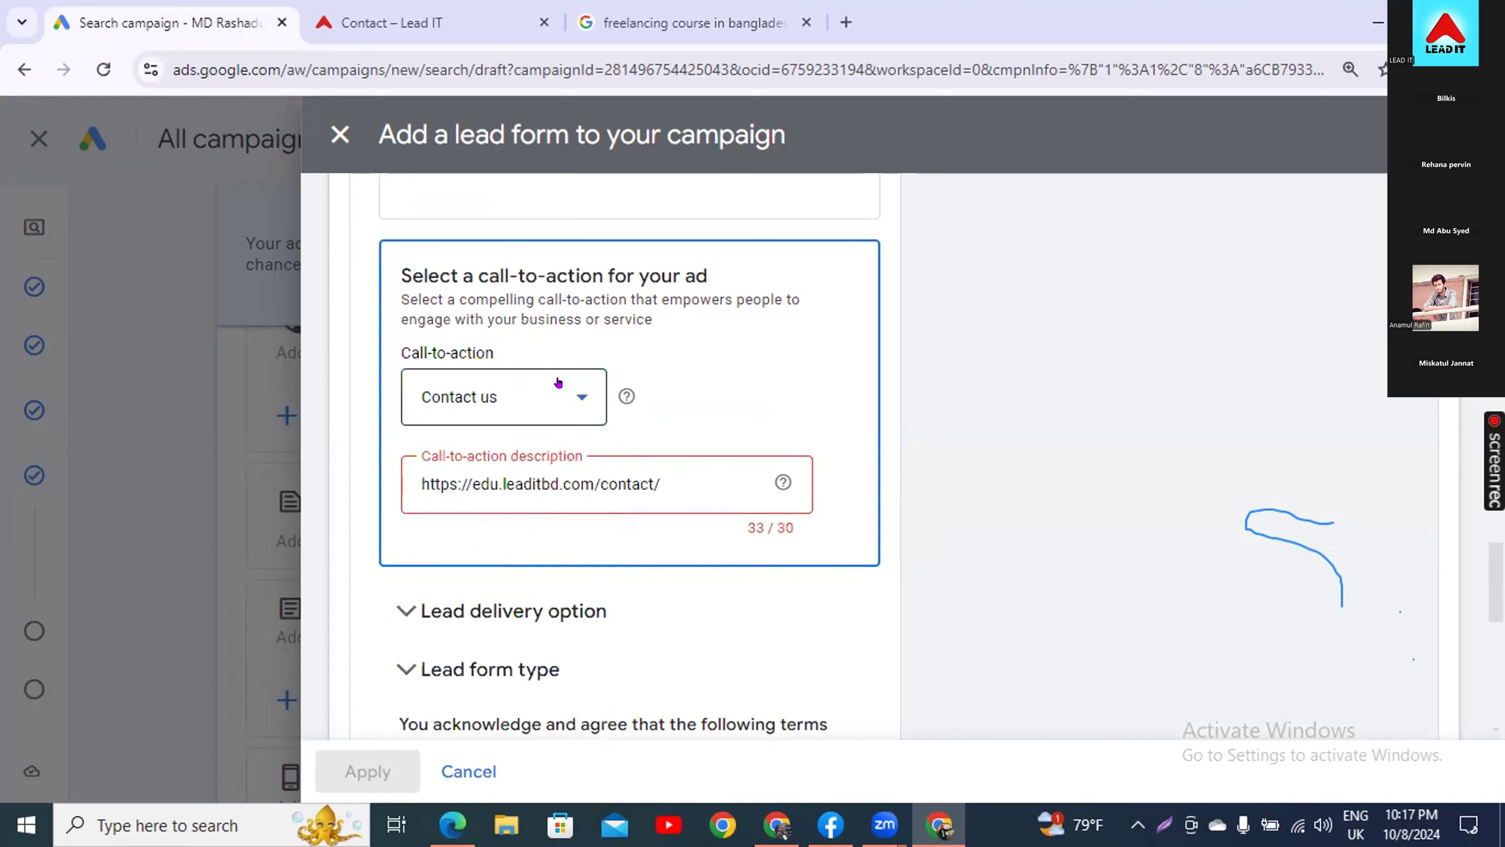
pyautogui.click(664, 468)
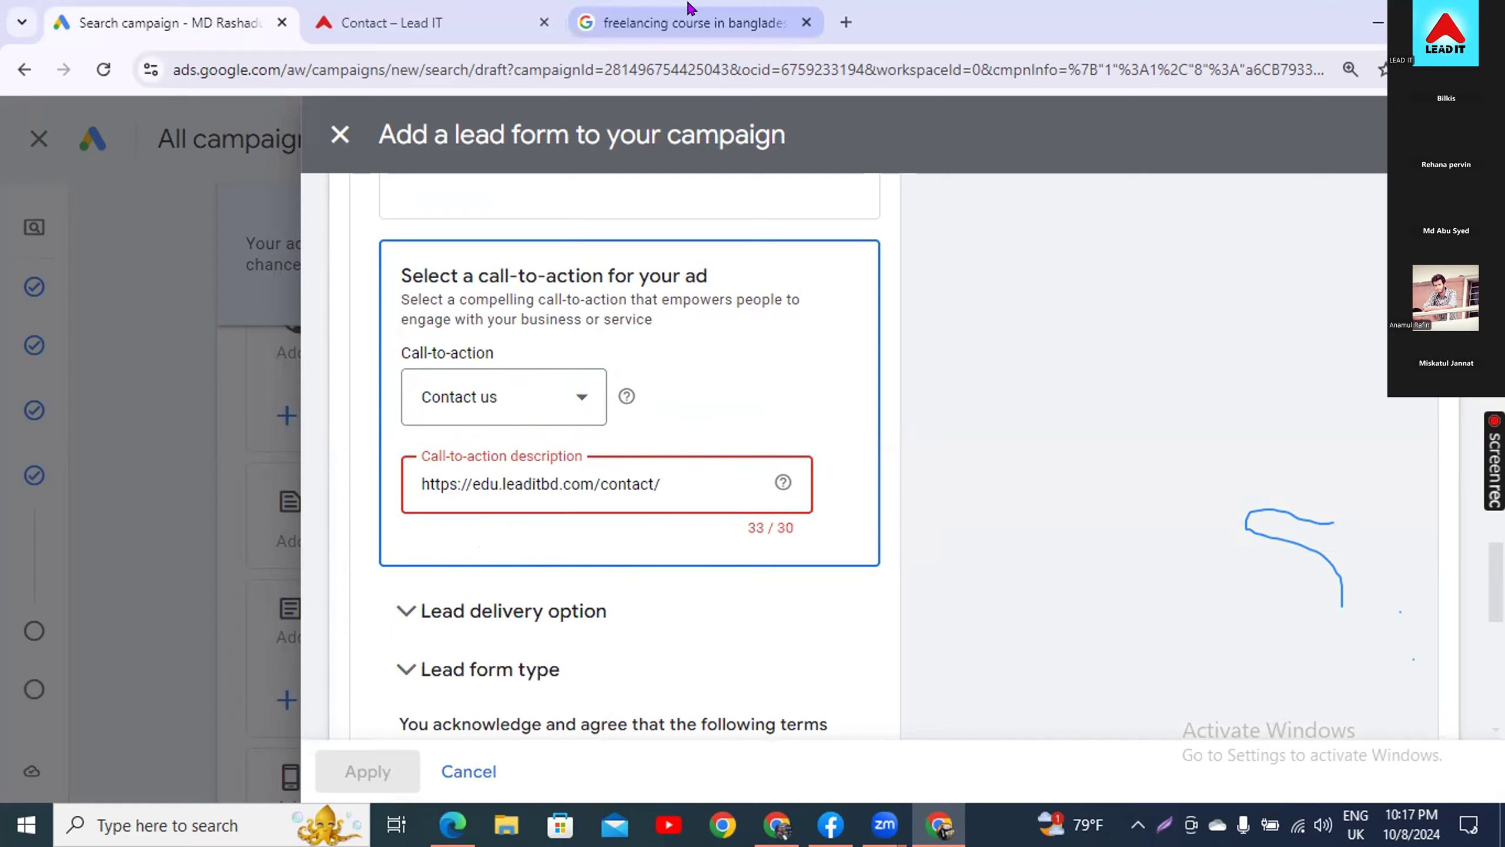
# - Switch to the Google search page and search for "short url"
pyautogui.click(675, 18)
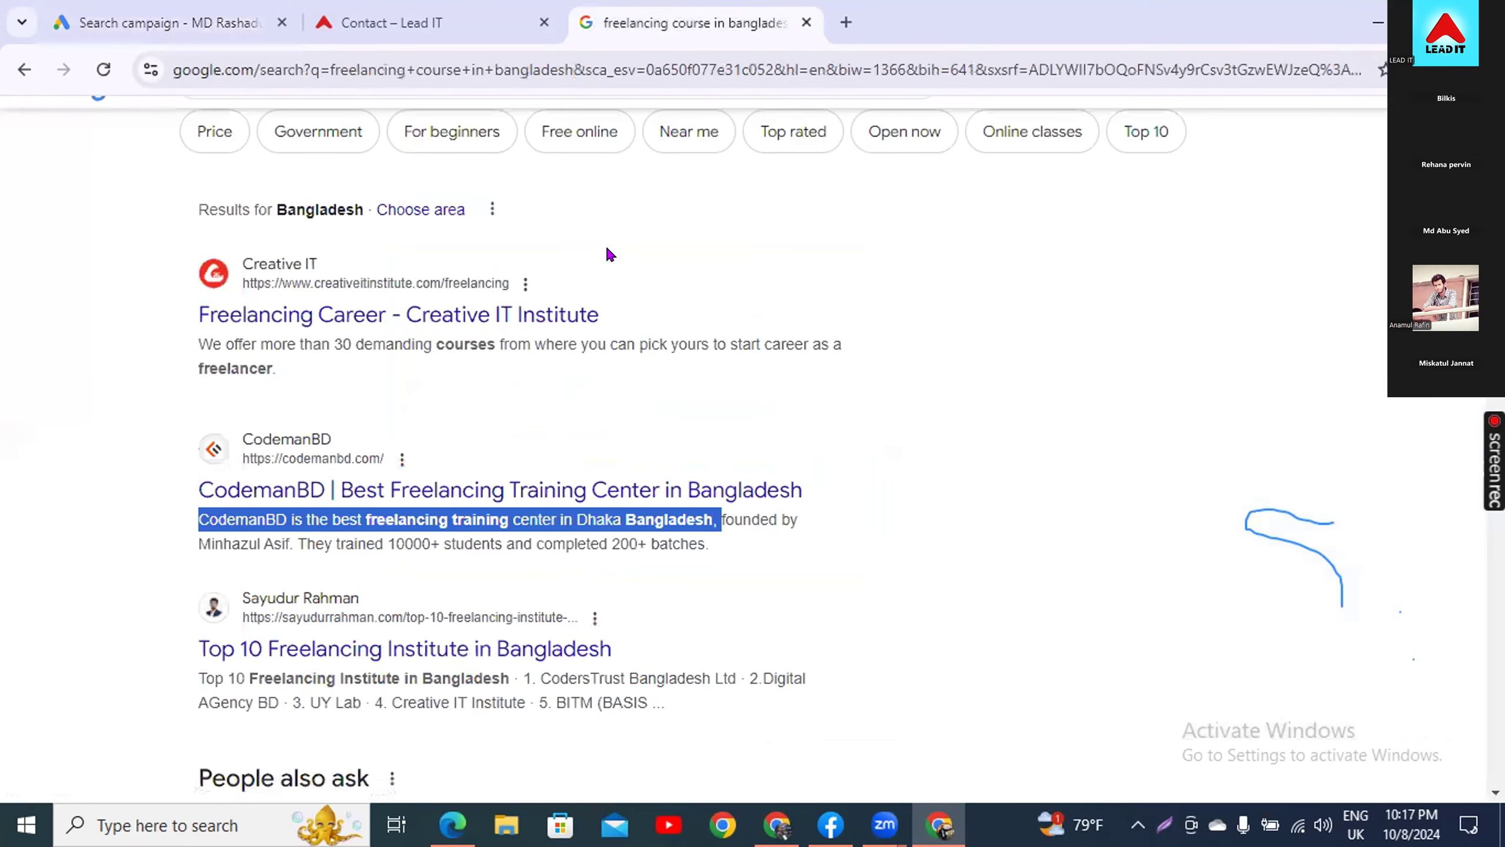
pyautogui.scroll(2, 608, 254)
pyautogui.click(764, 148)
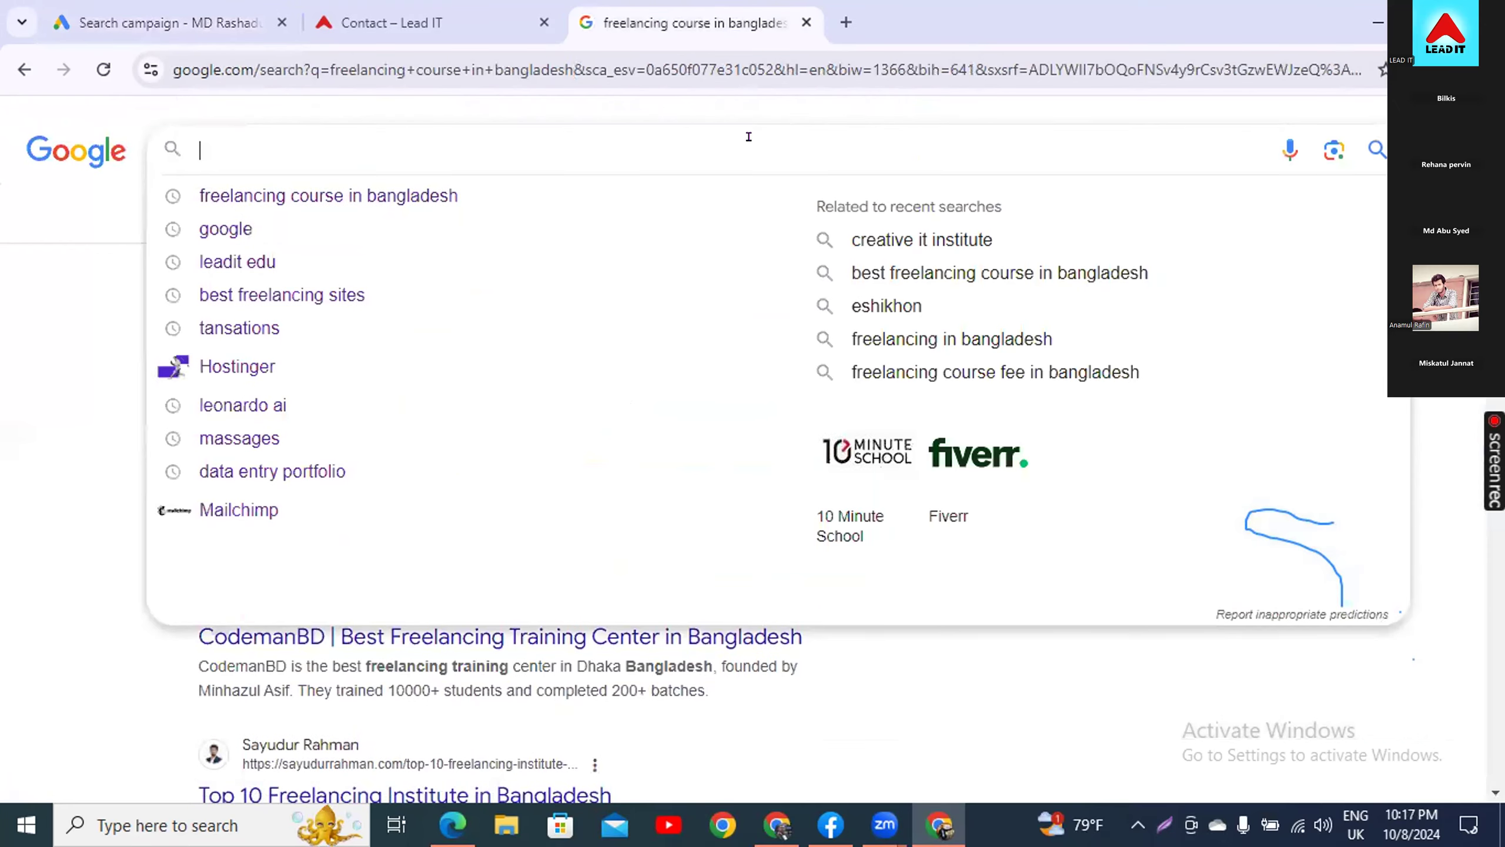
pyautogui.write('shor')
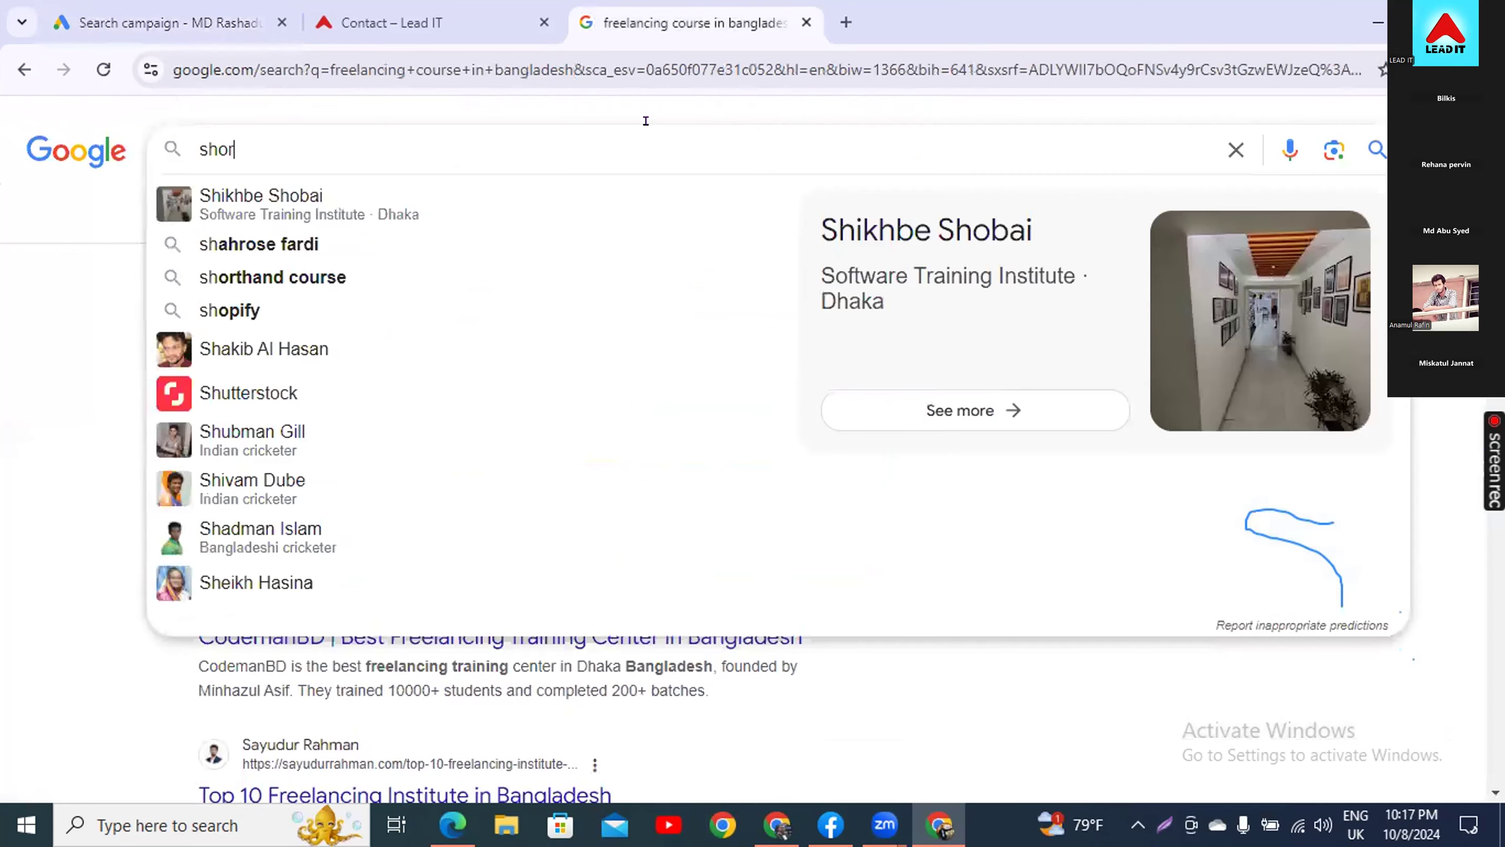
pyautogui.write('t url')
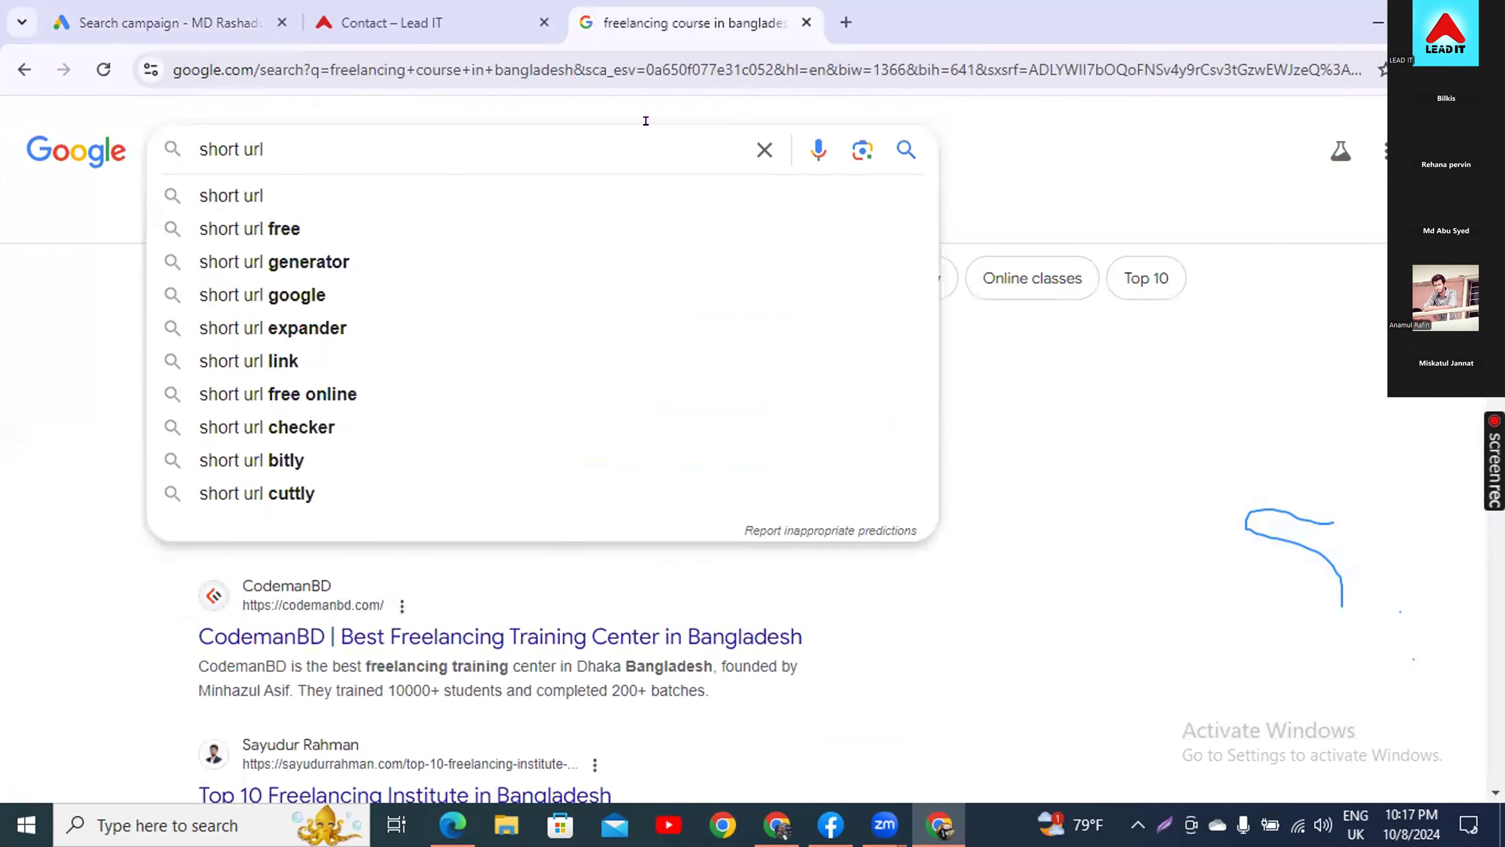
pyautogui.press('Return')
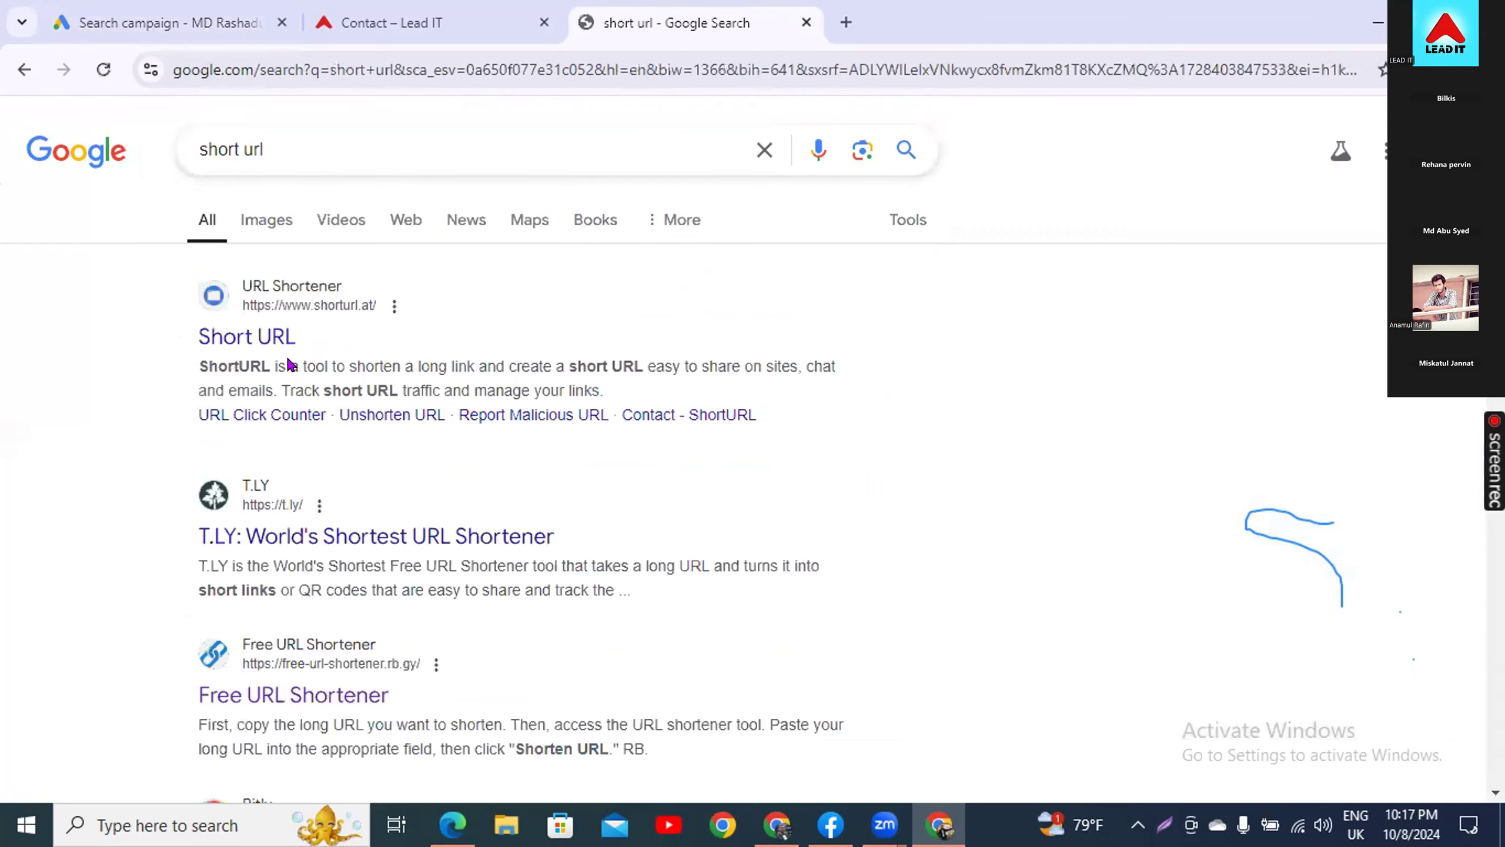
# - Open the T.LY URL shortener from the search results and try to shorten the Lead IT Contact page's address
pyautogui.scroll(-2, 131, 517)
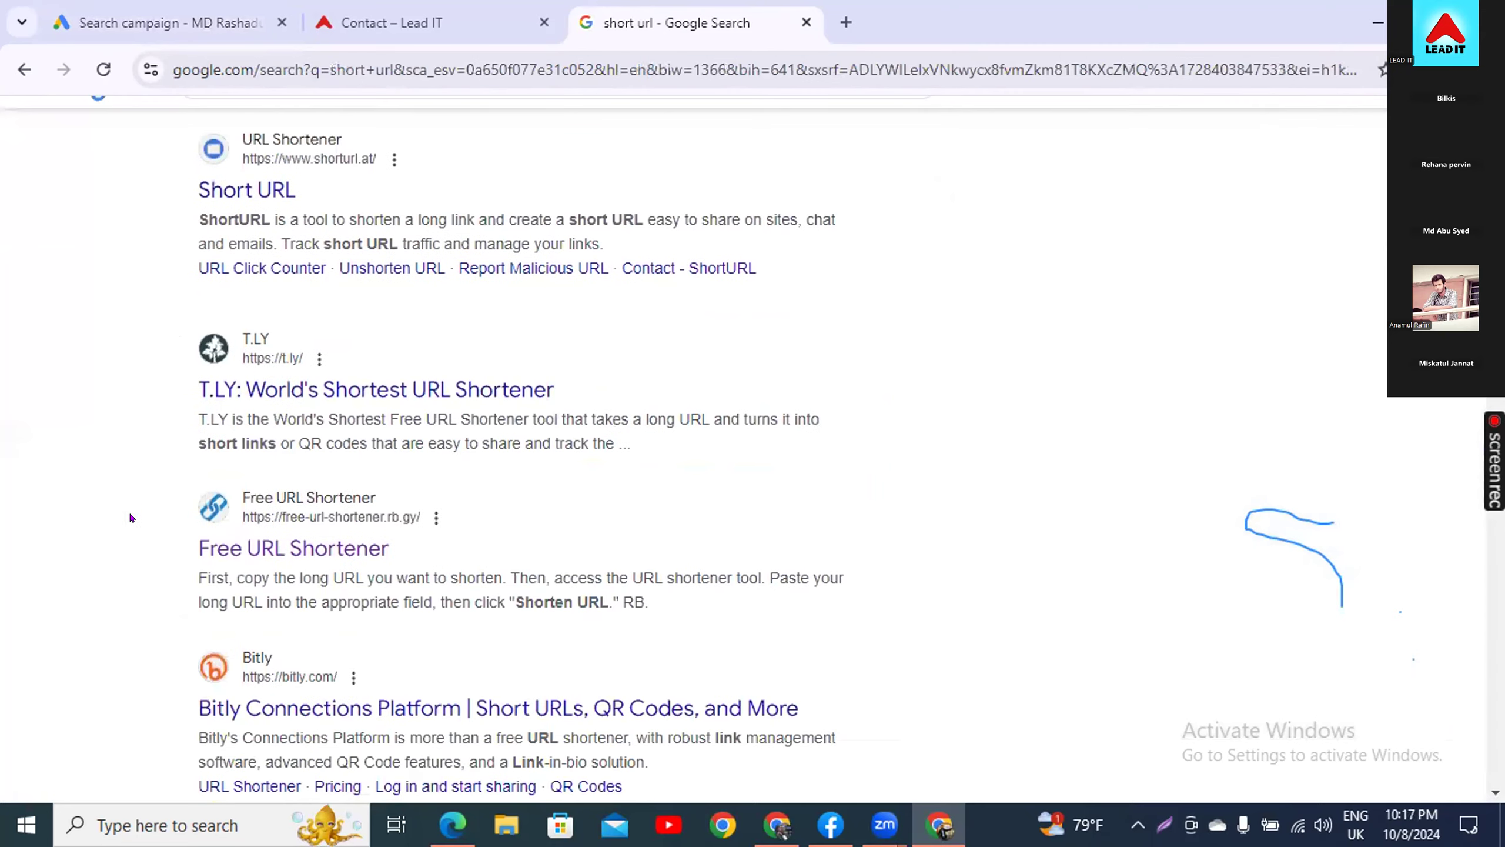
pyautogui.click(254, 384)
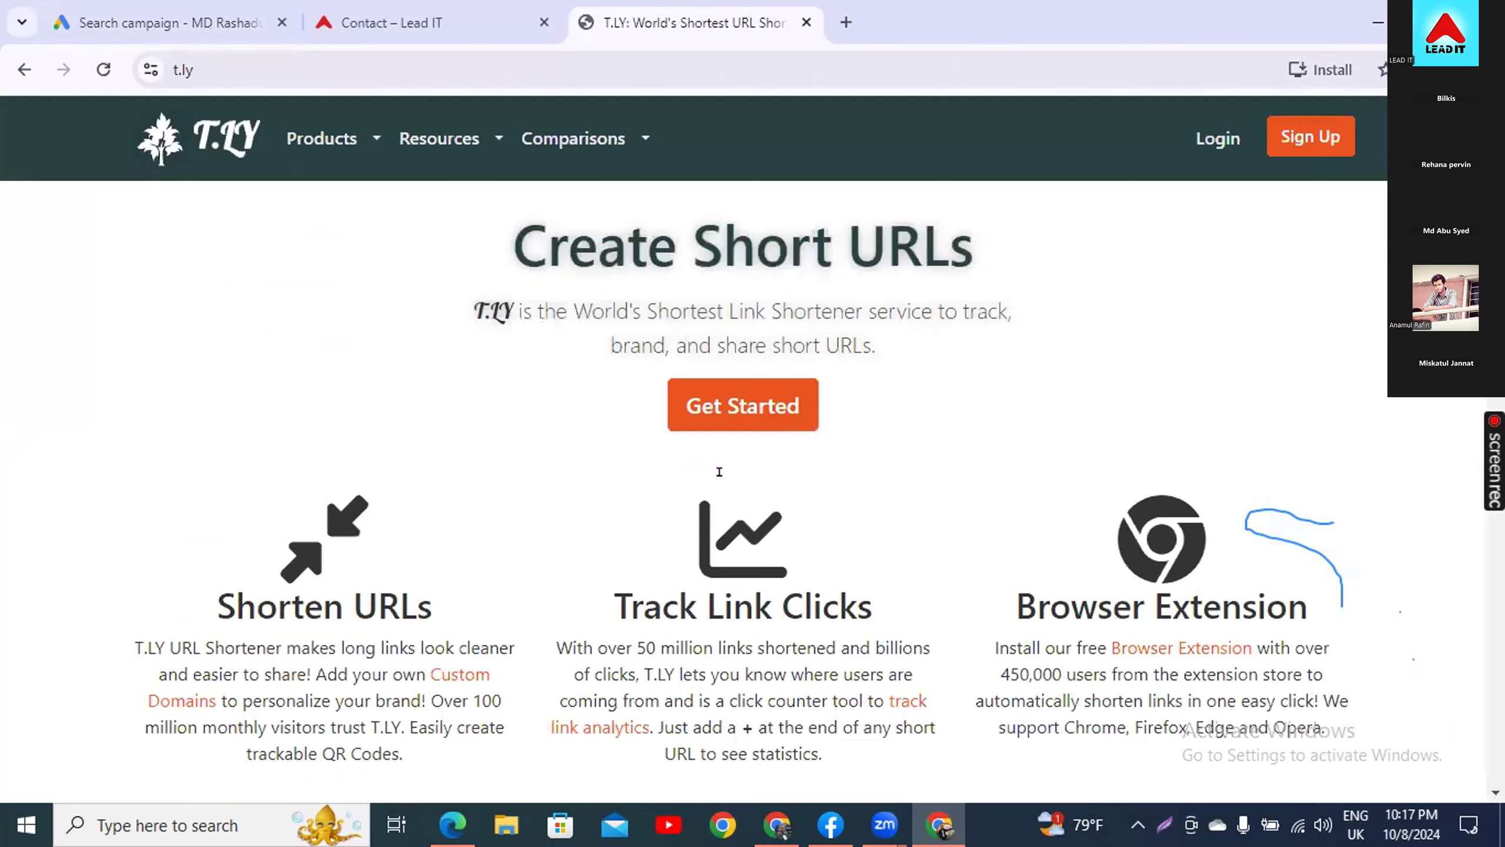
pyautogui.scroll(-5, 655, 534)
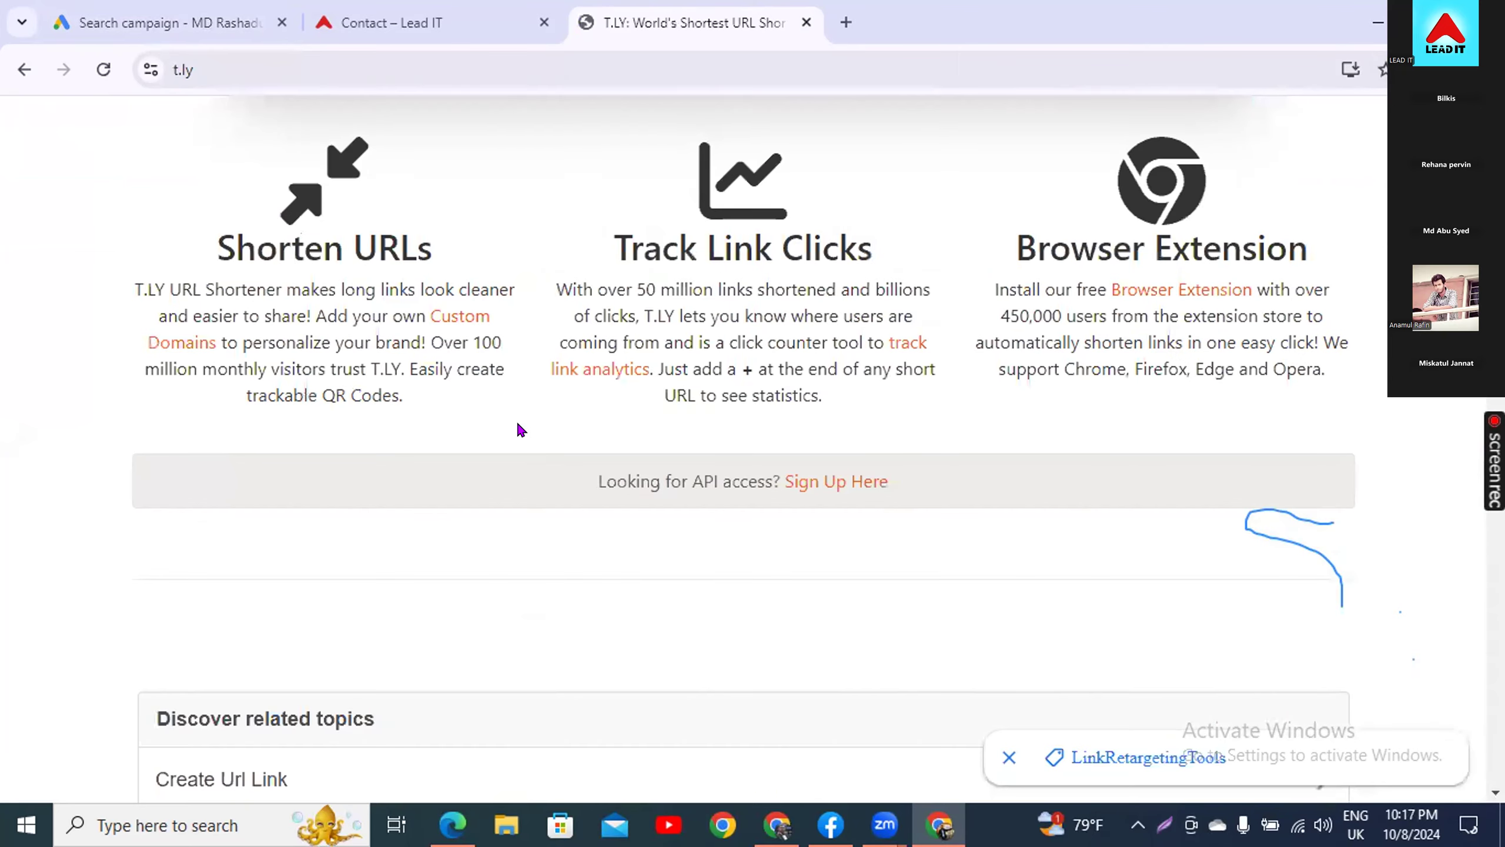
pyautogui.scroll(5, 449, 235)
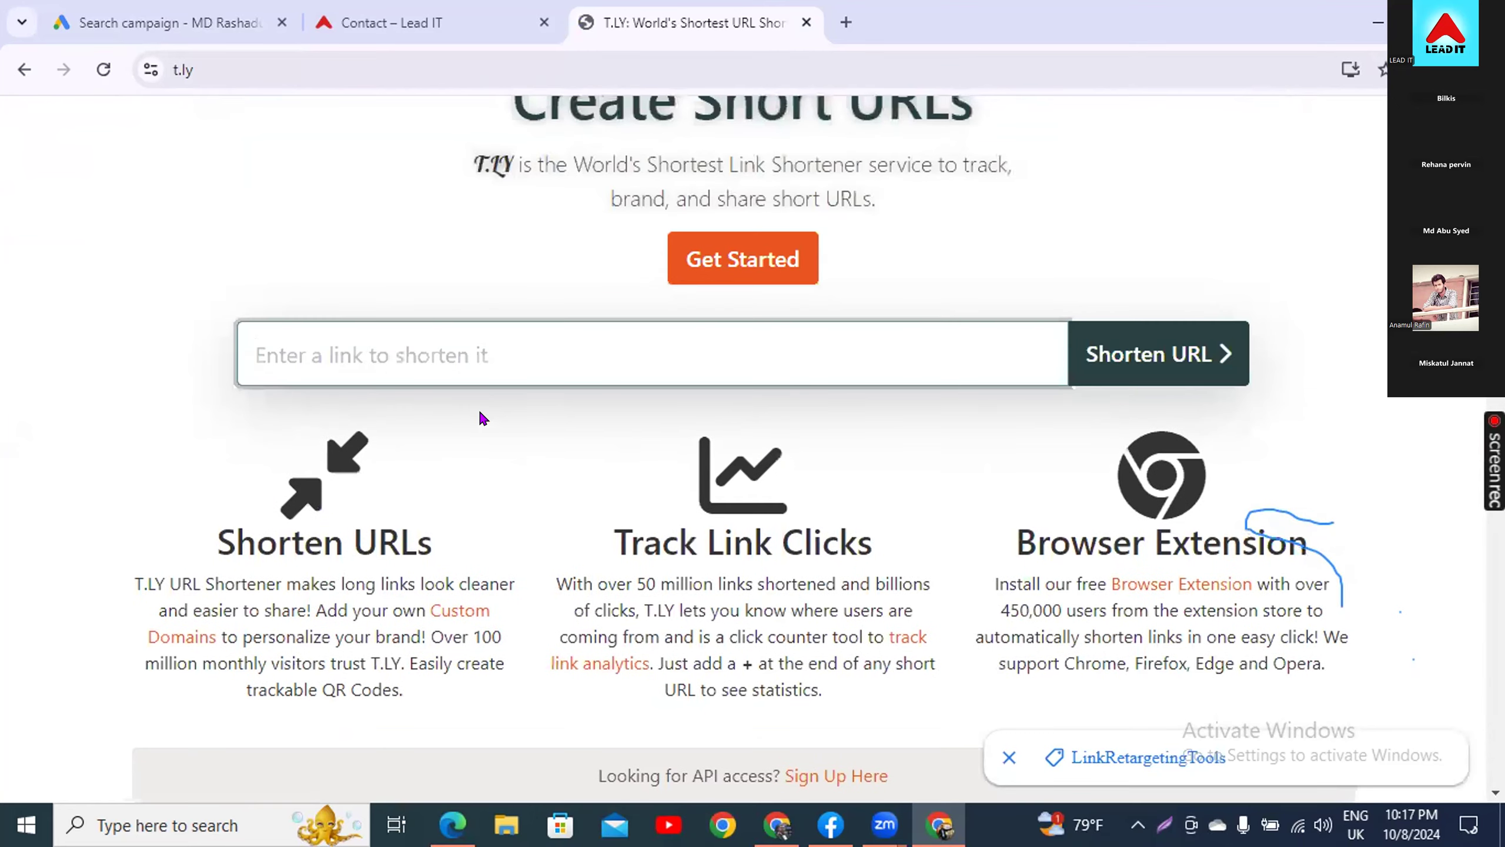
pyautogui.click(471, 330)
pyautogui.hotkey('ctrl', 'v')
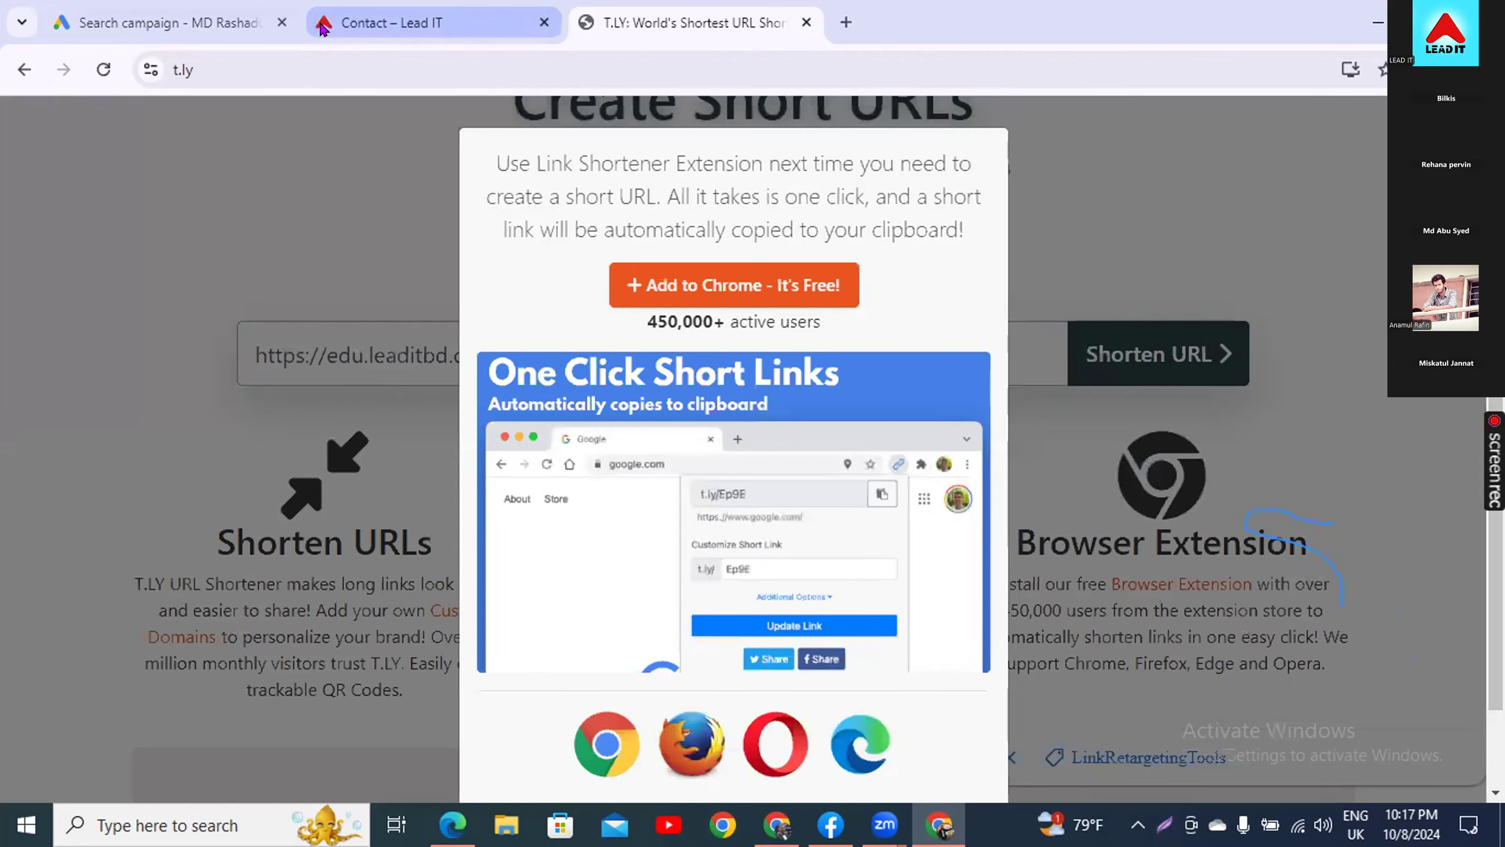
# - Switch back to Google Ads, replace the ad's call-to-action description with "Call us any time", and close the T.LY page
pyautogui.click(322, 34)
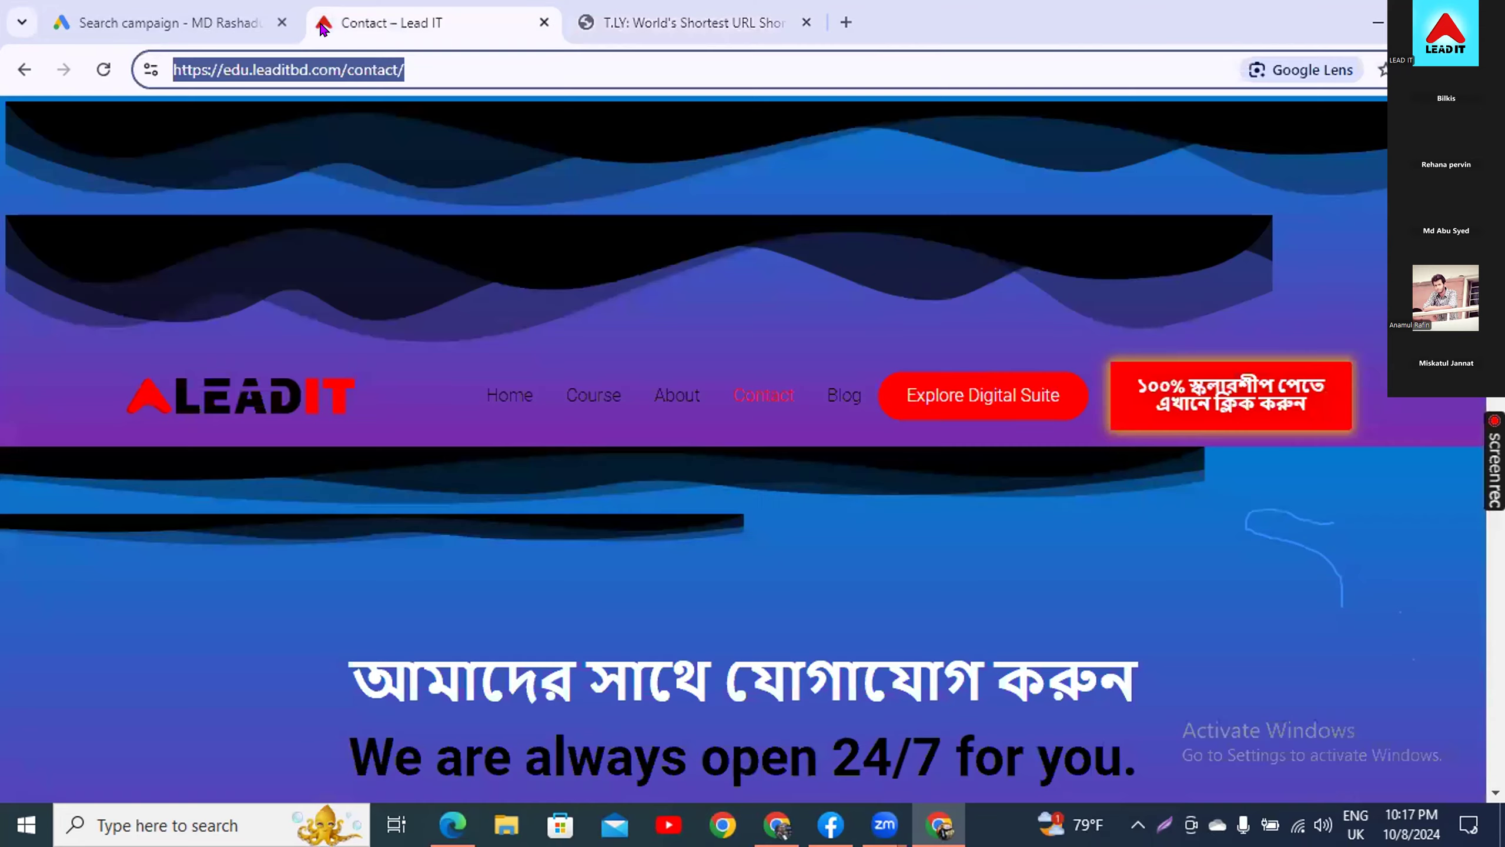
pyautogui.click(176, 33)
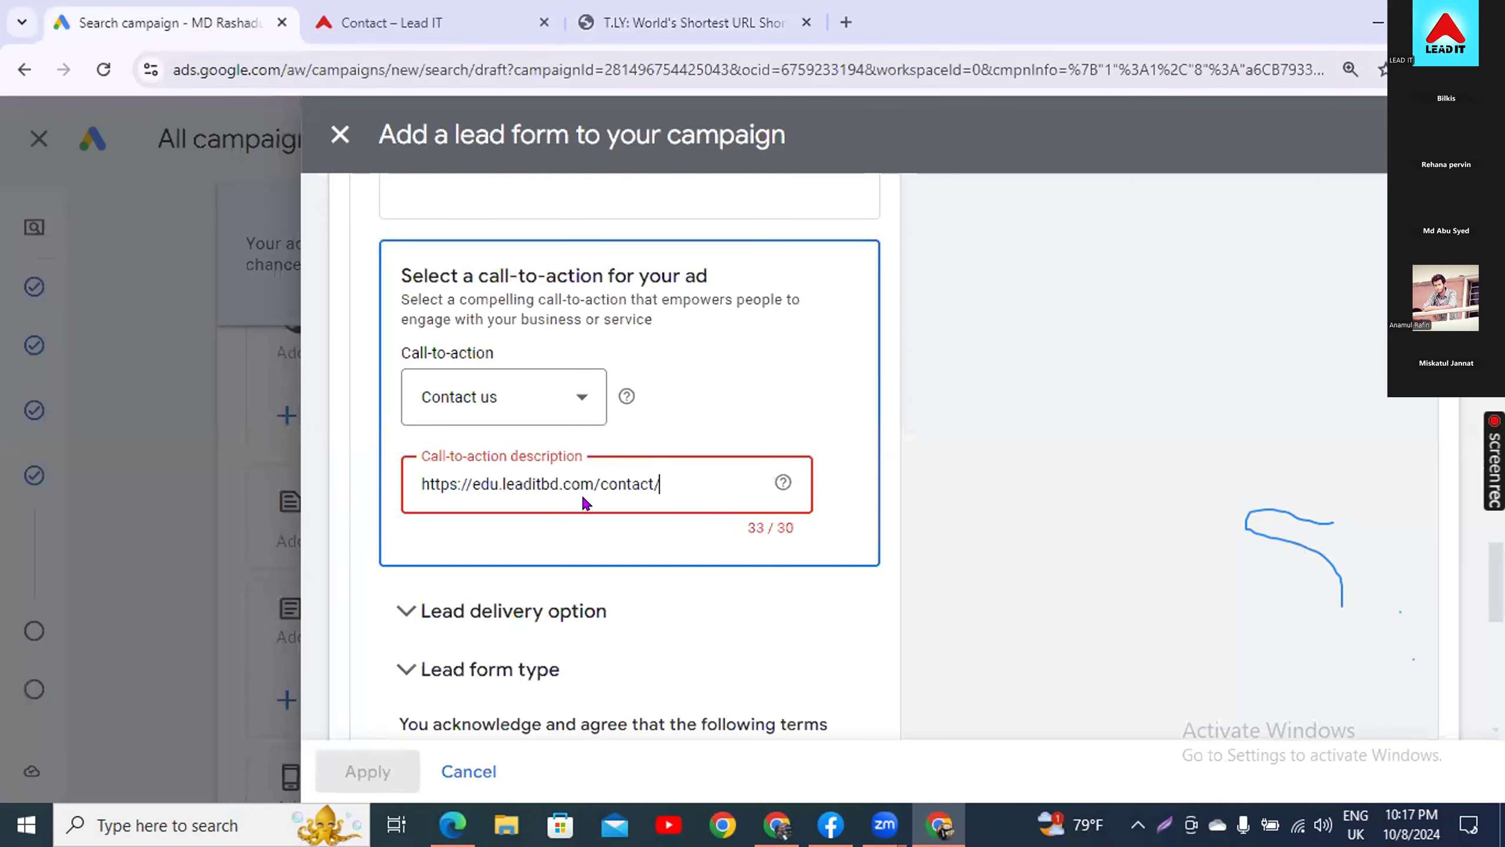
pyautogui.moveTo(684, 467); pyautogui.dragTo(221, 472)
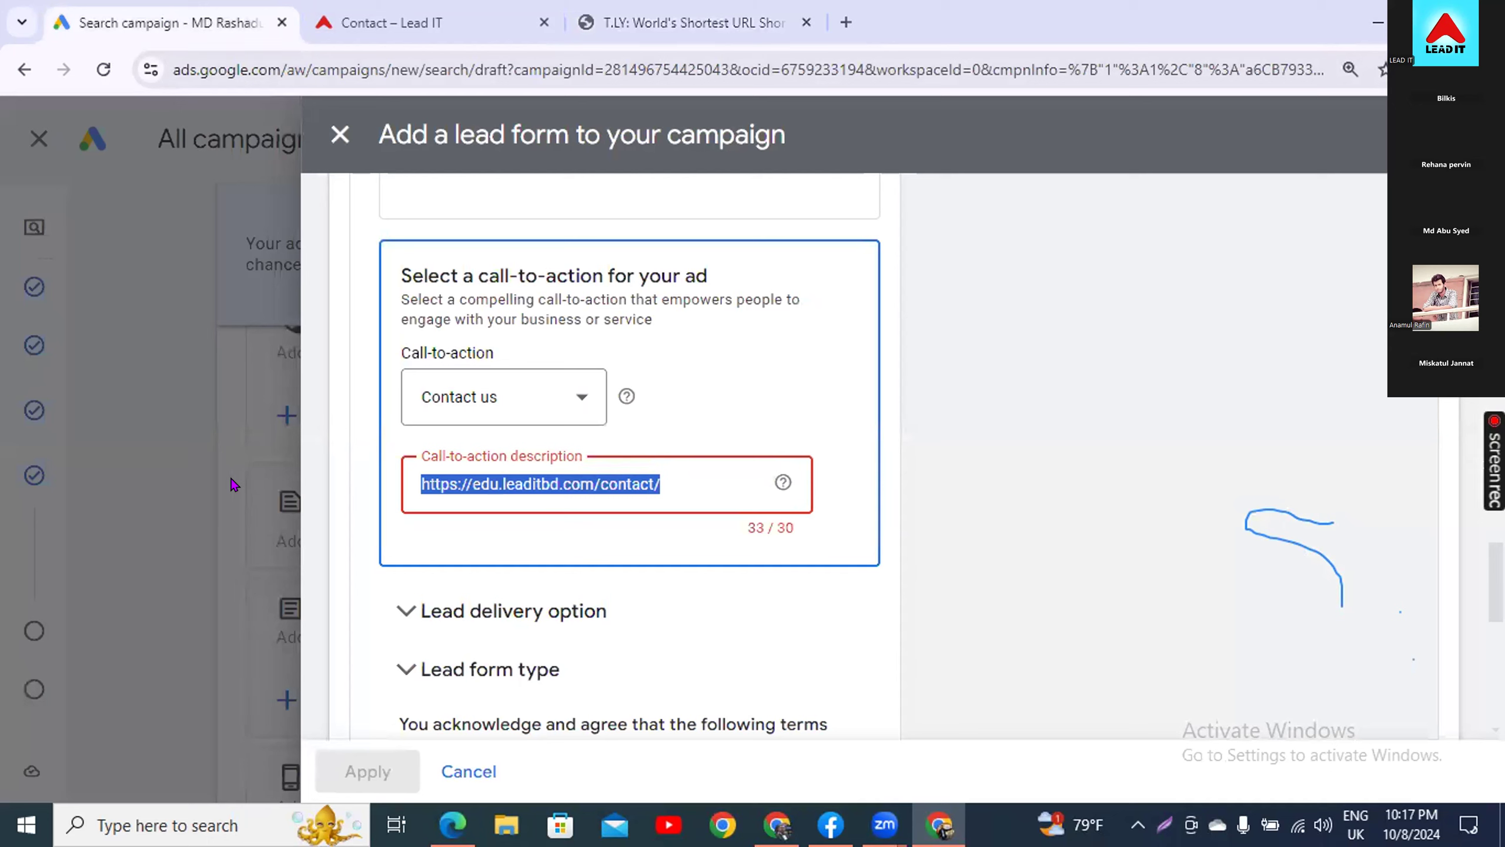
pyautogui.press('BackSpace')
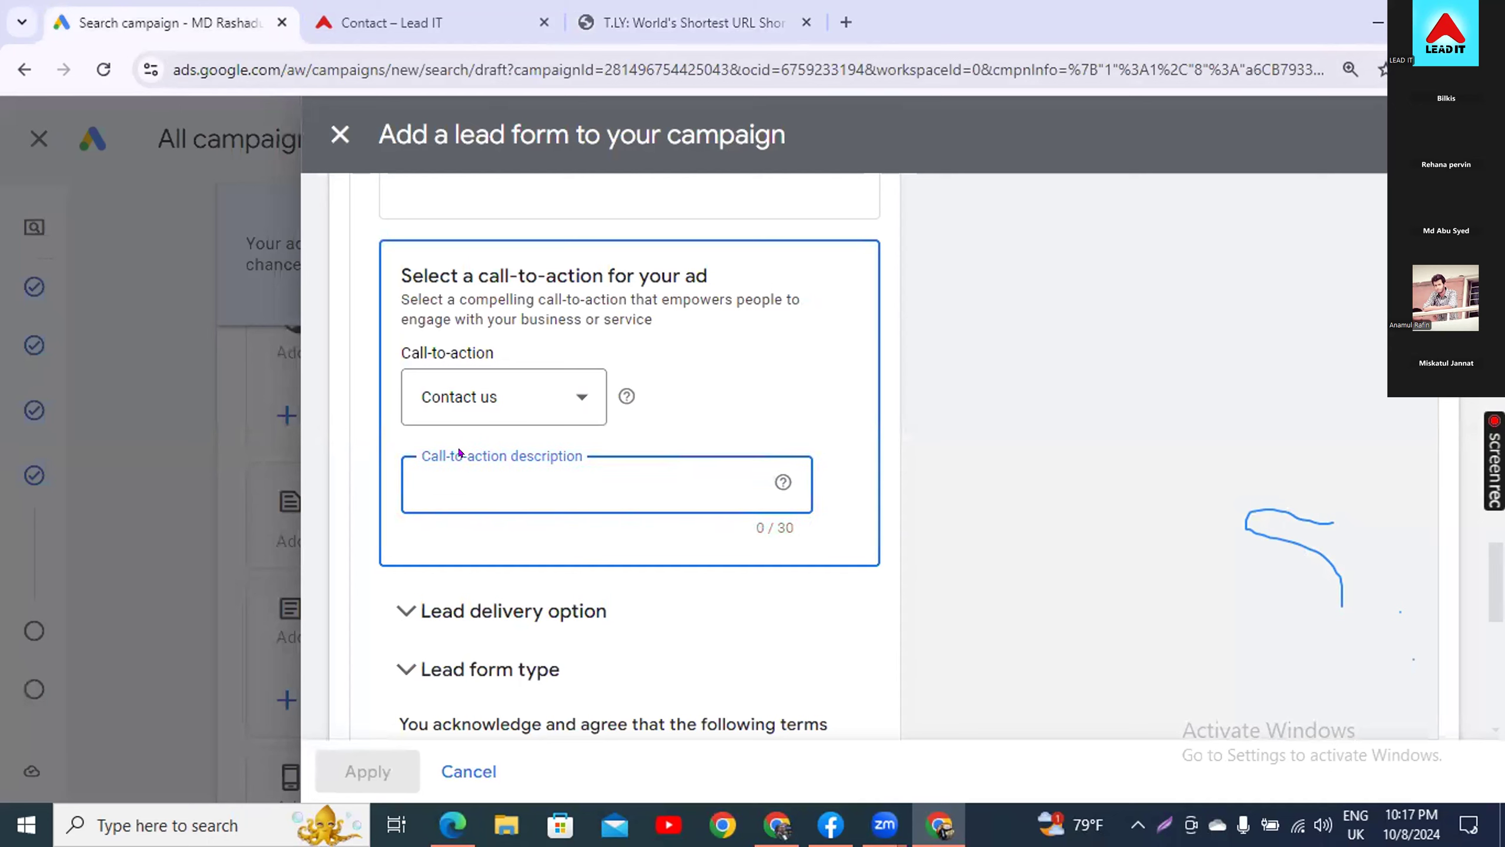
pyautogui.write('Call us any time')
pyautogui.click(806, 22)
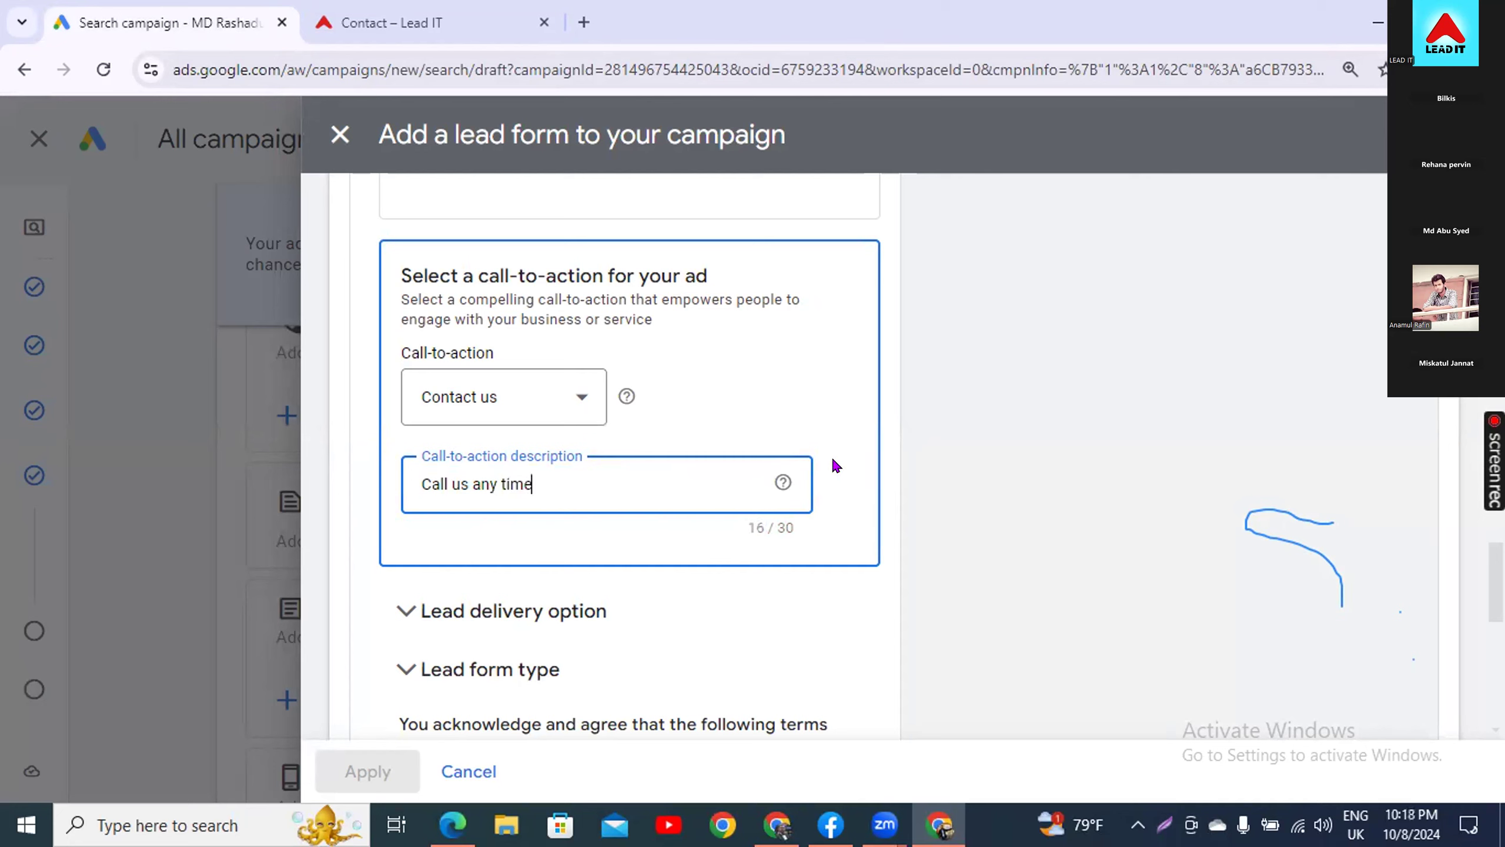
# - Save the new lead form and apply it to the campaign
pyautogui.scroll(-3, 747, 531)
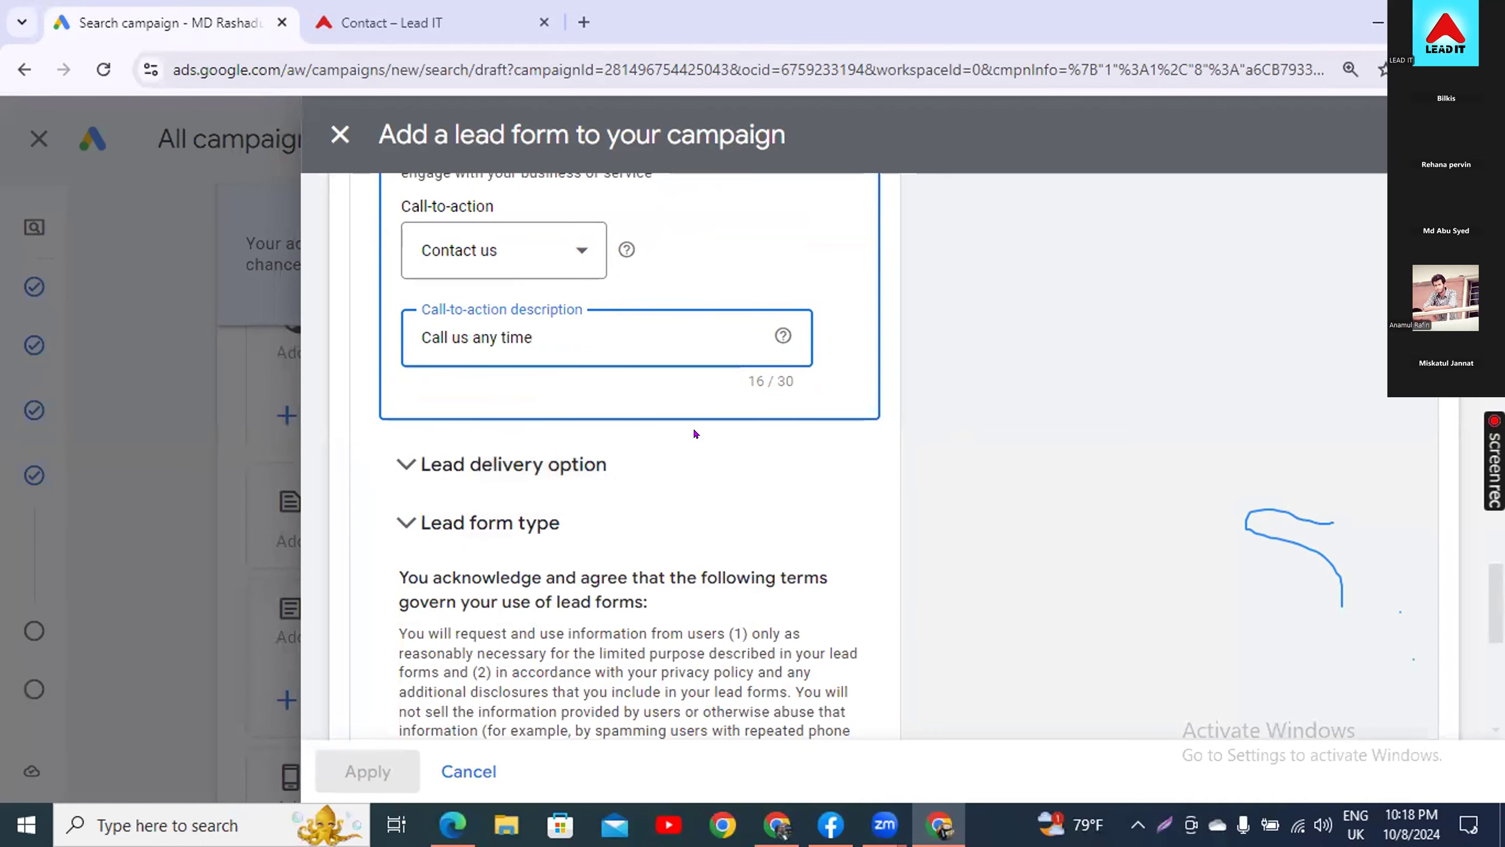
pyautogui.scroll(-8, 504, 595)
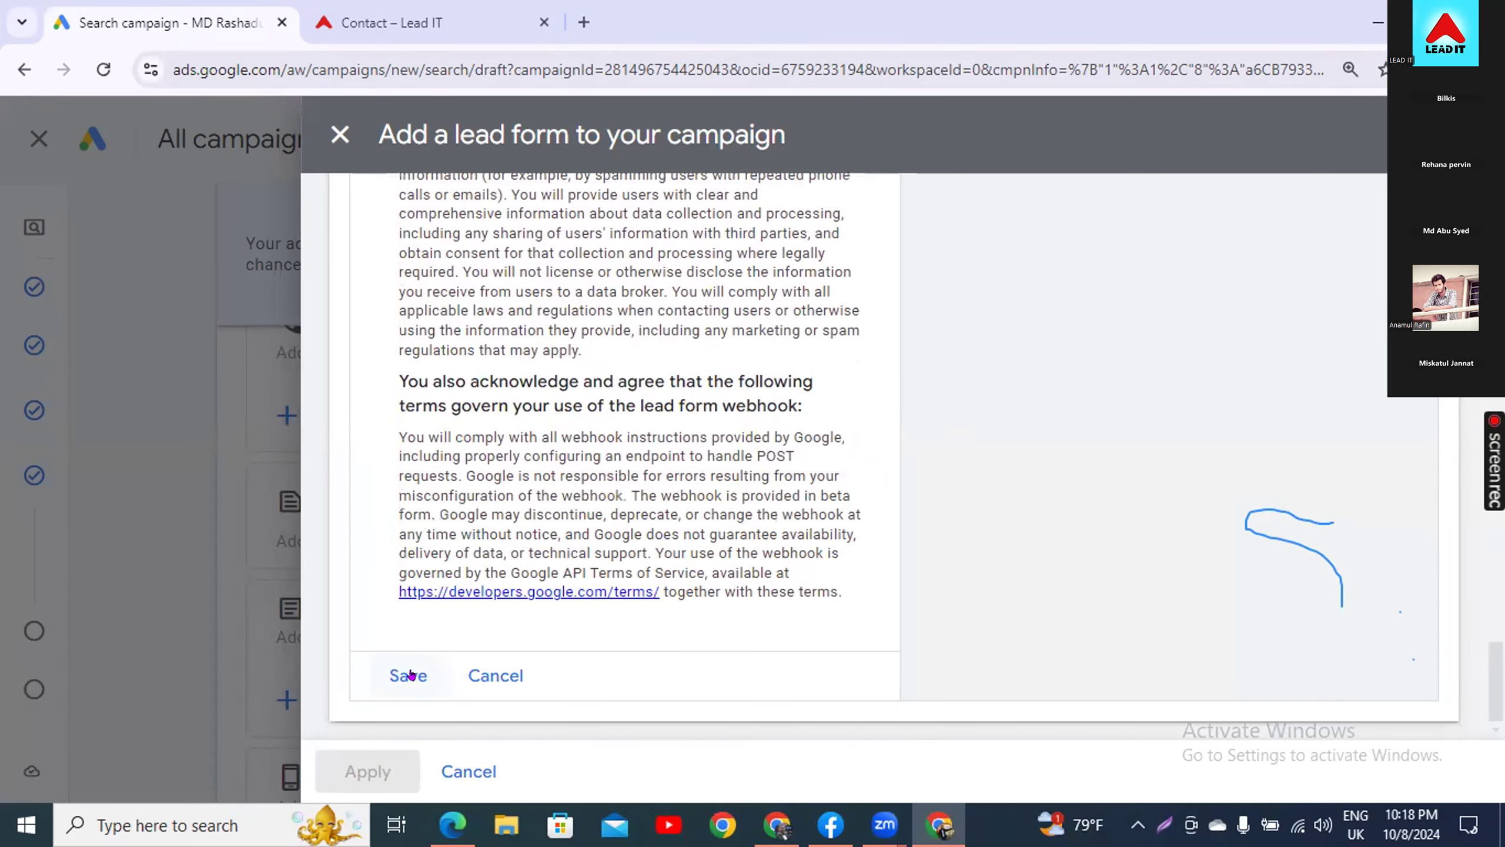
pyautogui.click(408, 675)
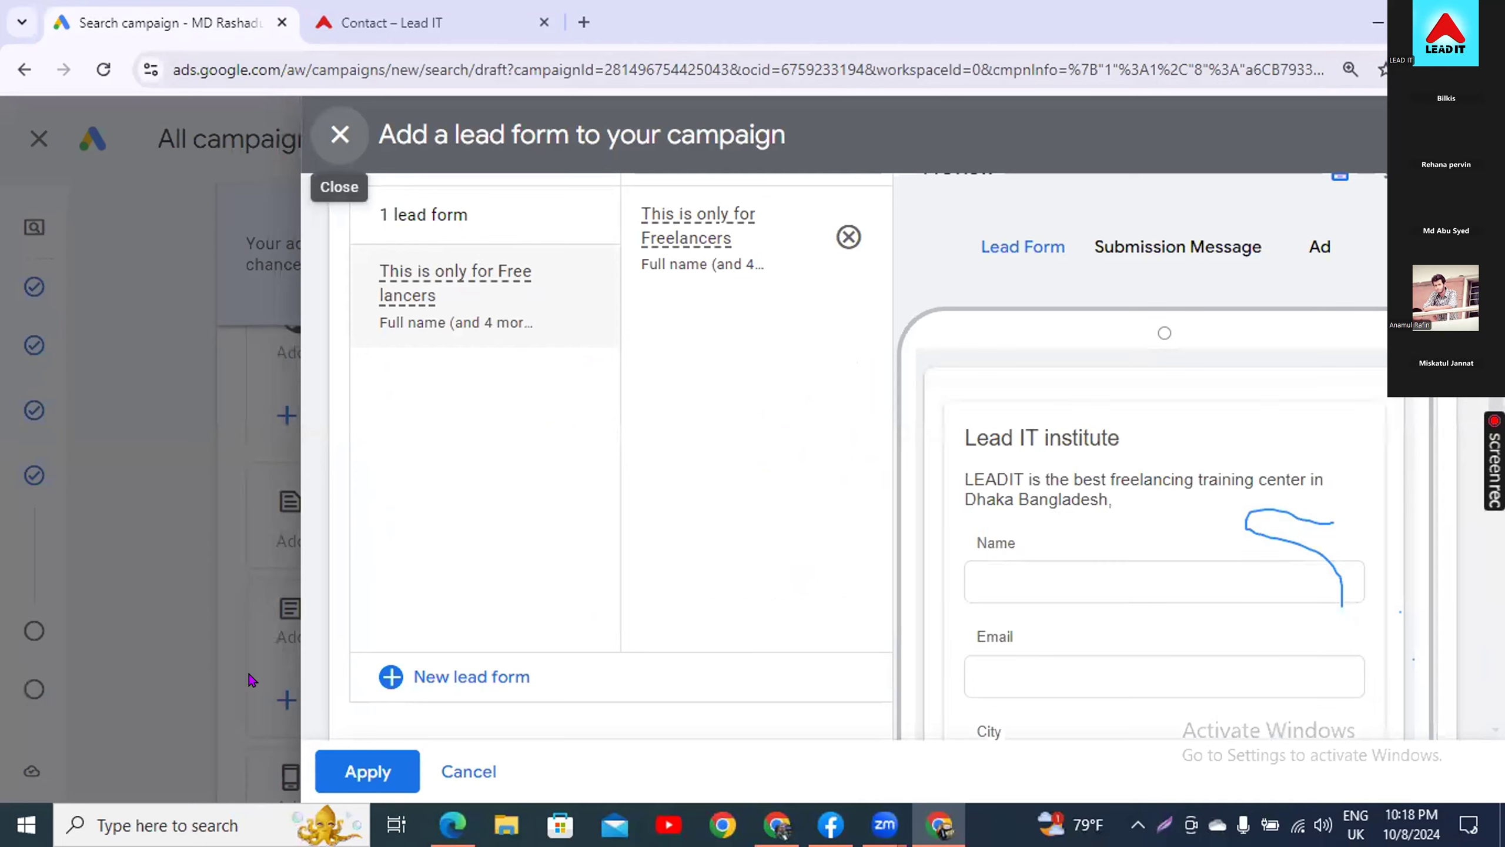
pyautogui.click(358, 754)
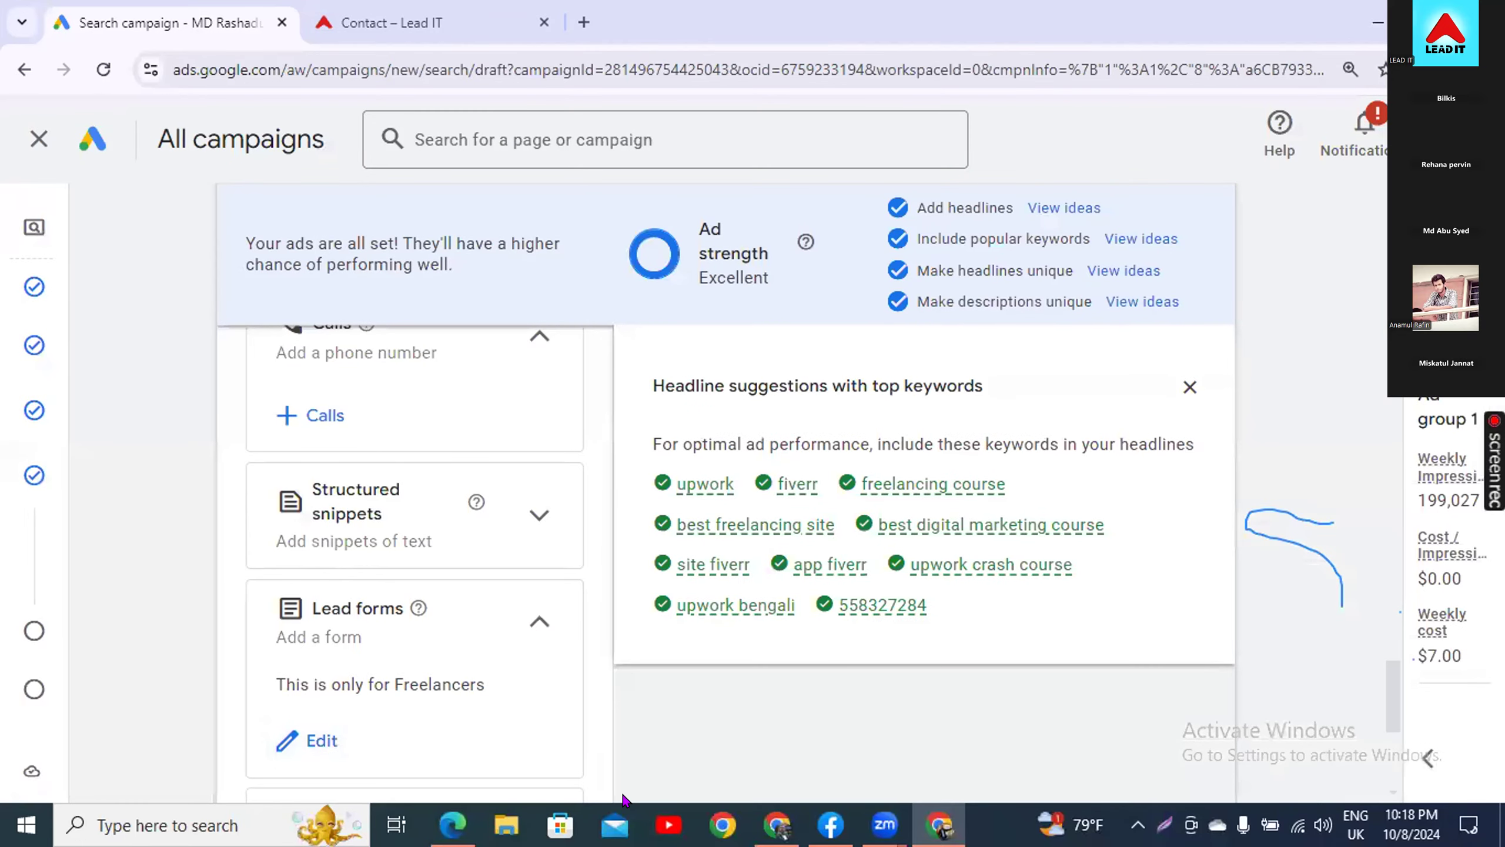
# - Finish editing the ad and continue to the campaign's Budget step
pyautogui.scroll(-5, 272, 604)
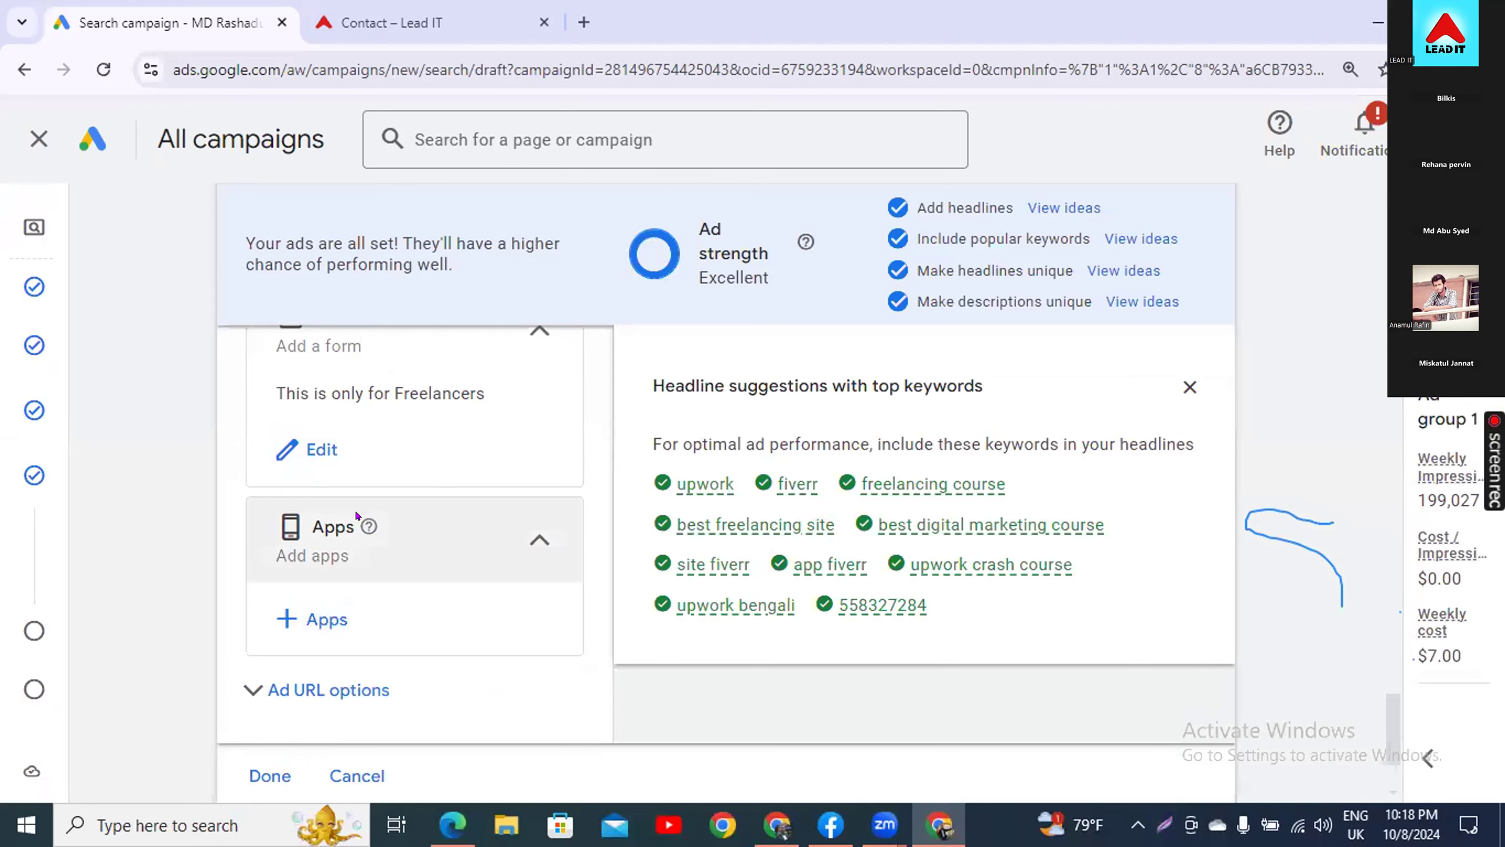
pyautogui.moveTo(359, 518)
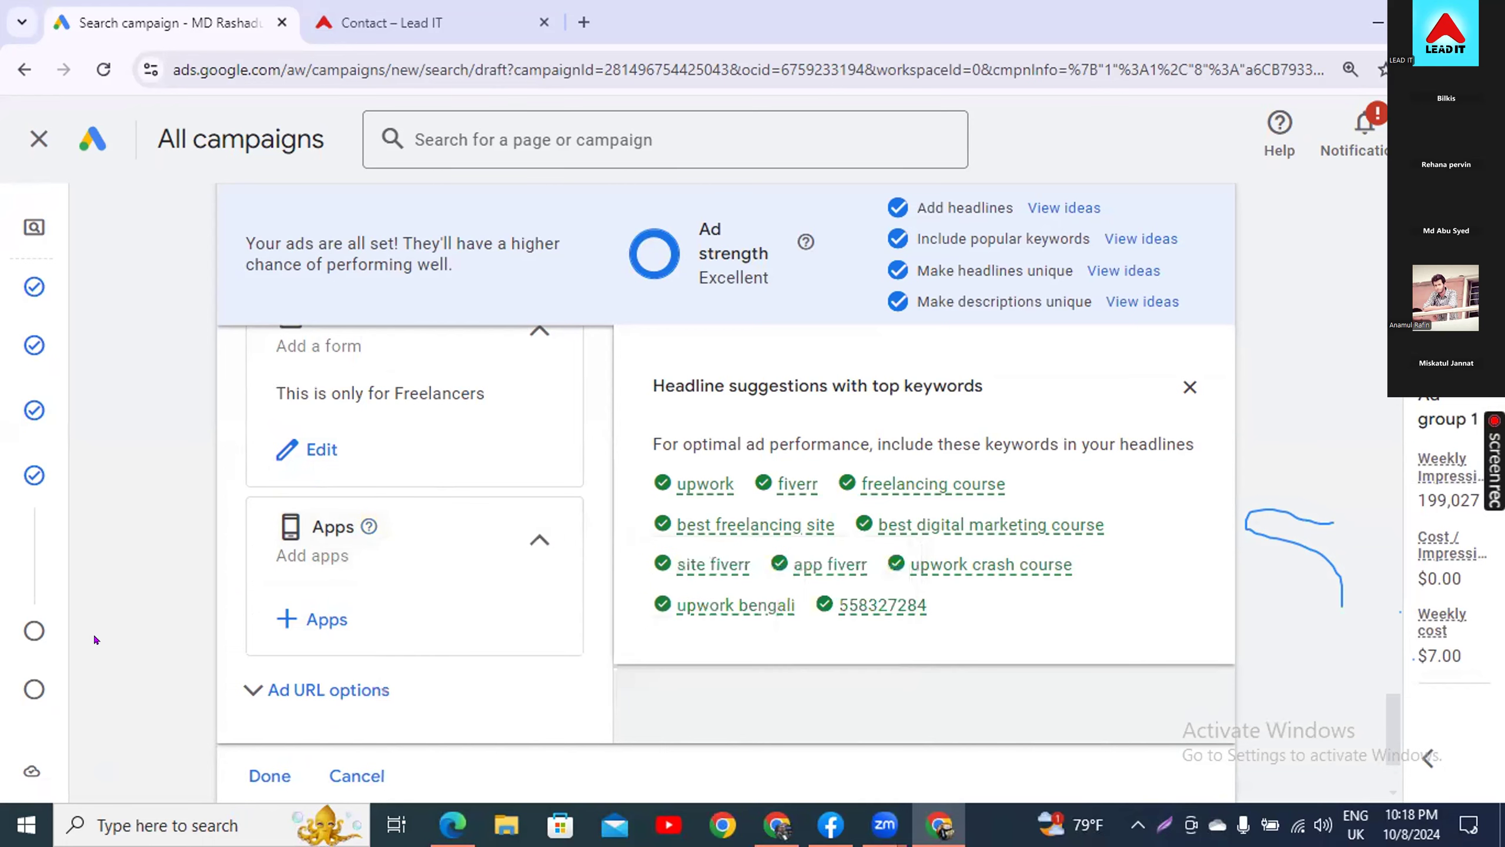
pyautogui.scroll(-3, 95, 638)
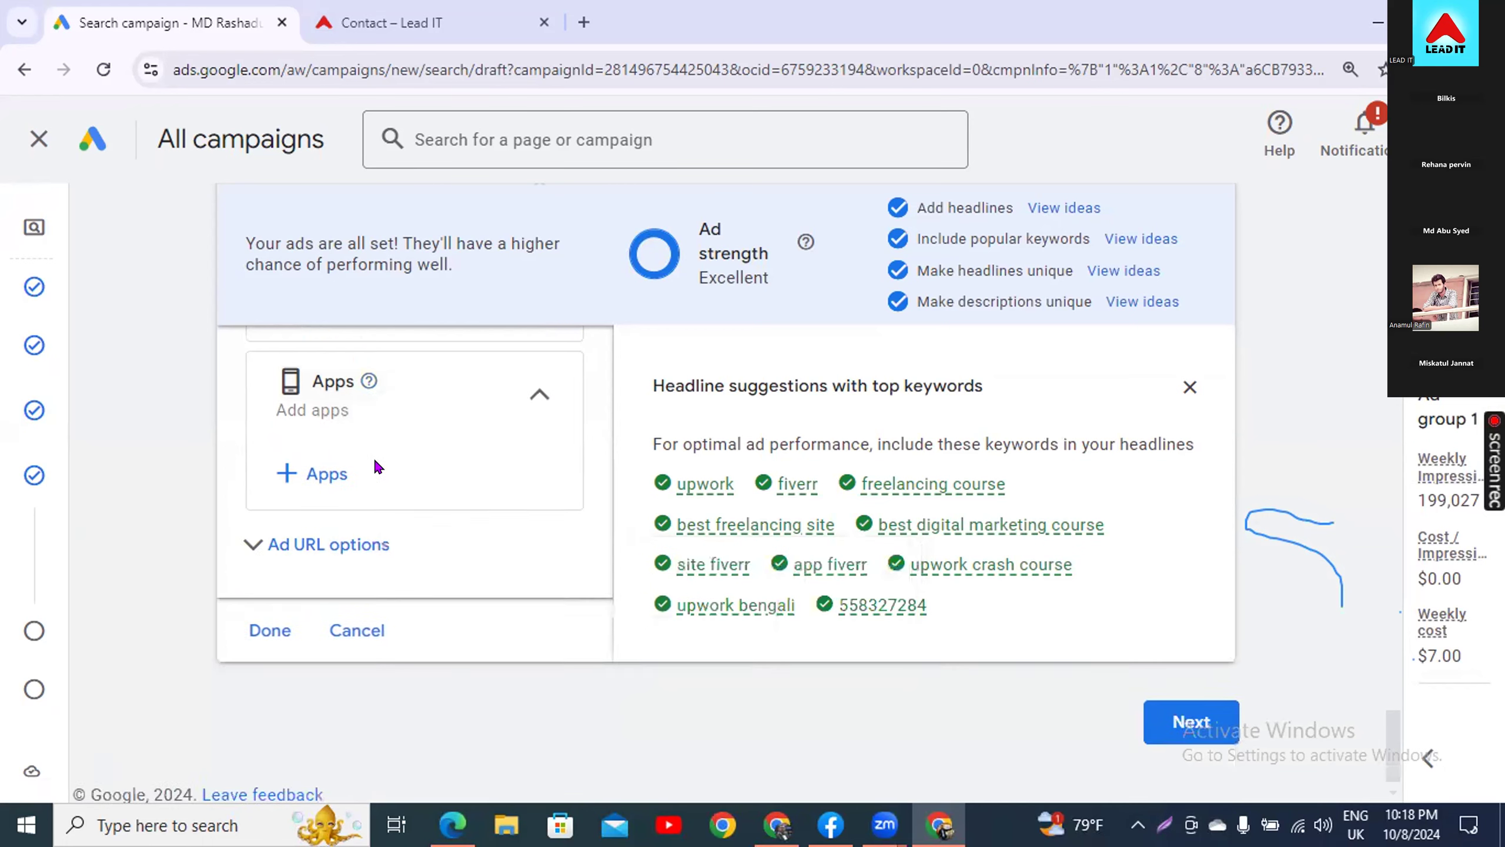
pyautogui.click(270, 614)
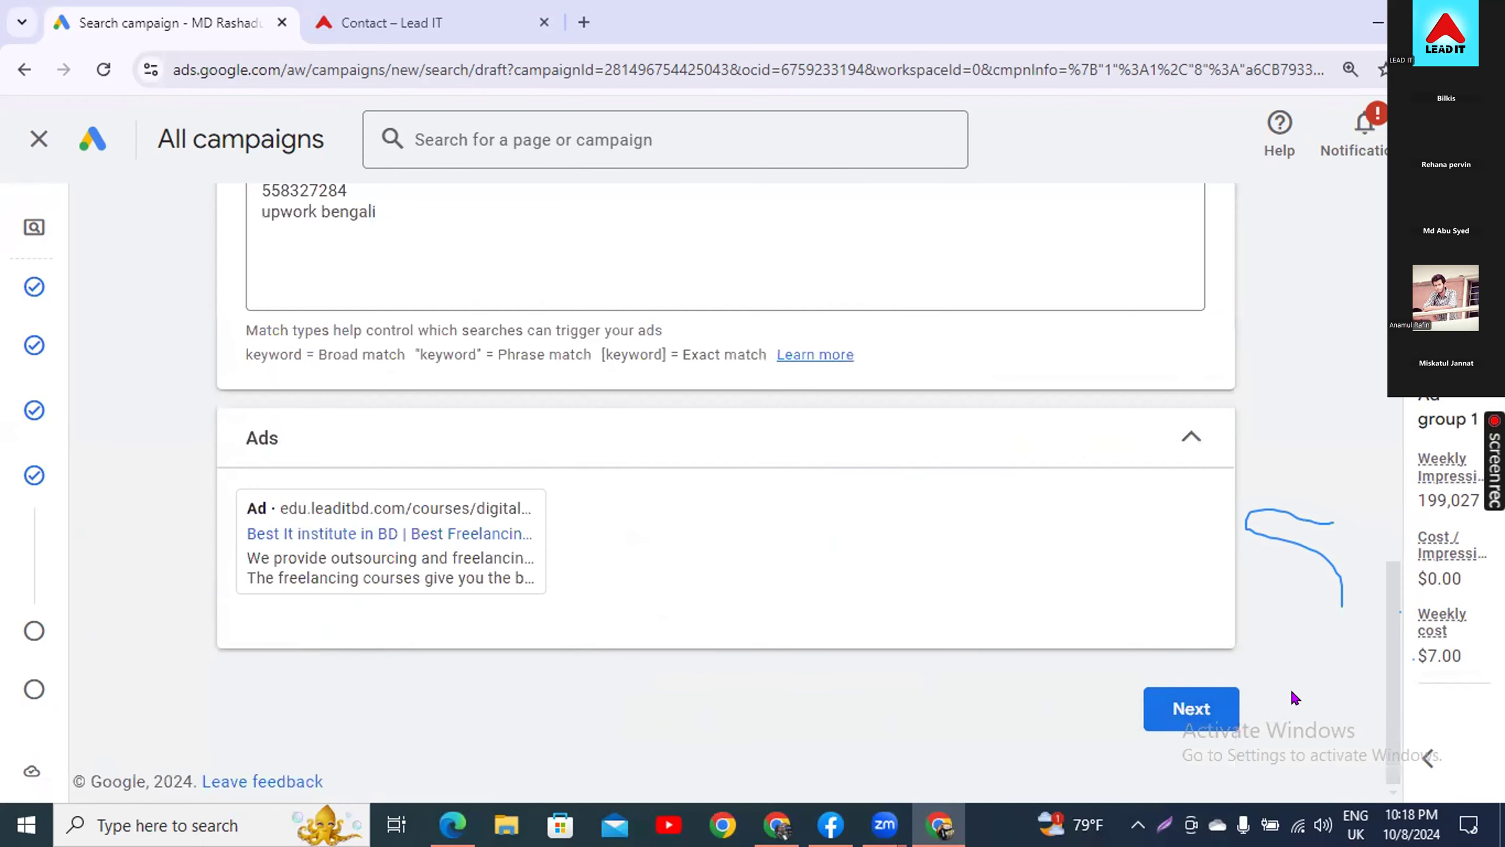
pyautogui.click(1169, 700)
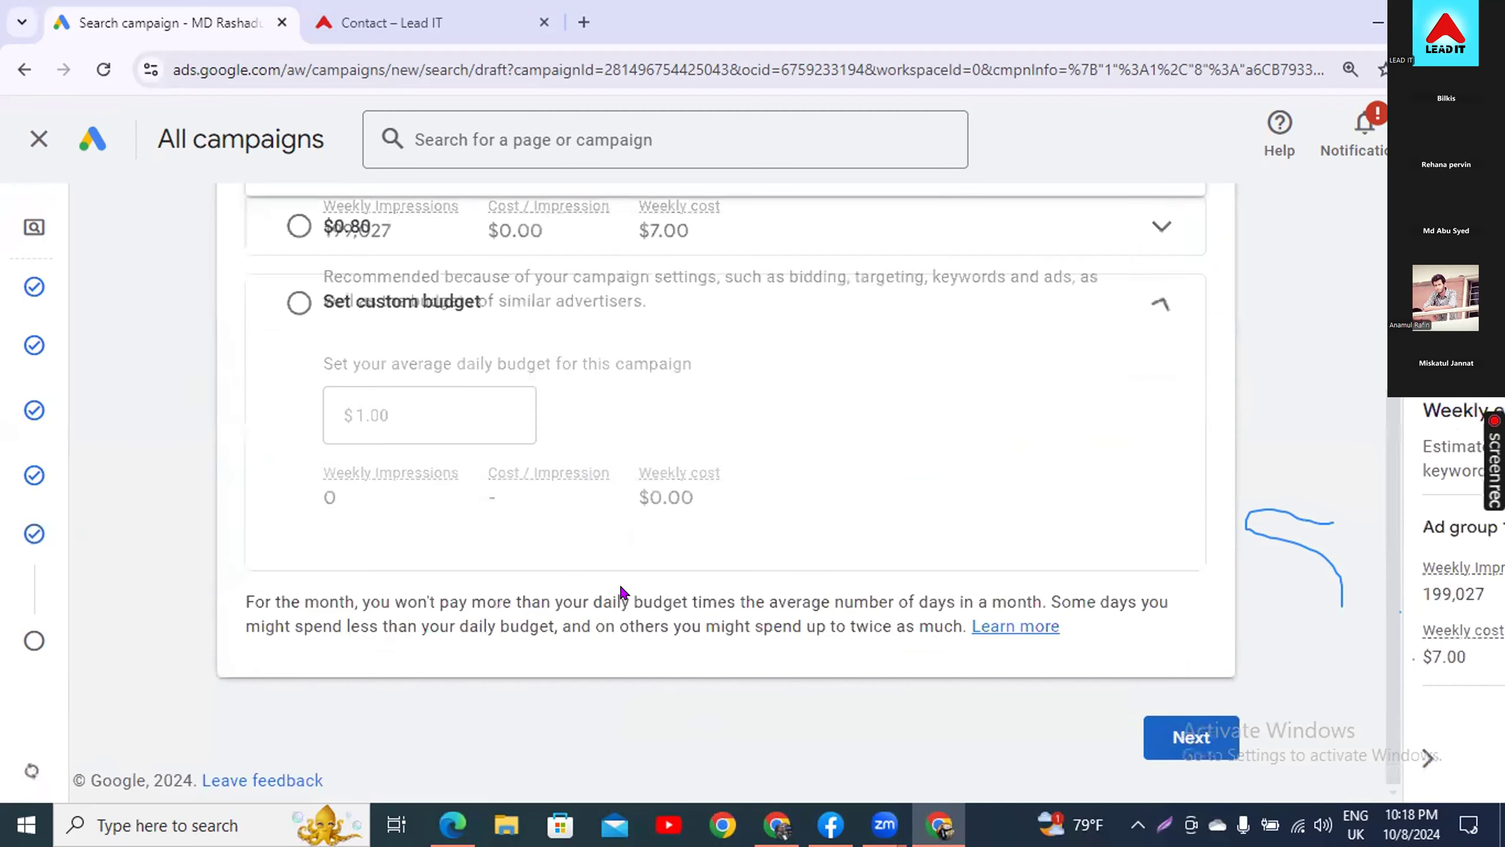
# - Review the $1.00 budget's weekly estimates, try a custom average daily budget of $10, and return to the recommended $1.00 option
pyautogui.scroll(3, 260, 415)
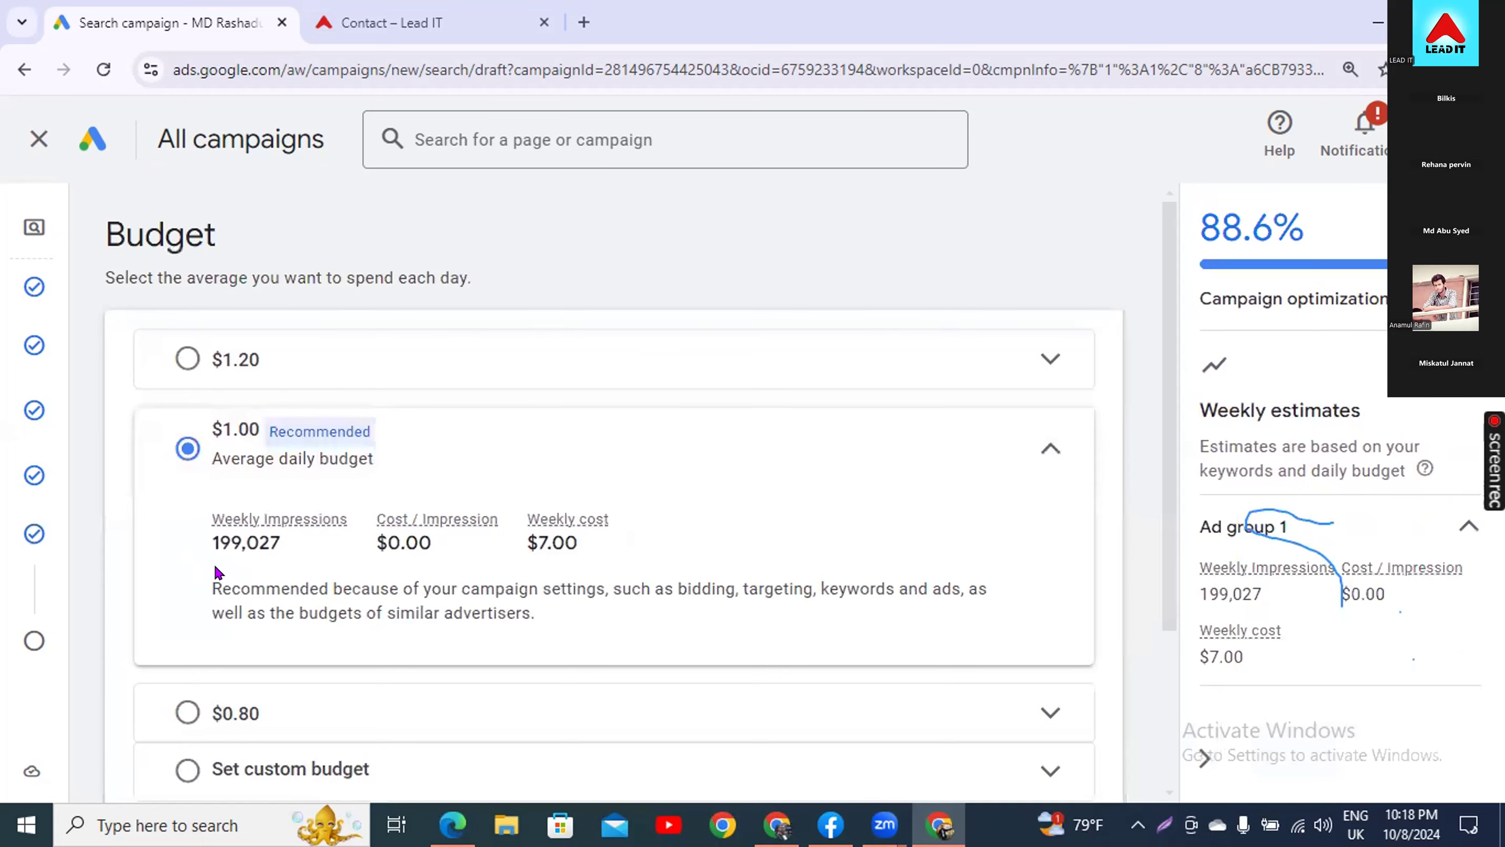
pyautogui.moveTo(220, 541); pyautogui.dragTo(285, 544)
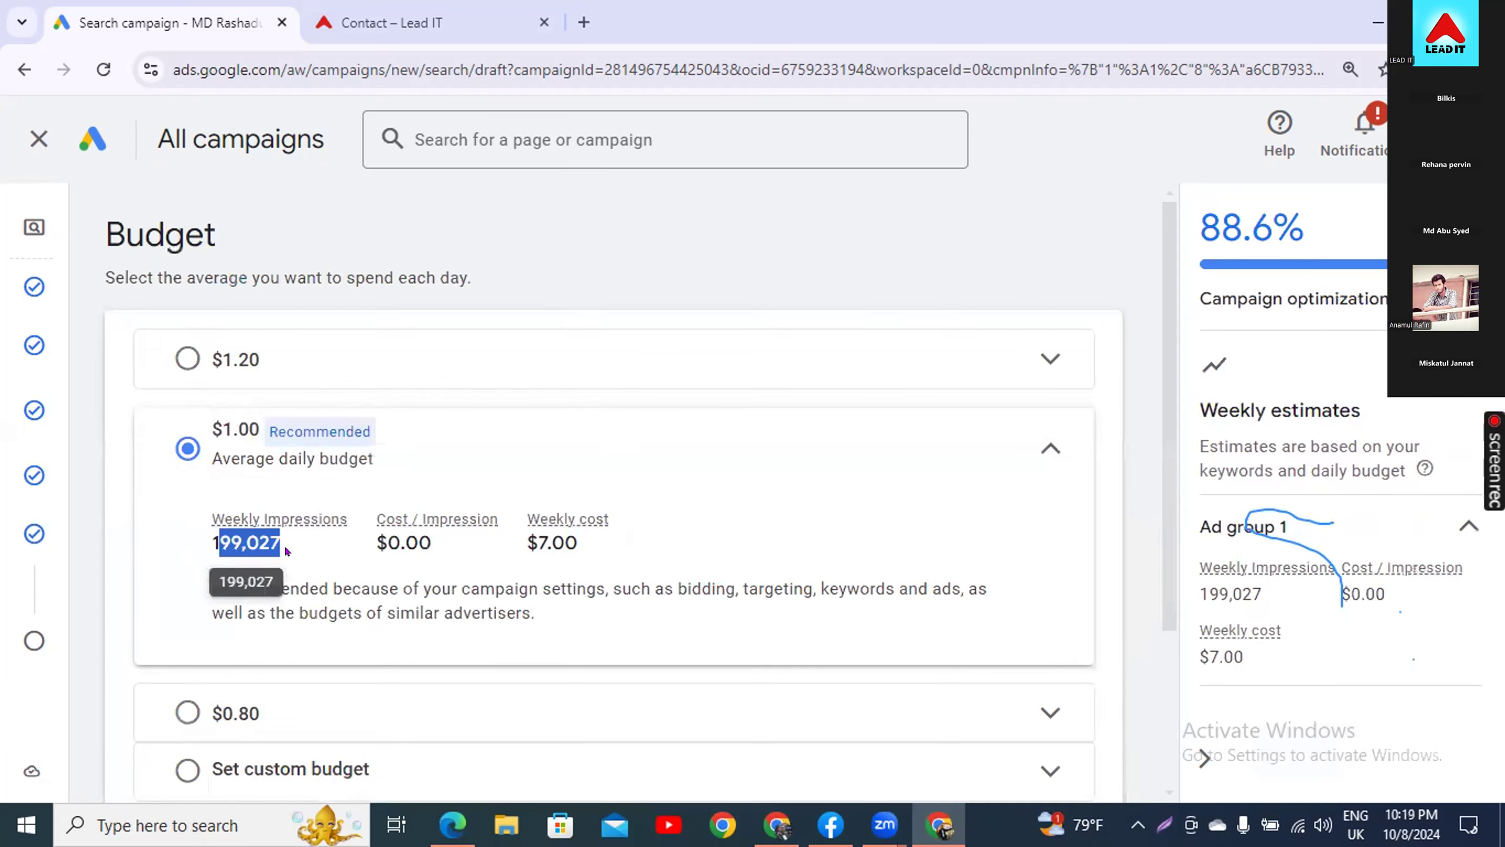
pyautogui.moveTo(536, 527); pyautogui.dragTo(547, 524)
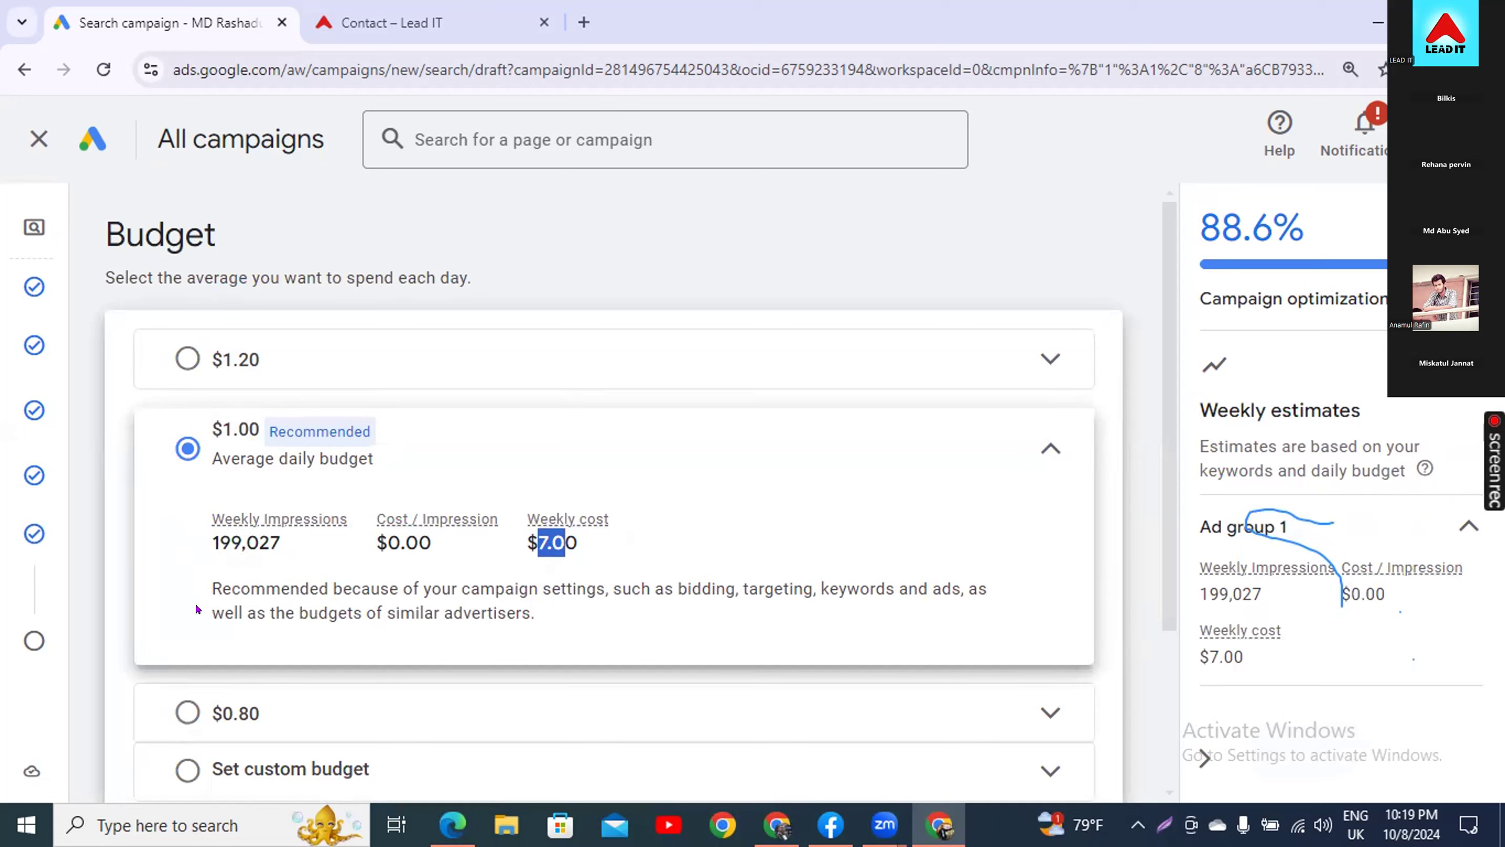
pyautogui.scroll(-2, 190, 715)
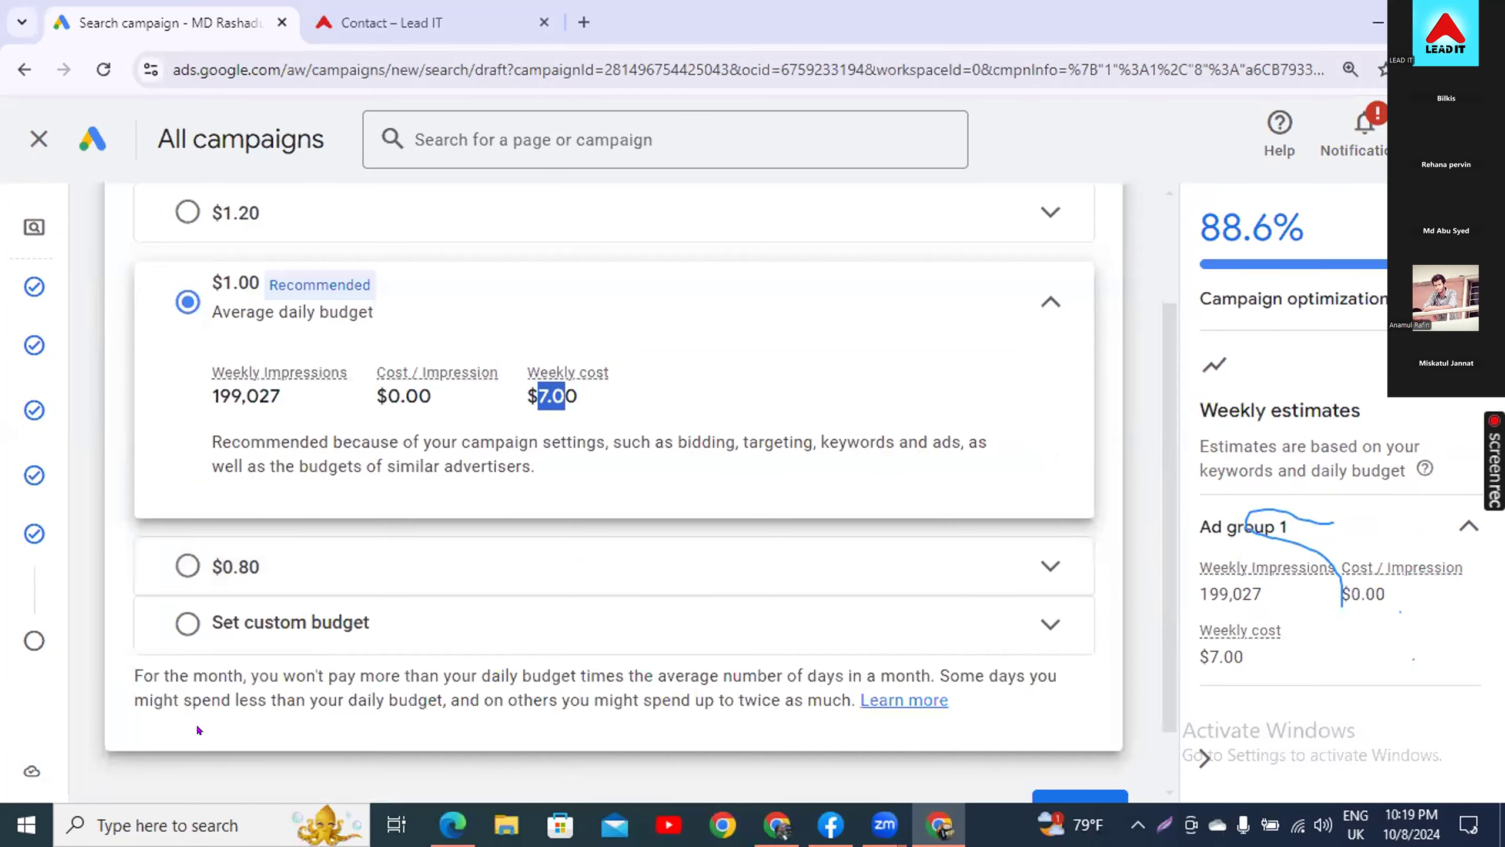
pyautogui.click(185, 624)
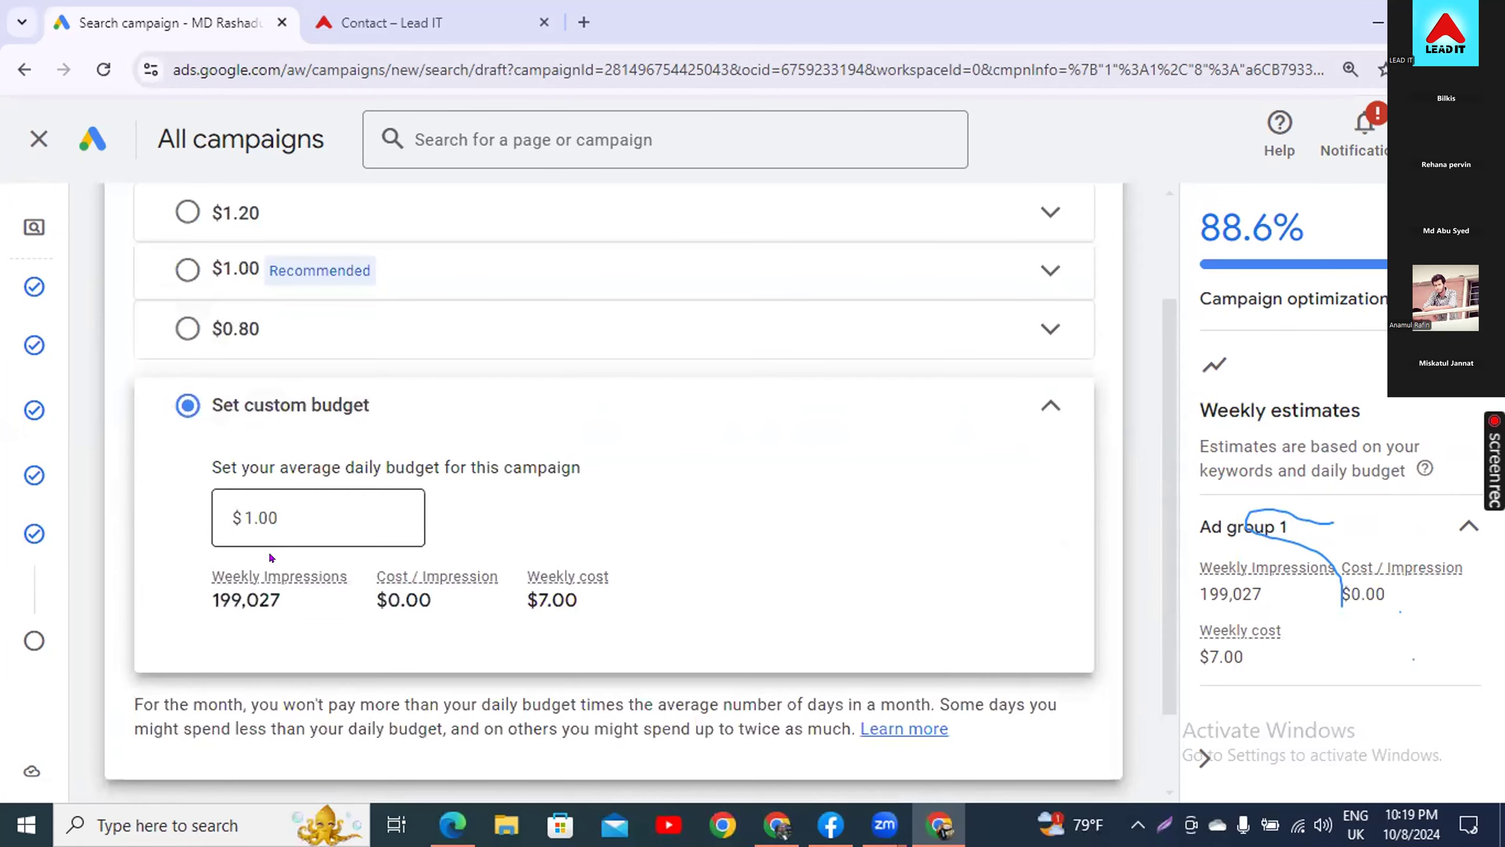
pyautogui.click(279, 503)
pyautogui.hotkey('ctrl', 'a')
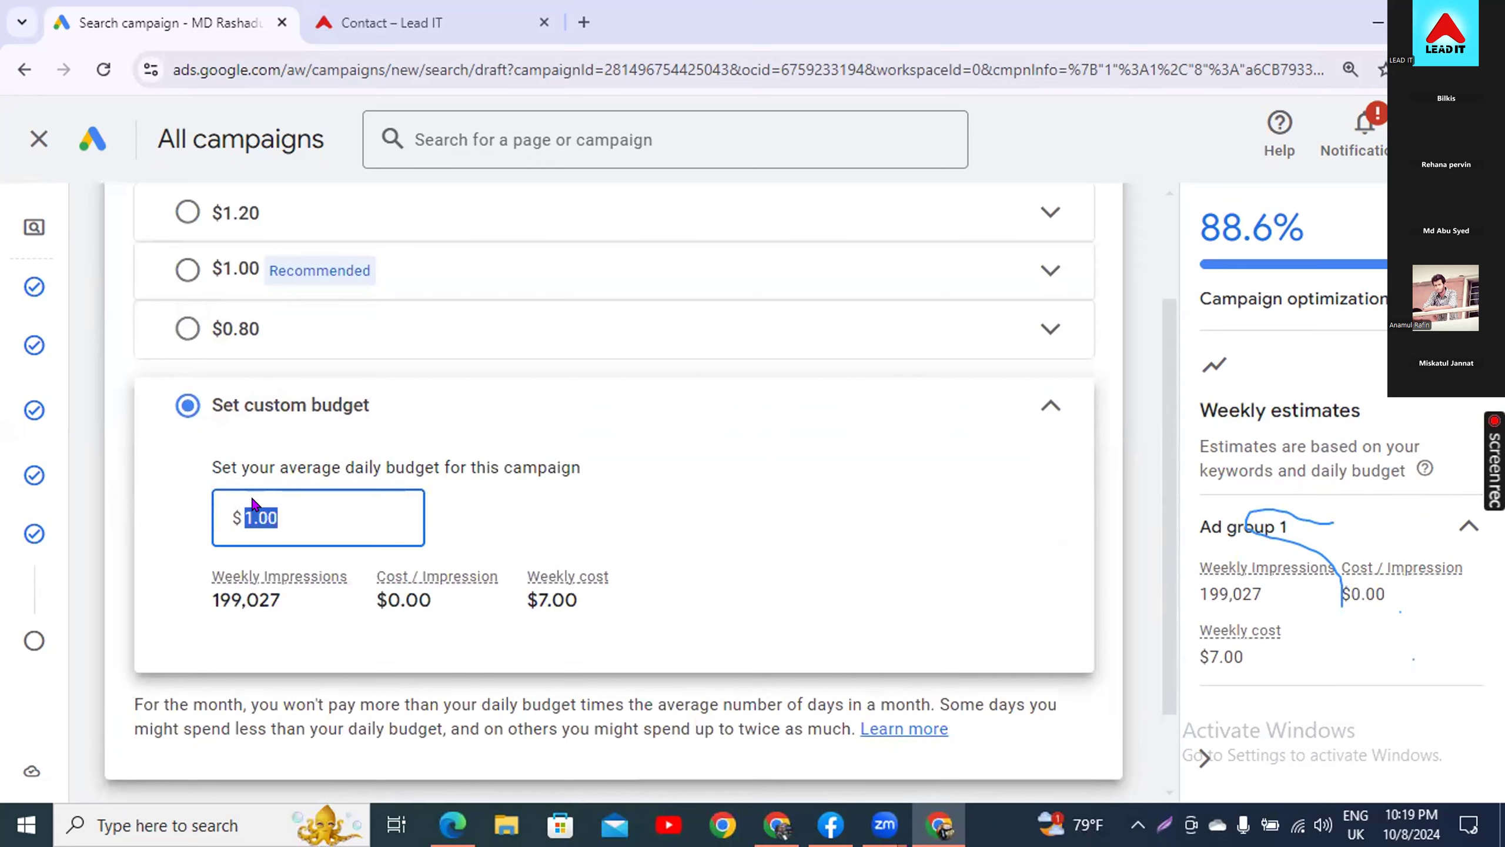
pyautogui.write('10')
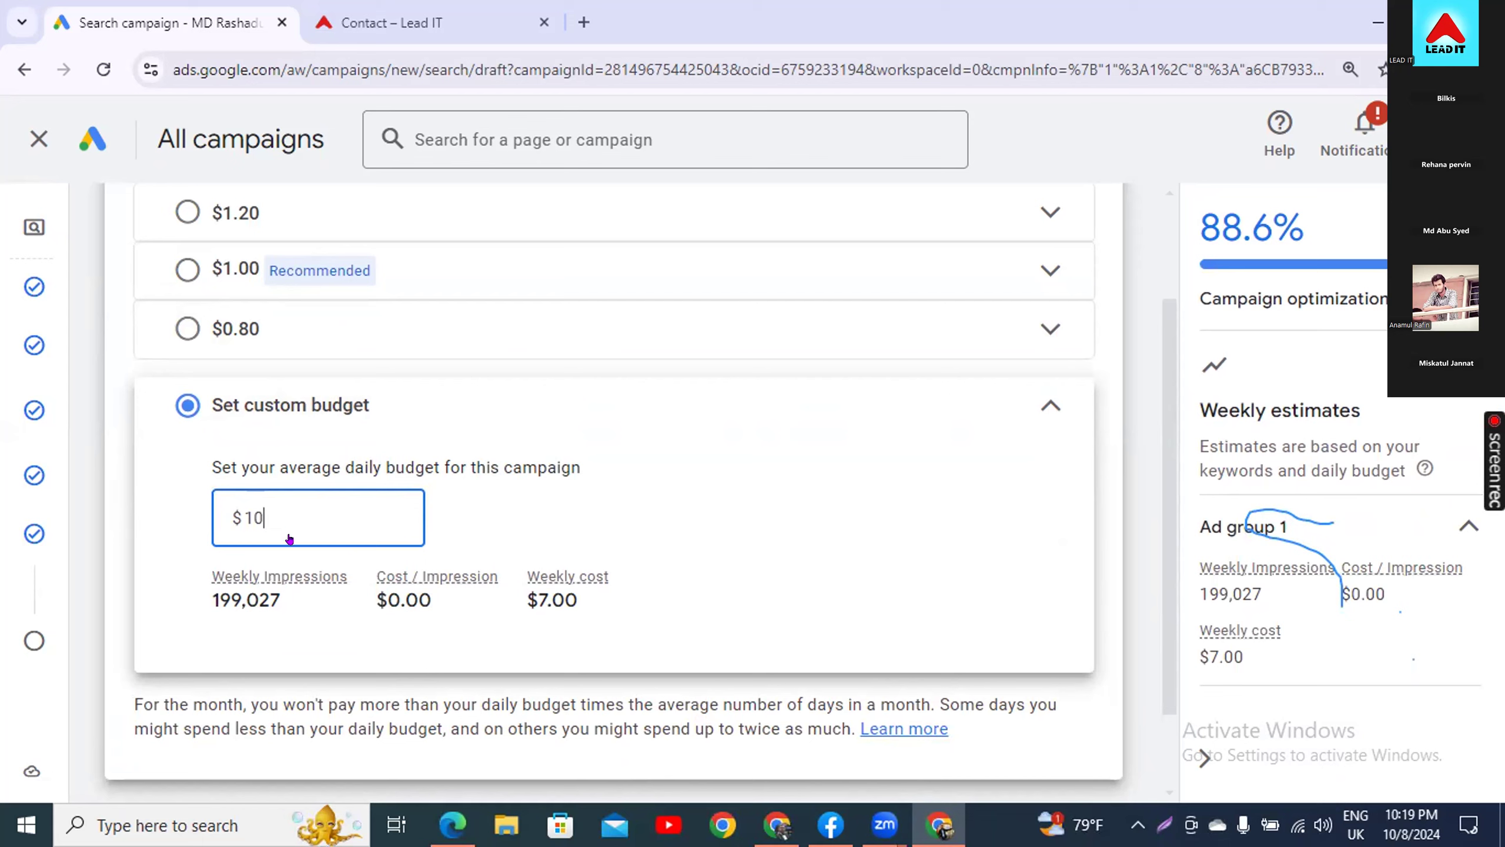
pyautogui.click(184, 268)
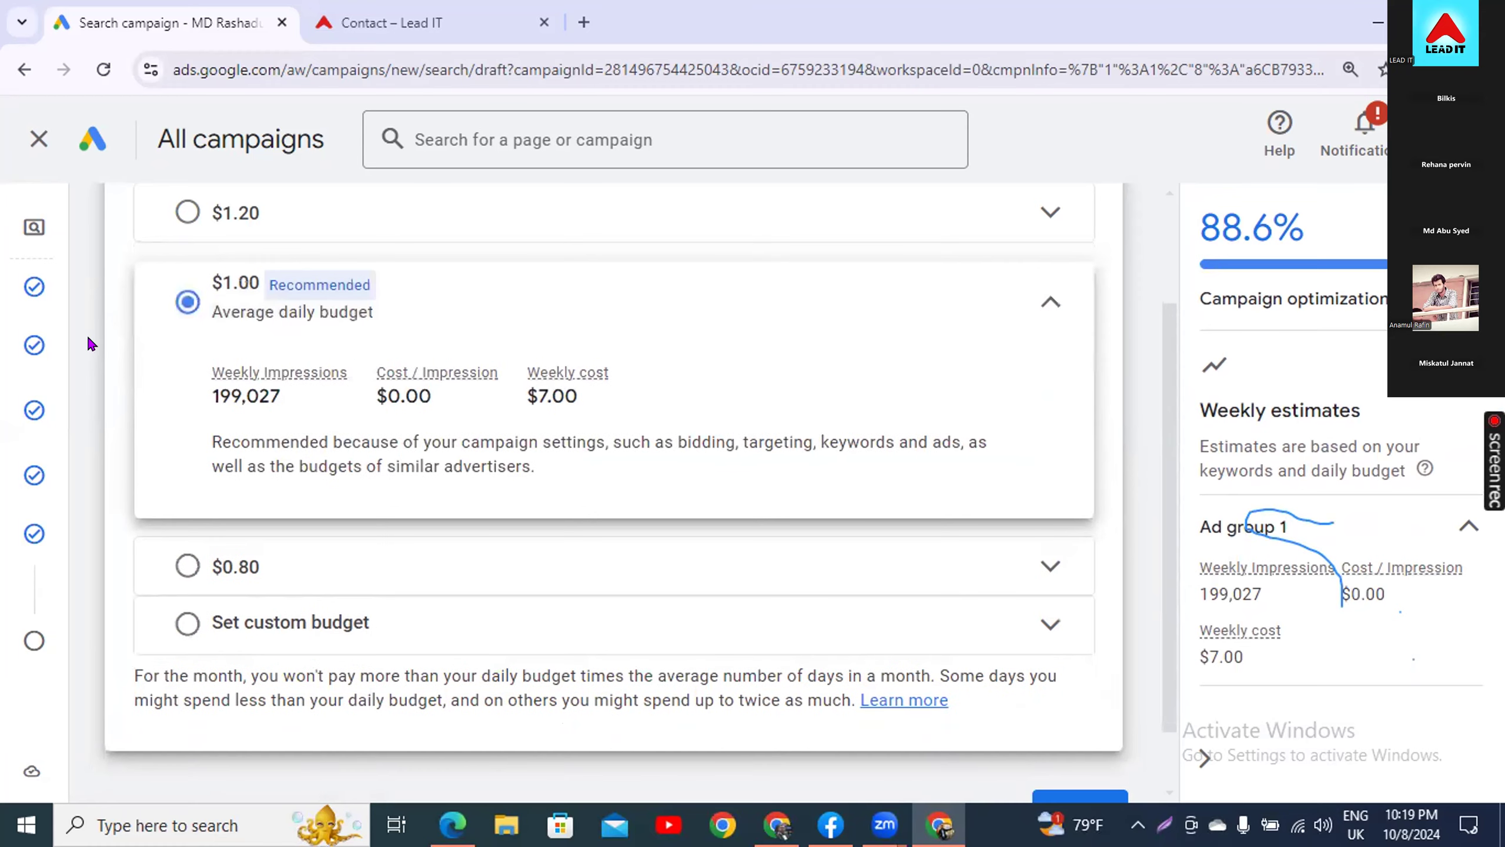
# - Choose a custom budget and set the campaign's average daily budget to $10.00
pyautogui.click(170, 611)
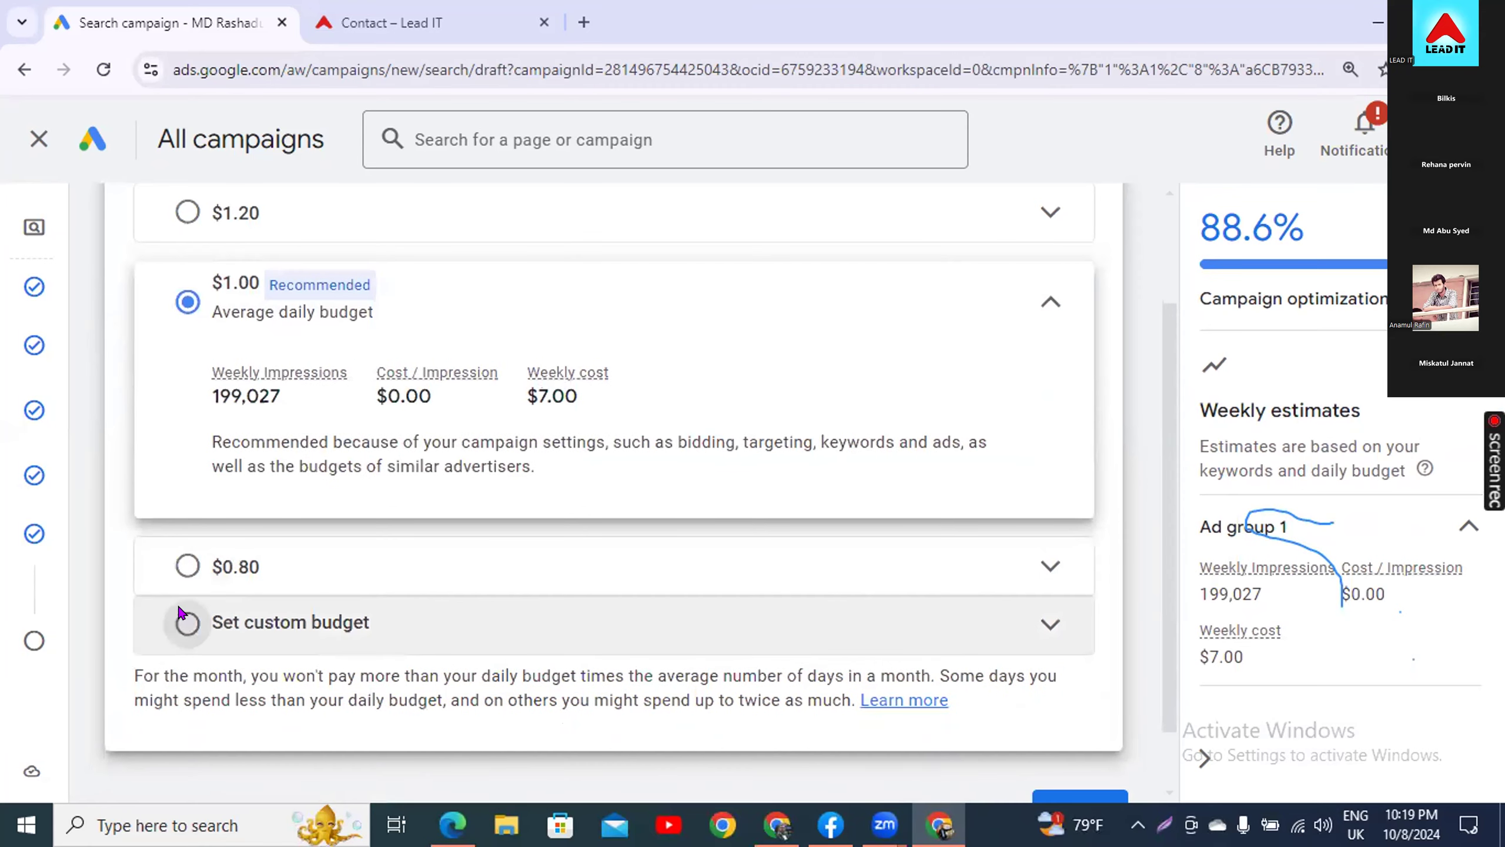
pyautogui.click(314, 493)
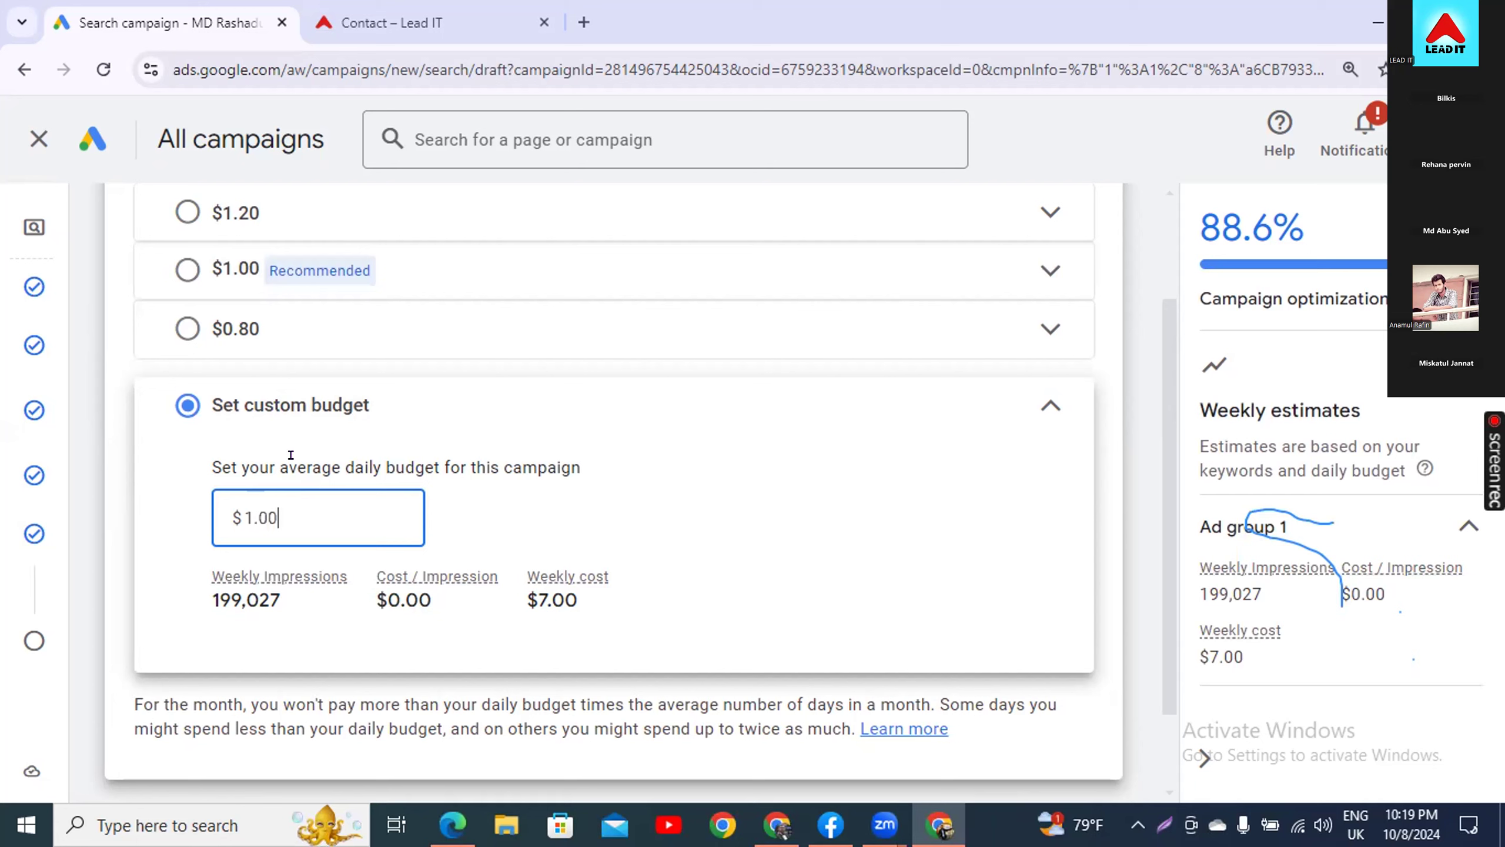
pyautogui.press('BackSpace')
pyautogui.press('BackSpace')
pyautogui.press('BackSpace')
pyautogui.write('0')
pyautogui.click(450, 534)
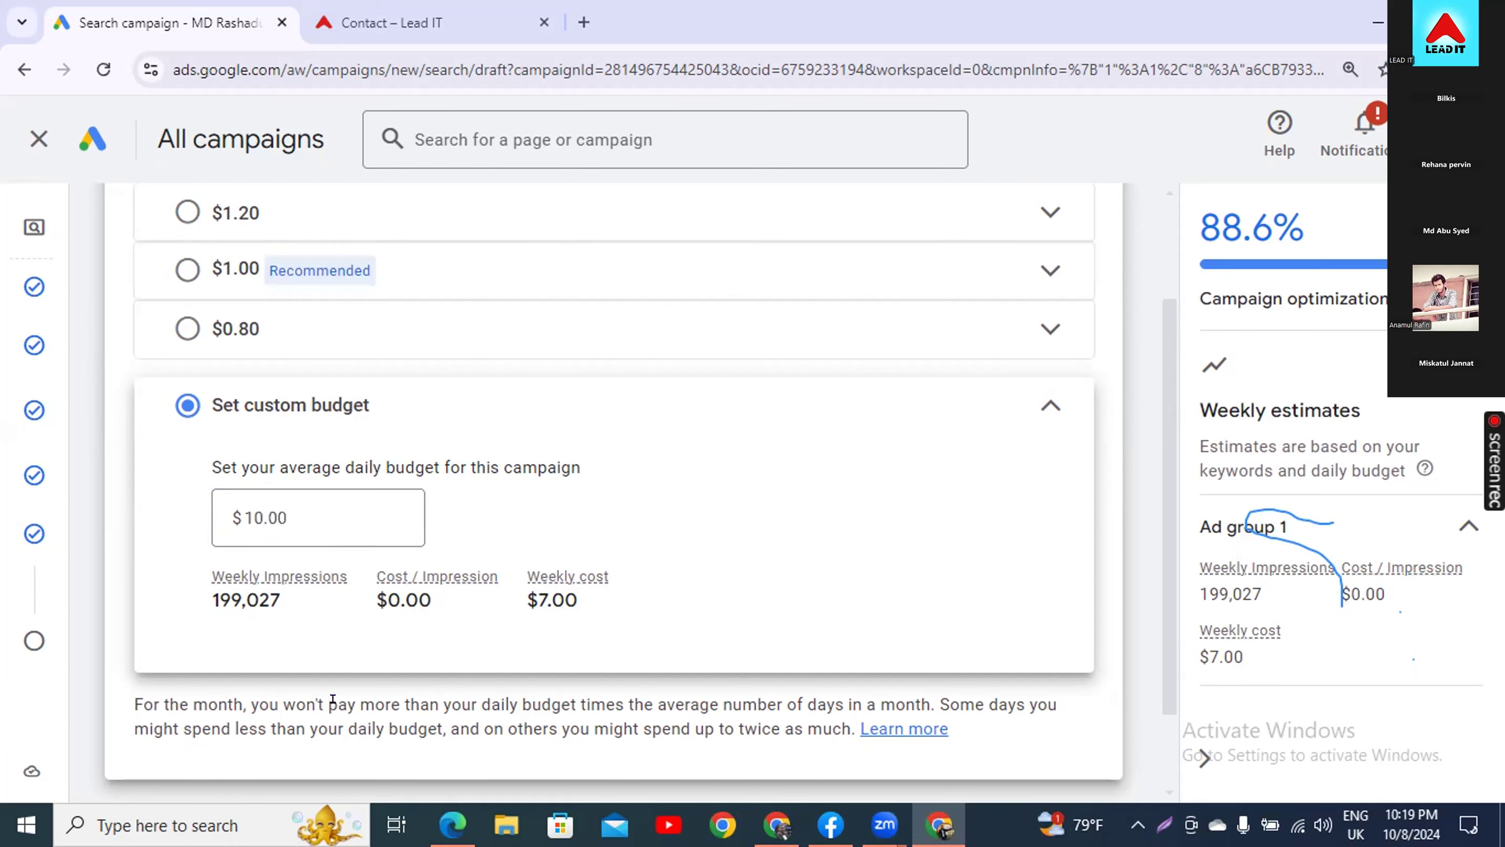
# - Select the recommended $1.00 average daily budget for the campaign and review the budget options
pyautogui.moveTo(181, 250)
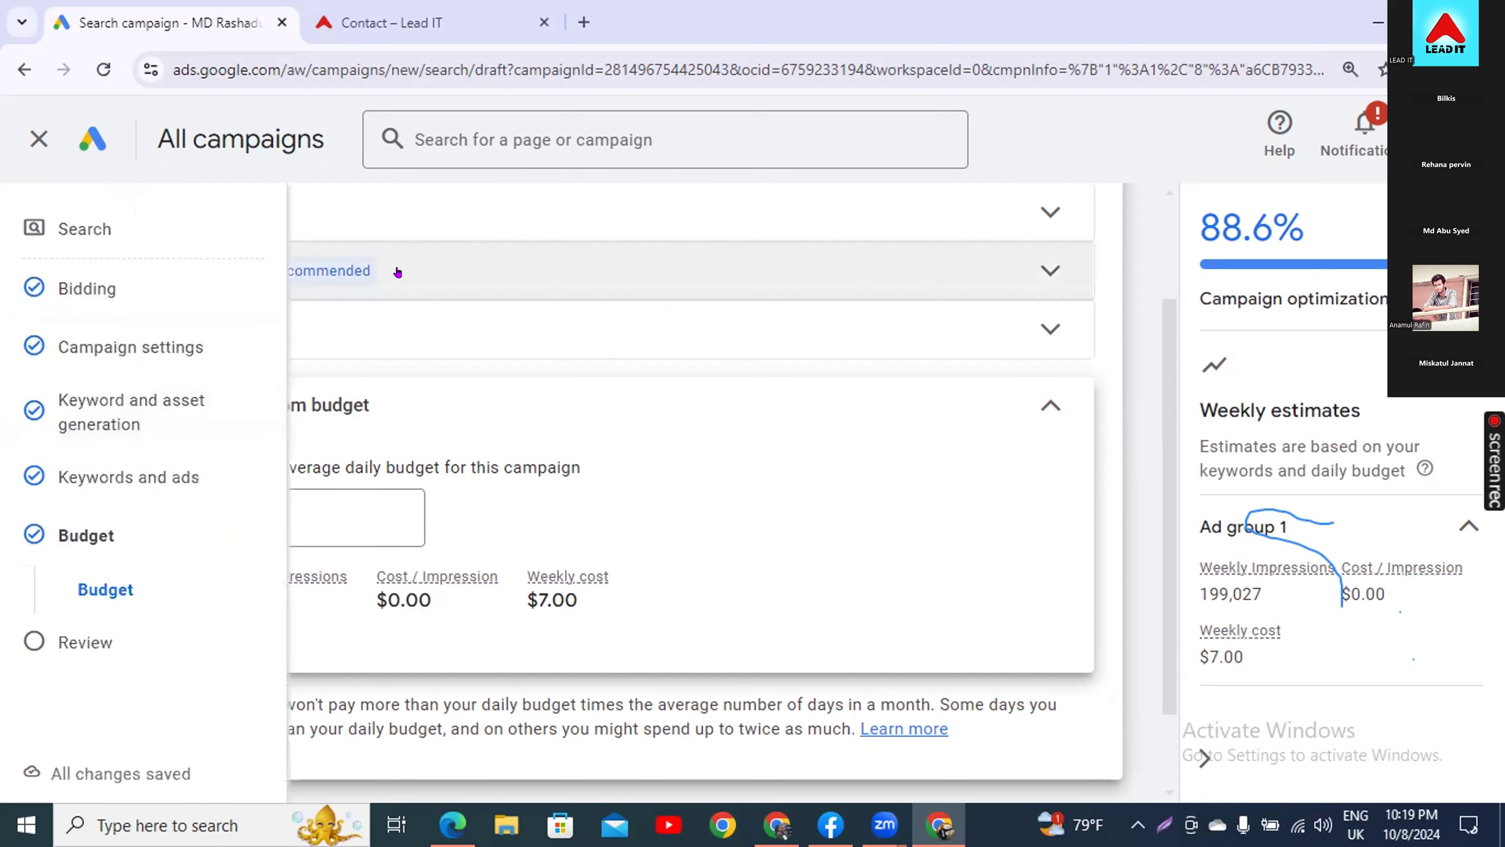
pyautogui.click(270, 293)
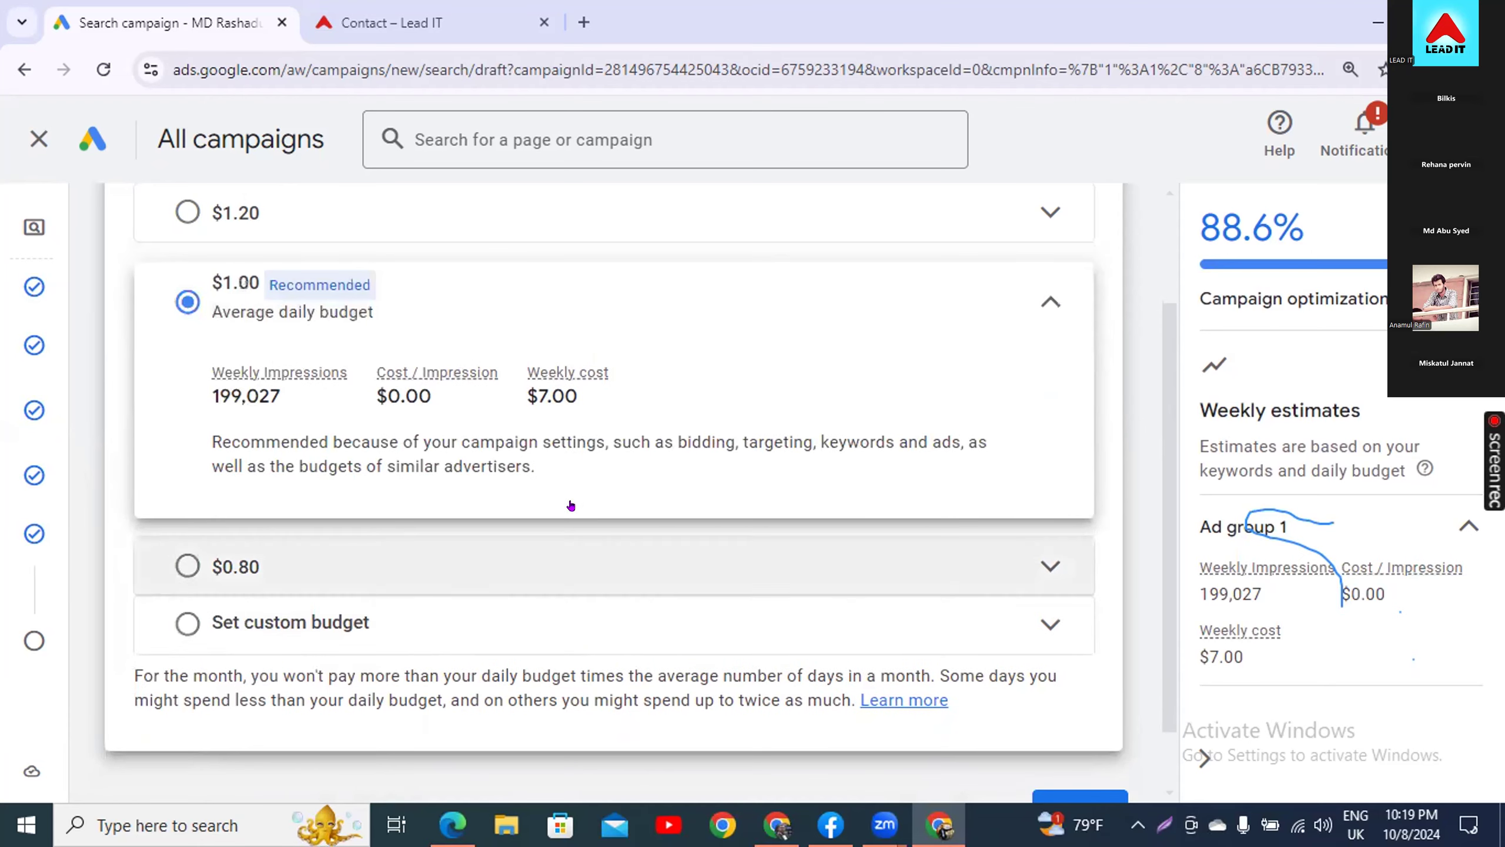
pyautogui.scroll(-1, 569, 507)
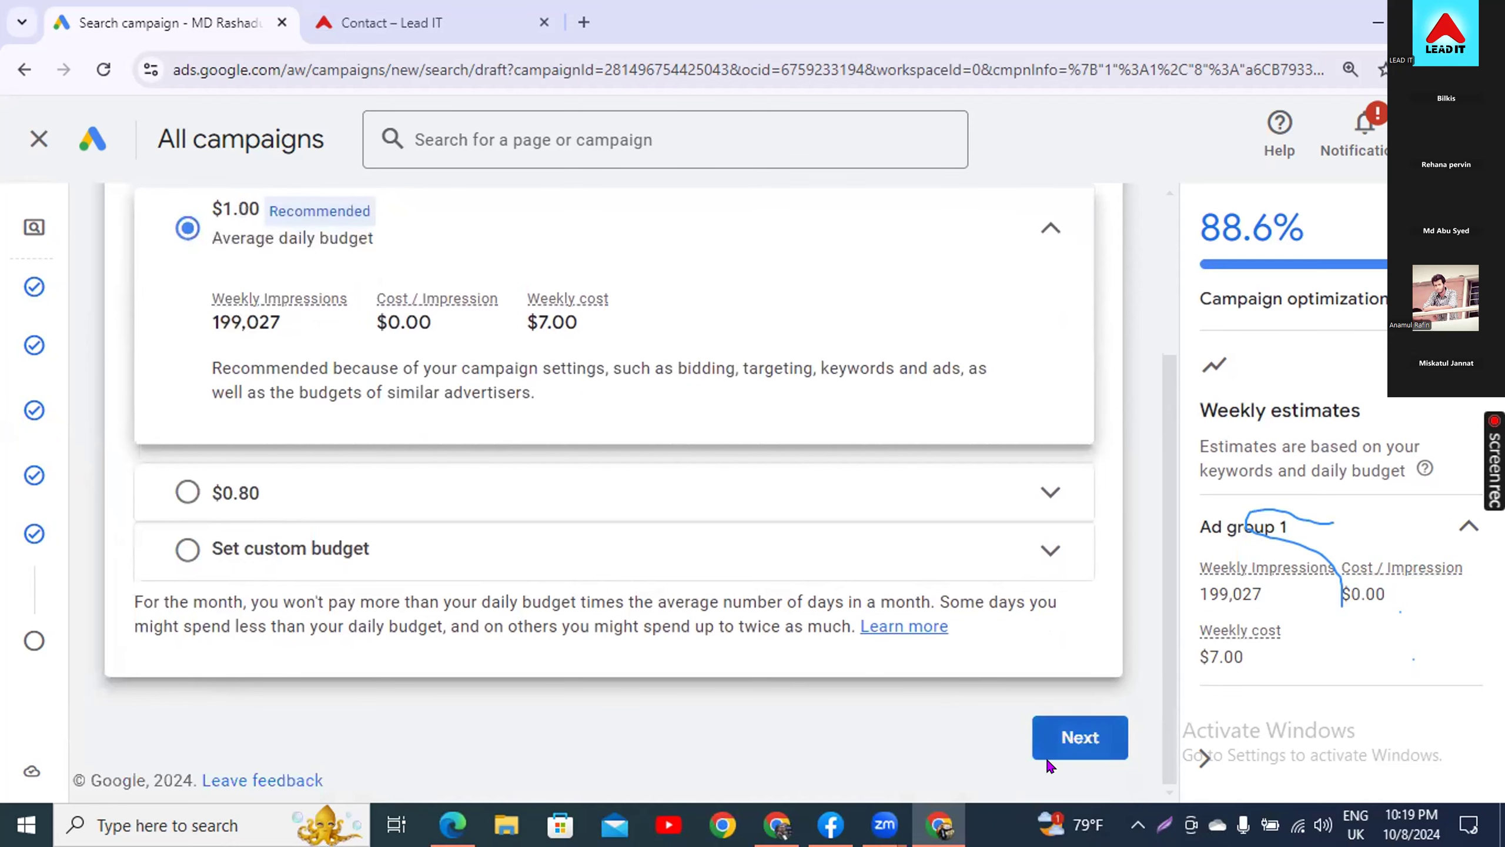
pyautogui.scroll(3, 883, 714)
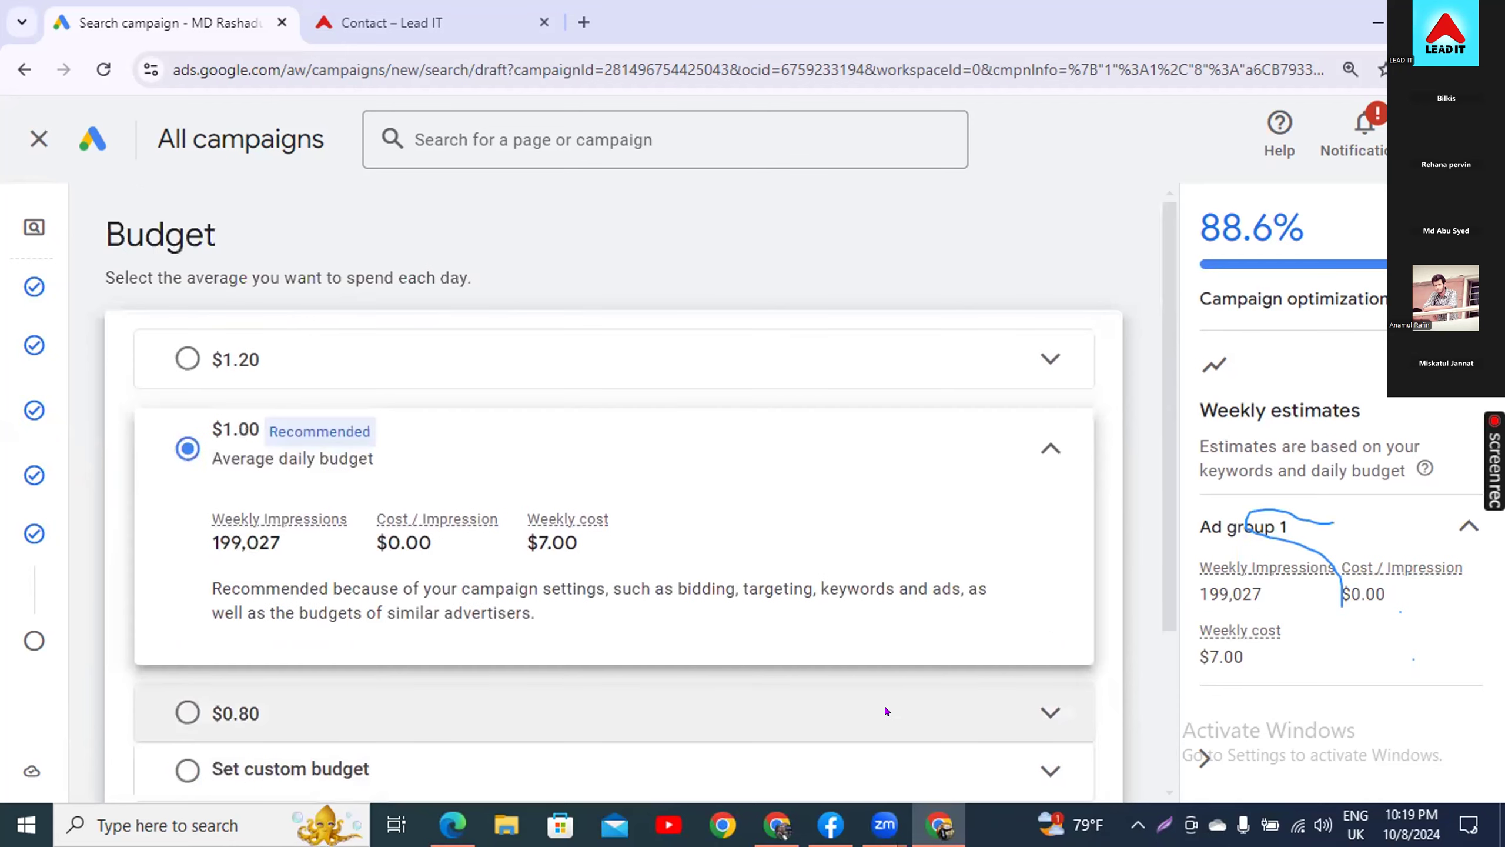
pyautogui.scroll(-3, 886, 709)
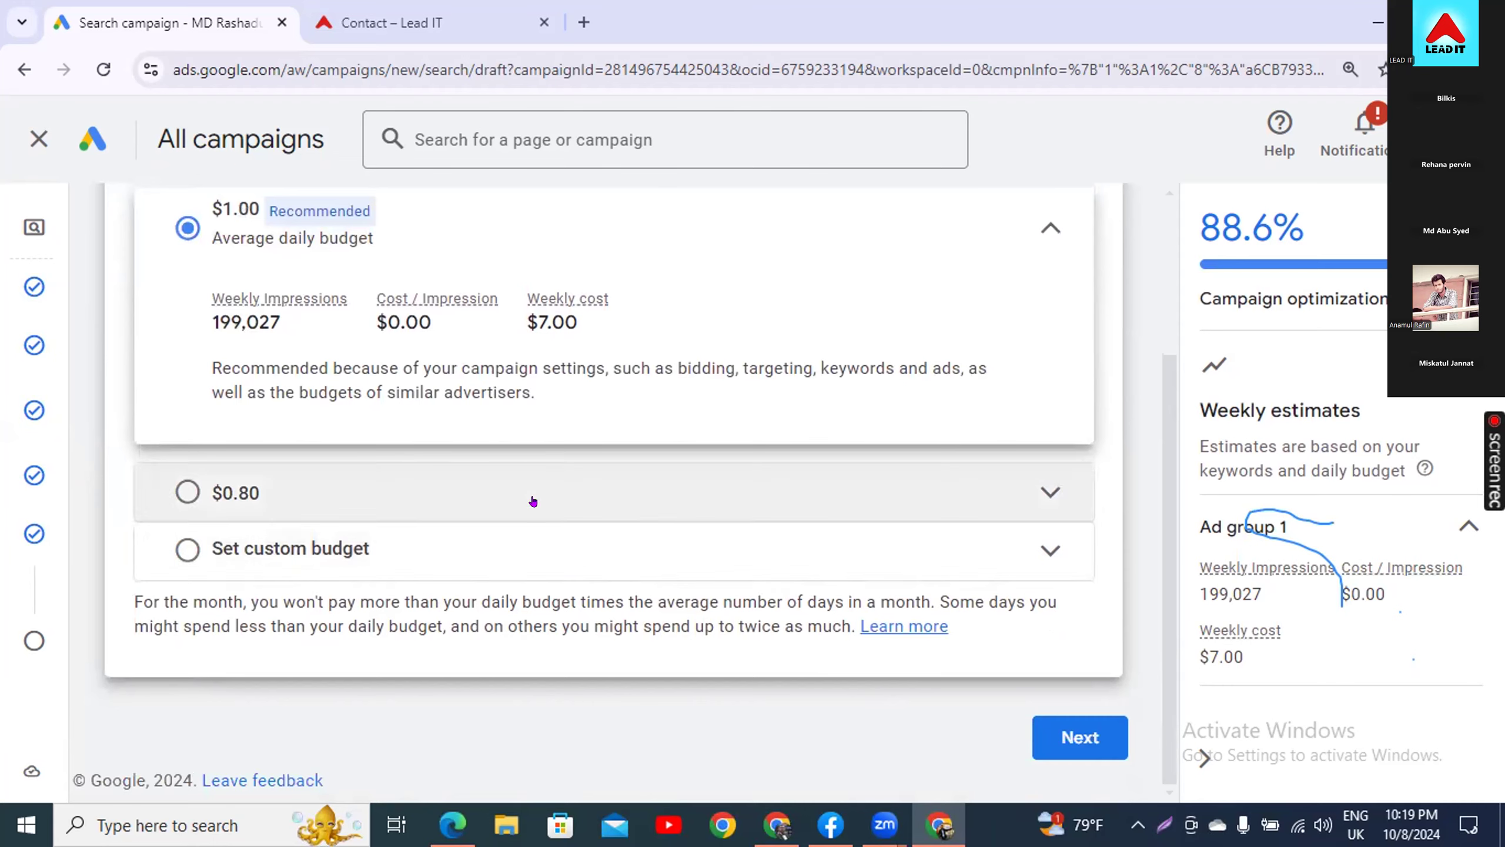
# - Continue from the Budget step with the $1.00 average daily budget to the campaign's final review page
pyautogui.scroll(3, 533, 501)
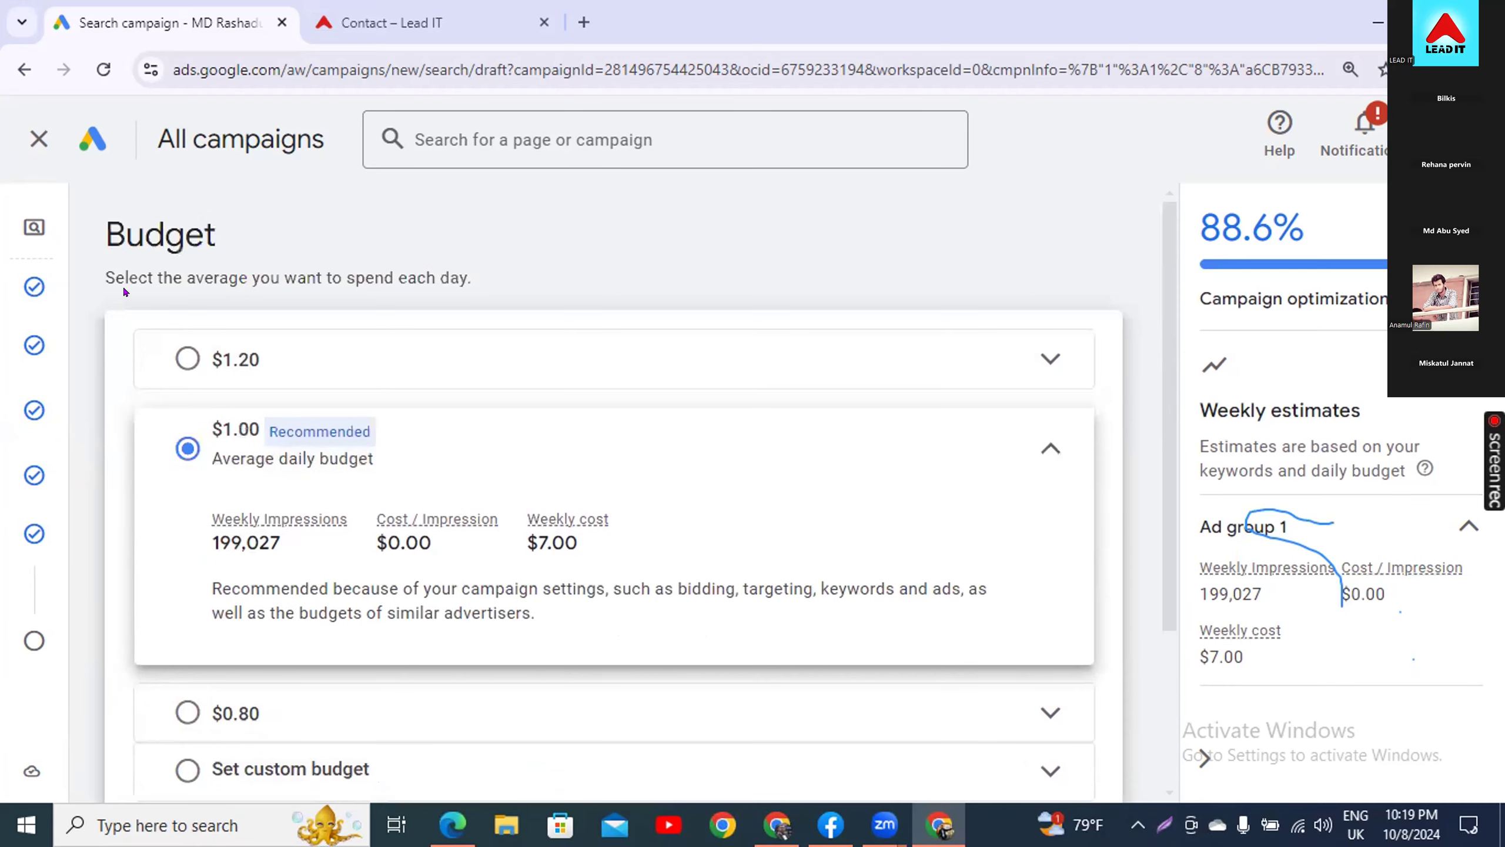
pyautogui.moveTo(27, 626)
pyautogui.scroll(-3, 1019, 296)
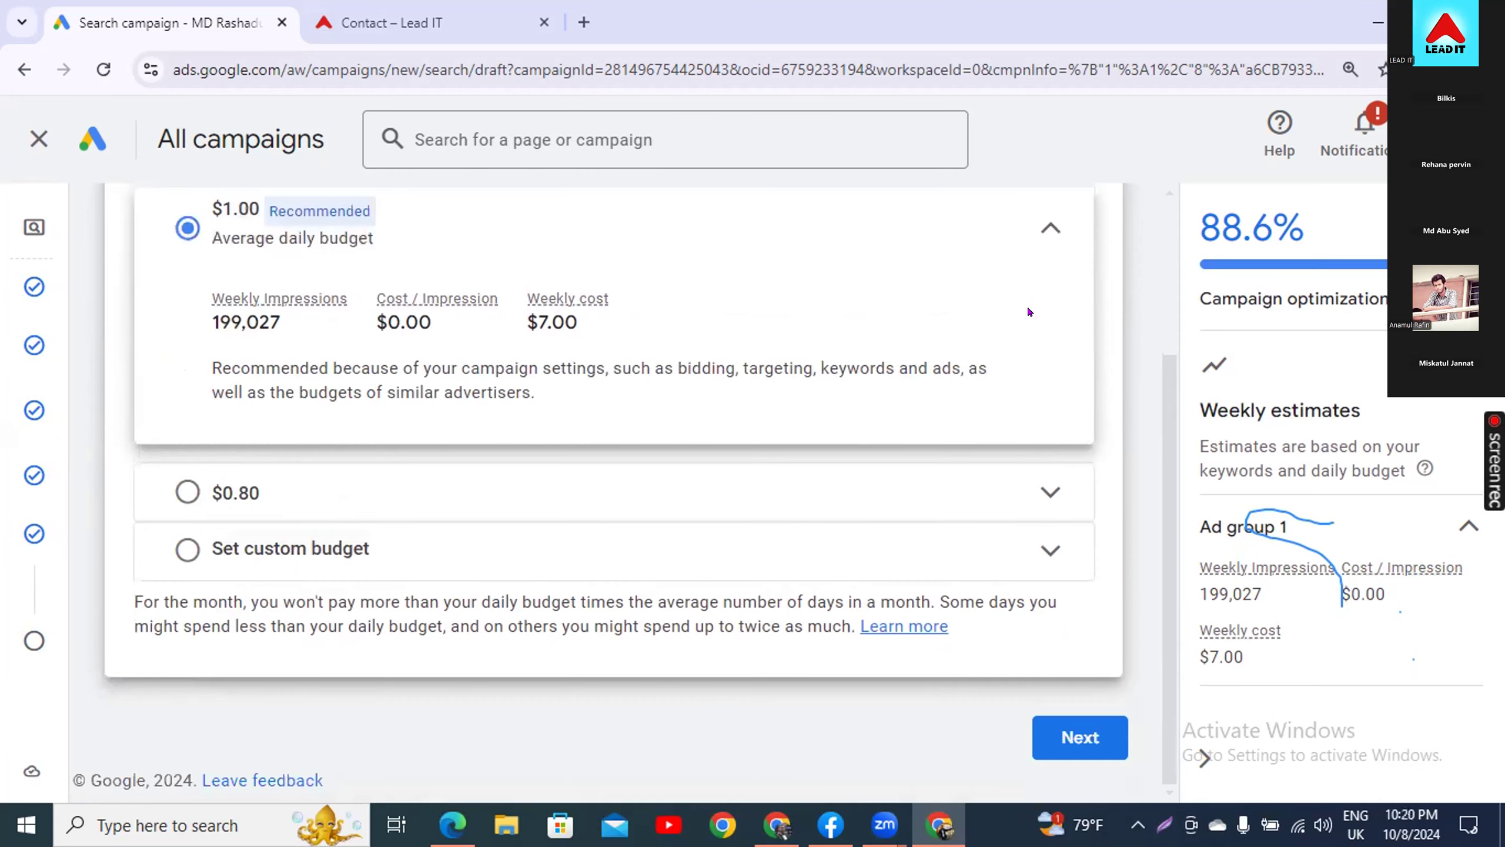
pyautogui.click(1078, 737)
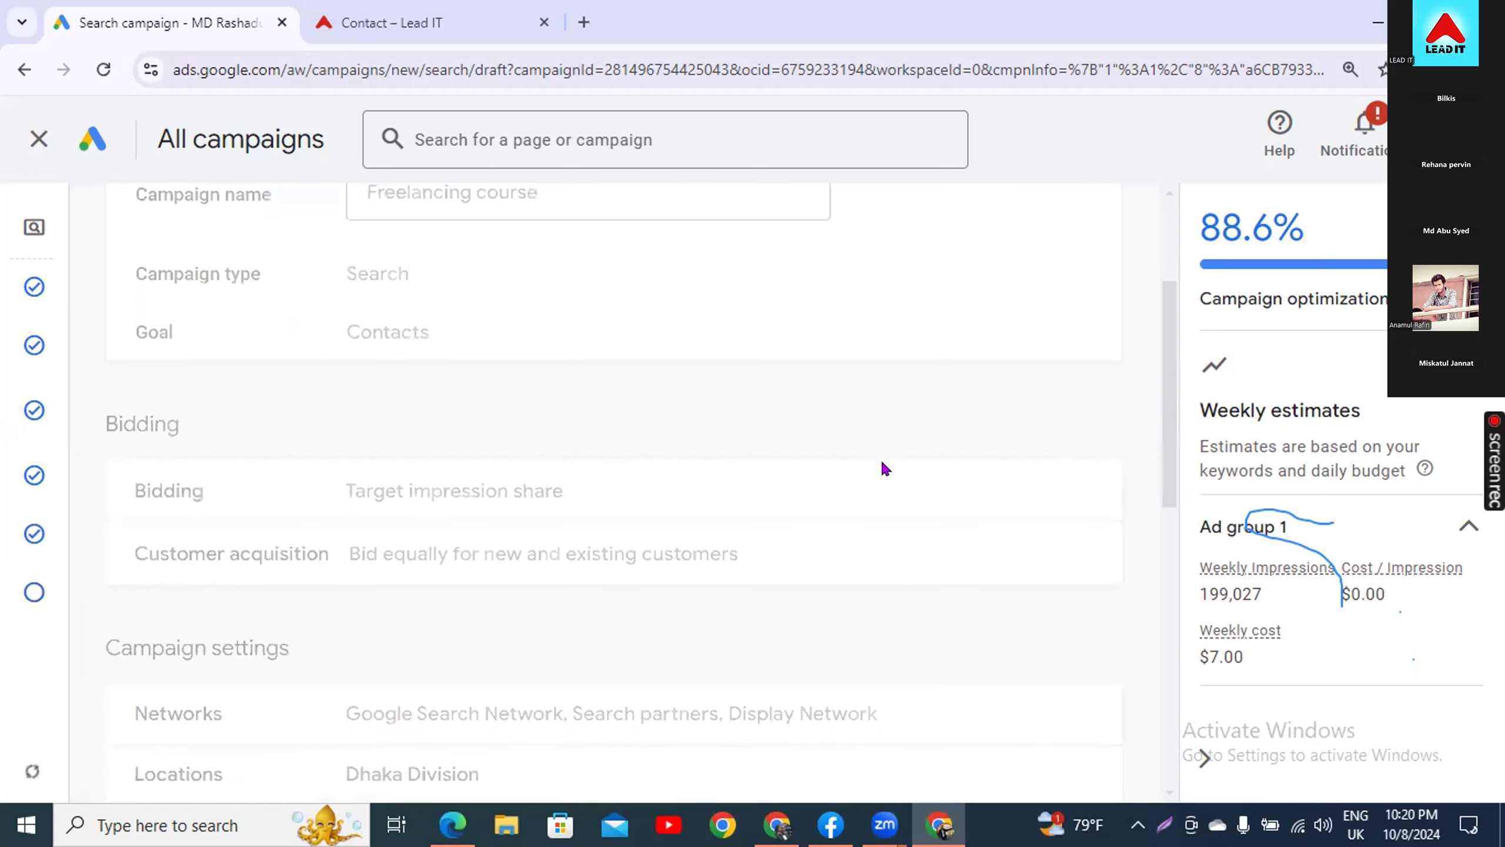
pyautogui.scroll(2, 882, 462)
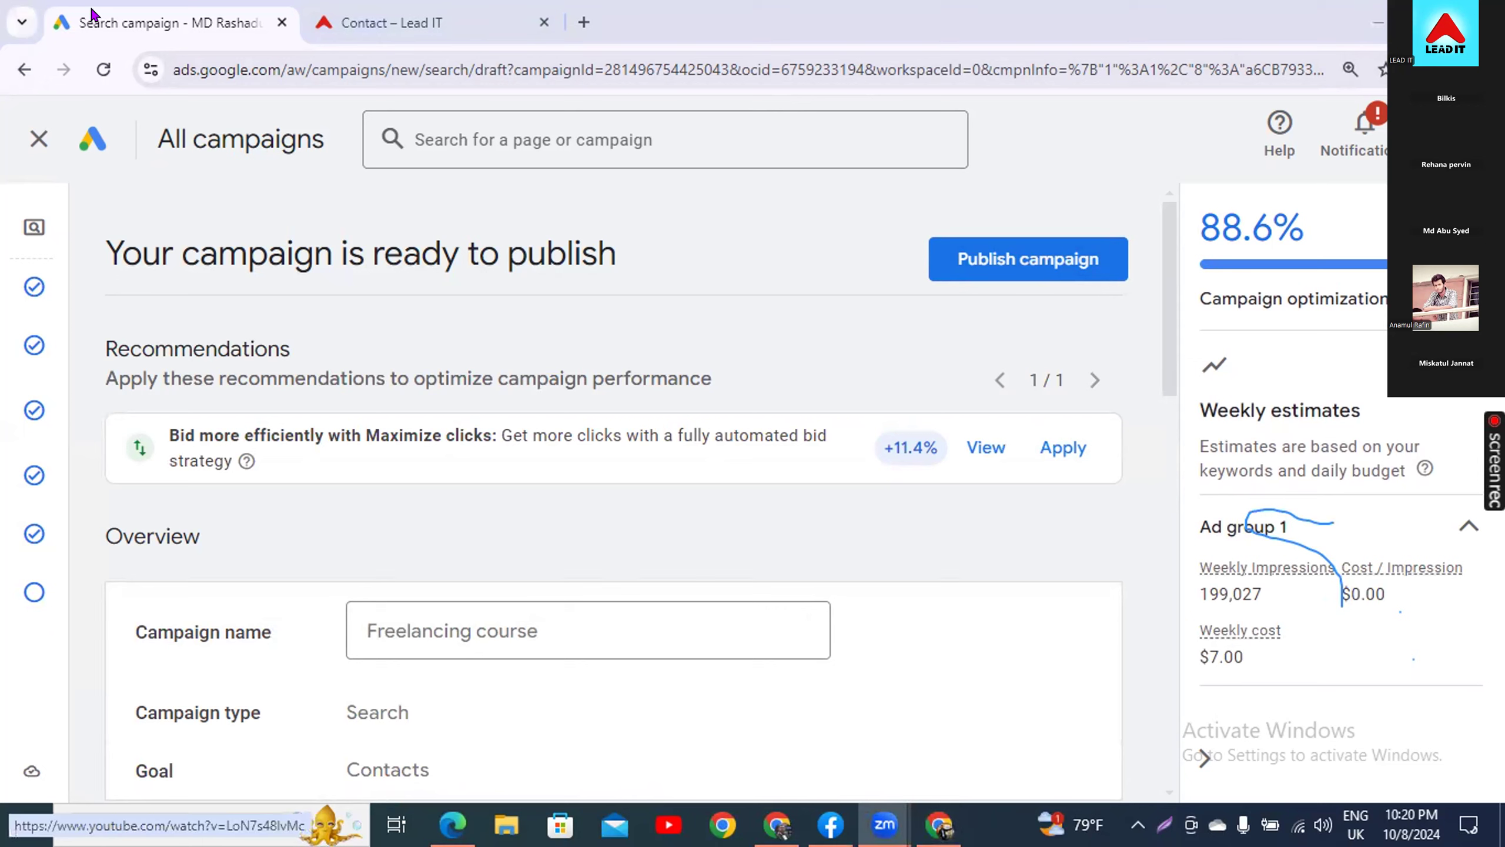
# - Close the campaign setup and save the Freelancing course campaign draft for later instead of publishing it
pyautogui.moveTo(930, 451)
pyautogui.click(30, 137)
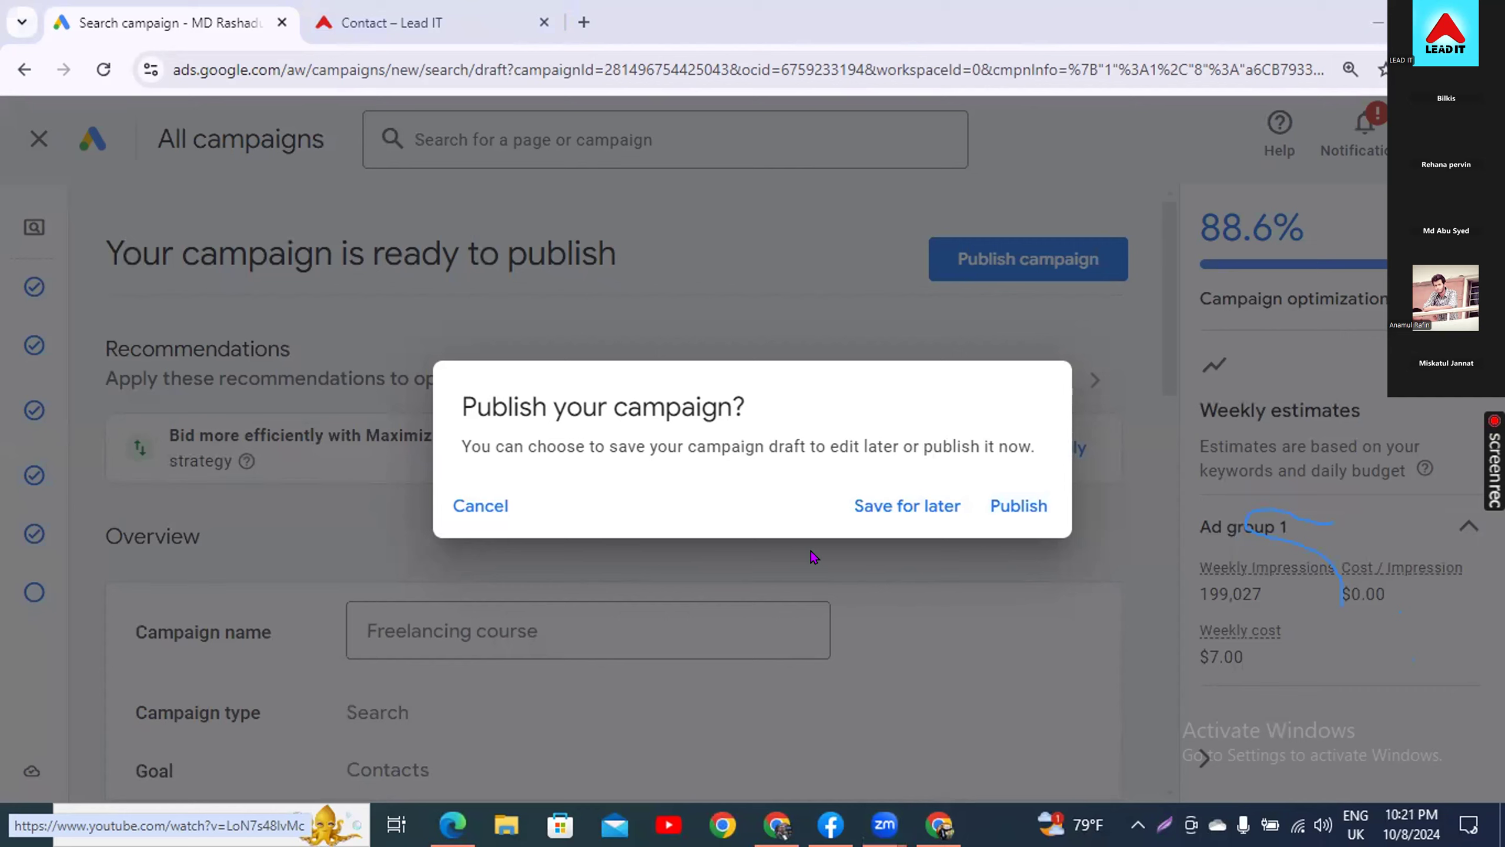
pyautogui.click(887, 504)
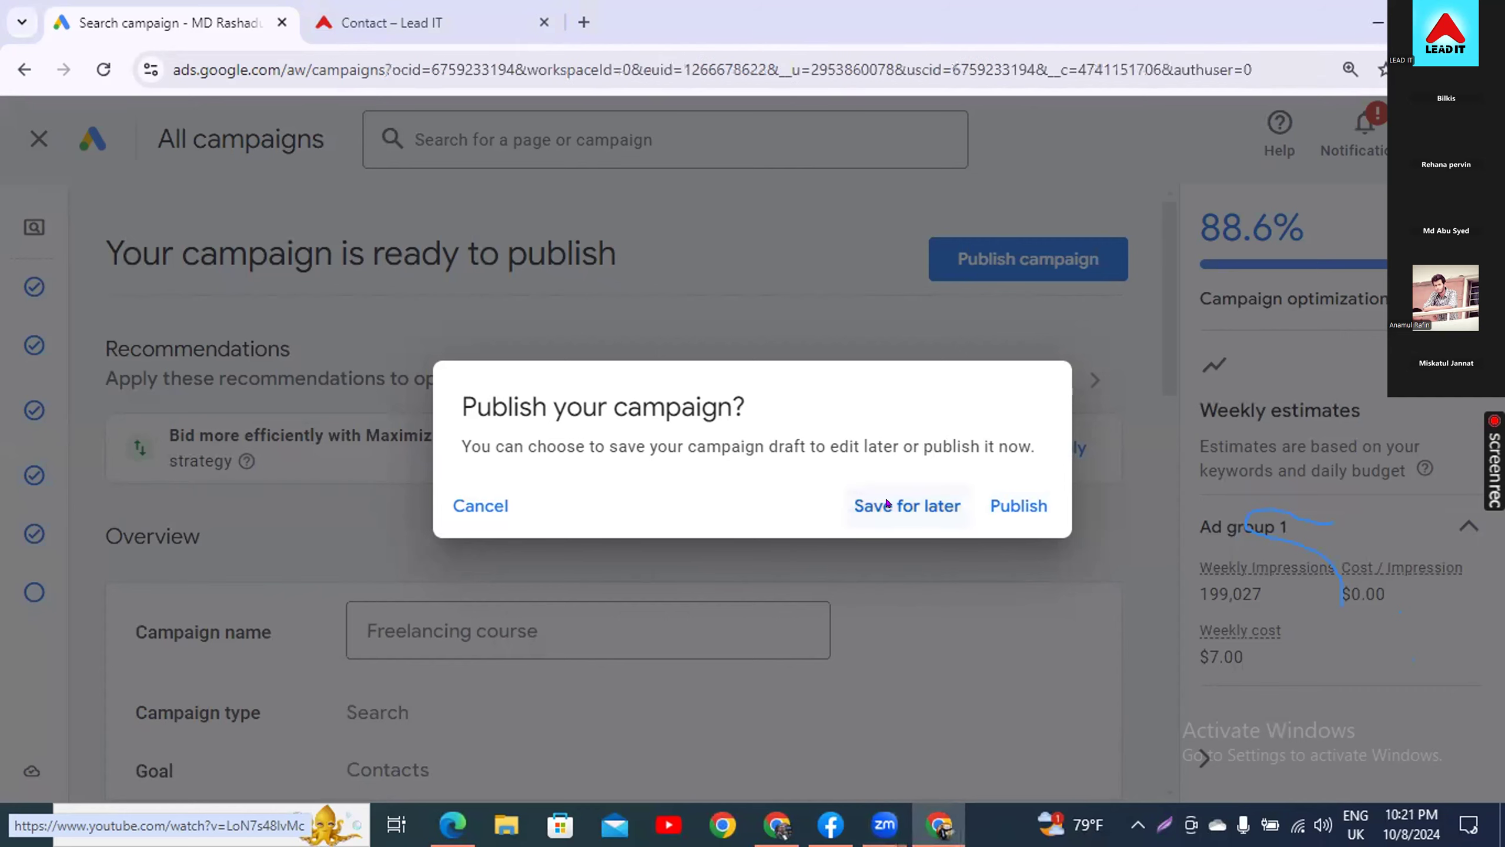
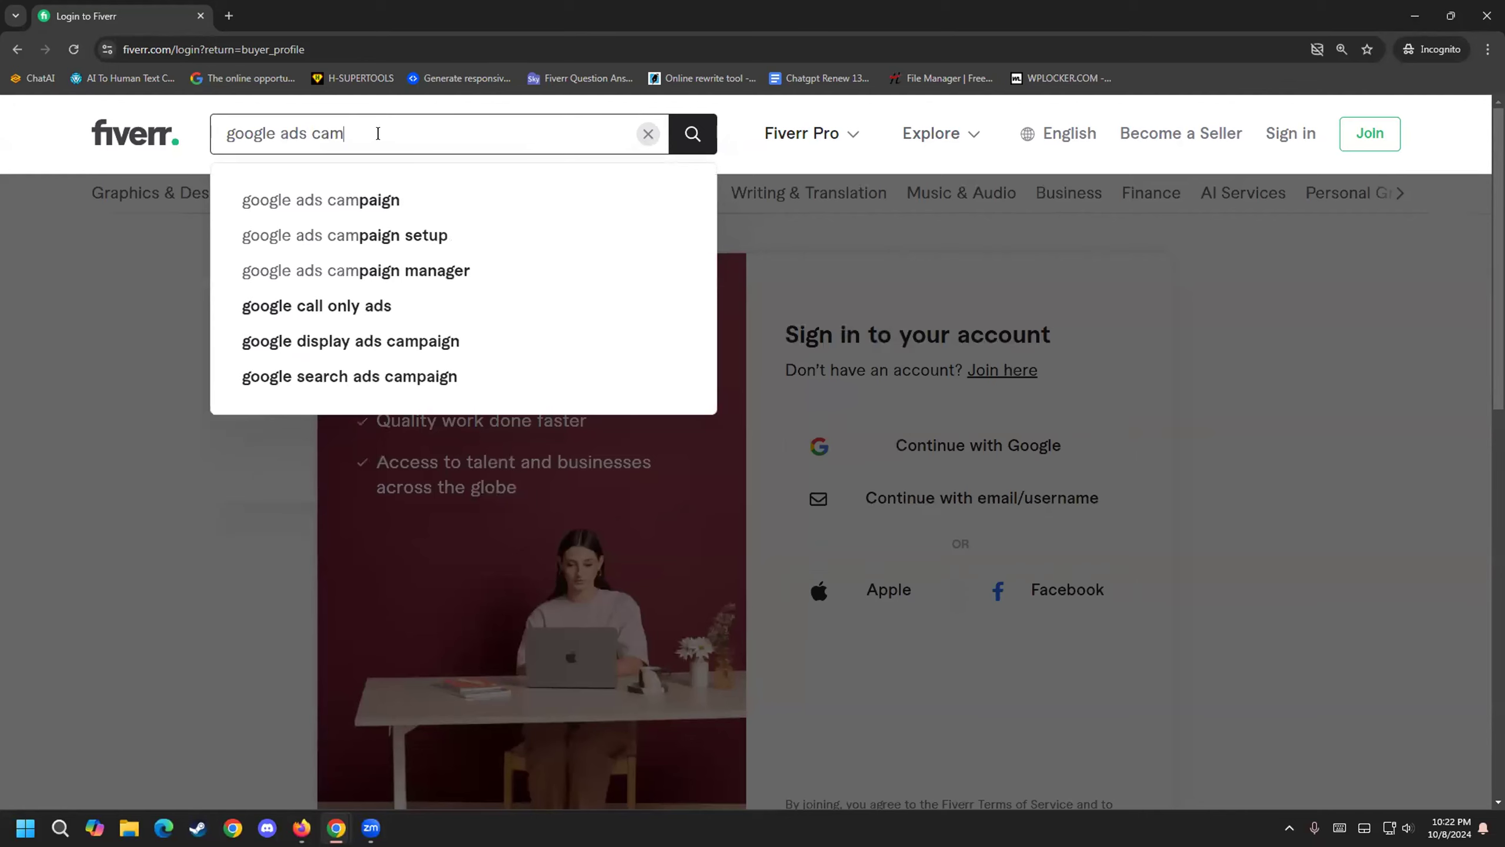
# - Search Fiverr for "google ads campaign", dismiss the account sign-up prompt, and browse the gigs' ratings and starting prices
pyautogui.click(359, 200)
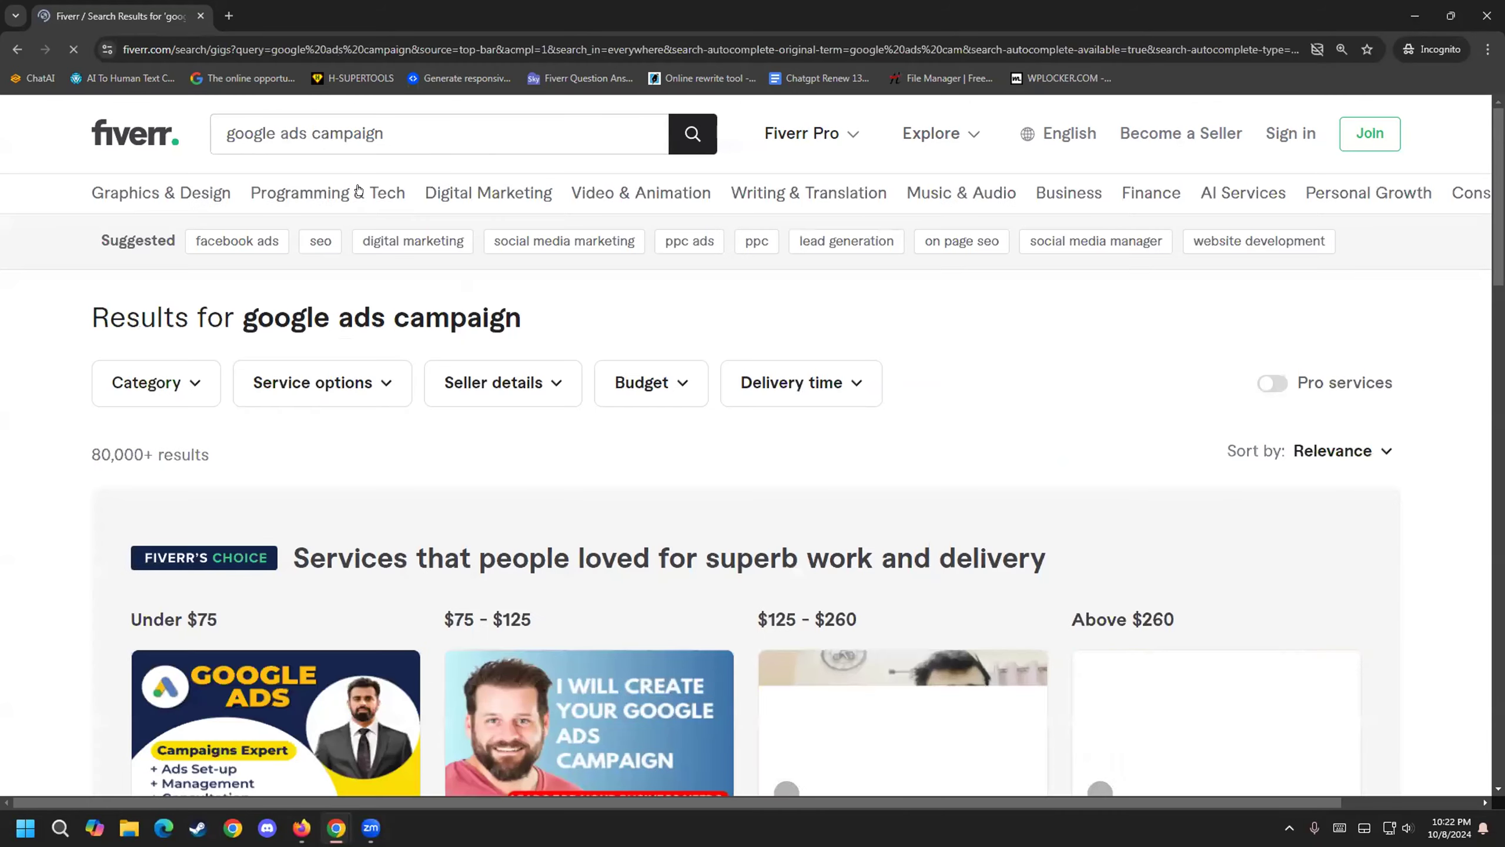
pyautogui.scroll(-5, 12, 546)
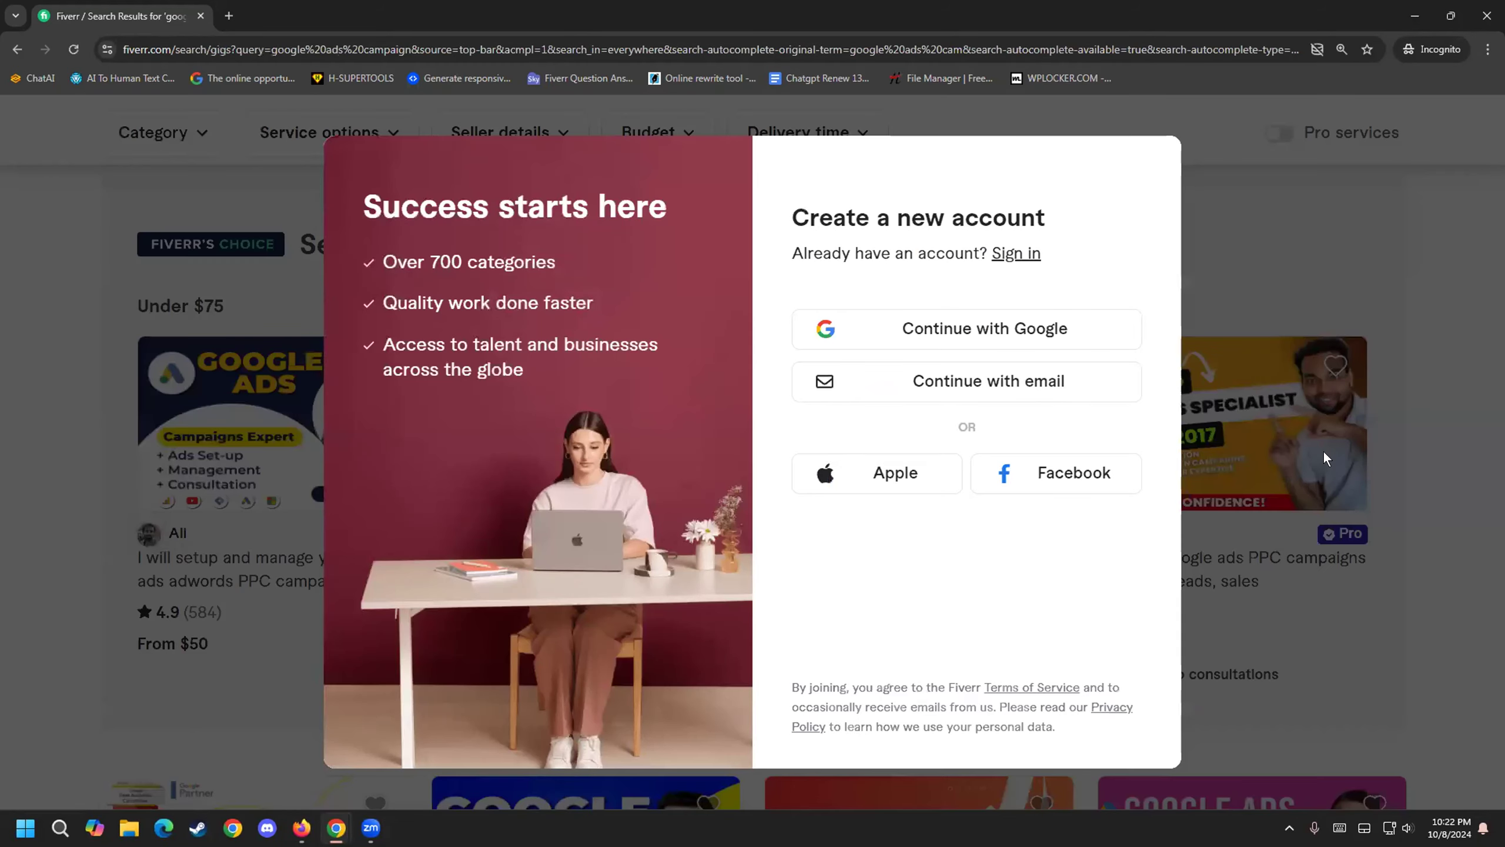
pyautogui.click(1327, 458)
pyautogui.scroll(-10, 78, 504)
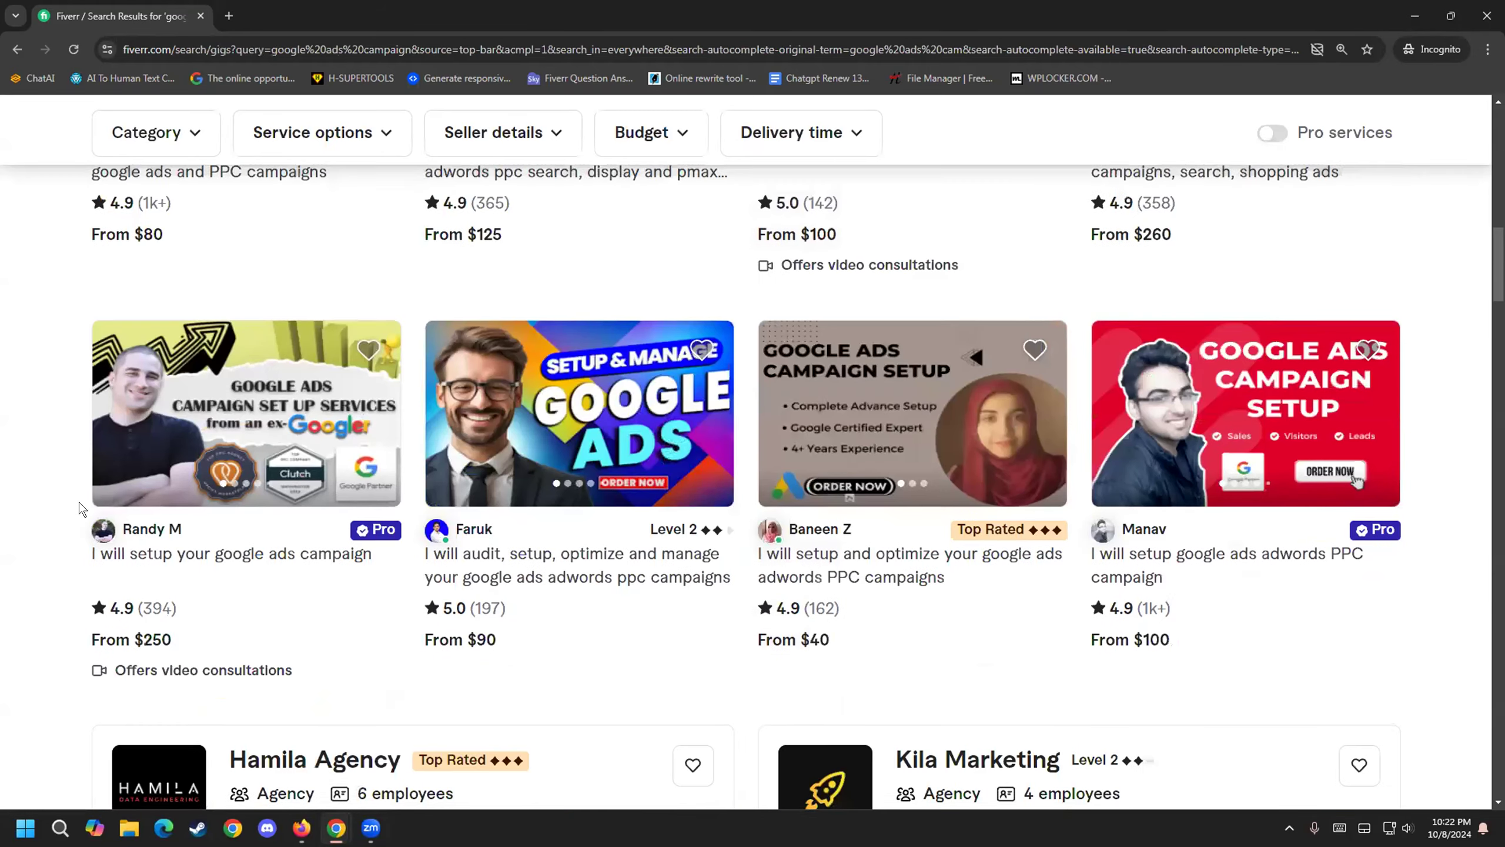
pyautogui.scroll(-5, 14, 579)
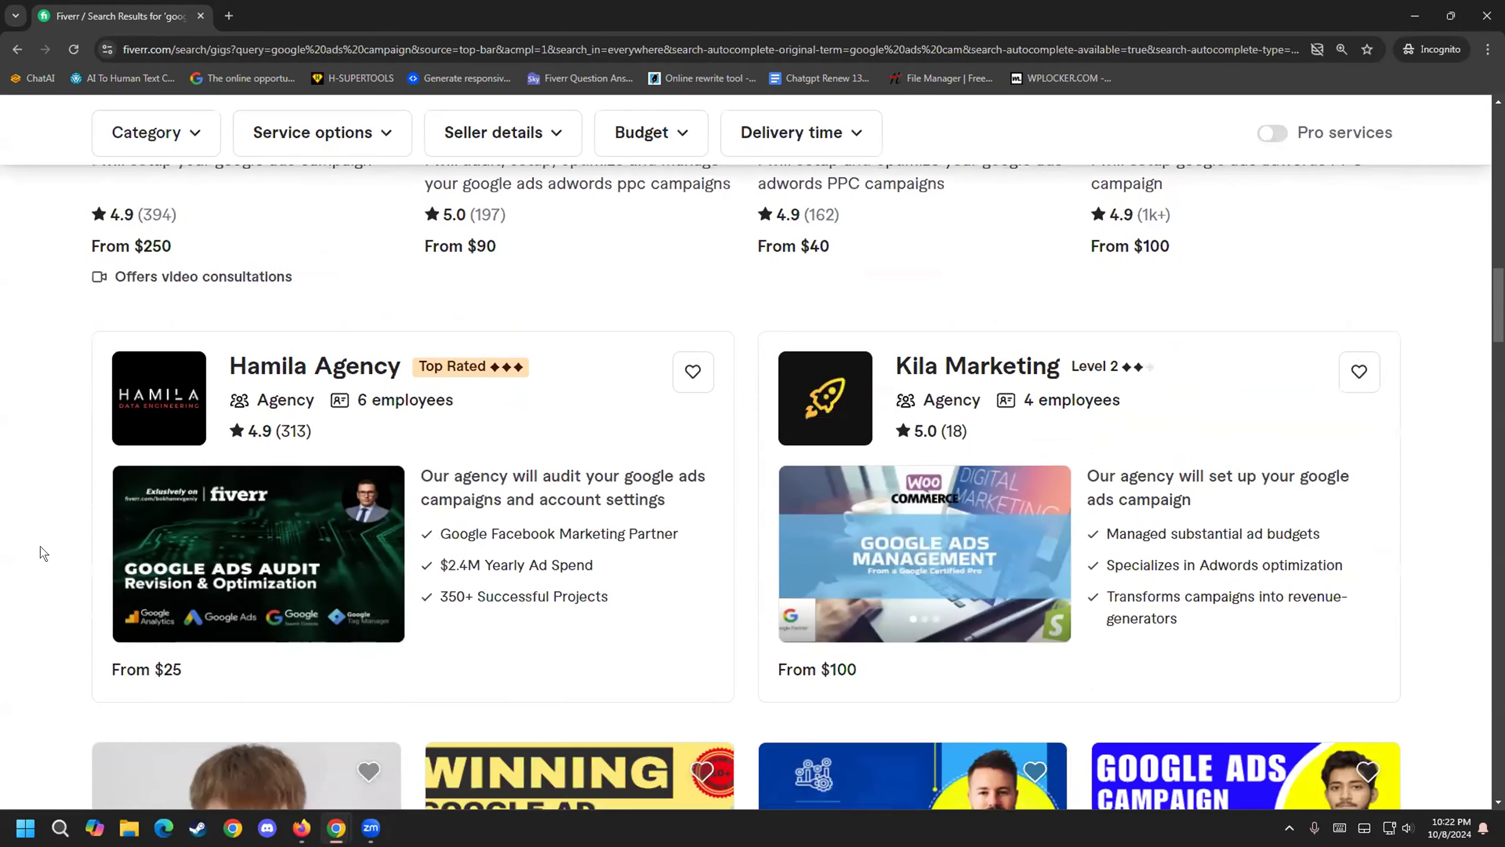
pyautogui.scroll(-6, 41, 547)
pyautogui.scroll(-6, 40, 548)
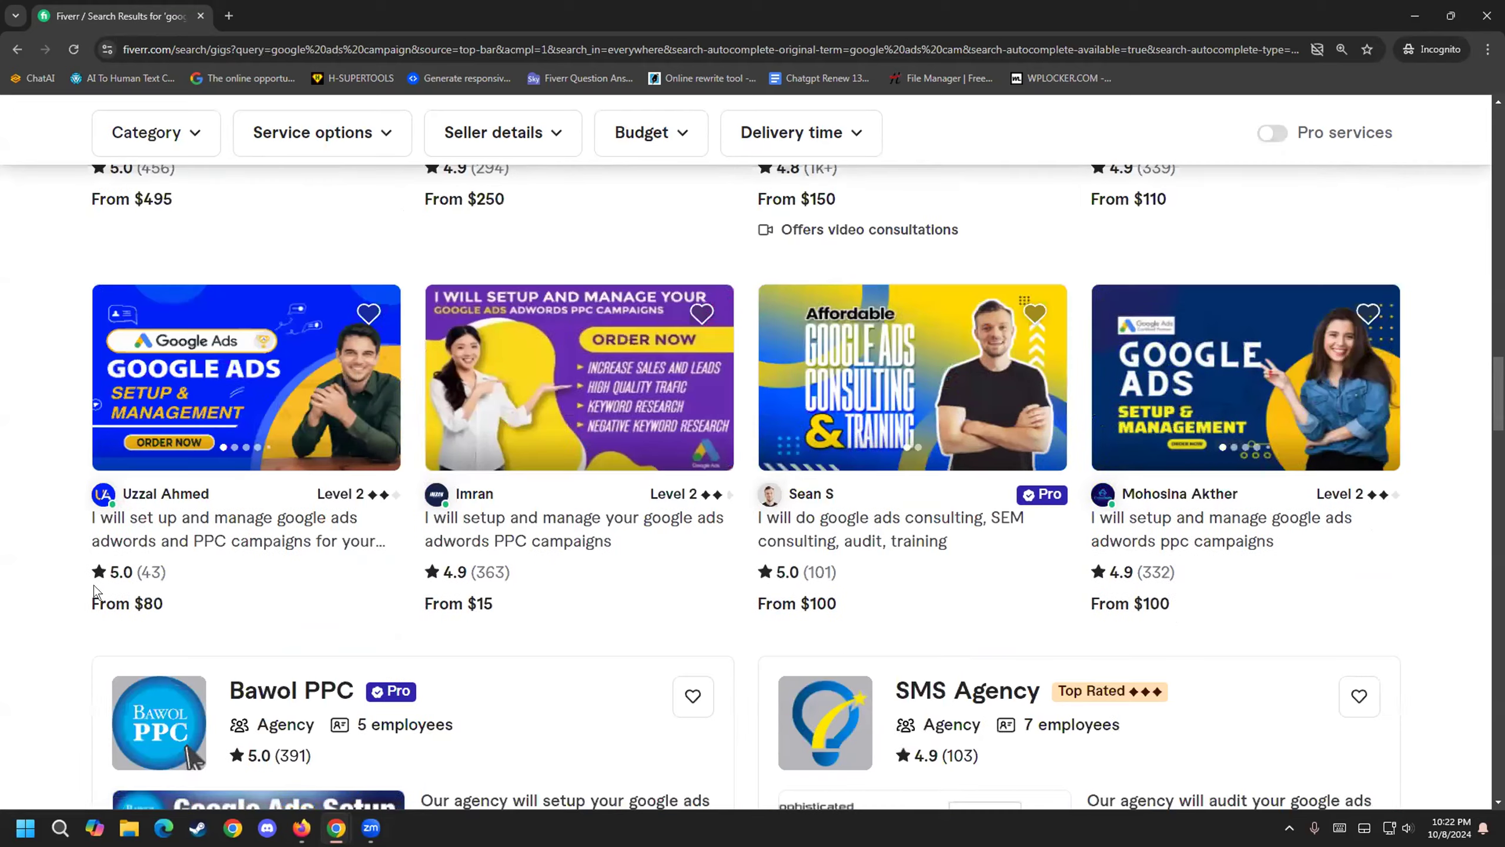
pyautogui.scroll(-12, 3, 563)
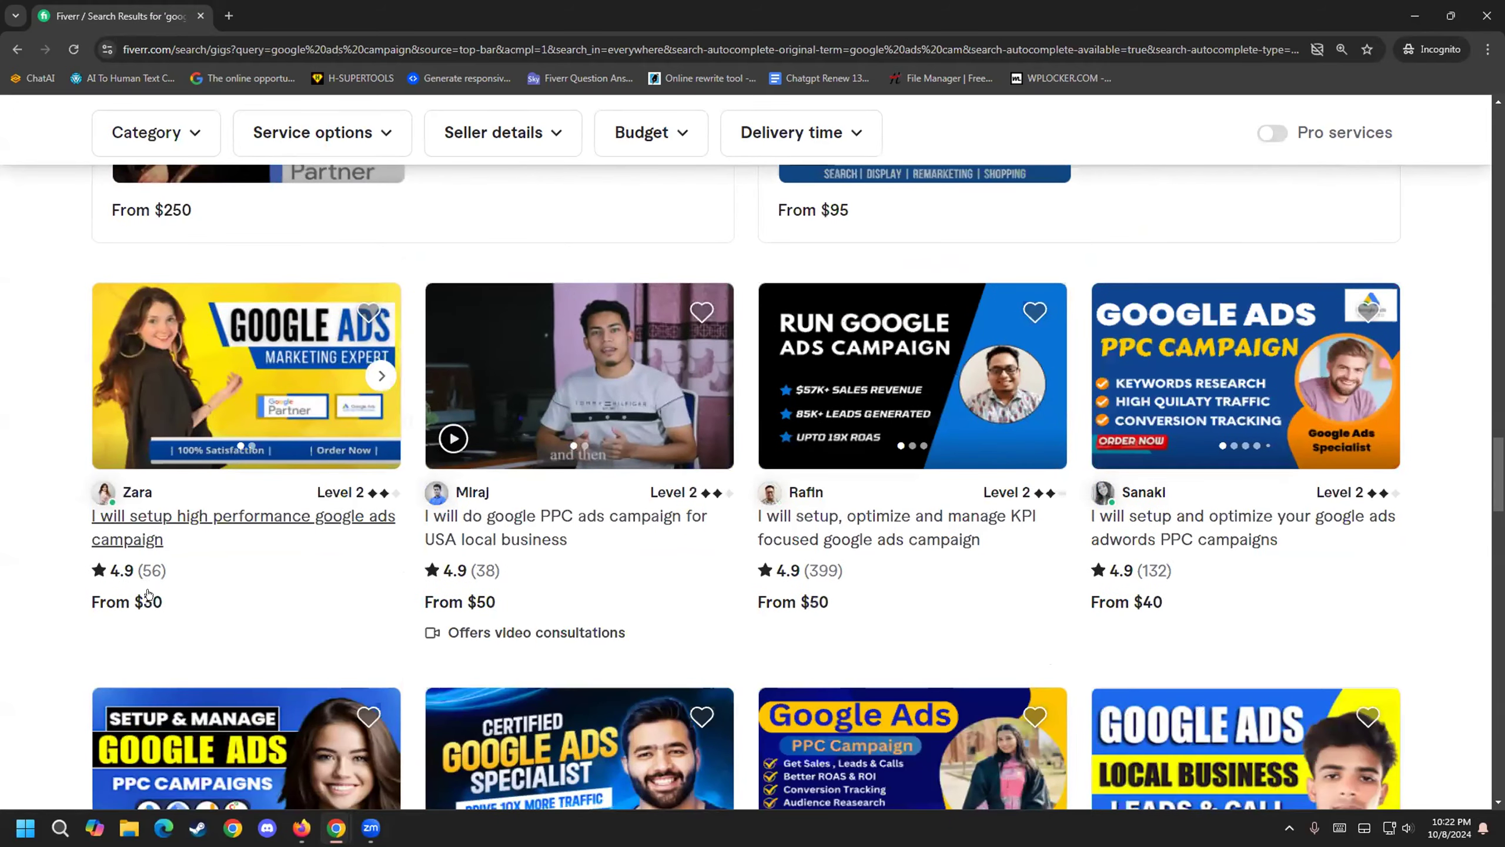
# - Check the review count and price of the "I will setup high performance google ads campaign" gig and open it in a new tab
pyautogui.doubleClick(150, 568)
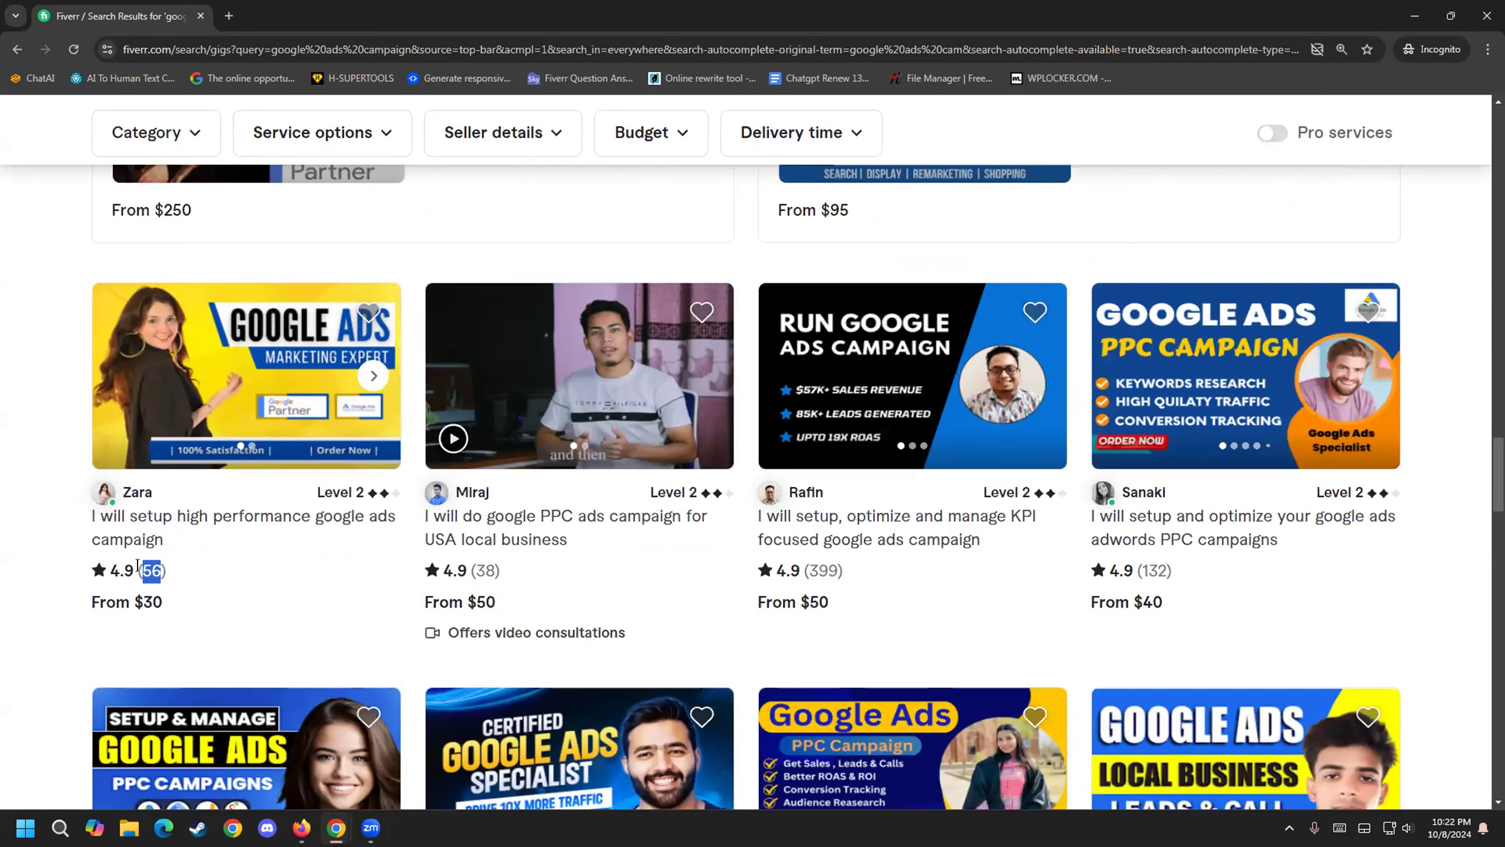
pyautogui.doubleClick(153, 602)
pyautogui.rightClick(203, 516)
pyautogui.click(243, 532)
pyautogui.click(268, 7)
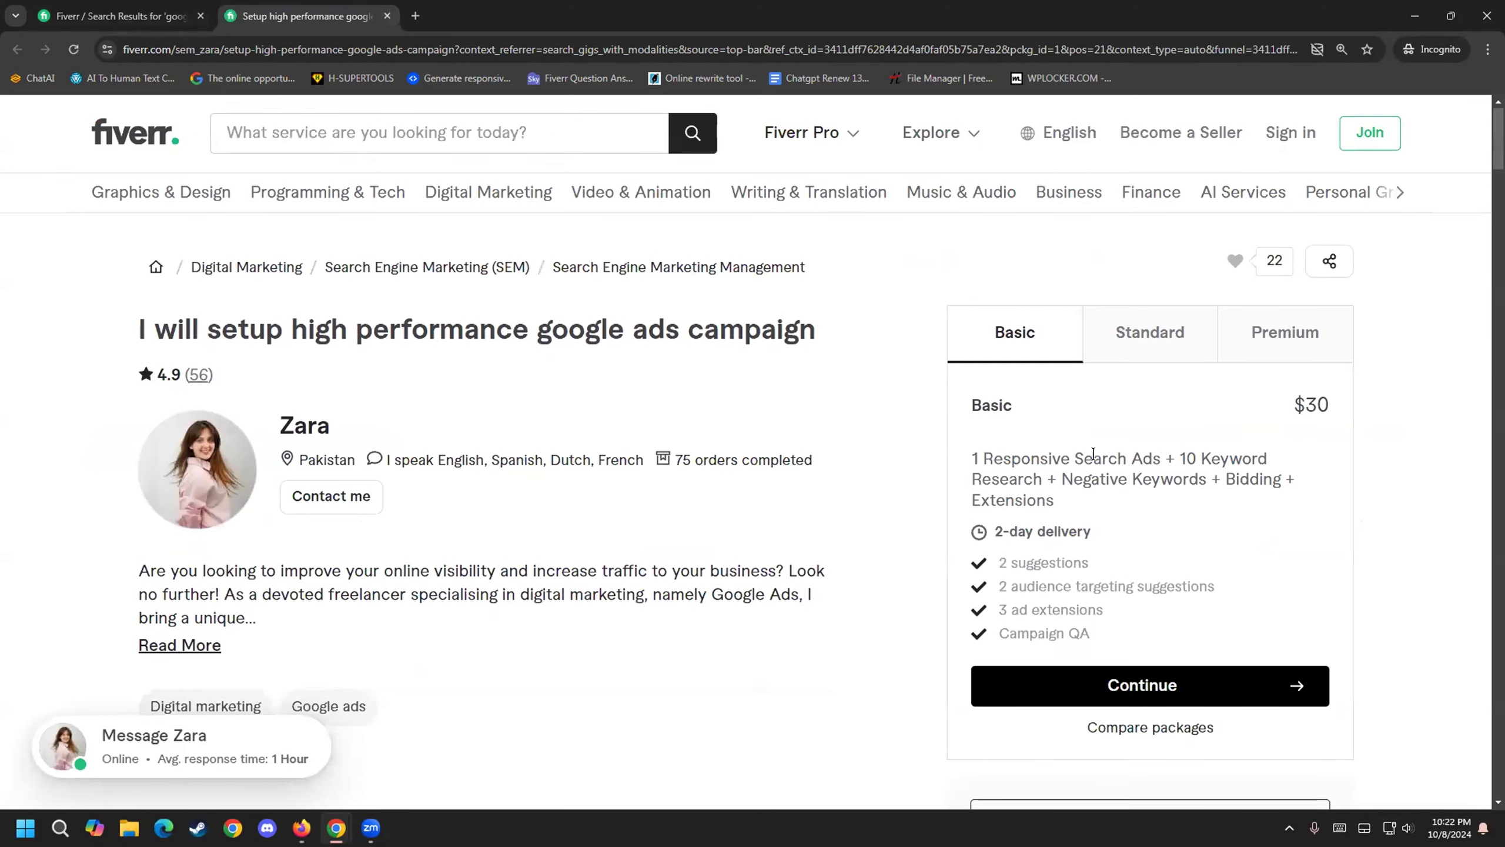
# - Examine what the gig's Basic package includes, from suggestions and audience targeting to ad extensions and campaign QA
pyautogui.scroll(-1, 1061, 493)
pyautogui.moveTo(1039, 476); pyautogui.dragTo(1089, 485)
pyautogui.moveTo(997, 509); pyautogui.dragTo(1187, 502)
pyautogui.click(1187, 503)
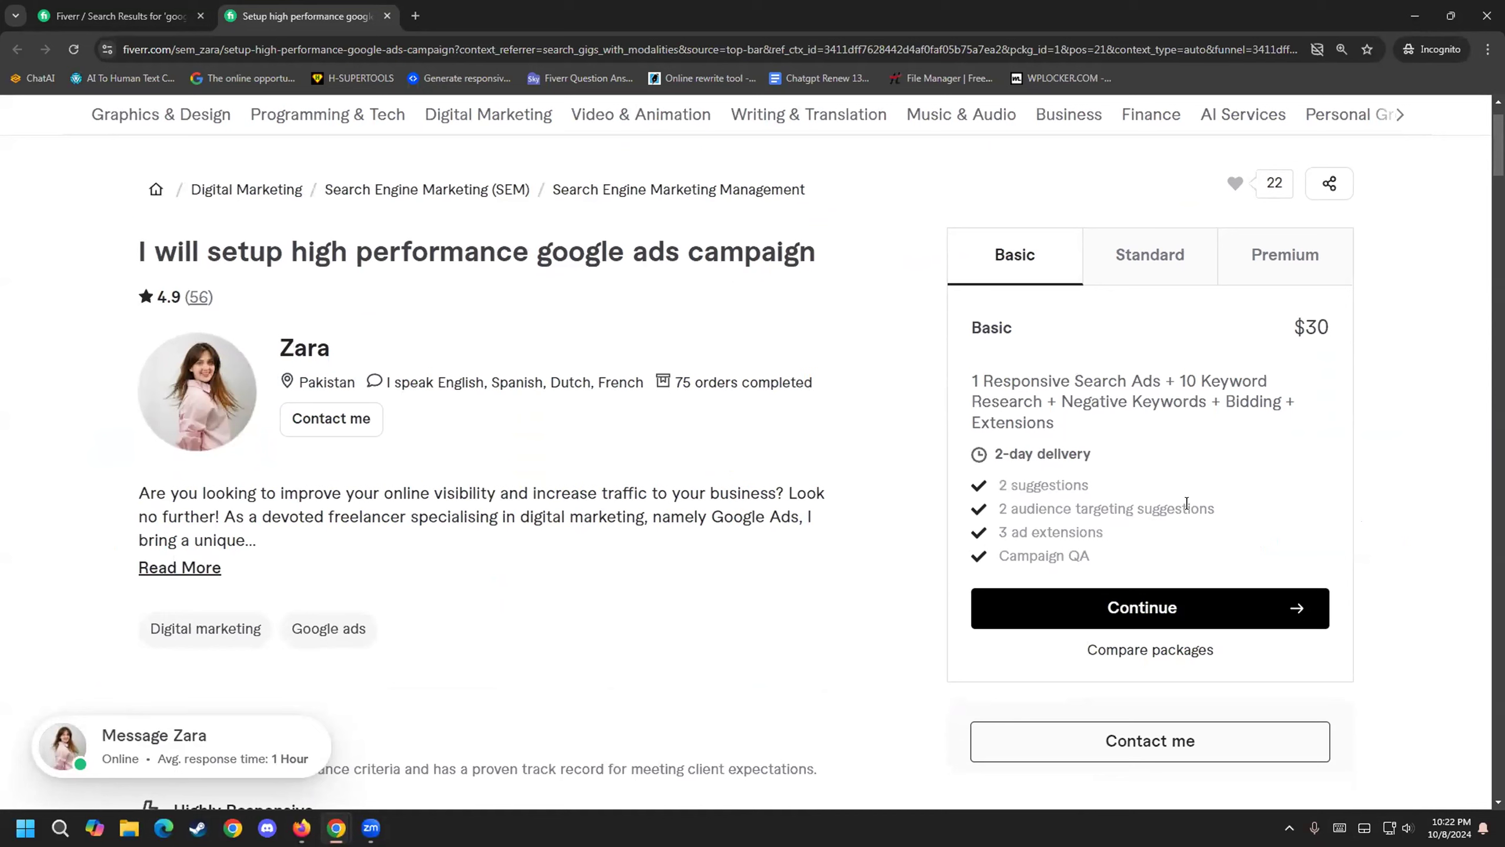
pyautogui.moveTo(988, 531)
pyautogui.mouseDown()
pyautogui.moveTo(1098, 534)
pyautogui.moveTo(985, 550)
pyautogui.mouseUp()
pyautogui.click(985, 552)
# - Expand the seller's full introduction and read on to the About this Gig section
pyautogui.click(199, 565)
pyautogui.scroll(-10, 222, 571)
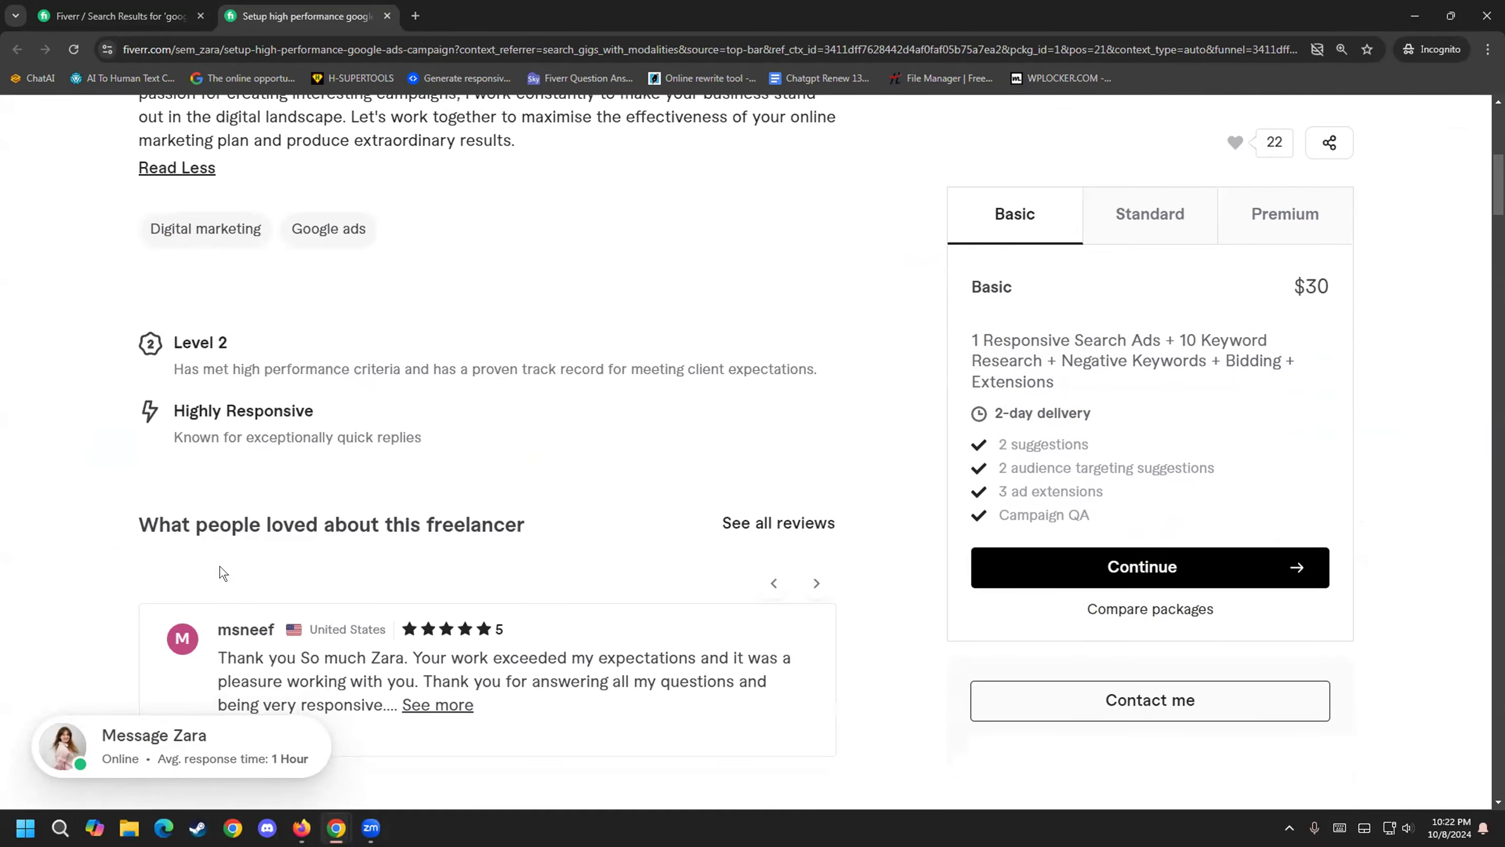
pyautogui.click(211, 555)
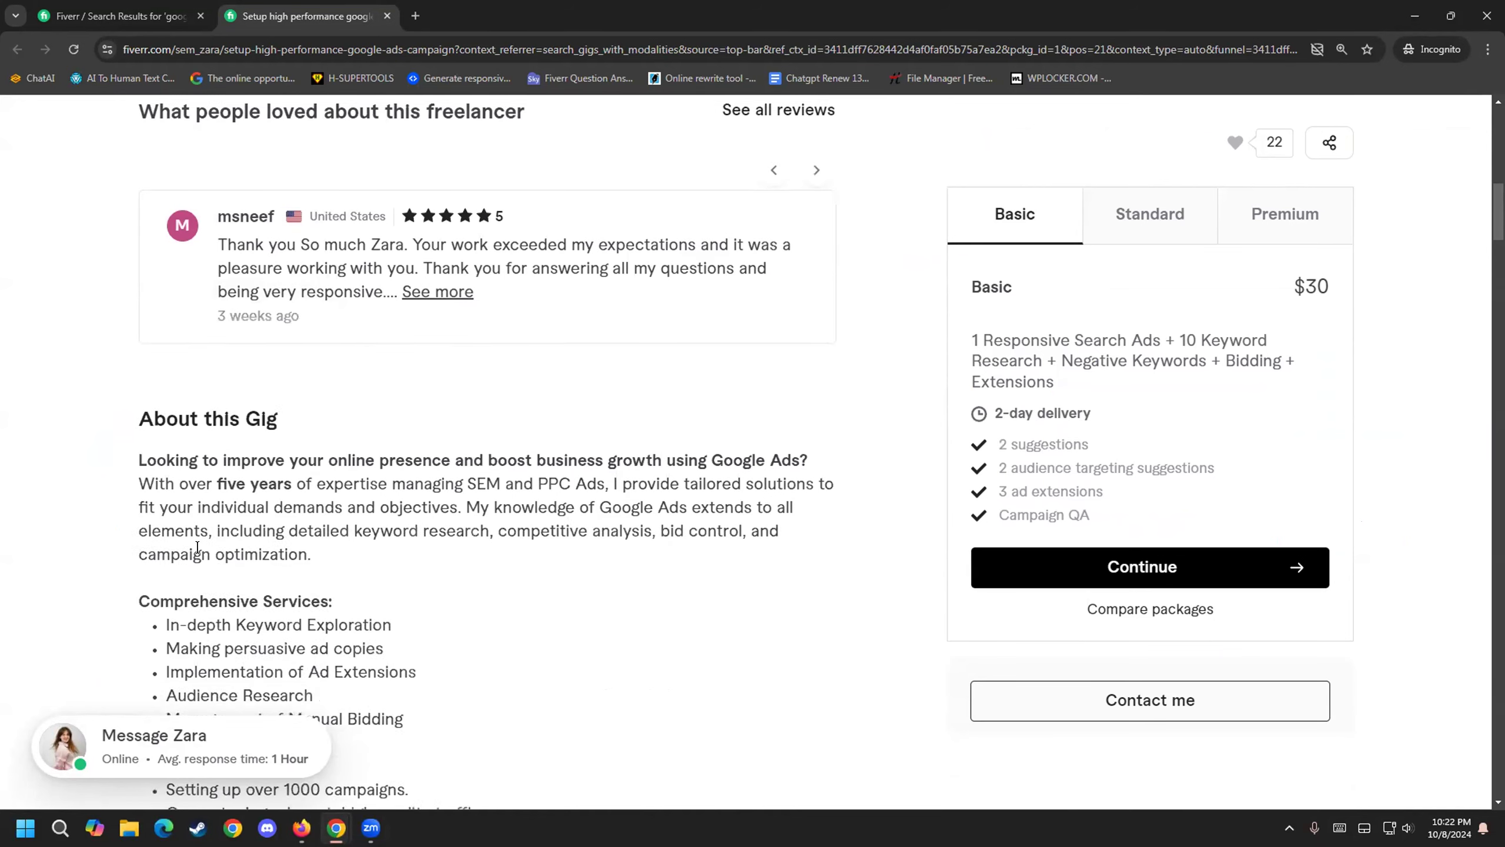
pyautogui.scroll(-4, 135, 452)
# - Examine the Comprehensive Services list in the gig description, covering keyword exploration, ad copies, ad extensions, audience research and manual bidding
pyautogui.moveTo(169, 410); pyautogui.dragTo(415, 411)
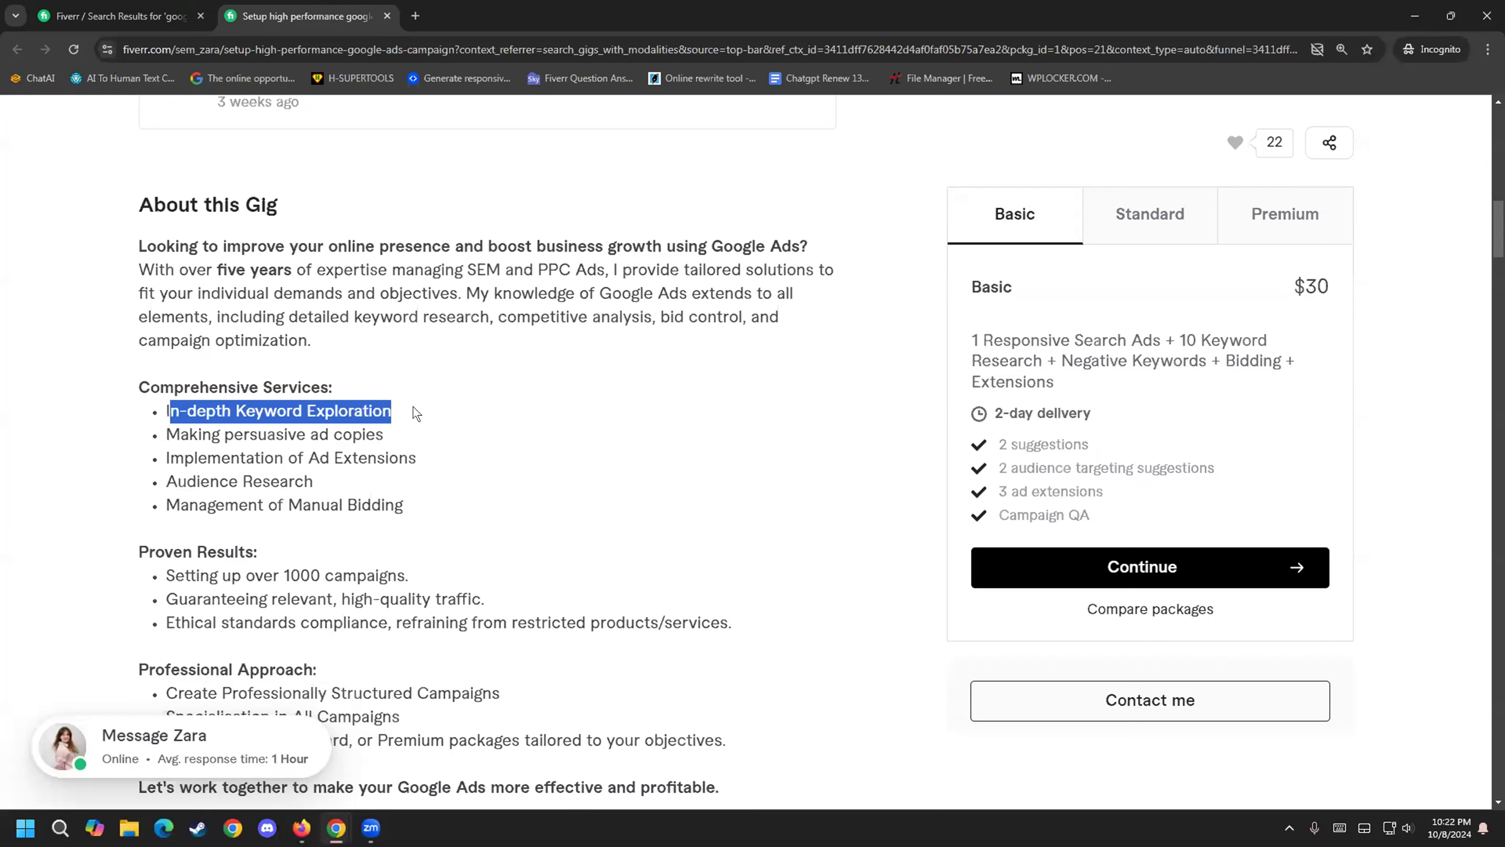
pyautogui.click(415, 413)
pyautogui.moveTo(210, 427); pyautogui.dragTo(392, 439)
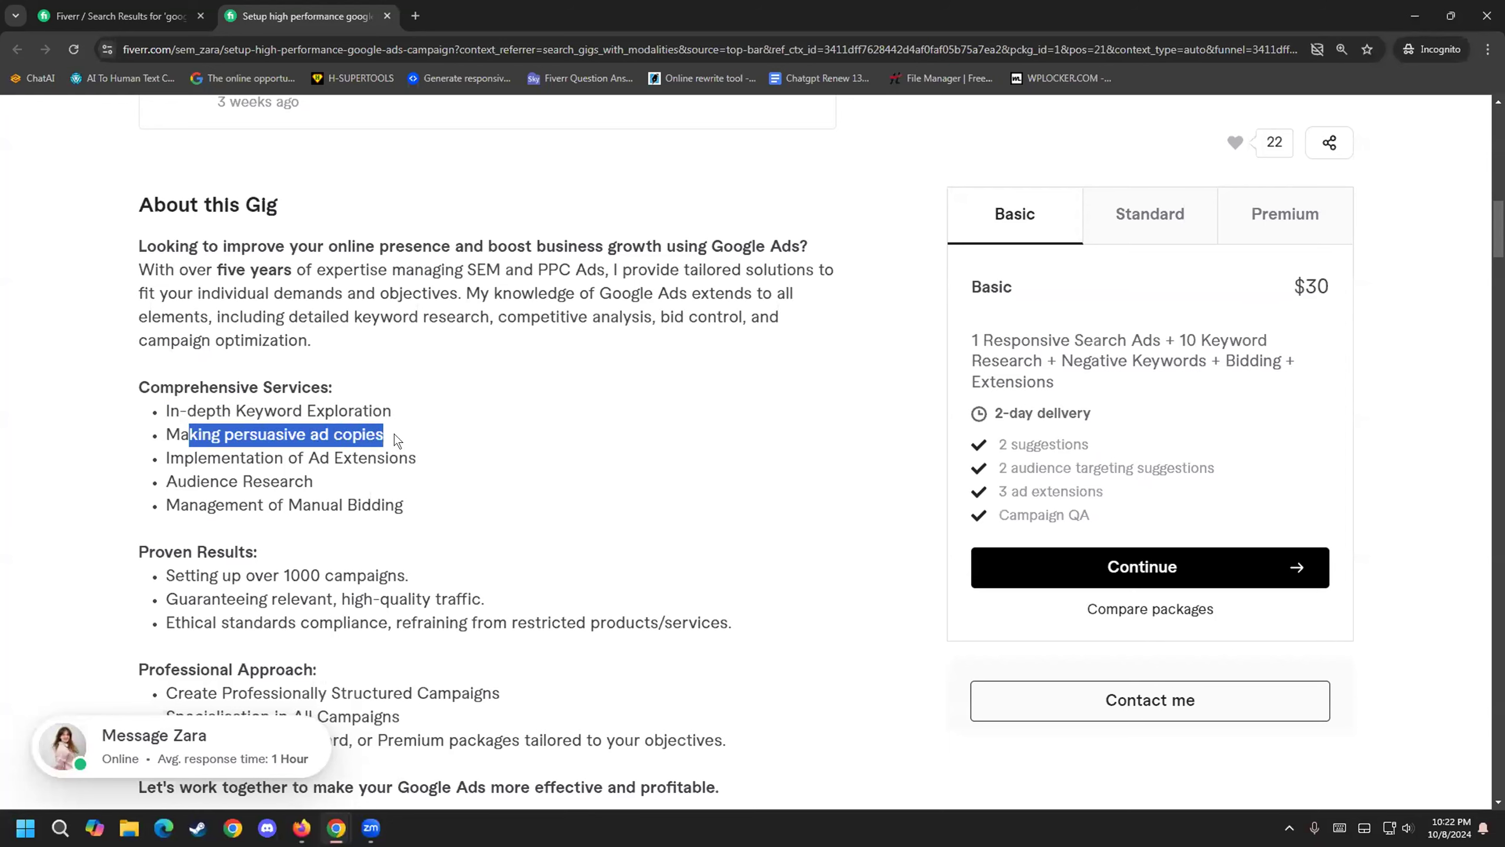
pyautogui.click(395, 449)
pyautogui.moveTo(198, 456); pyautogui.dragTo(439, 466)
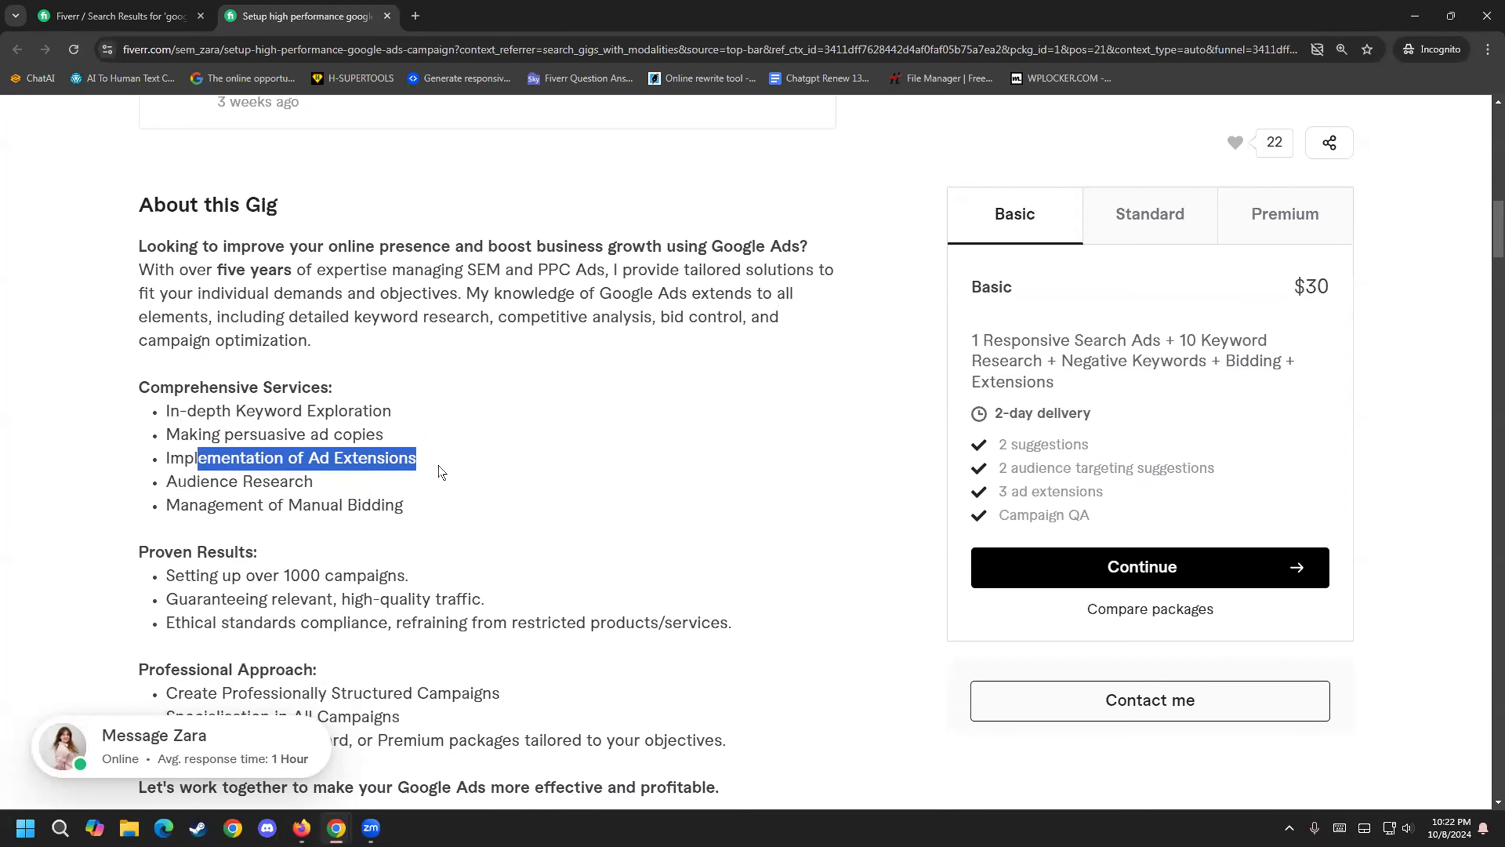
pyautogui.moveTo(186, 481); pyautogui.dragTo(346, 488)
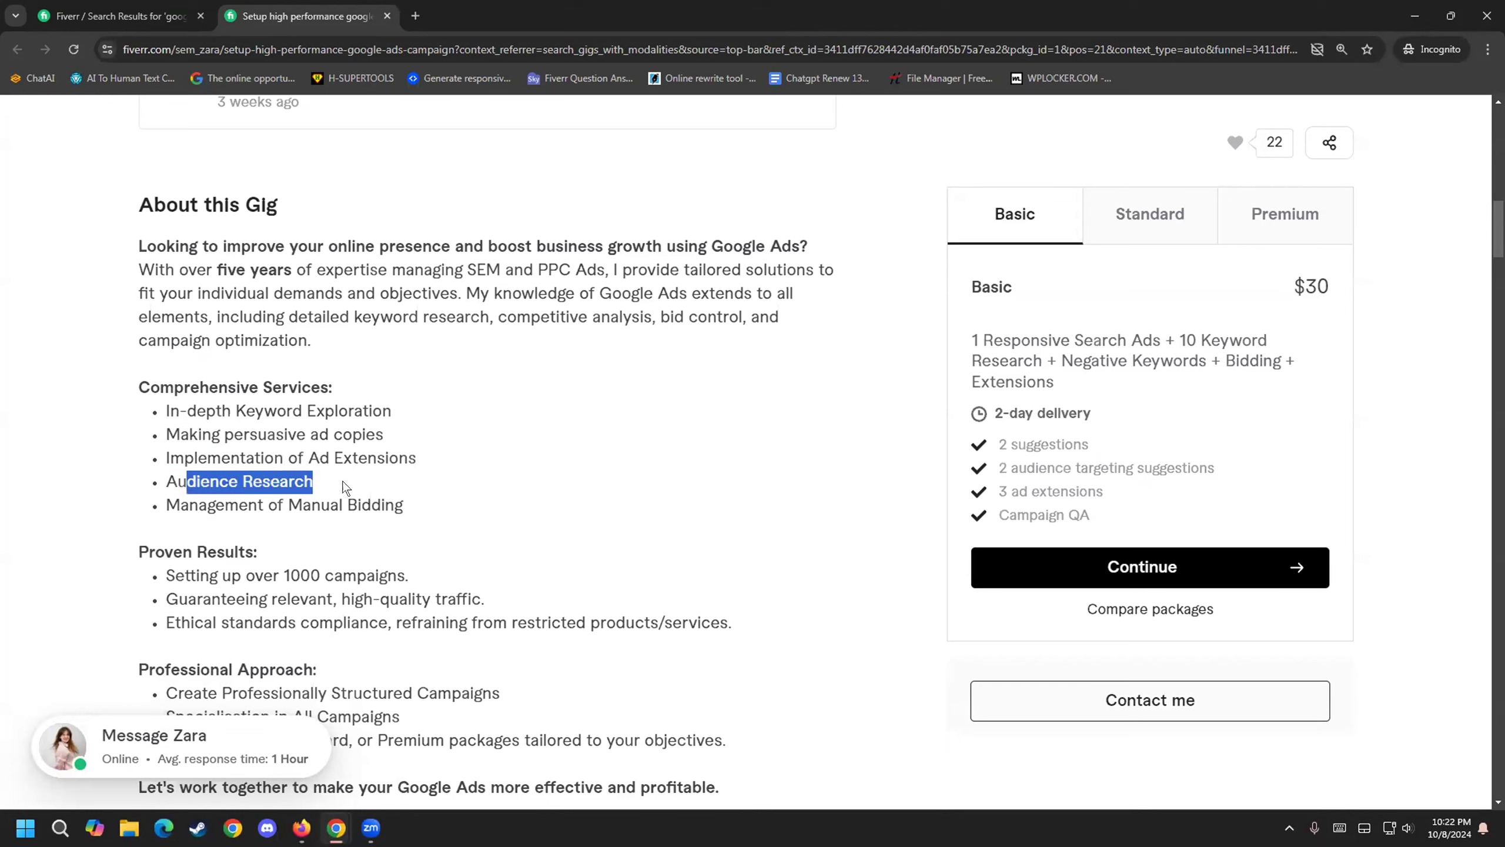
pyautogui.click(348, 488)
pyautogui.moveTo(204, 503); pyautogui.dragTo(165, 502)
pyautogui.click(412, 509)
pyautogui.moveTo(221, 411); pyautogui.dragTo(404, 536)
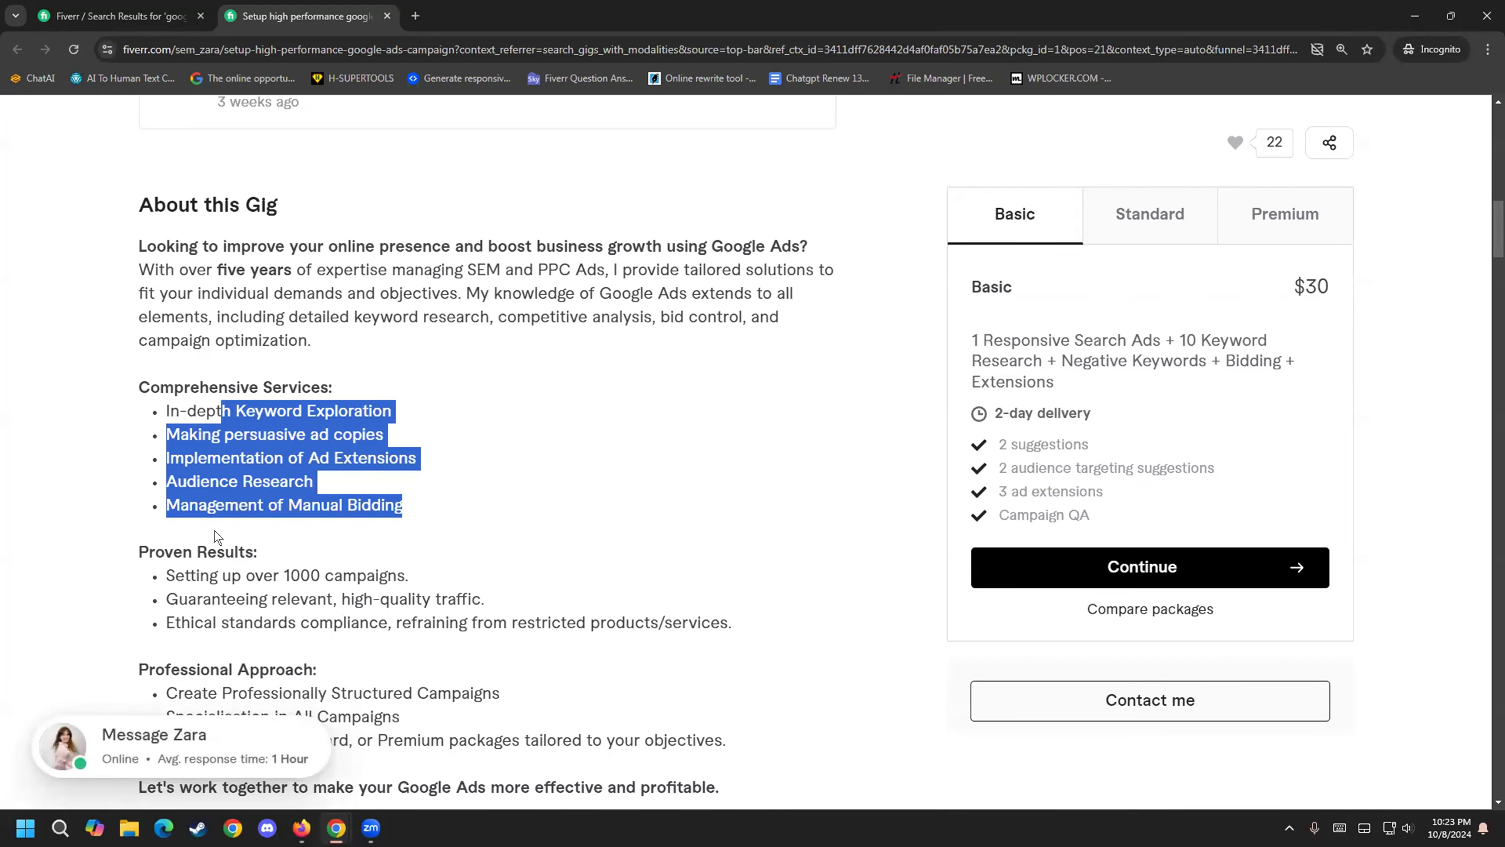
pyautogui.scroll(-2, 217, 537)
pyautogui.scroll(2, 214, 454)
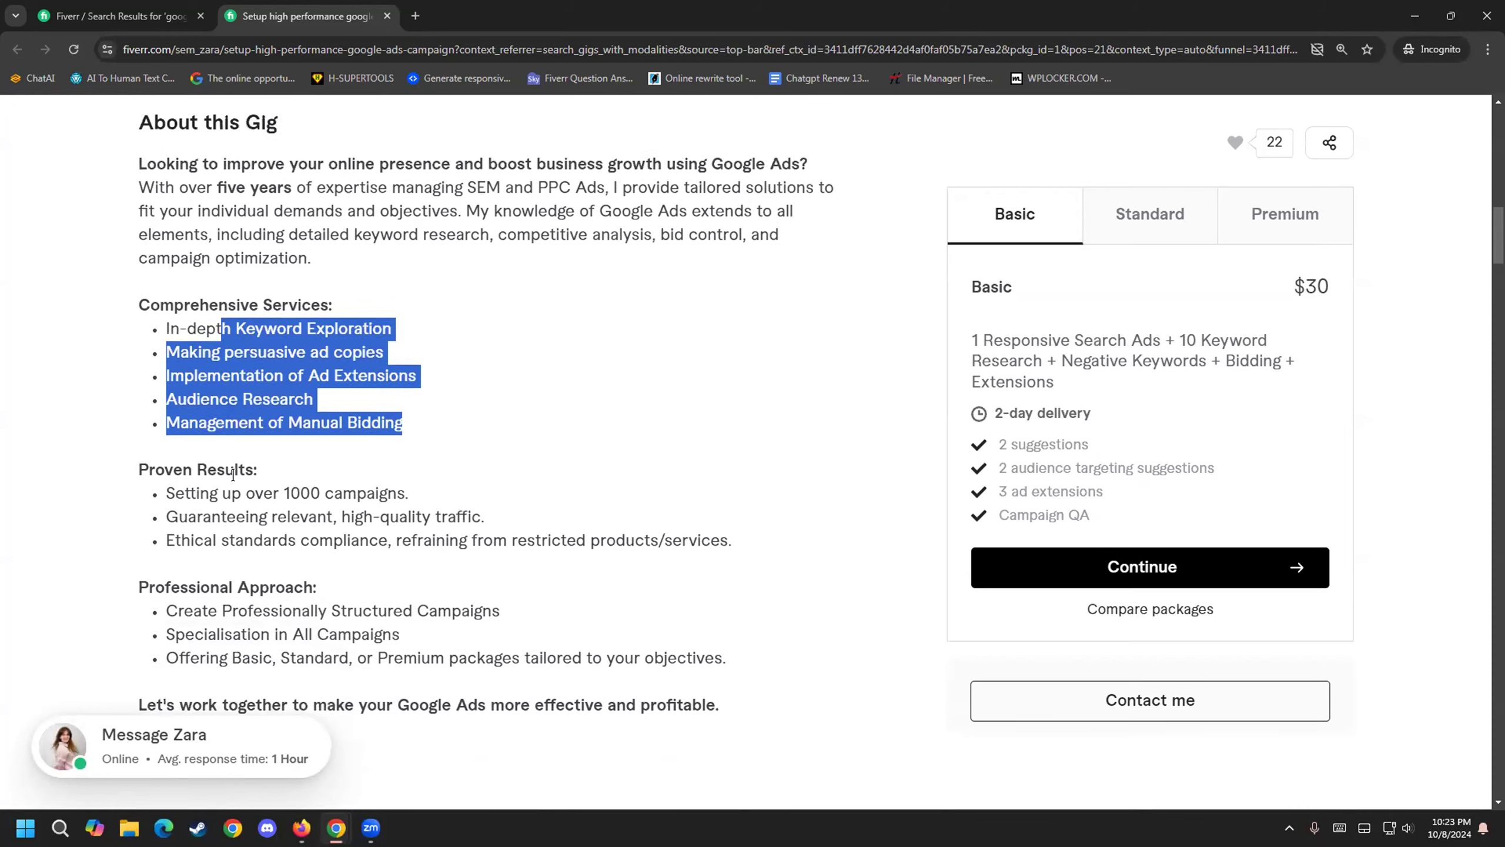
# - Check the Basic package's delivery time, compare it with the Standard package's contents, and return to the Basic package
pyautogui.moveTo(1001, 413)
pyautogui.mouseDown()
pyautogui.moveTo(1096, 408)
pyautogui.moveTo(978, 416)
pyautogui.mouseUp()
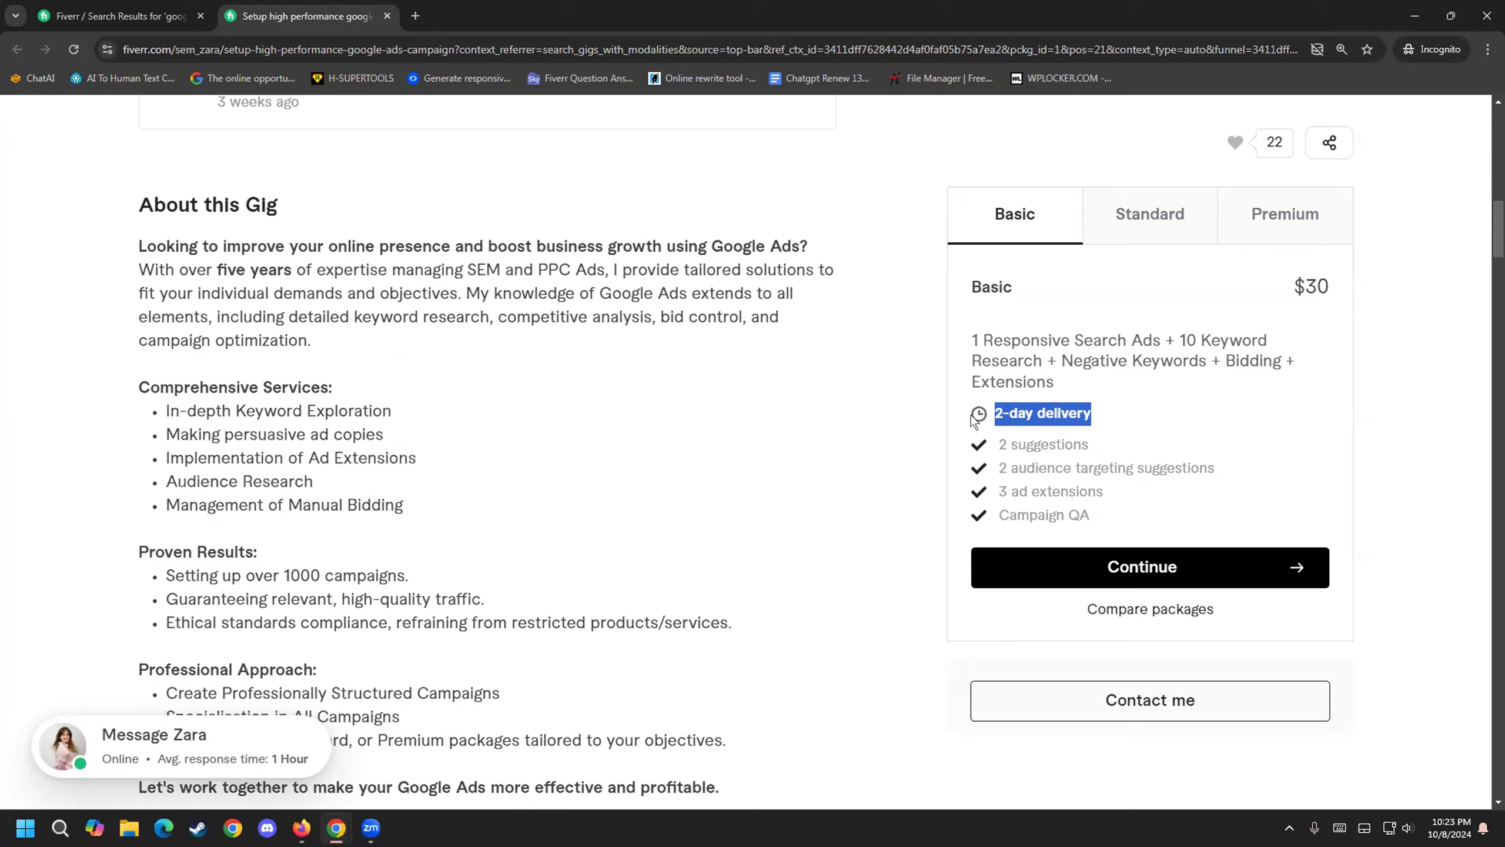
pyautogui.scroll(1, 372, 524)
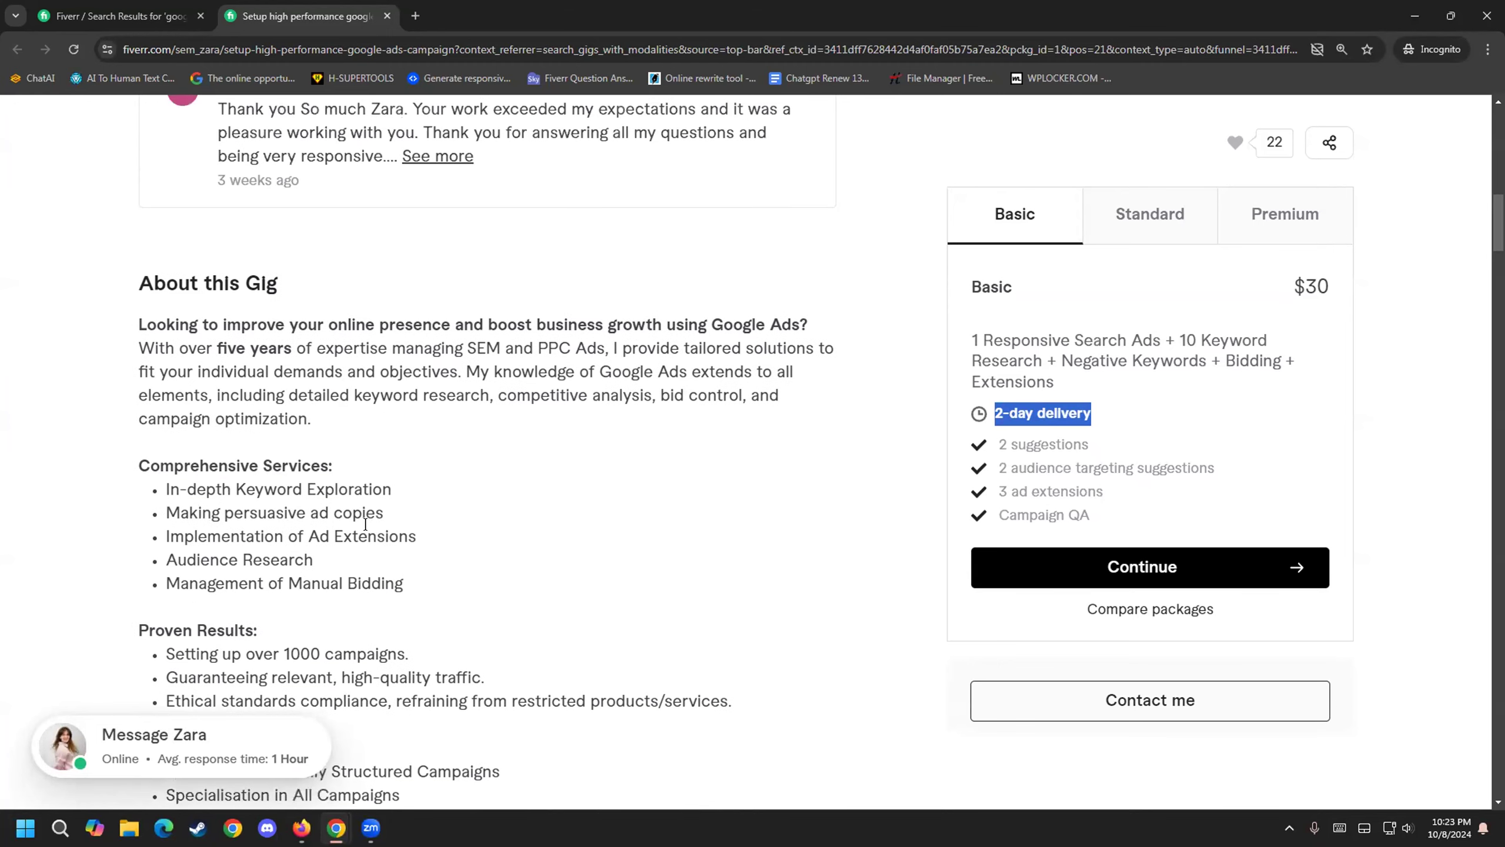
pyautogui.scroll(7, 365, 524)
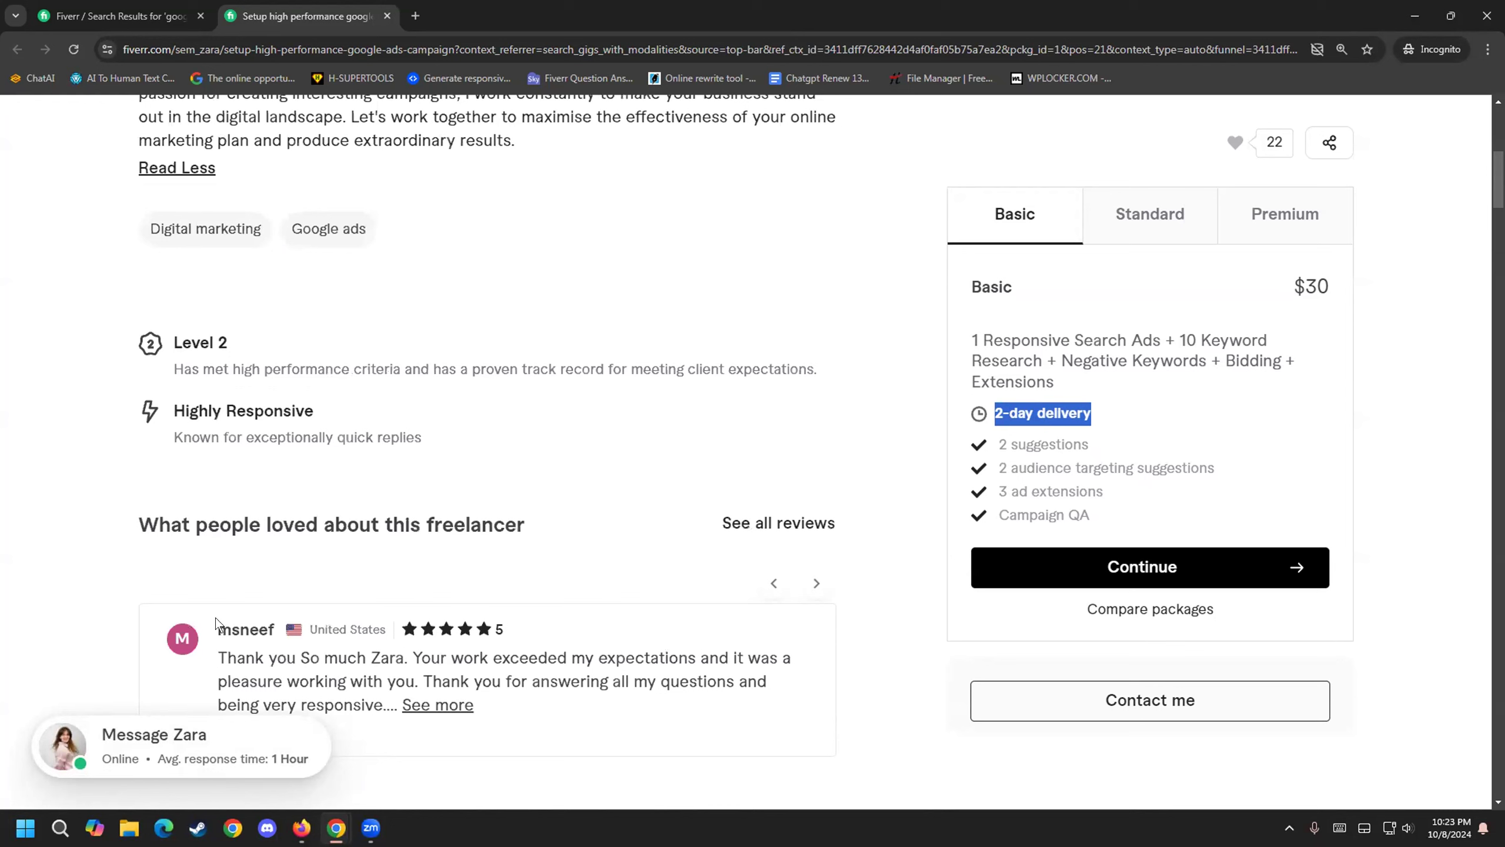
pyautogui.click(1147, 225)
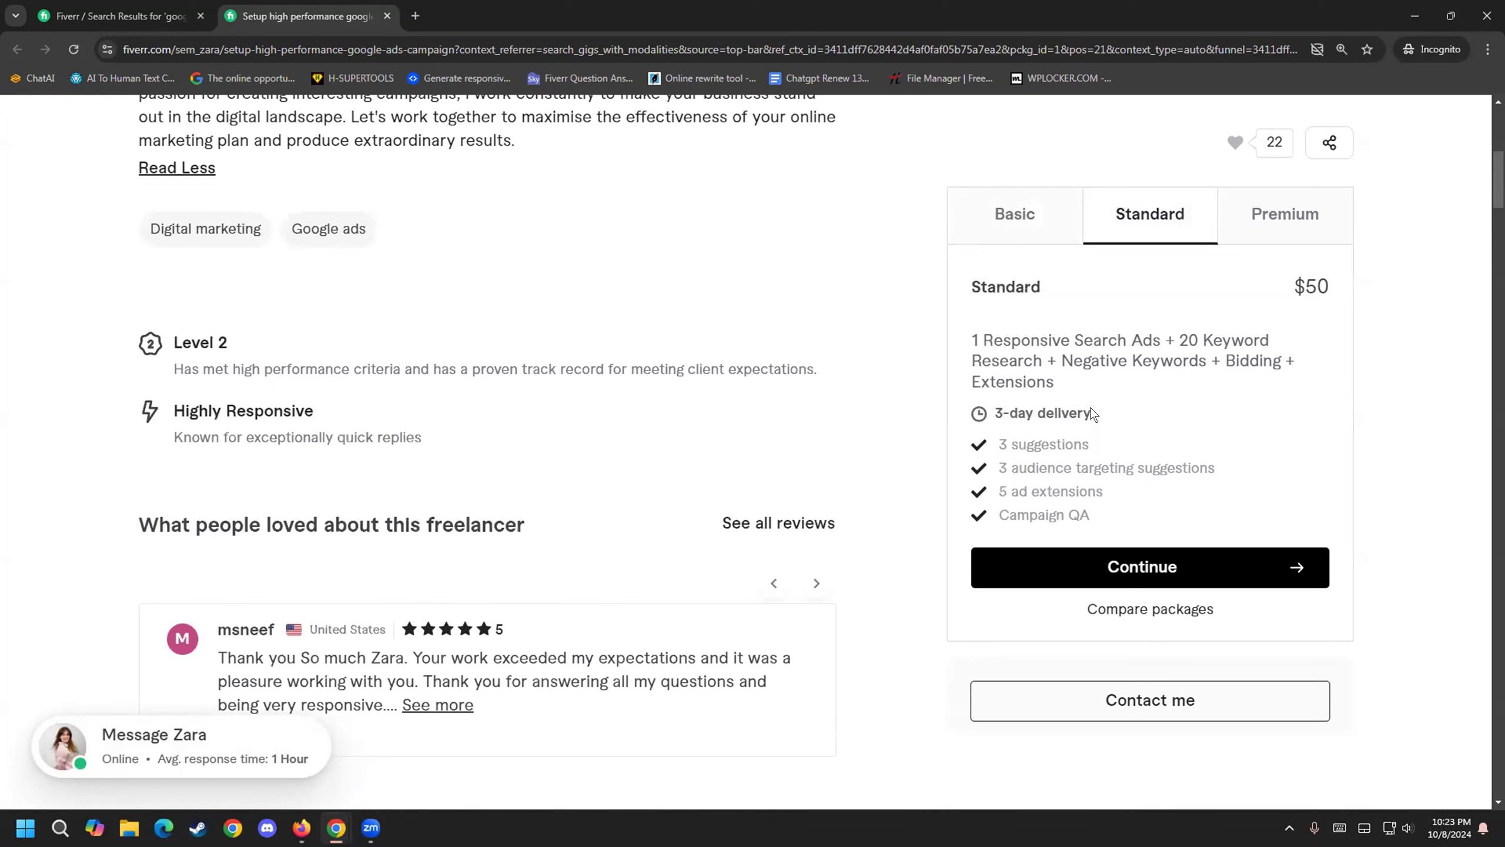
pyautogui.moveTo(969, 338); pyautogui.dragTo(1253, 369)
pyautogui.click(1181, 406)
pyautogui.moveTo(1066, 353); pyautogui.dragTo(1274, 385)
pyautogui.click(1066, 223)
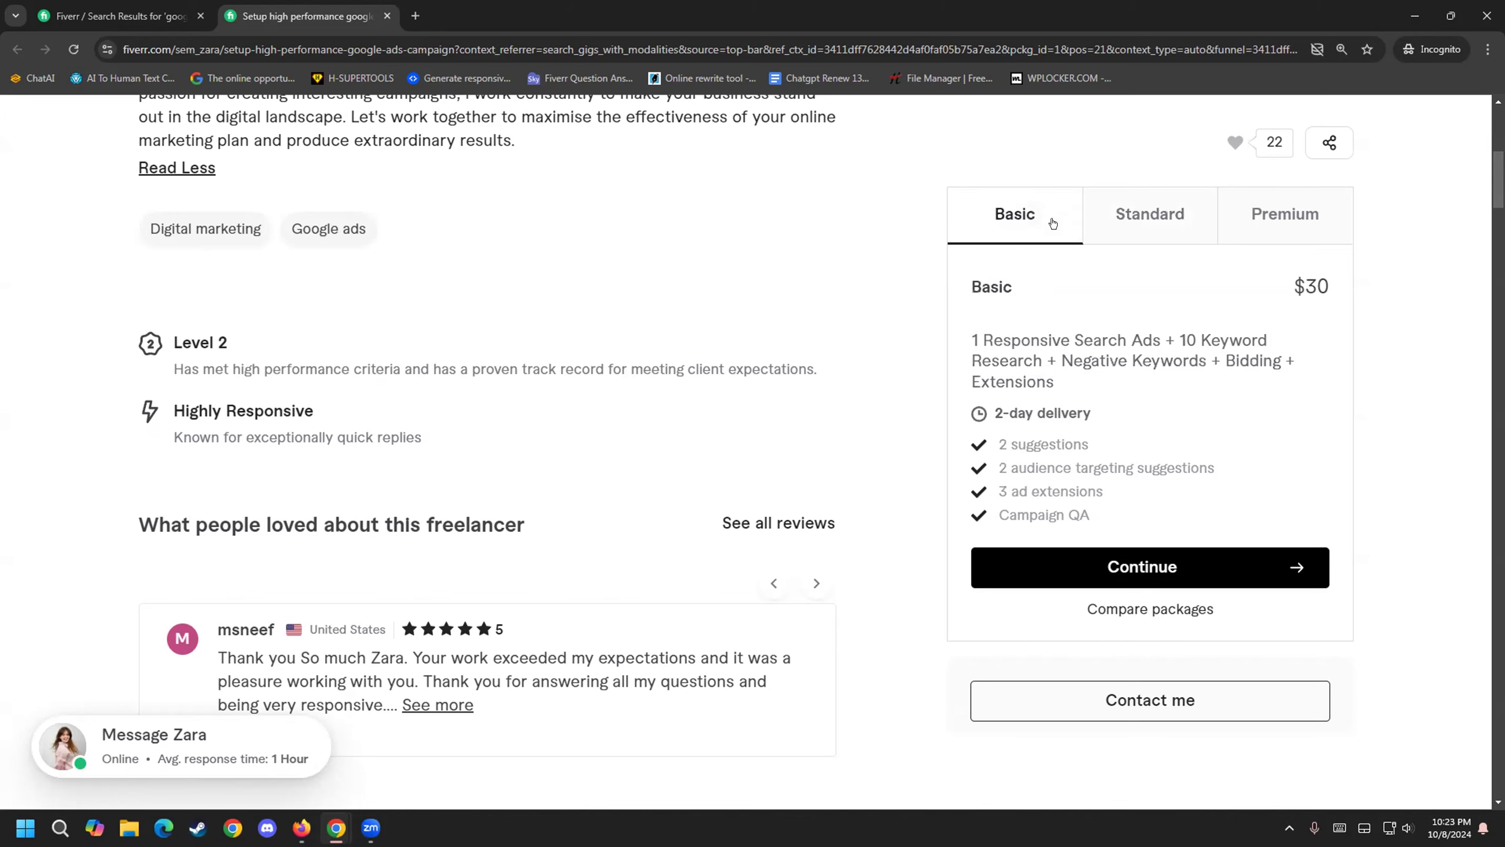
# - Look through the rest of the gig page, including the portfolio, recommended gigs, FAQ and buyer reviews
pyautogui.scroll(-5, 391, 575)
pyautogui.scroll(-13, 419, 587)
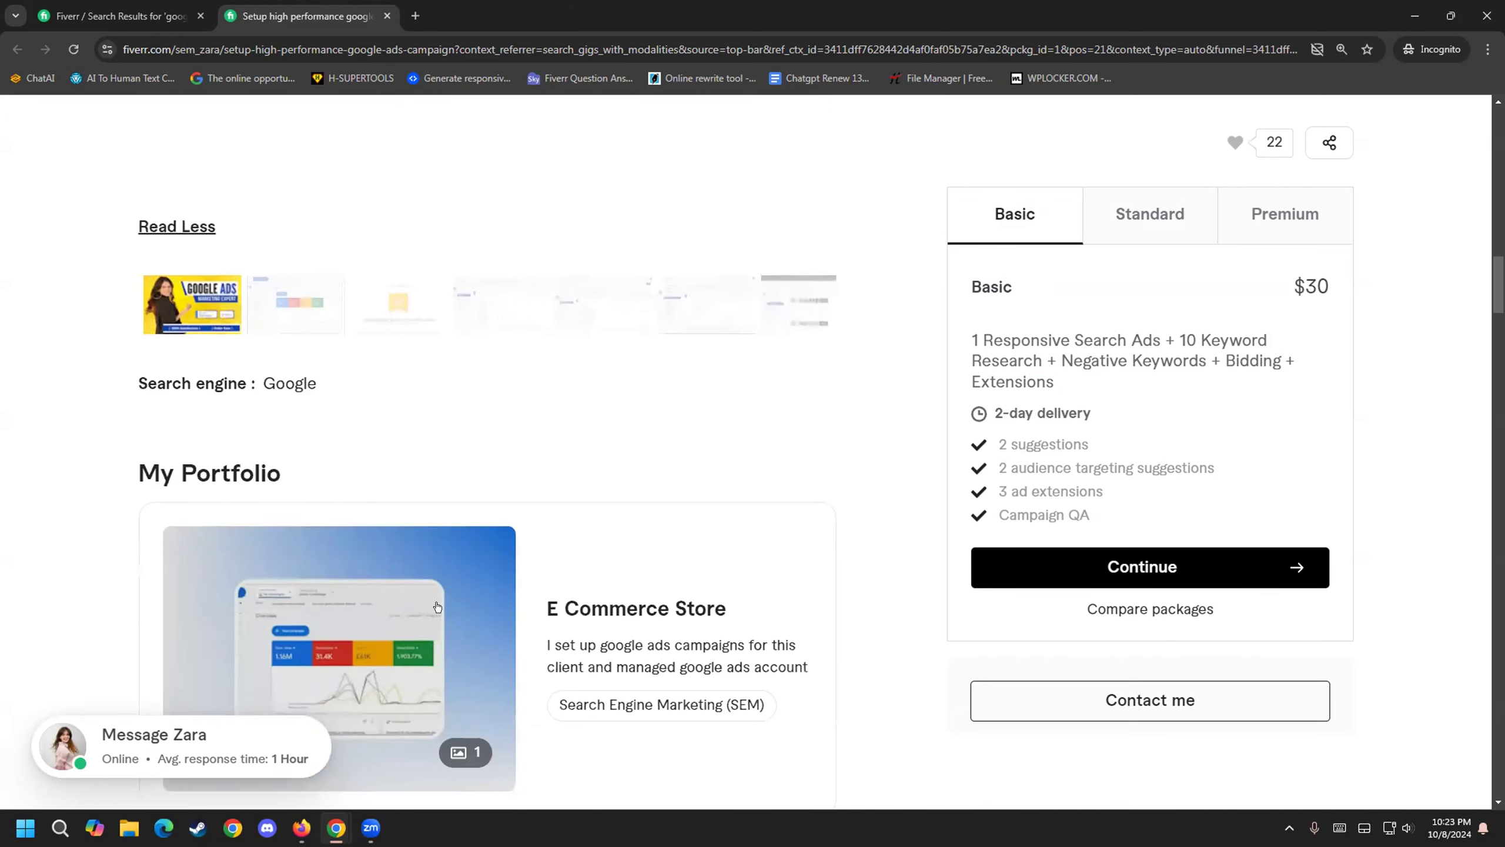
pyautogui.scroll(10, 568, 656)
pyautogui.scroll(10, 568, 655)
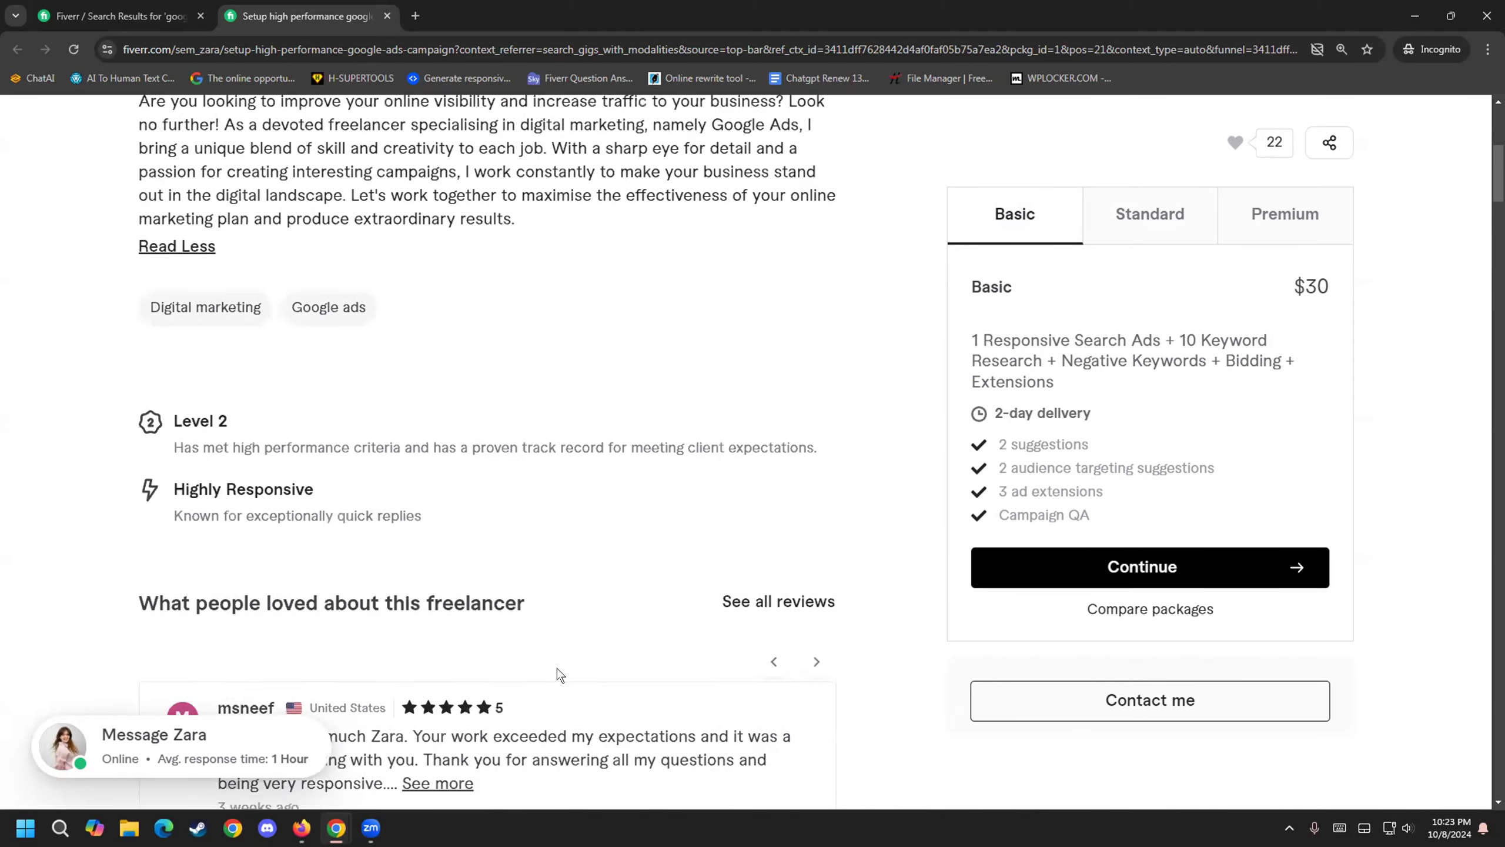
pyautogui.scroll(-15, 548, 664)
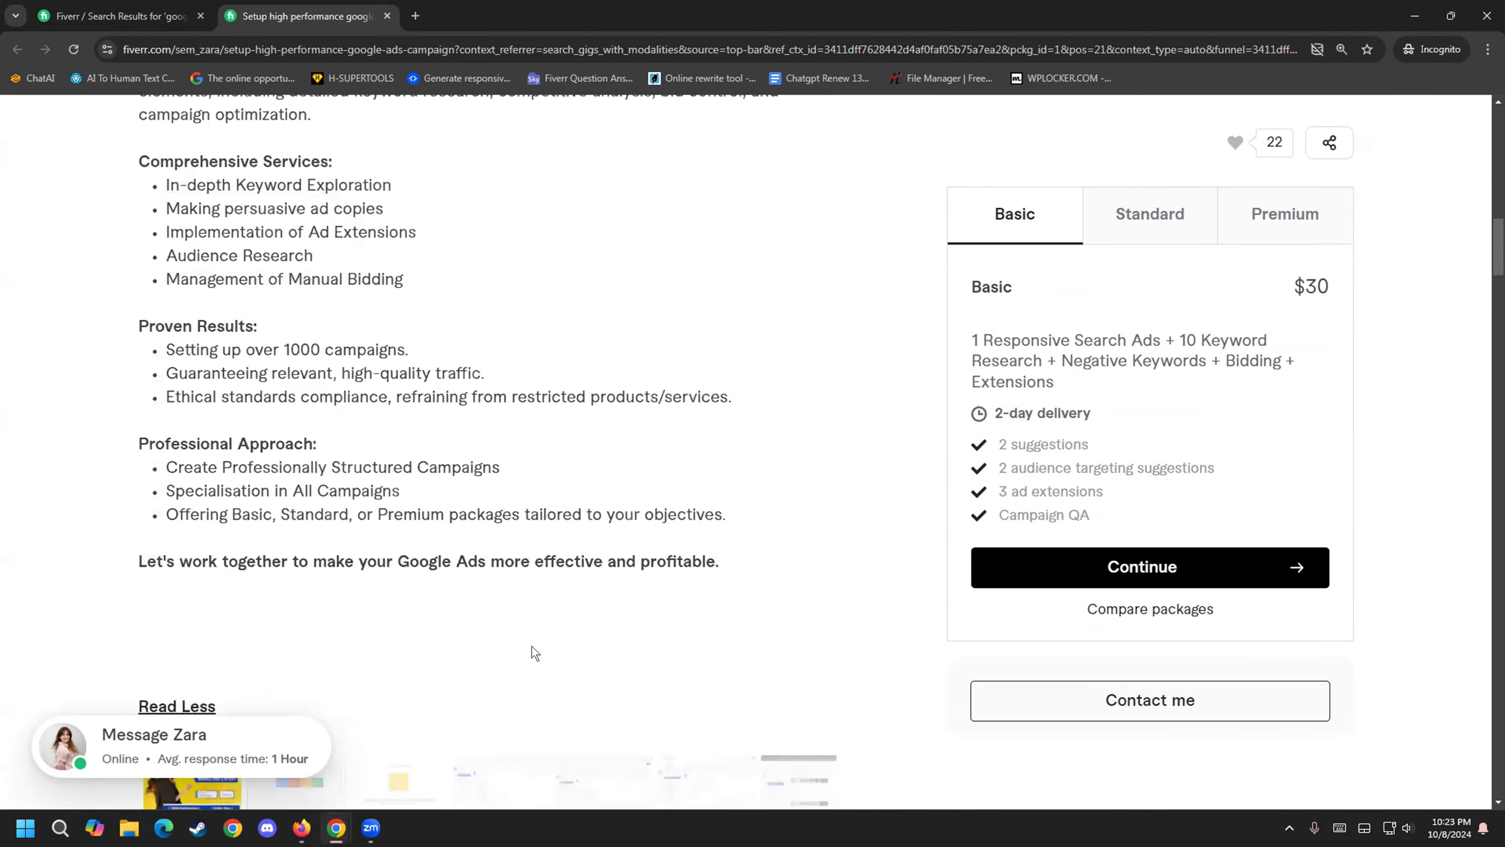
pyautogui.scroll(-15, 529, 664)
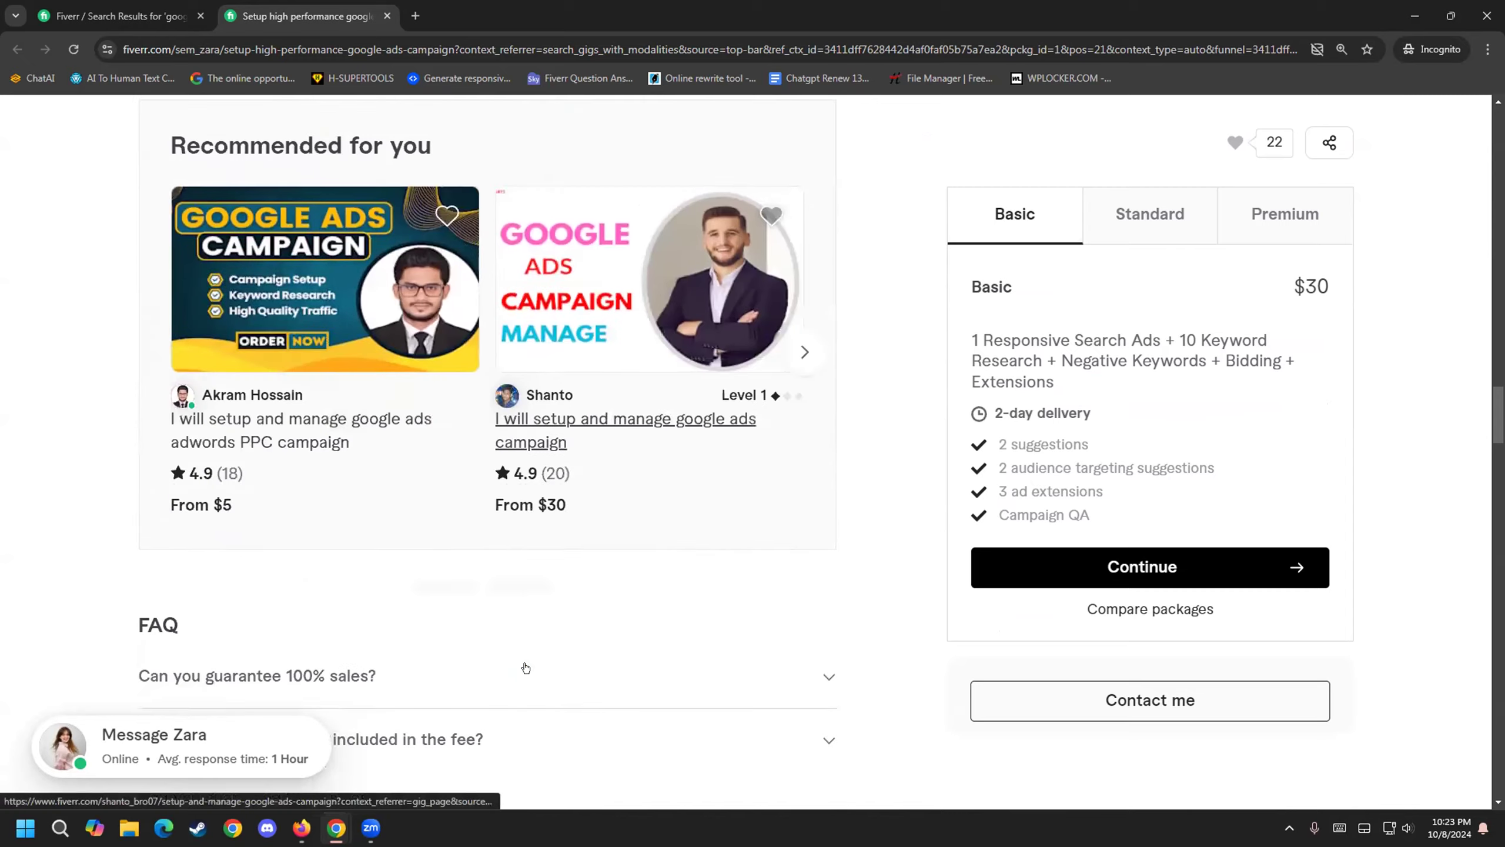
pyautogui.scroll(-12, 522, 673)
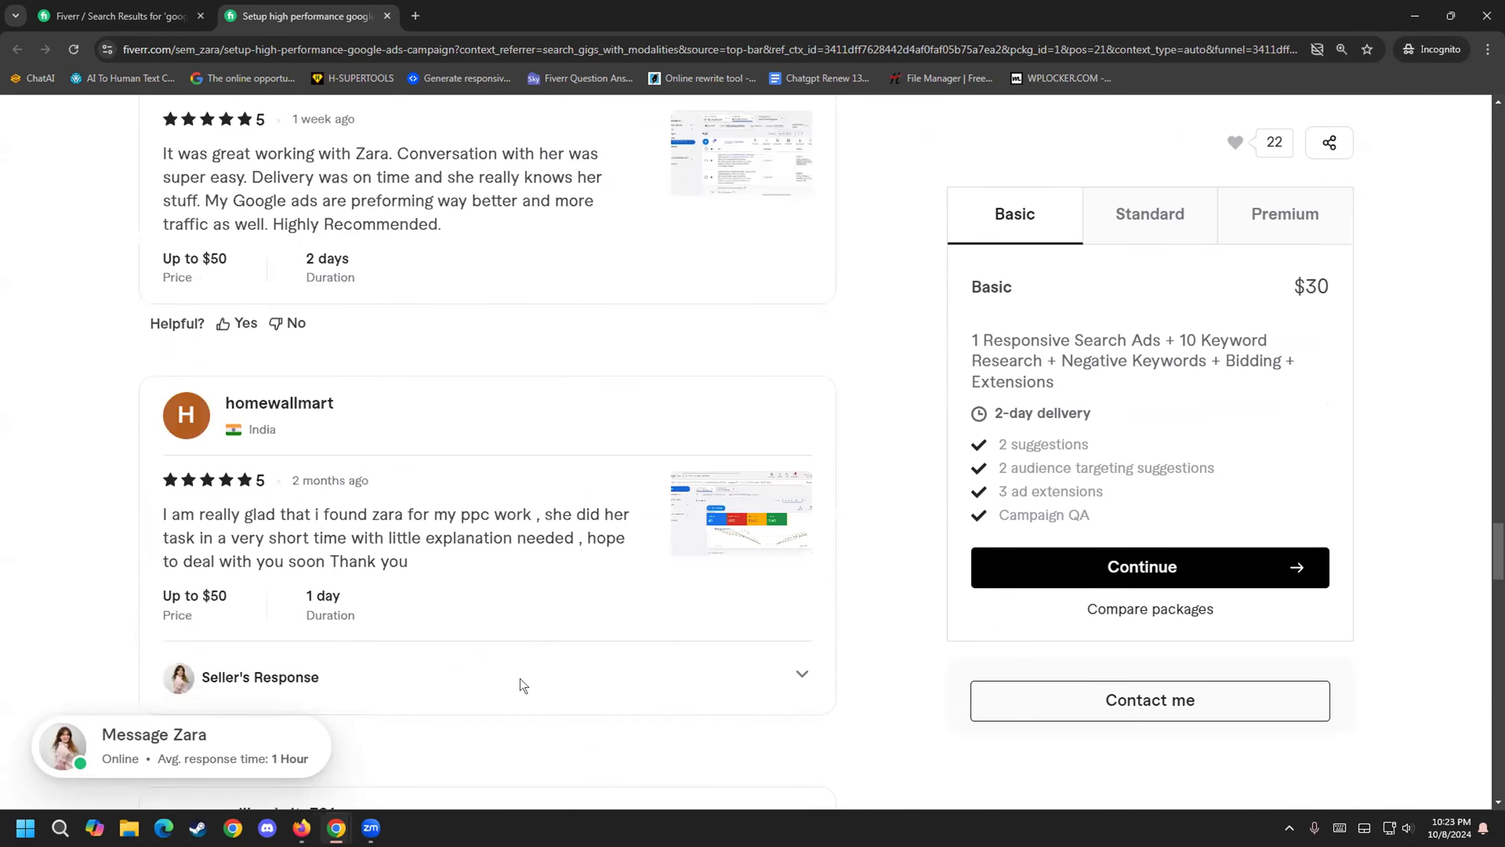
pyautogui.scroll(7, 506, 704)
pyautogui.scroll(-1, 332, 696)
pyautogui.scroll(10, 319, 697)
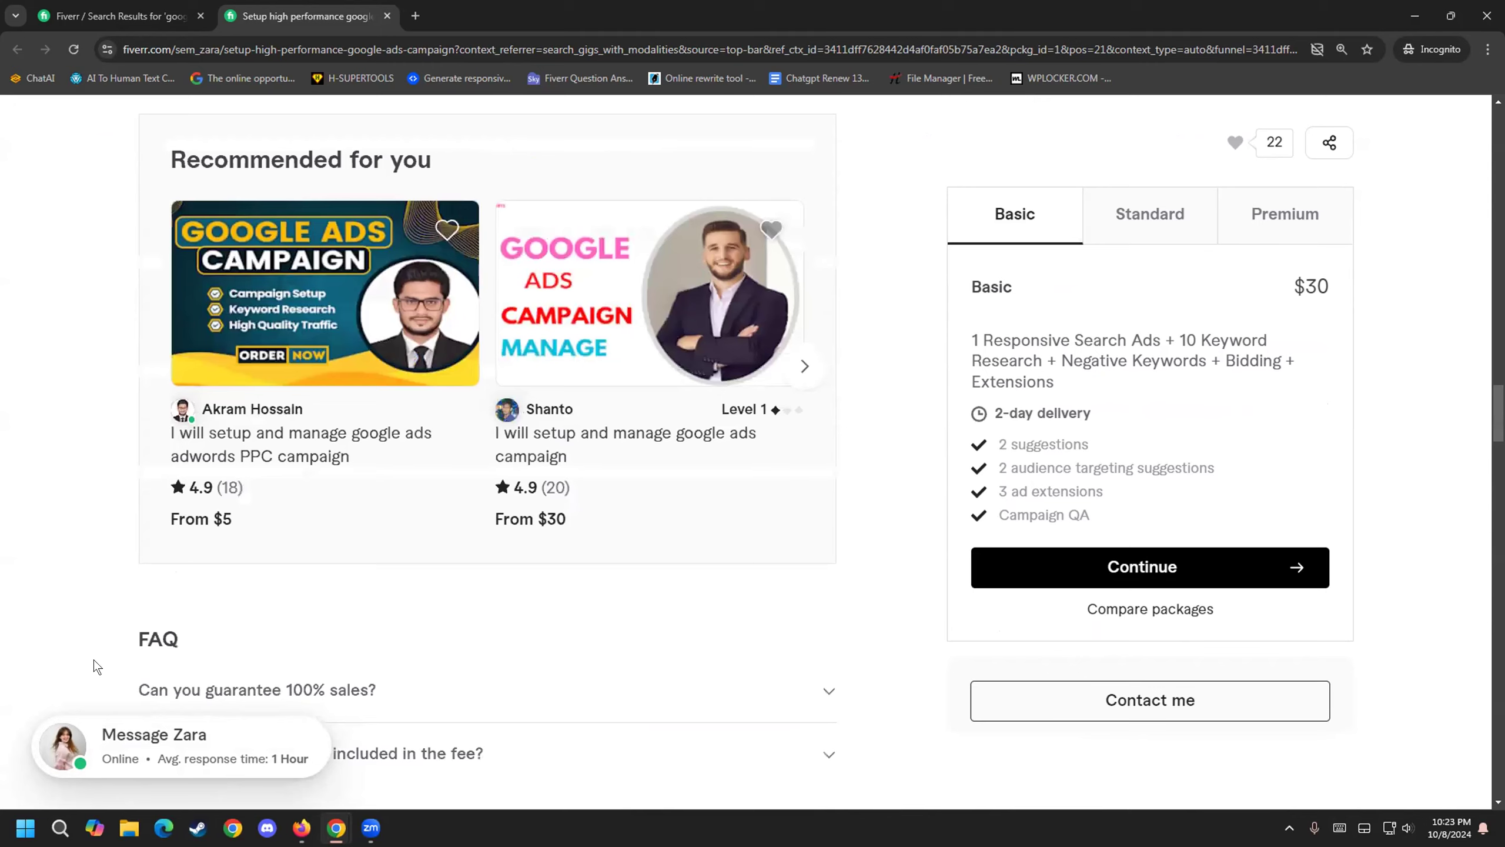
# - Go back over the gig description, open the seller's profile page, and look over her listed gigs and portfolio
pyautogui.scroll(10, 94, 662)
pyautogui.scroll(-4, 101, 662)
pyautogui.scroll(15, 101, 659)
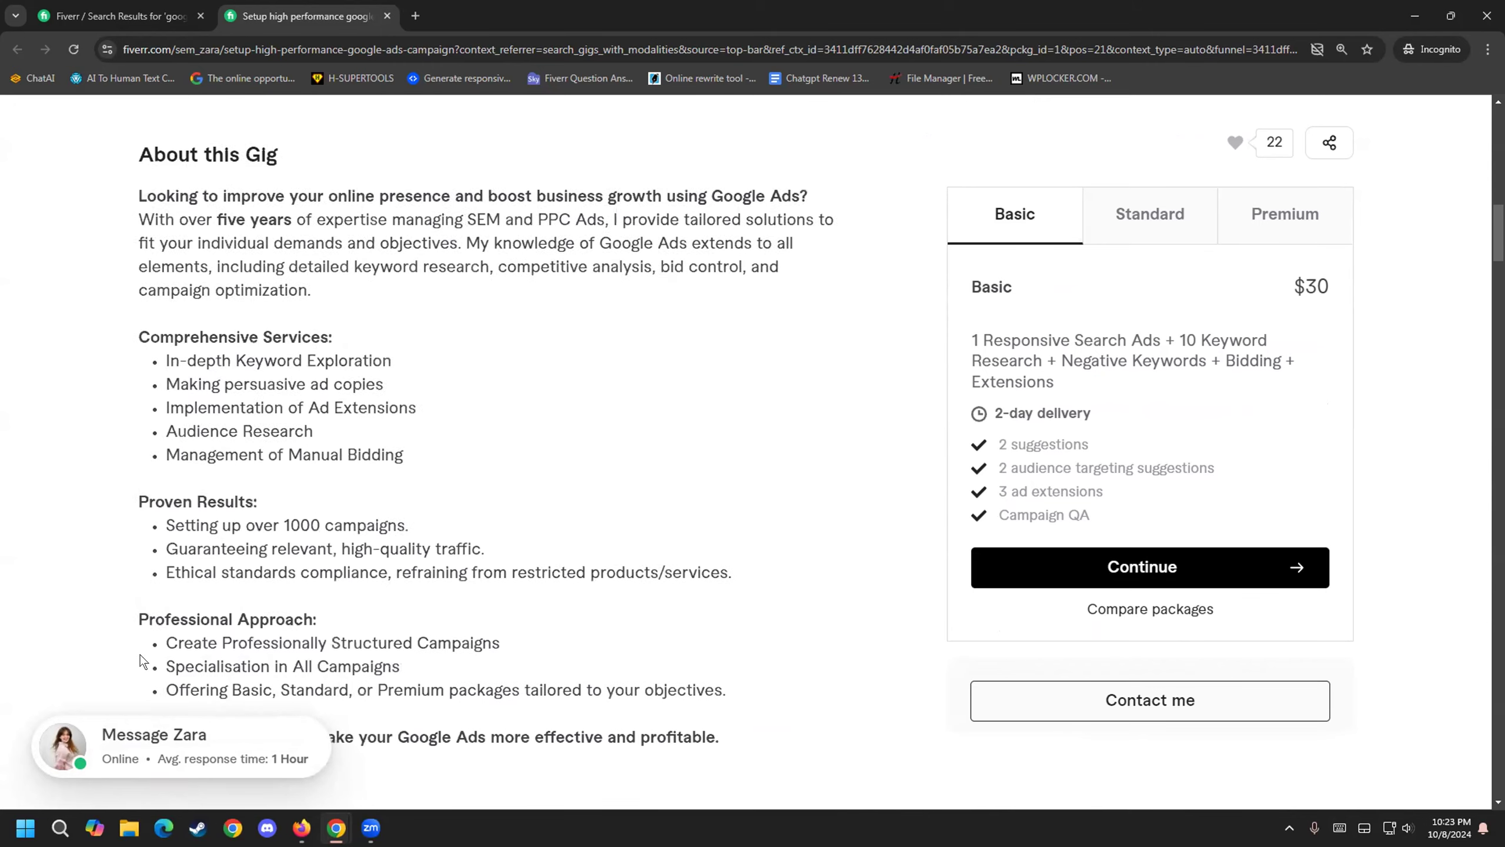
pyautogui.scroll(3, 134, 652)
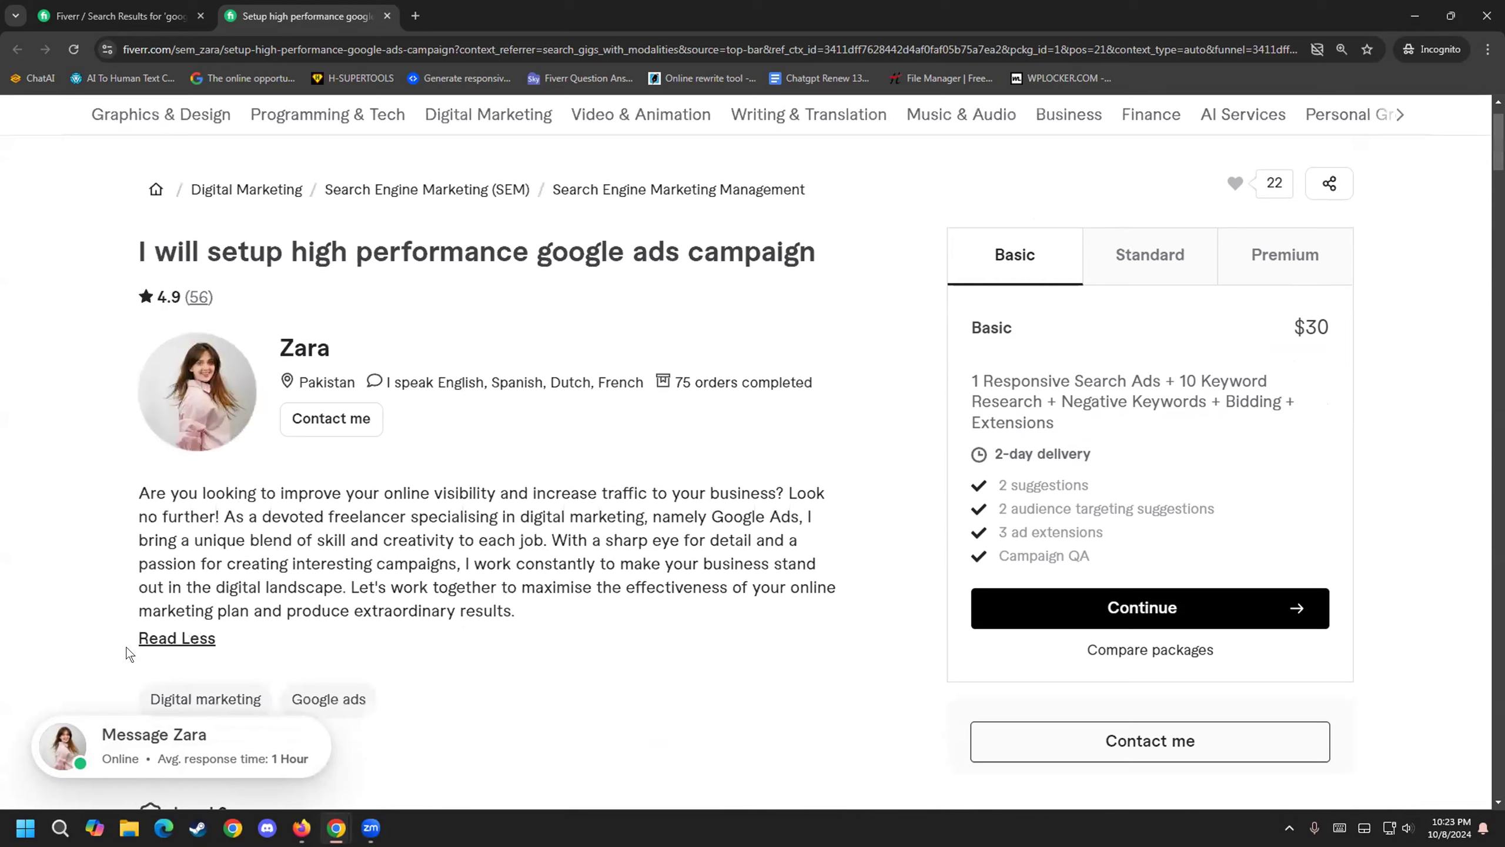
pyautogui.scroll(-3, 279, 429)
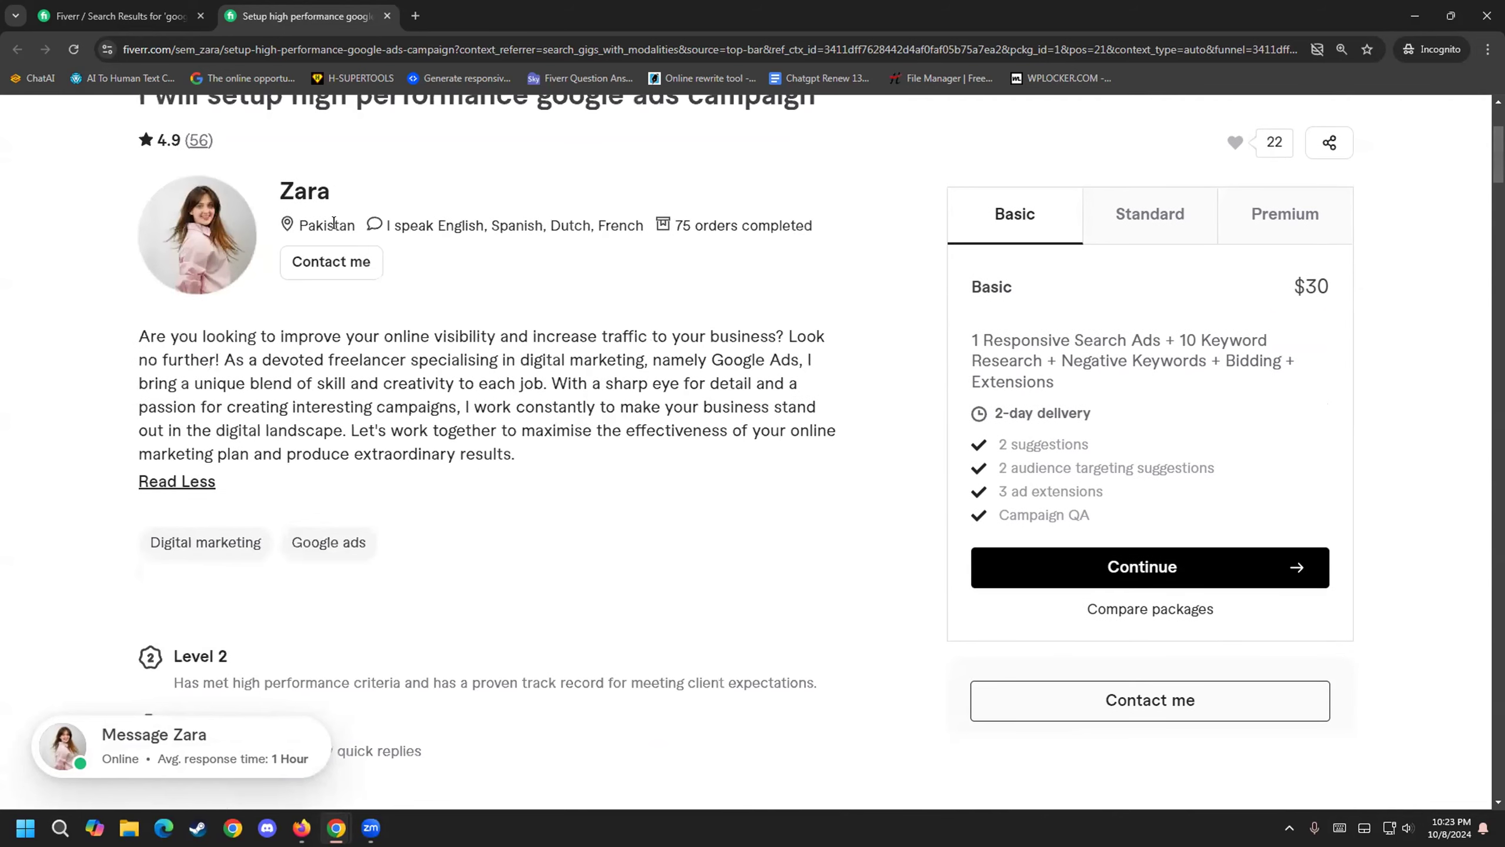
pyautogui.click(302, 191)
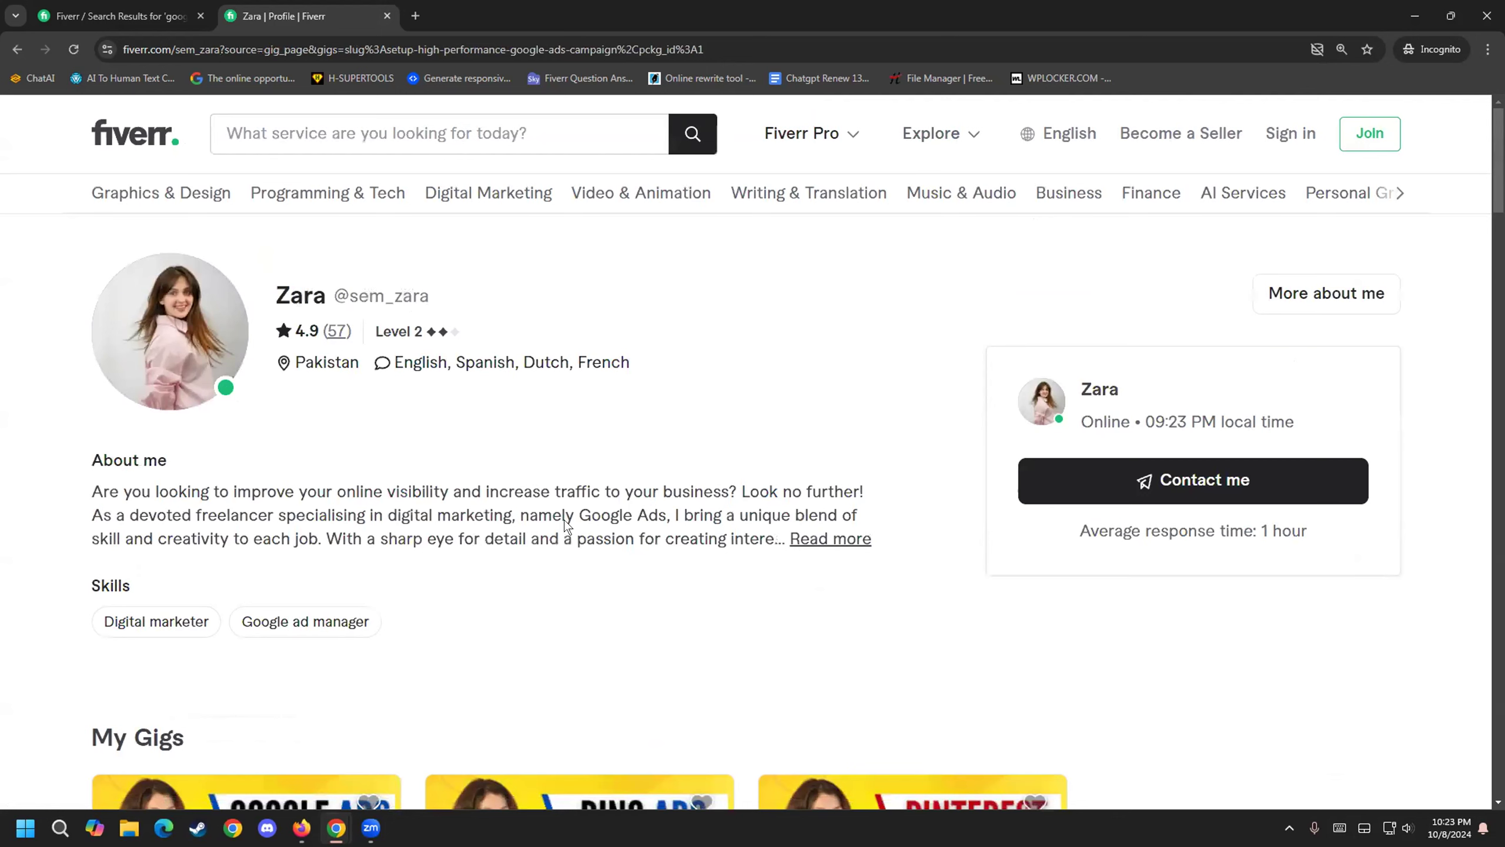
pyautogui.scroll(-10, 94, 527)
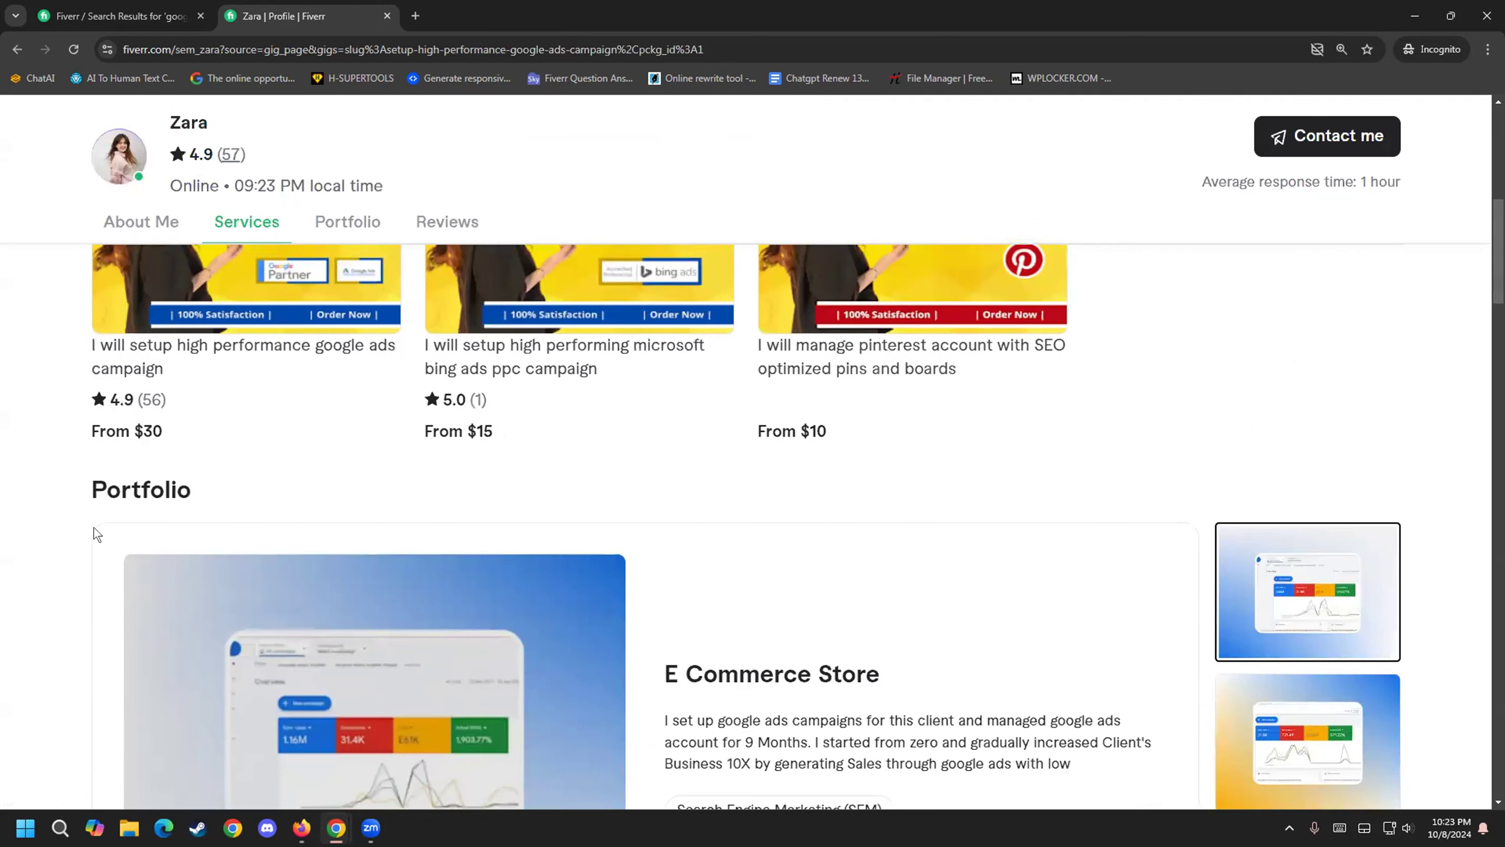
pyautogui.scroll(4, 171, 514)
# - Open the seller's Google Ads campaign gig from her profile and look through its package comparison, FAQ and buyer reviews
pyautogui.click(158, 508)
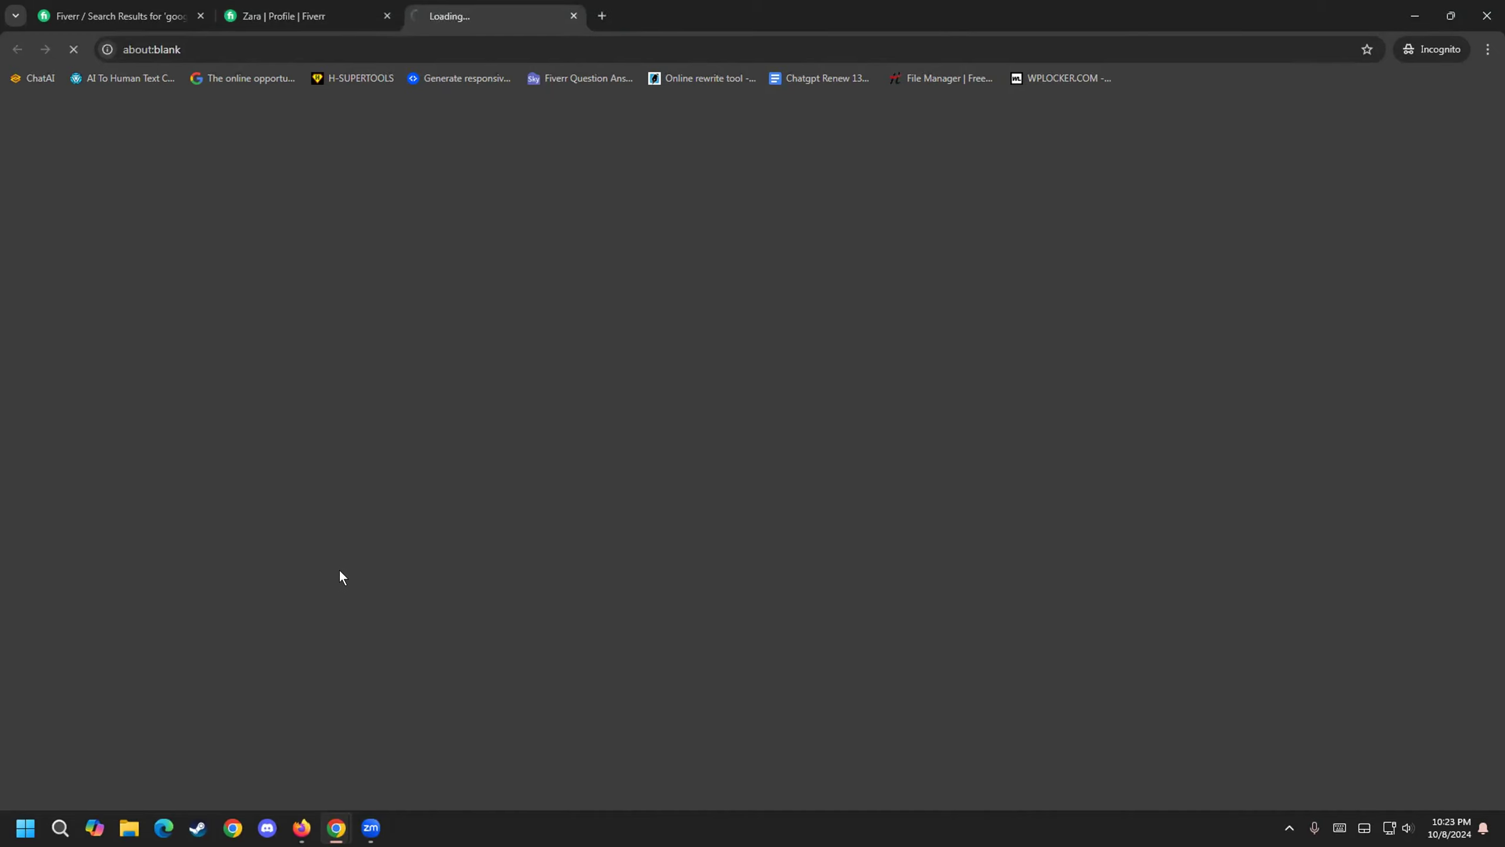
pyautogui.scroll(-10, 743, 629)
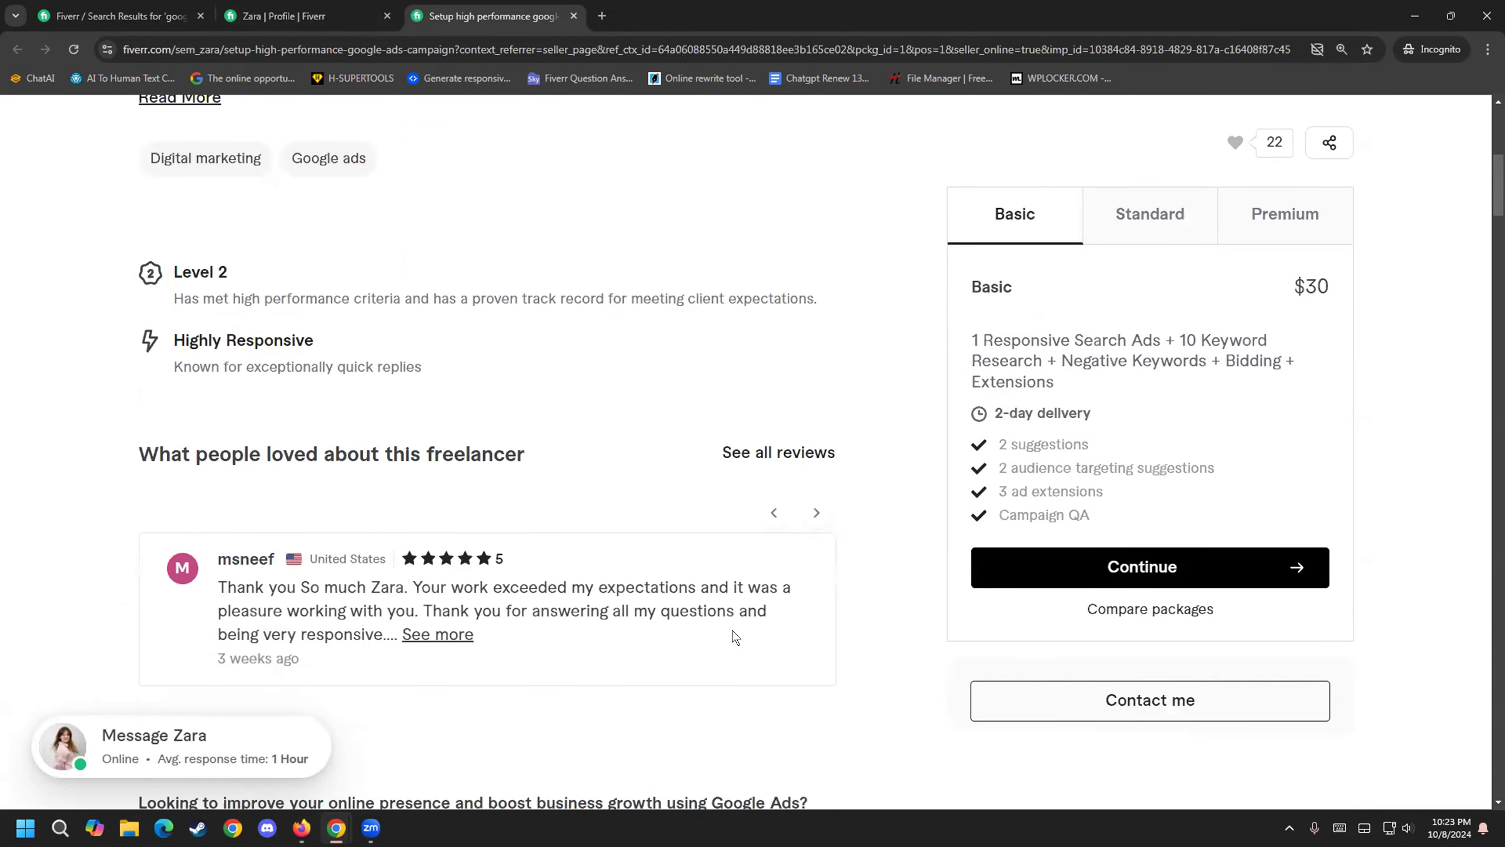
pyautogui.scroll(-15, 530, 542)
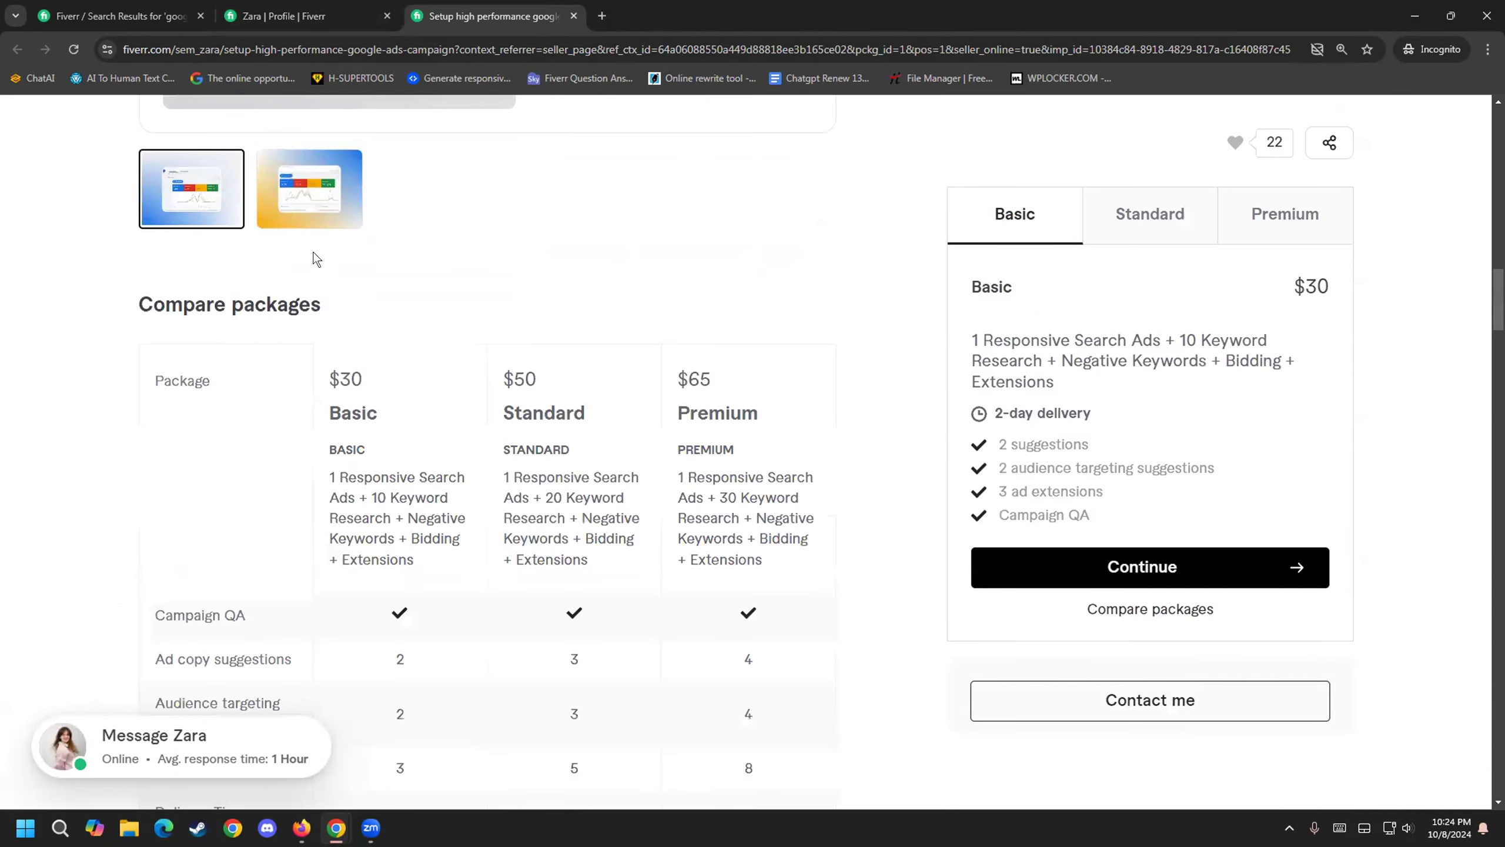
pyautogui.scroll(-10, 155, 645)
pyautogui.scroll(-13, 137, 605)
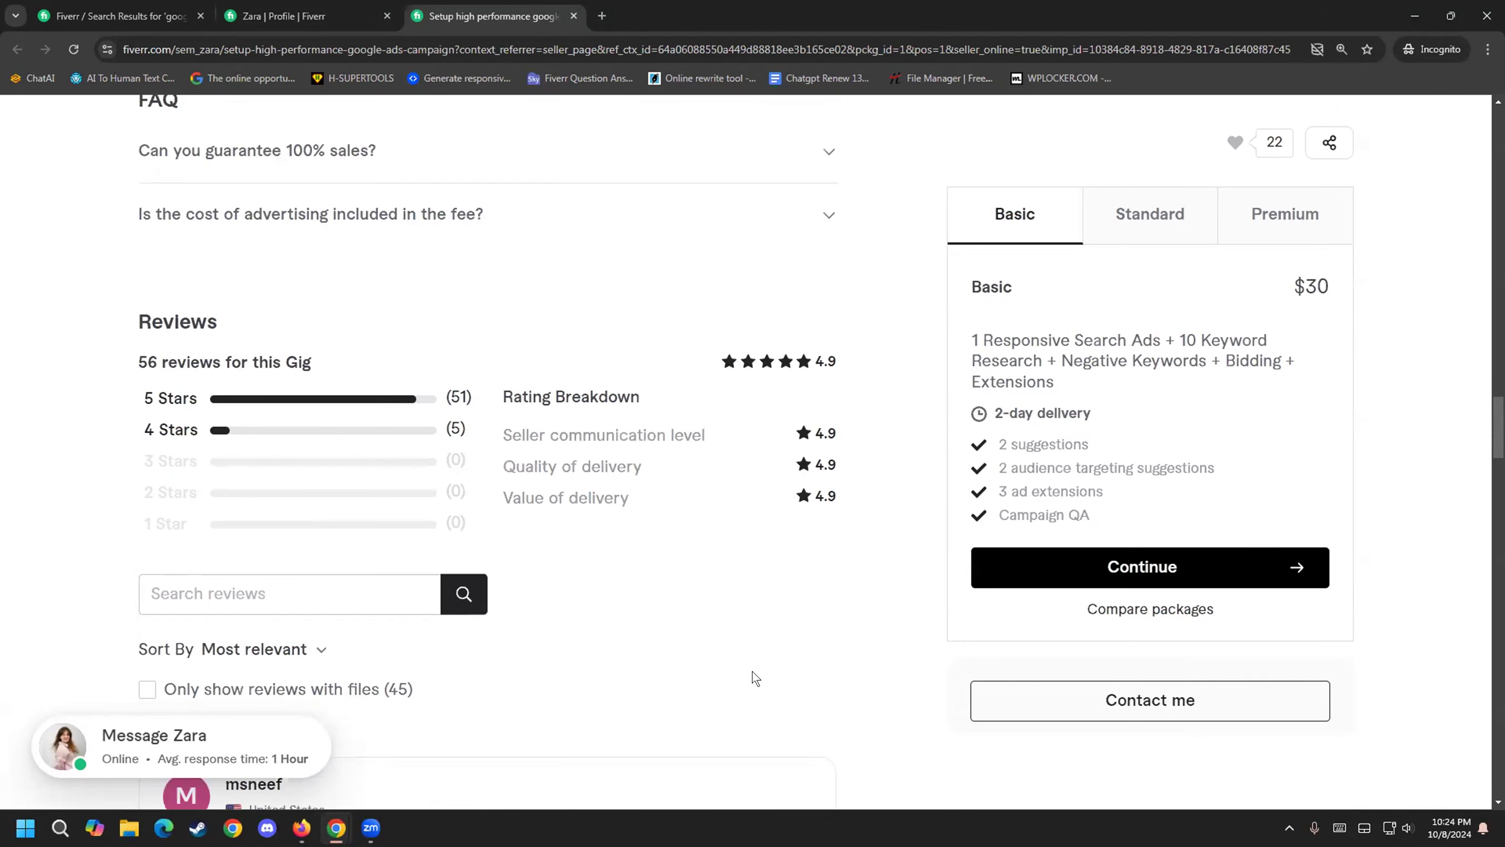
pyautogui.scroll(-6, 326, 414)
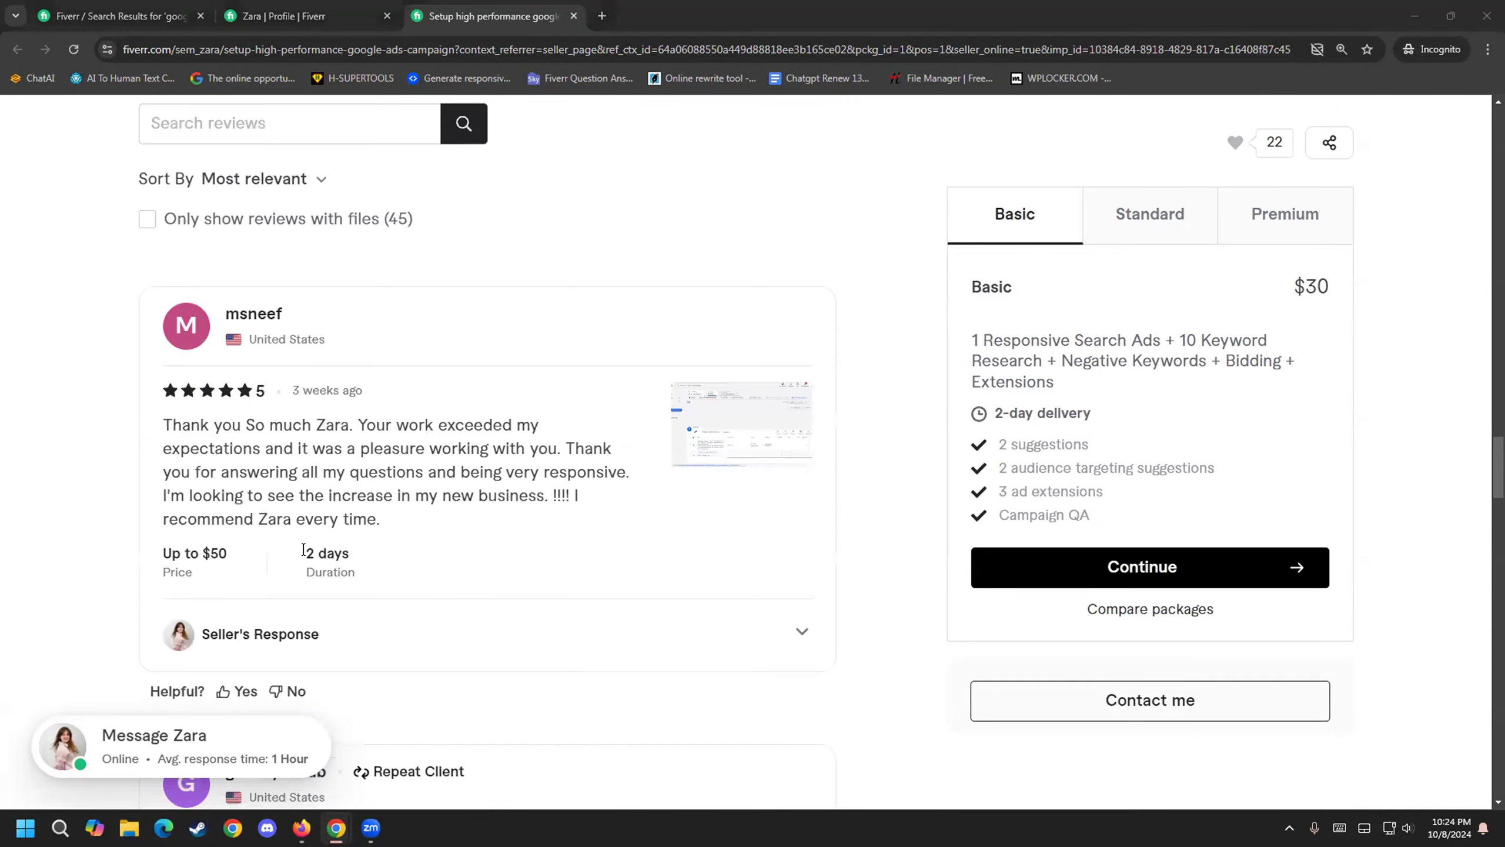
pyautogui.scroll(-3, 303, 551)
pyautogui.scroll(-10, 143, 451)
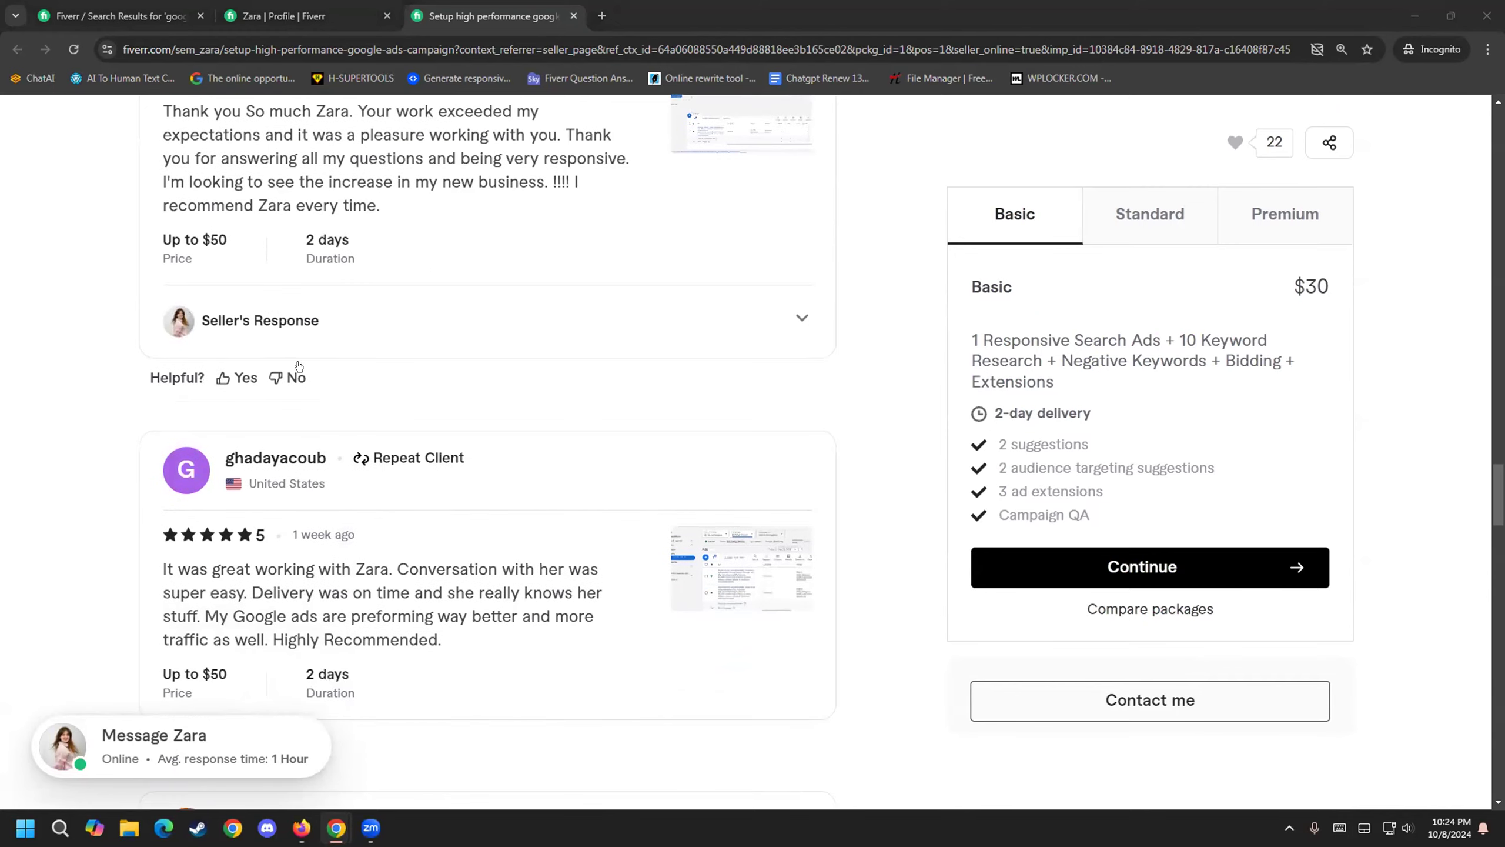
pyautogui.scroll(20, 44, 471)
pyautogui.scroll(15, 3, 529)
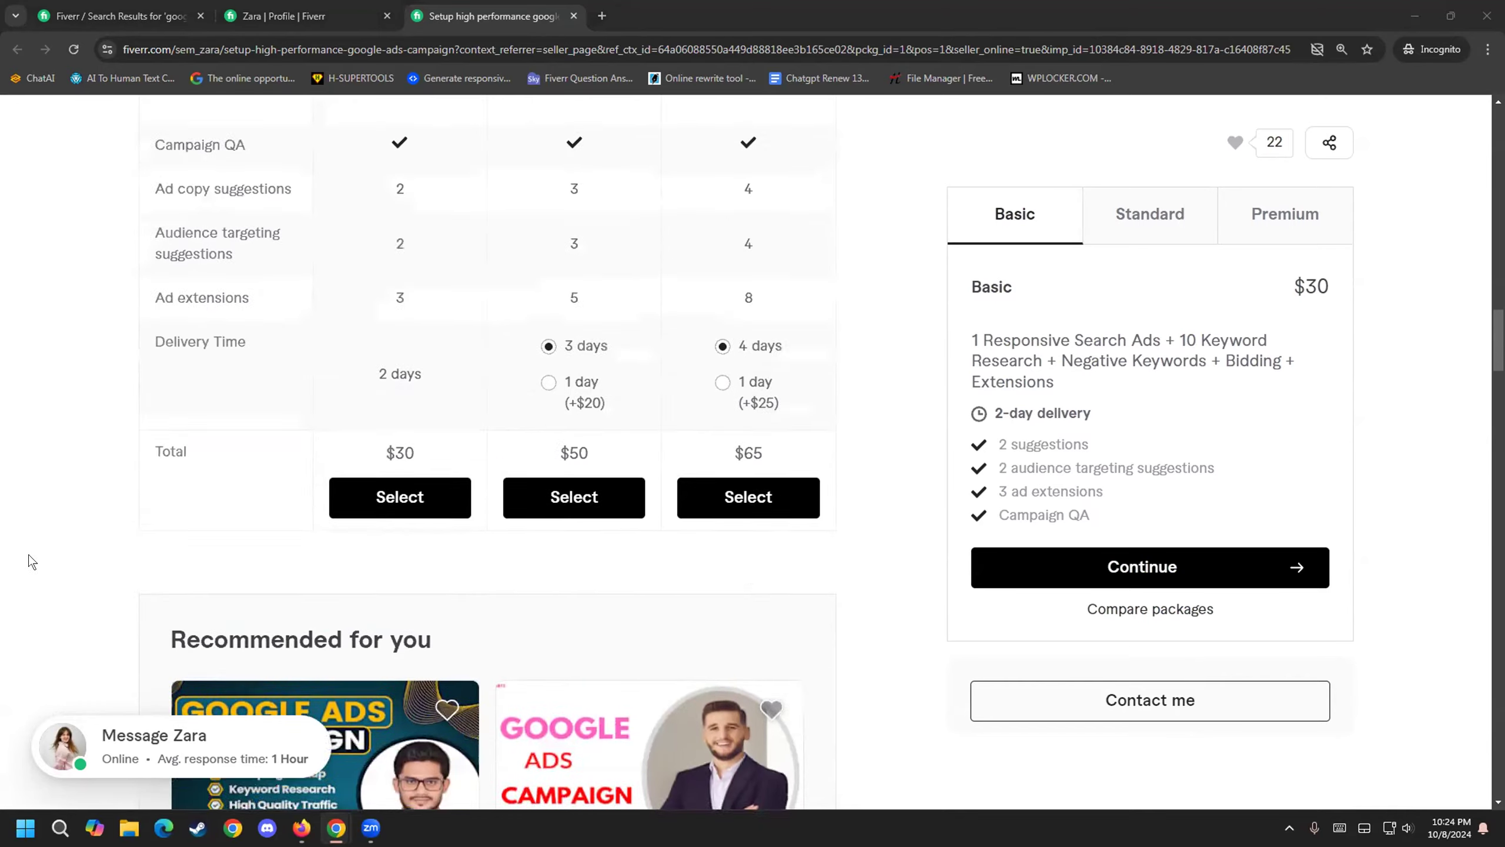
pyautogui.scroll(3, 69, 567)
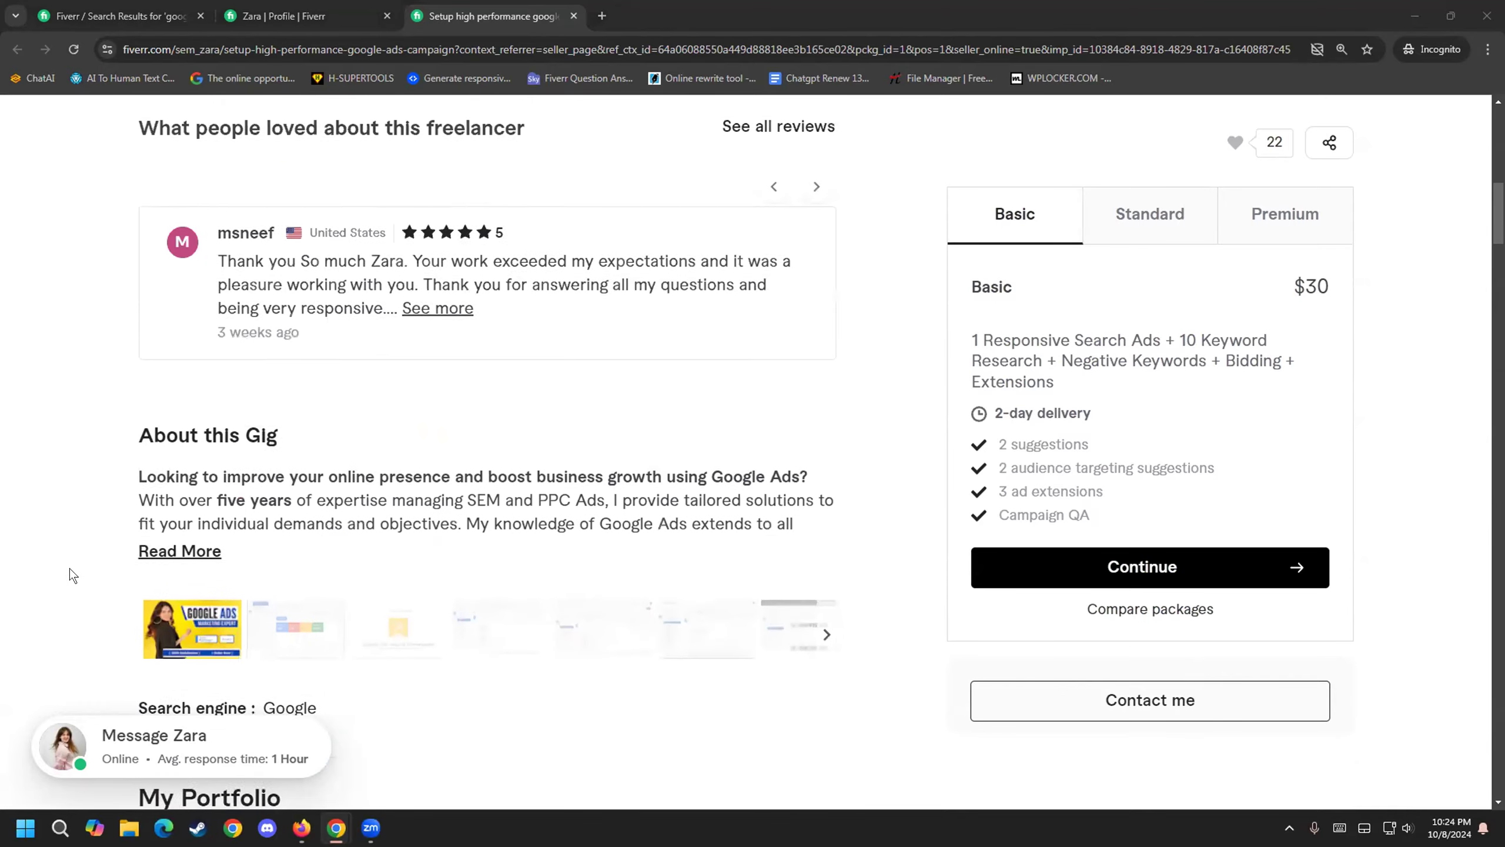
# - Expand the full About this Gig description and read through it down to the portfolio section
pyautogui.scroll(2, 191, 621)
pyautogui.scroll(-2, 176, 640)
pyautogui.click(170, 563)
pyautogui.scroll(-10, 215, 615)
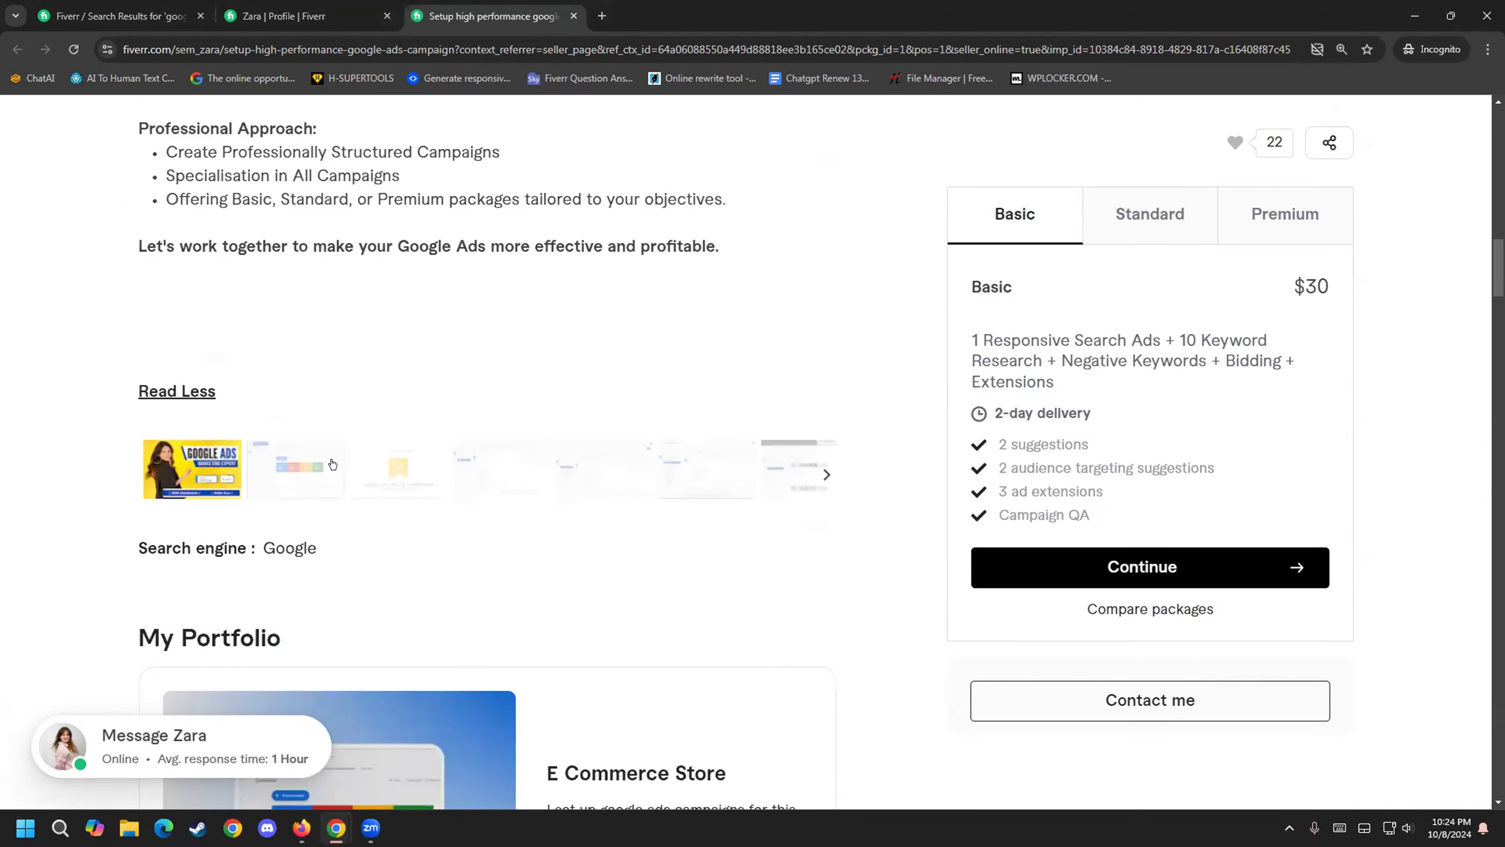
pyautogui.scroll(-4, 611, 688)
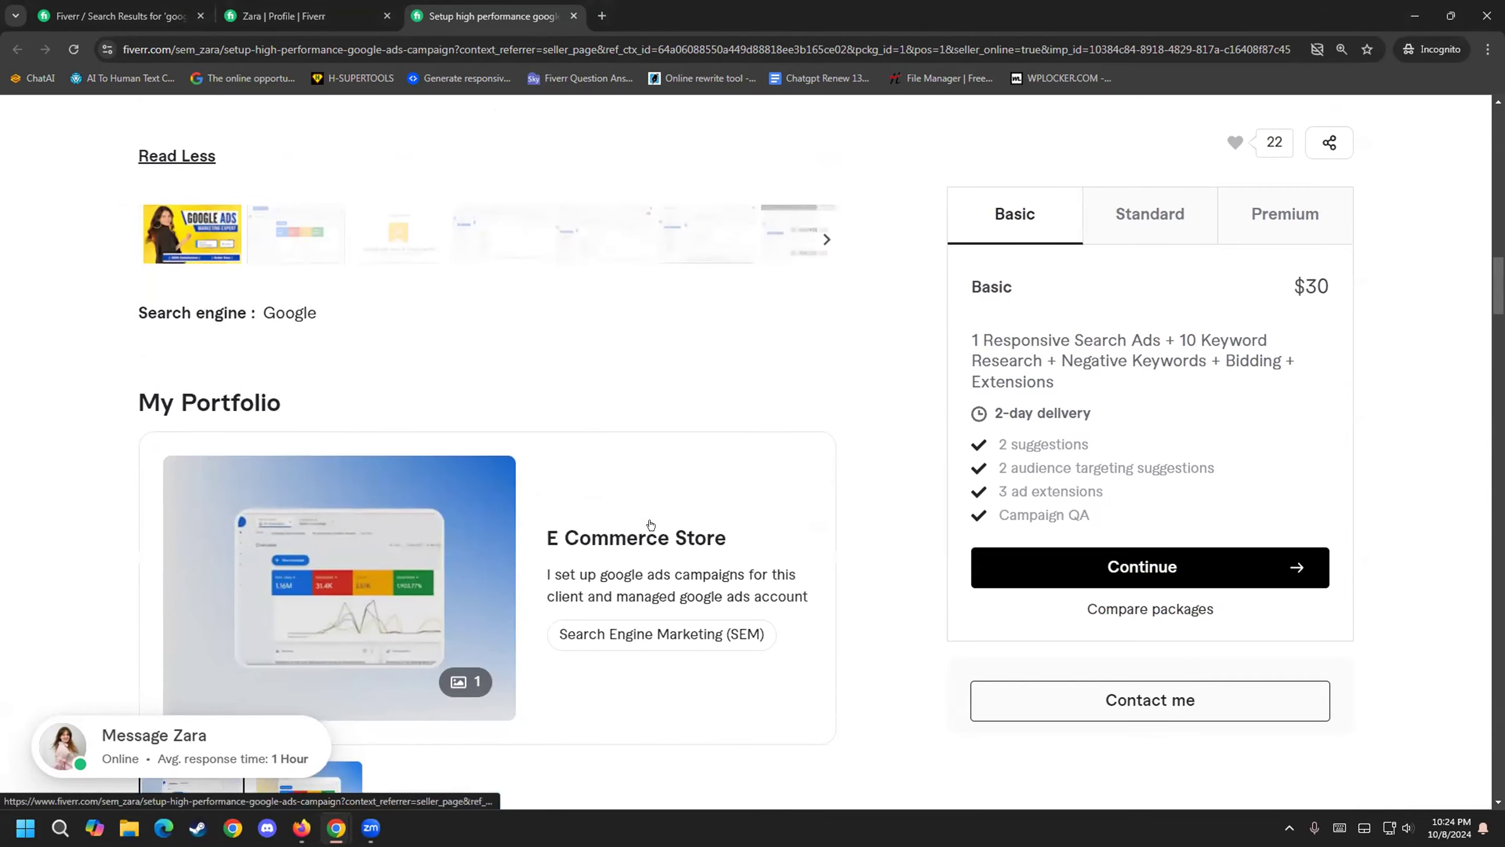
pyautogui.scroll(6, 621, 513)
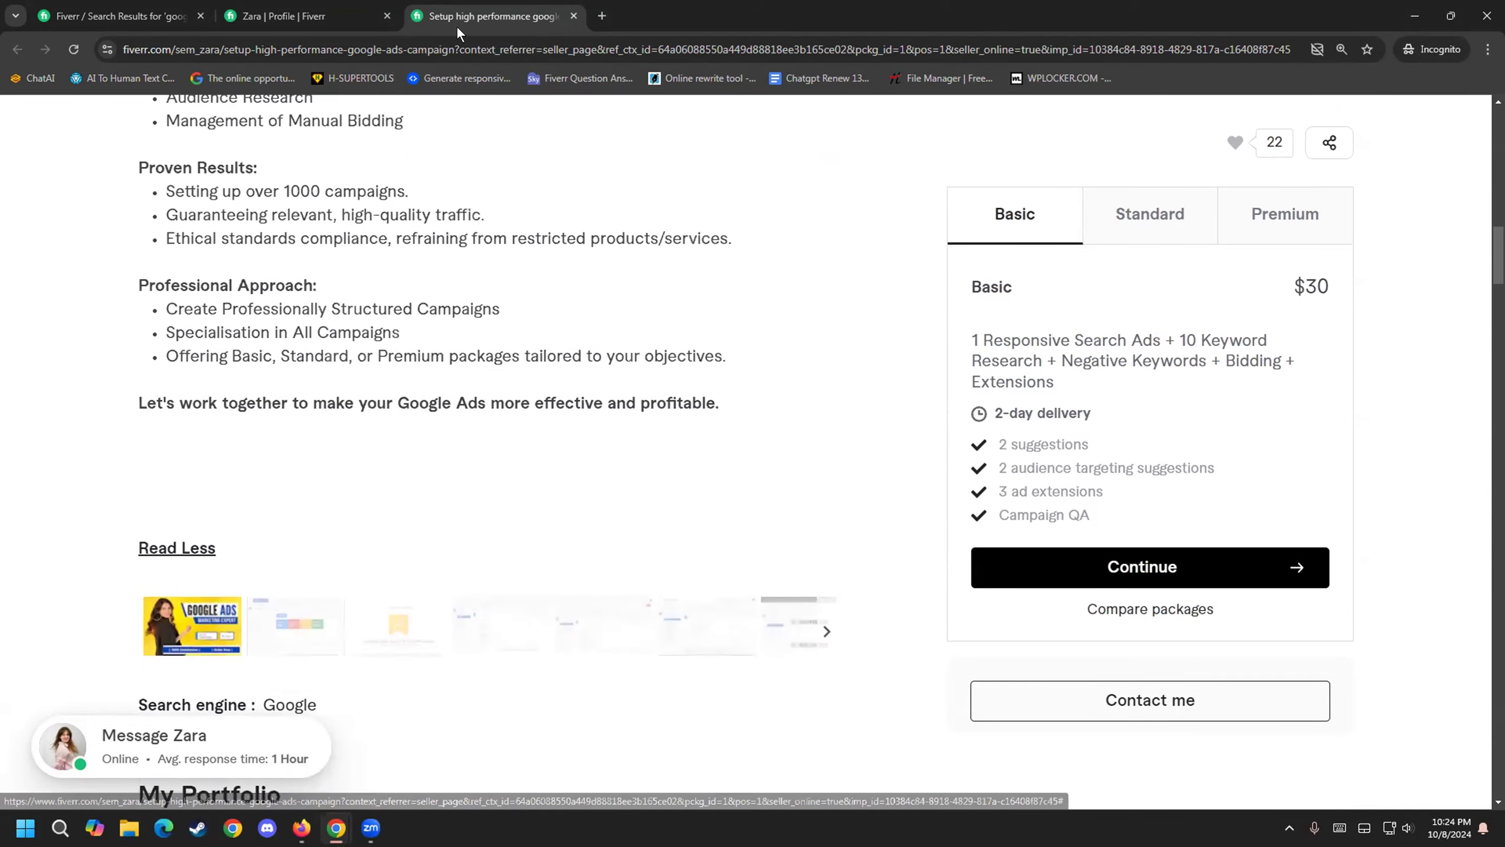
# - Close the gig page and the seller's profile, returning to the Google Ads campaign search results
pyautogui.click(573, 16)
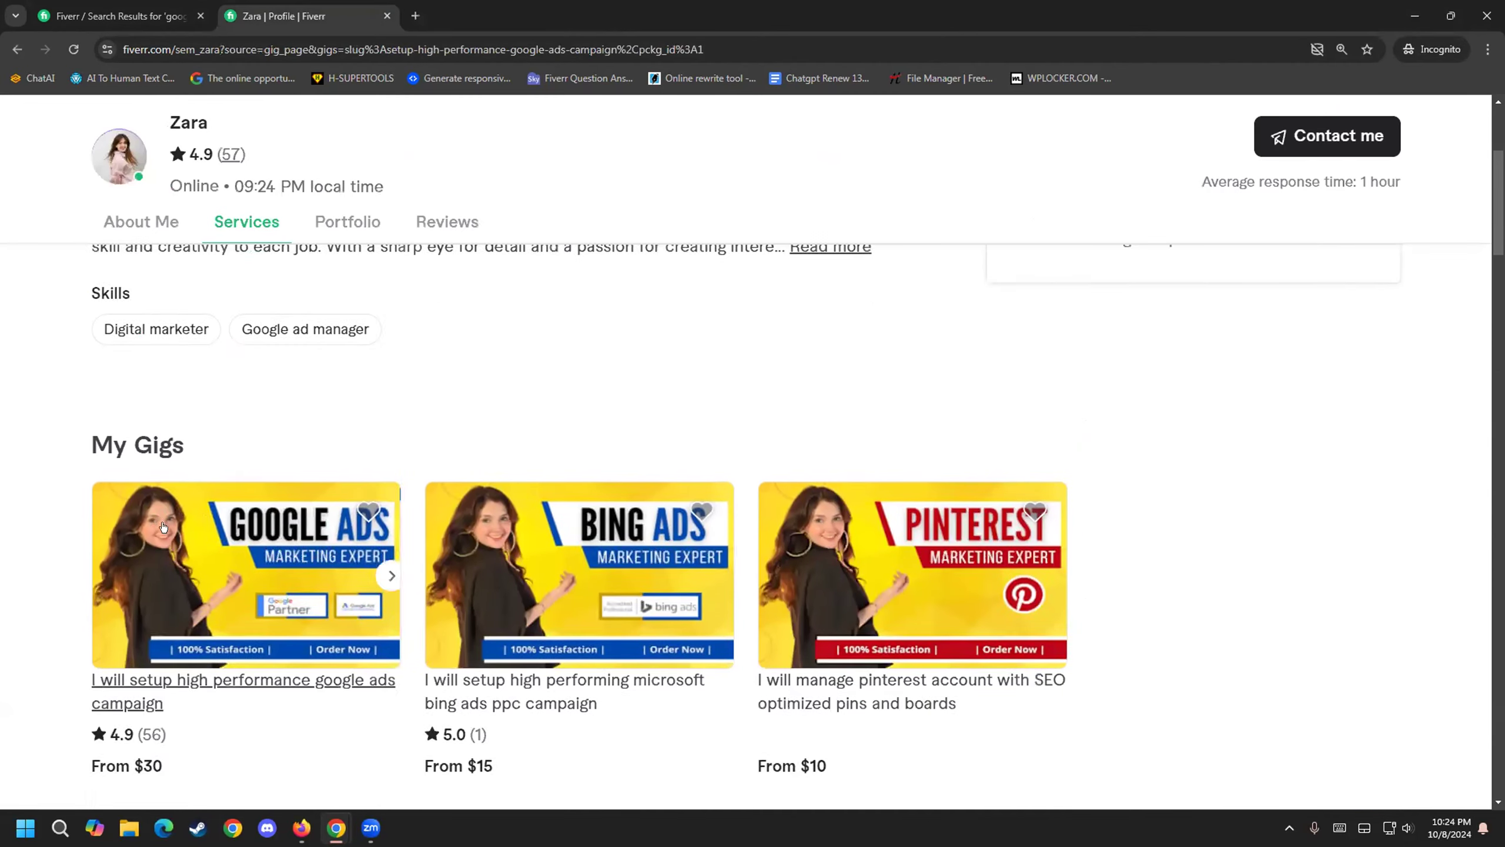
pyautogui.click(119, 16)
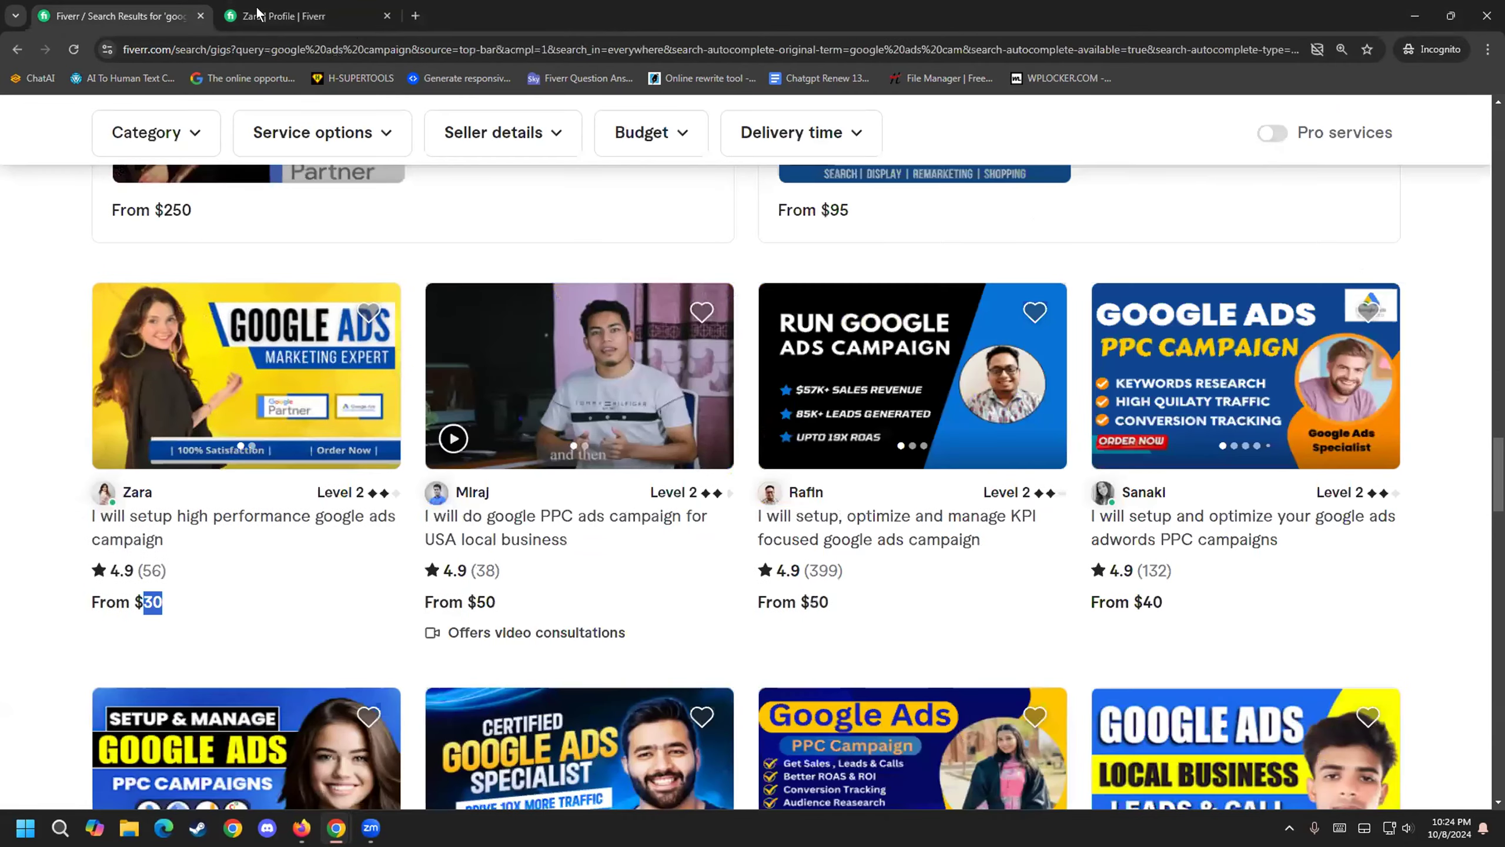
pyautogui.click(387, 15)
# - Open the gig "I will do google PPC ads campaign for USA local business" in a new tab and read its title
pyautogui.scroll(-3, 3, 611)
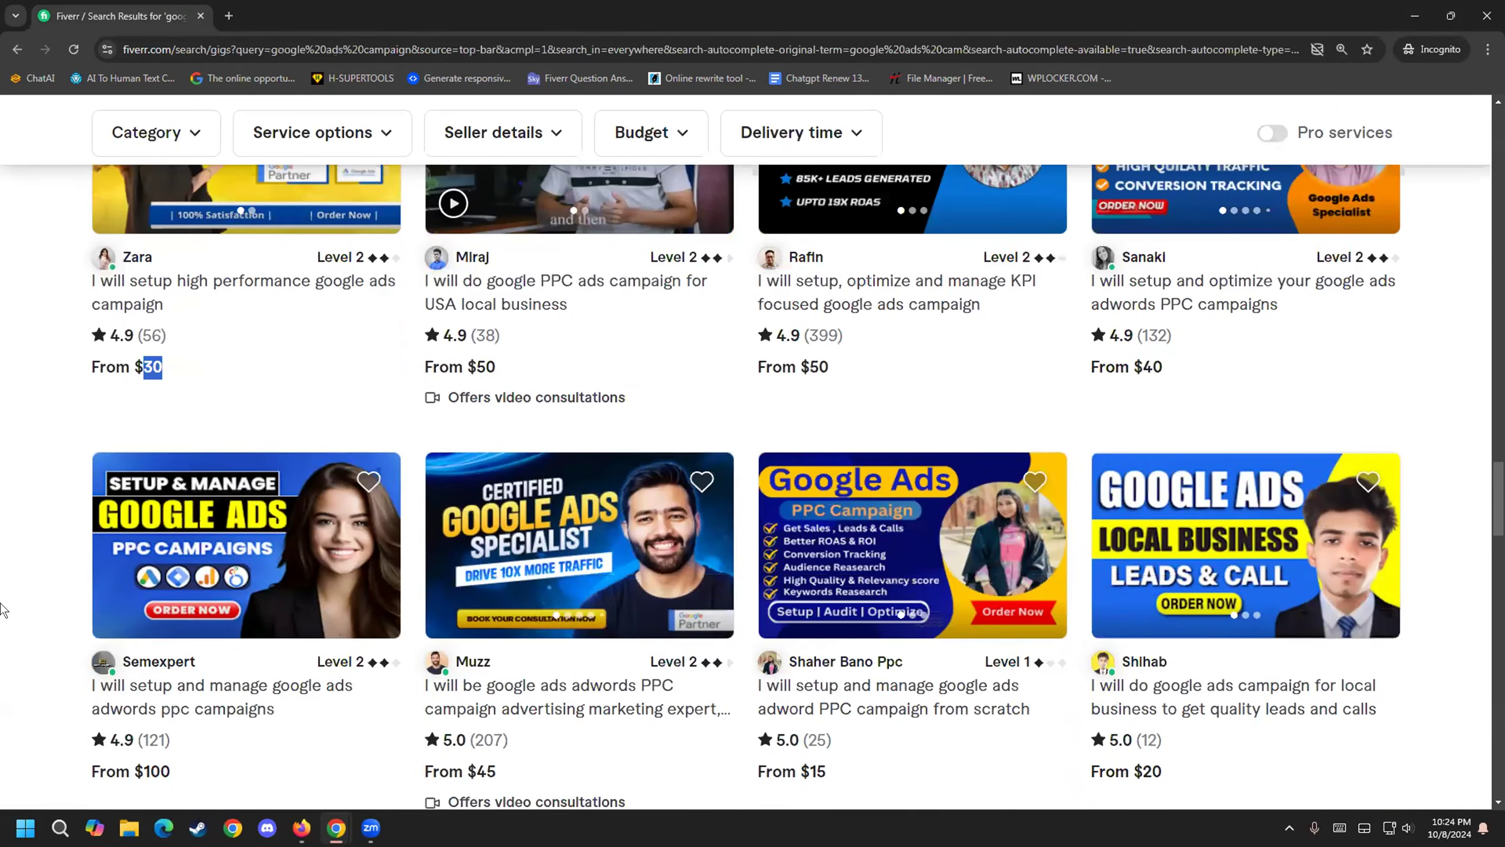
pyautogui.rightClick(492, 304)
pyautogui.click(533, 322)
pyautogui.hotkey('ctrl', 'Tab')
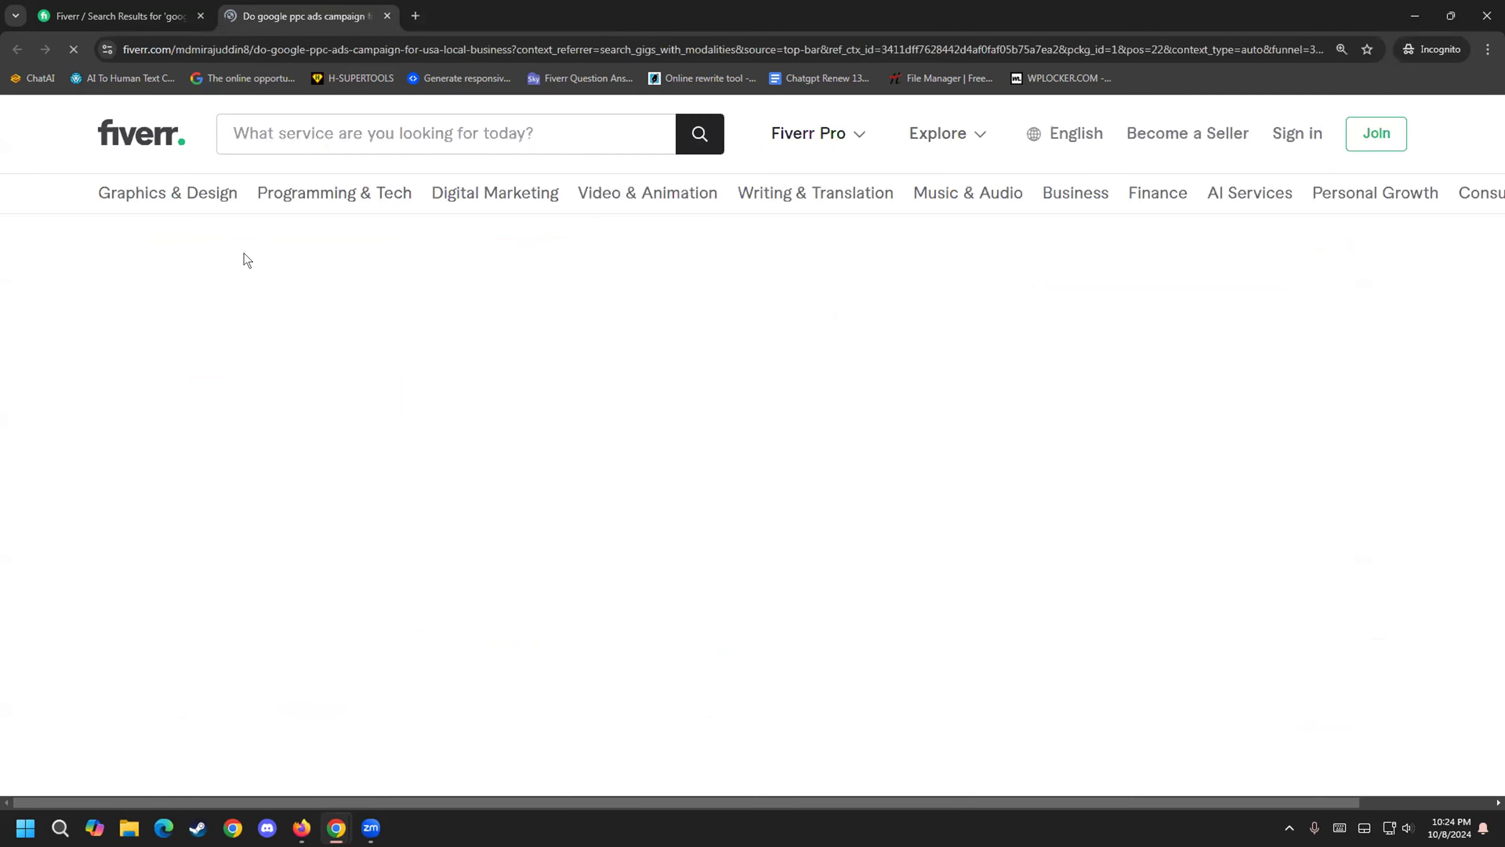
pyautogui.moveTo(382, 341); pyautogui.dragTo(815, 356)
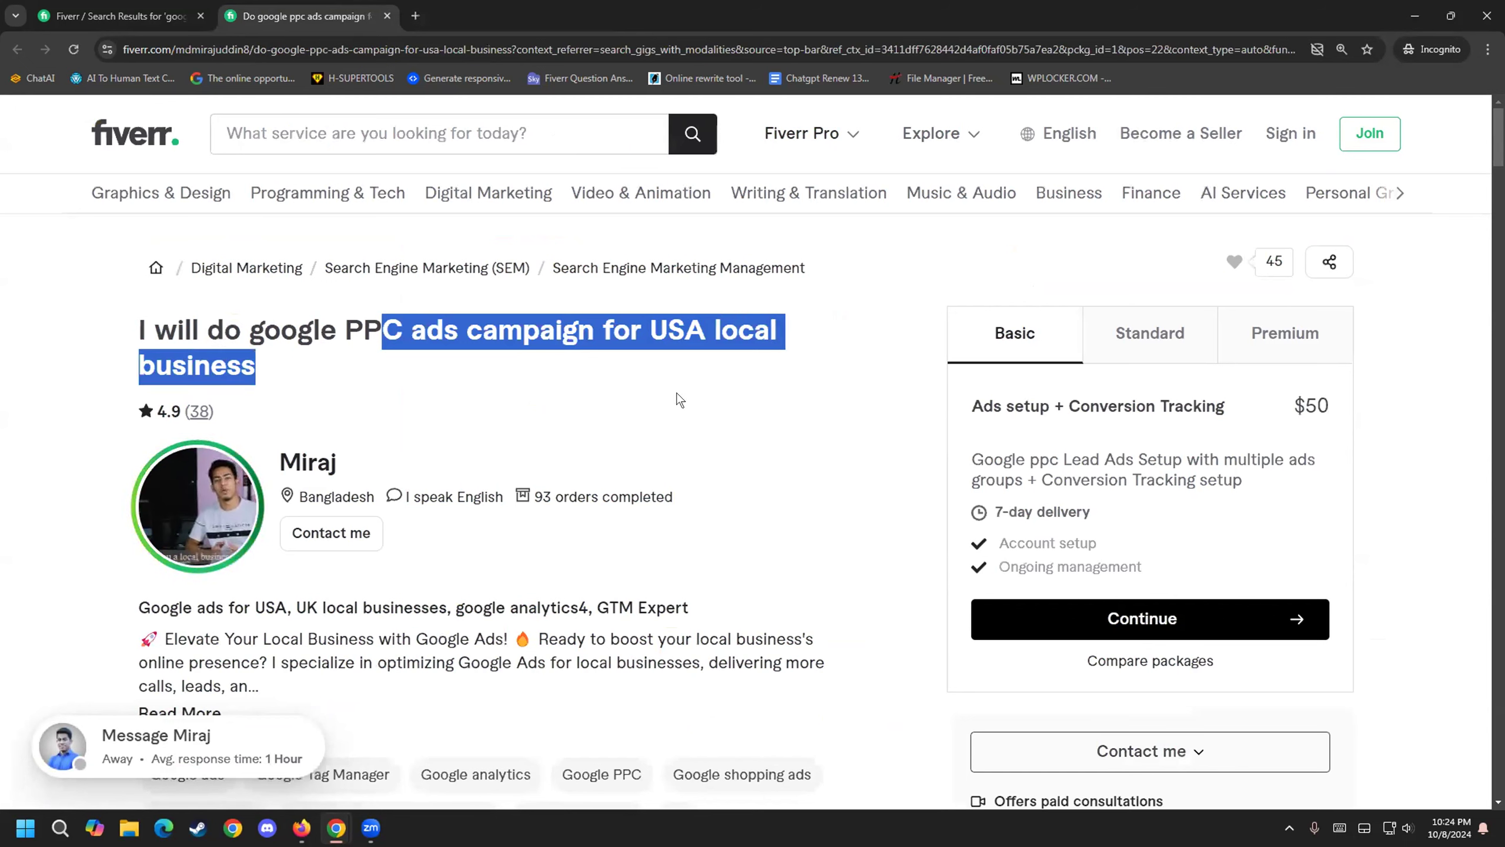
pyautogui.click(501, 334)
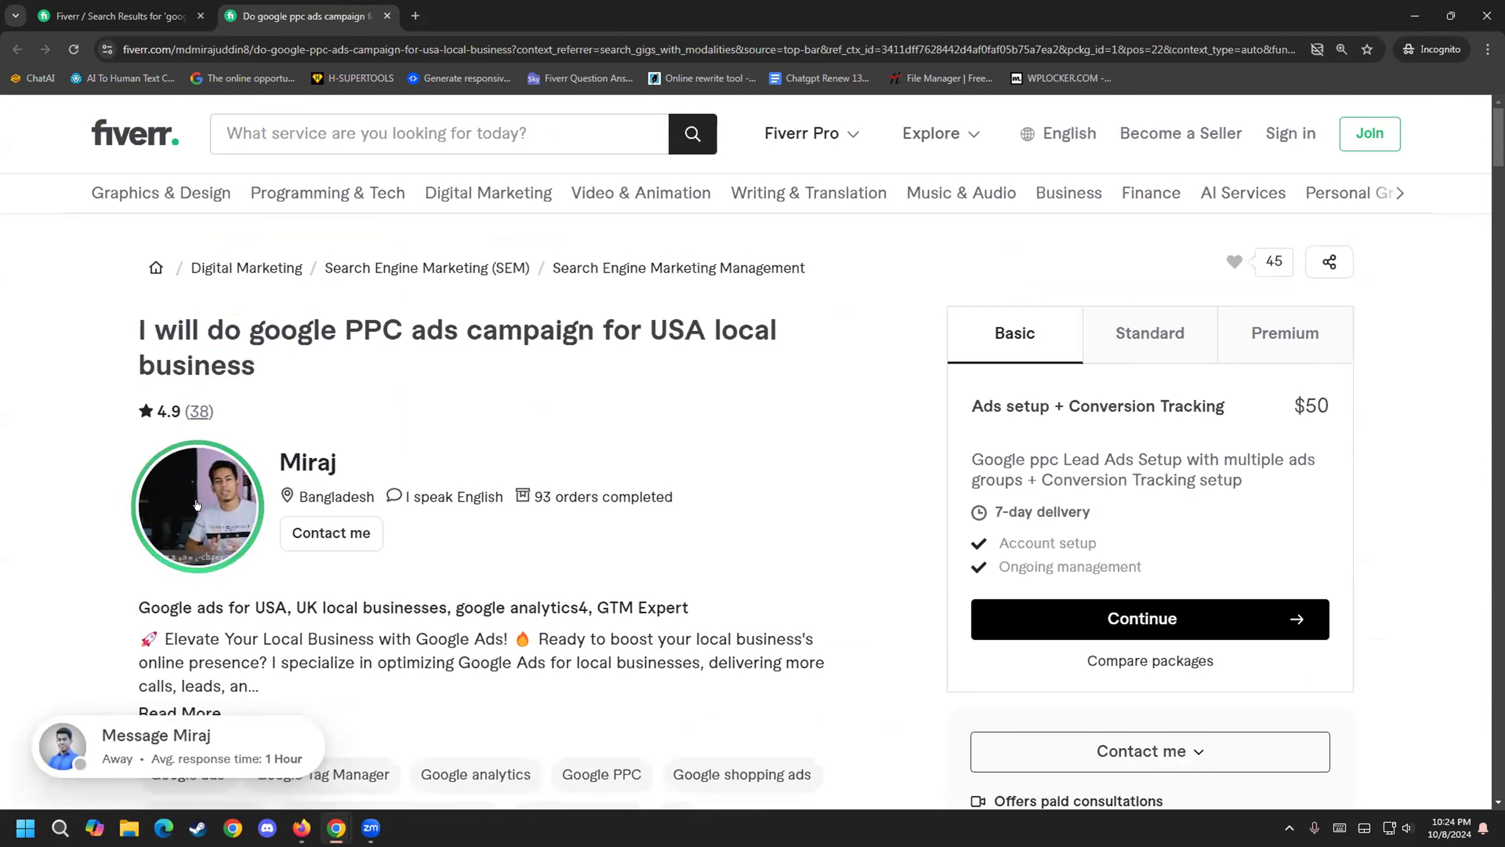
# - Play the seller's introduction video briefly, pause it, and close the player
pyautogui.click(217, 519)
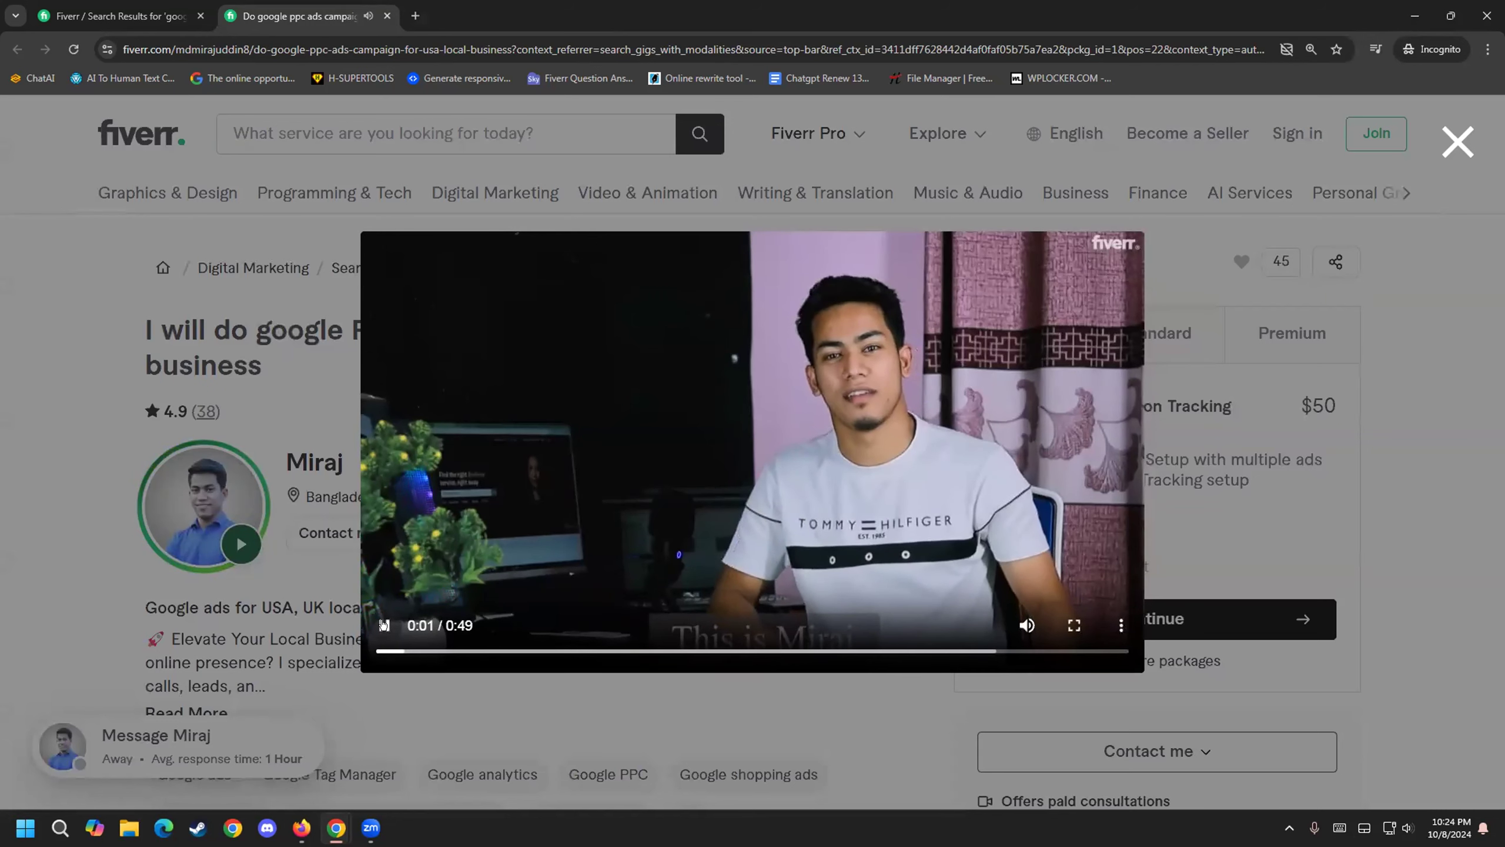
pyautogui.click(383, 624)
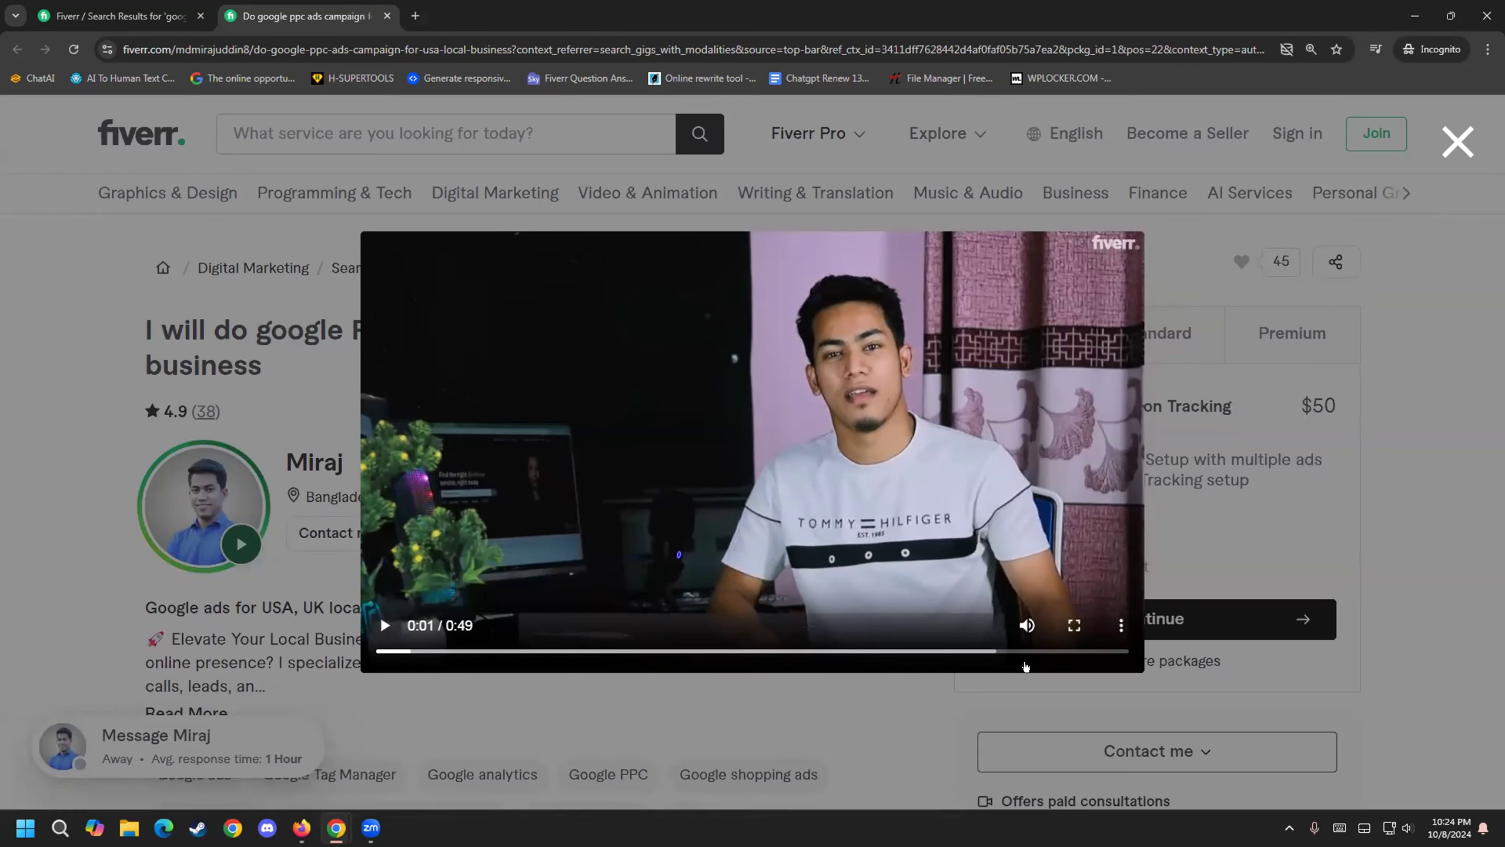
pyautogui.click(616, 773)
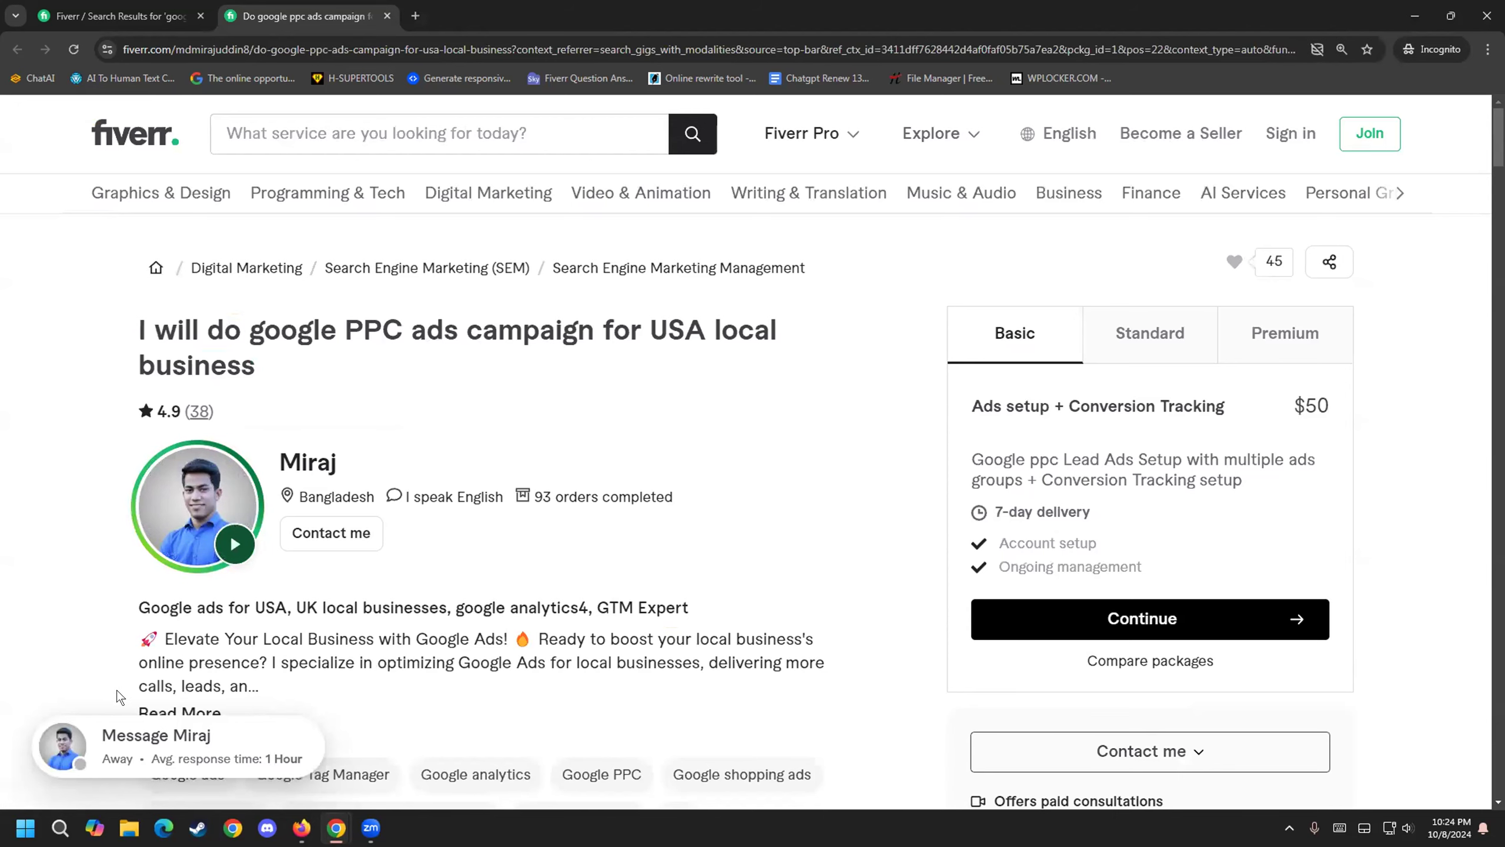
# - Examine the Basic package's description, covering Google PPC lead ads setup with multiple ad groups and conversion tracking setup
pyautogui.scroll(-3, 117, 685)
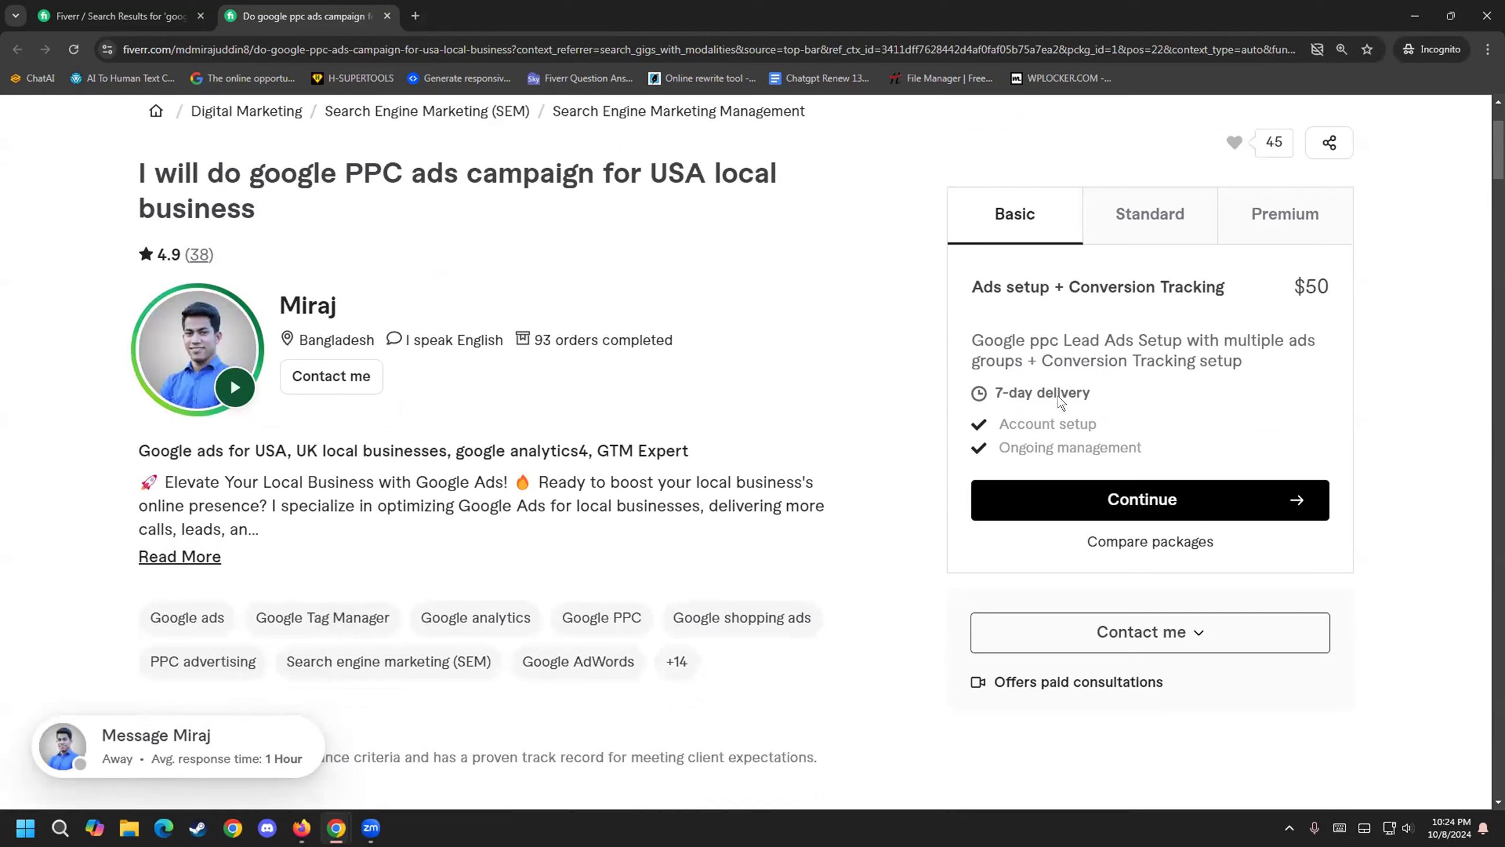
pyautogui.moveTo(1040, 340); pyautogui.dragTo(1269, 376)
pyautogui.click(1270, 377)
pyautogui.moveTo(1076, 359); pyautogui.dragTo(1298, 356)
pyautogui.click(1110, 381)
pyautogui.scroll(-5, 647, 532)
pyautogui.scroll(-7, 487, 577)
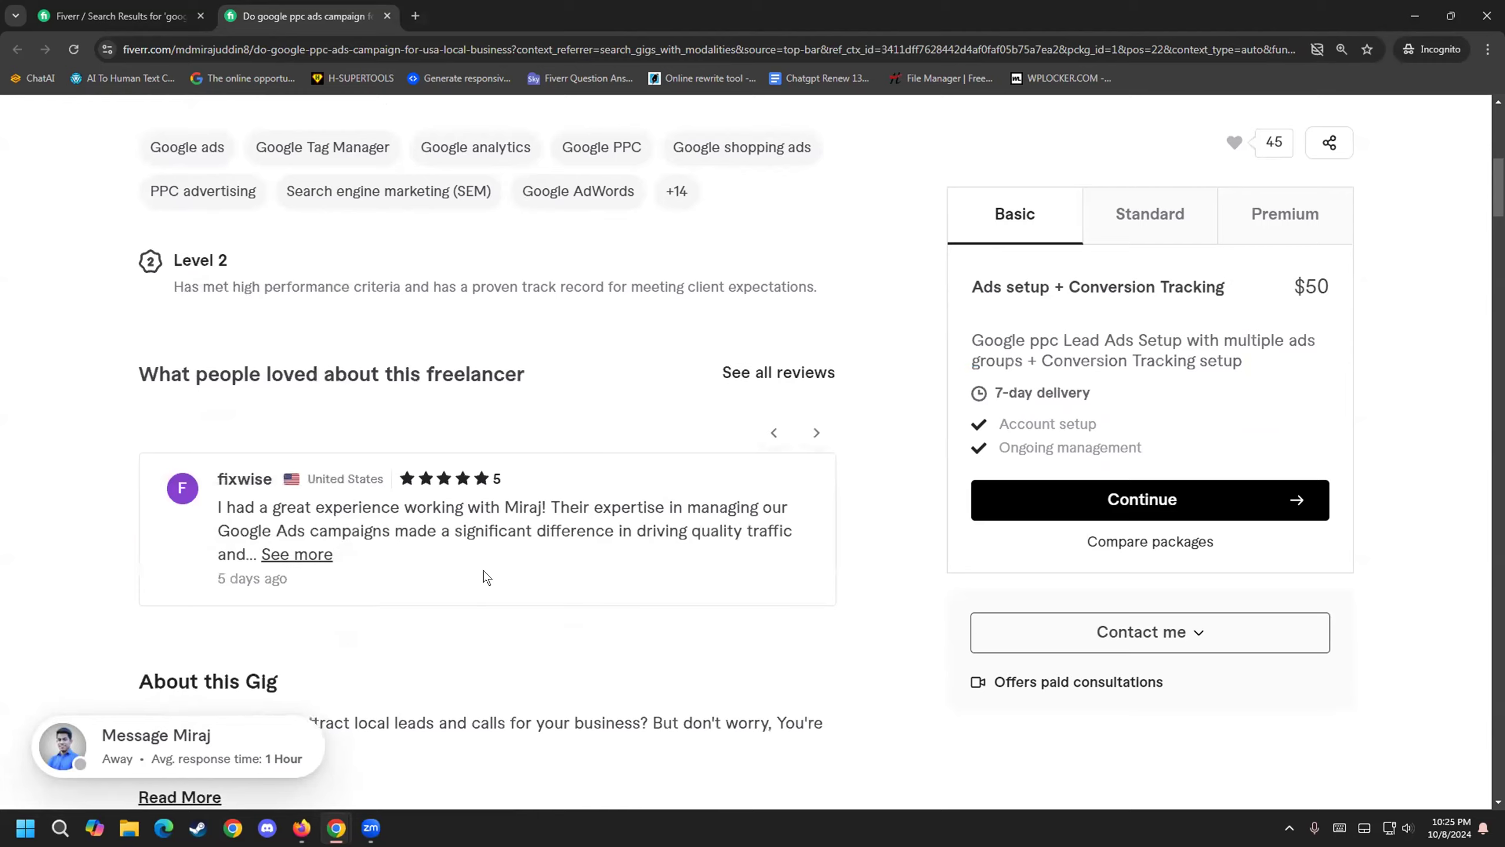
pyautogui.scroll(10, 1001, 379)
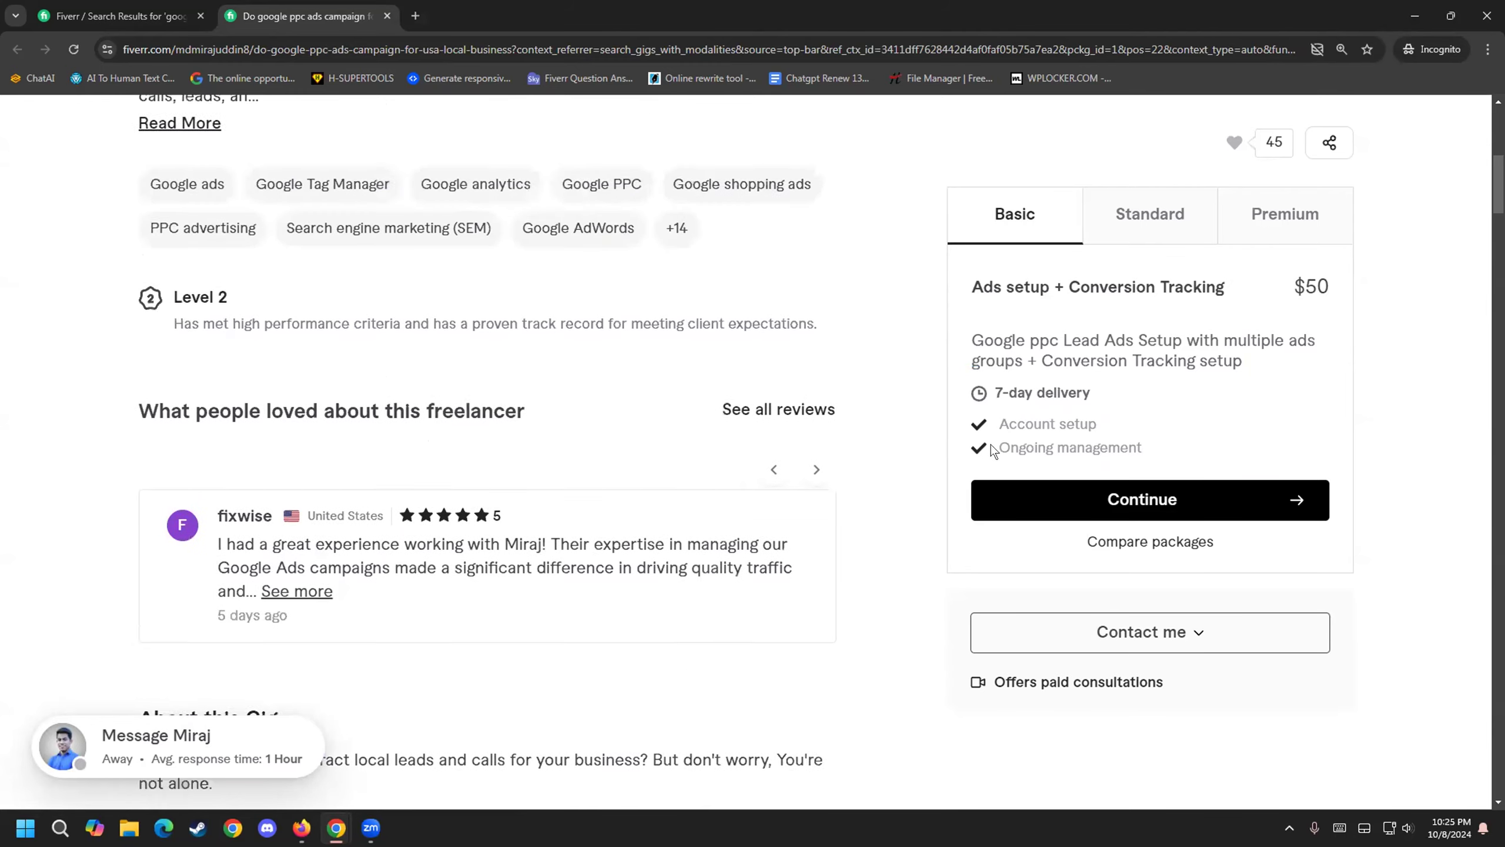
pyautogui.moveTo(1037, 340)
pyautogui.mouseDown()
pyautogui.moveTo(1180, 339)
pyautogui.moveTo(1039, 362)
pyautogui.mouseUp()
pyautogui.click(1125, 340)
pyautogui.click(1225, 354)
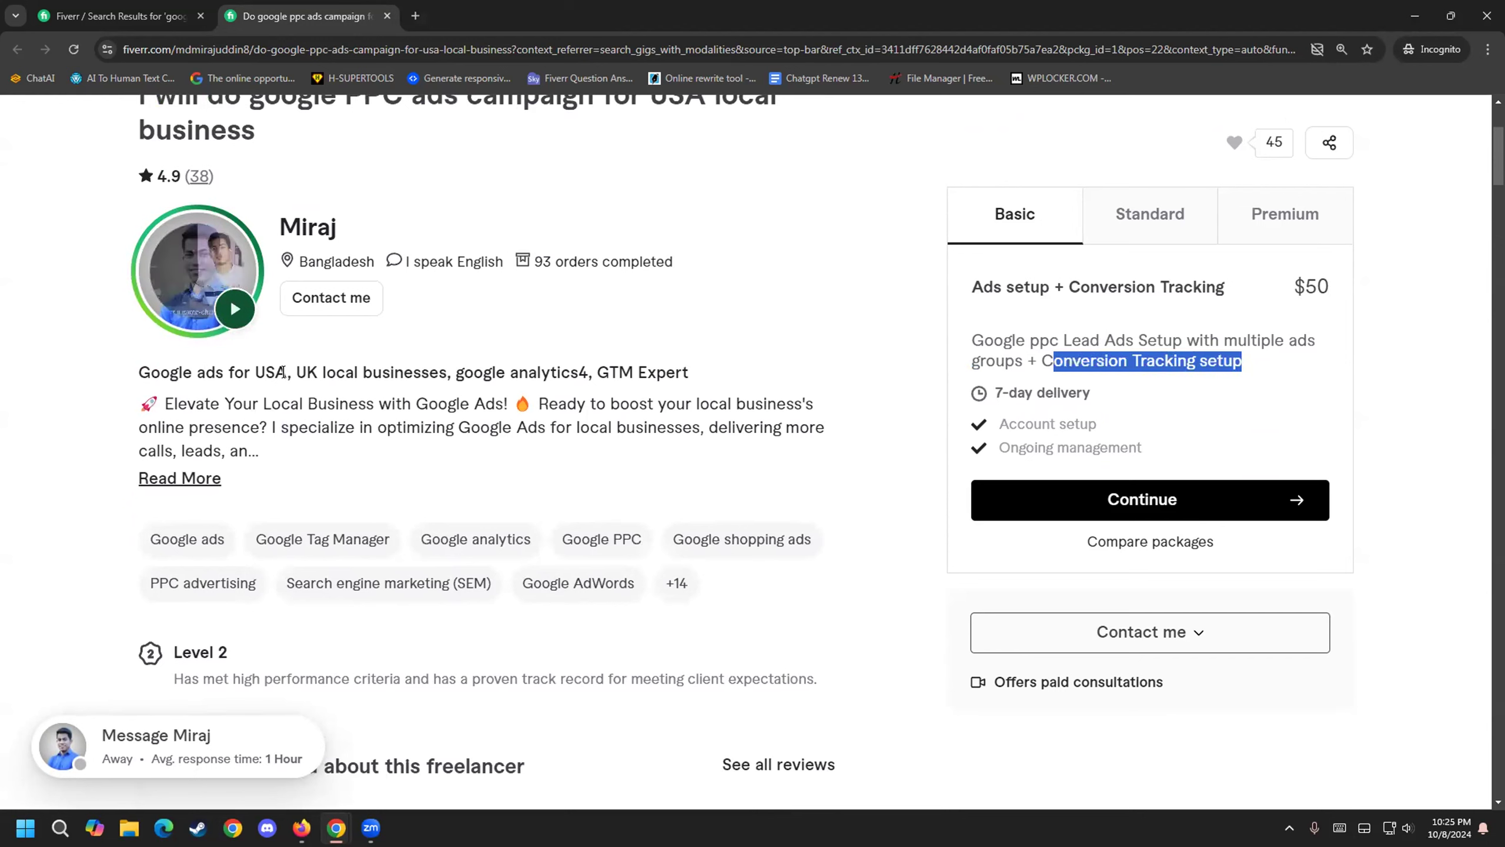
# - Expand About this Gig and examine the included services, from goal and competitor analysis to keyword research, ad extensions and multiple ad groups
pyautogui.scroll(-10, 60, 623)
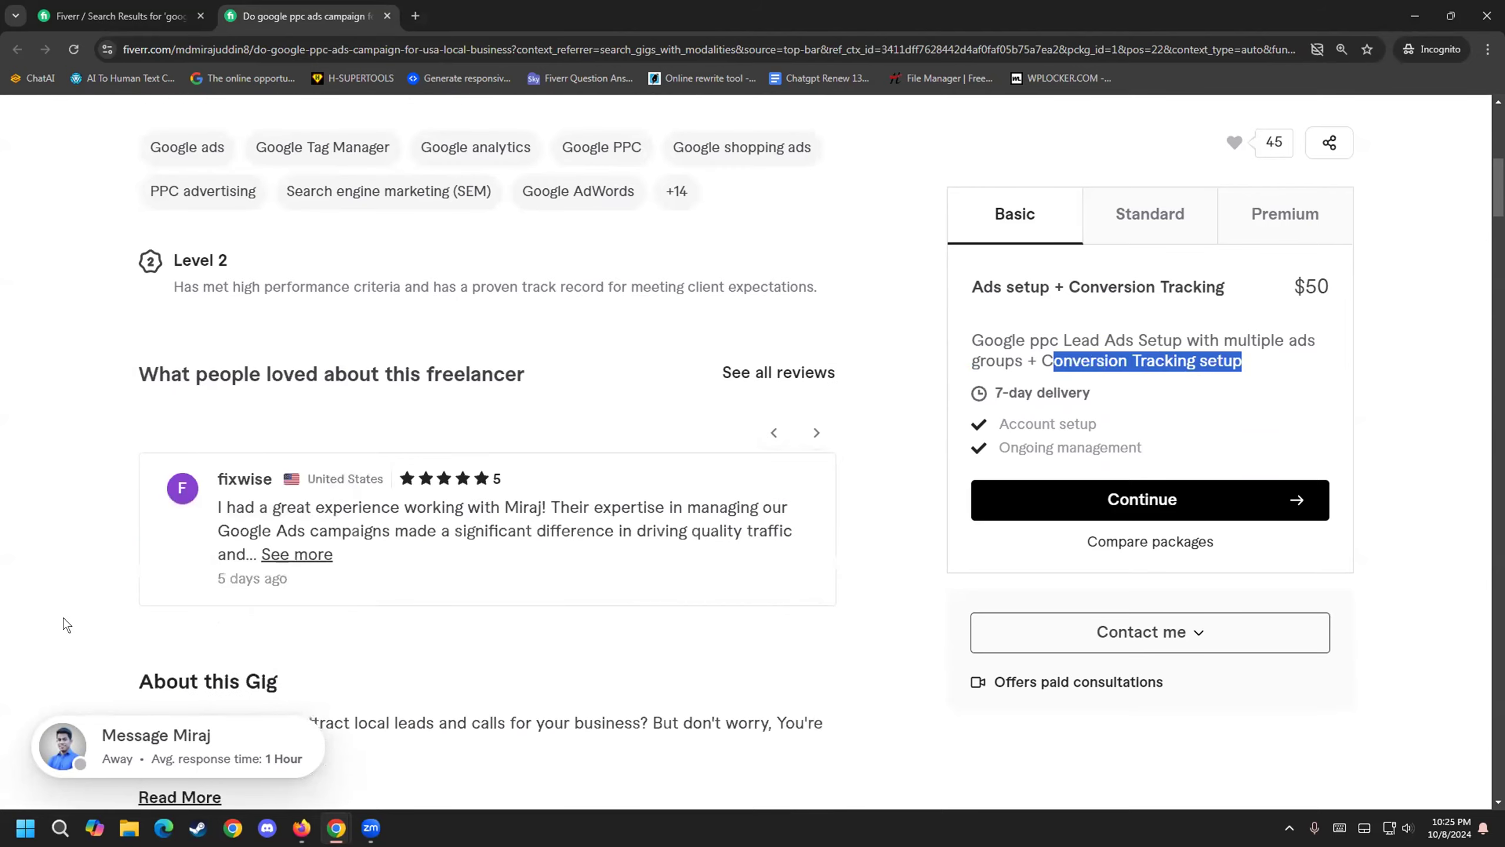
pyautogui.click(178, 408)
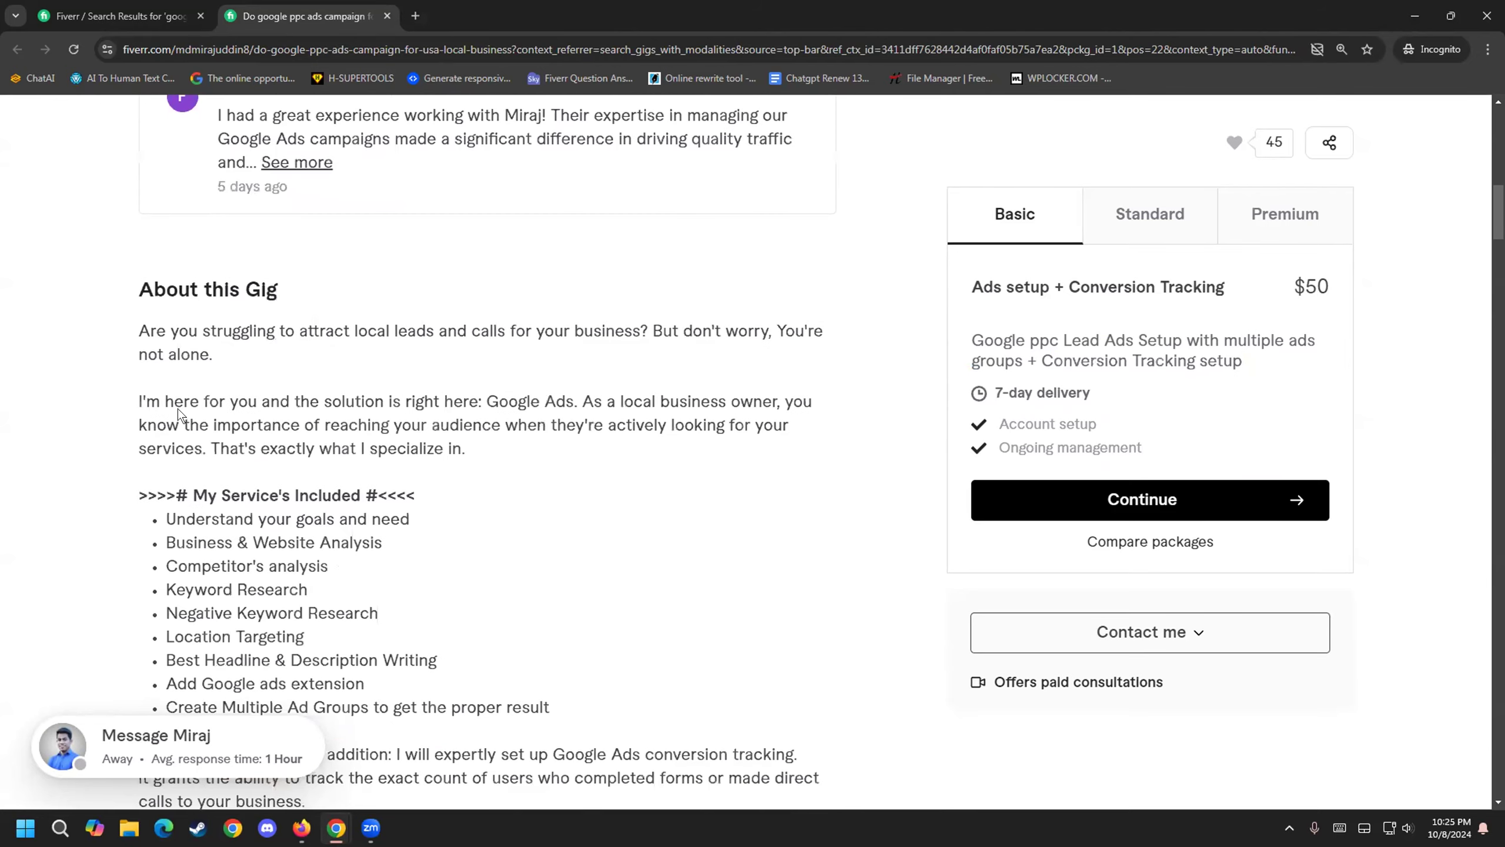
pyautogui.scroll(-2, 170, 532)
pyautogui.moveTo(158, 418); pyautogui.dragTo(310, 438)
pyautogui.click(308, 442)
pyautogui.moveTo(193, 431); pyautogui.dragTo(336, 455)
pyautogui.moveTo(221, 477); pyautogui.dragTo(308, 471)
pyautogui.moveTo(177, 525); pyautogui.dragTo(443, 502)
pyautogui.moveTo(202, 526); pyautogui.dragTo(365, 532)
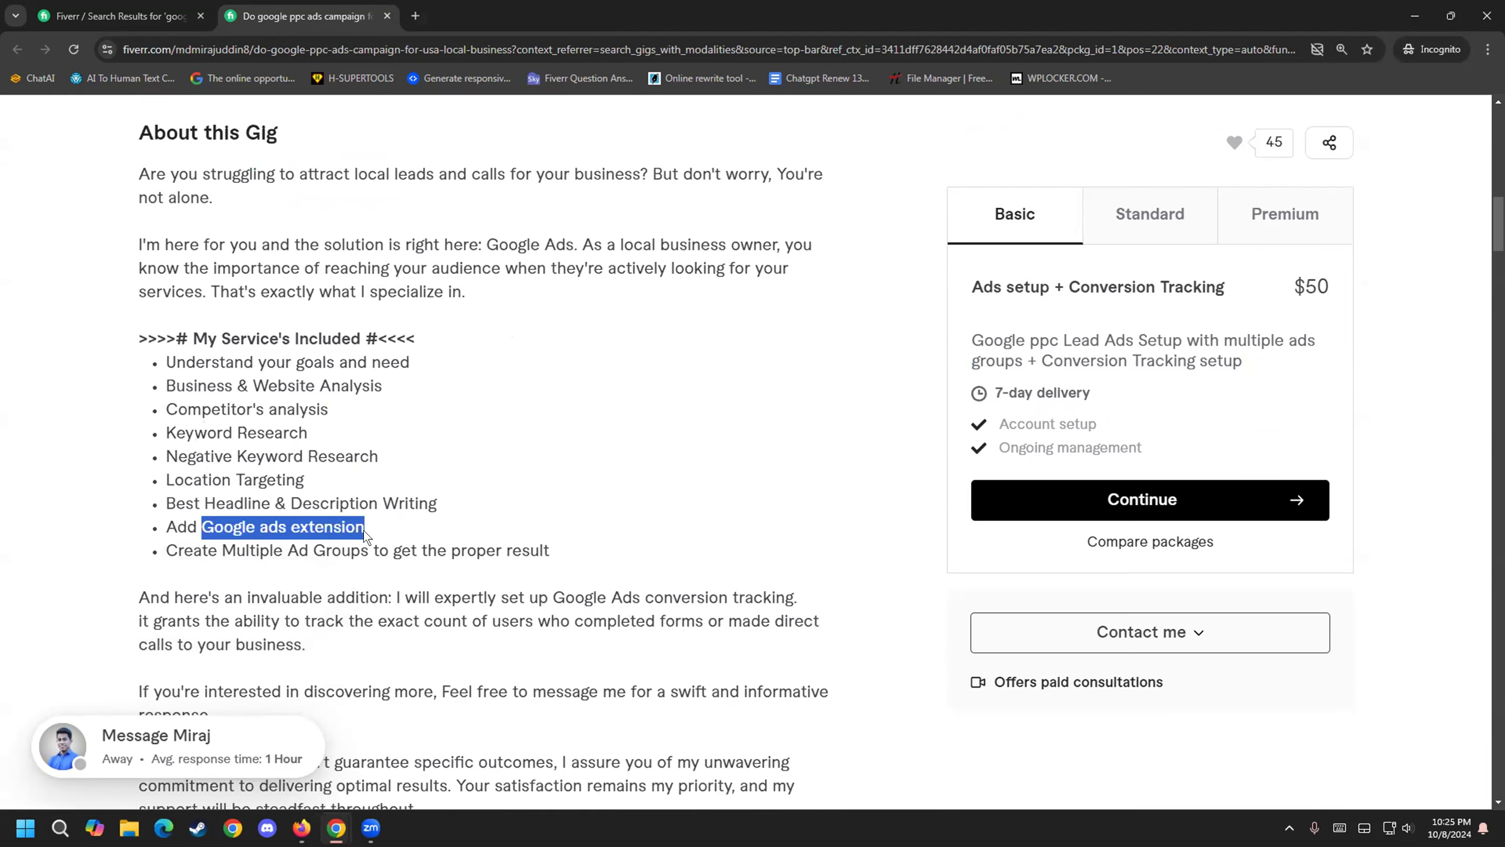
pyautogui.click(363, 529)
pyautogui.moveTo(241, 526); pyautogui.dragTo(335, 525)
pyautogui.moveTo(187, 541); pyautogui.dragTo(586, 549)
pyautogui.moveTo(204, 361); pyautogui.dragTo(319, 433)
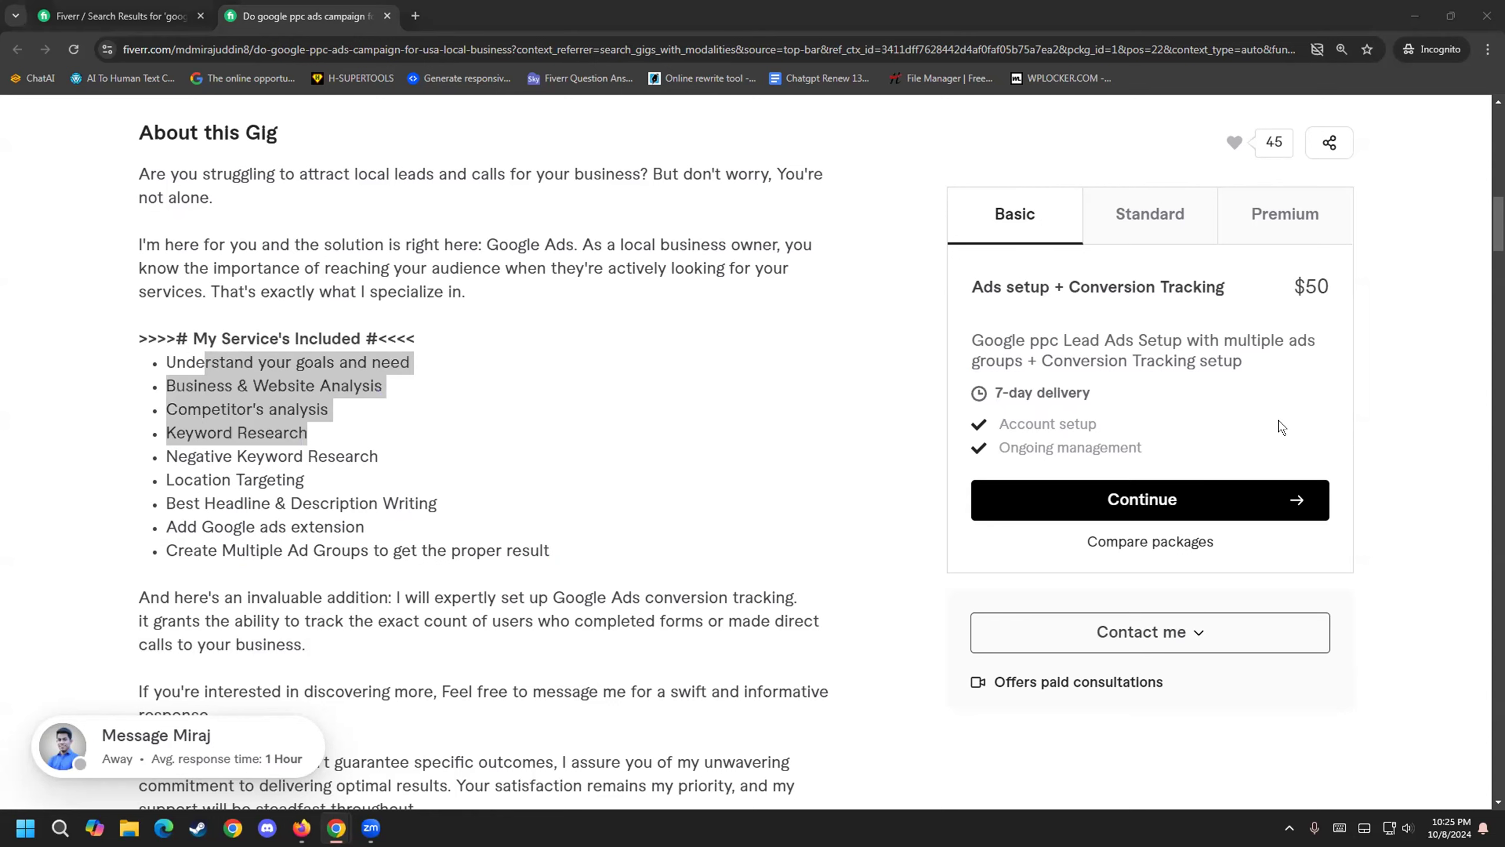
# - Check the Account setup and Ongoing management items included in the Basic package
pyautogui.moveTo(1009, 423); pyautogui.dragTo(1097, 422)
pyautogui.click(1029, 440)
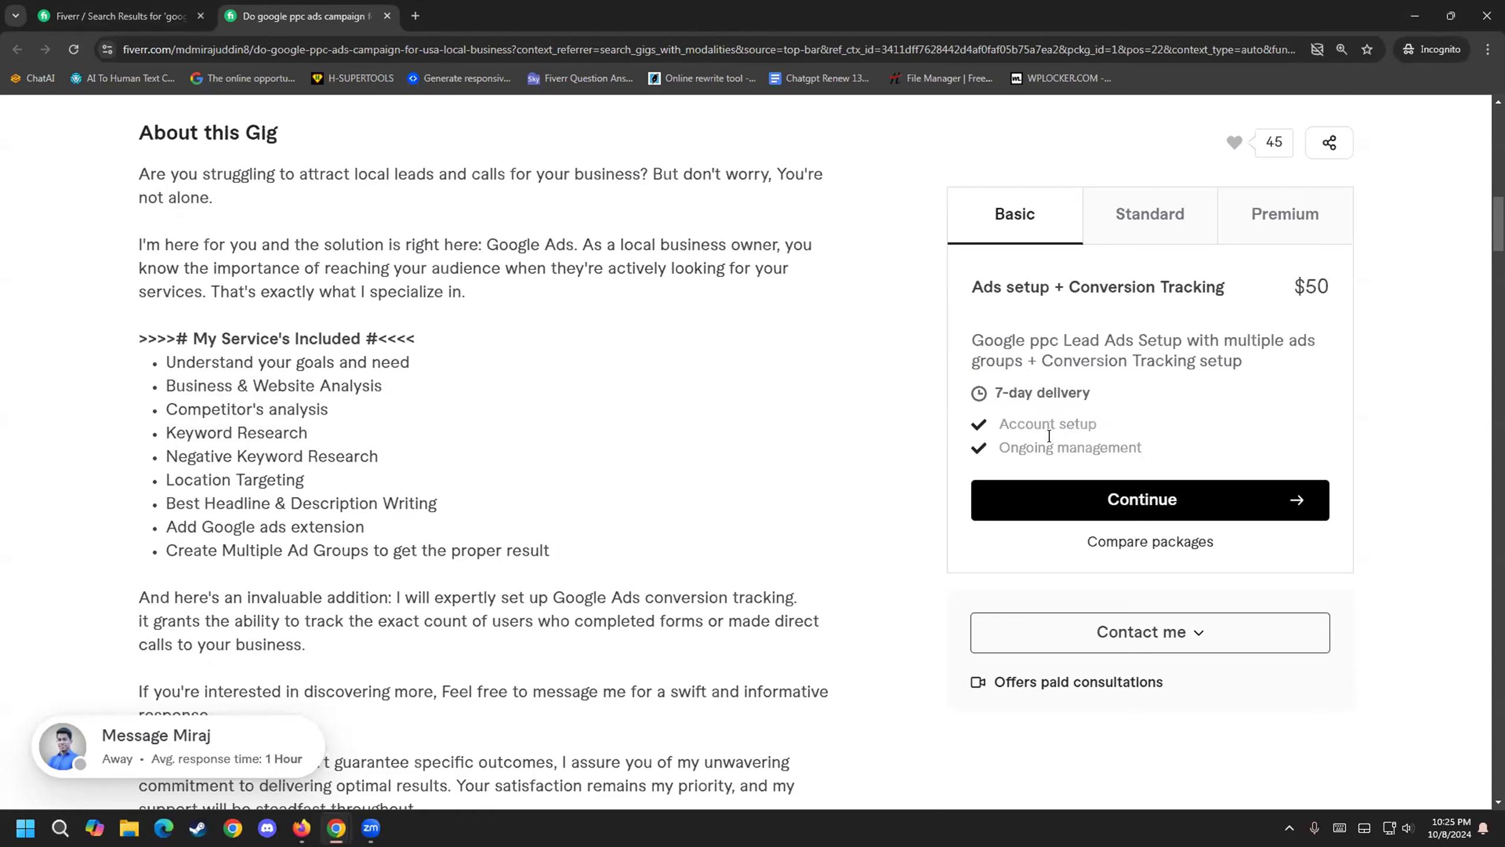
pyautogui.moveTo(999, 447); pyautogui.dragTo(1145, 443)
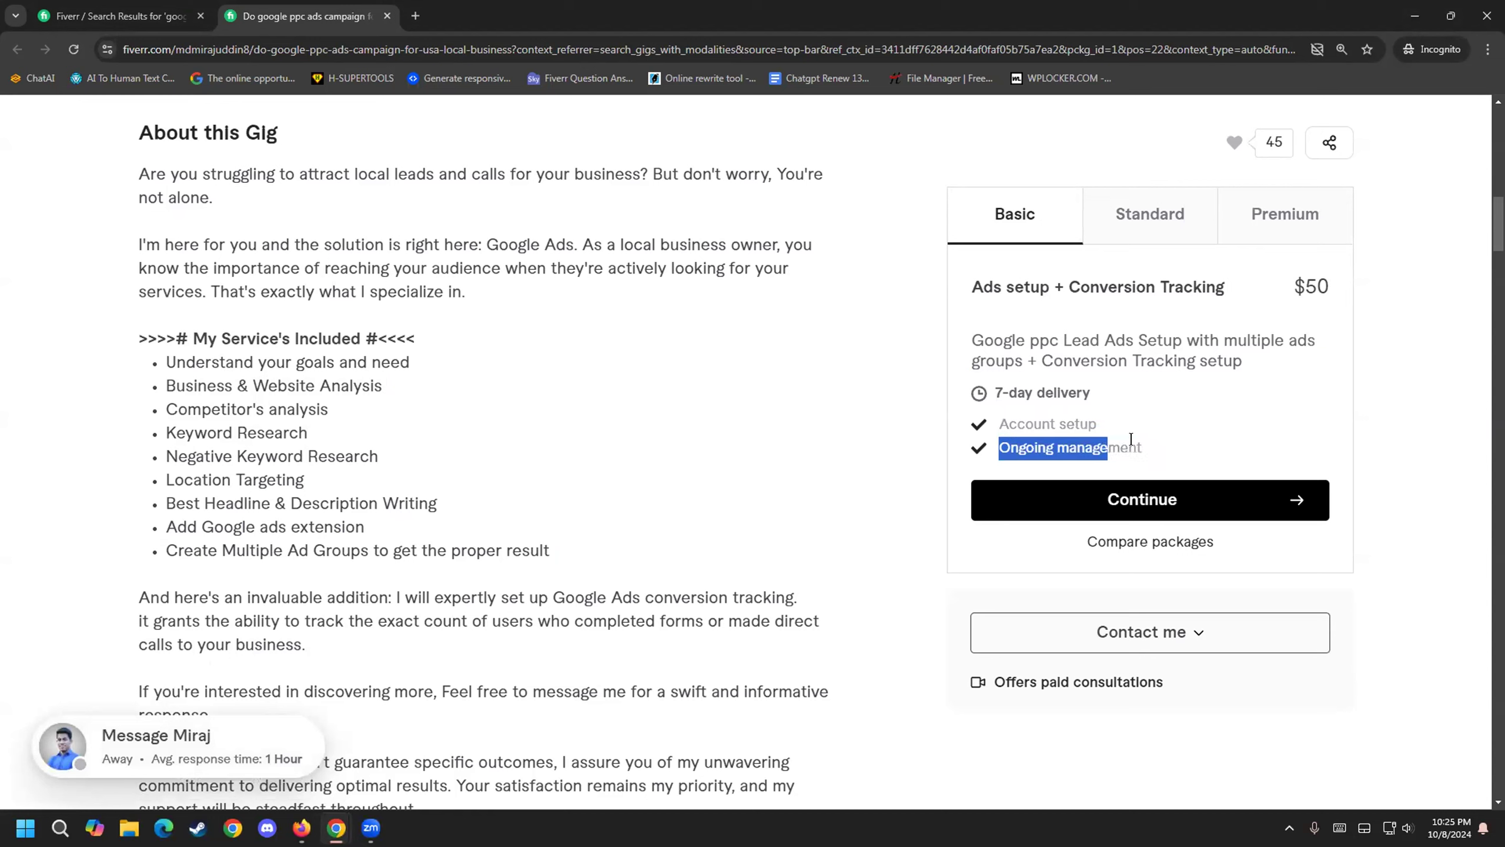
# - Check the Basic package's delivery time and price, and review the Standard package's description and price
pyautogui.moveTo(988, 392); pyautogui.dragTo(1079, 392)
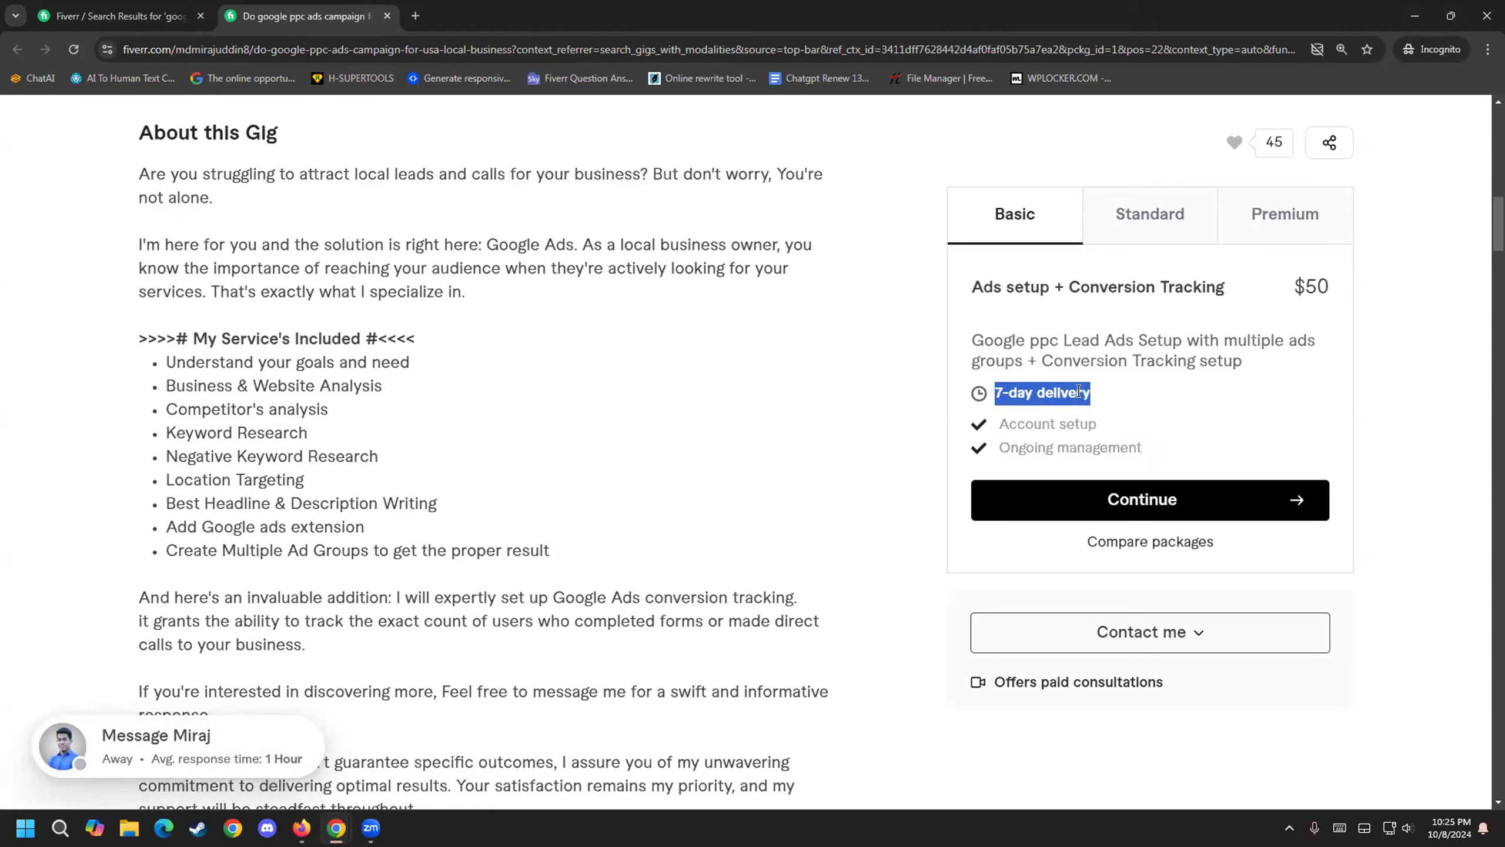
pyautogui.moveTo(1305, 287); pyautogui.dragTo(1333, 287)
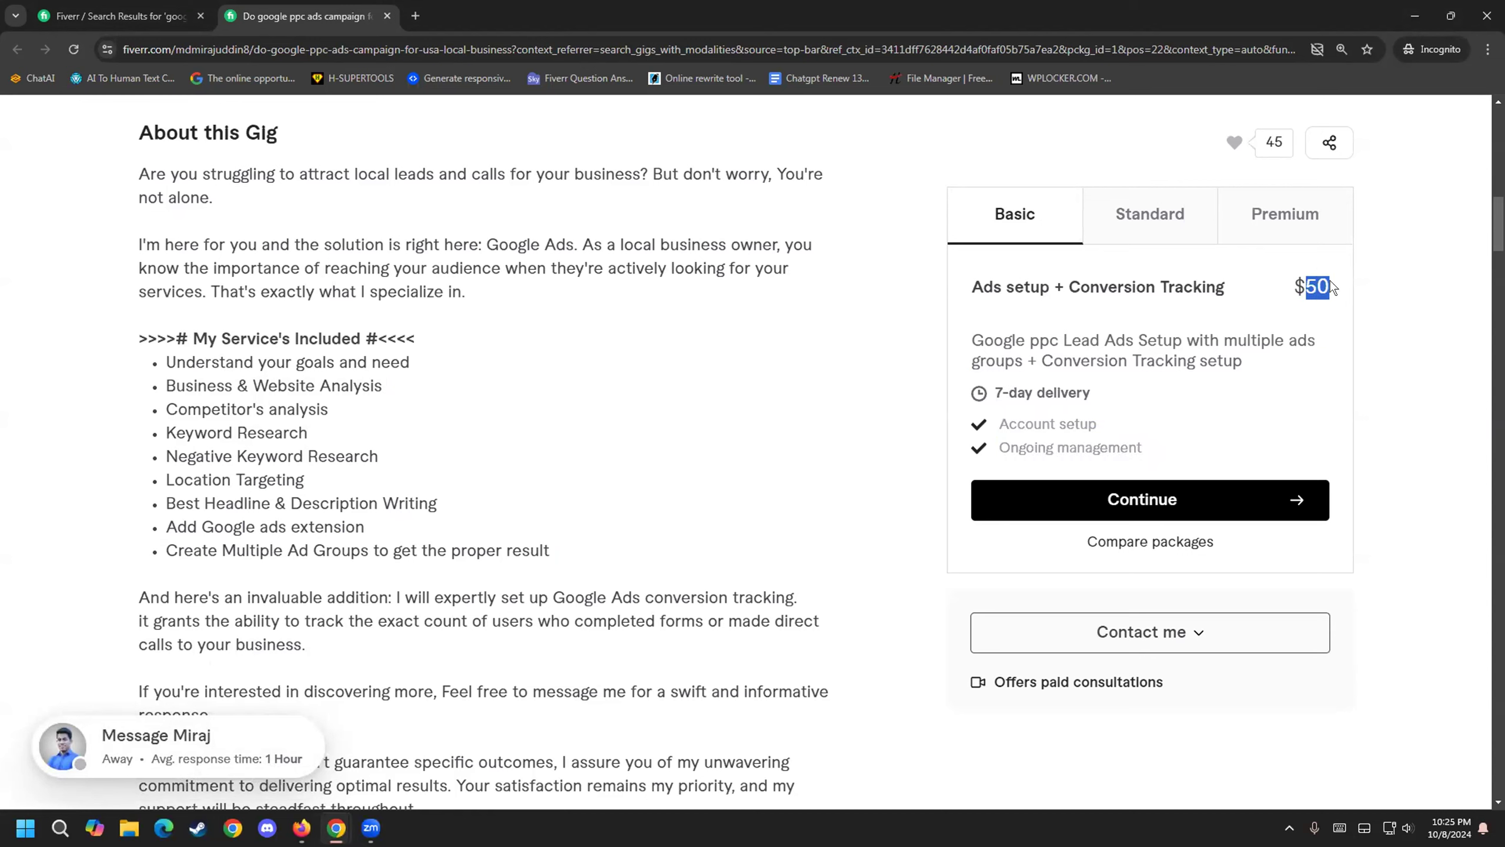
pyautogui.click(1148, 214)
pyautogui.moveTo(993, 340); pyautogui.dragTo(1307, 371)
pyautogui.click(1307, 367)
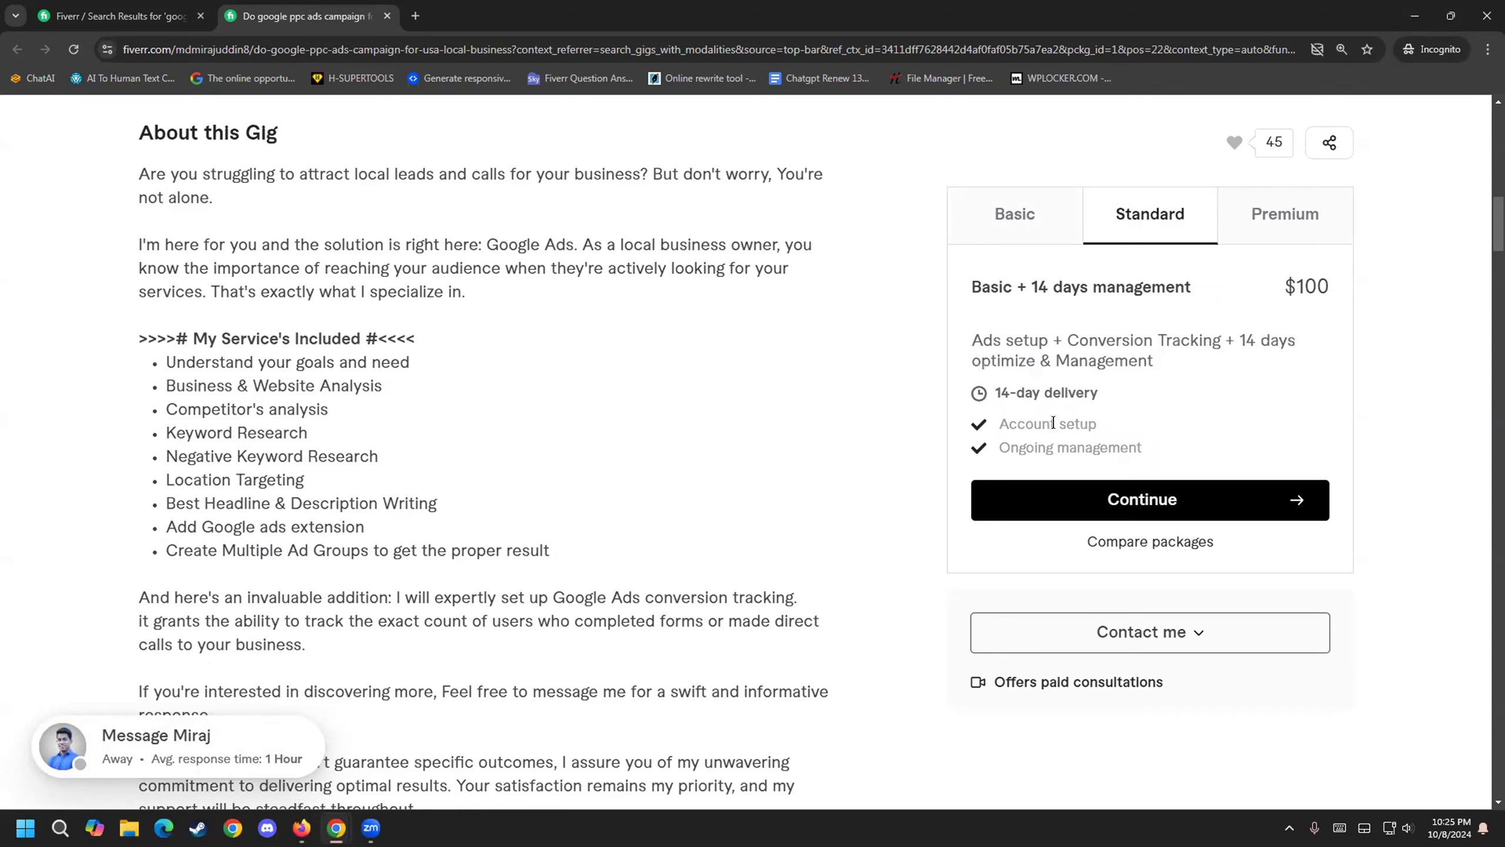
pyautogui.moveTo(1302, 280); pyautogui.dragTo(1333, 280)
# - Close the gig and look over the other Google Ads gigs in the Fiverr search results
pyautogui.click(387, 16)
pyautogui.scroll(-3, 2, 646)
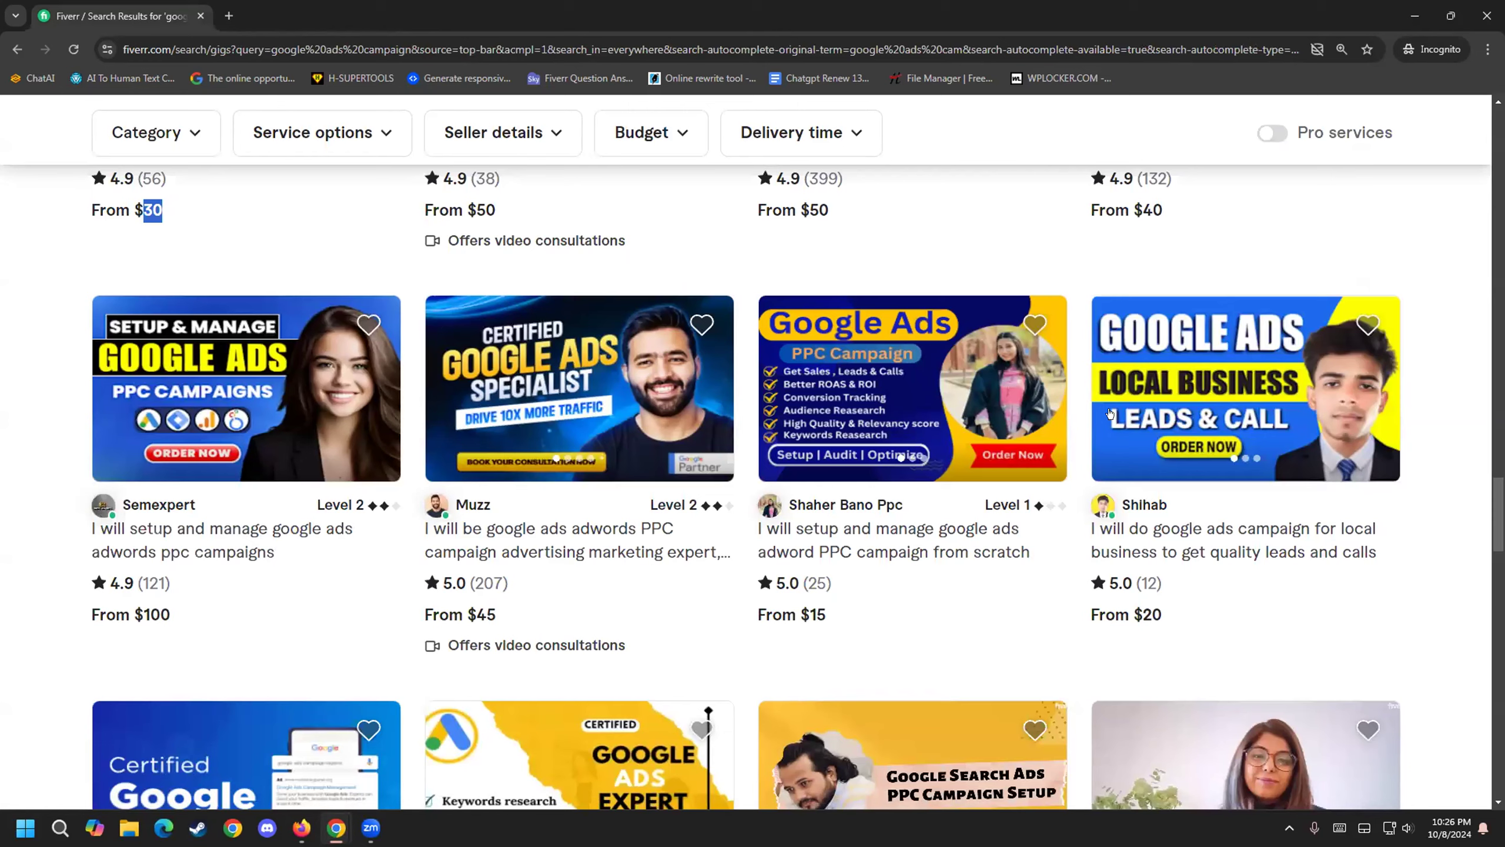
pyautogui.scroll(2, 268, 146)
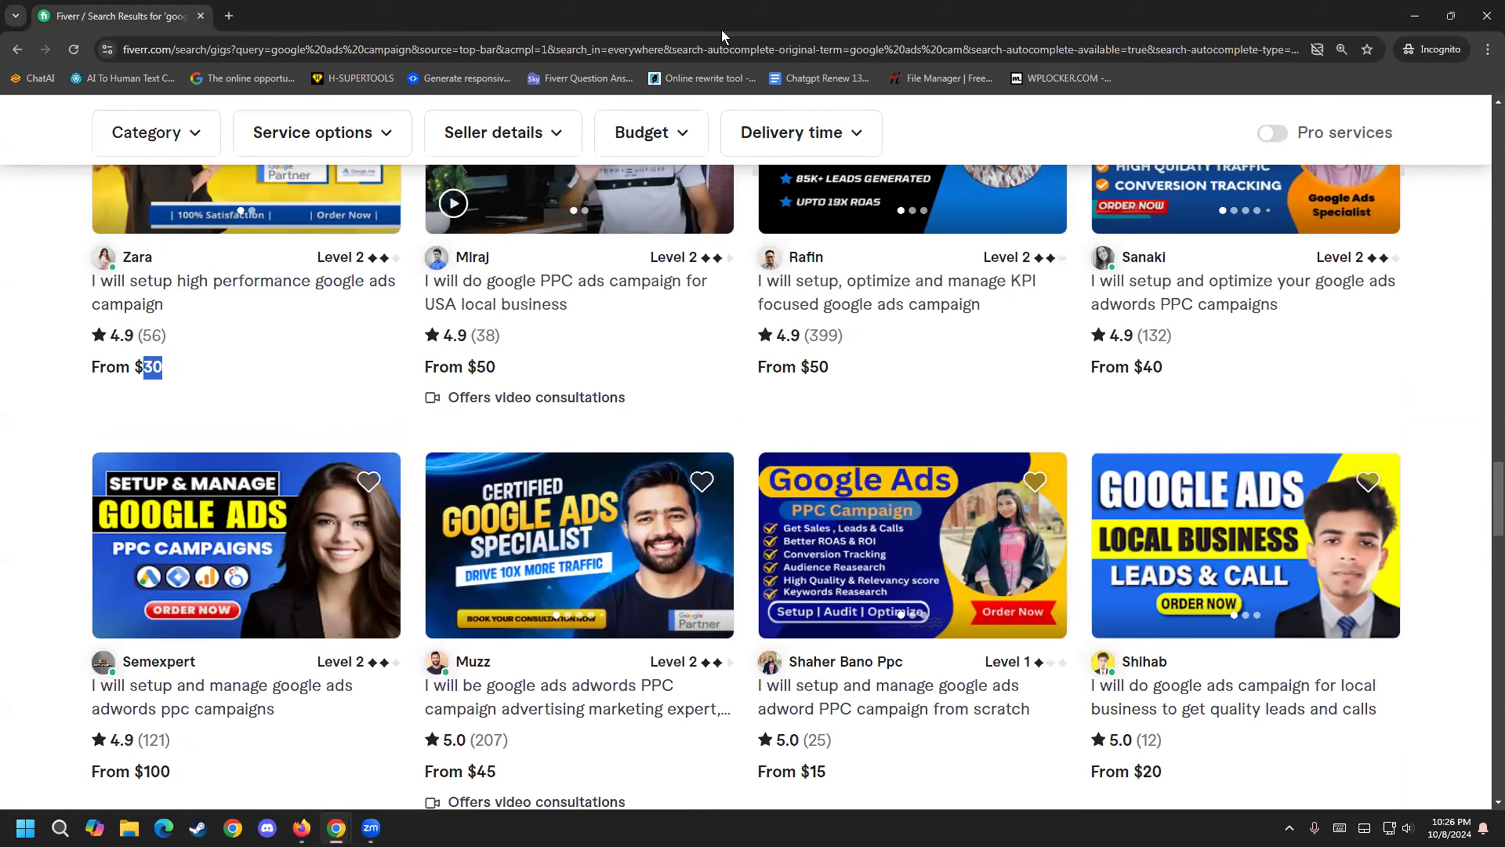
pyautogui.click(228, 16)
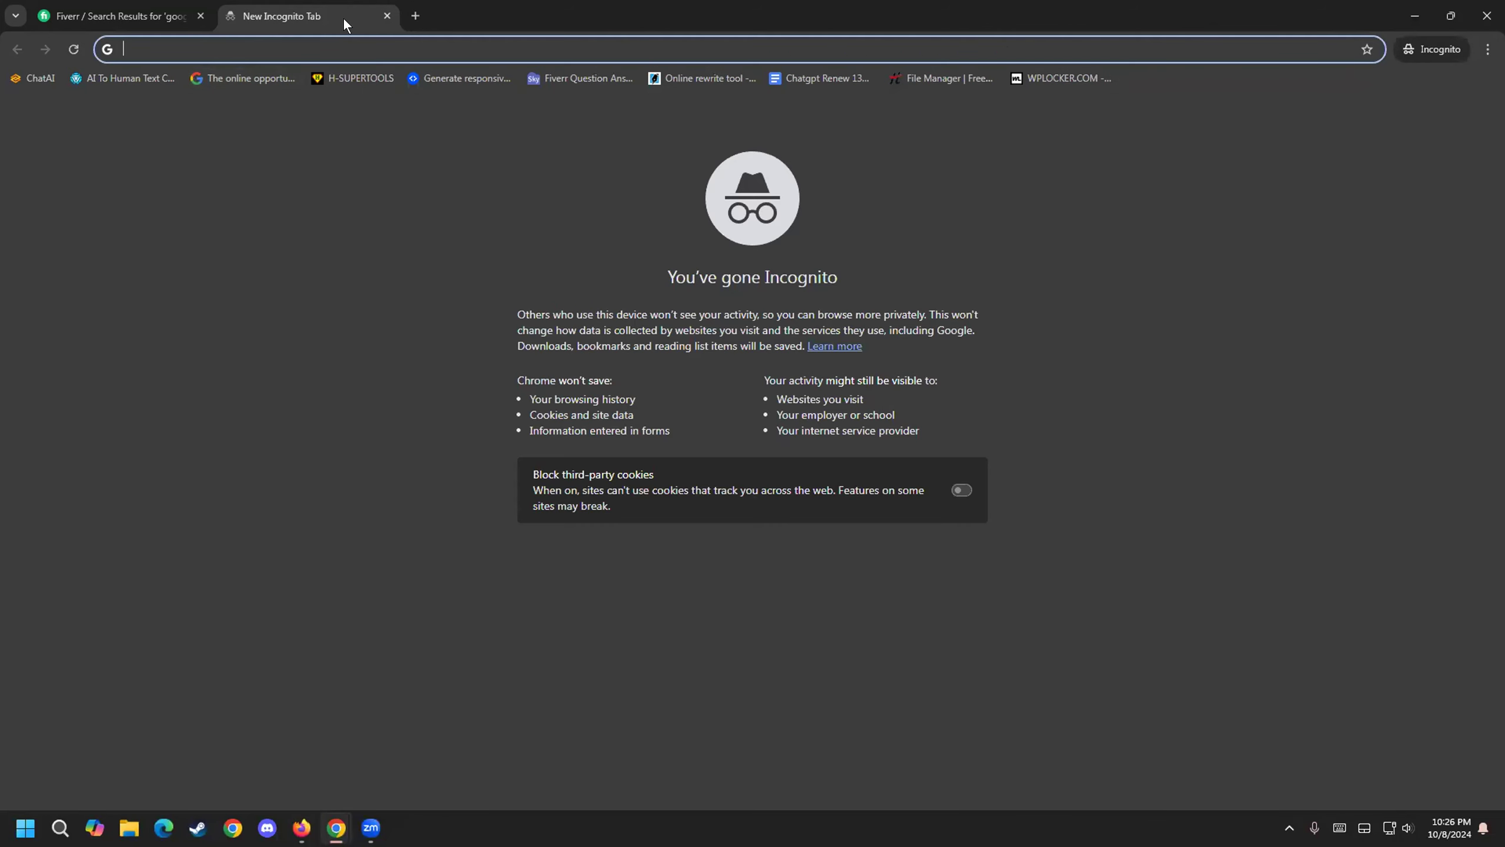
pyautogui.click(306, 827)
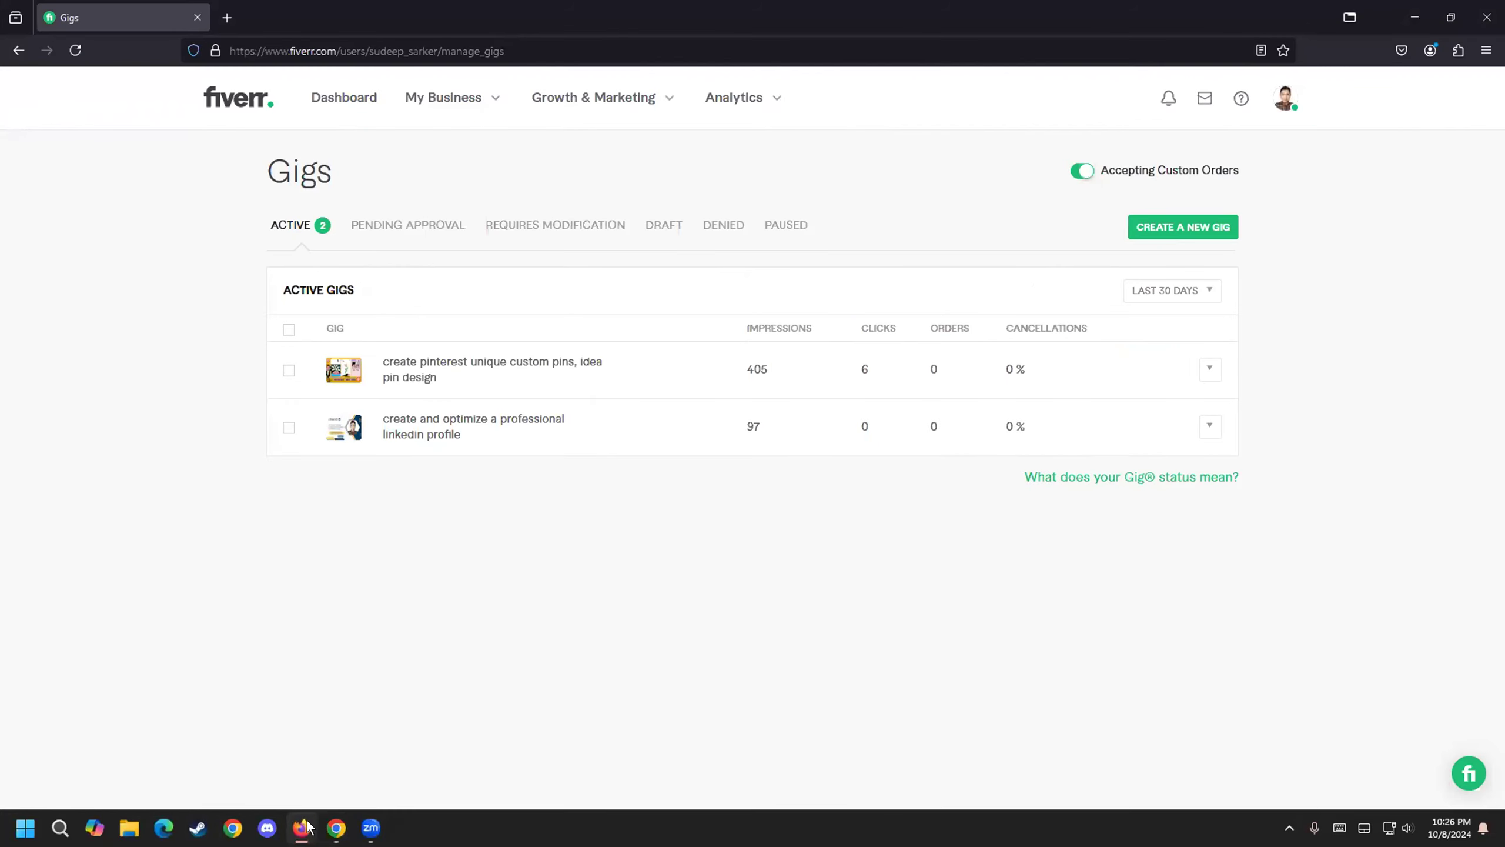
pyautogui.click(303, 829)
# - Switch to a regular Chrome window and change to the GamingSoup Google account
pyautogui.click(234, 827)
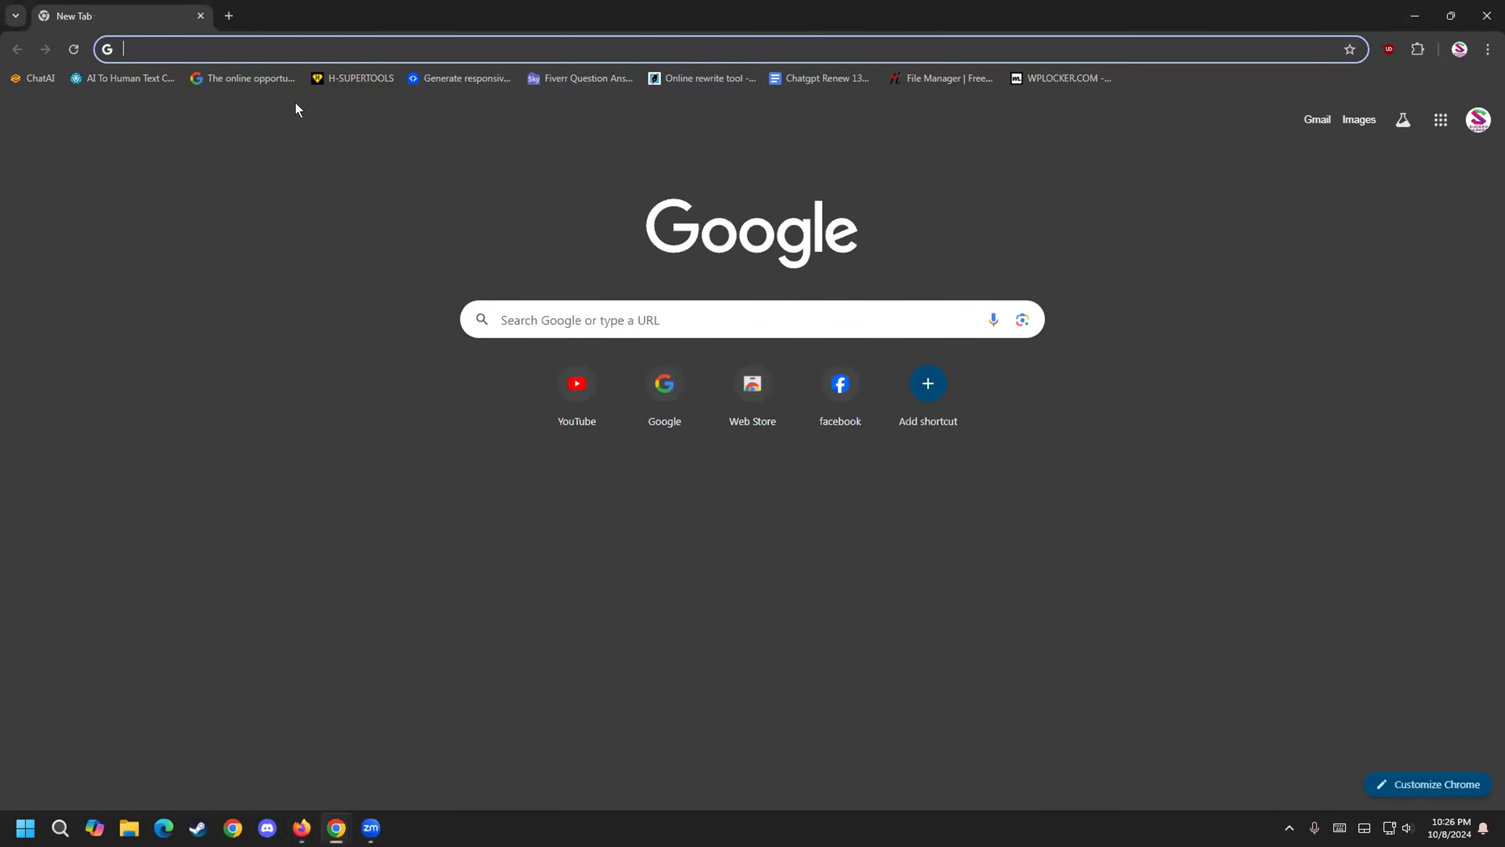
pyautogui.click(286, 46)
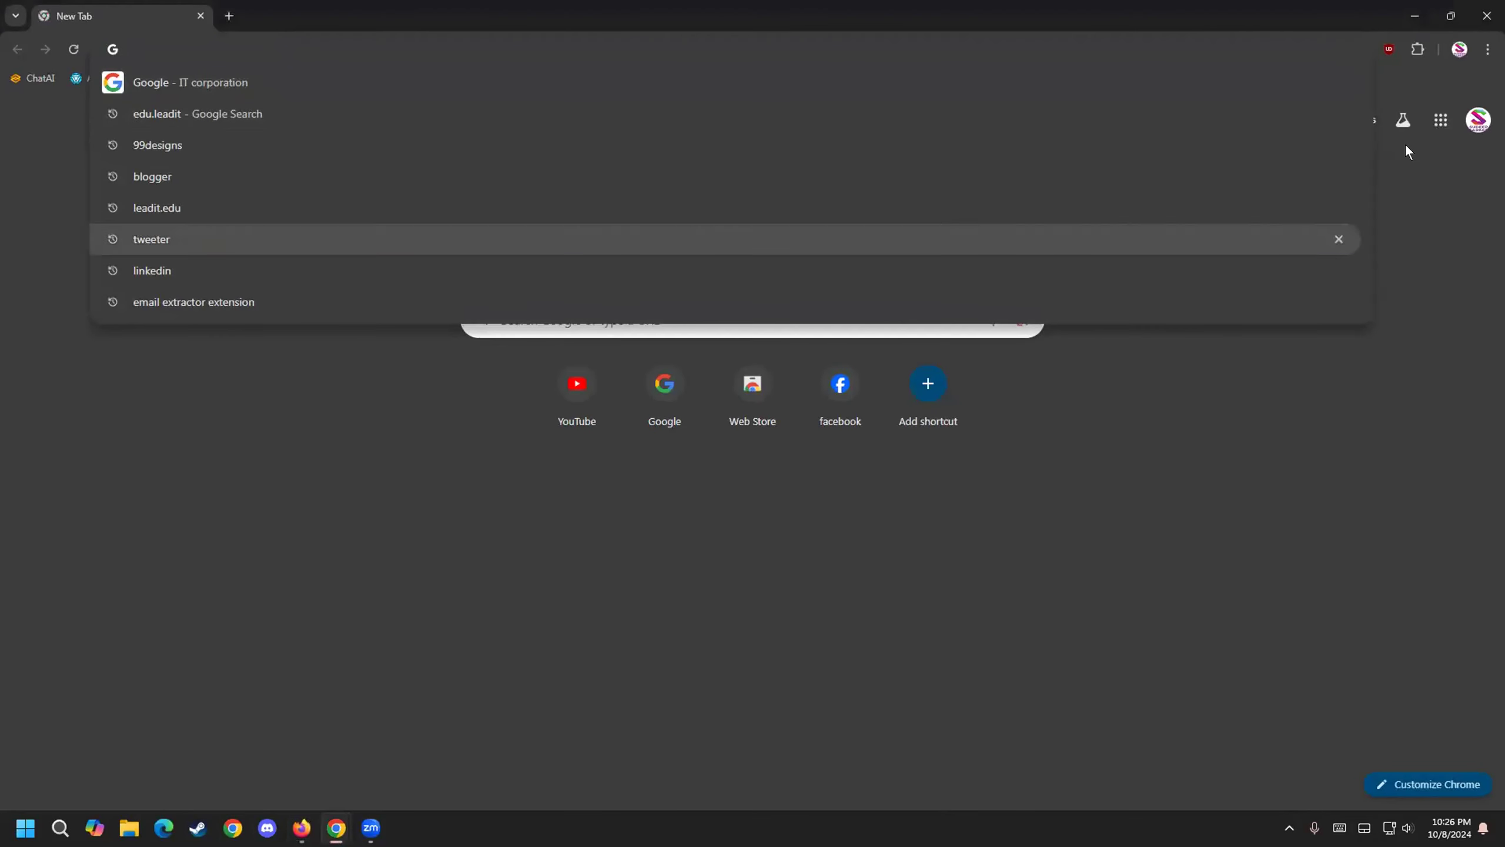
pyautogui.click(1469, 124)
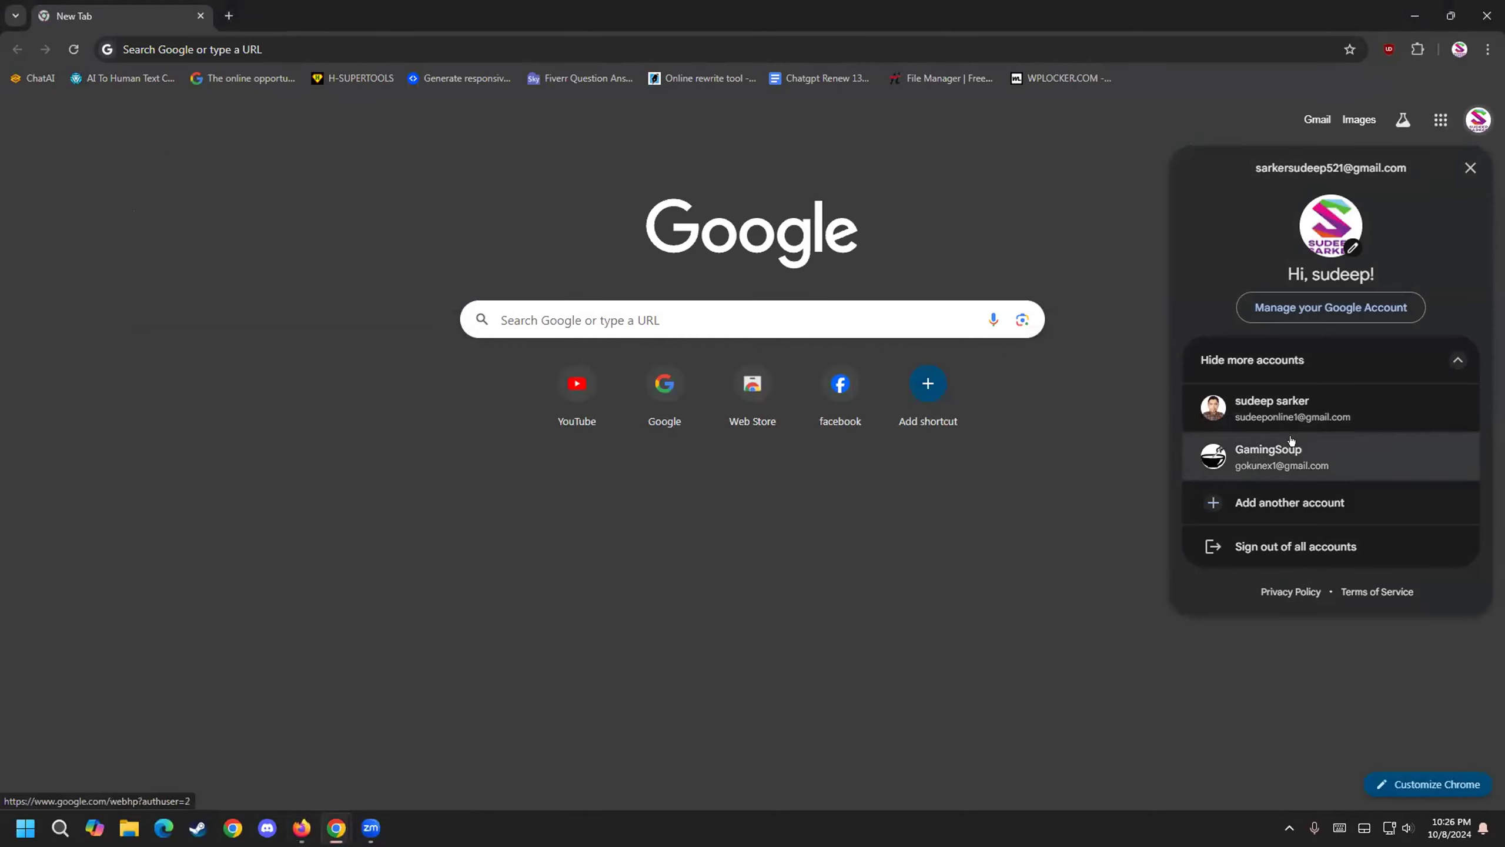
pyautogui.click(1250, 444)
# - Search Google for adsense and open the Google AdSense website from the results
pyautogui.click(704, 397)
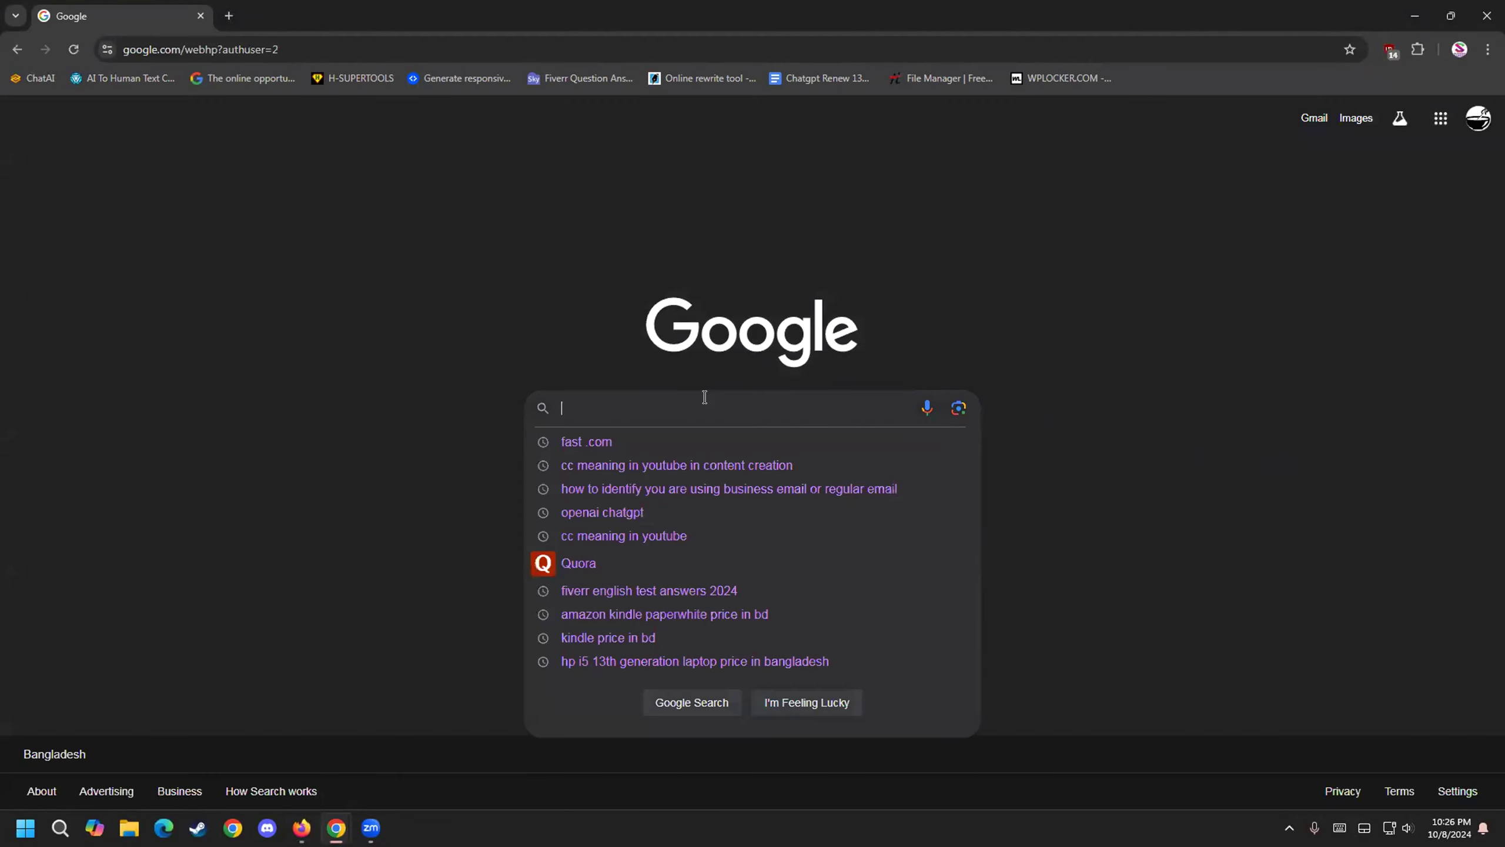
pyautogui.write('adse')
pyautogui.write('nse')
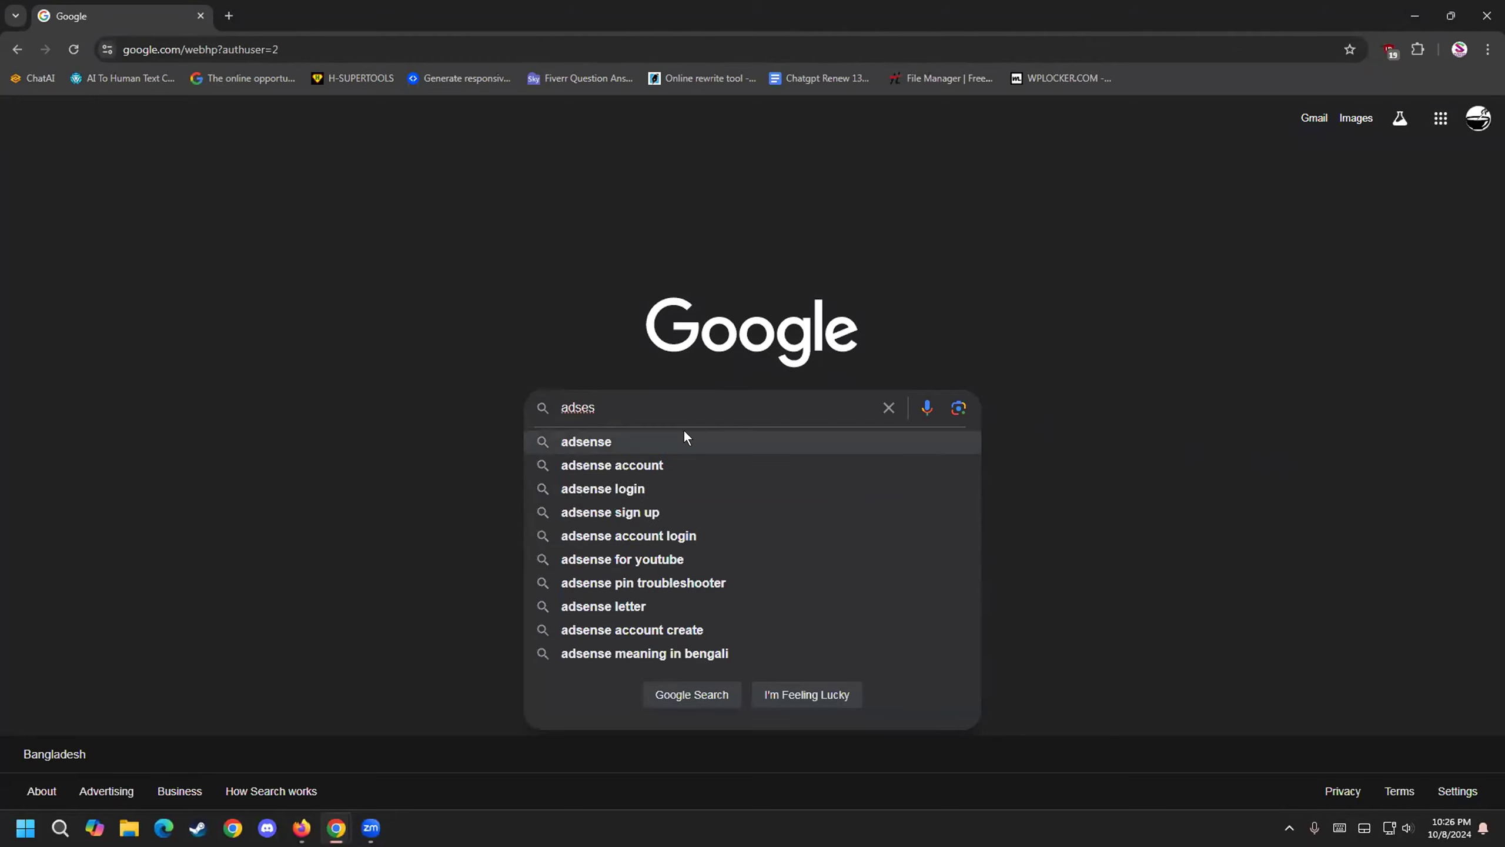
pyautogui.click(684, 431)
pyautogui.click(244, 267)
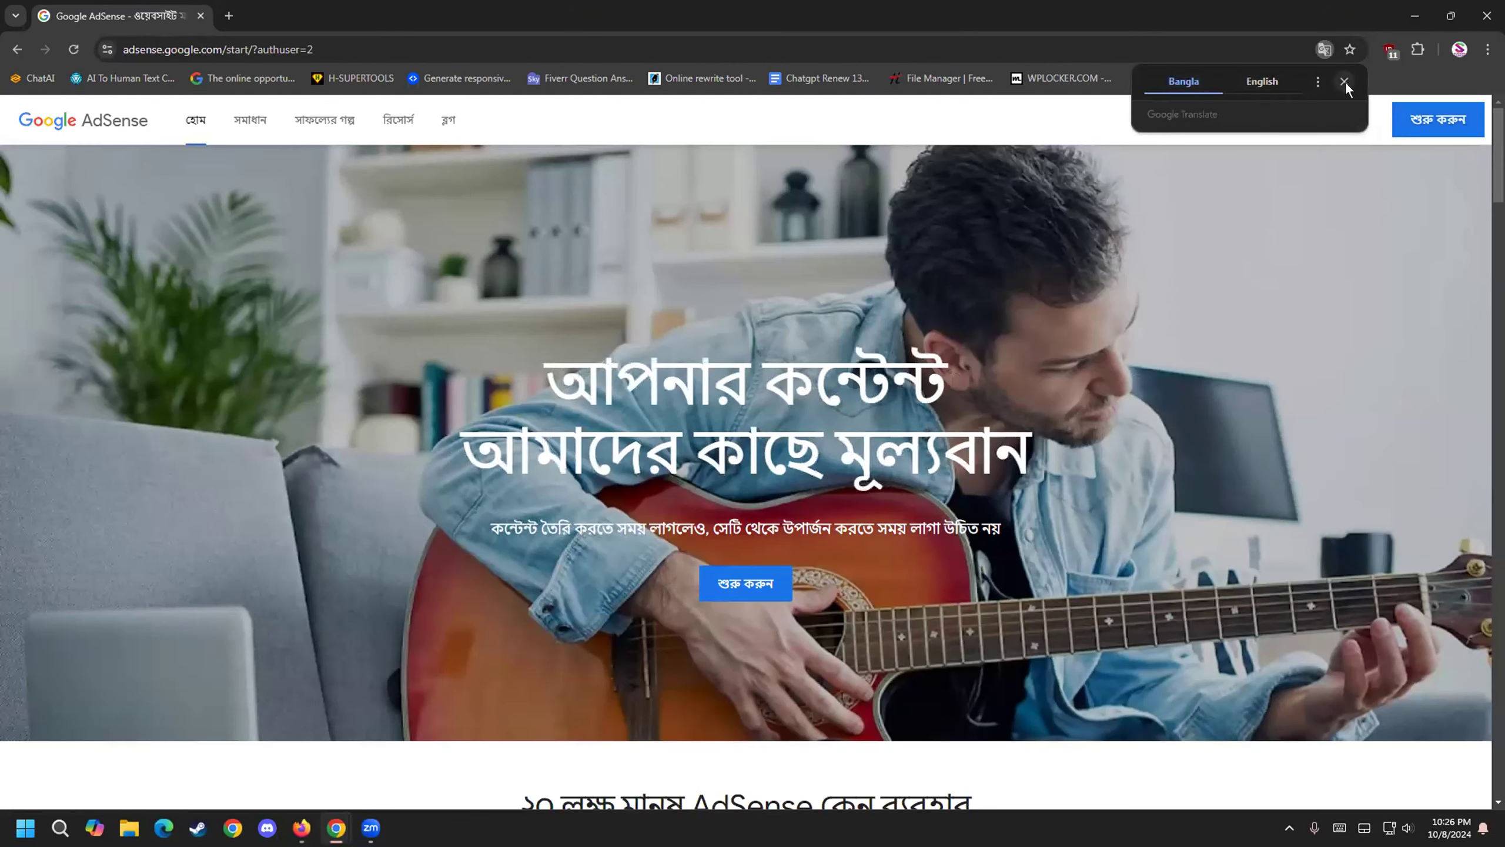
# - Dismiss the translation offer and sign in to AdSense with the GamingSoup account
pyautogui.click(1344, 81)
pyautogui.click(1398, 123)
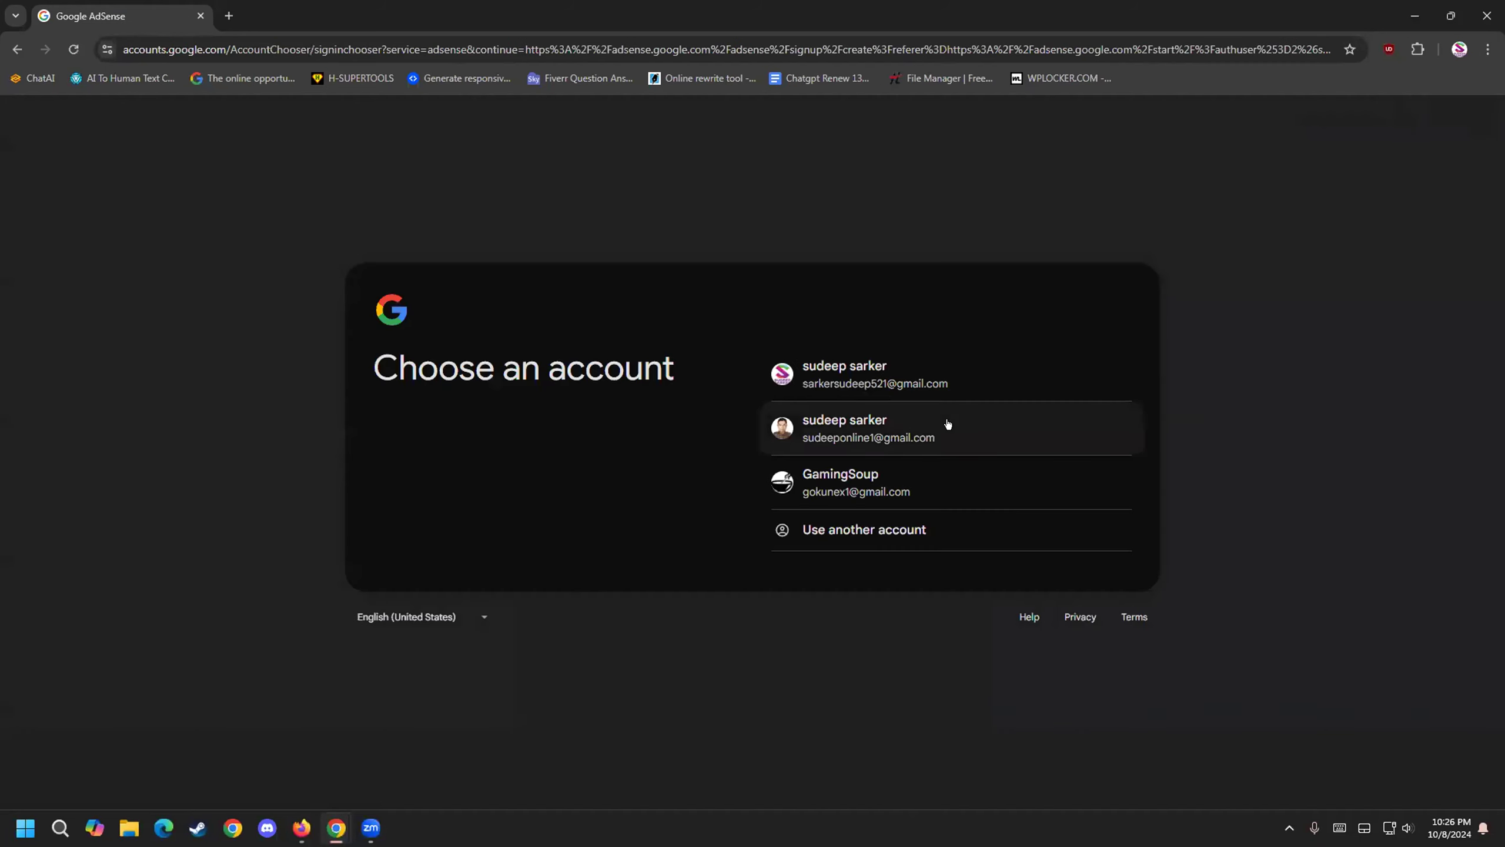
pyautogui.click(919, 462)
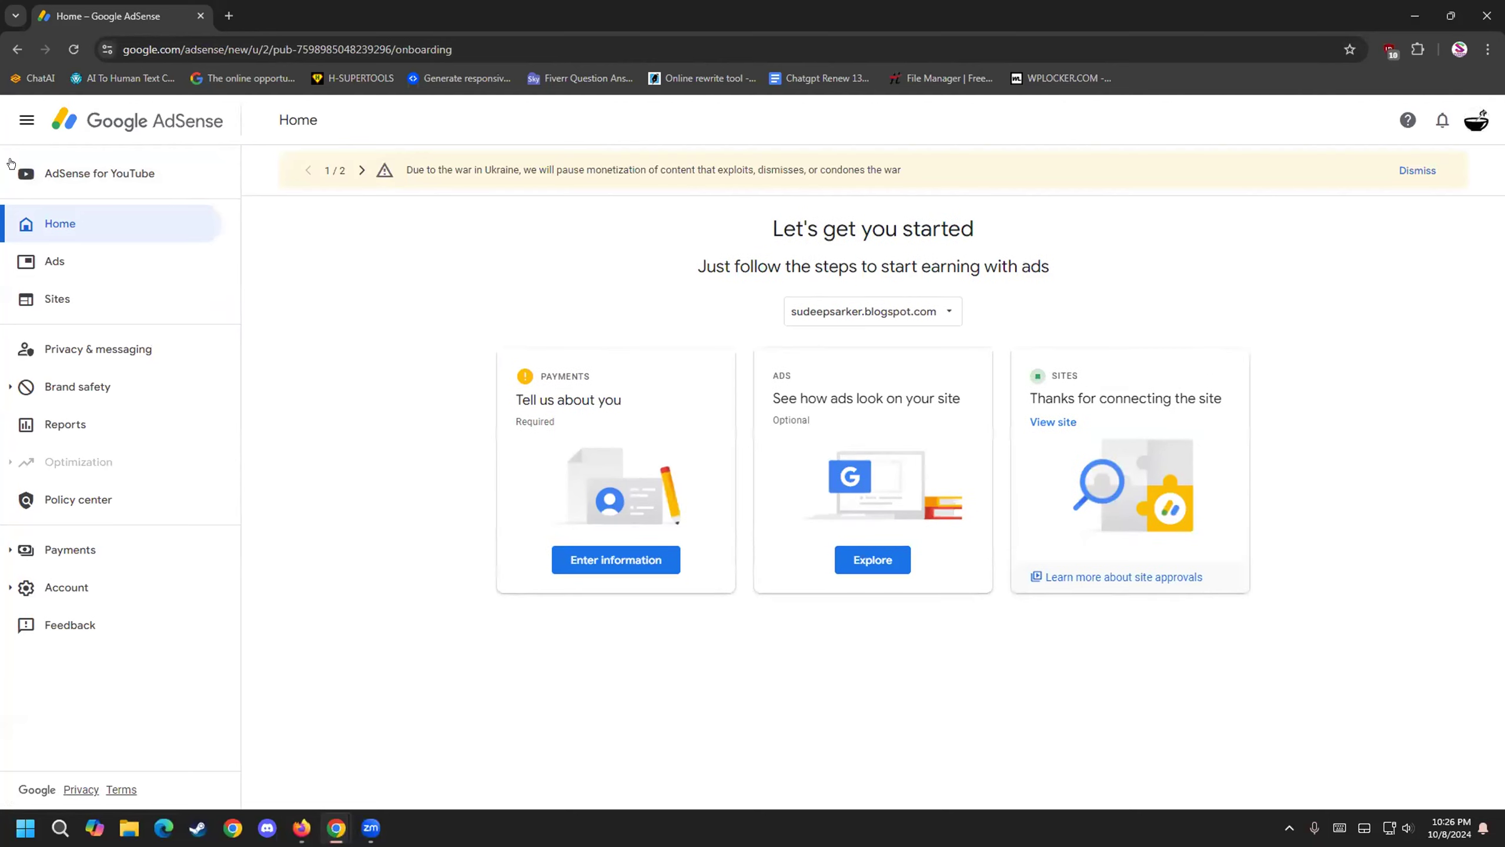
# - Examine AdSense's Sites list and Home page, and check which Google accounts are signed in
pyautogui.click(122, 305)
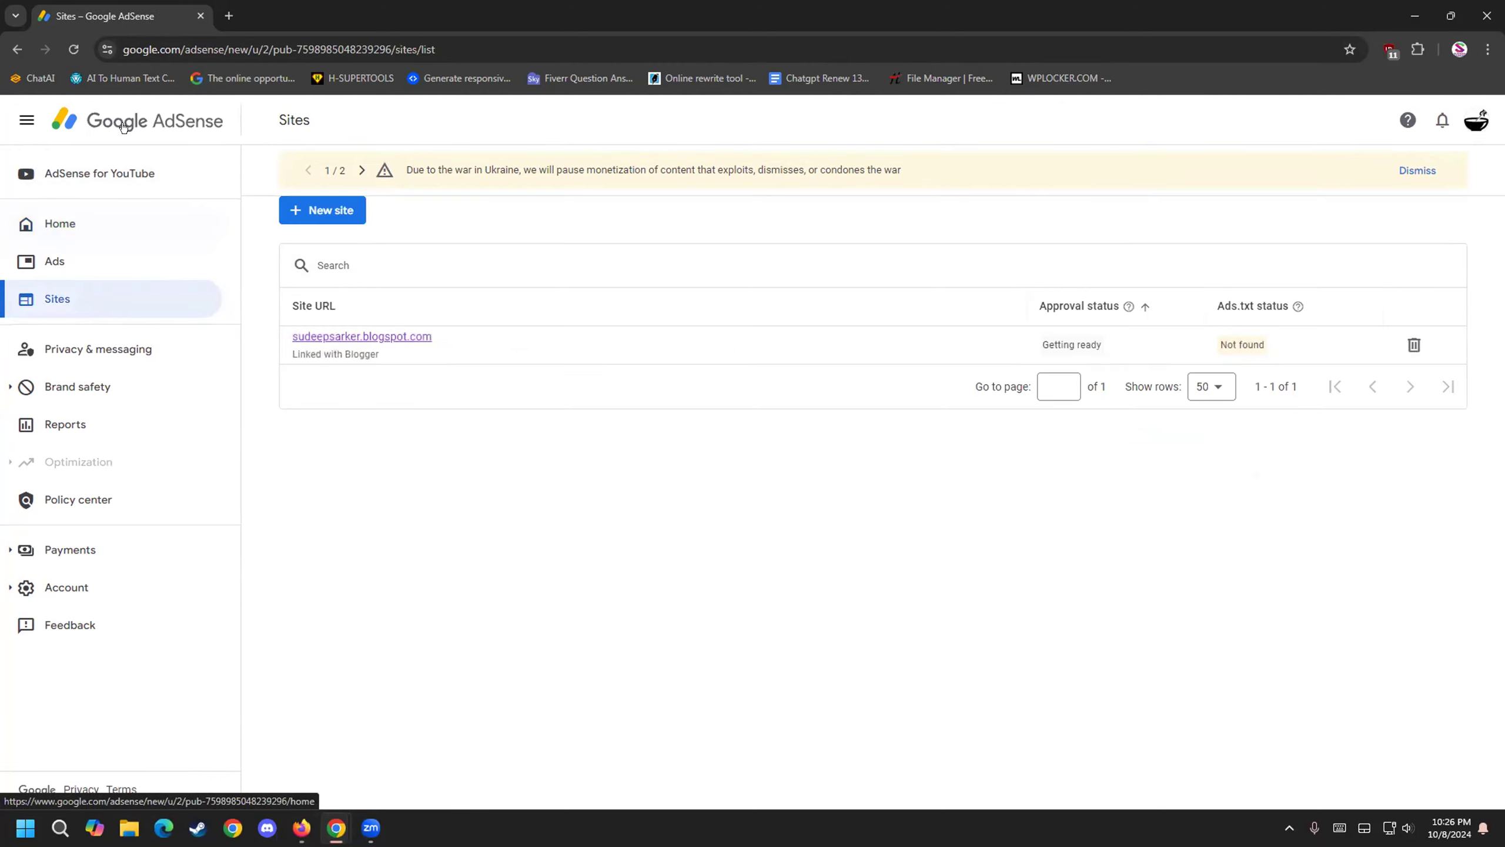
pyautogui.click(107, 223)
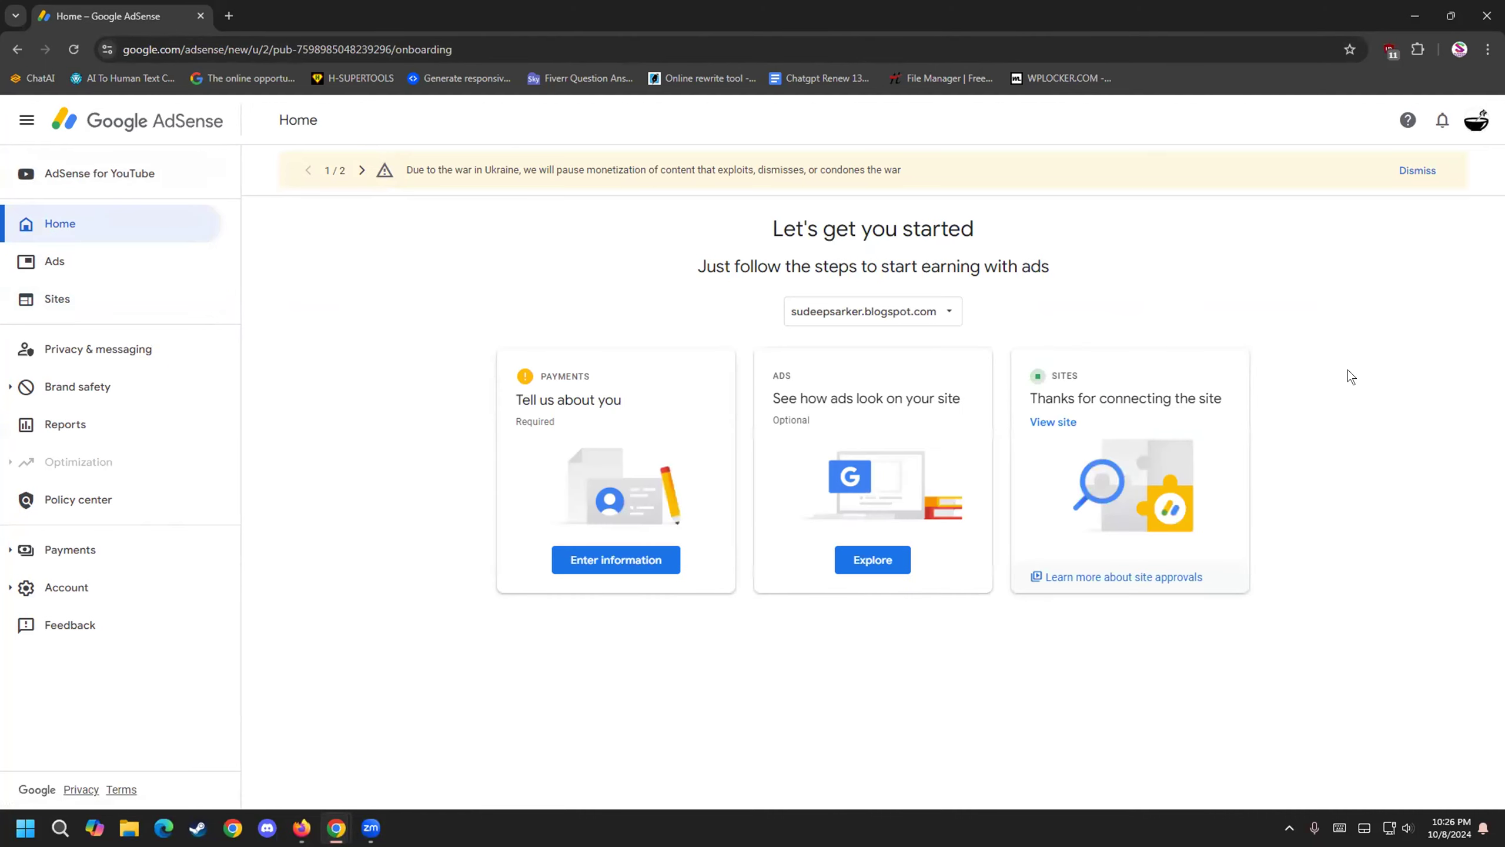
pyautogui.click(96, 121)
pyautogui.click(345, 214)
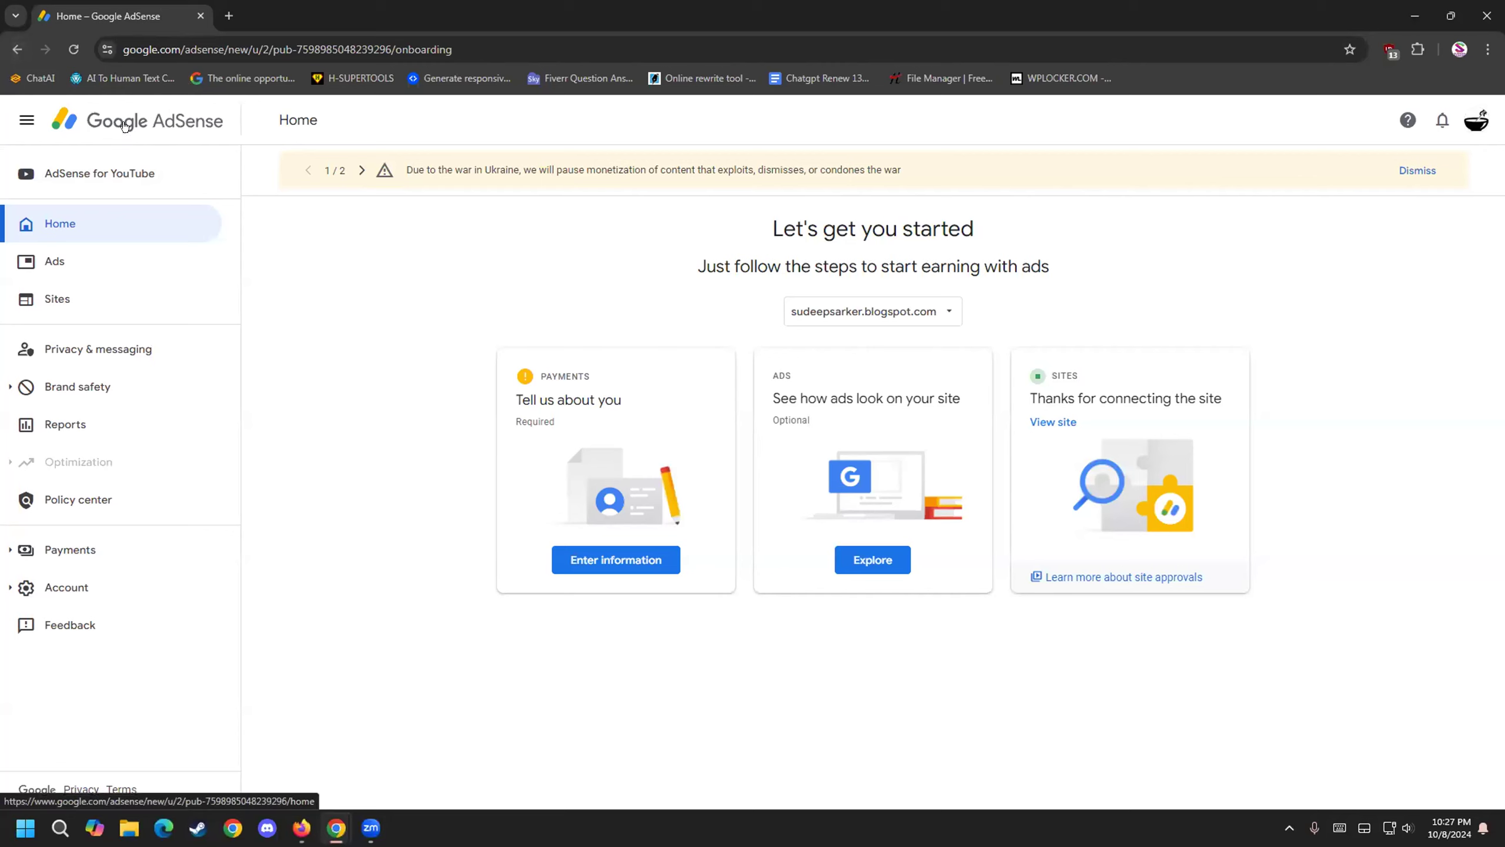
pyautogui.click(17, 49)
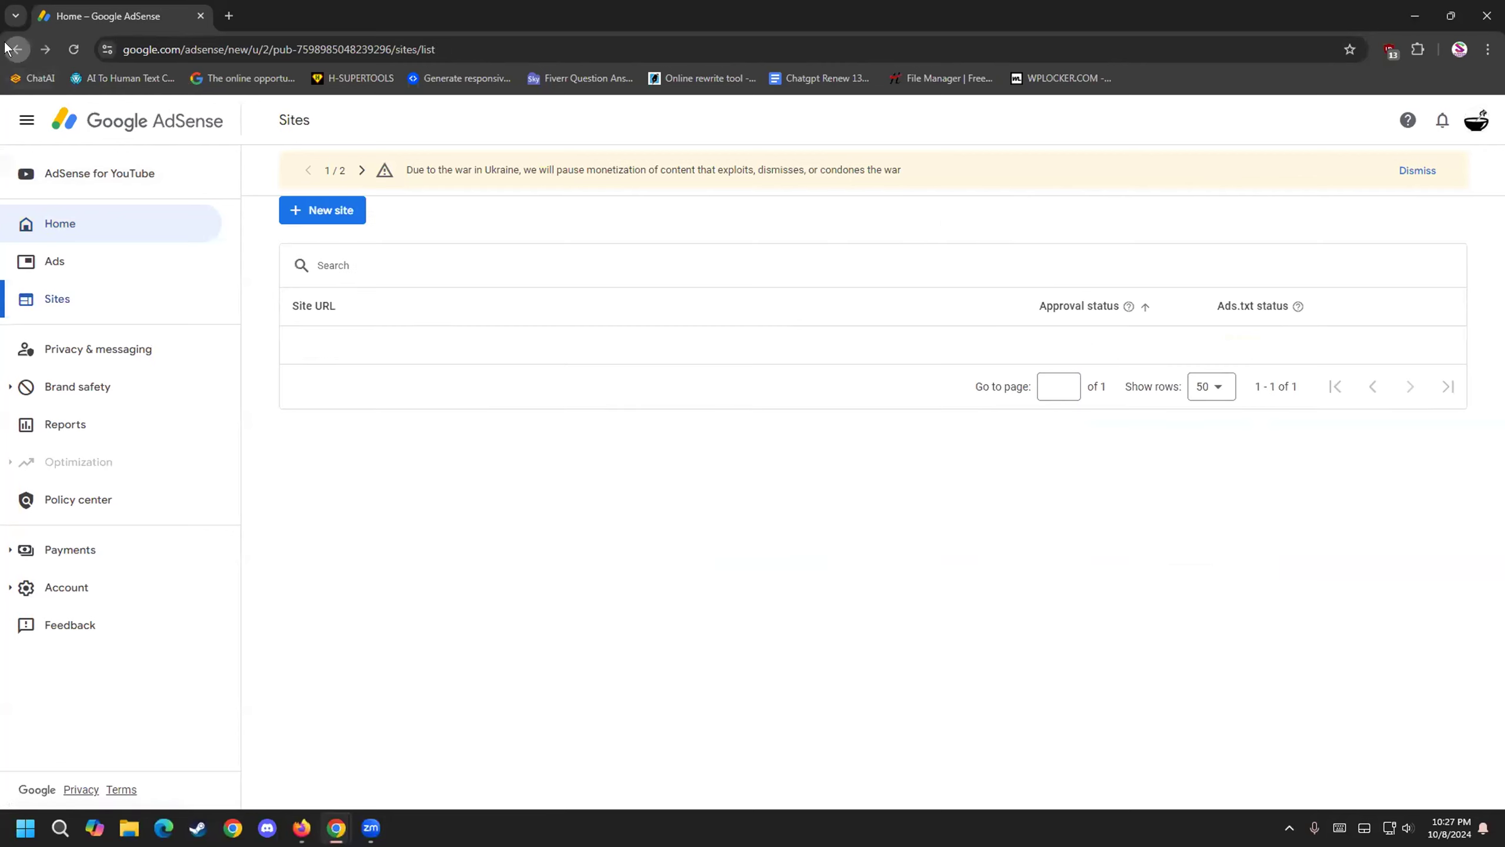
pyautogui.click(44, 50)
pyautogui.click(1477, 122)
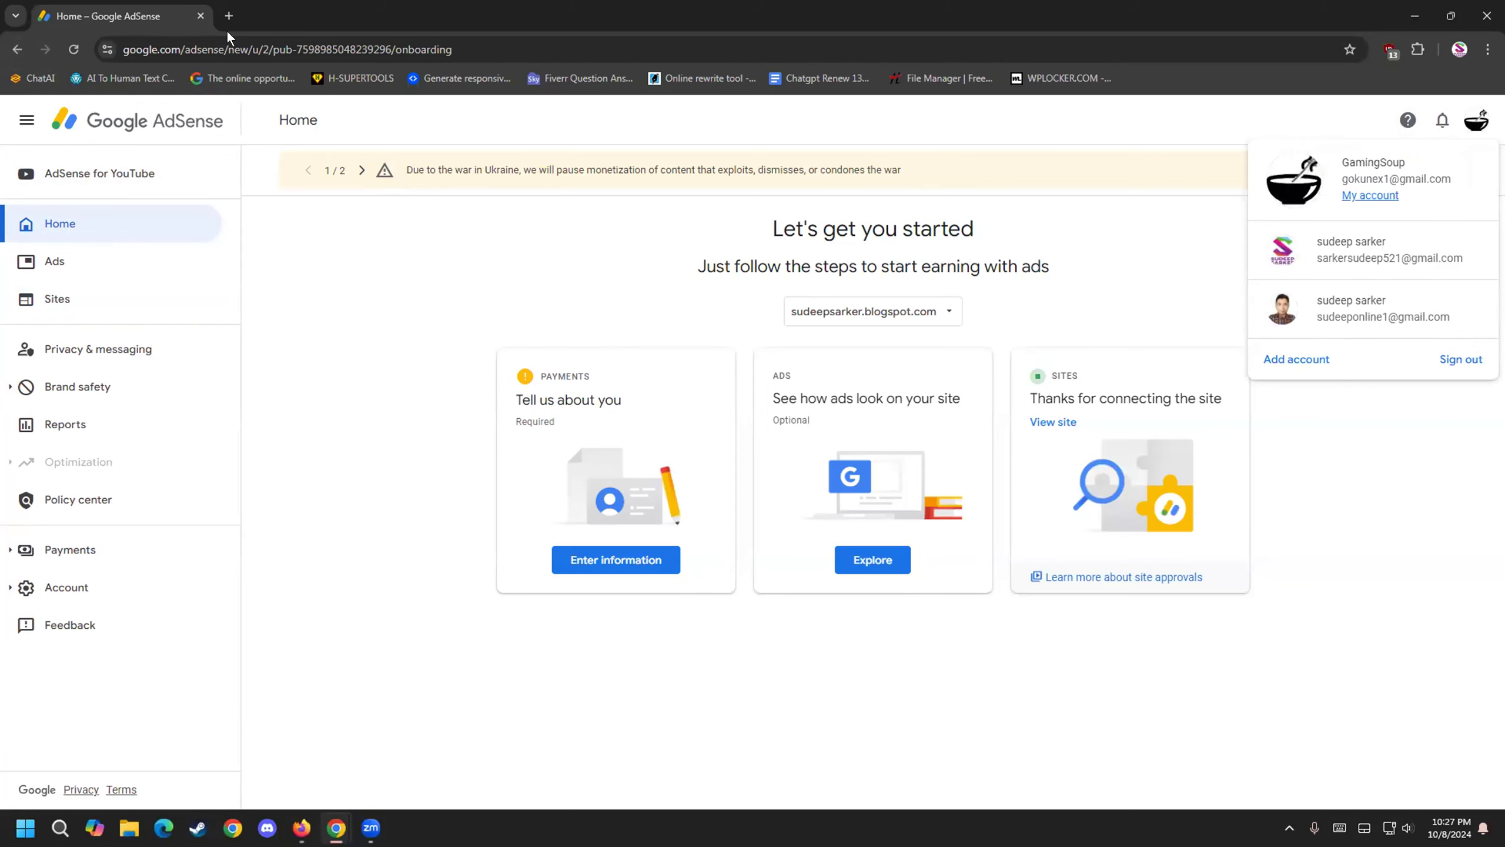
# - Search Google for google ad and open the Google Ads website from the list of Google apps
pyautogui.click(238, 54)
pyautogui.write('google ad')
pyautogui.press('BackSpace')
pyautogui.press('Return')
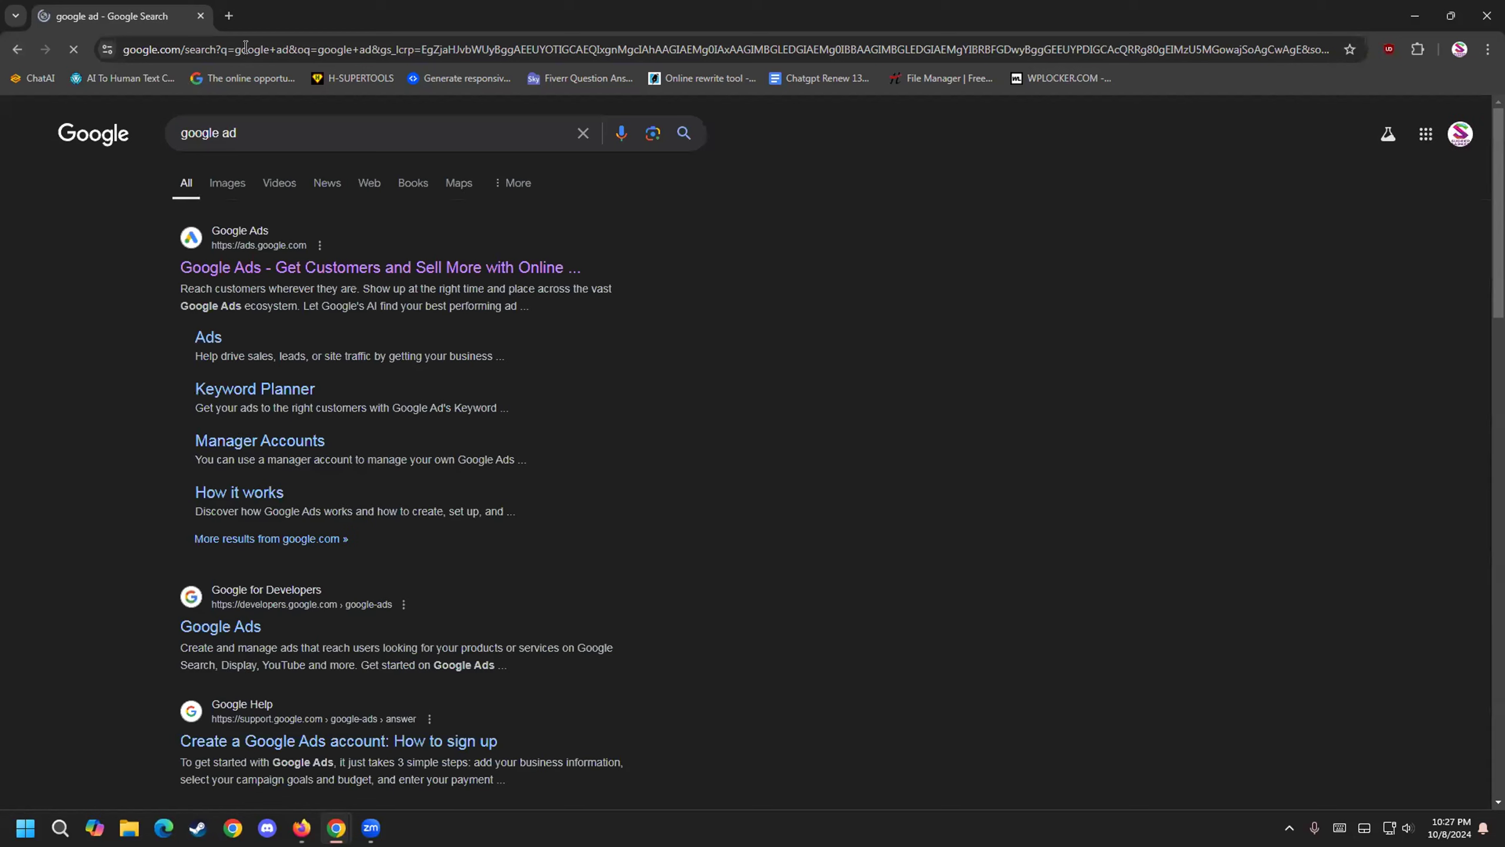
pyautogui.click(1427, 138)
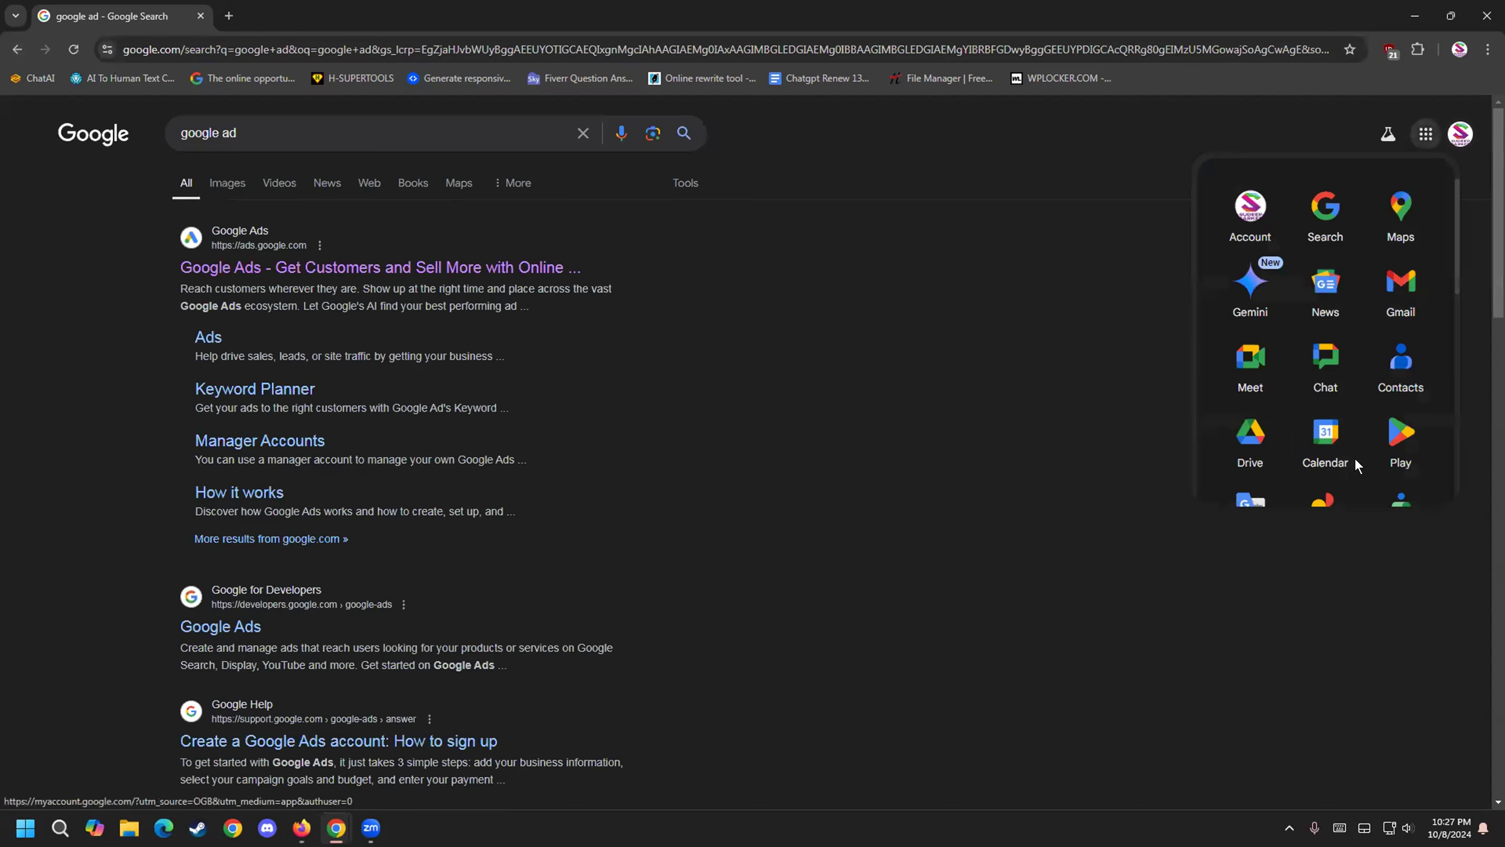
pyautogui.scroll(-8, 1357, 427)
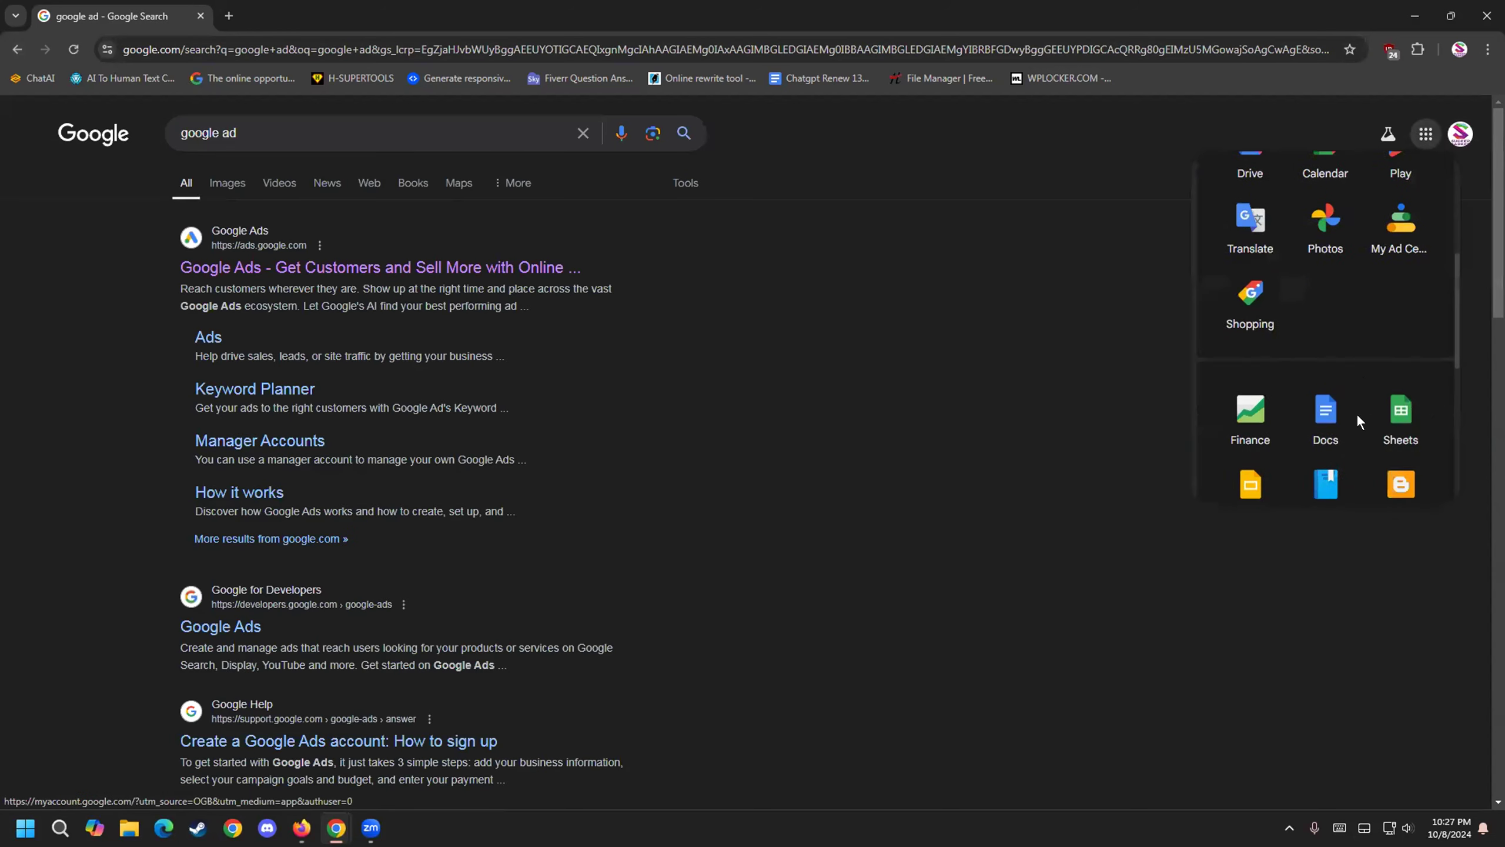
pyautogui.scroll(-2, 1374, 414)
pyautogui.click(1400, 317)
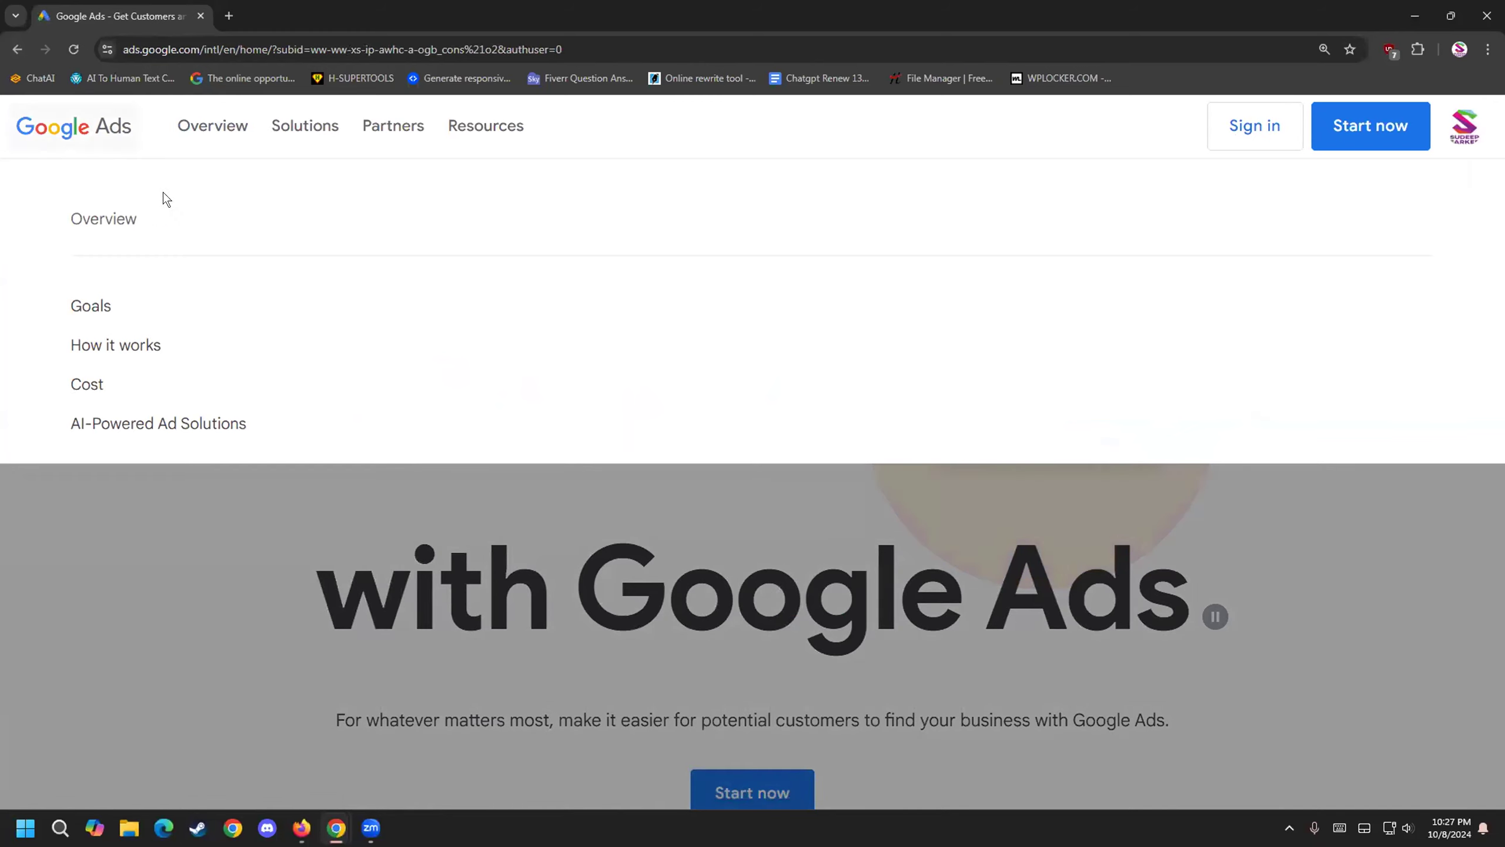
# - Try another signed-in account on the Google Ads website, and go back to the AdSense Home page
pyautogui.click(1457, 123)
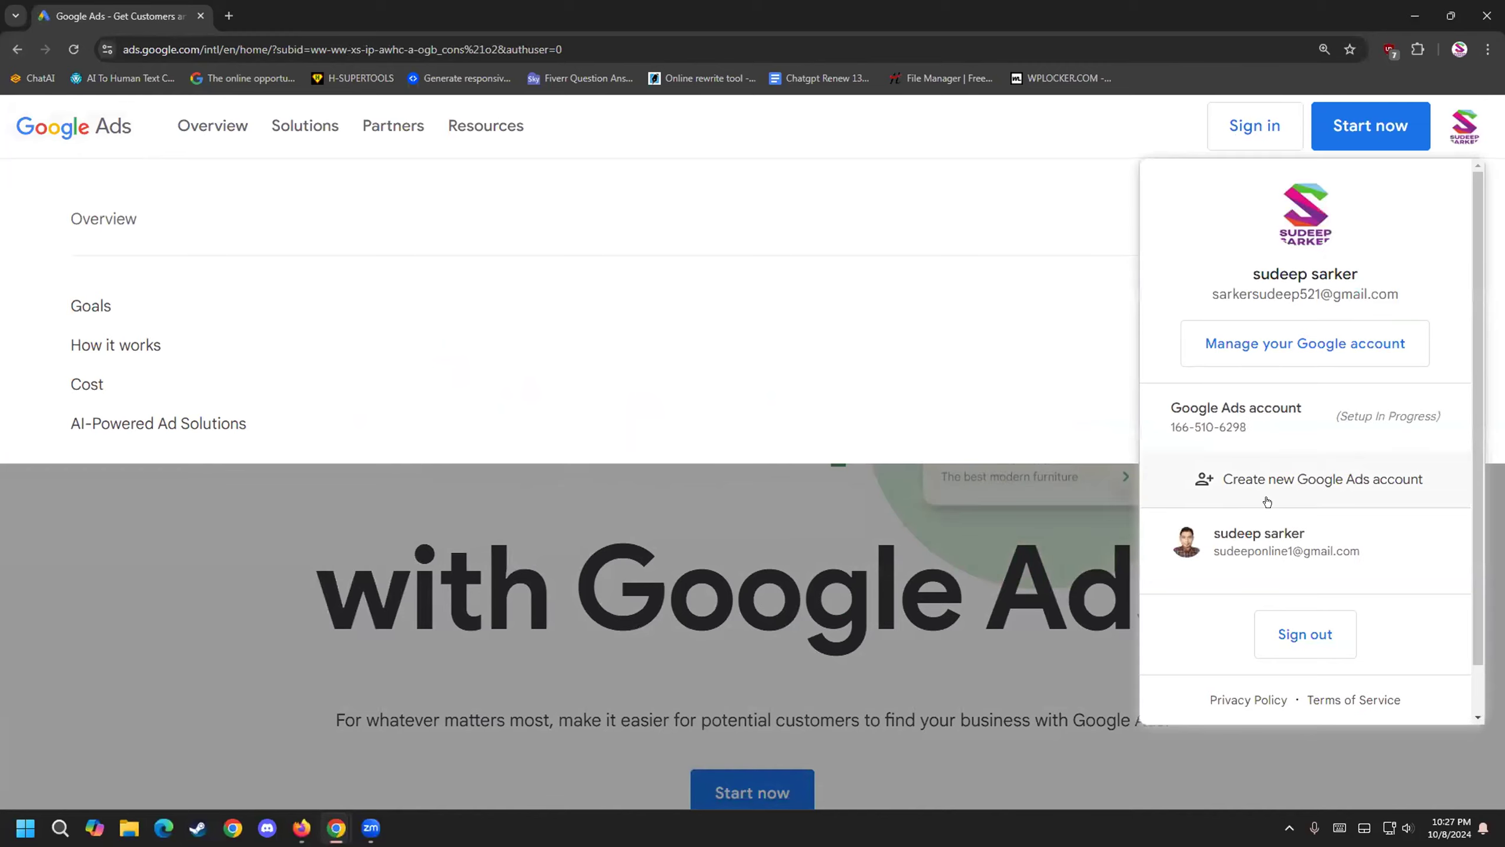
pyautogui.click(1272, 528)
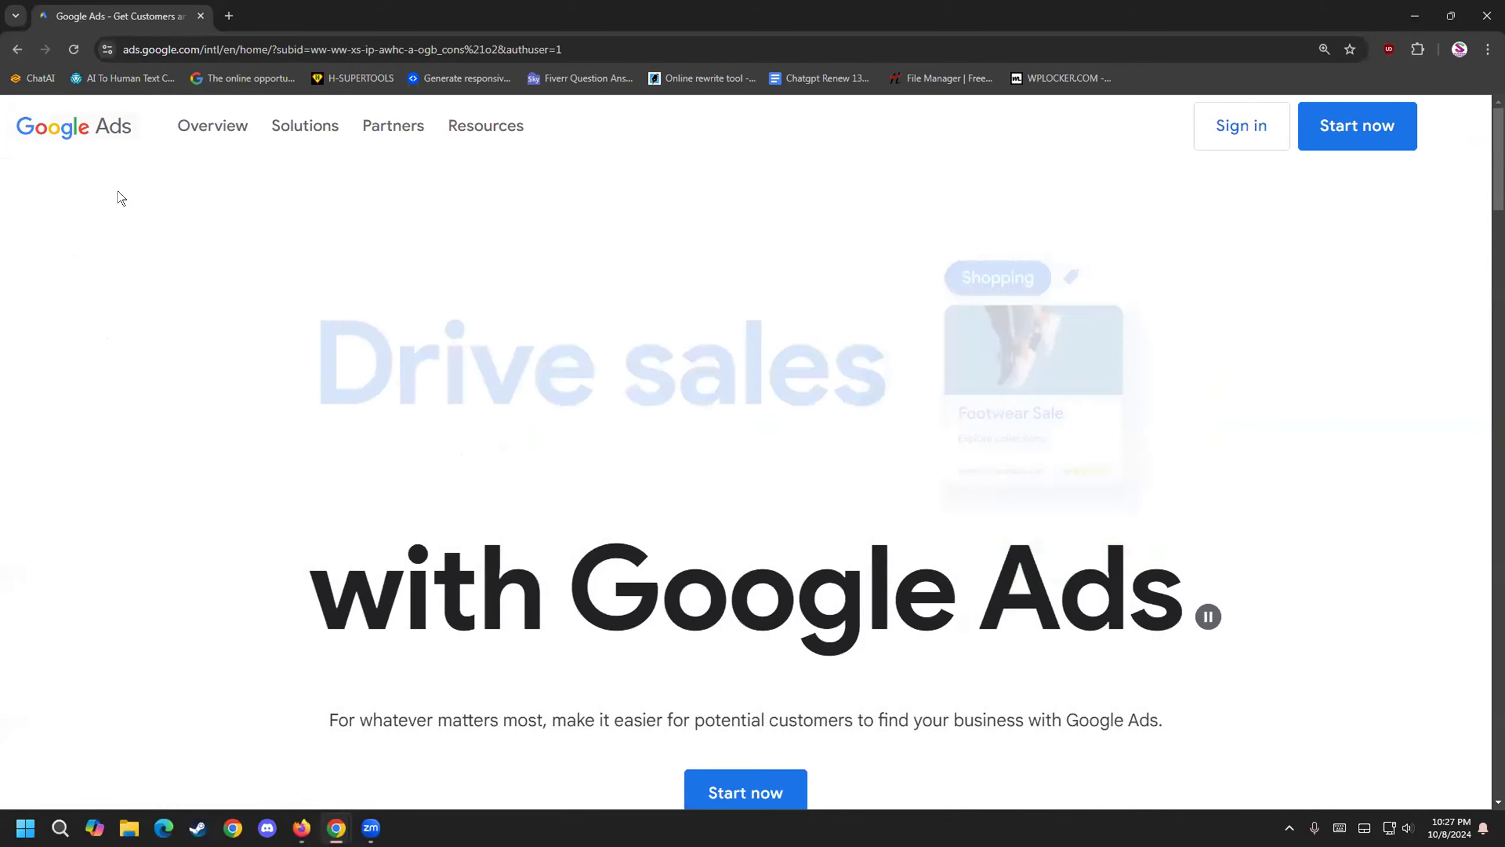
pyautogui.moveTo(106, 115)
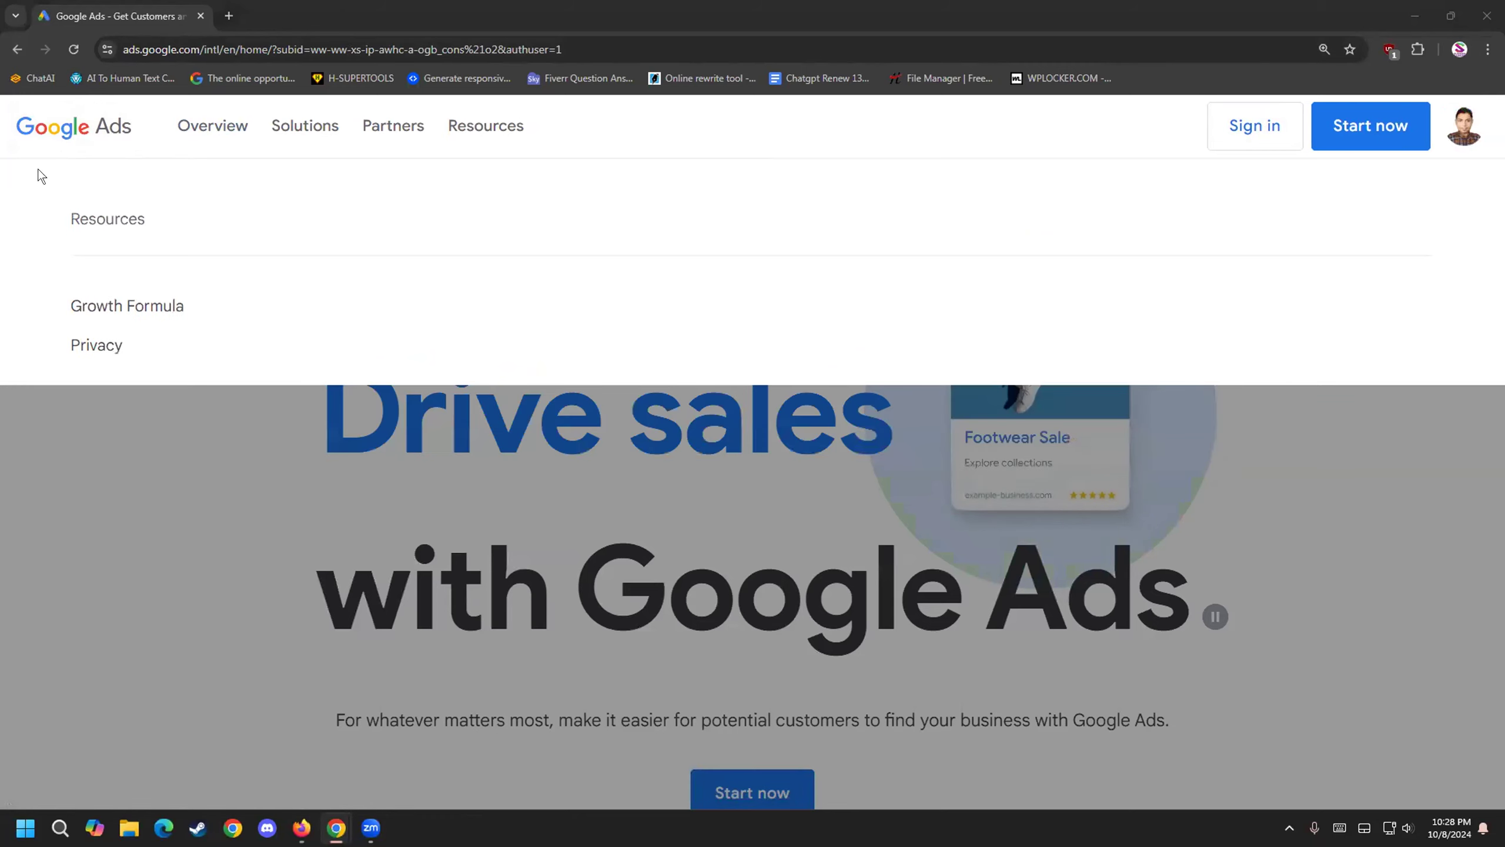
pyautogui.click(13, 47)
pyautogui.click(13, 49)
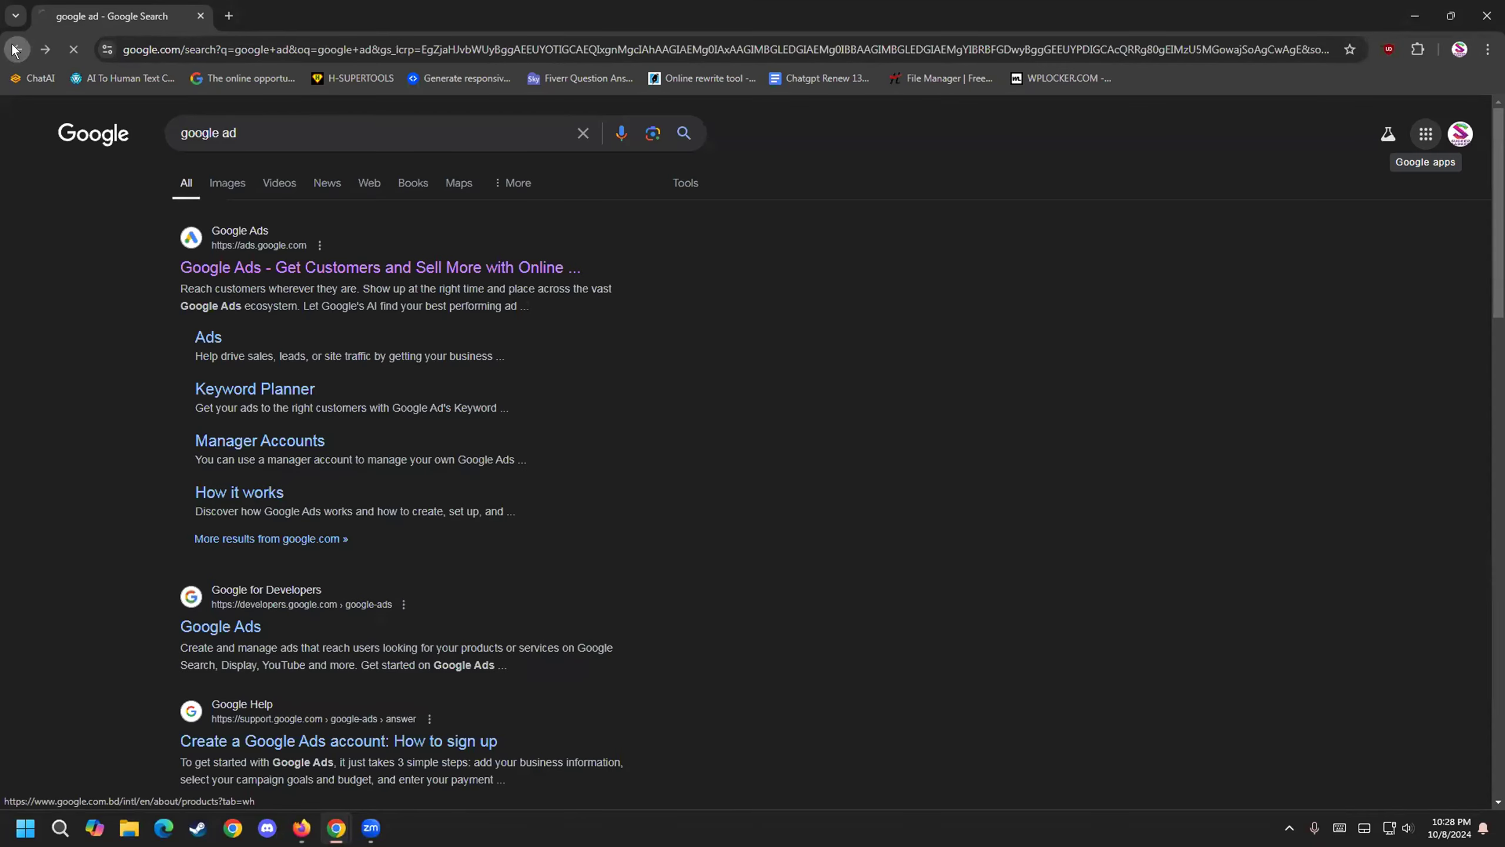
pyautogui.click(14, 49)
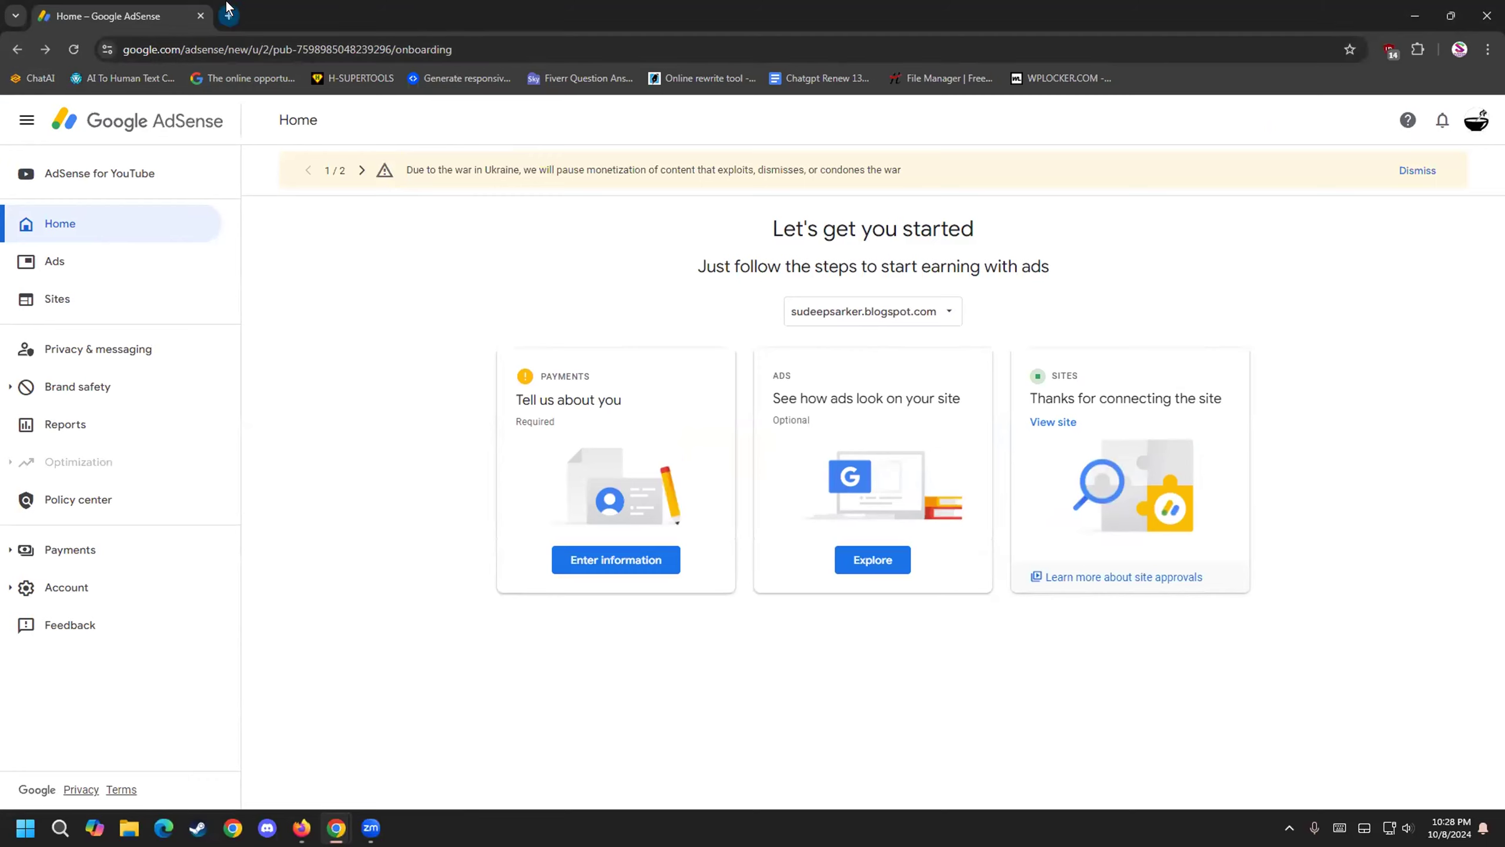
# - Open a new browser tab and switch Google to the GamingSoup account
pyautogui.hotkey('ctrl', 't')
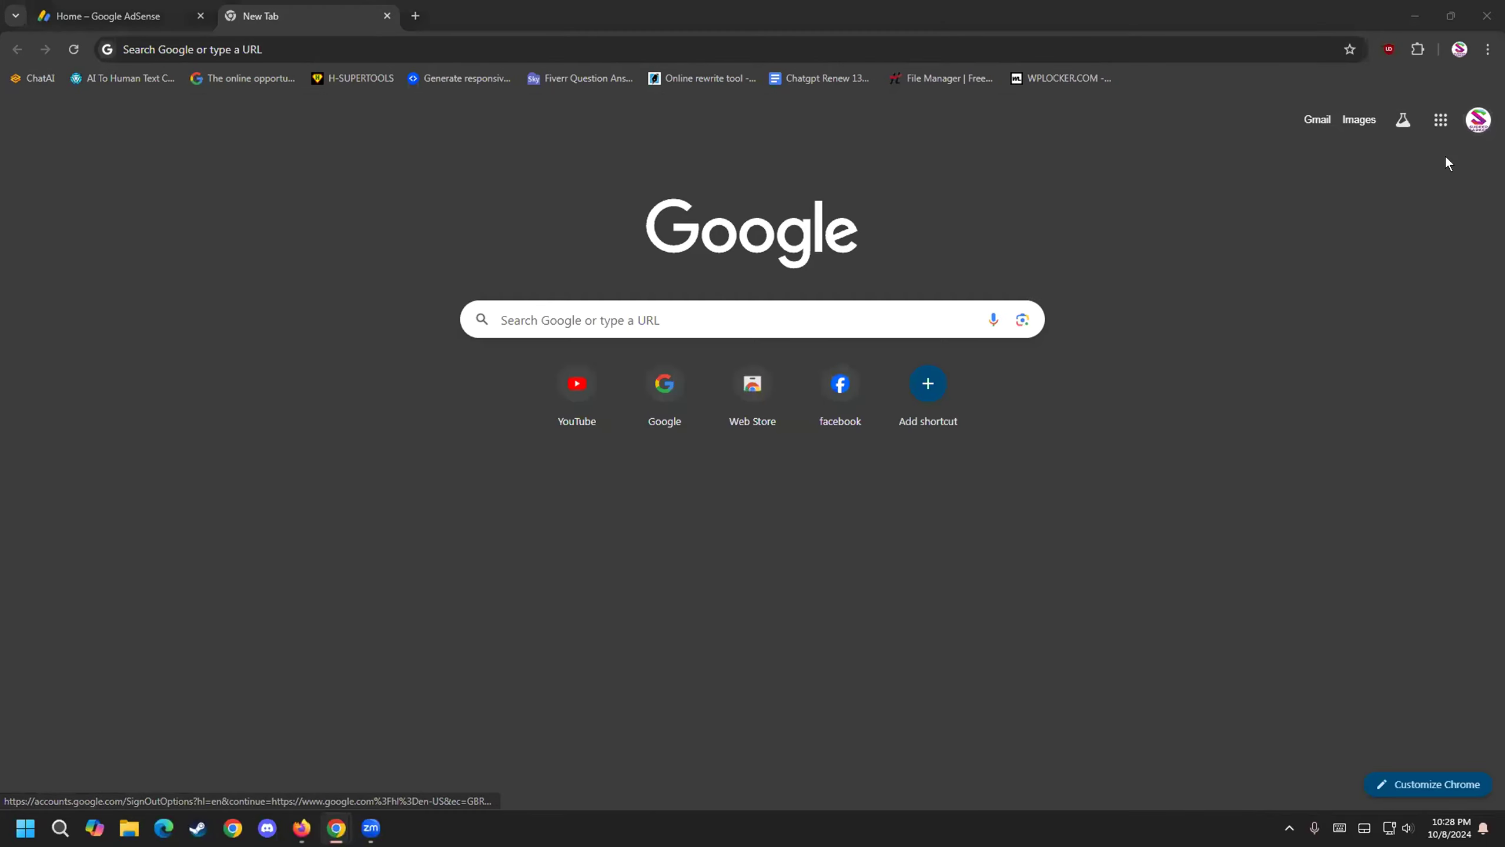
pyautogui.click(1478, 120)
pyautogui.click(1307, 456)
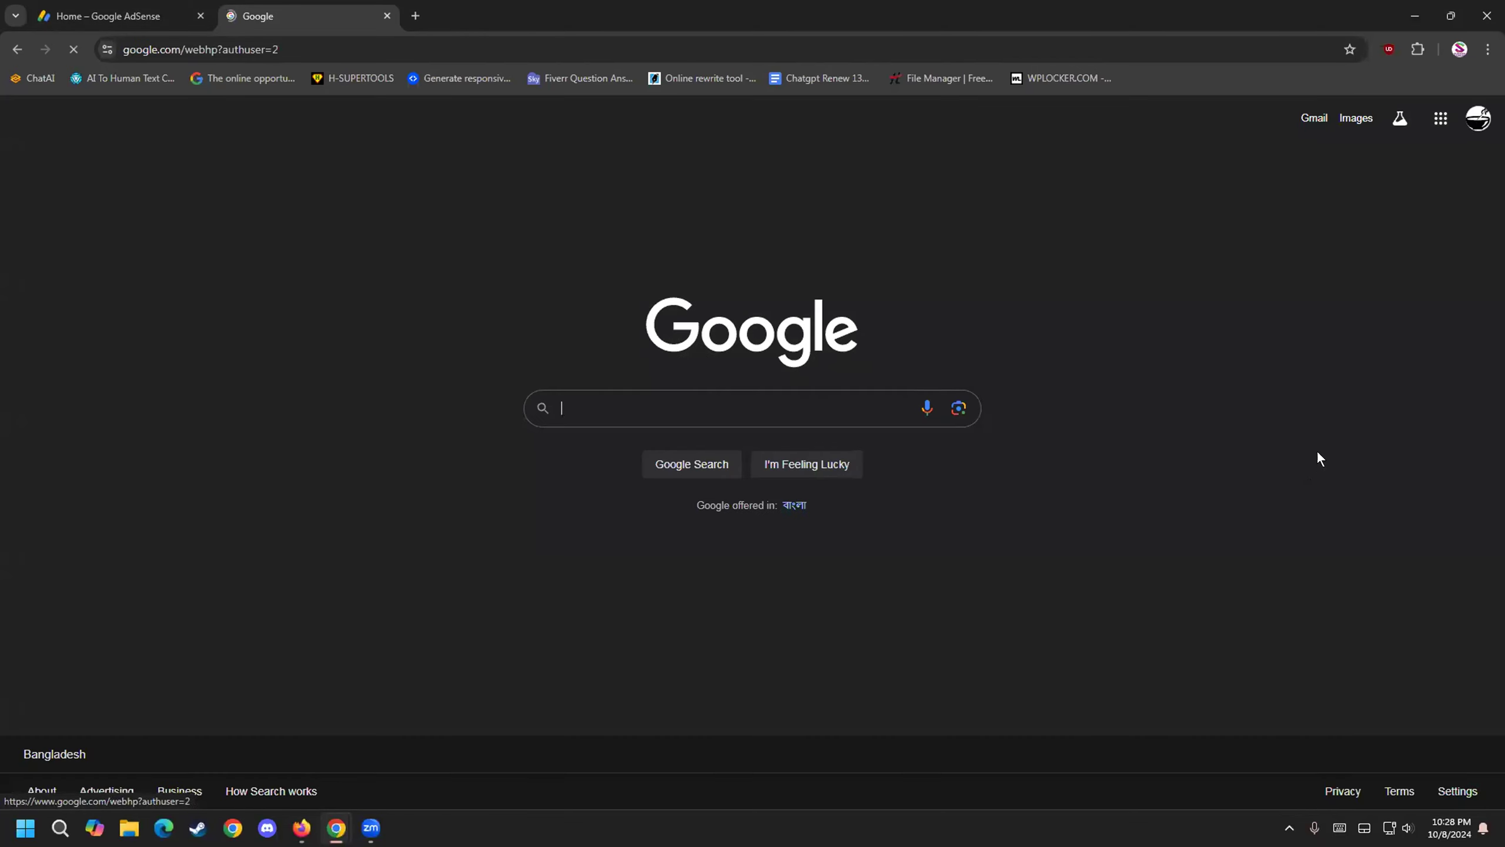
# - Open Google Ads from the list of Google apps and enter the account's campaign dashboard
pyautogui.click(1442, 118)
pyautogui.scroll(-6, 1424, 362)
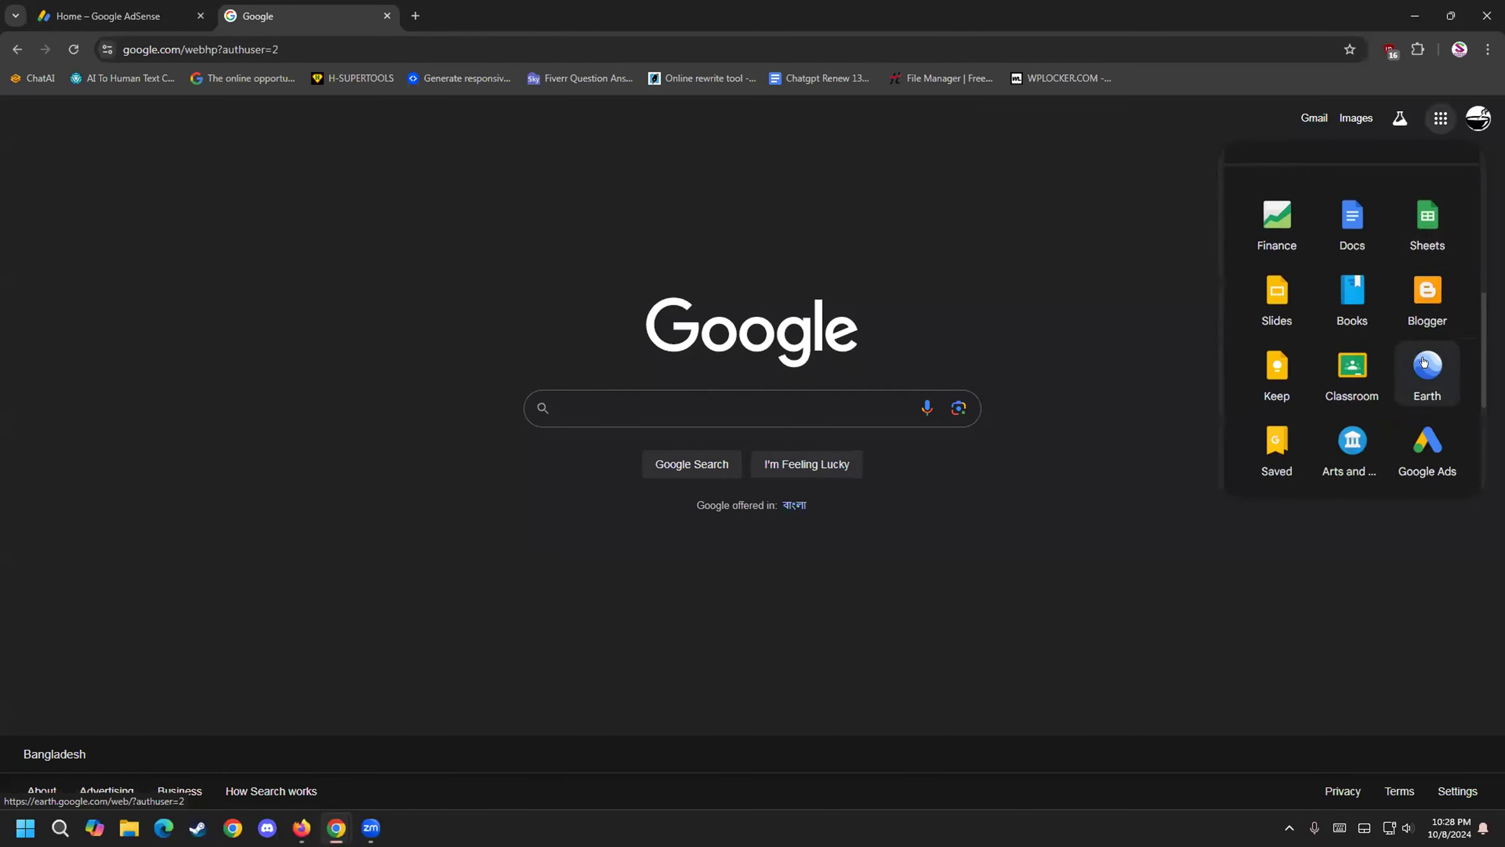
pyautogui.scroll(-3, 1424, 362)
pyautogui.click(1428, 293)
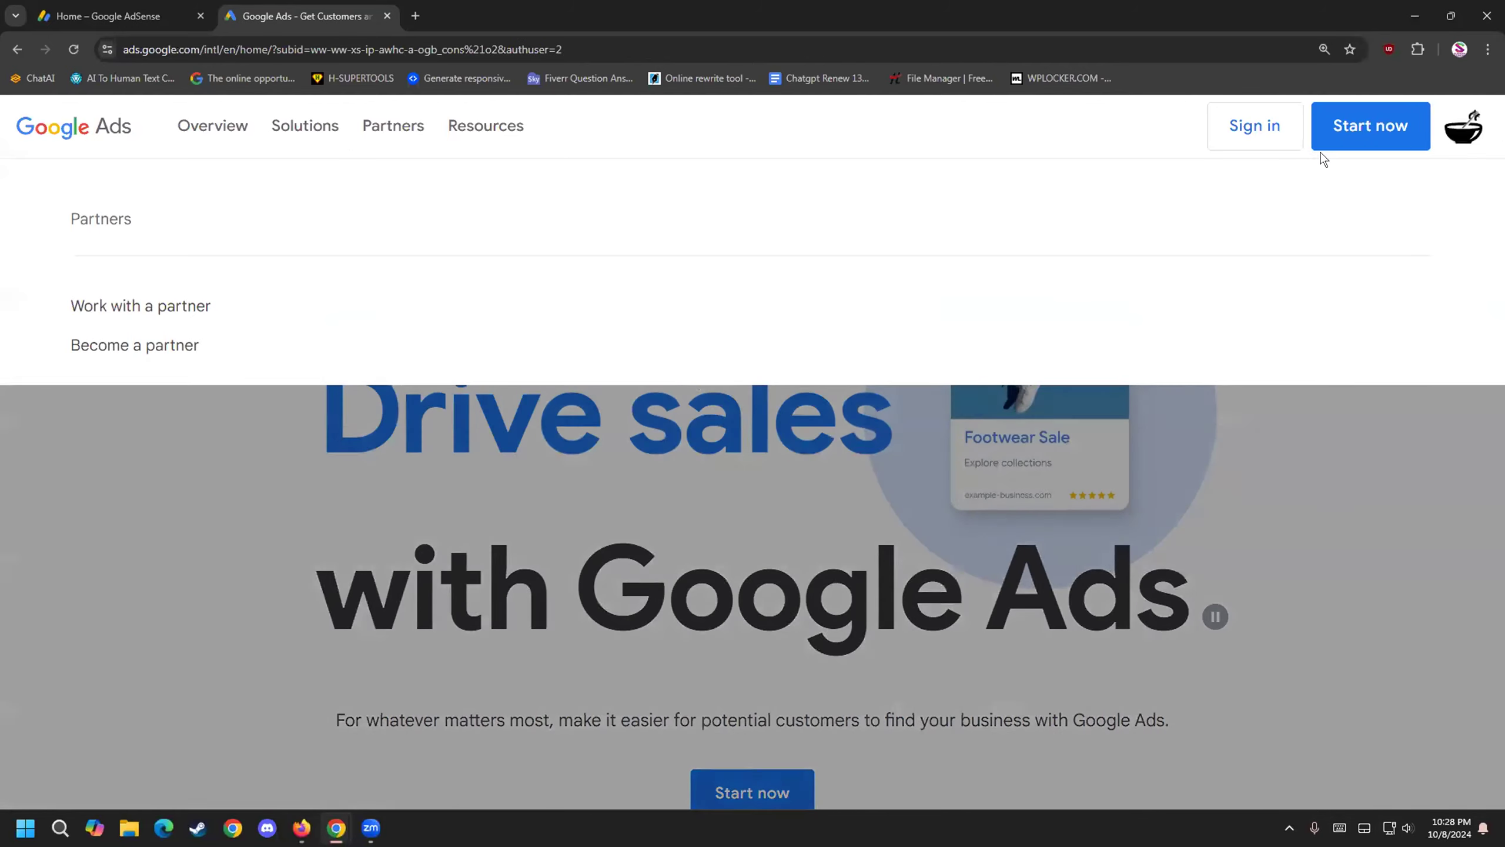
pyautogui.click(1374, 138)
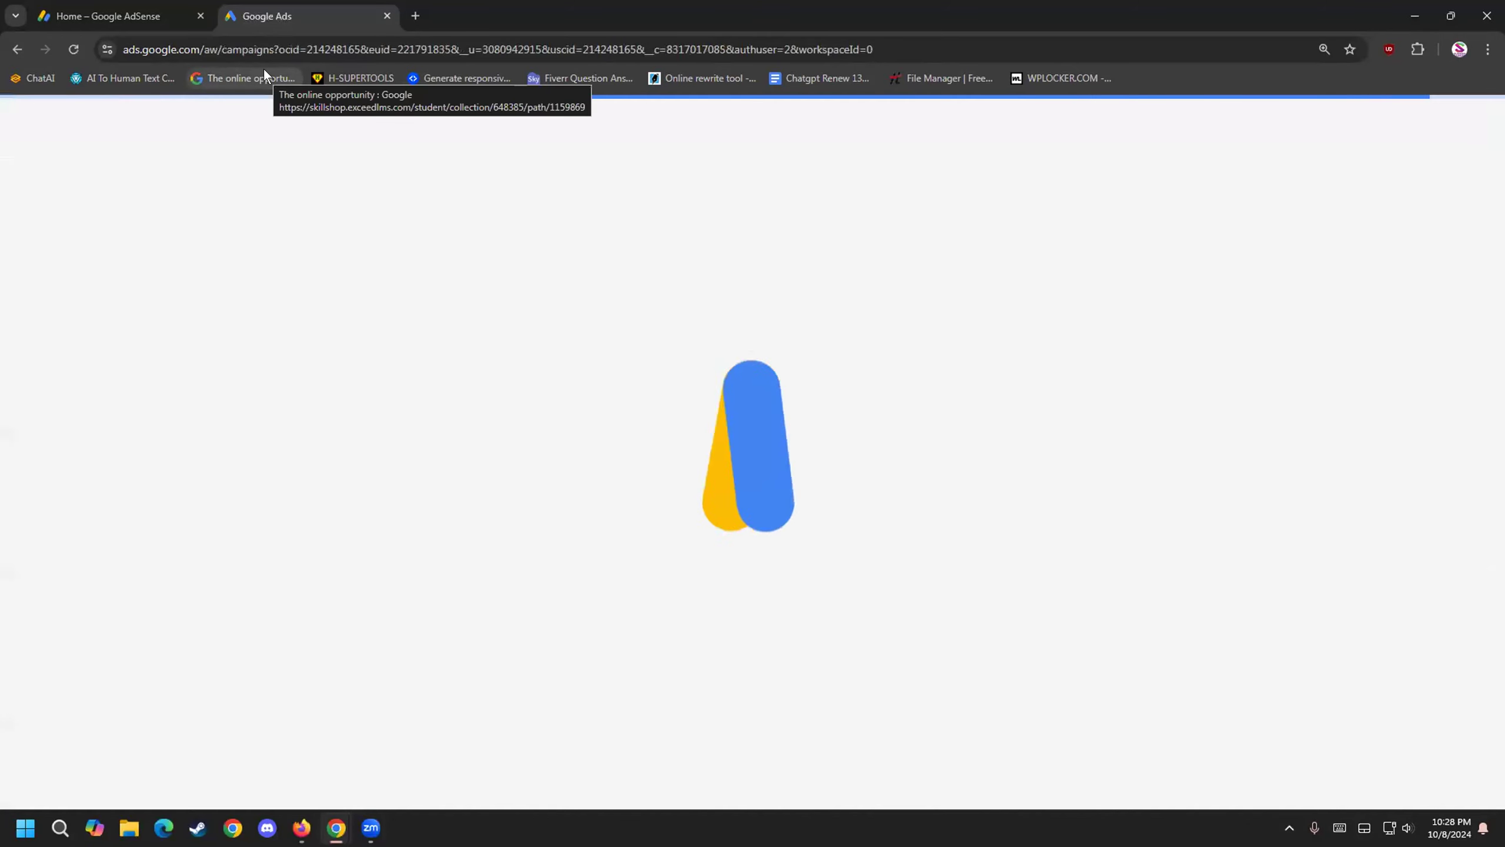
# - Hide the no-ads-running notice and dismiss the account protection alert on the Google Ads Campaigns page
pyautogui.click(97, 7)
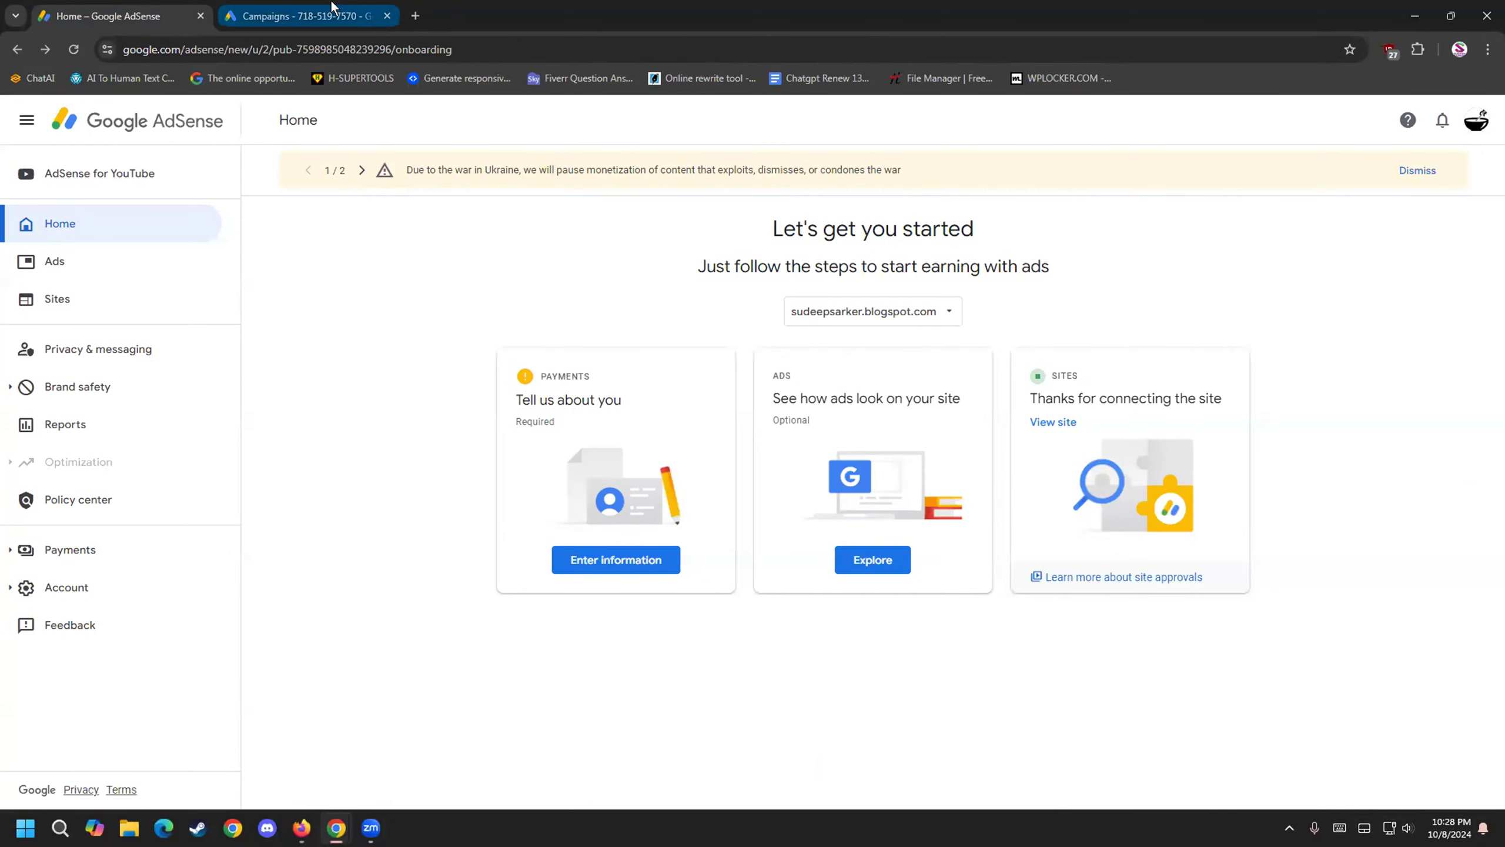
pyautogui.click(331, 7)
pyautogui.click(1338, 189)
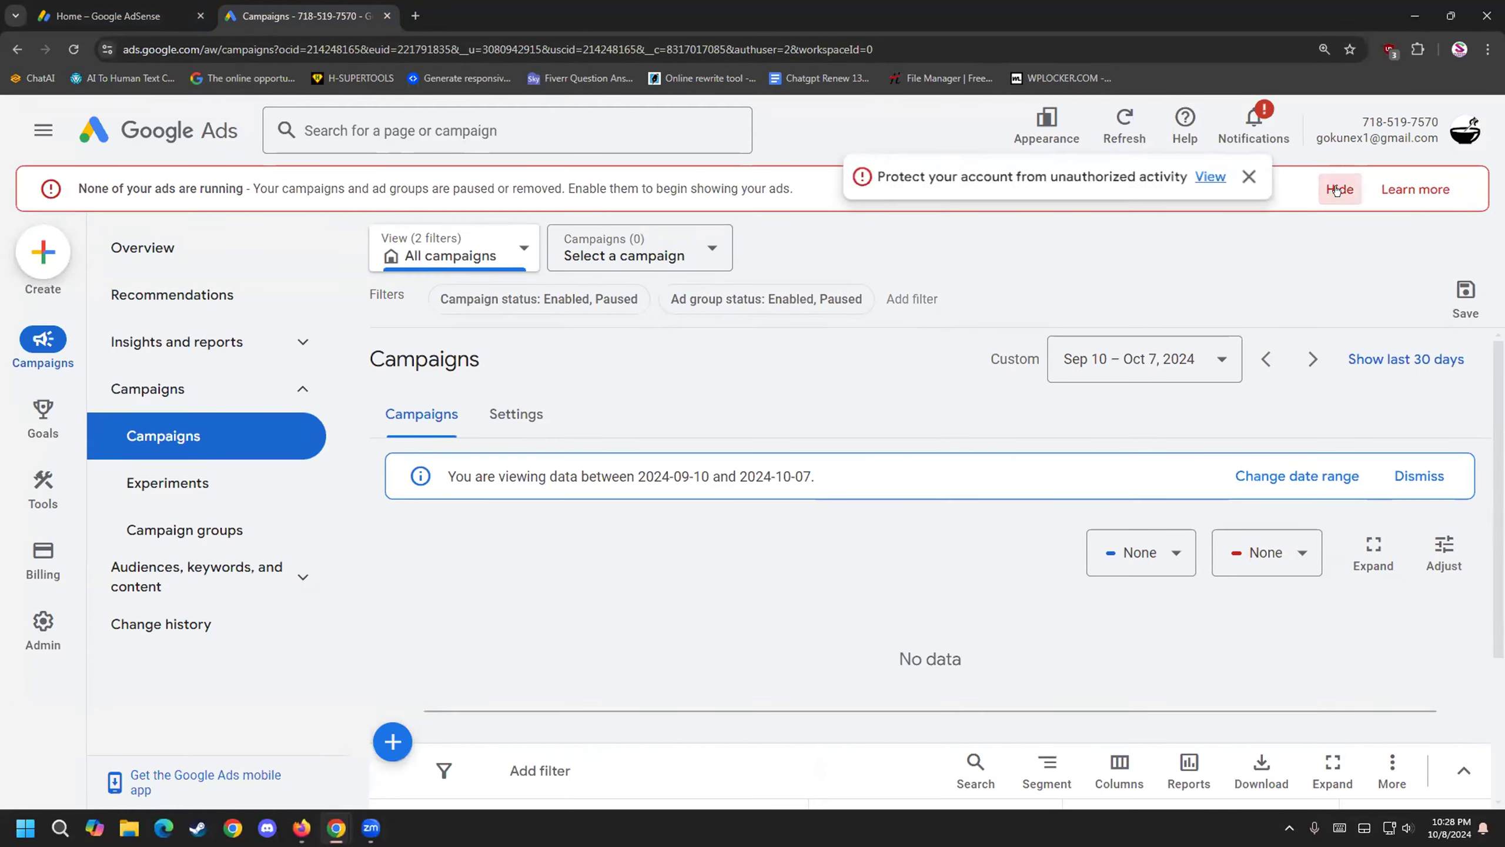
pyautogui.click(1246, 176)
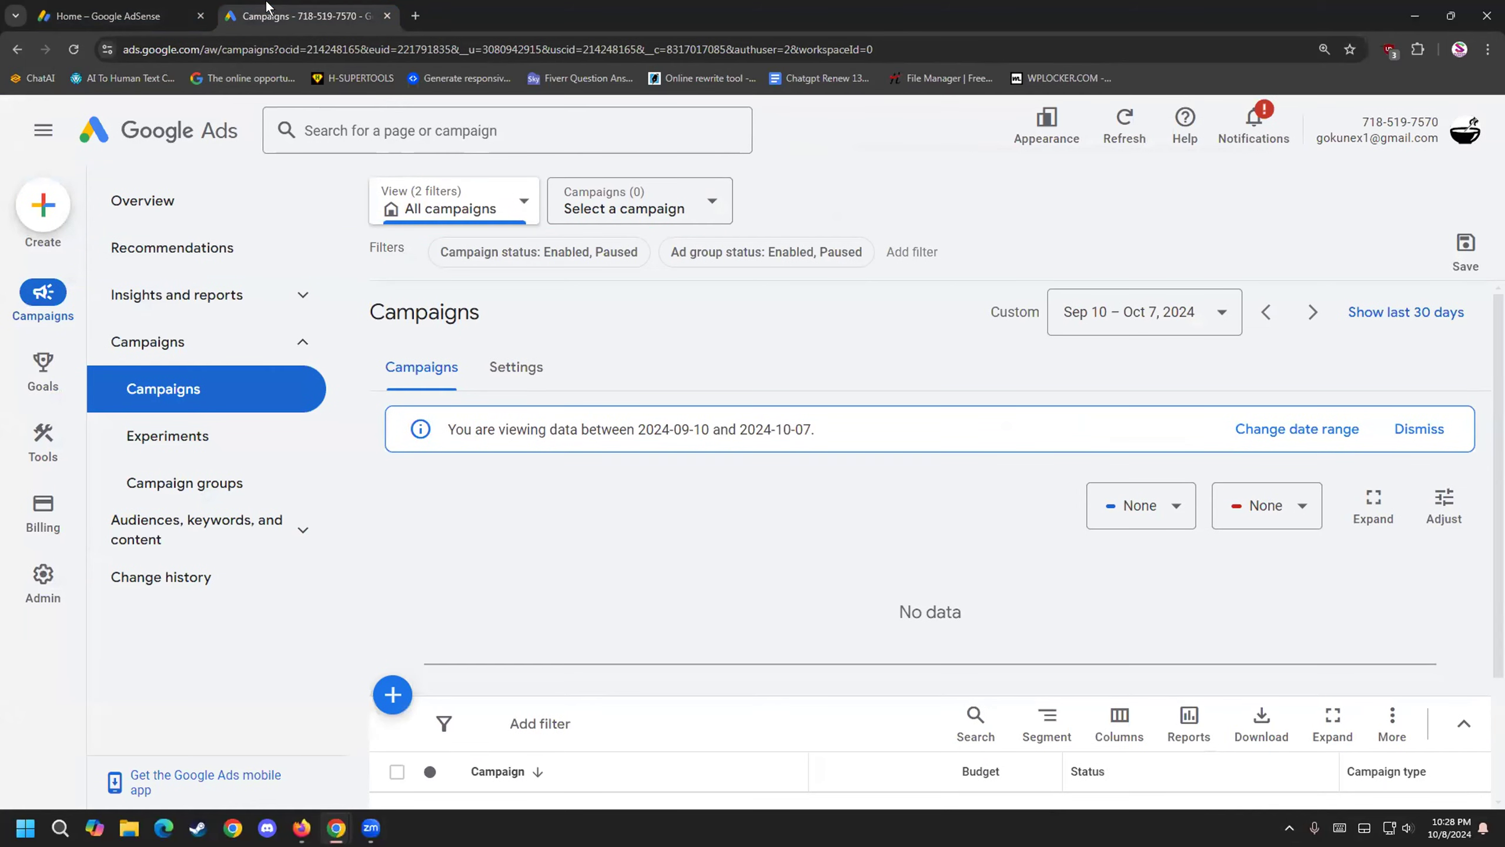
# - Compare the AdSense Home page with the Google Ads Campaigns page by alternating between them
pyautogui.click(163, 10)
pyautogui.click(316, 8)
pyautogui.click(182, 10)
pyautogui.click(264, 15)
pyautogui.click(181, 8)
pyautogui.click(305, 4)
pyautogui.click(164, 7)
pyautogui.click(292, 19)
pyautogui.click(164, 7)
pyautogui.click(238, 20)
pyautogui.click(93, 8)
pyautogui.click(285, 13)
pyautogui.click(122, 9)
pyautogui.click(310, 8)
pyautogui.click(149, 8)
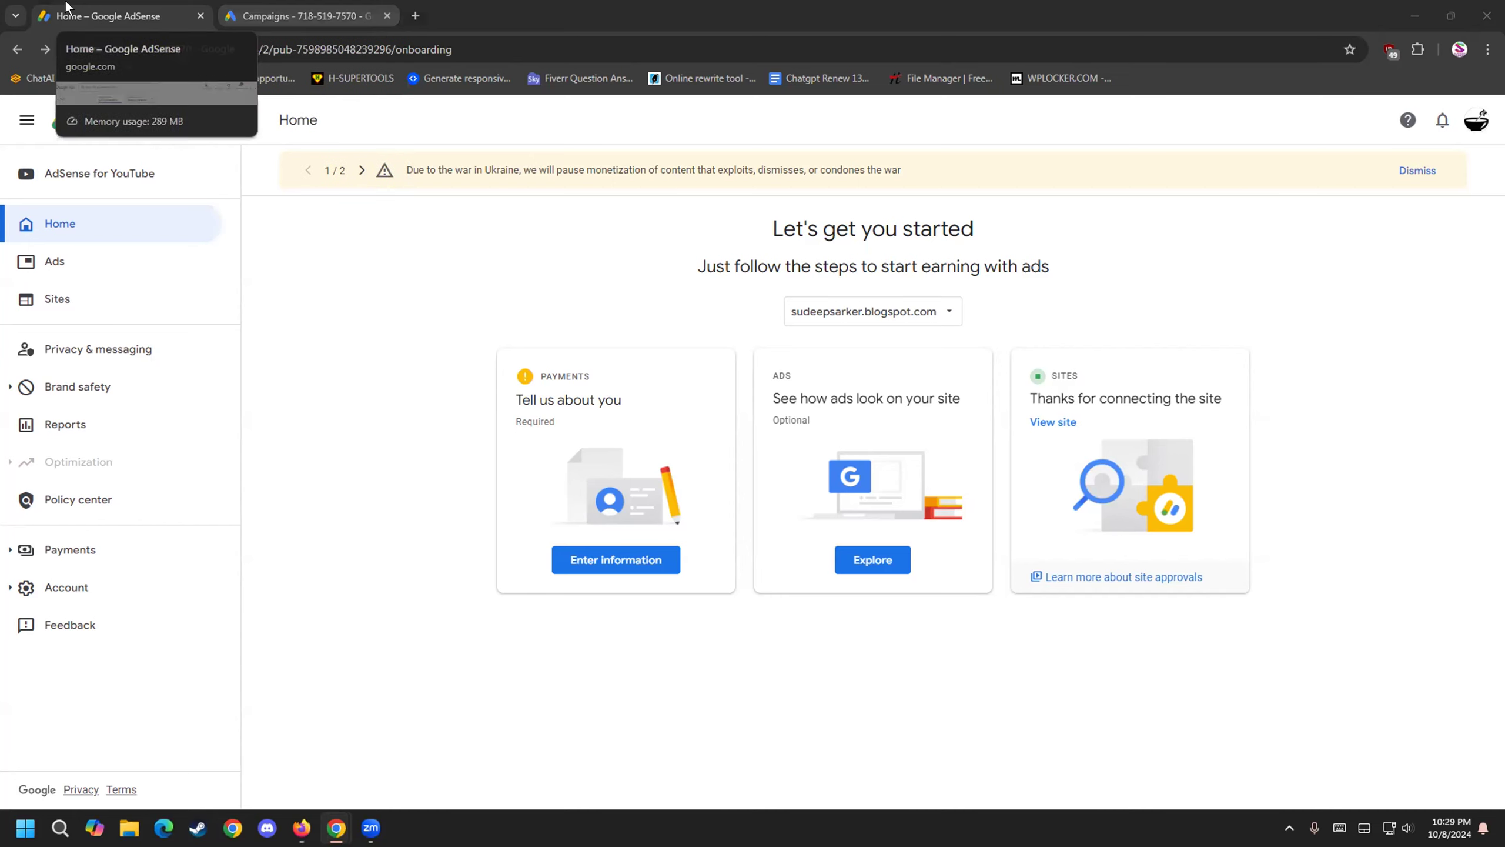
pyautogui.click(318, 7)
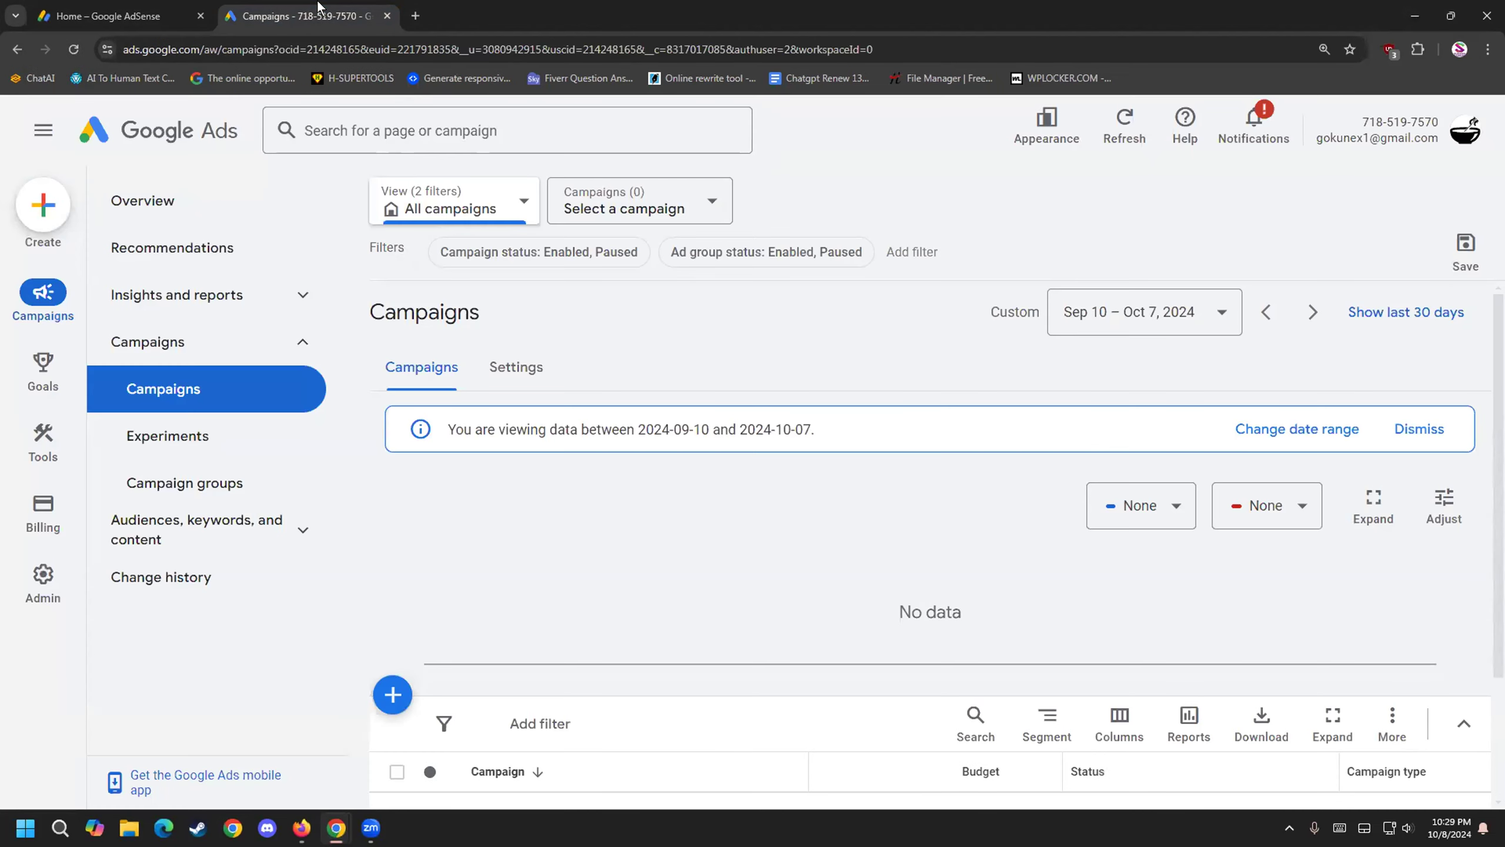